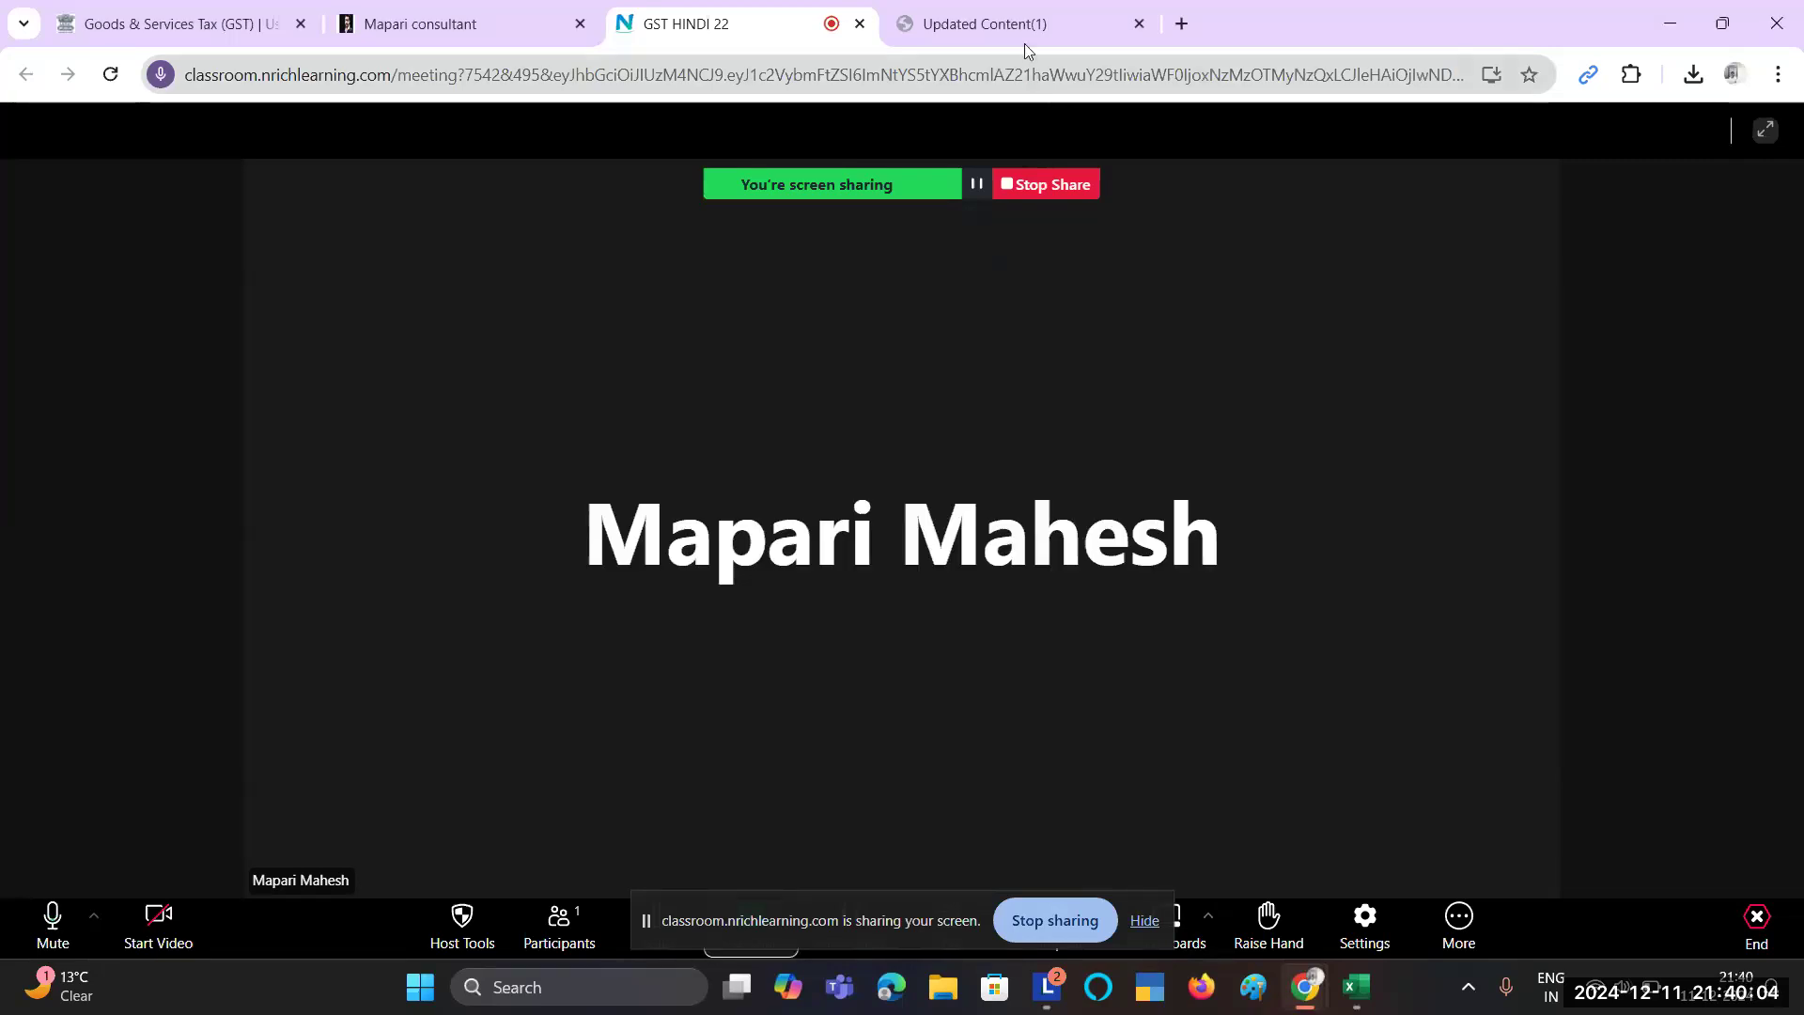
Step: Bring the Updated Content(1) GST course-outline PDF onto the shared screen
{"action": "left_click", "coordinate": [1013, 7]}
{"action": "scroll", "coordinate": [1022, 618], "scroll_direction": "up", "scroll_amount": 10}
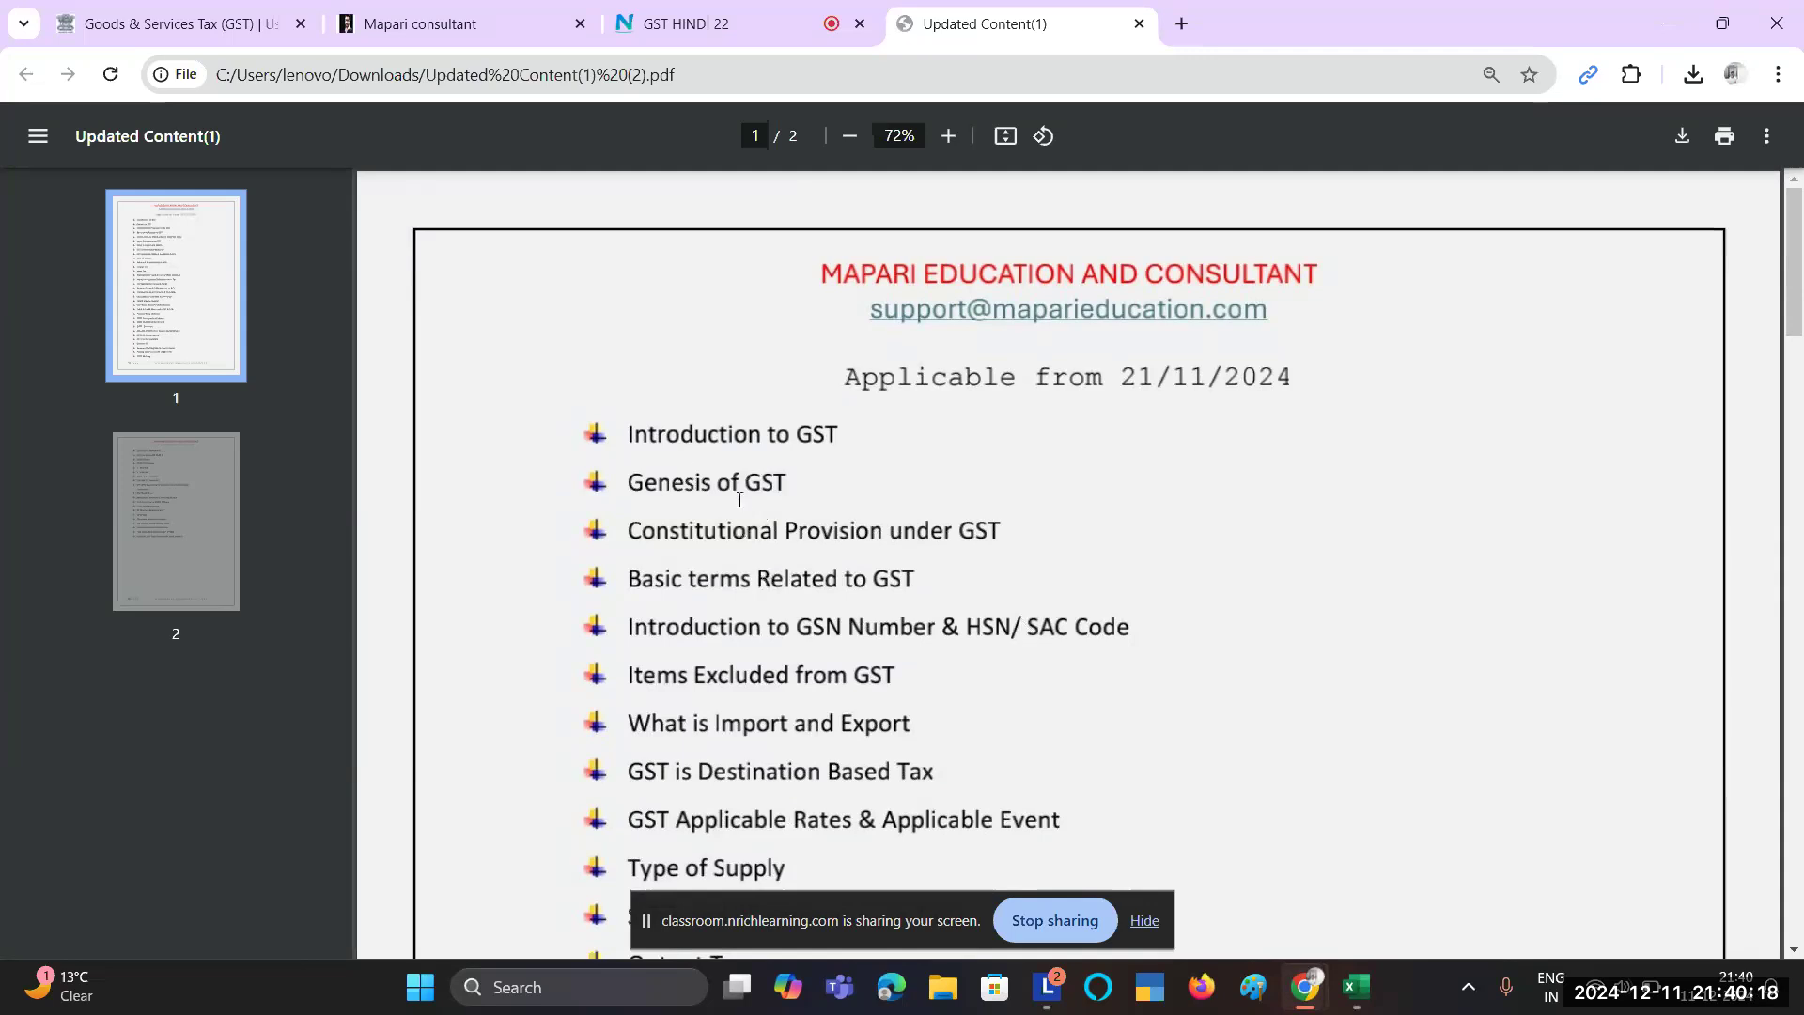
{"action": "left_click_drag", "start_coordinate": [630, 430], "coordinate": [747, 471]}
{"action": "scroll", "coordinate": [745, 470], "scroll_direction": "down", "scroll_amount": 20}
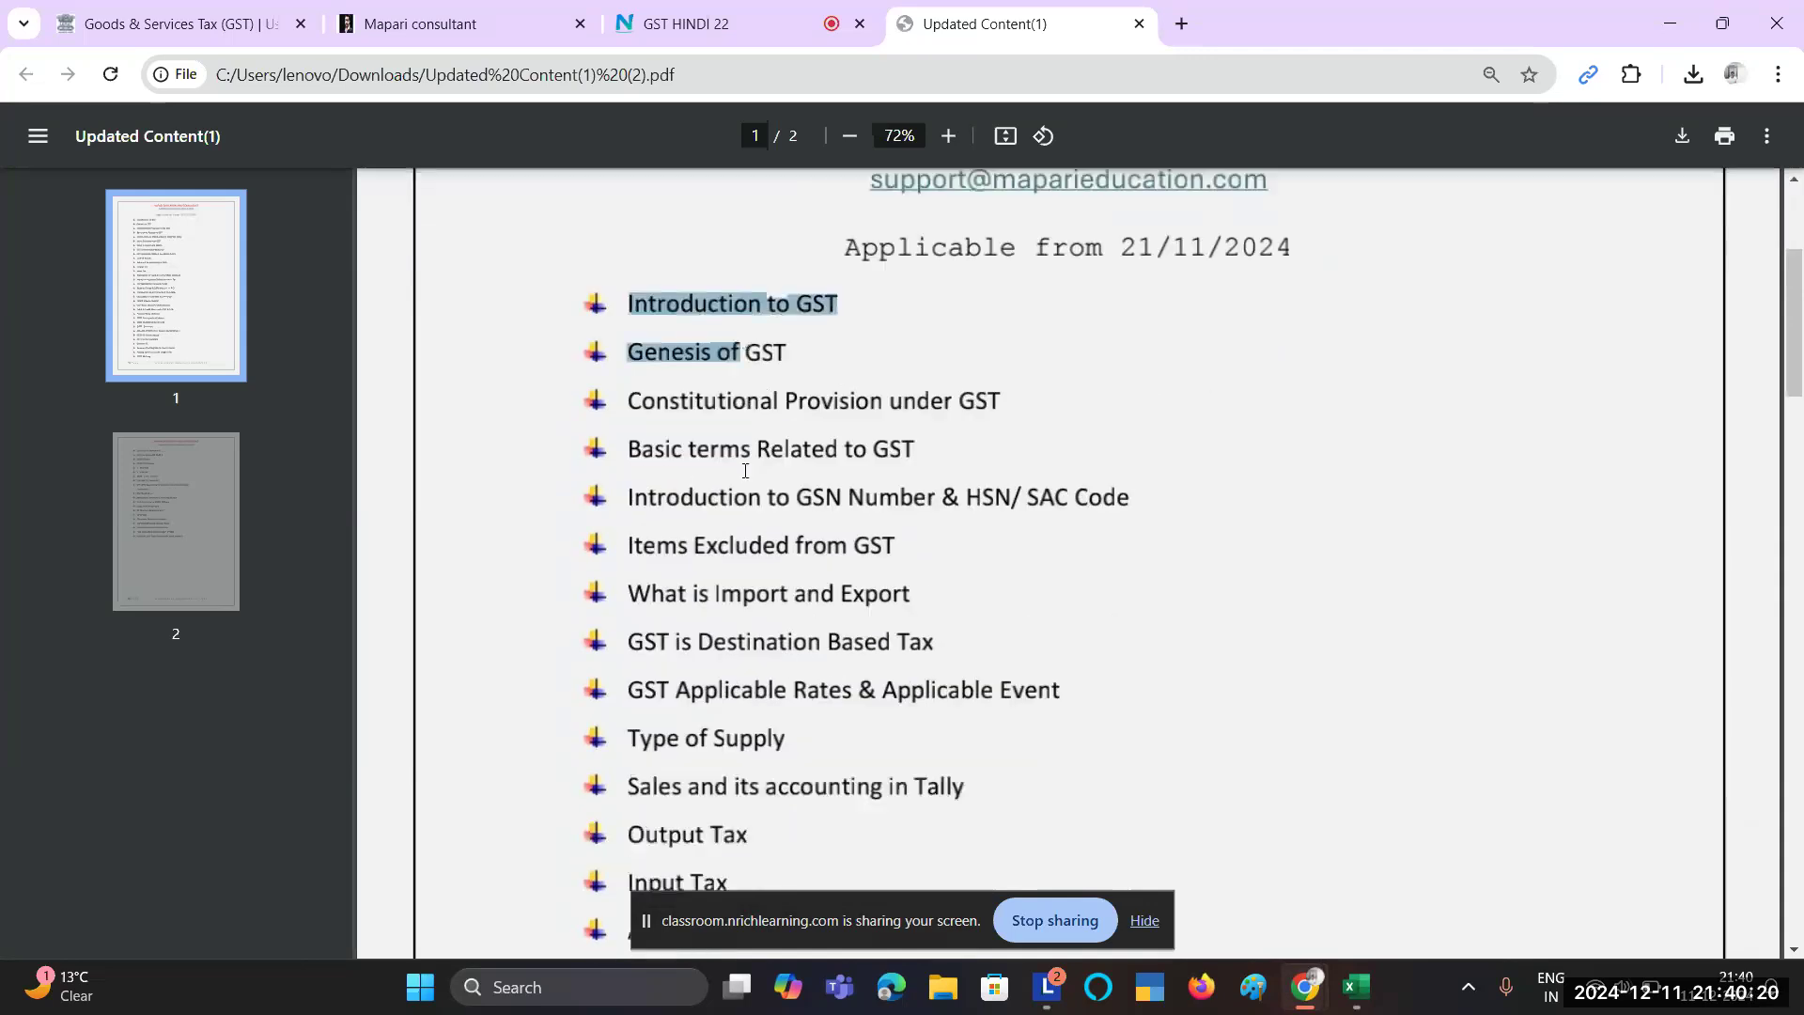
{"action": "scroll", "coordinate": [745, 471], "scroll_direction": "up", "scroll_amount": 12}
{"action": "scroll", "coordinate": [745, 472], "scroll_direction": "up", "scroll_amount": 15}
{"action": "left_click", "coordinate": [671, 480]}
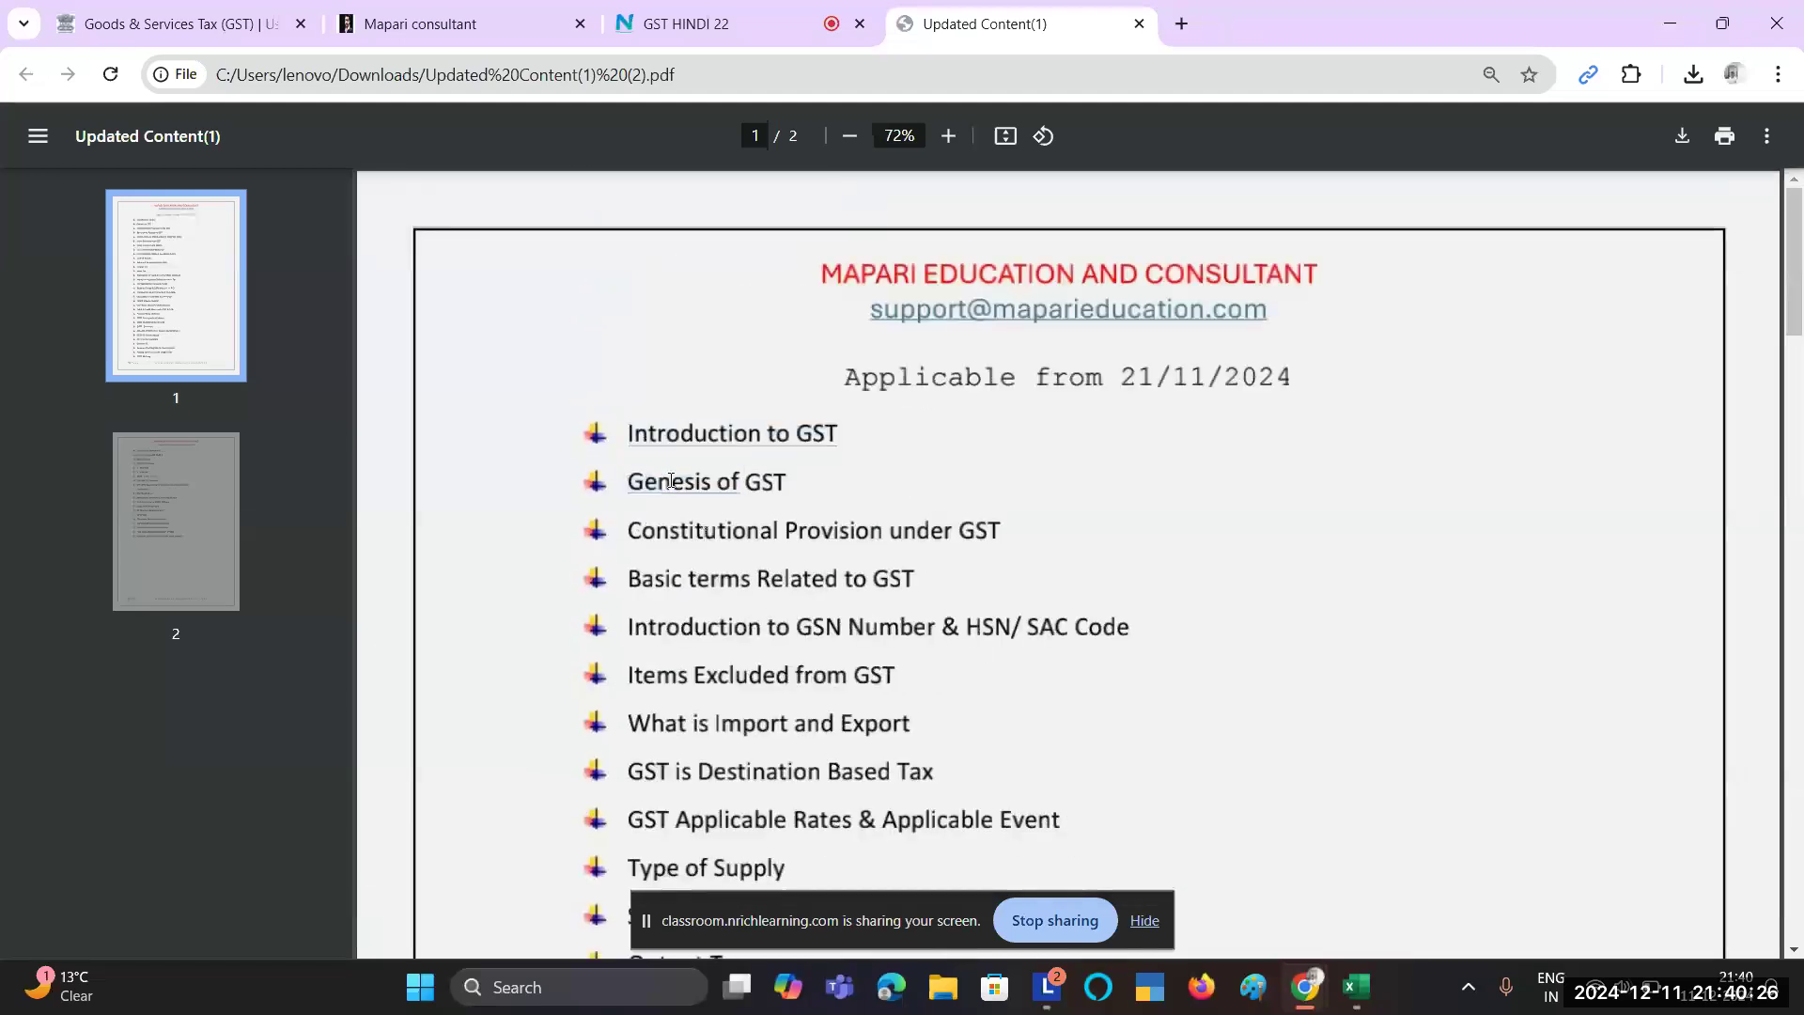
{"action": "double_click", "coordinate": [674, 482]}
{"action": "left_click", "coordinate": [741, 496]}
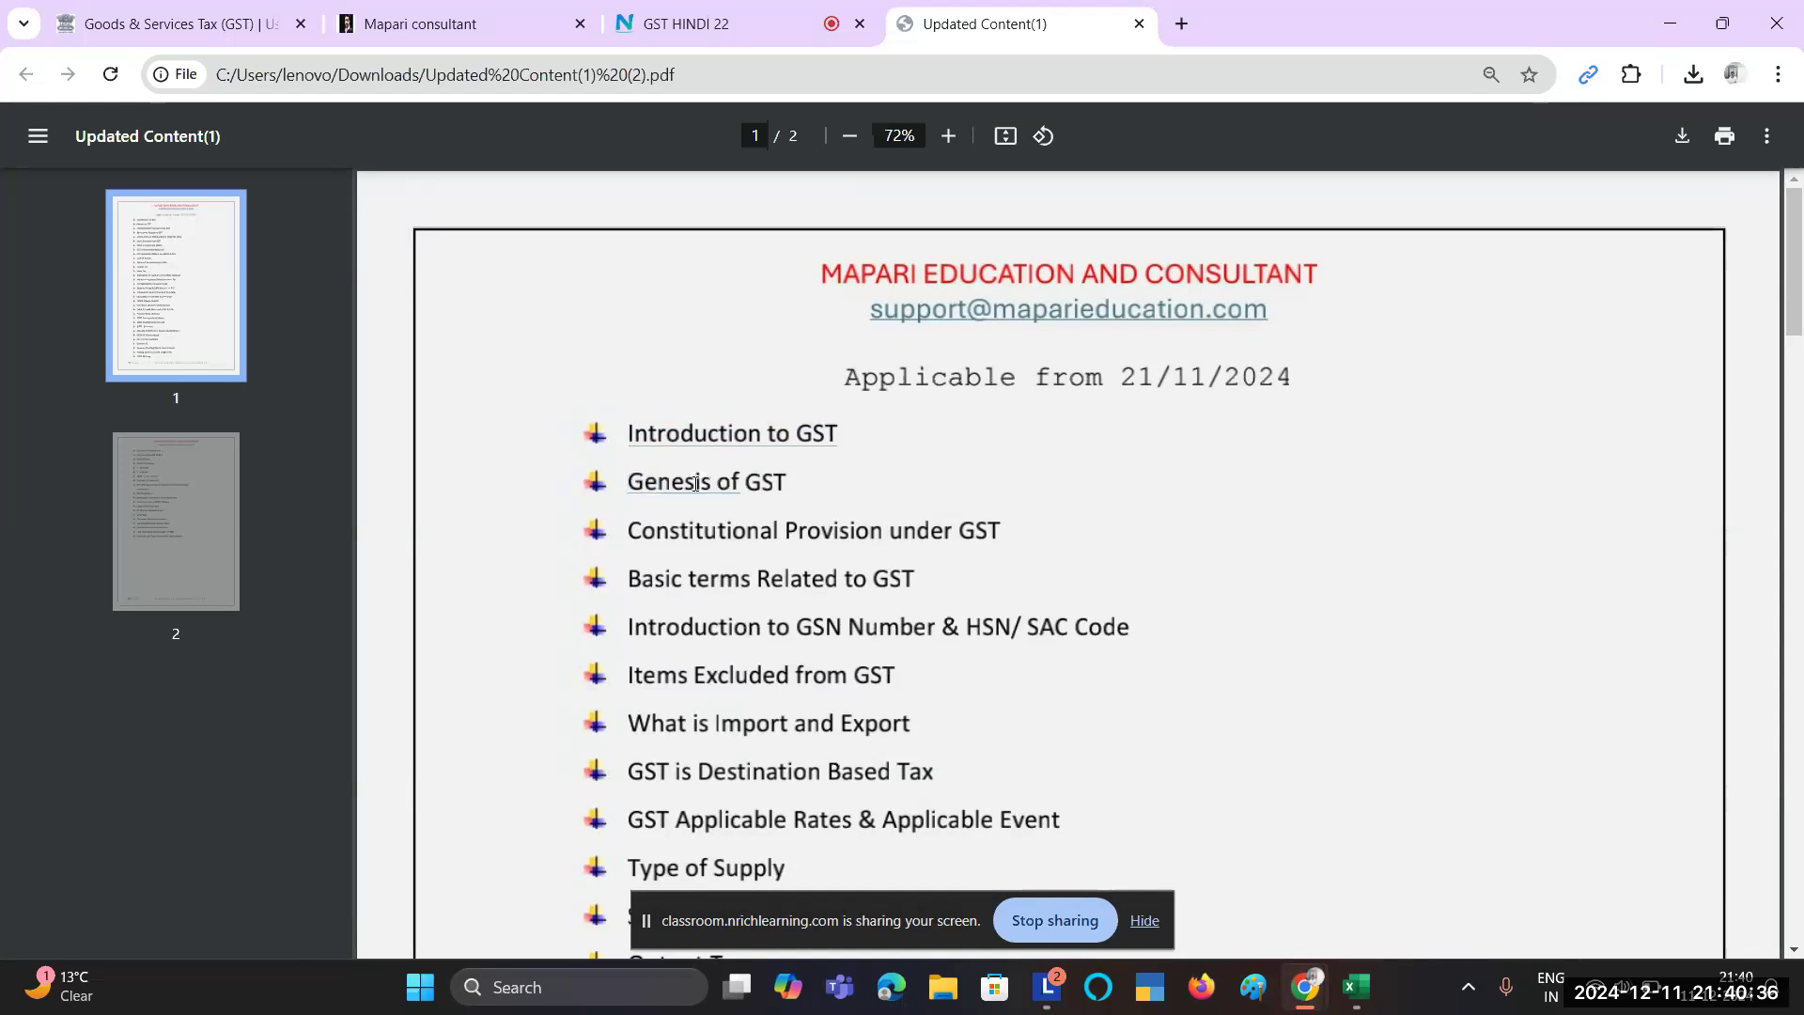
{"action": "triple_click", "coordinate": [688, 531]}
{"action": "left_click", "coordinate": [688, 531]}
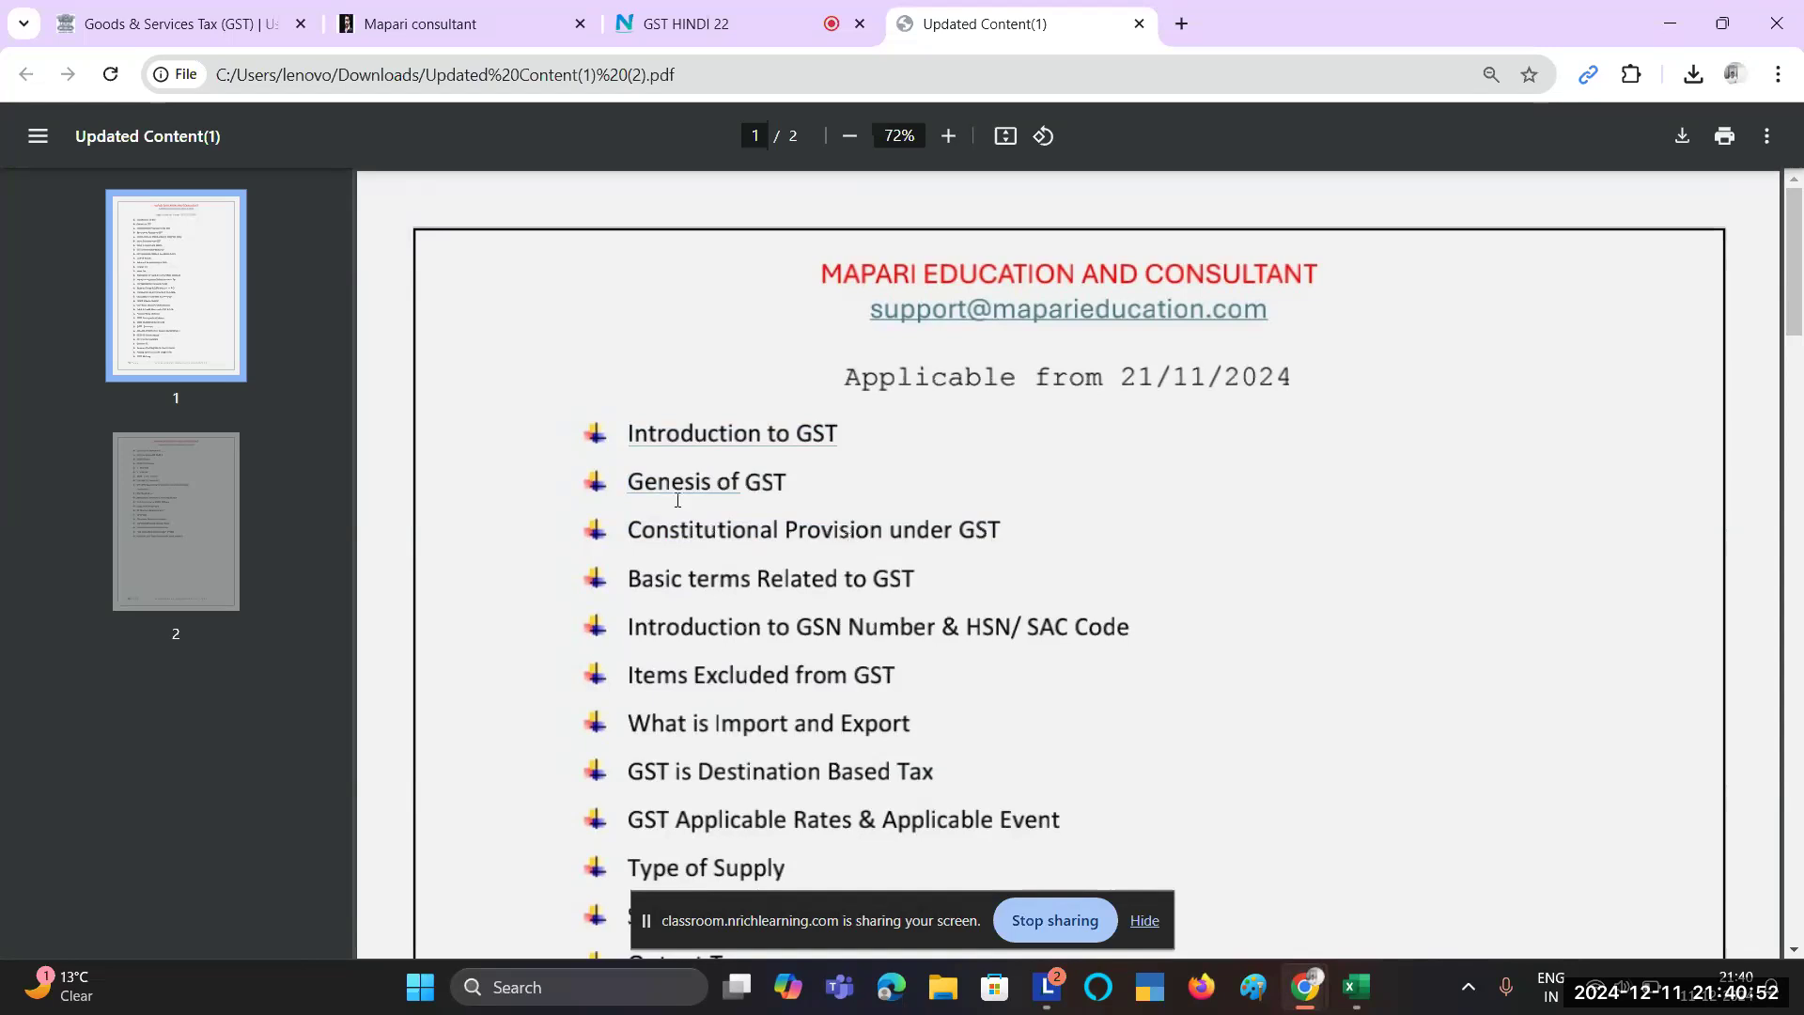
{"action": "scroll", "coordinate": [675, 664], "scroll_direction": "down", "scroll_amount": 1}
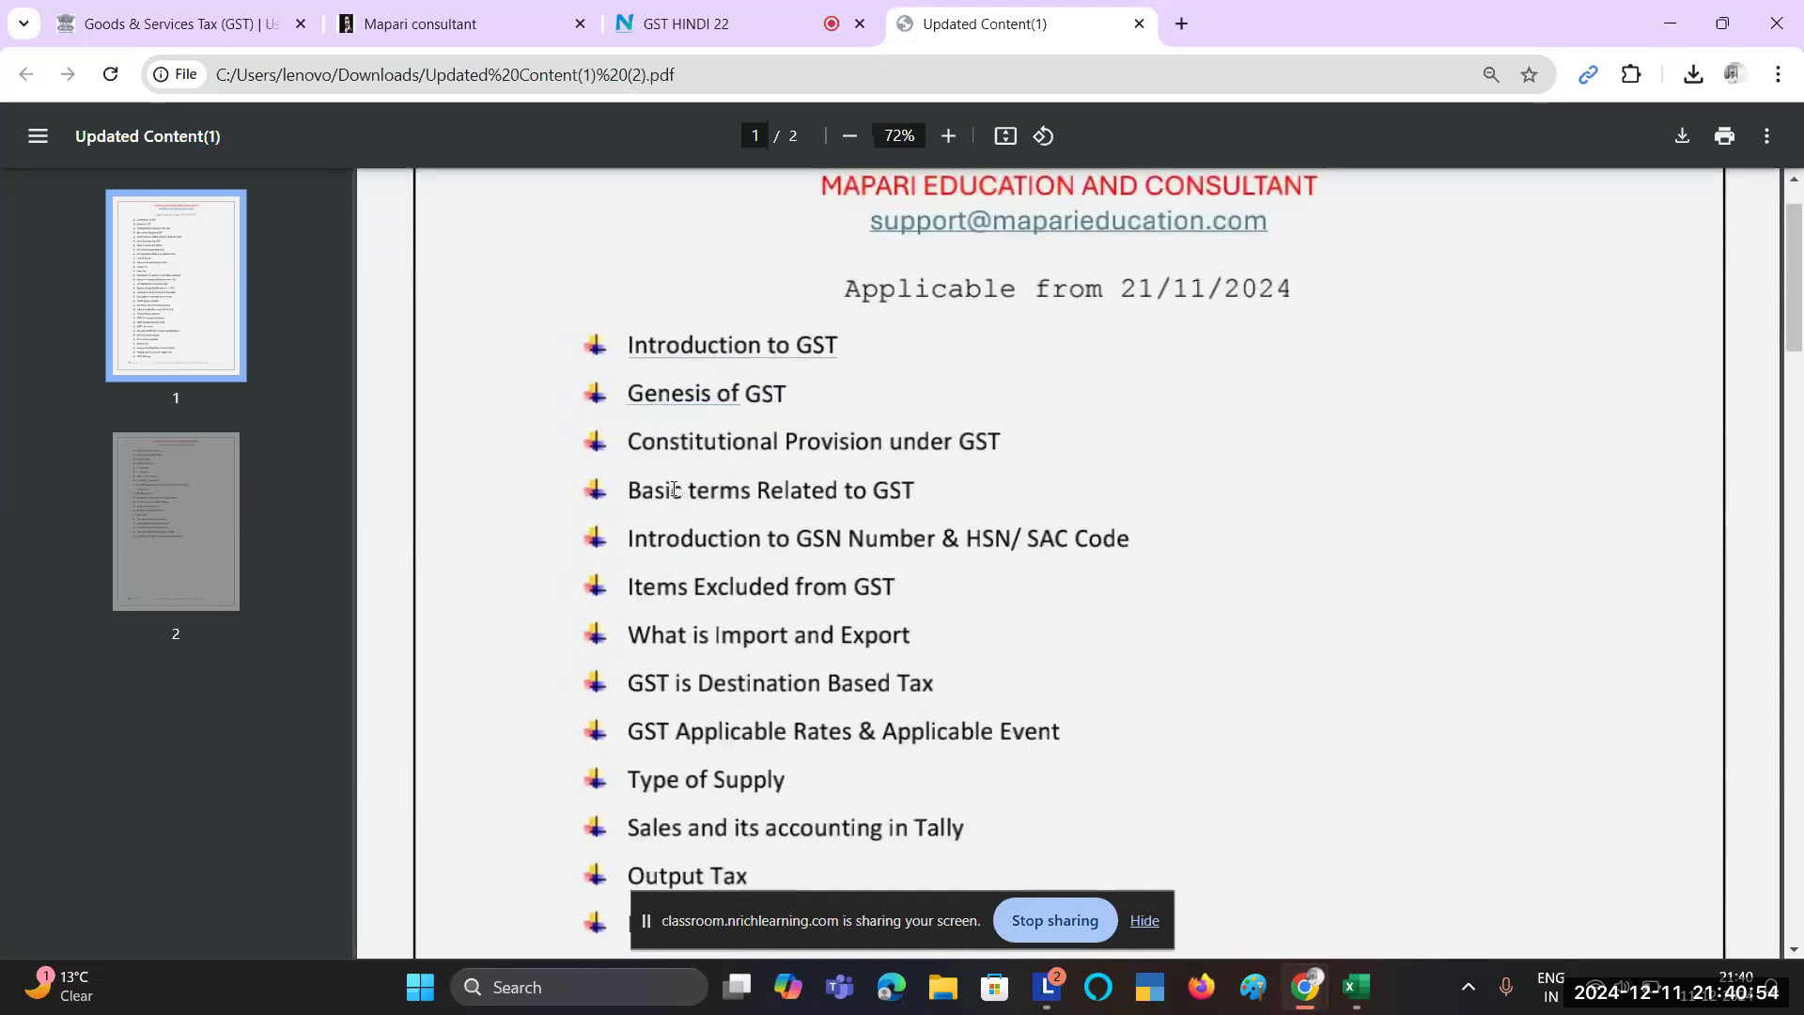
{"action": "left_click_drag", "start_coordinate": [714, 495], "coordinate": [918, 496]}
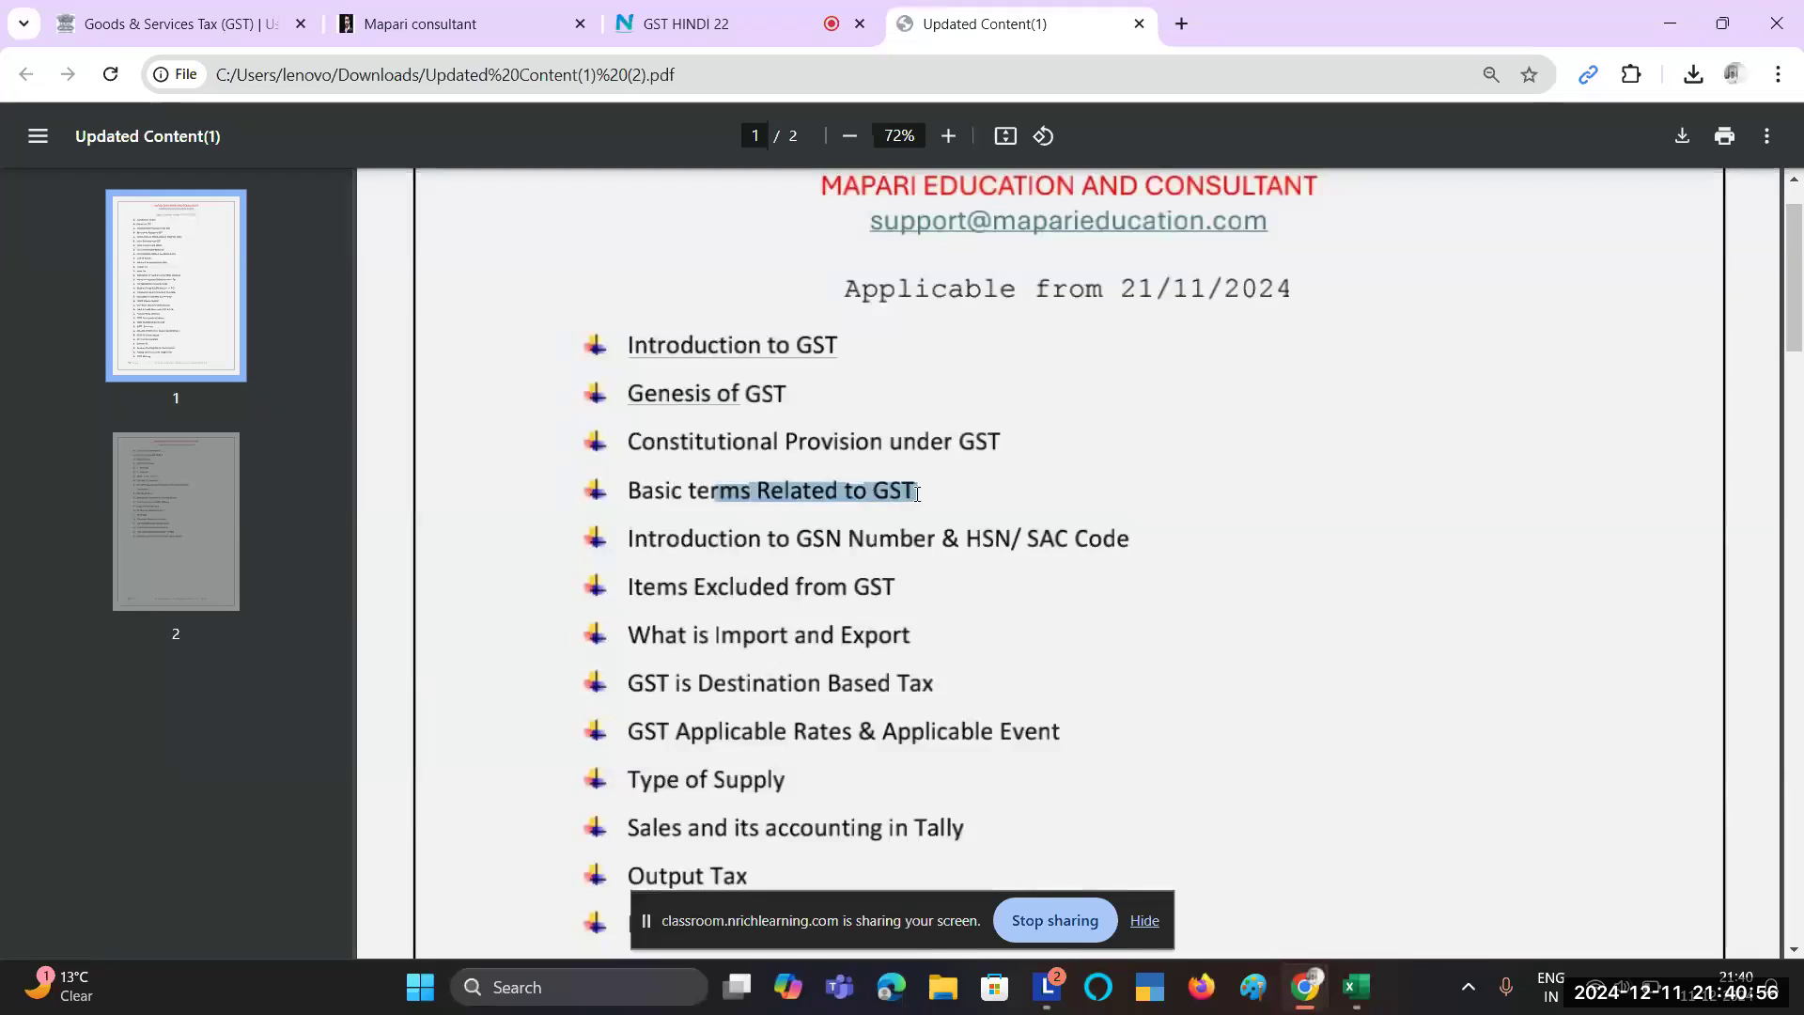
{"action": "scroll", "coordinate": [918, 495], "scroll_direction": "down", "scroll_amount": 1}
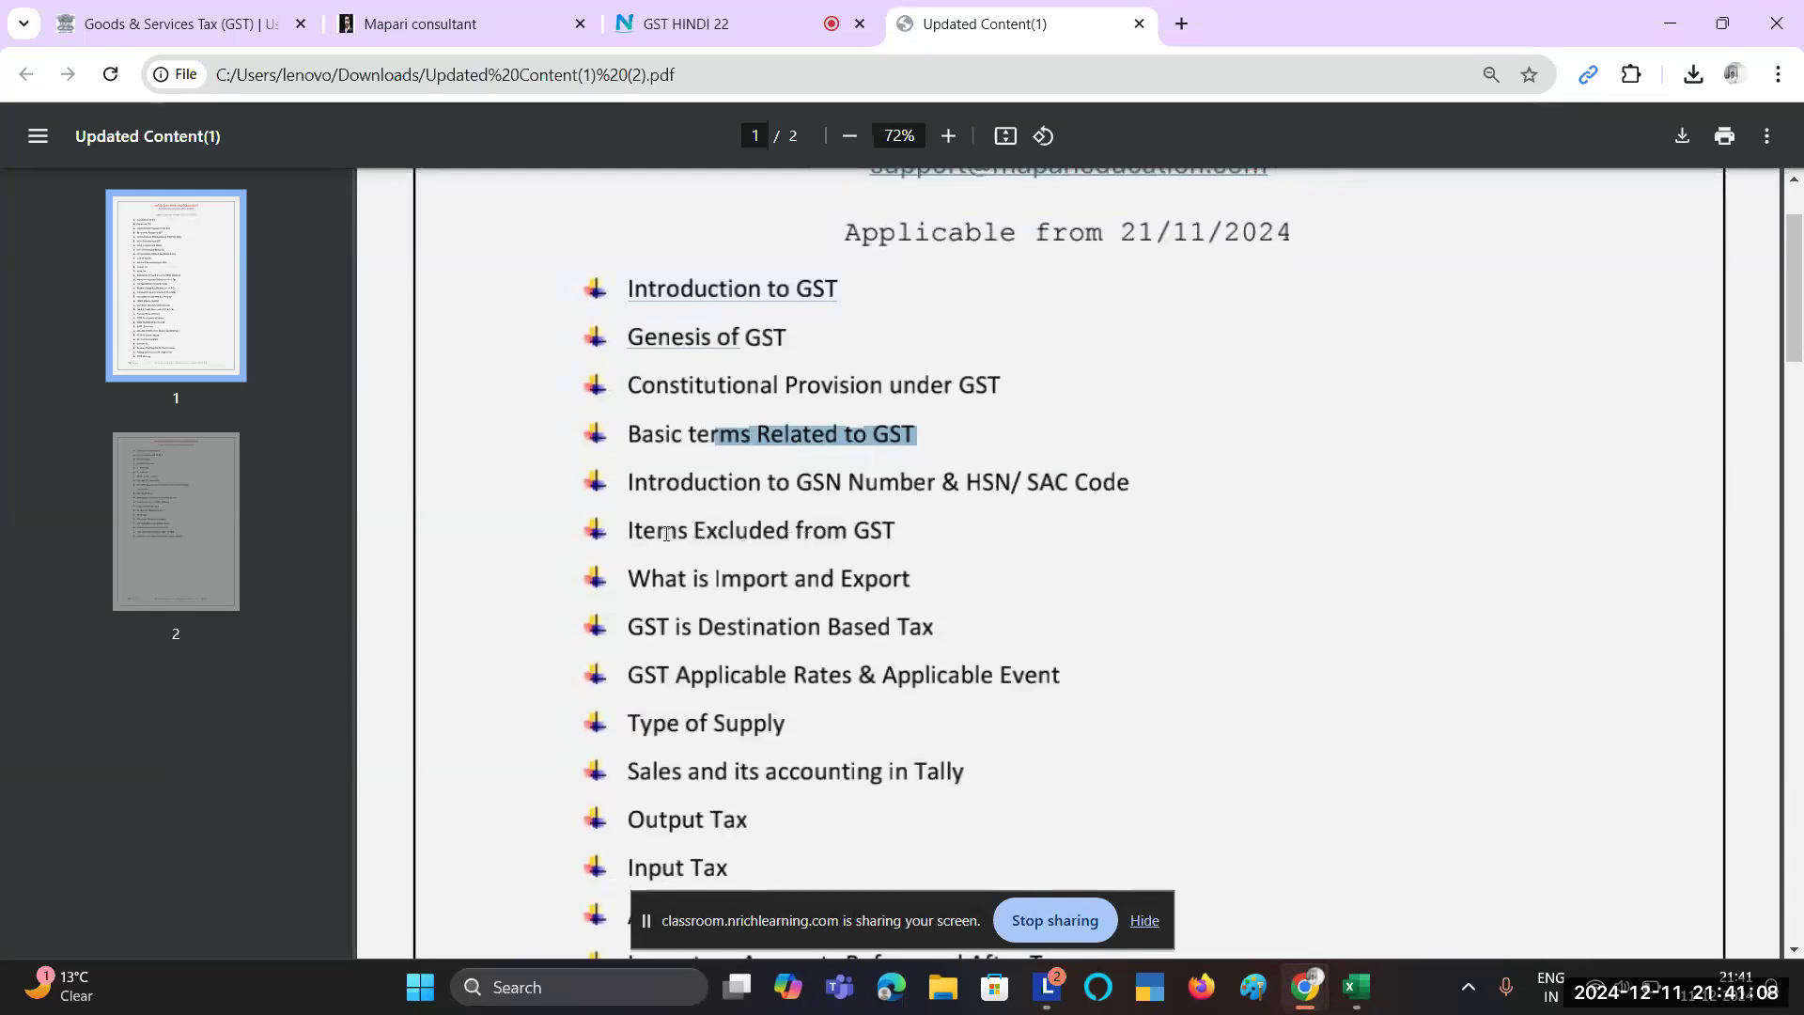
{"action": "scroll", "coordinate": [663, 531], "scroll_direction": "down", "scroll_amount": 1}
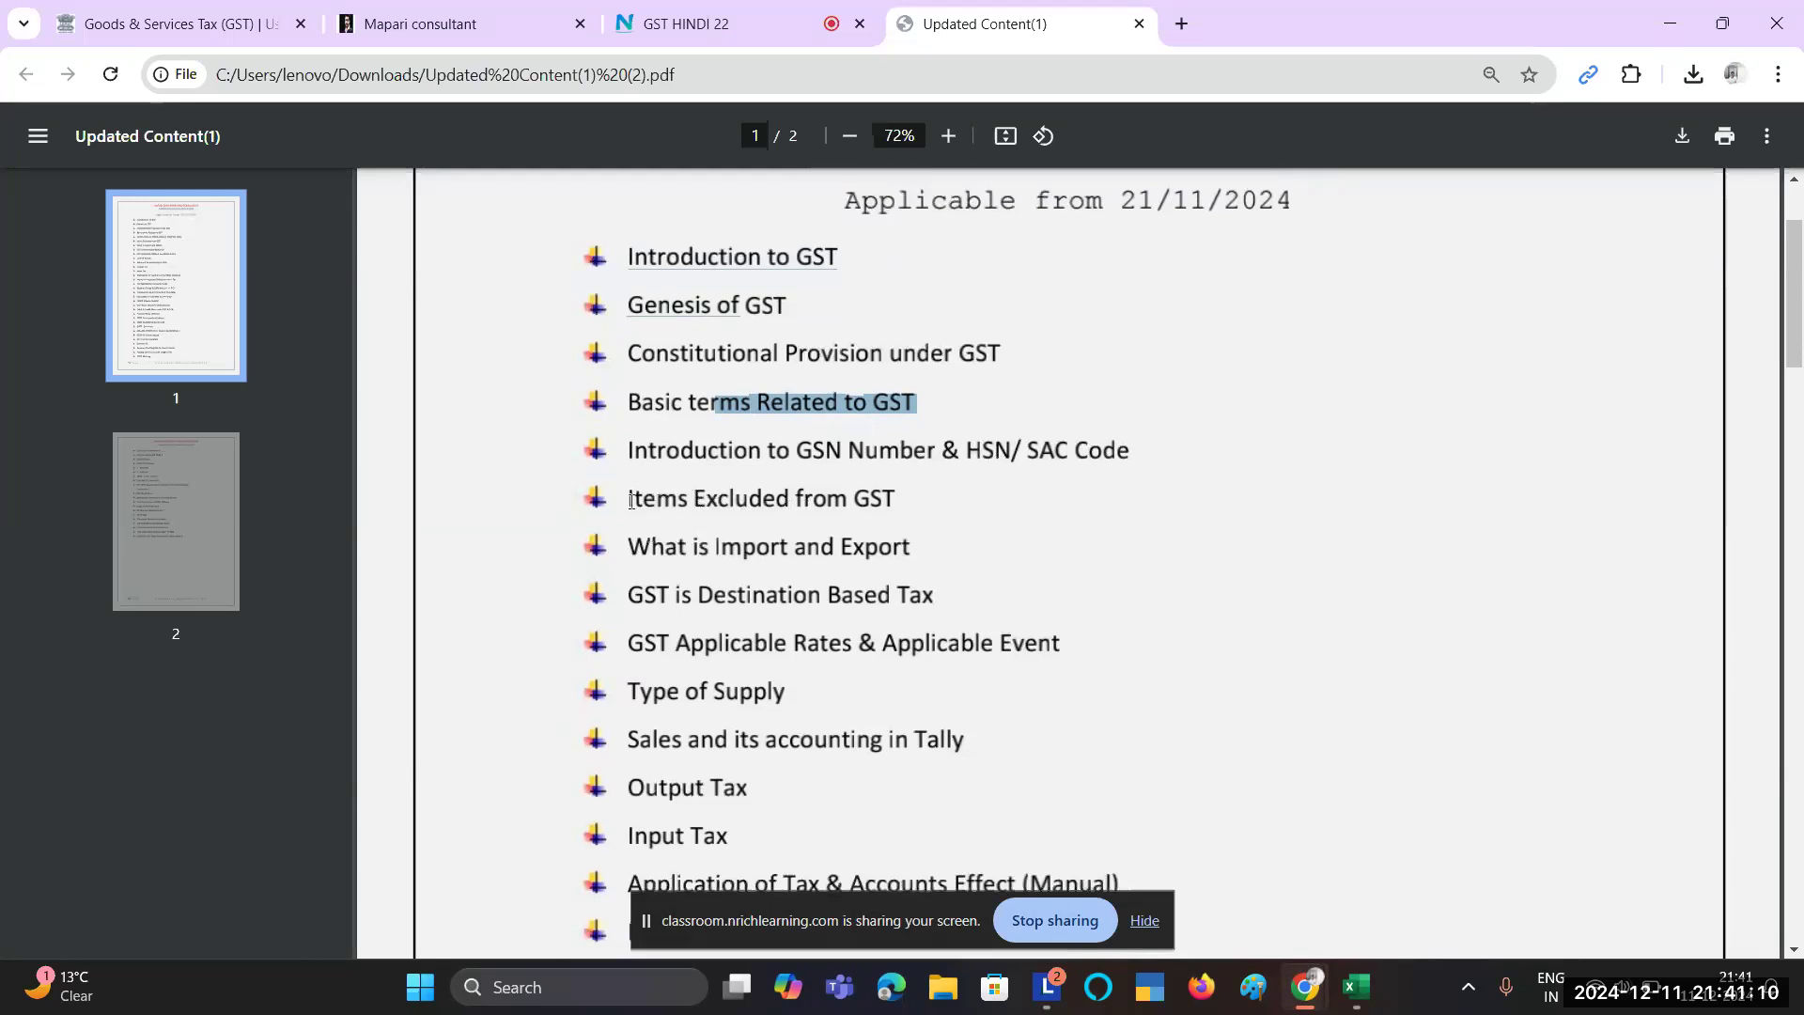
{"action": "left_click_drag", "start_coordinate": [631, 500], "coordinate": [891, 494]}
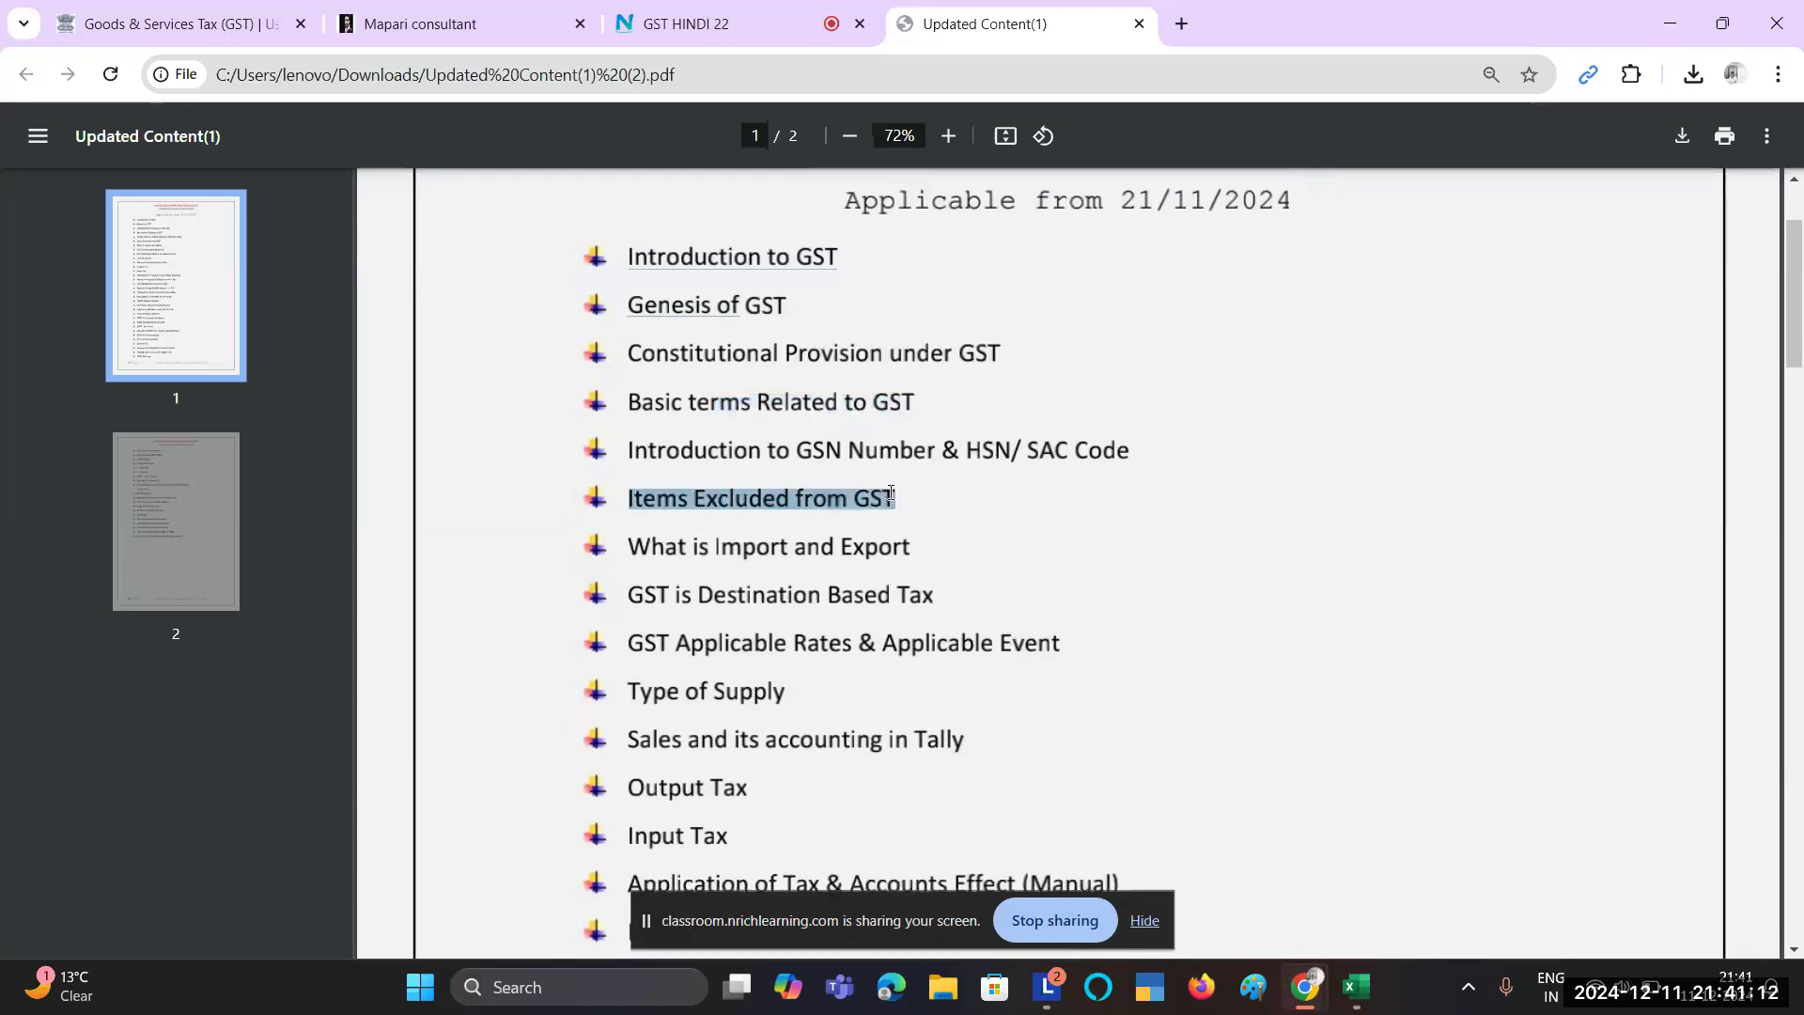
{"action": "left_click", "coordinate": [912, 504]}
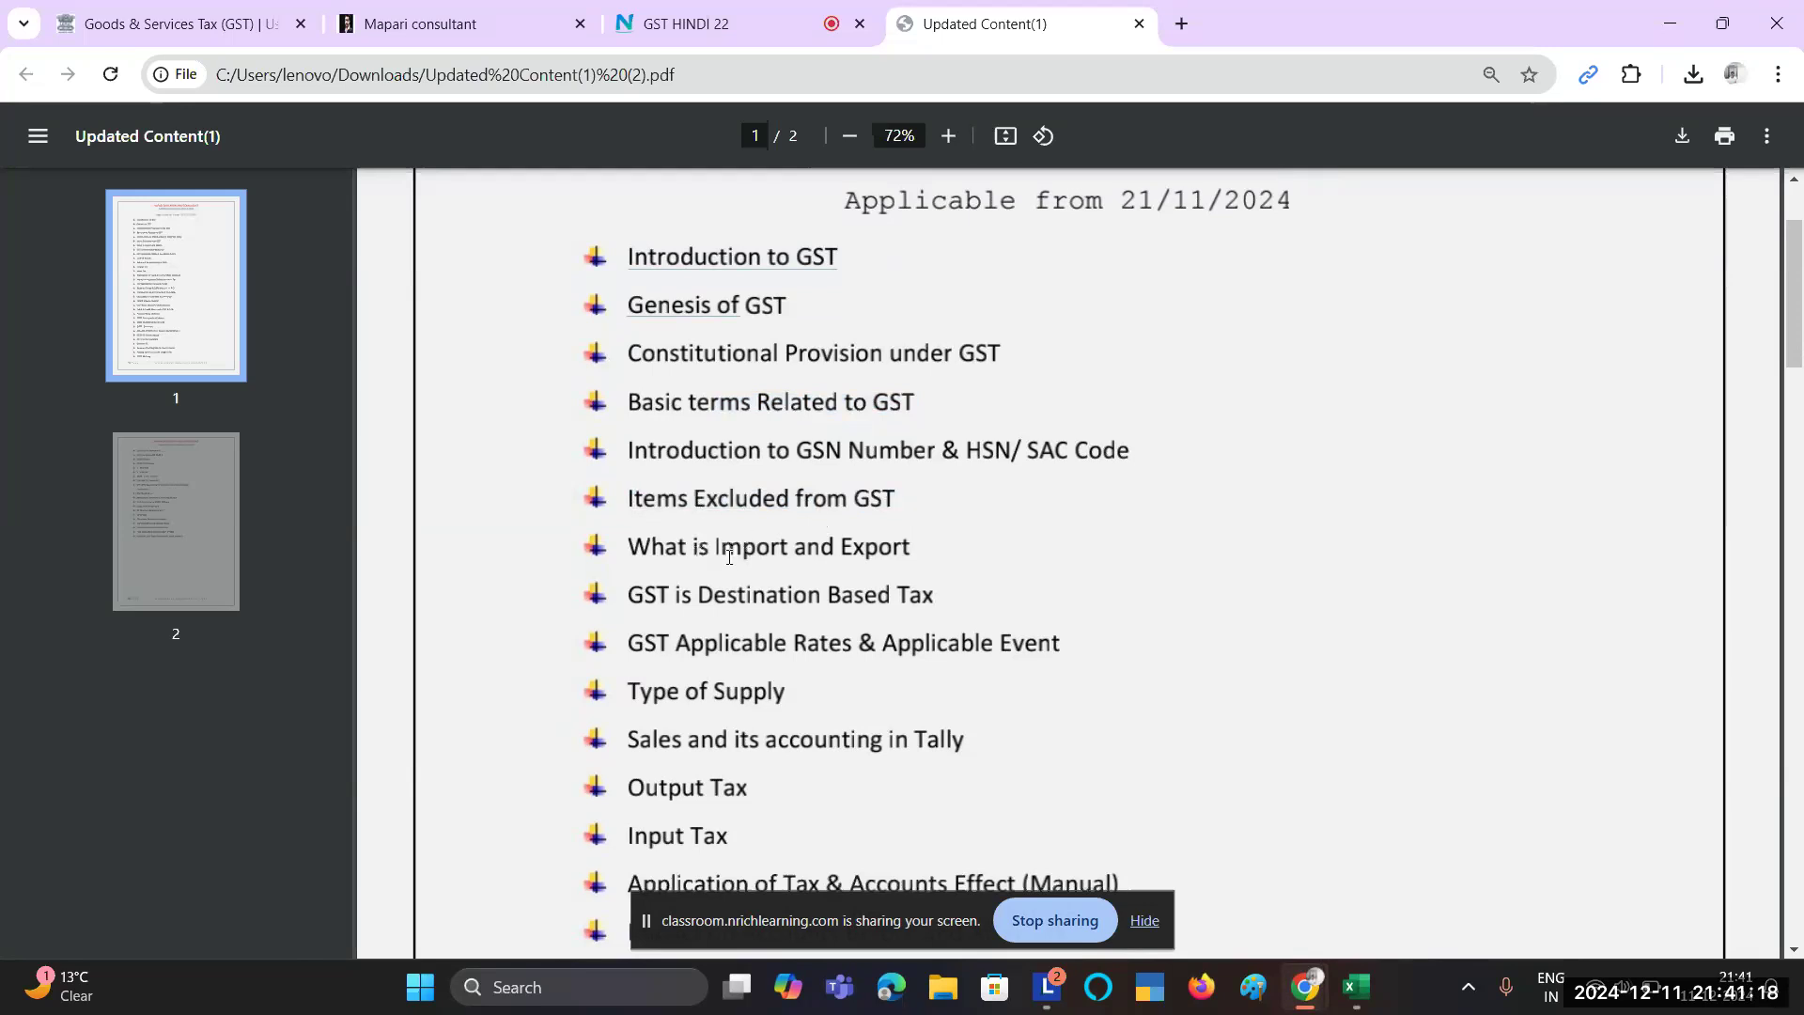
{"action": "scroll", "coordinate": [673, 565], "scroll_direction": "down", "scroll_amount": 1}
{"action": "scroll", "coordinate": [673, 565], "scroll_direction": "down", "scroll_amount": 2}
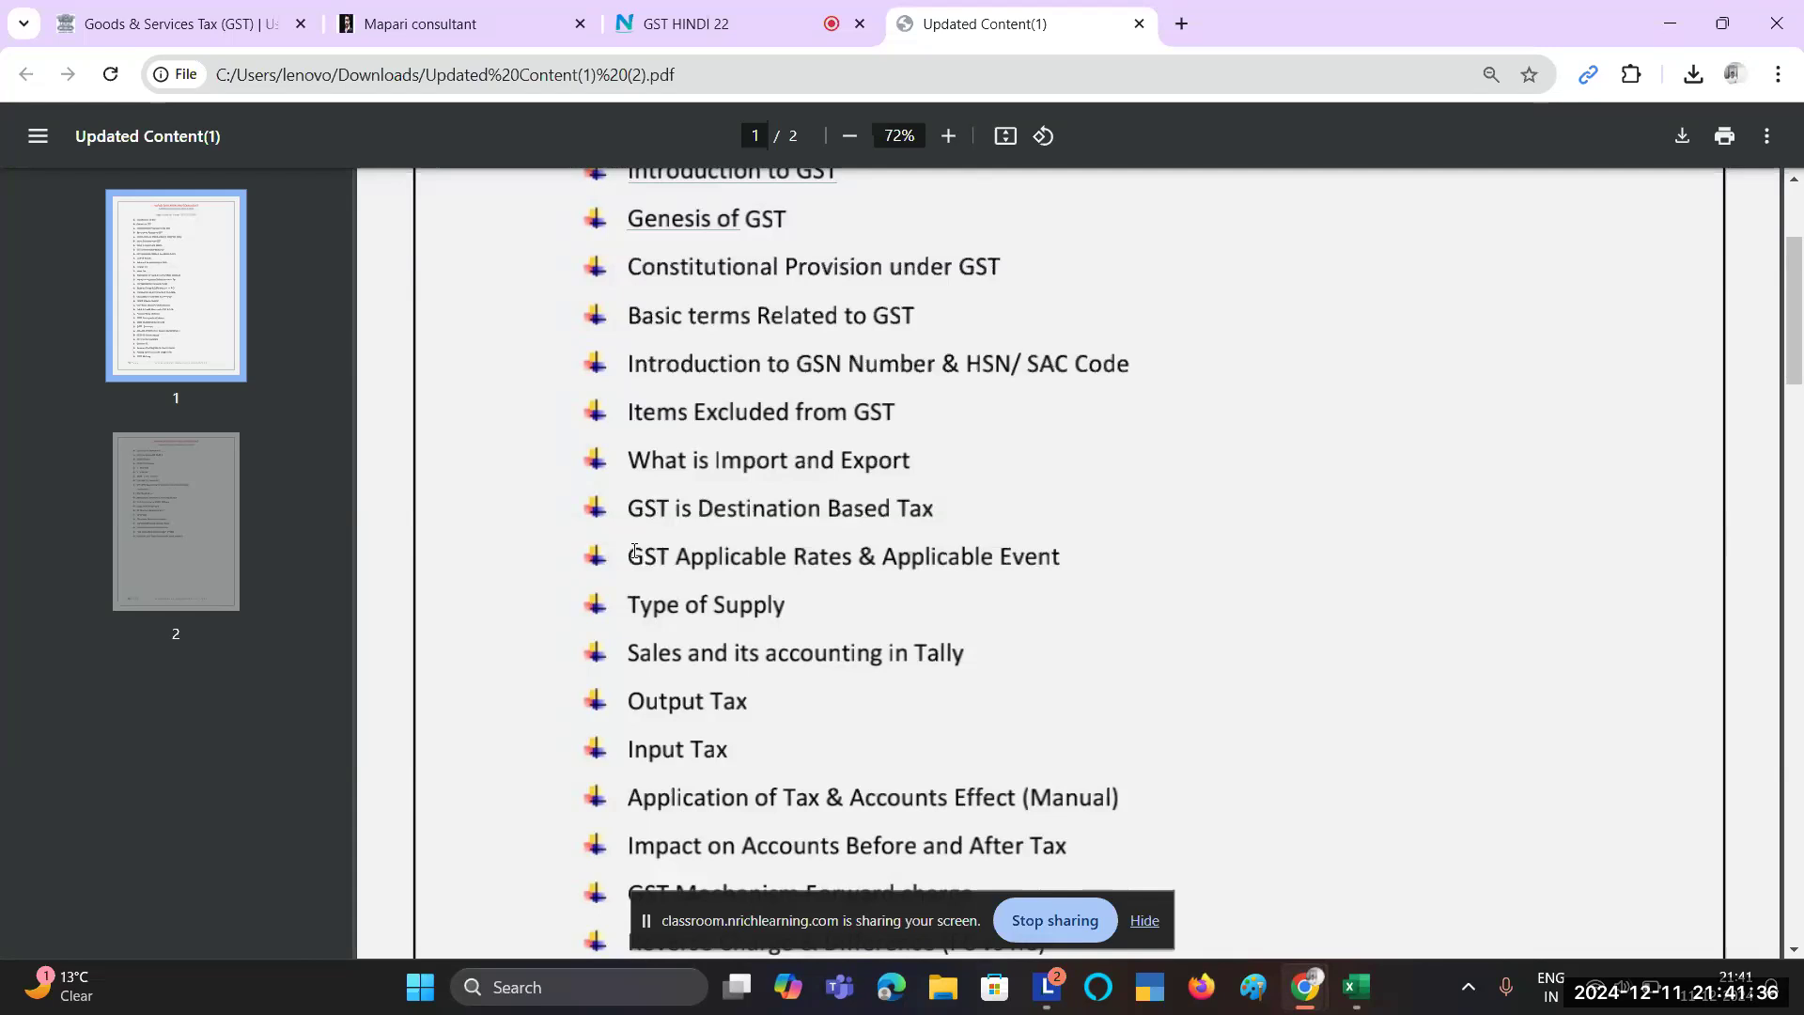
{"action": "scroll", "coordinate": [636, 560], "scroll_direction": "down", "scroll_amount": 1}
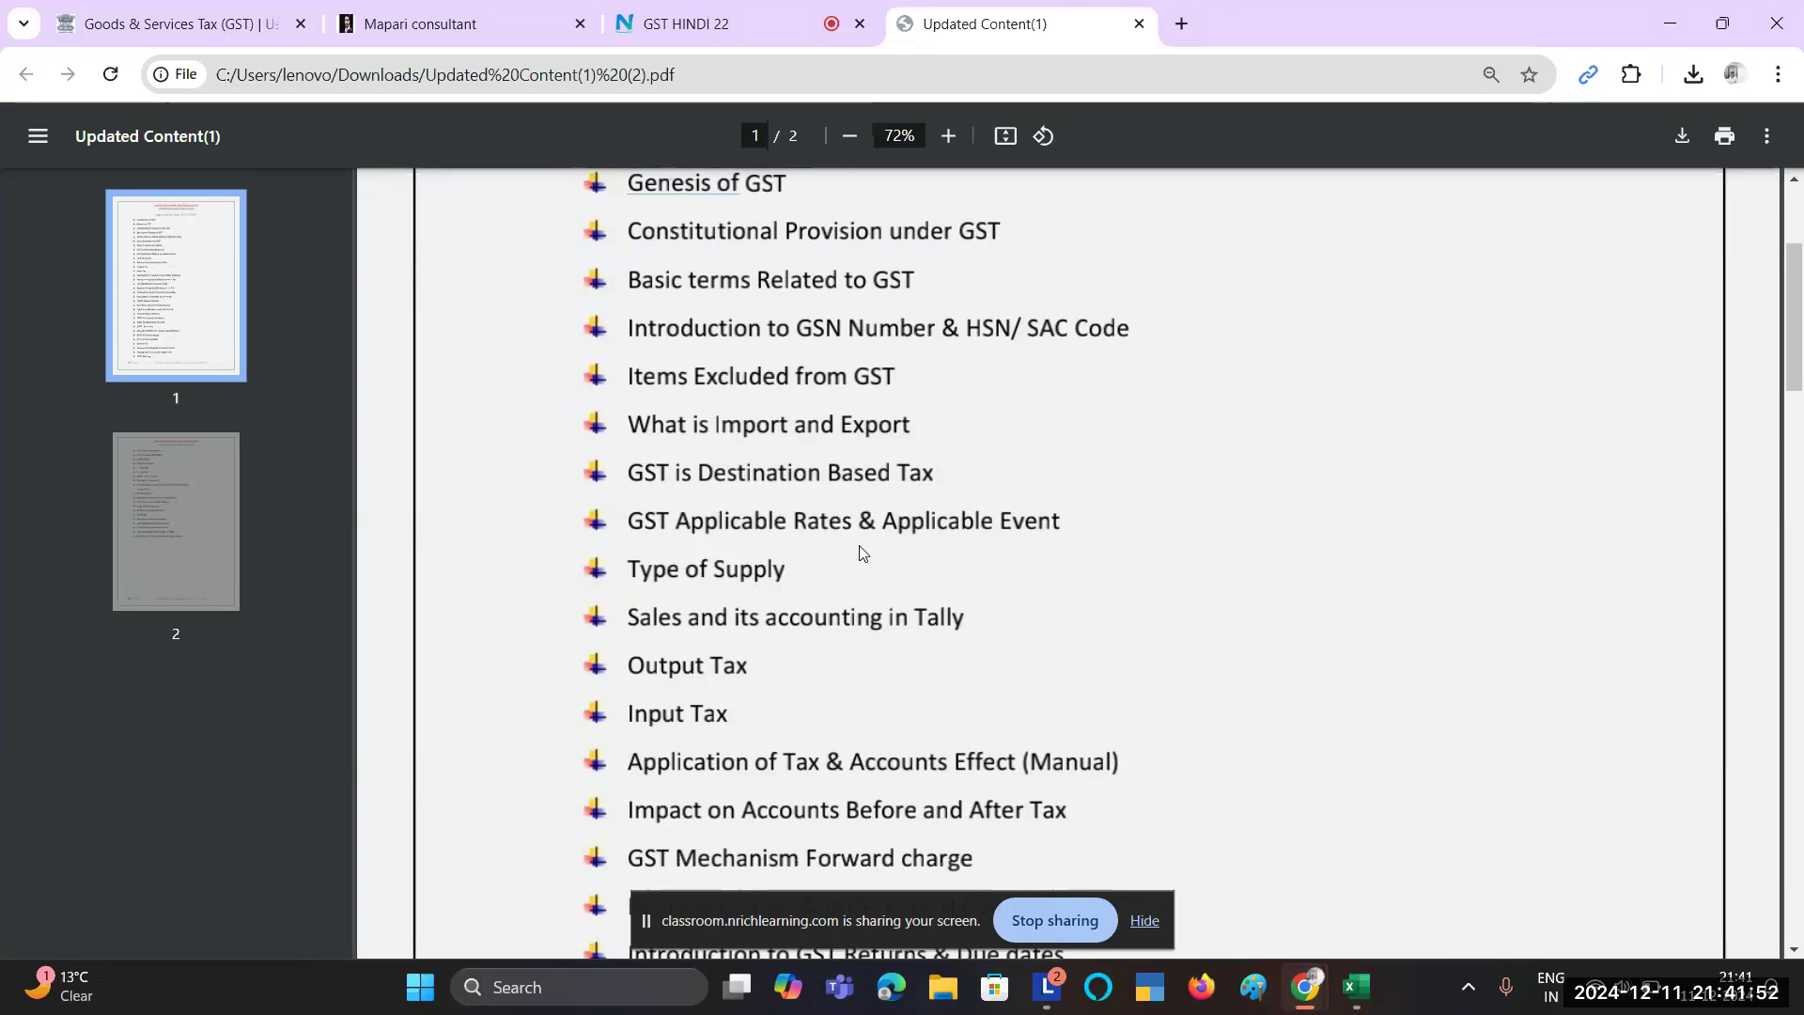
{"action": "scroll", "coordinate": [733, 595], "scroll_direction": "down", "scroll_amount": 1}
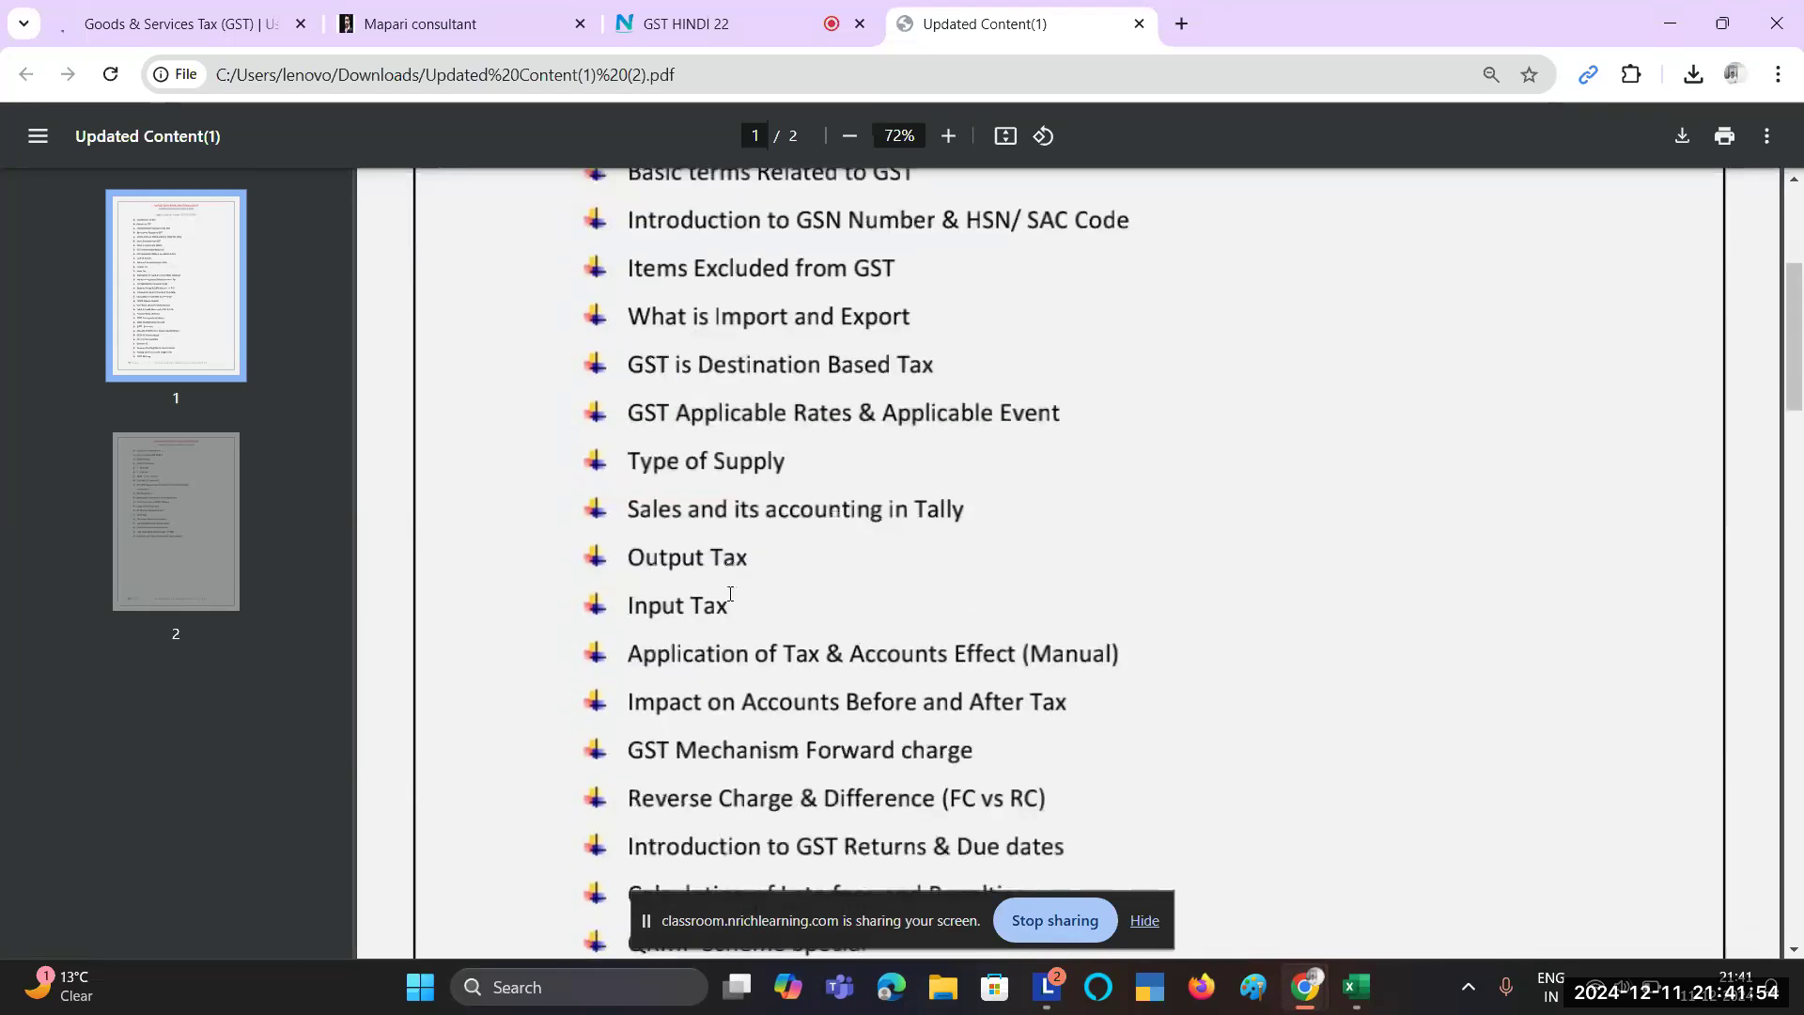
{"action": "left_click_drag", "start_coordinate": [637, 472], "coordinate": [793, 463]}
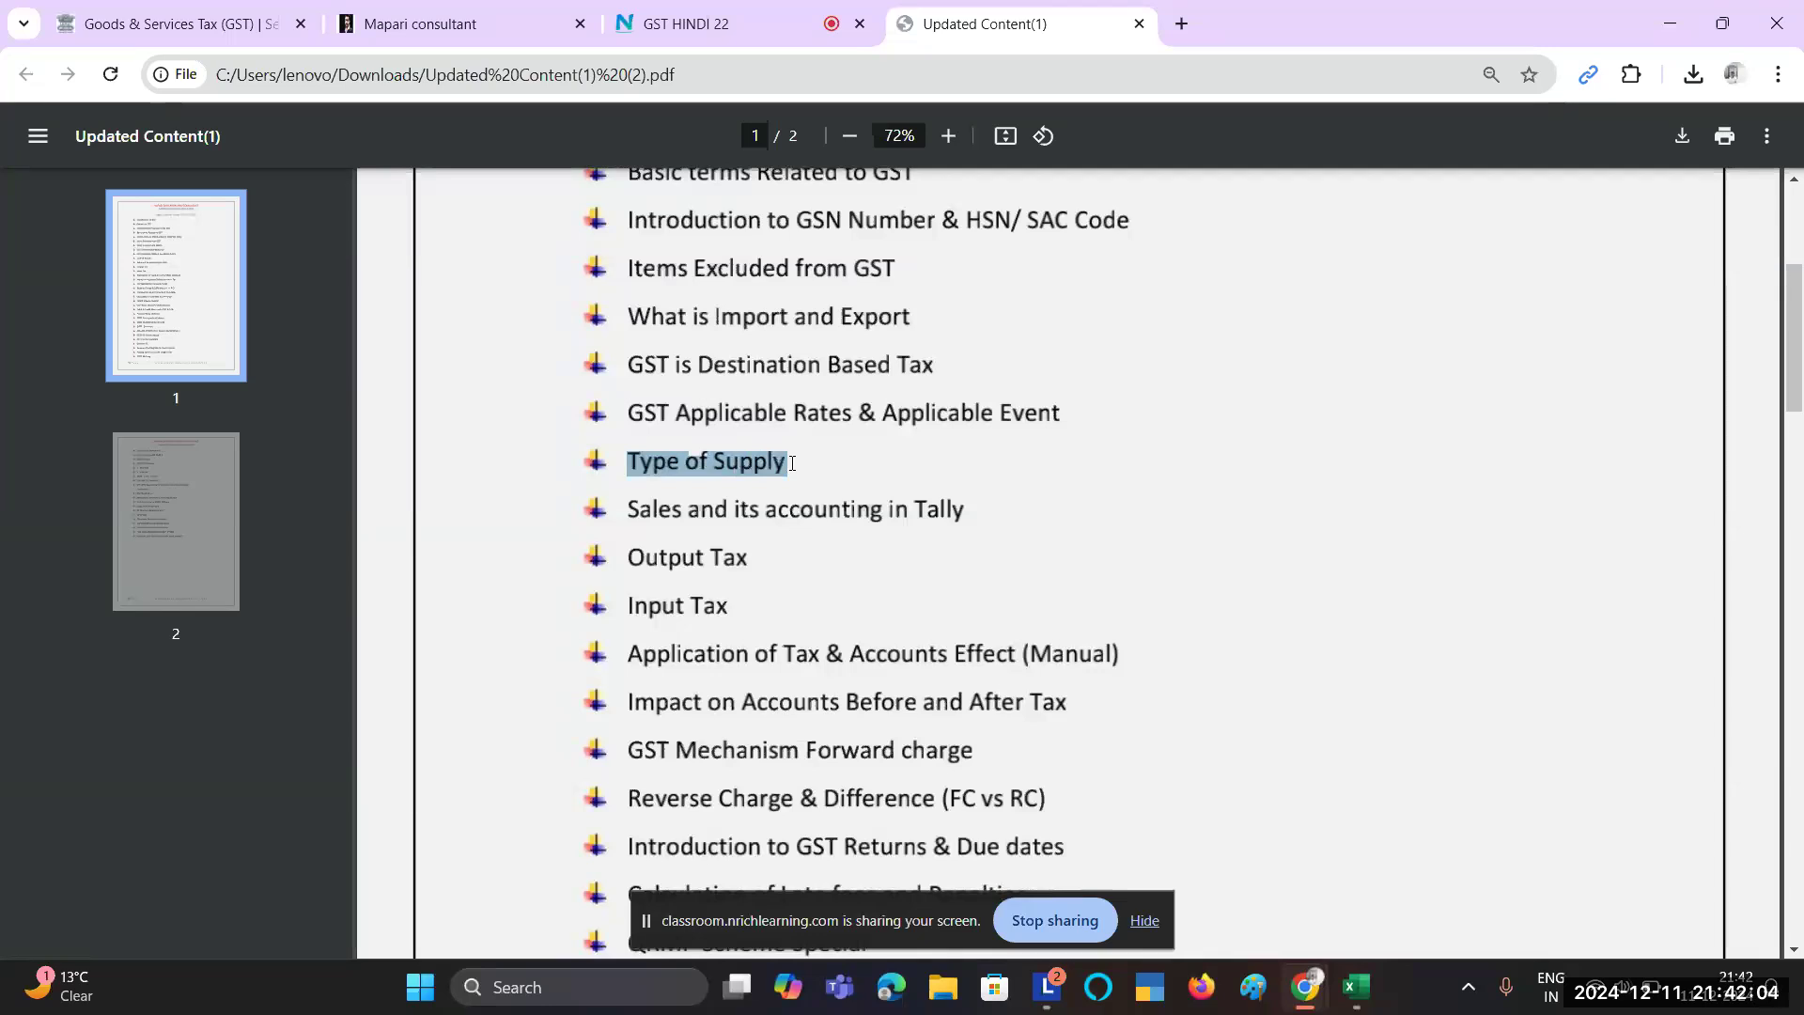
{"action": "scroll", "coordinate": [792, 464], "scroll_direction": "down", "scroll_amount": 1}
{"action": "left_click_drag", "start_coordinate": [628, 437], "coordinate": [972, 425]}
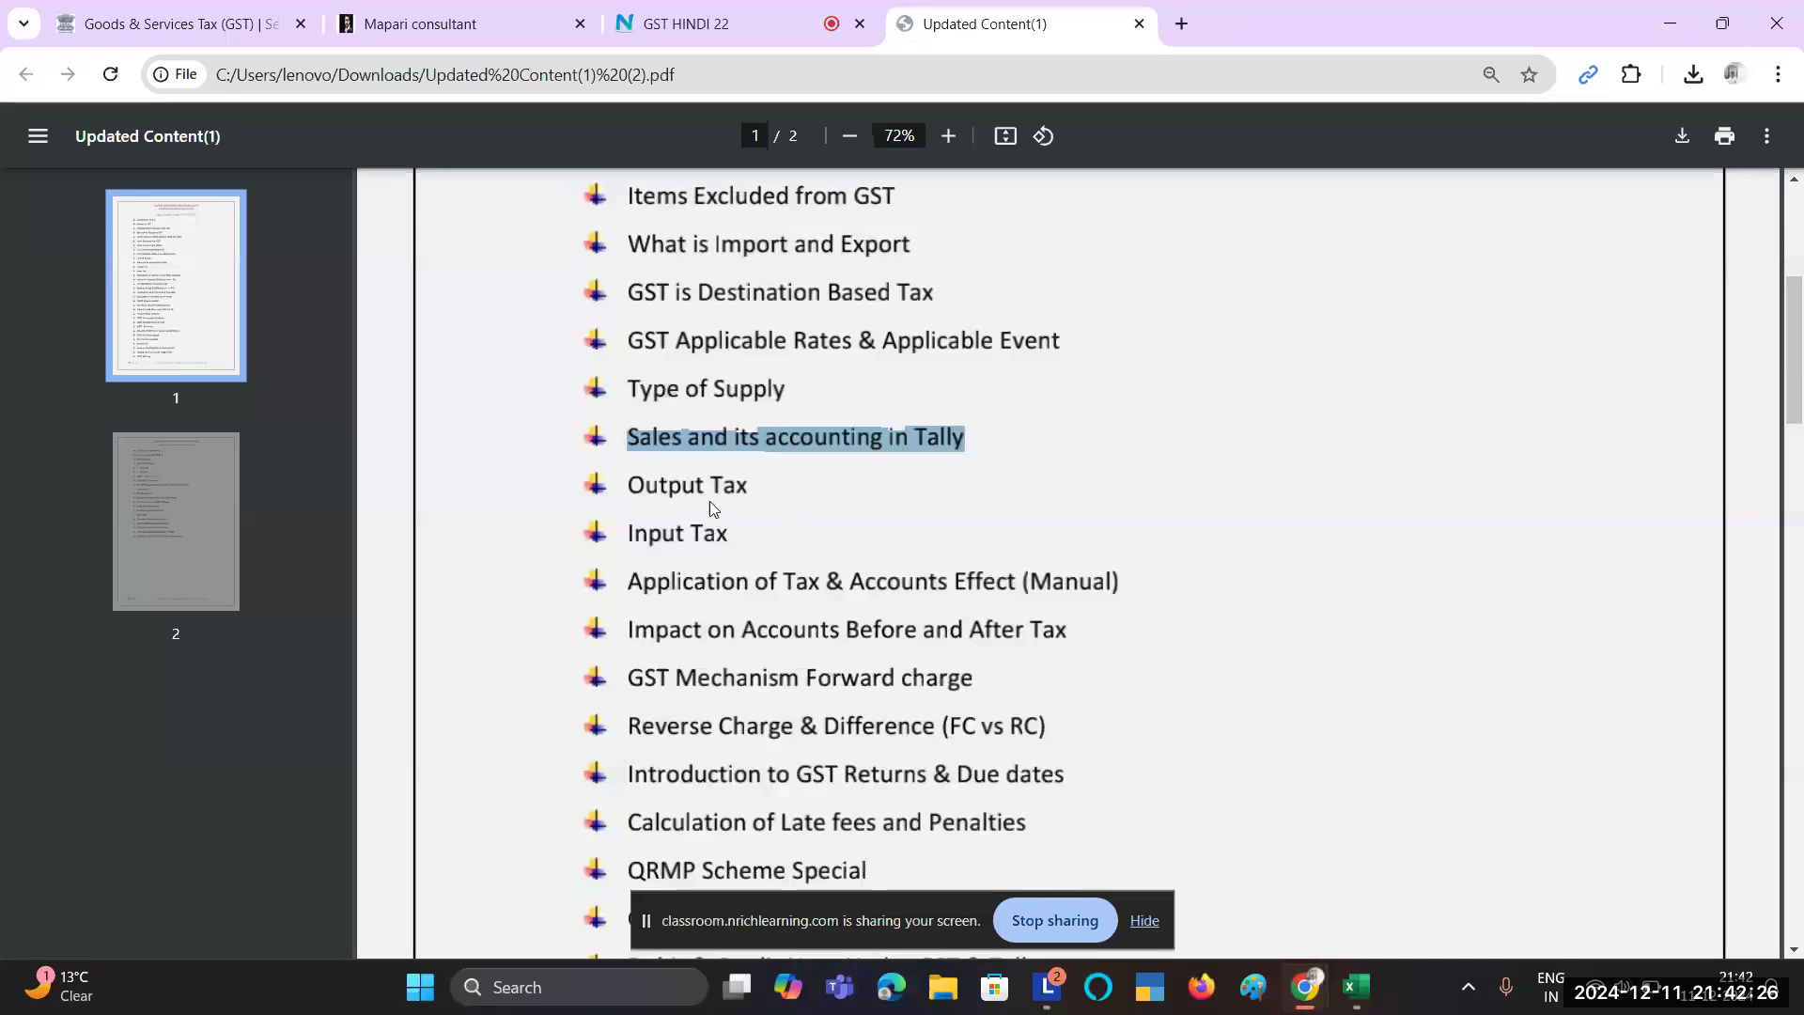
{"action": "left_click", "coordinate": [660, 483]}
Step: Highlight the Output Tax and Input Tax lines in the course outline
{"action": "triple_click", "coordinate": [659, 483]}
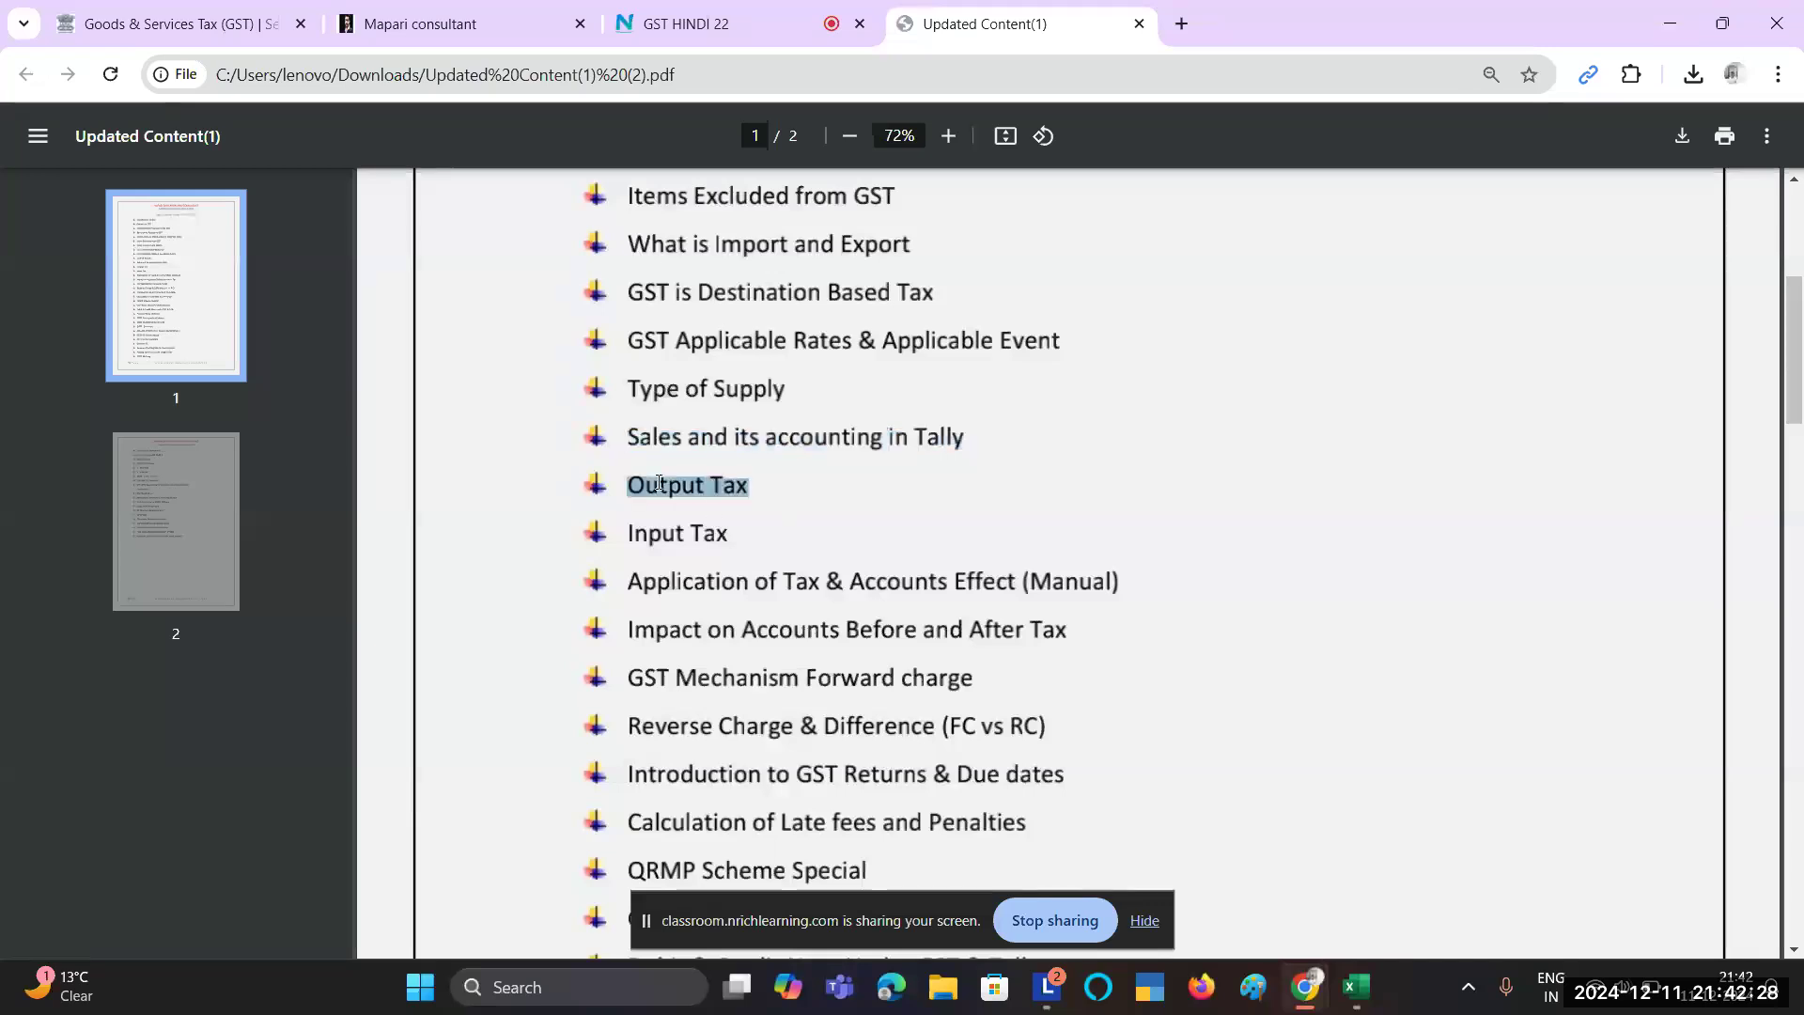
{"action": "double_click", "coordinate": [655, 539]}
{"action": "left_click", "coordinate": [653, 538]}
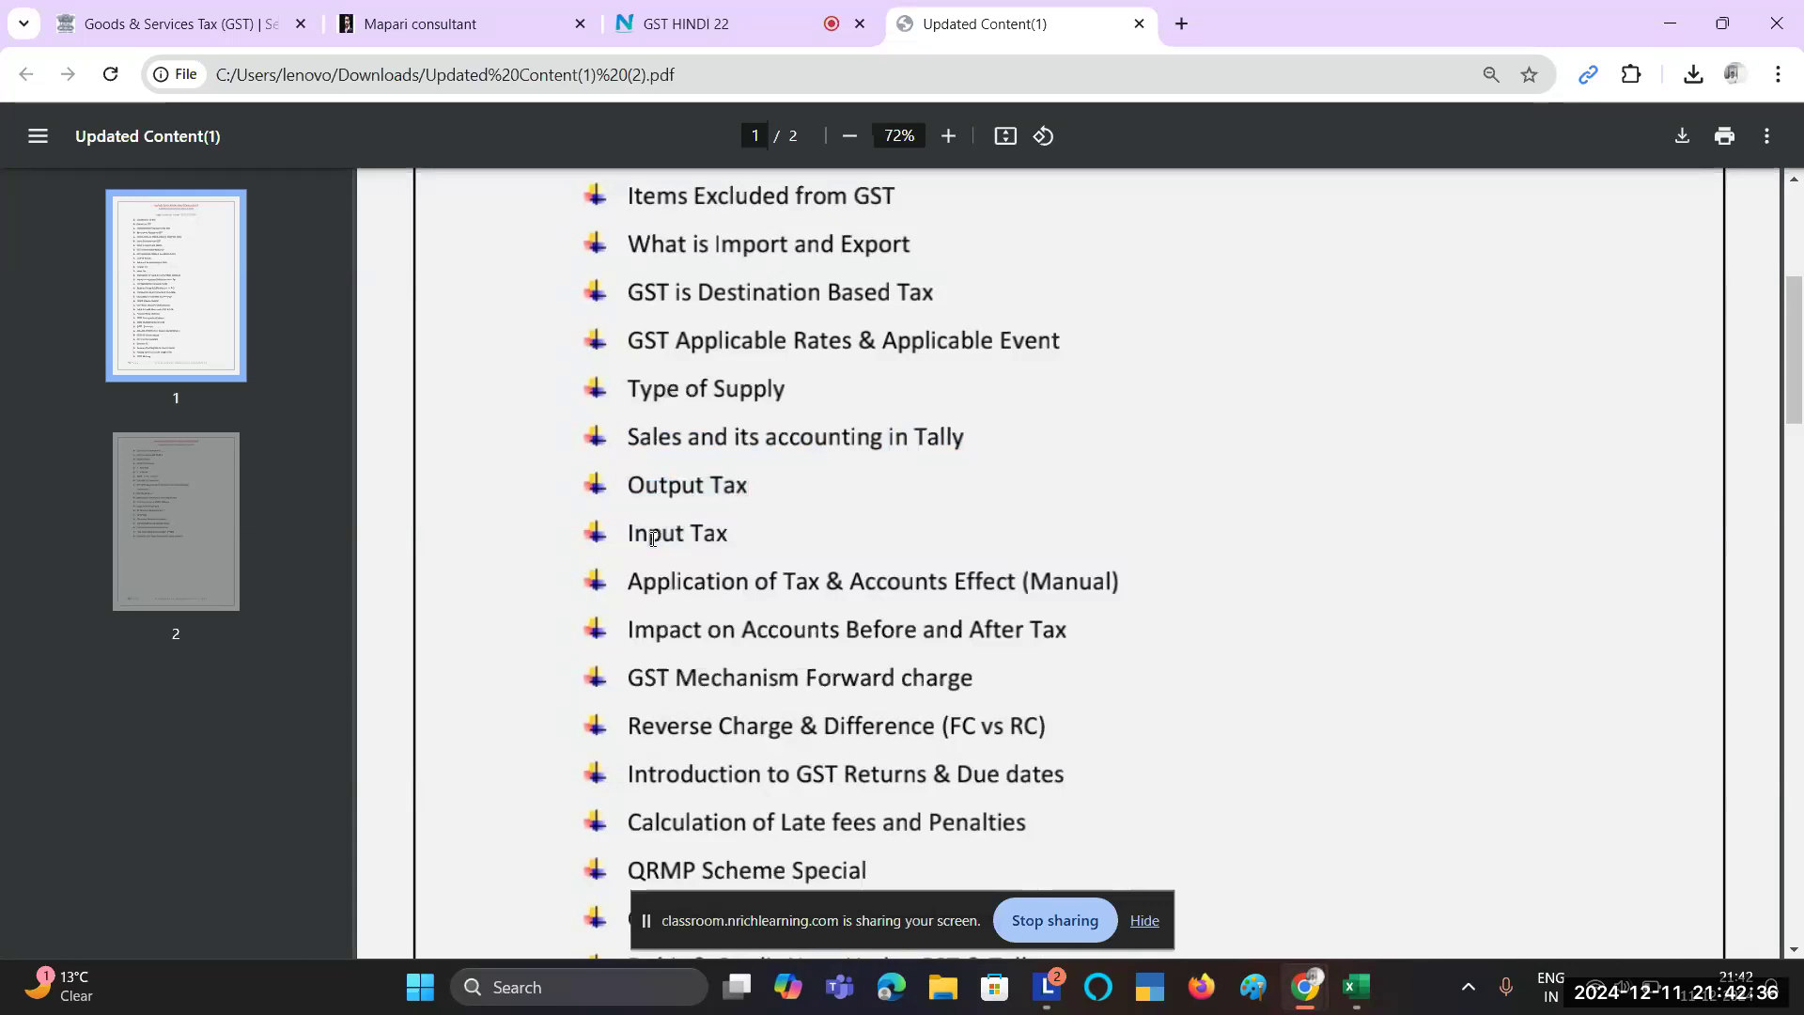
{"action": "triple_click", "coordinate": [653, 539]}
Step: Highlight the Application of Tax & Accounts Effect, Impact on Accounts and Forward charge topics
{"action": "scroll", "coordinate": [682, 533], "scroll_direction": "down", "scroll_amount": 1}
{"action": "scroll", "coordinate": [682, 533], "scroll_direction": "down", "scroll_amount": 1}
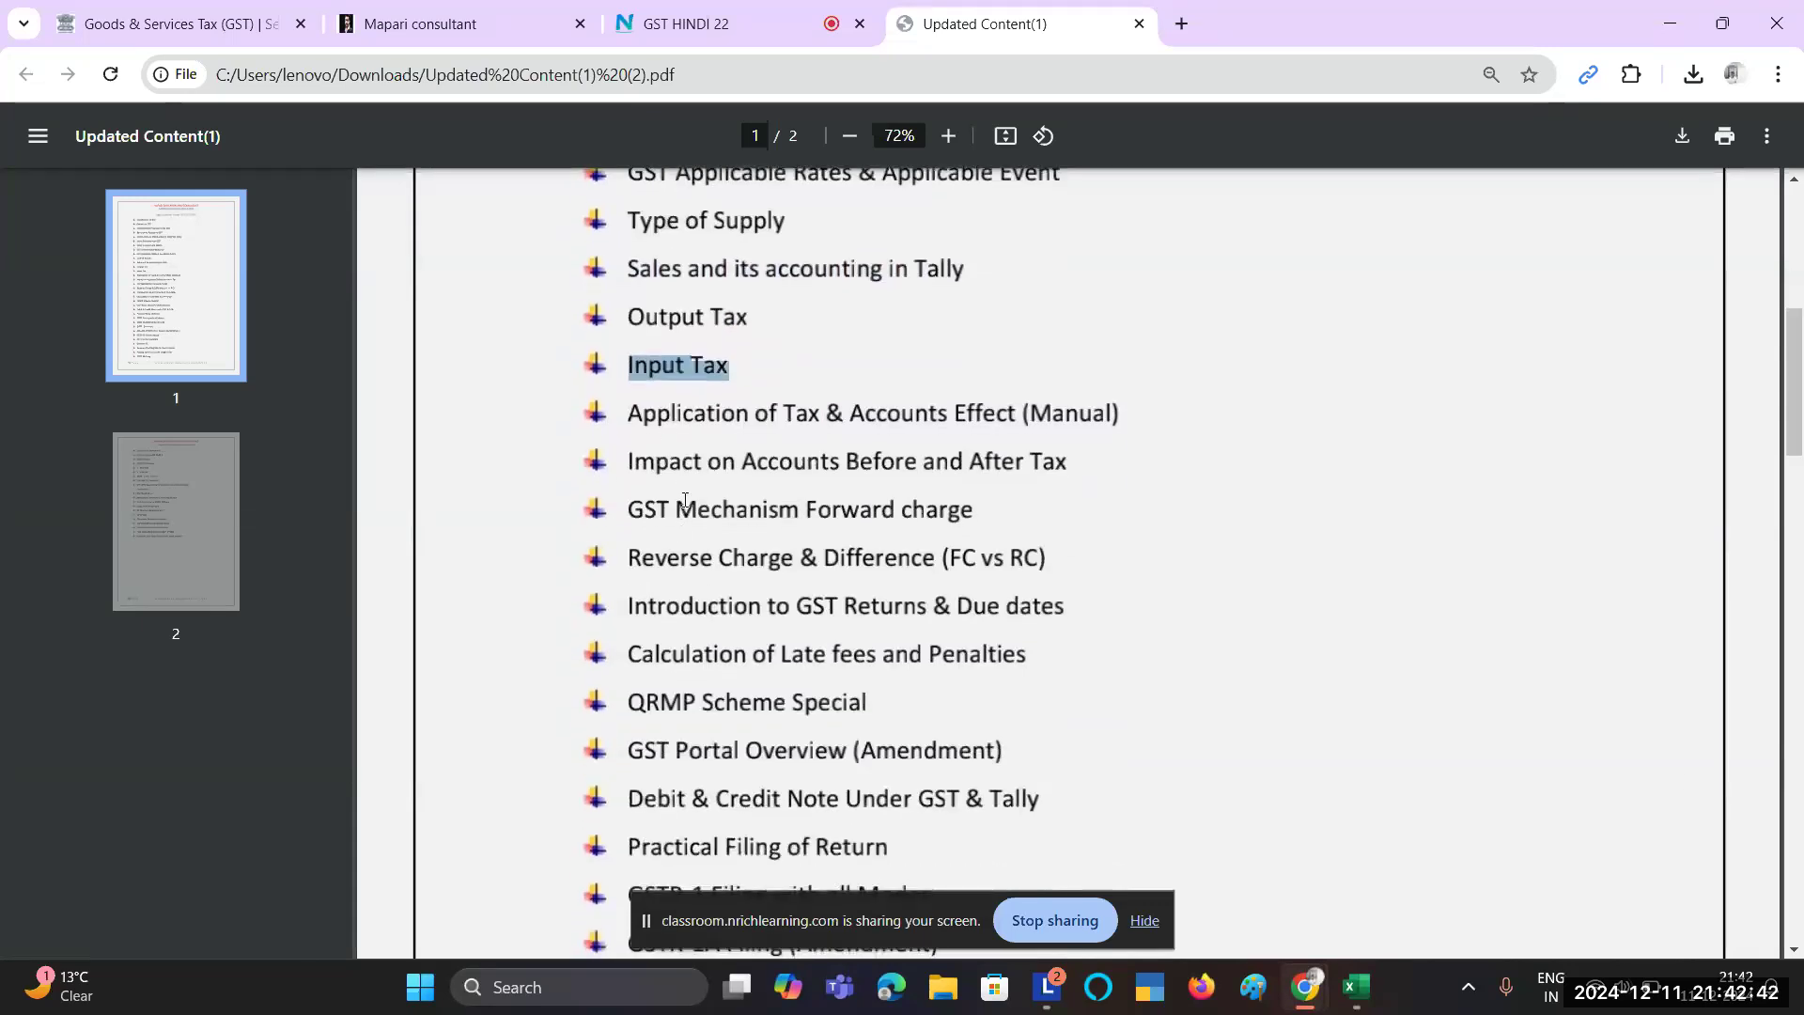
{"action": "left_click_drag", "start_coordinate": [624, 414], "coordinate": [1114, 409]}
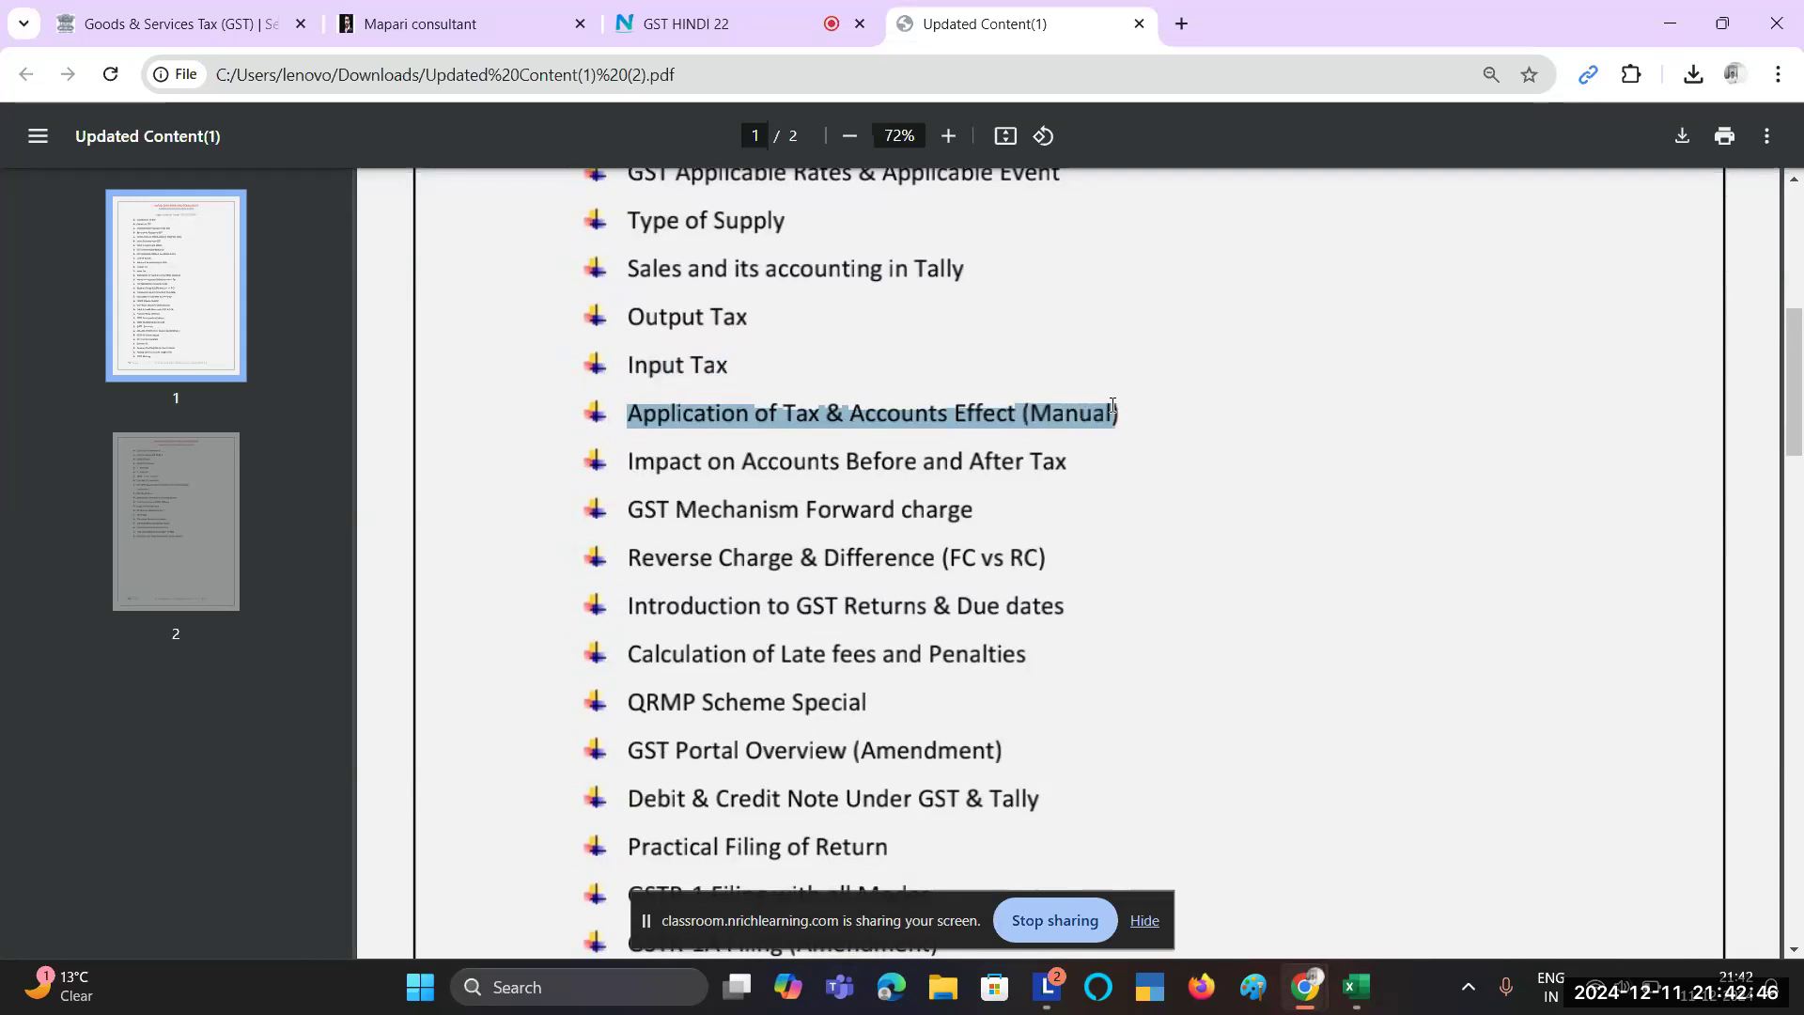
{"action": "scroll", "coordinate": [869, 516], "scroll_direction": "down", "scroll_amount": 1}
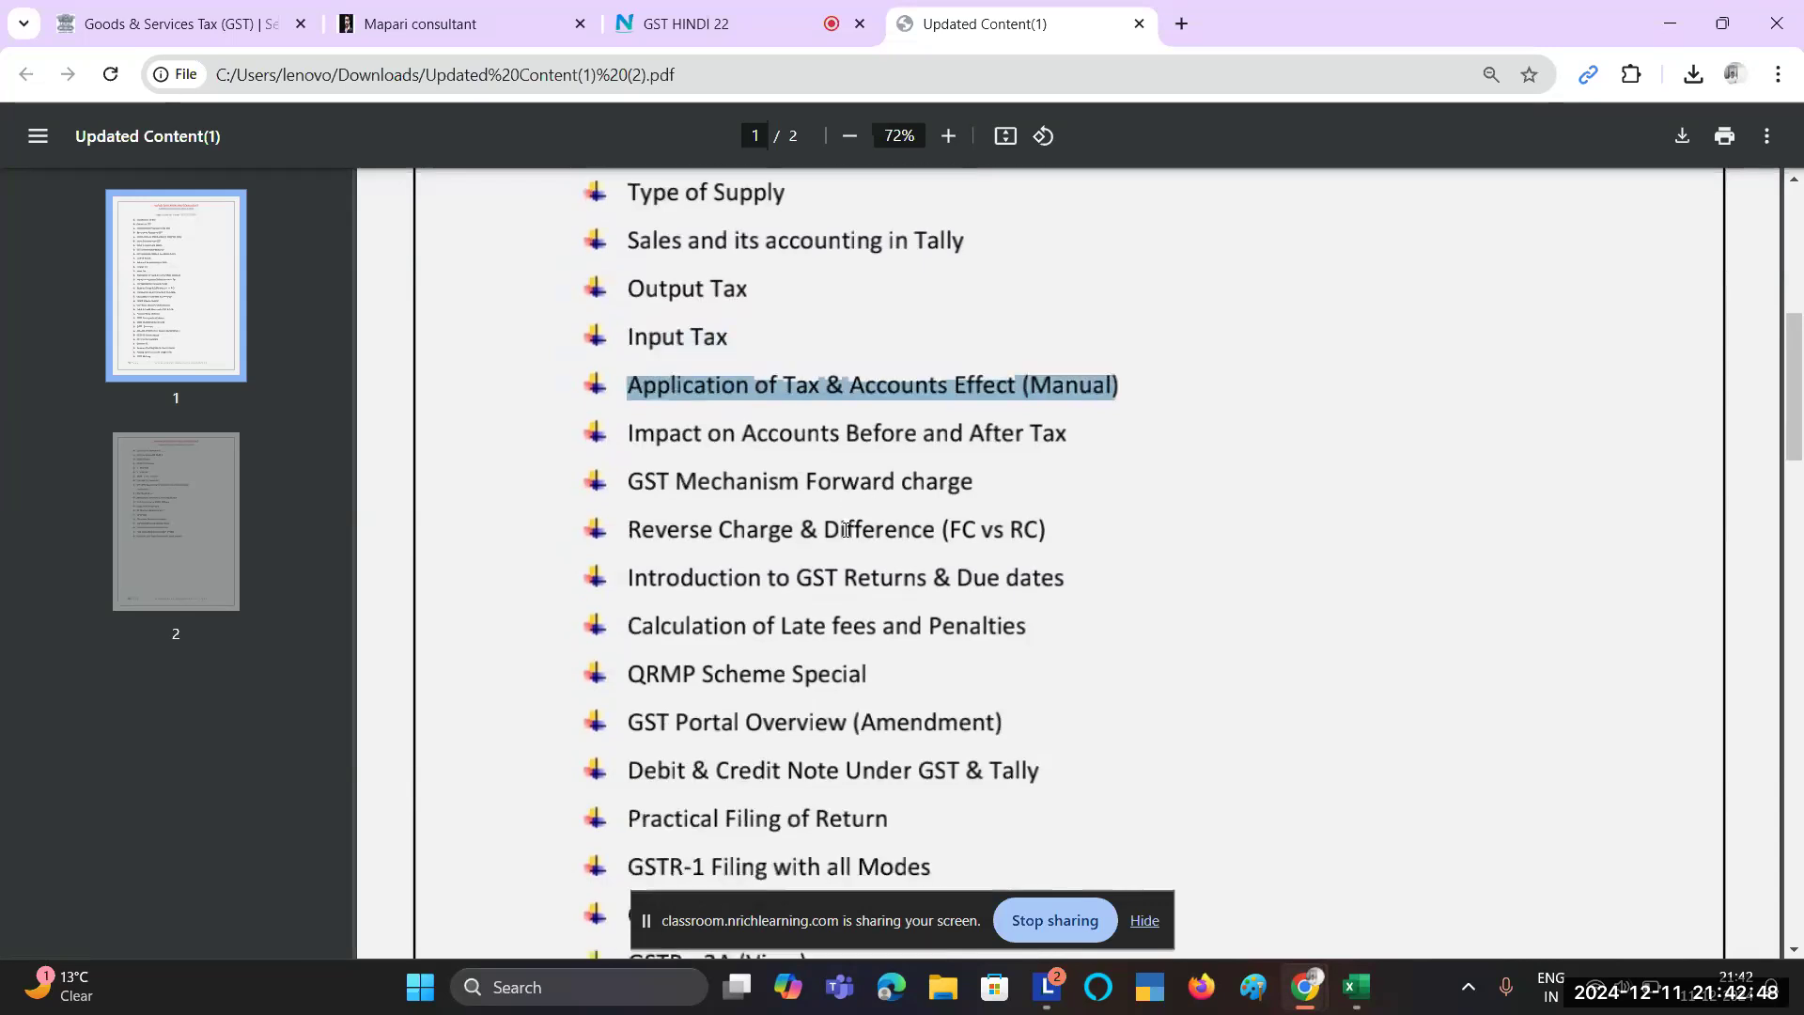
{"action": "left_click_drag", "start_coordinate": [643, 430], "coordinate": [1043, 429]}
{"action": "scroll", "coordinate": [1043, 430], "scroll_direction": "down", "scroll_amount": 1}
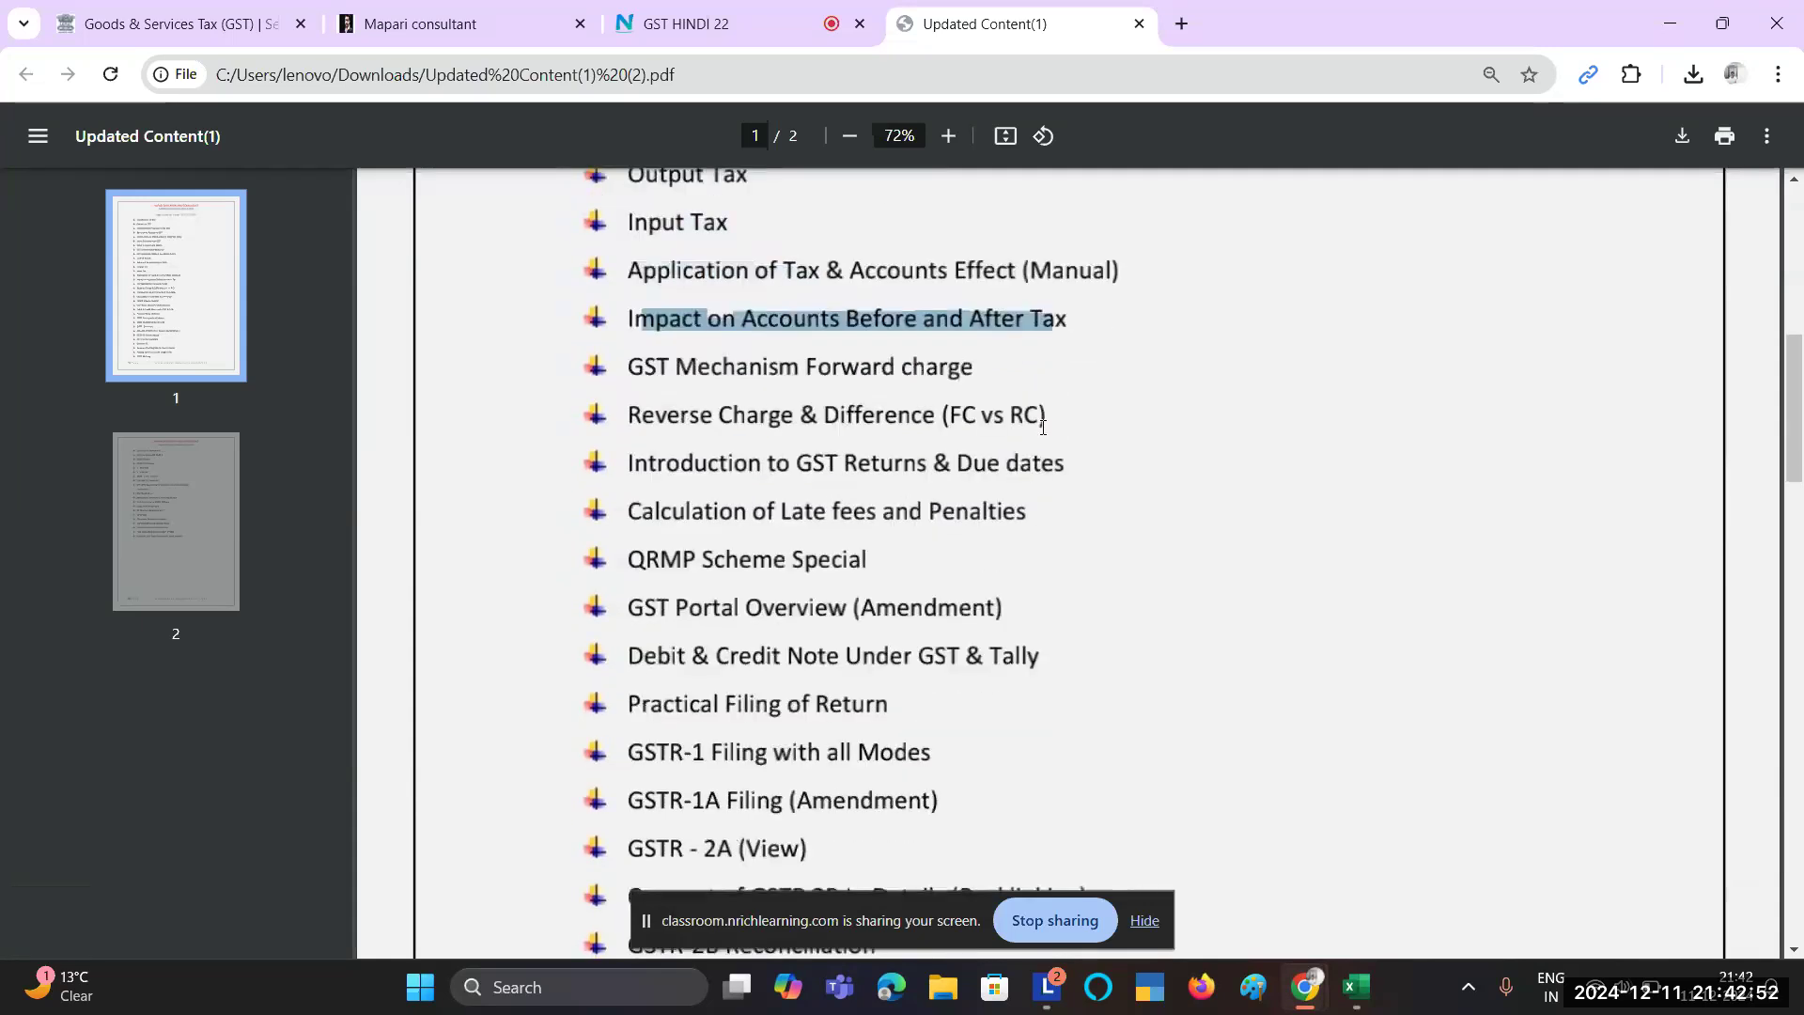
{"action": "triple_click", "coordinate": [692, 371]}
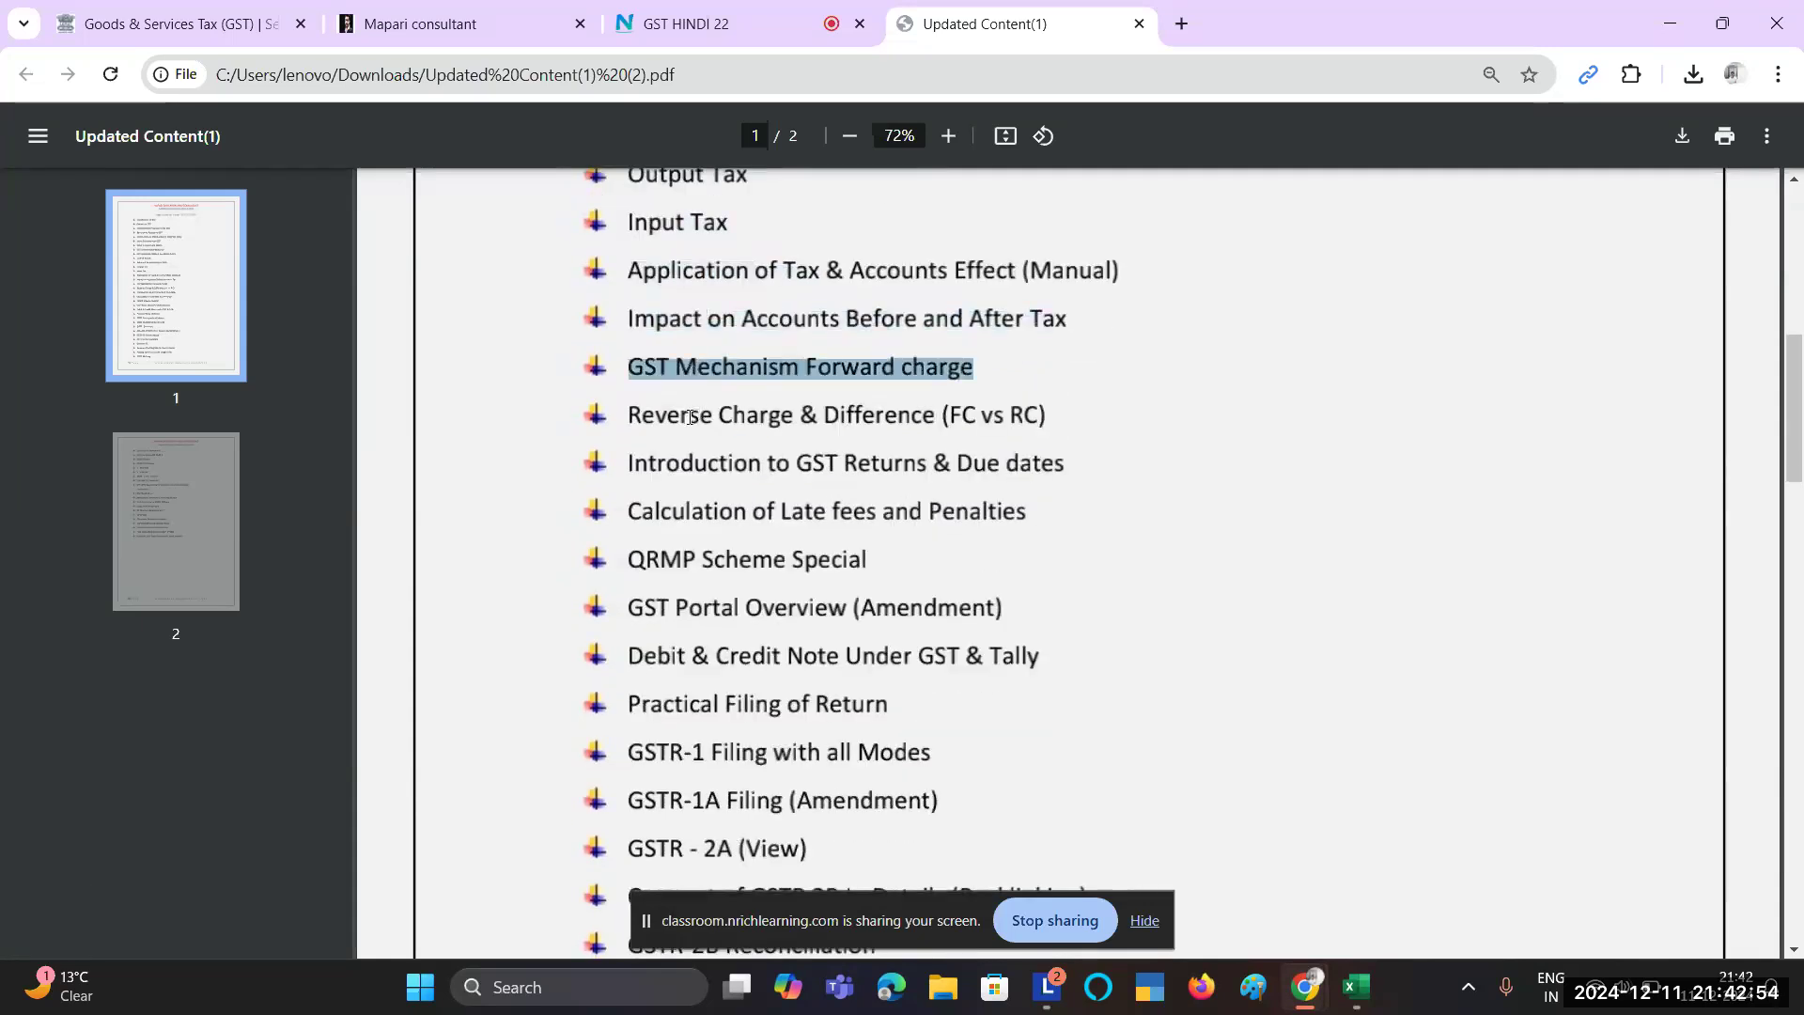
Step: Highlight the GST Returns & Due dates and GSTR-1 Filing lines, then continue onto page 2
{"action": "scroll", "coordinate": [722, 490], "scroll_direction": "down", "scroll_amount": 1}
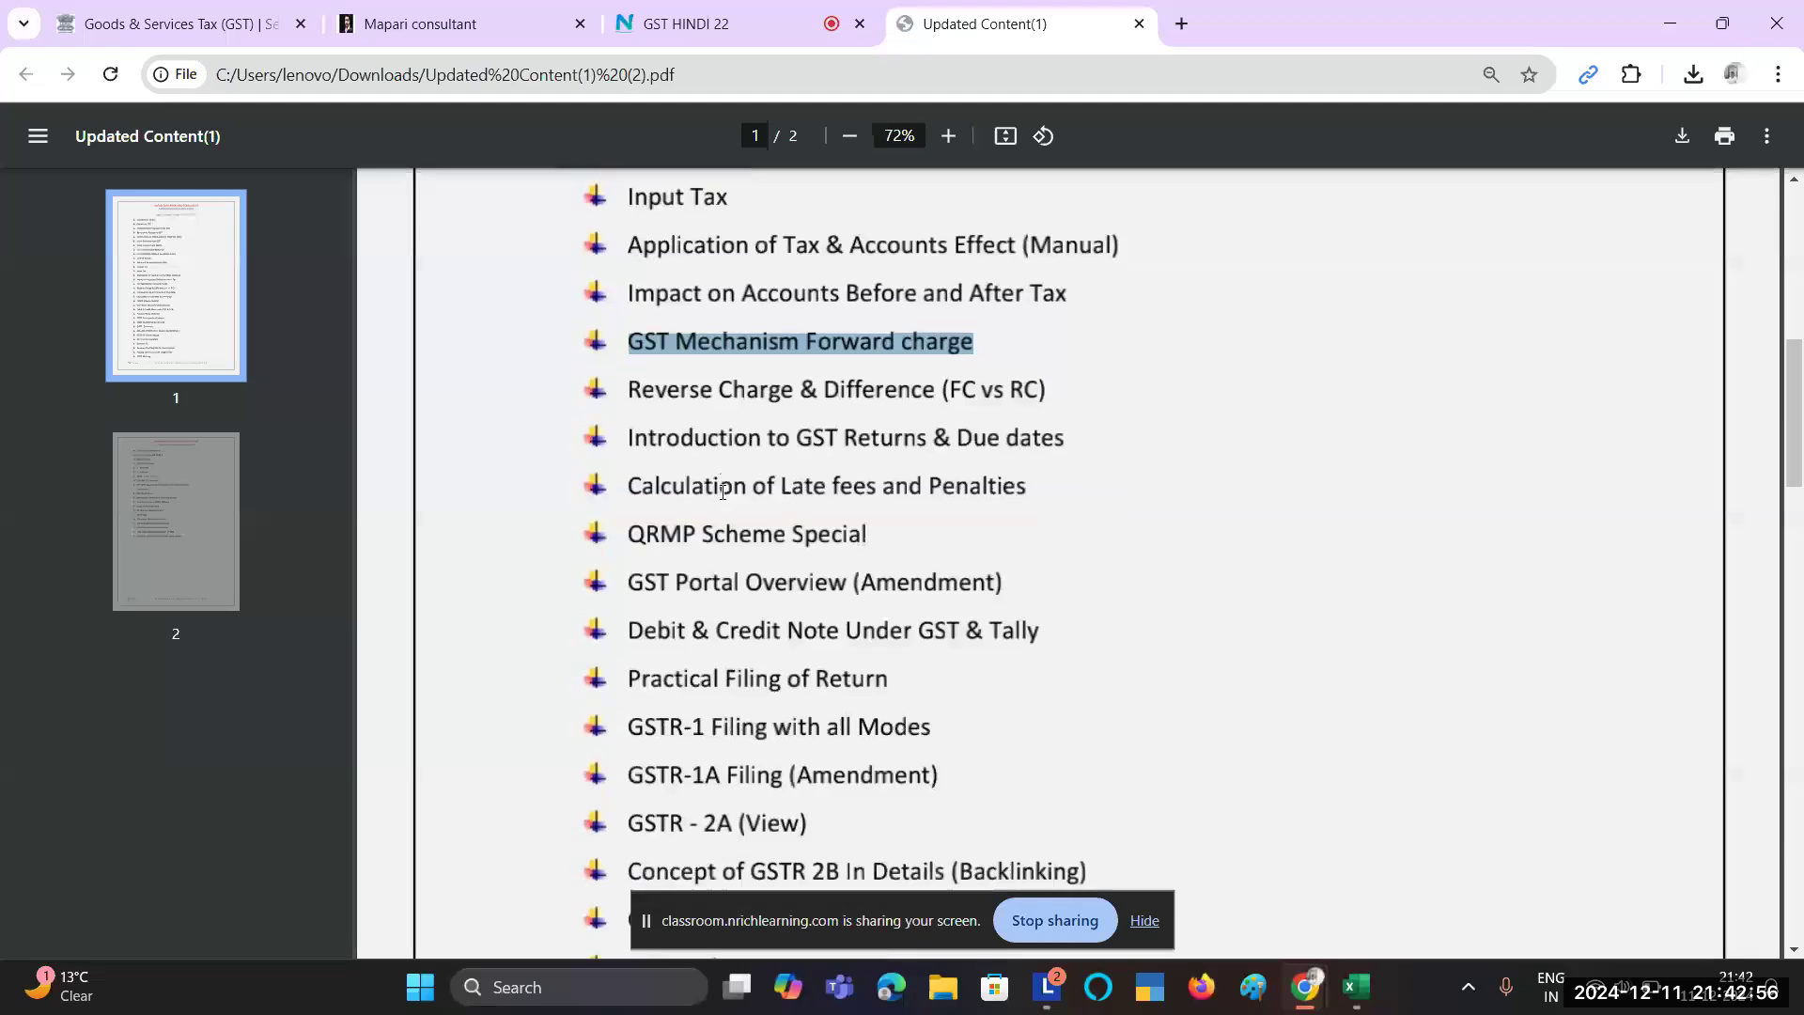
{"action": "triple_click", "coordinate": [649, 438]}
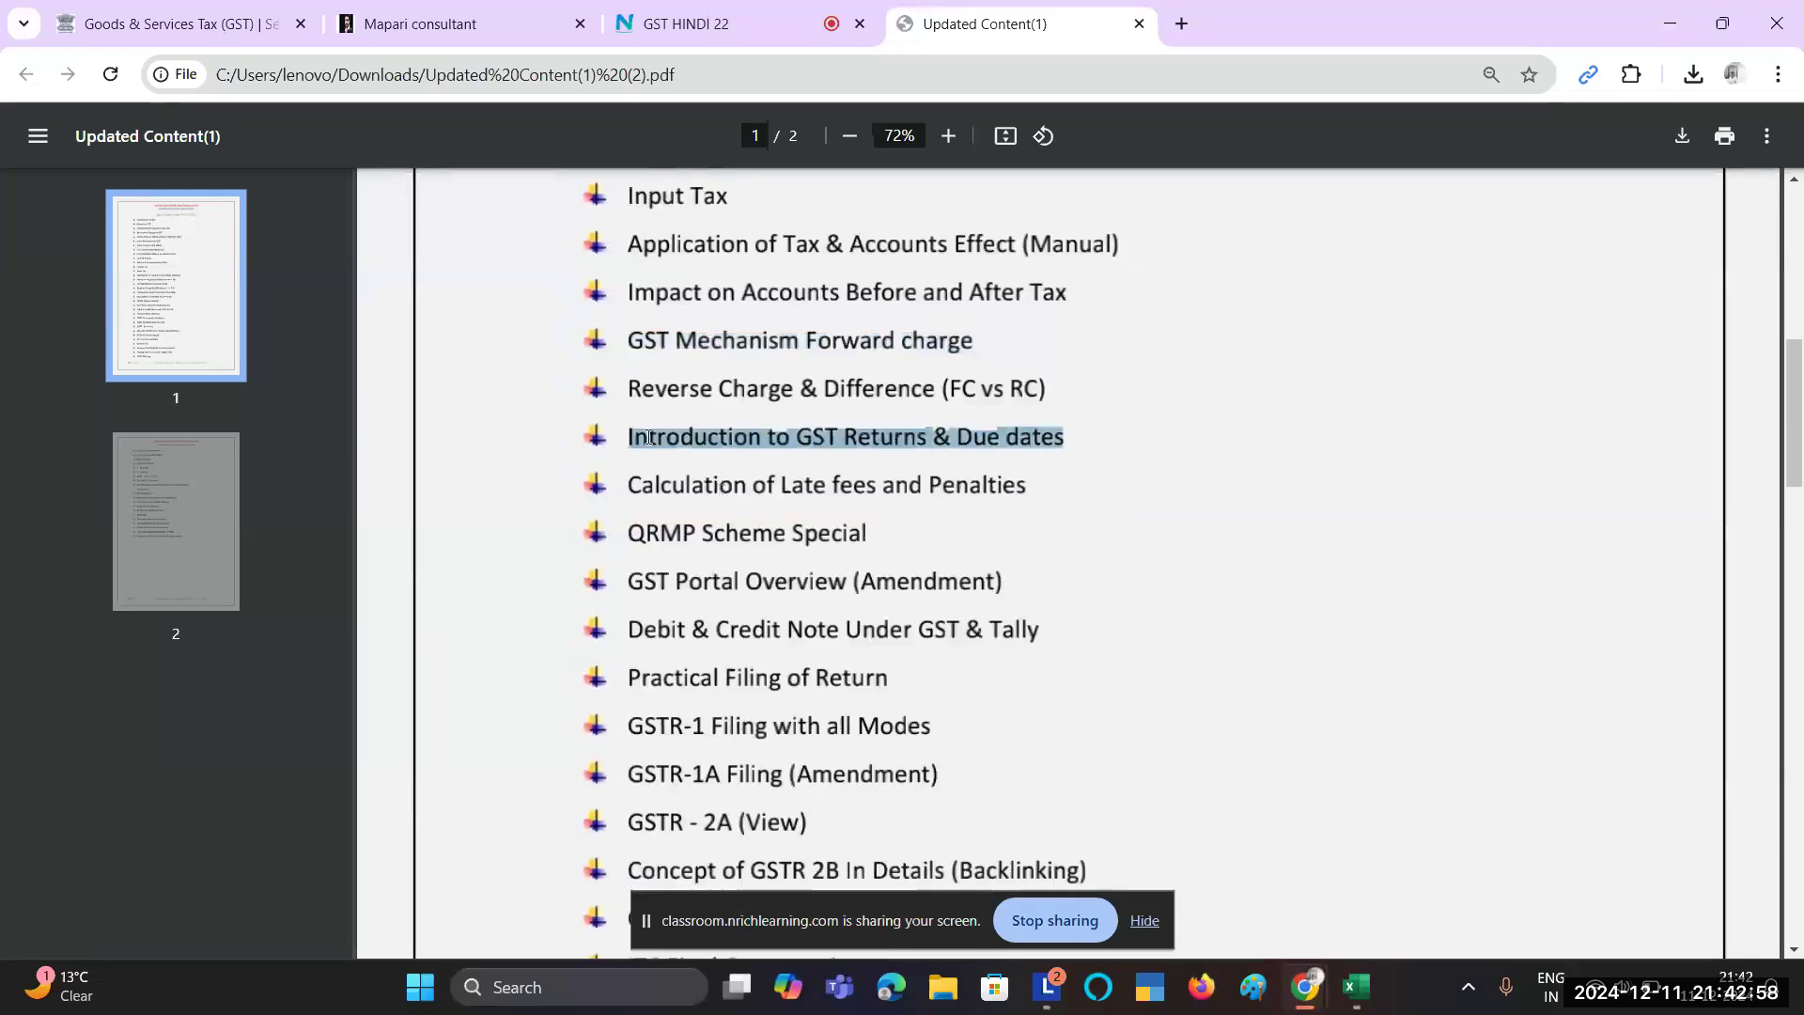
{"action": "scroll", "coordinate": [722, 455], "scroll_direction": "down", "scroll_amount": 4}
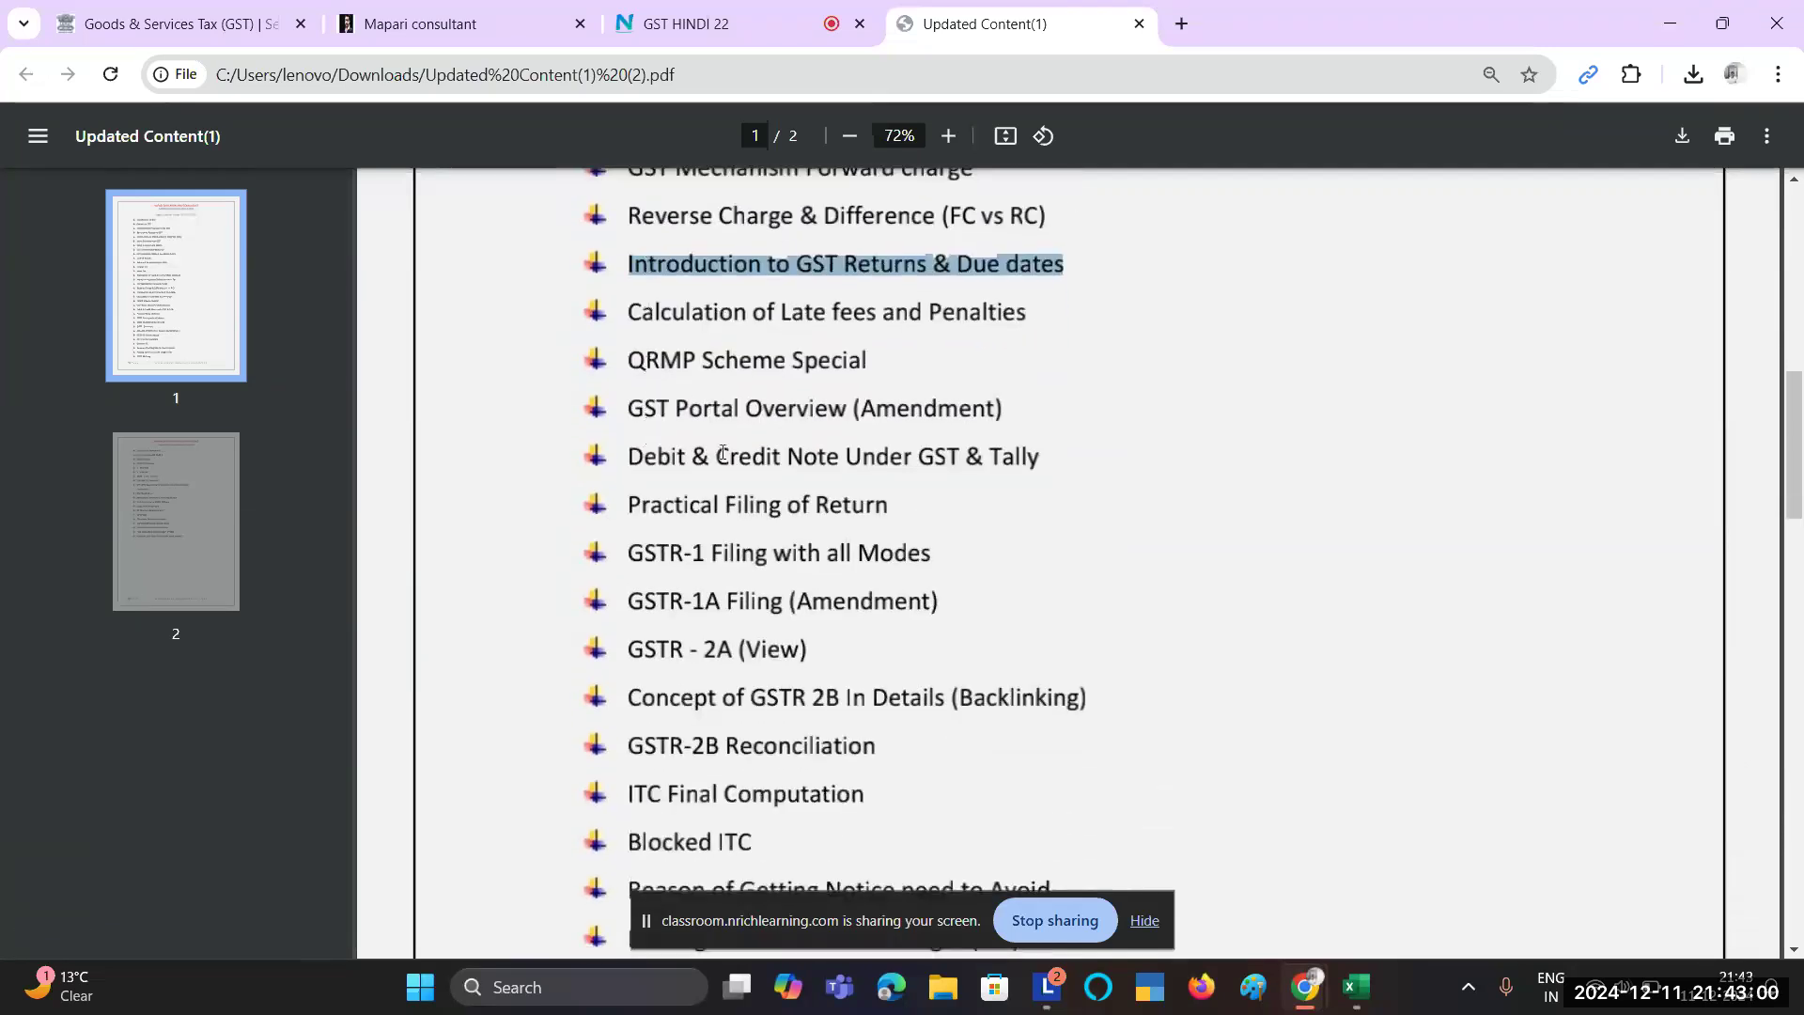
{"action": "scroll", "coordinate": [753, 545], "scroll_direction": "down", "scroll_amount": 2}
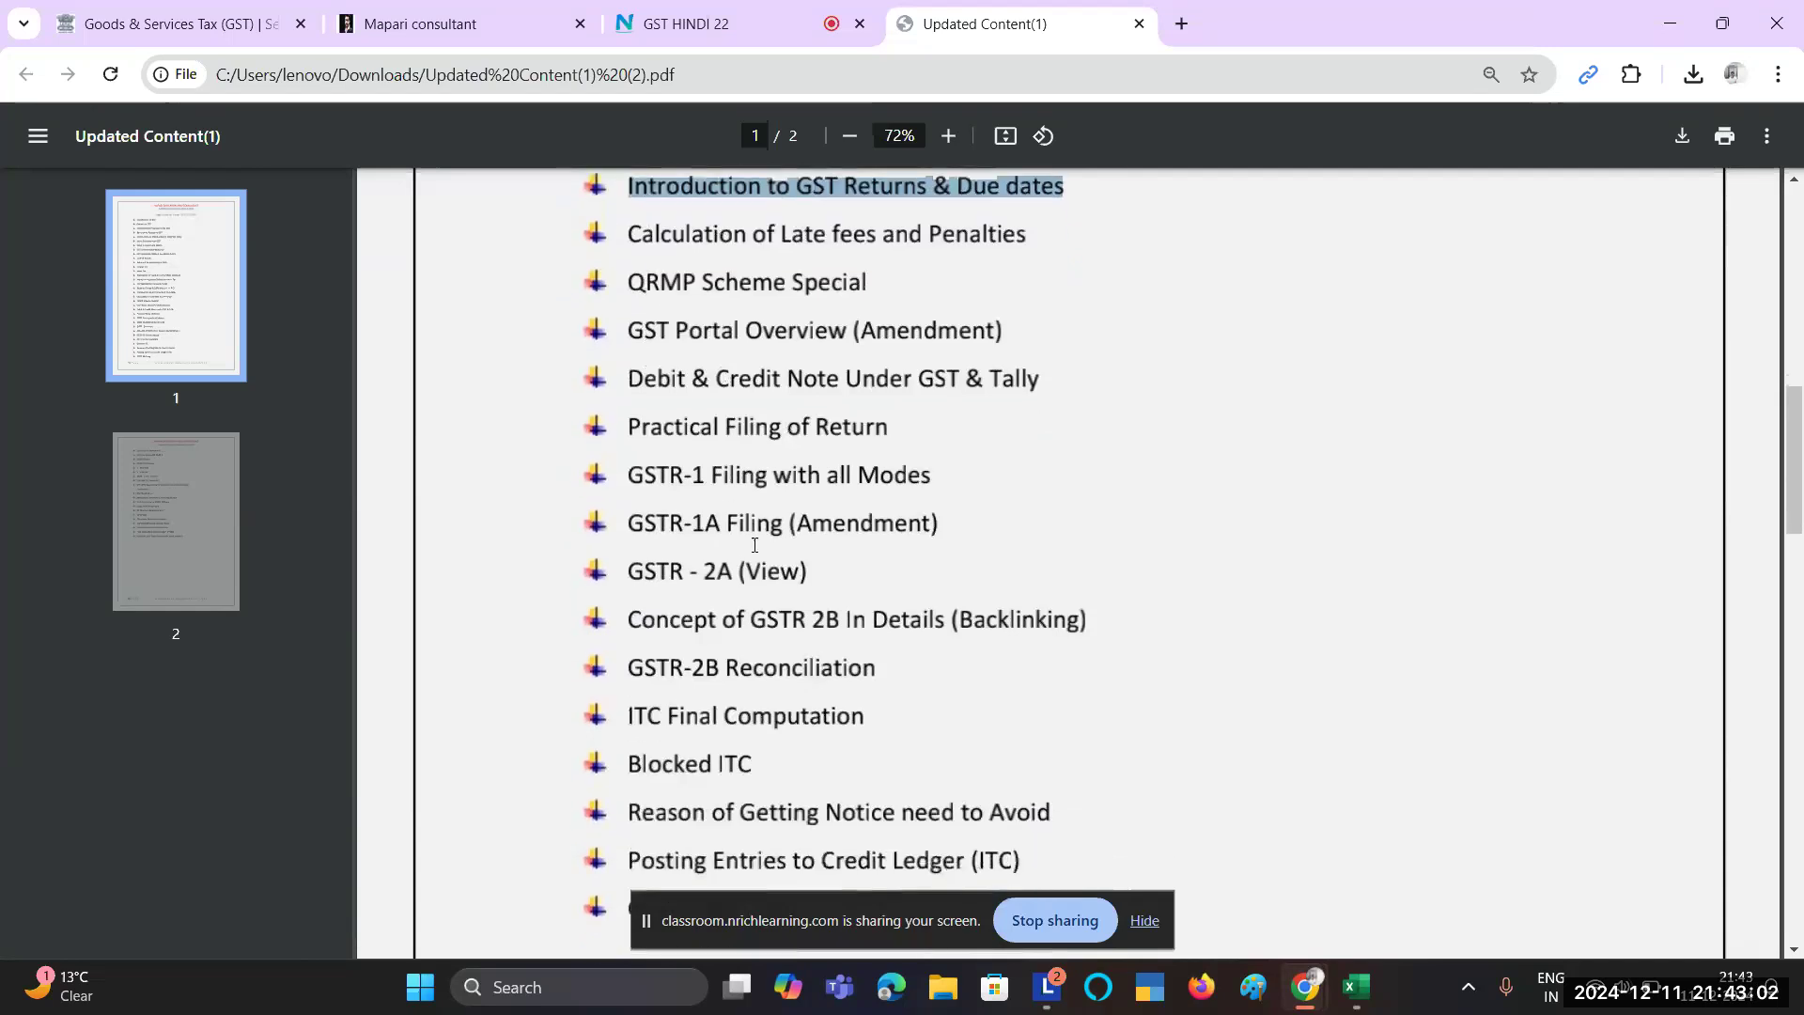
{"action": "triple_click", "coordinate": [660, 477]}
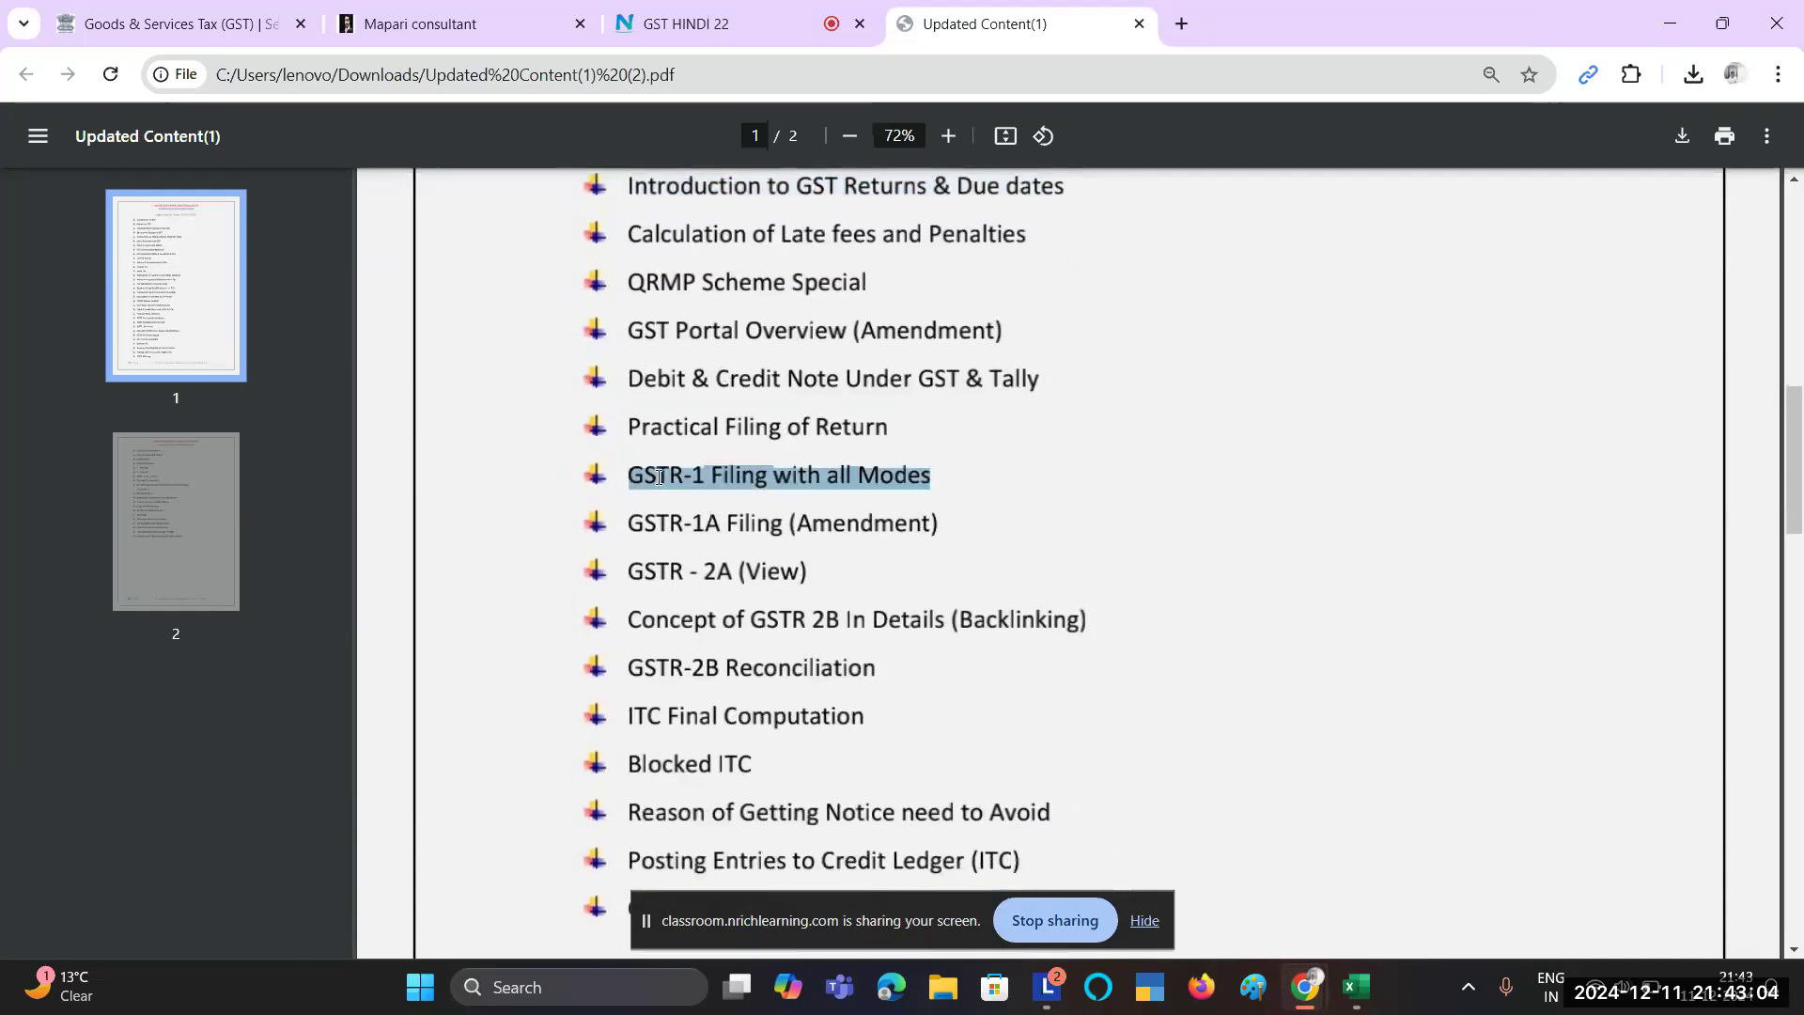
{"action": "scroll", "coordinate": [661, 477], "scroll_direction": "up", "scroll_amount": 1}
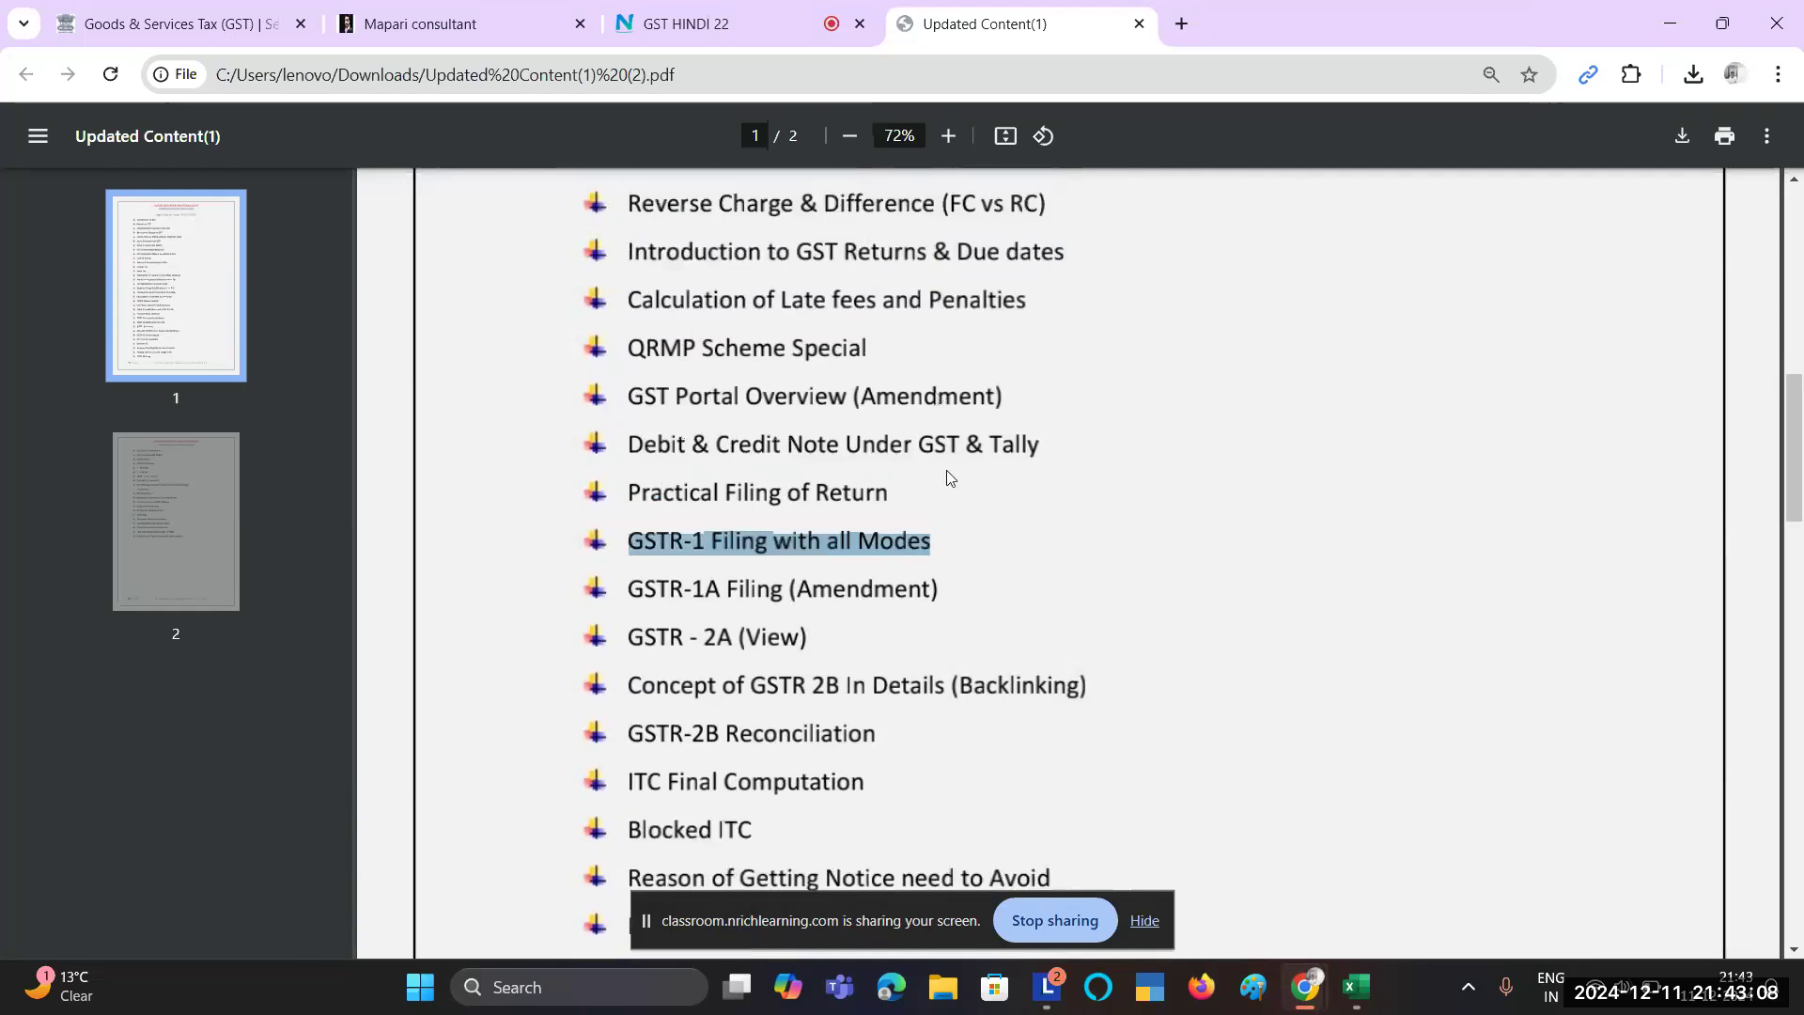
{"action": "scroll", "coordinate": [946, 473], "scroll_direction": "down", "scroll_amount": 4}
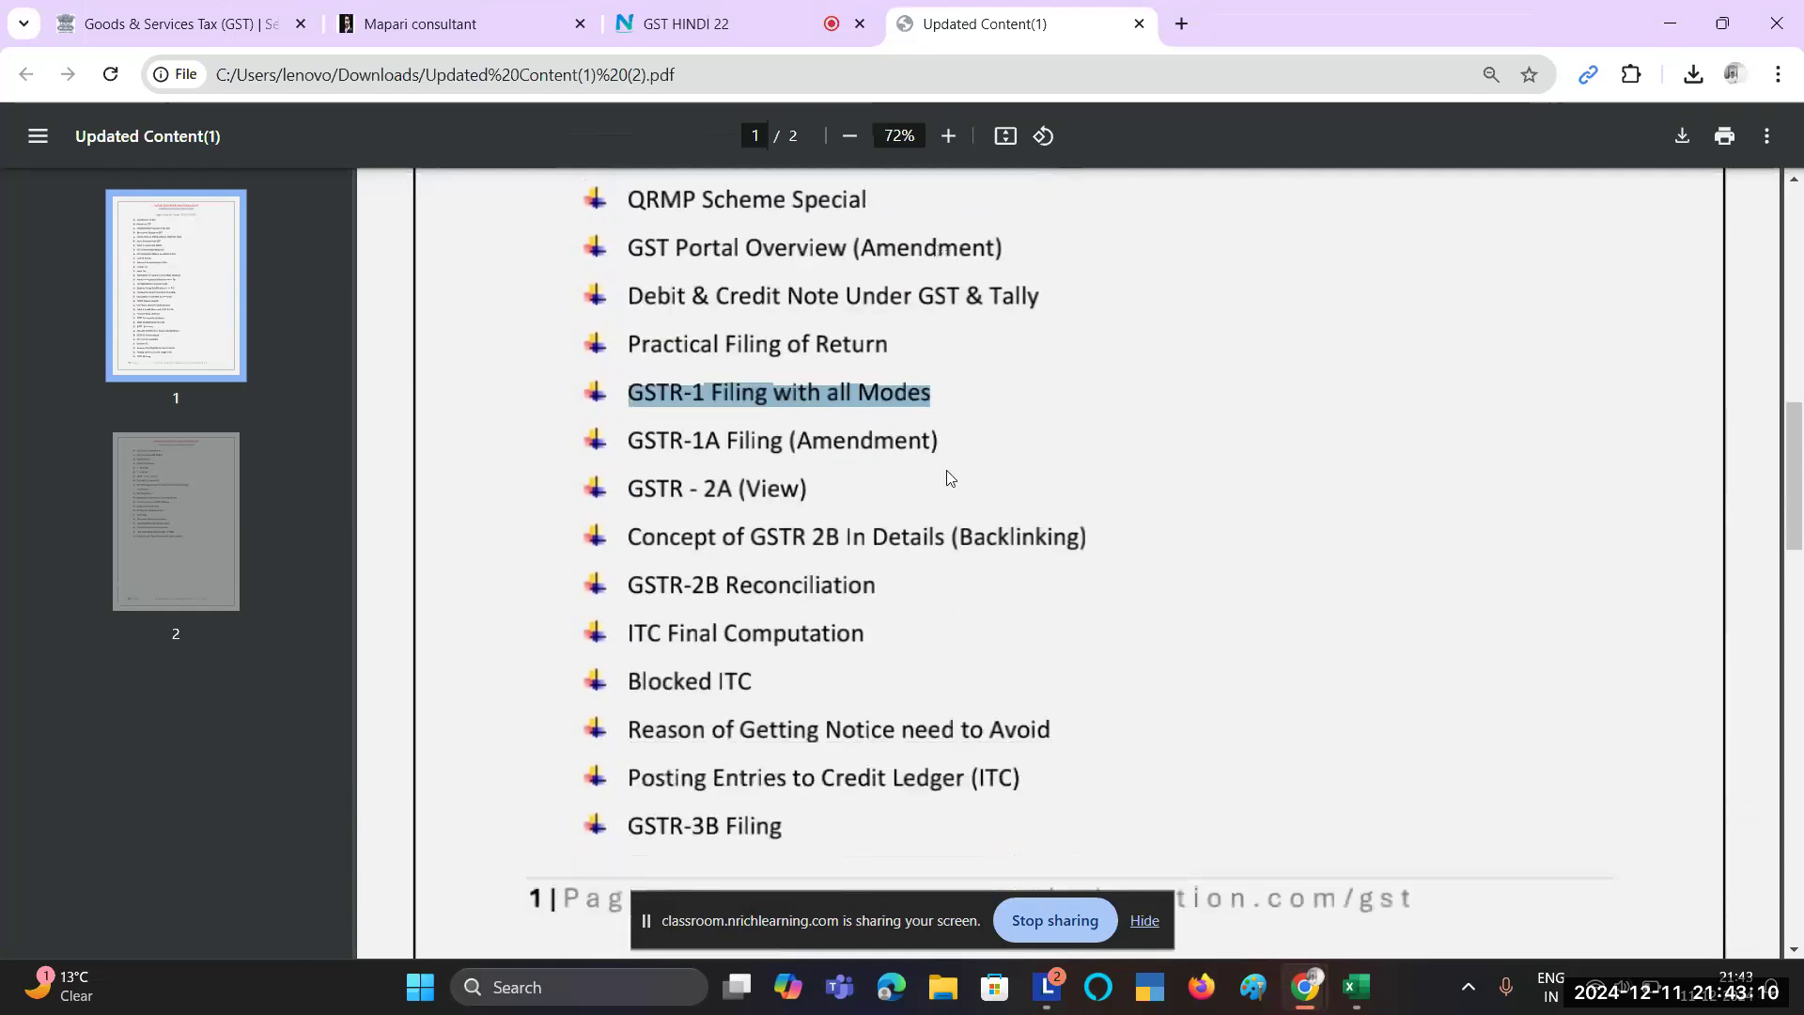
{"action": "scroll", "coordinate": [947, 478], "scroll_direction": "down", "scroll_amount": 15}
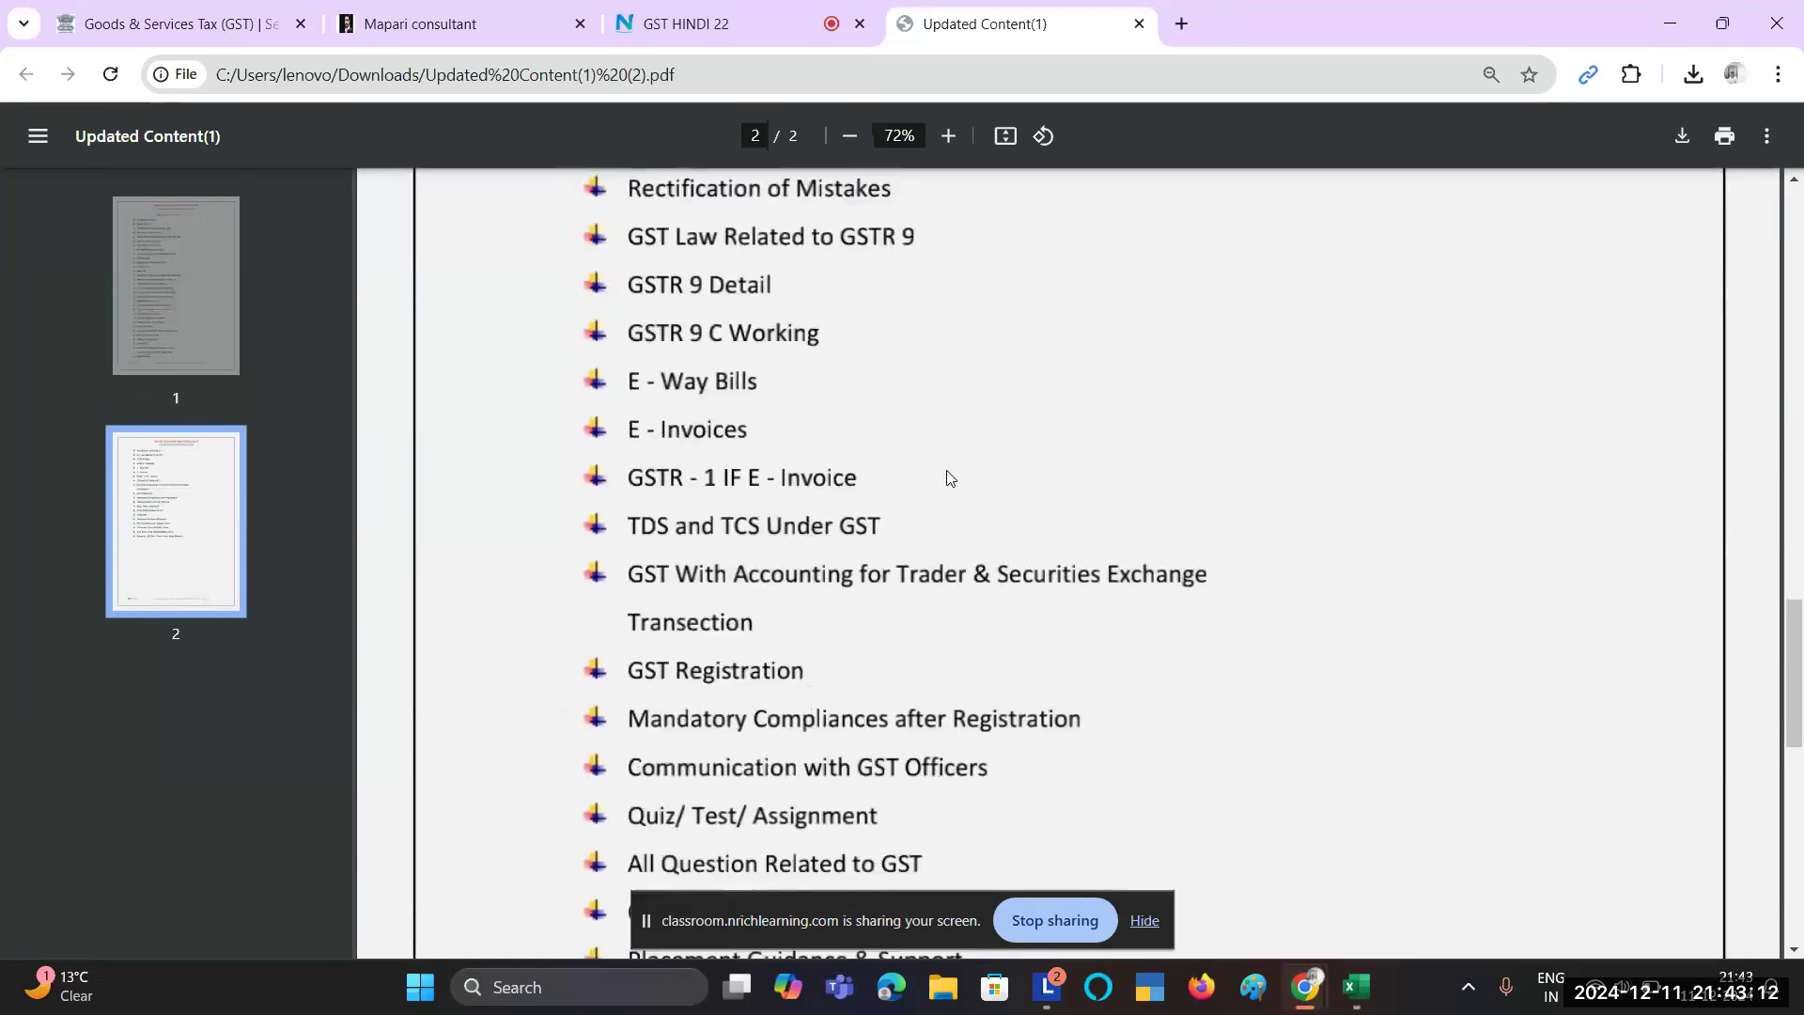
Step: Highlight the '1 Premium Canva CV Build - Free' item, then return to page 1
{"action": "scroll", "coordinate": [946, 472], "scroll_direction": "down", "scroll_amount": 2}
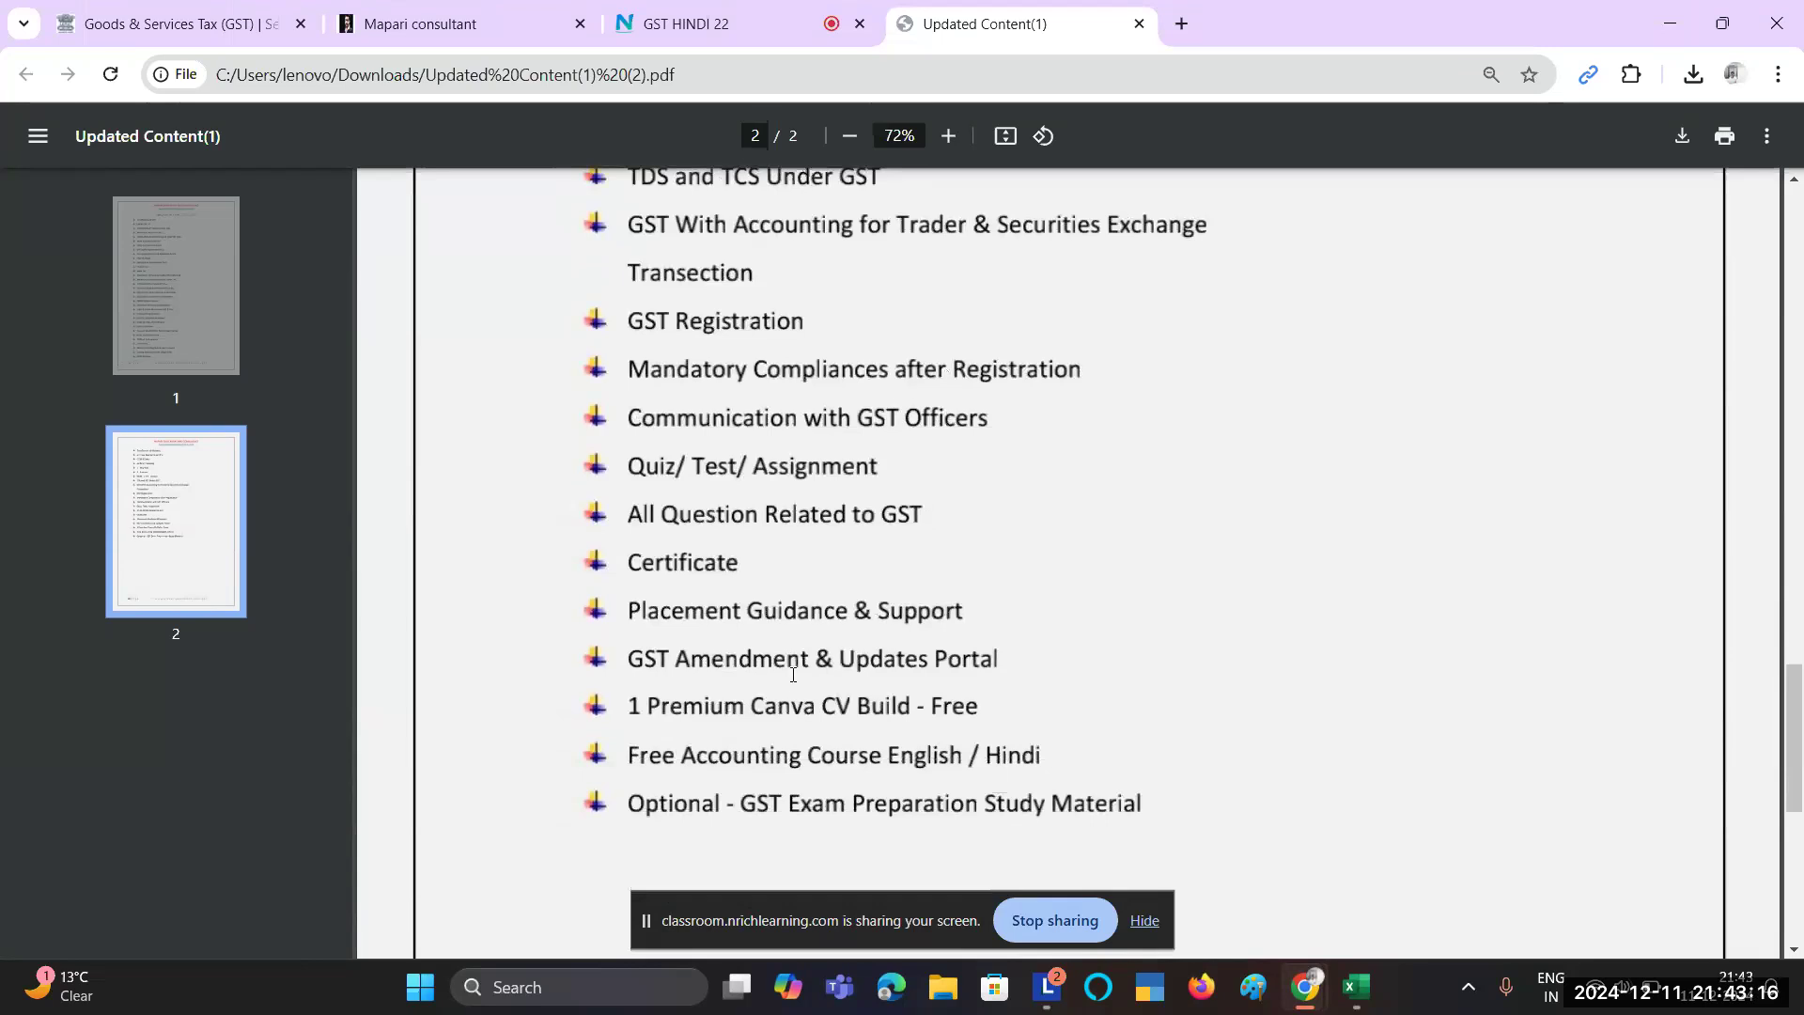
{"action": "left_click_drag", "start_coordinate": [629, 707], "coordinate": [987, 704]}
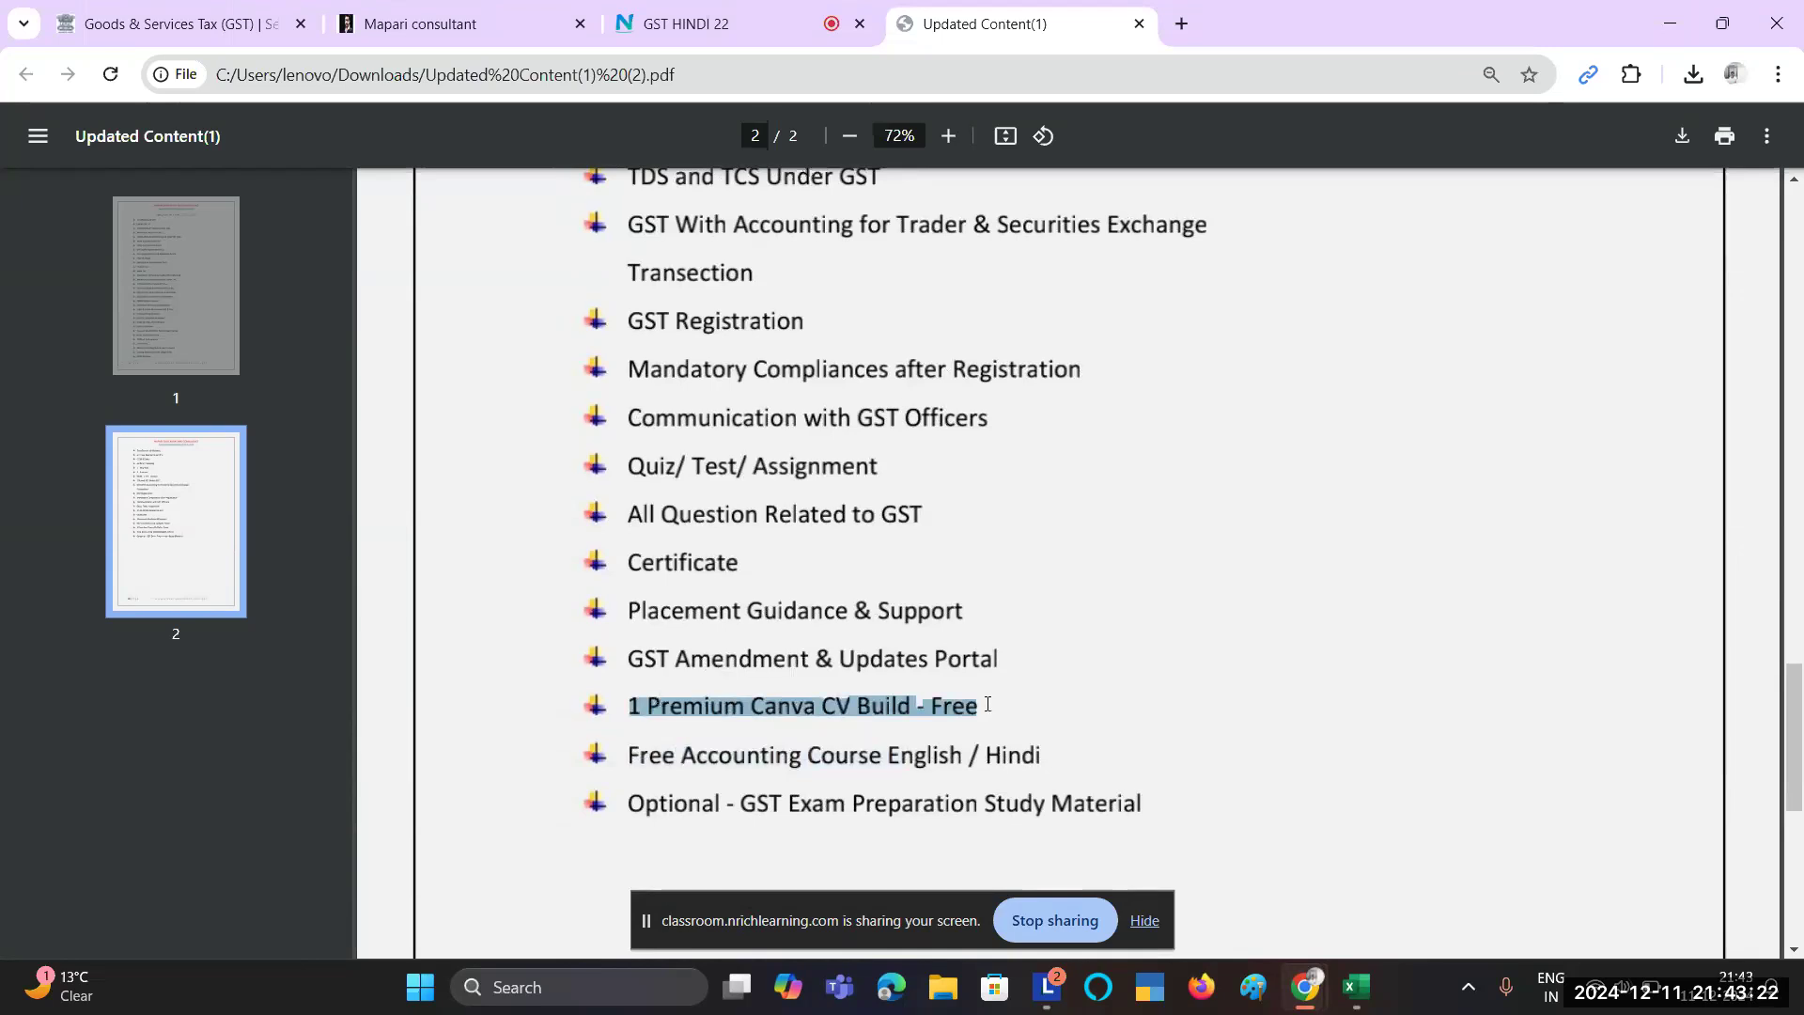
{"action": "scroll", "coordinate": [987, 704], "scroll_direction": "up", "scroll_amount": 4}
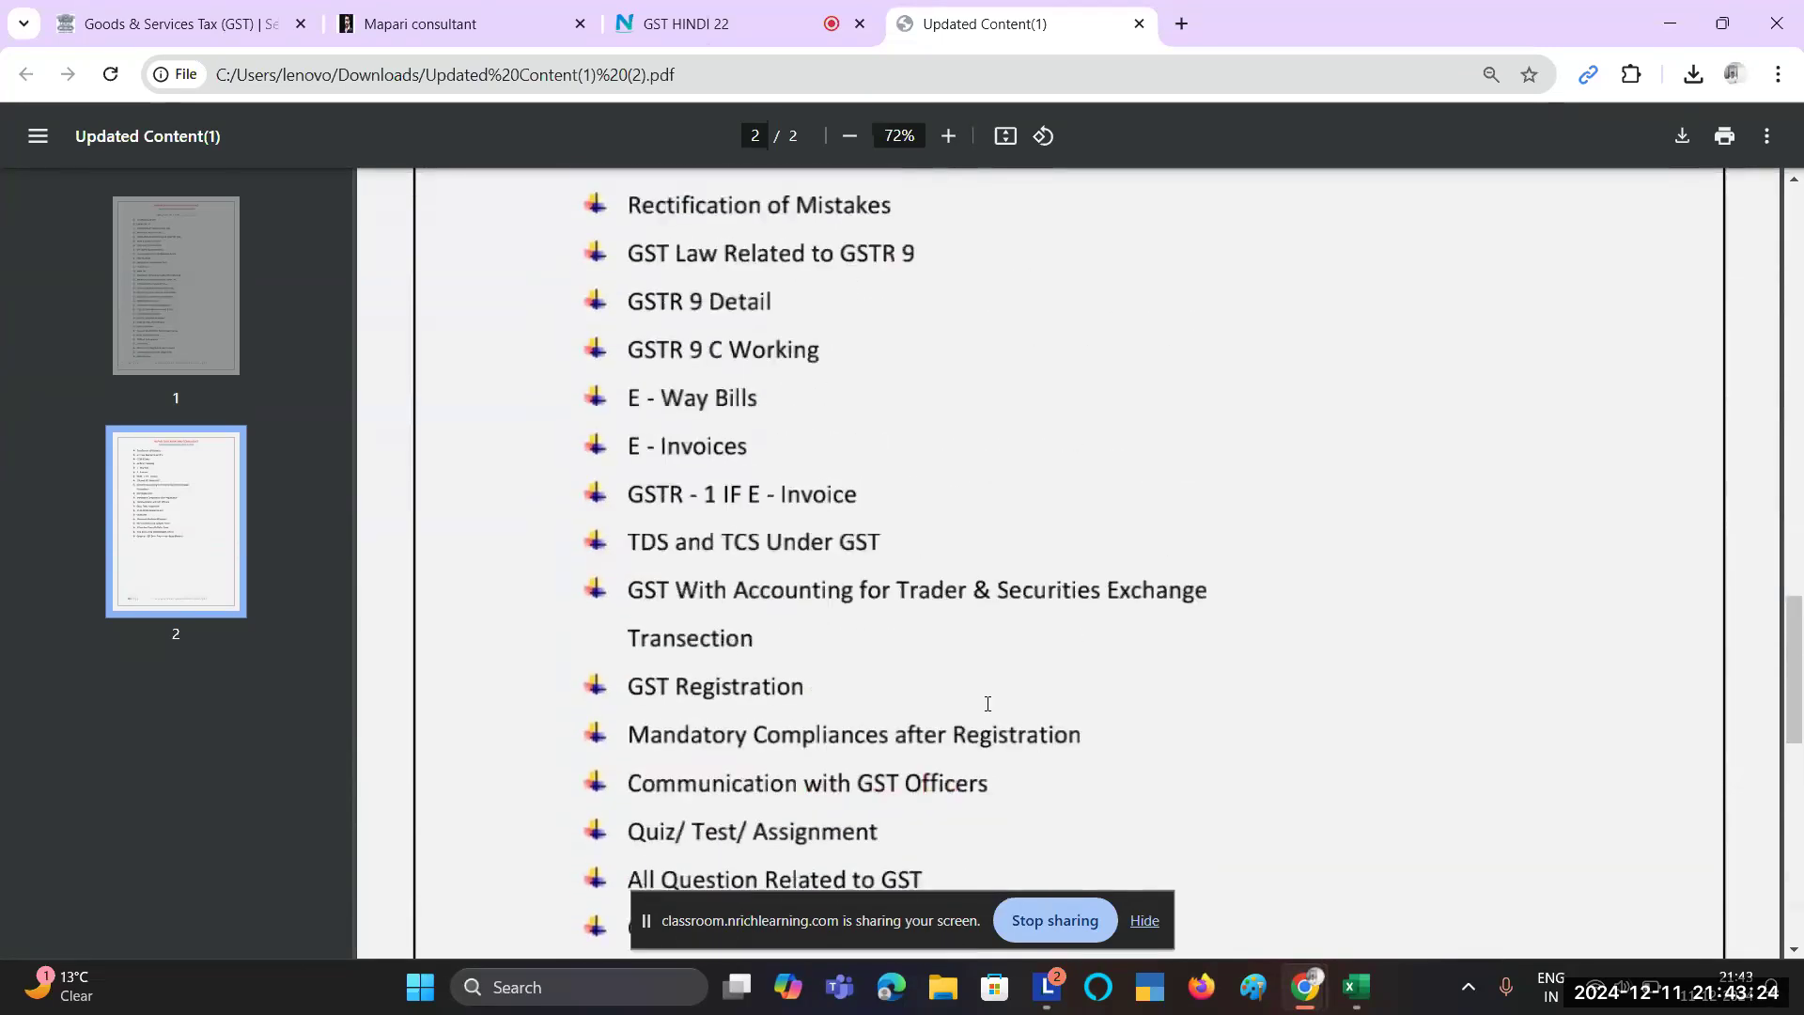
{"action": "scroll", "coordinate": [988, 704], "scroll_direction": "up", "scroll_amount": 20}
{"action": "scroll", "coordinate": [987, 704], "scroll_direction": "up", "scroll_amount": 2}
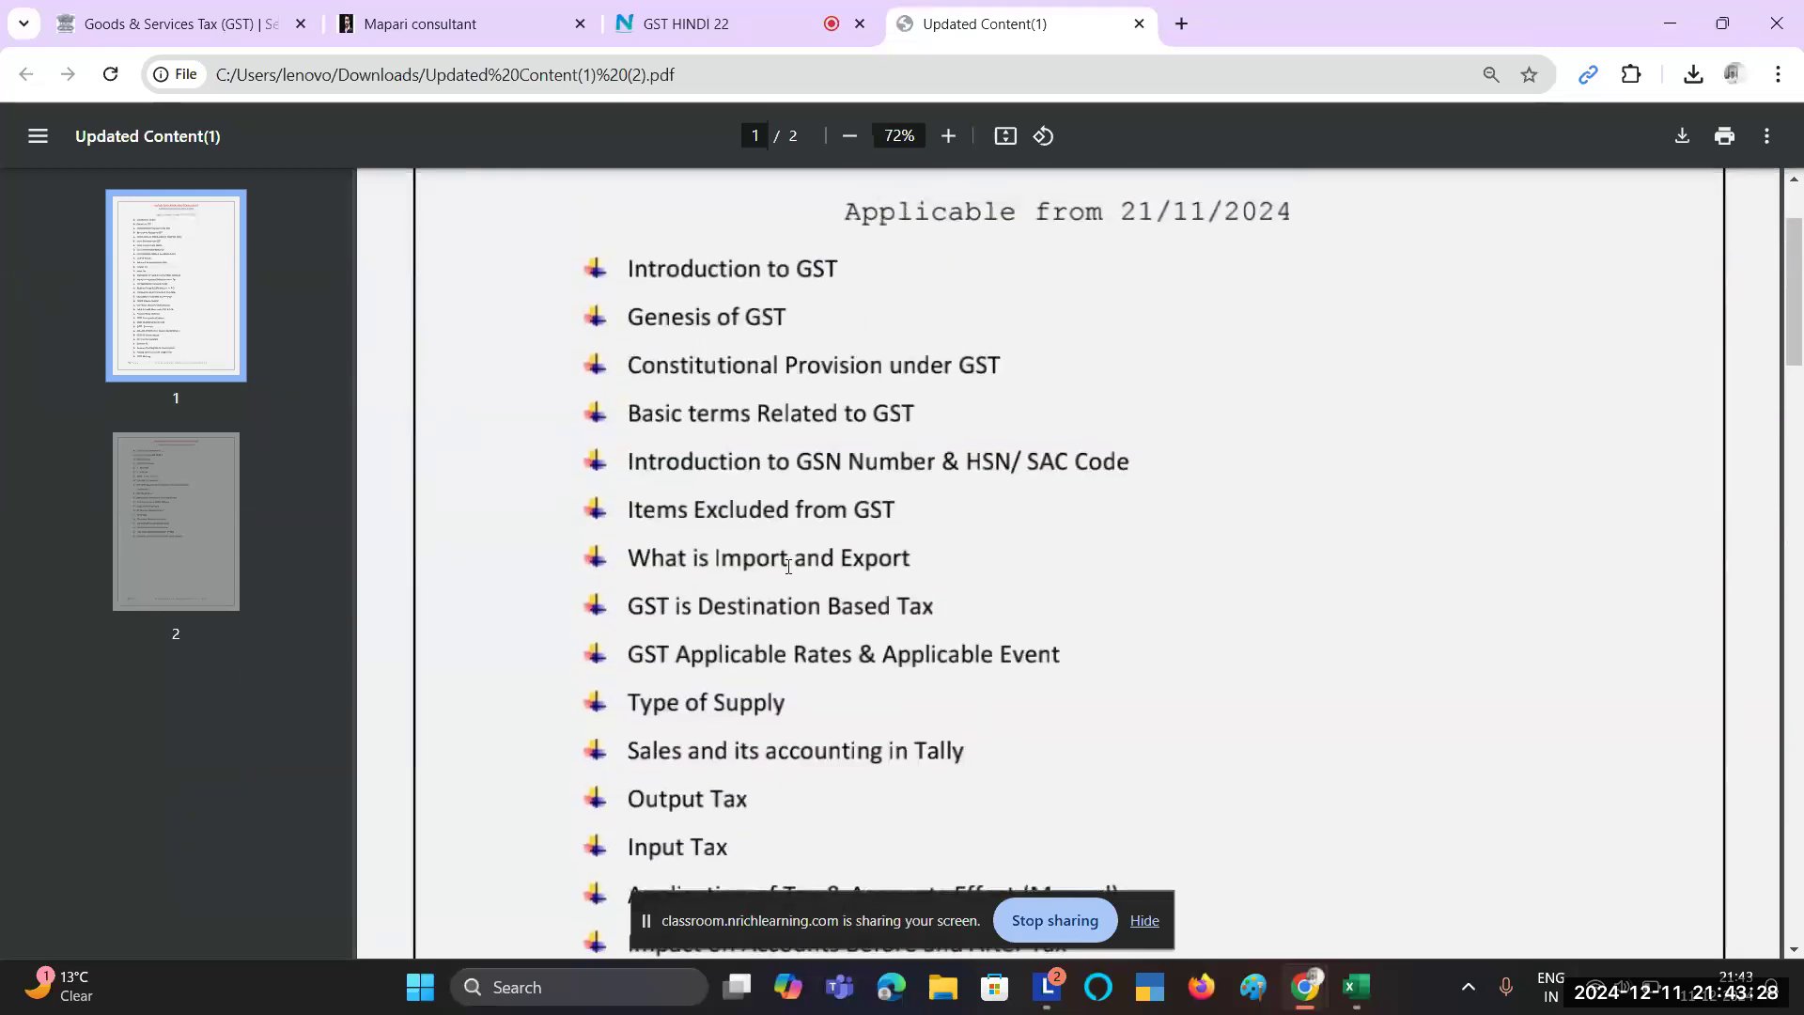
Step: Bring the November 2024 GSTR_1 report workbook in Excel to the front
{"action": "scroll", "coordinate": [788, 565], "scroll_direction": "down", "scroll_amount": 2}
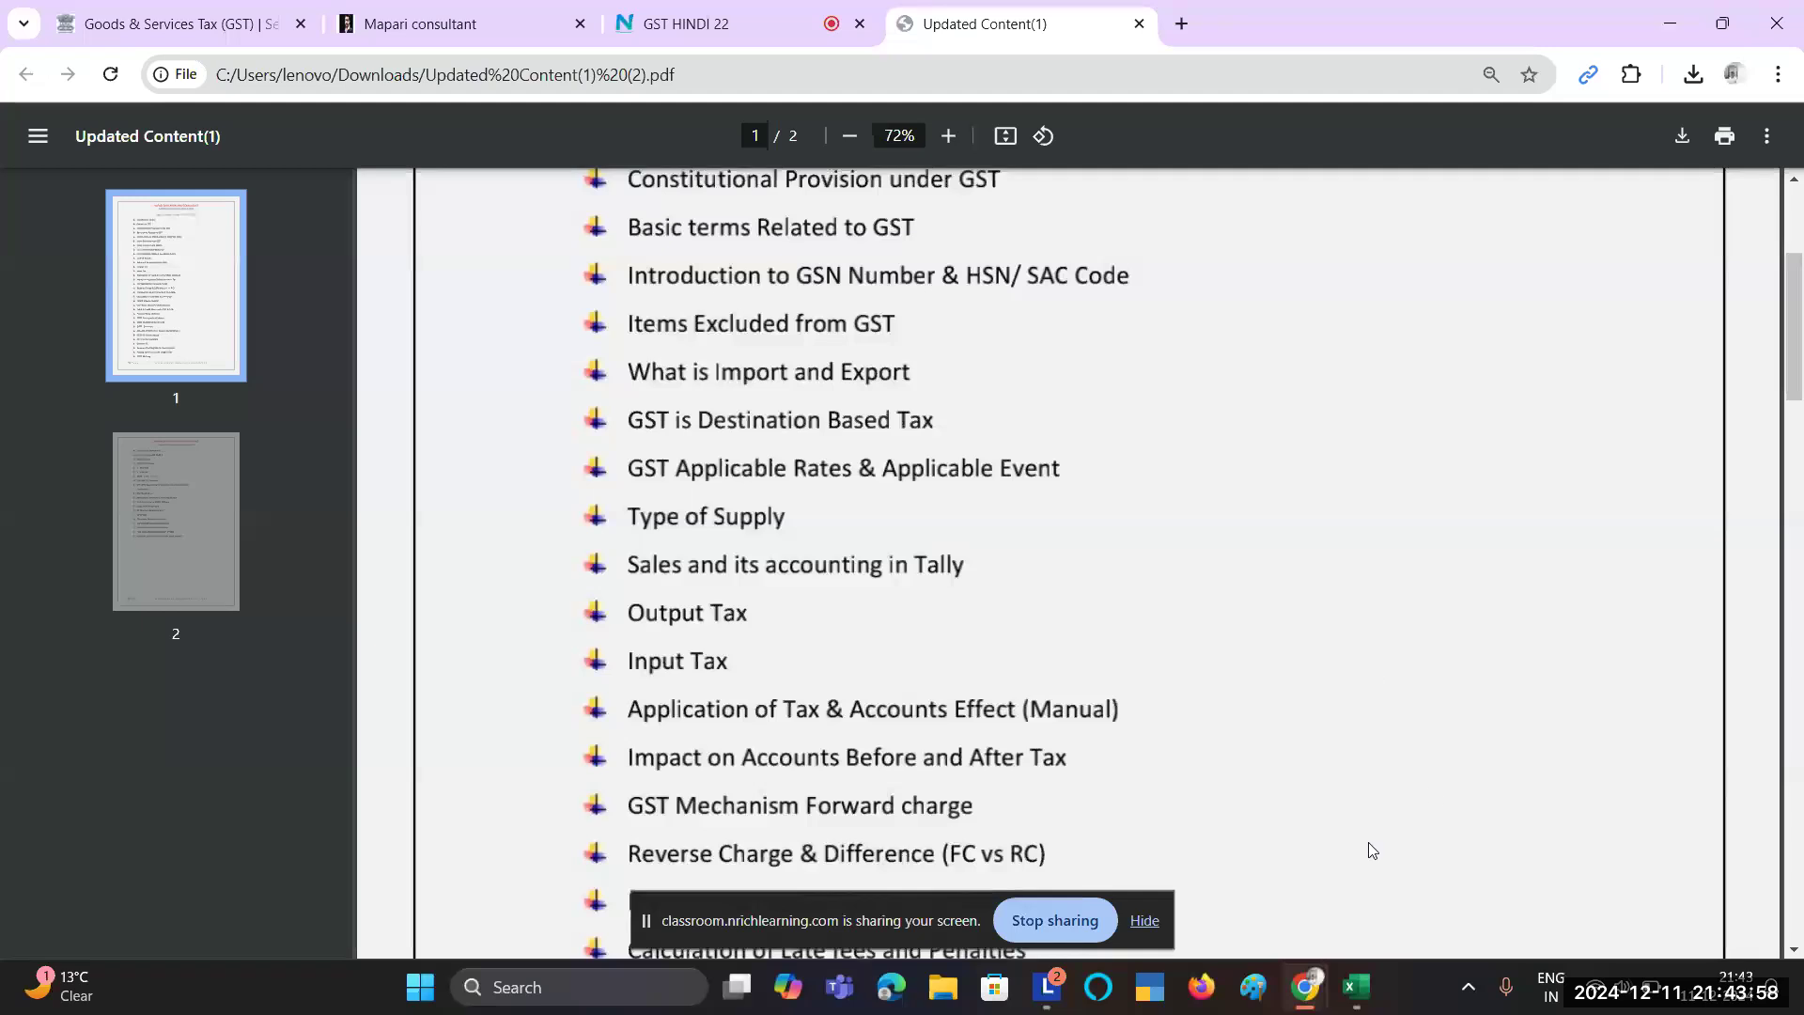
{"action": "mouse_move", "coordinate": [1362, 987]}
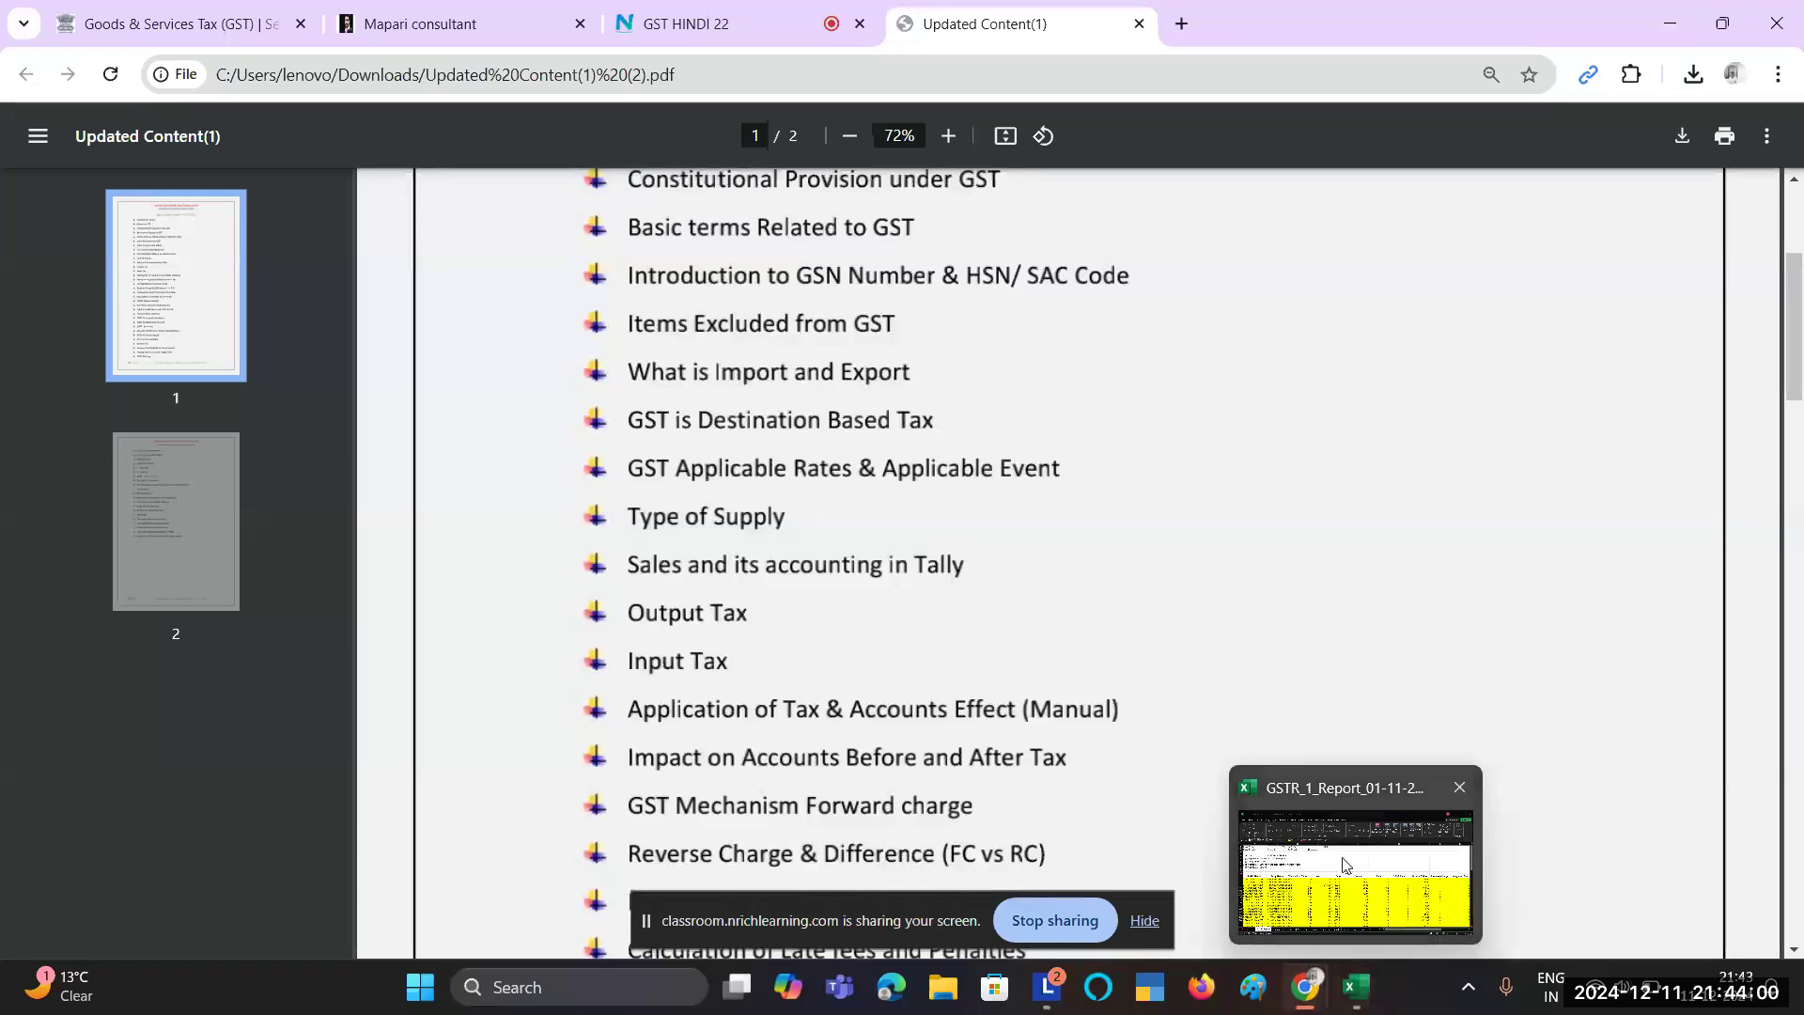
{"action": "left_click", "coordinate": [1344, 865]}
Step: Scroll around the GSTR1 Report sheet to review the November 2024 sales entries
{"action": "scroll", "coordinate": [473, 622], "scroll_direction": "down", "scroll_amount": 8}
{"action": "scroll", "coordinate": [473, 622], "scroll_direction": "down", "scroll_amount": 14}
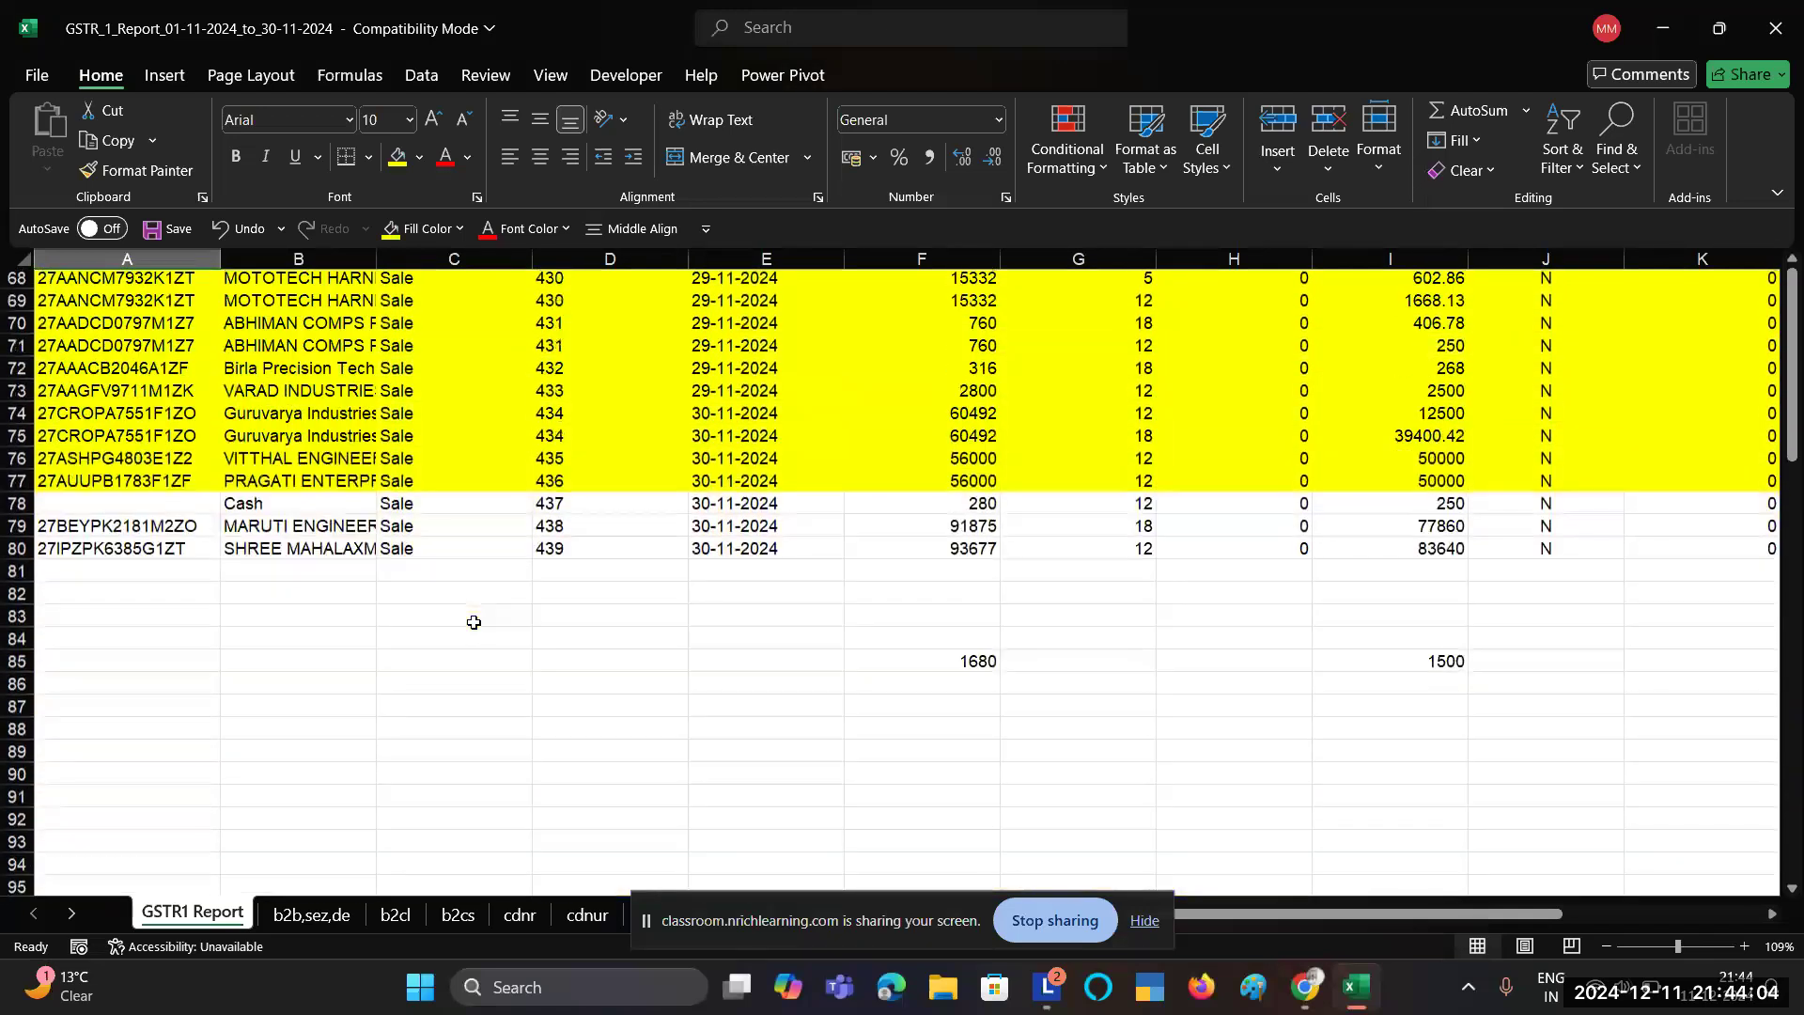
{"action": "scroll", "coordinate": [474, 622], "scroll_direction": "up", "scroll_amount": 20}
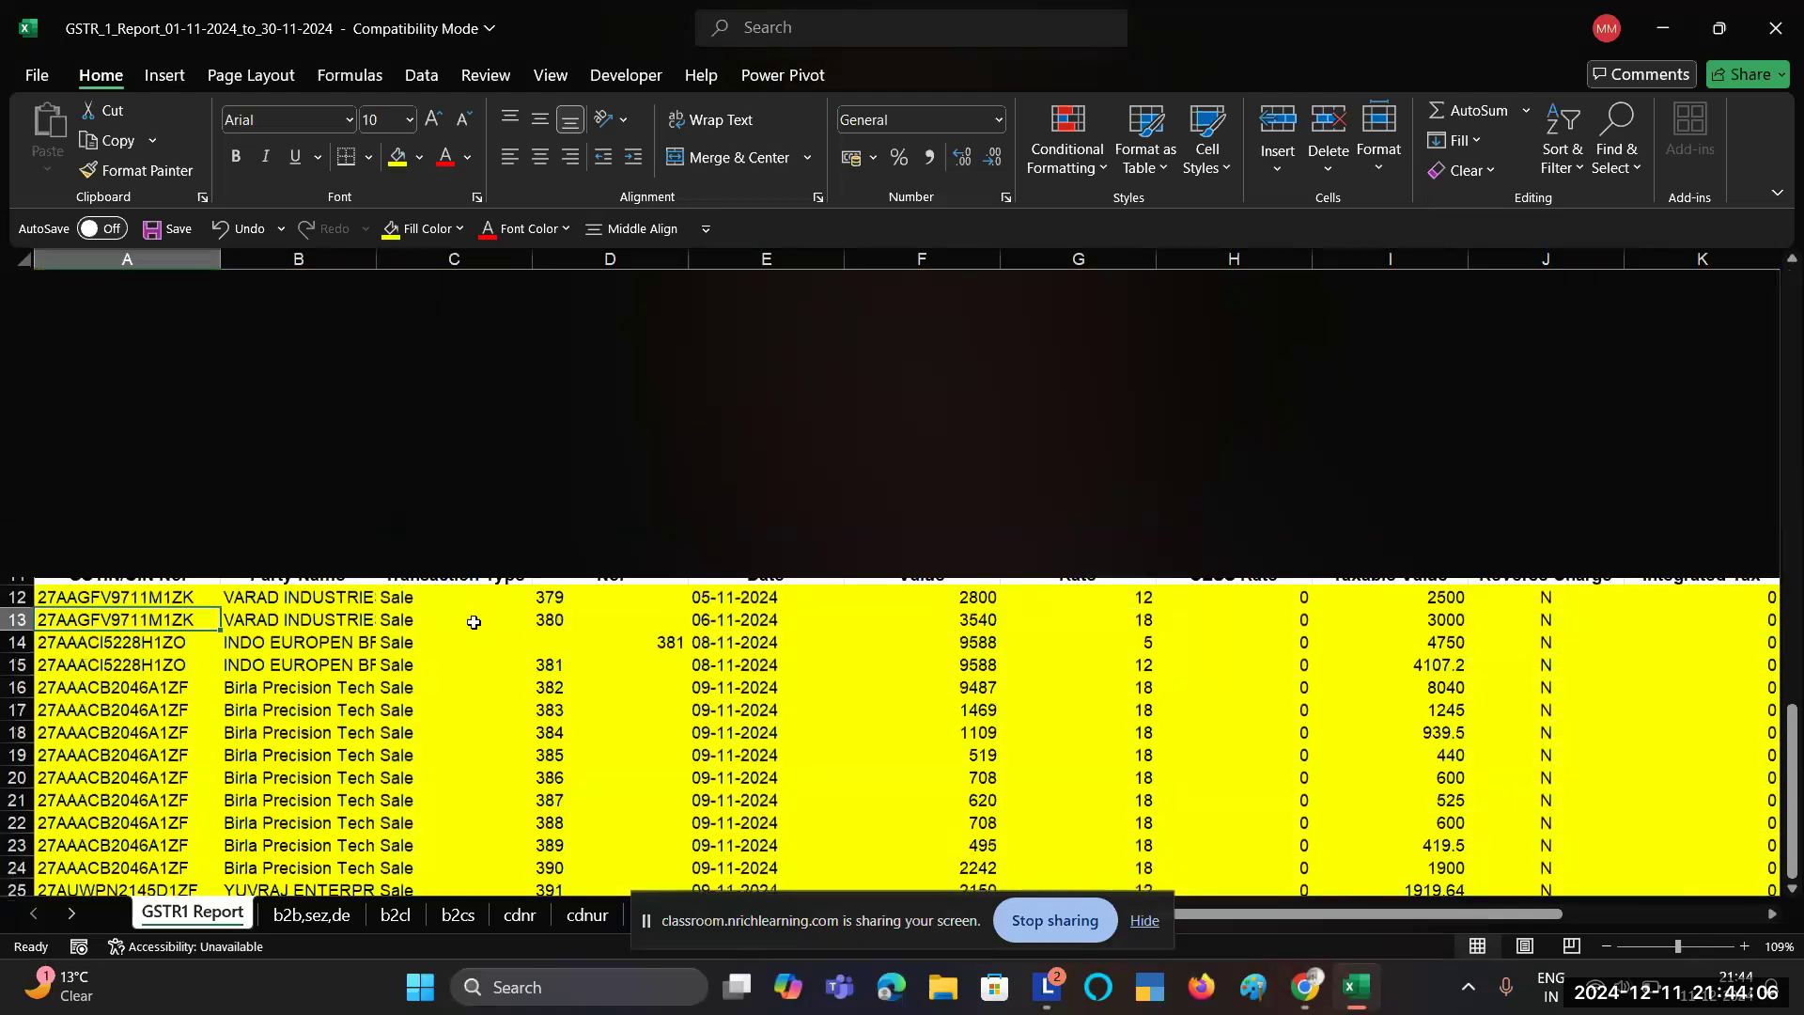
{"action": "scroll", "coordinate": [826, 627], "scroll_direction": "right", "scroll_amount": 7}
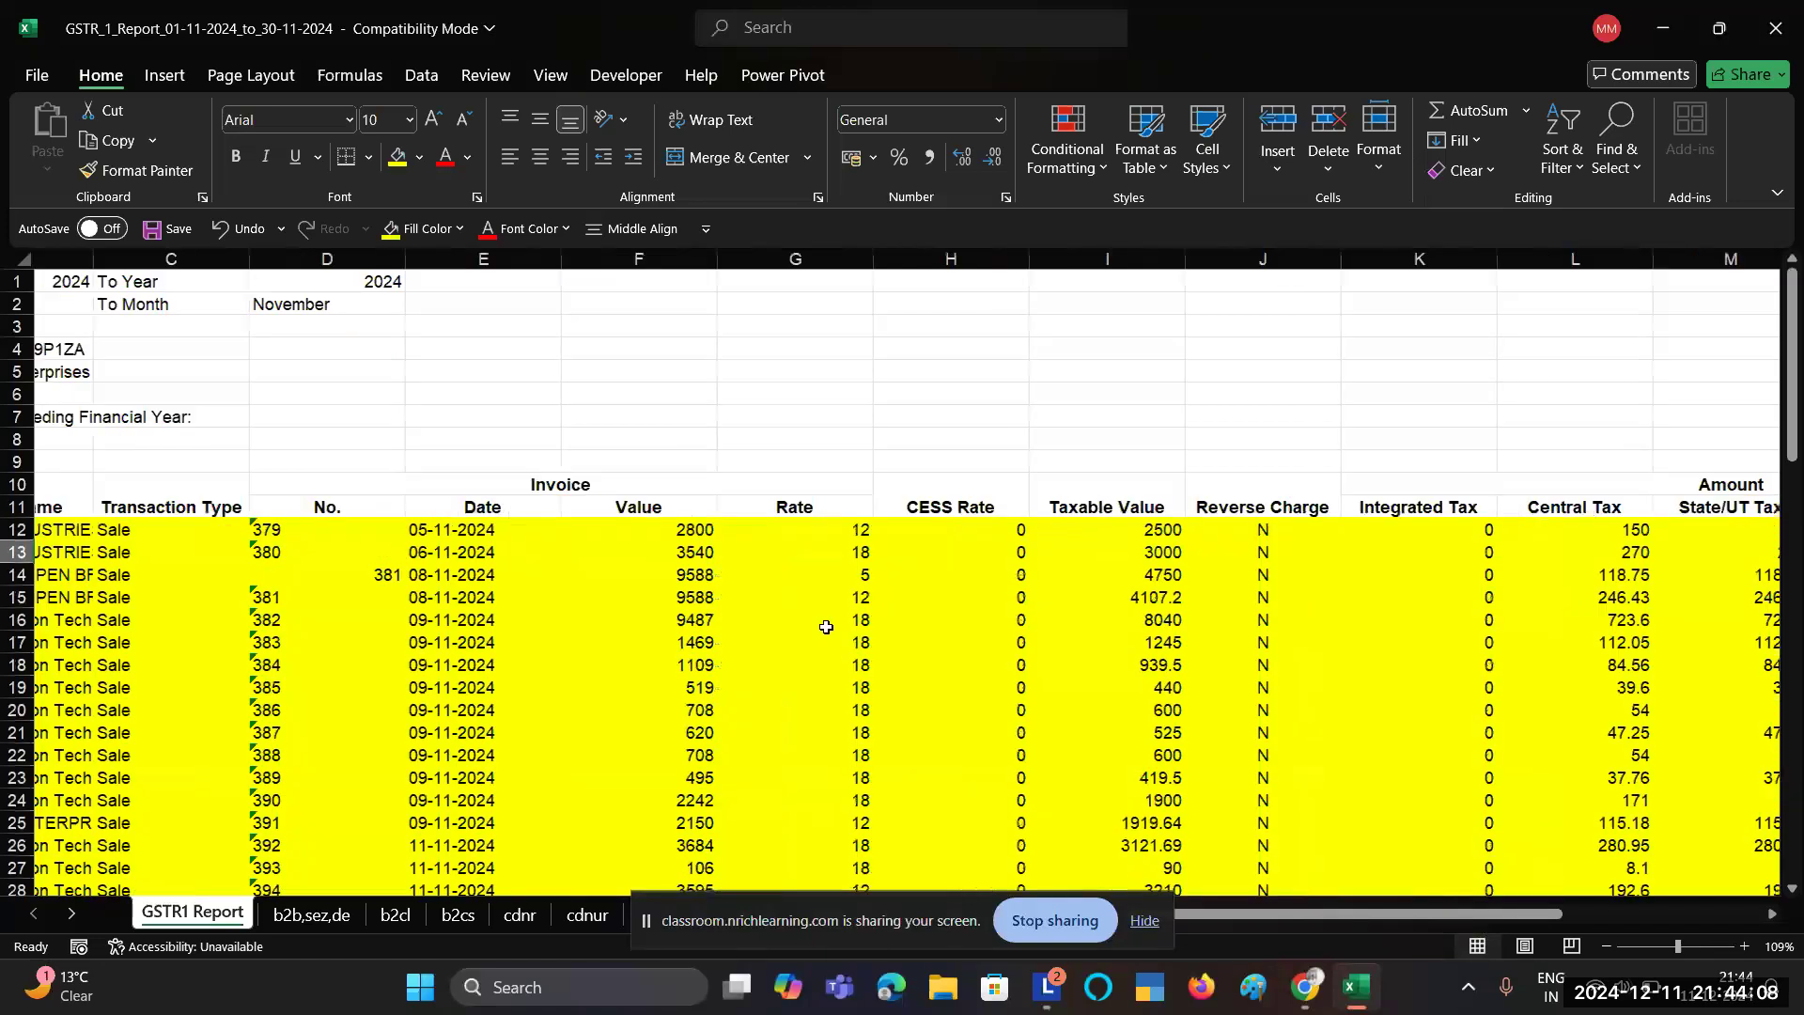
{"action": "scroll", "coordinate": [1314, 481], "scroll_direction": "right", "scroll_amount": 1}
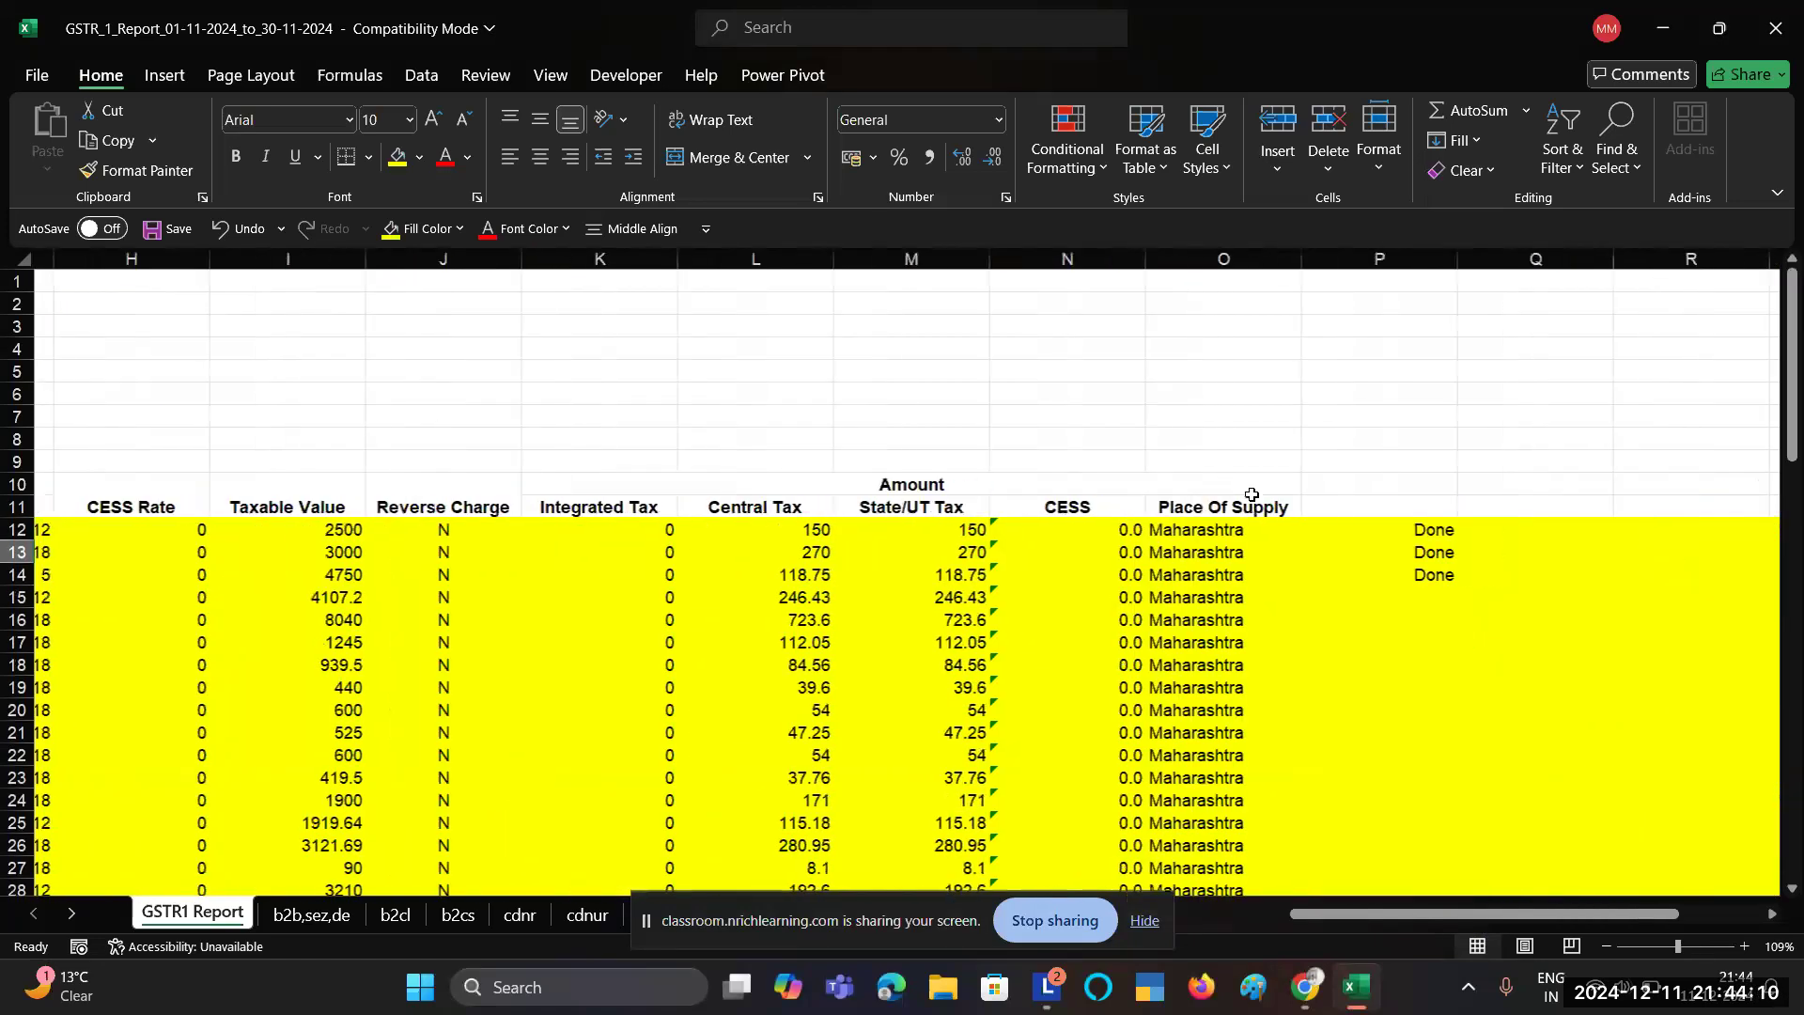
{"action": "scroll", "coordinate": [1015, 612], "scroll_direction": "left", "scroll_amount": 8}
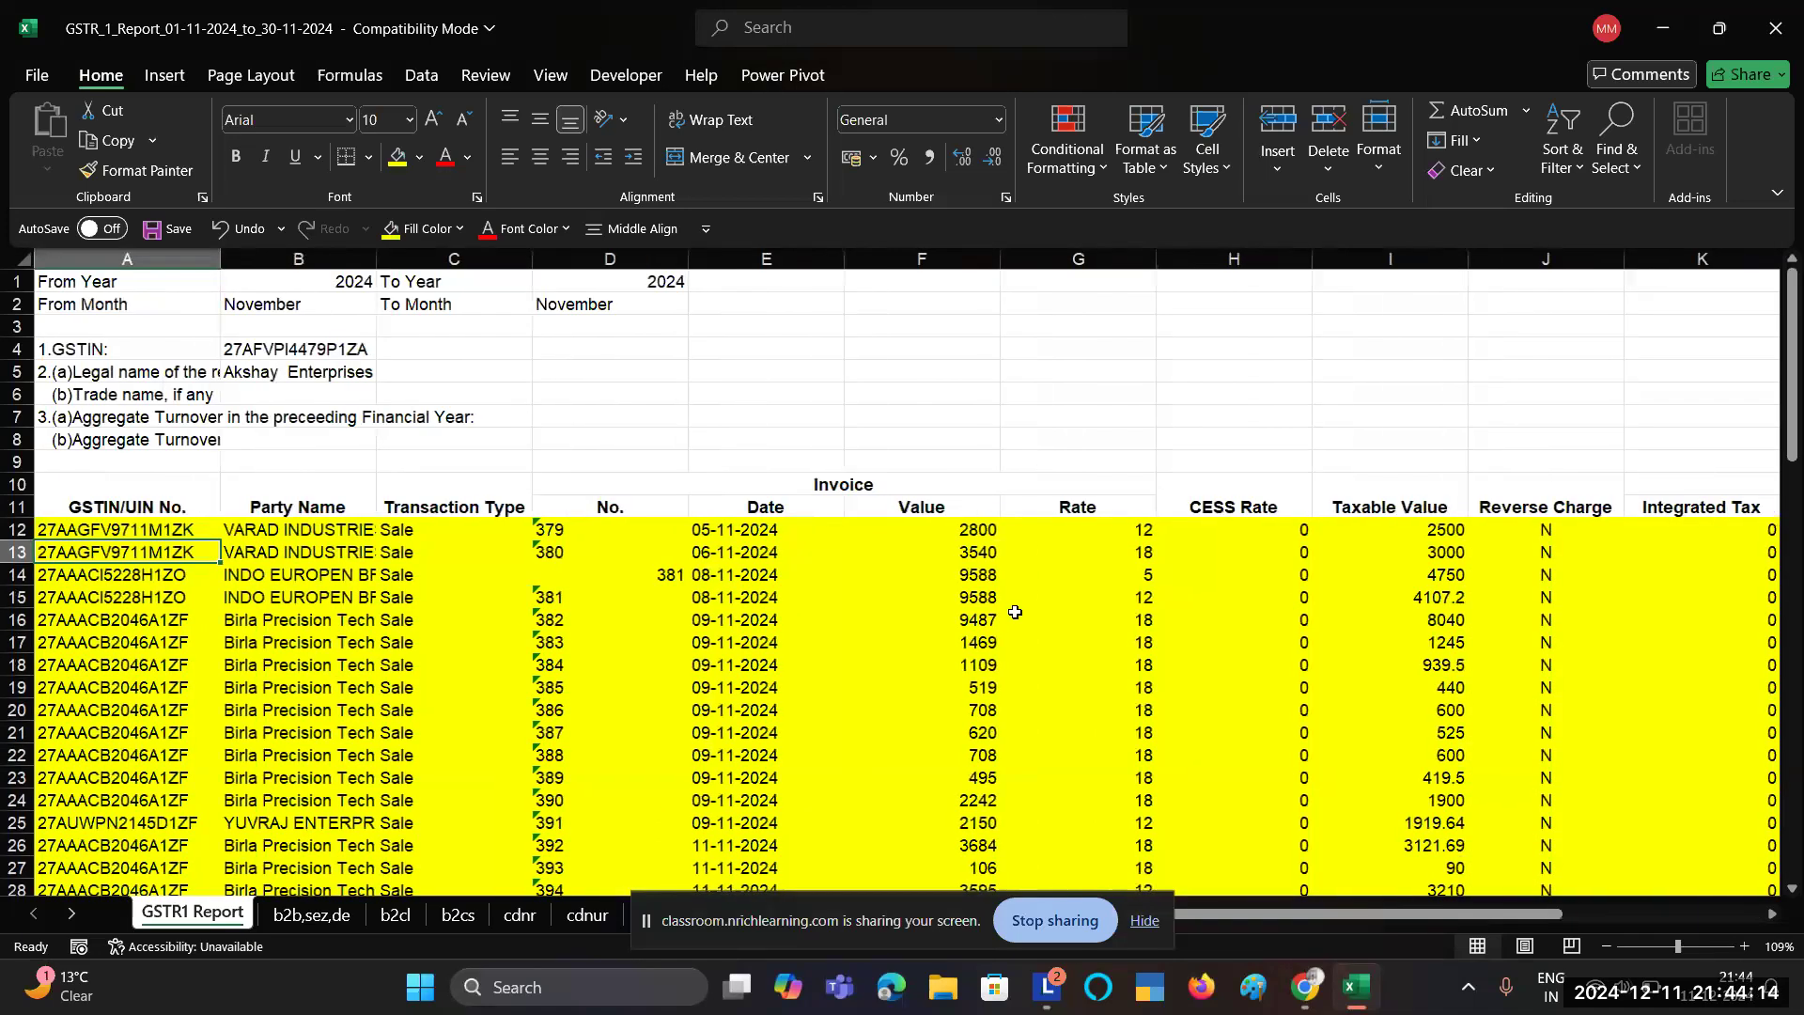
{"action": "scroll", "coordinate": [1015, 612], "scroll_direction": "down", "scroll_amount": 2}
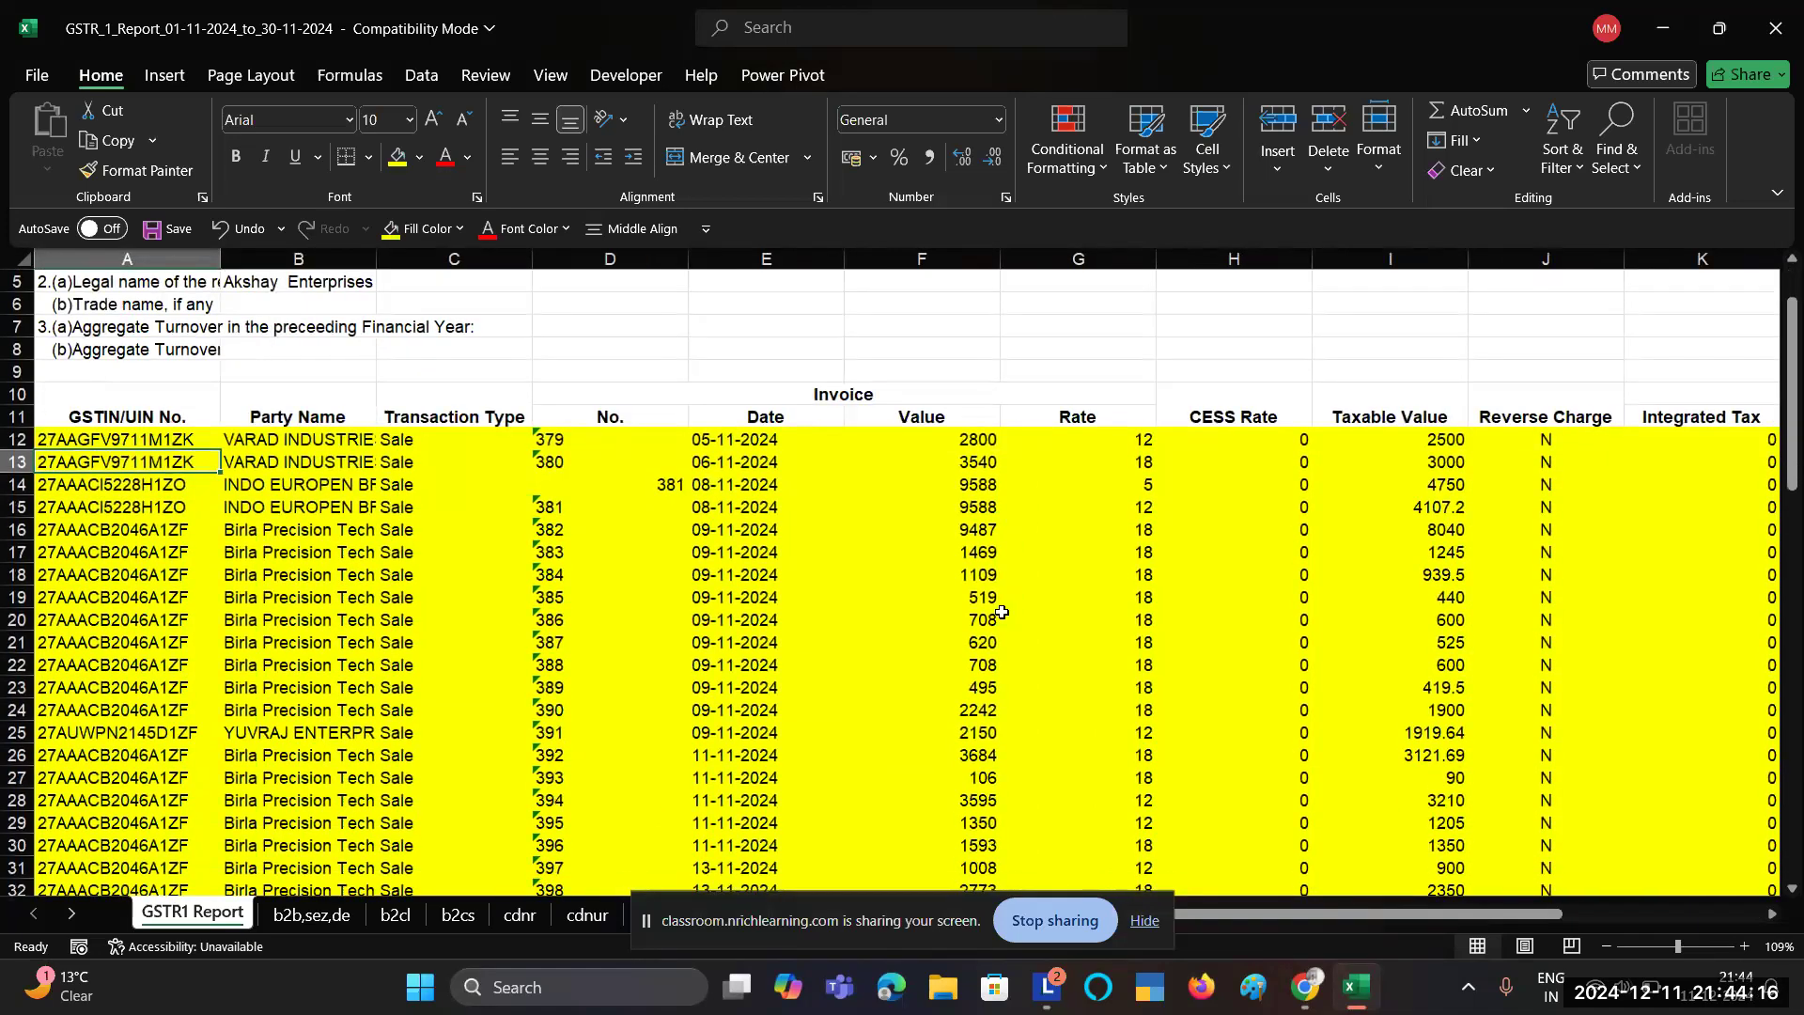
{"action": "scroll", "coordinate": [613, 552], "scroll_direction": "up", "scroll_amount": 2}
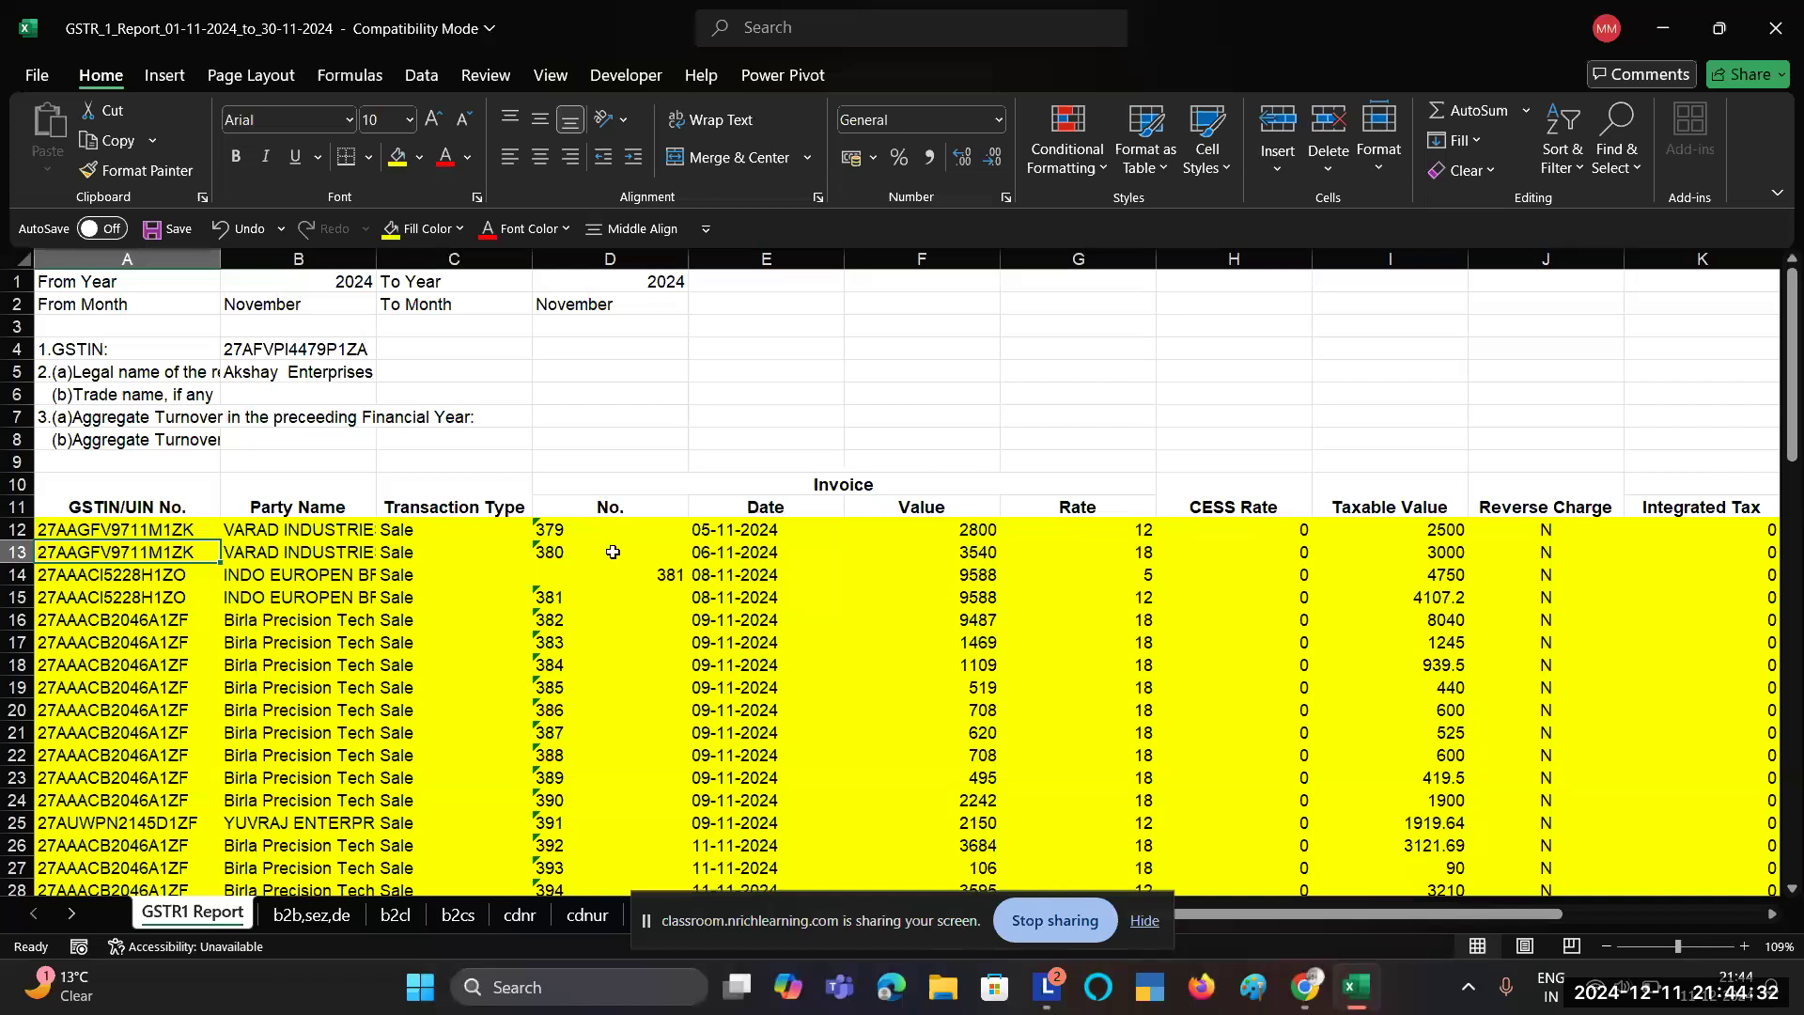
Step: Left-align invoice number 381 in D14 to match the other invoice numbers
{"action": "left_click", "coordinate": [617, 573]}
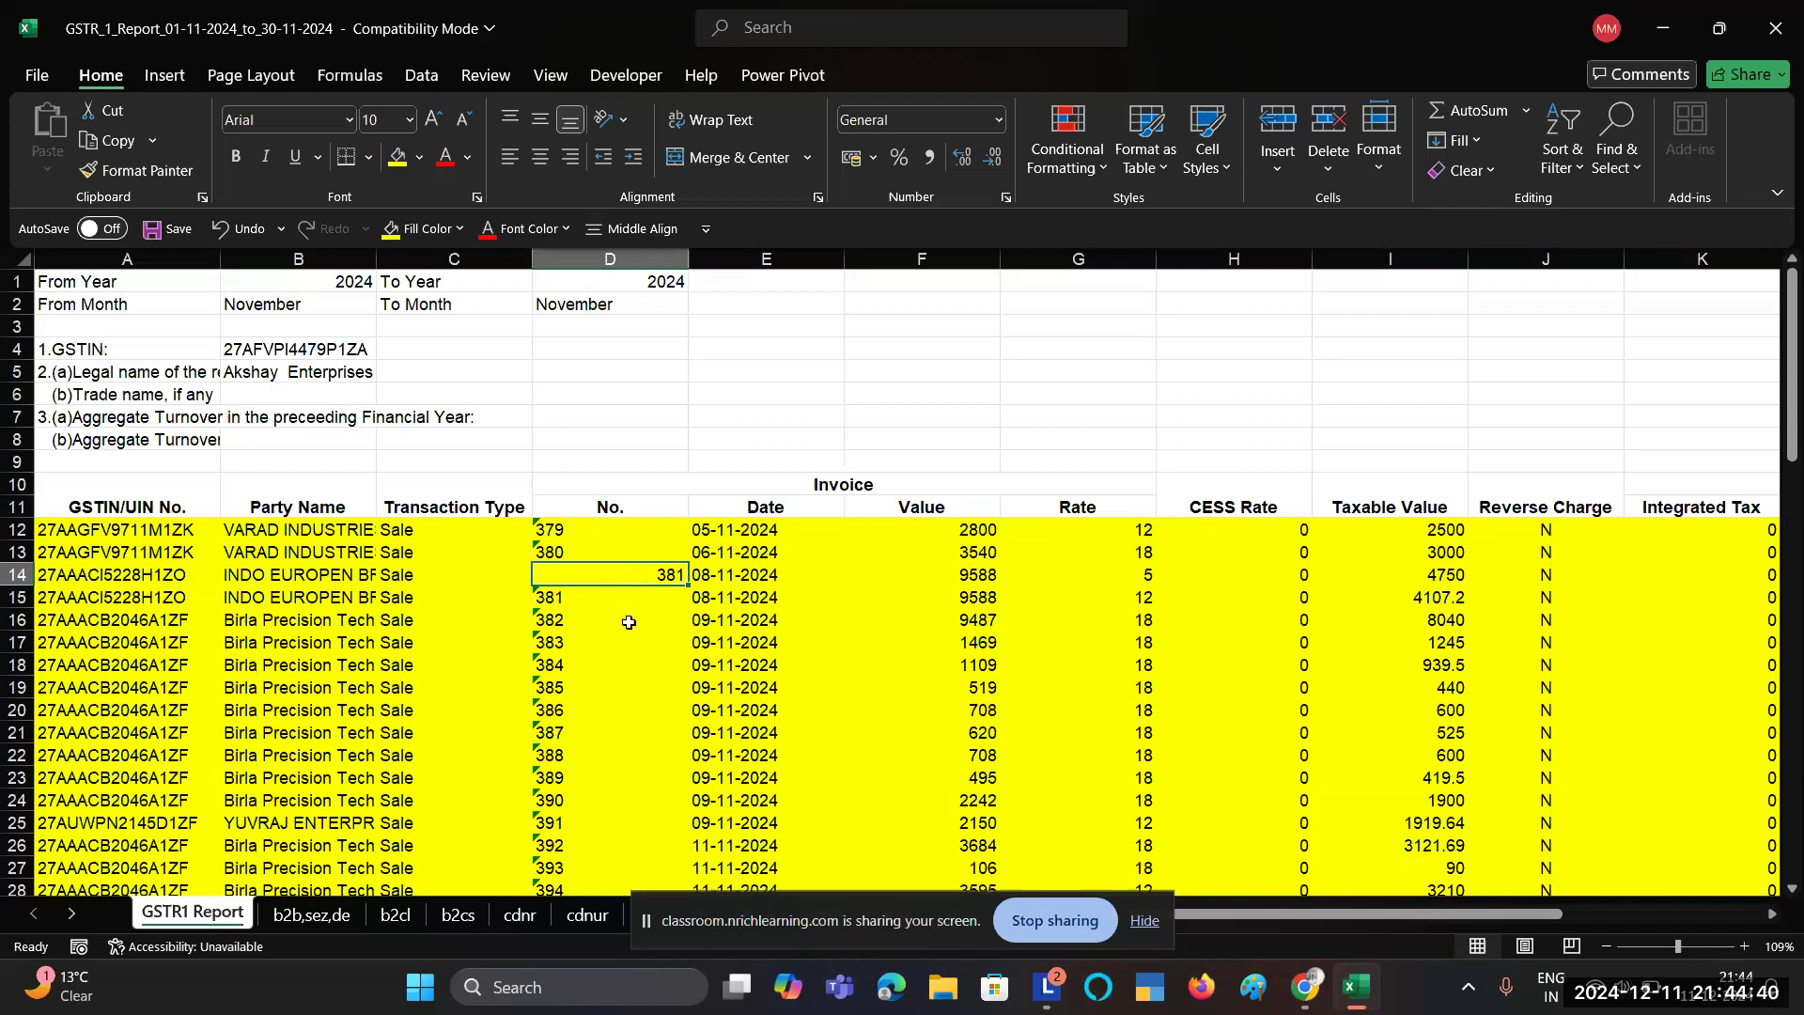
{"action": "left_click", "coordinate": [510, 157]}
{"action": "left_click", "coordinate": [587, 531]}
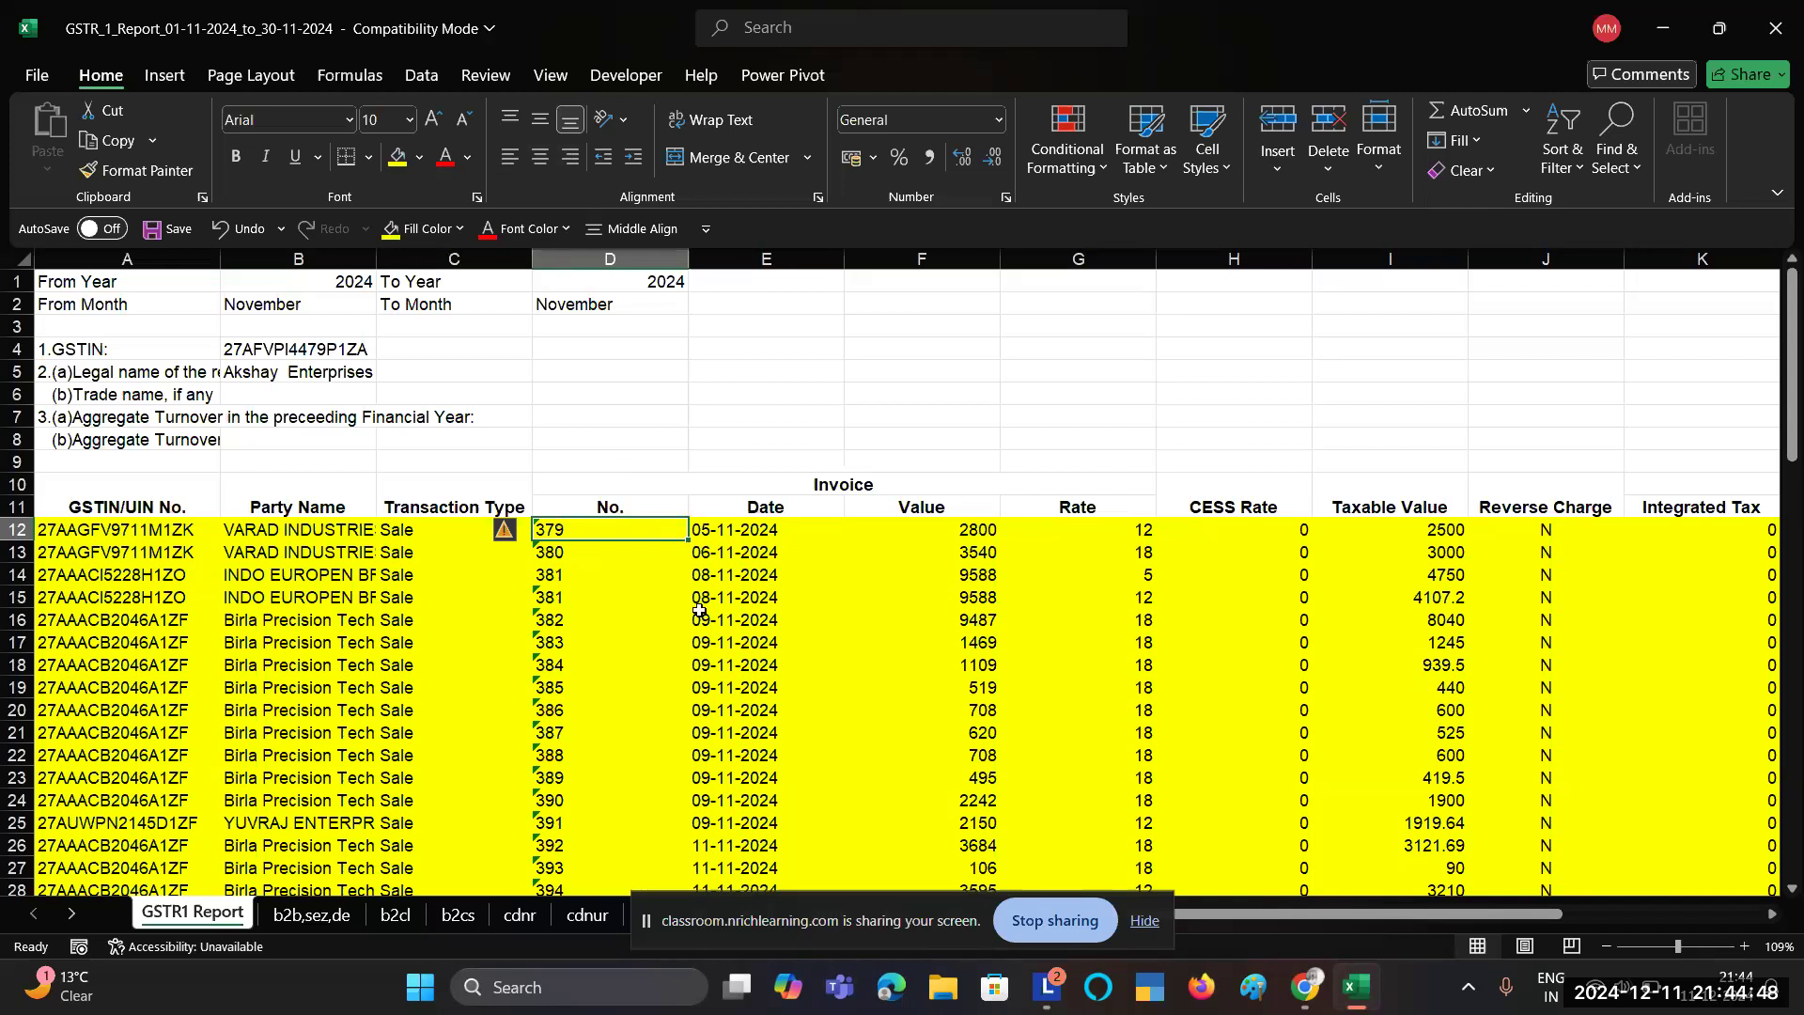
{"action": "scroll", "coordinate": [814, 621], "scroll_direction": "down", "scroll_amount": 3}
{"action": "scroll", "coordinate": [814, 621], "scroll_direction": "down", "scroll_amount": 10}
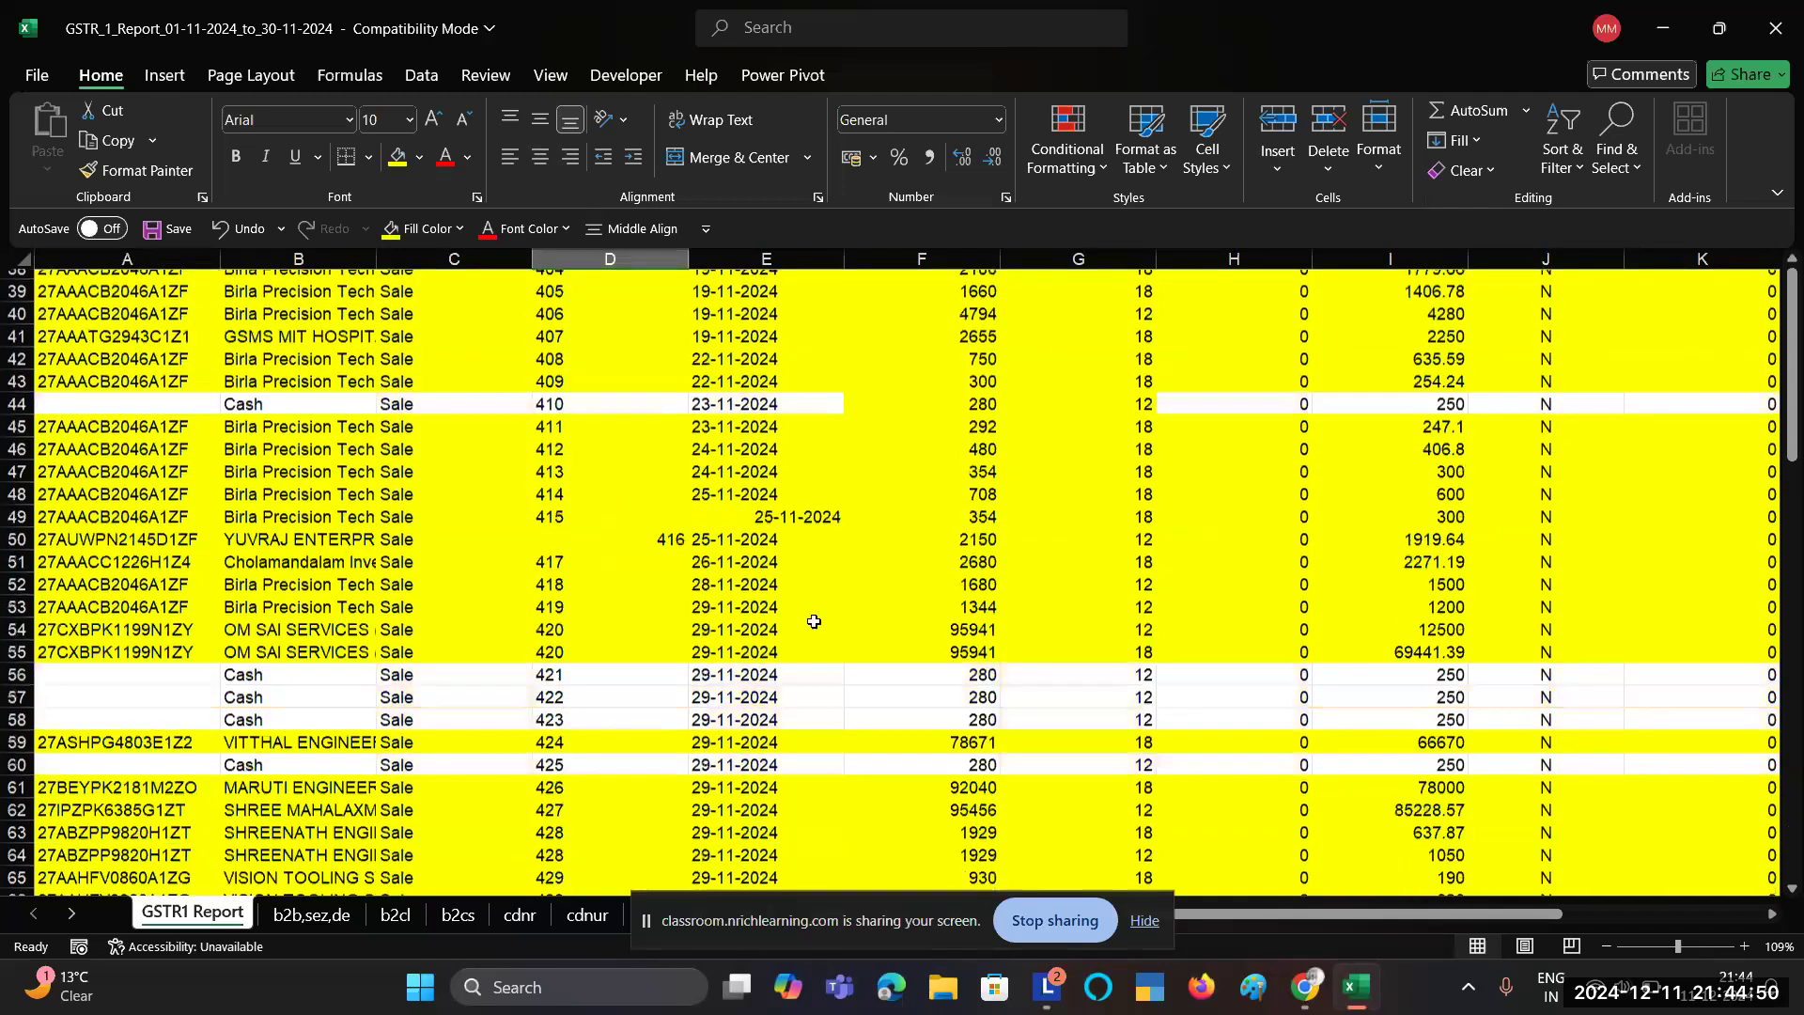
{"action": "scroll", "coordinate": [814, 621], "scroll_direction": "down", "scroll_amount": 10}
{"action": "scroll", "coordinate": [814, 621], "scroll_direction": "up", "scroll_amount": 20}
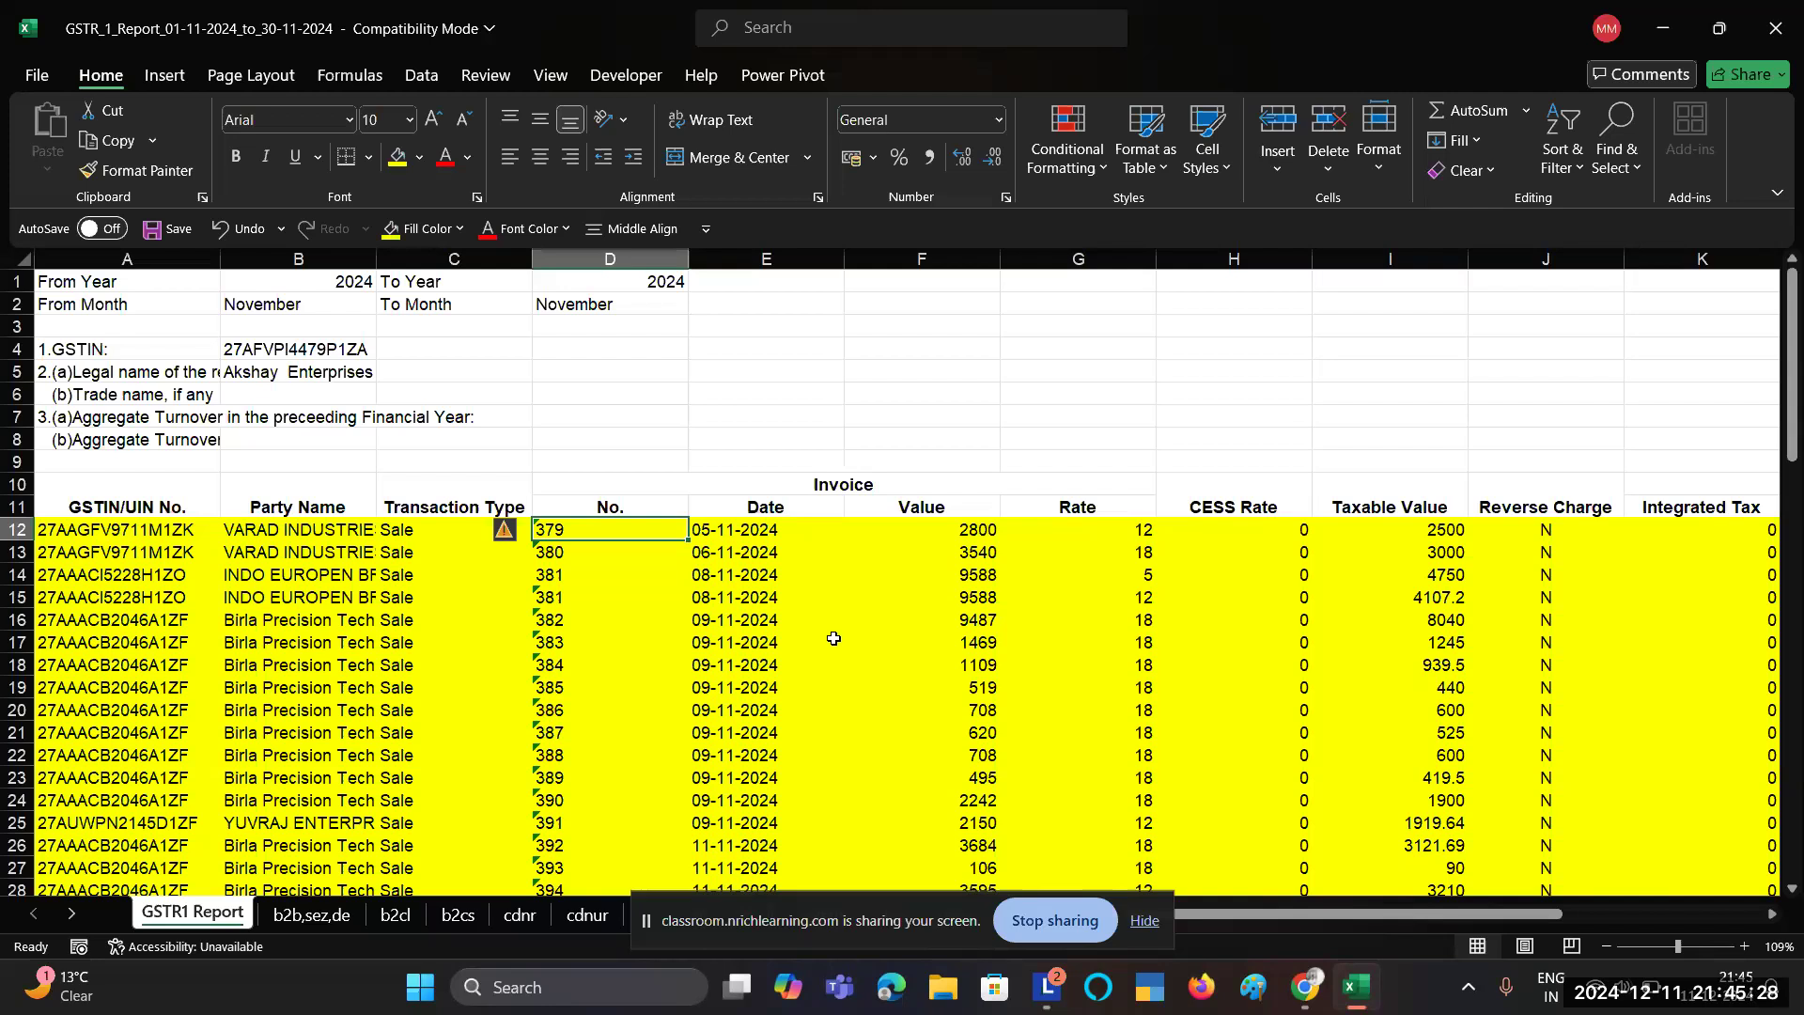
{"action": "left_click_drag", "start_coordinate": [141, 532], "coordinate": [146, 689]}
{"action": "left_click_drag", "start_coordinate": [334, 532], "coordinate": [344, 687]}
{"action": "left_click_drag", "start_coordinate": [454, 522], "coordinate": [488, 694]}
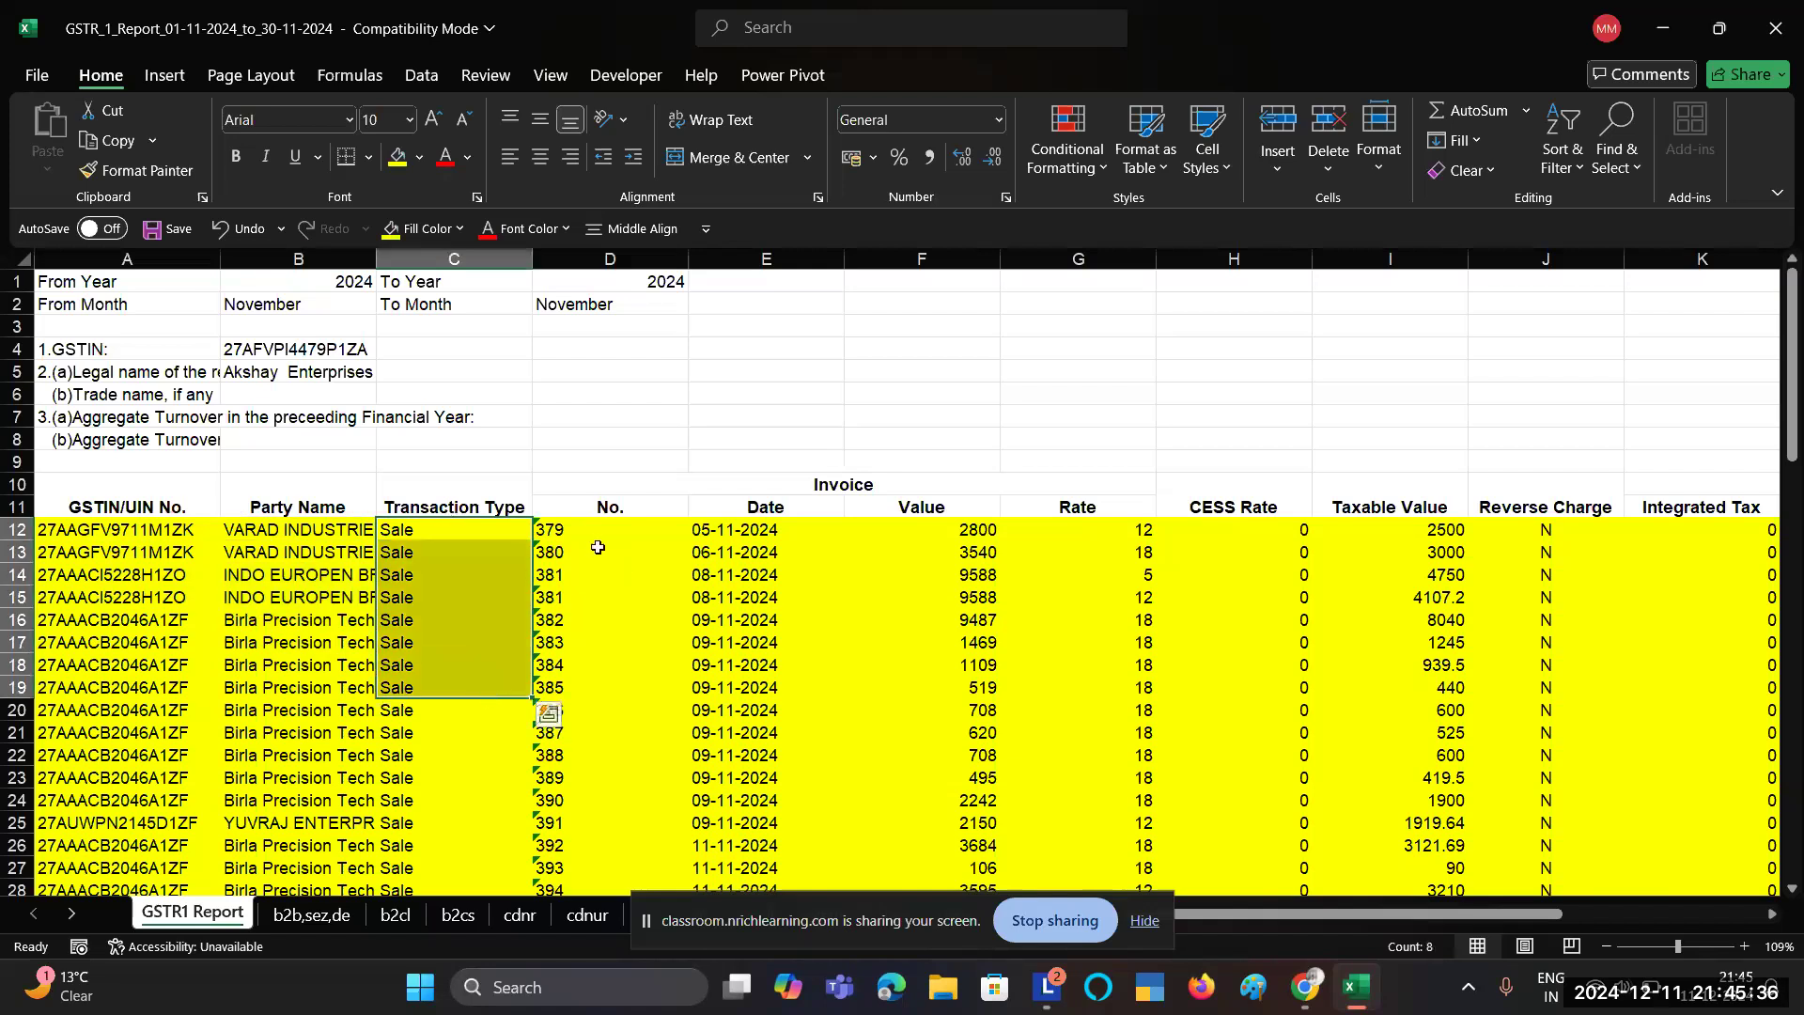
{"action": "left_click_drag", "start_coordinate": [595, 531], "coordinate": [601, 721]}
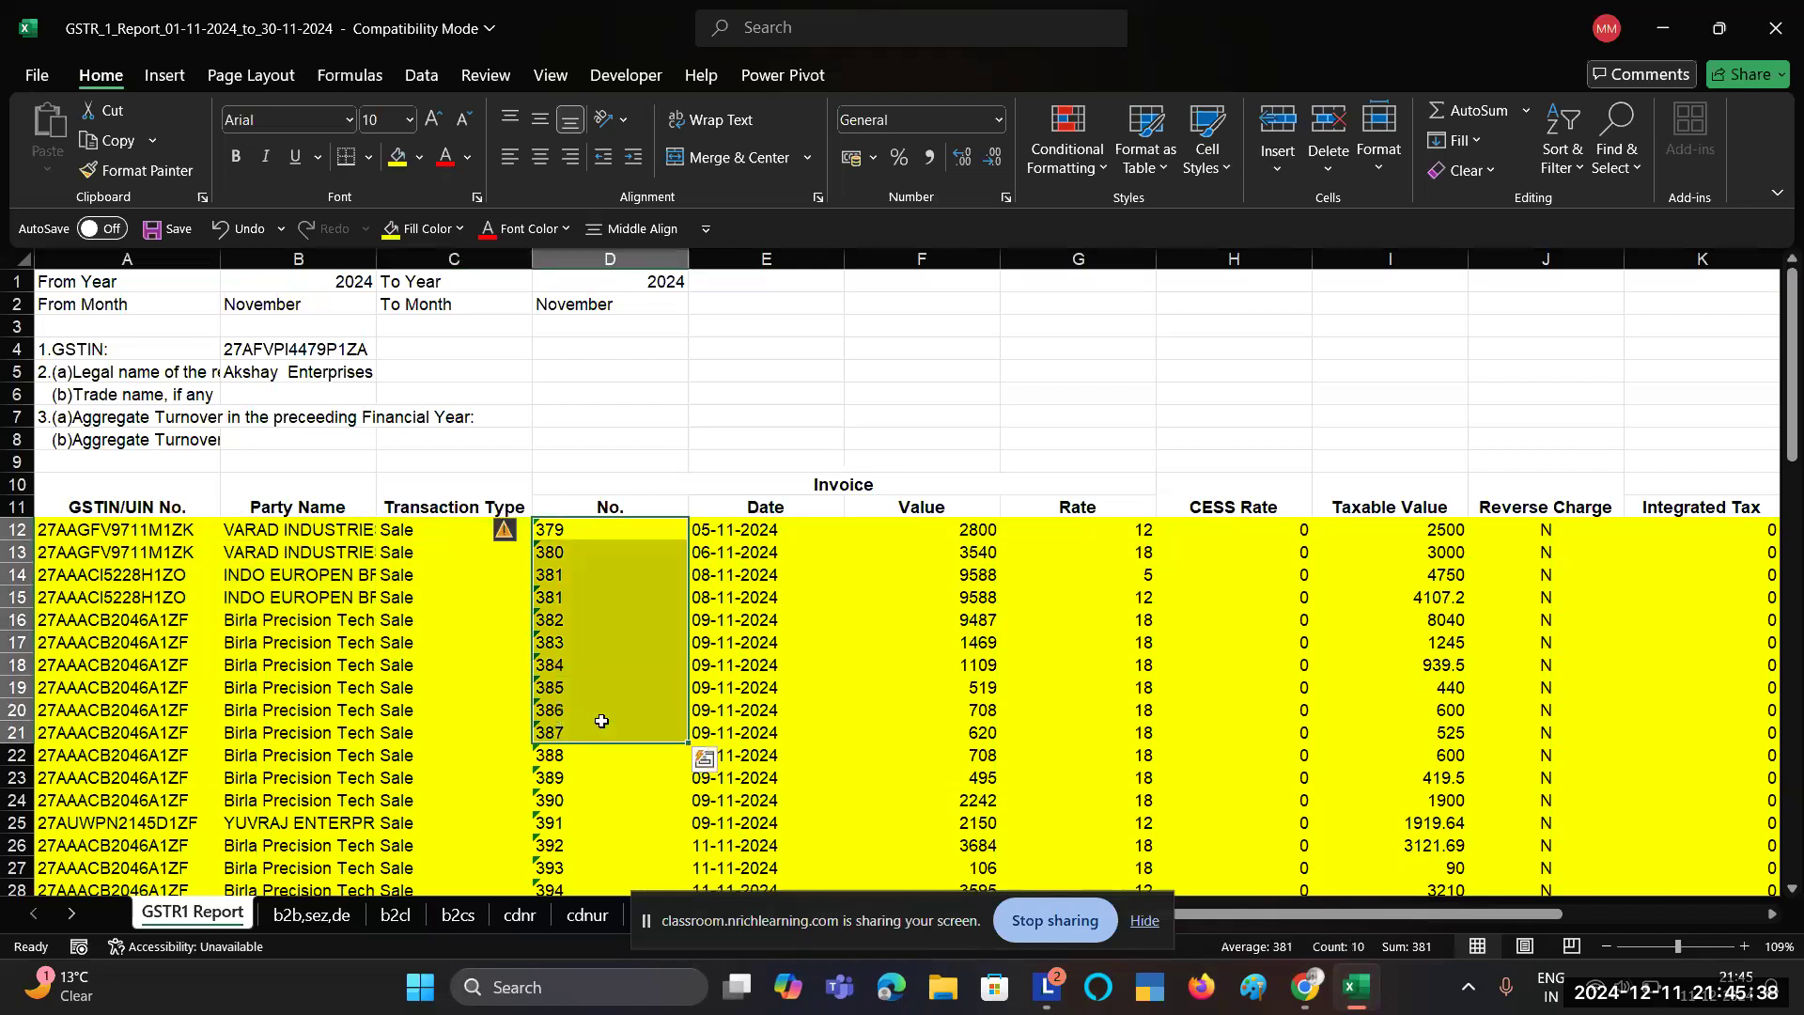
{"action": "left_click_drag", "start_coordinate": [773, 531], "coordinate": [801, 733]}
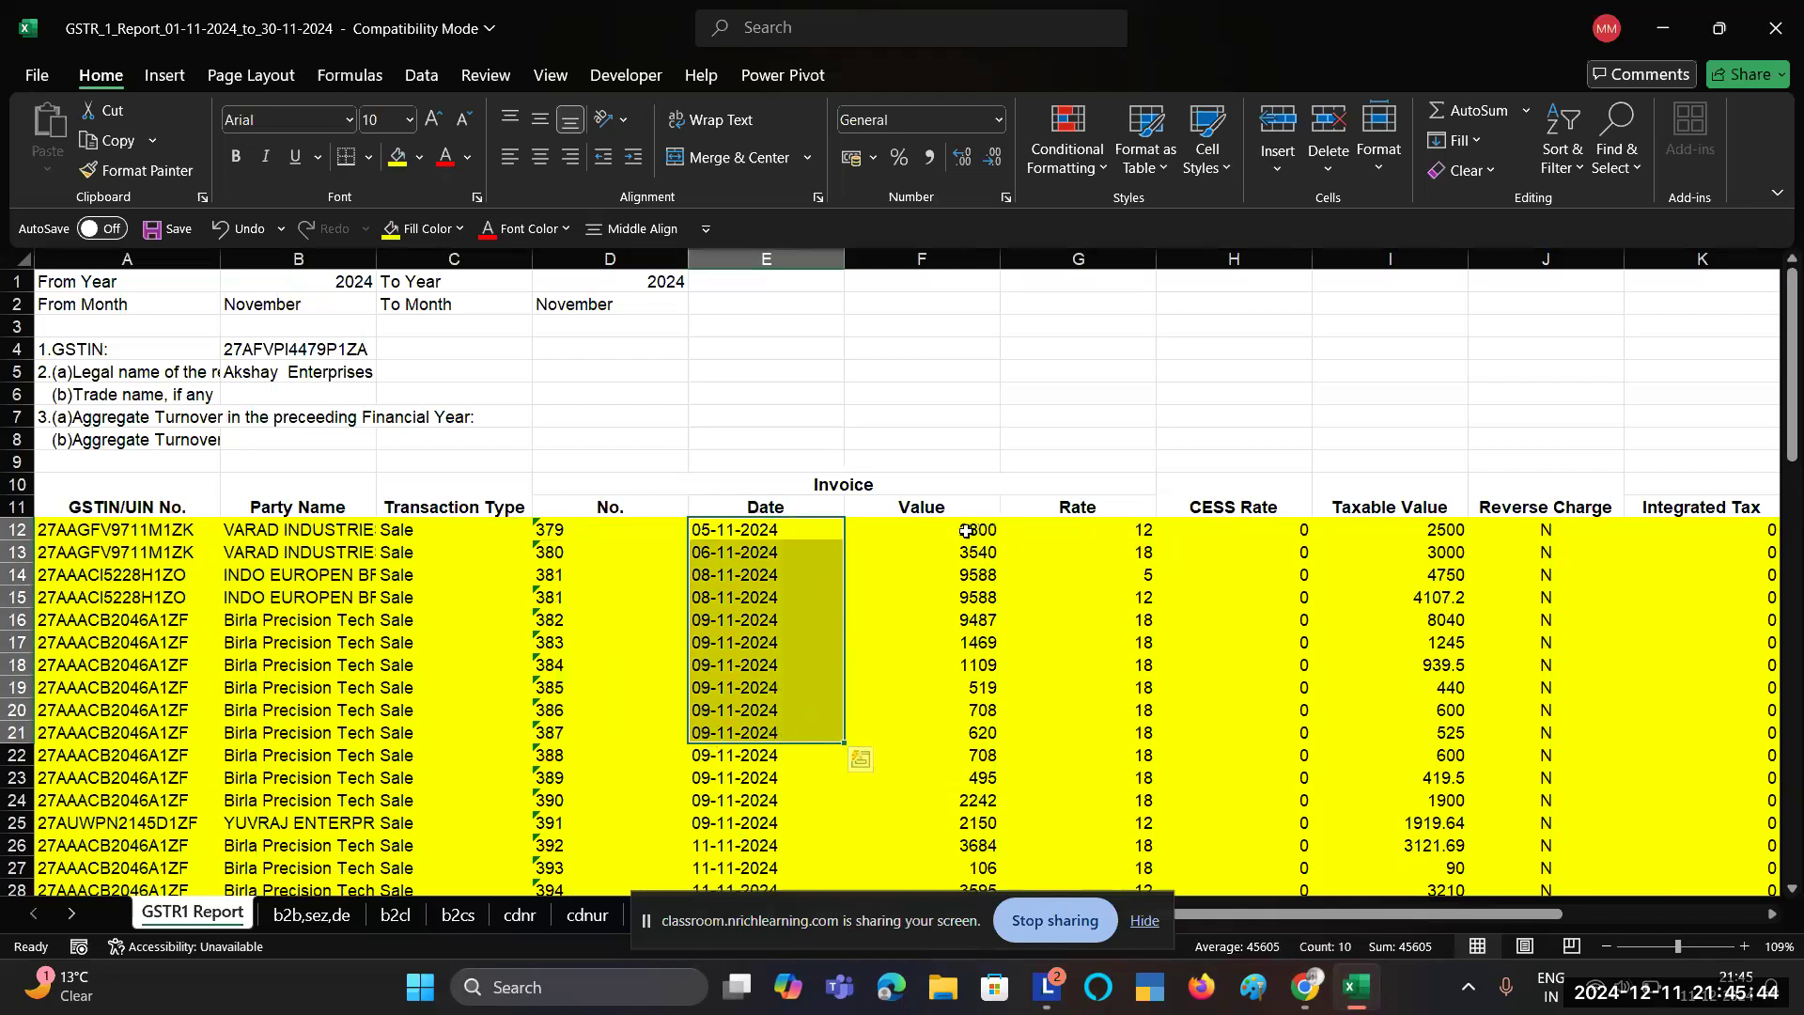
{"action": "left_click_drag", "start_coordinate": [966, 532], "coordinate": [973, 736]}
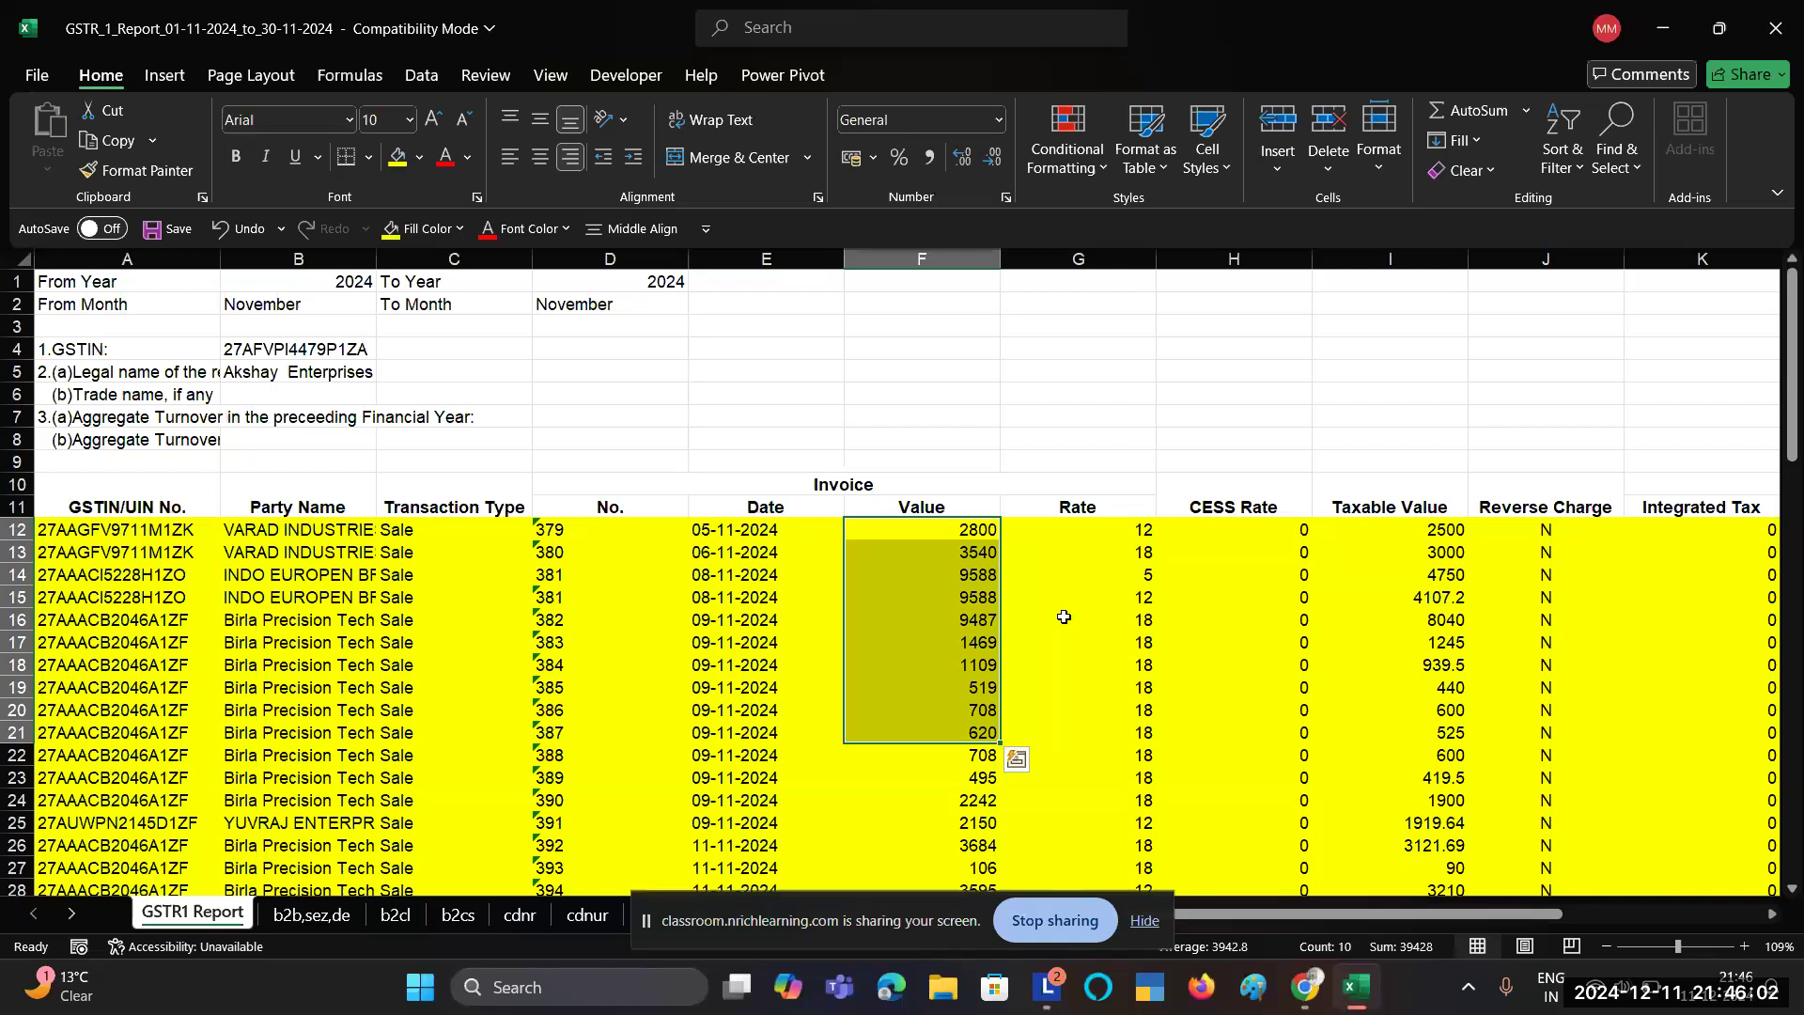
{"action": "left_click_drag", "start_coordinate": [935, 532], "coordinate": [957, 745]}
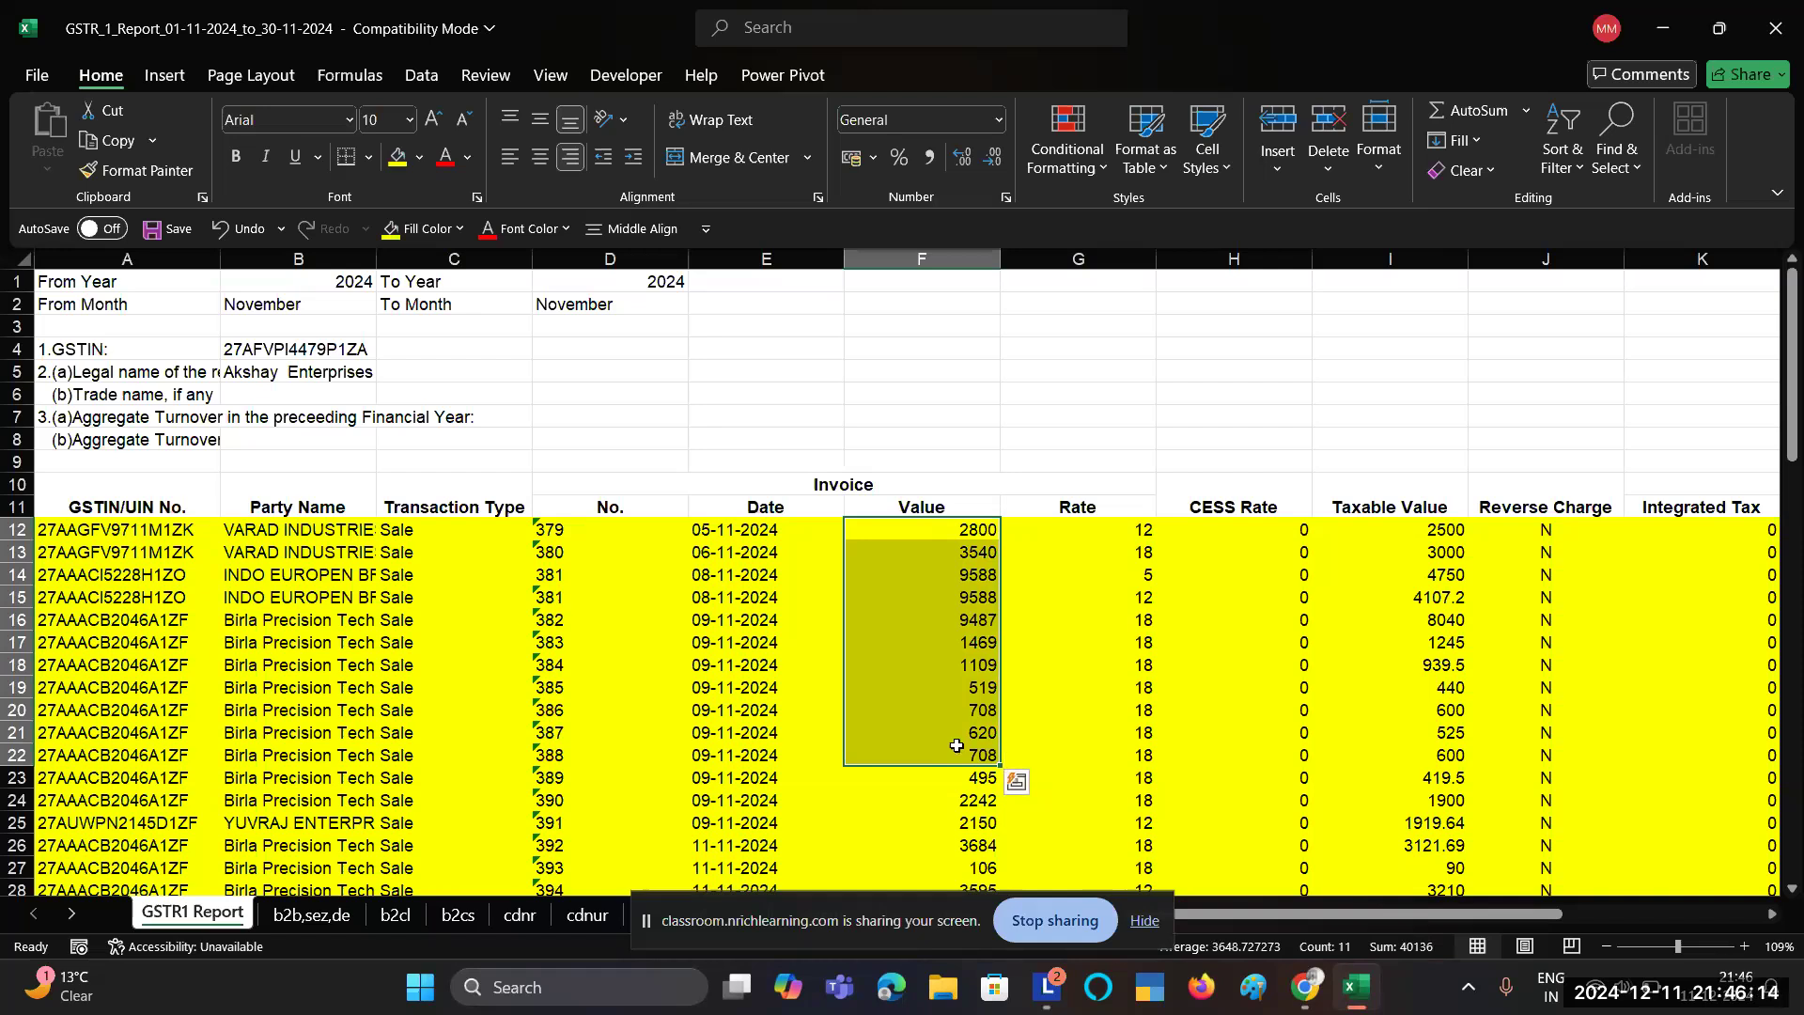
{"action": "left_click", "coordinate": [1114, 532]}
{"action": "left_click_drag", "start_coordinate": [1115, 532], "coordinate": [518, 531]}
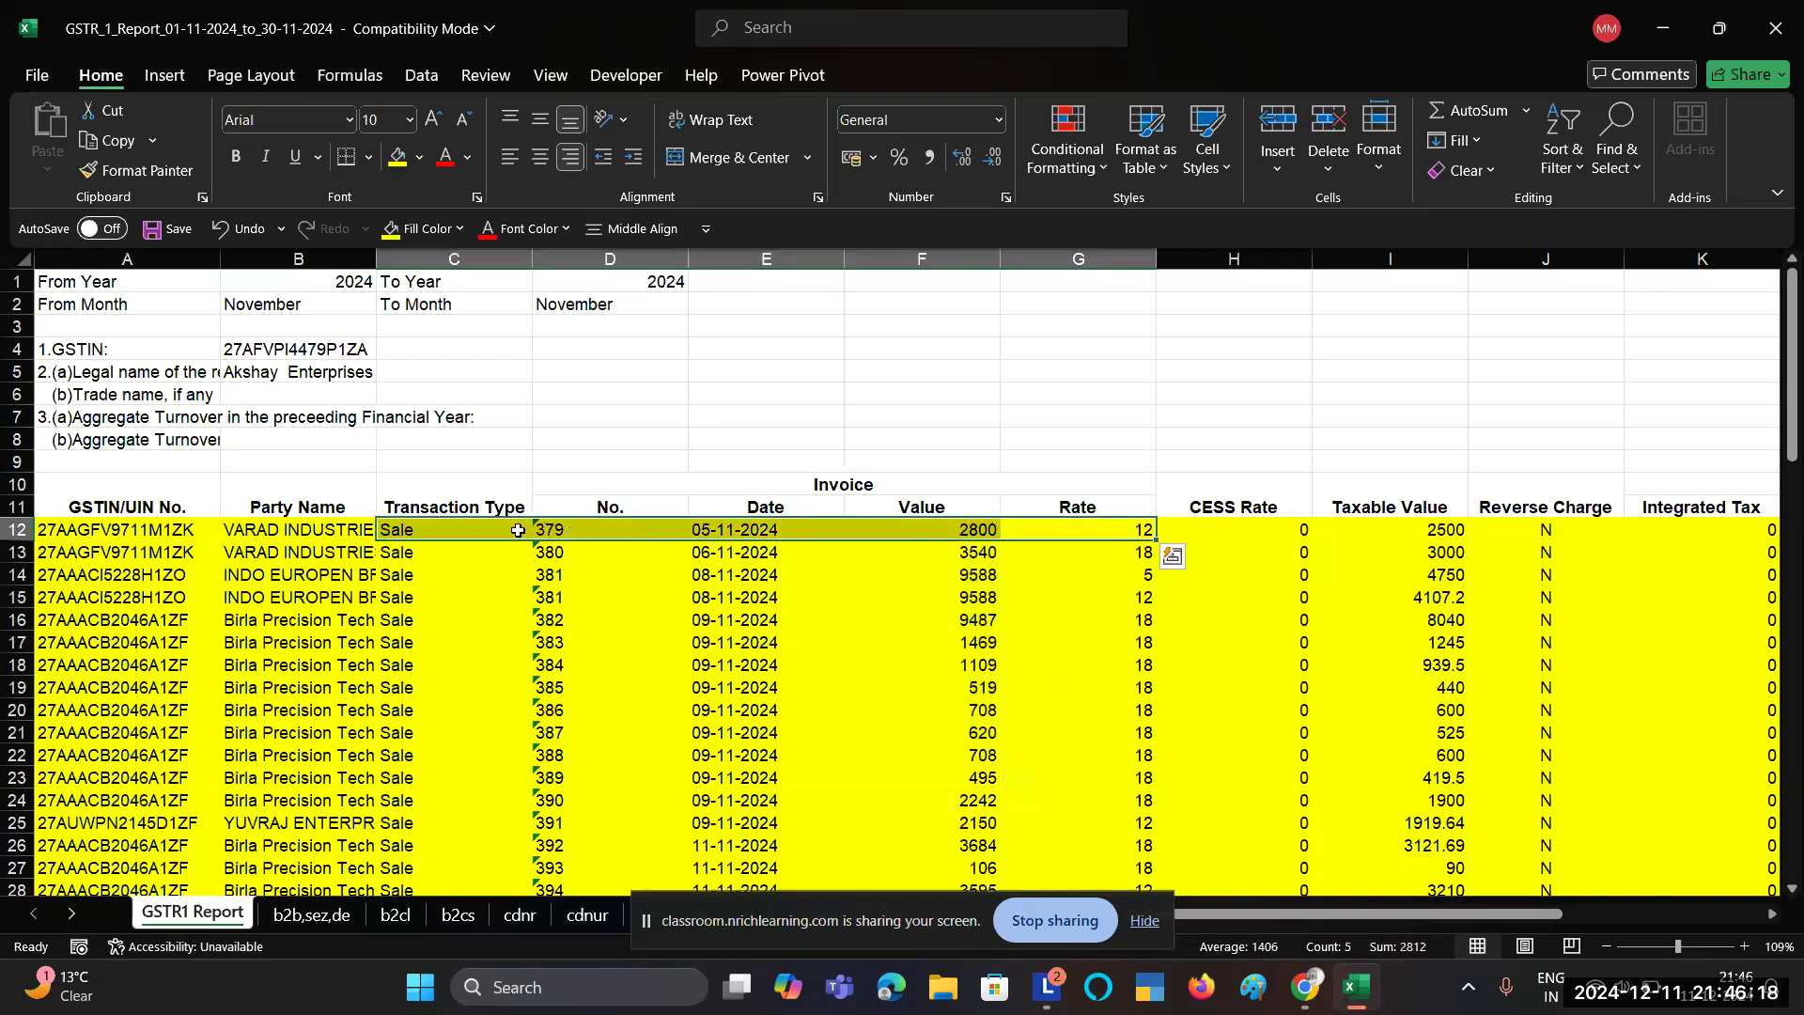
{"action": "left_click", "coordinate": [1077, 529]}
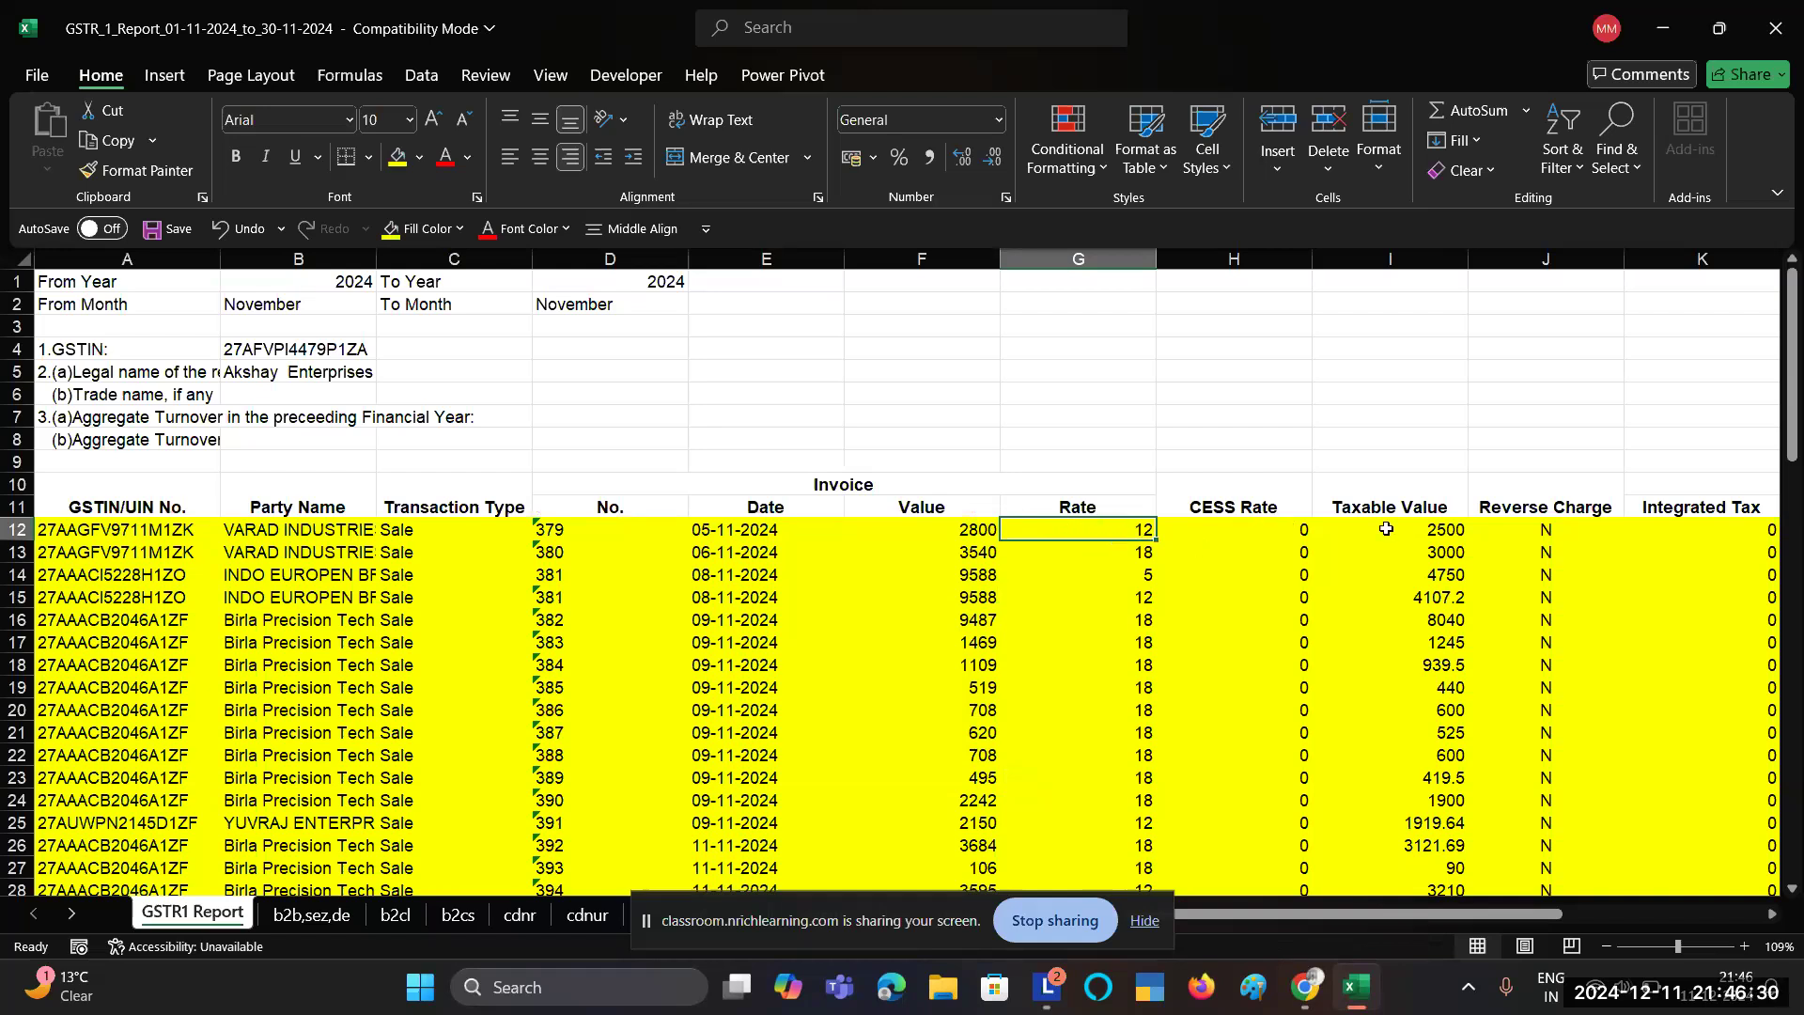
{"action": "left_click", "coordinate": [1425, 533]}
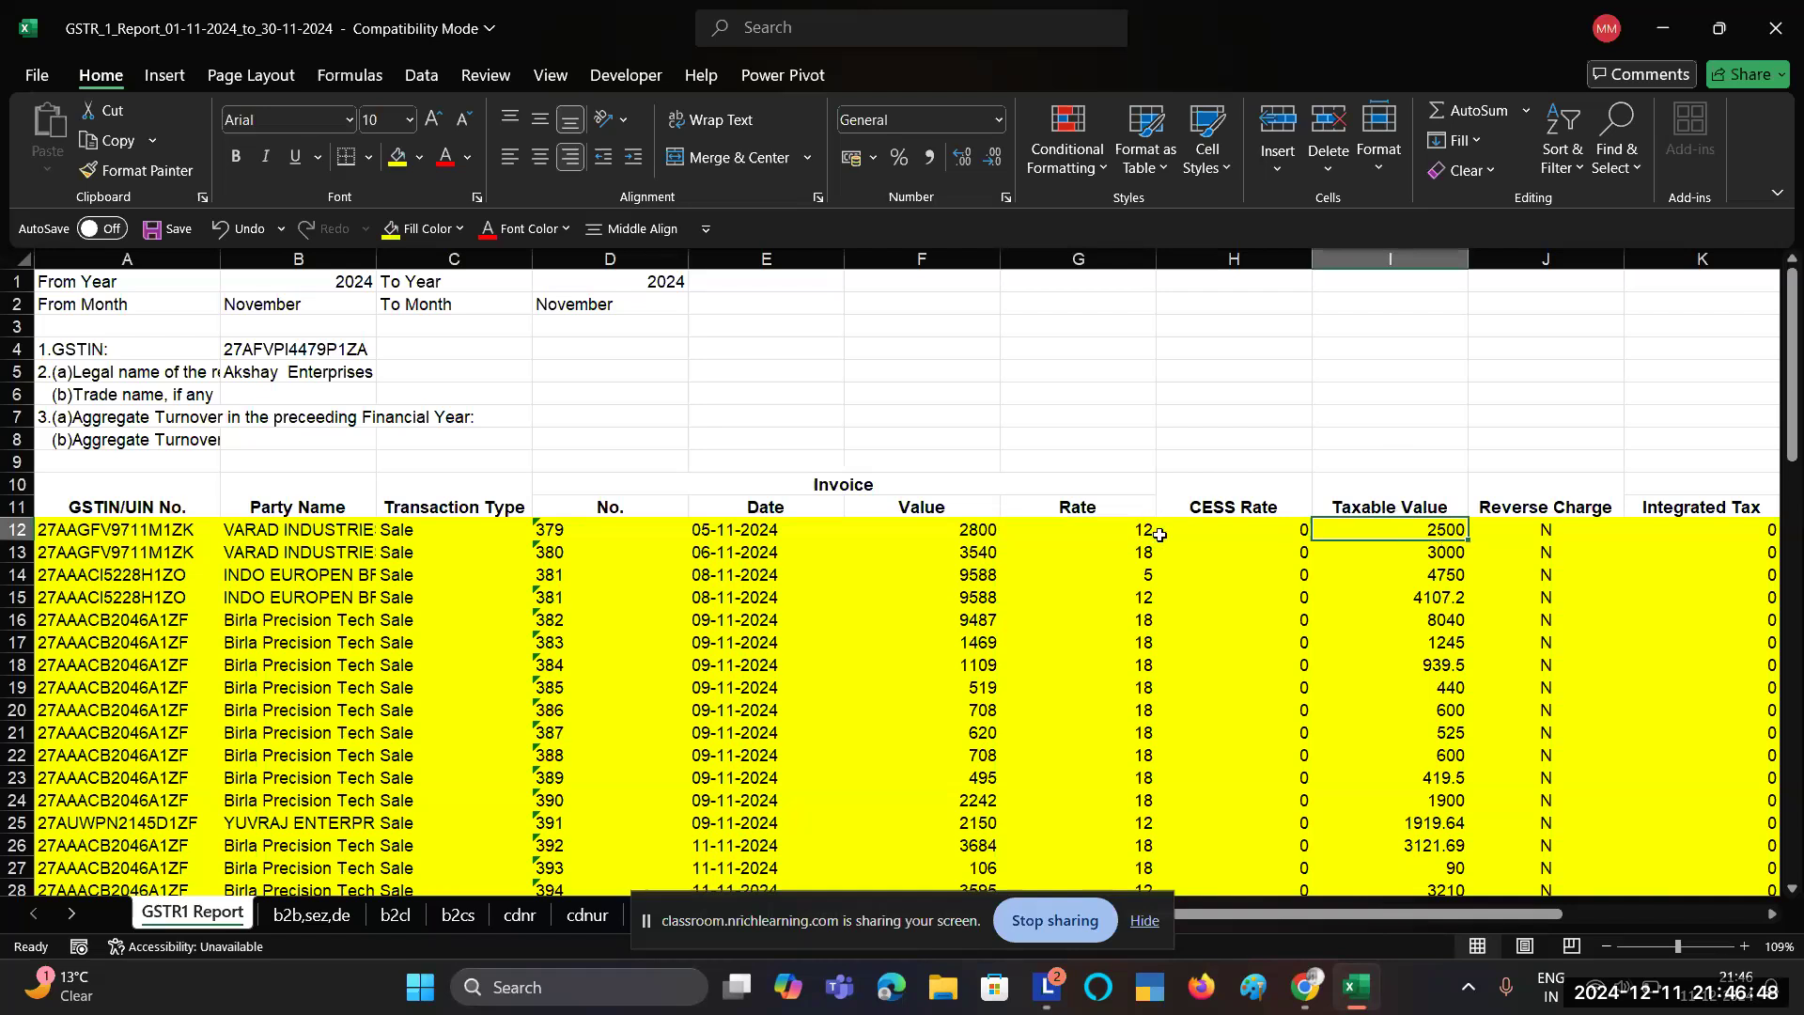
Step: Highlight row 12's central and state tax of 150 and its amounts, then select invoice value 2800
{"action": "scroll", "coordinate": [1160, 535], "scroll_direction": "right", "scroll_amount": 2}
{"action": "scroll", "coordinate": [1160, 535], "scroll_direction": "right", "scroll_amount": 1}
{"action": "left_click_drag", "start_coordinate": [1388, 529], "coordinate": [1491, 525]}
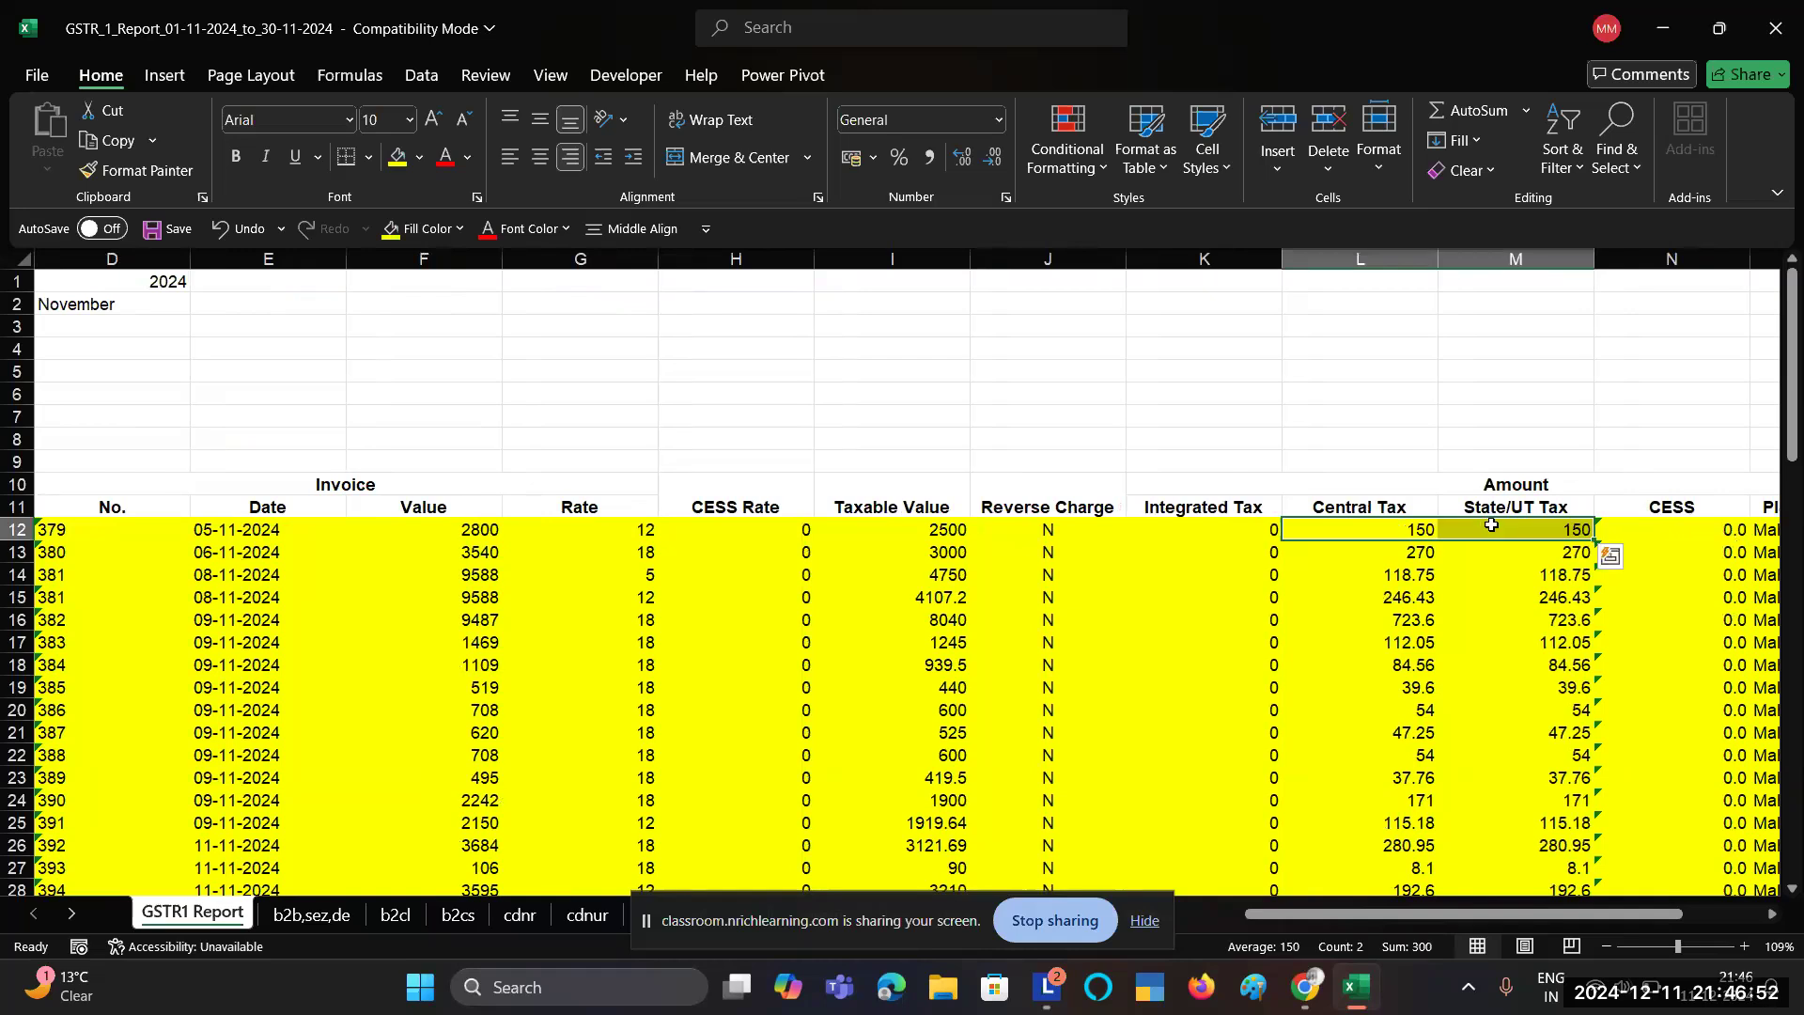
{"action": "scroll", "coordinate": [1492, 525], "scroll_direction": "right", "scroll_amount": 1}
{"action": "scroll", "coordinate": [1491, 524], "scroll_direction": "left", "scroll_amount": 1}
{"action": "left_click_drag", "start_coordinate": [1421, 530], "coordinate": [786, 530]}
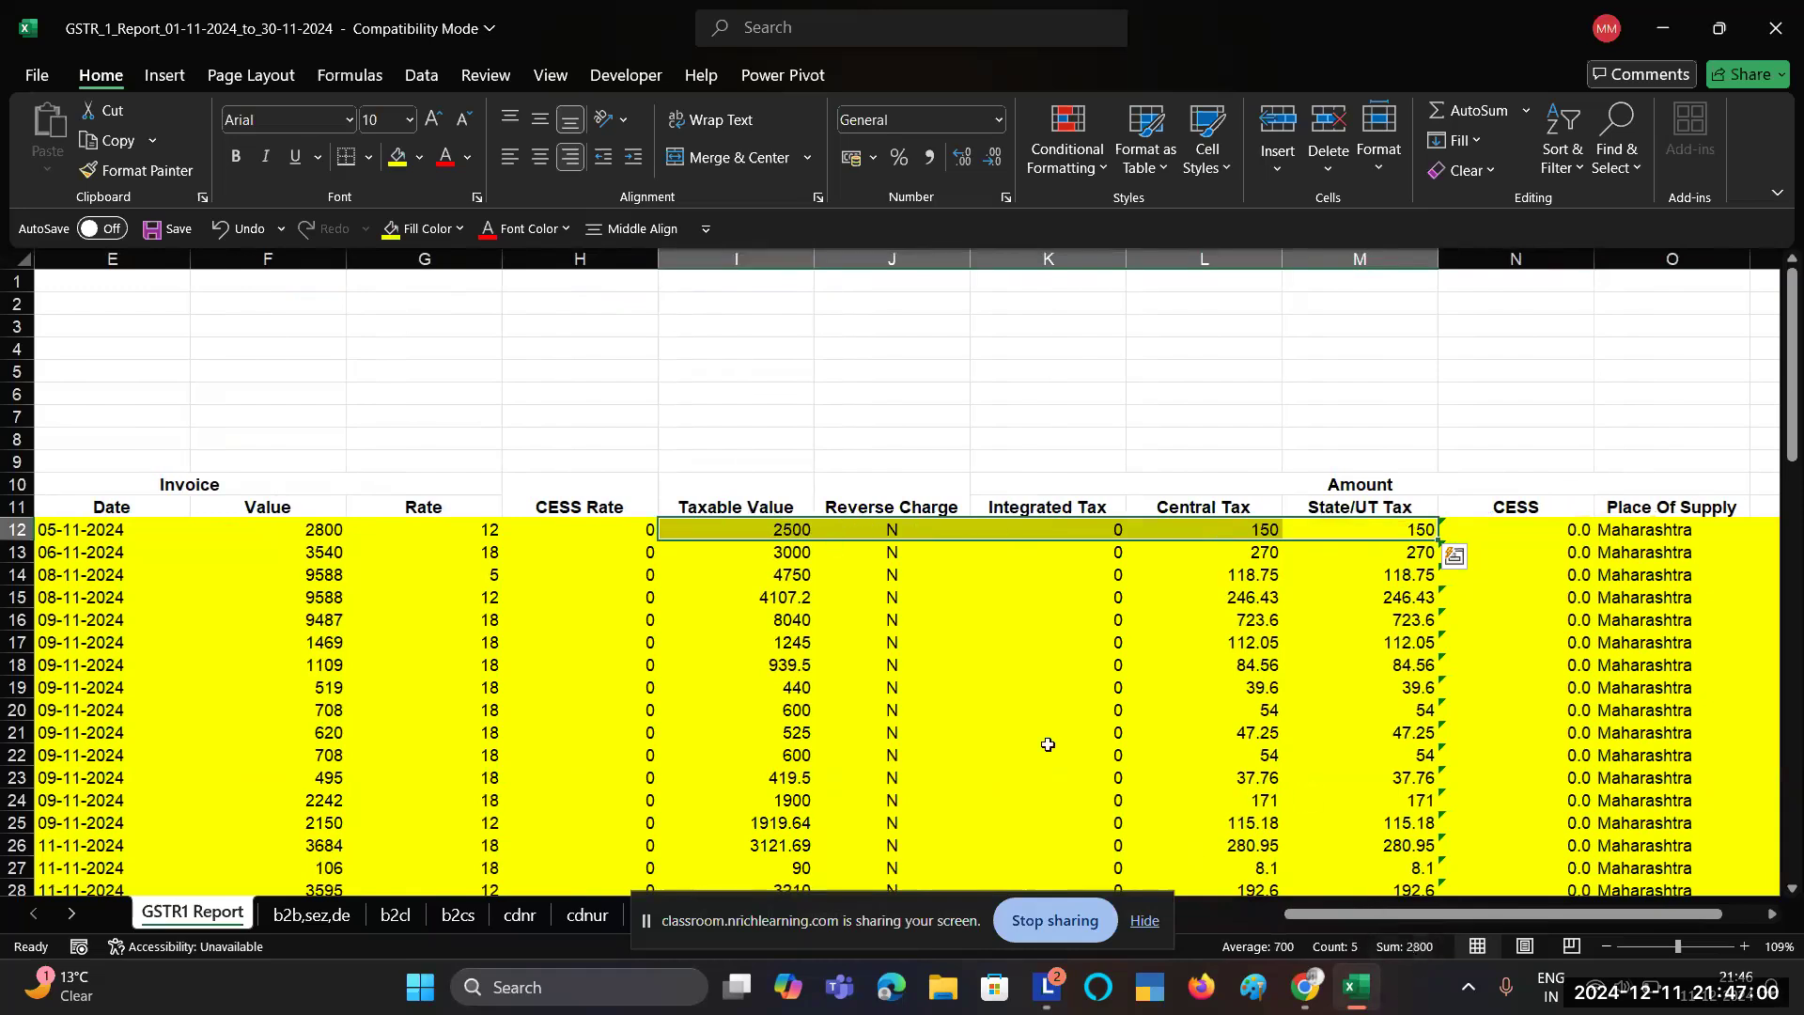
{"action": "scroll", "coordinate": [1048, 744], "scroll_direction": "left", "scroll_amount": 4}
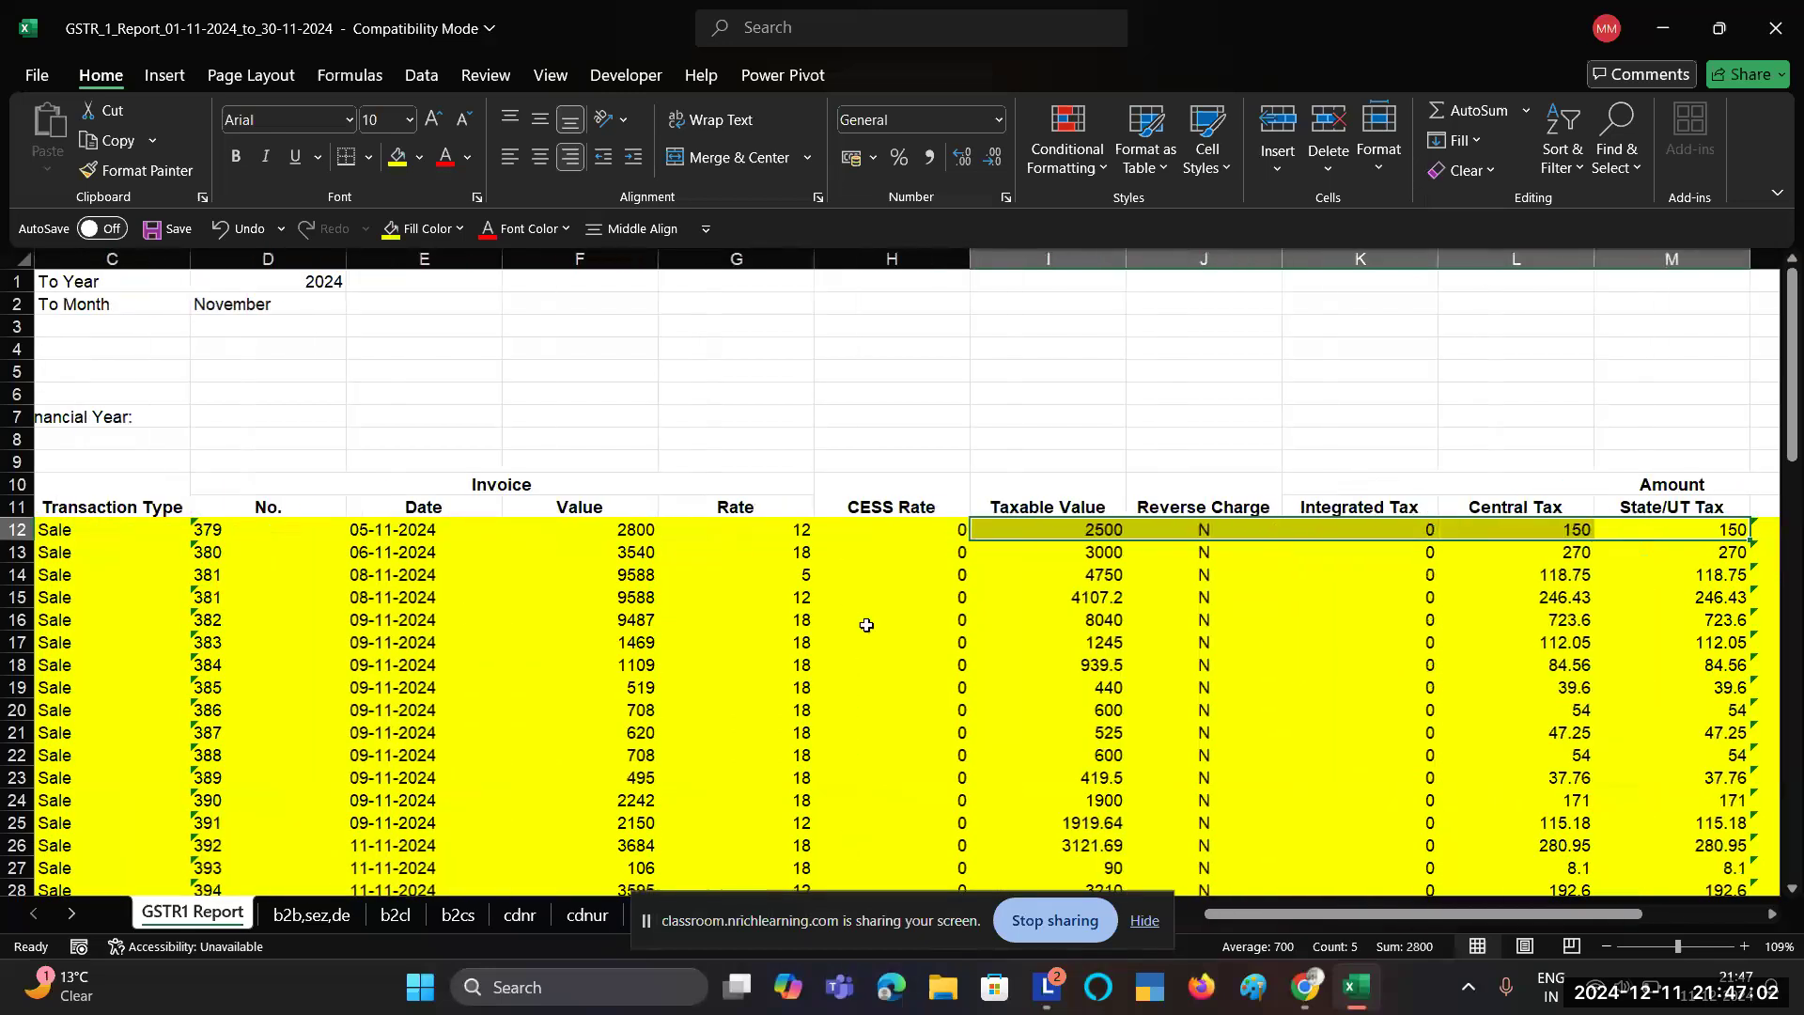
{"action": "left_click", "coordinate": [618, 532]}
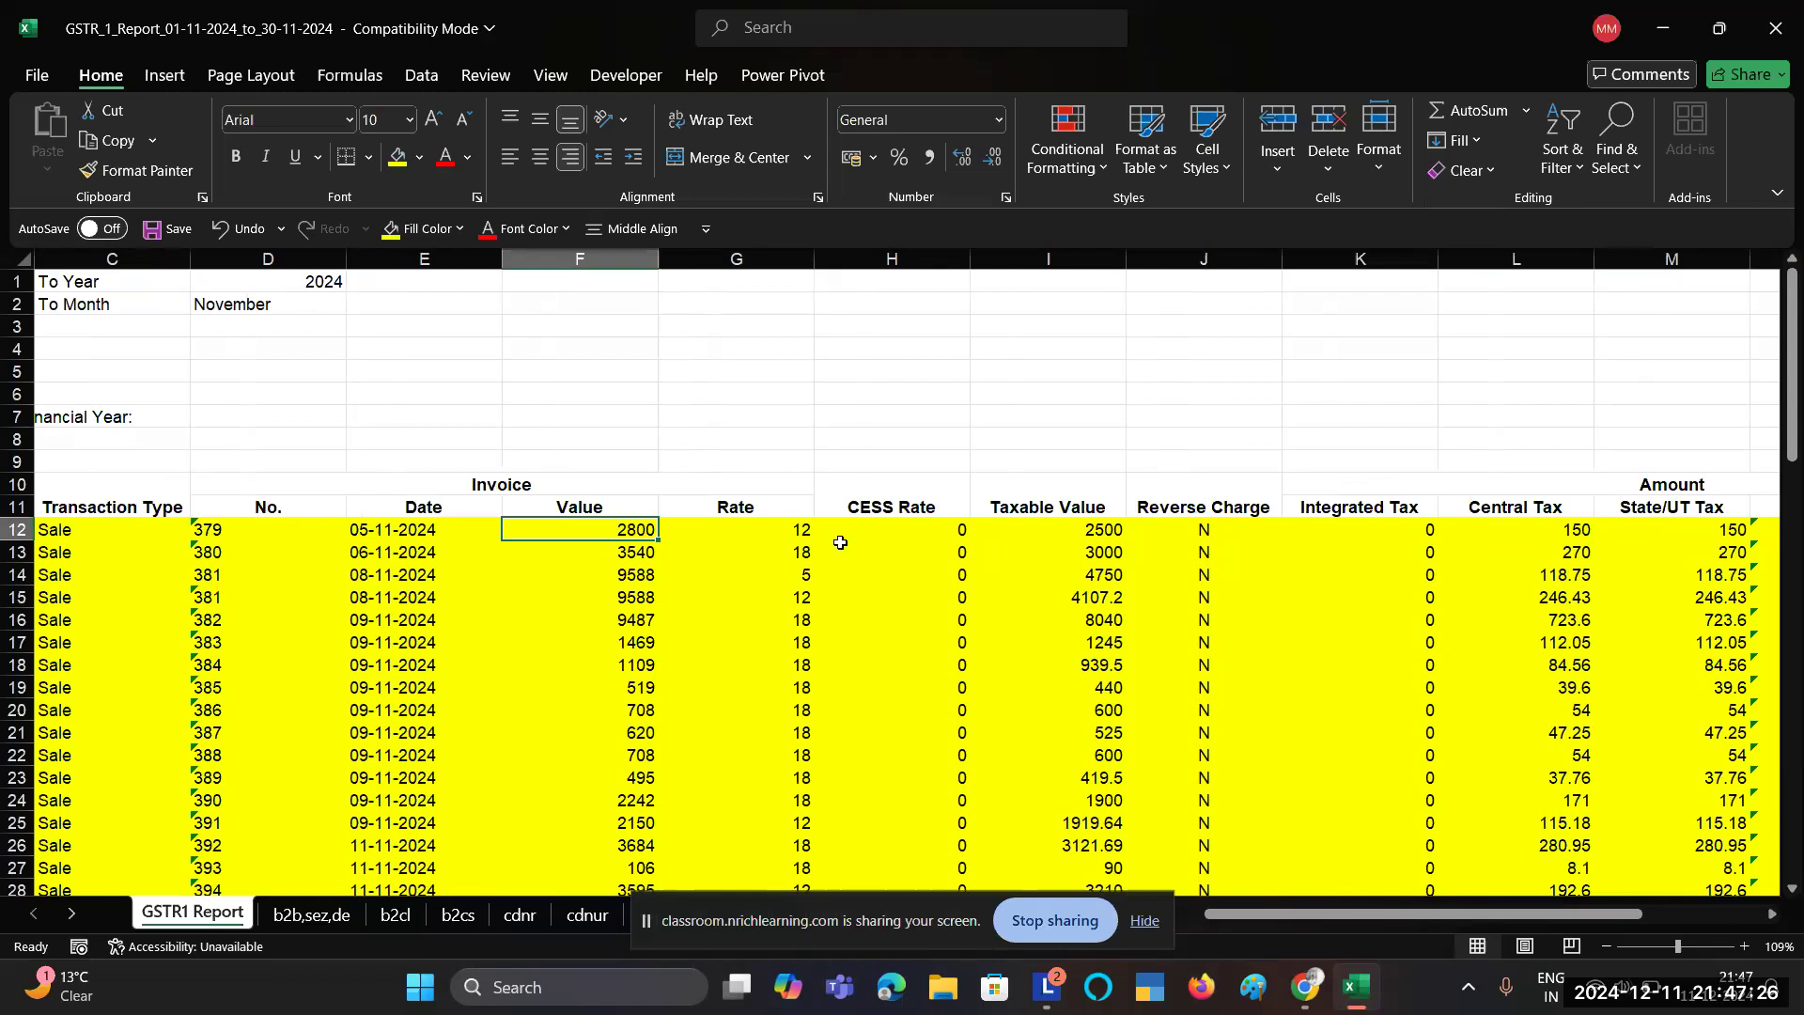
Step: Switch from Excel back to the course-content PDF in Chrome
{"action": "scroll", "coordinate": [489, 592], "scroll_direction": "left", "scroll_amount": 2}
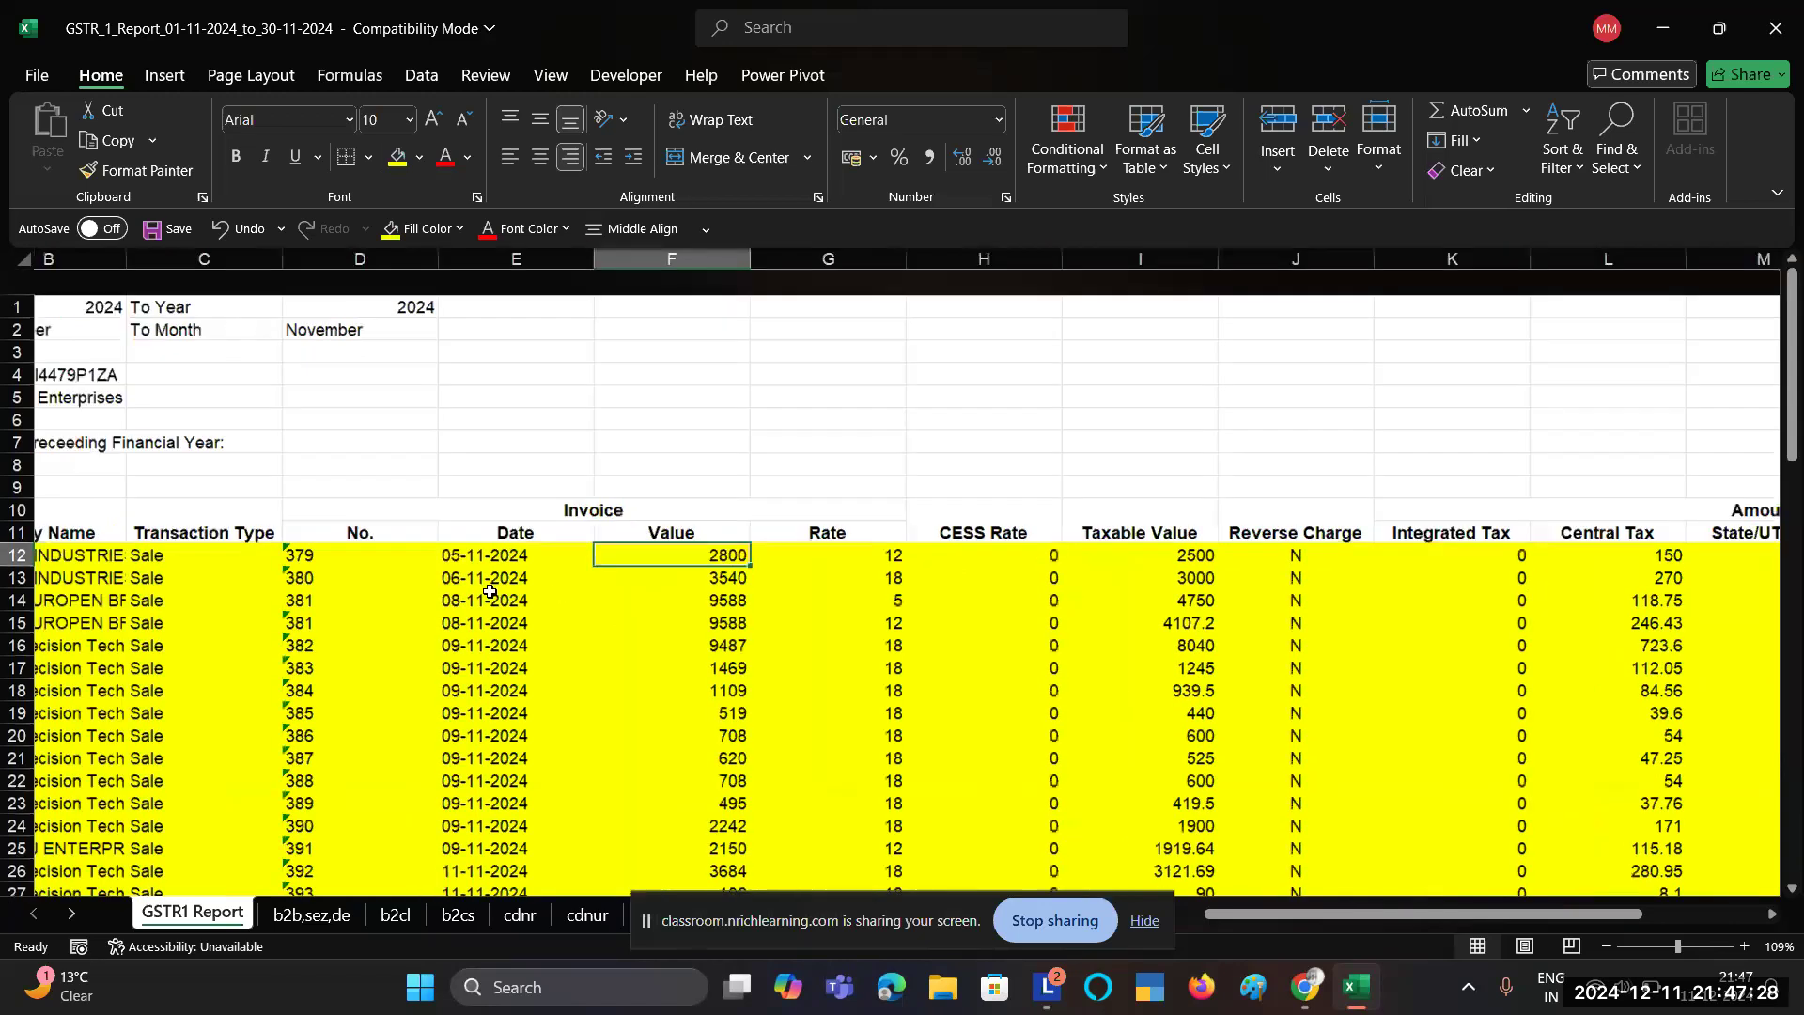
{"action": "scroll", "coordinate": [490, 591], "scroll_direction": "down", "scroll_amount": 10}
{"action": "scroll", "coordinate": [546, 591], "scroll_direction": "up", "scroll_amount": 10}
{"action": "key", "text": "alt+Tab"}
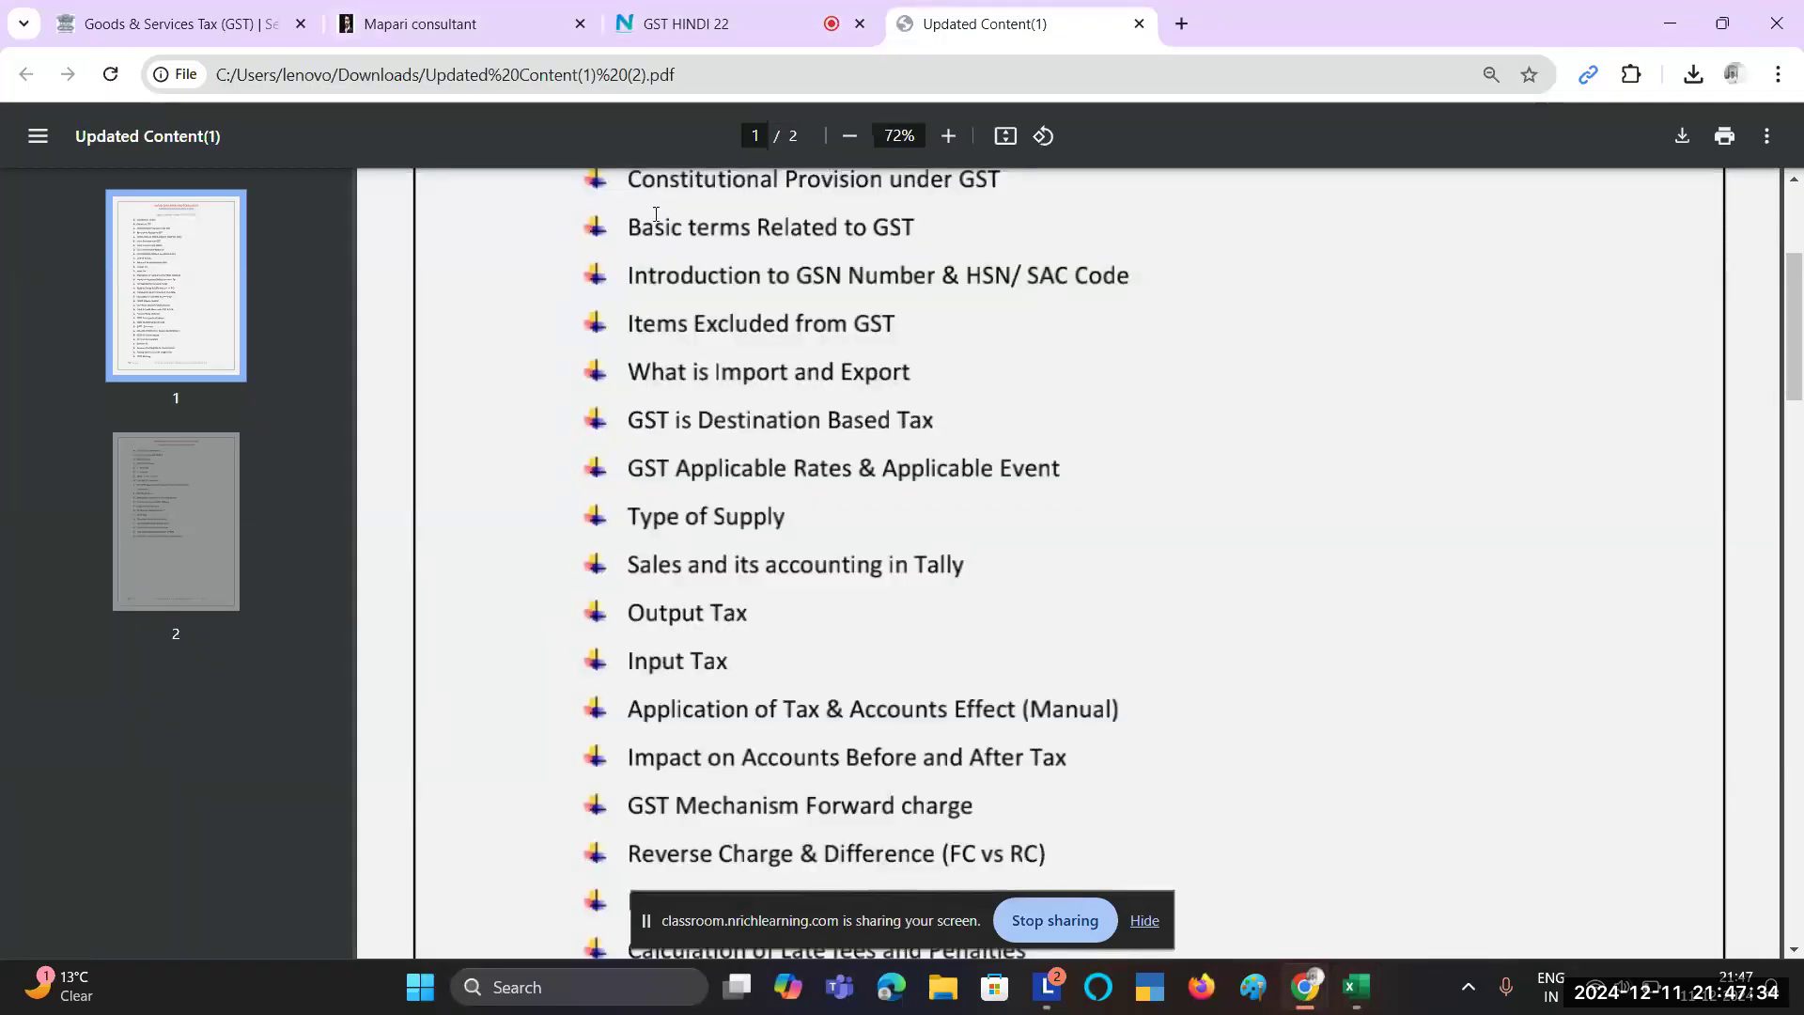
Step: Log in to the GST Portal with the captcha and postpone the place-of-business prompt
{"action": "left_click", "coordinate": [73, 6]}
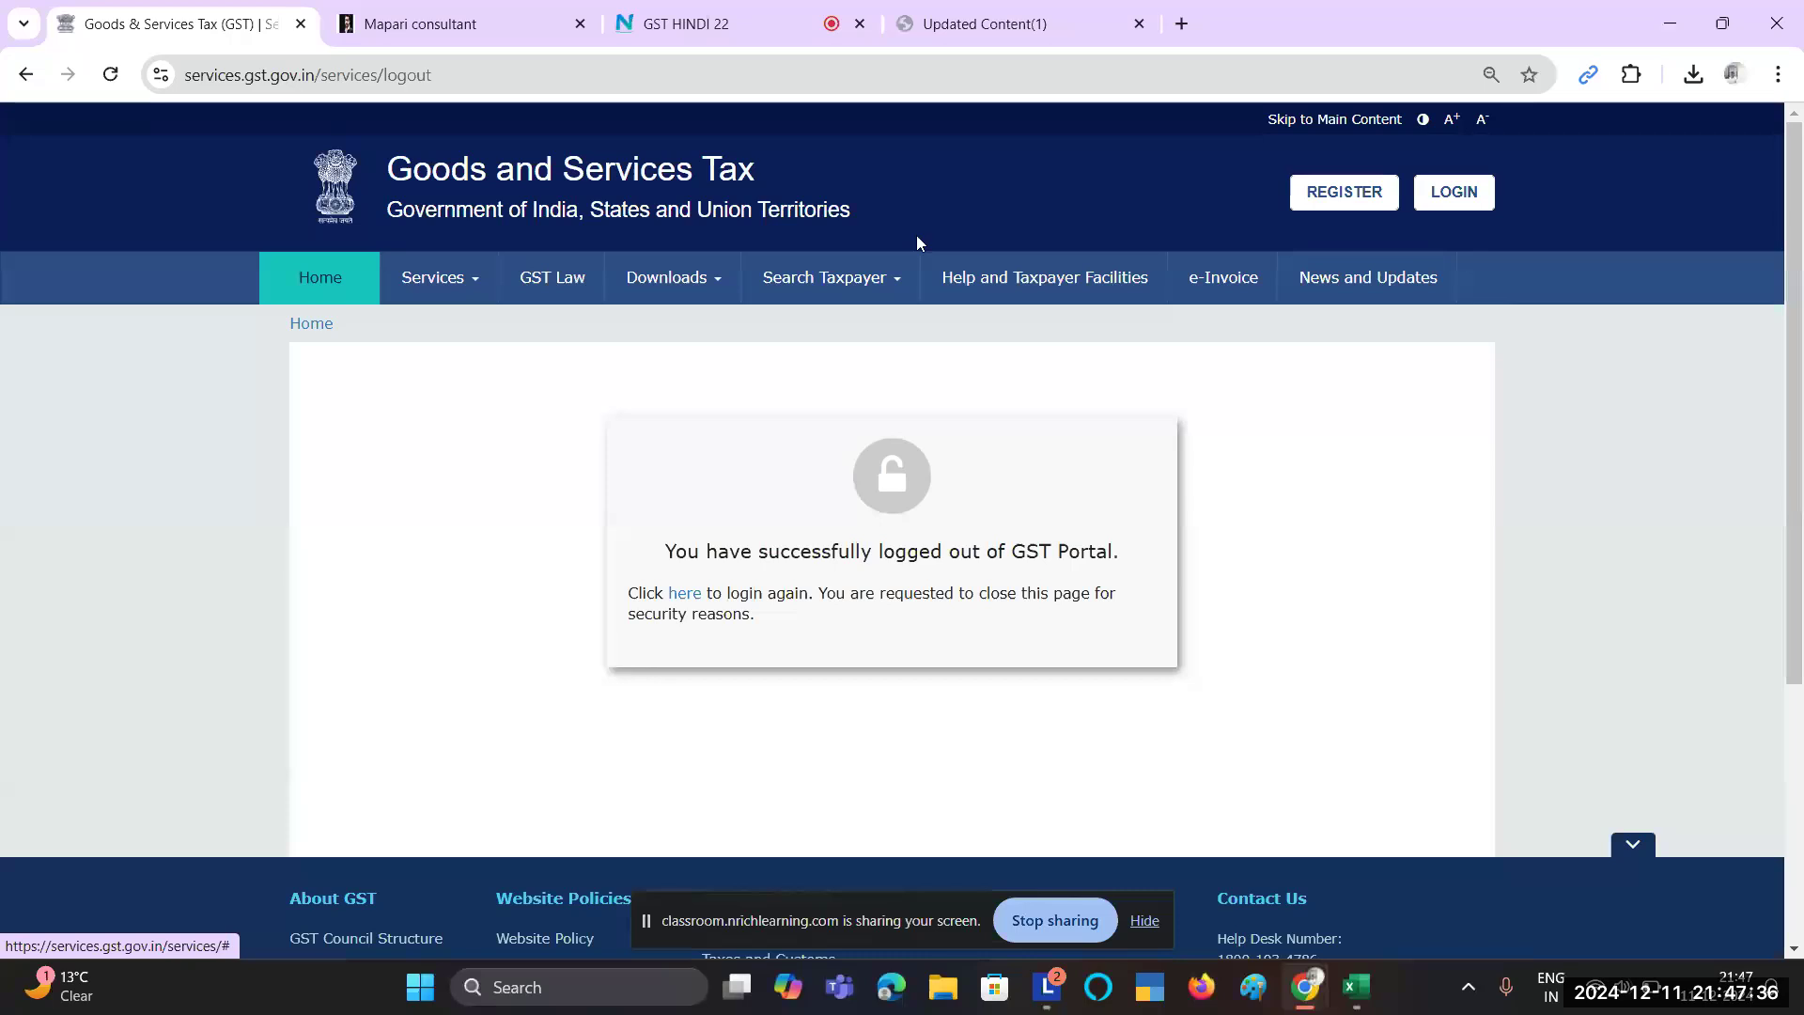
{"action": "left_click", "coordinate": [1432, 194]}
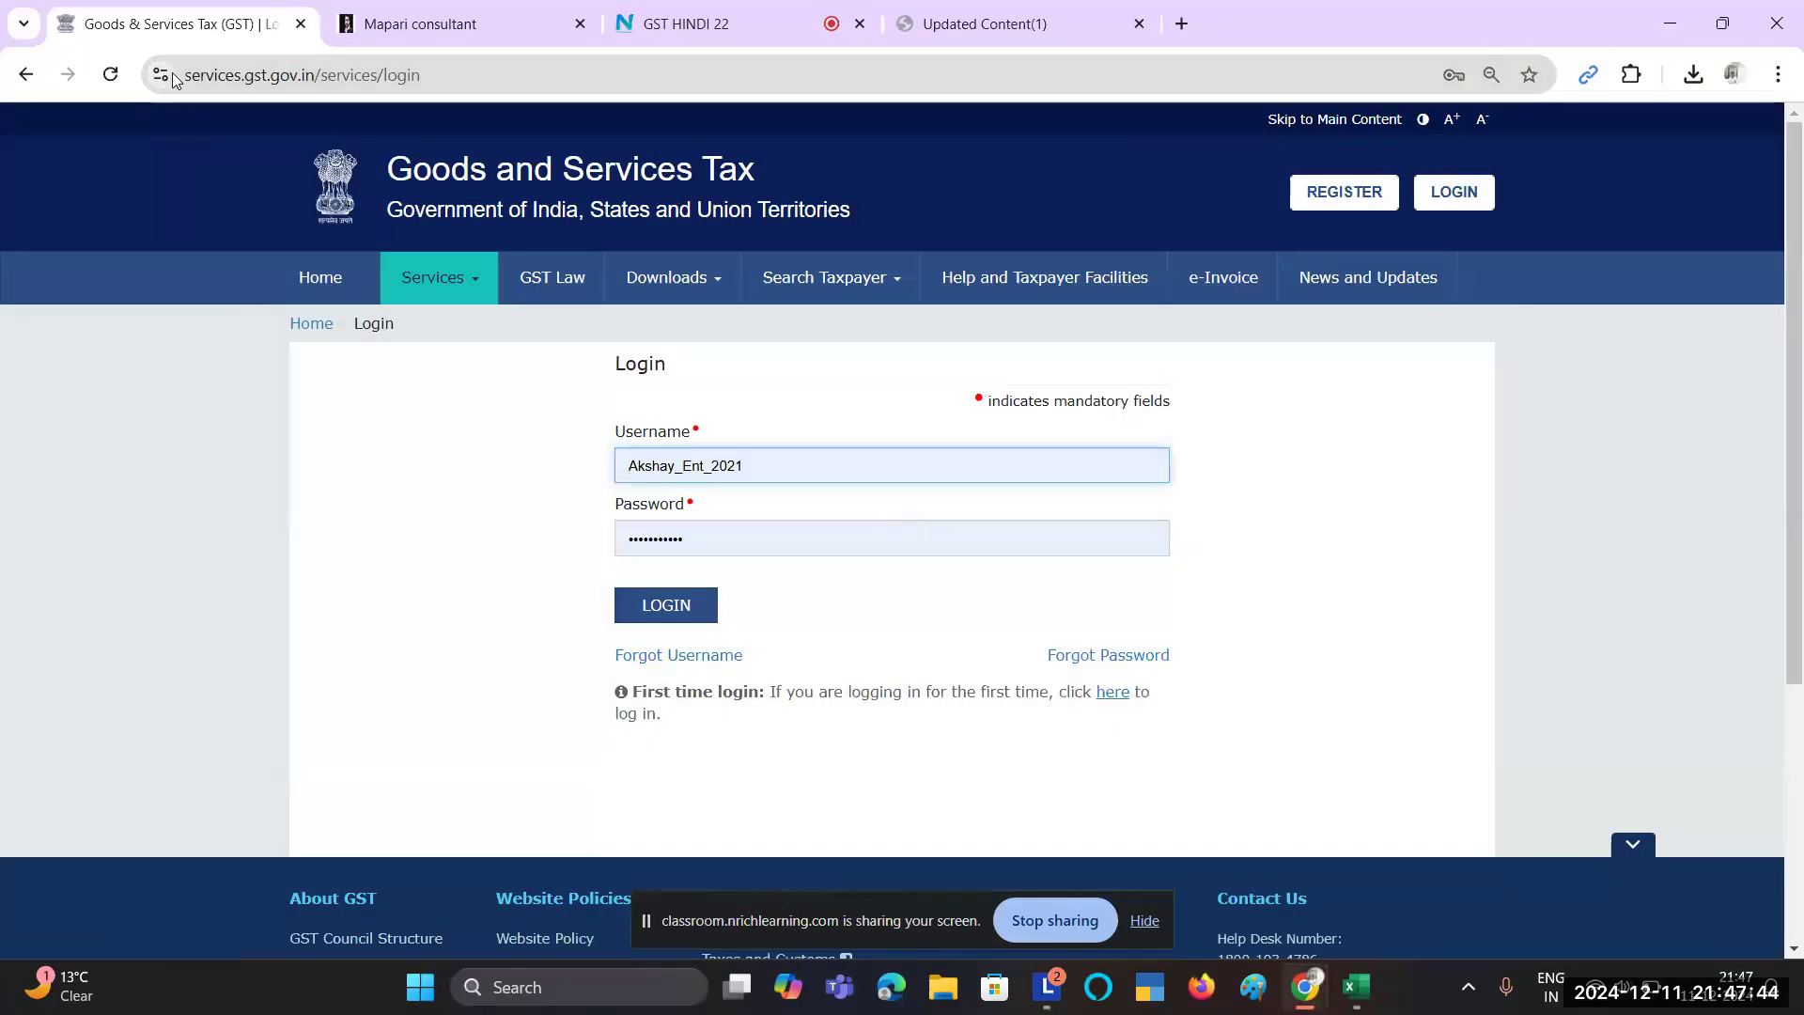
{"action": "left_click_drag", "start_coordinate": [180, 80], "coordinate": [312, 83]}
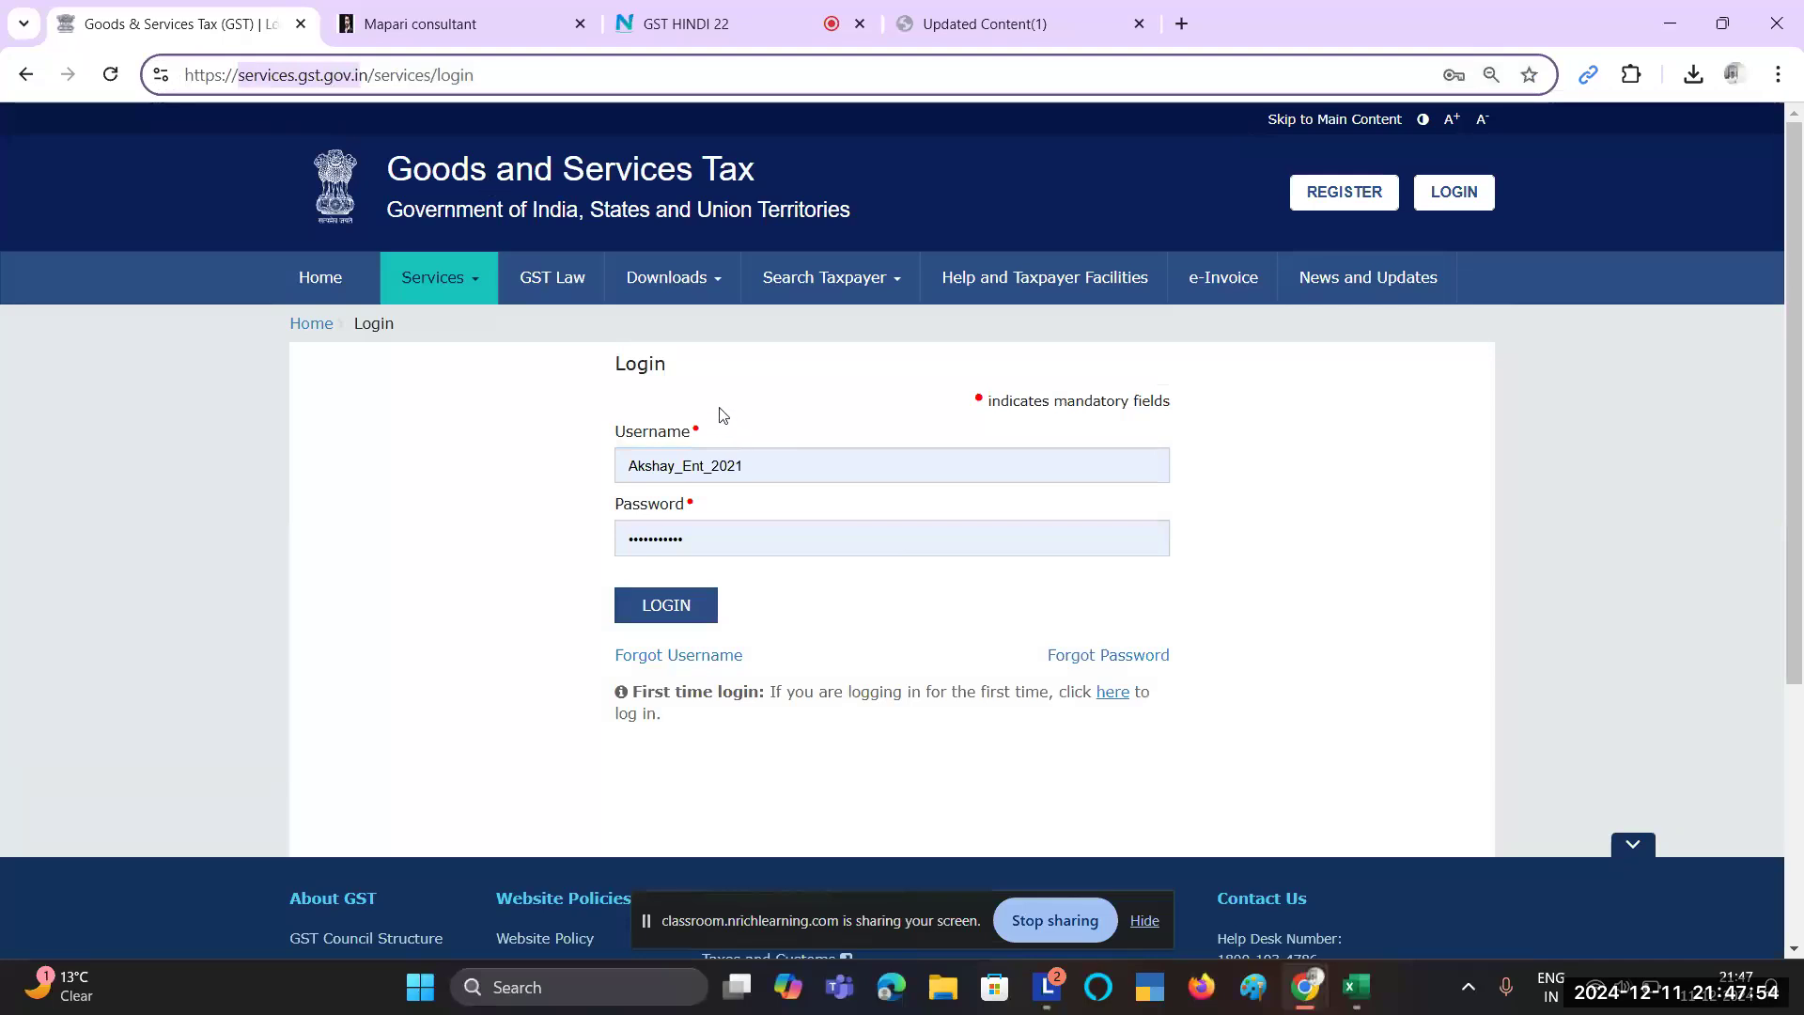
{"action": "left_click", "coordinate": [764, 404]}
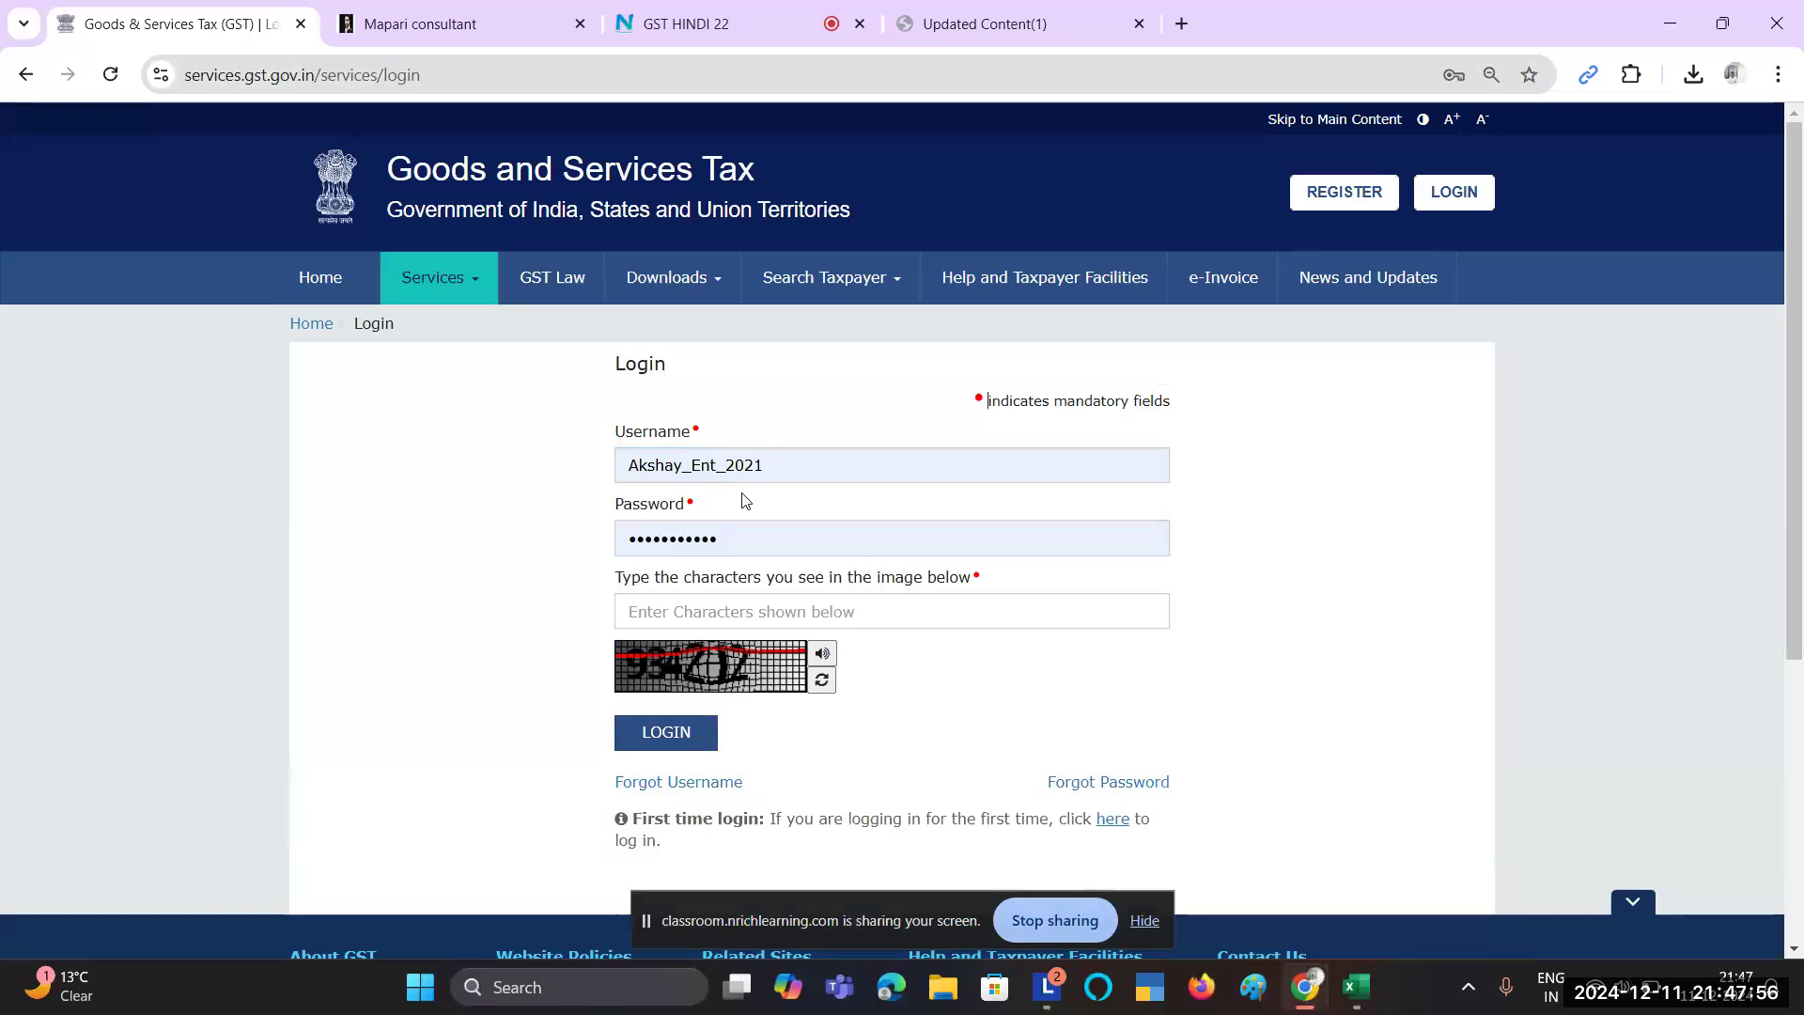
{"action": "left_click", "coordinate": [737, 606]}
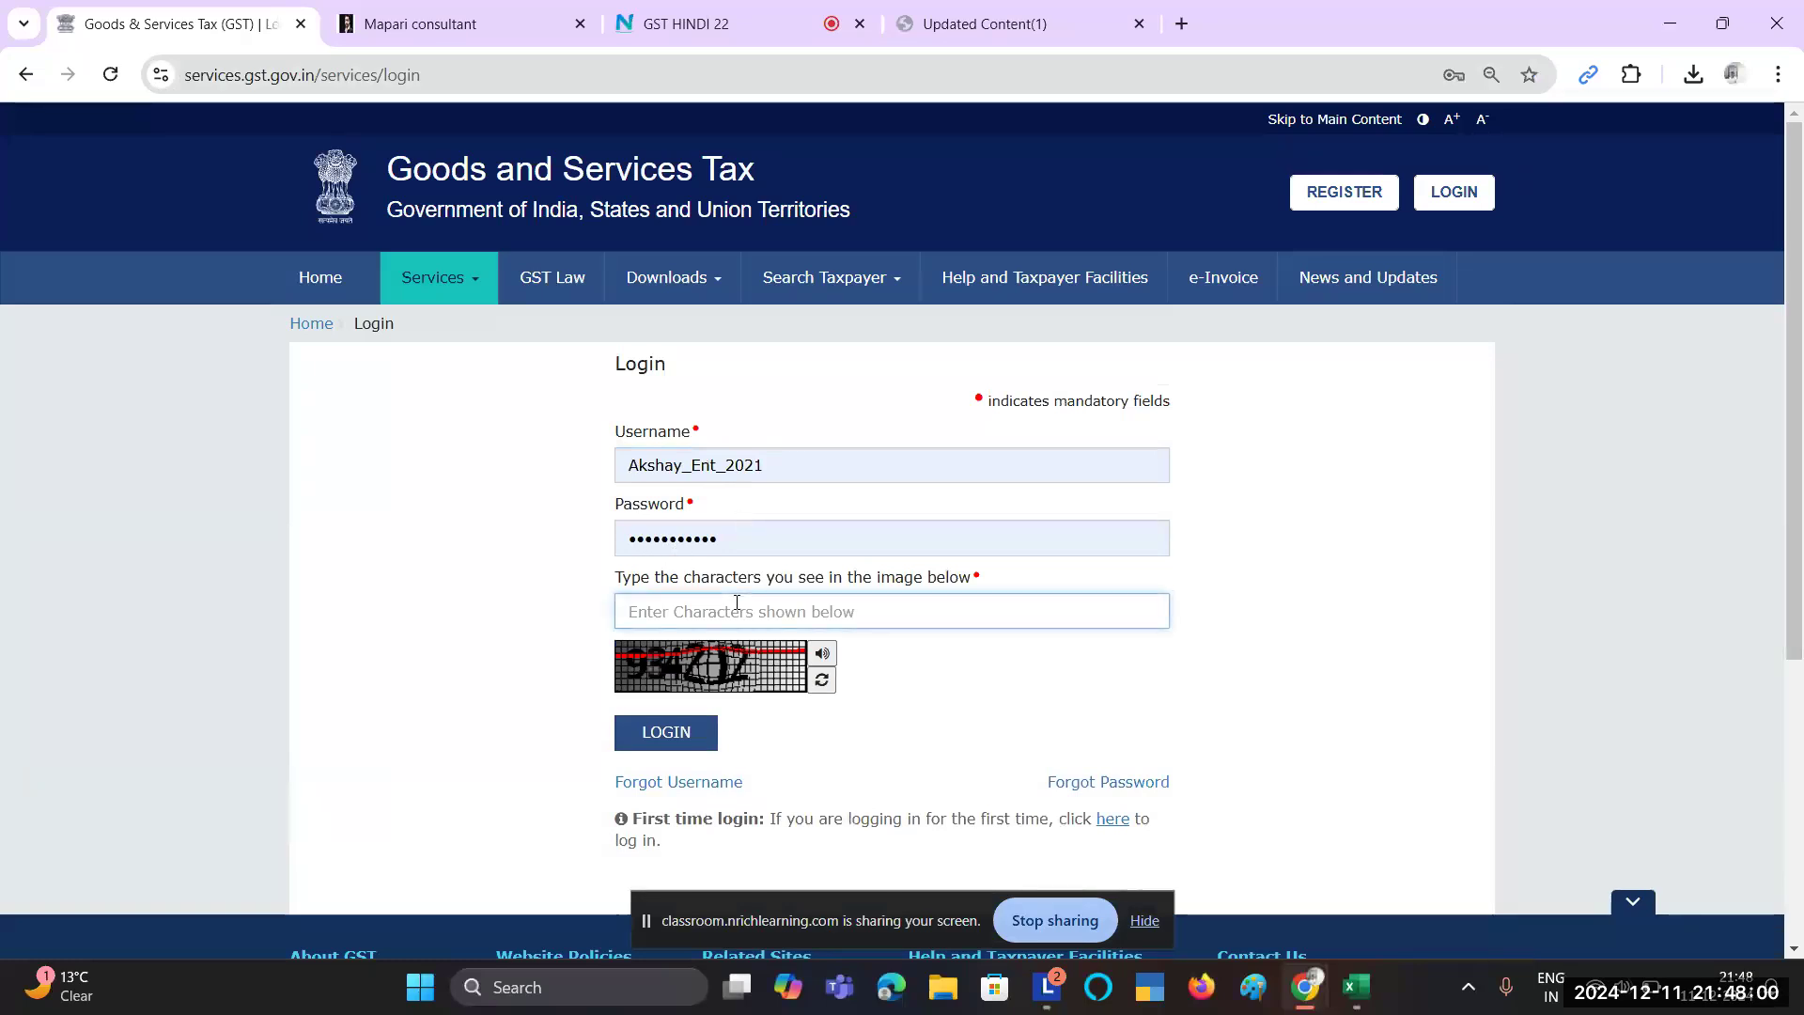
{"action": "type", "text": "934212"}
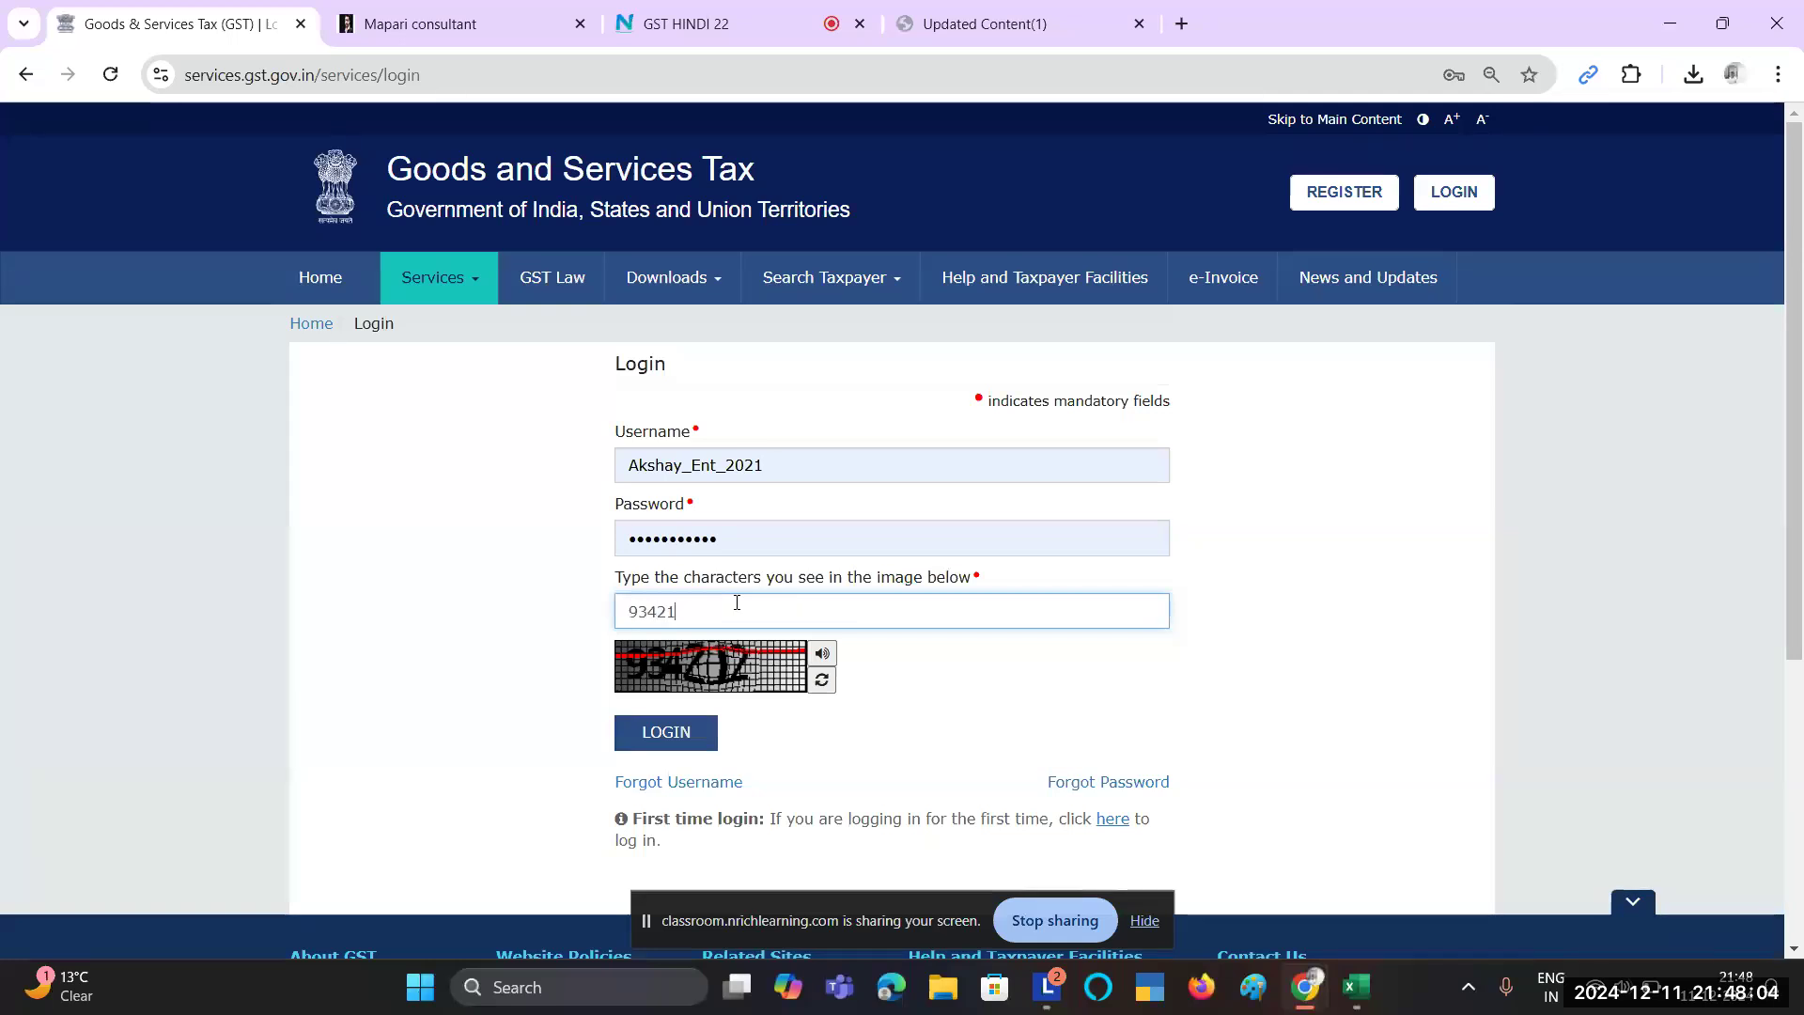
{"action": "left_click", "coordinate": [658, 735]}
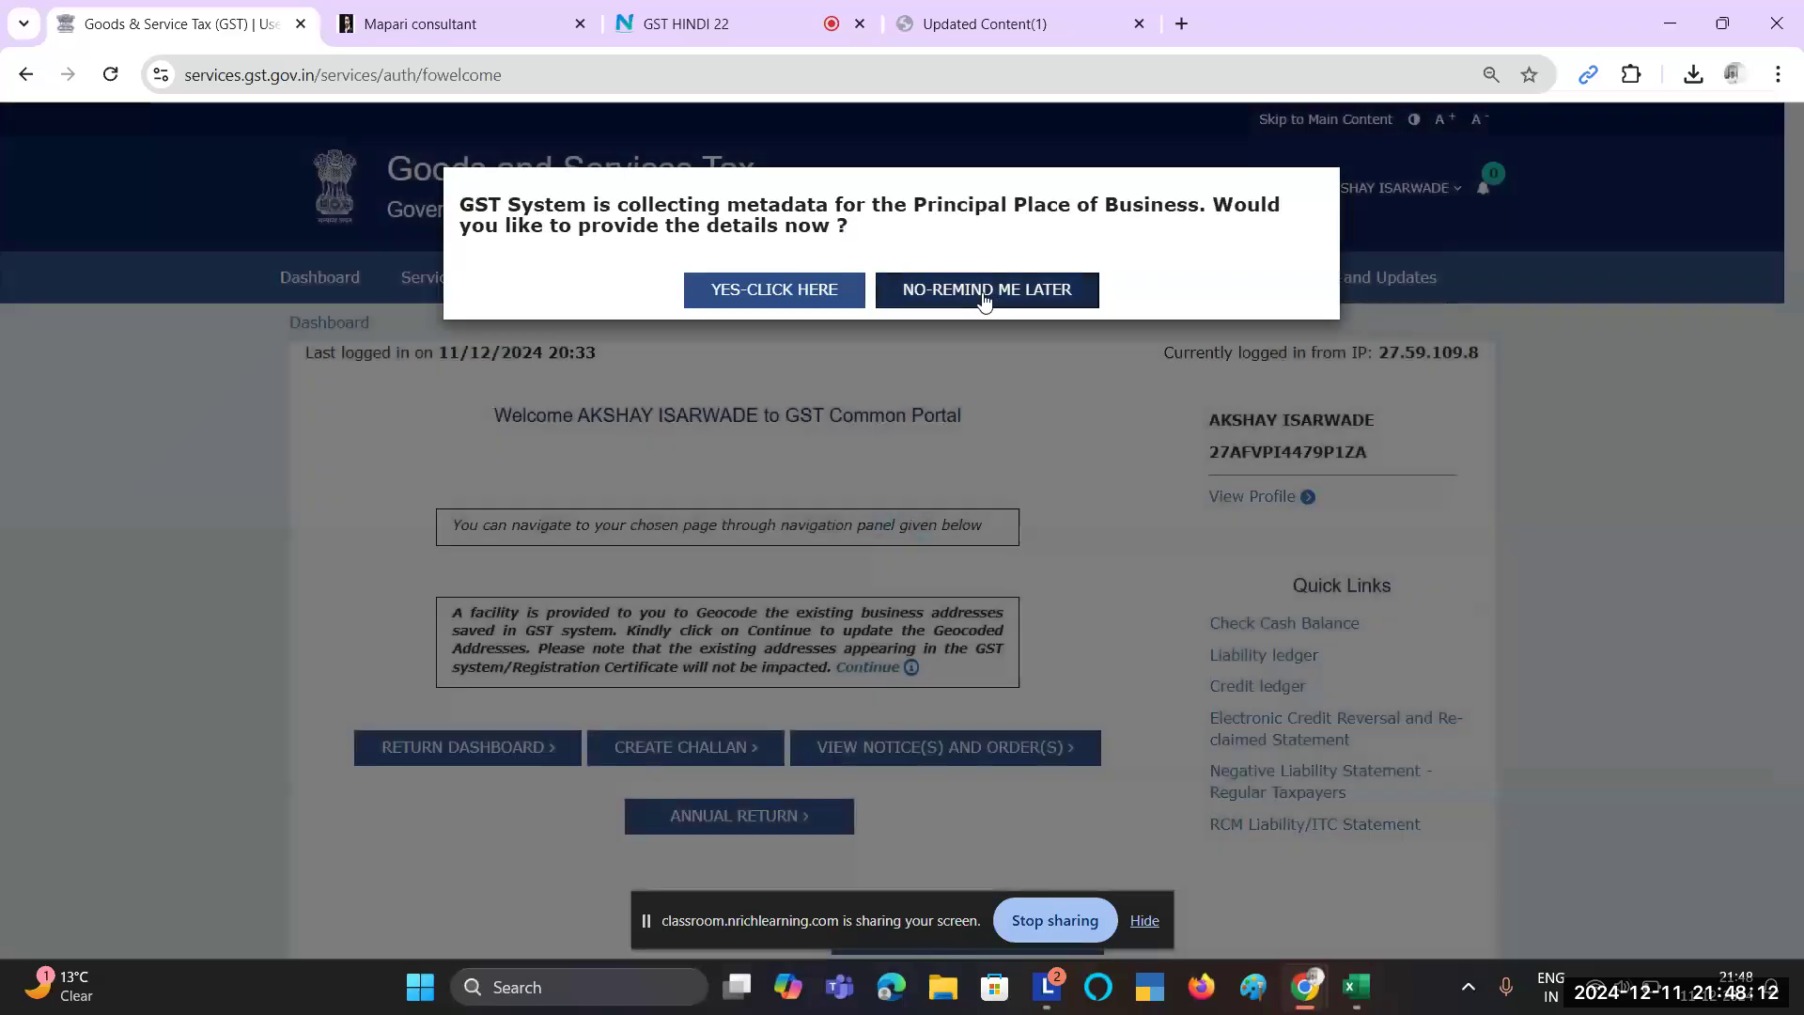
{"action": "left_click", "coordinate": [983, 291]}
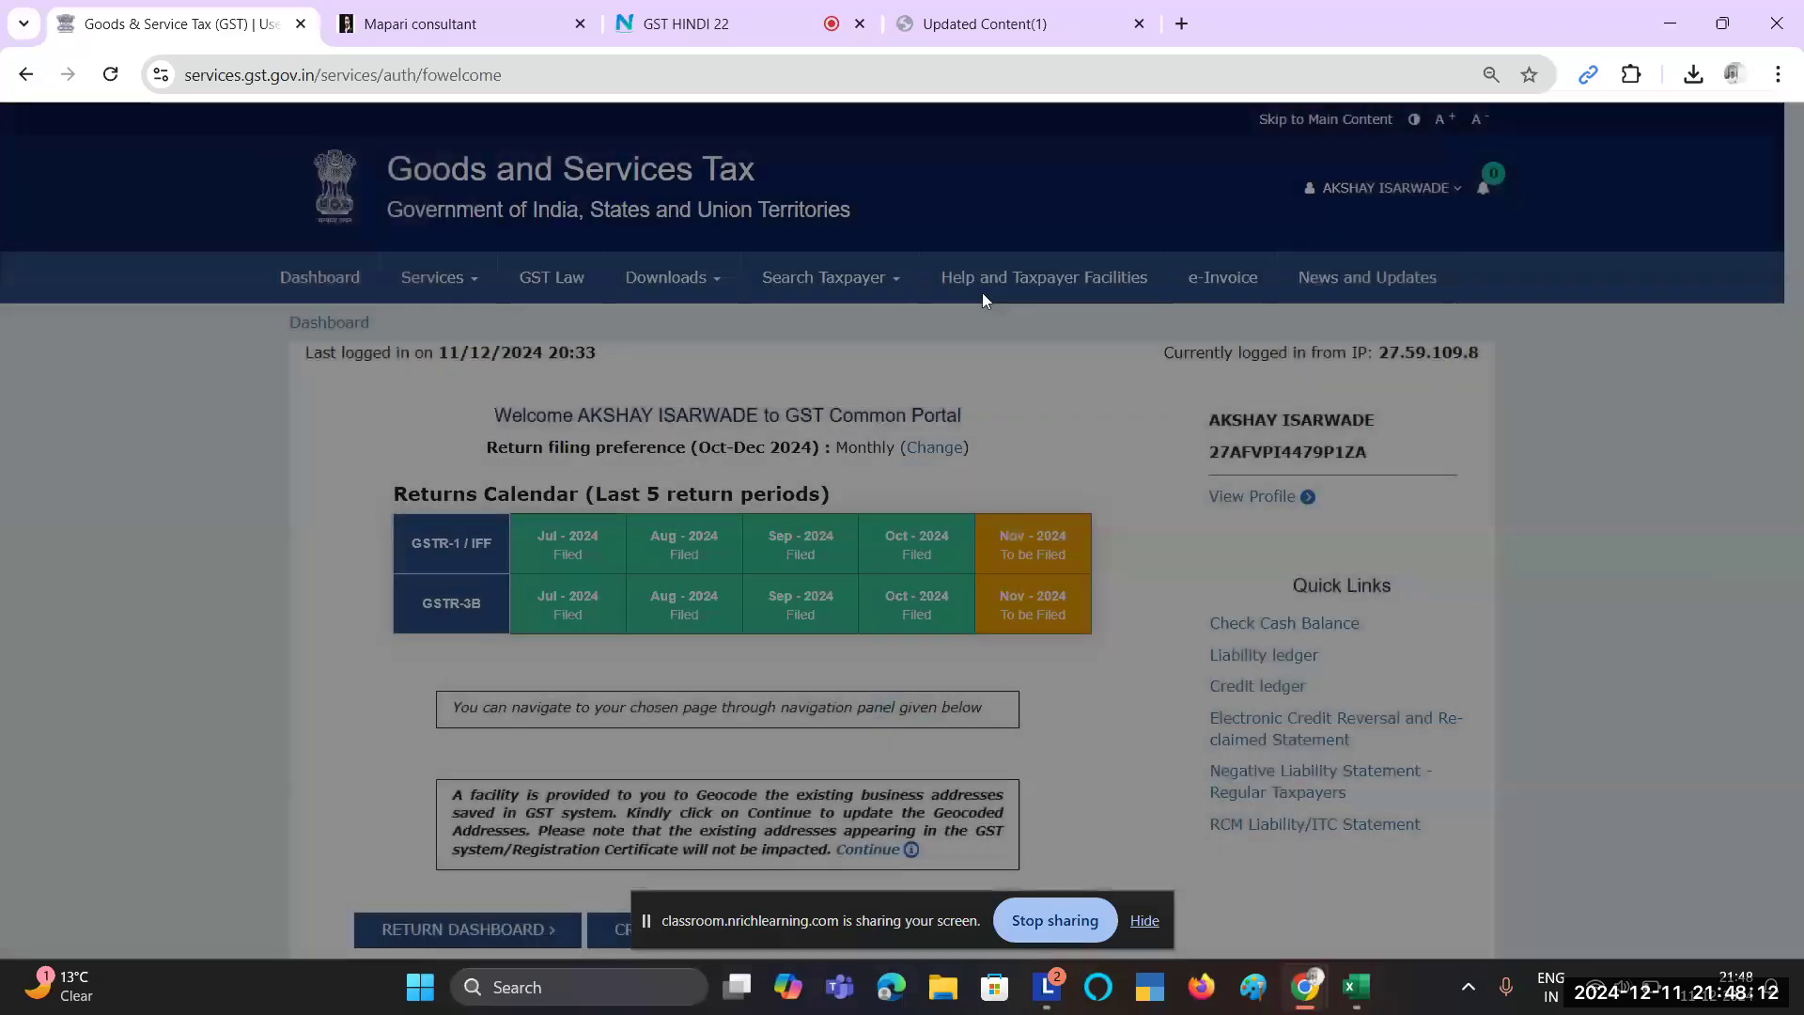
{"action": "scroll", "coordinate": [939, 564], "scroll_direction": "down", "scroll_amount": 2}
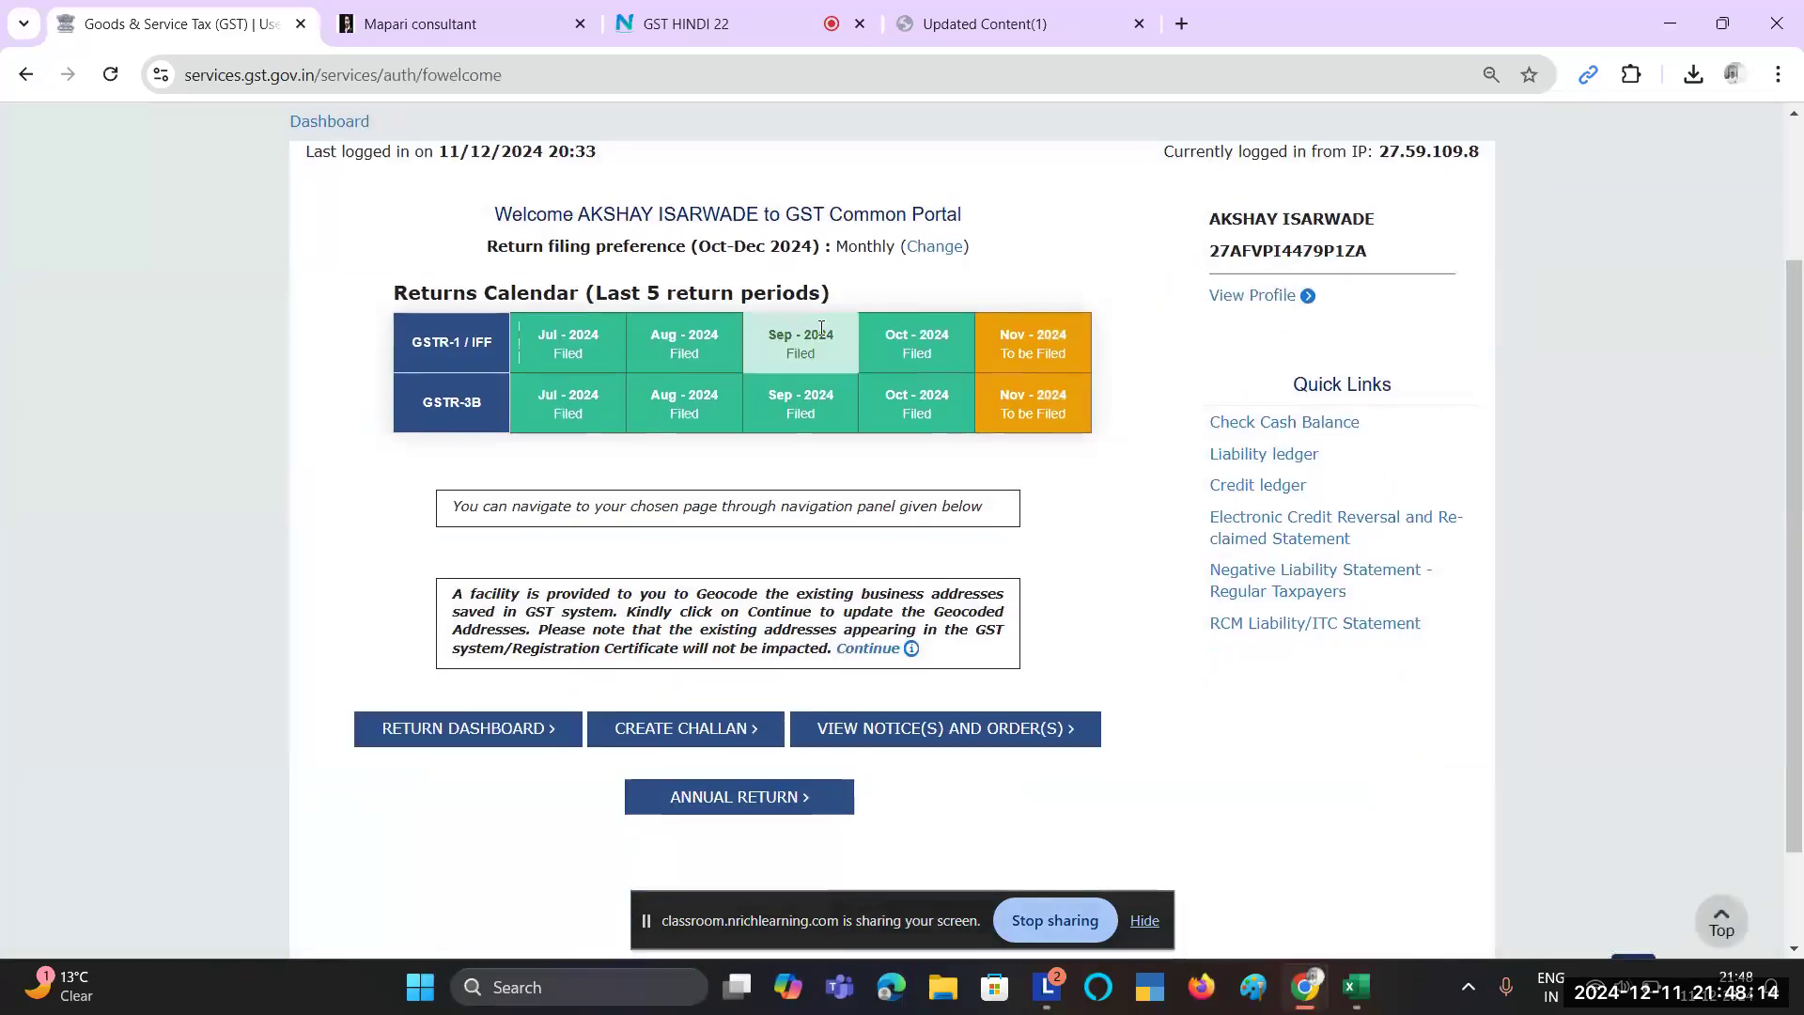
{"action": "scroll", "coordinate": [849, 336], "scroll_direction": "down", "scroll_amount": 1}
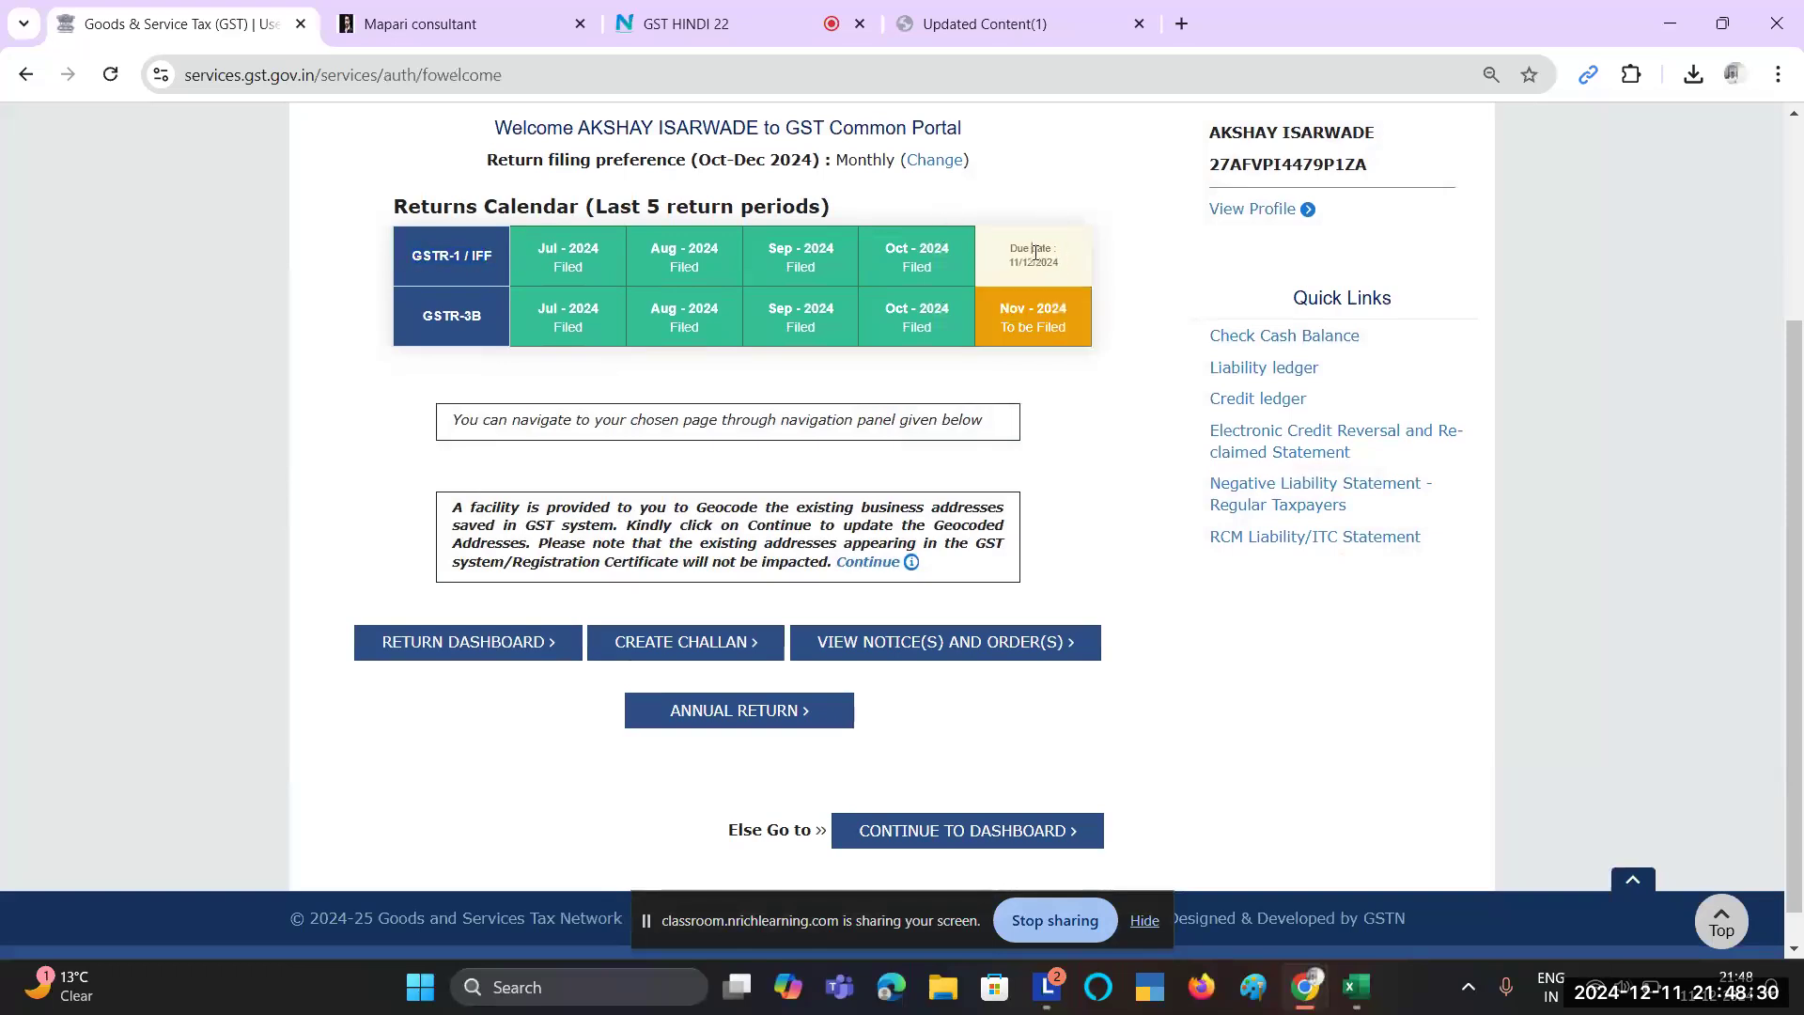
{"action": "left_click_drag", "start_coordinate": [1010, 263], "coordinate": [1056, 261]}
{"action": "left_click", "coordinate": [1057, 259]}
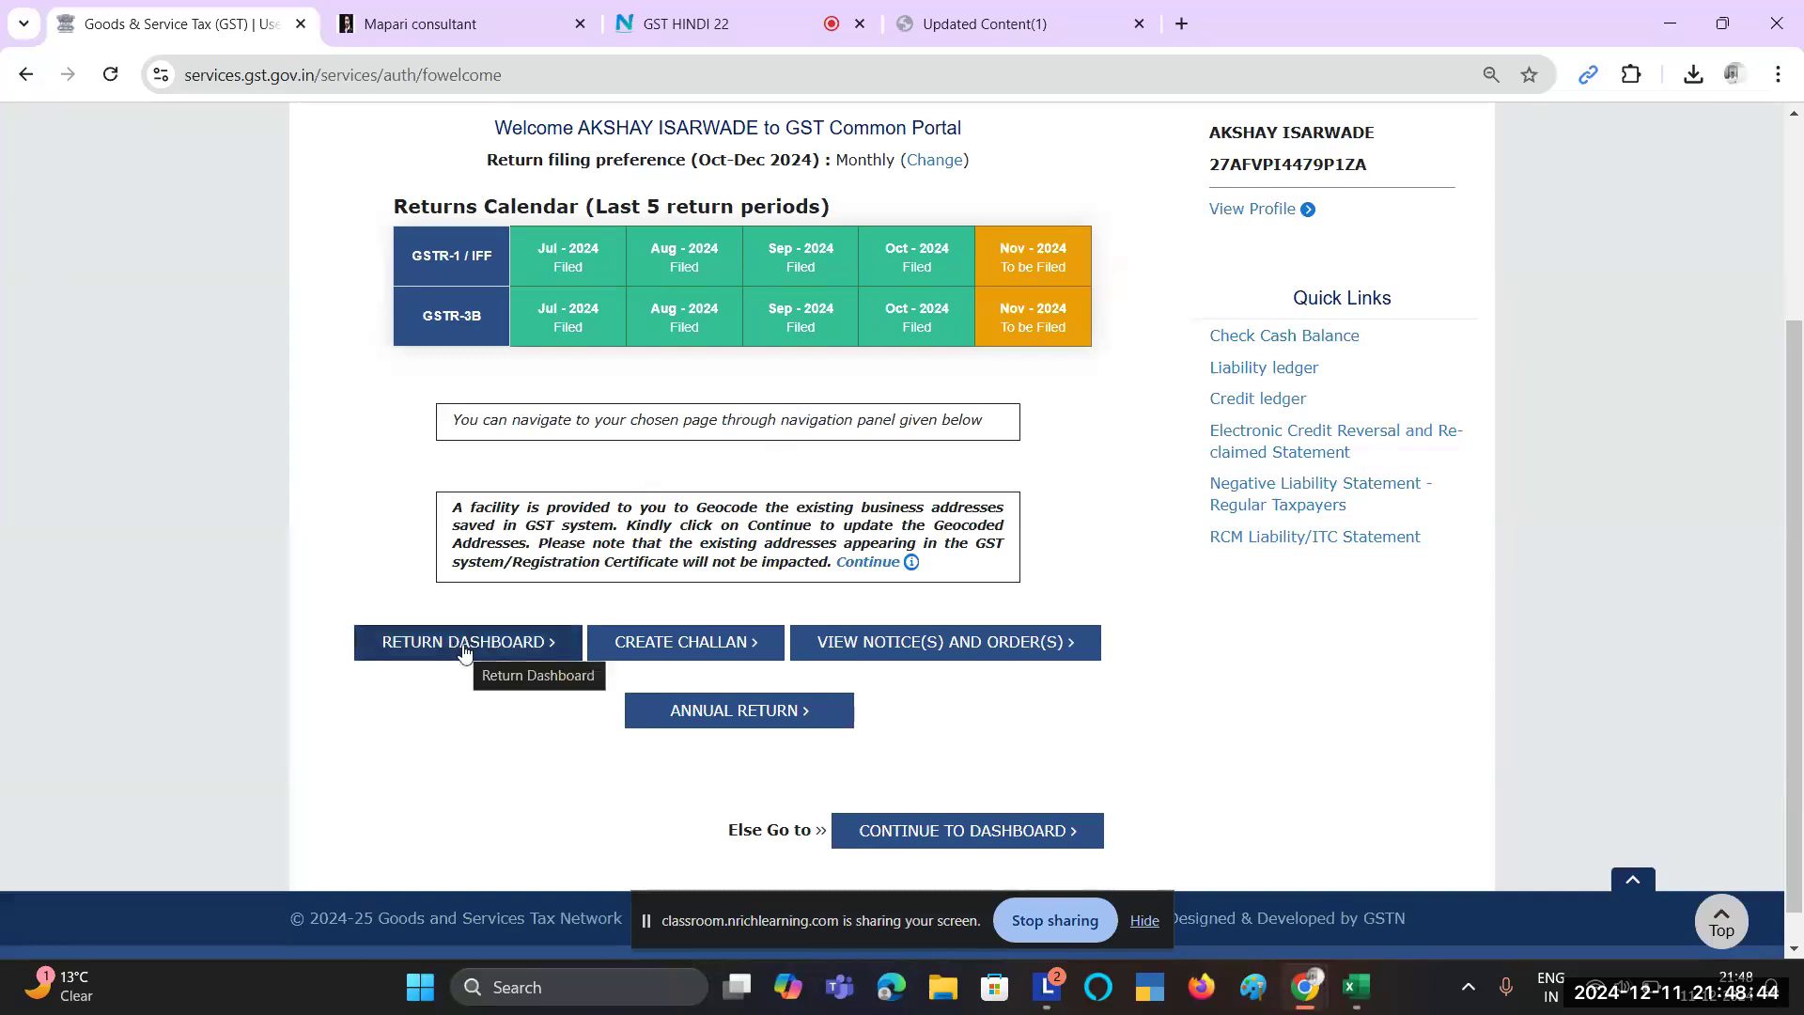
{"action": "scroll", "coordinate": [569, 547], "scroll_direction": "up", "scroll_amount": 1}
{"action": "scroll", "coordinate": [568, 547], "scroll_direction": "up", "scroll_amount": 2}
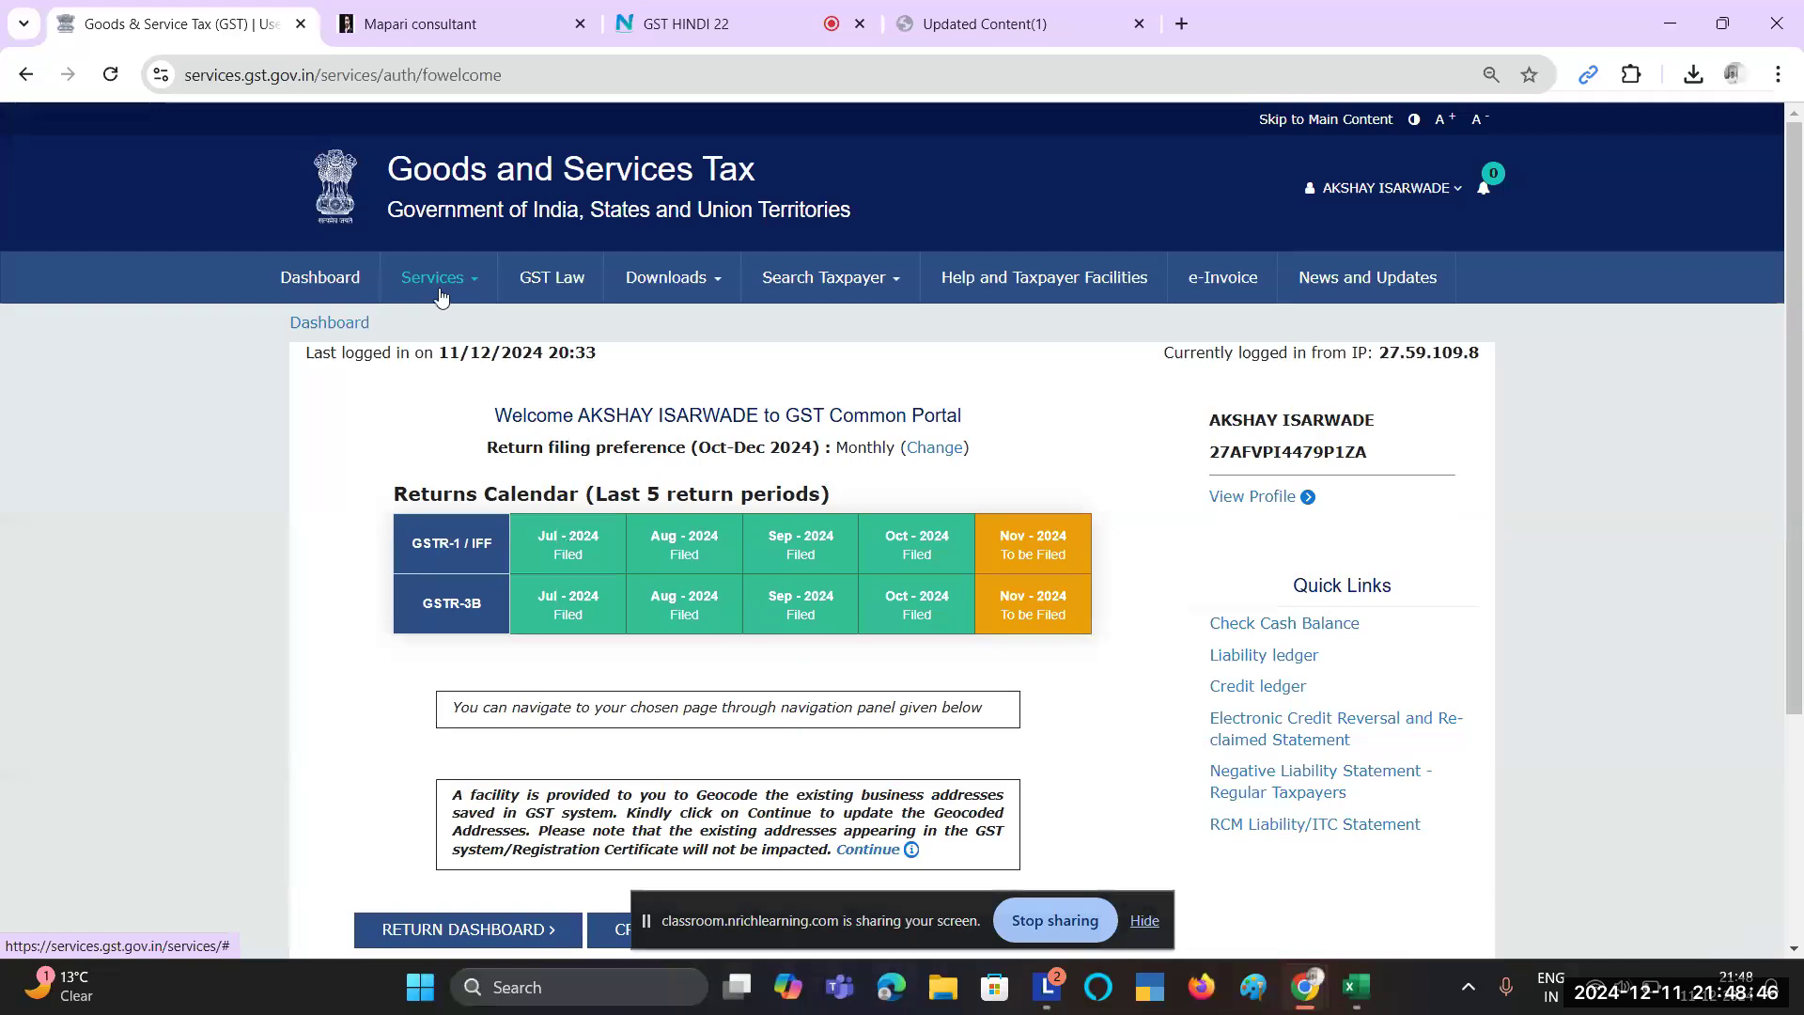
Step: Open the Returns Dashboard and search returns for 2024-25, Quarter 3 (Oct - Dec), November
{"action": "left_click", "coordinate": [439, 282]}
{"action": "mouse_move", "coordinate": [529, 329]}
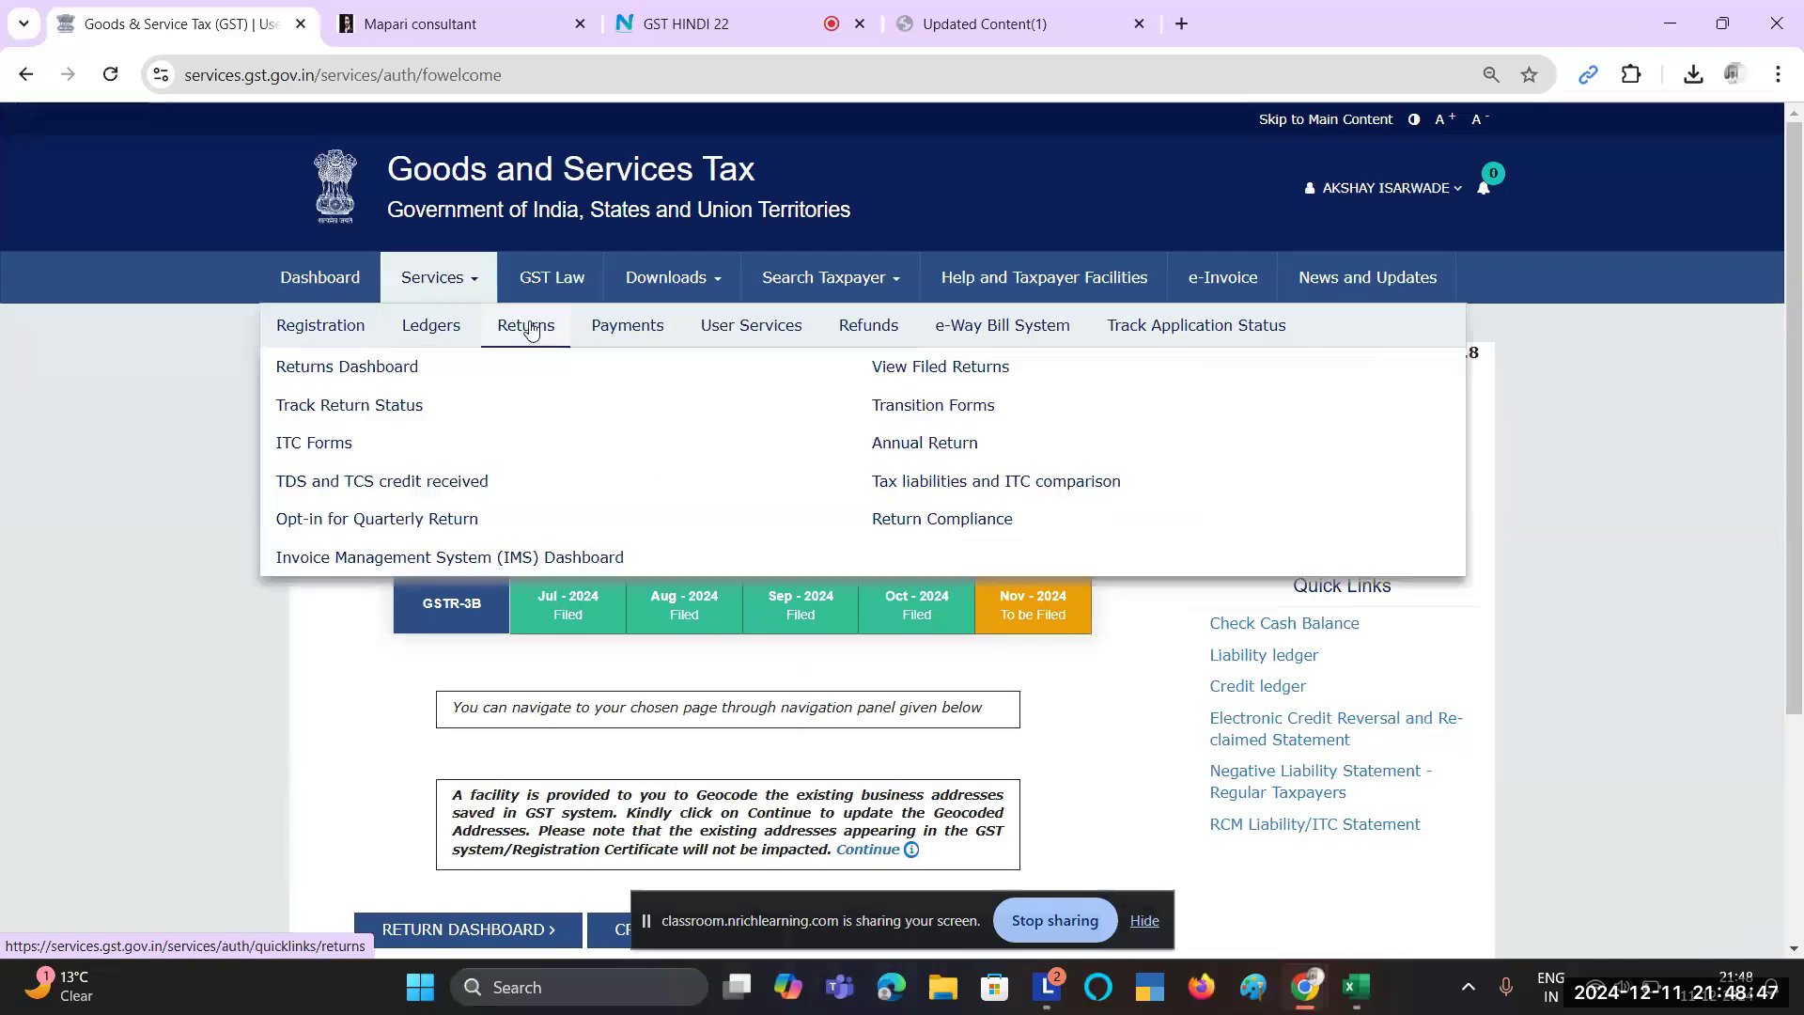
{"action": "left_click", "coordinate": [390, 370]}
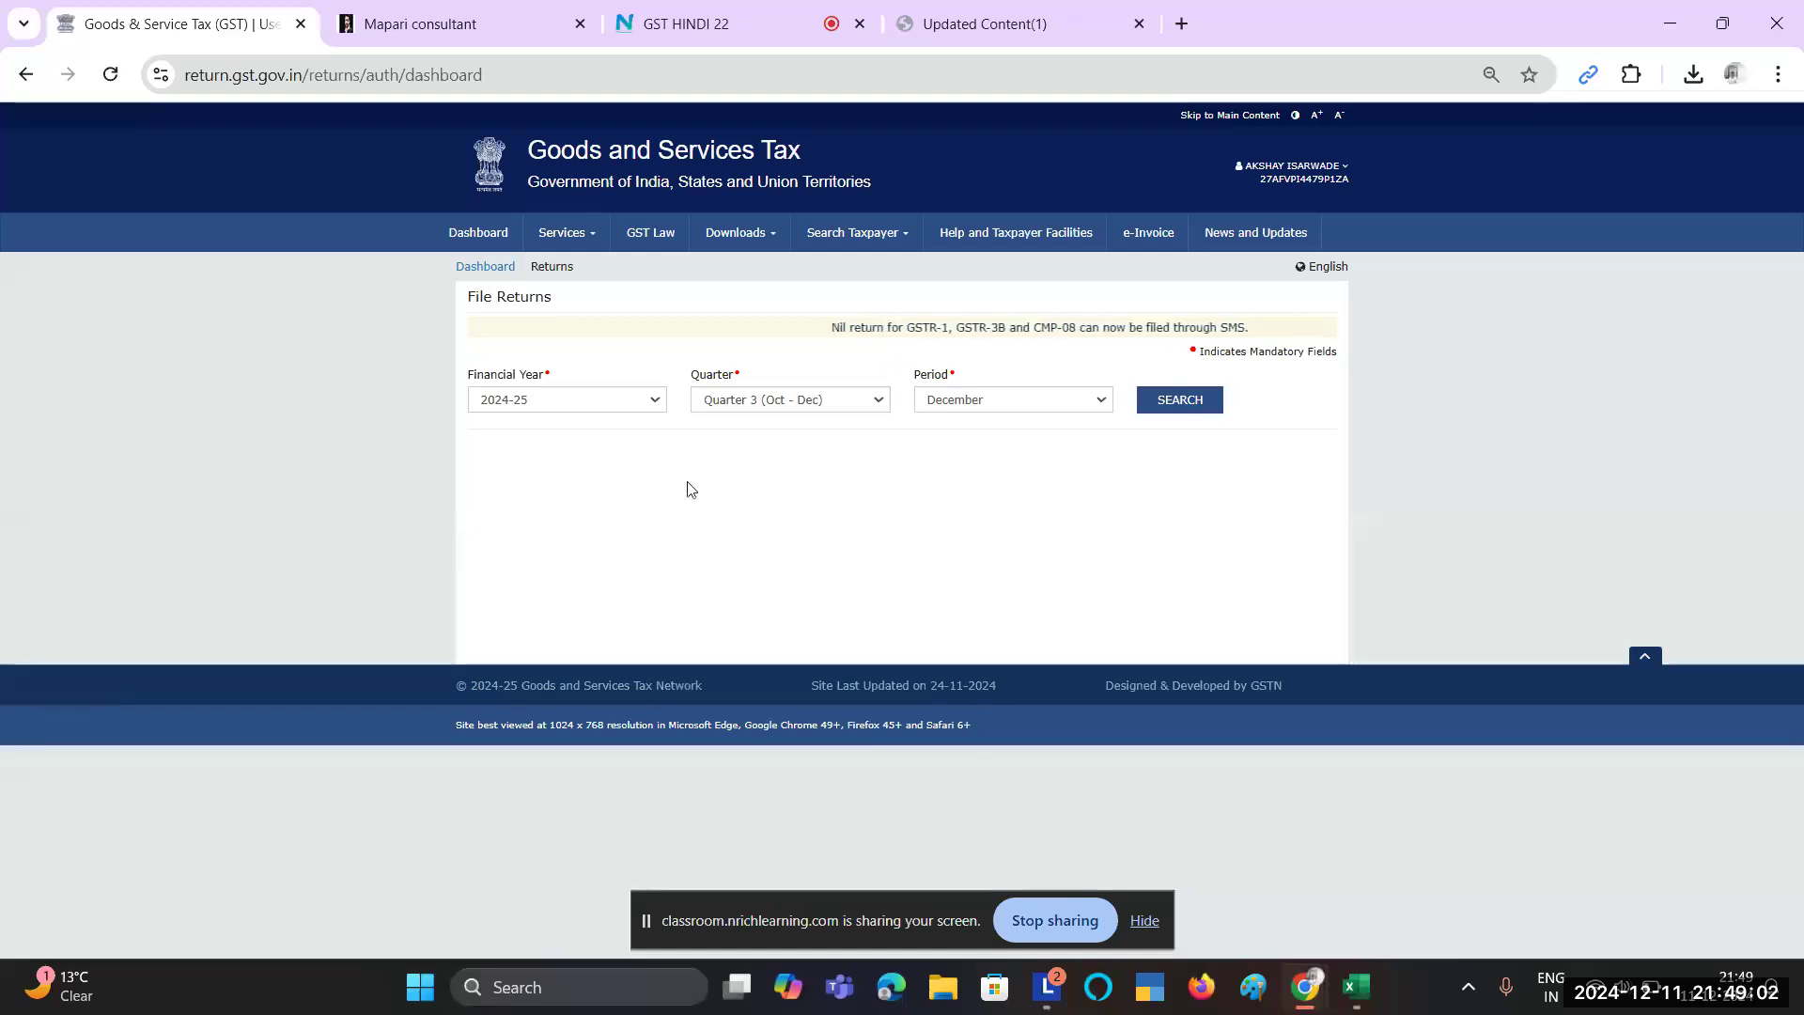
{"action": "left_click", "coordinate": [554, 407]}
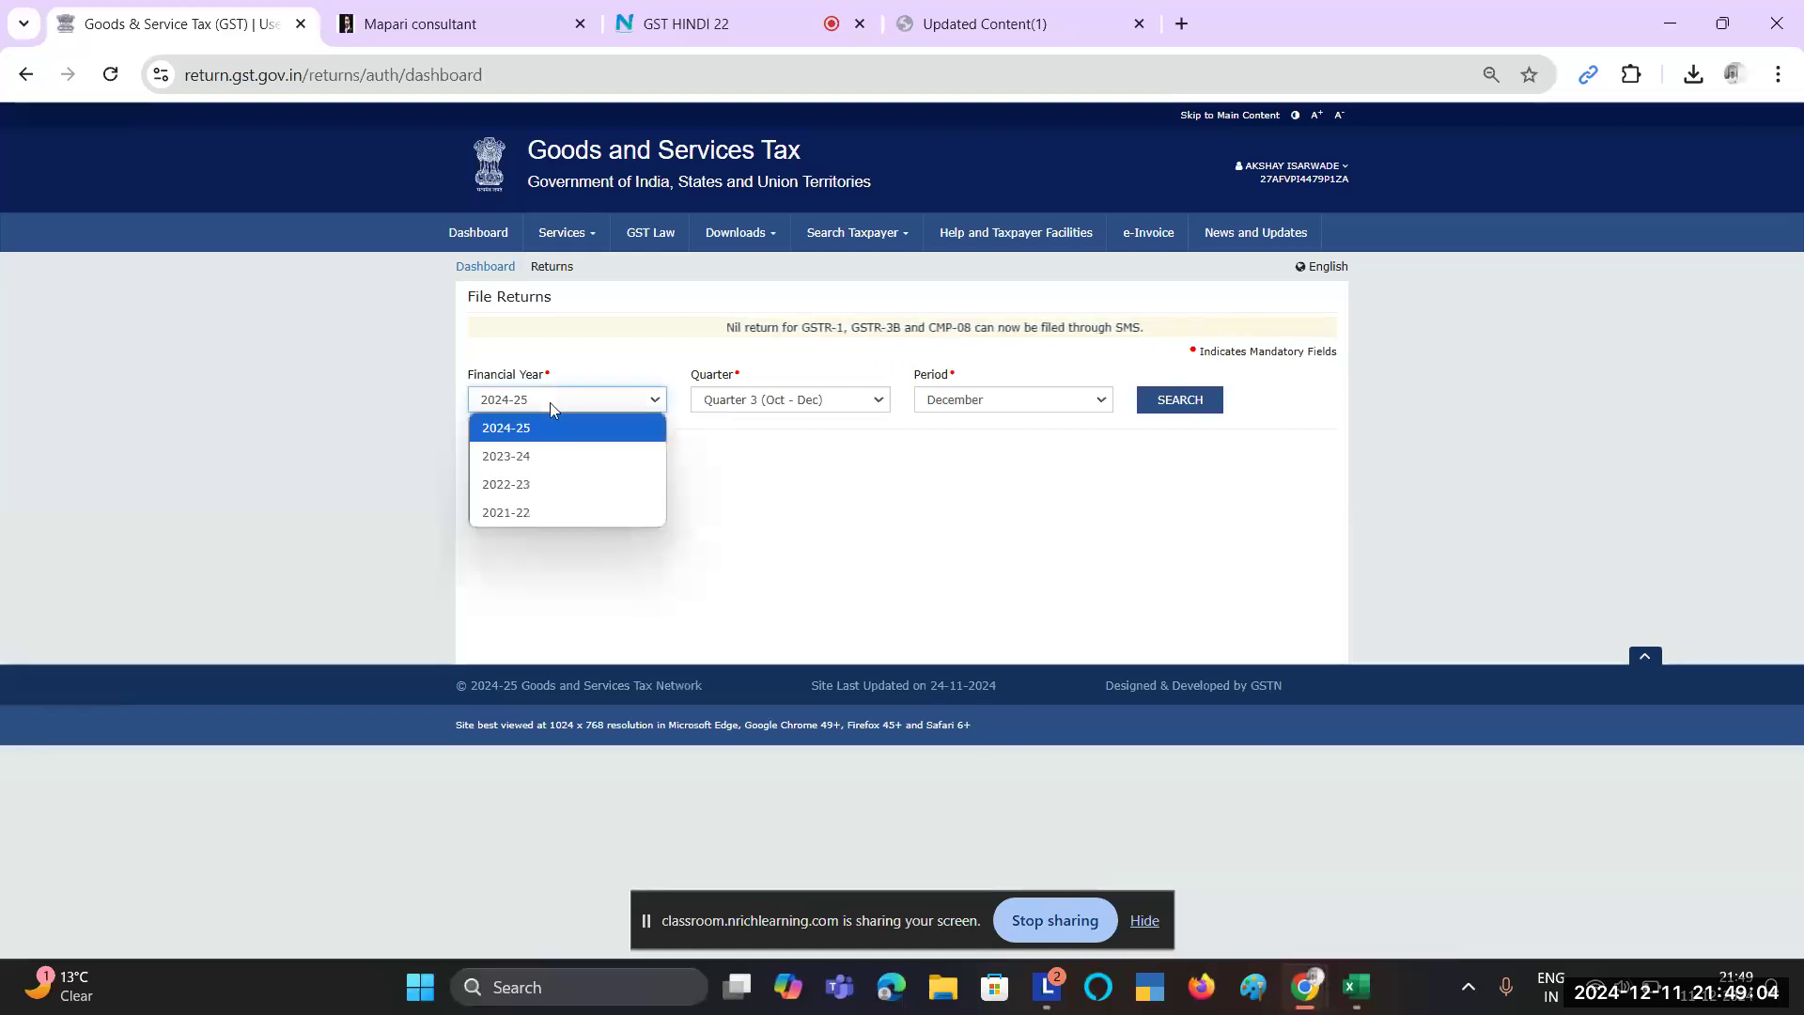
{"action": "left_click", "coordinate": [624, 397]}
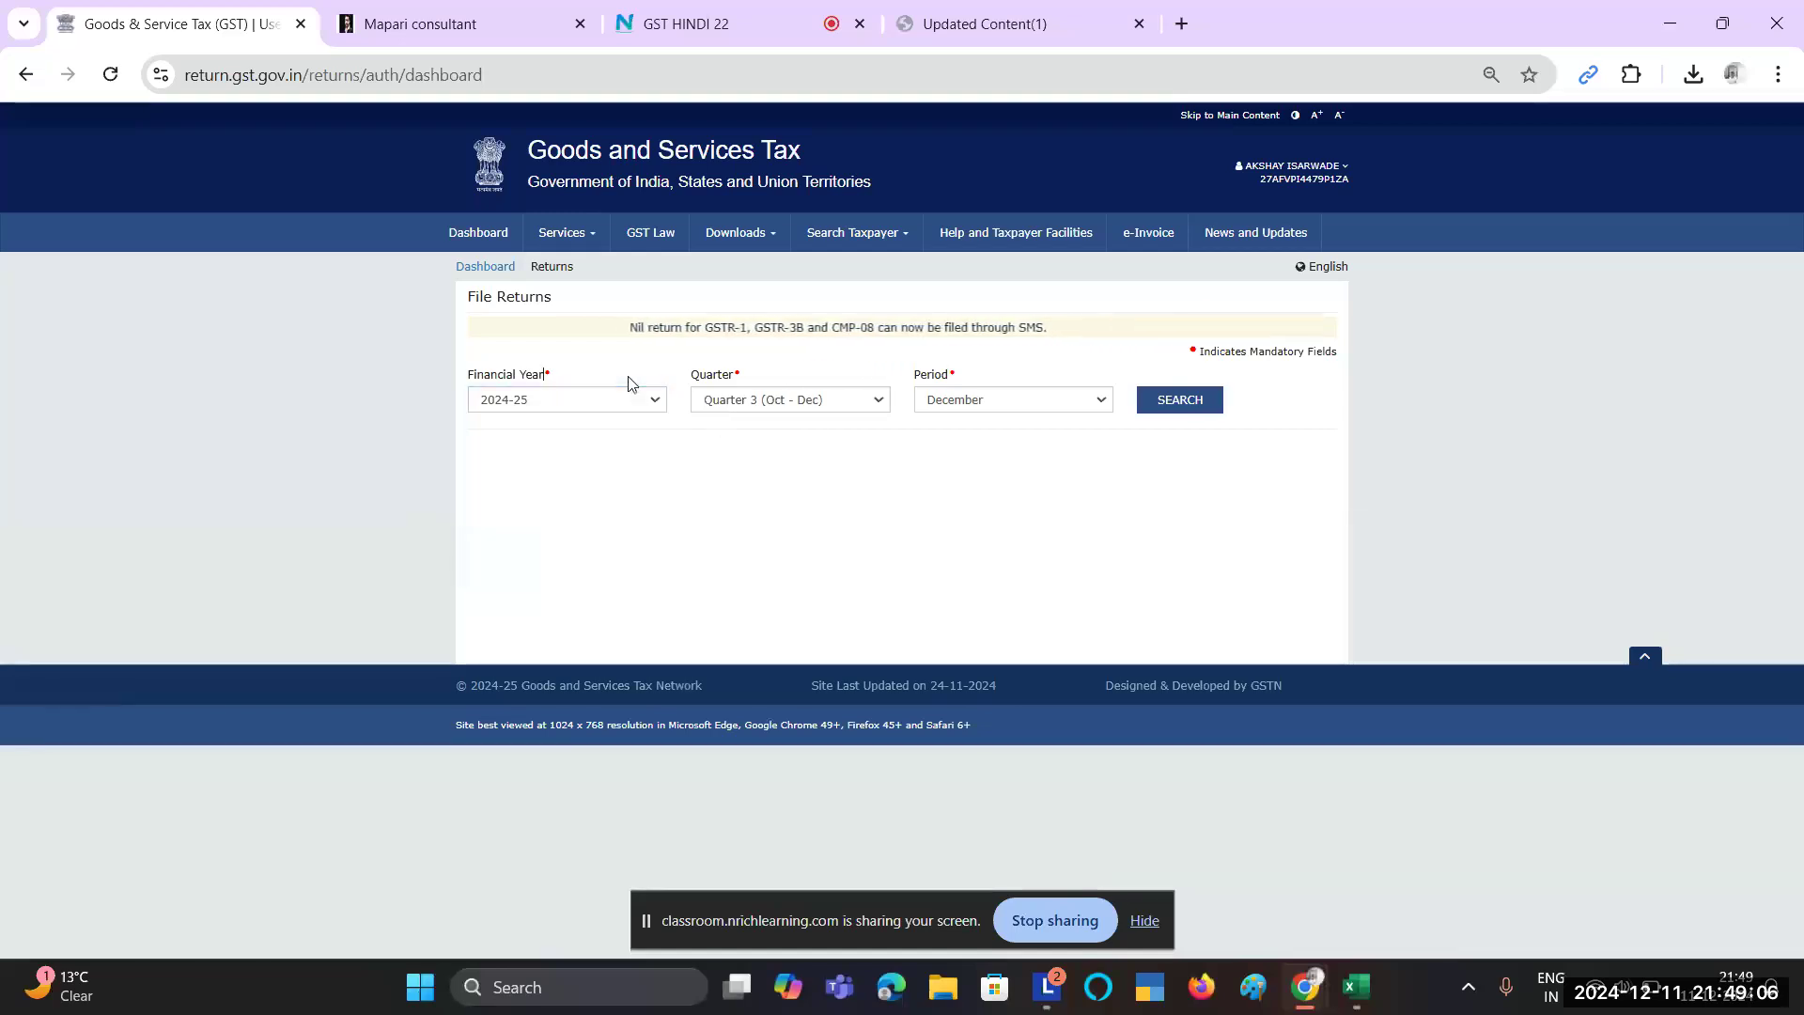
{"action": "left_click", "coordinate": [789, 407]}
{"action": "left_click", "coordinate": [828, 487]}
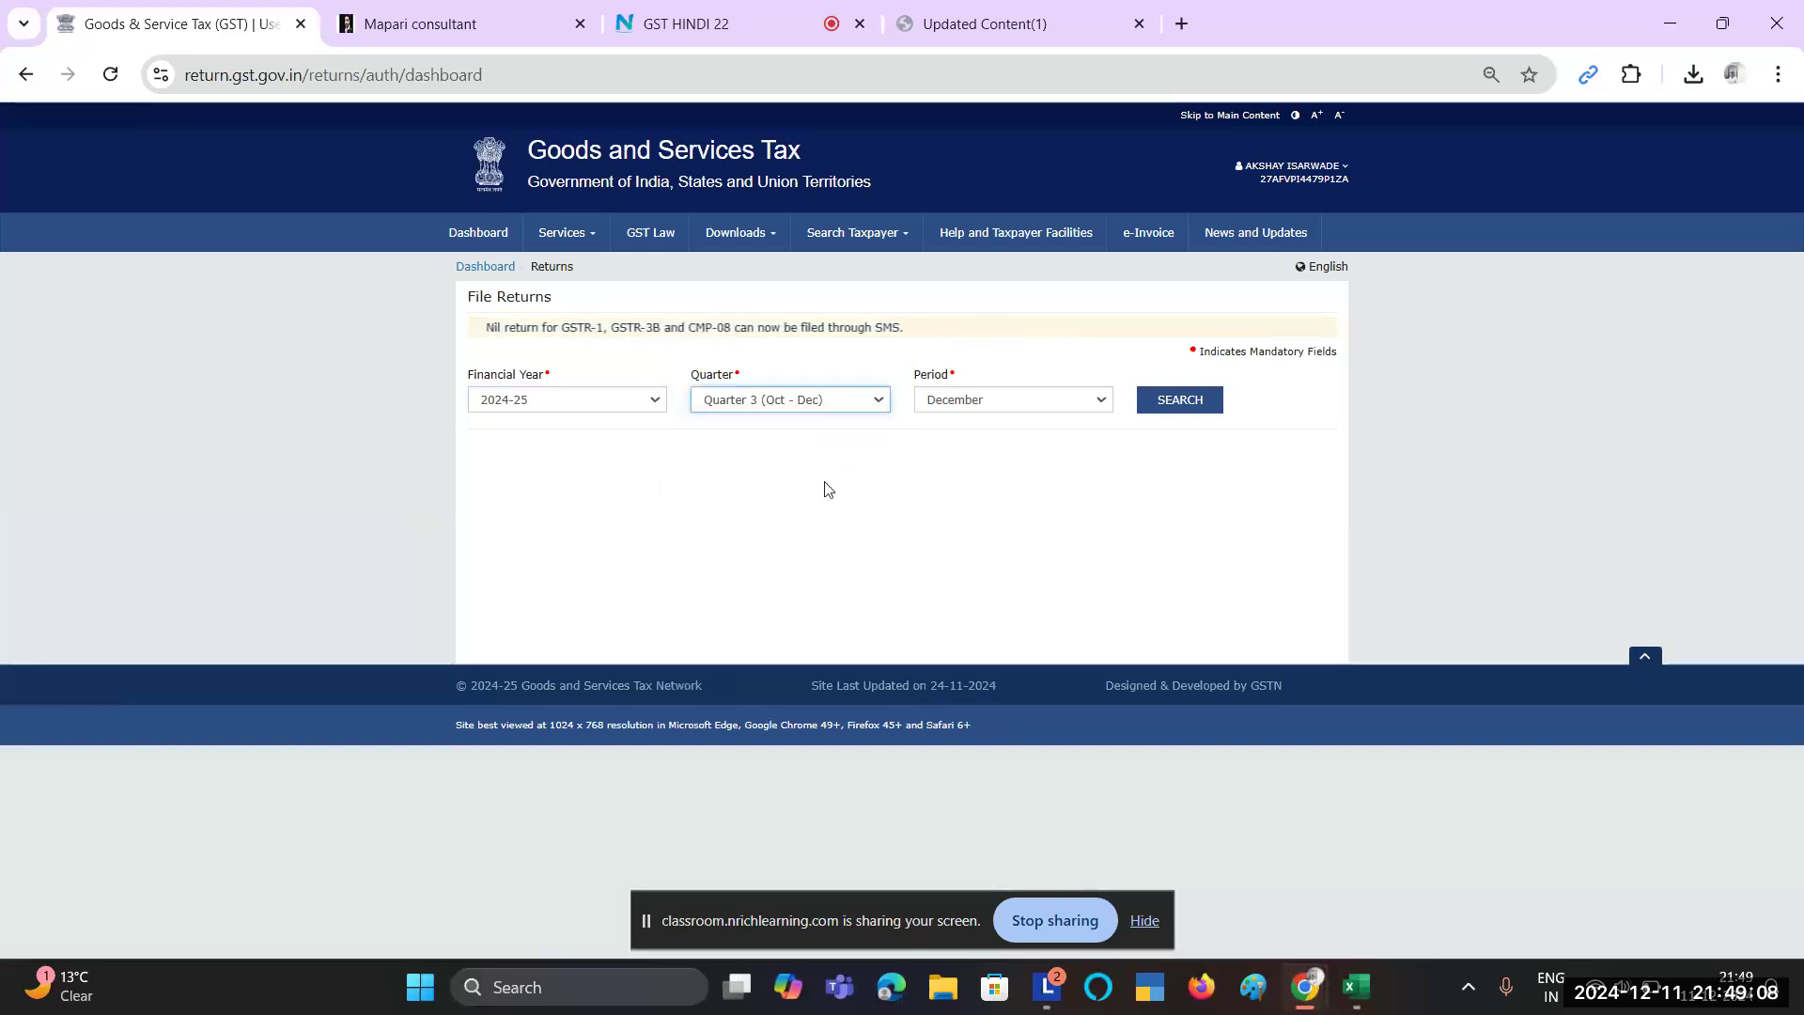
{"action": "left_click", "coordinate": [1027, 407]}
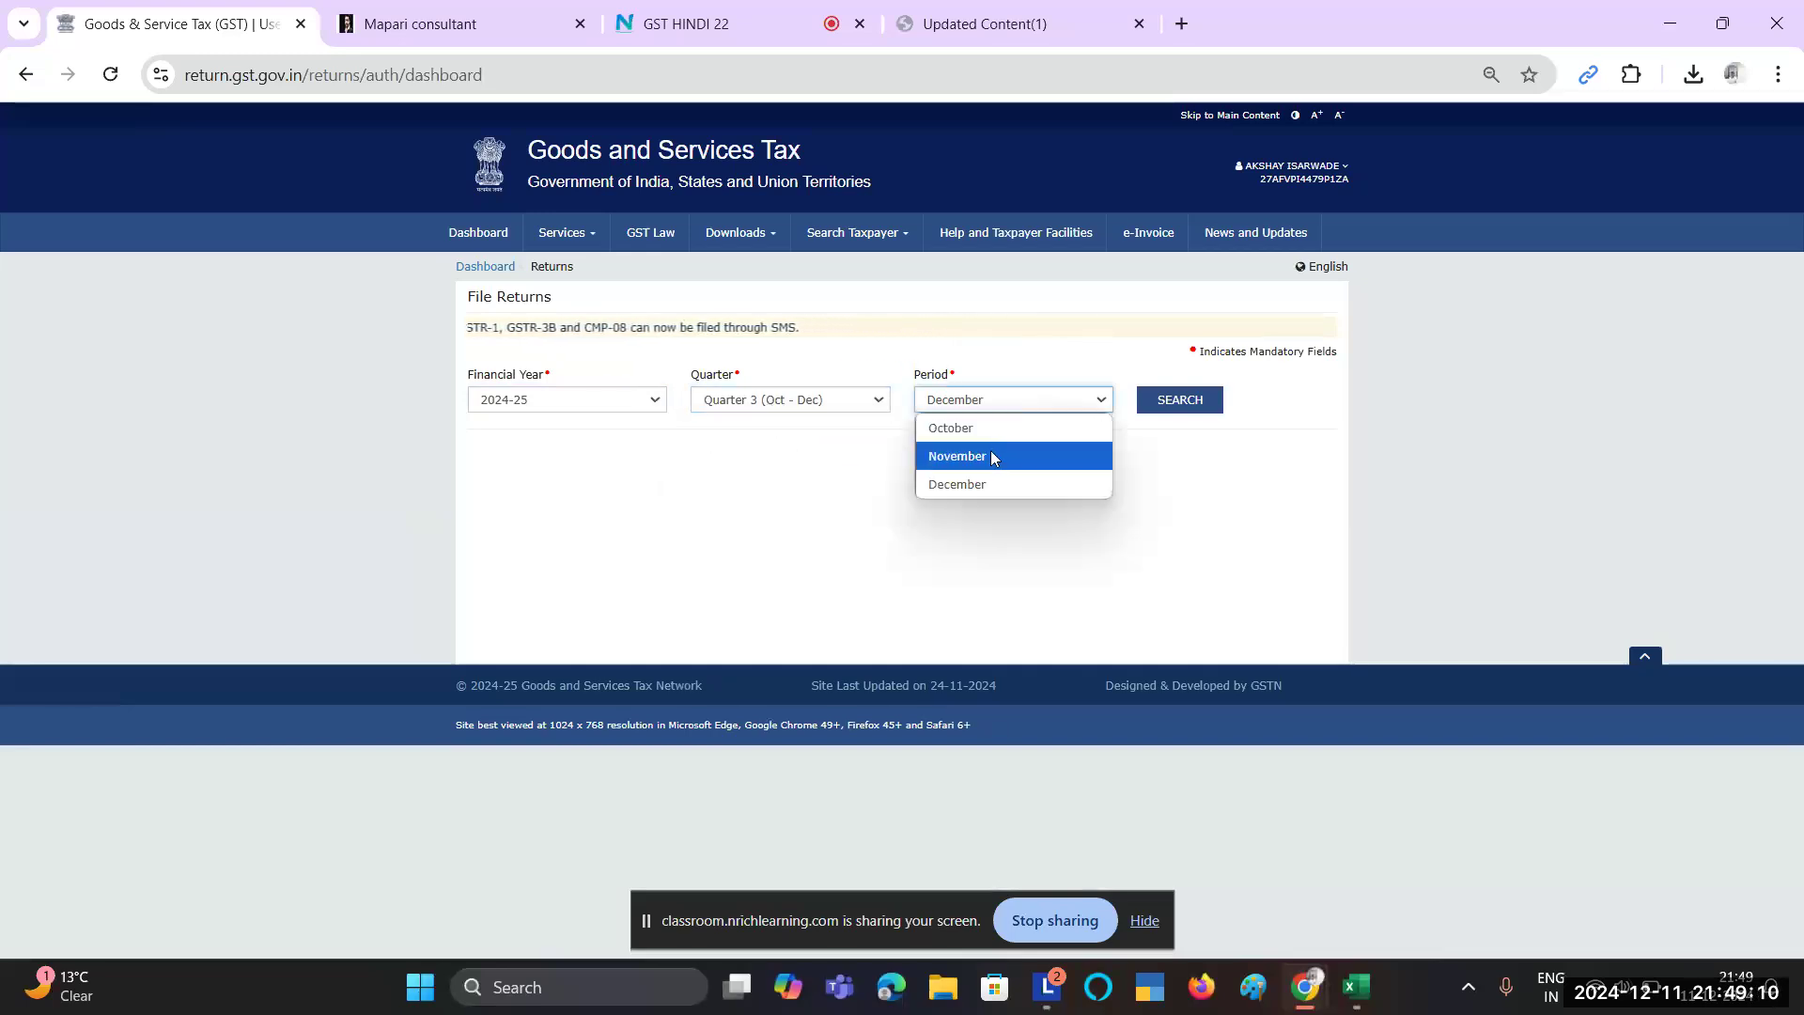
{"action": "left_click", "coordinate": [992, 458]}
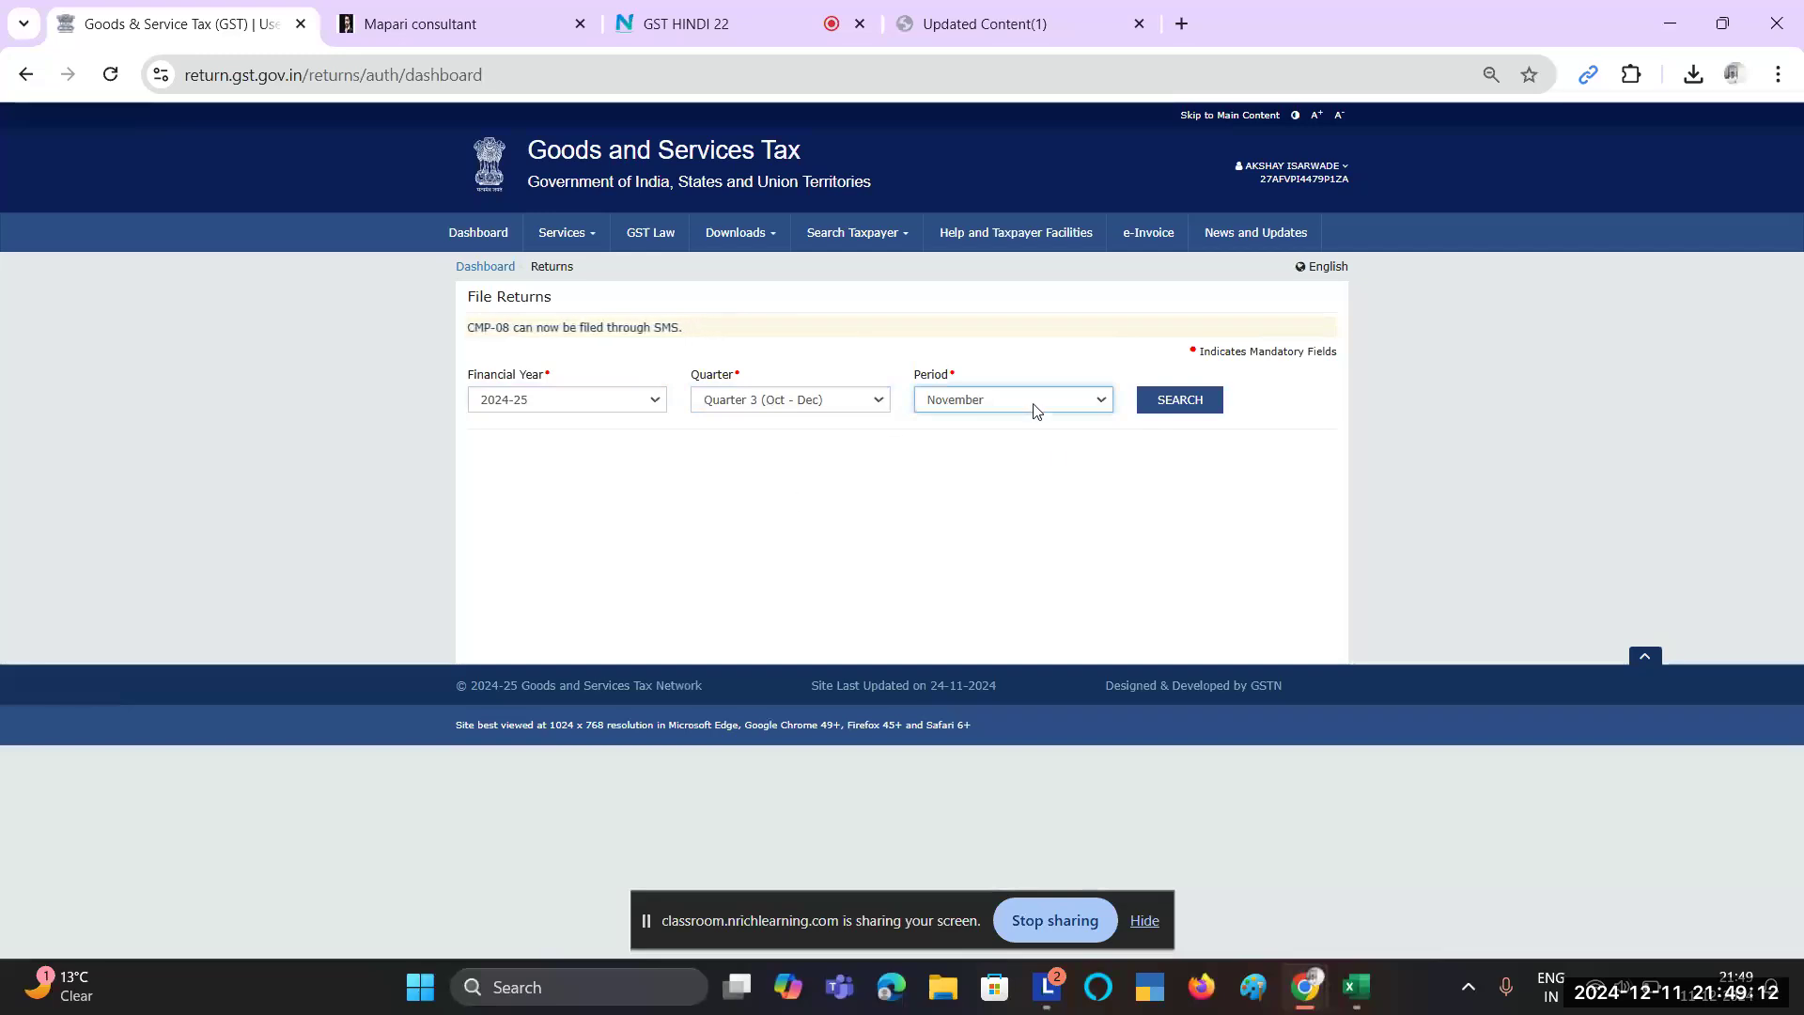
{"action": "left_click", "coordinate": [1181, 392]}
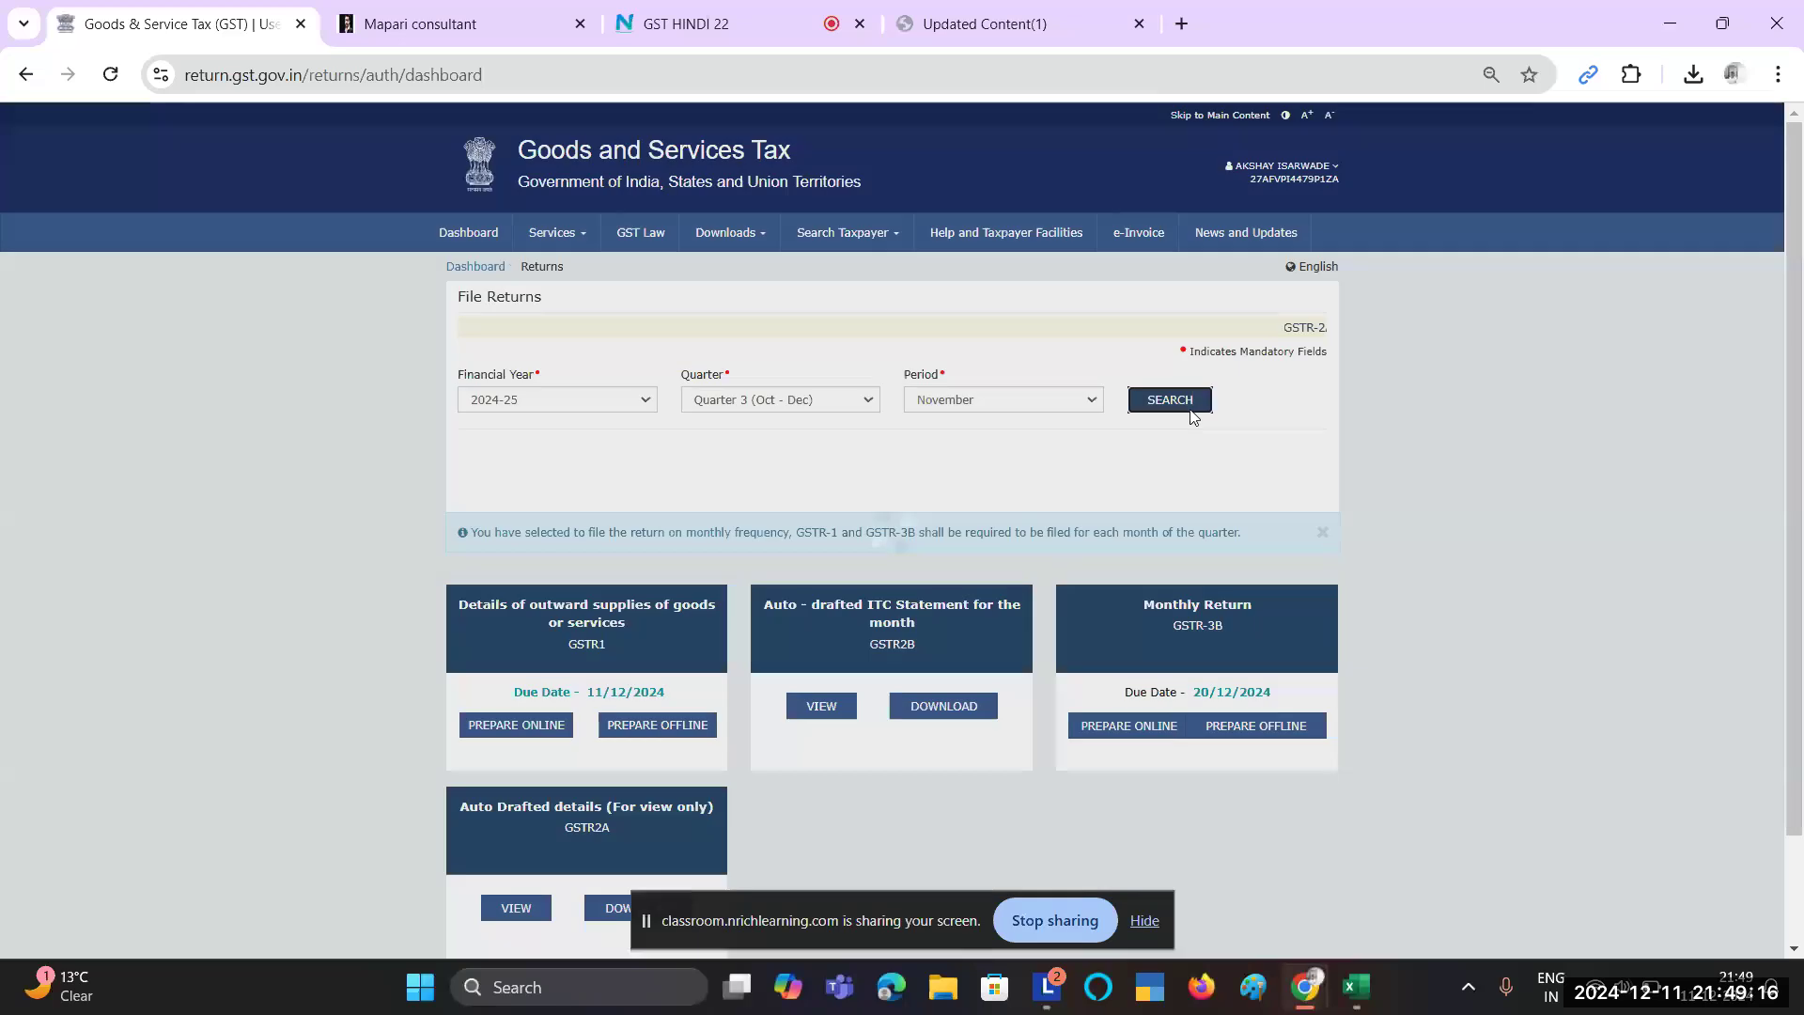
{"action": "scroll", "coordinate": [879, 486], "scroll_direction": "down", "scroll_amount": 2}
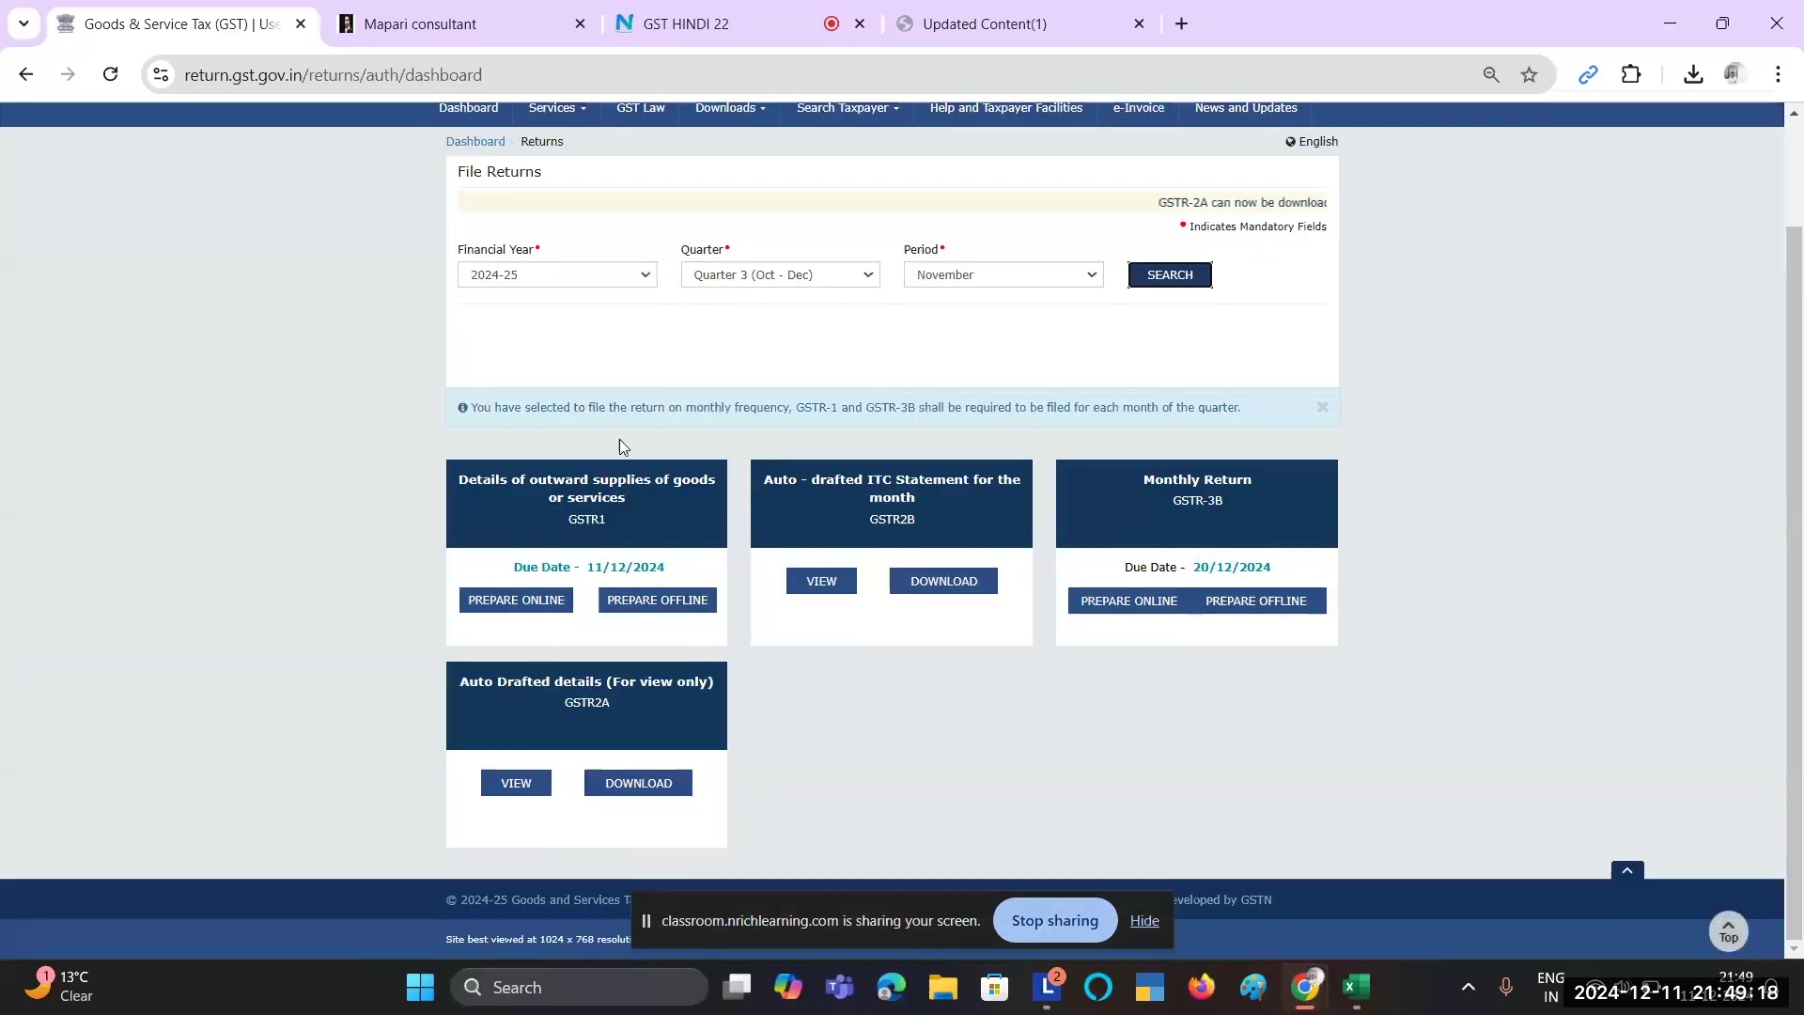
{"action": "scroll", "coordinate": [751, 507], "scroll_direction": "up", "scroll_amount": 1}
{"action": "scroll", "coordinate": [749, 506], "scroll_direction": "down", "scroll_amount": 1}
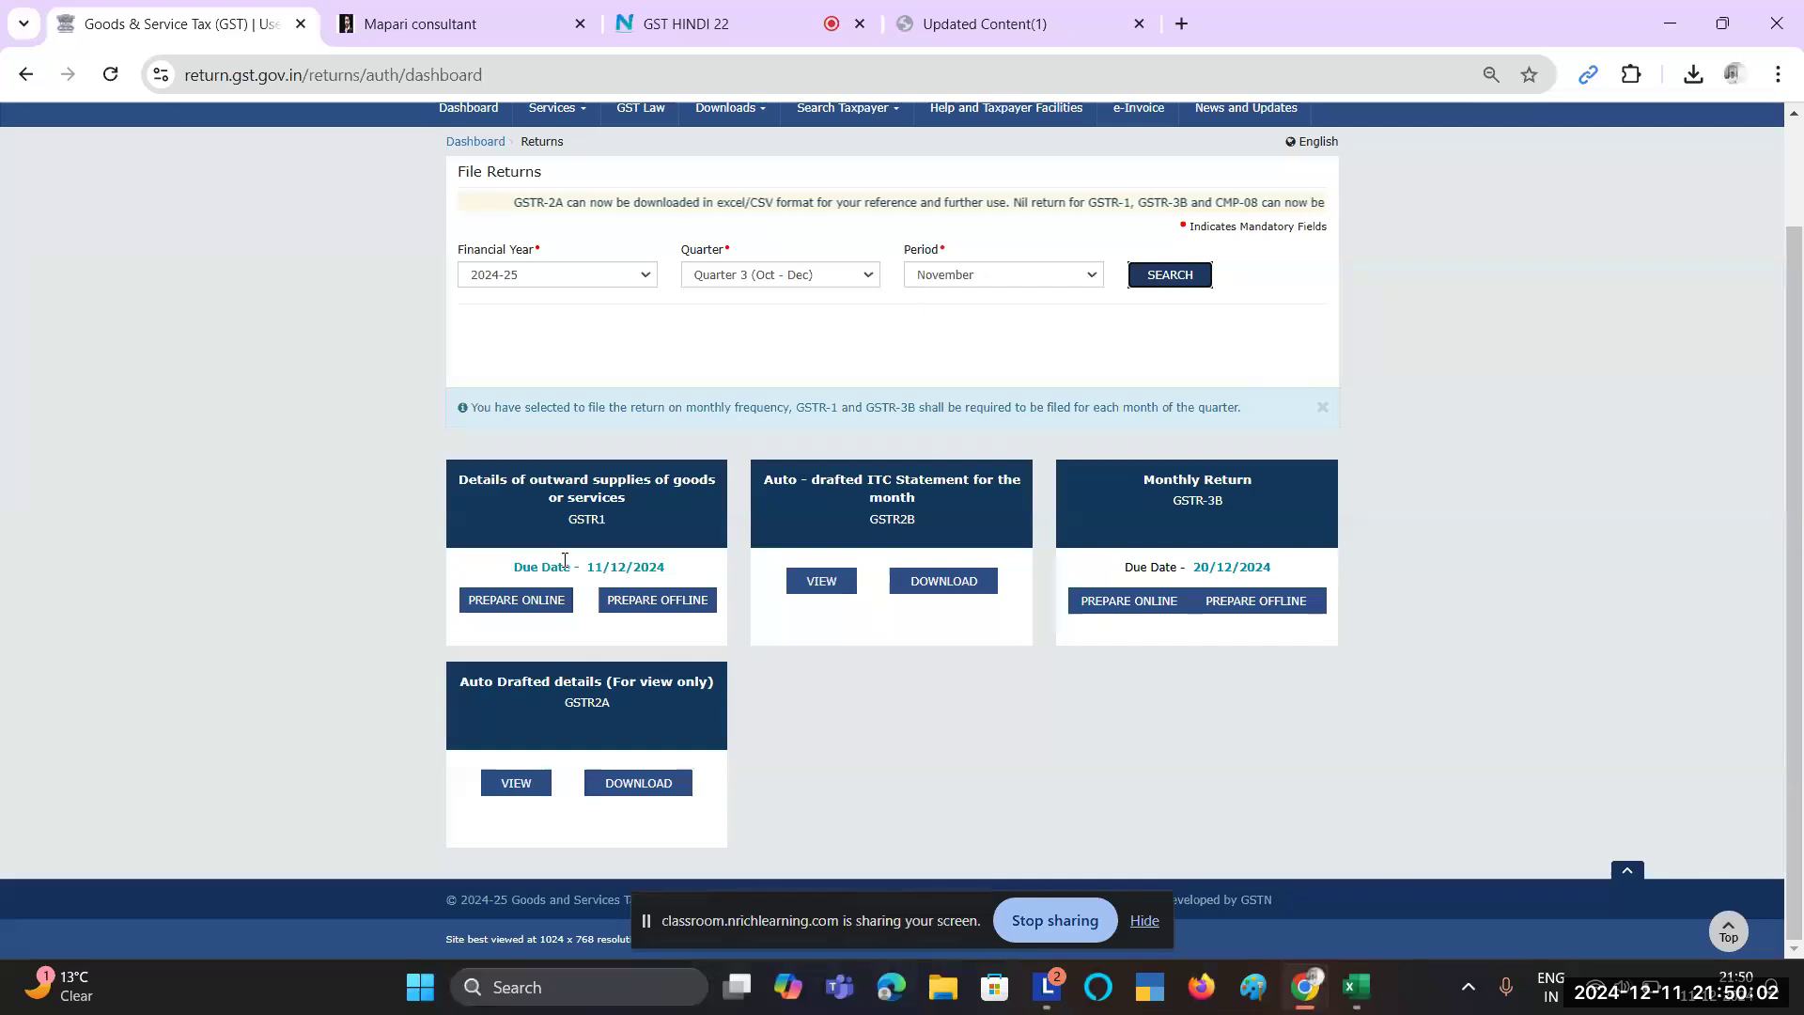
Step: Prepare the November GSTR-1 online and scroll through its record section tiles
{"action": "left_click", "coordinate": [516, 609]}
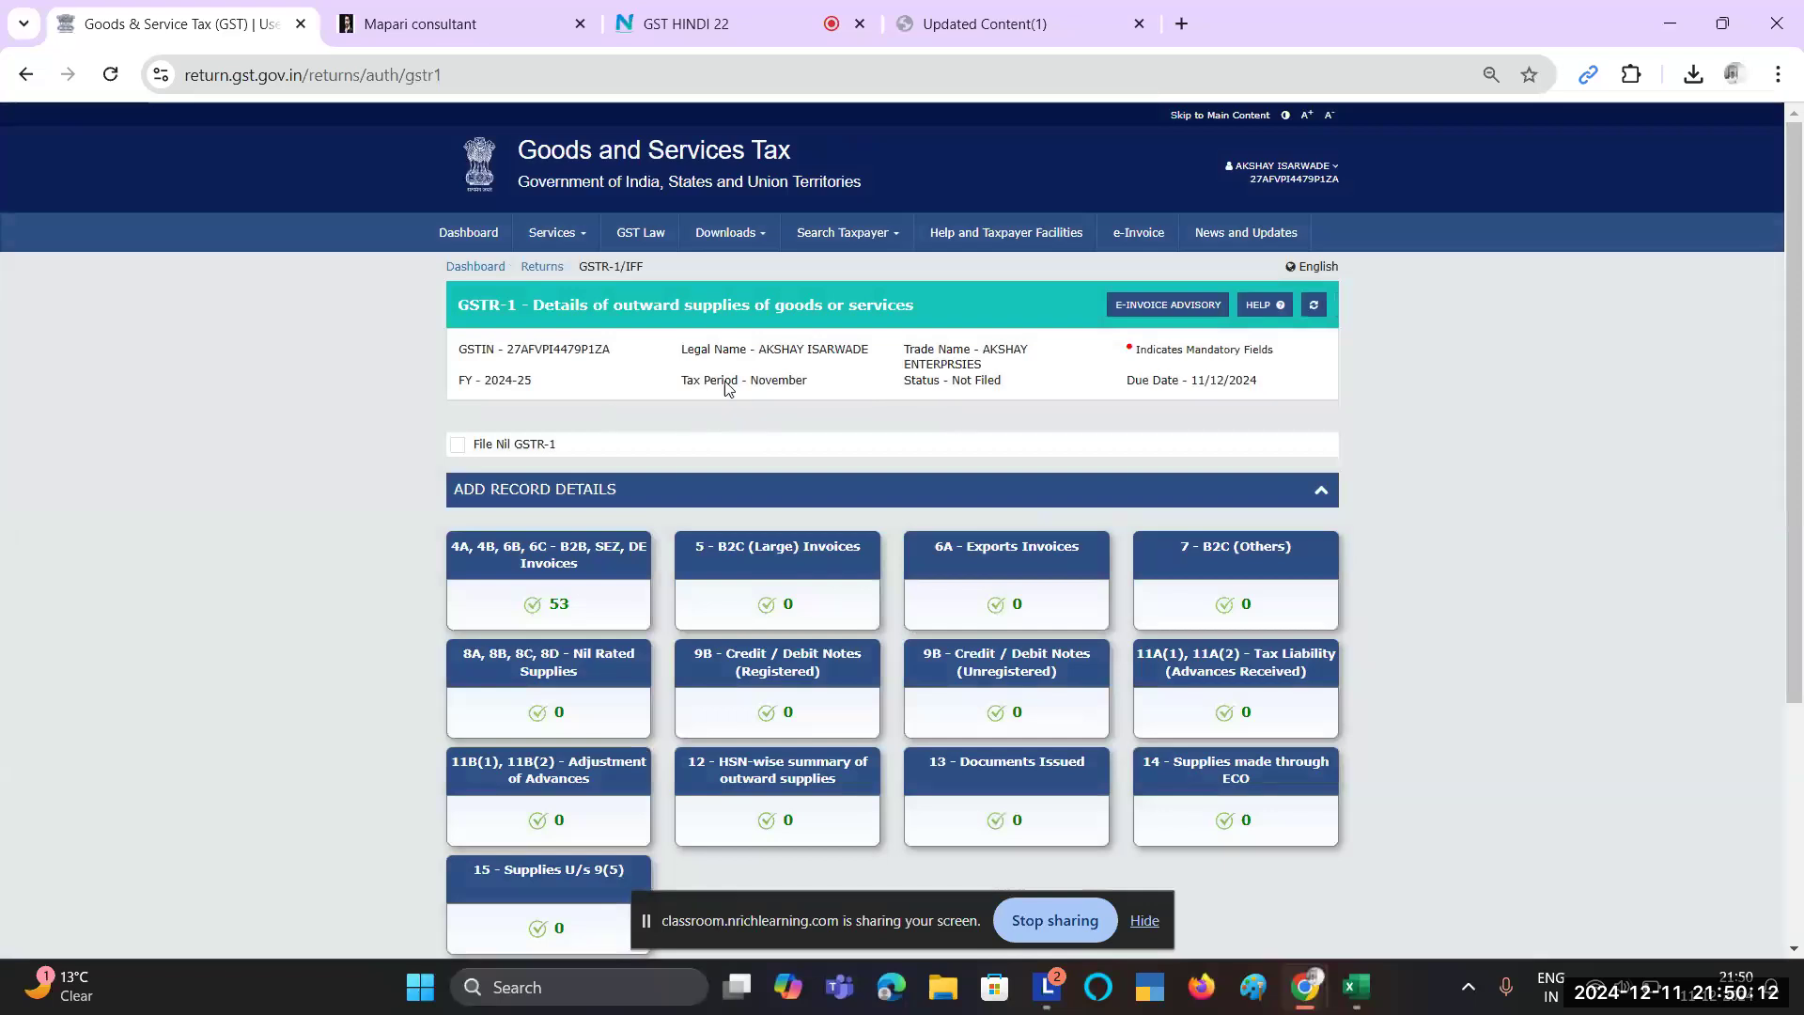
{"action": "scroll", "coordinate": [871, 403], "scroll_direction": "down", "scroll_amount": 1}
{"action": "scroll", "coordinate": [870, 402], "scroll_direction": "down", "scroll_amount": 2}
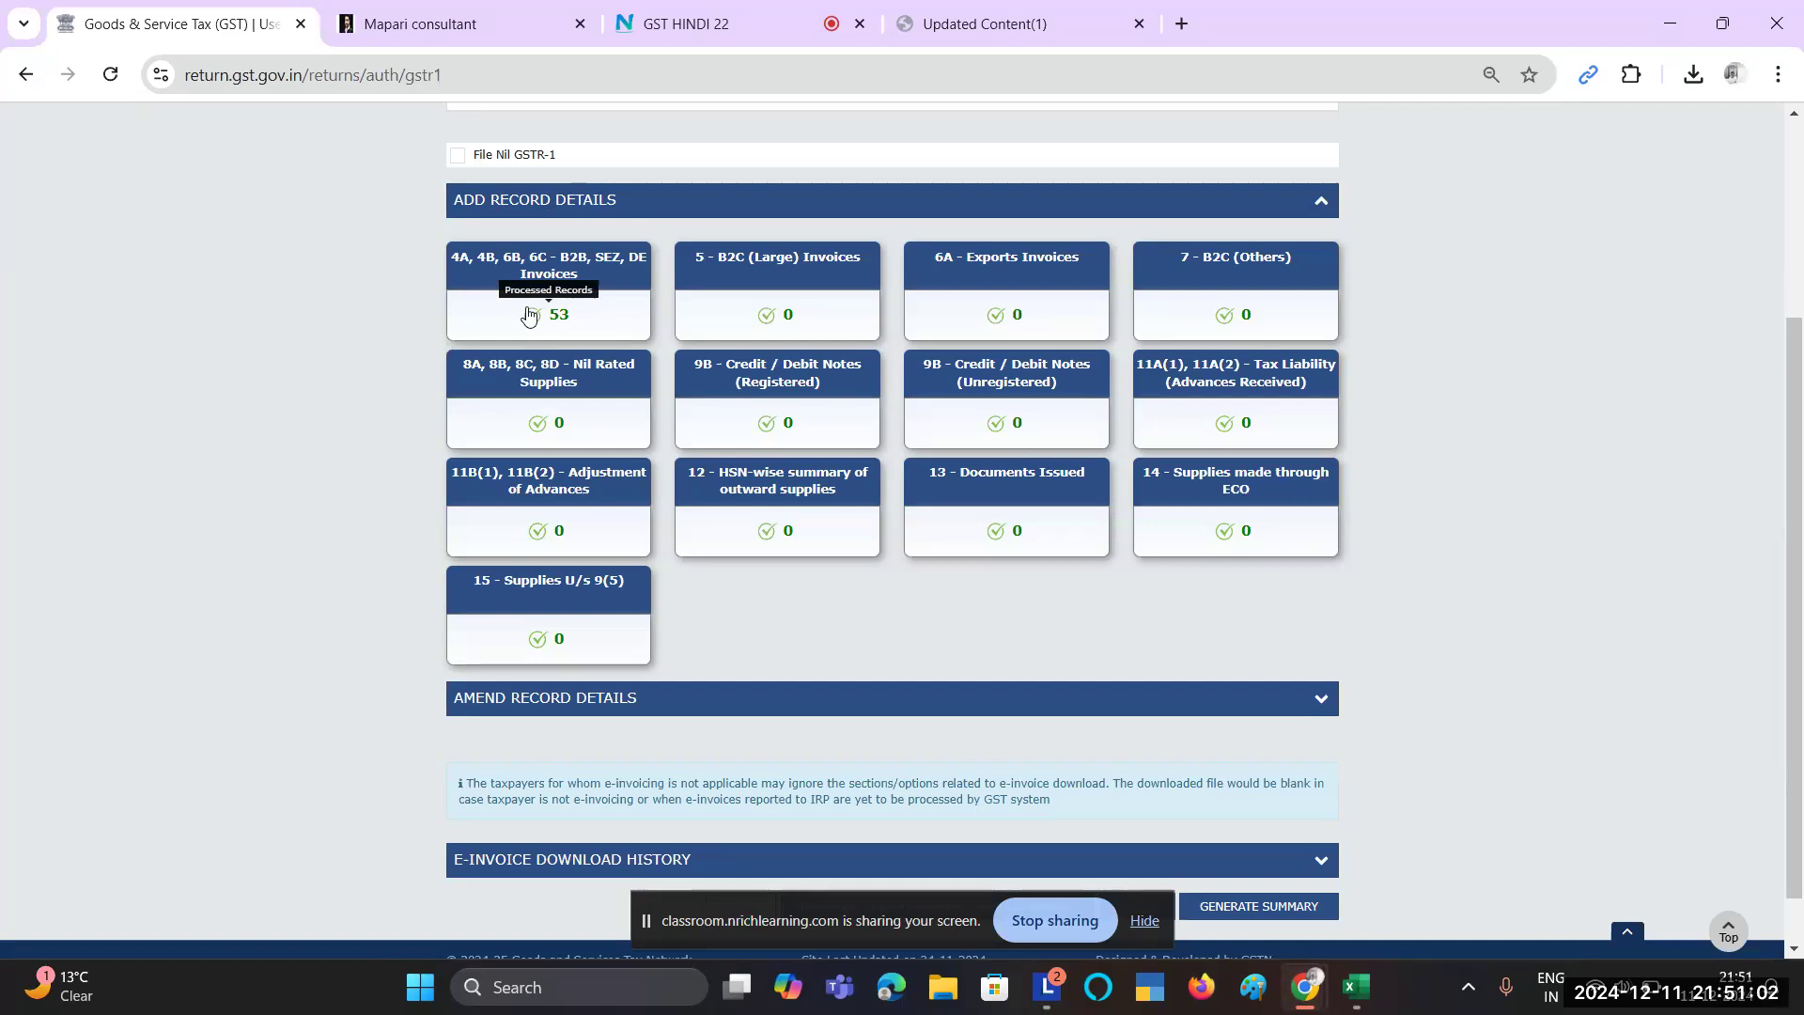
Step: Open the 53 processed B2B invoices and start a new invoice, focusing Recipient GSTIN/UIN
{"action": "left_click", "coordinate": [529, 314]}
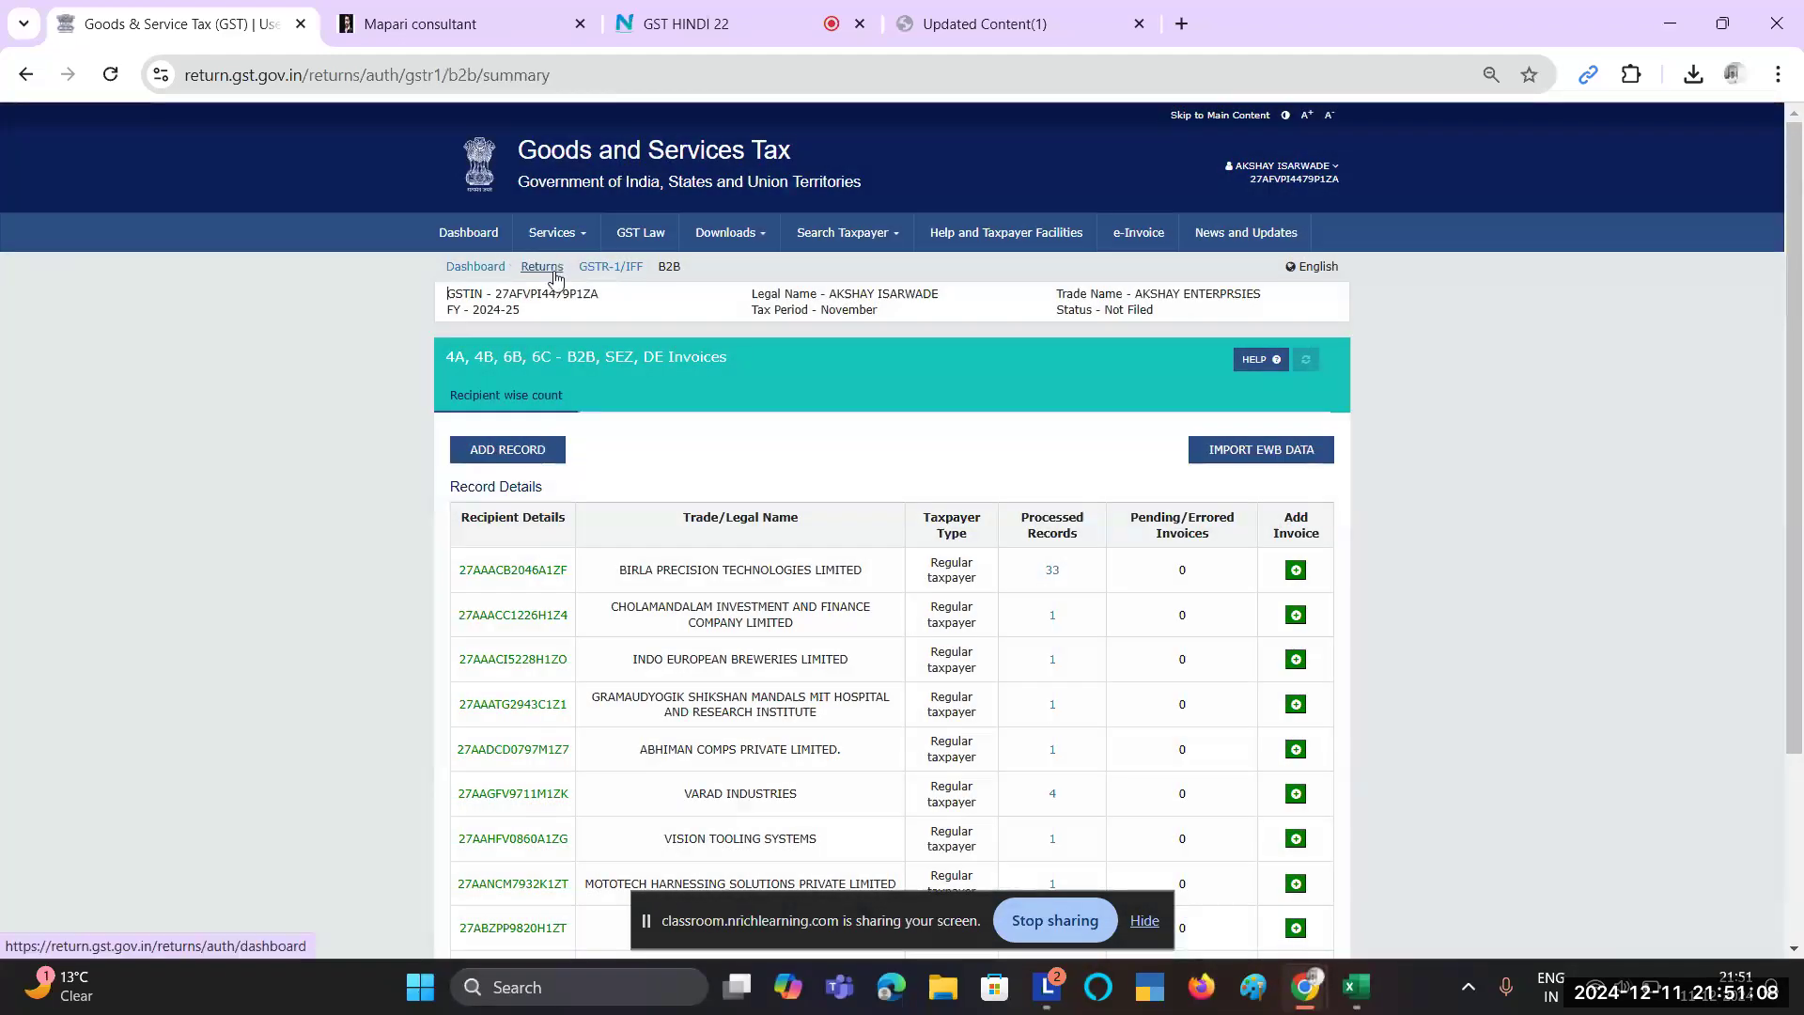
{"action": "scroll", "coordinate": [591, 562], "scroll_direction": "down", "scroll_amount": 3}
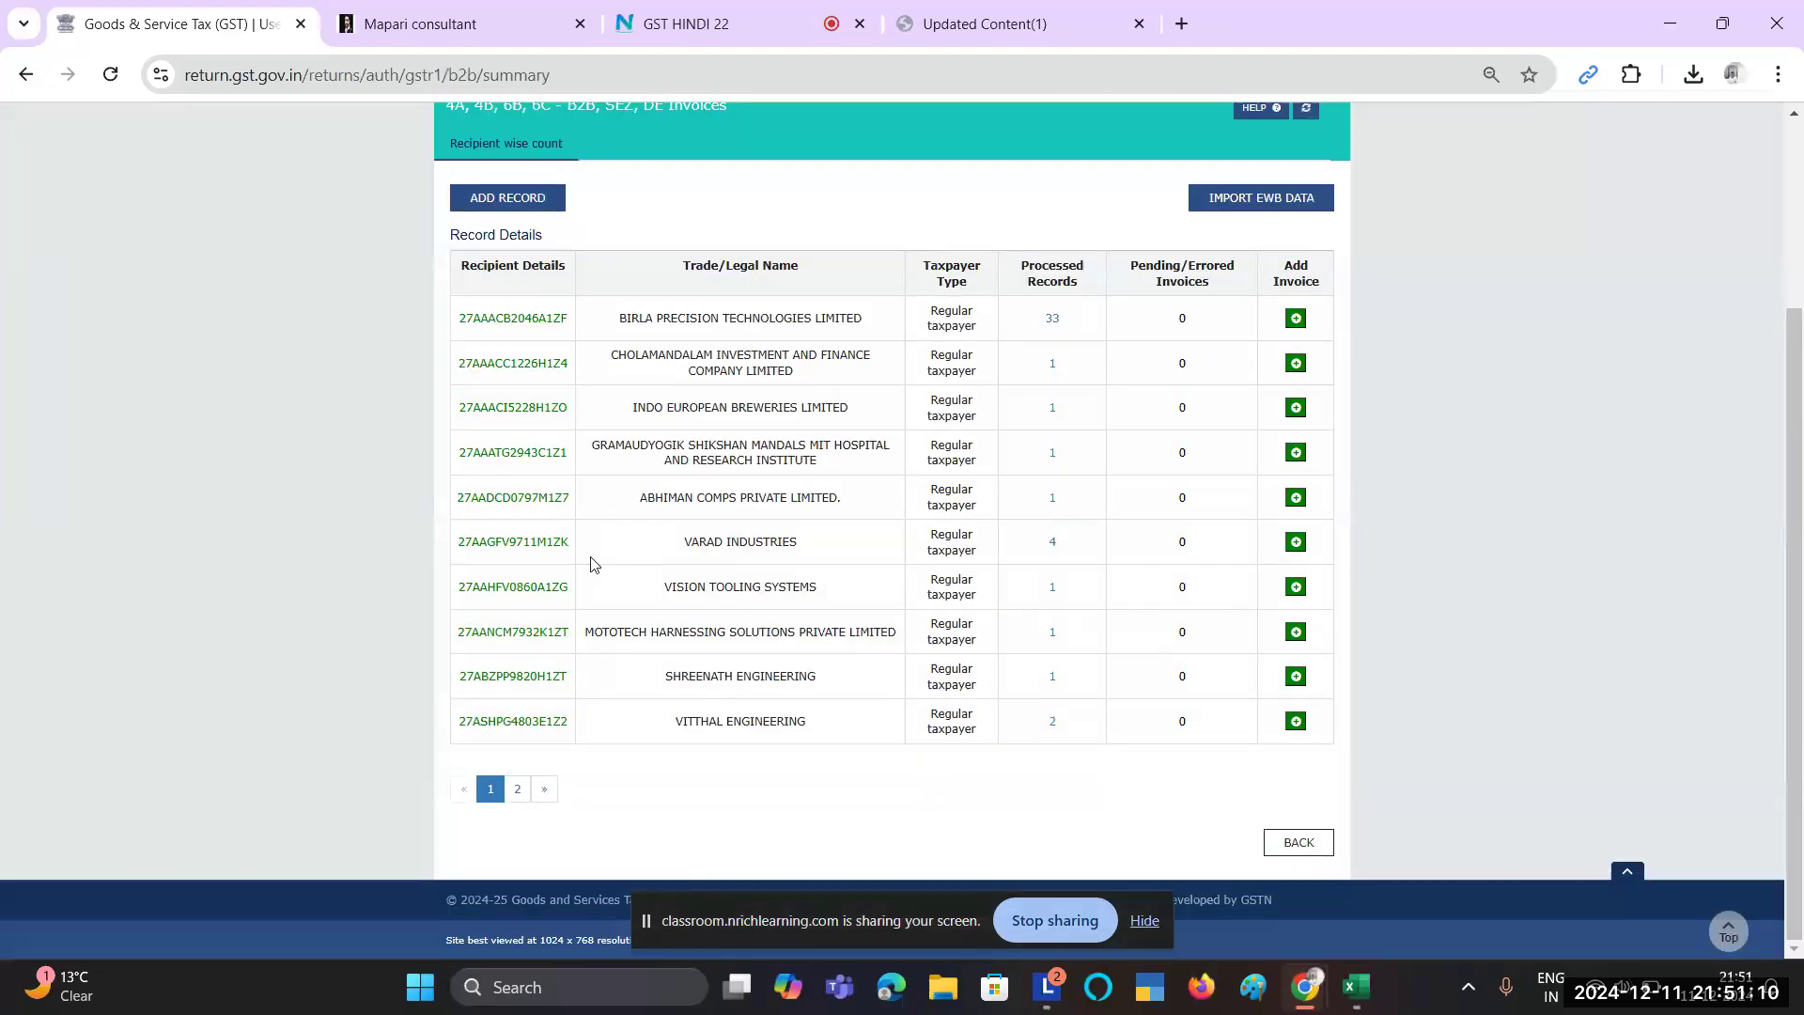
{"action": "scroll", "coordinate": [591, 562], "scroll_direction": "up", "scroll_amount": 3}
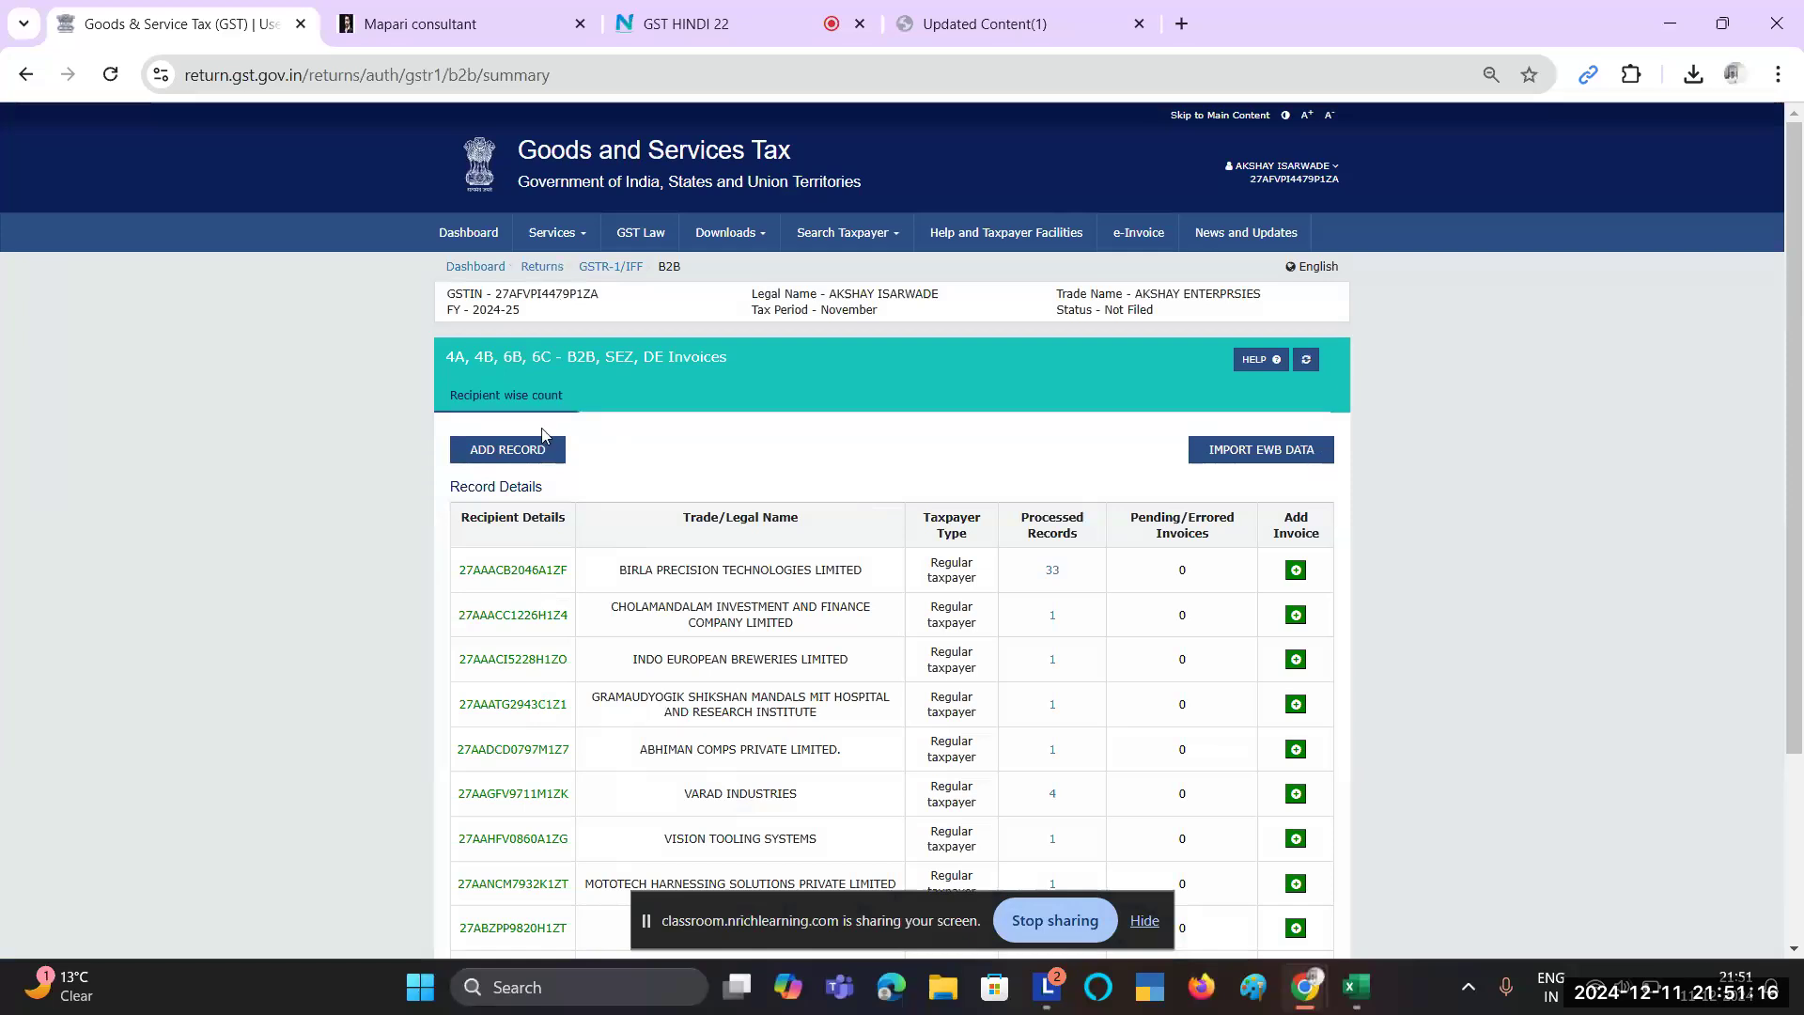
{"action": "left_click", "coordinate": [517, 451]}
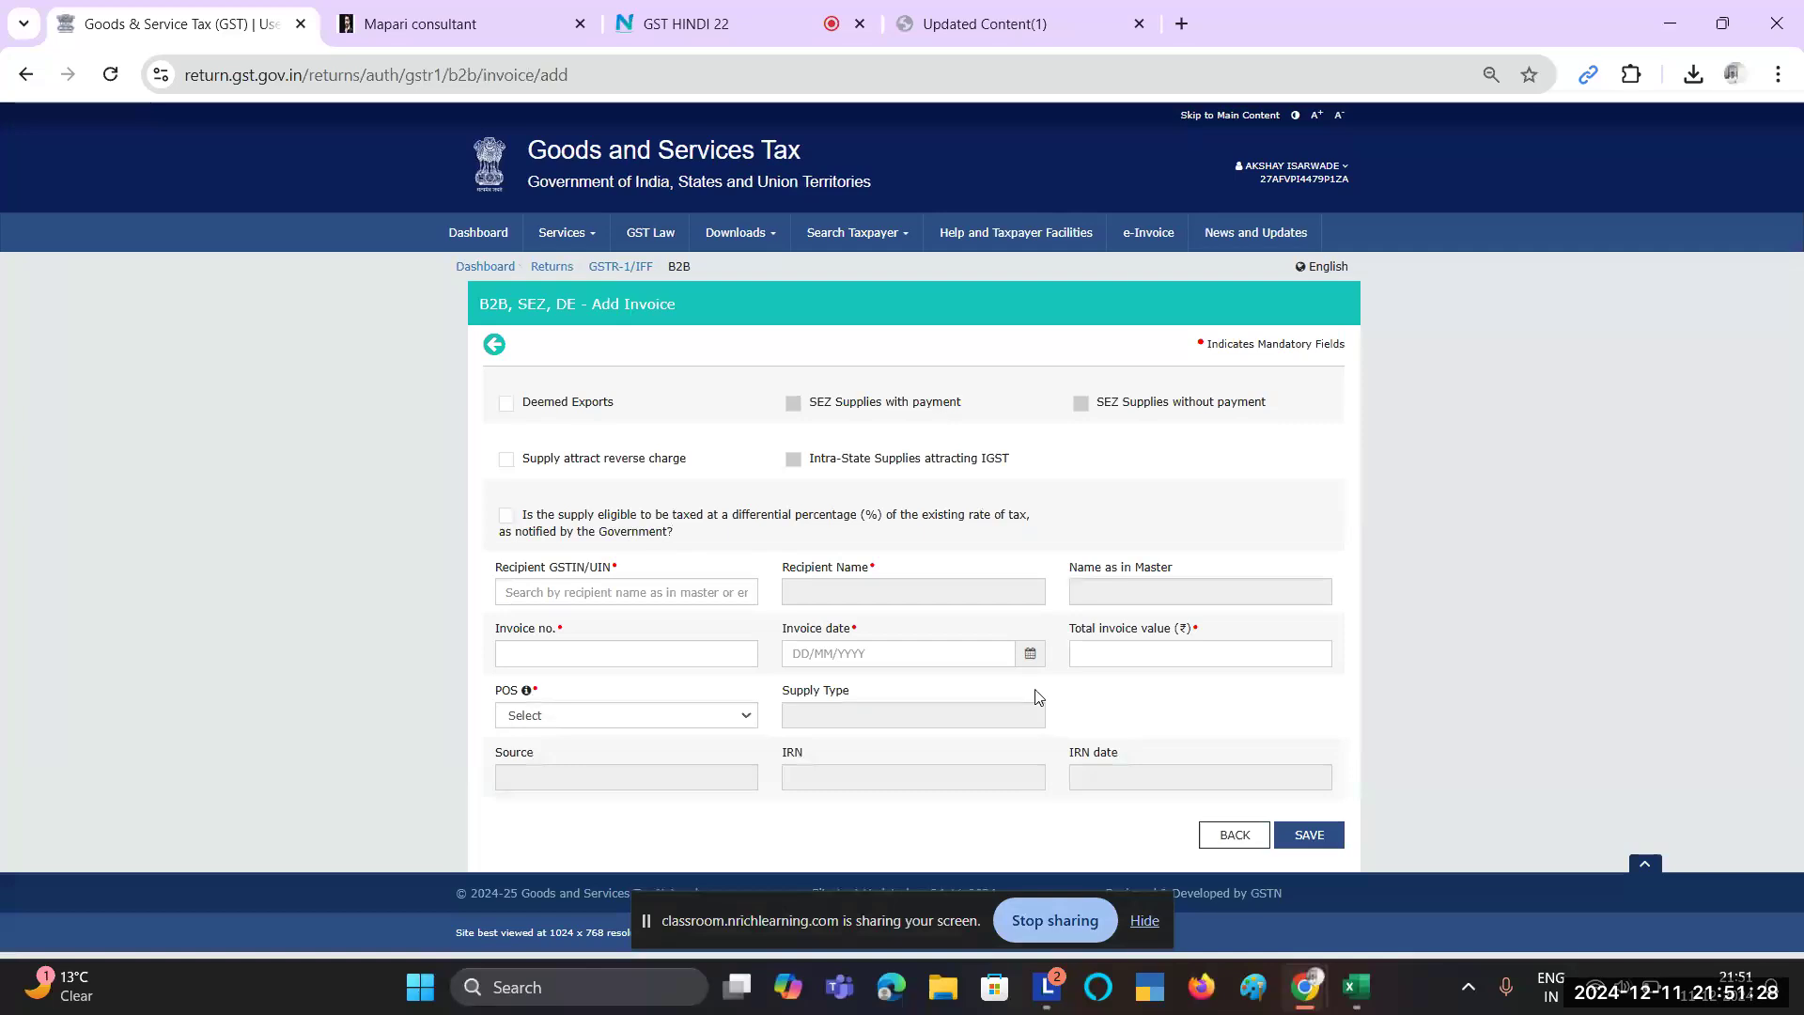
{"action": "left_click", "coordinate": [1232, 837]}
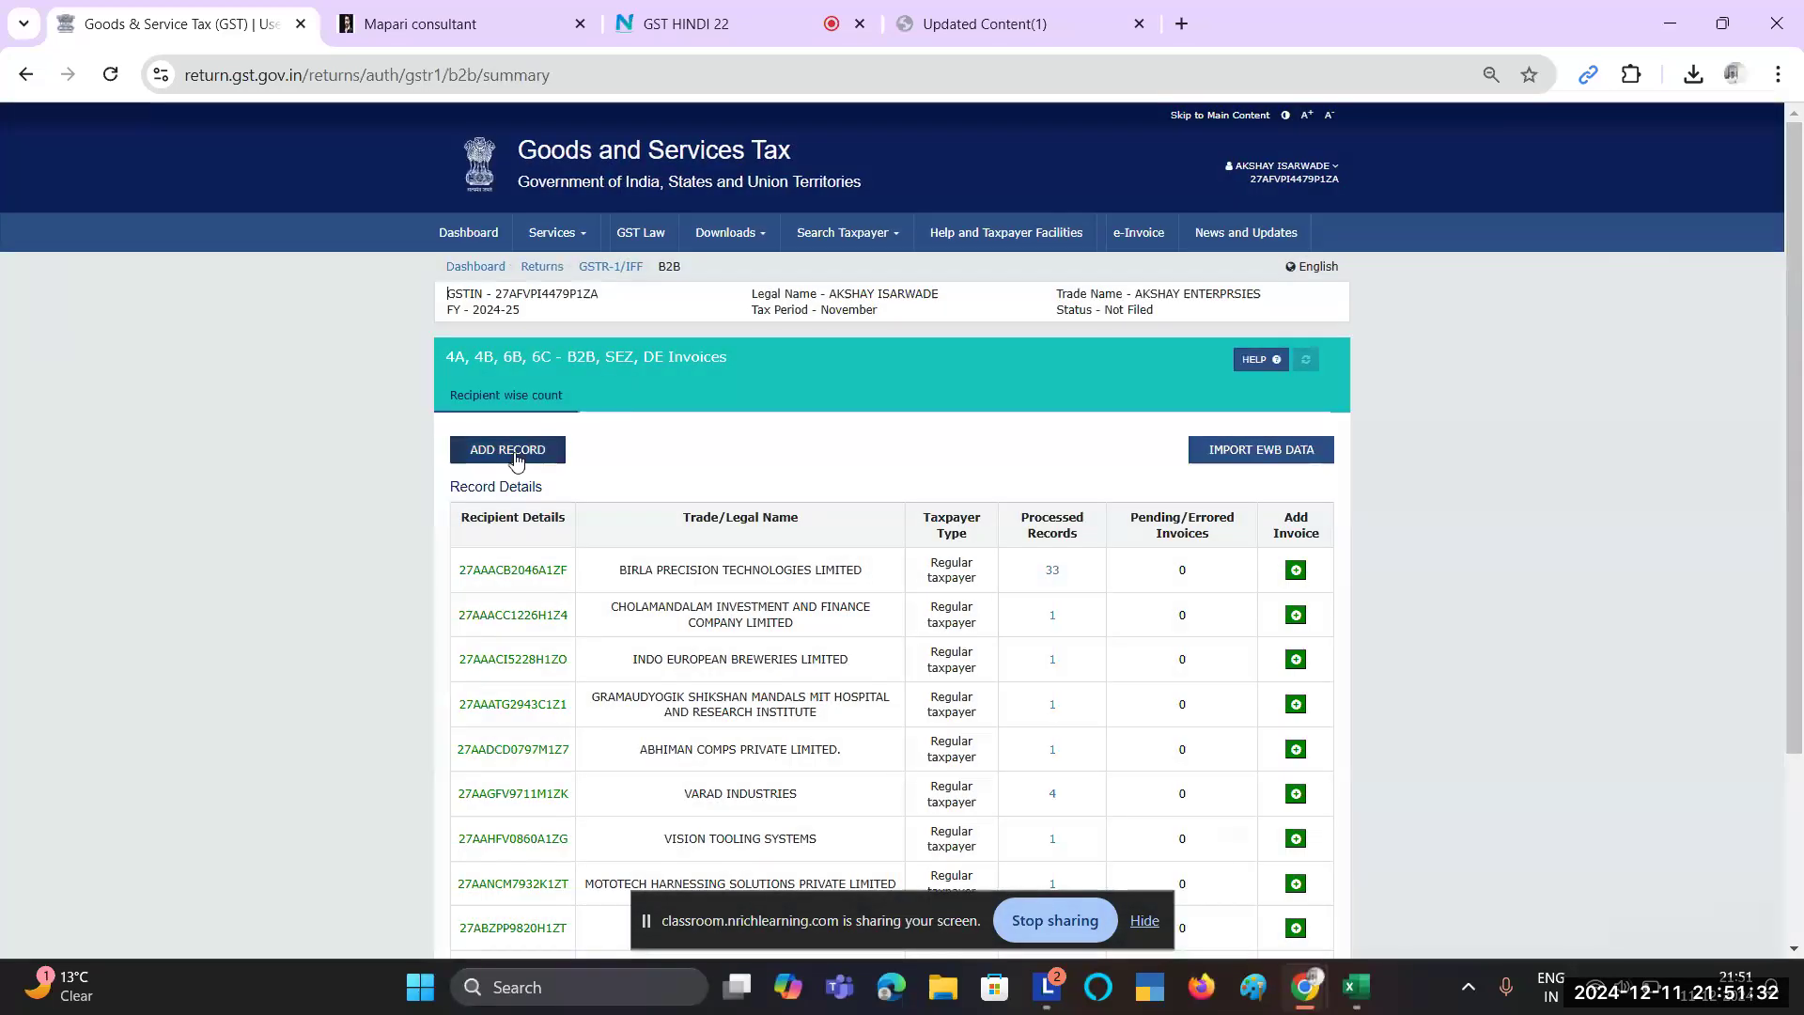
{"action": "left_click", "coordinate": [515, 454]}
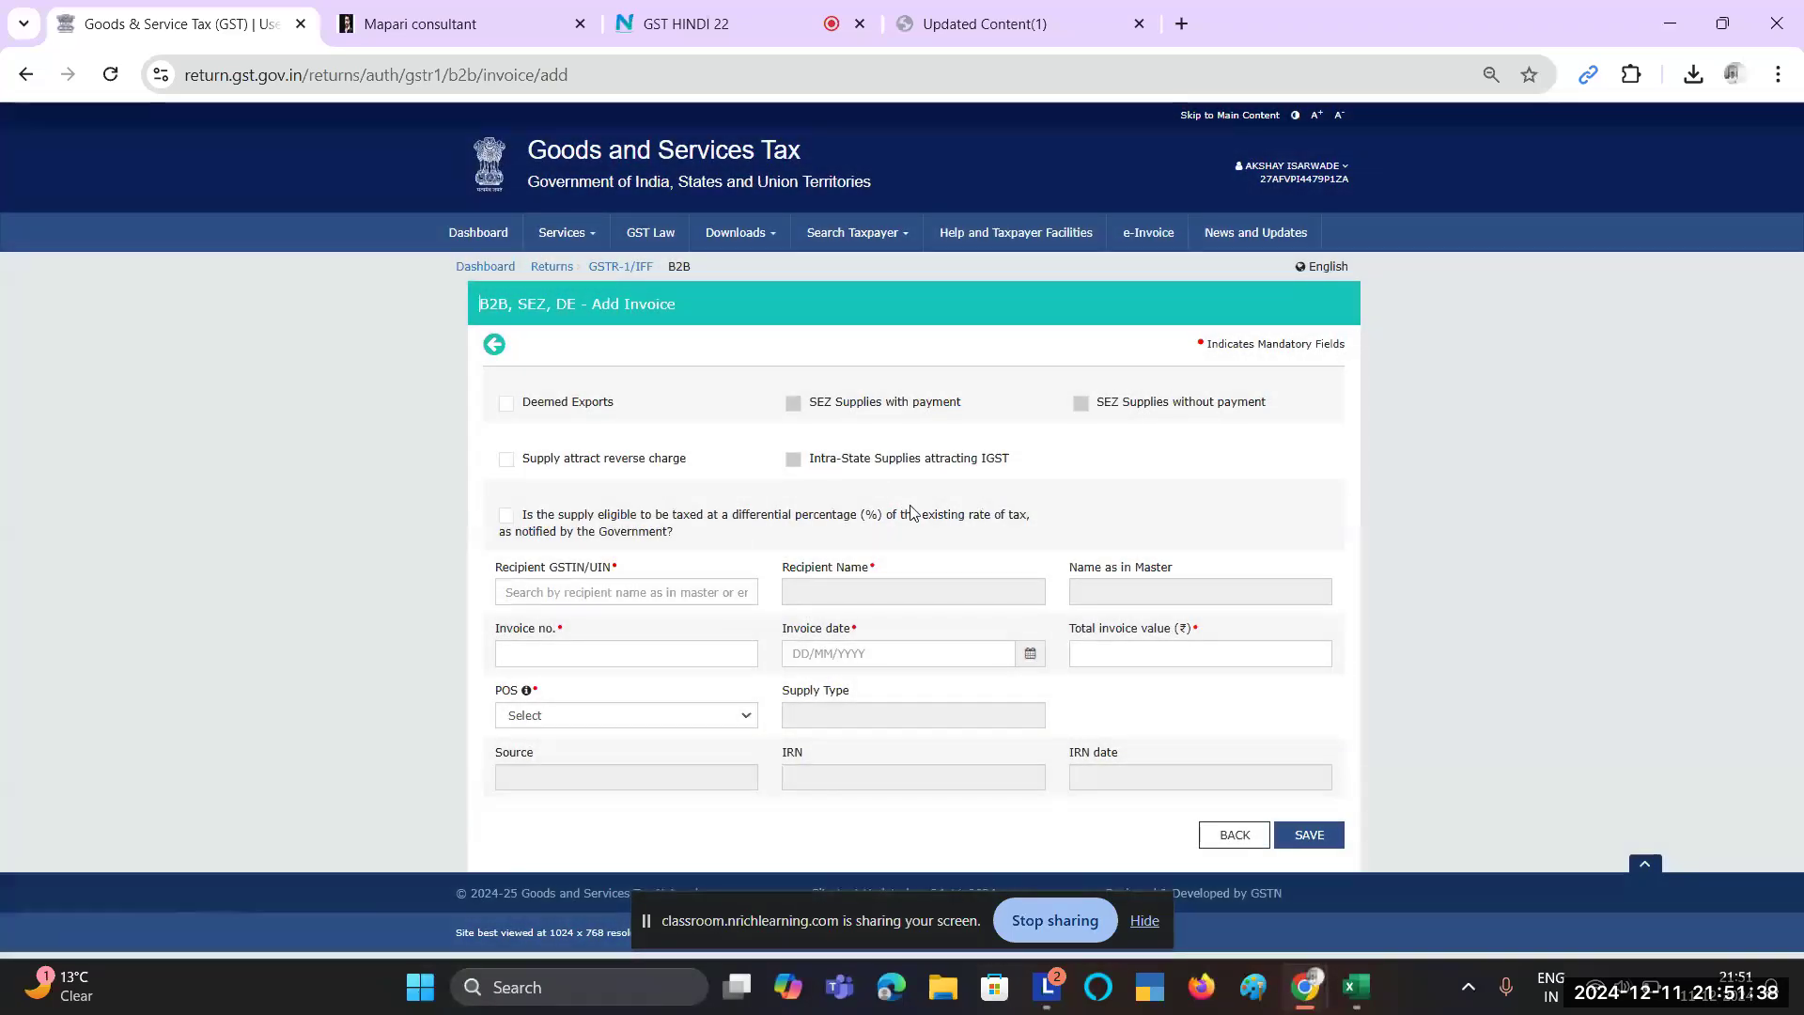
{"action": "left_click", "coordinate": [519, 583]}
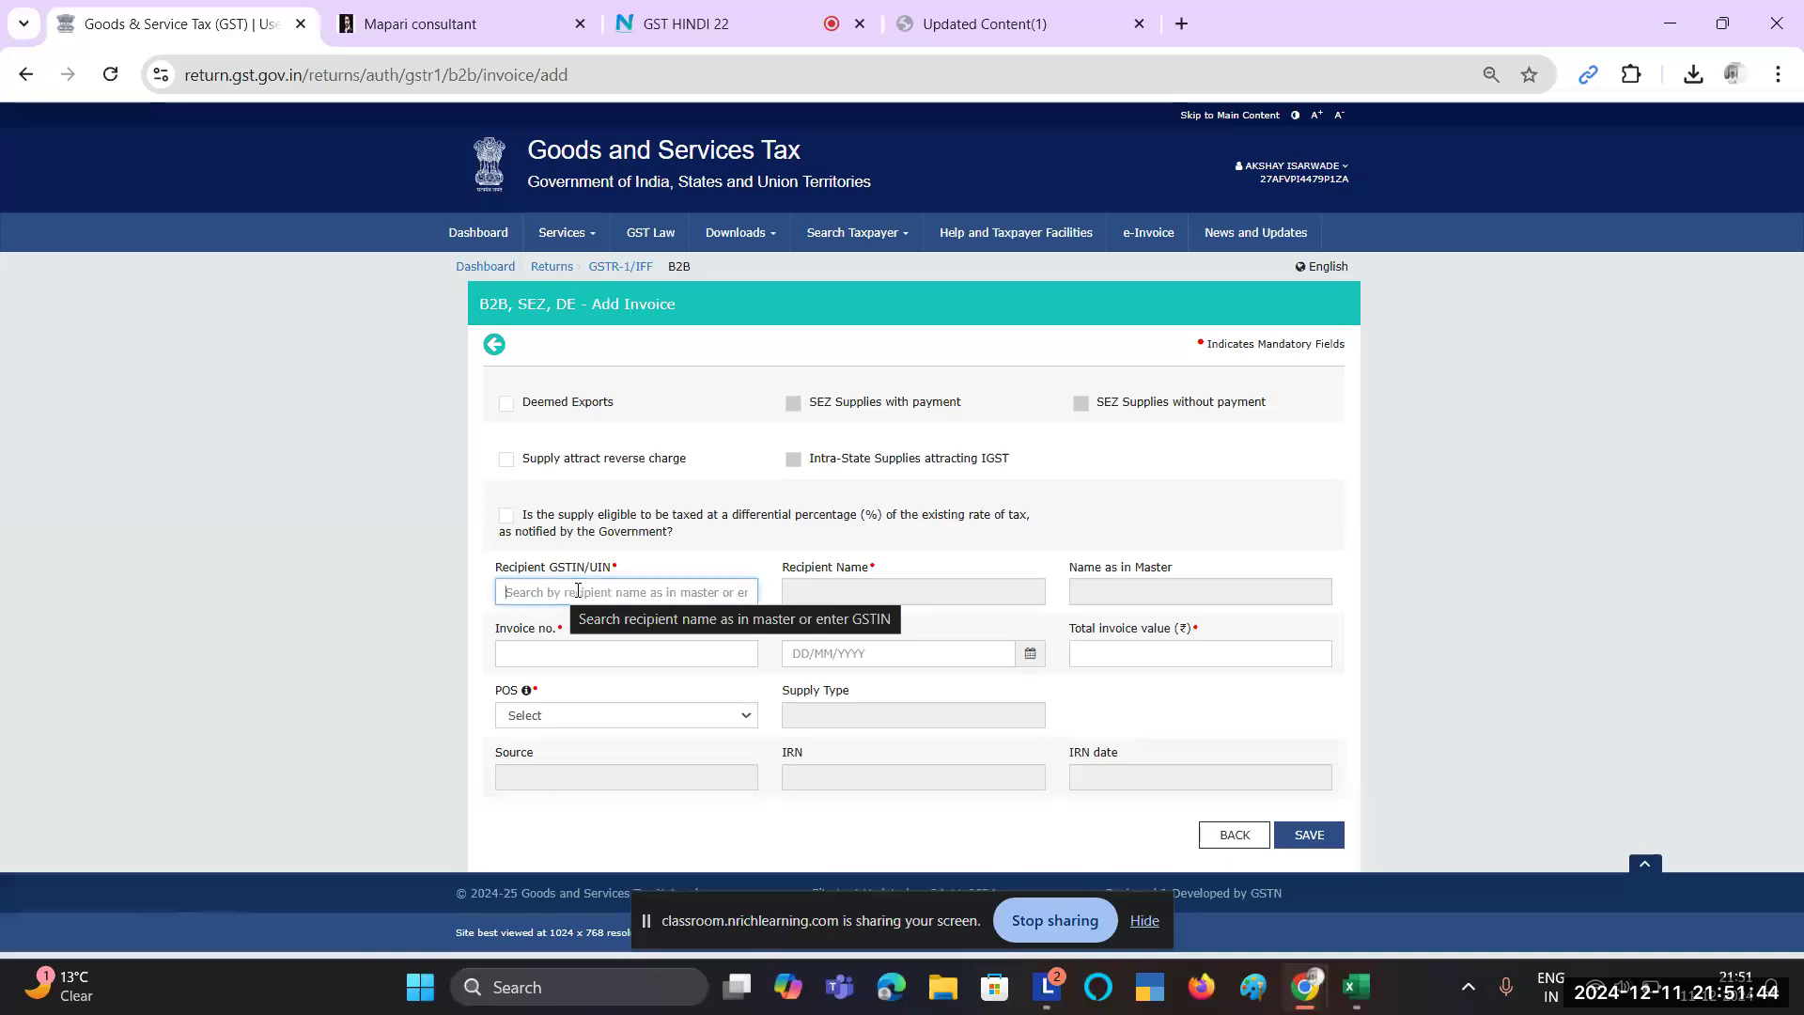
Step: Copy invoice 438's recipient GSTIN from Excel into the form and pick MARUTI ENGINEERING
{"action": "key", "text": "alt+Tab"}
{"action": "scroll", "coordinate": [580, 695], "scroll_direction": "down", "scroll_amount": 15}
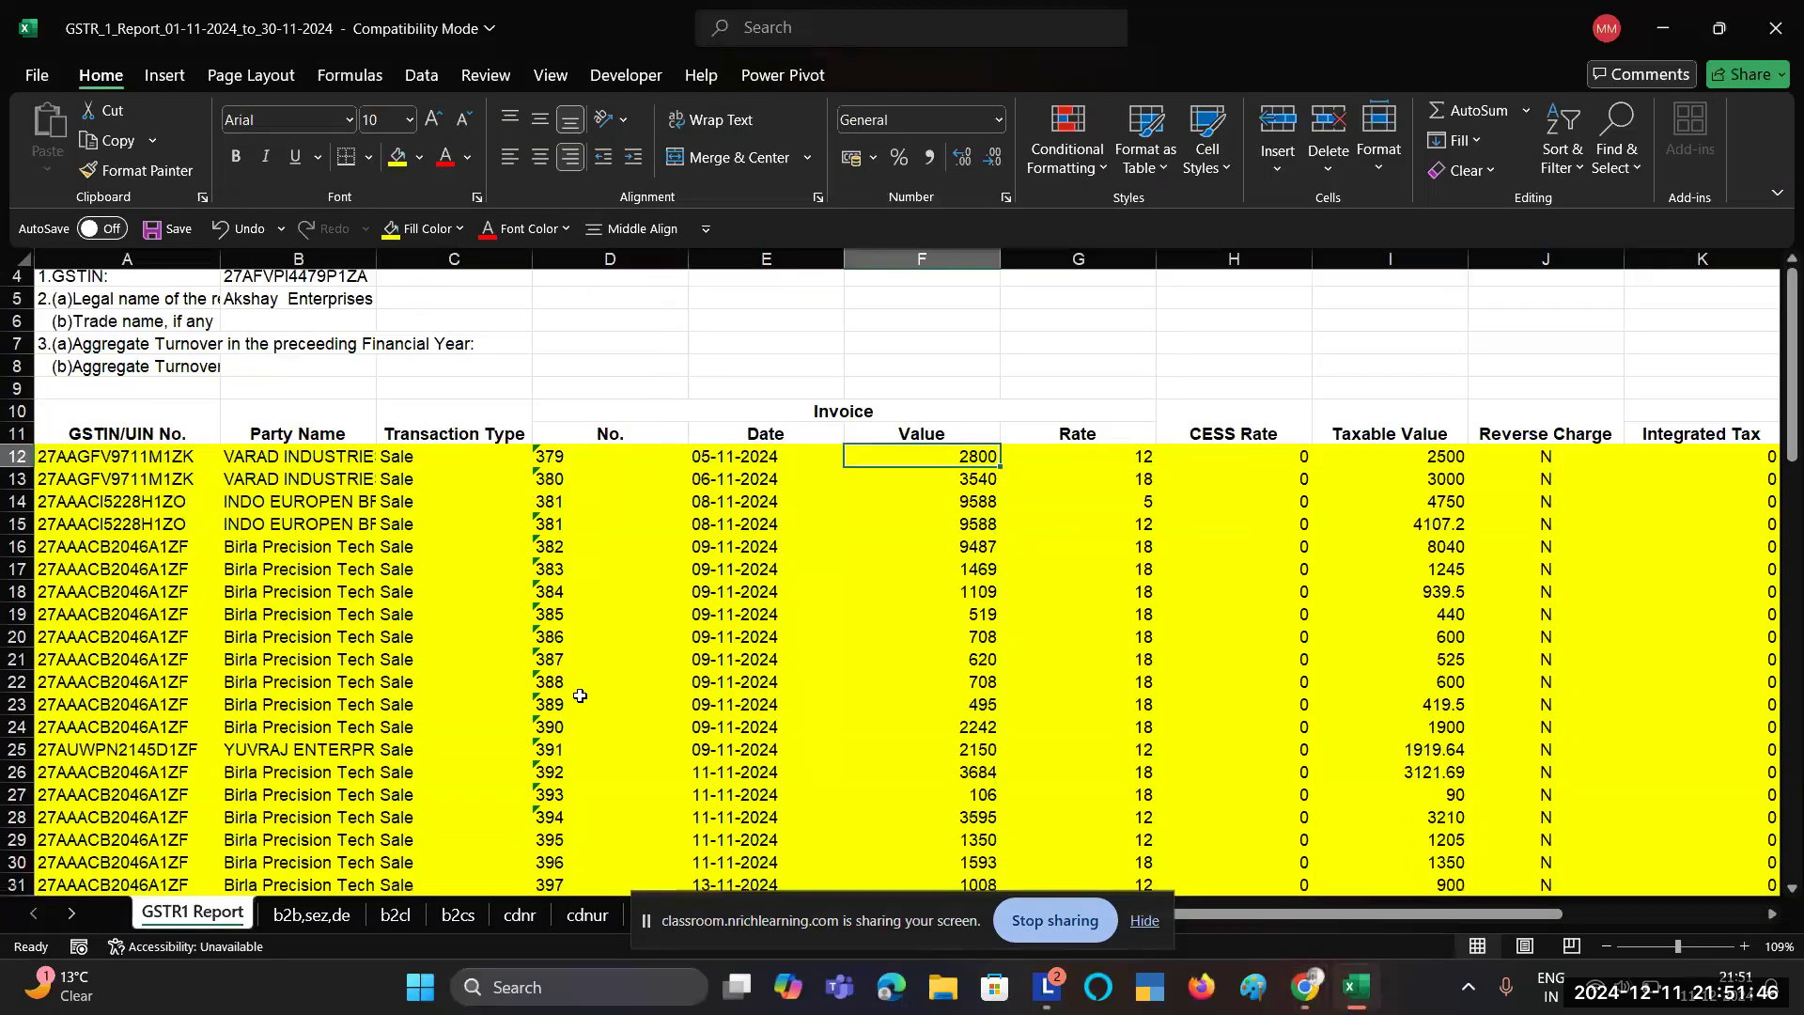
{"action": "scroll", "coordinate": [580, 696], "scroll_direction": "down", "scroll_amount": 4}
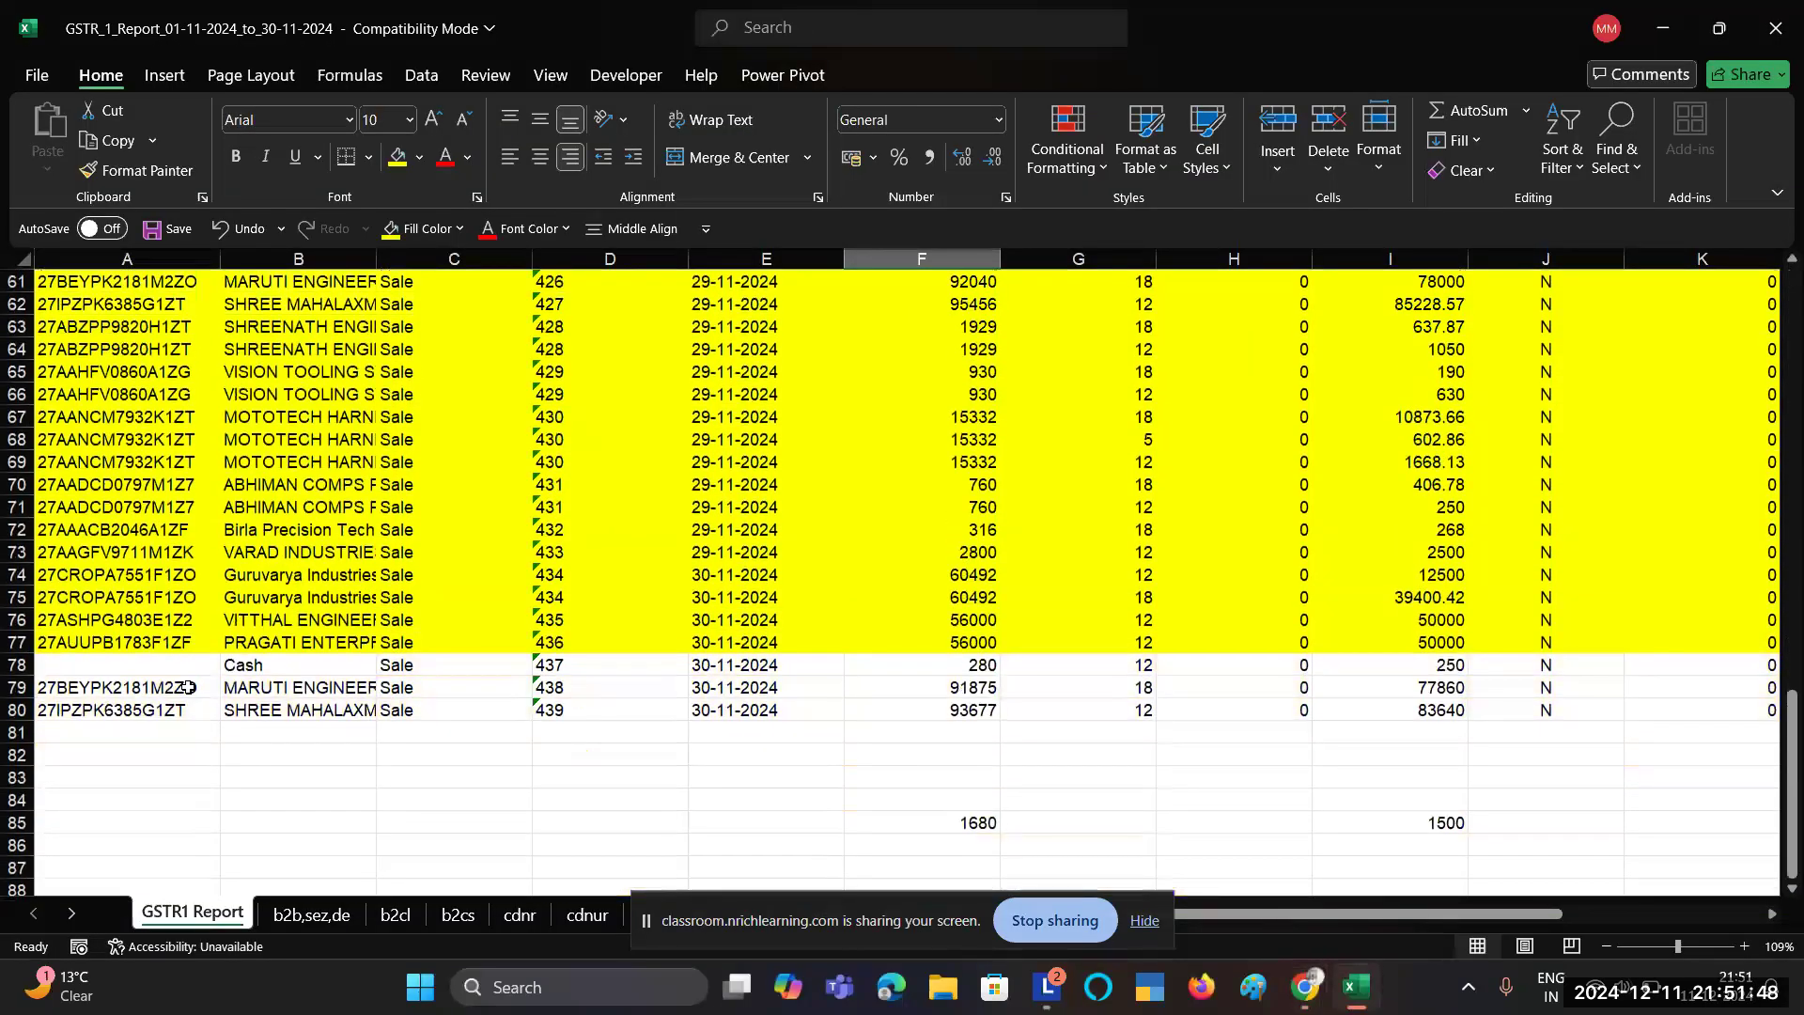
{"action": "left_click", "coordinate": [128, 689]}
{"action": "left_click_drag", "start_coordinate": [128, 689], "coordinate": [300, 711]}
{"action": "left_click", "coordinate": [150, 687]}
{"action": "key", "text": "ctrl+c"}
{"action": "key", "text": "alt+Tab"}
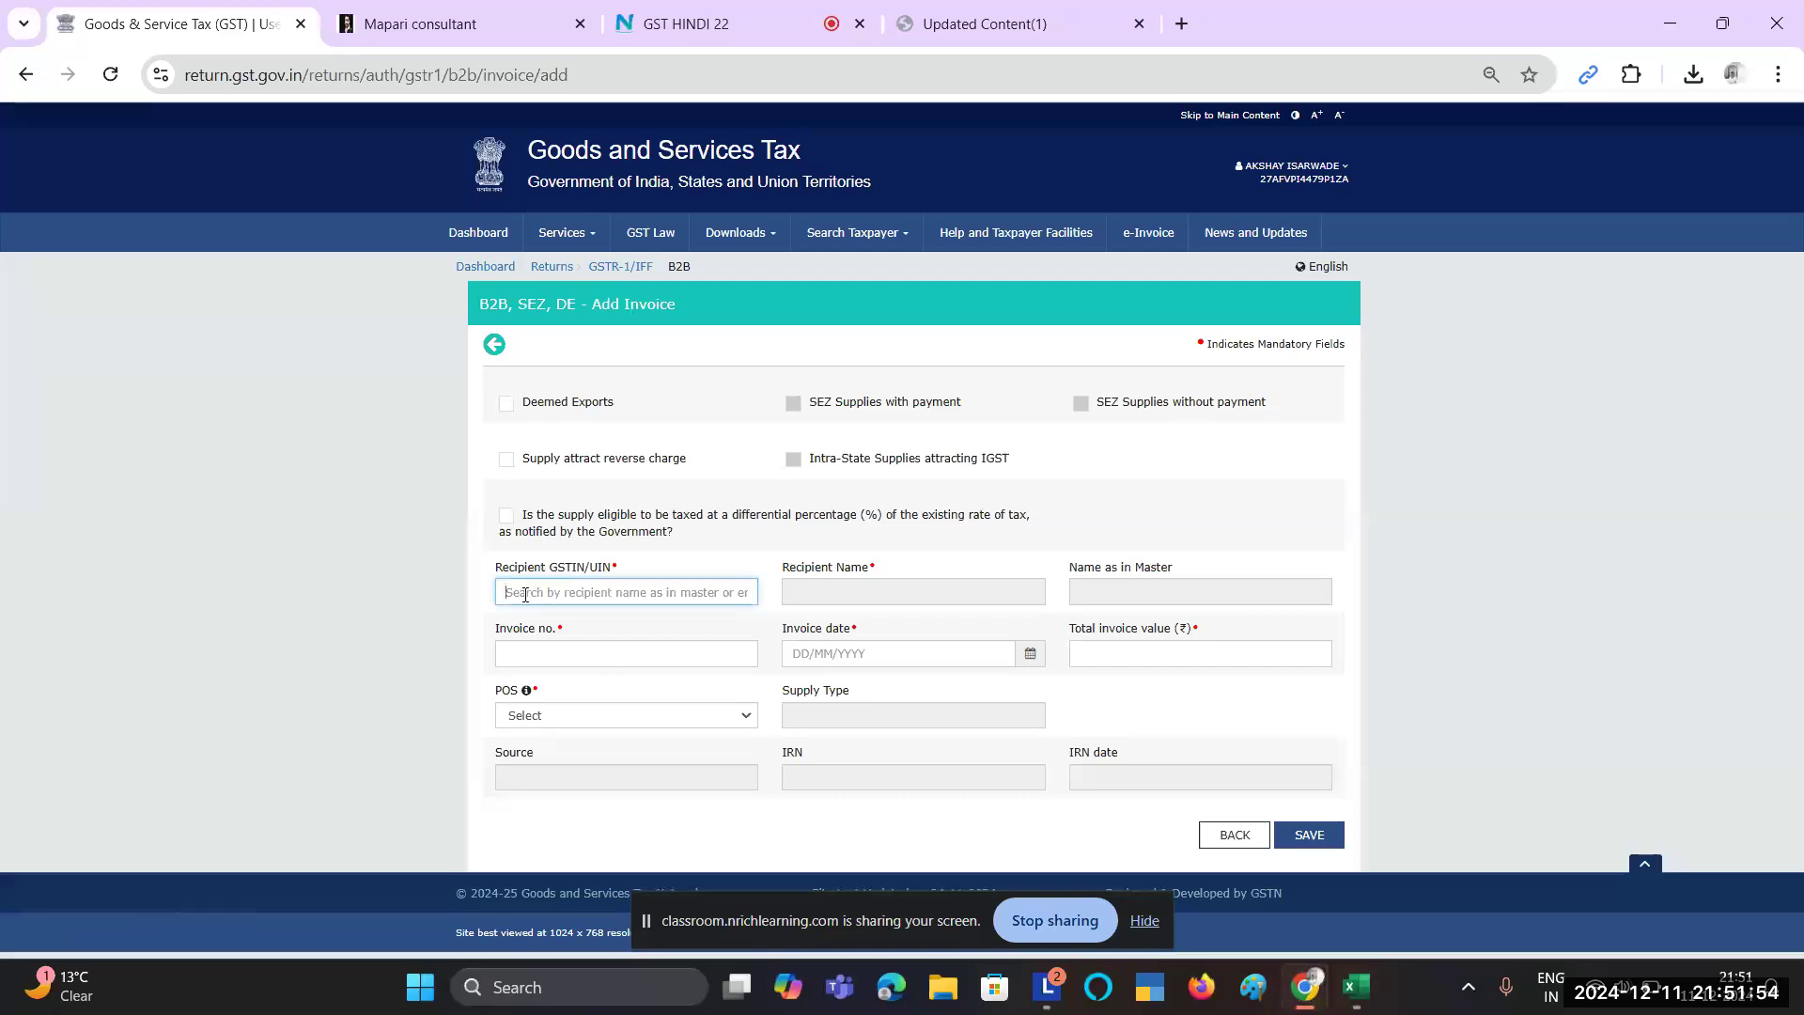
{"action": "key", "text": "ctrl+v"}
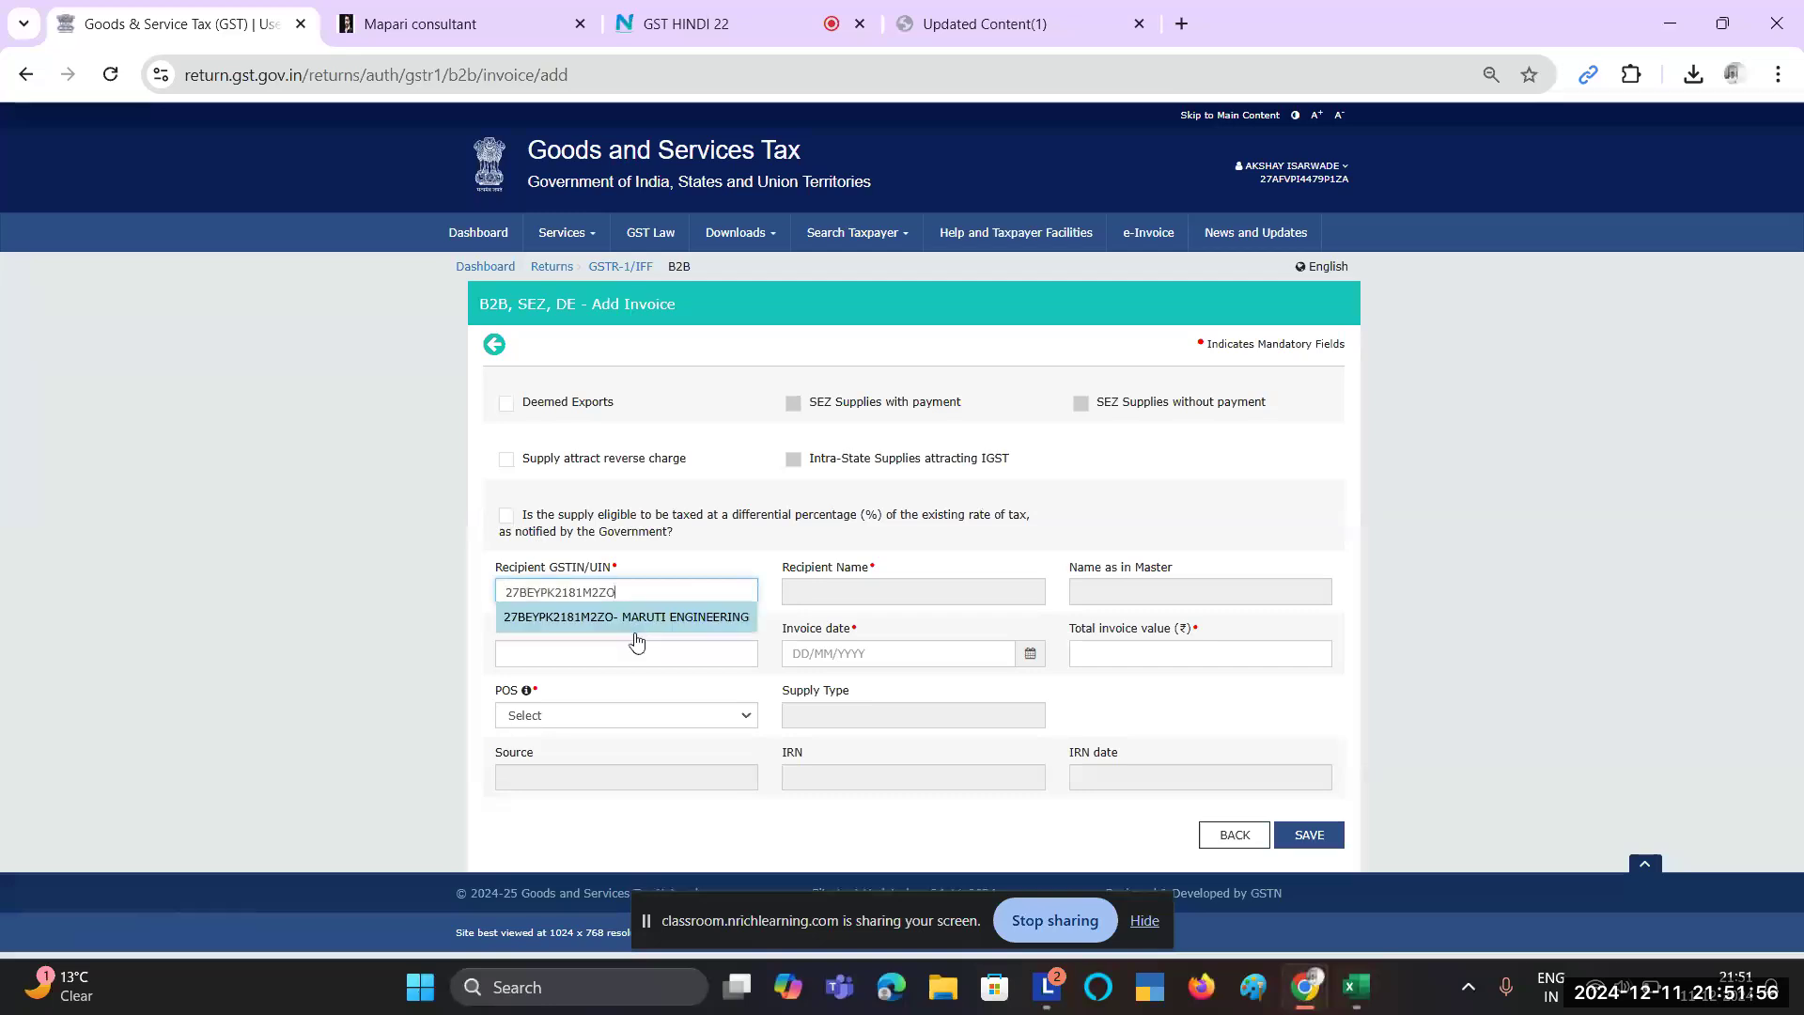
{"action": "left_click", "coordinate": [663, 616]}
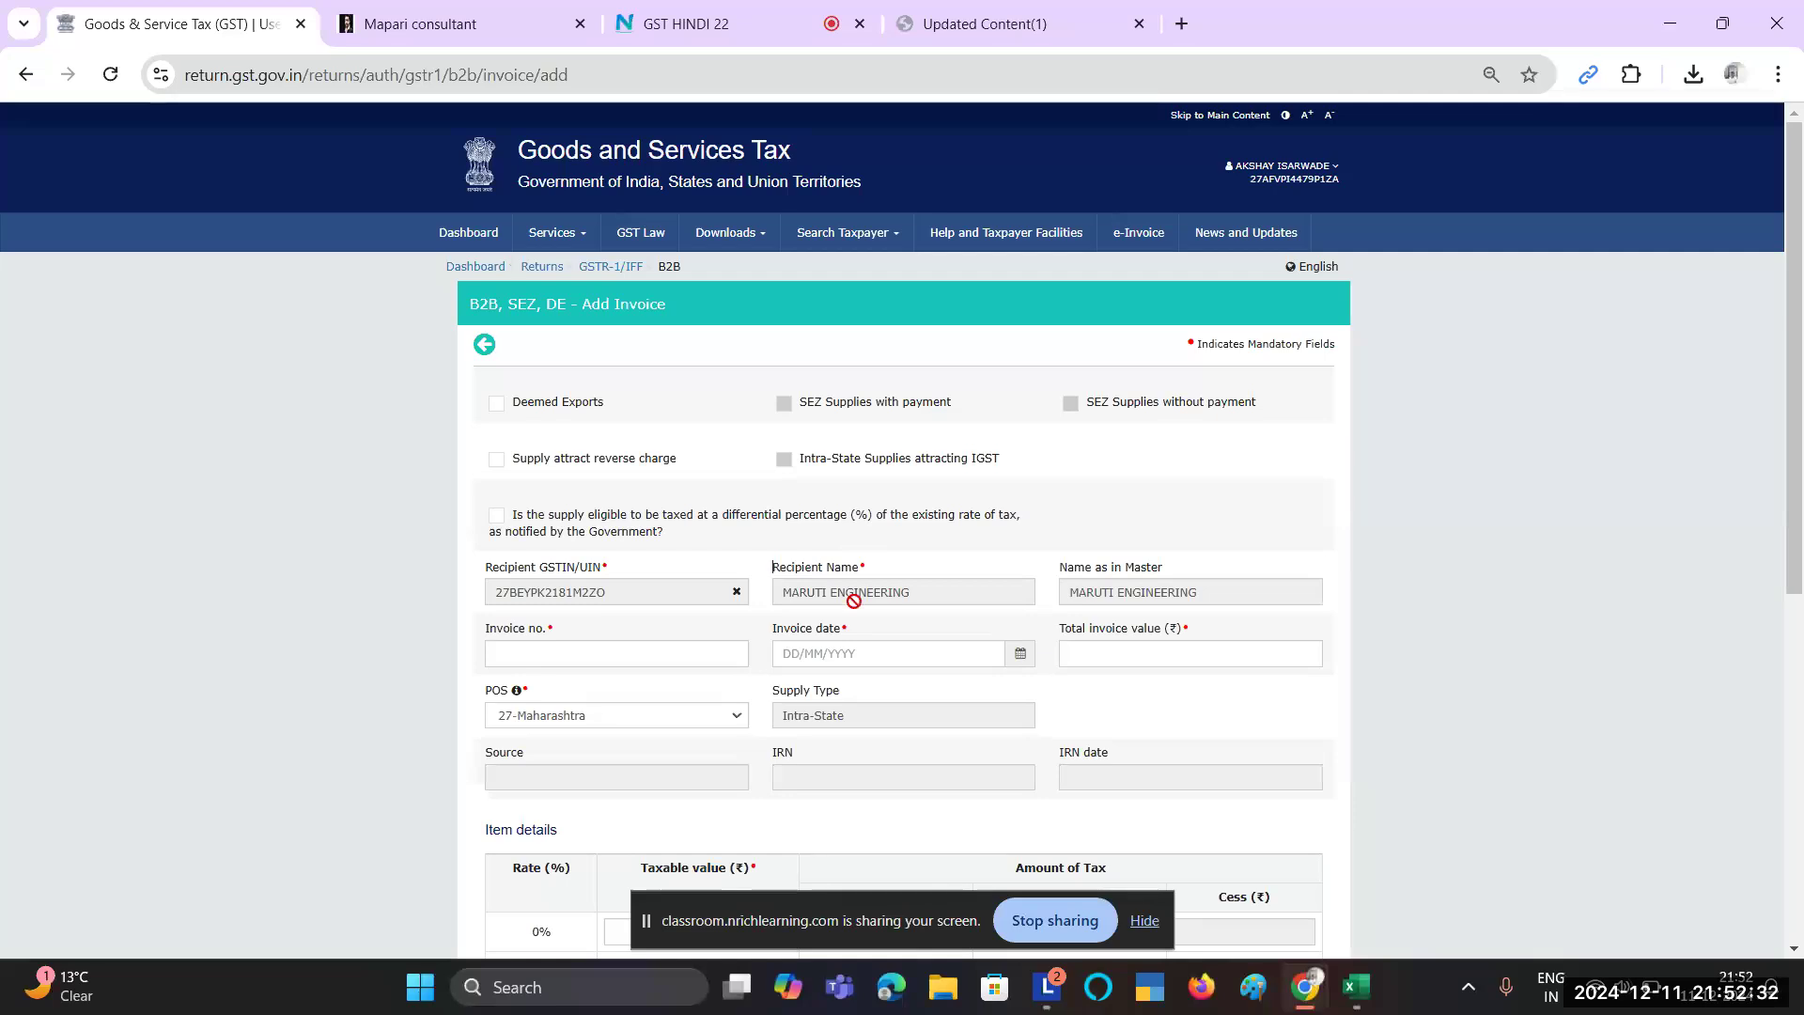
Step: Enter invoice number 438 and date 30/11/2024, checking both against the spreadsheet row
{"action": "double_click", "coordinate": [561, 587]}
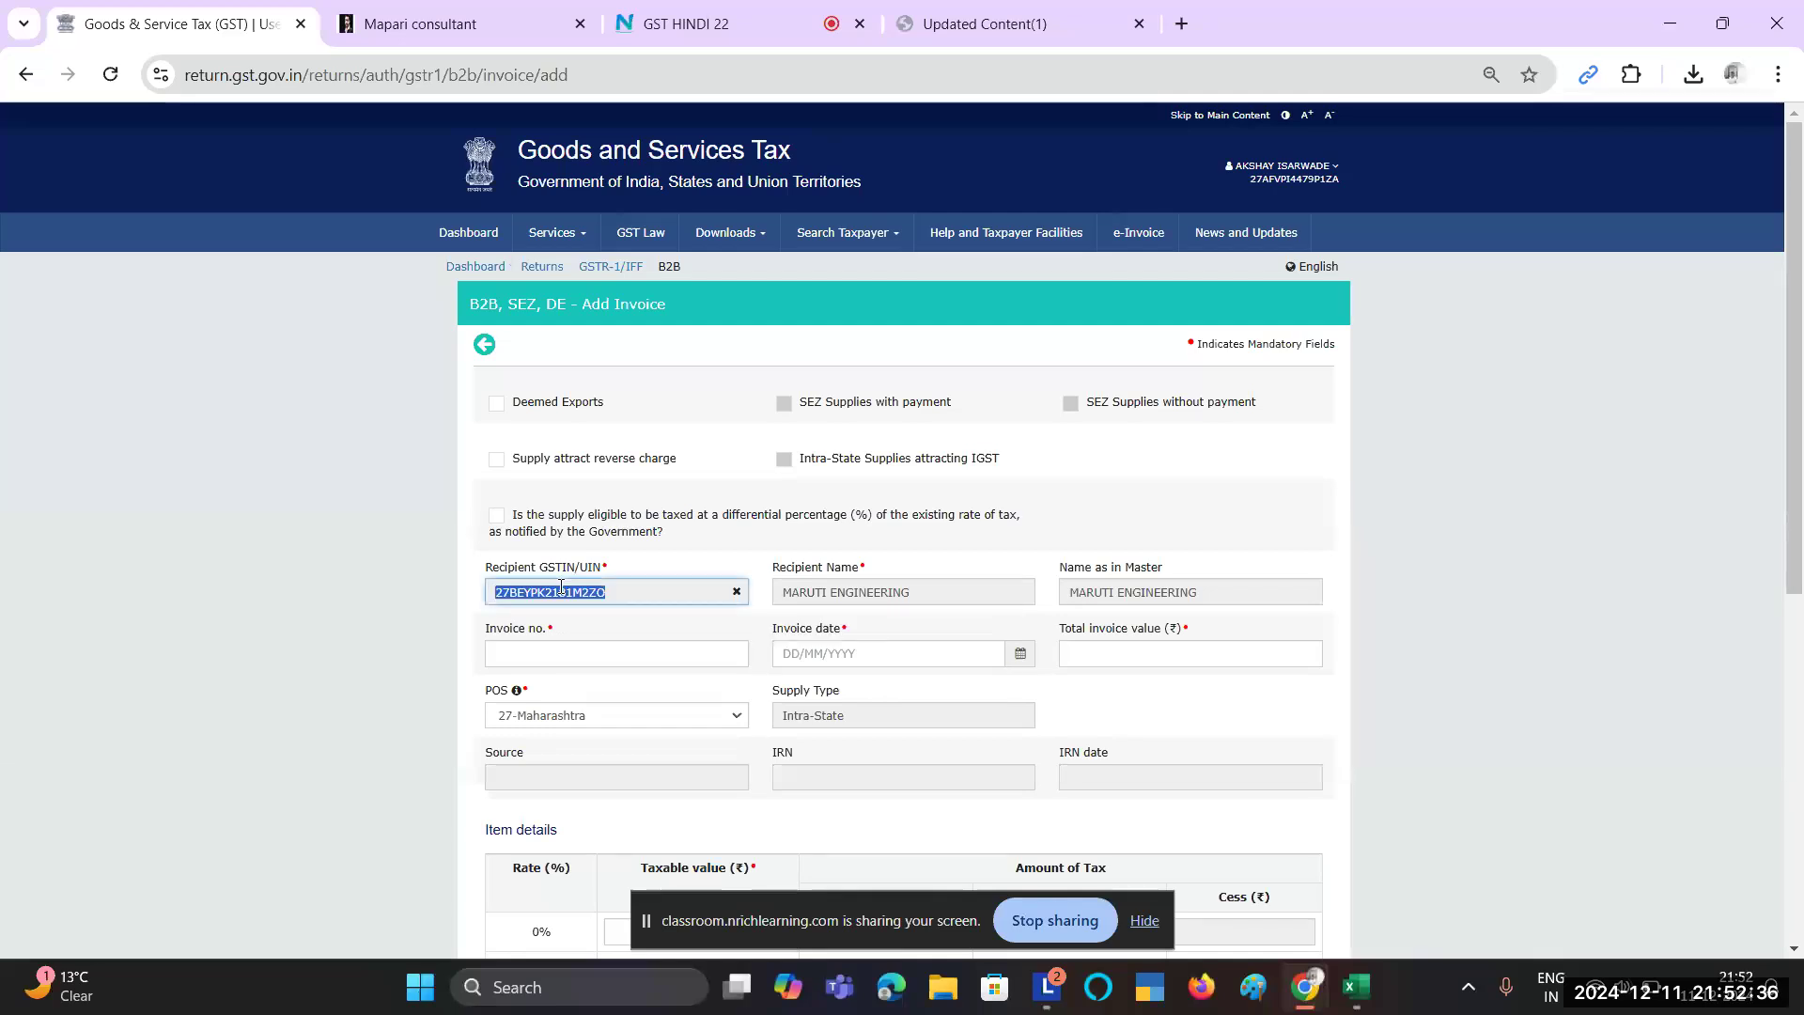
{"action": "left_click", "coordinate": [555, 653]}
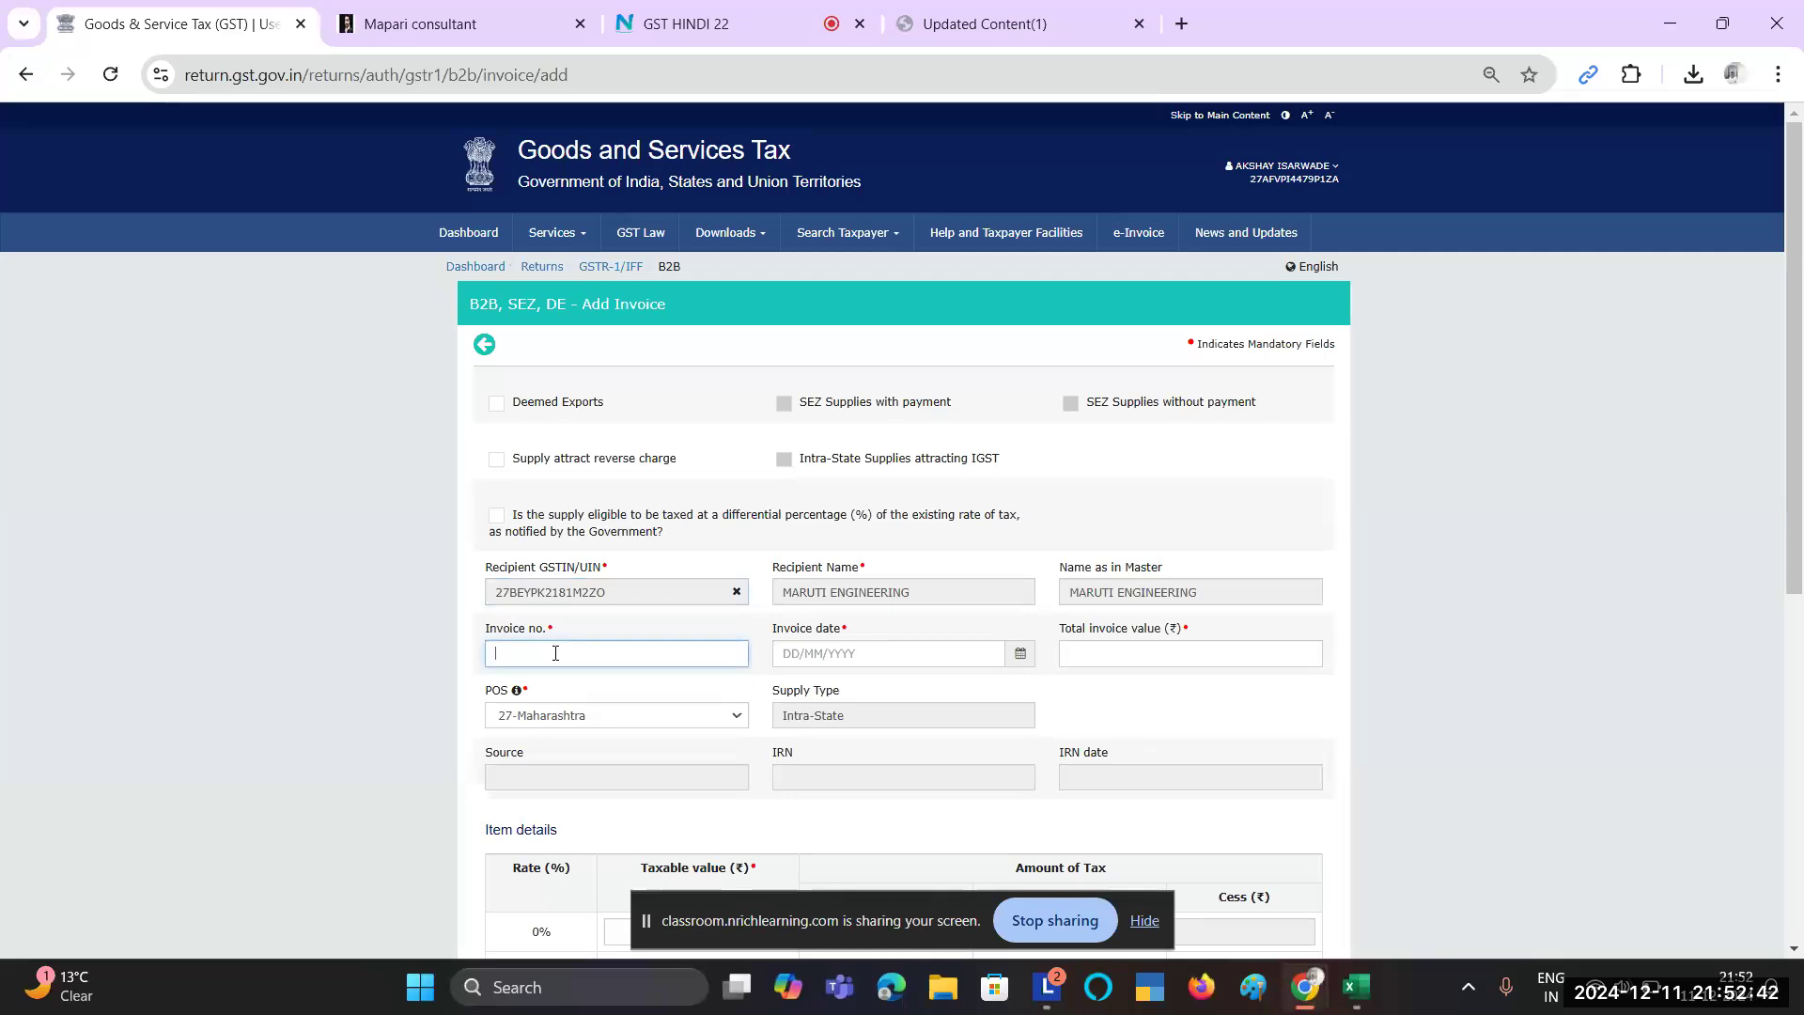
{"action": "scroll", "coordinate": [555, 649], "scroll_direction": "down", "scroll_amount": 1}
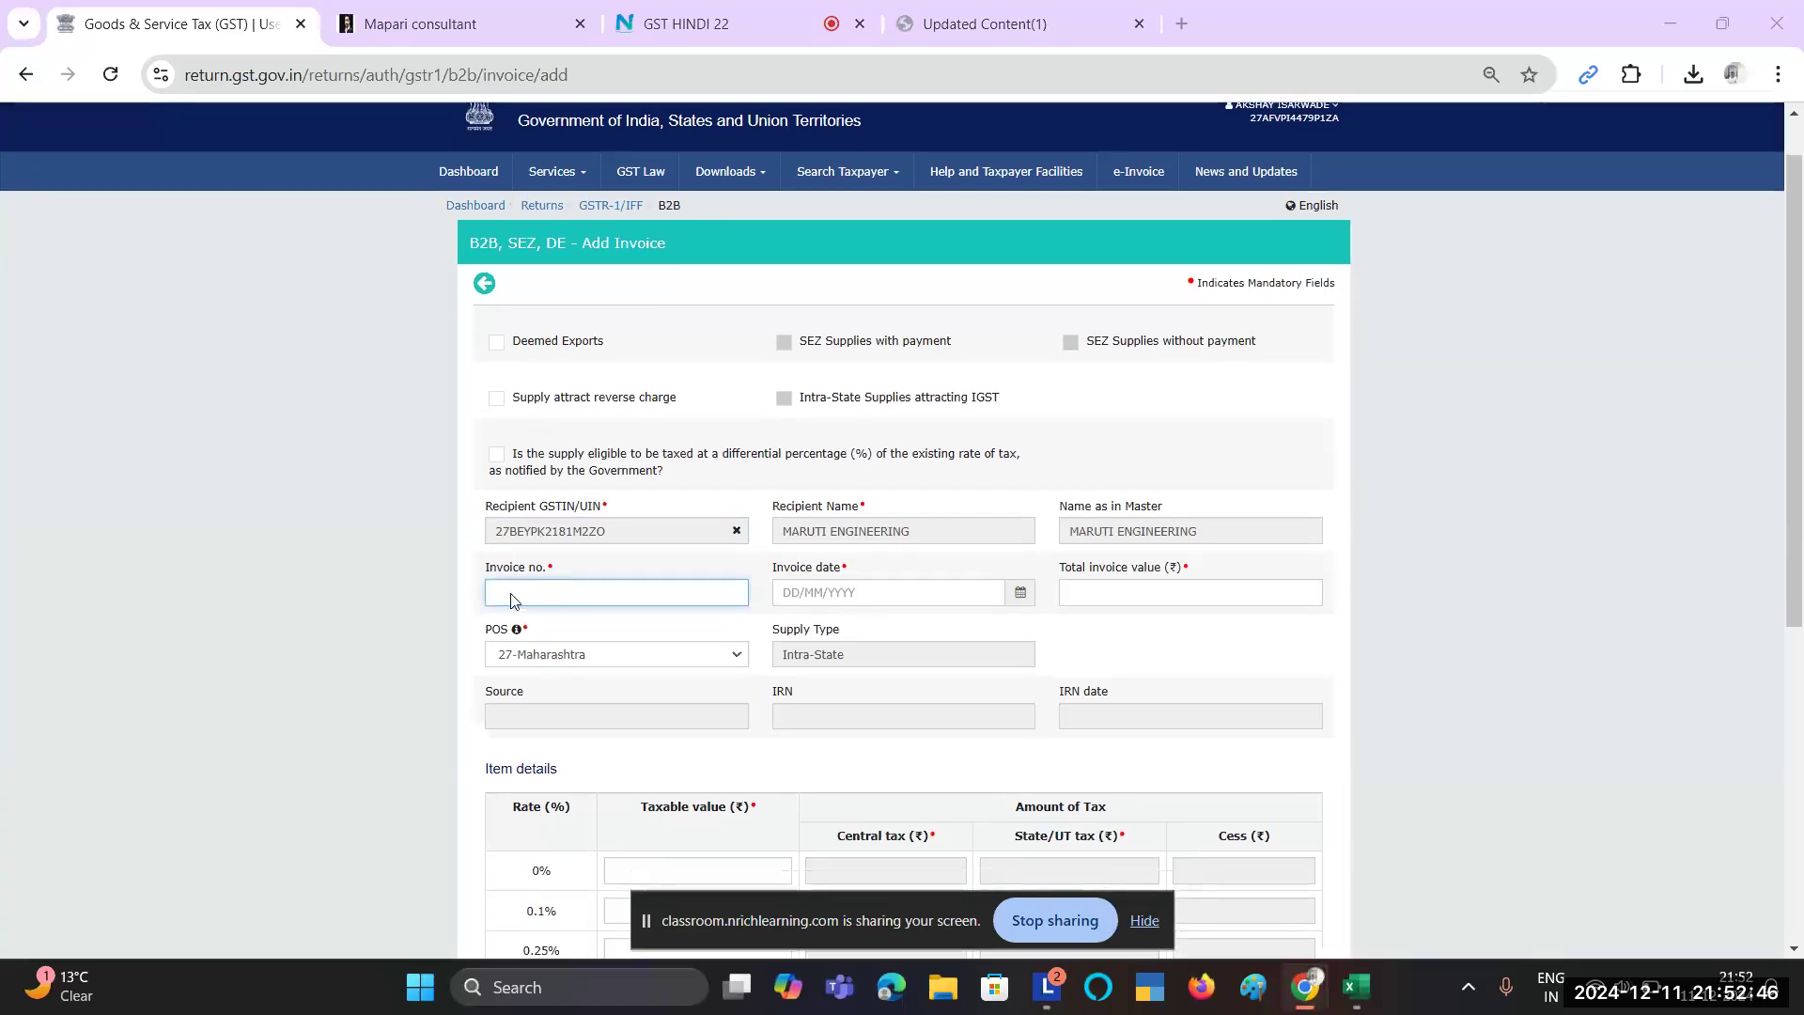
{"action": "key", "text": "alt+Tab"}
{"action": "left_click", "coordinate": [567, 682]}
{"action": "key", "text": "alt+Tab"}
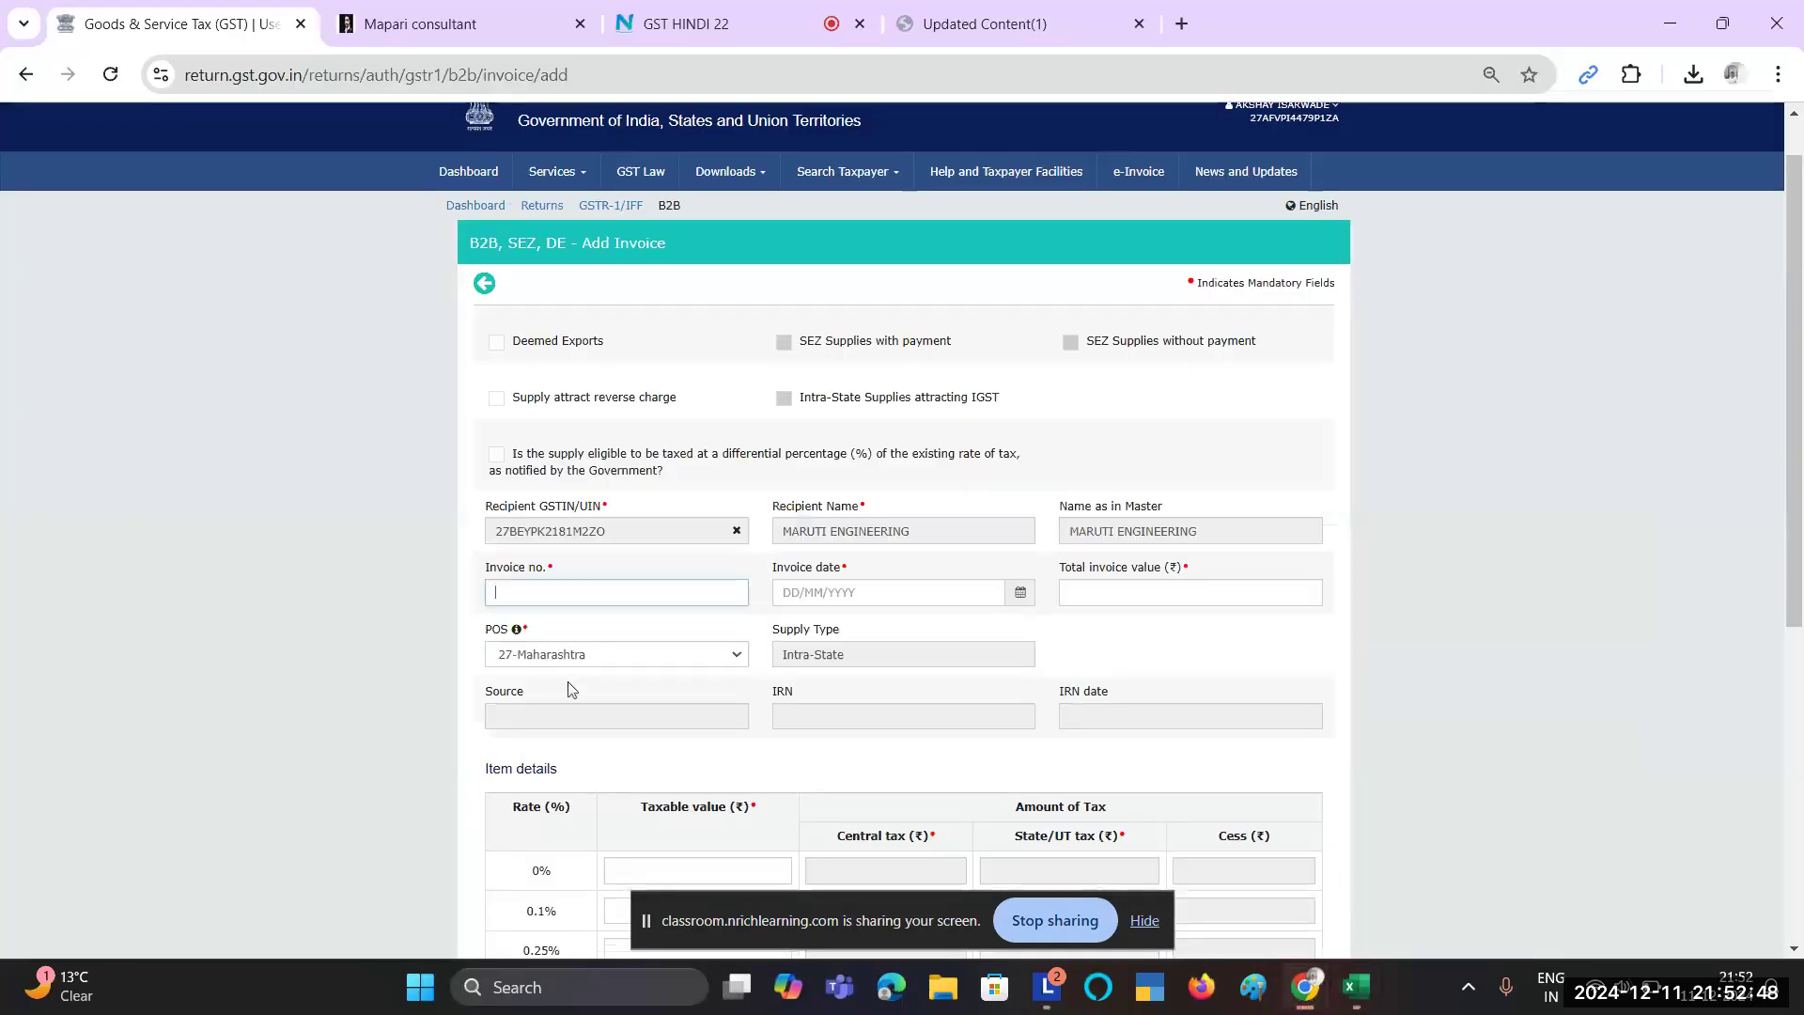
{"action": "type", "text": "438"}
{"action": "key", "text": "Tab"}
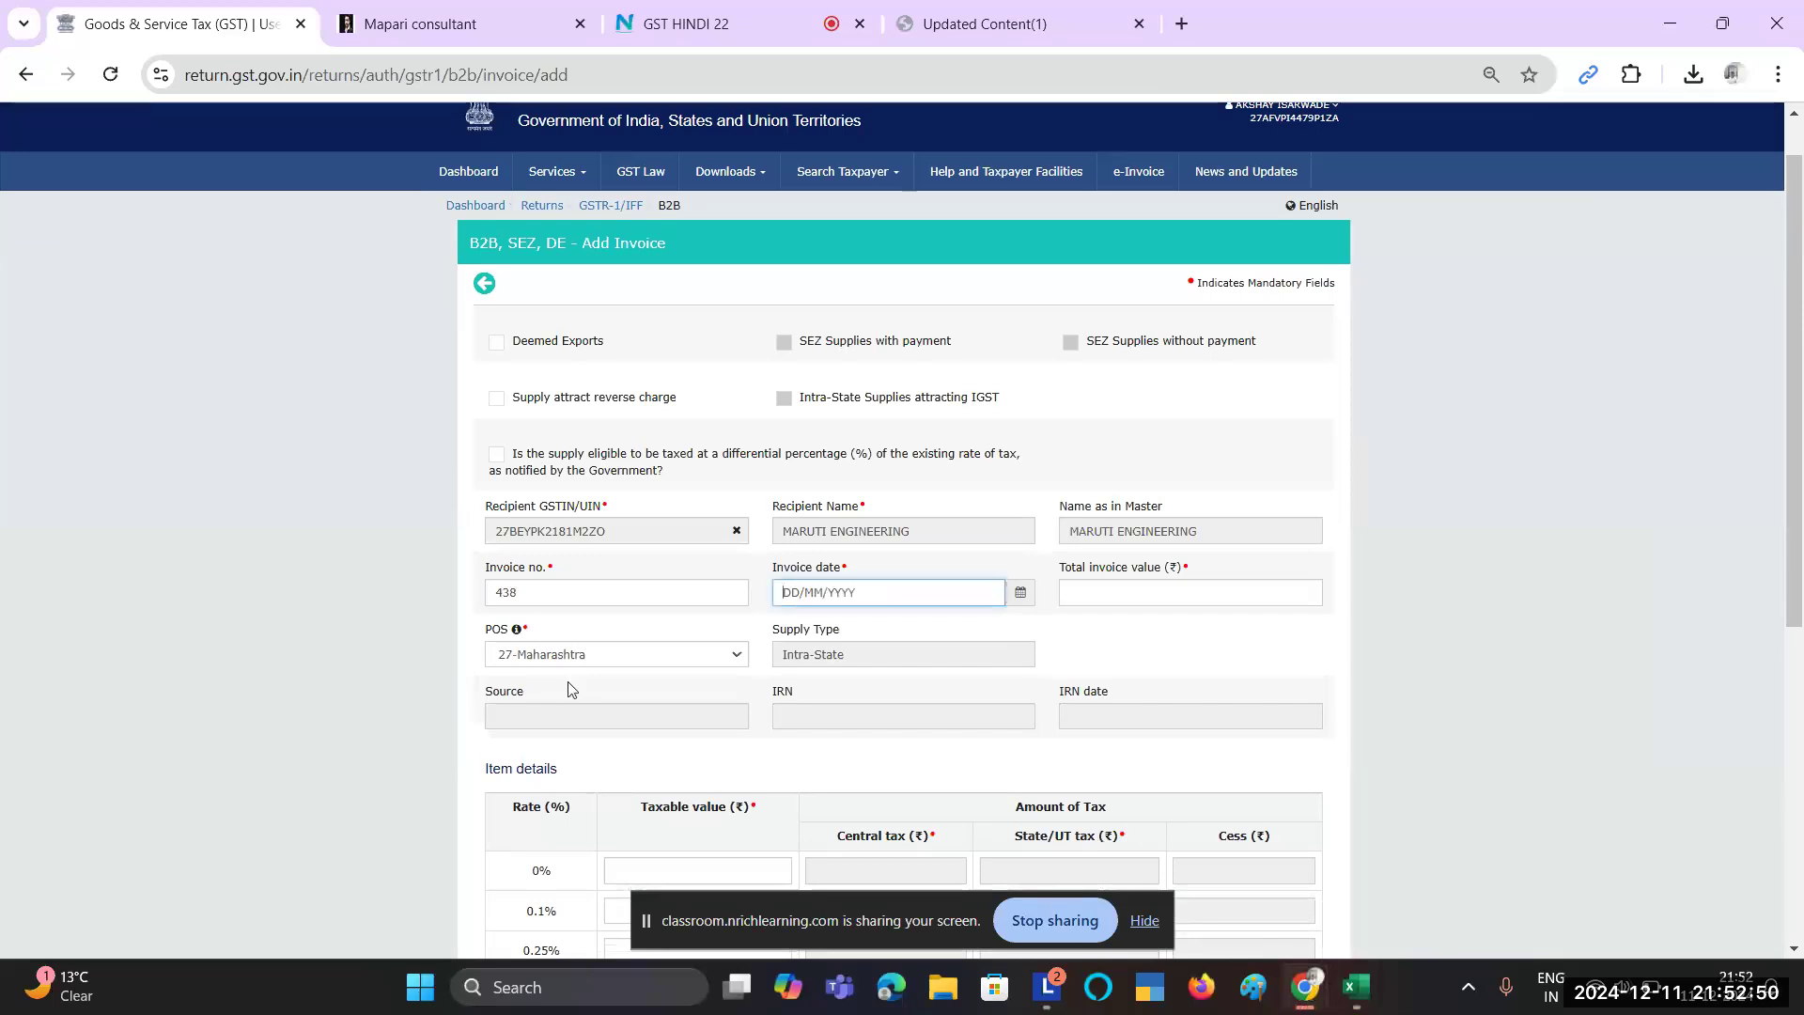
{"action": "key", "text": "alt+Tab"}
{"action": "key", "text": "Right"}
{"action": "key", "text": "alt+Tab"}
{"action": "type", "text": "30/11/0024"}
Step: Enter 91,875.00 as the total invoice value, correcting it and verifying against the sheet
{"action": "key", "text": "Tab"}
{"action": "key", "text": "alt+Tab"}
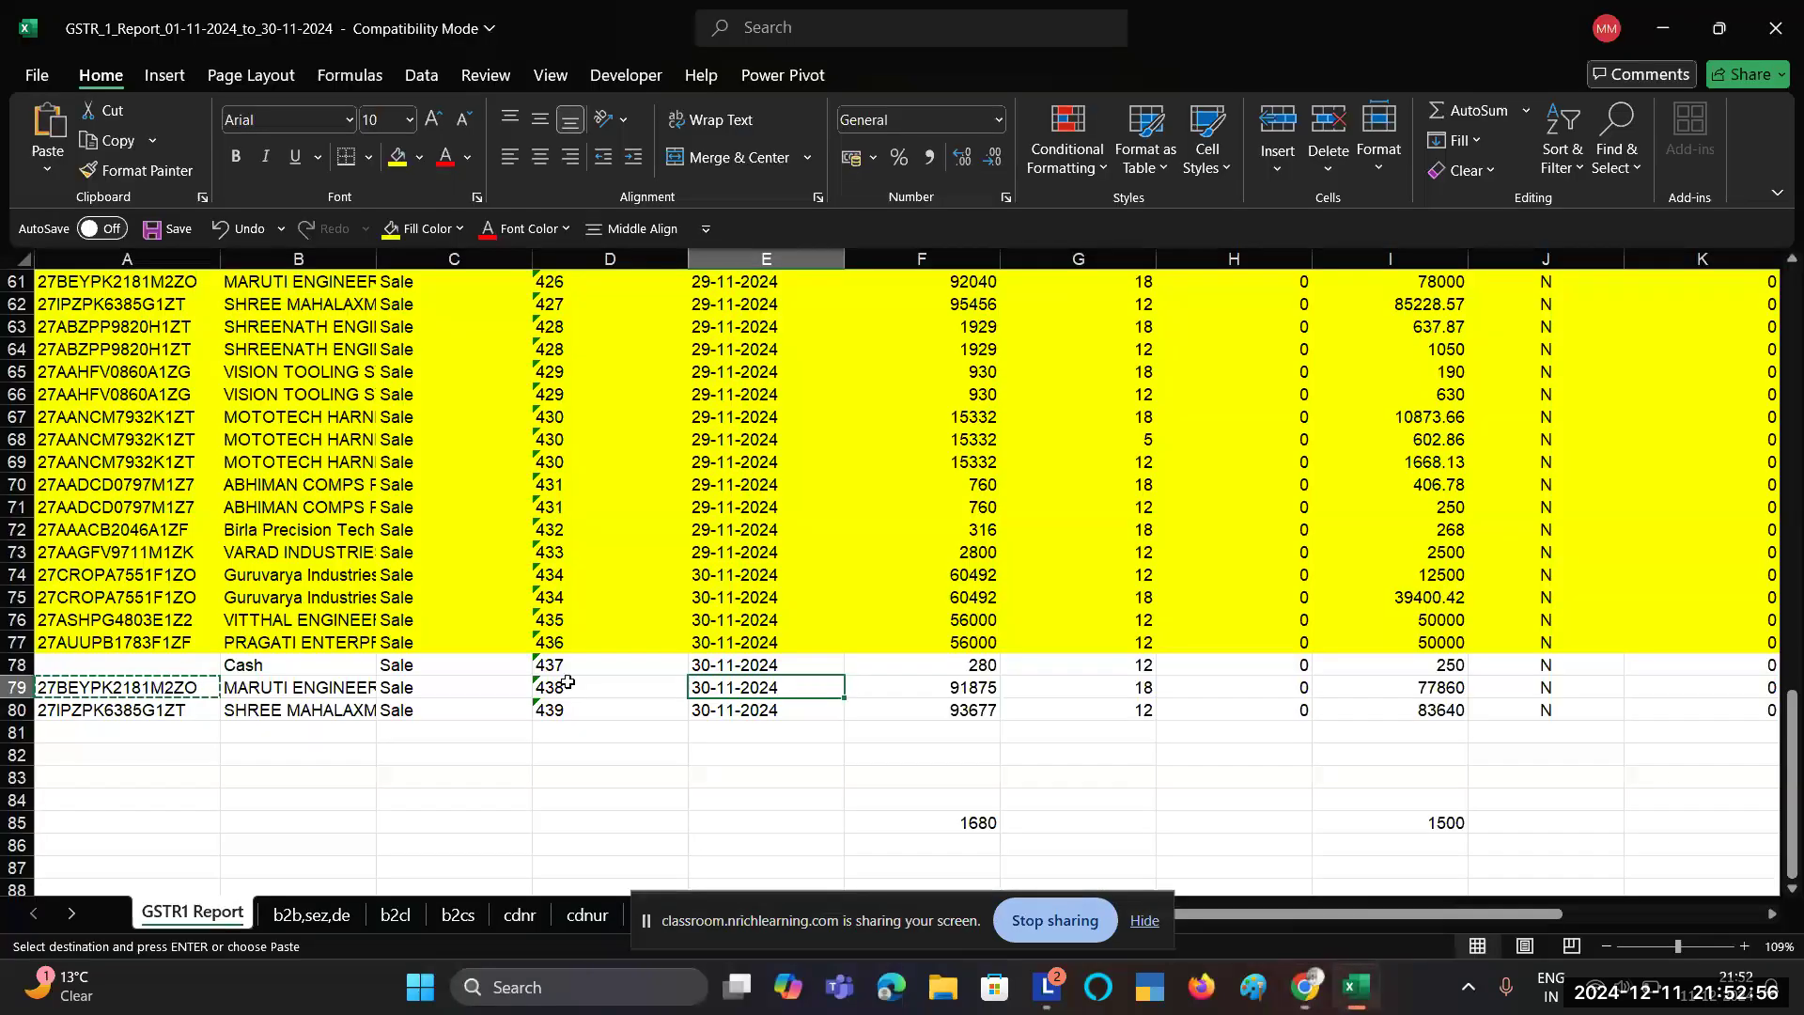
{"action": "left_click", "coordinate": [958, 689]}
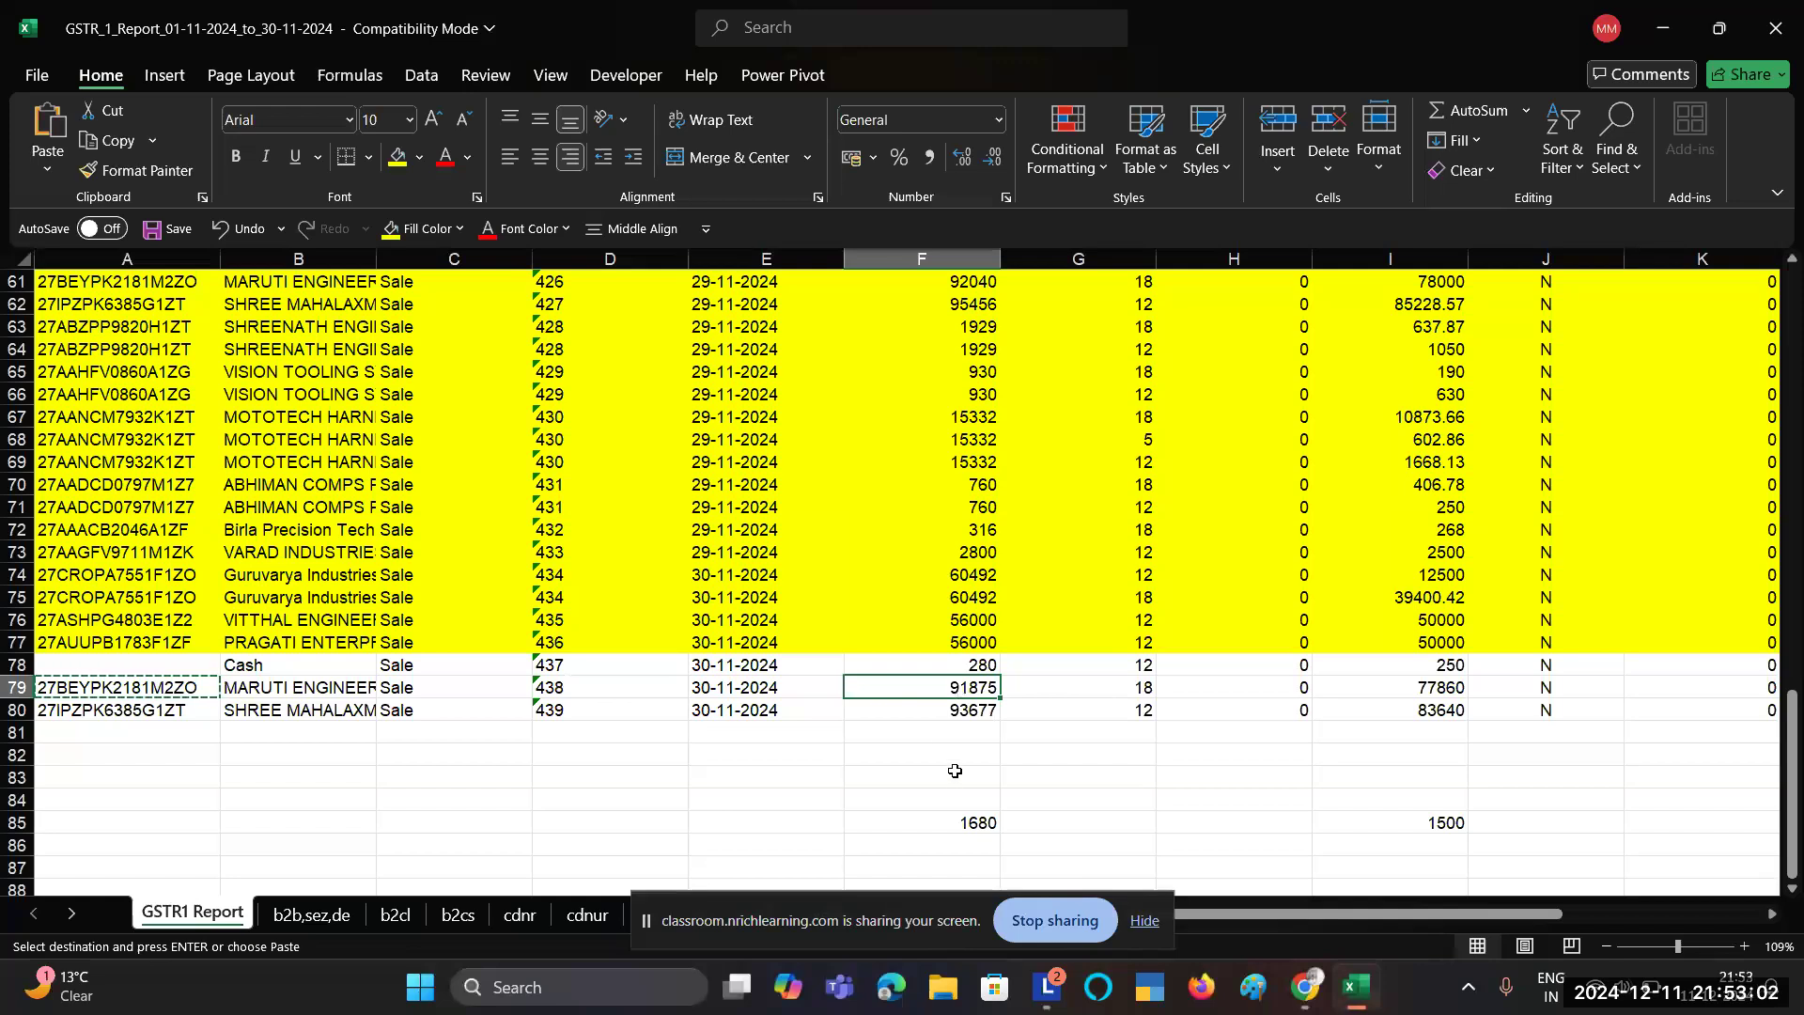
{"action": "key", "text": "alt+Tab"}
{"action": "type", "text": "91"}
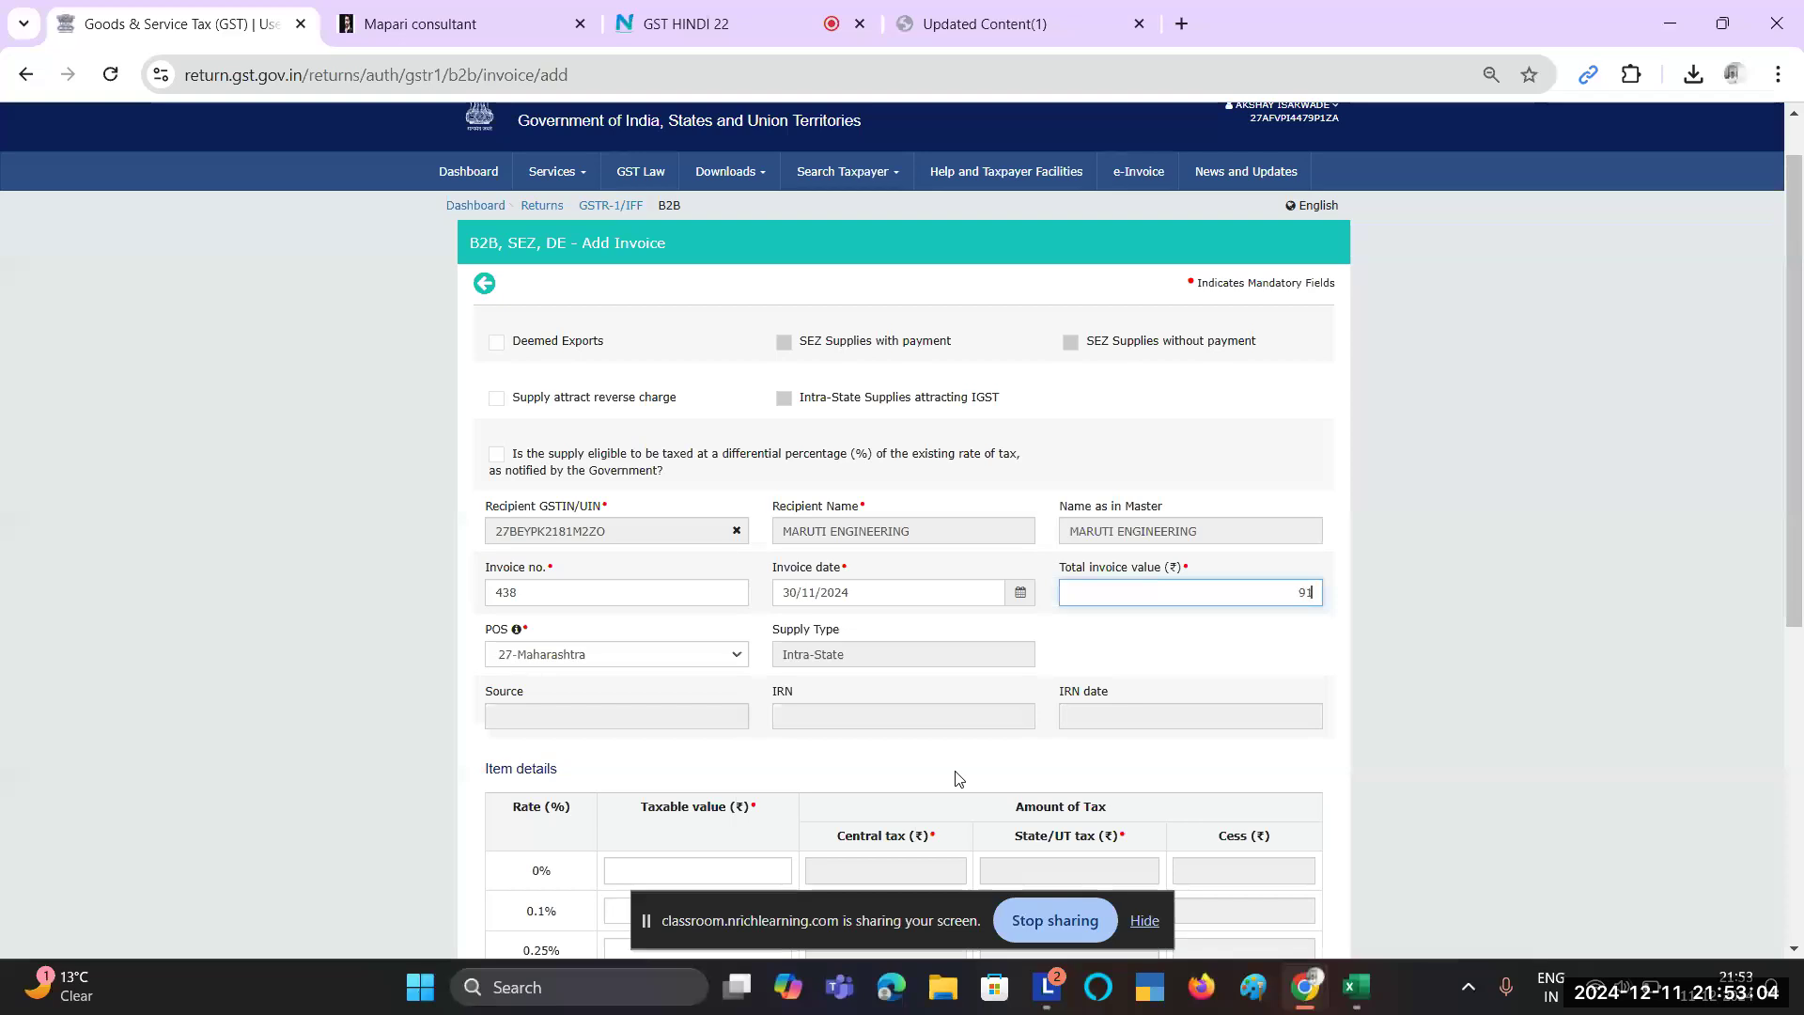
{"action": "key", "text": "alt+Tab"}
{"action": "key", "text": "alt+Tab"}
{"action": "key", "text": "alt+Tab"}
{"action": "key", "text": "alt+Tab"}
{"action": "key", "text": "BackSpace"}
{"action": "key", "text": "BackSpace"}
{"action": "key", "text": "BackSpace"}
{"action": "key", "text": "BackSpace"}
{"action": "key", "text": "BackSpace"}
{"action": "type", "text": "91875"}
{"action": "key", "text": "alt+Tab"}
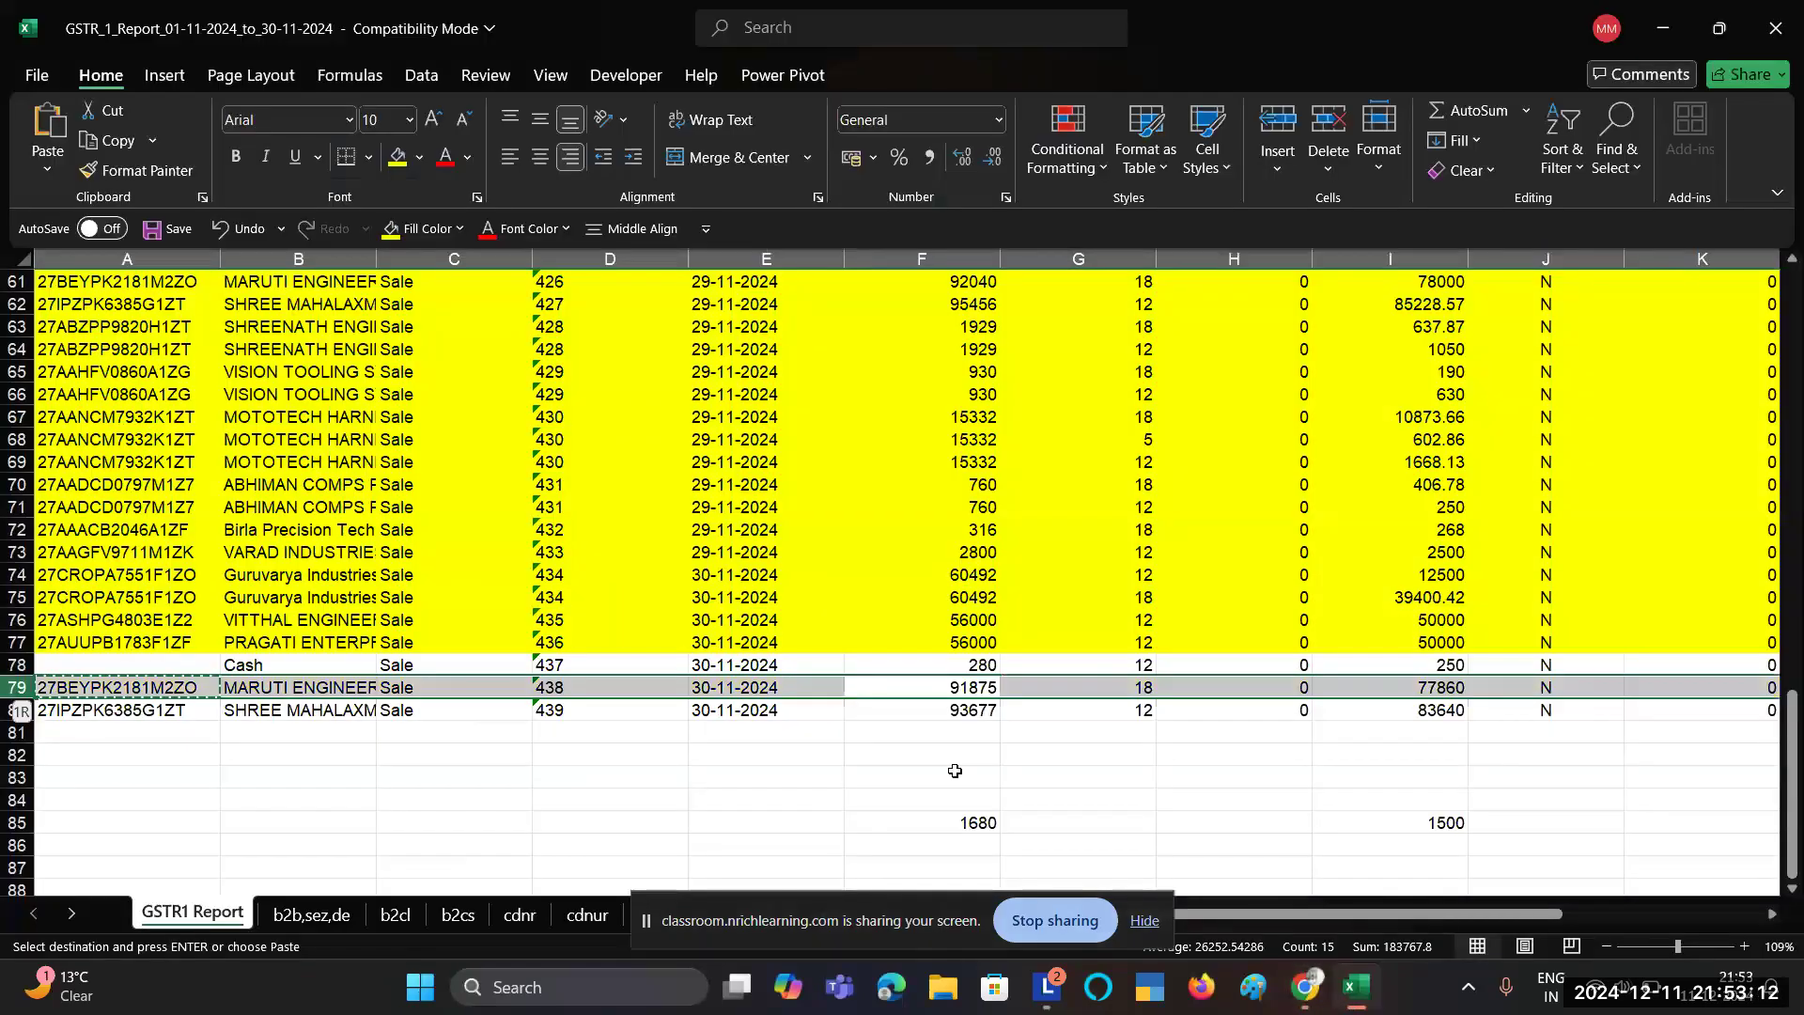
{"action": "key", "text": "alt+Tab"}
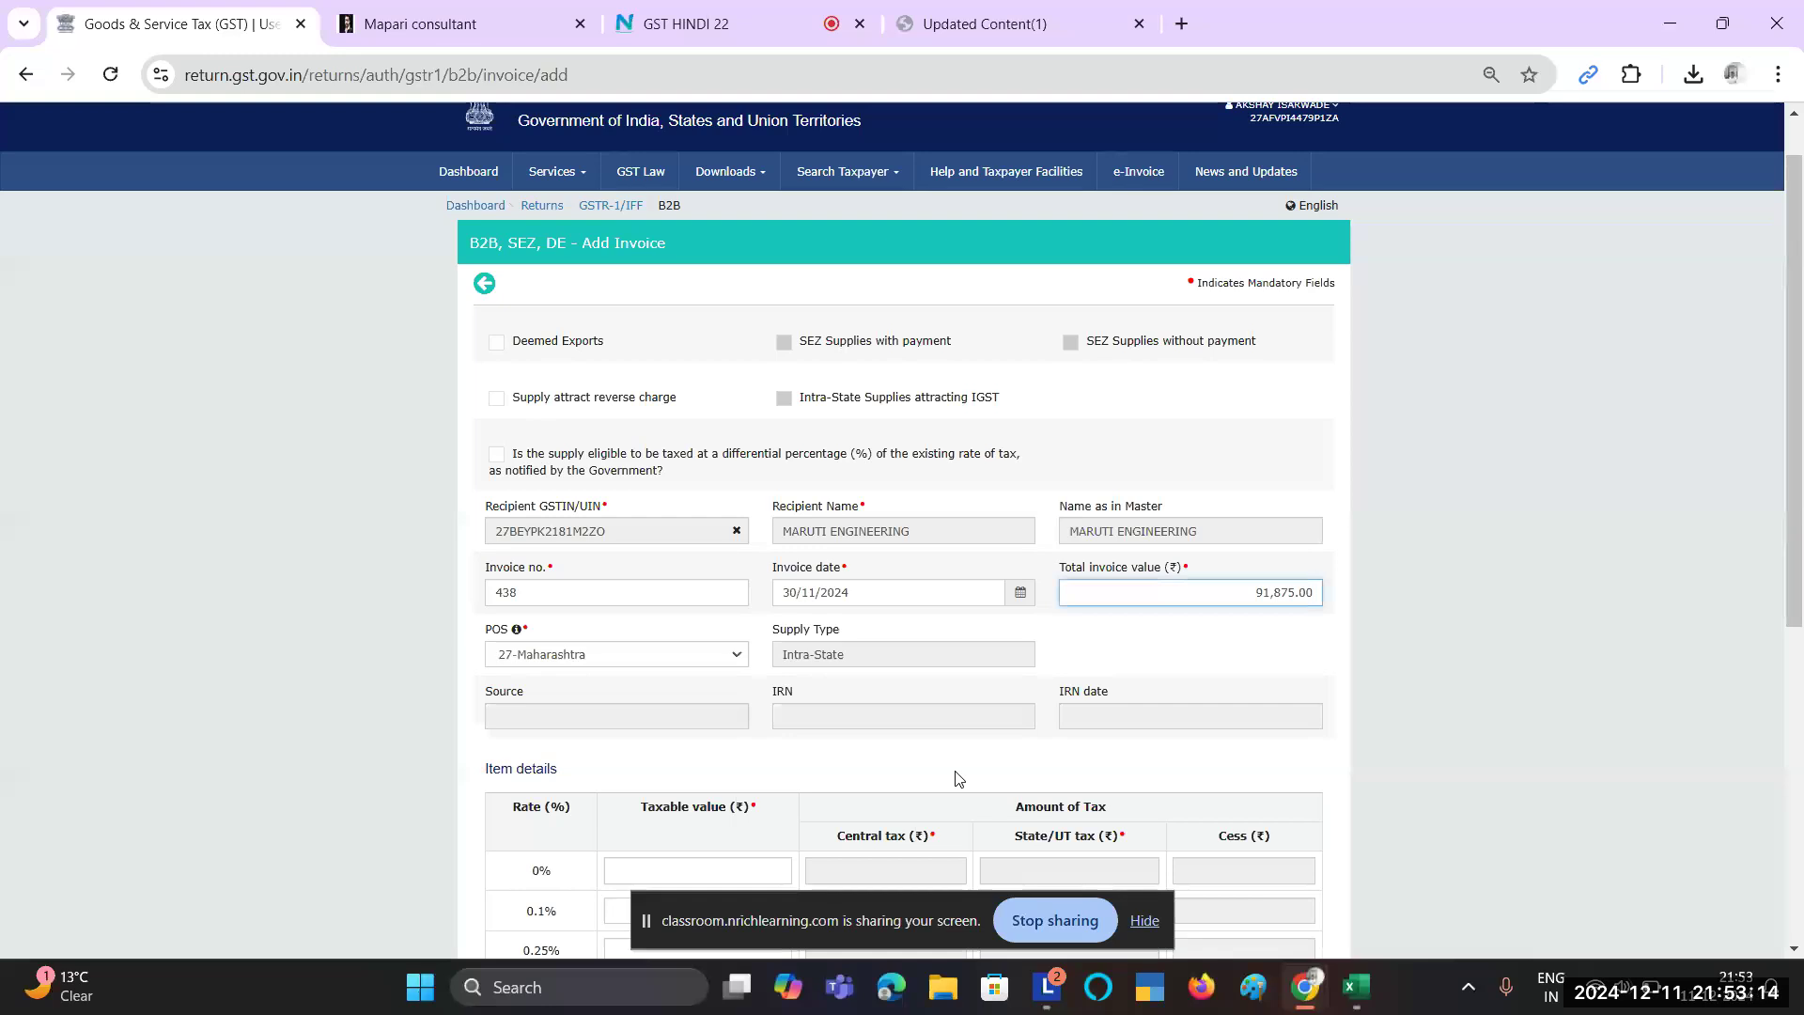
{"action": "key", "text": "alt+Tab"}
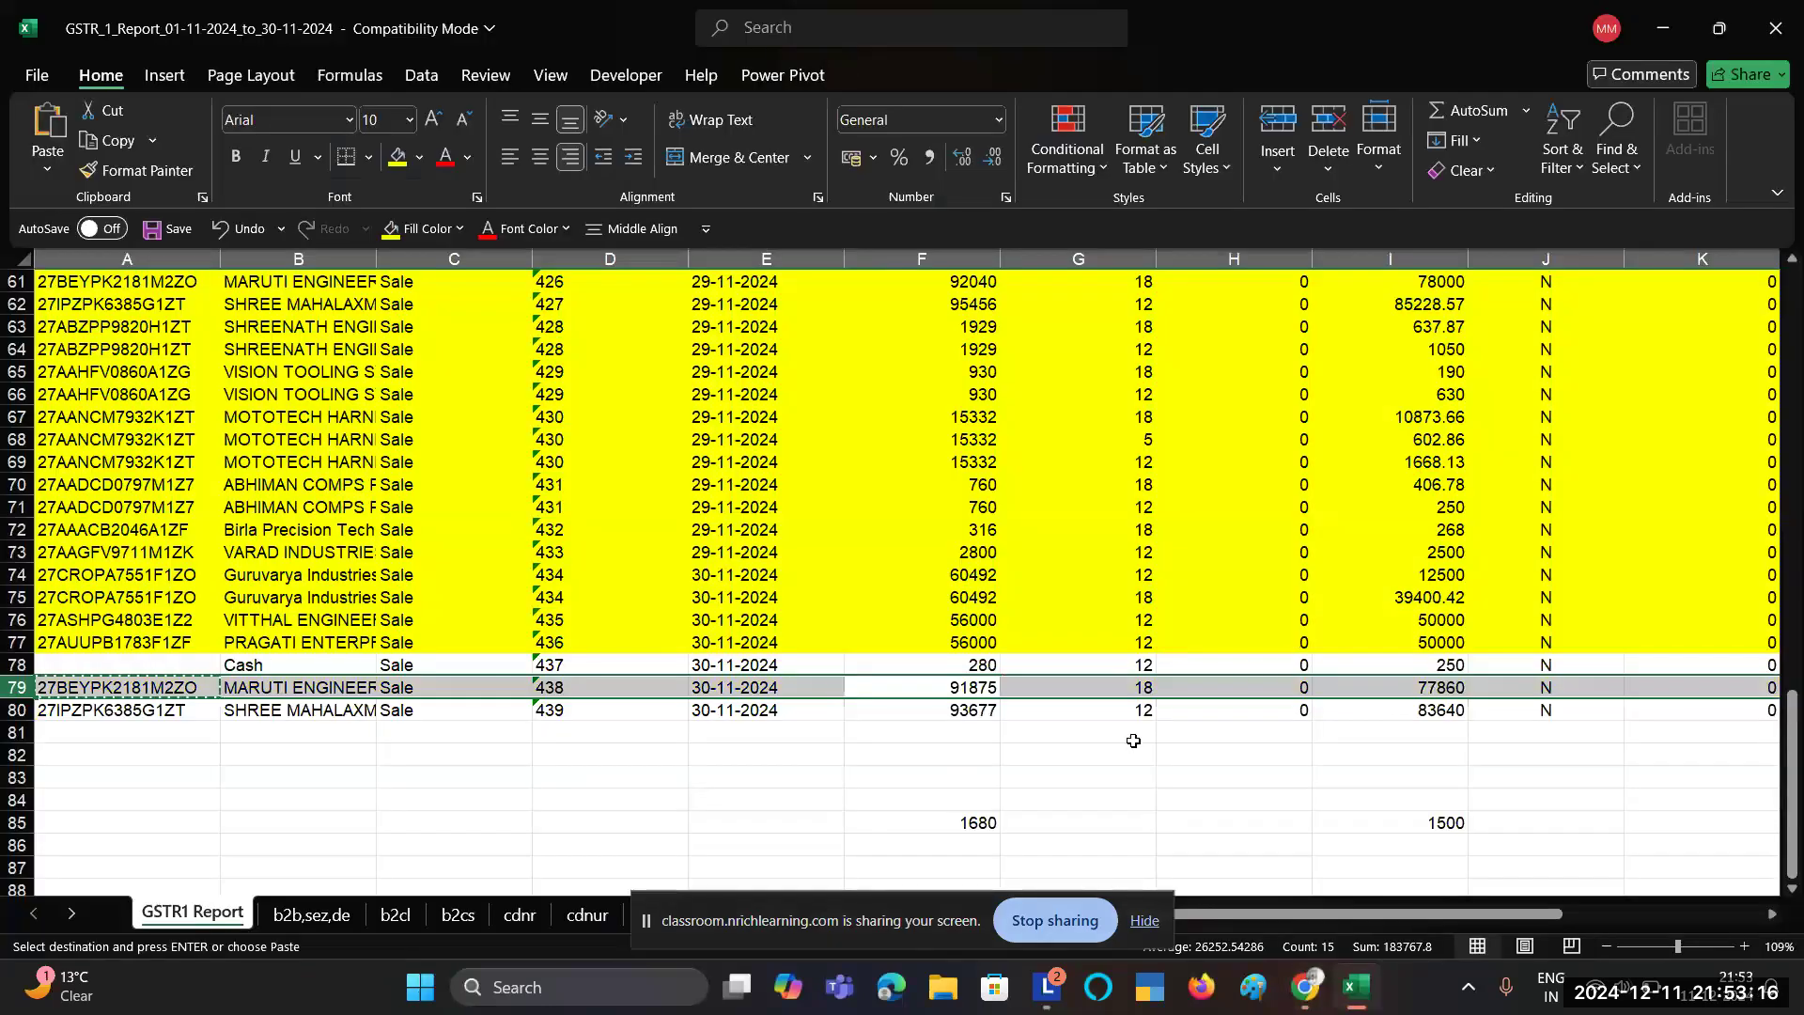
{"action": "key", "text": "alt+Tab"}
{"action": "scroll", "coordinate": [931, 724], "scroll_direction": "down", "scroll_amount": 1}
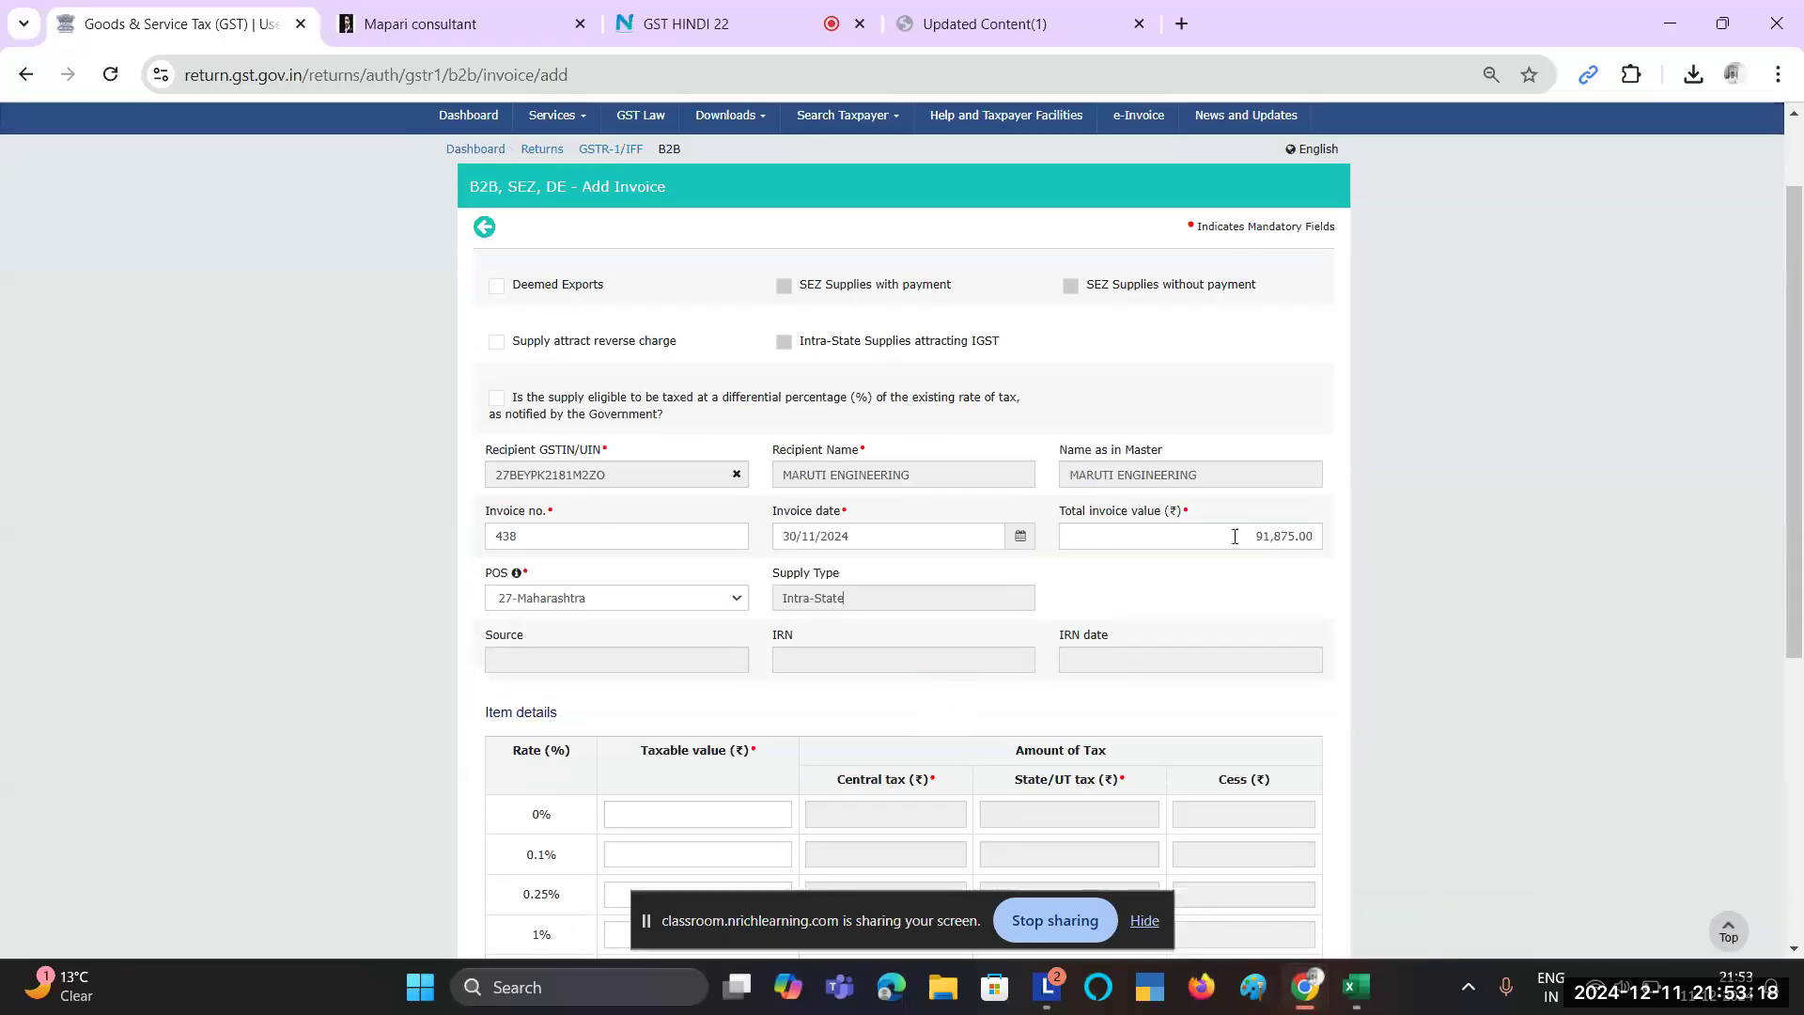
{"action": "left_click_drag", "start_coordinate": [1243, 536], "coordinate": [1308, 566]}
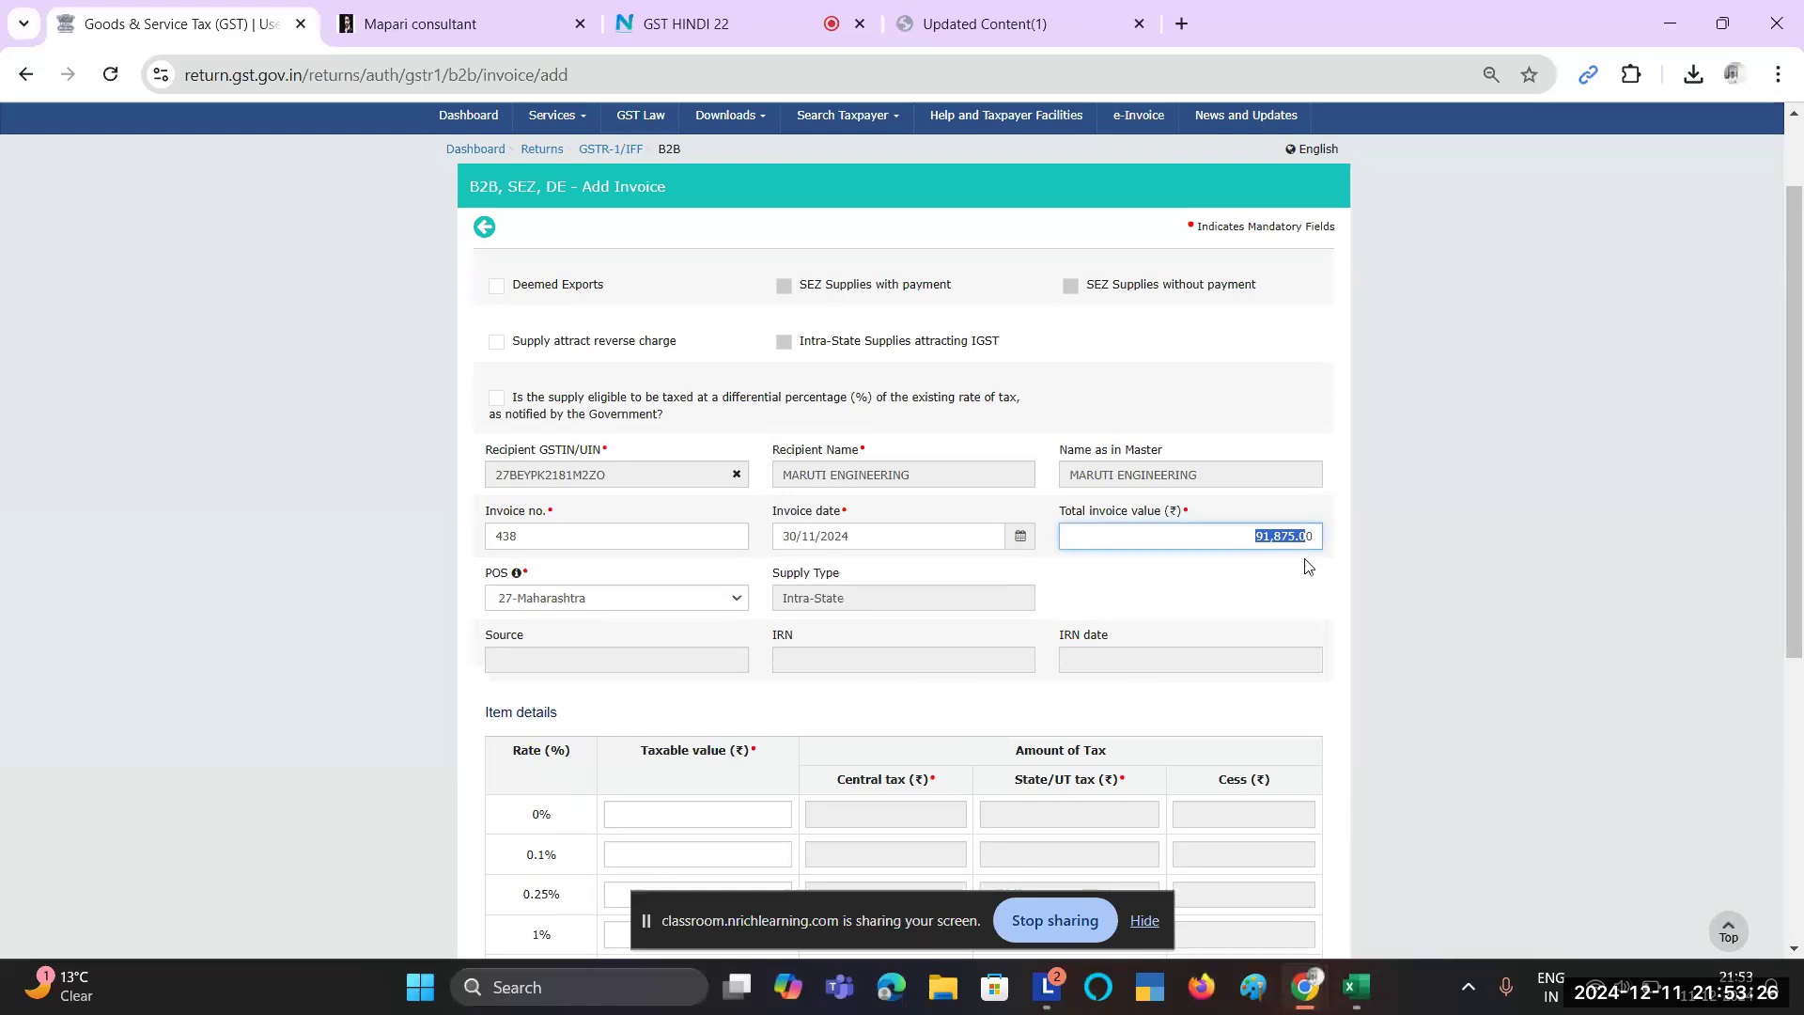
Step: Enter 77,860.00 as the 18% taxable value for invoice 438
{"action": "scroll", "coordinate": [1304, 558], "scroll_direction": "down", "scroll_amount": 1}
{"action": "left_click", "coordinate": [1304, 558]}
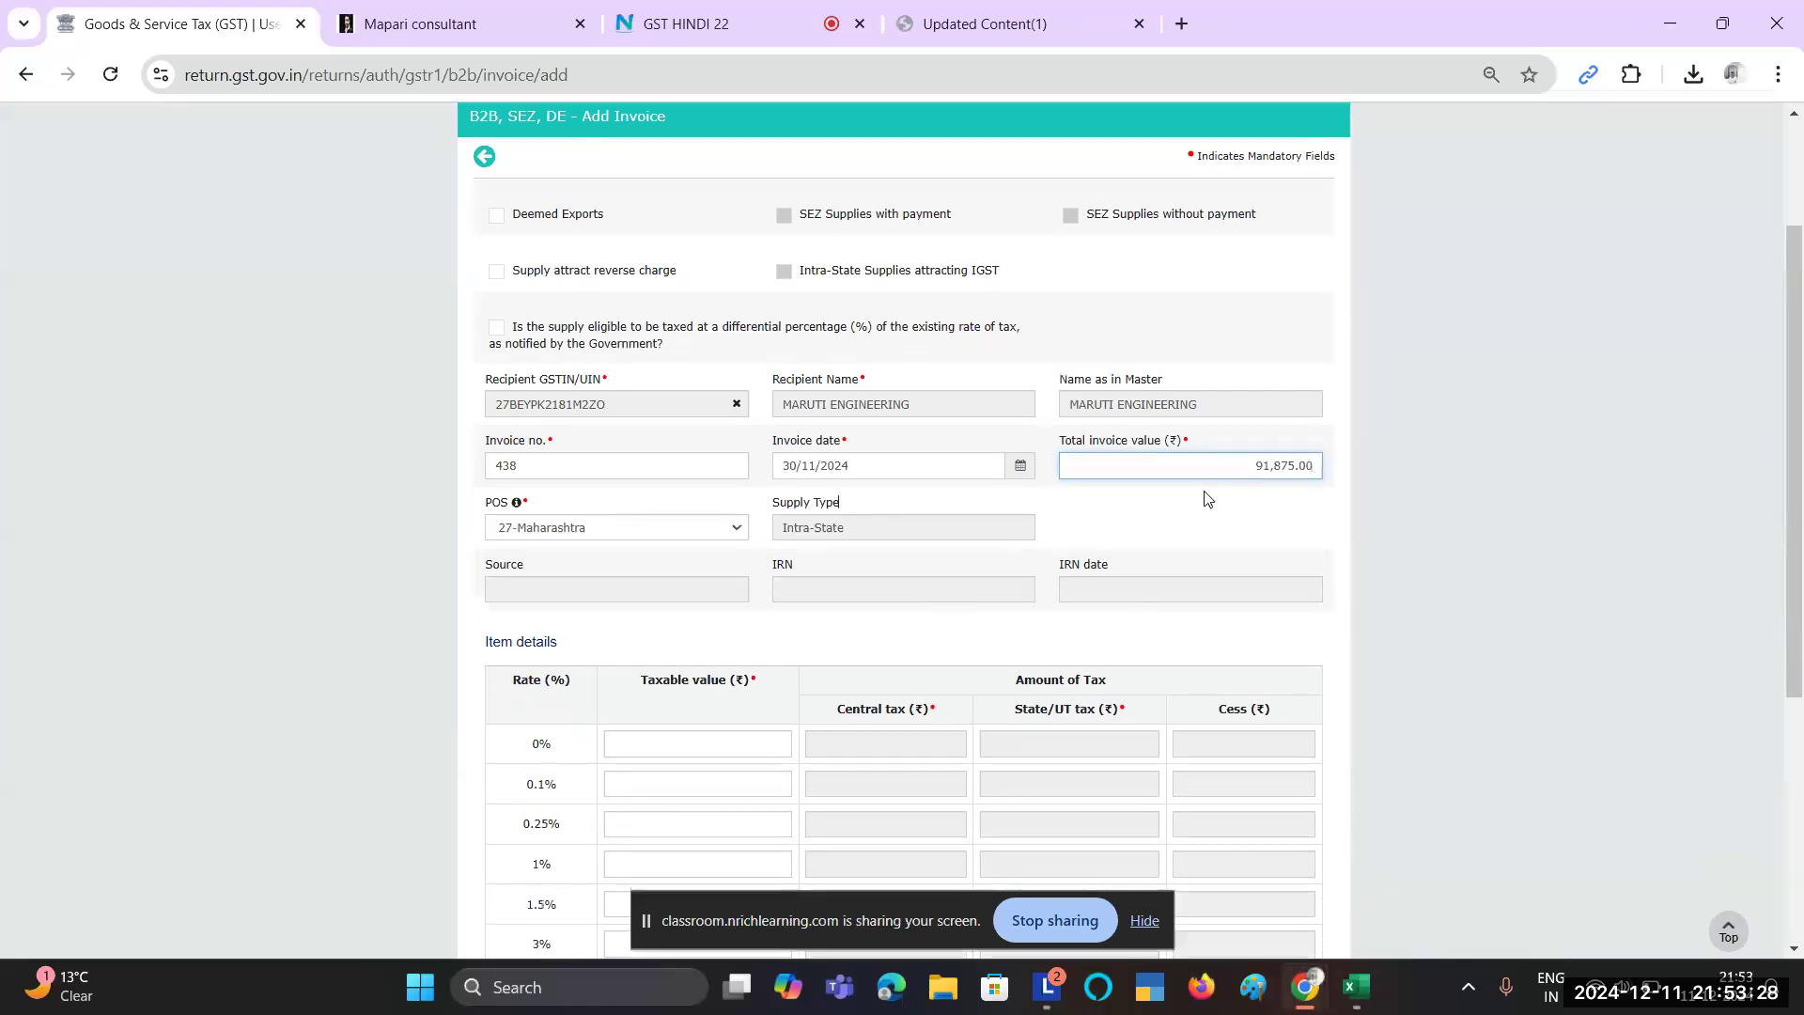
{"action": "scroll", "coordinate": [1206, 500], "scroll_direction": "down", "scroll_amount": 2}
{"action": "scroll", "coordinate": [1206, 500], "scroll_direction": "down", "scroll_amount": 2}
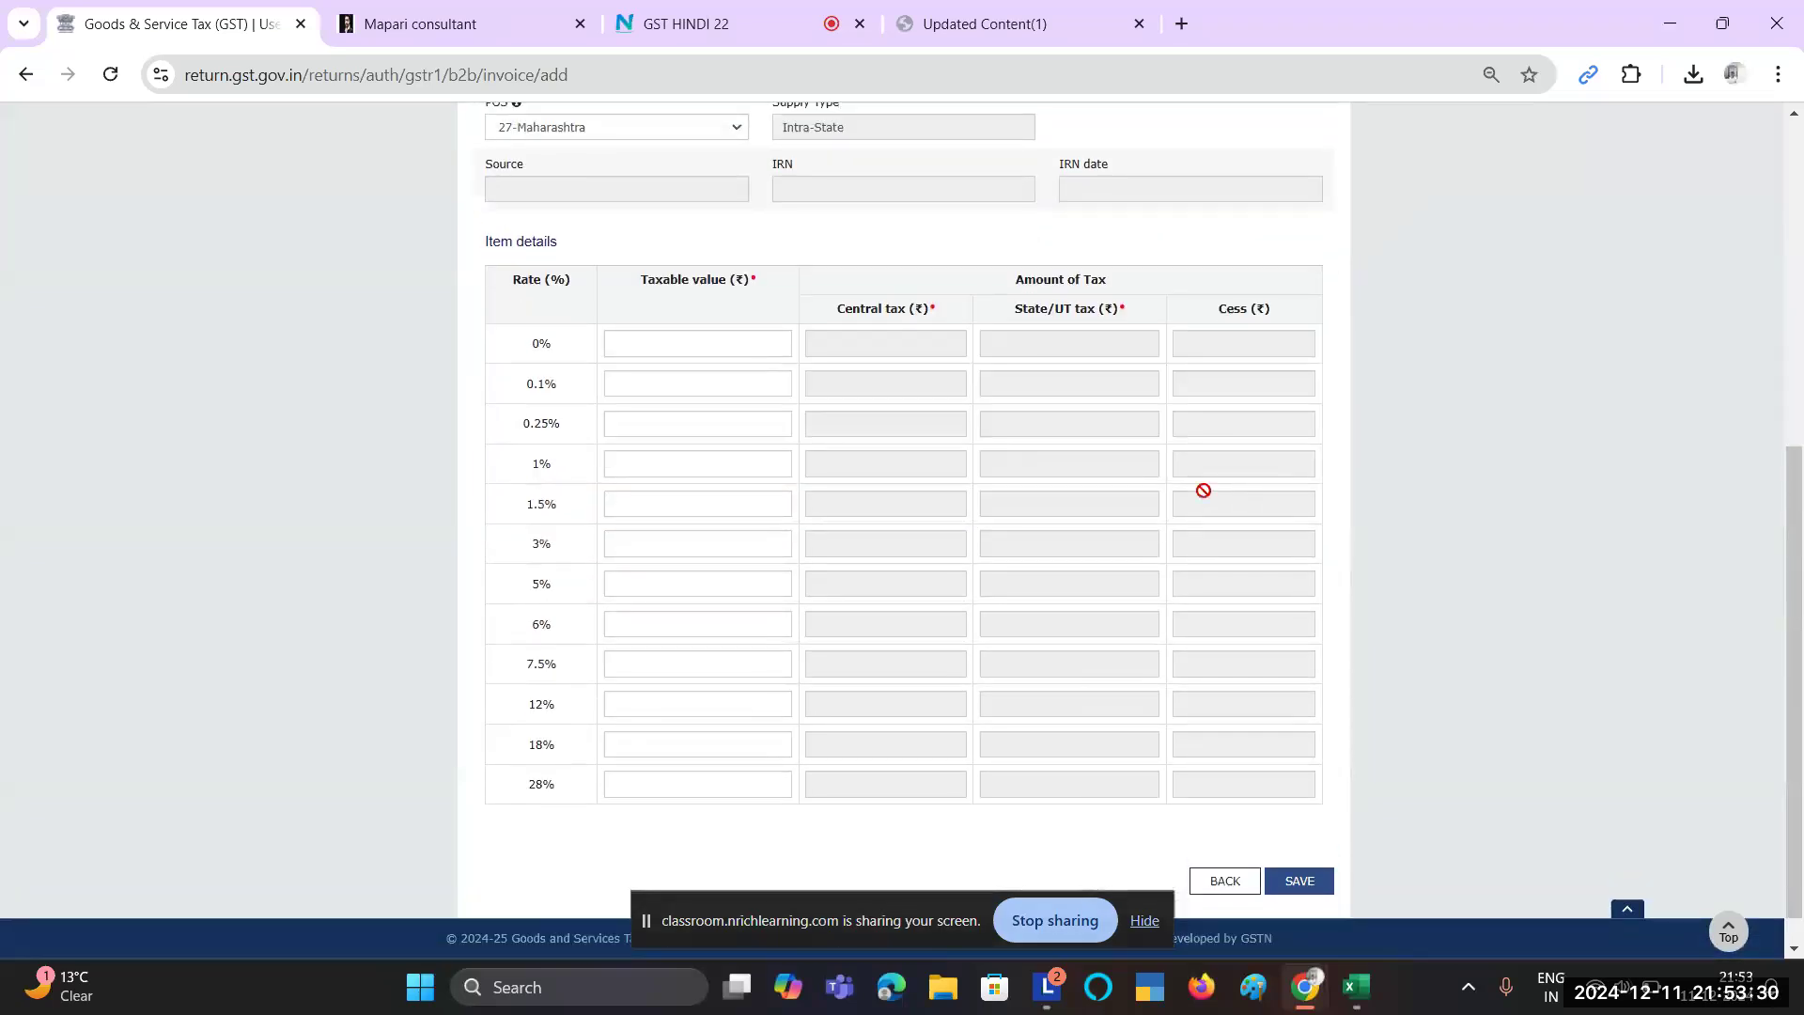
{"action": "key", "text": "alt+Tab"}
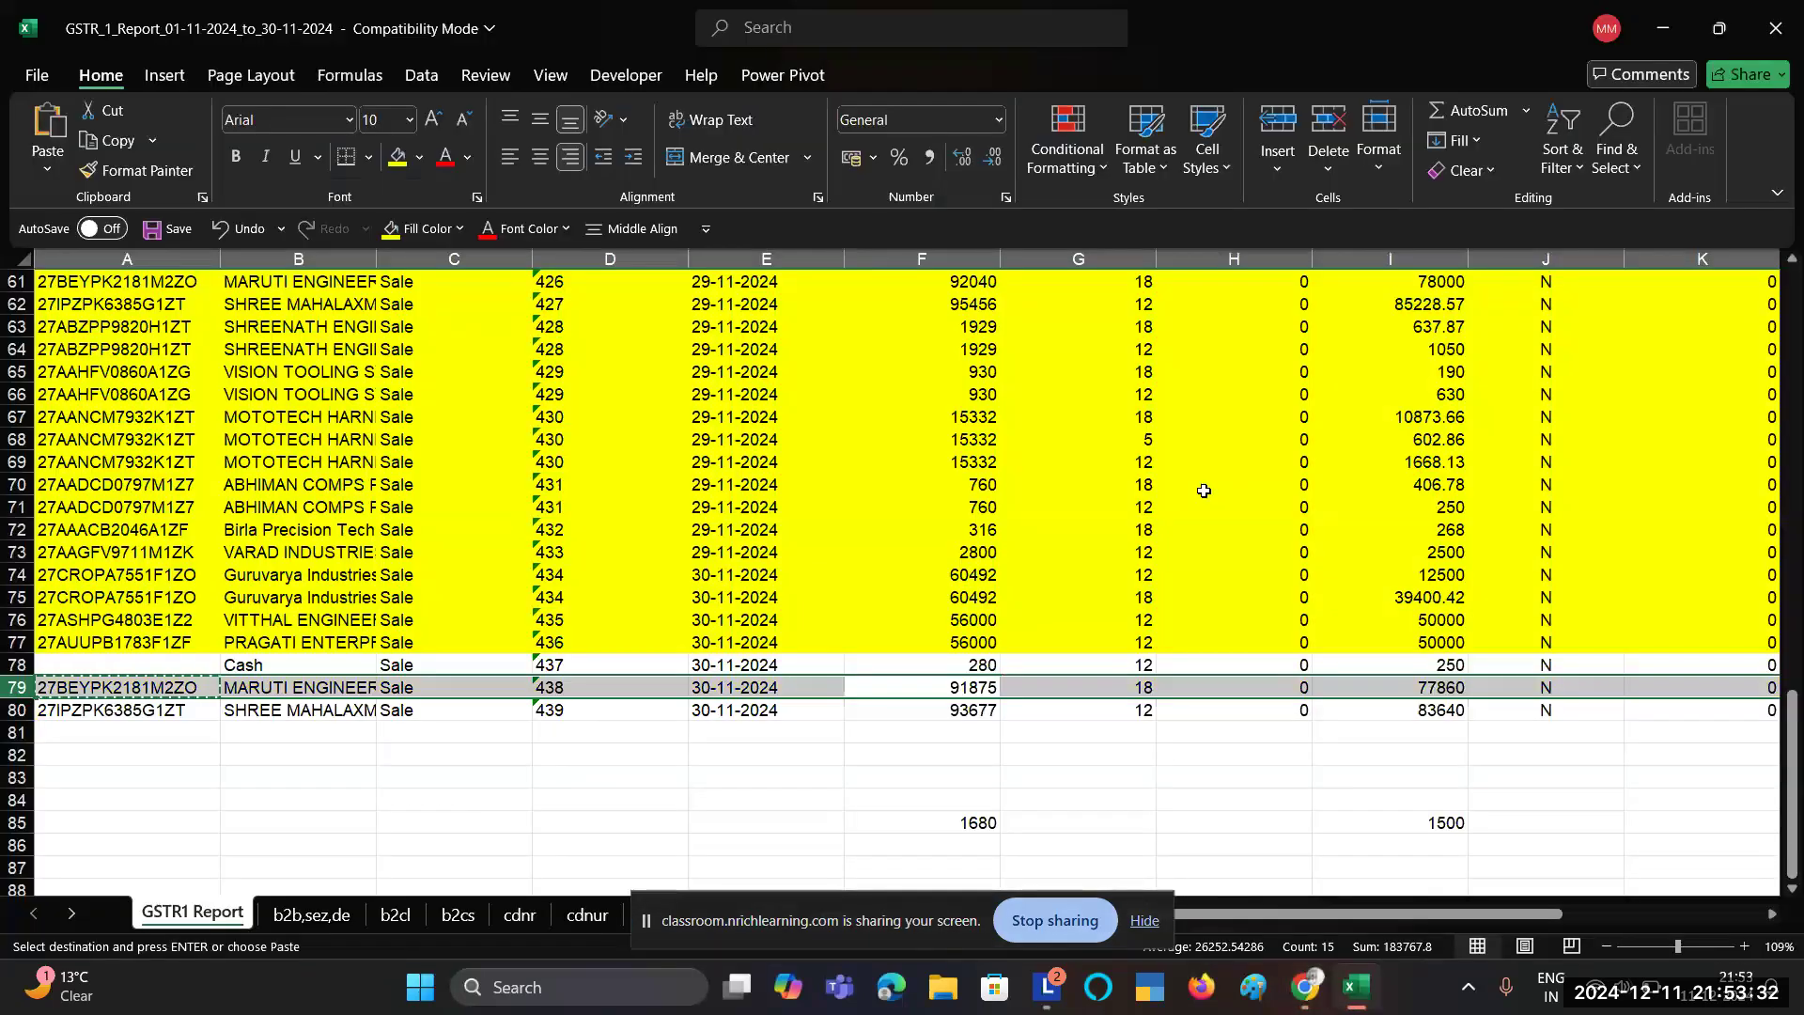
{"action": "left_click", "coordinate": [1427, 694]}
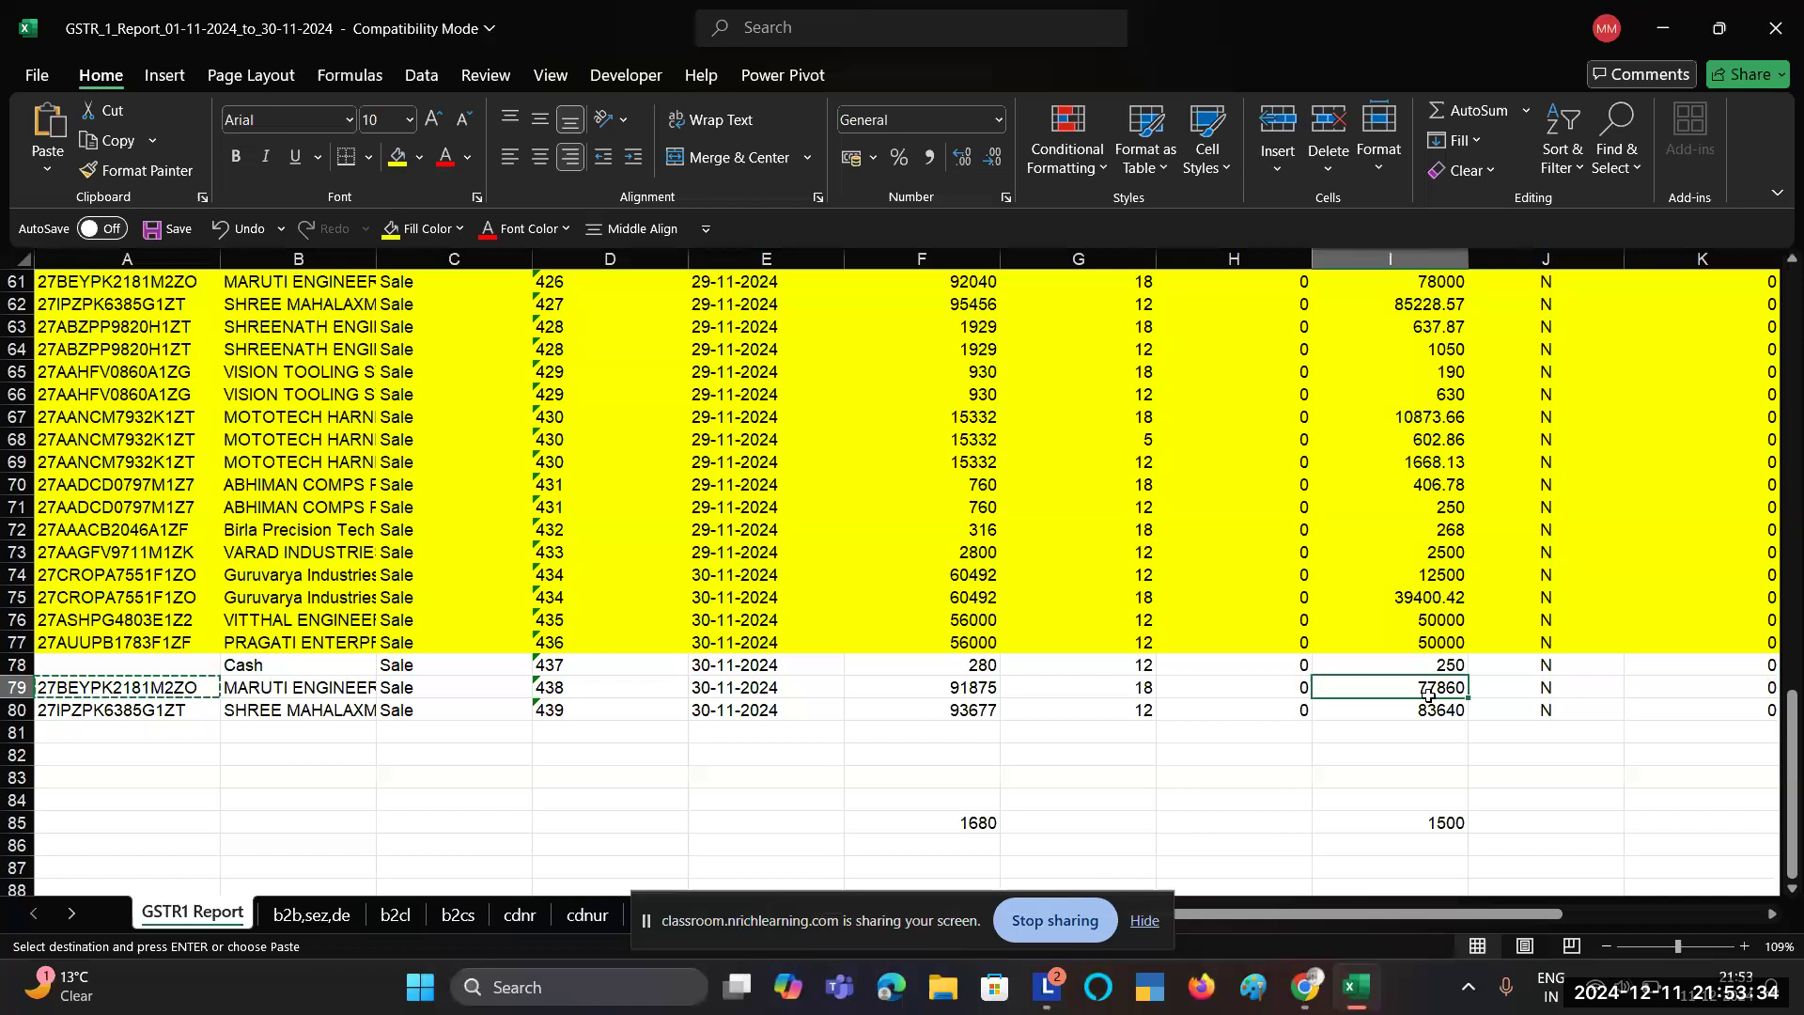
{"action": "left_click", "coordinate": [1144, 686]}
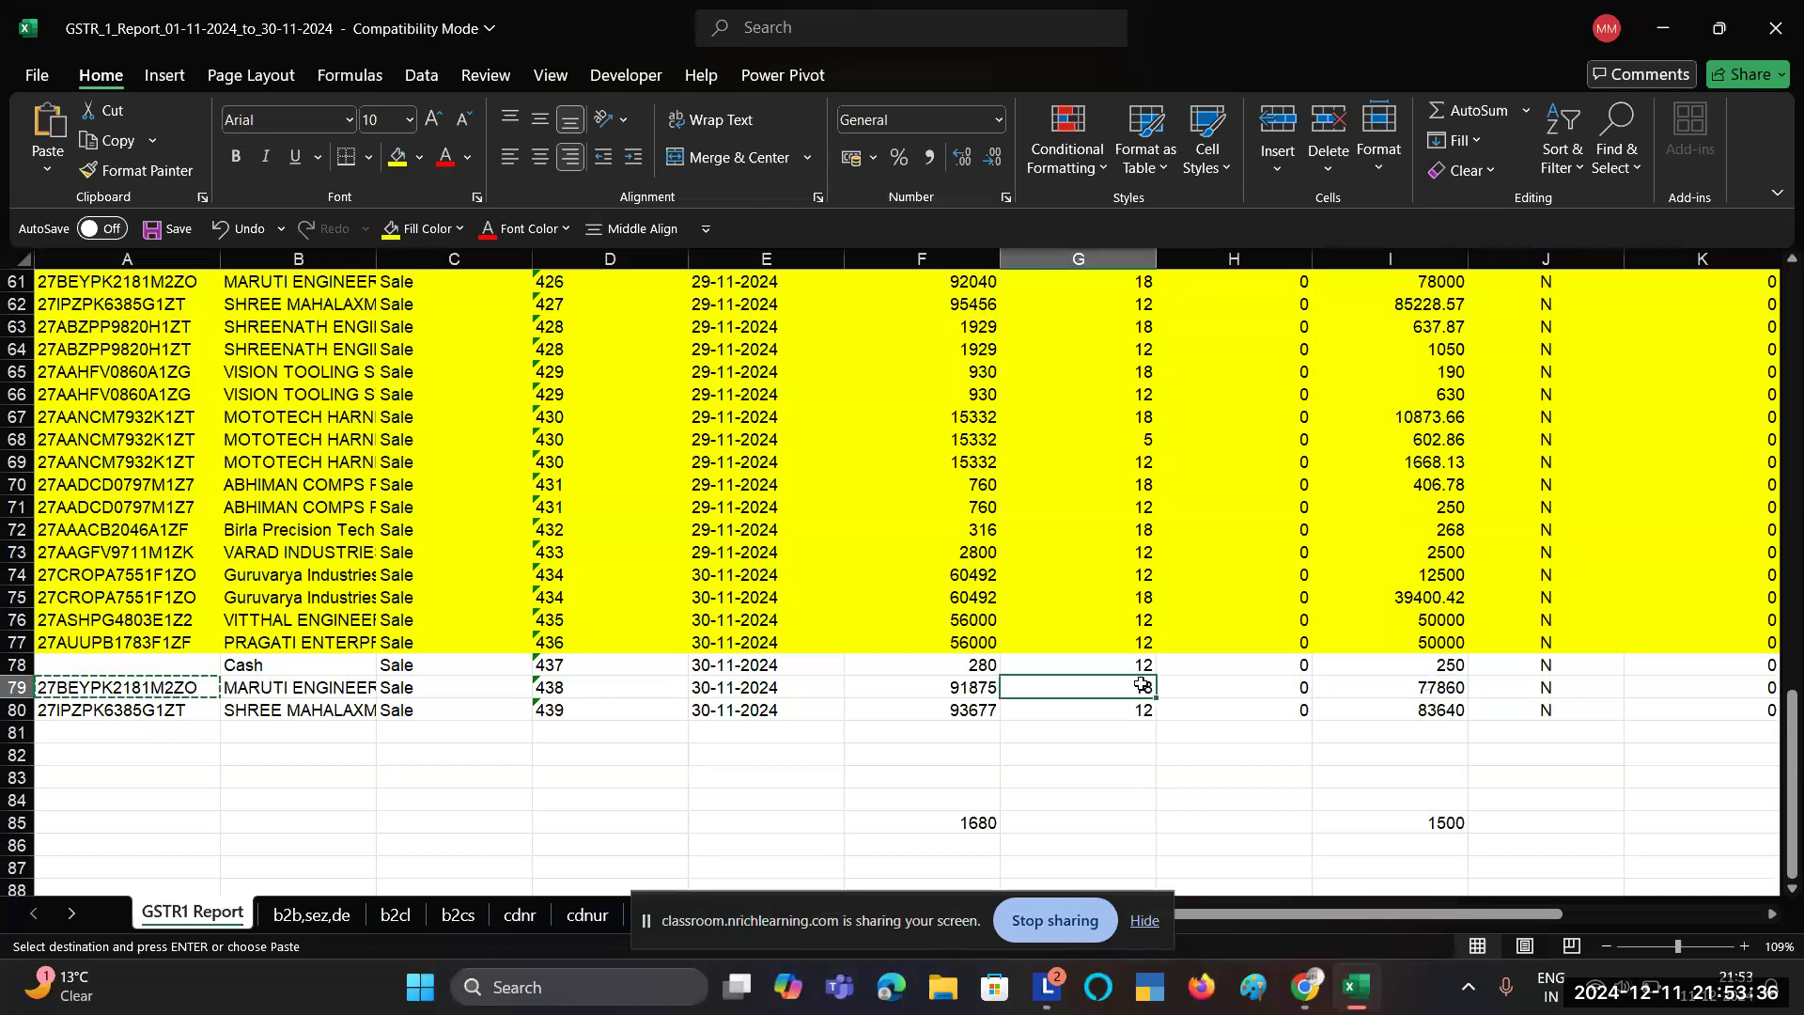
{"action": "left_click", "coordinate": [1423, 694]}
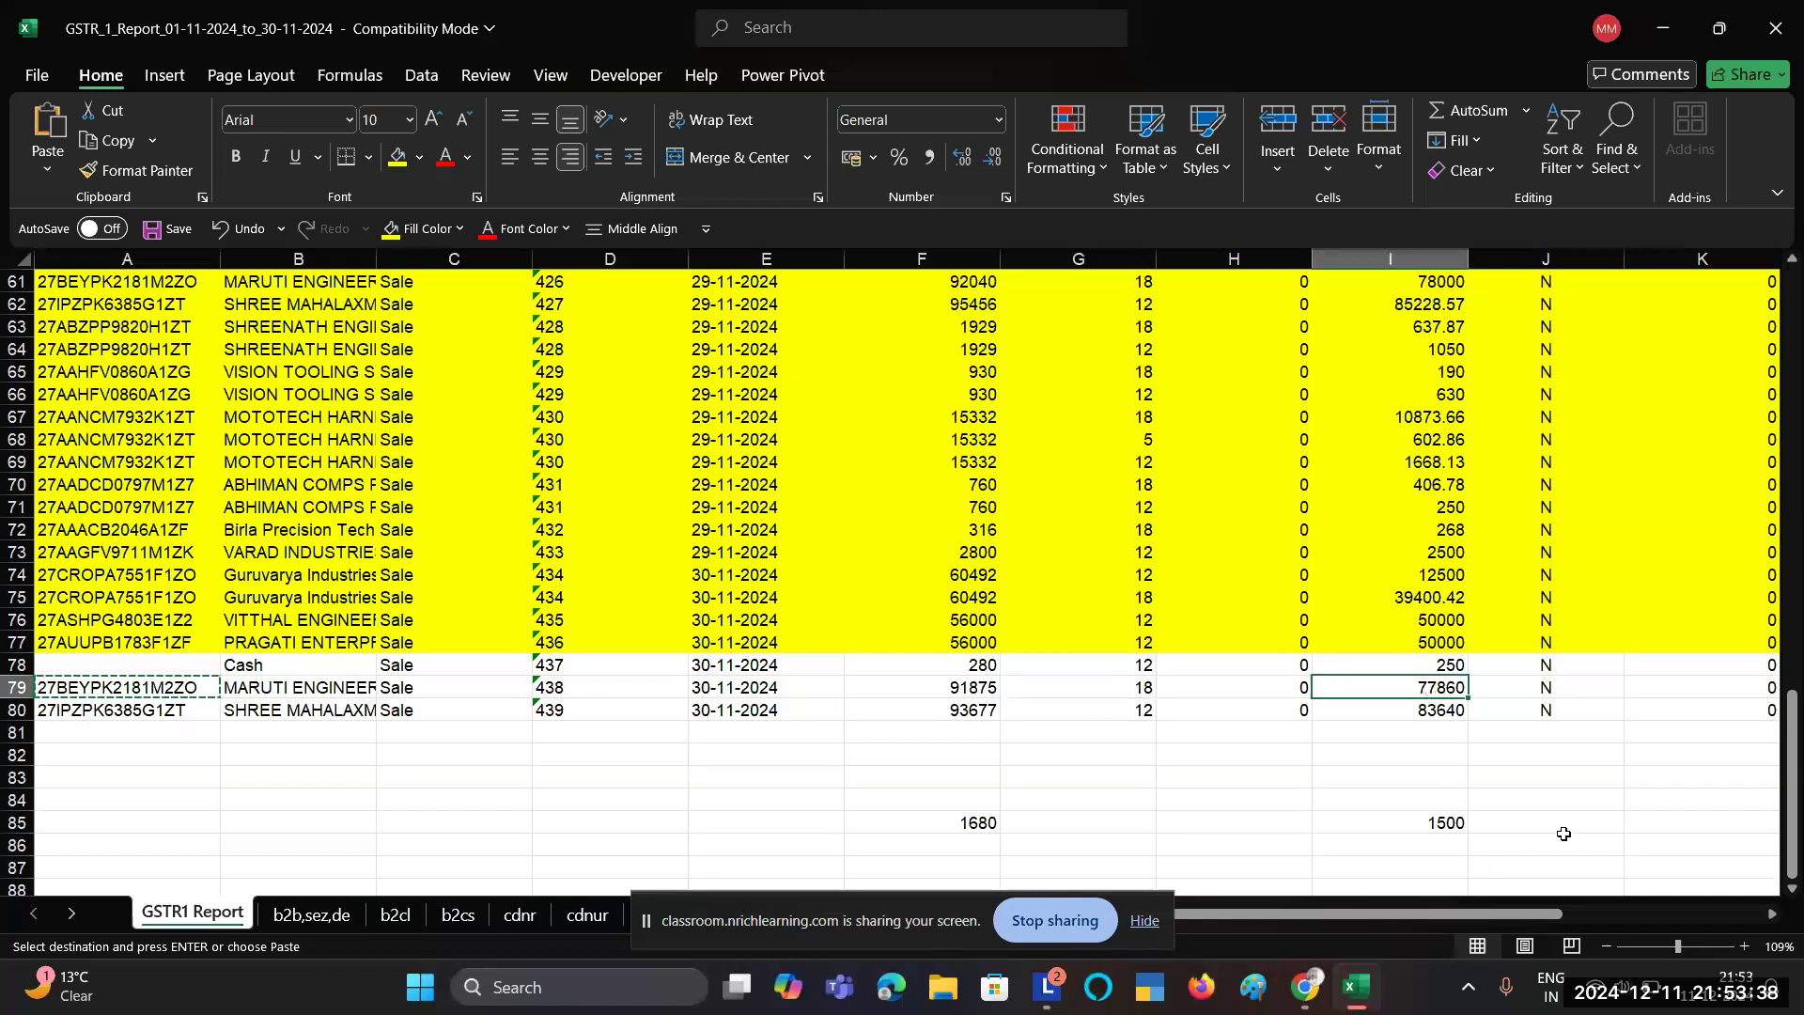
{"action": "key", "text": "alt+Tab"}
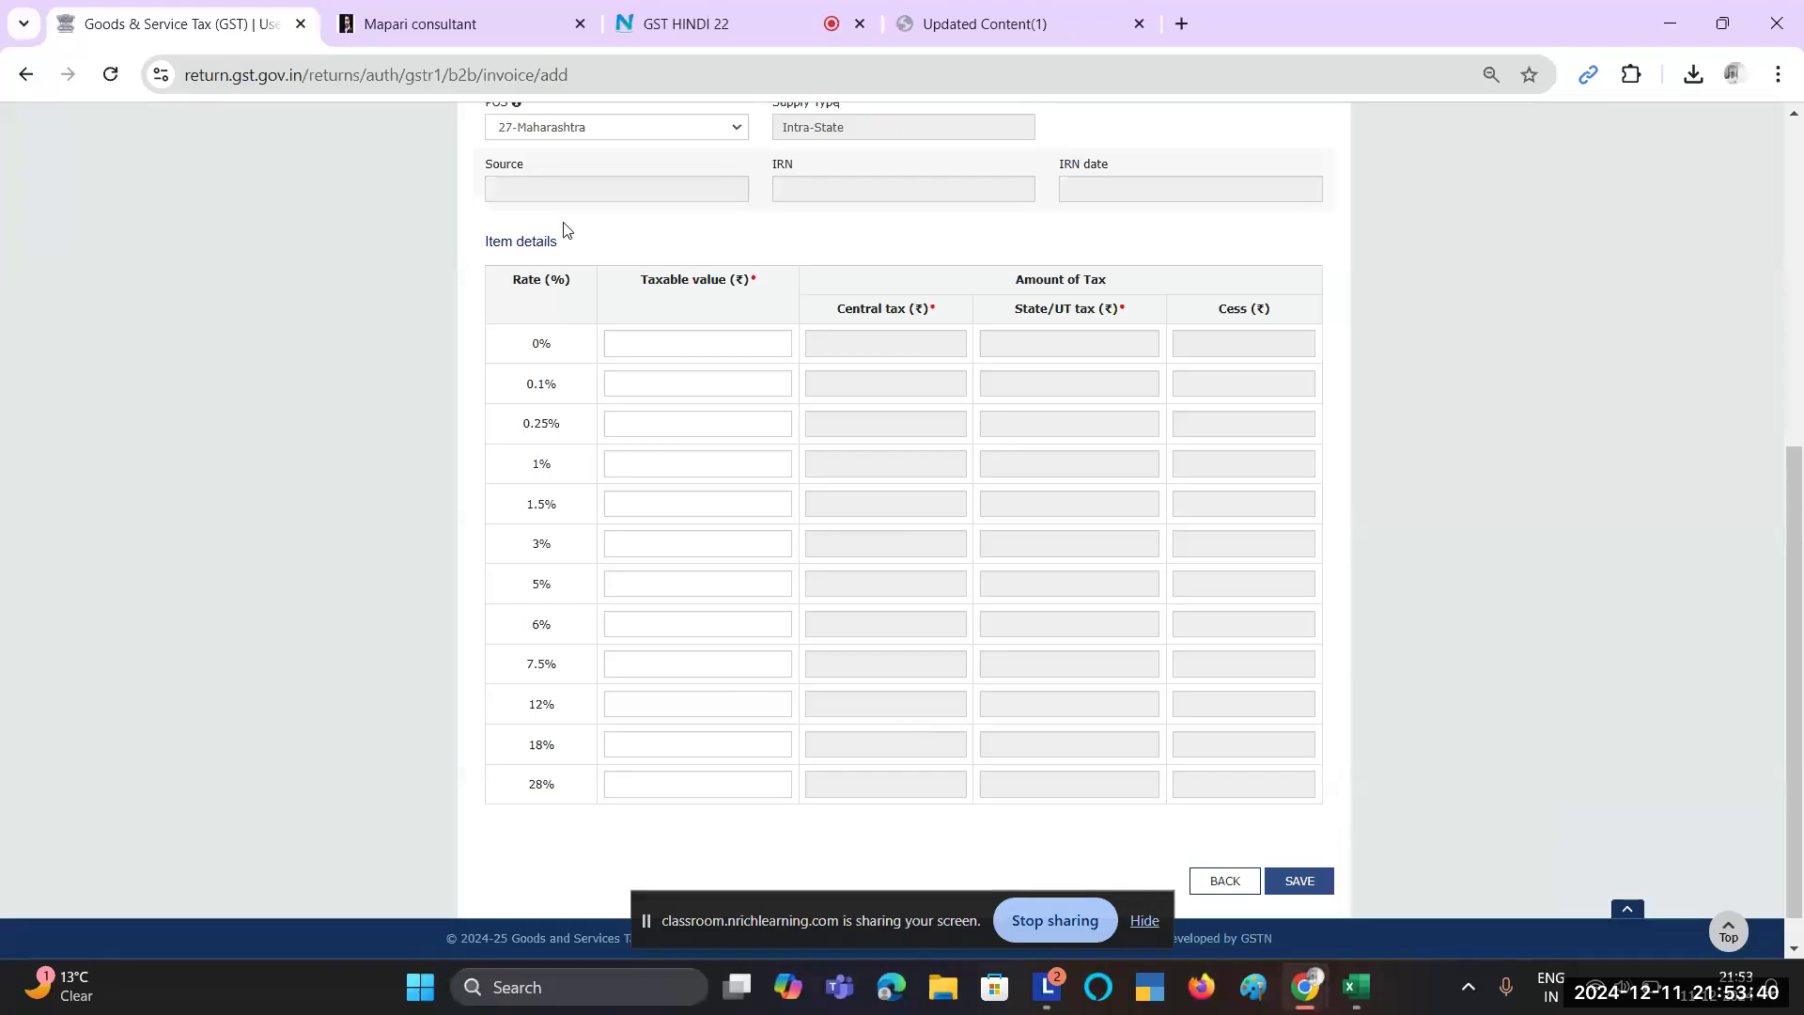
{"action": "left_click_drag", "start_coordinate": [662, 281], "coordinate": [735, 281]}
{"action": "left_click", "coordinate": [623, 741]}
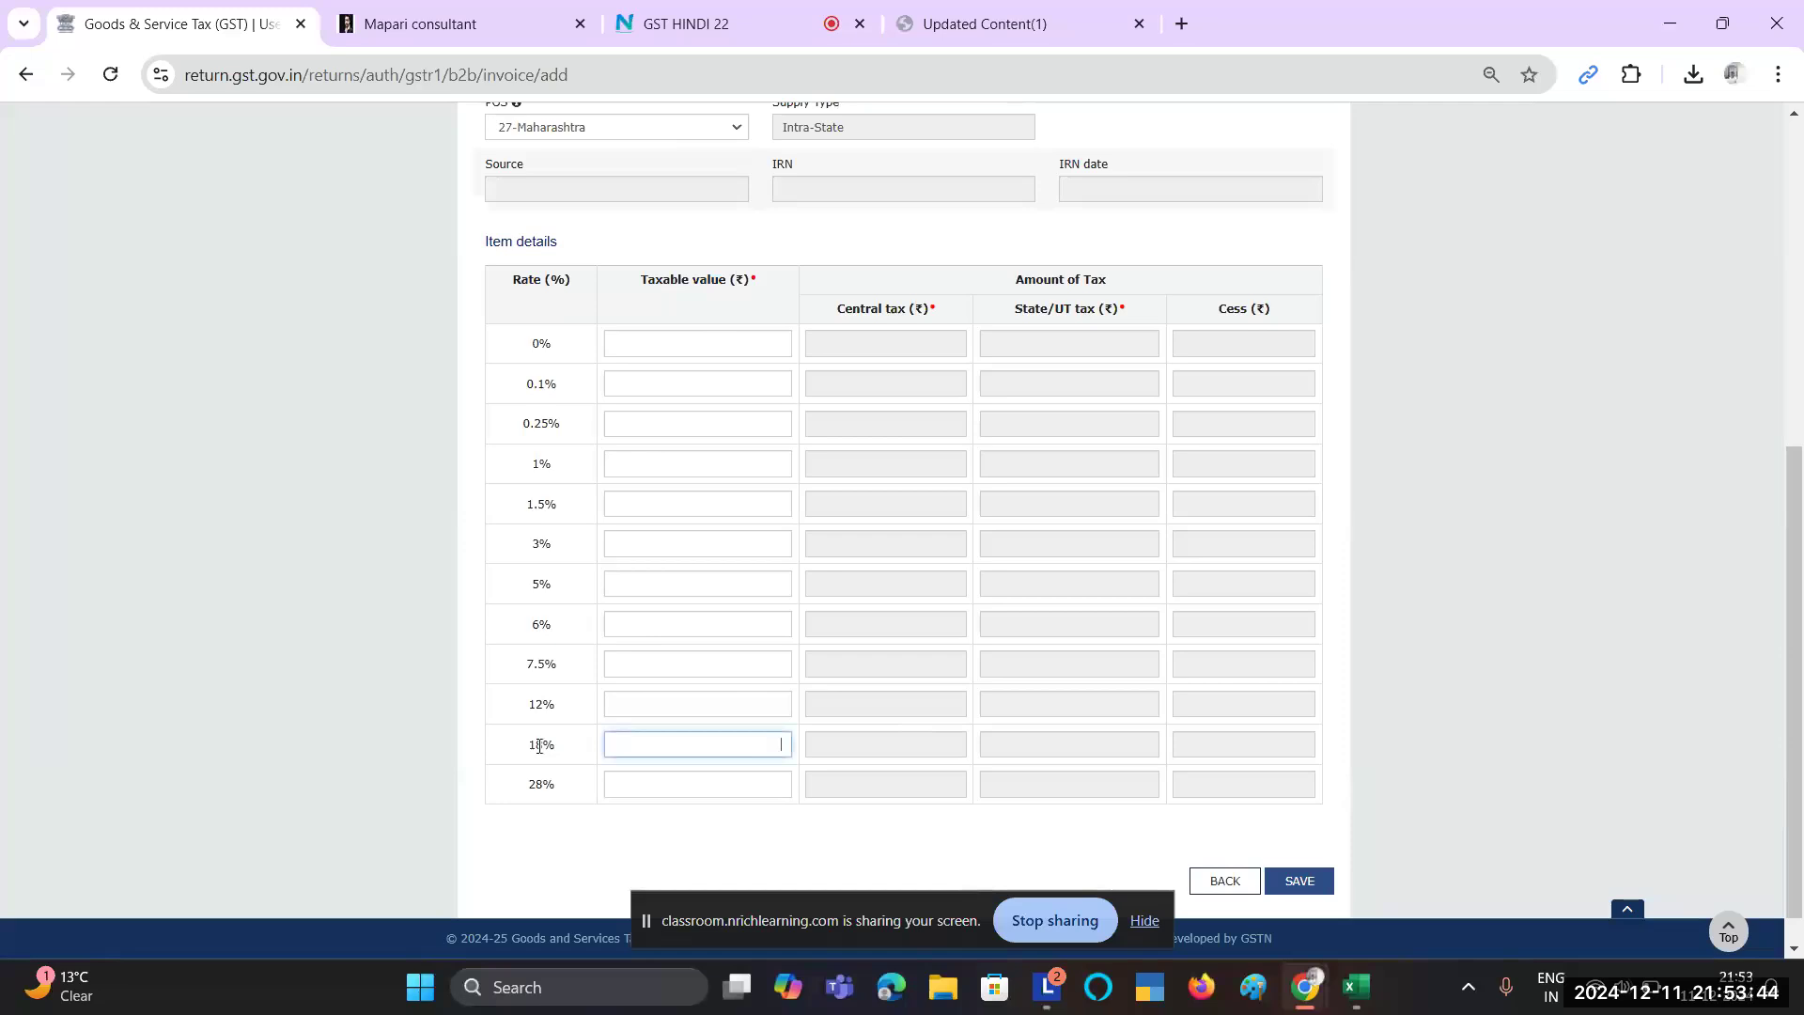
{"action": "left_click_drag", "start_coordinate": [544, 747], "coordinate": [571, 754]}
{"action": "key", "text": "alt+Tab"}
{"action": "key", "text": "alt+Tab"}
{"action": "type", "text": "77"}
{"action": "type", "text": "860"}
{"action": "left_click", "coordinate": [1004, 842]}
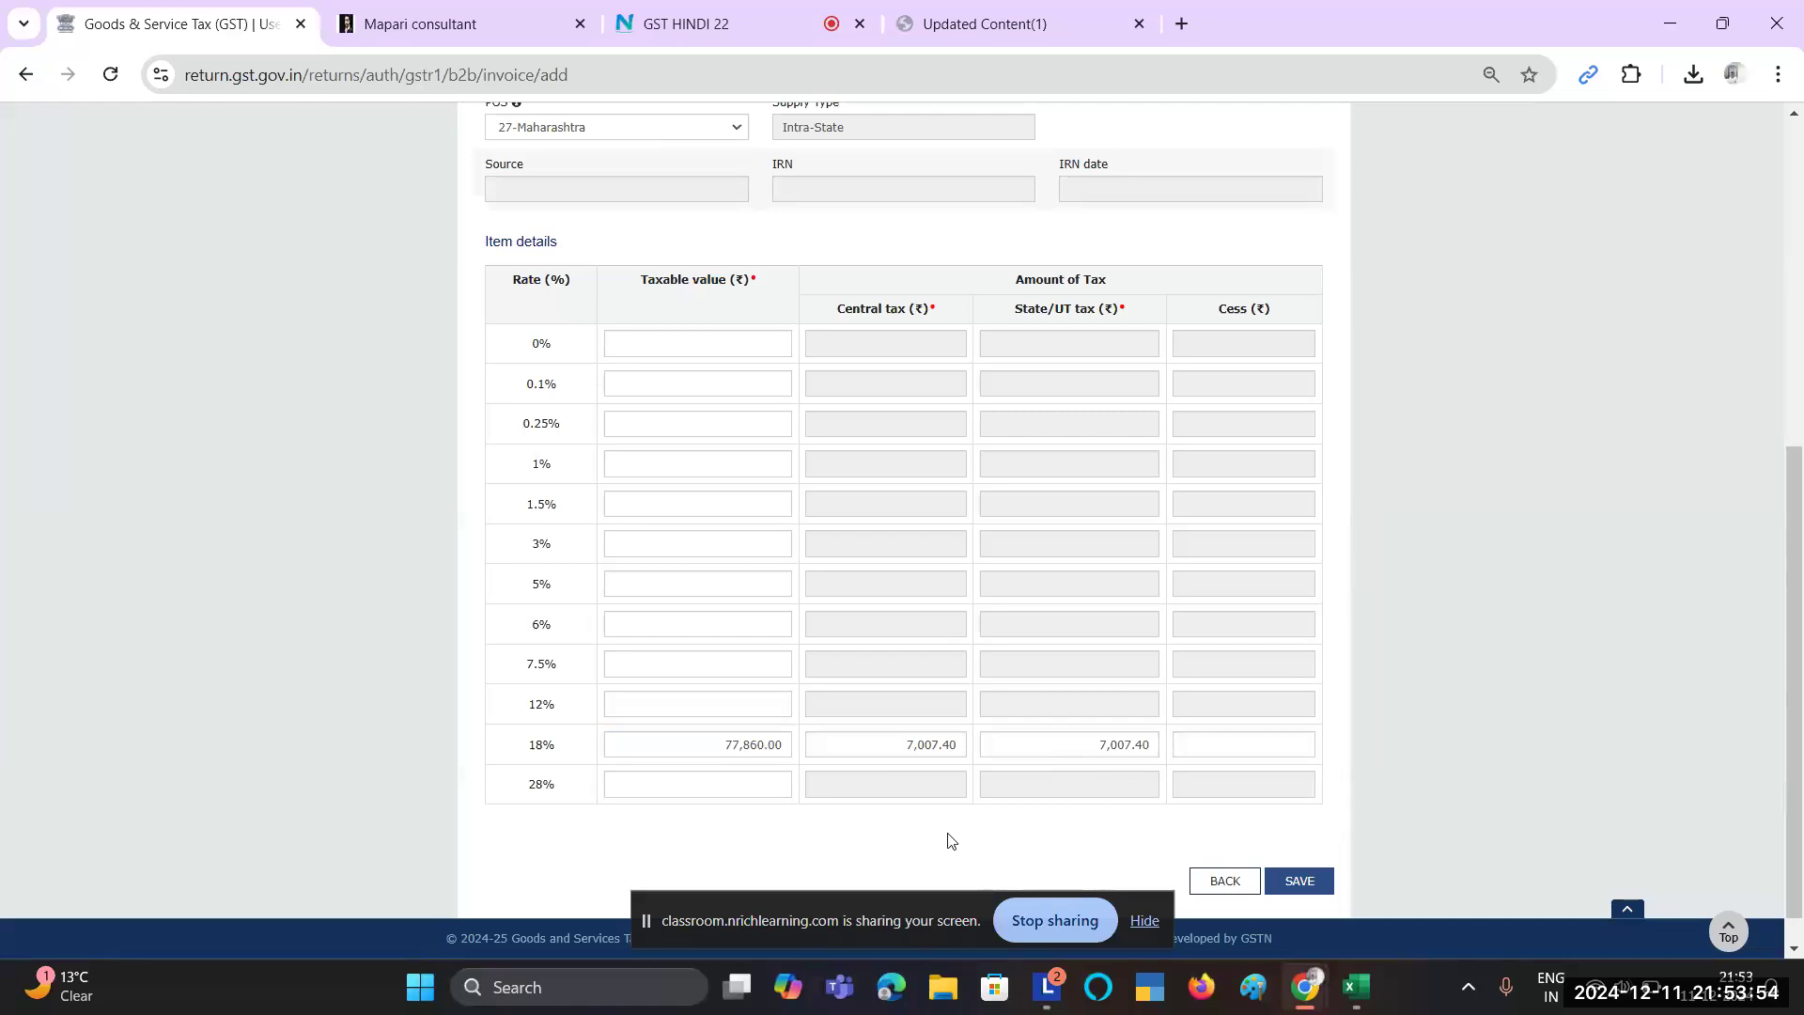
Step: Verify the computed central and state tax of 7,007.40 each against the spreadsheet
{"action": "left_click", "coordinate": [908, 738]}
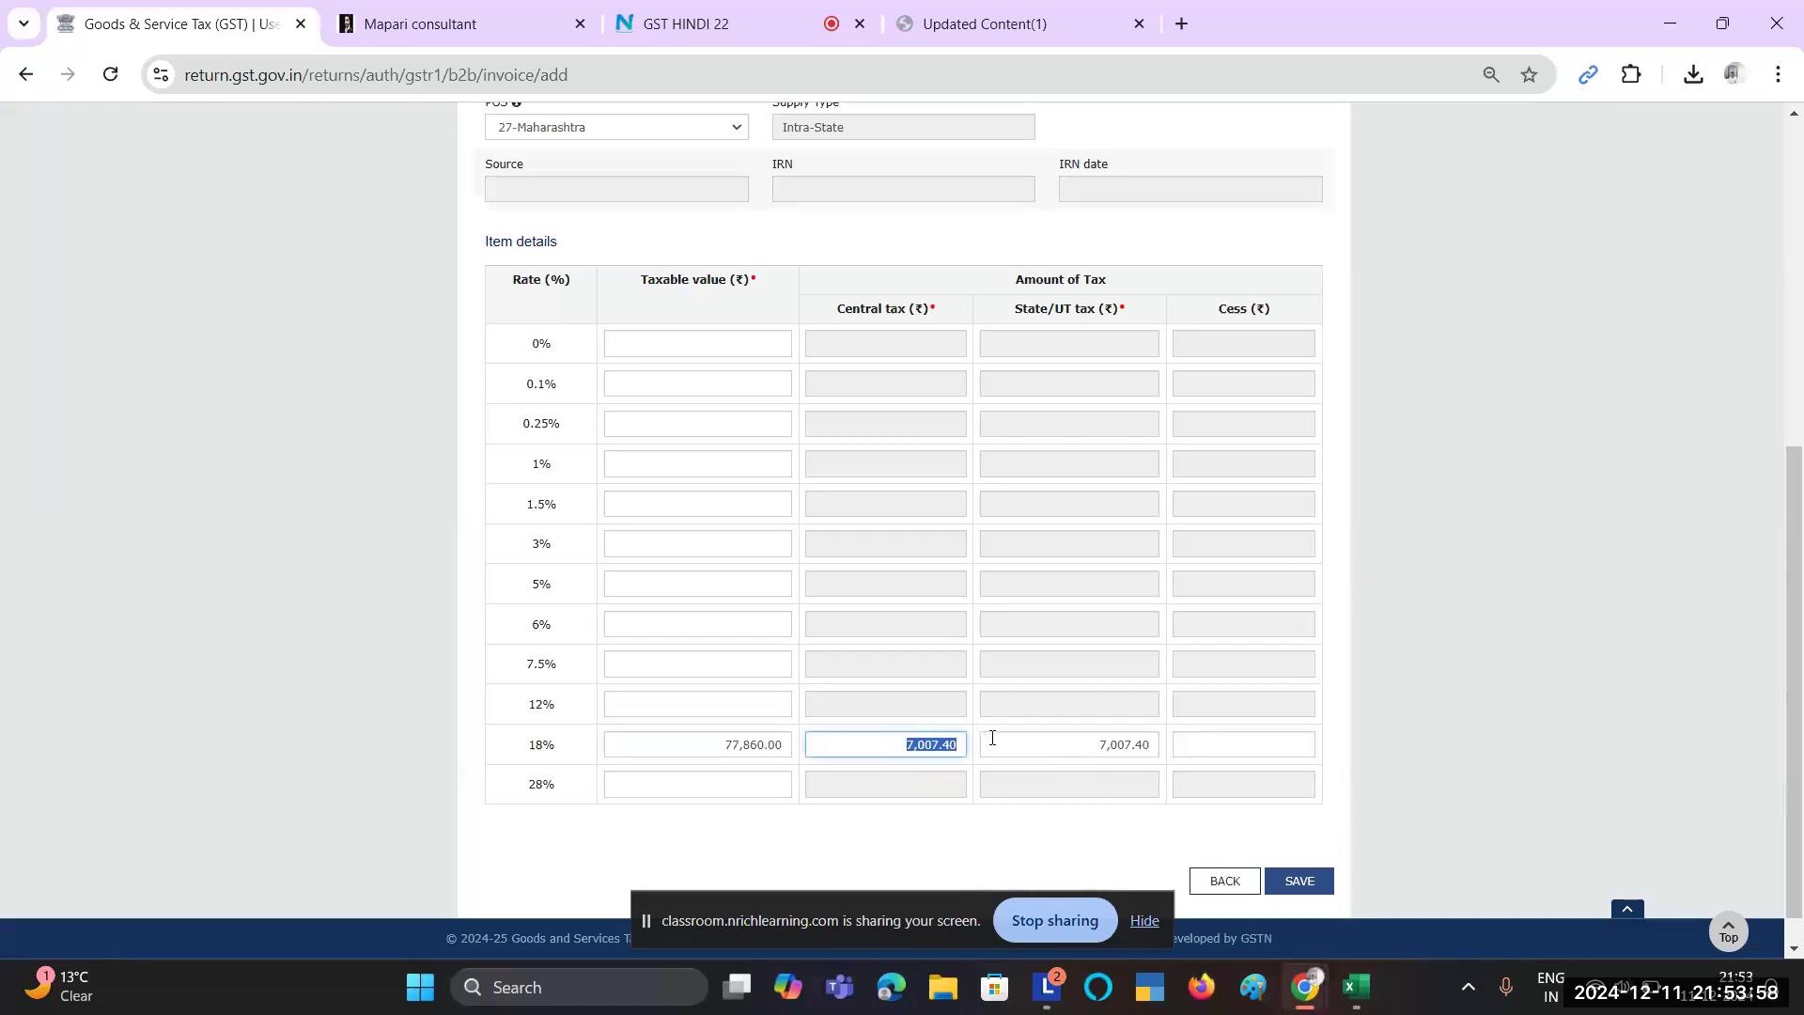
{"action": "key", "text": "alt+Tab"}
{"action": "scroll", "coordinate": [1144, 758], "scroll_direction": "right", "scroll_amount": 3}
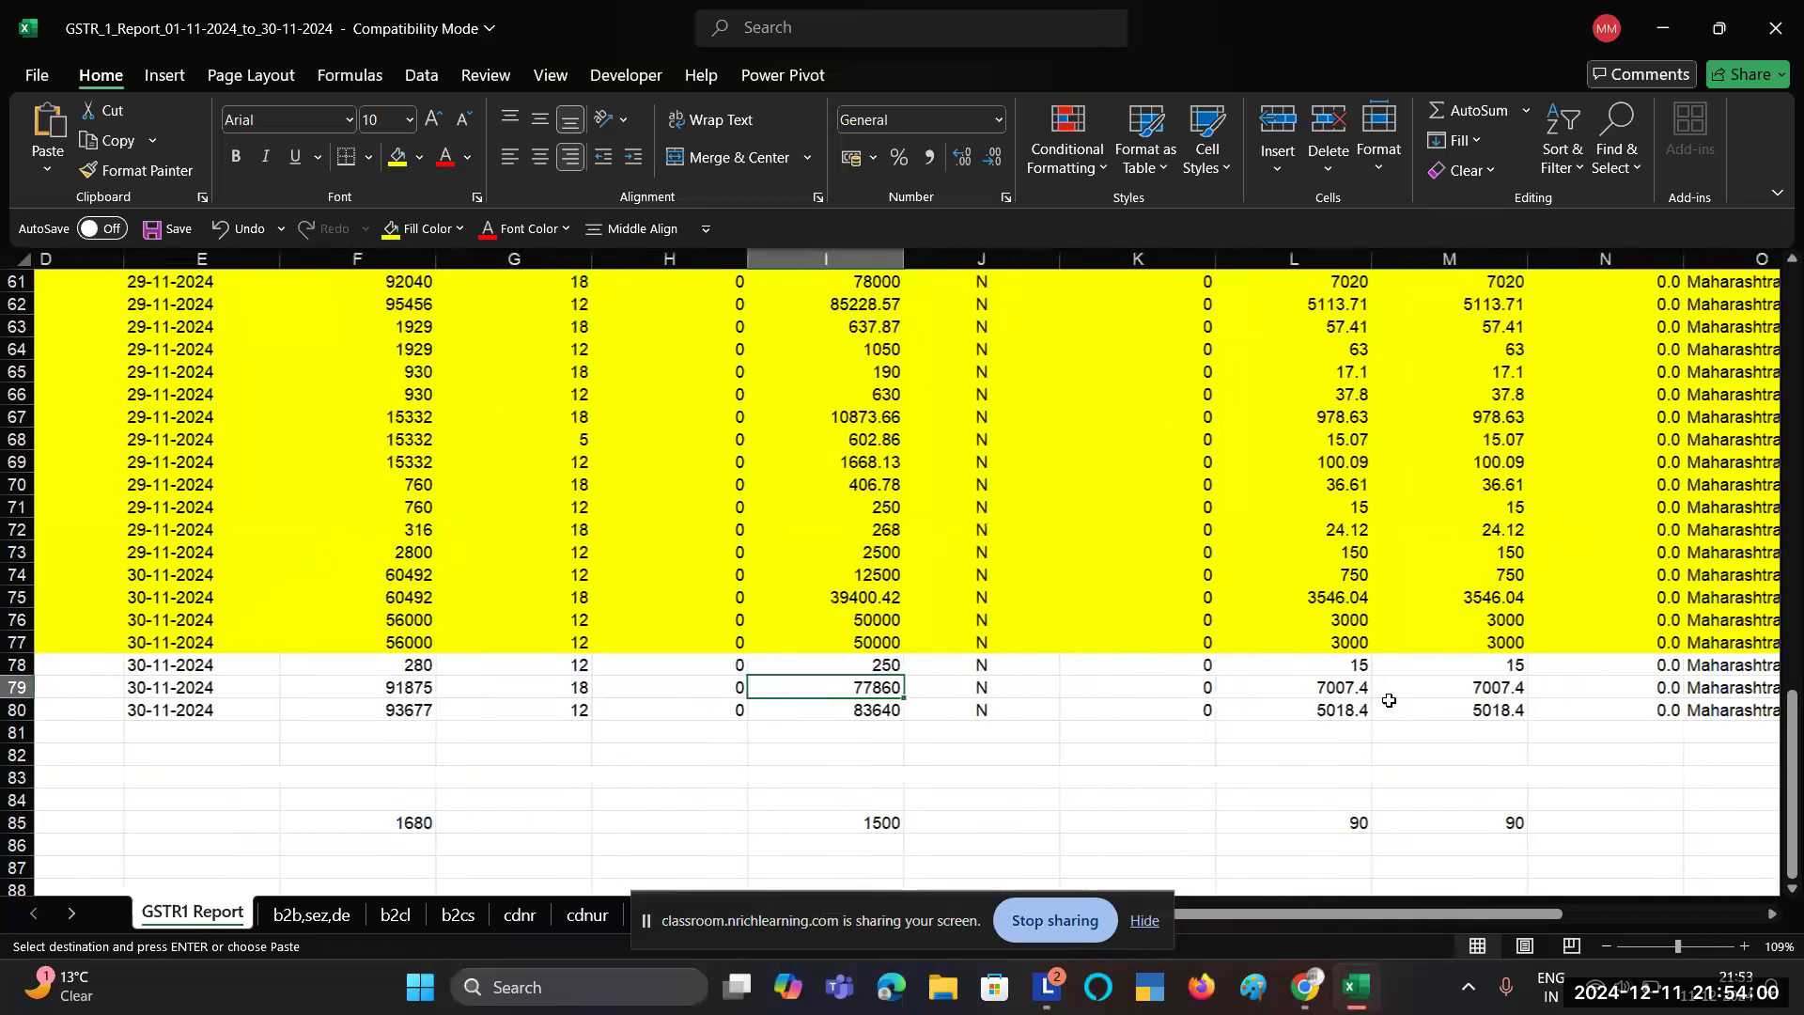
{"action": "scroll", "coordinate": [1389, 700], "scroll_direction": "left", "scroll_amount": 1}
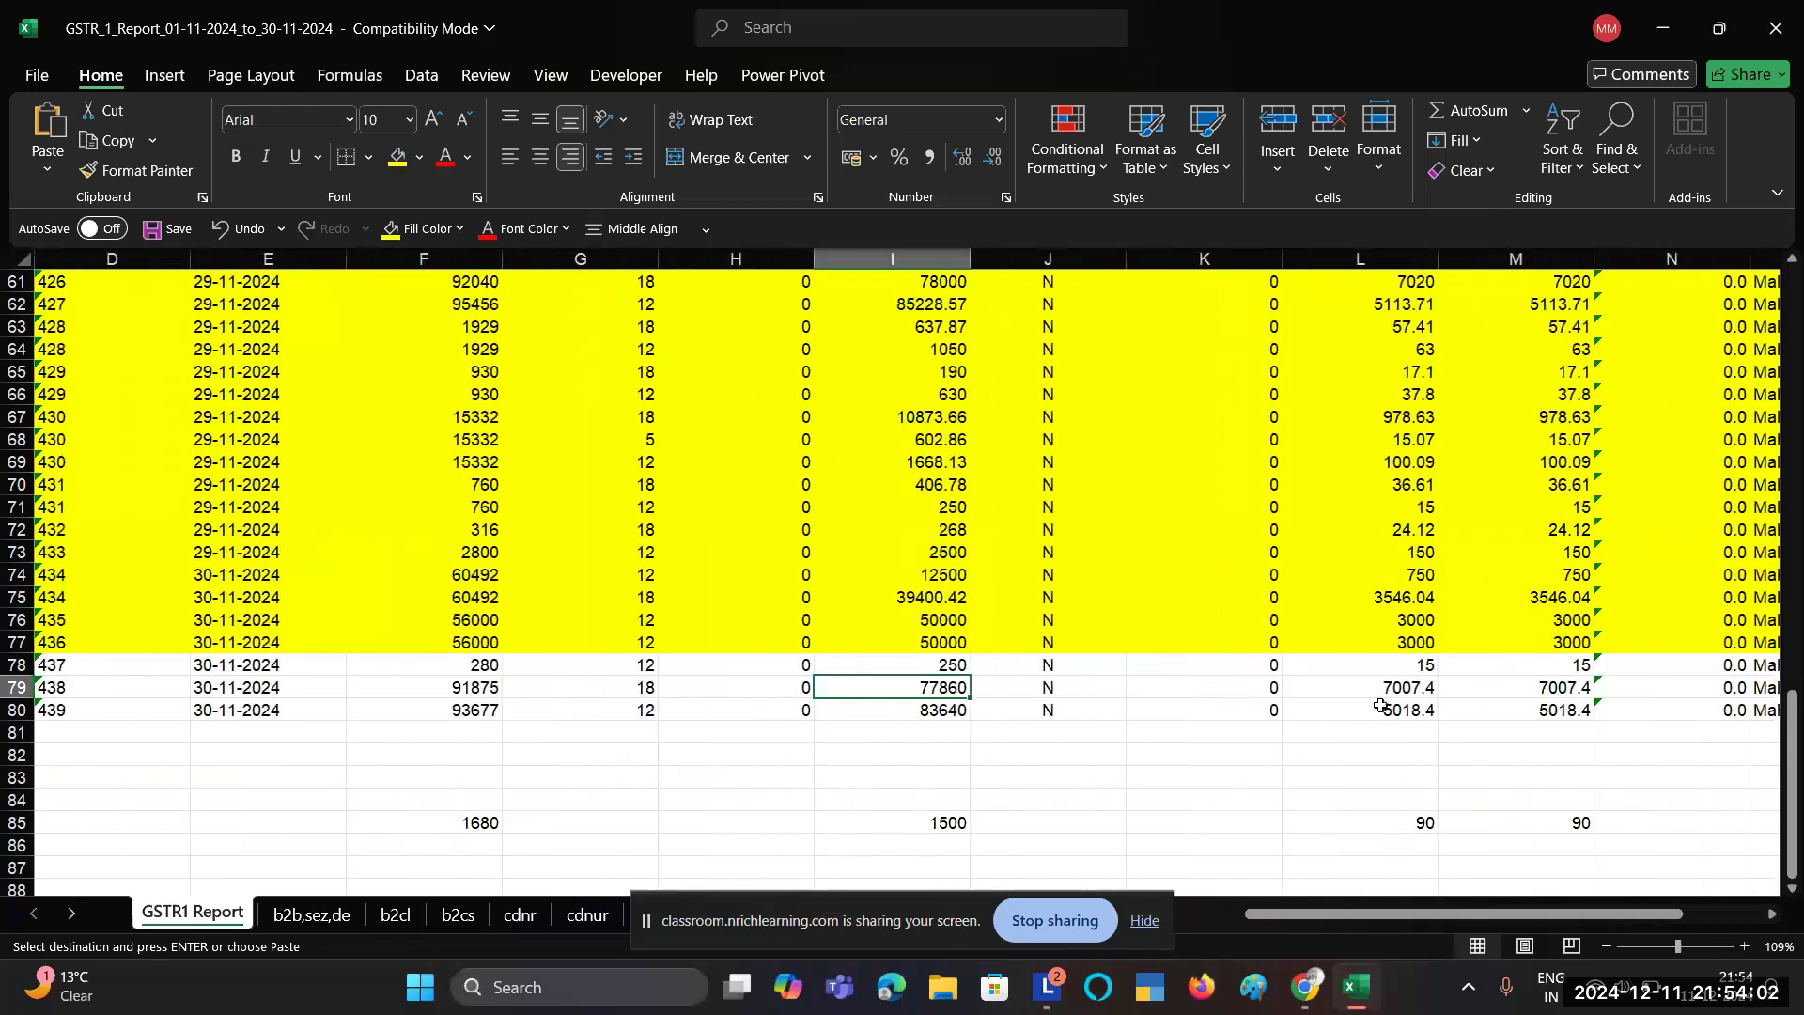
{"action": "key", "text": "alt+Tab"}
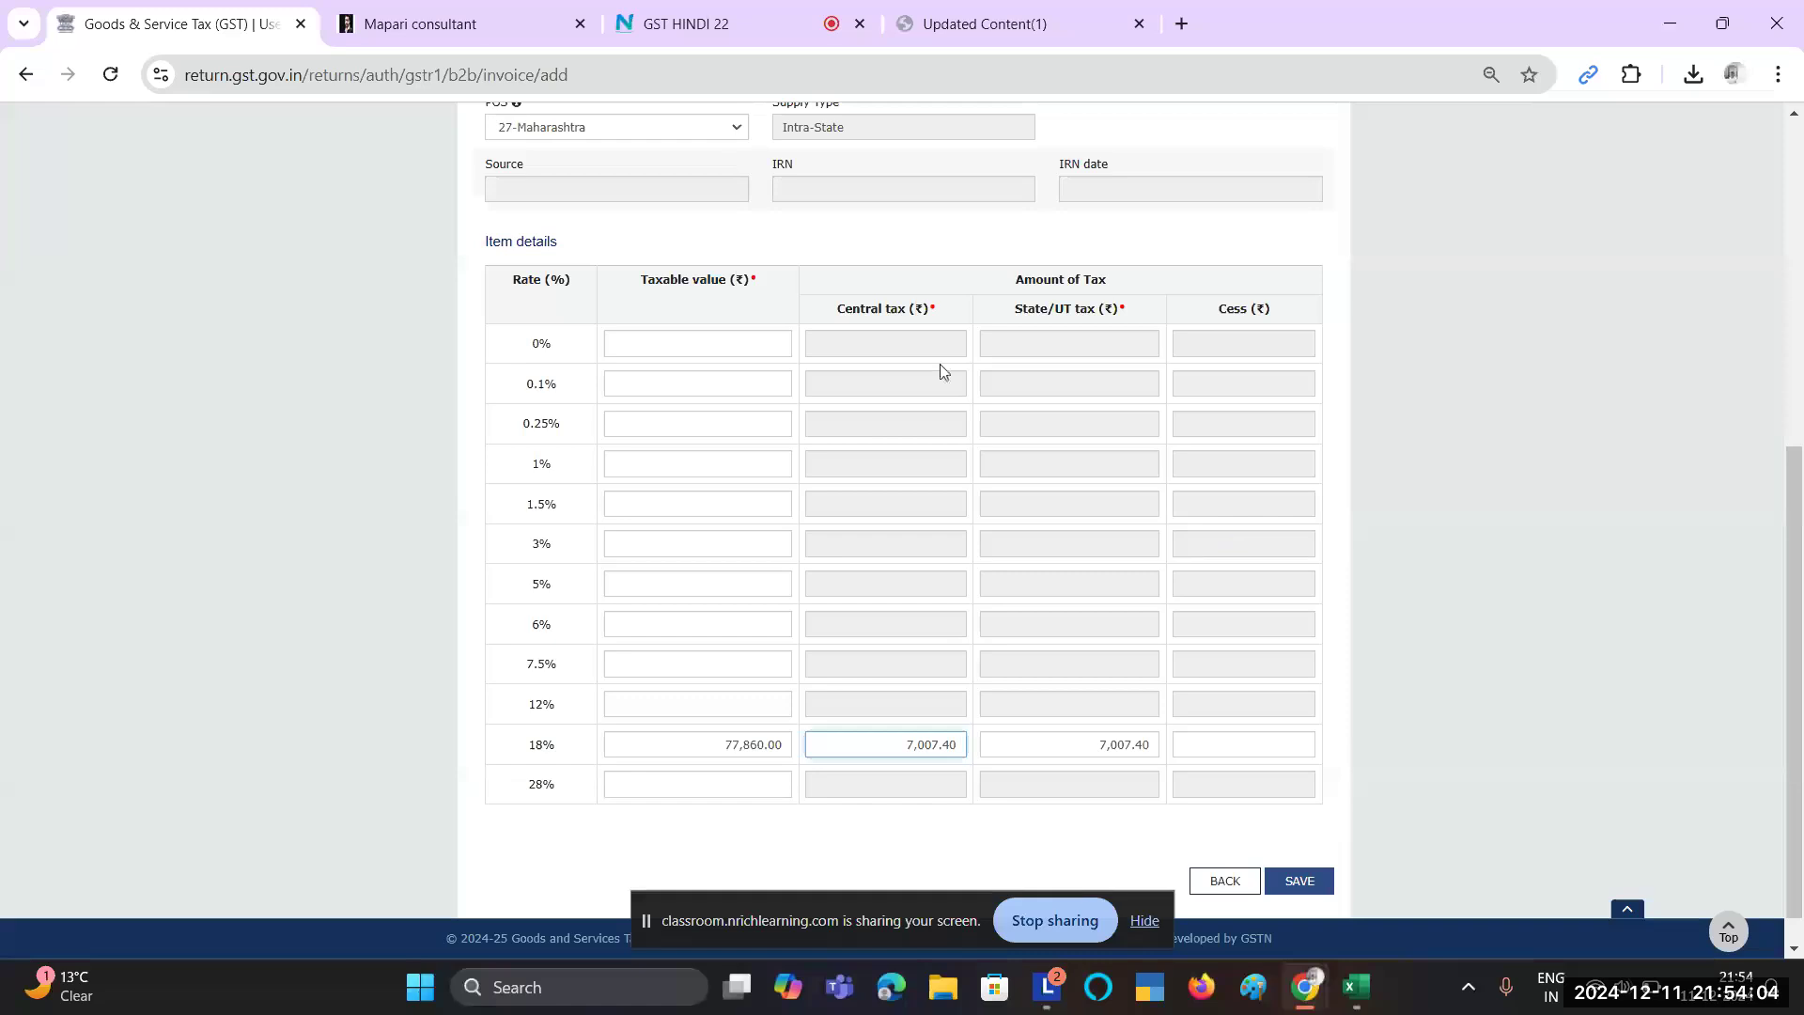
{"action": "left_click", "coordinate": [1120, 747]}
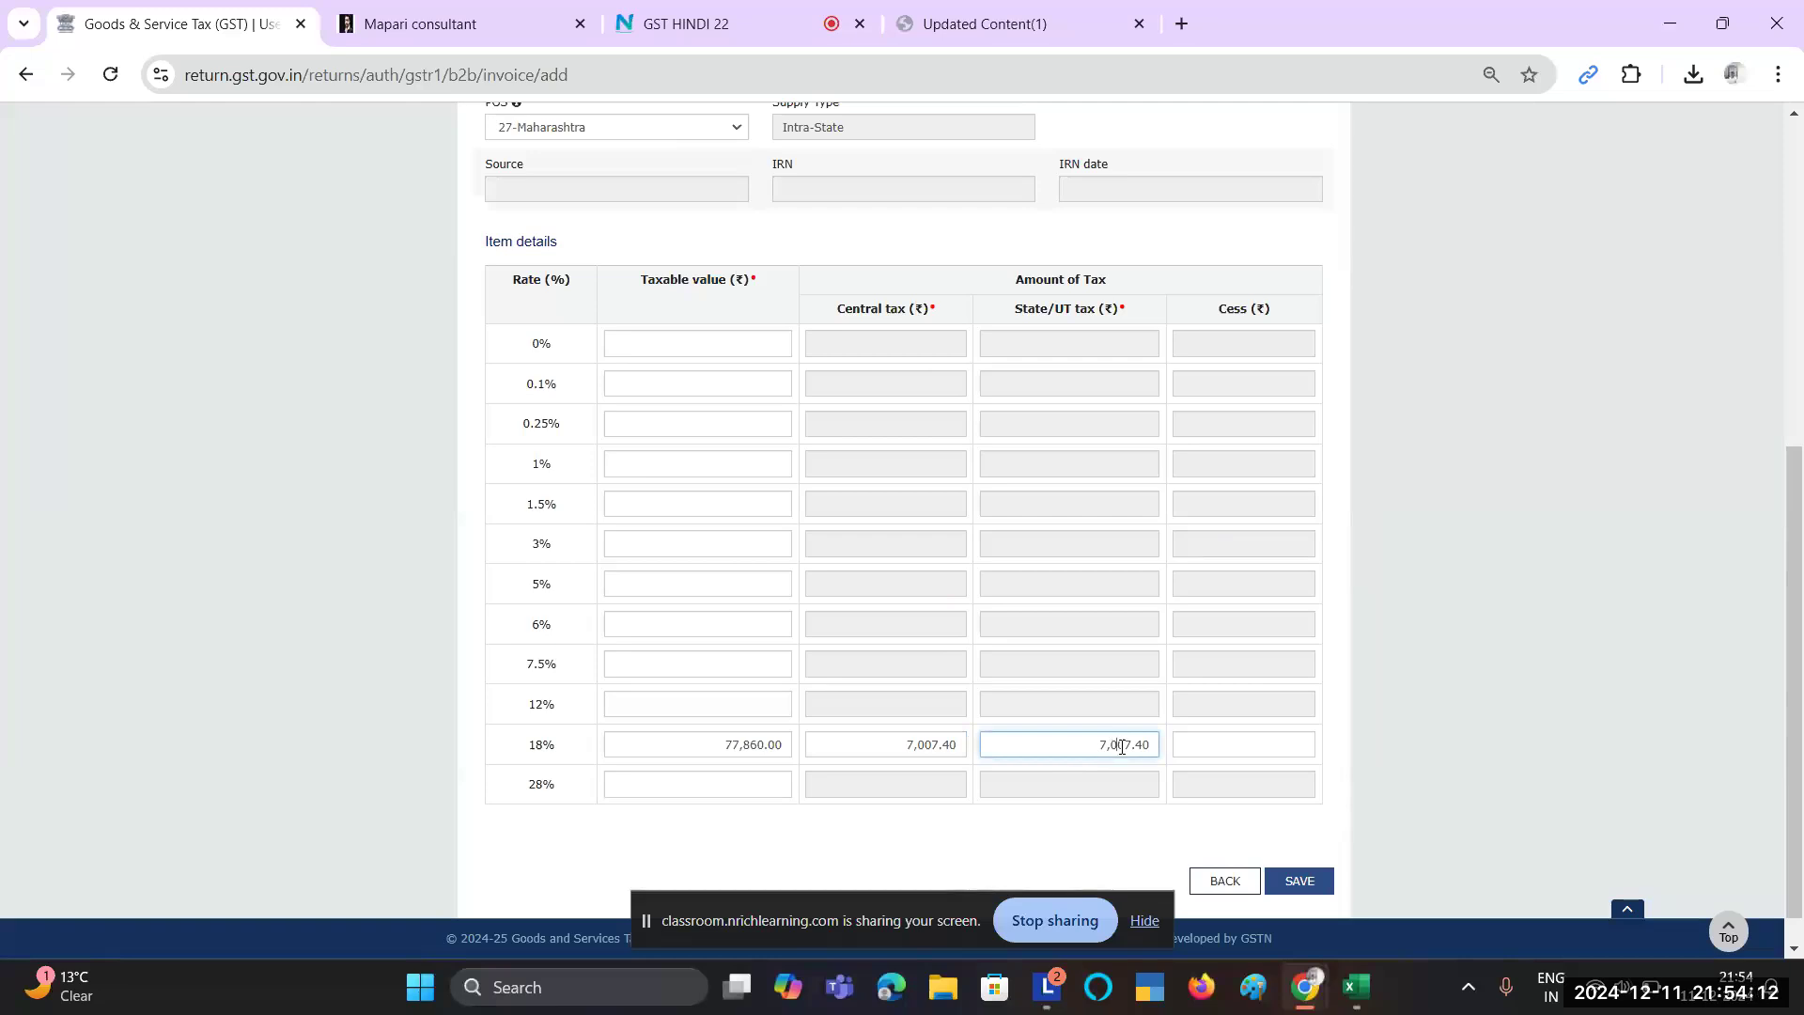
{"action": "key", "text": "alt+Tab"}
{"action": "key", "text": "alt+Tab"}
{"action": "key", "text": "alt+Tab"}
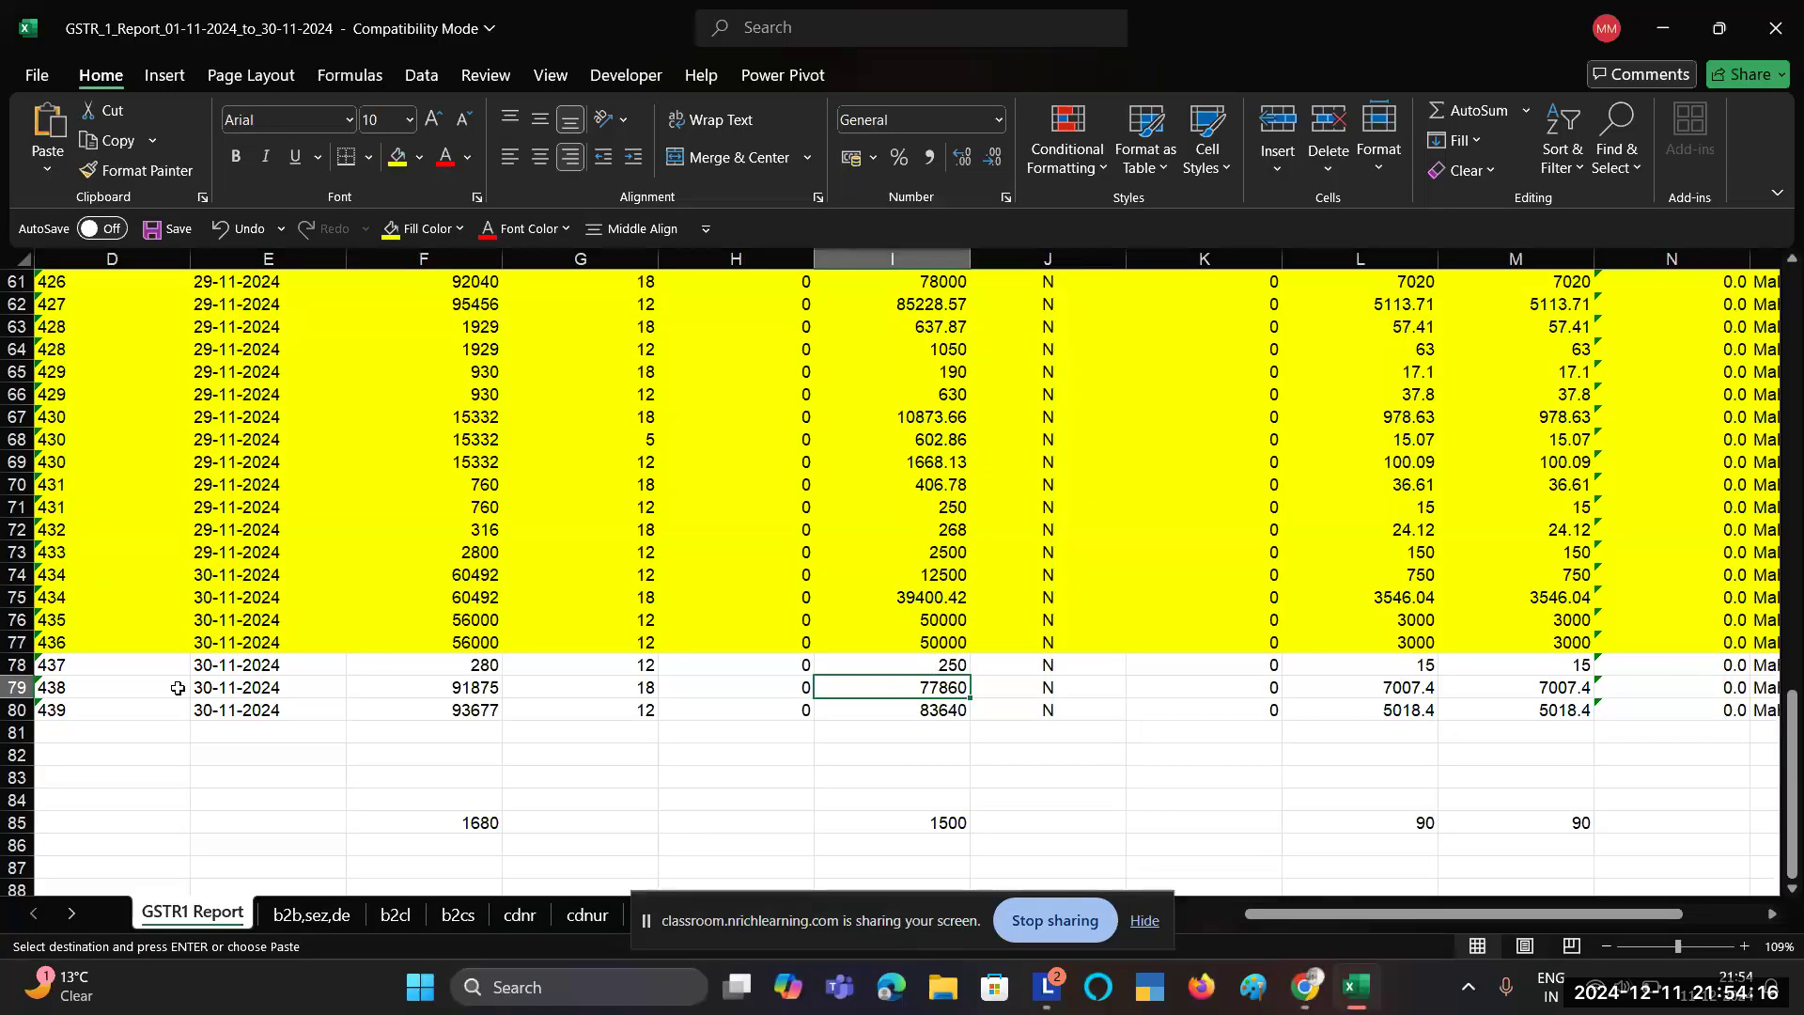
{"action": "scroll", "coordinate": [157, 687], "scroll_direction": "left", "scroll_amount": 2}
{"action": "scroll", "coordinate": [157, 687], "scroll_direction": "left", "scroll_amount": 3}
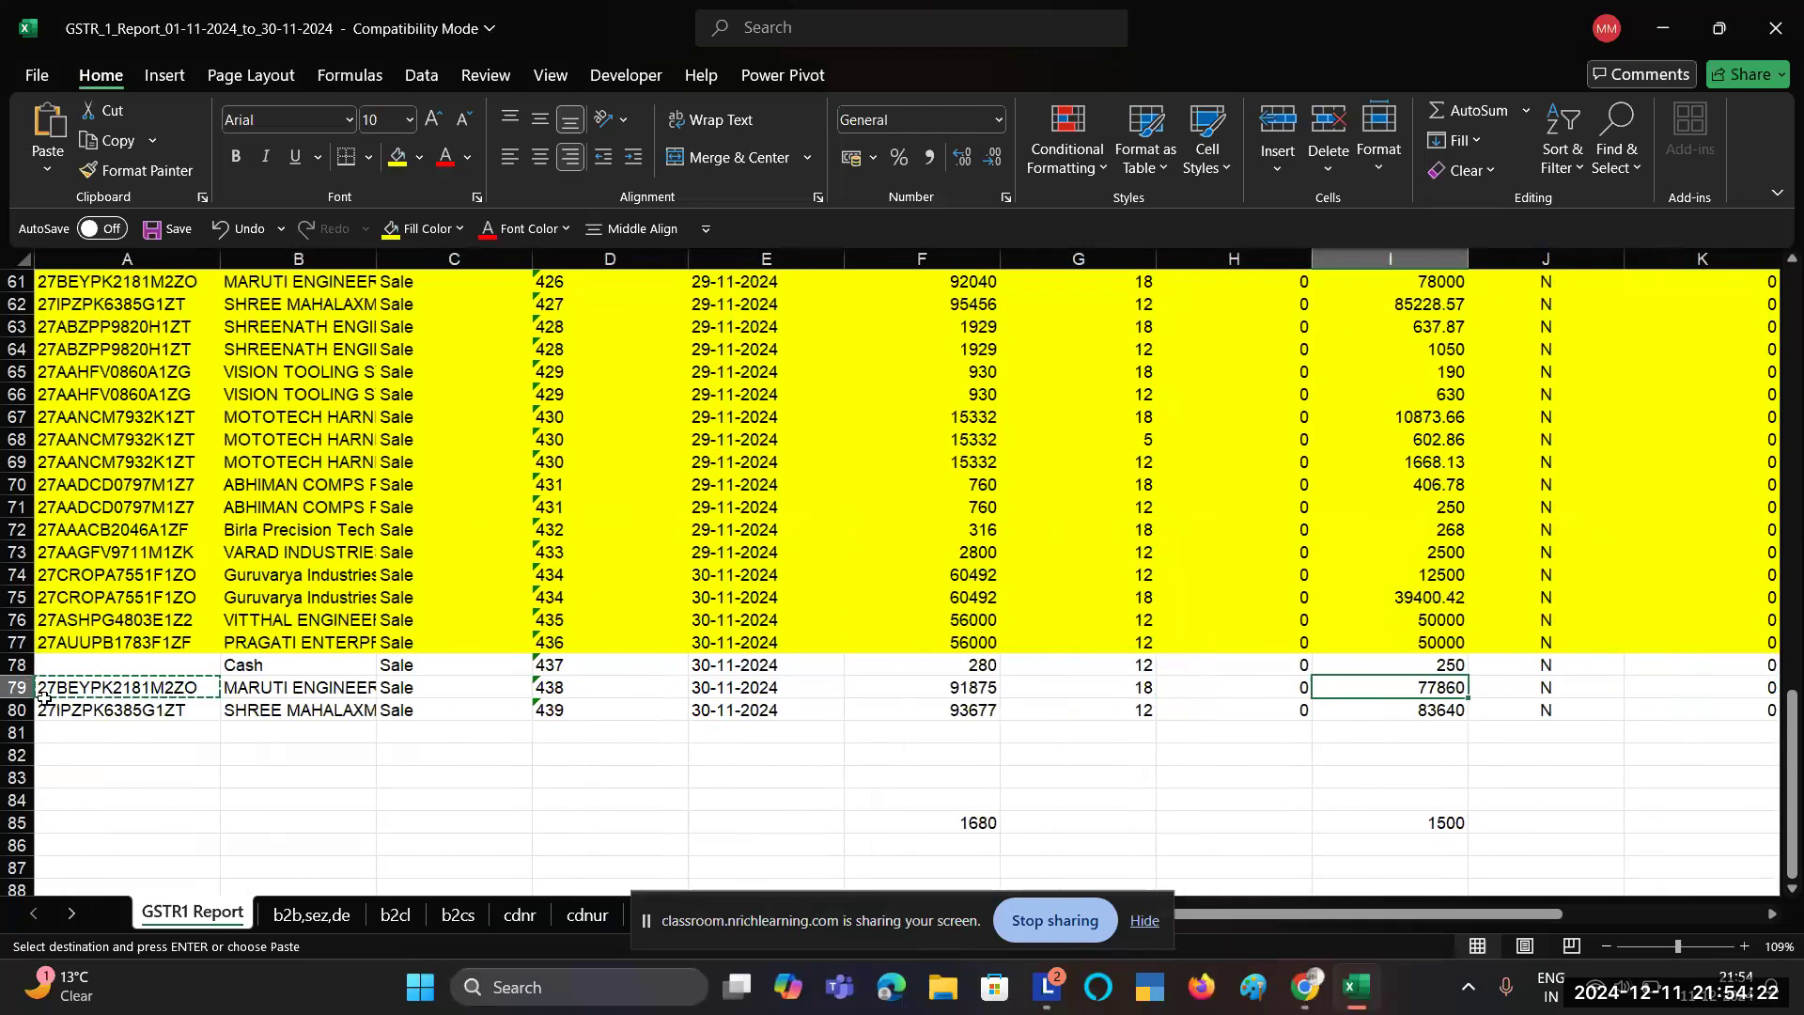
{"action": "key", "text": "alt+Tab"}
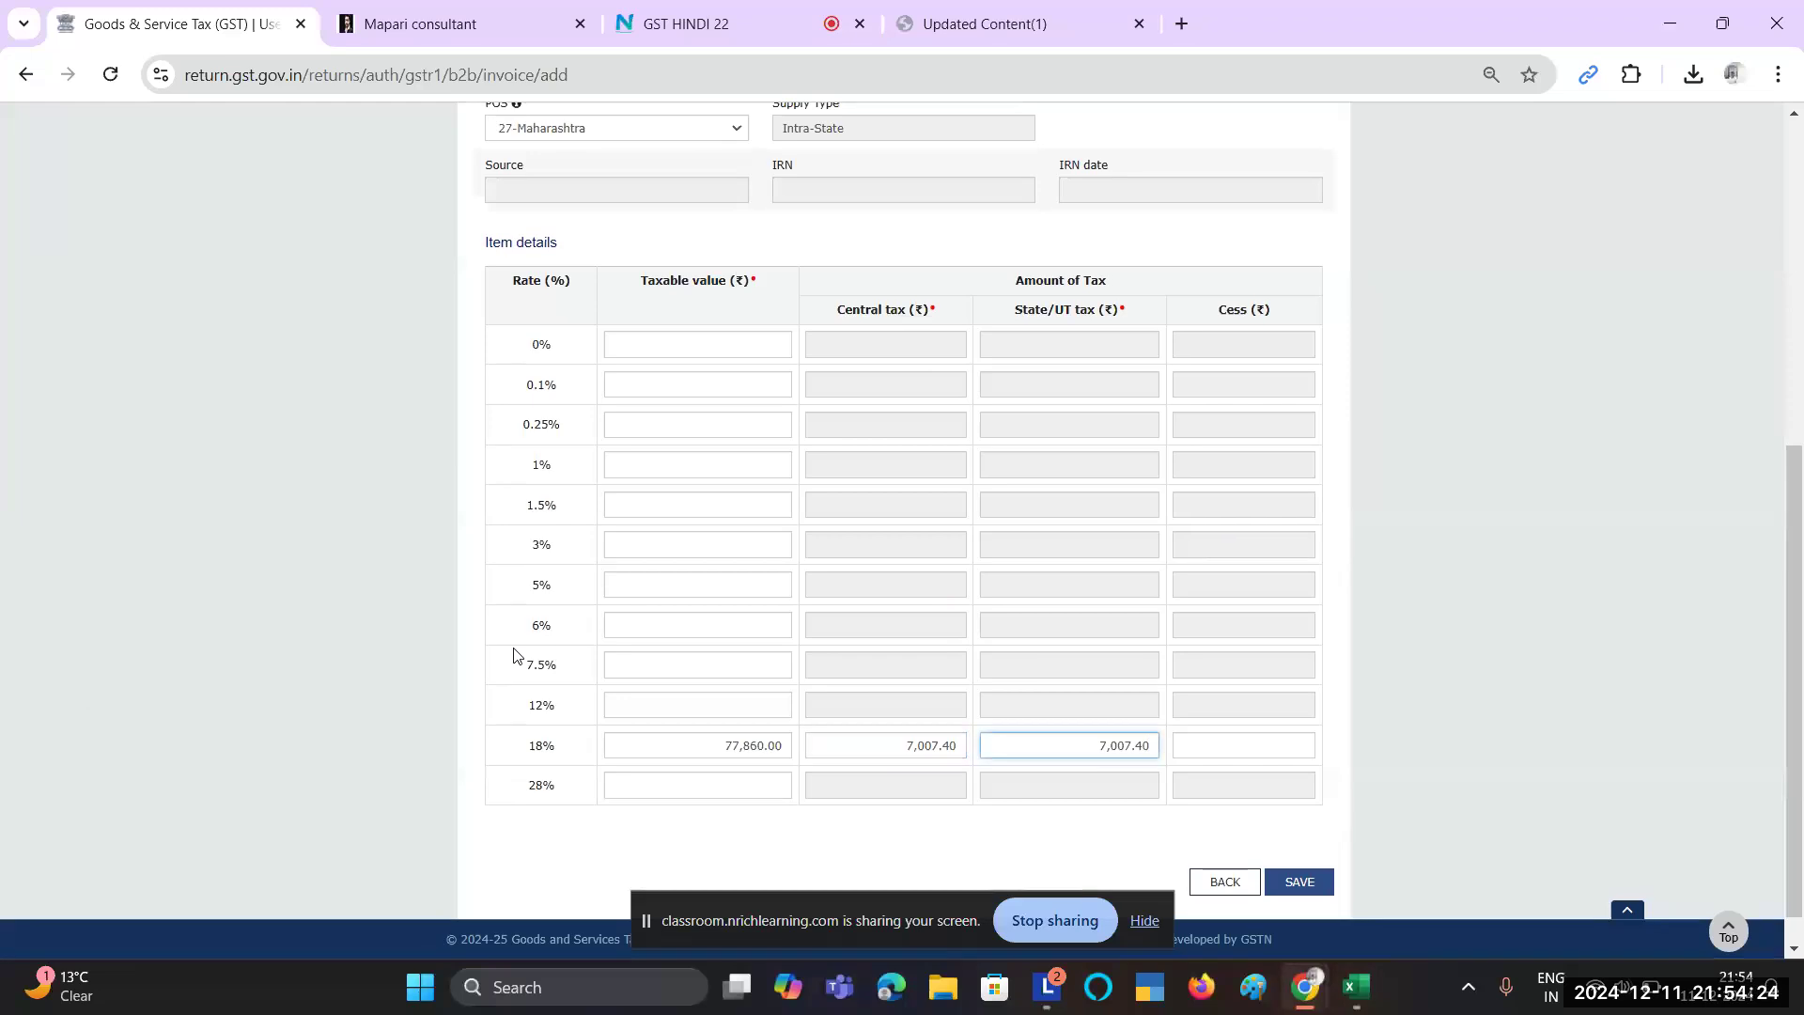
{"action": "scroll", "coordinate": [1060, 483], "scroll_direction": "up", "scroll_amount": 6}
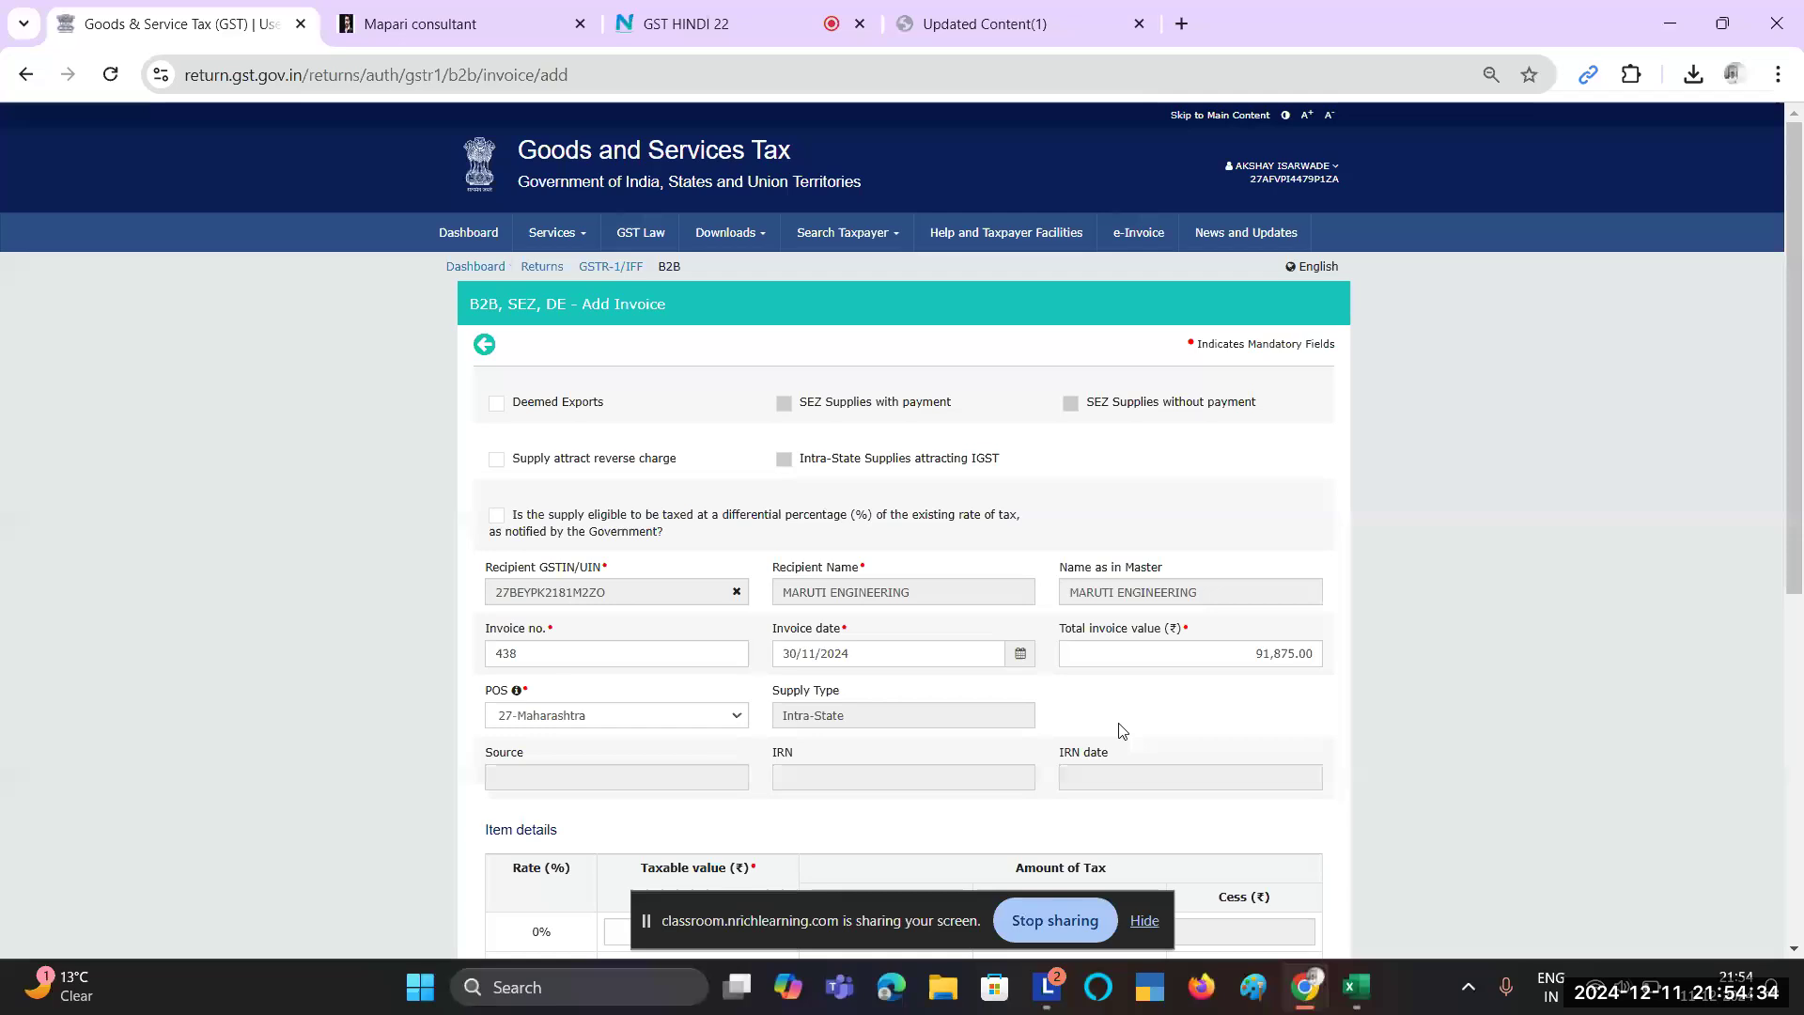
{"action": "scroll", "coordinate": [1120, 730], "scroll_direction": "down", "scroll_amount": 7}
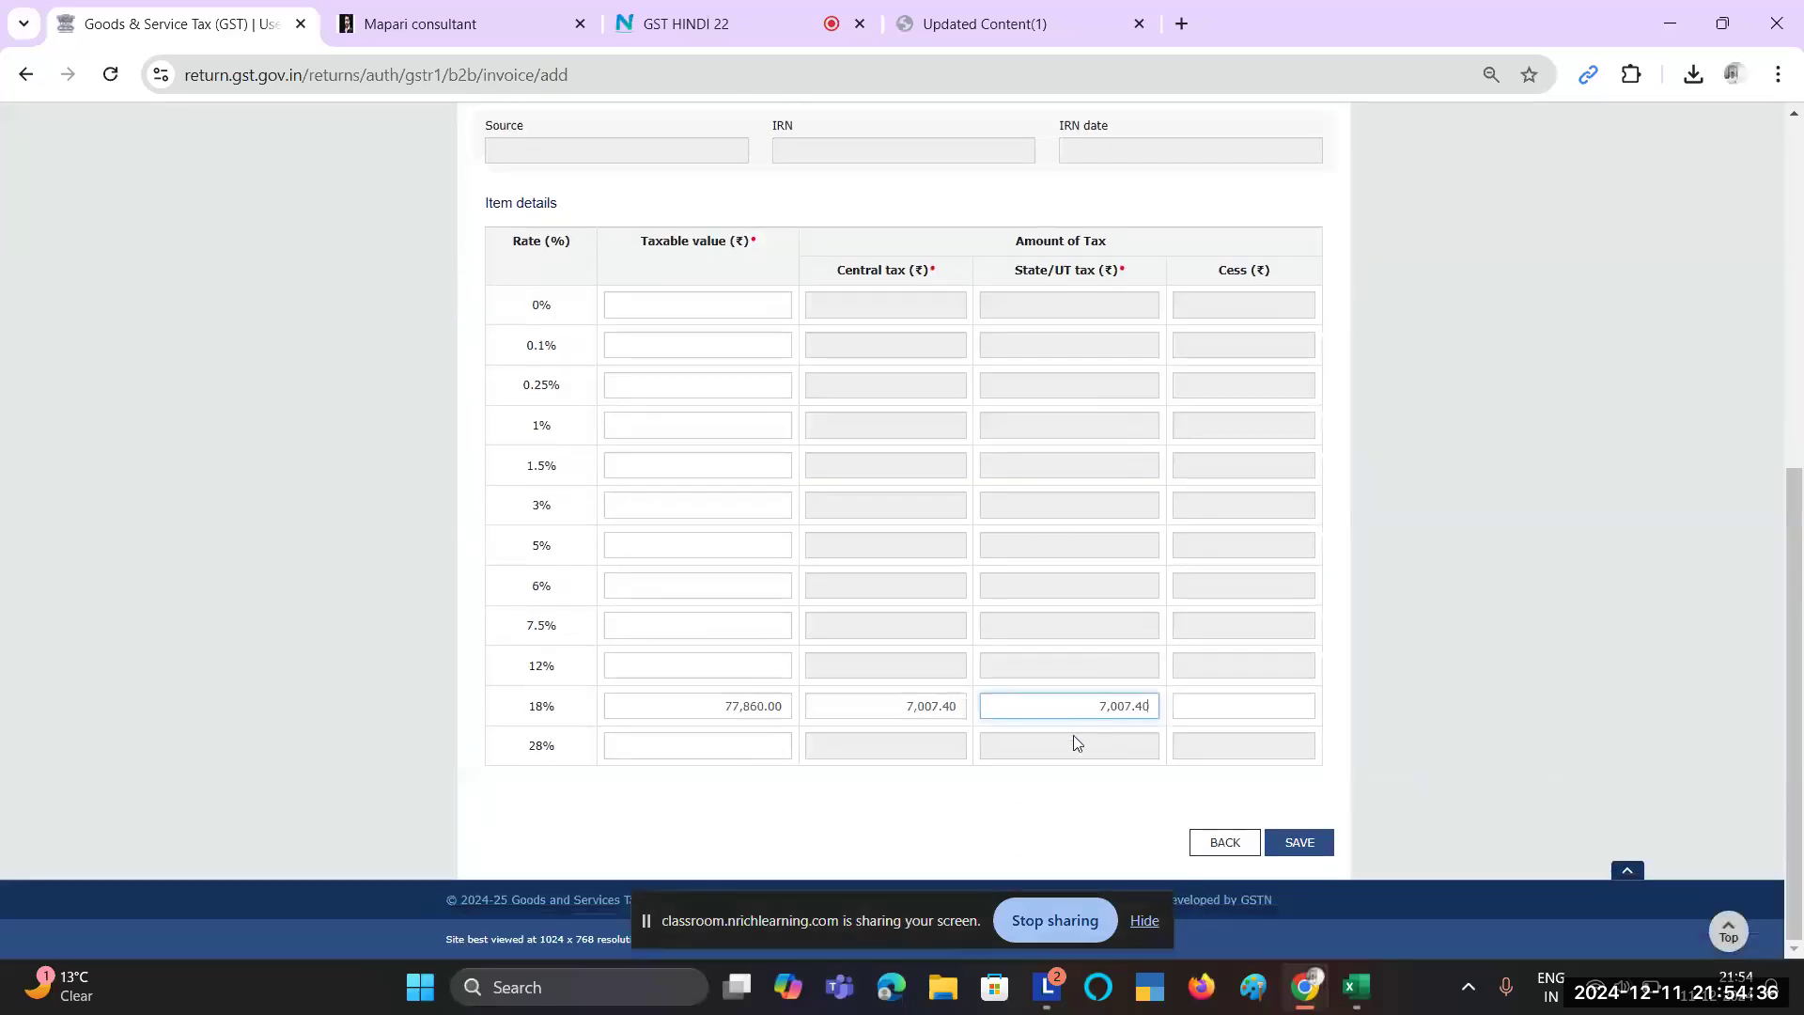
{"action": "scroll", "coordinate": [1124, 672], "scroll_direction": "up", "scroll_amount": 5}
{"action": "scroll", "coordinate": [1126, 676], "scroll_direction": "down", "scroll_amount": 2}
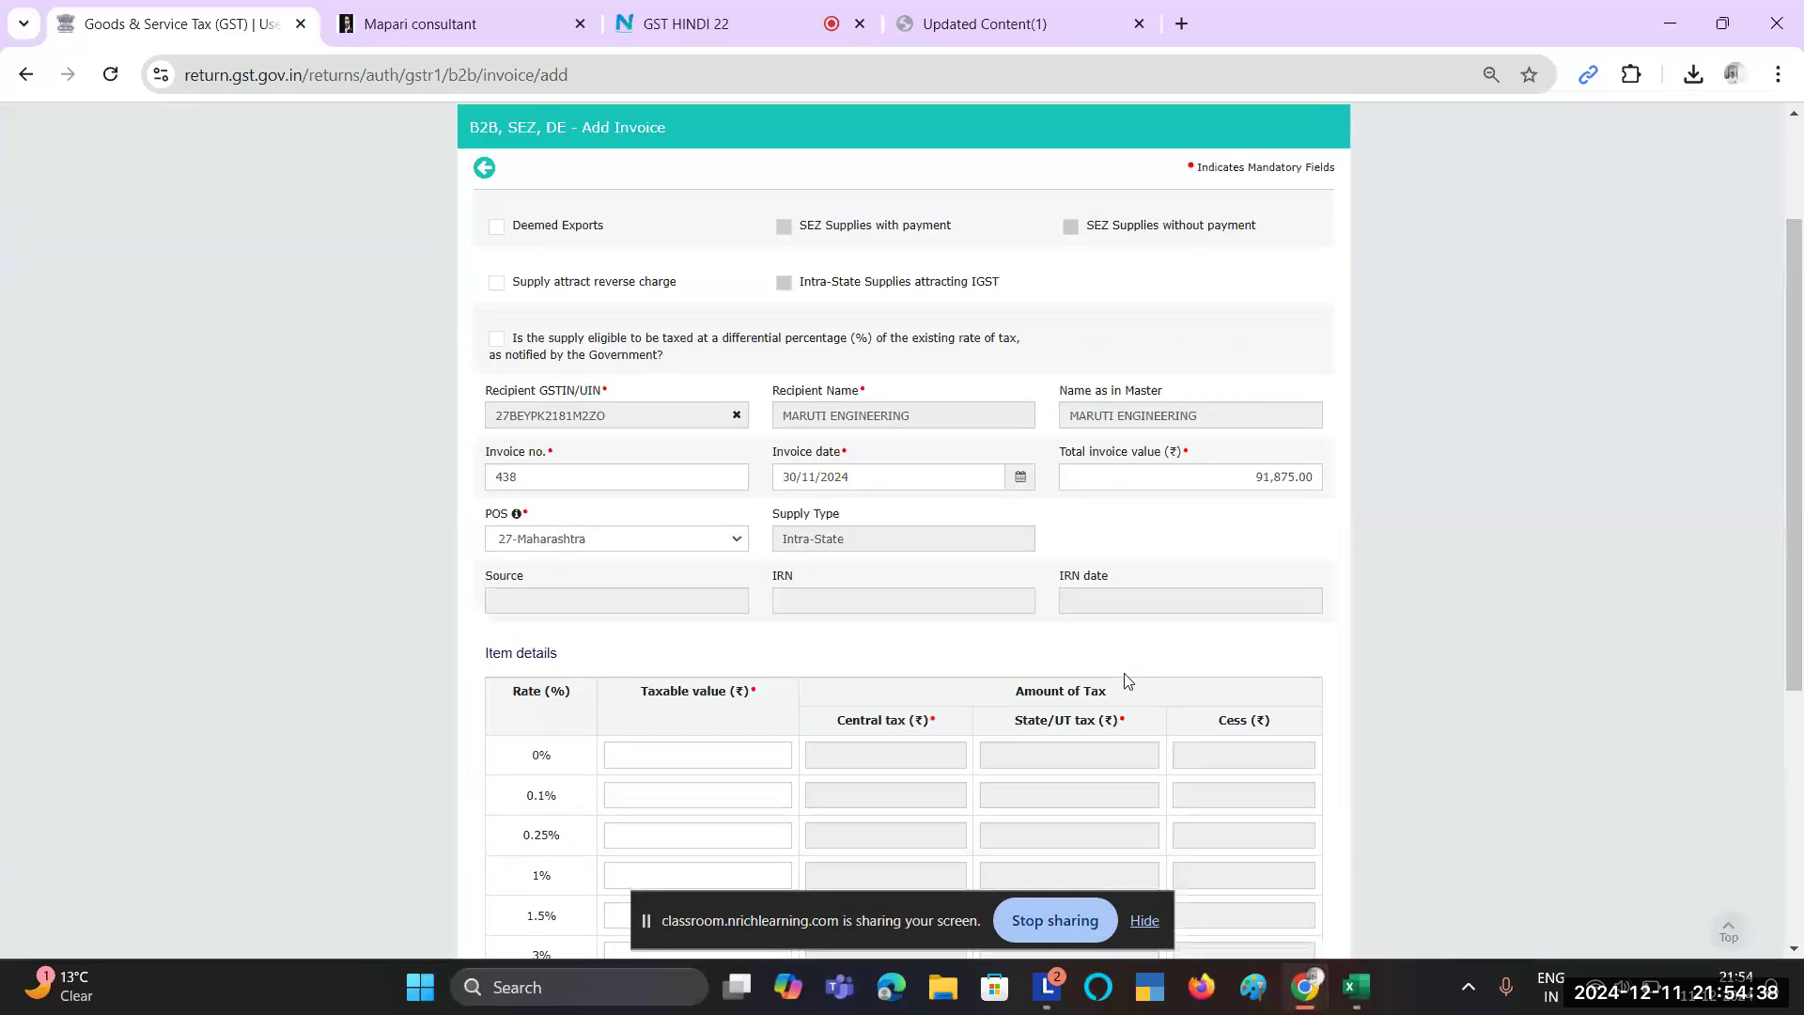
Step: Recheck invoice number 438 in the report and save the invoice
{"action": "key", "text": "alt+Tab"}
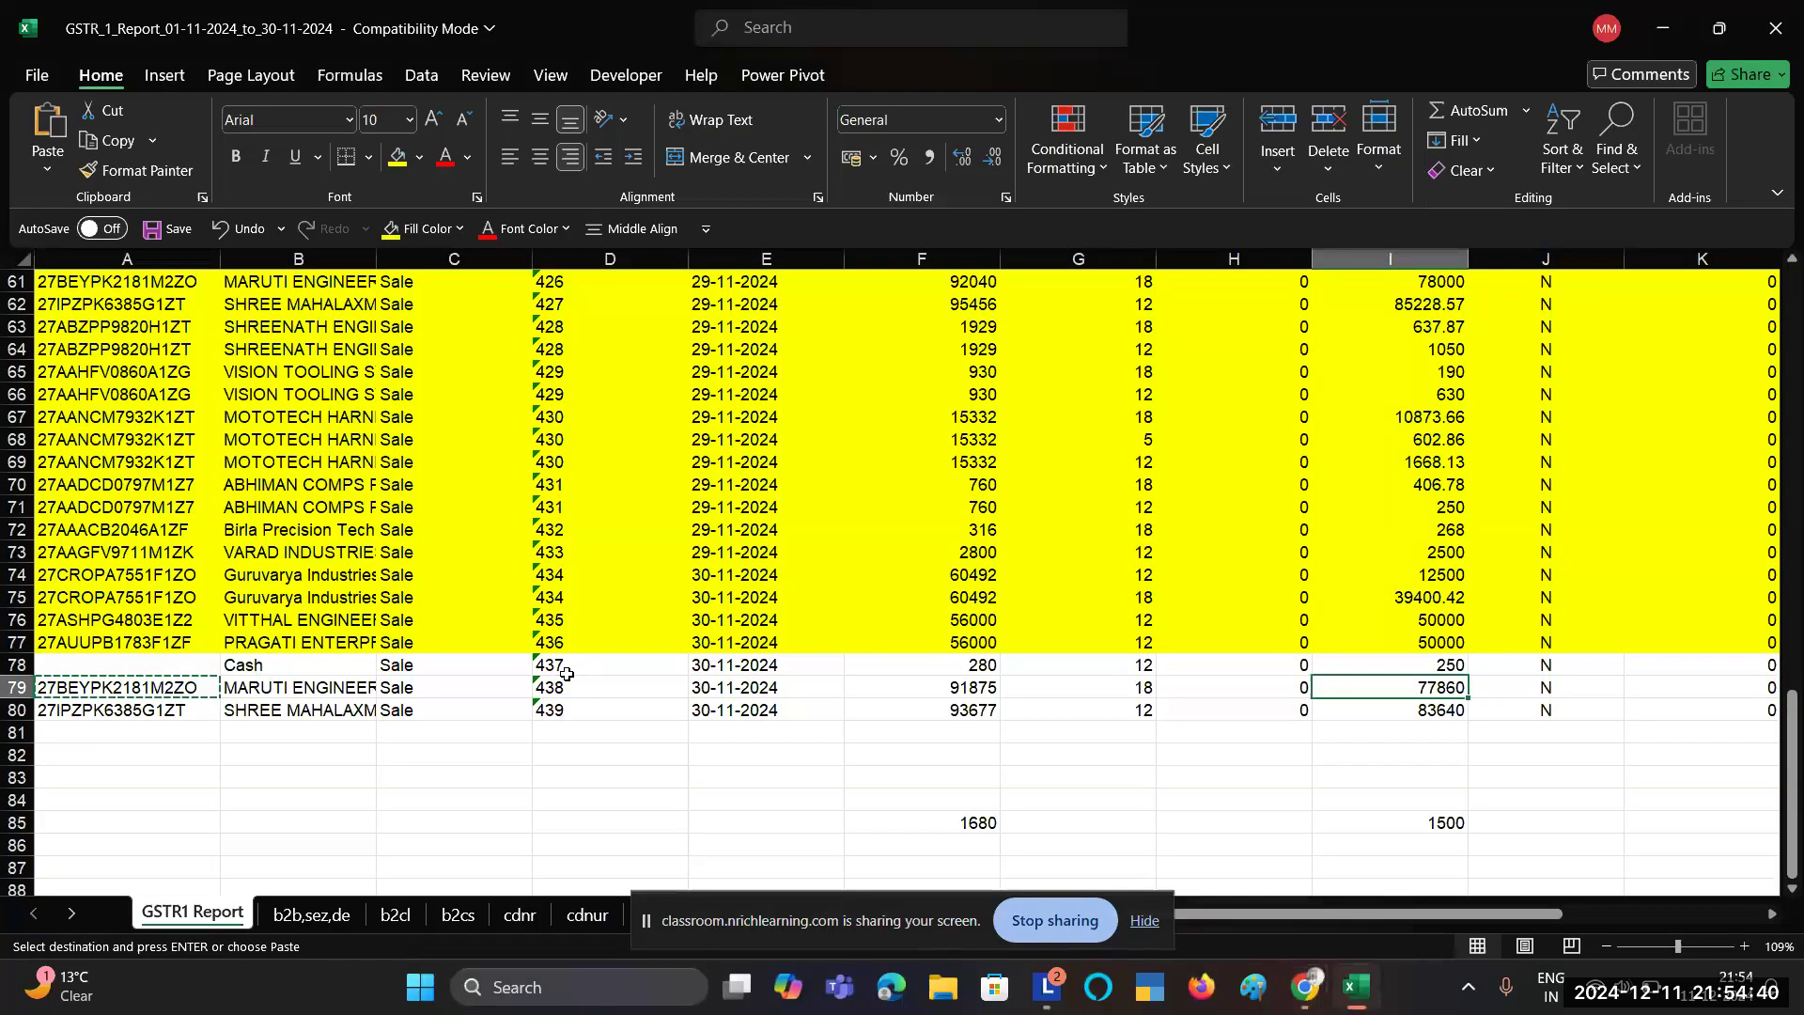
{"action": "left_click", "coordinate": [543, 687]}
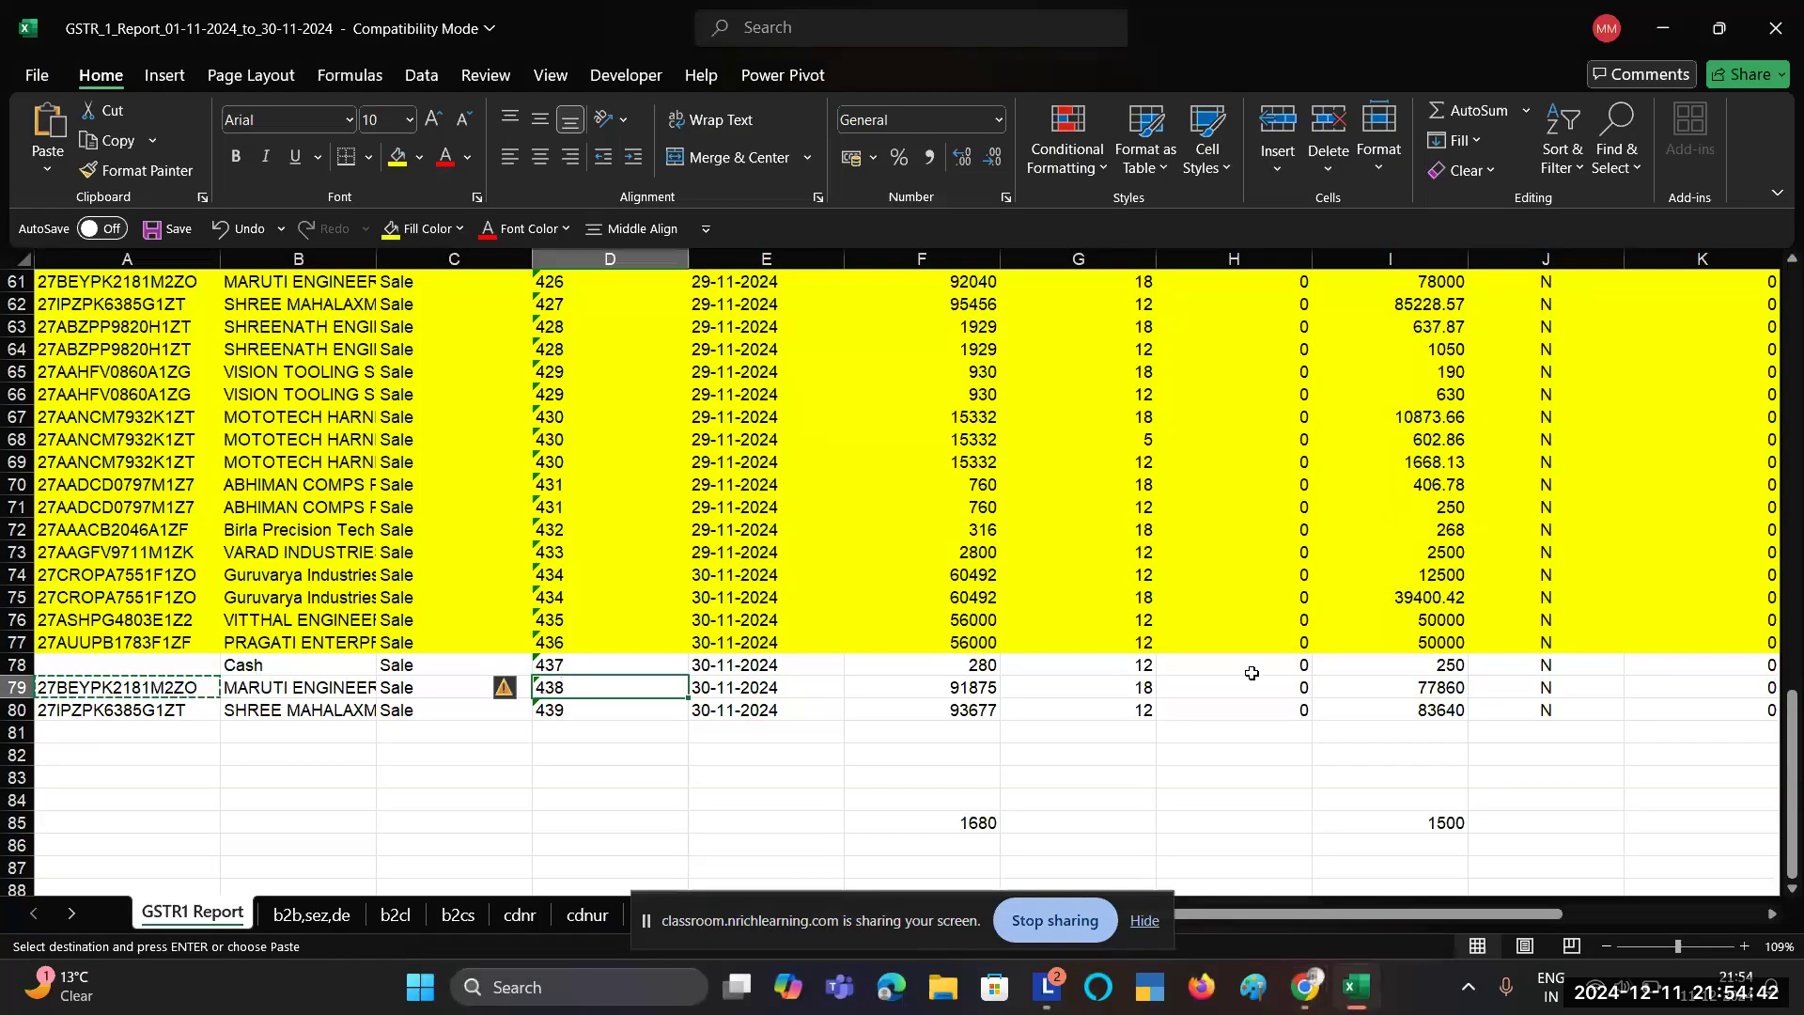
{"action": "key", "text": "alt+Tab"}
{"action": "scroll", "coordinate": [1309, 737], "scroll_direction": "down", "scroll_amount": 3}
{"action": "left_click", "coordinate": [1289, 844]}
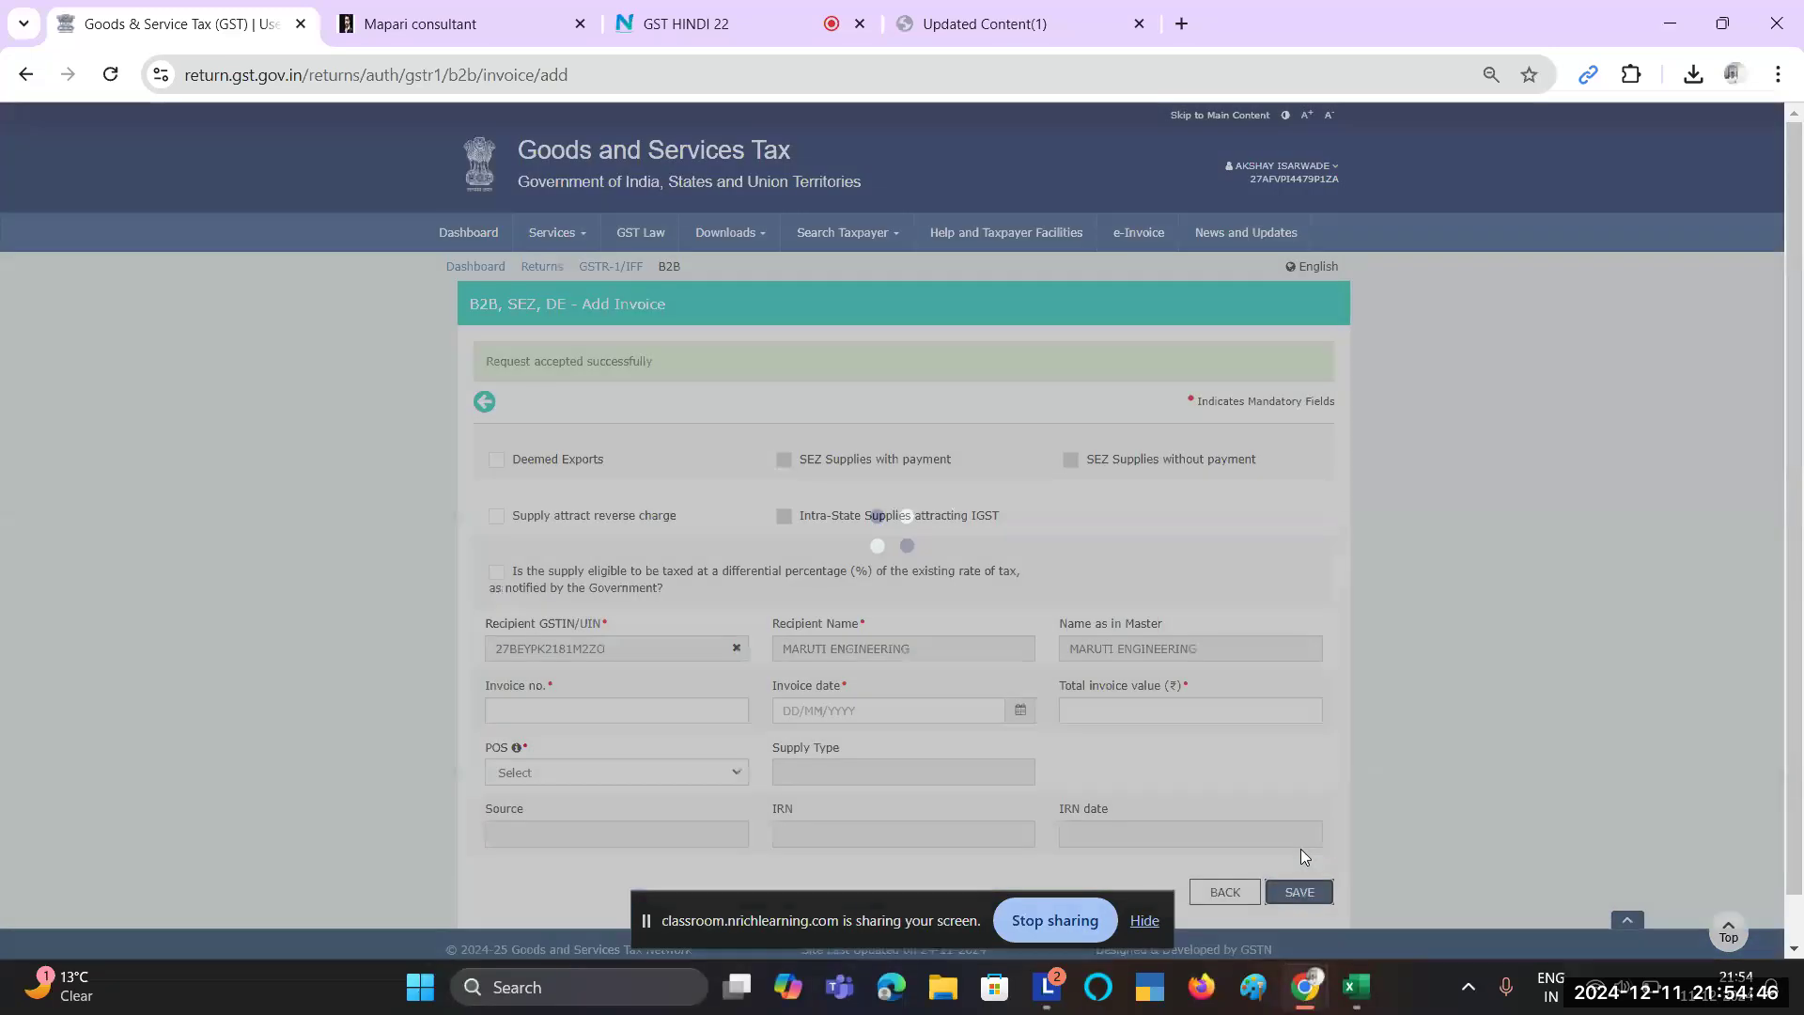
Step: Fill invoice 438's Excel row yellow to mark it as filed
{"action": "key", "text": "alt+Tab"}
{"action": "key", "text": "shift+space"}
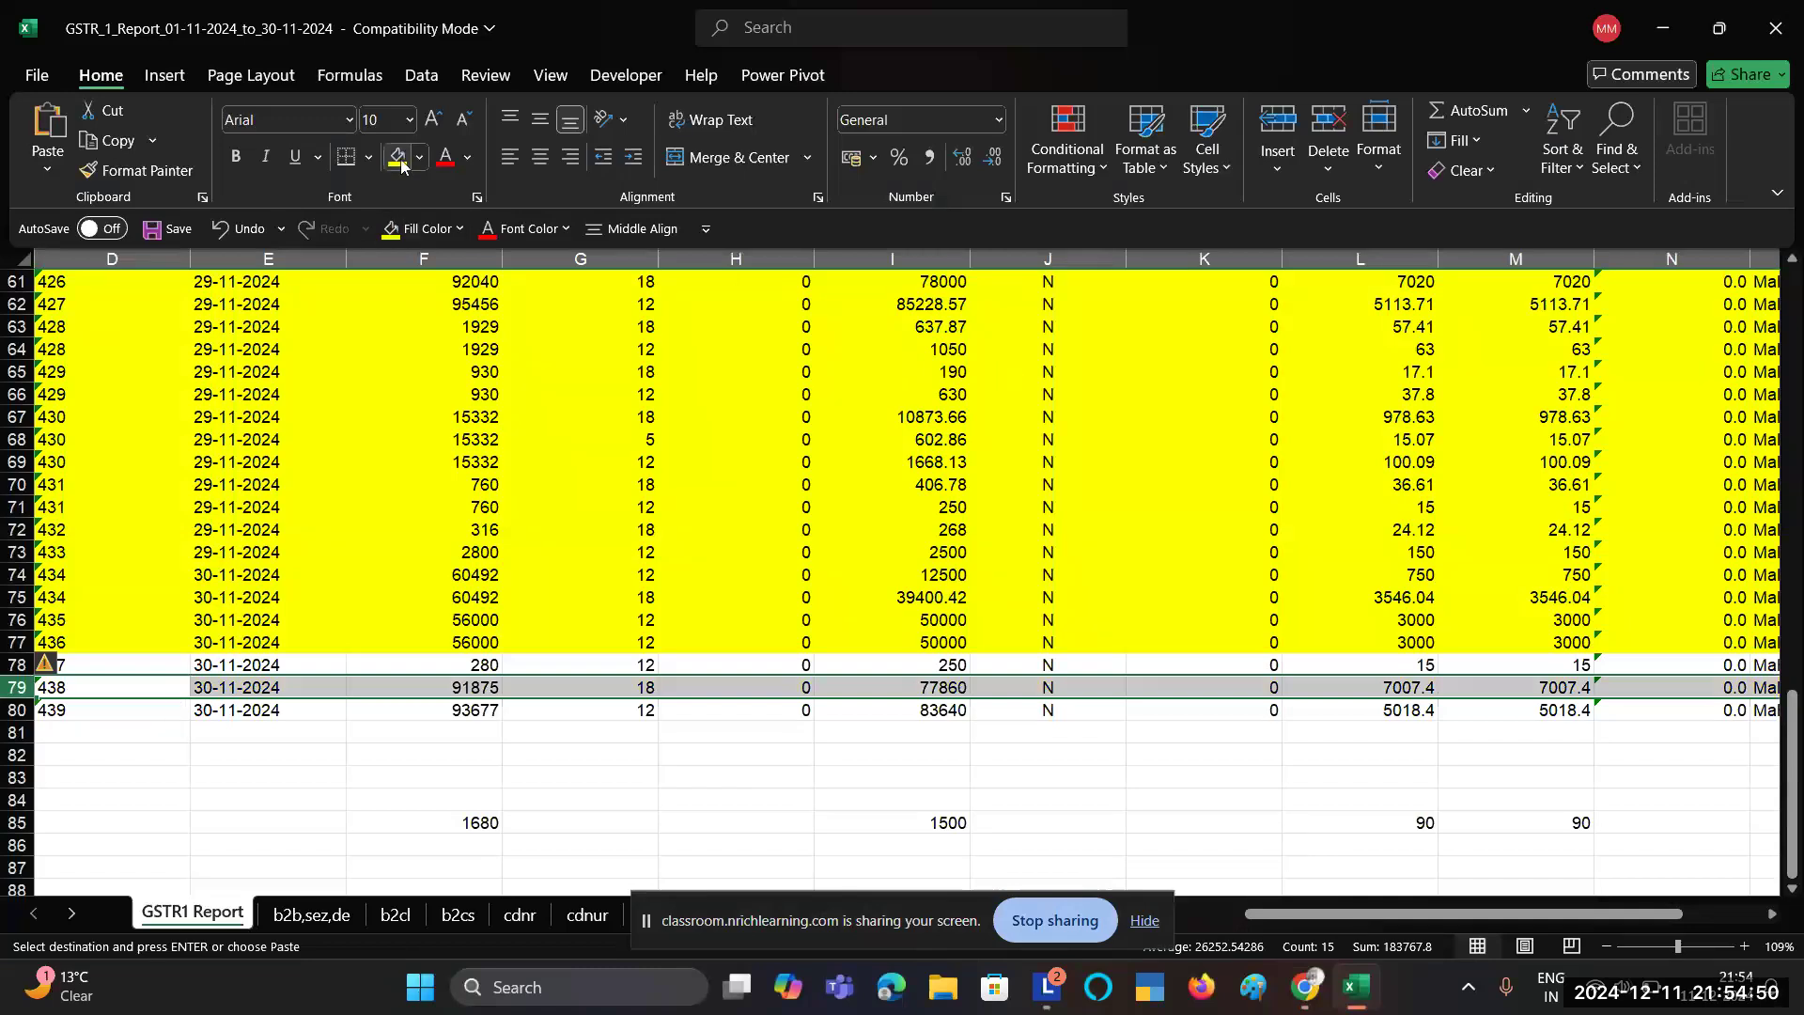
{"action": "left_click", "coordinate": [397, 158]}
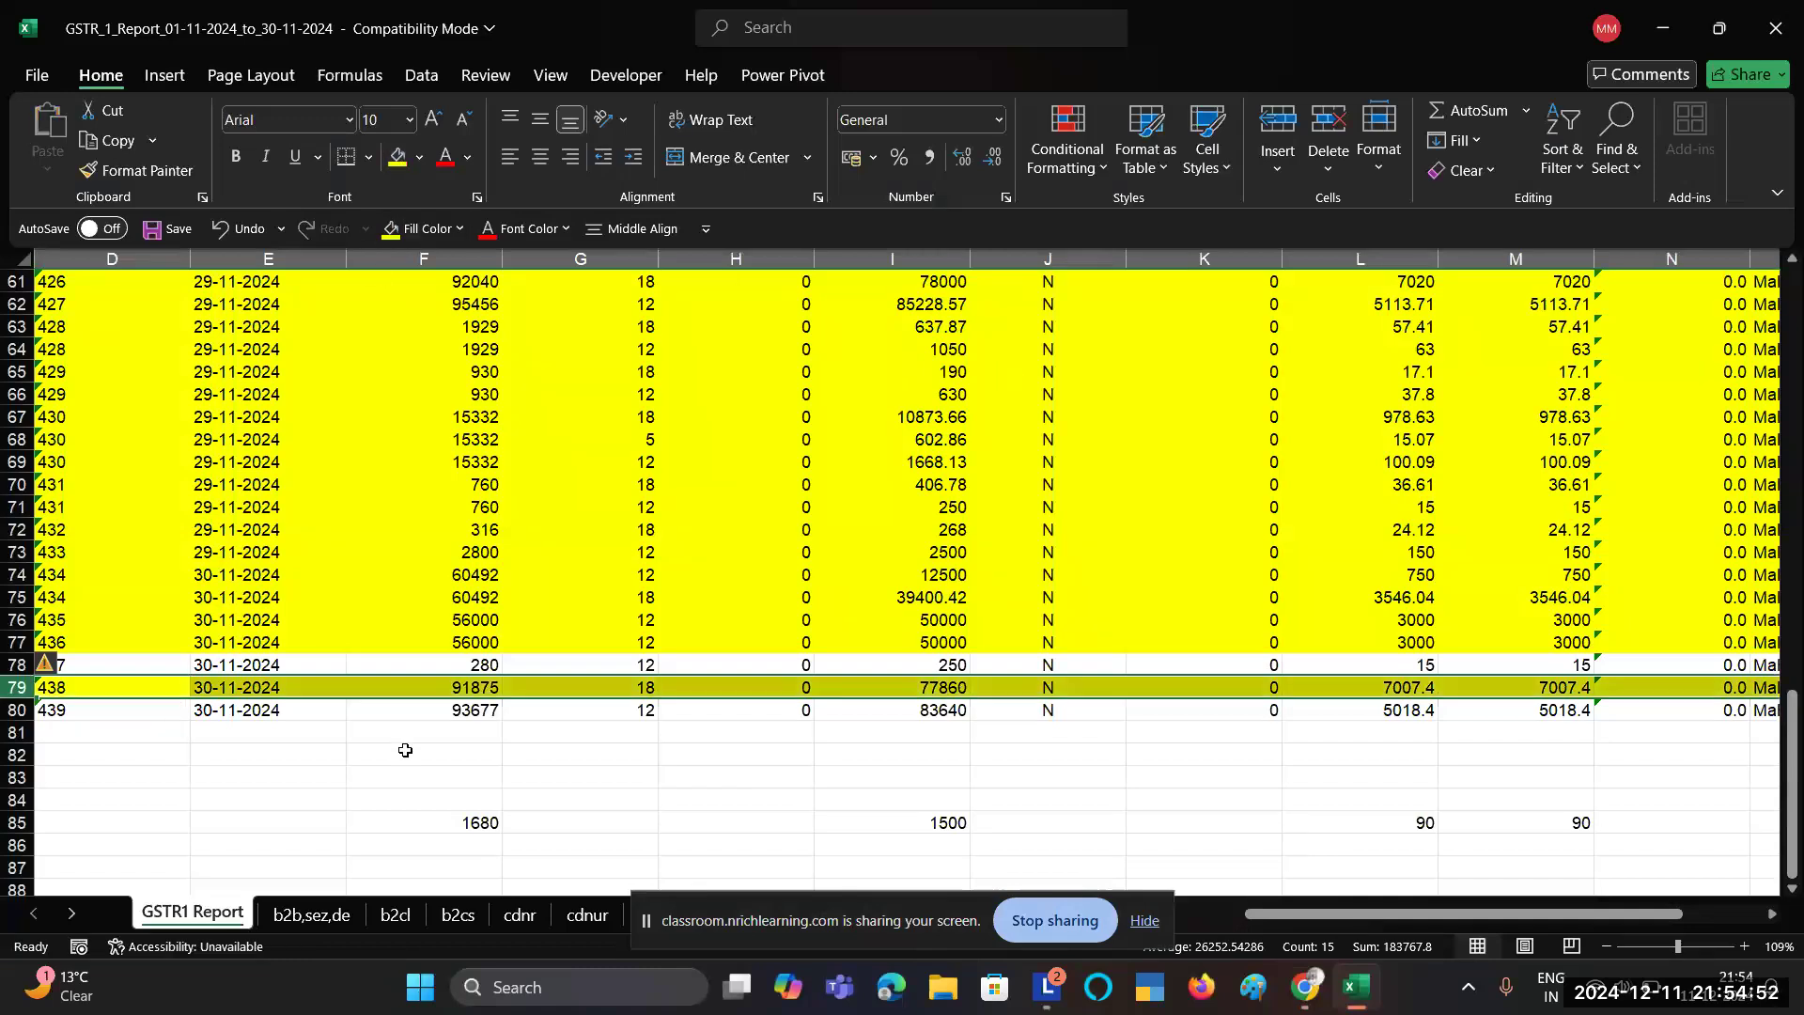
{"action": "scroll", "coordinate": [405, 750], "scroll_direction": "left", "scroll_amount": 3}
{"action": "left_click", "coordinate": [107, 707]}
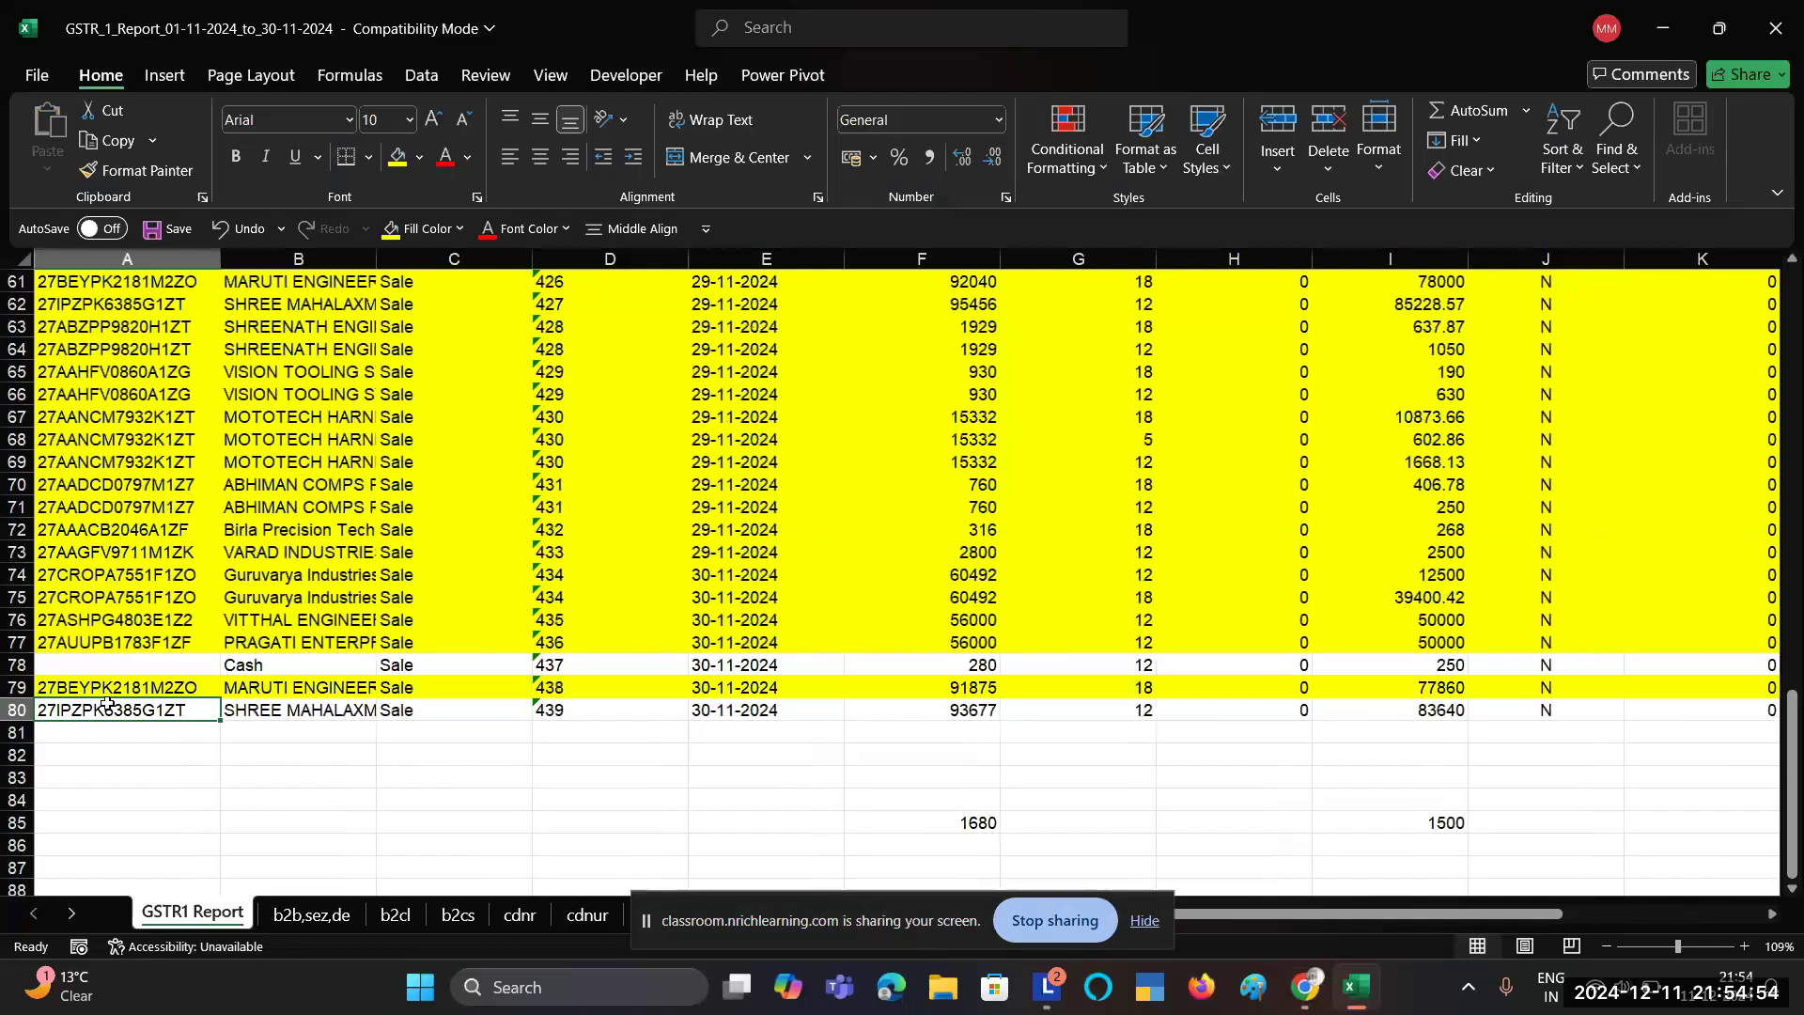
Step: Clear the previous recipient and copy the next recipient's GSTIN from cell A80
{"action": "key", "text": "alt+Tab"}
{"action": "left_click", "coordinate": [734, 594]}
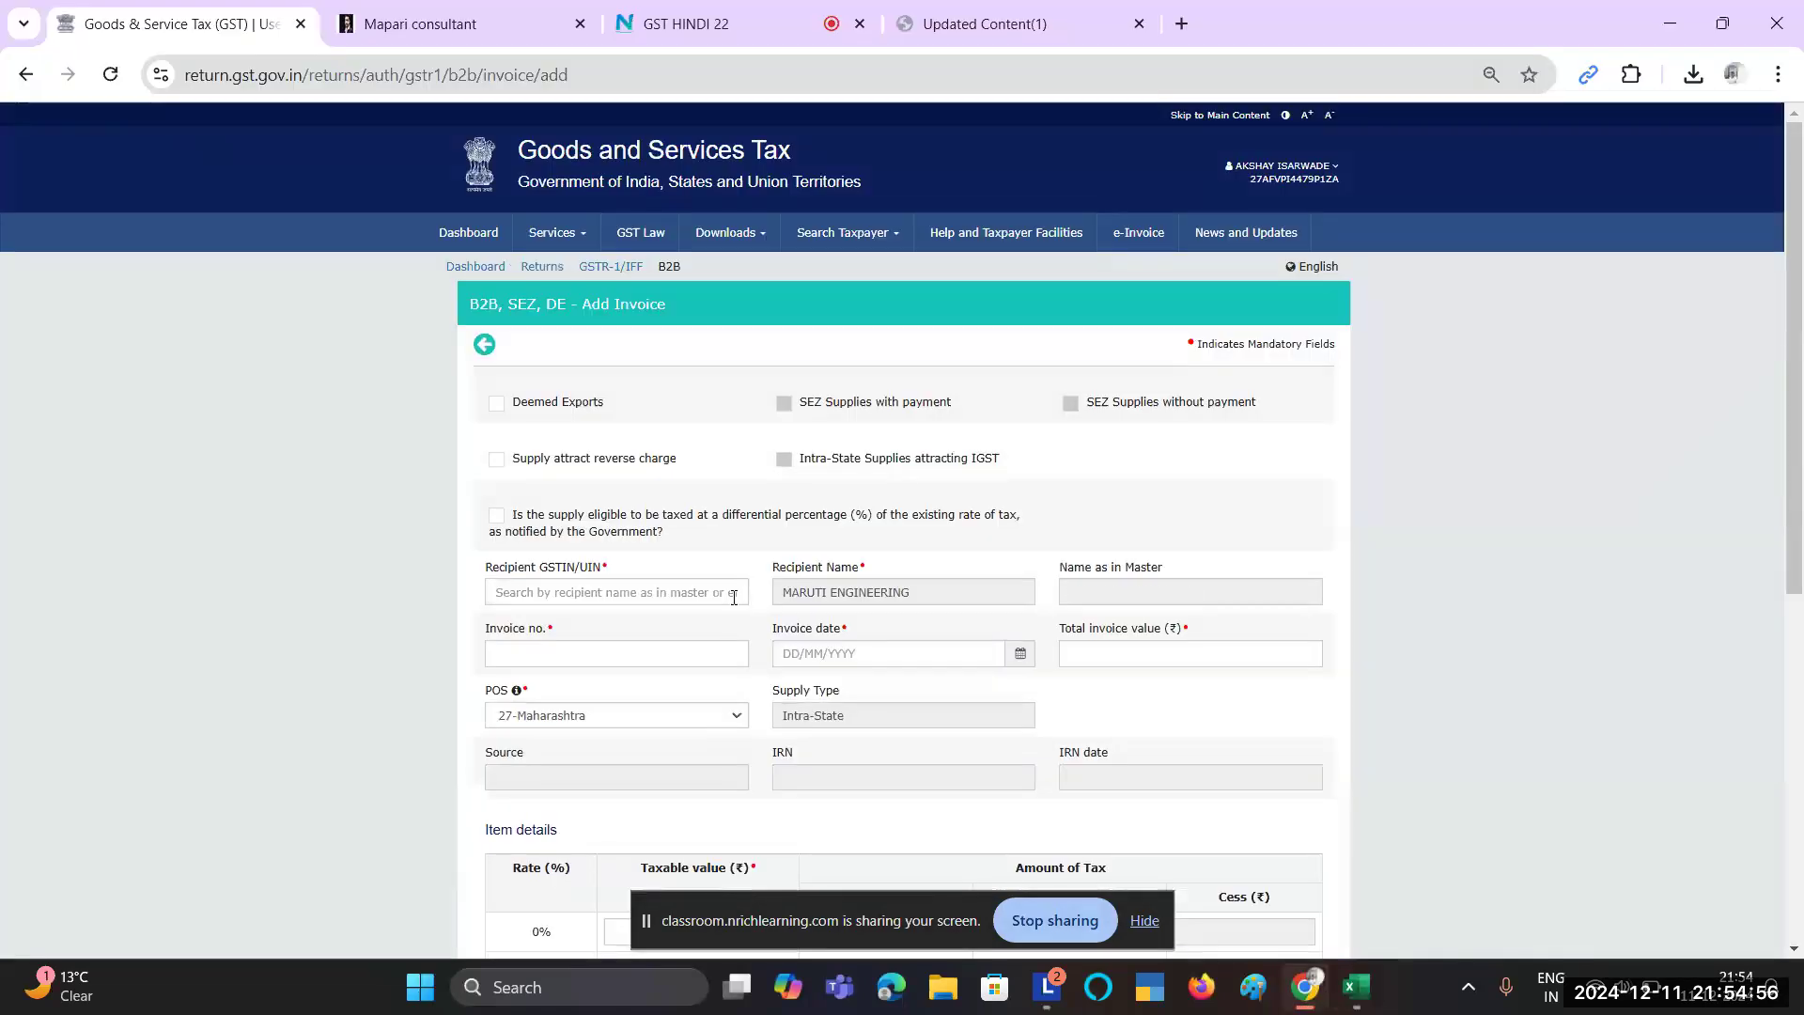
{"action": "key", "text": "alt+Tab"}
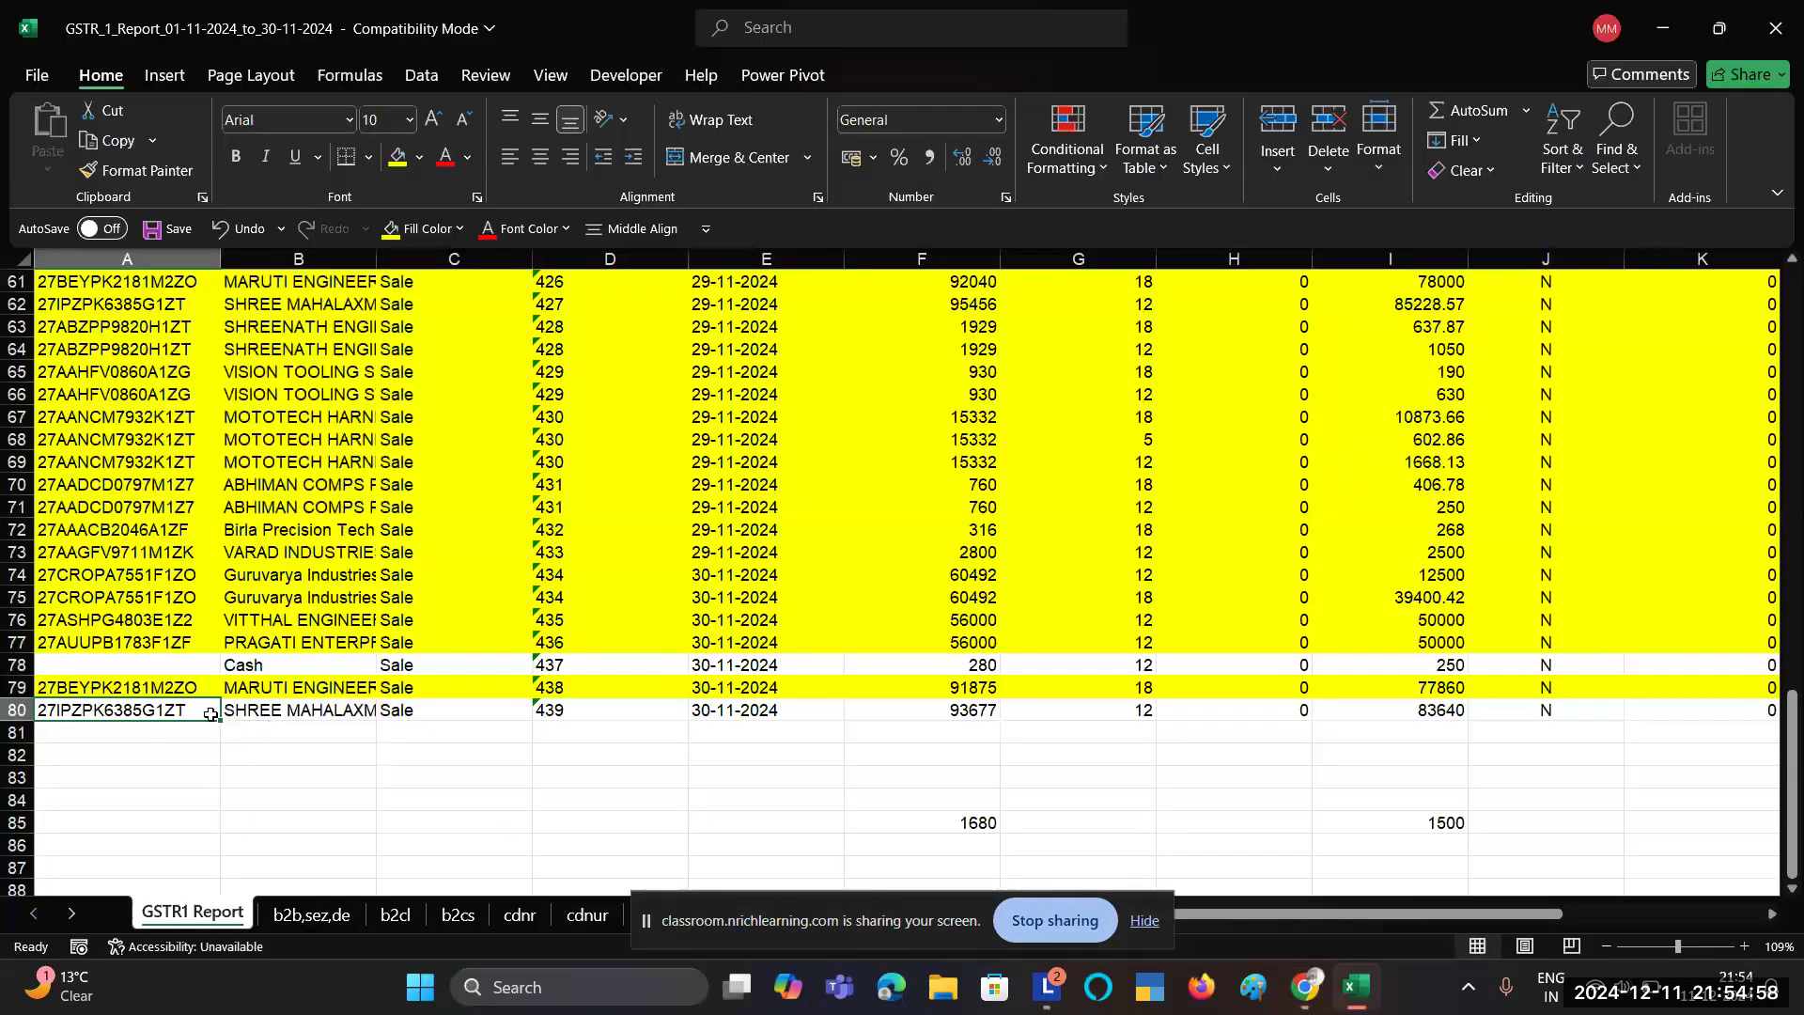
{"action": "double_click", "coordinate": [184, 713]}
{"action": "key", "text": "ctrl+c"}
{"action": "key", "text": "alt+Tab"}
Step: Search the recipient field and select SHREE MAHALAXMI PRINTERS
{"action": "left_click", "coordinate": [571, 590]}
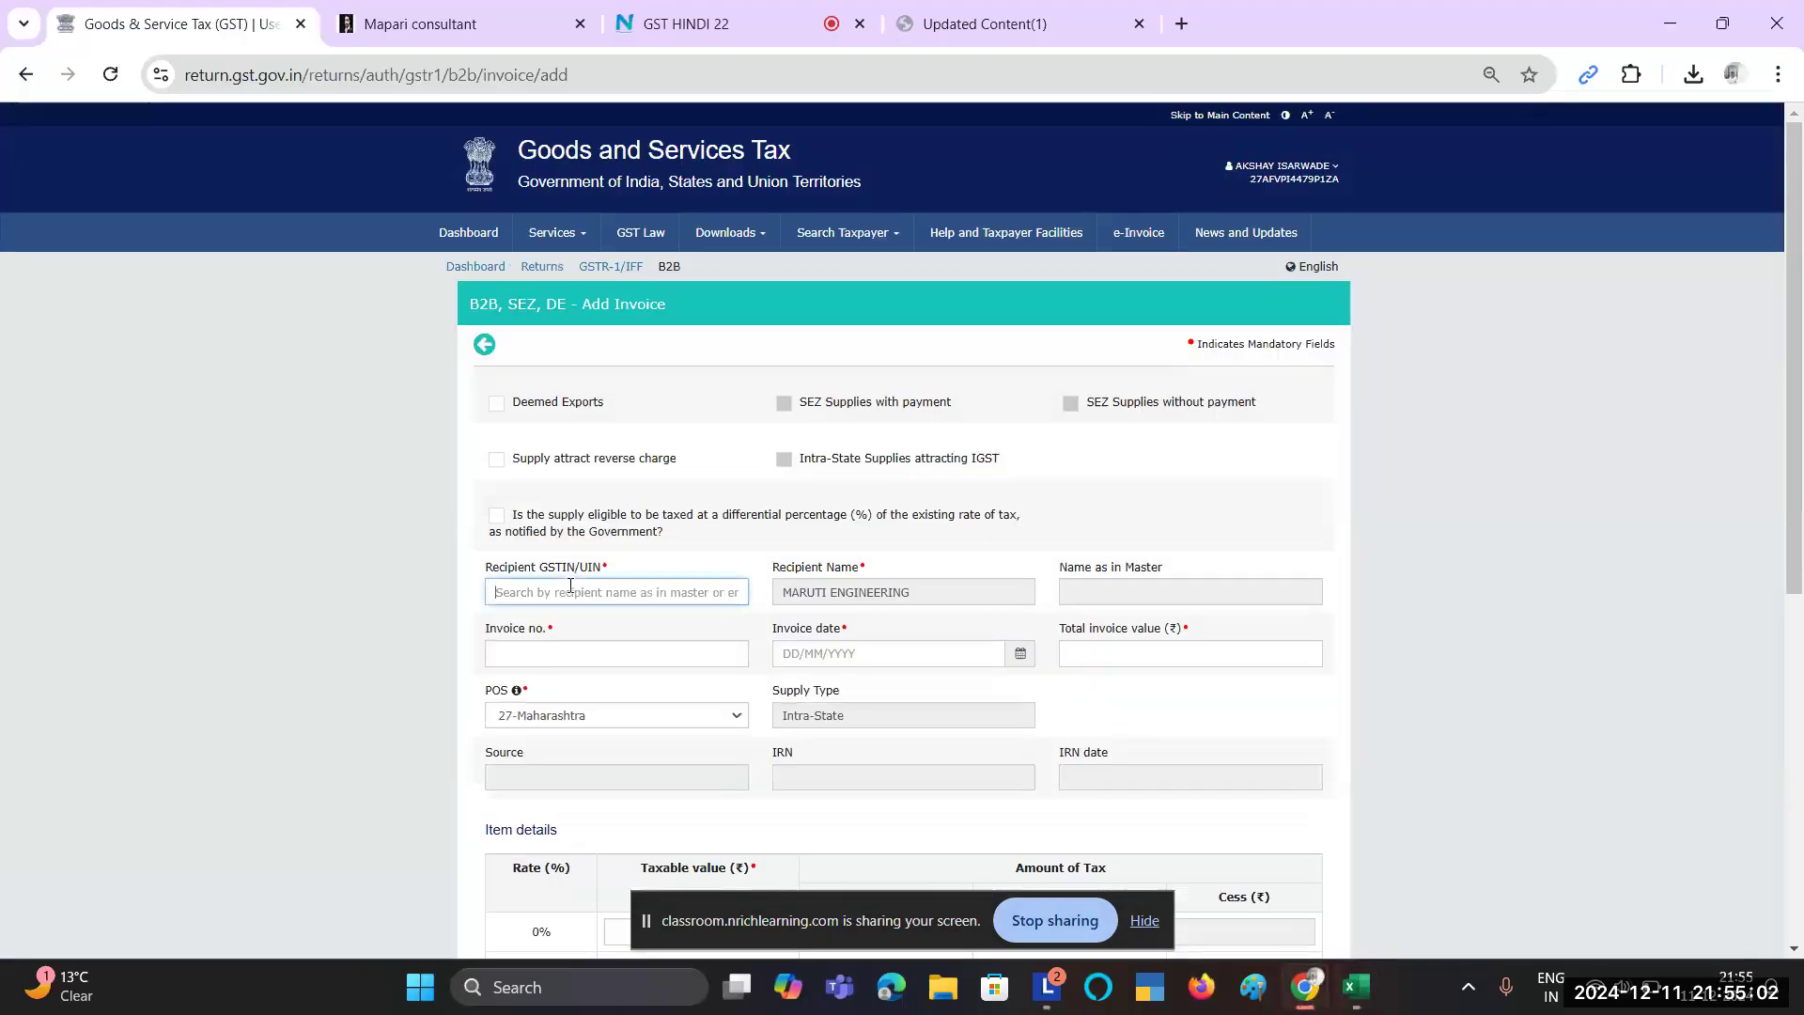
{"action": "key", "text": "alt+Tab"}
{"action": "key", "text": "alt+Tab"}
{"action": "type", "text": "SHR"}
{"action": "key", "text": "alt+Tab"}
{"action": "key", "text": "alt+Tab"}
{"action": "type", "text": "EEMAHA"}
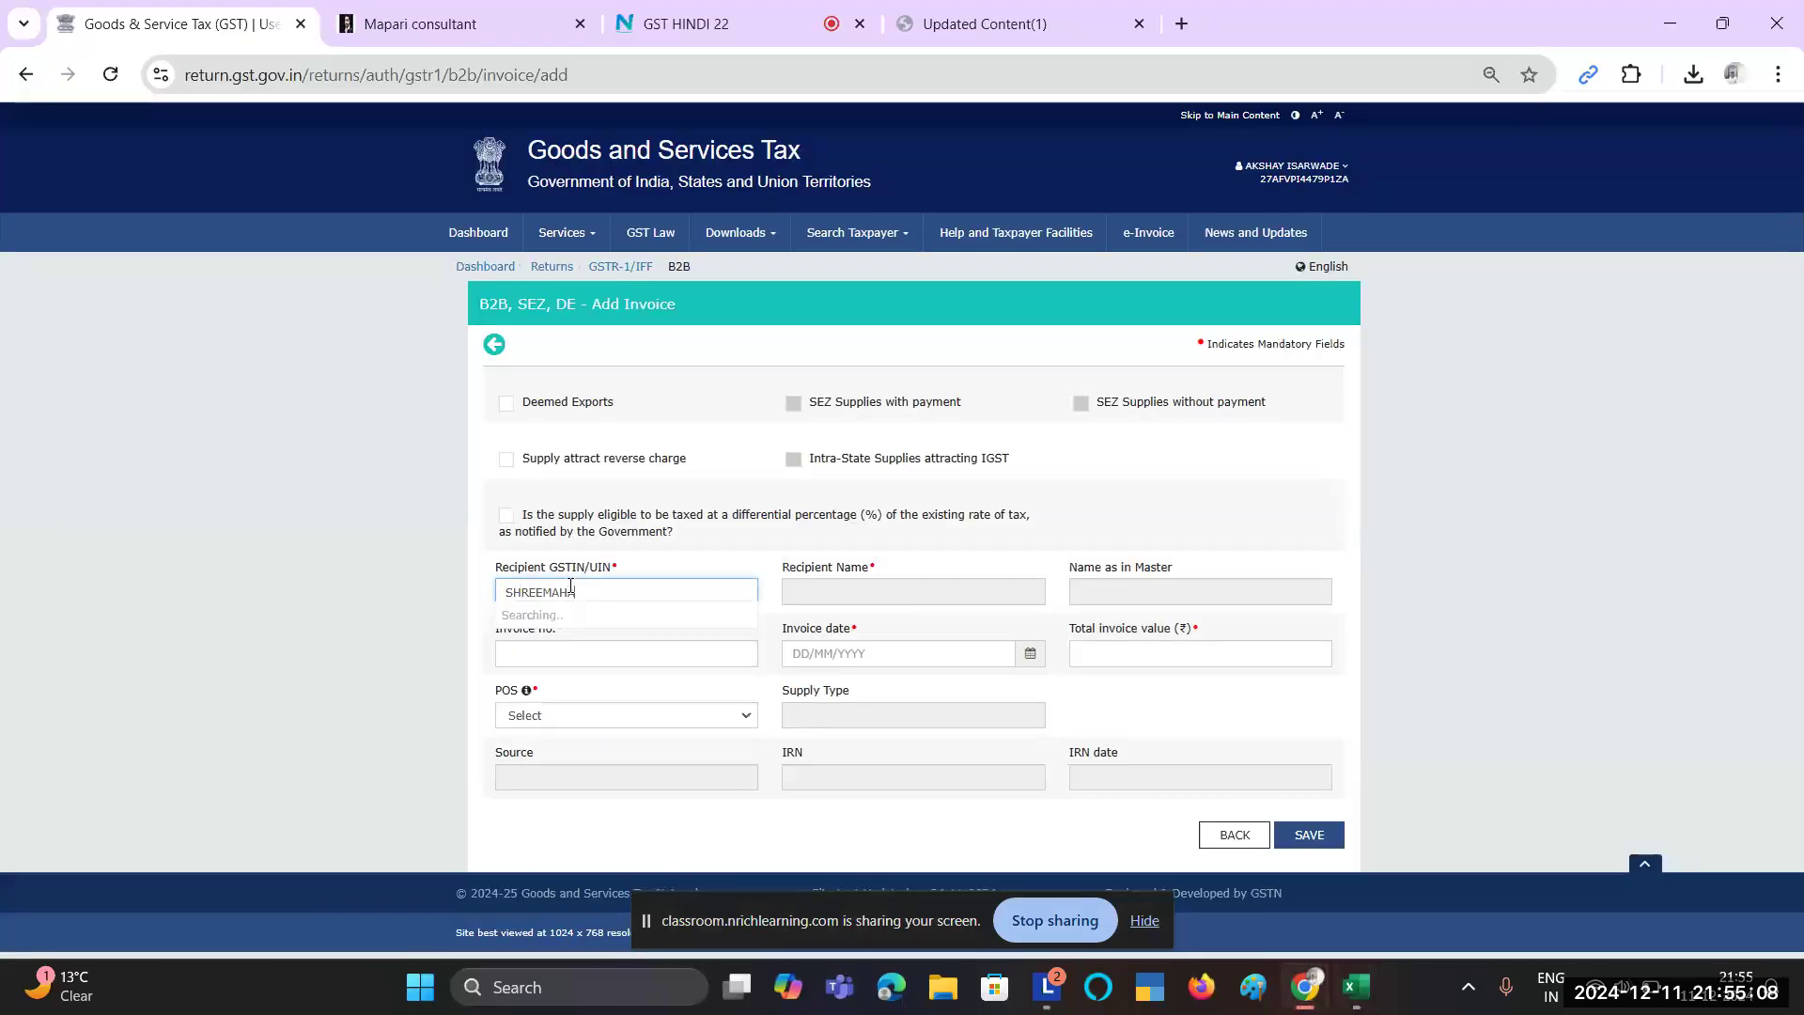
{"action": "key", "text": "BackSpace"}
{"action": "key", "text": "BackSpace"}
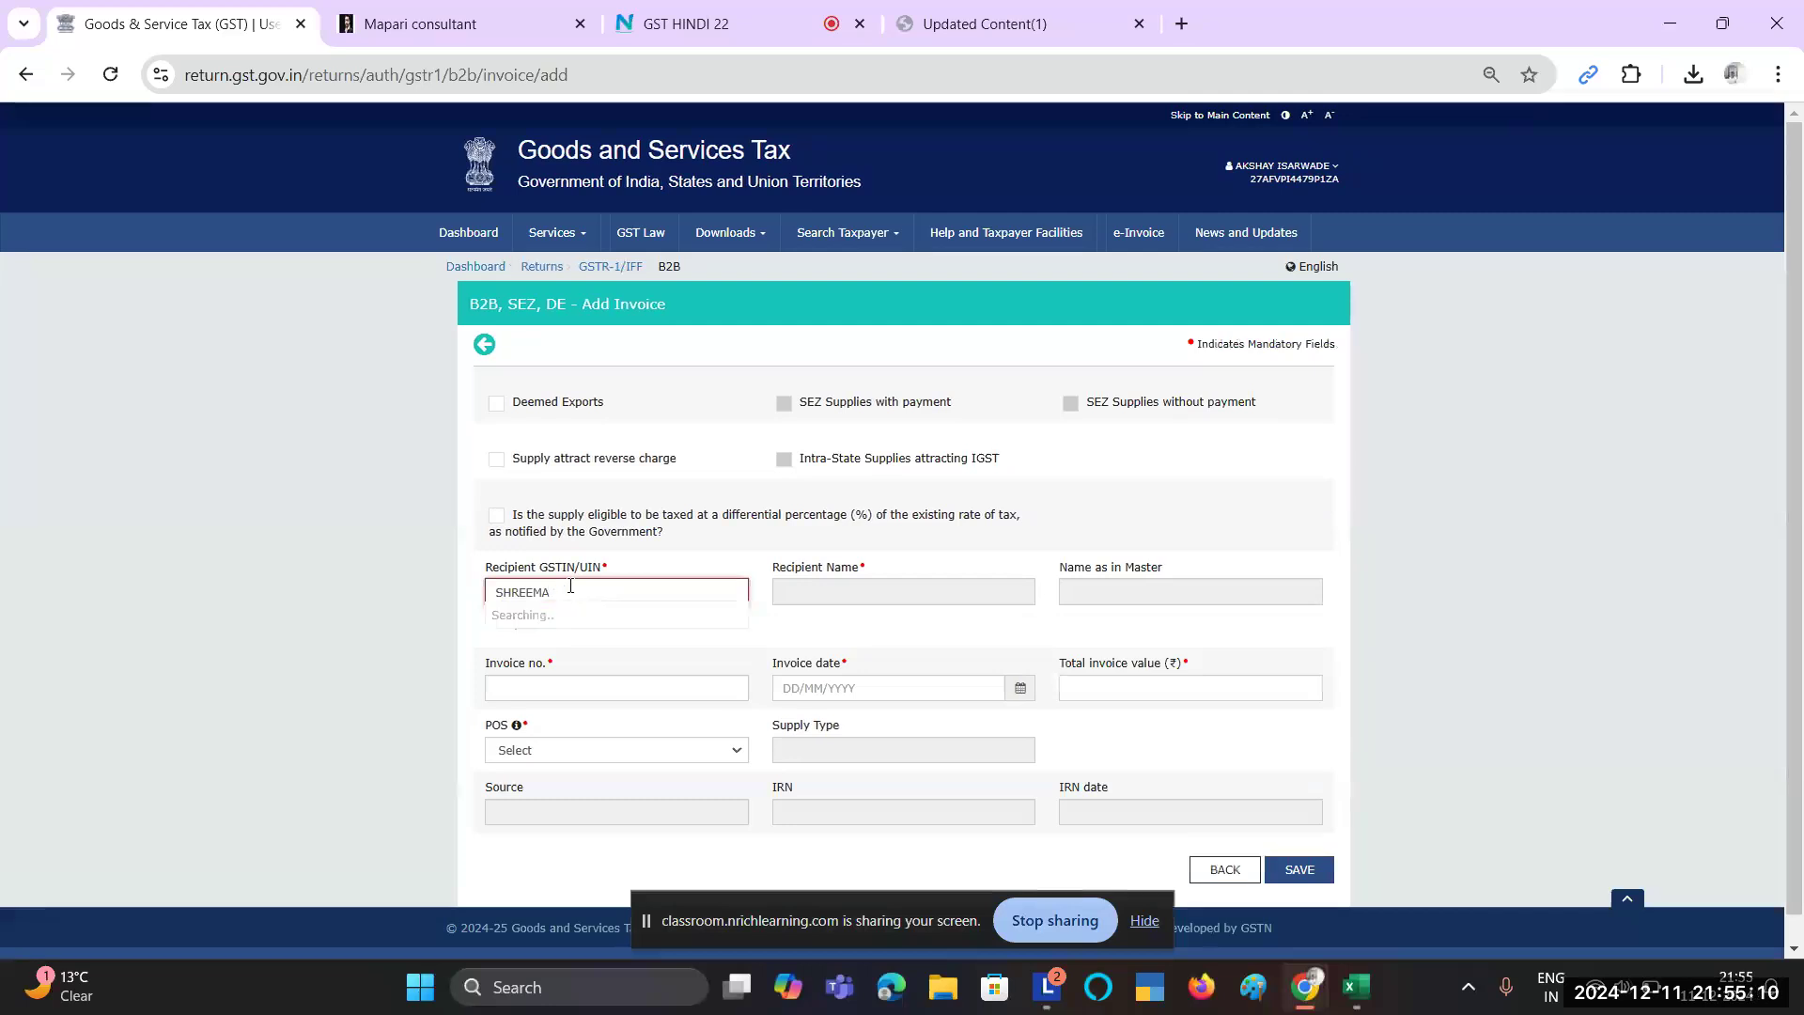
{"action": "type", "text": "MAH"}
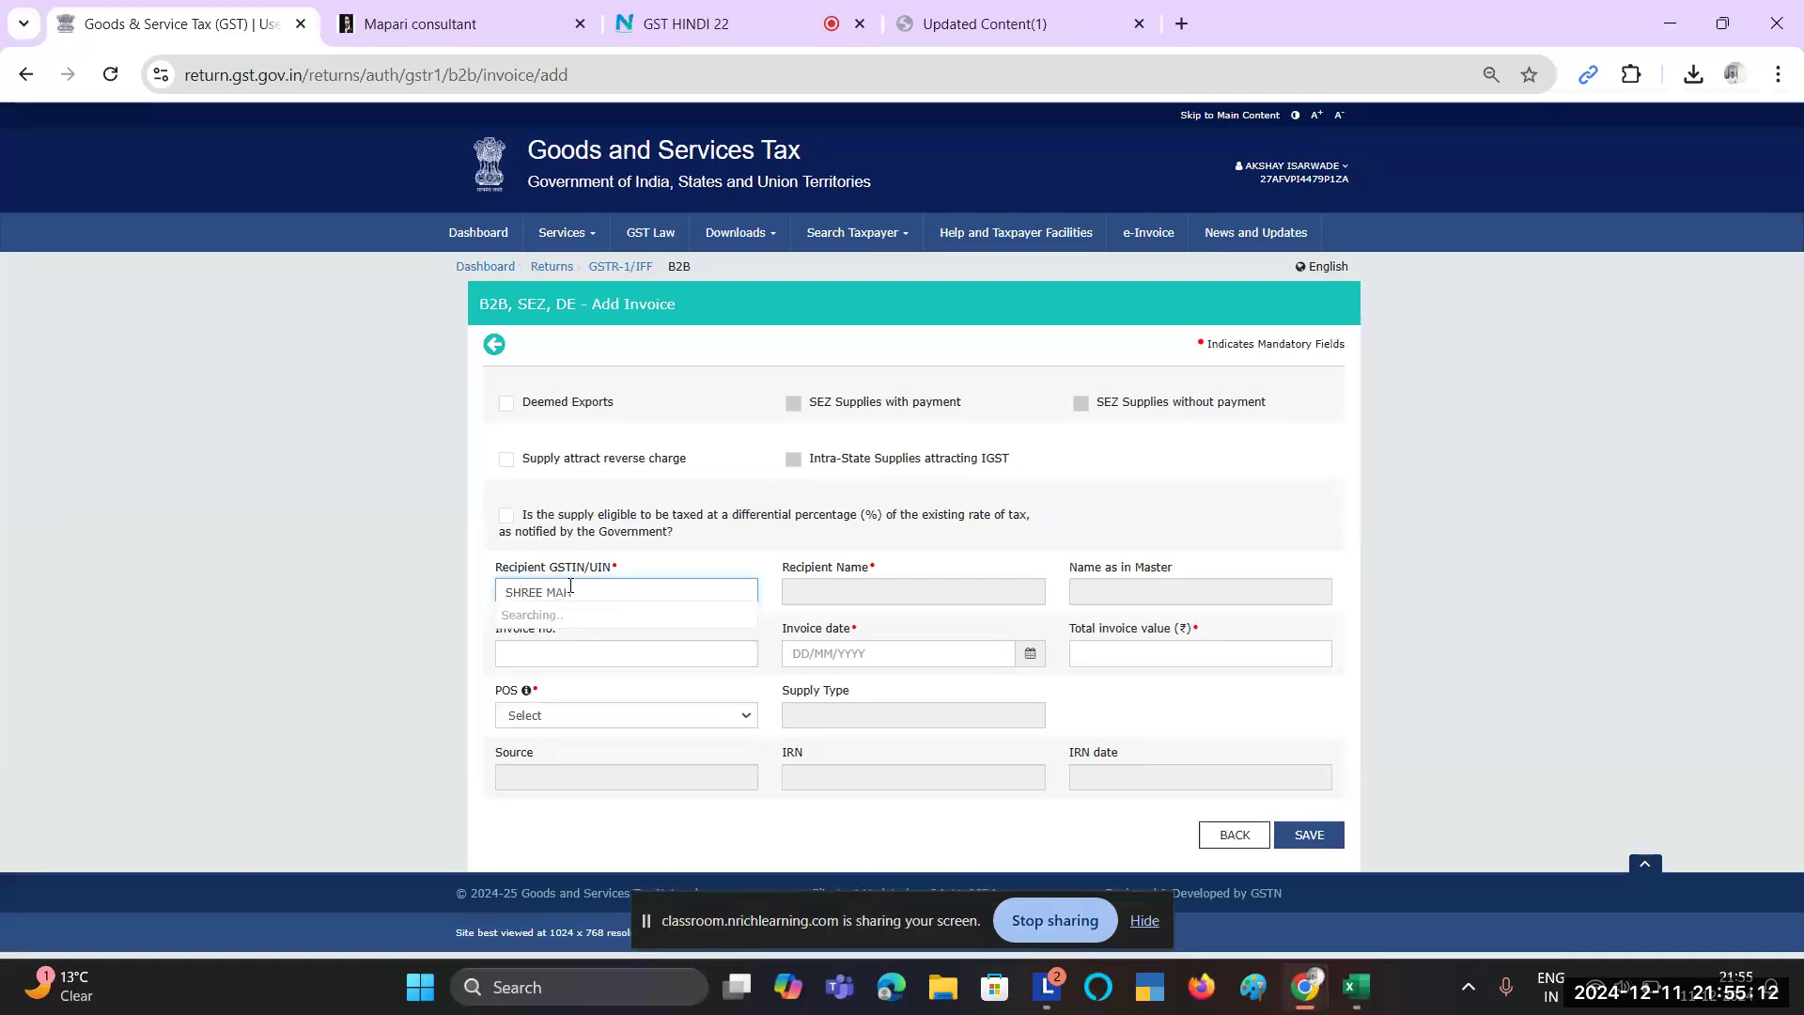
{"action": "left_click", "coordinate": [598, 629]}
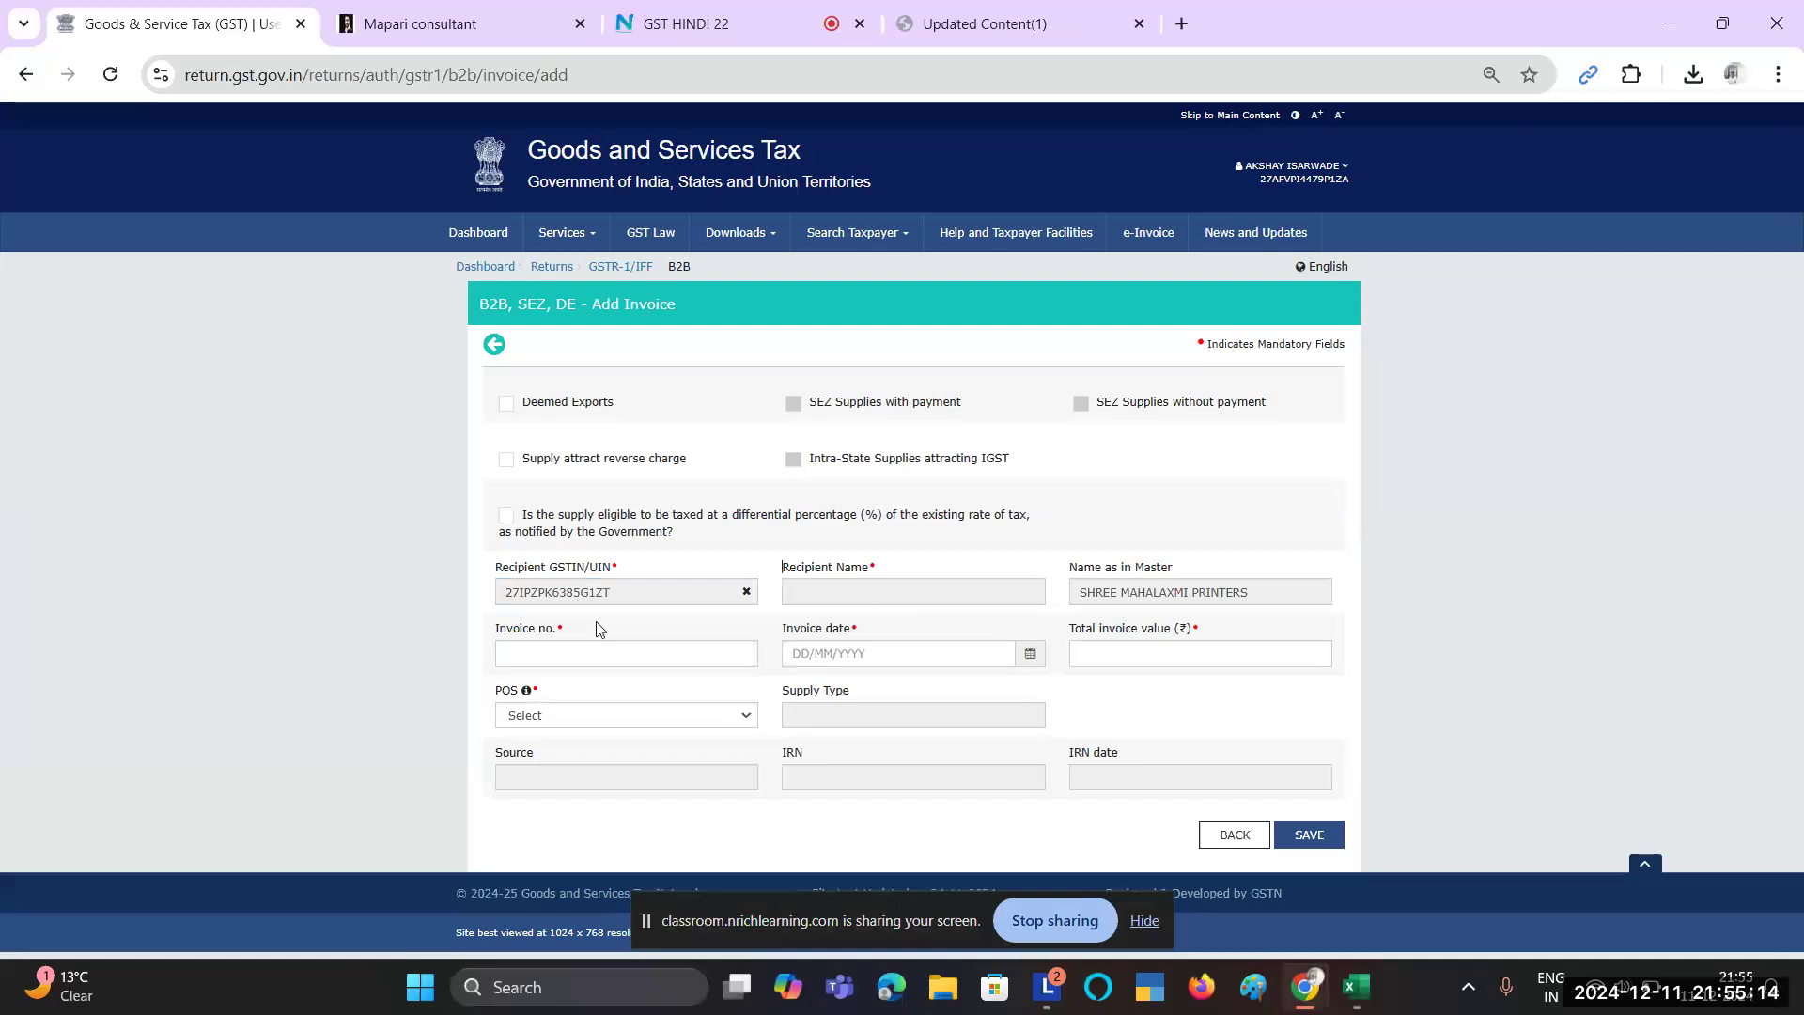
{"action": "key", "text": "alt+Tab"}
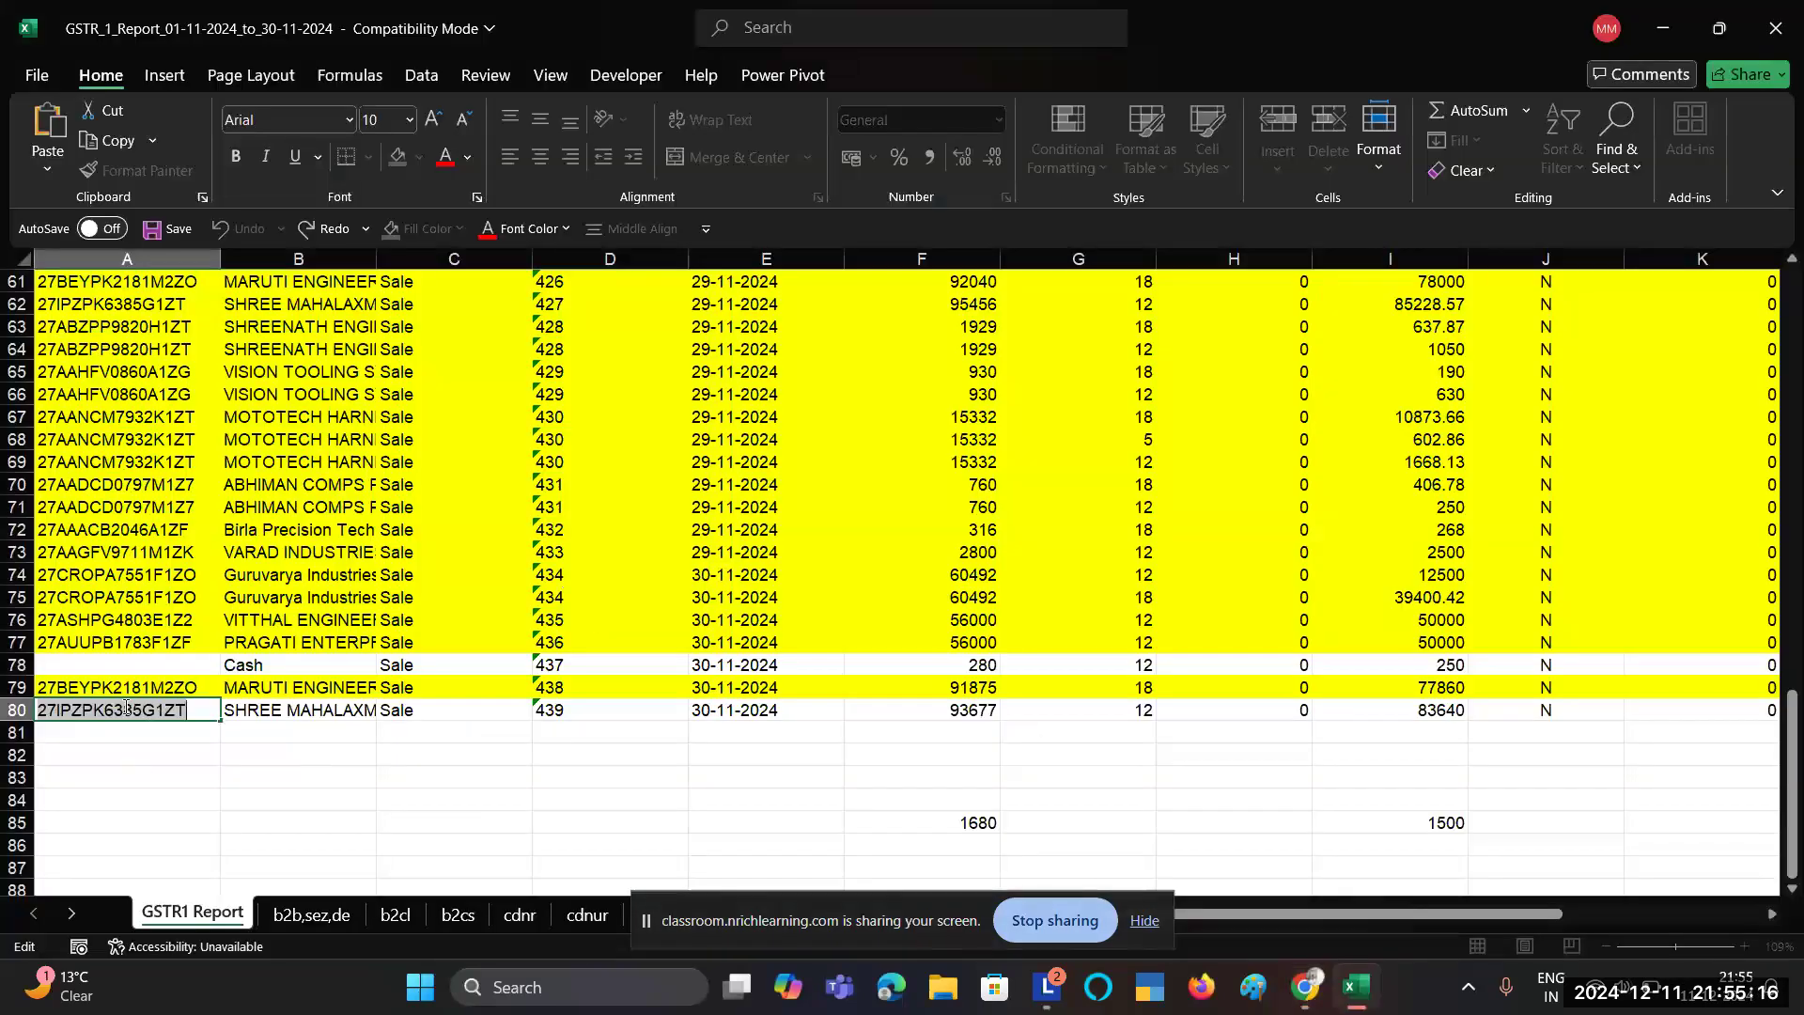
{"action": "key", "text": "alt+Tab"}
{"action": "key", "text": "alt+Tab"}
{"action": "key", "text": "alt+Tab"}
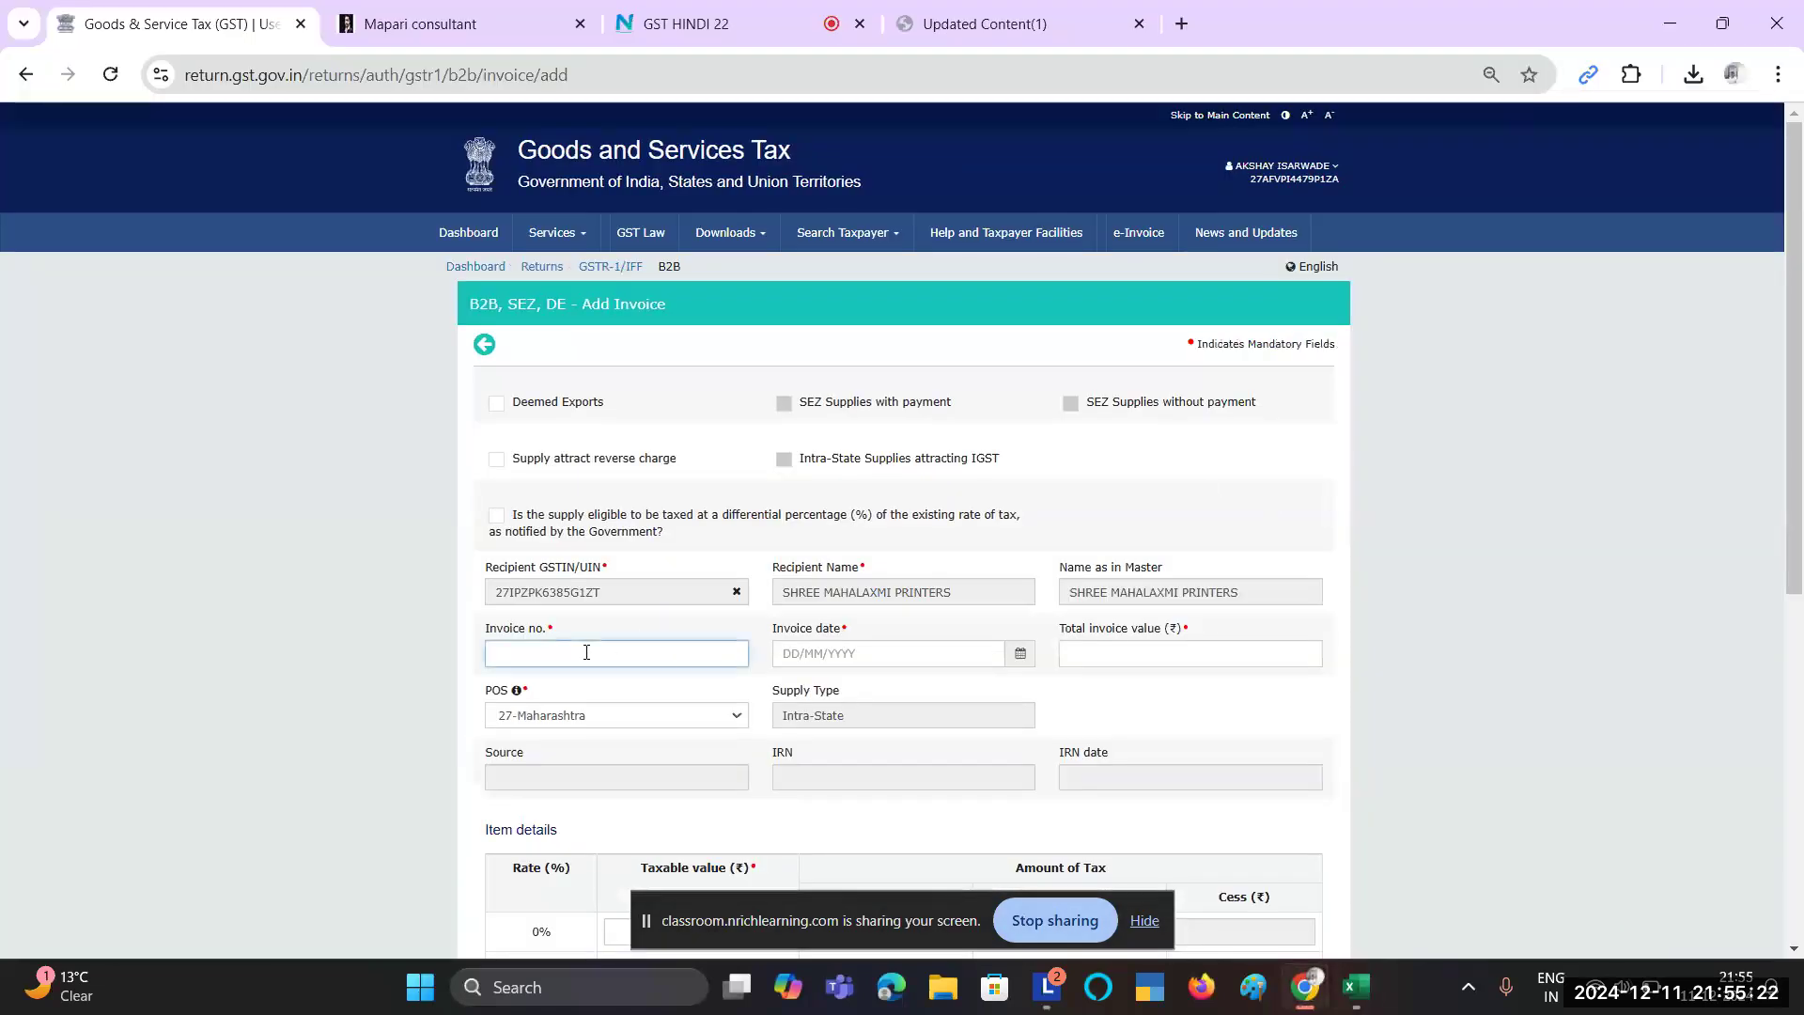
Step: Enter invoice number 439 and date 30/11/2024 from Excel row 80
{"action": "key", "text": "alt+Tab"}
{"action": "left_click", "coordinate": [619, 714]}
{"action": "key", "text": "alt+Tab"}
{"action": "type", "text": "439"}
{"action": "key", "text": "Tab"}
{"action": "key", "text": "alt+Tab"}
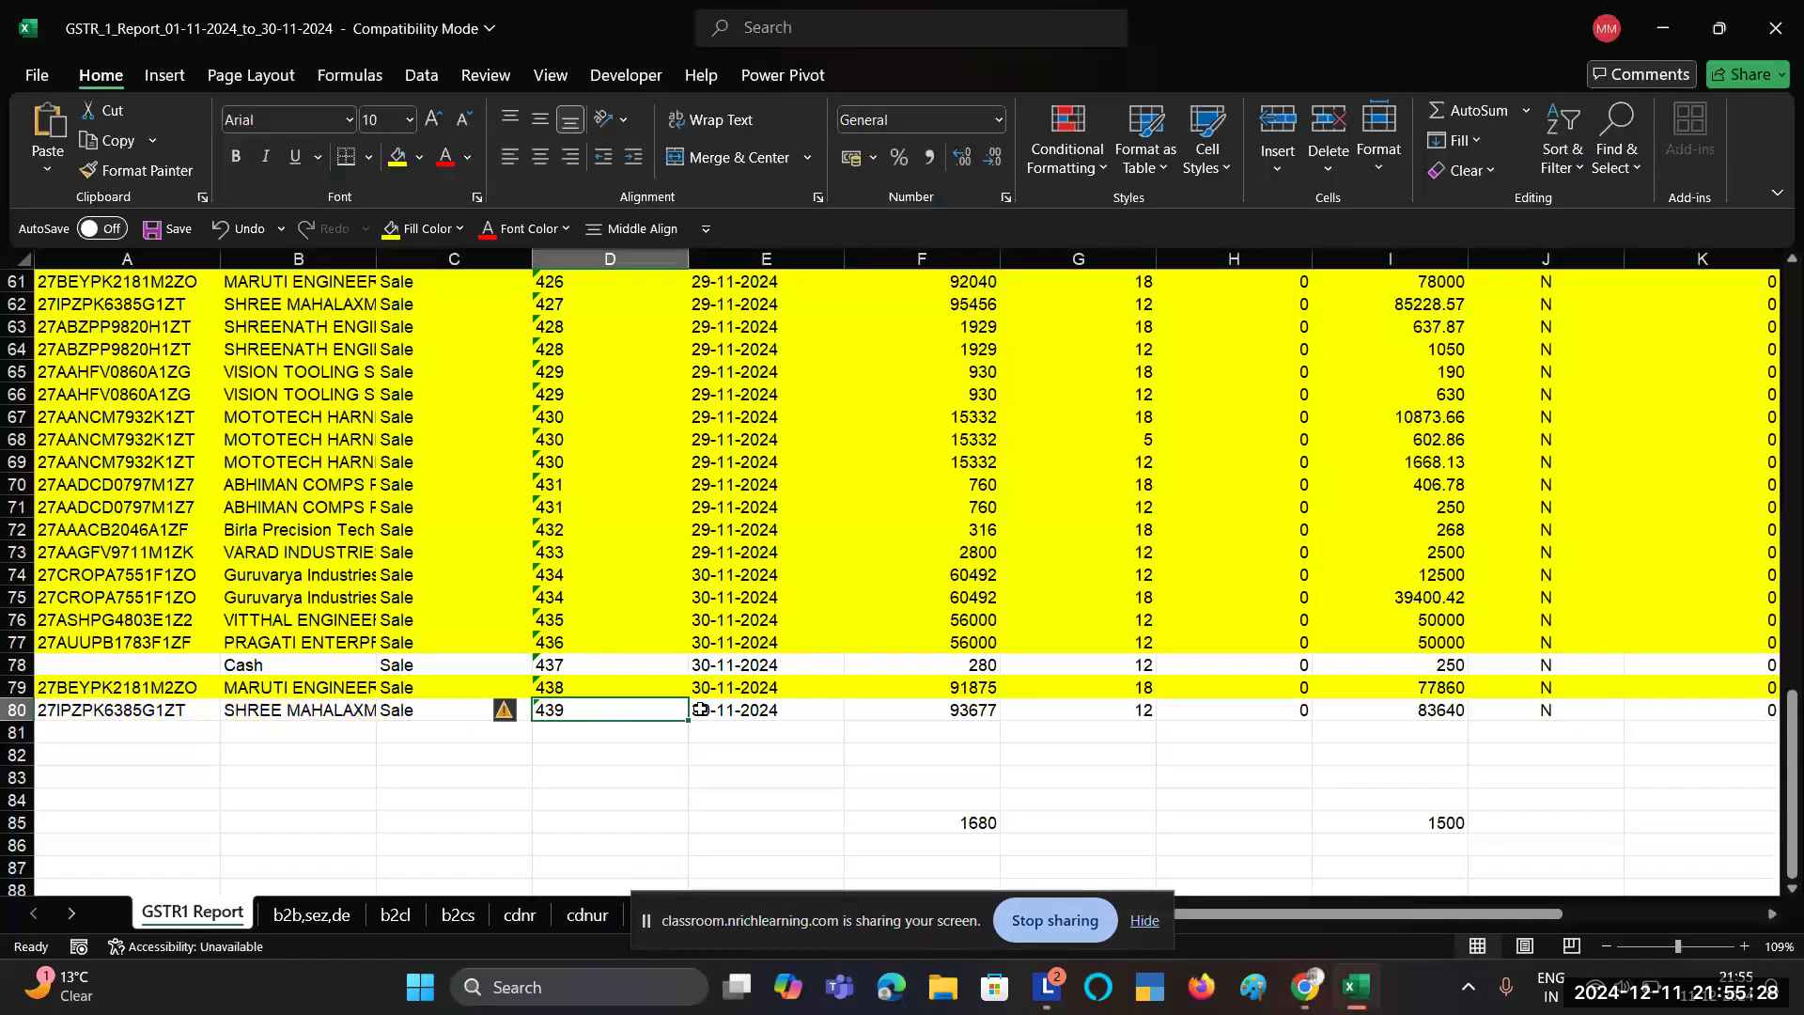
{"action": "left_click", "coordinate": [700, 710]}
{"action": "key", "text": "alt+Tab"}
{"action": "type", "text": "30/11"}
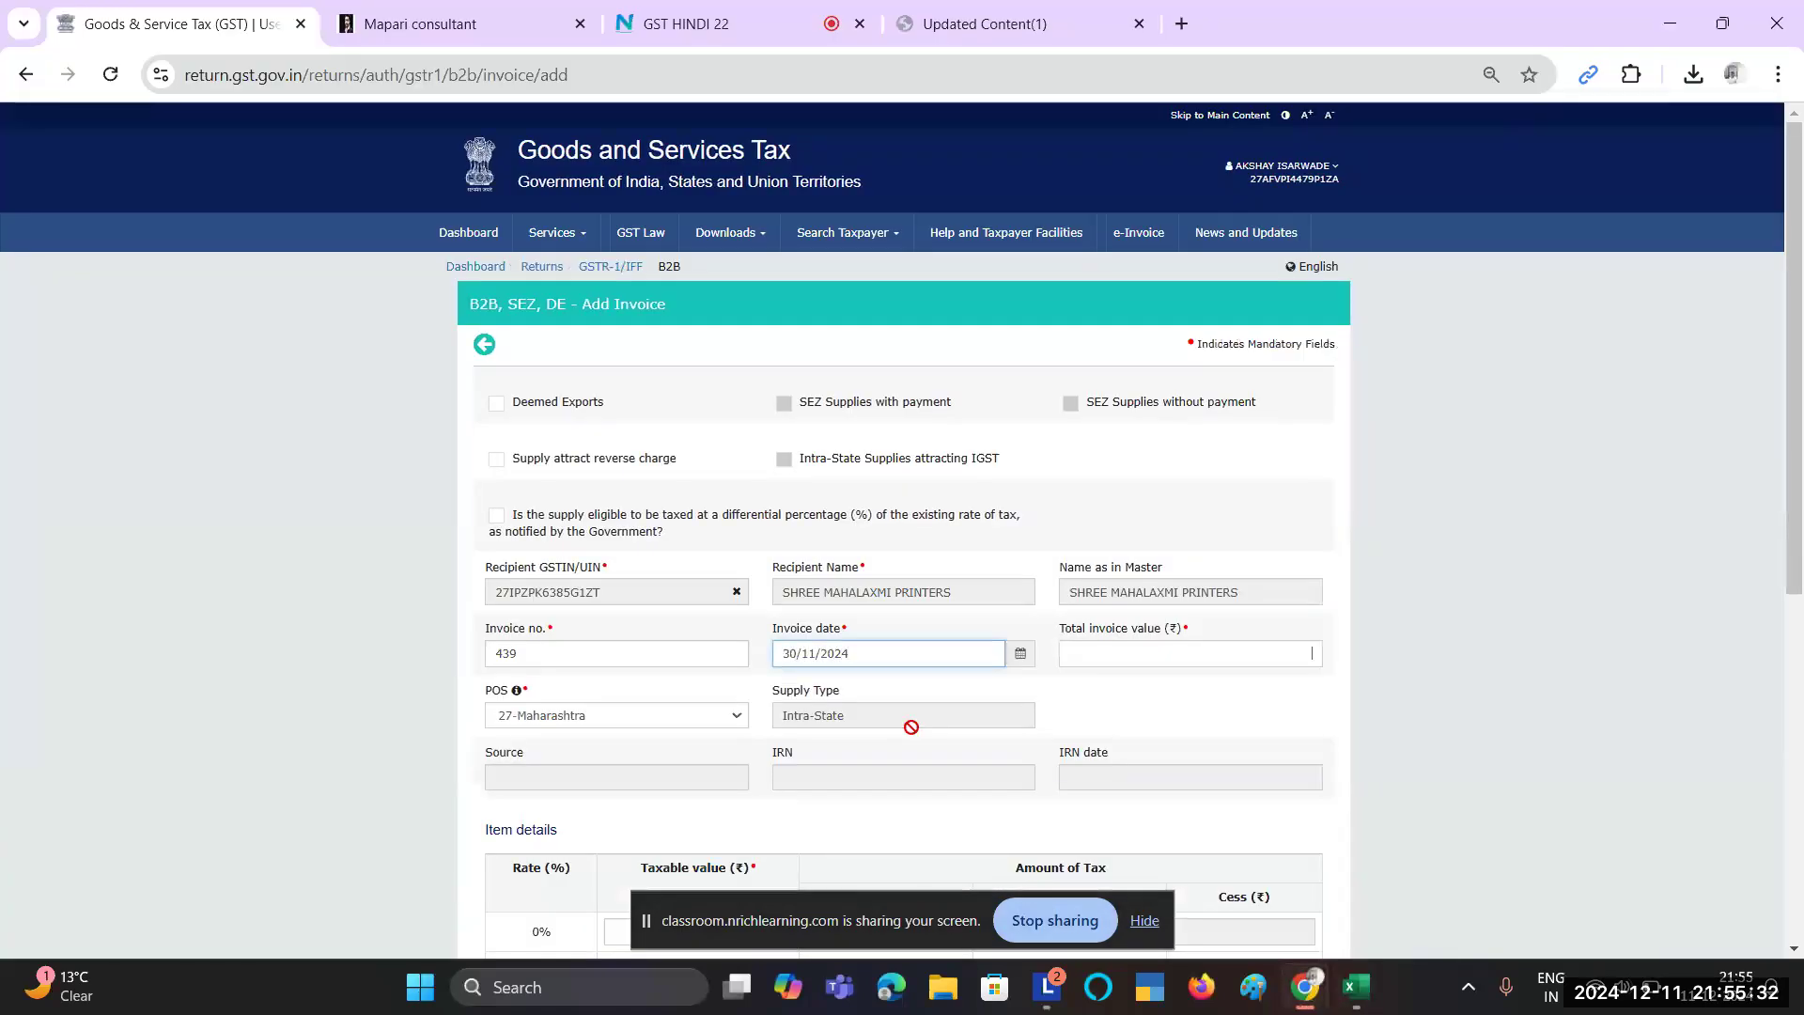
Step: Enter the total invoice value 93,677.00 and confirm the 12% rate in Excel
{"action": "key", "text": "alt+Tab"}
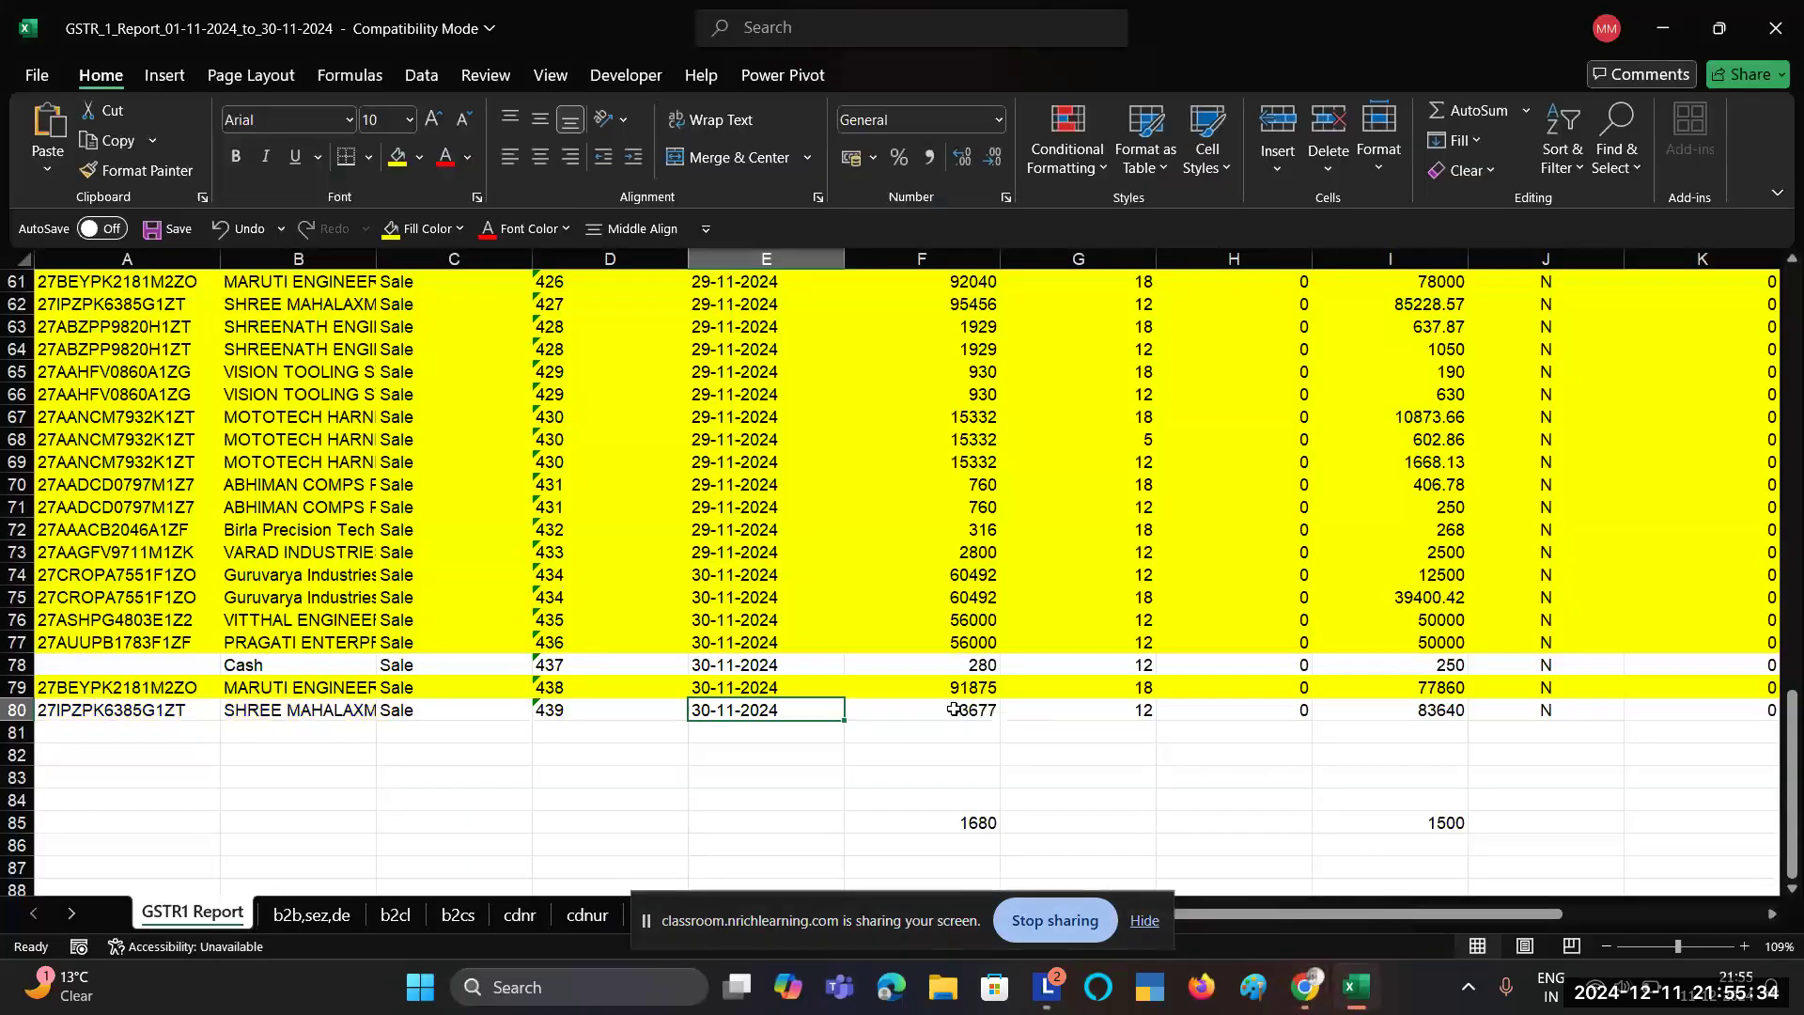
{"action": "left_click", "coordinate": [954, 709]}
{"action": "key", "text": "ctrl+c"}
{"action": "key", "text": "alt+Tab"}
{"action": "type", "text": "936"}
{"action": "key", "text": "Tab"}
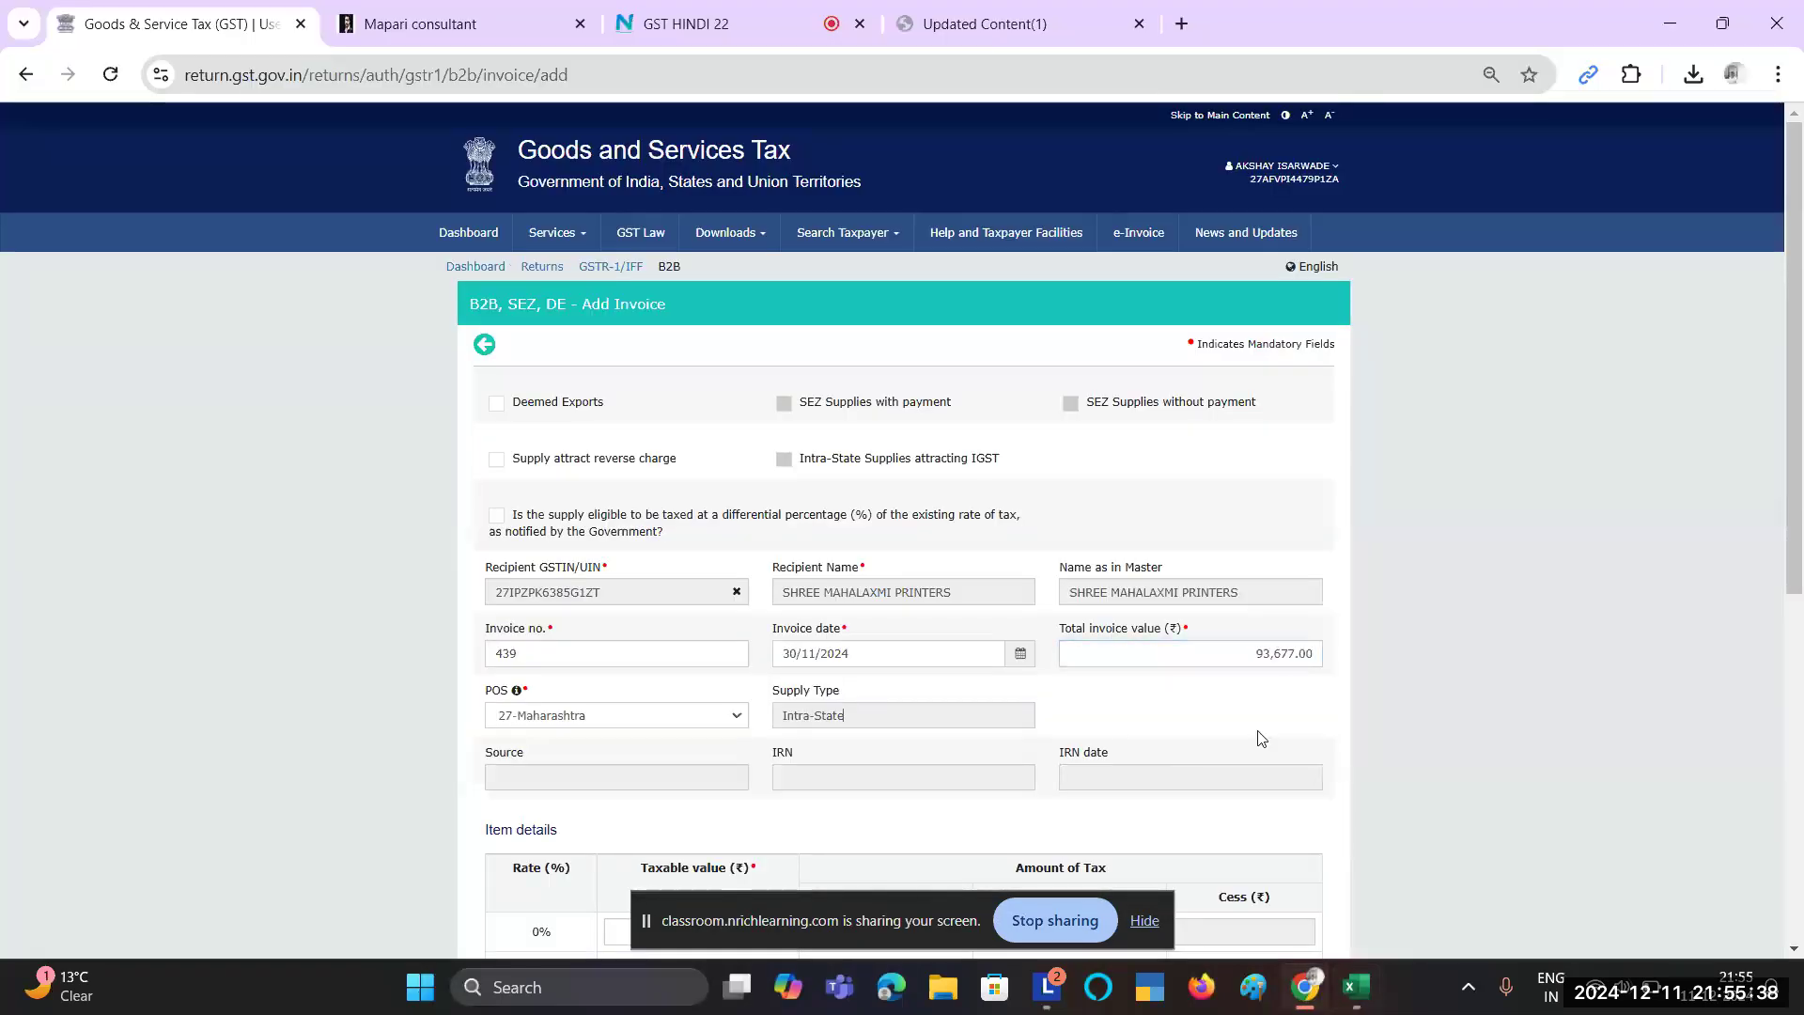
{"action": "key", "text": "alt+Tab"}
{"action": "left_click", "coordinate": [1135, 712]}
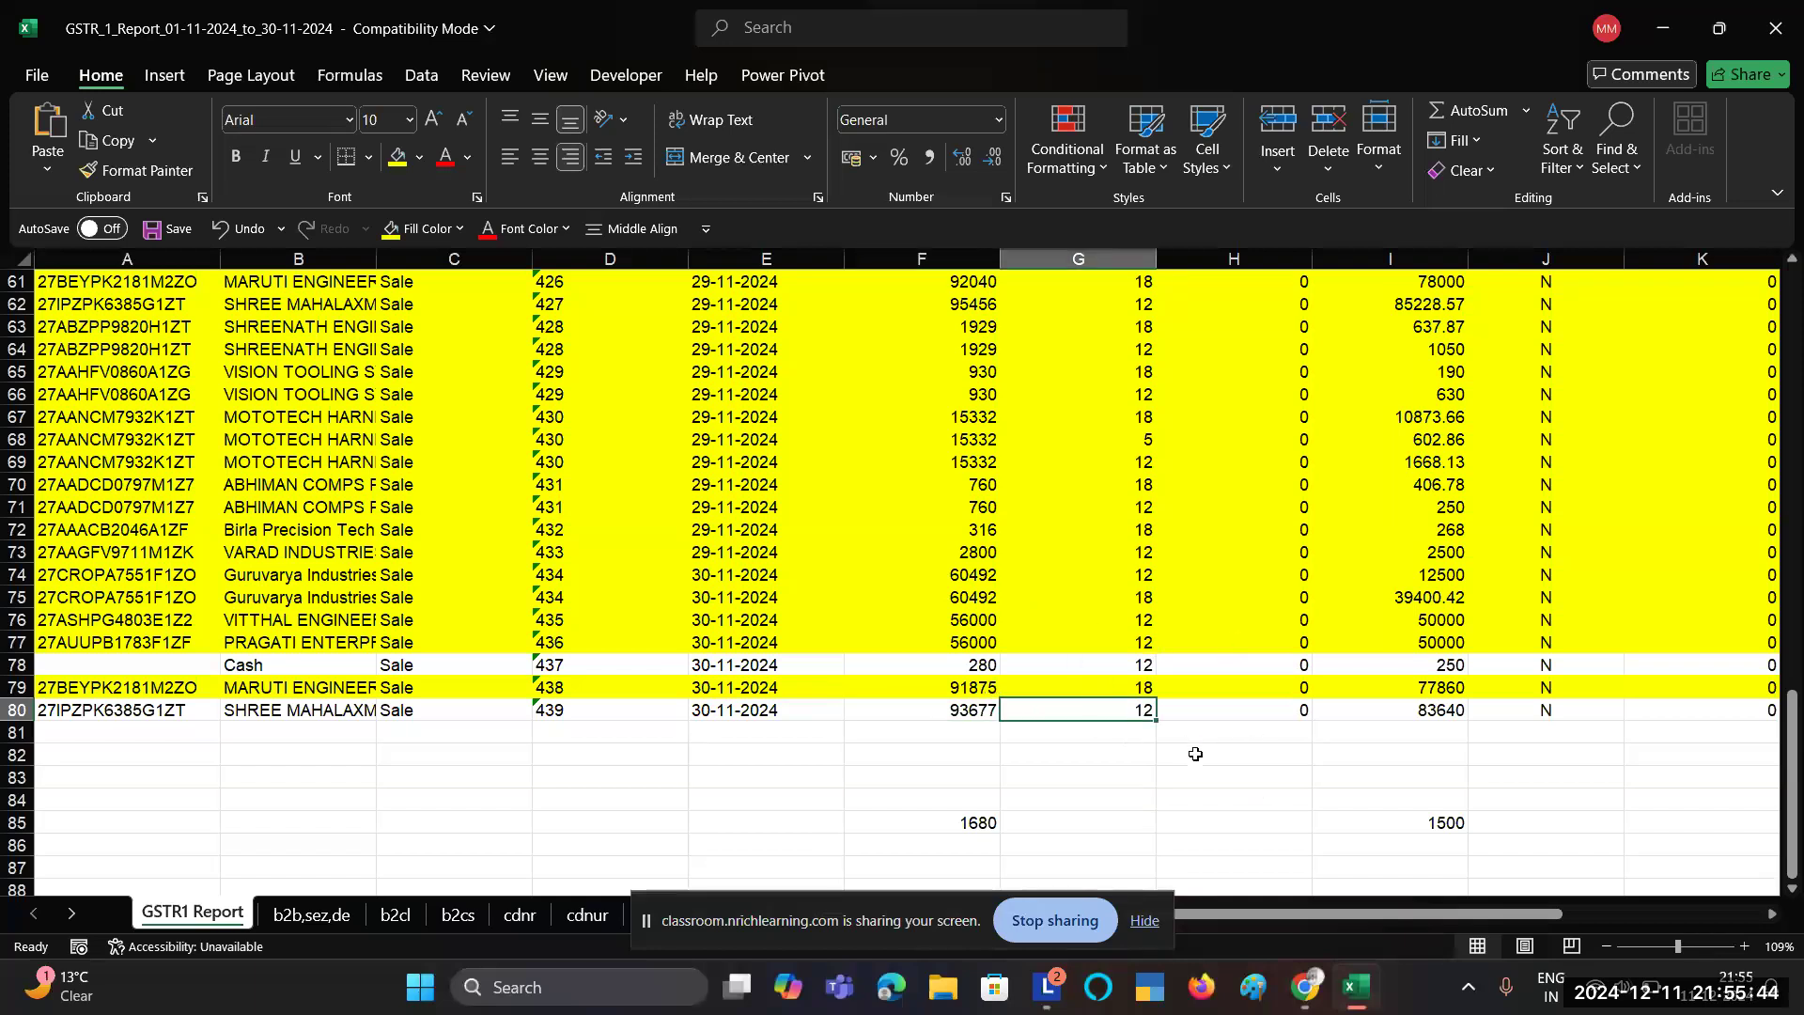
Step: Enter 83,640.00 as the 12% taxable value for invoice 439
{"action": "key", "text": "alt+Tab"}
{"action": "scroll", "coordinate": [593, 764], "scroll_direction": "down", "scroll_amount": 3}
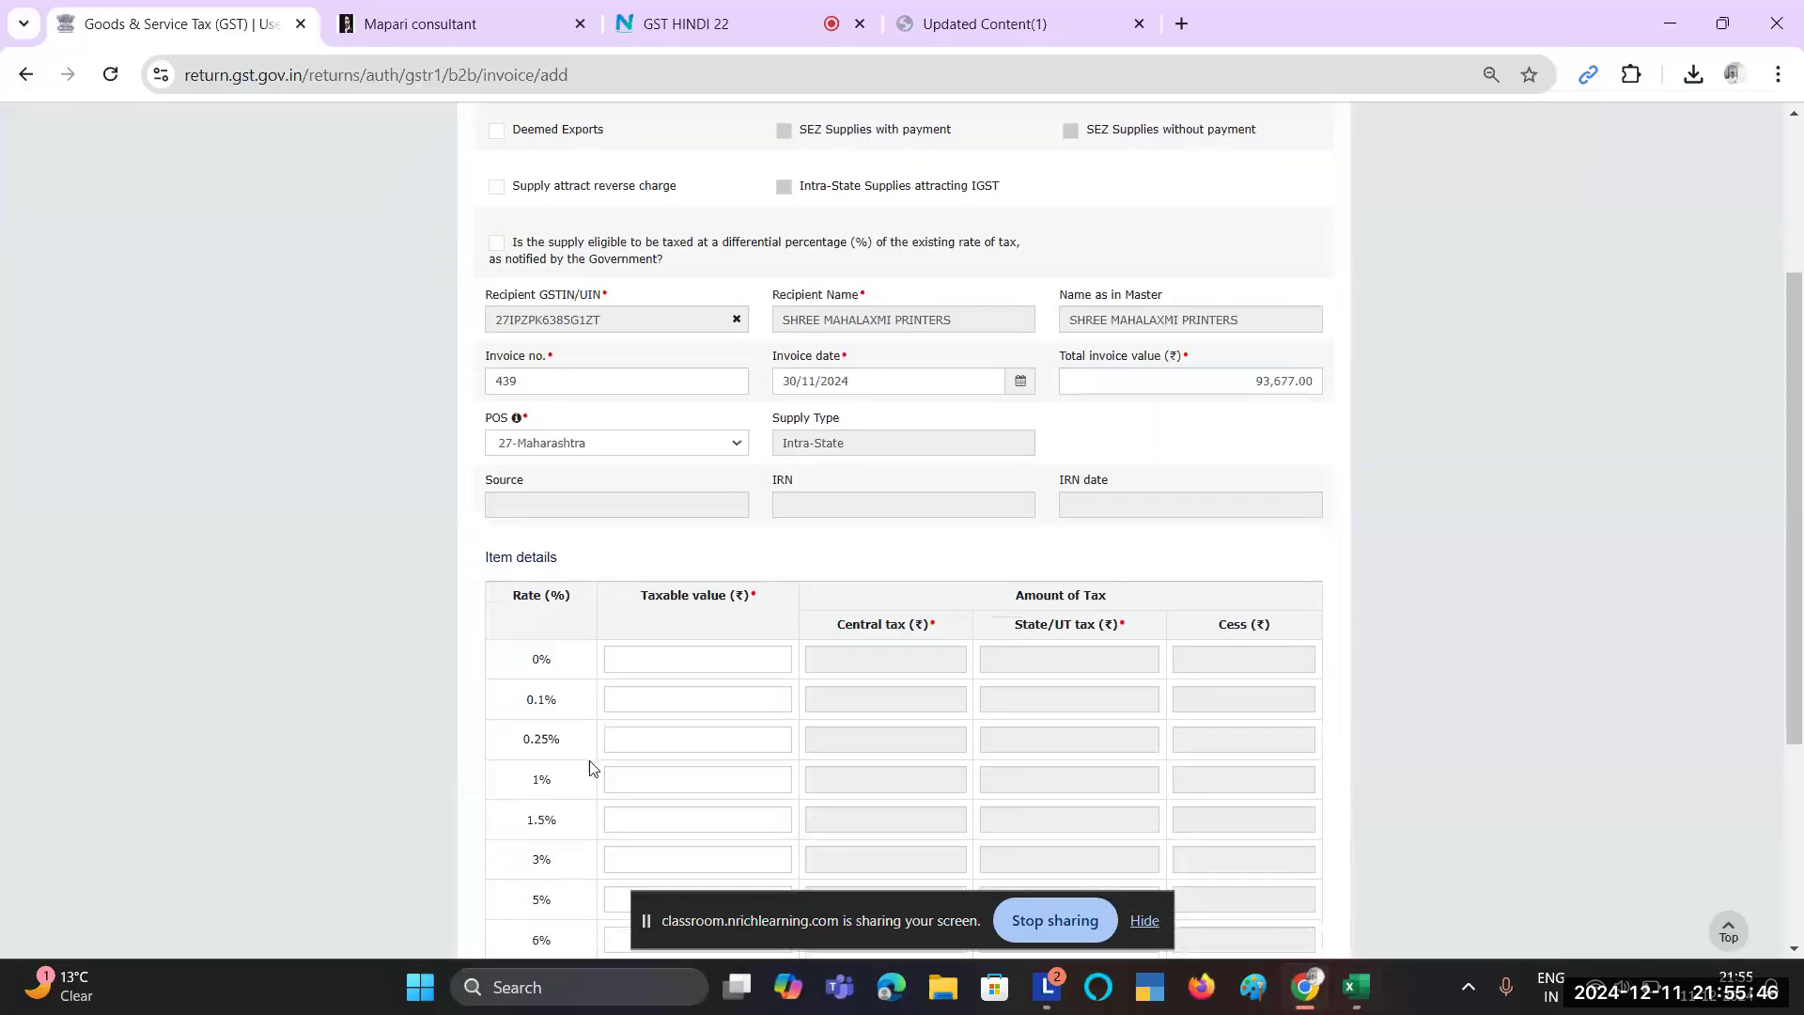
{"action": "scroll", "coordinate": [591, 767], "scroll_direction": "down", "scroll_amount": 4}
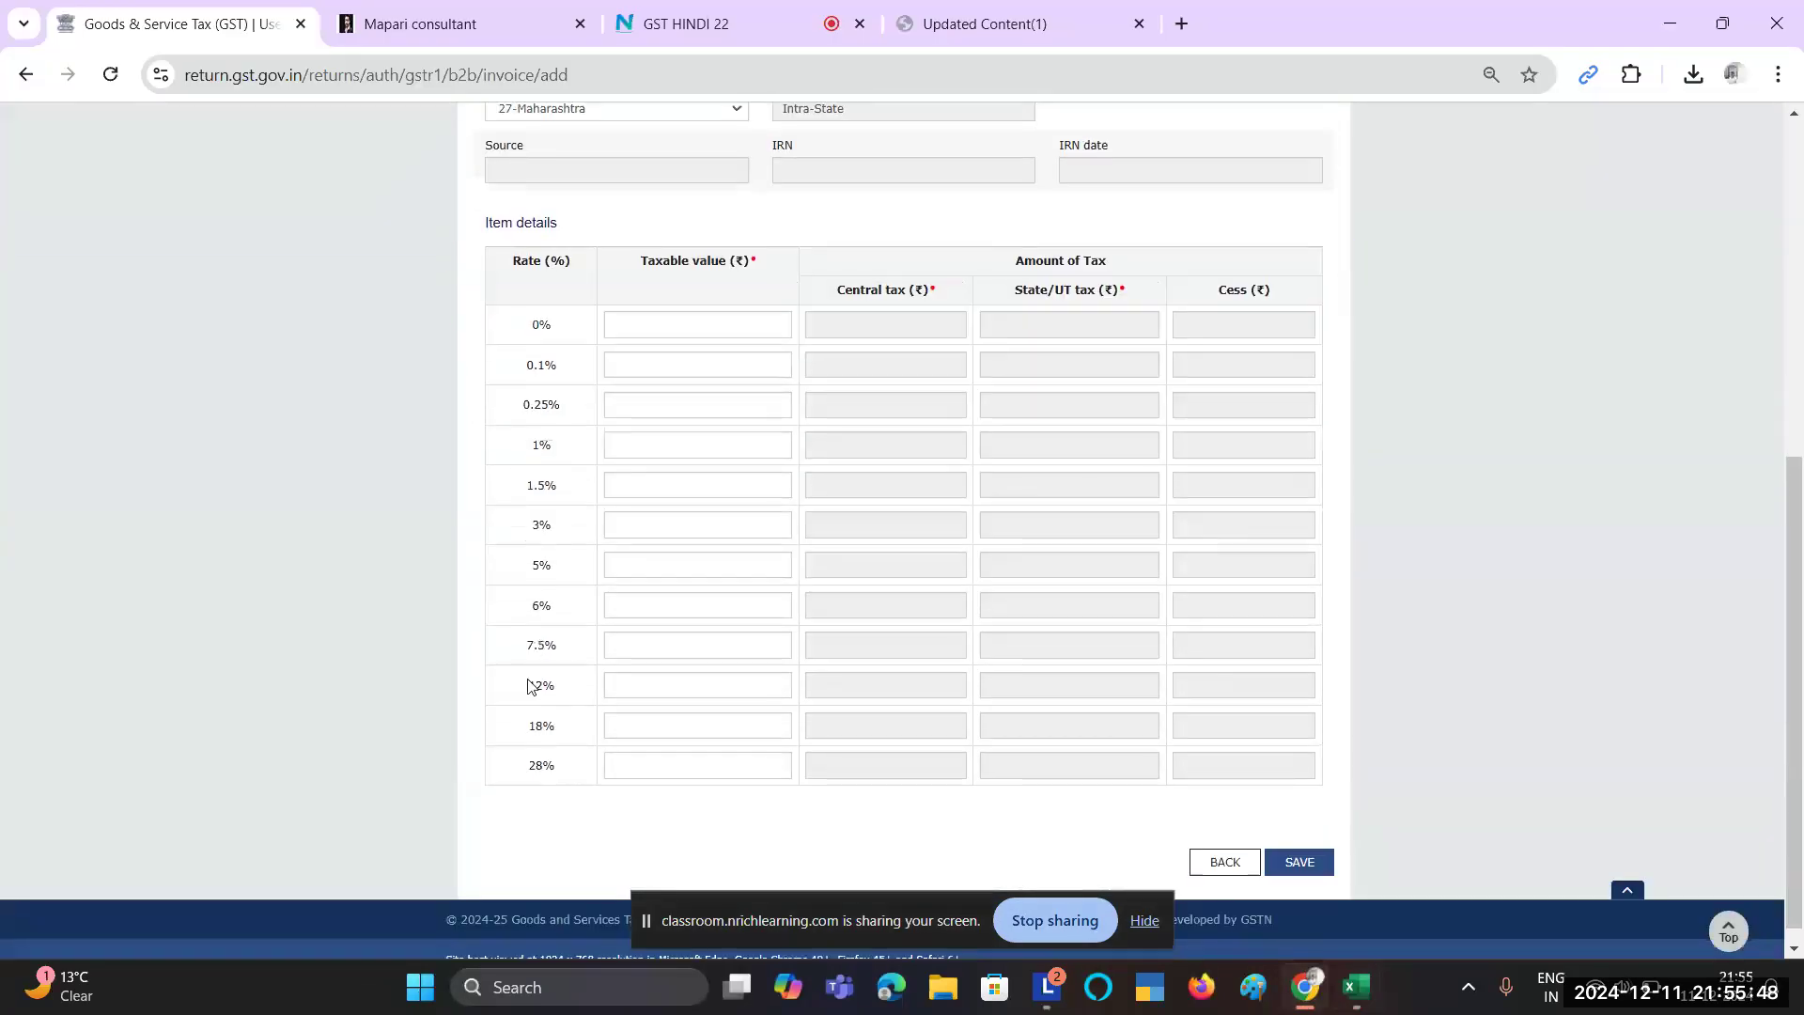
{"action": "left_click", "coordinate": [633, 685]}
{"action": "key", "text": "alt+Tab"}
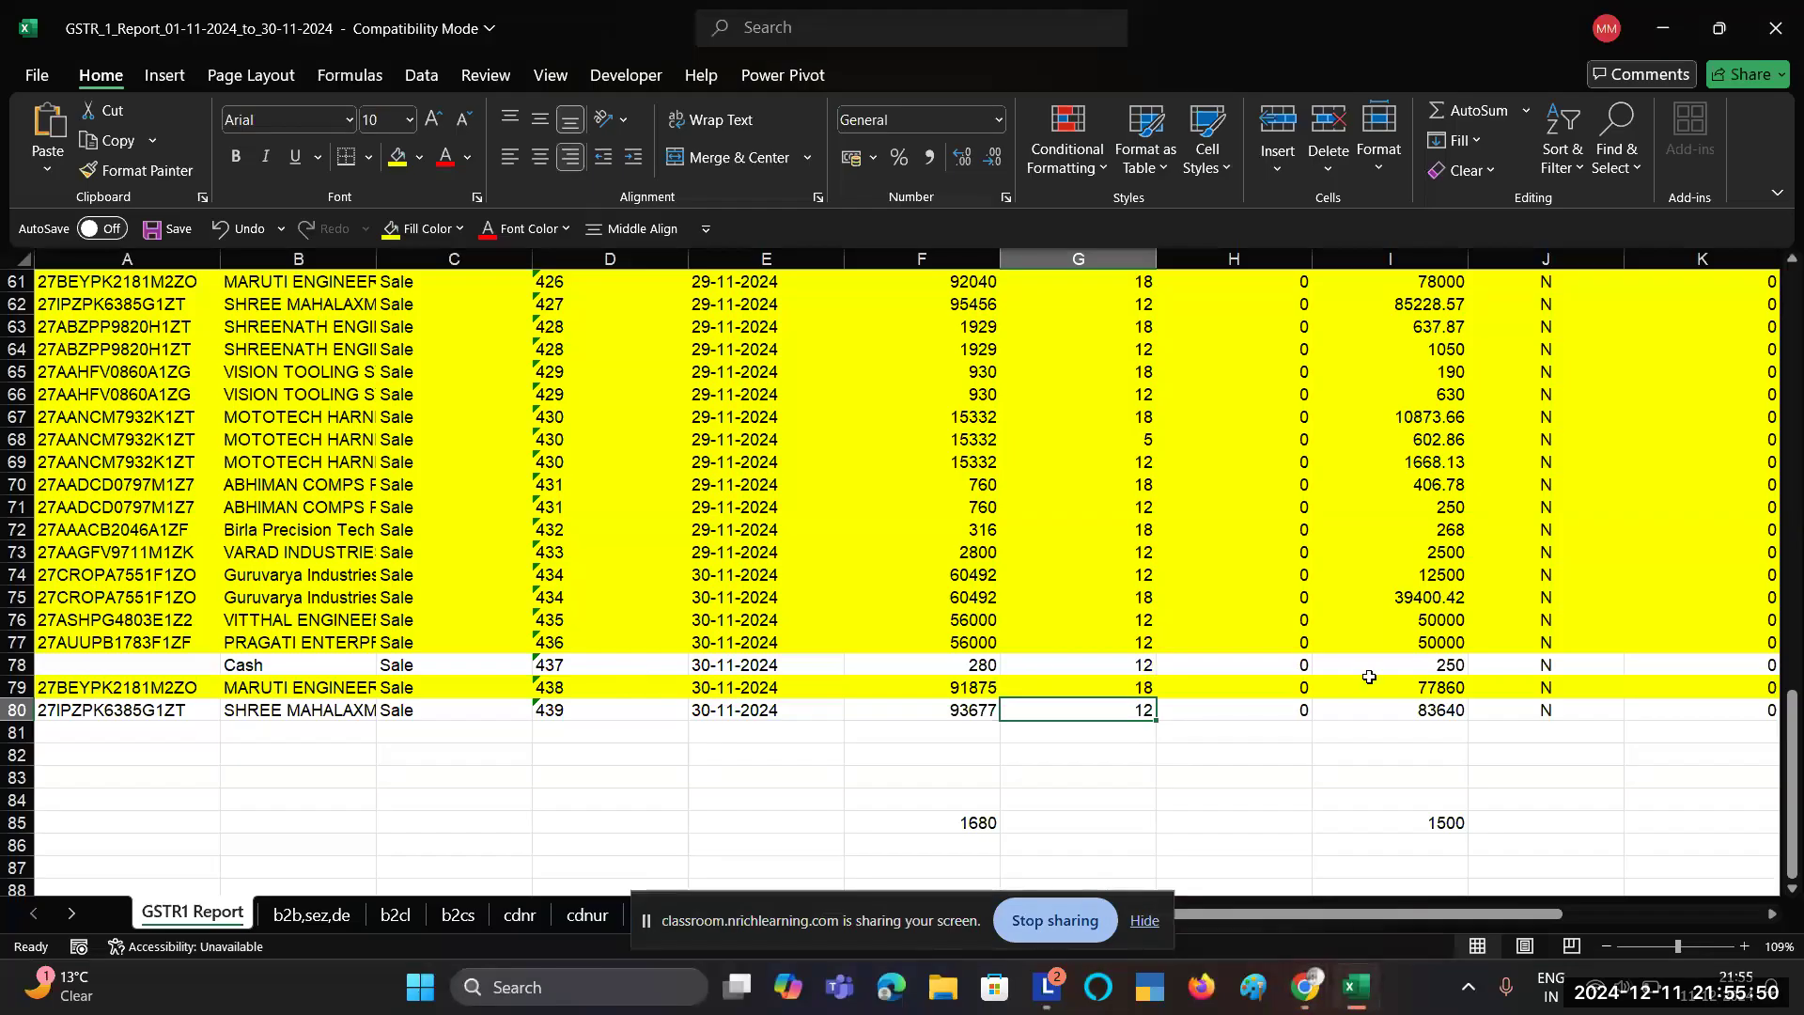
{"action": "left_click", "coordinate": [1415, 708]}
{"action": "scroll", "coordinate": [1622, 725], "scroll_direction": "right", "scroll_amount": 3}
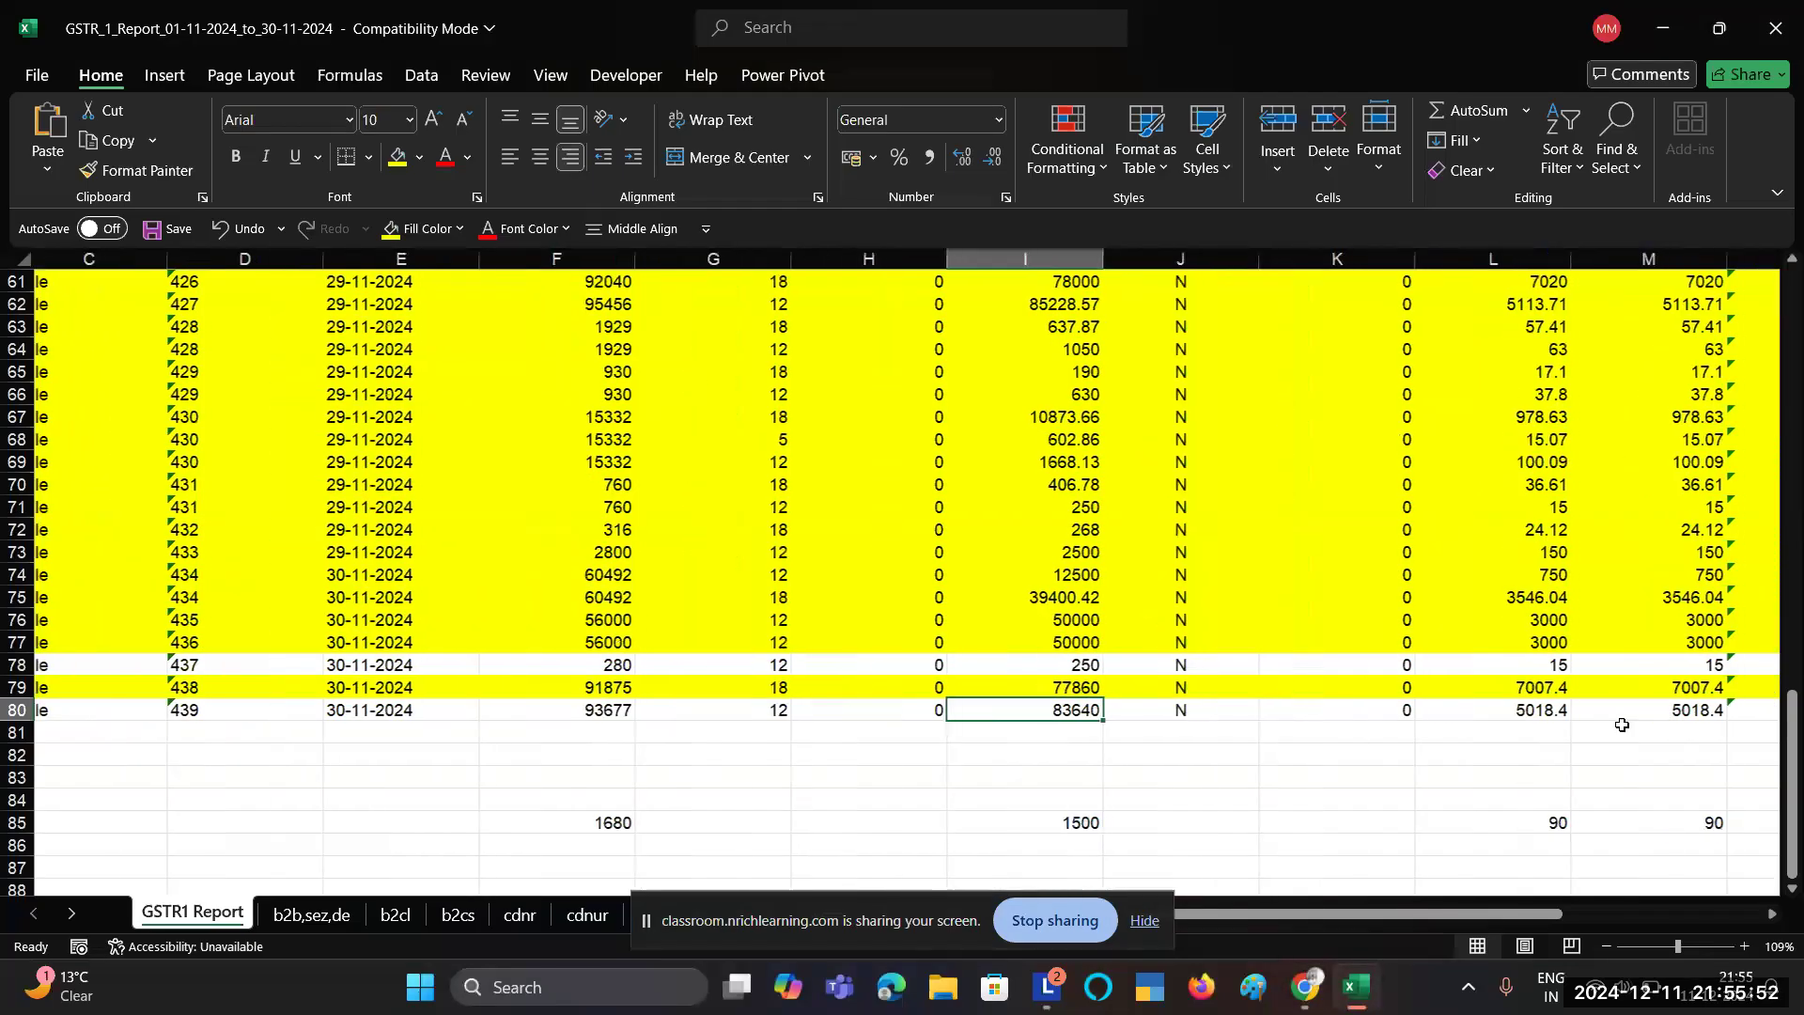
{"action": "key", "text": "alt+Tab"}
{"action": "type", "text": "83640"}
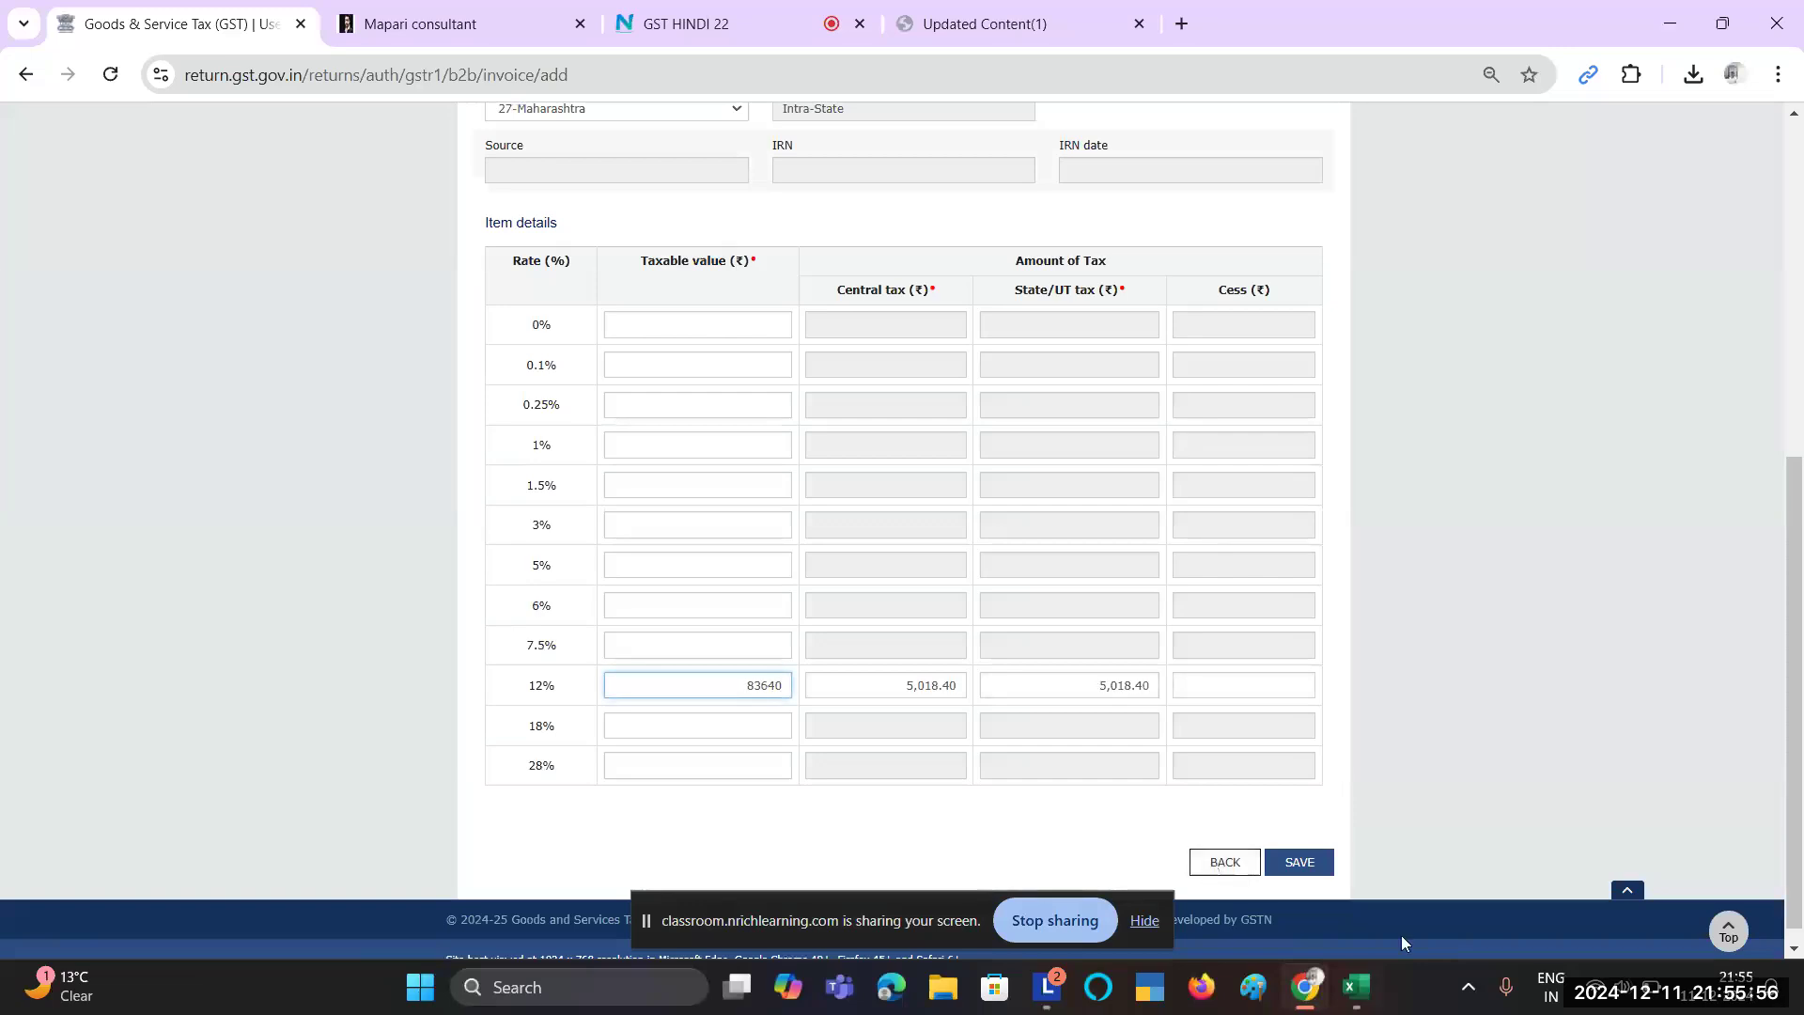
{"action": "left_click", "coordinate": [1040, 813]}
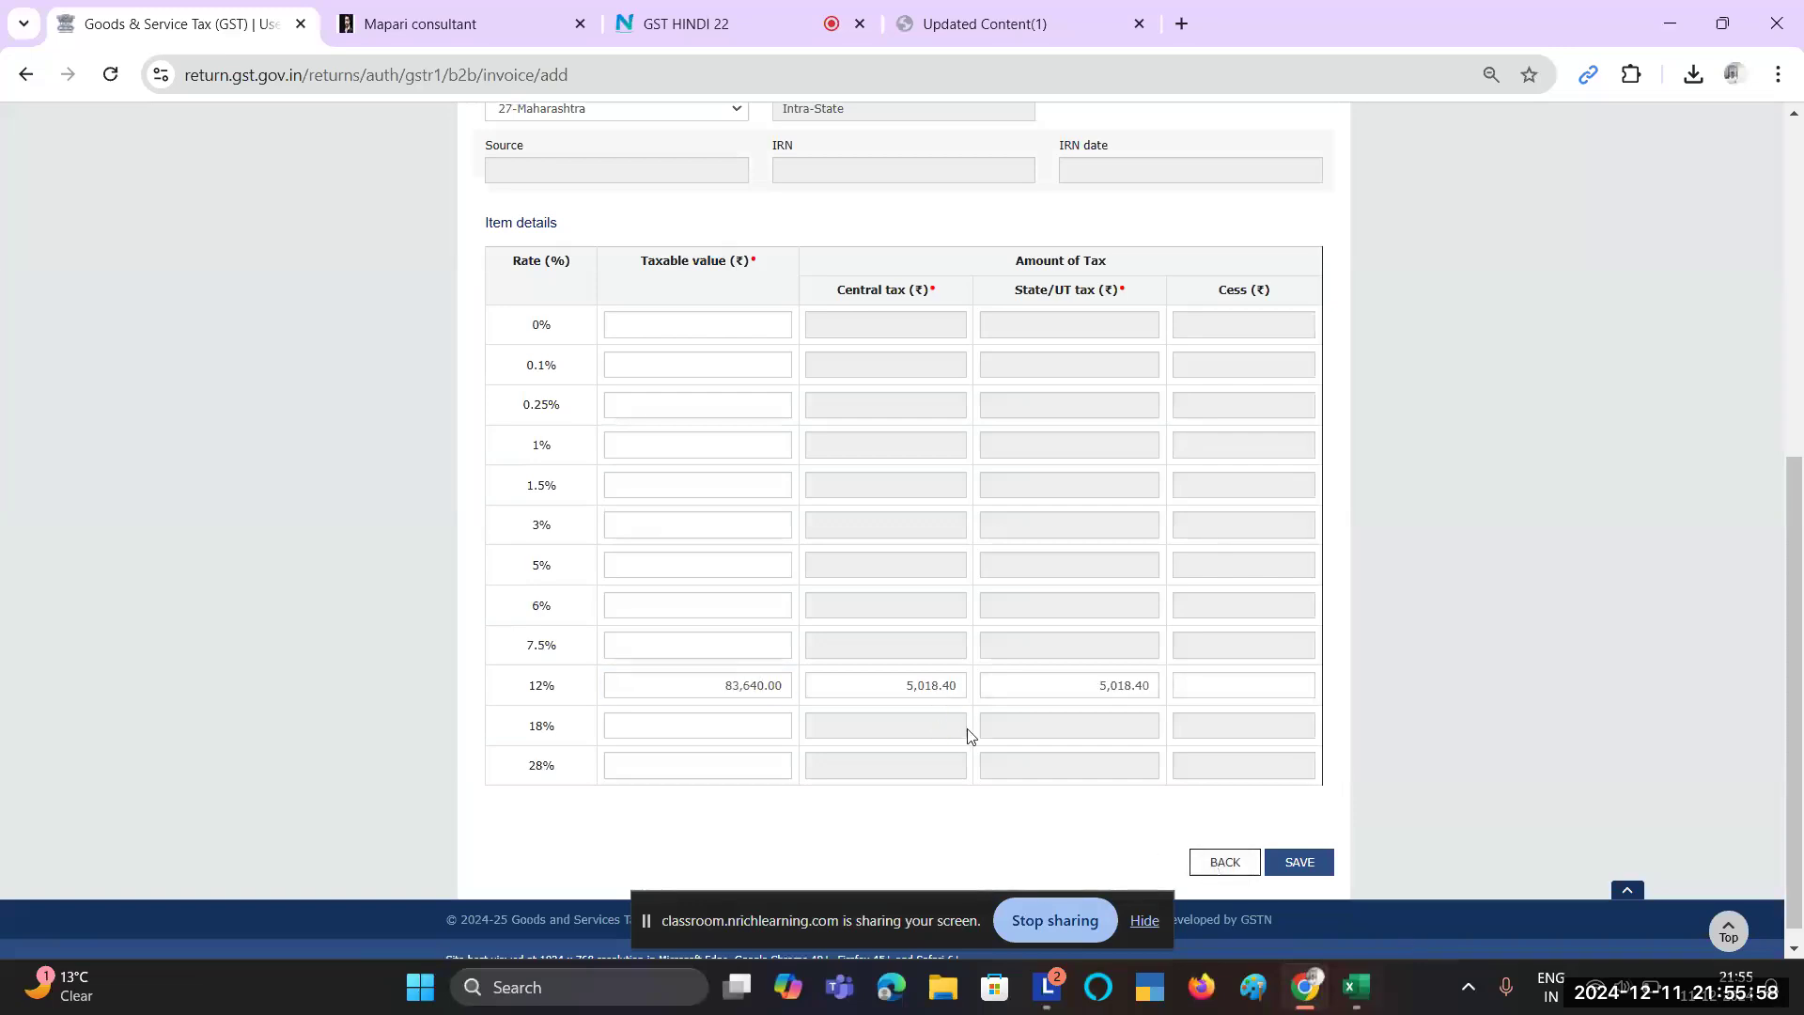
Step: Verify central and state tax of 5,018.40 each and save the invoice
{"action": "key", "text": "alt+Tab"}
{"action": "left_click", "coordinate": [1558, 708]}
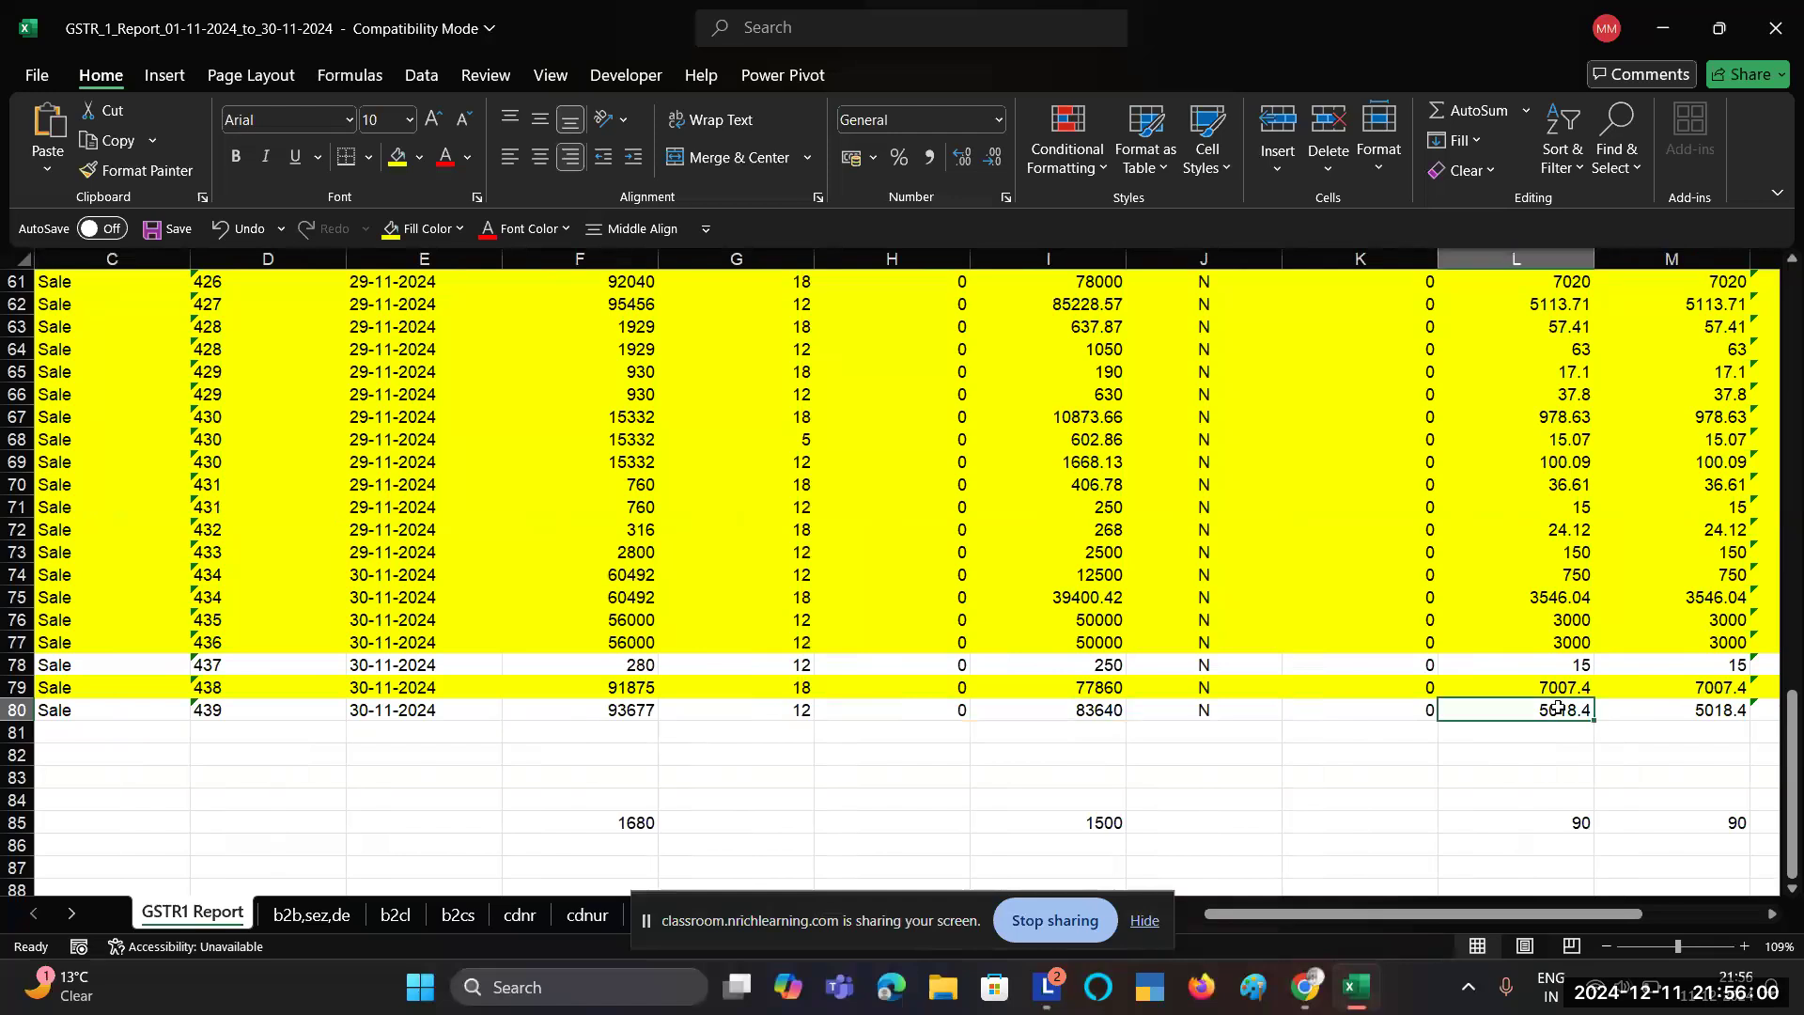
{"action": "scroll", "coordinate": [1558, 707], "scroll_direction": "right", "scroll_amount": 2}
{"action": "left_click", "coordinate": [1395, 710], "text": "shift"}
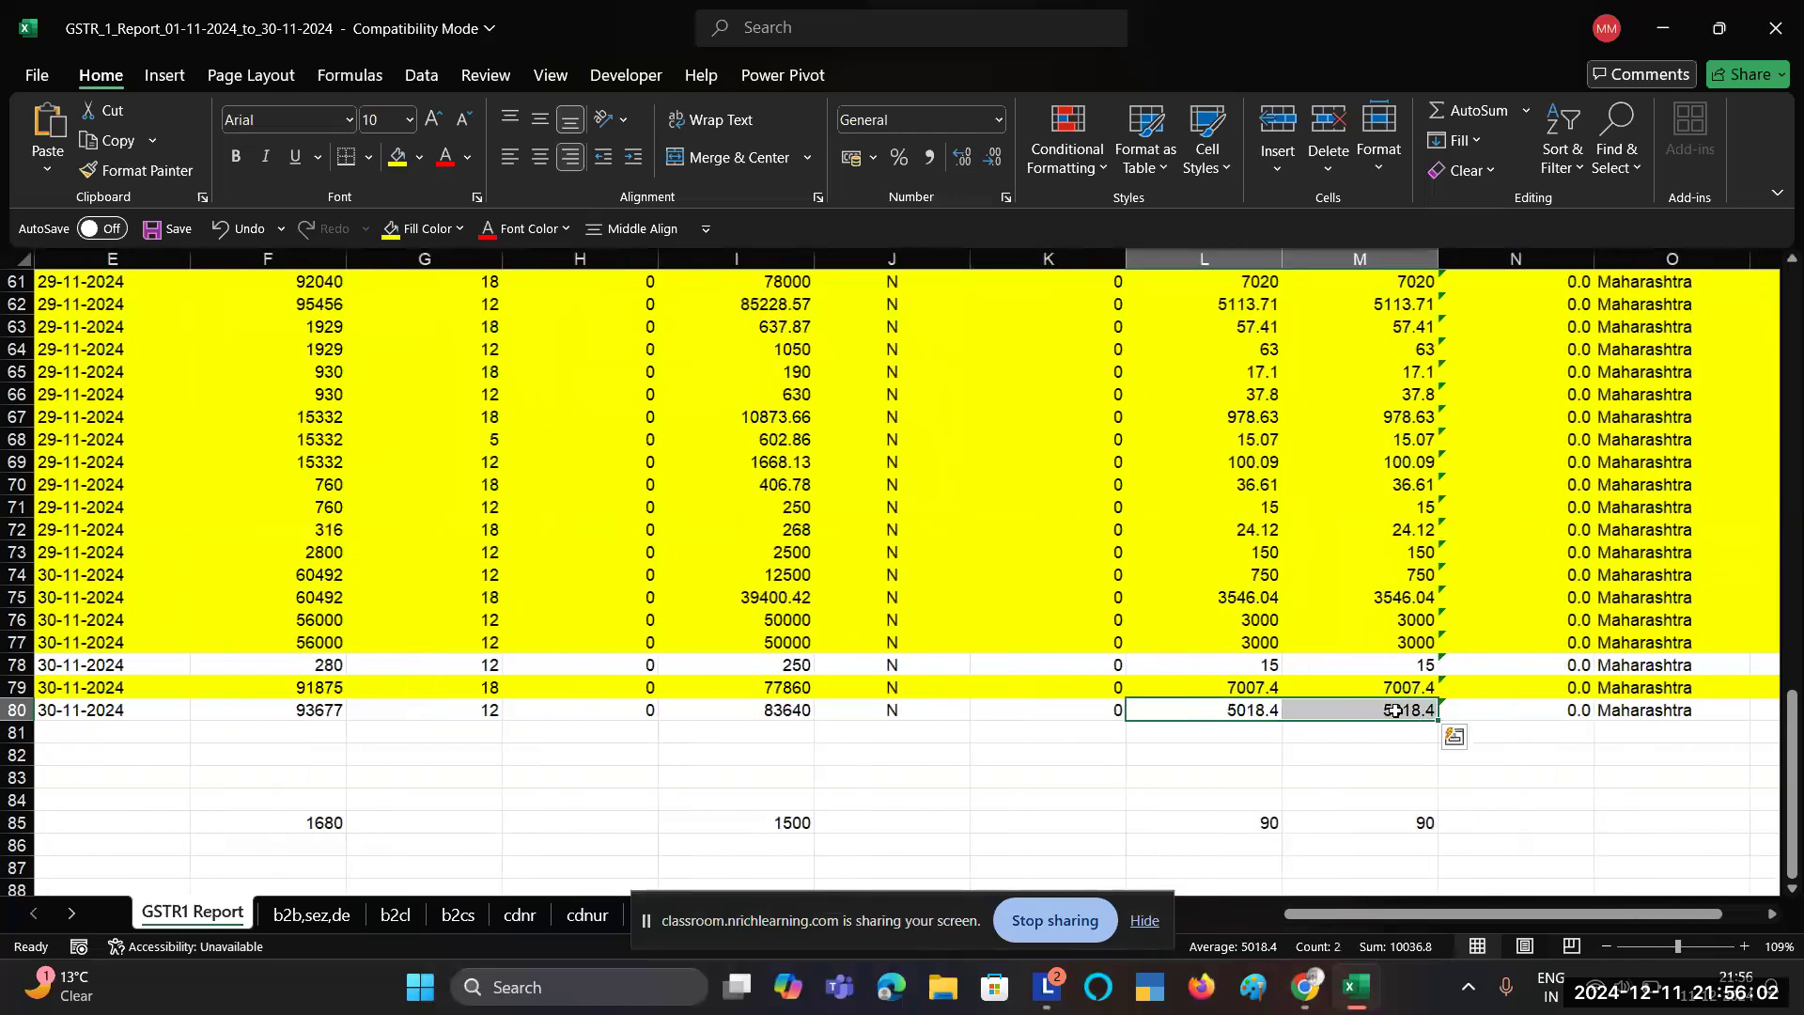
{"action": "key", "text": "alt+Tab"}
{"action": "key", "text": "alt+Tab"}
{"action": "key", "text": "alt+Tab"}
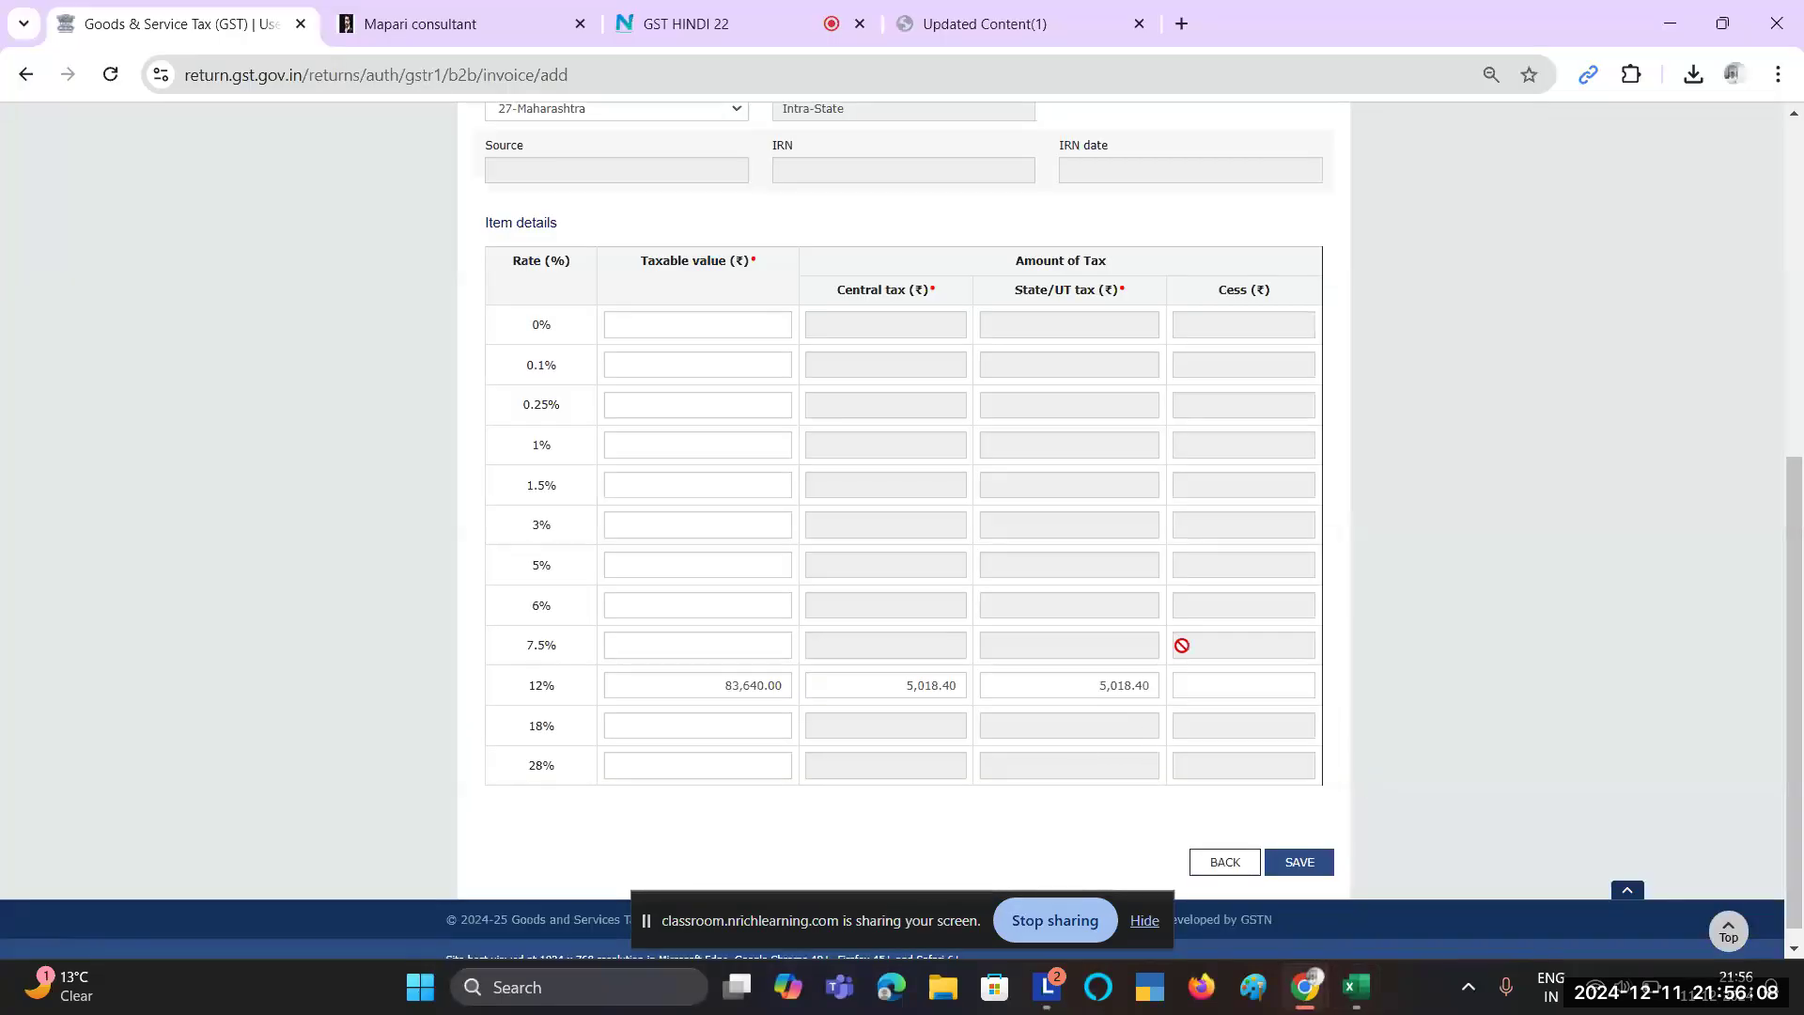
{"action": "scroll", "coordinate": [1182, 649], "scroll_direction": "down", "scroll_amount": 1}
{"action": "left_click", "coordinate": [1306, 842]}
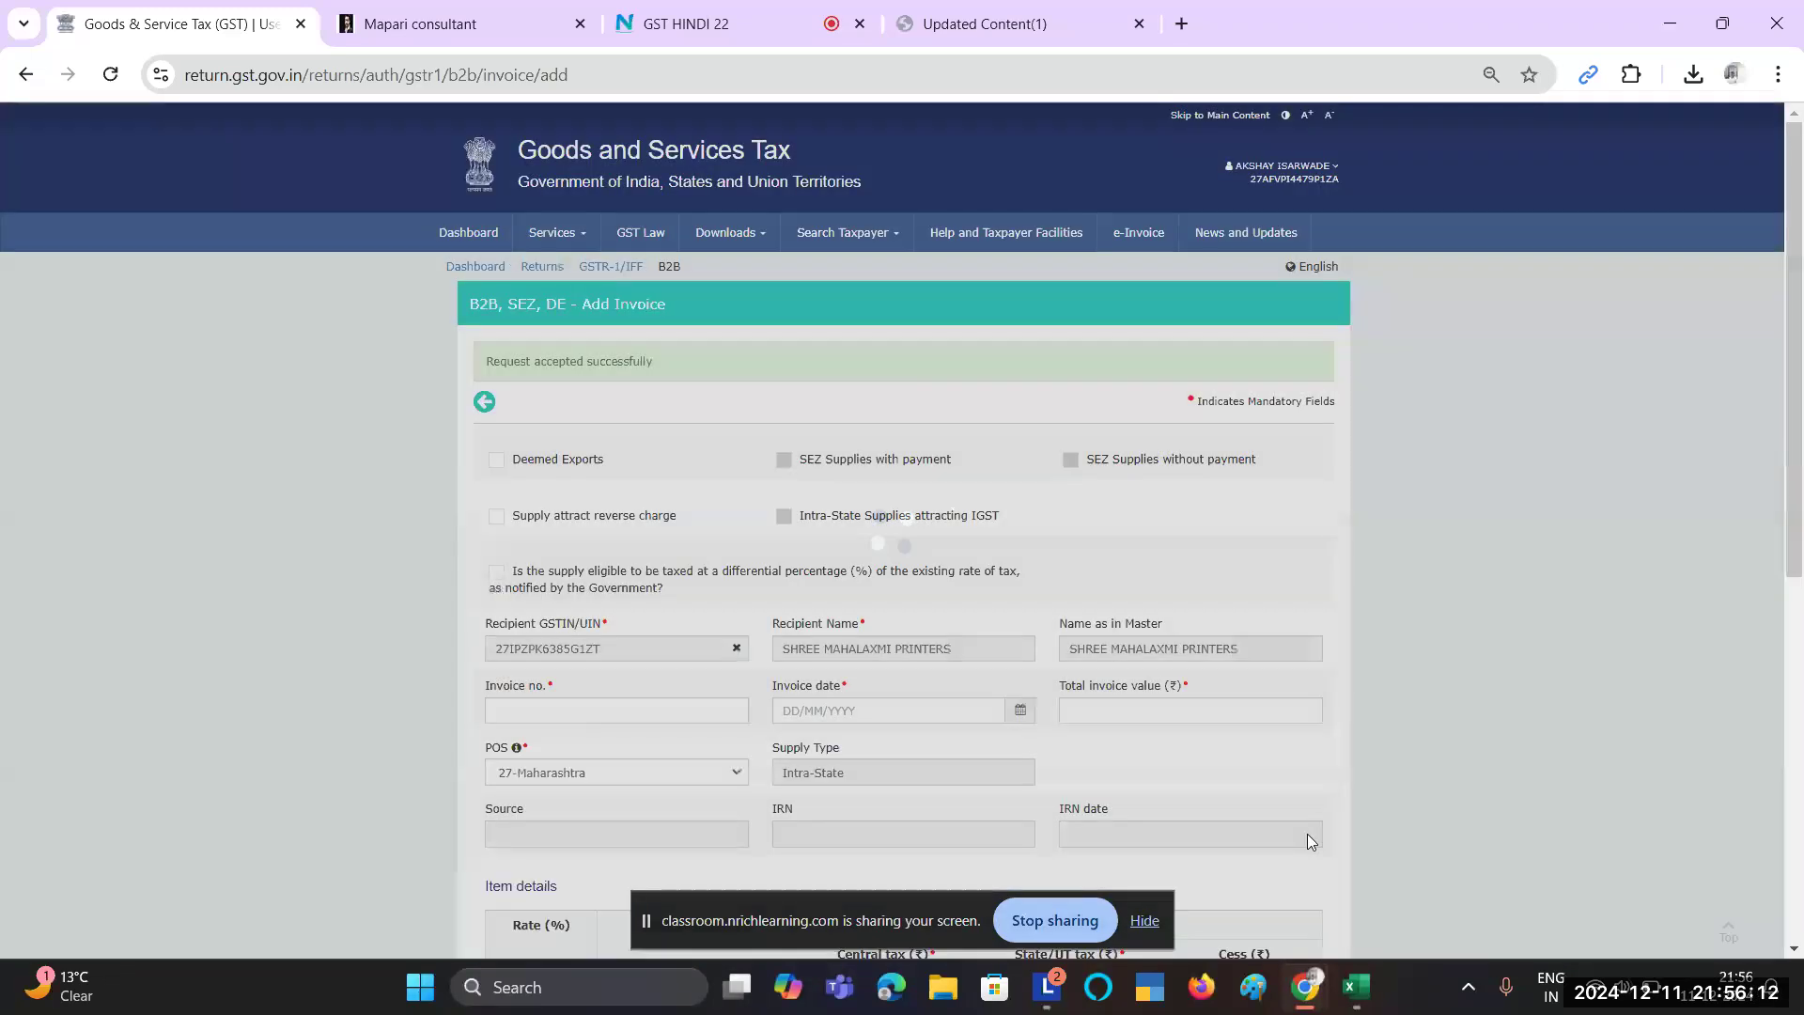
Step: Fill row 80 (invoice 439, taxable value 83640) yellow in the GSTR1 Report
{"action": "scroll", "coordinate": [1113, 754], "scroll_direction": "down", "scroll_amount": 5}
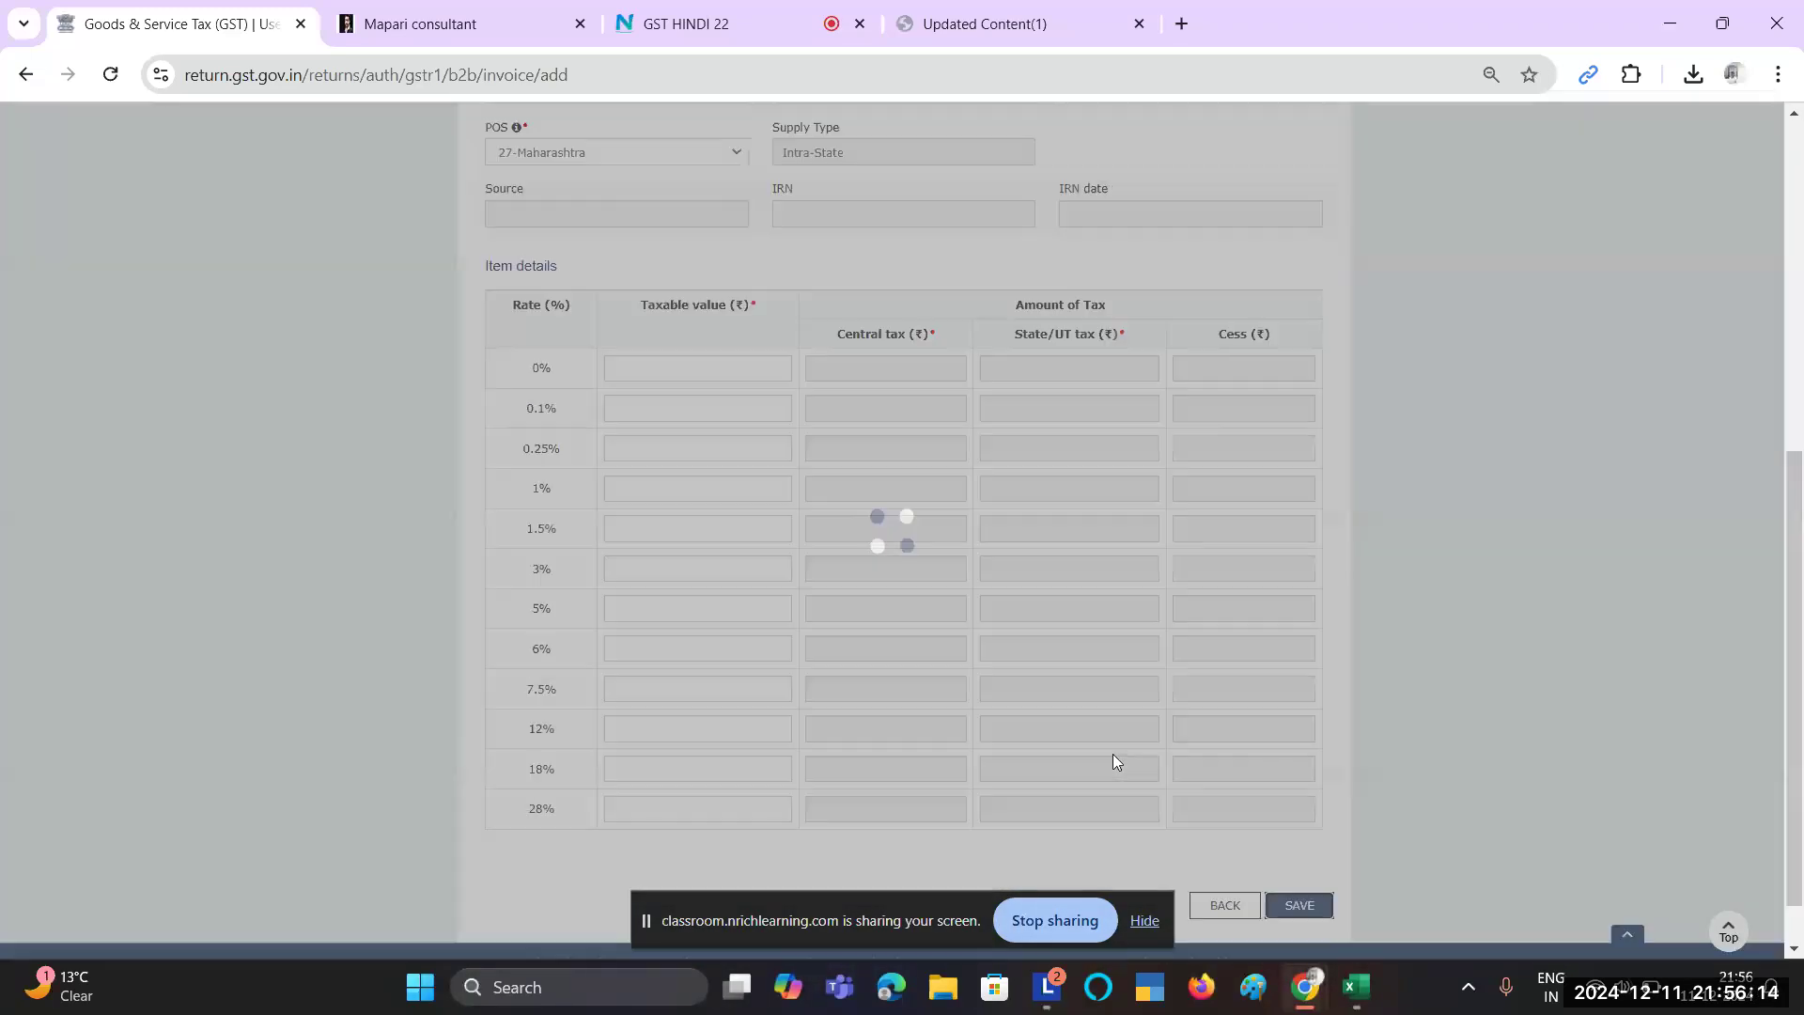
{"action": "key", "text": "alt+Tab"}
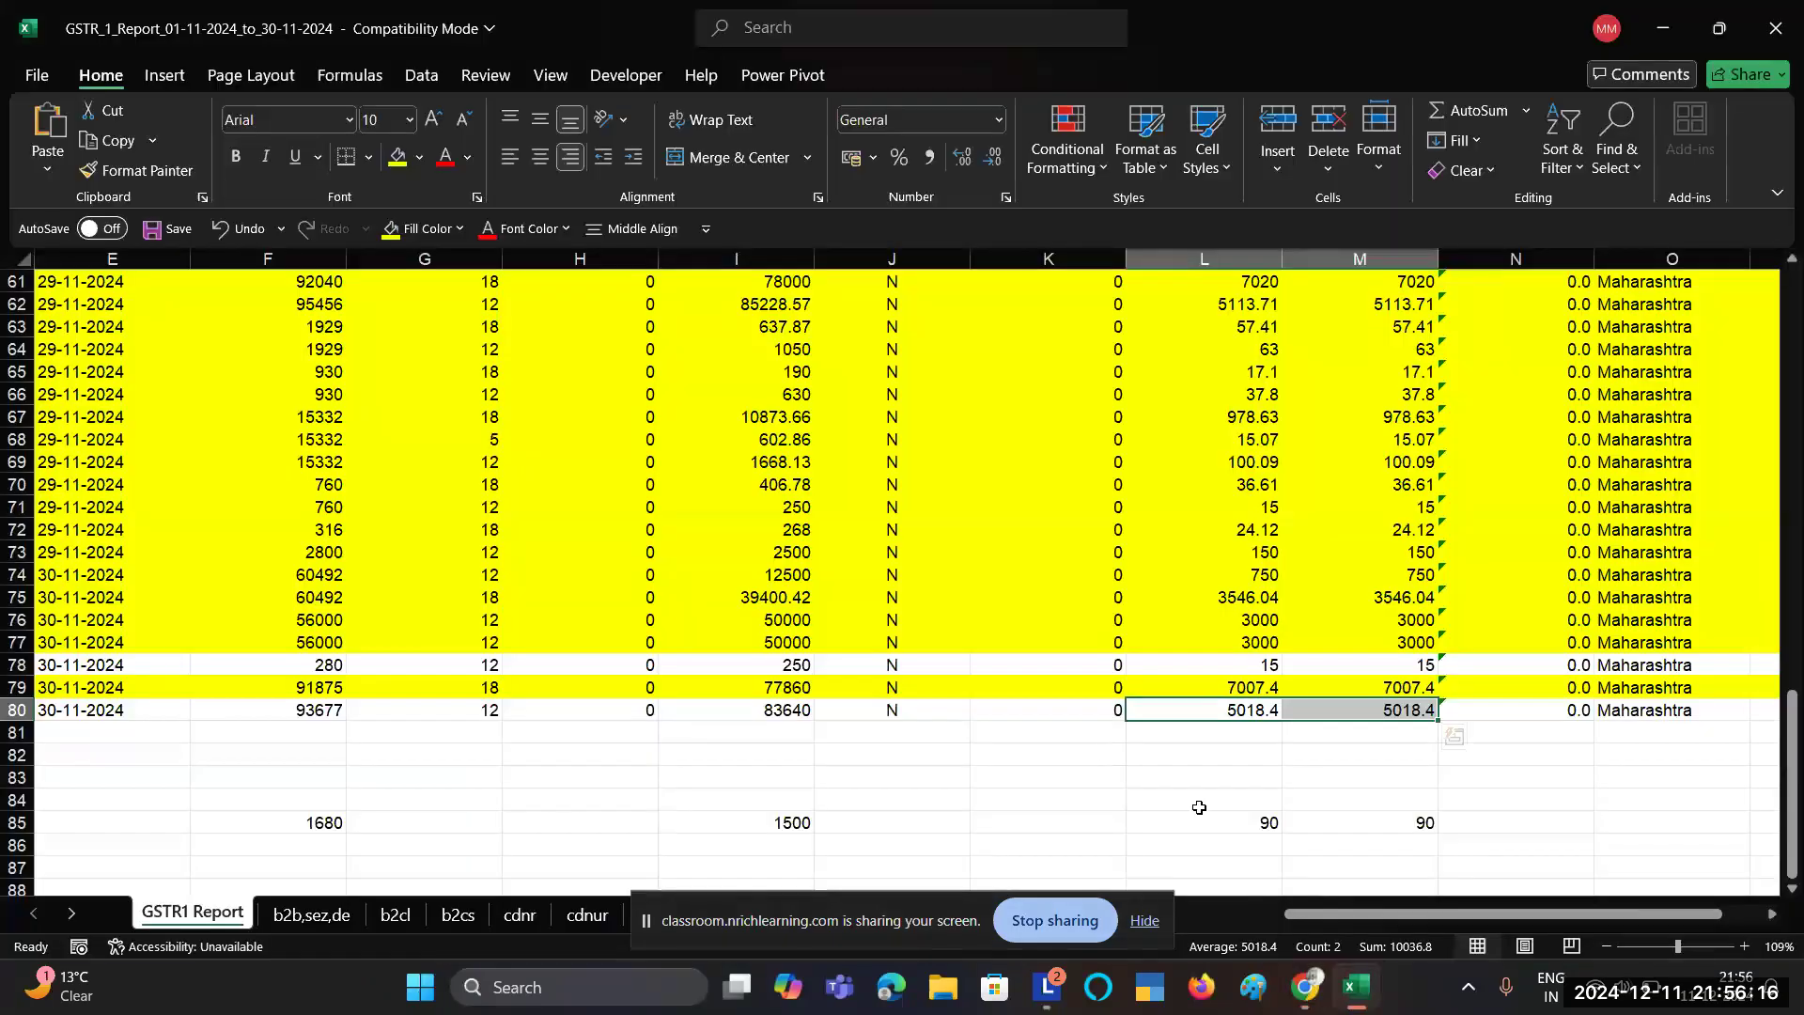
{"action": "scroll", "coordinate": [1205, 807], "scroll_direction": "right", "scroll_amount": 2}
{"action": "scroll", "coordinate": [1205, 807], "scroll_direction": "left", "scroll_amount": 2}
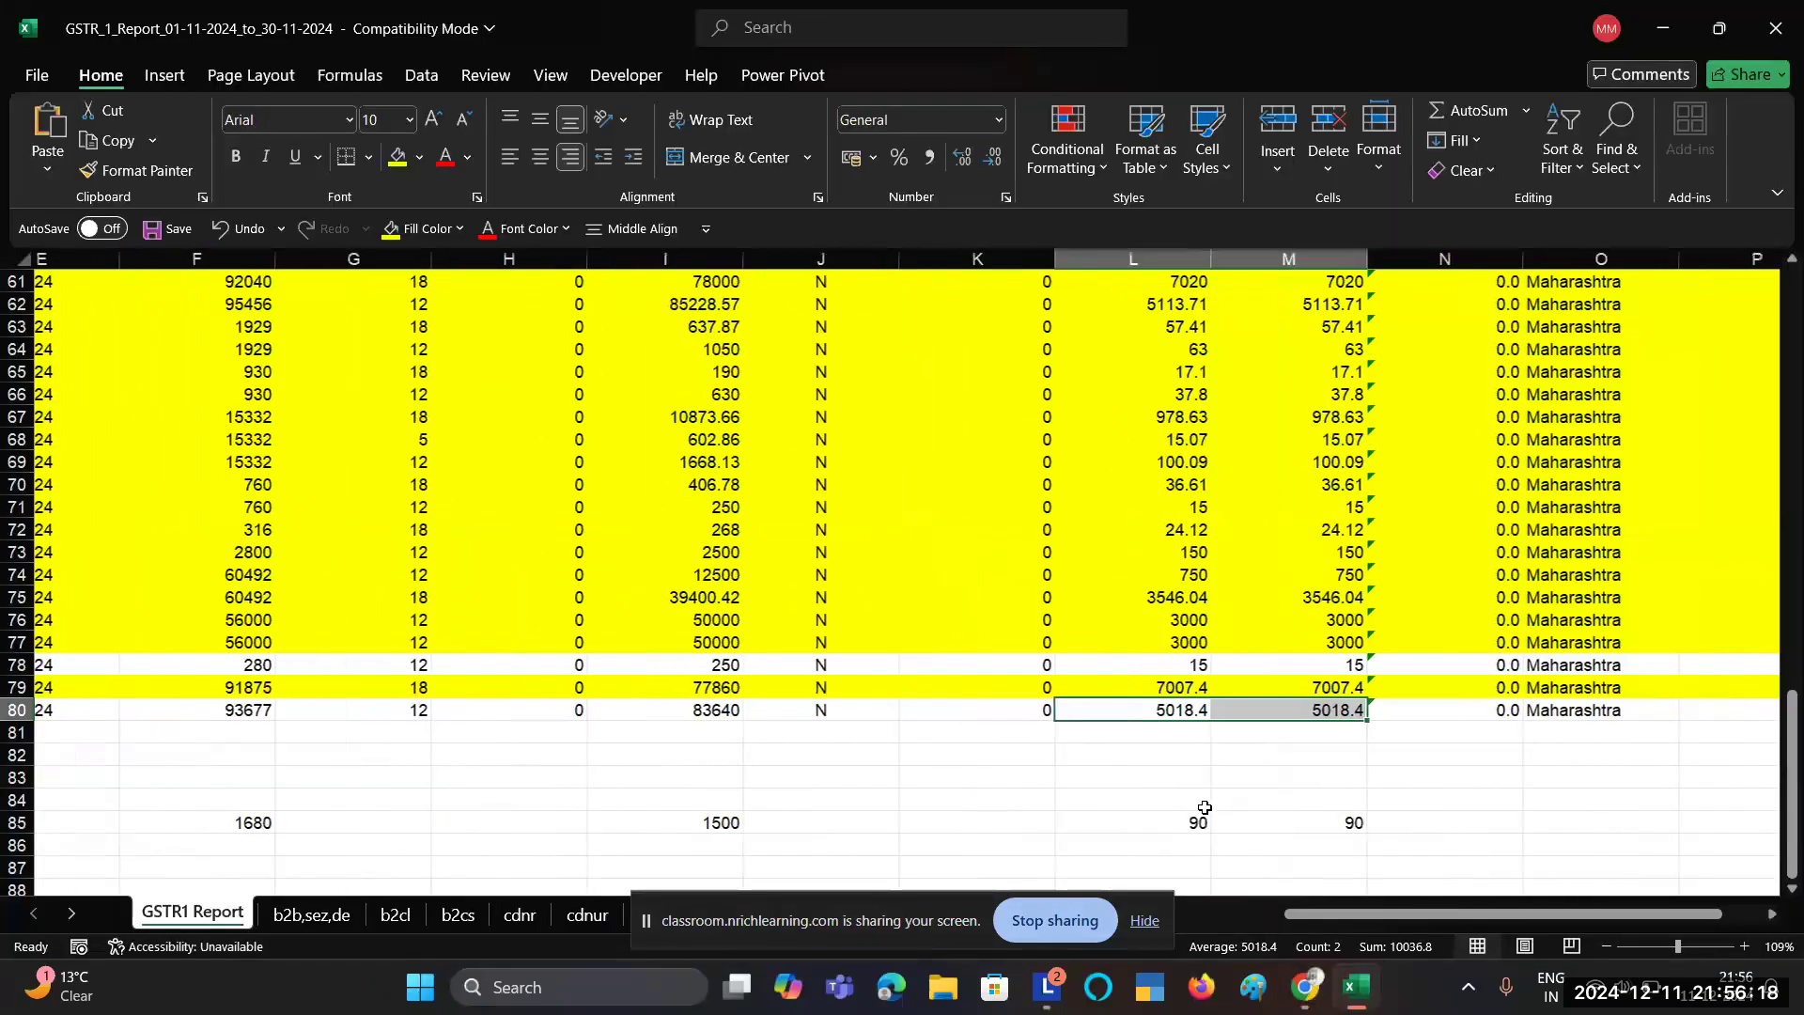
{"action": "scroll", "coordinate": [1205, 807], "scroll_direction": "left", "scroll_amount": 10}
{"action": "scroll", "coordinate": [1204, 807], "scroll_direction": "left", "scroll_amount": 5}
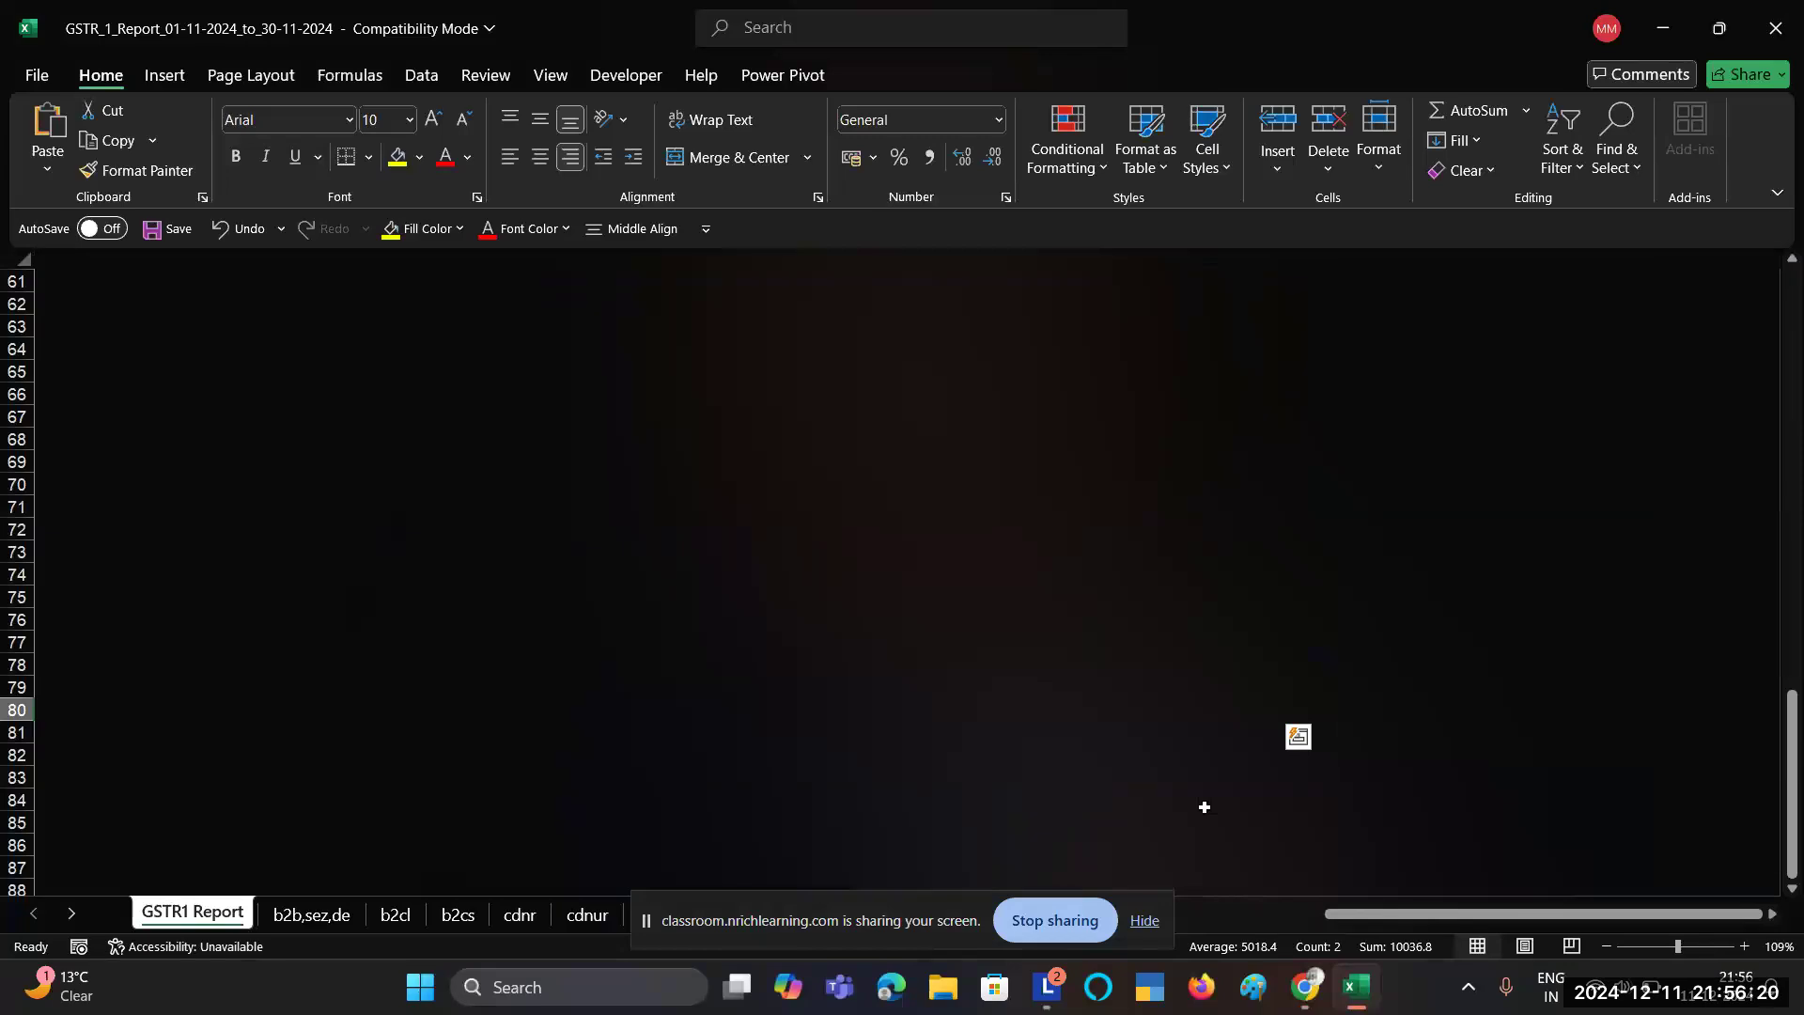
{"action": "scroll", "coordinate": [1205, 807], "scroll_direction": "right", "scroll_amount": 5}
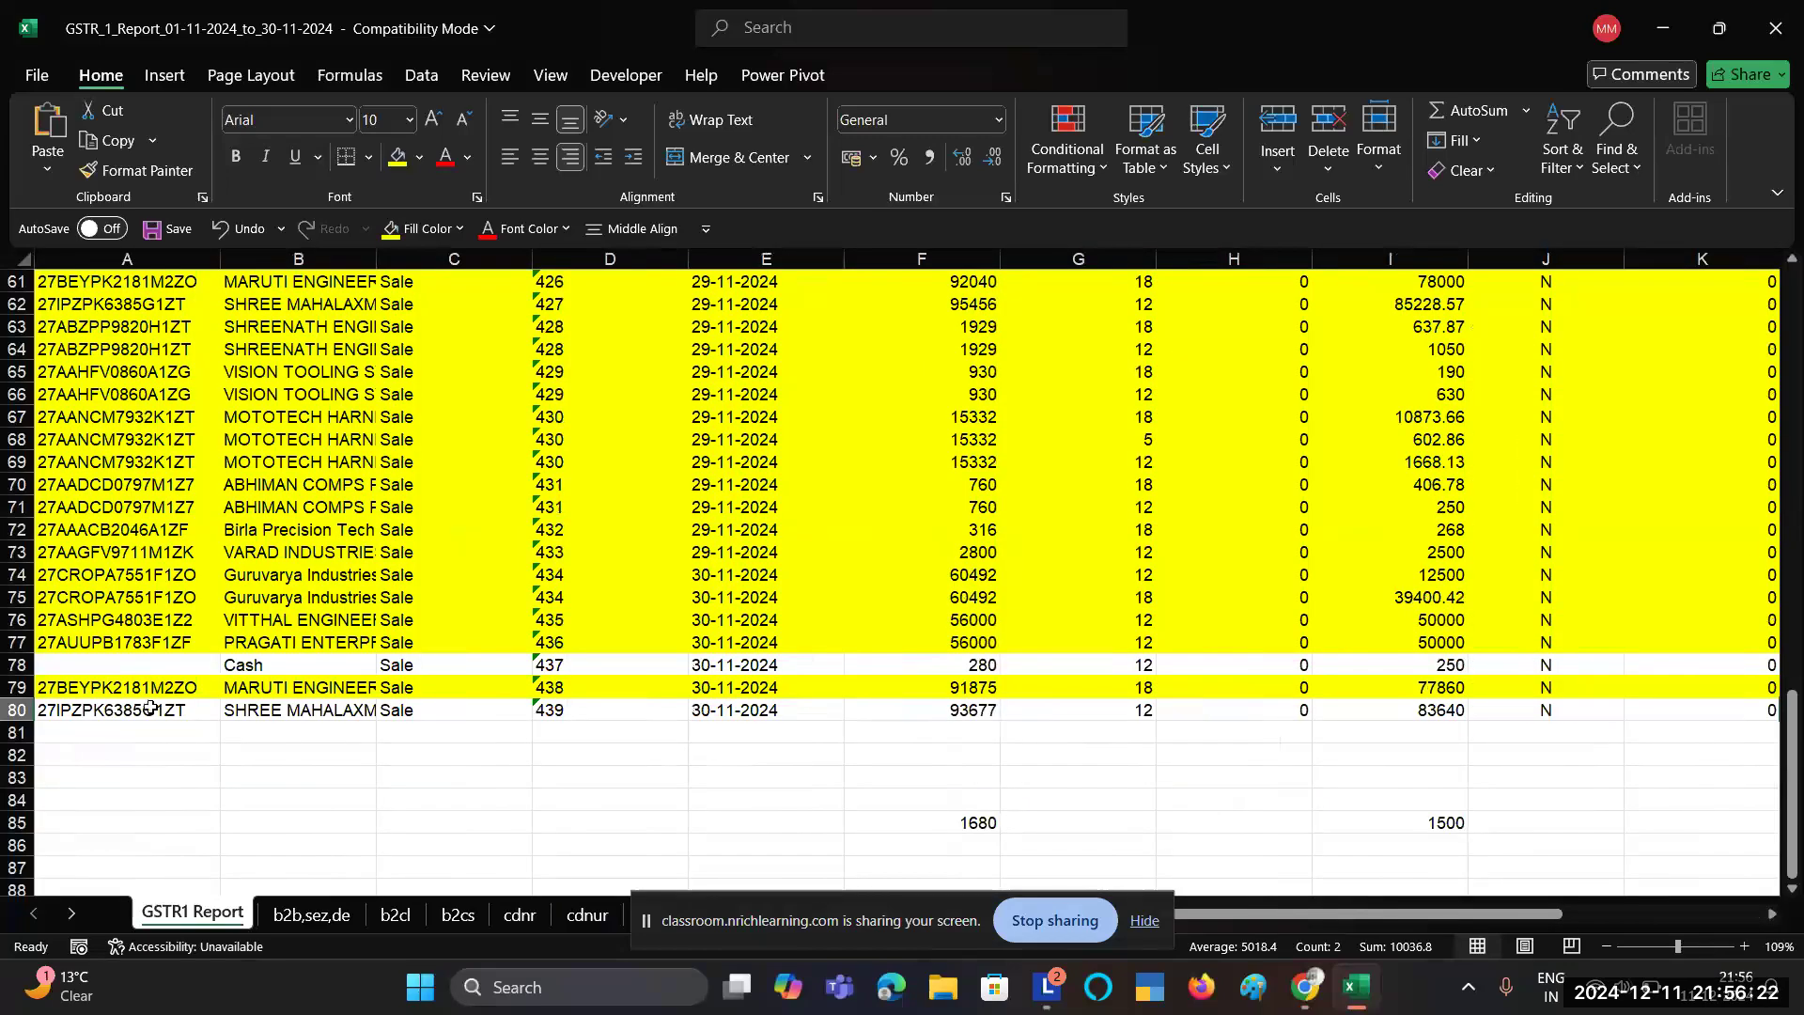
{"action": "left_click", "coordinate": [150, 710]}
{"action": "key", "text": "shift+space"}
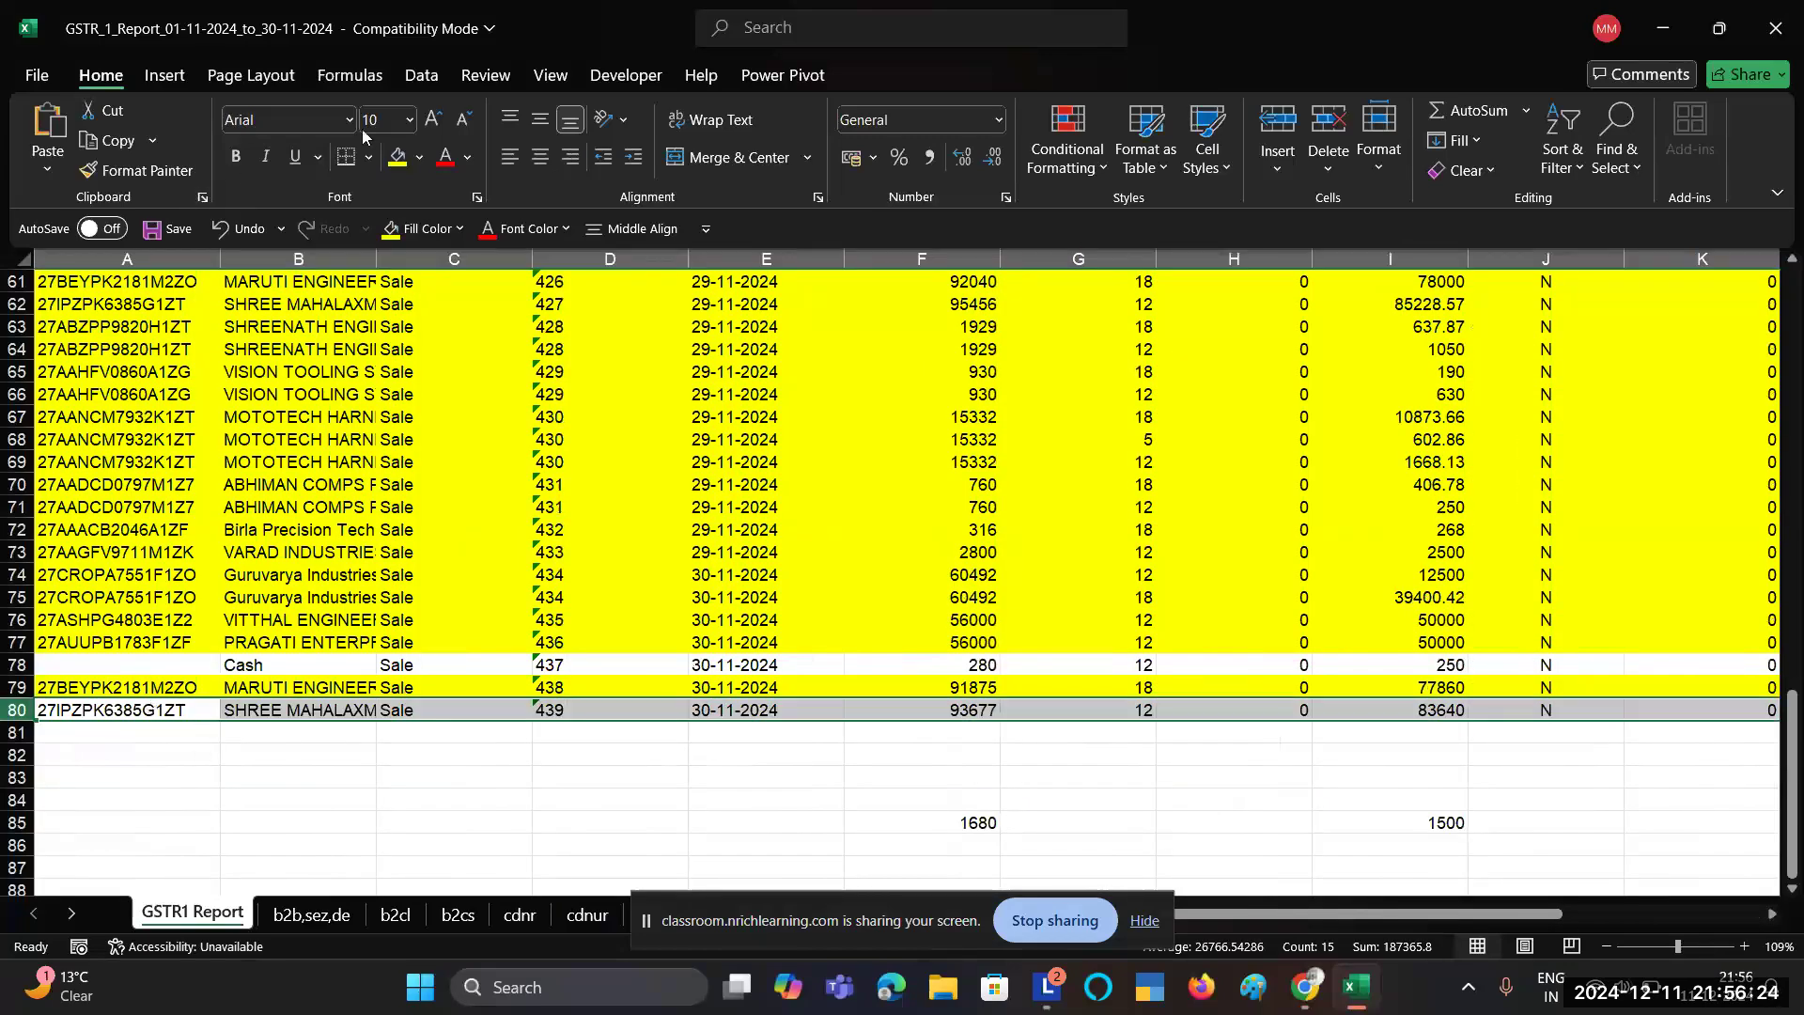
{"action": "left_click", "coordinate": [397, 157]}
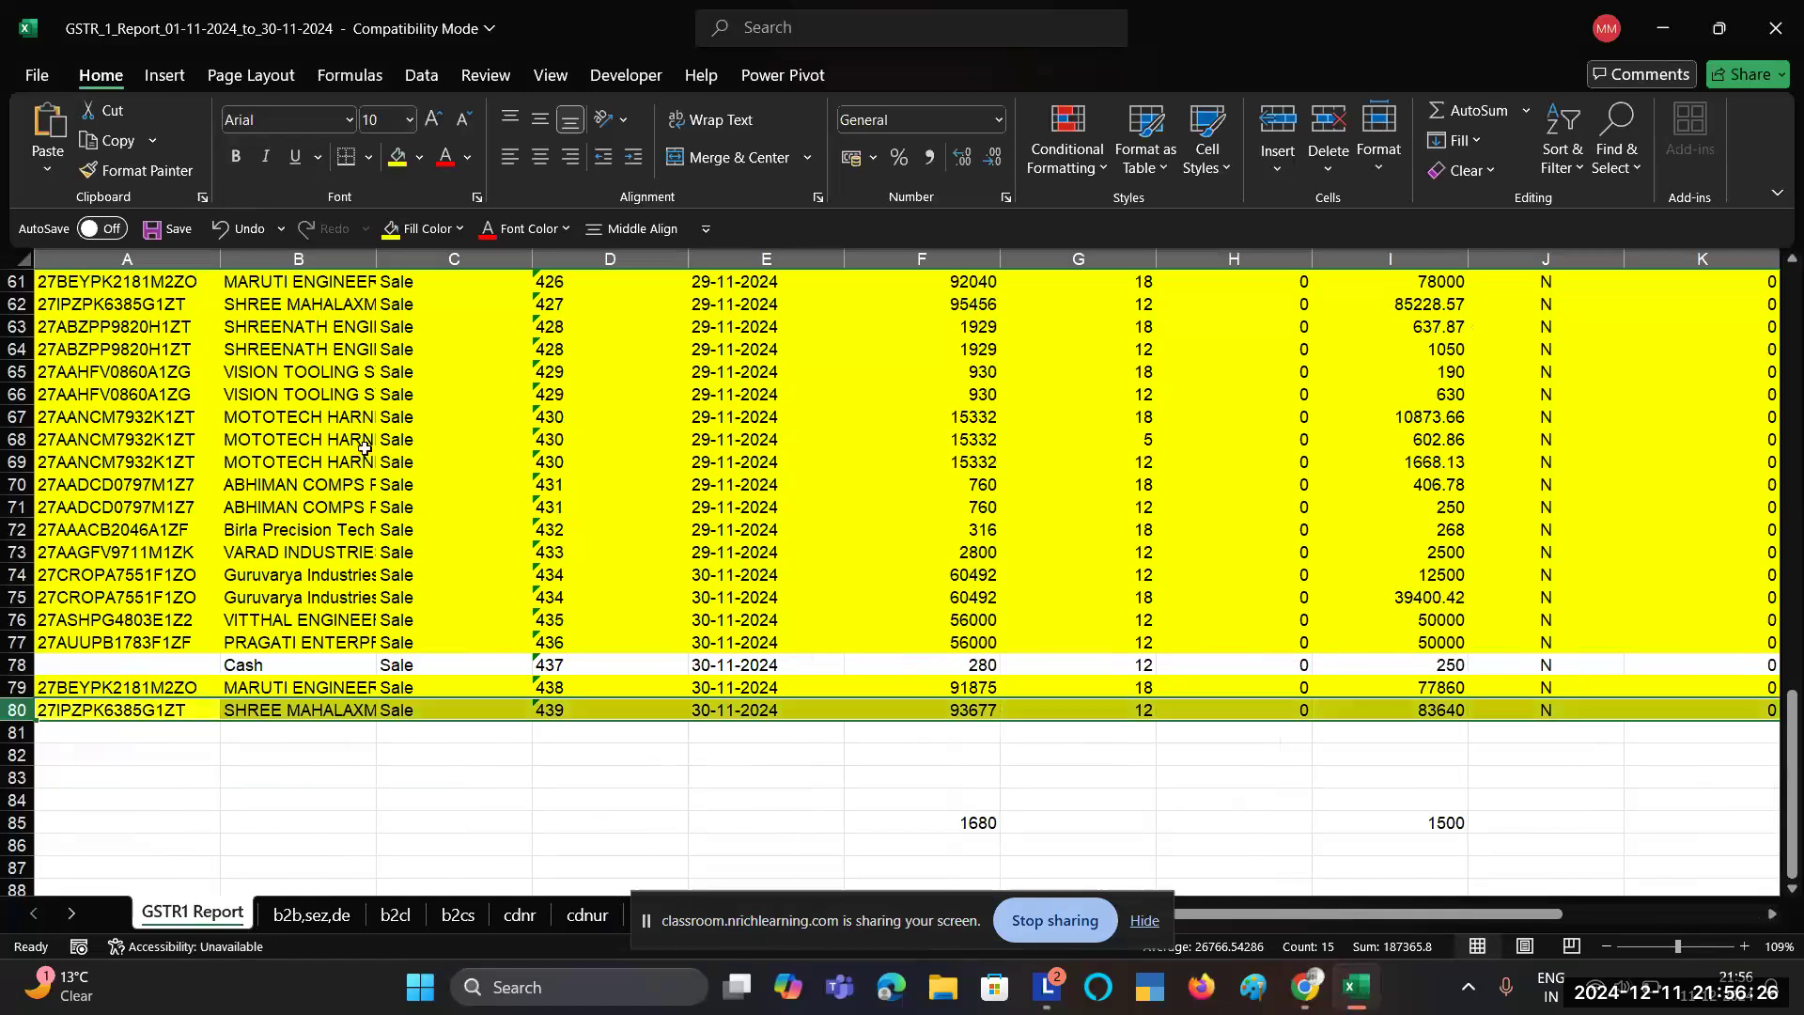
Step: Compare the GSTIN cells of rows 79 and 80, checking the other open windows
{"action": "scroll", "coordinate": [364, 448], "scroll_direction": "up", "scroll_amount": 4}
{"action": "scroll", "coordinate": [365, 448], "scroll_direction": "up", "scroll_amount": 7}
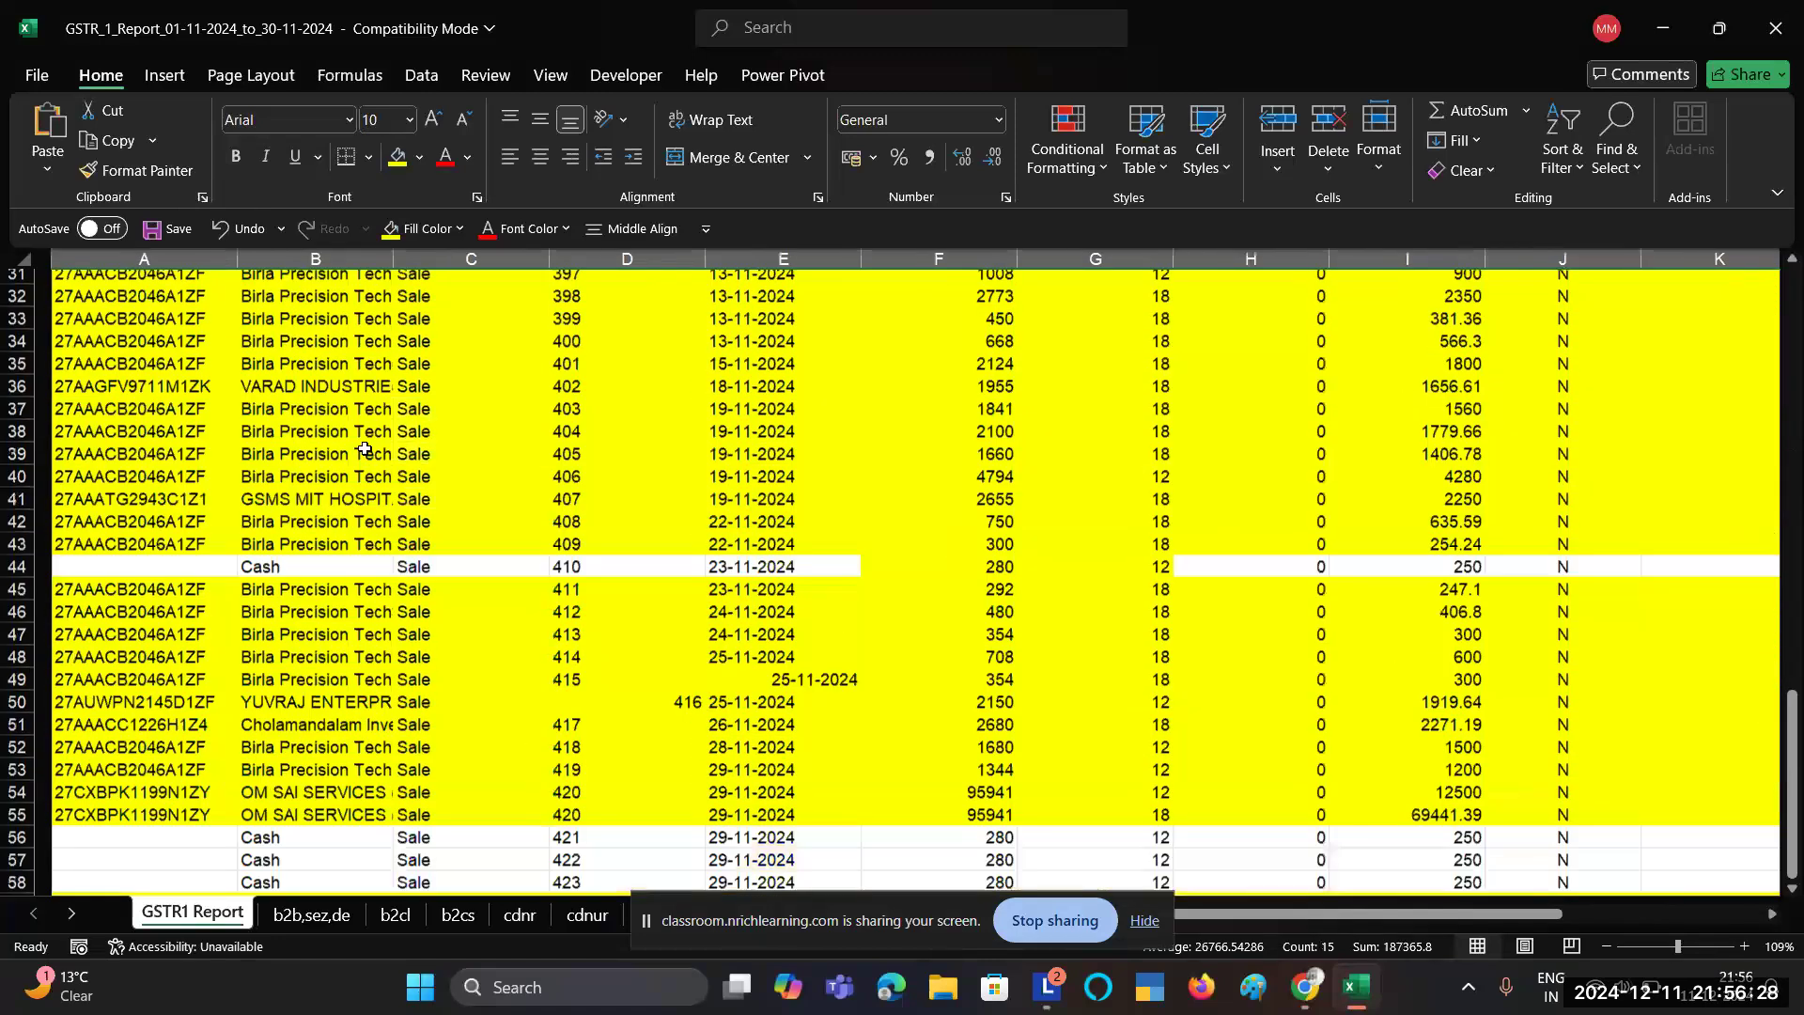
{"action": "scroll", "coordinate": [364, 448], "scroll_direction": "down", "scroll_amount": 1}
{"action": "scroll", "coordinate": [365, 449], "scroll_direction": "down", "scroll_amount": 2}
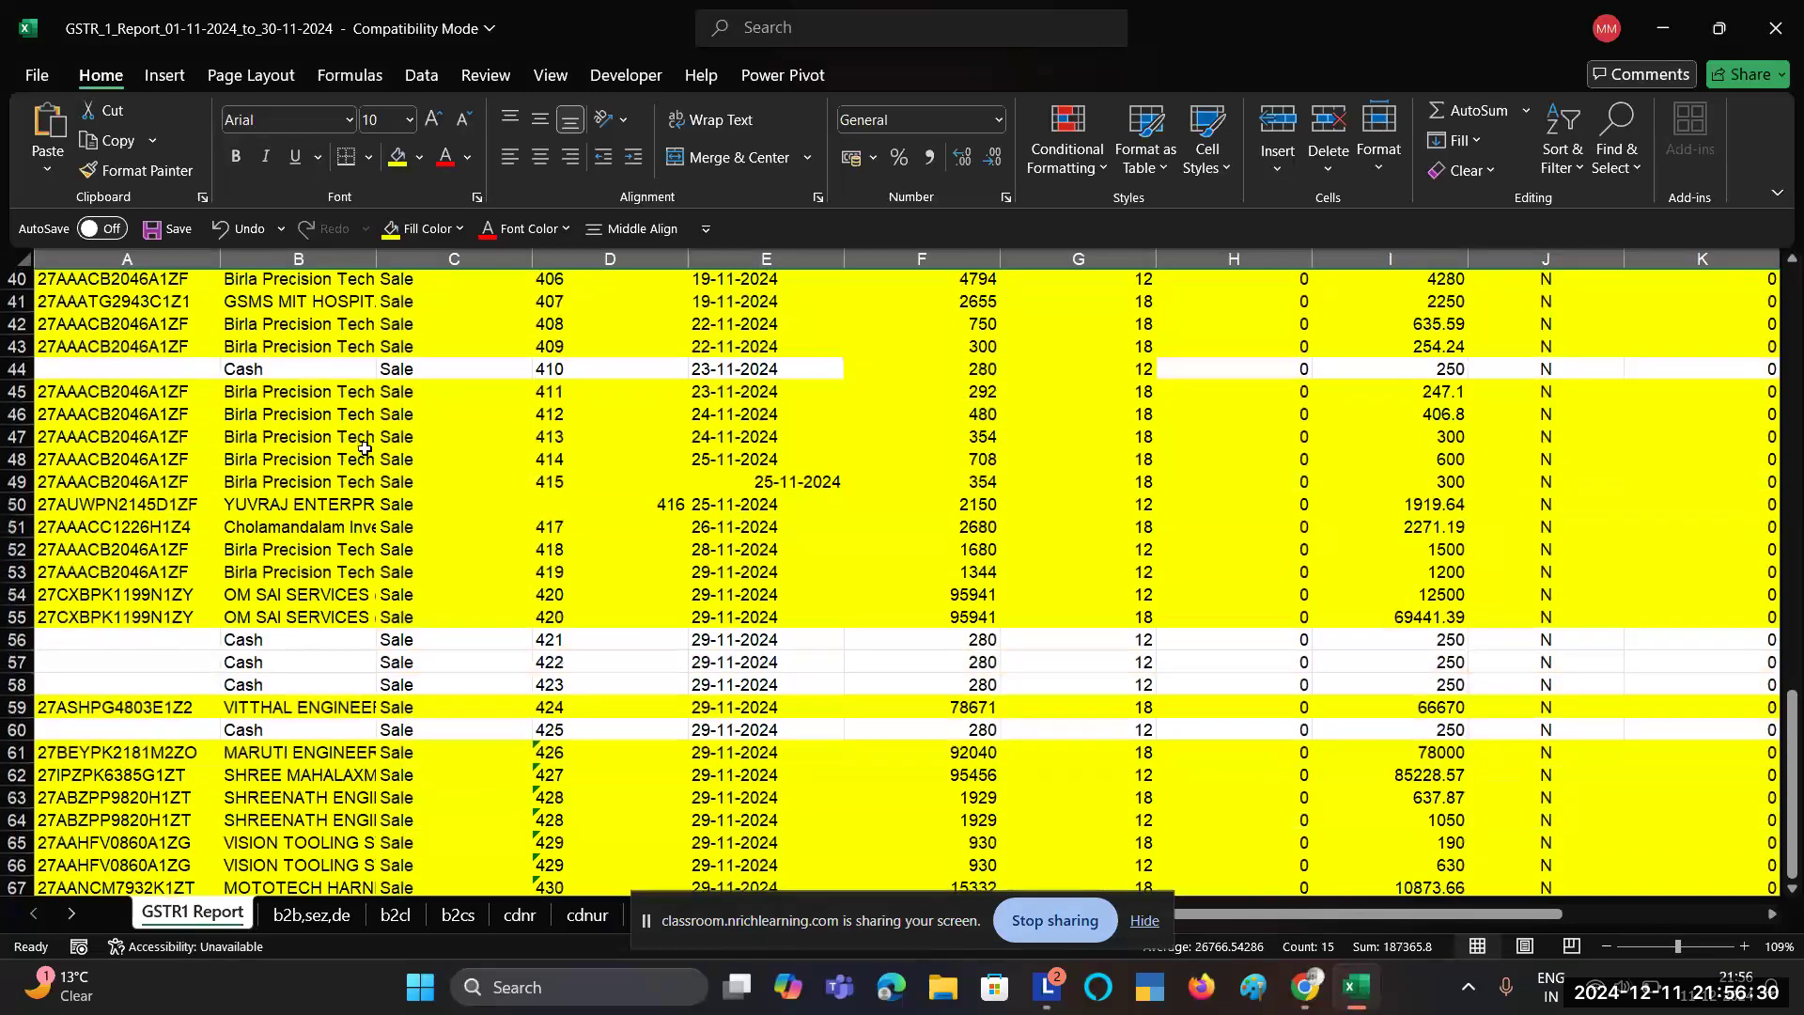
{"action": "scroll", "coordinate": [365, 449], "scroll_direction": "up", "scroll_amount": 9}
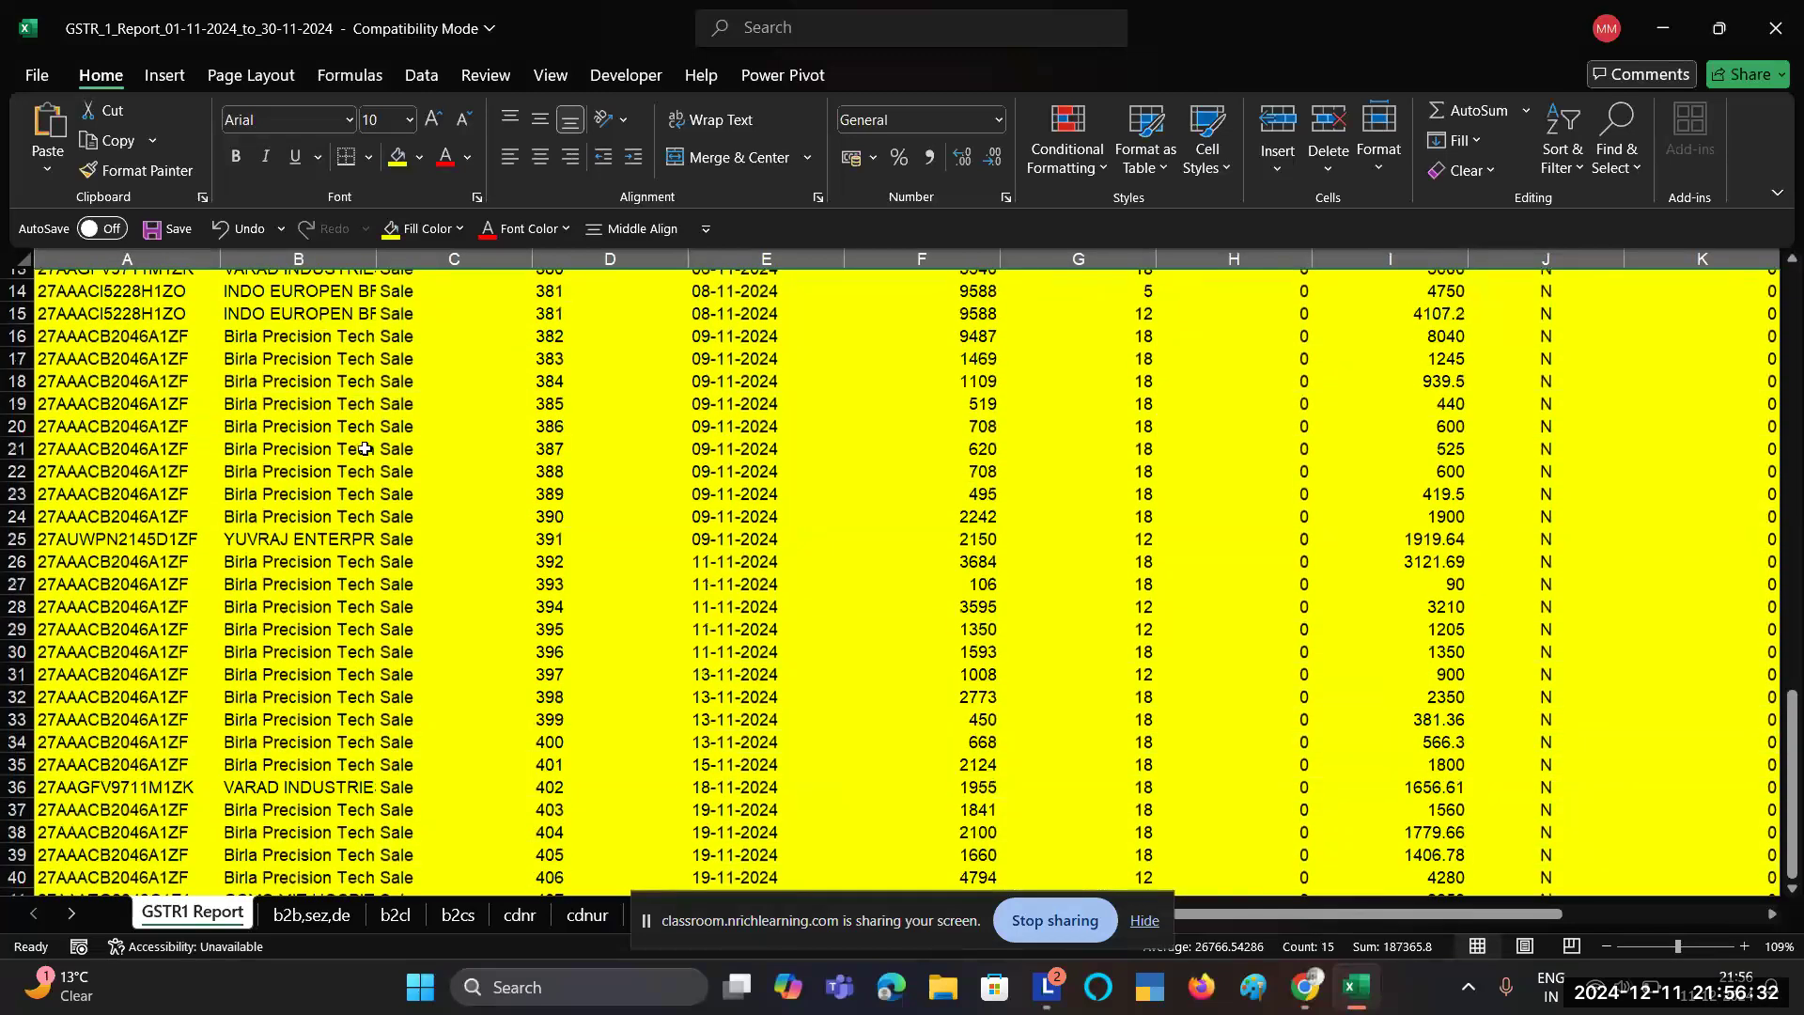
{"action": "scroll", "coordinate": [364, 449], "scroll_direction": "up", "scroll_amount": 5}
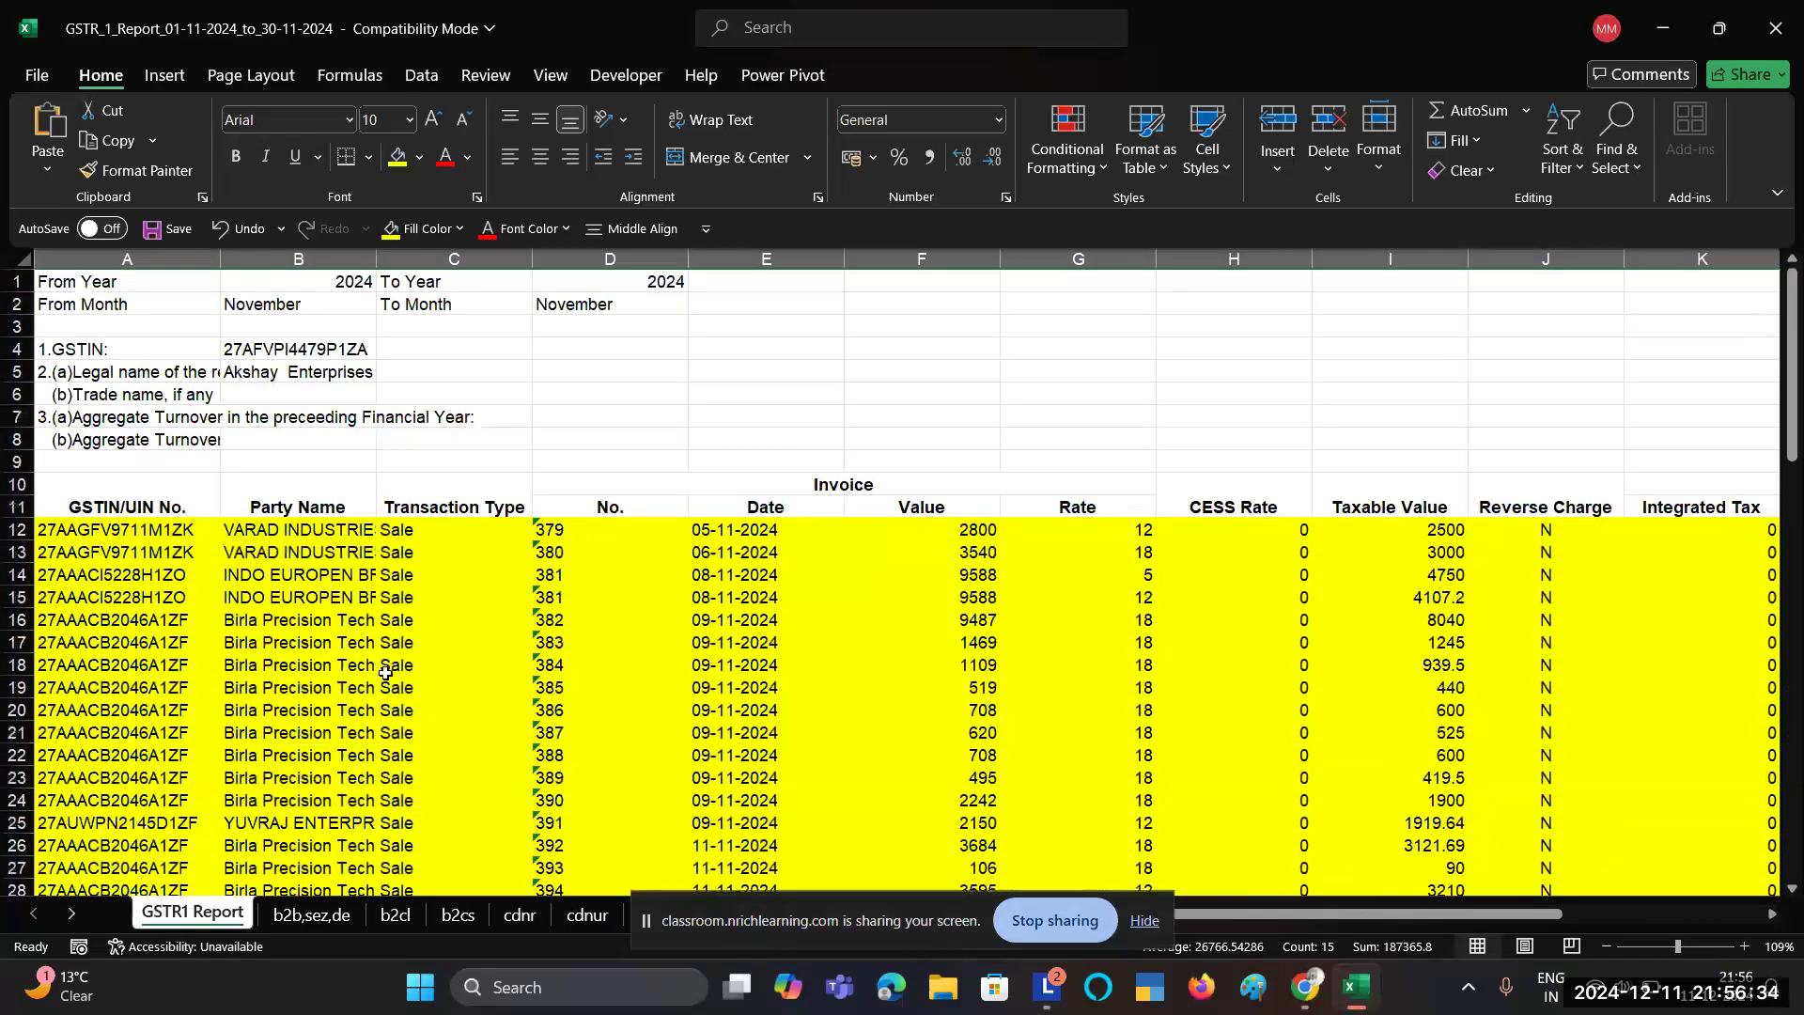
{"action": "scroll", "coordinate": [386, 673], "scroll_direction": "down", "scroll_amount": 18}
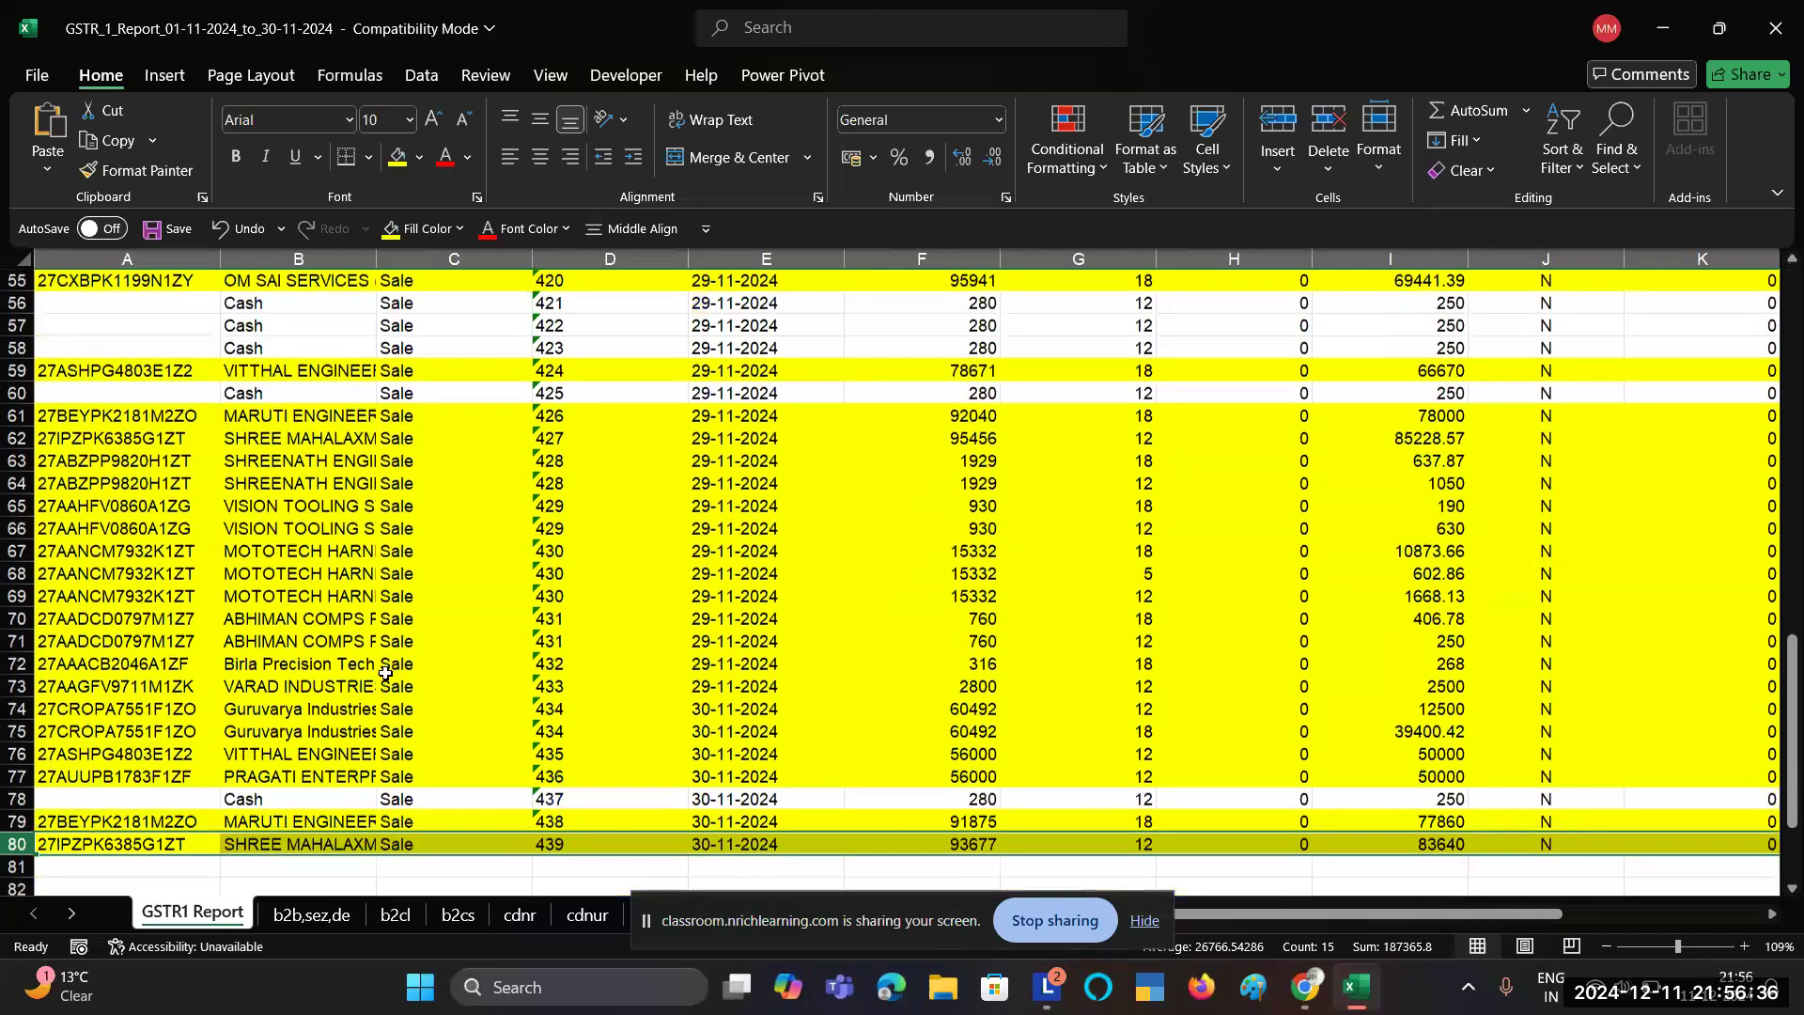
{"action": "scroll", "coordinate": [385, 673], "scroll_direction": "down", "scroll_amount": 4}
{"action": "left_click_drag", "start_coordinate": [178, 576], "coordinate": [177, 592]}
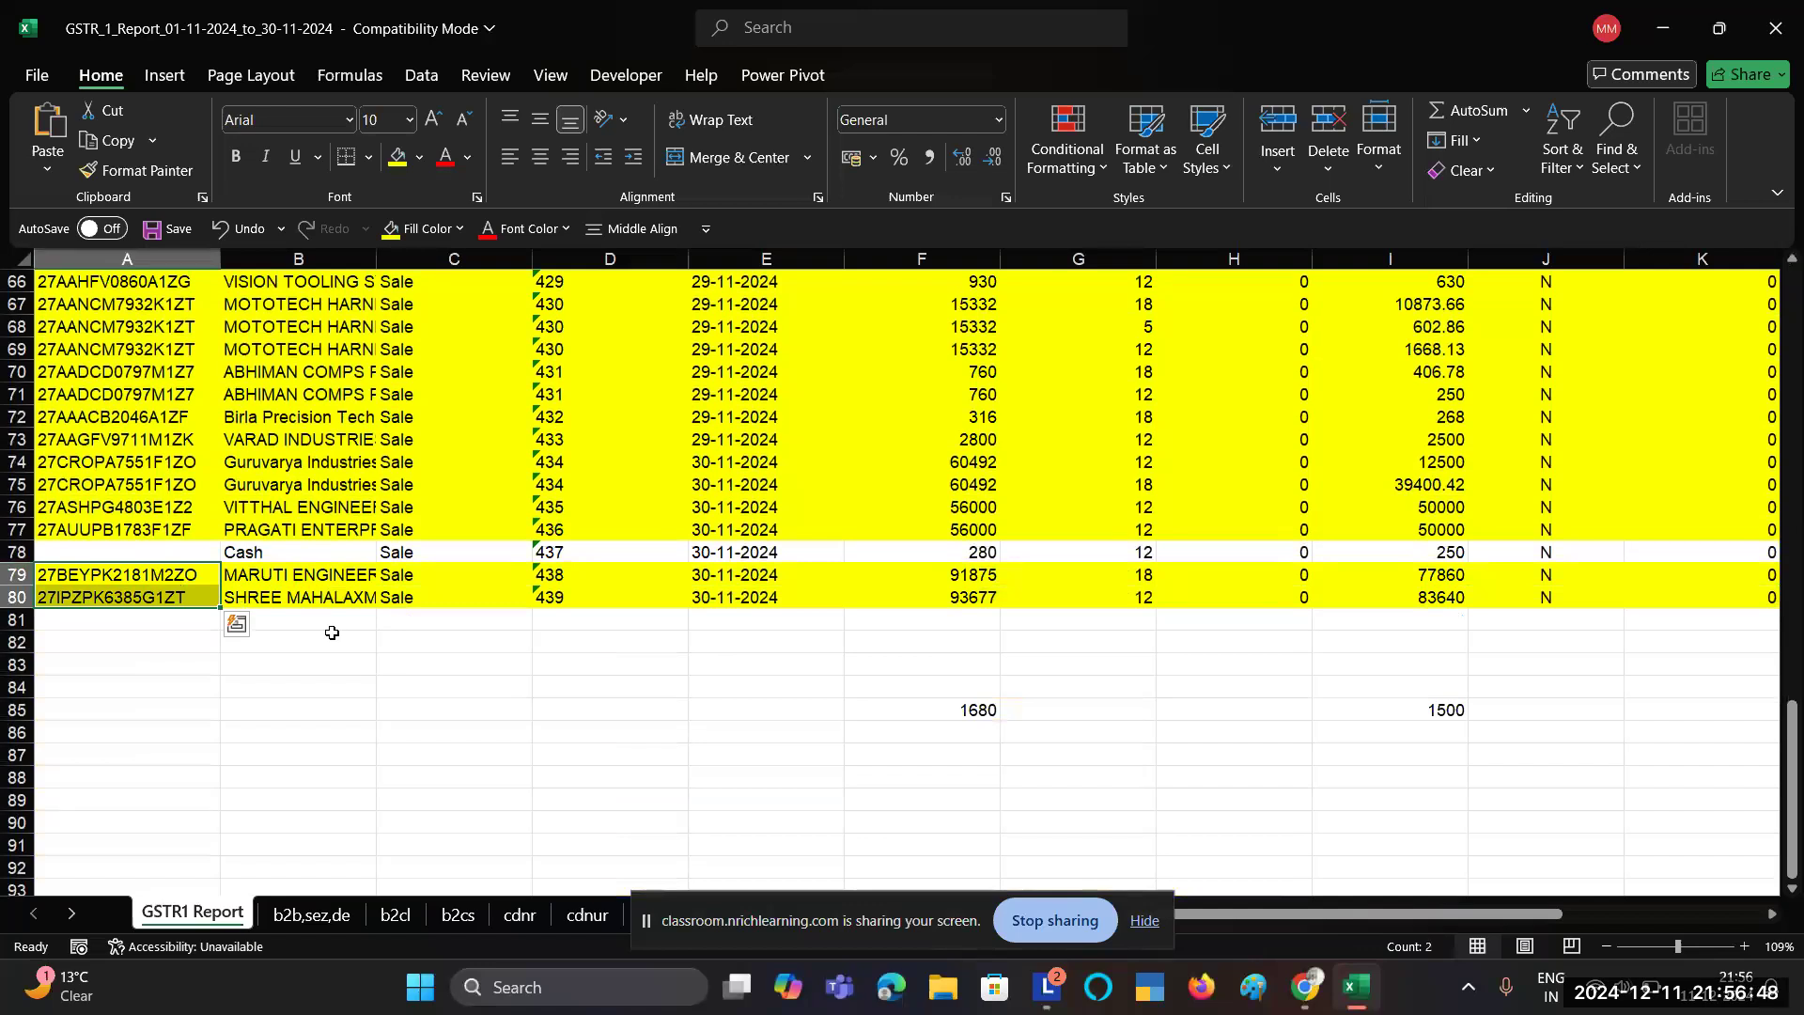
{"action": "key", "text": "alt+Tab"}
{"action": "key", "text": "alt+Tab"}
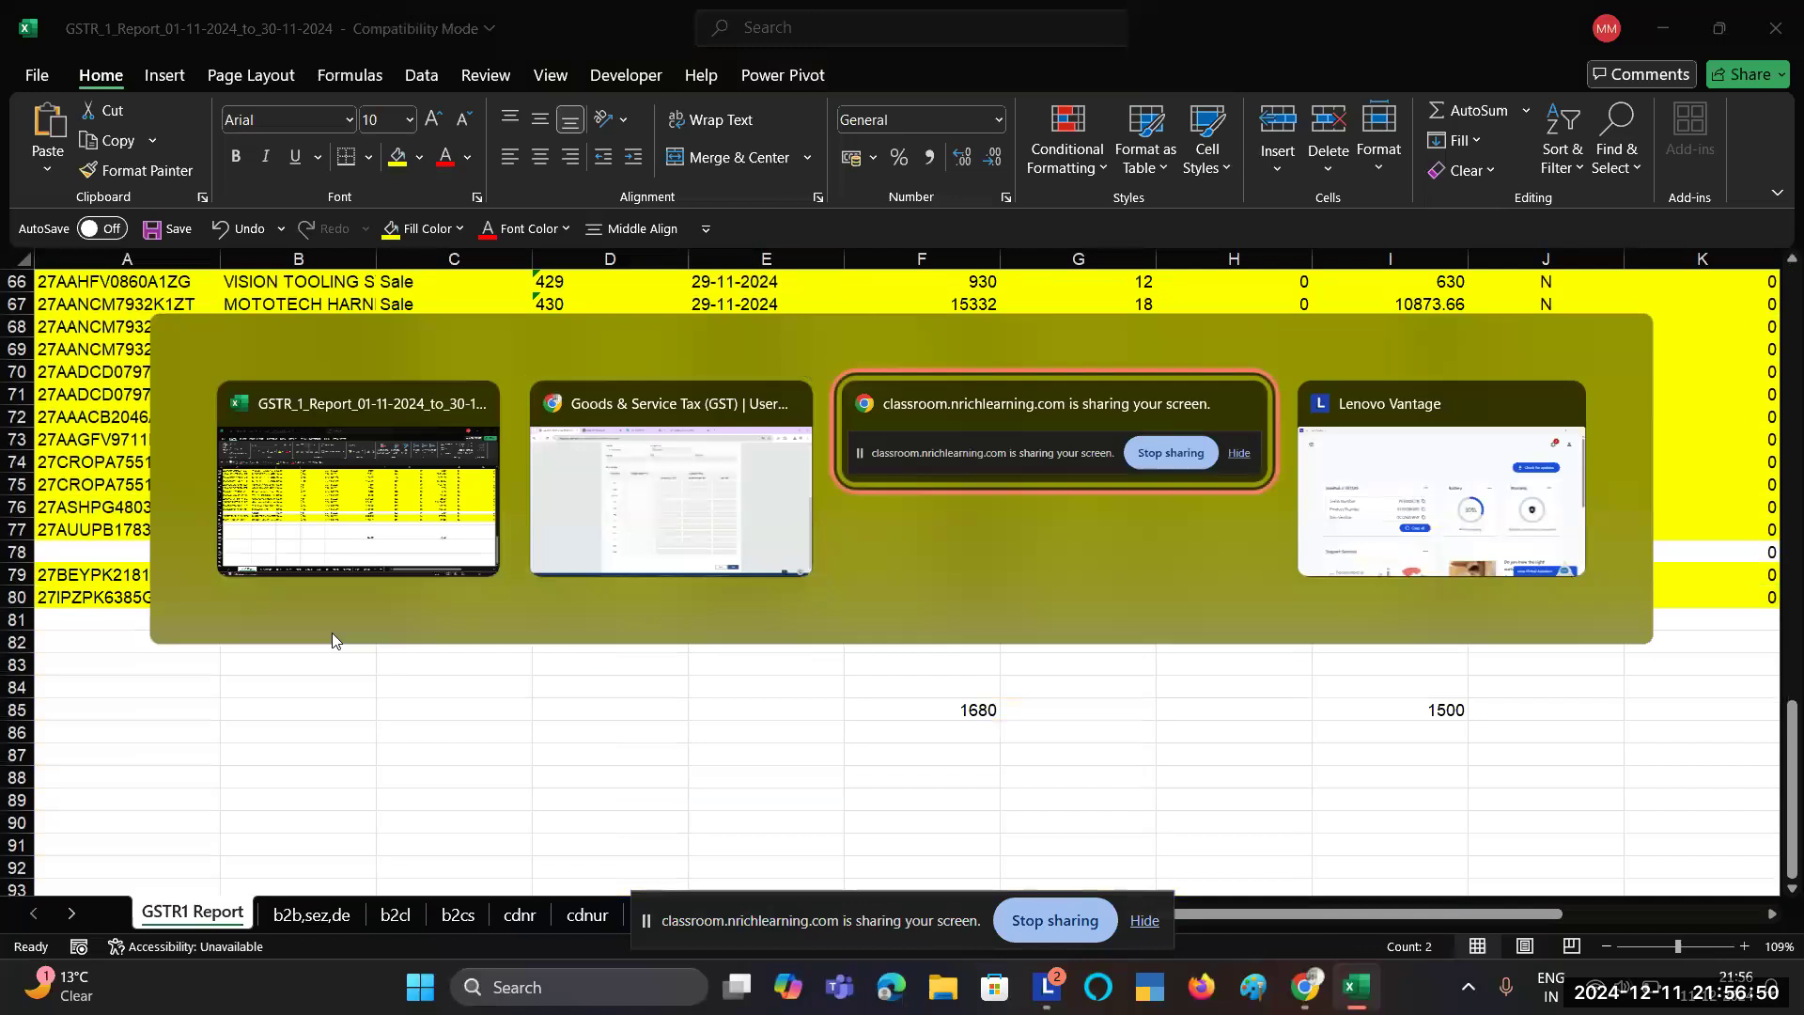
{"action": "key", "text": "alt+shift+Tab"}
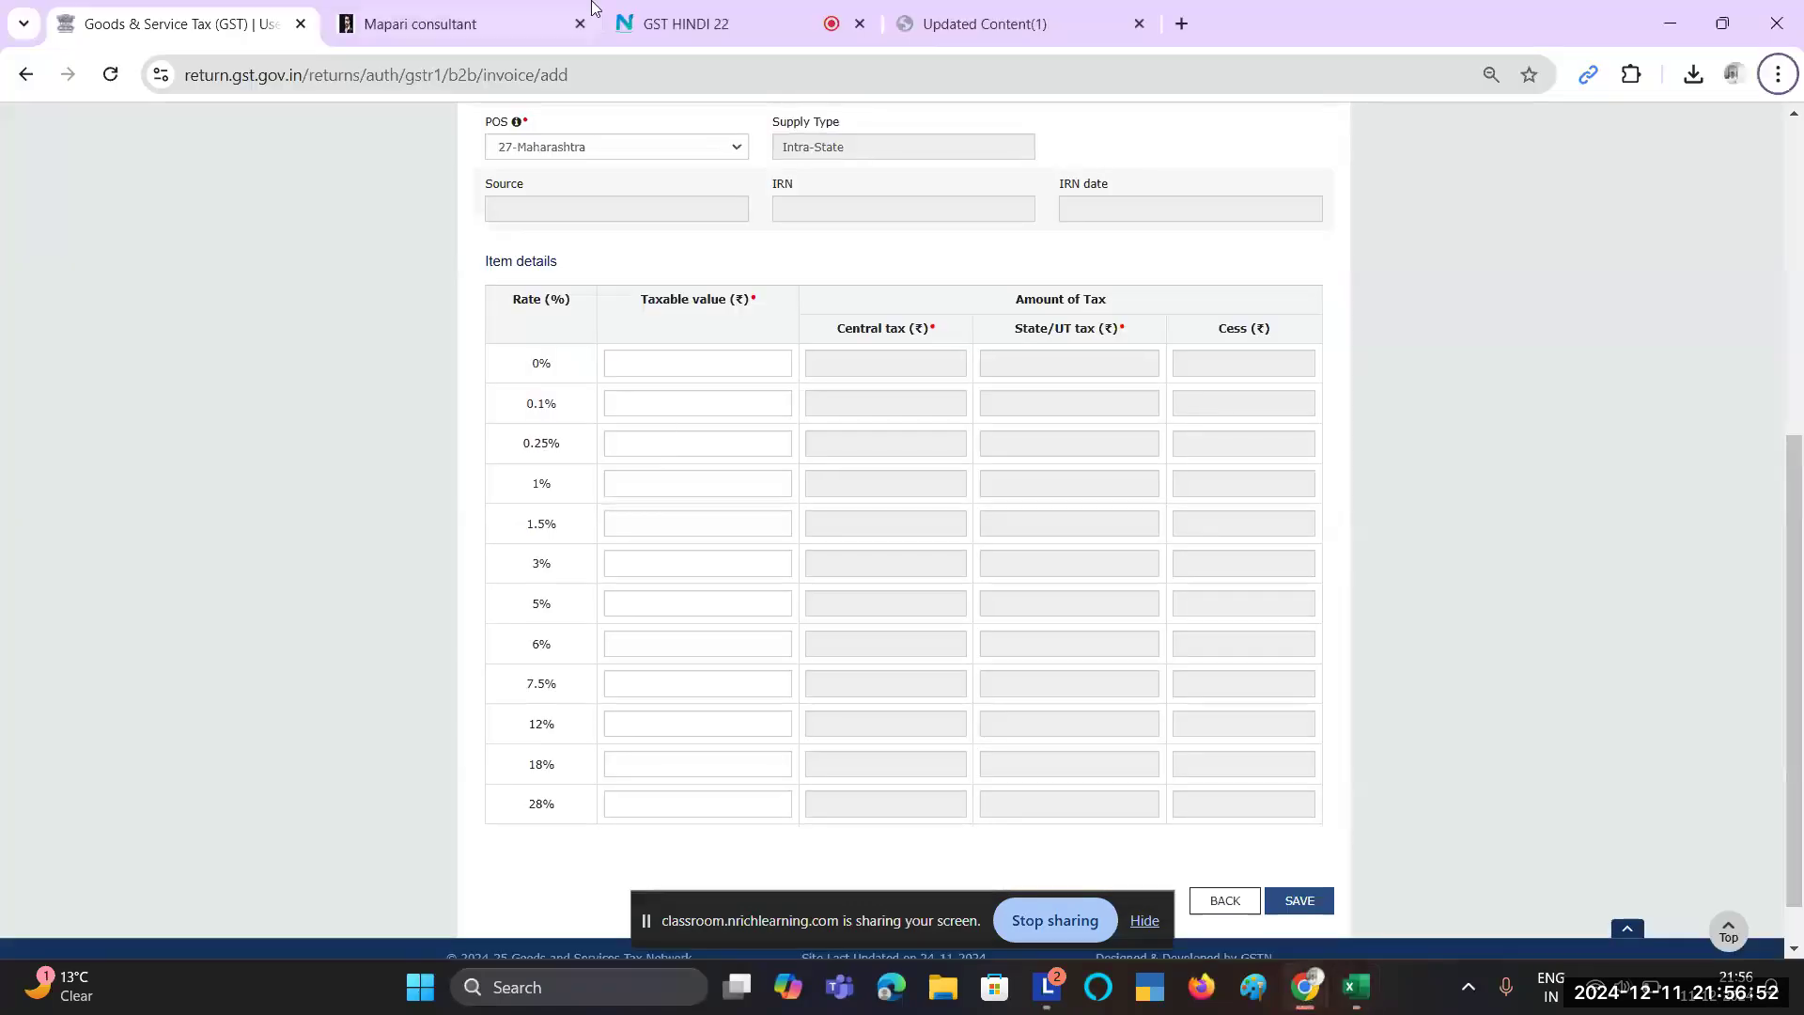
{"action": "left_click", "coordinate": [769, 5]}
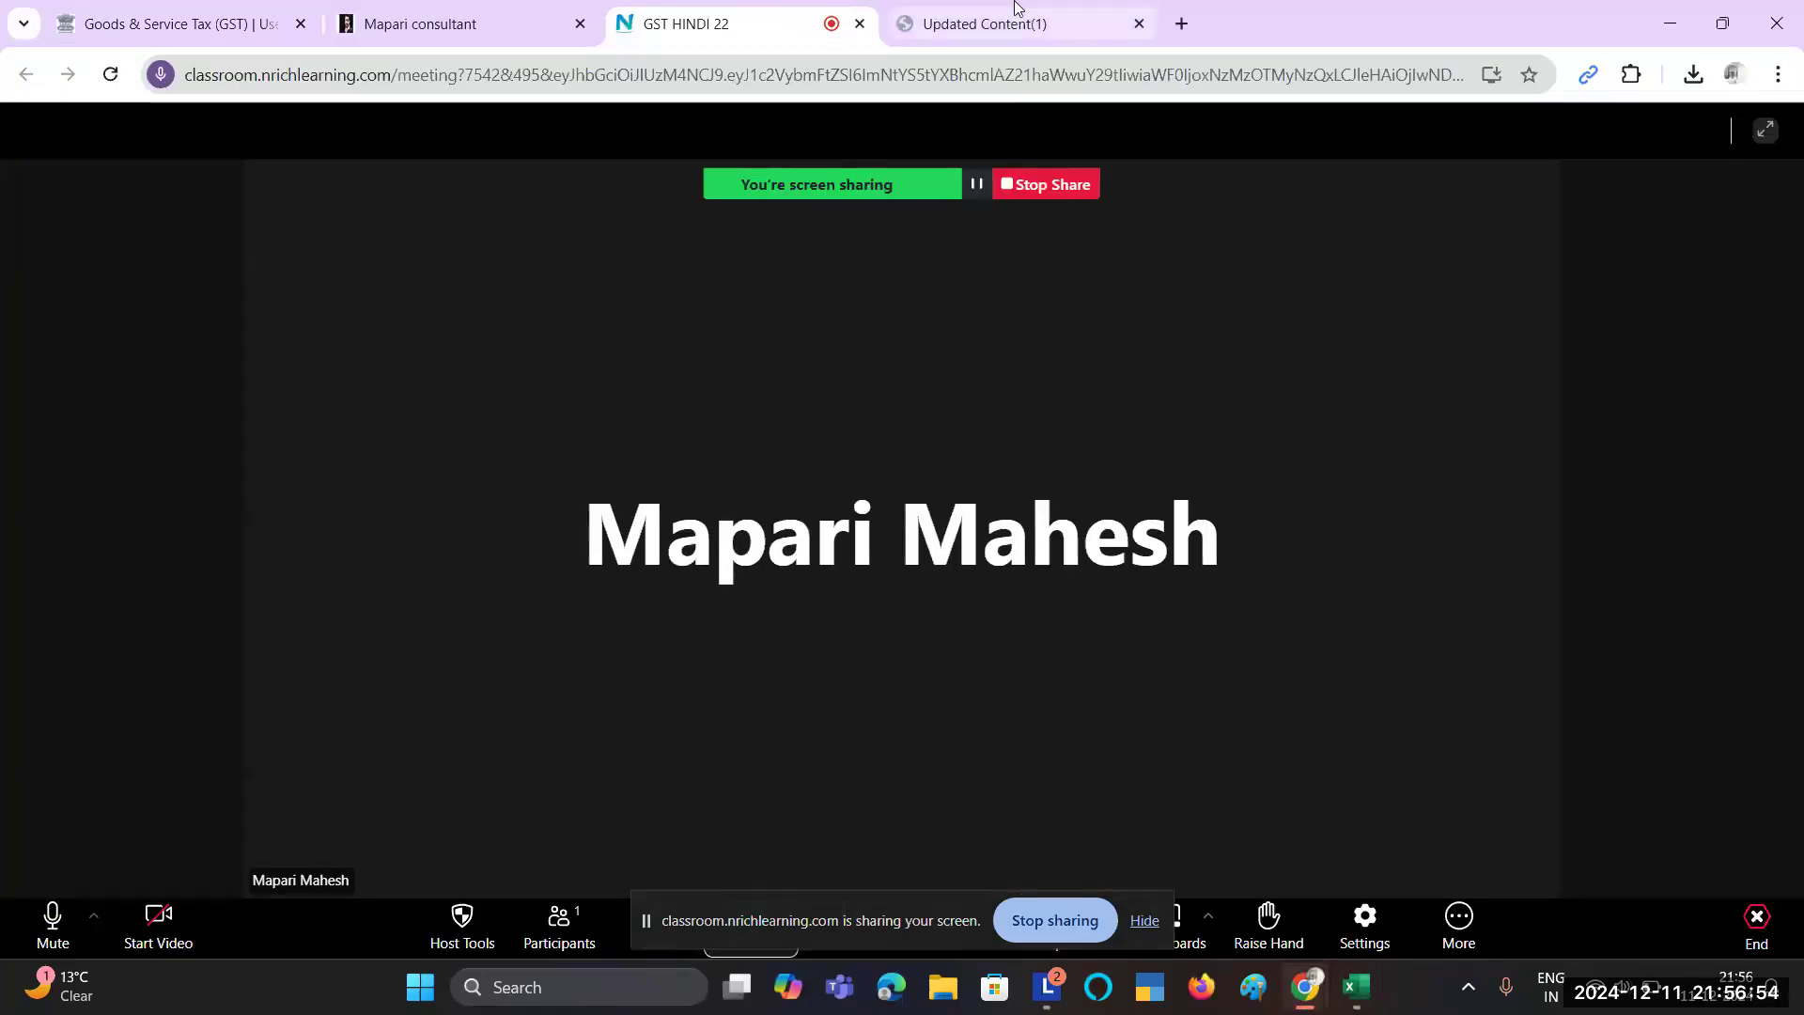
{"action": "left_click", "coordinate": [1015, 7]}
{"action": "key", "text": "alt+Tab"}
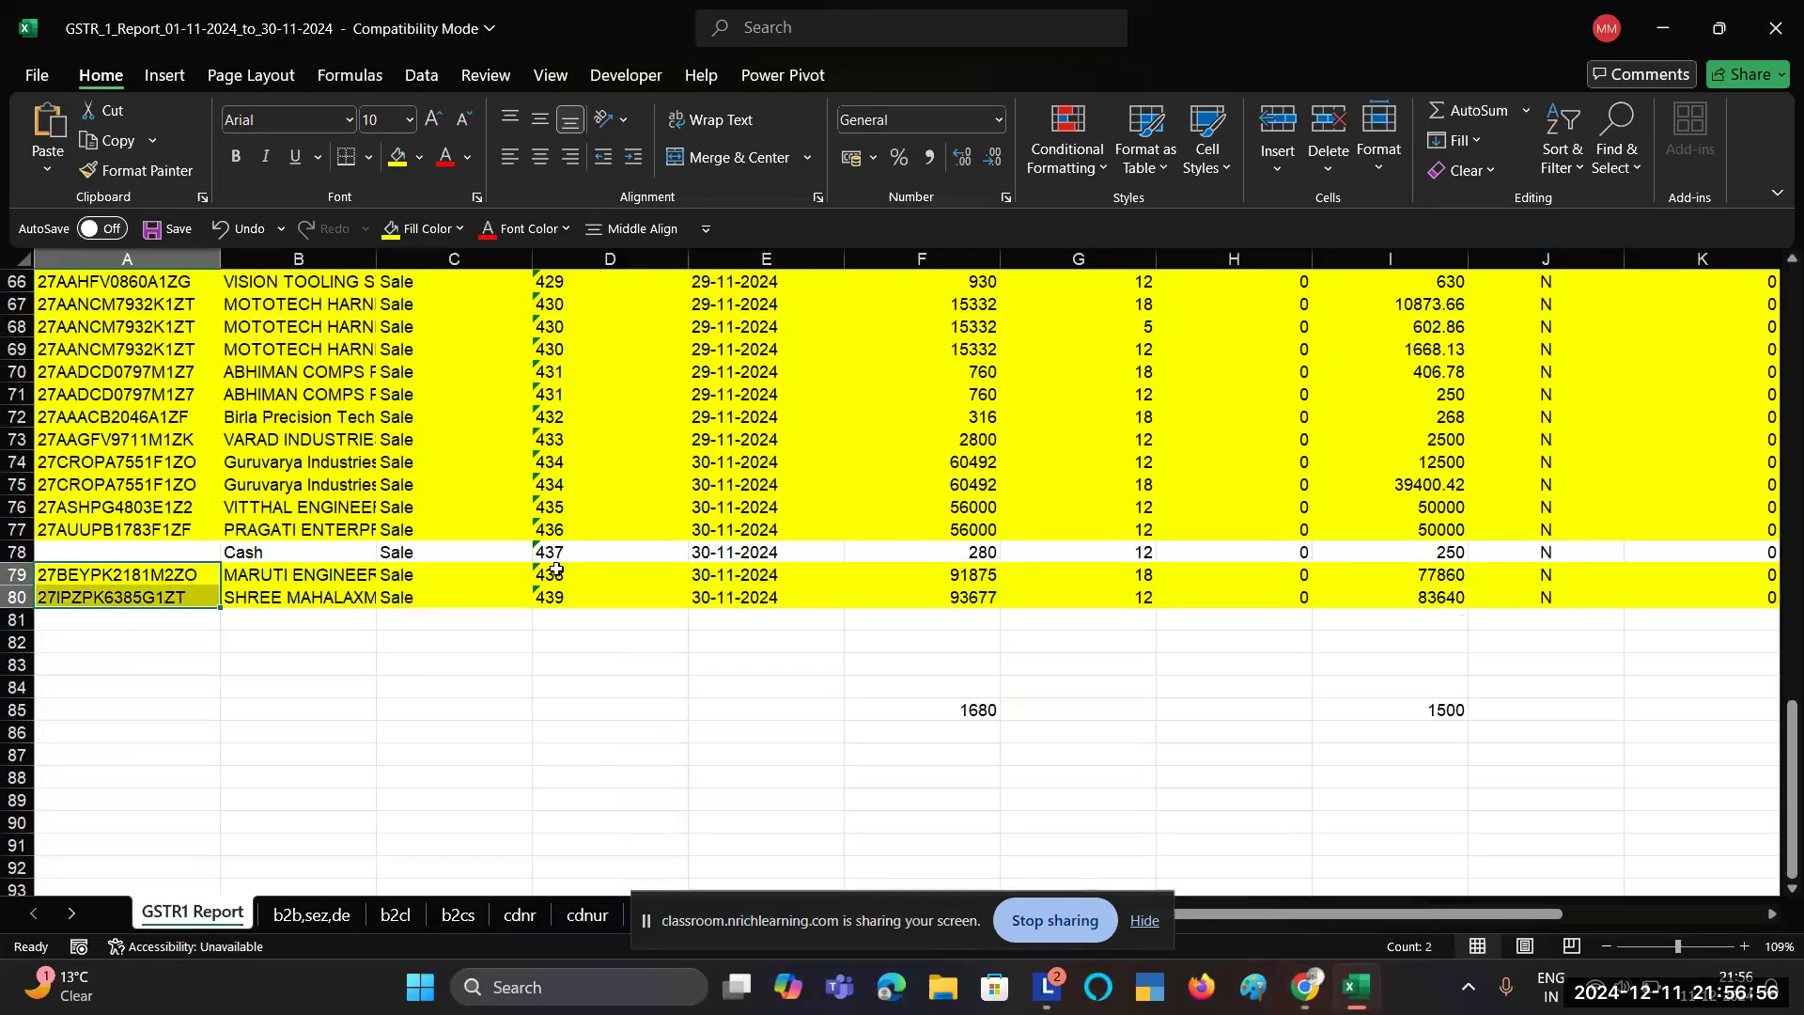
{"action": "left_click", "coordinate": [445, 597]}
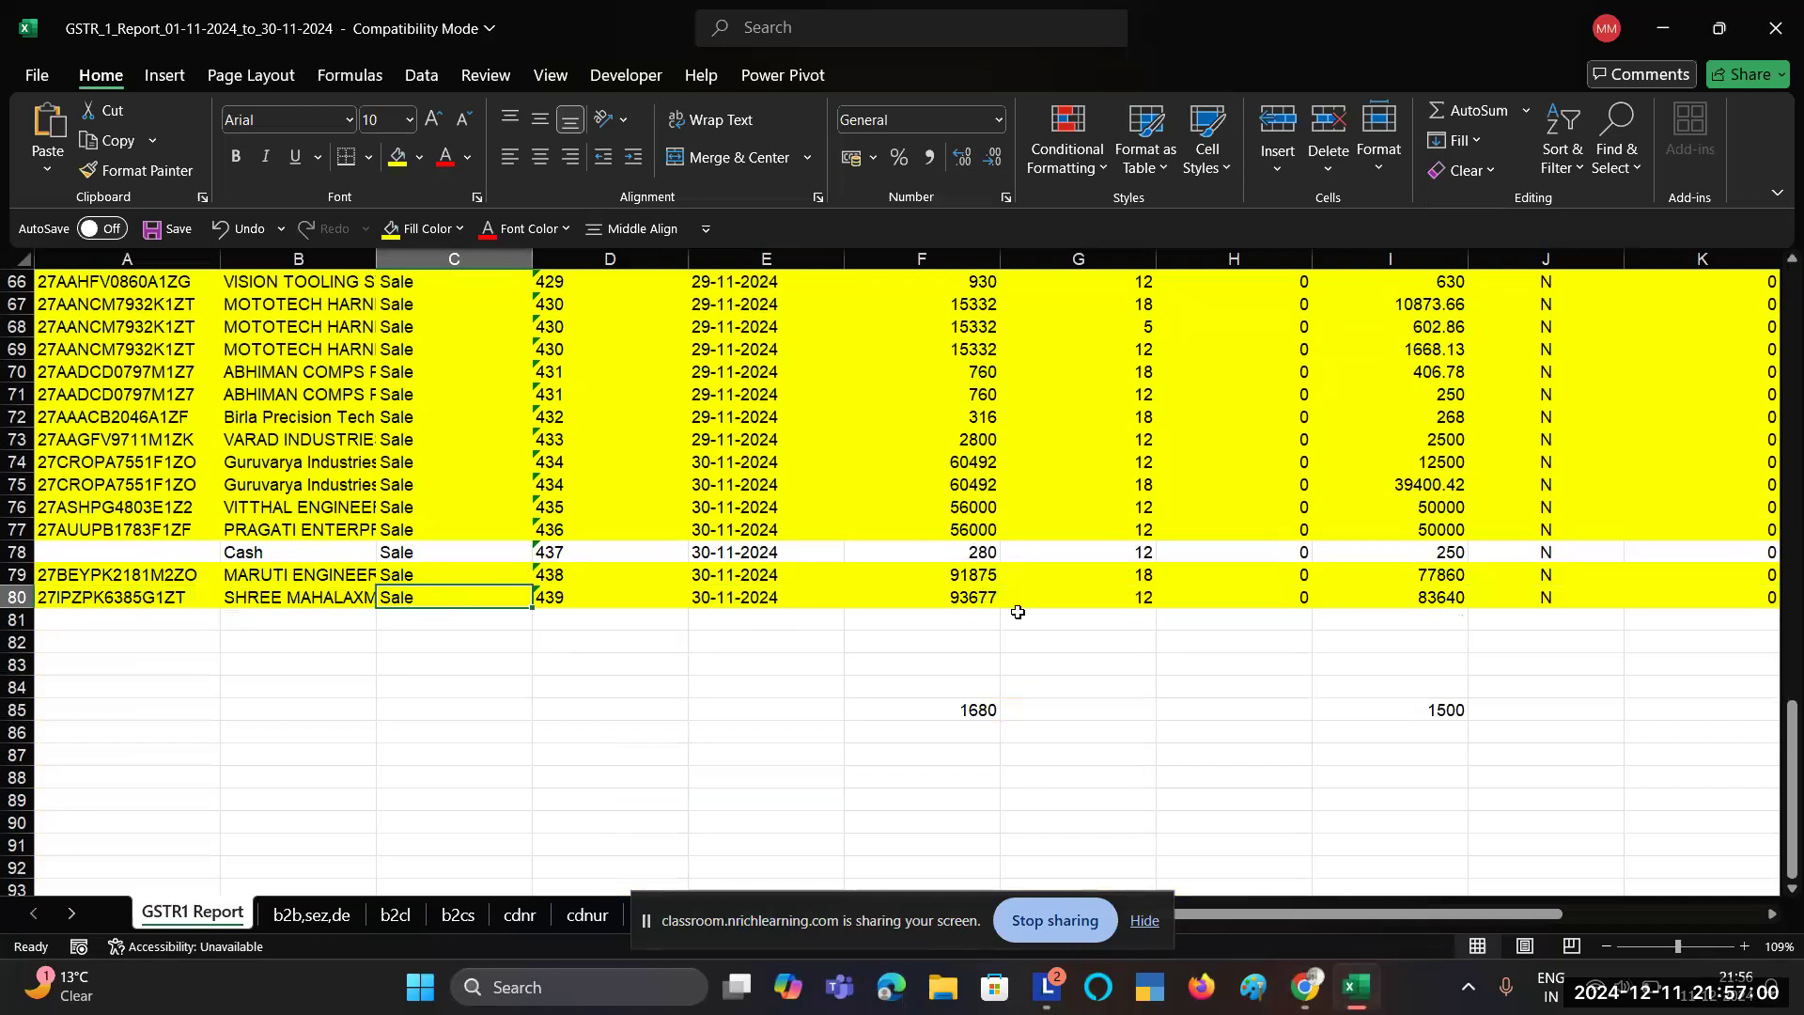
{"action": "scroll", "coordinate": [1018, 612], "scroll_direction": "up", "scroll_amount": 20}
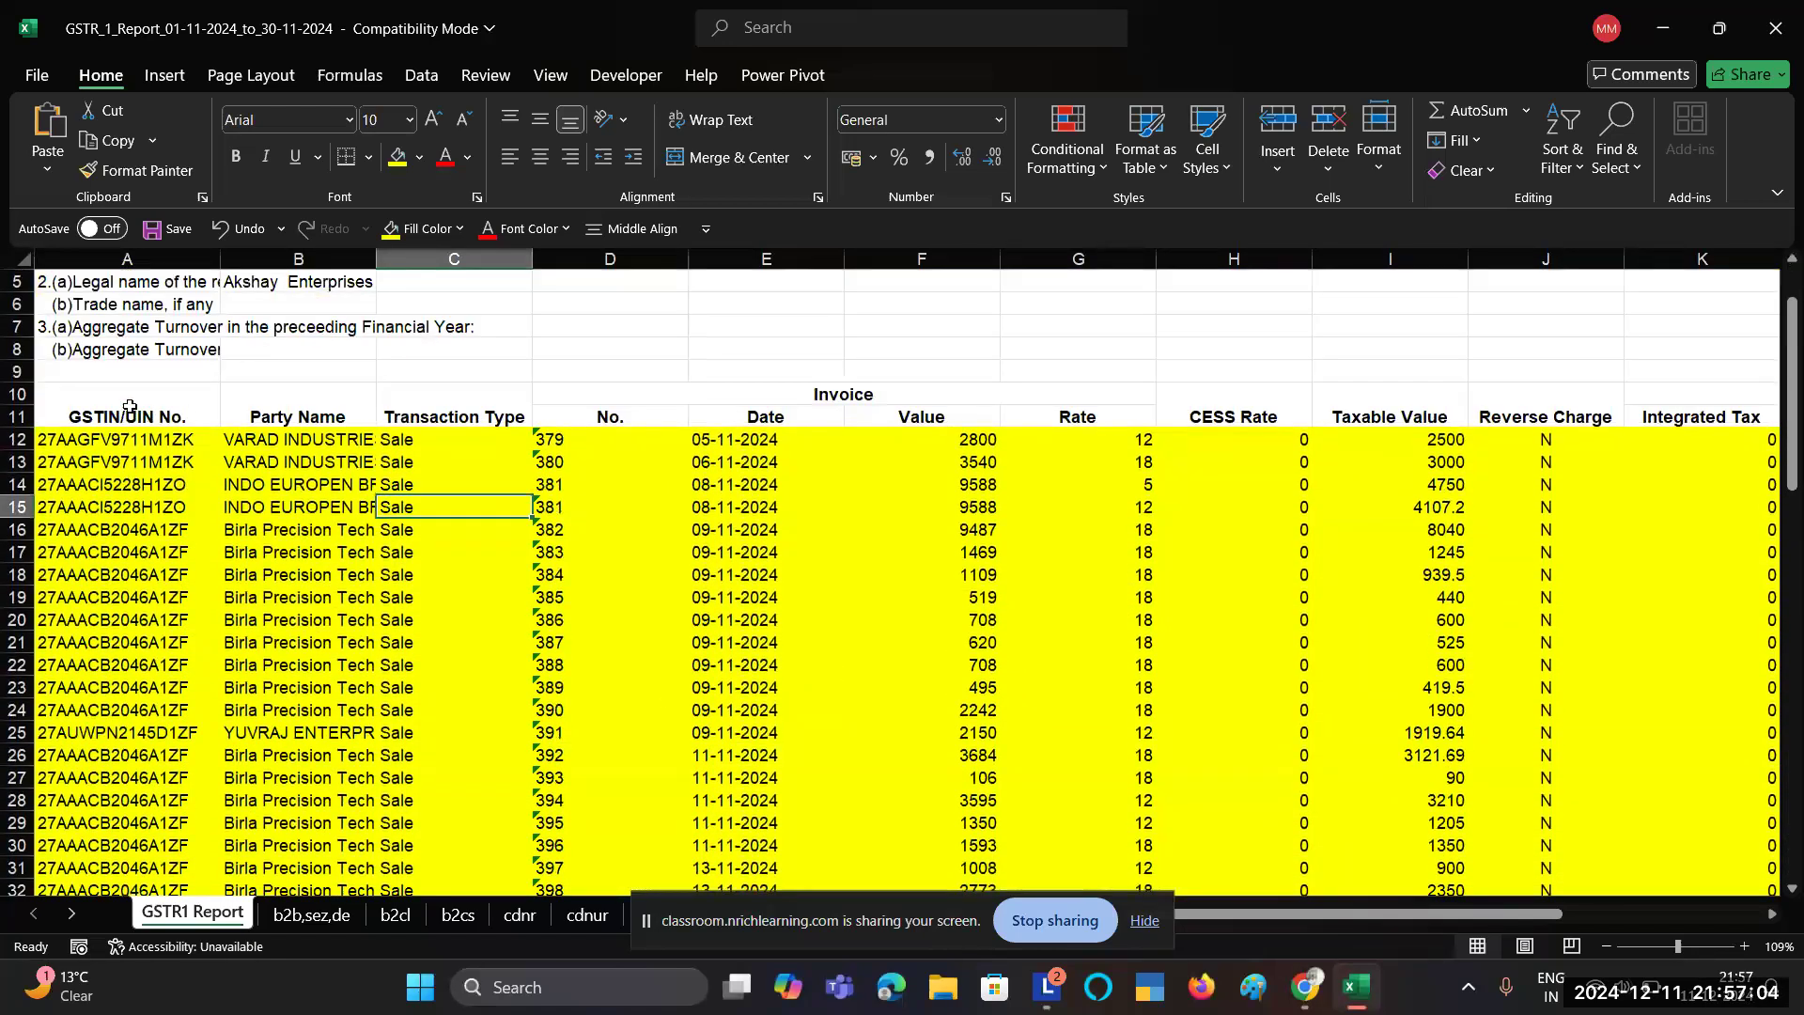
Step: Add AutoFilter dropdowns across the GSTR1 Report header rows 10–11, starting at GSTIN/UIN No
{"action": "left_click", "coordinate": [129, 407]}
{"action": "key", "text": "ctrl+shift+Right"}
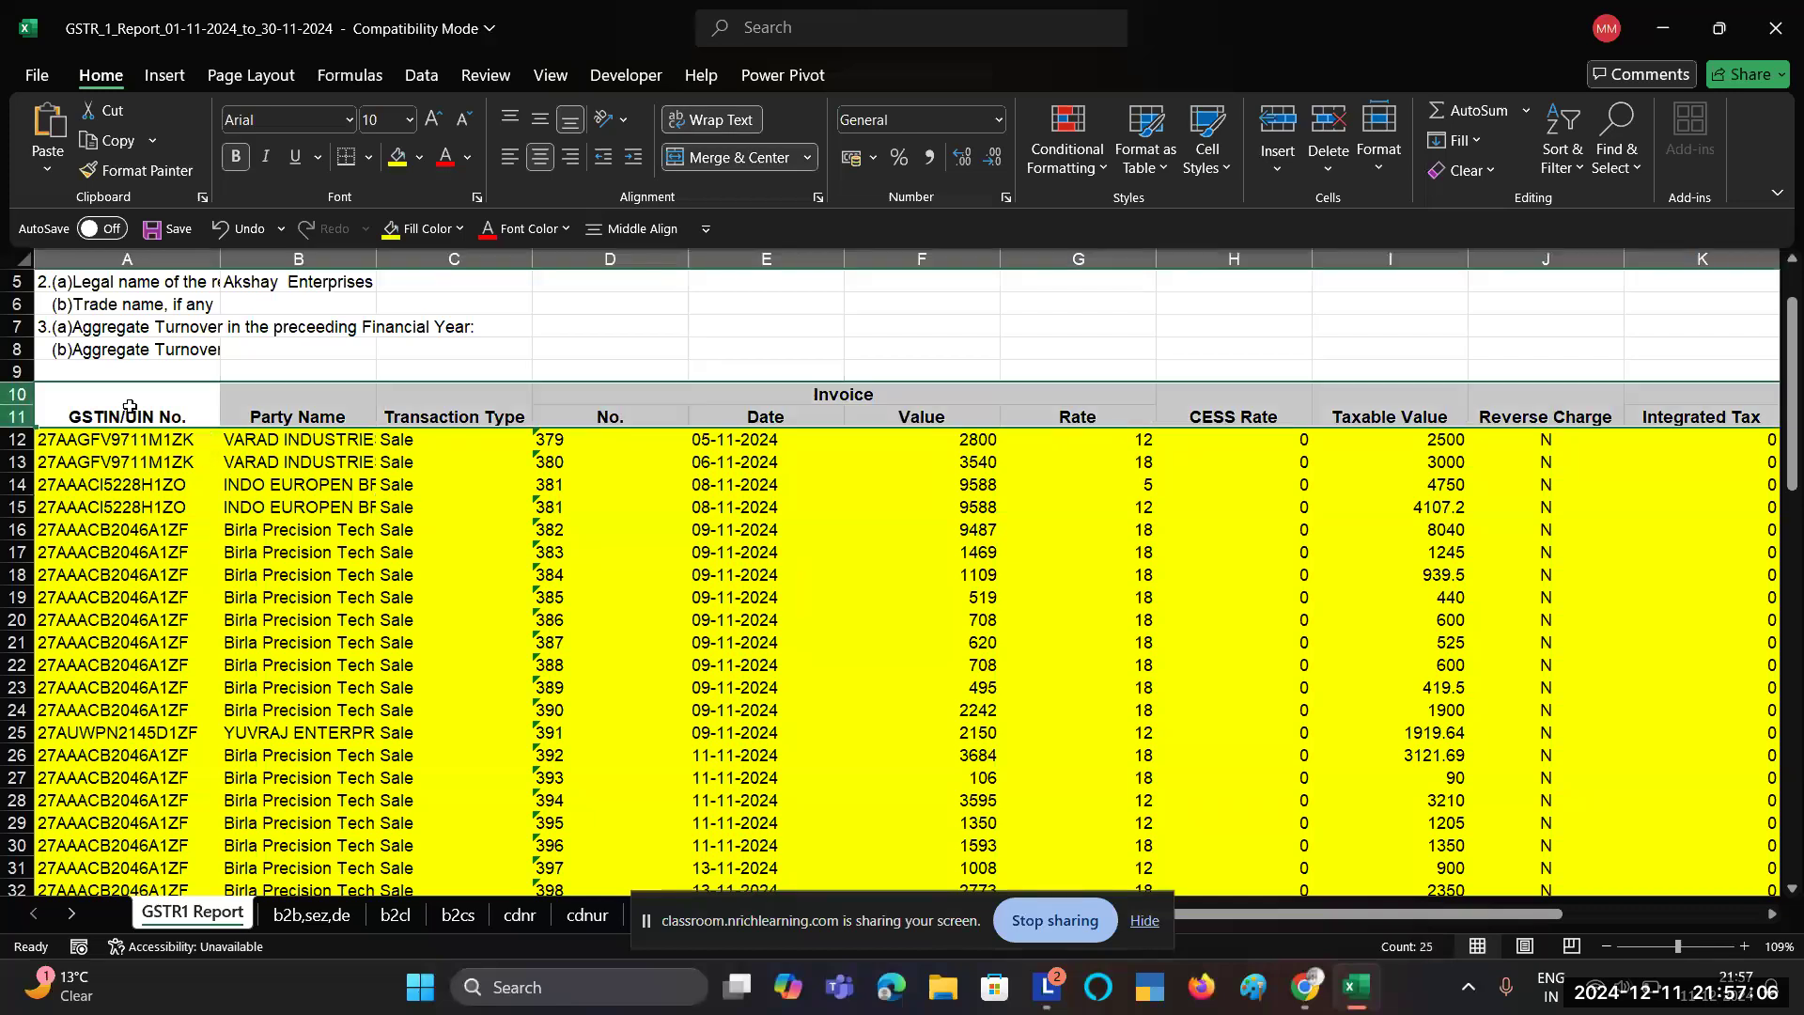
{"action": "key", "text": "ctrl+shift+l"}
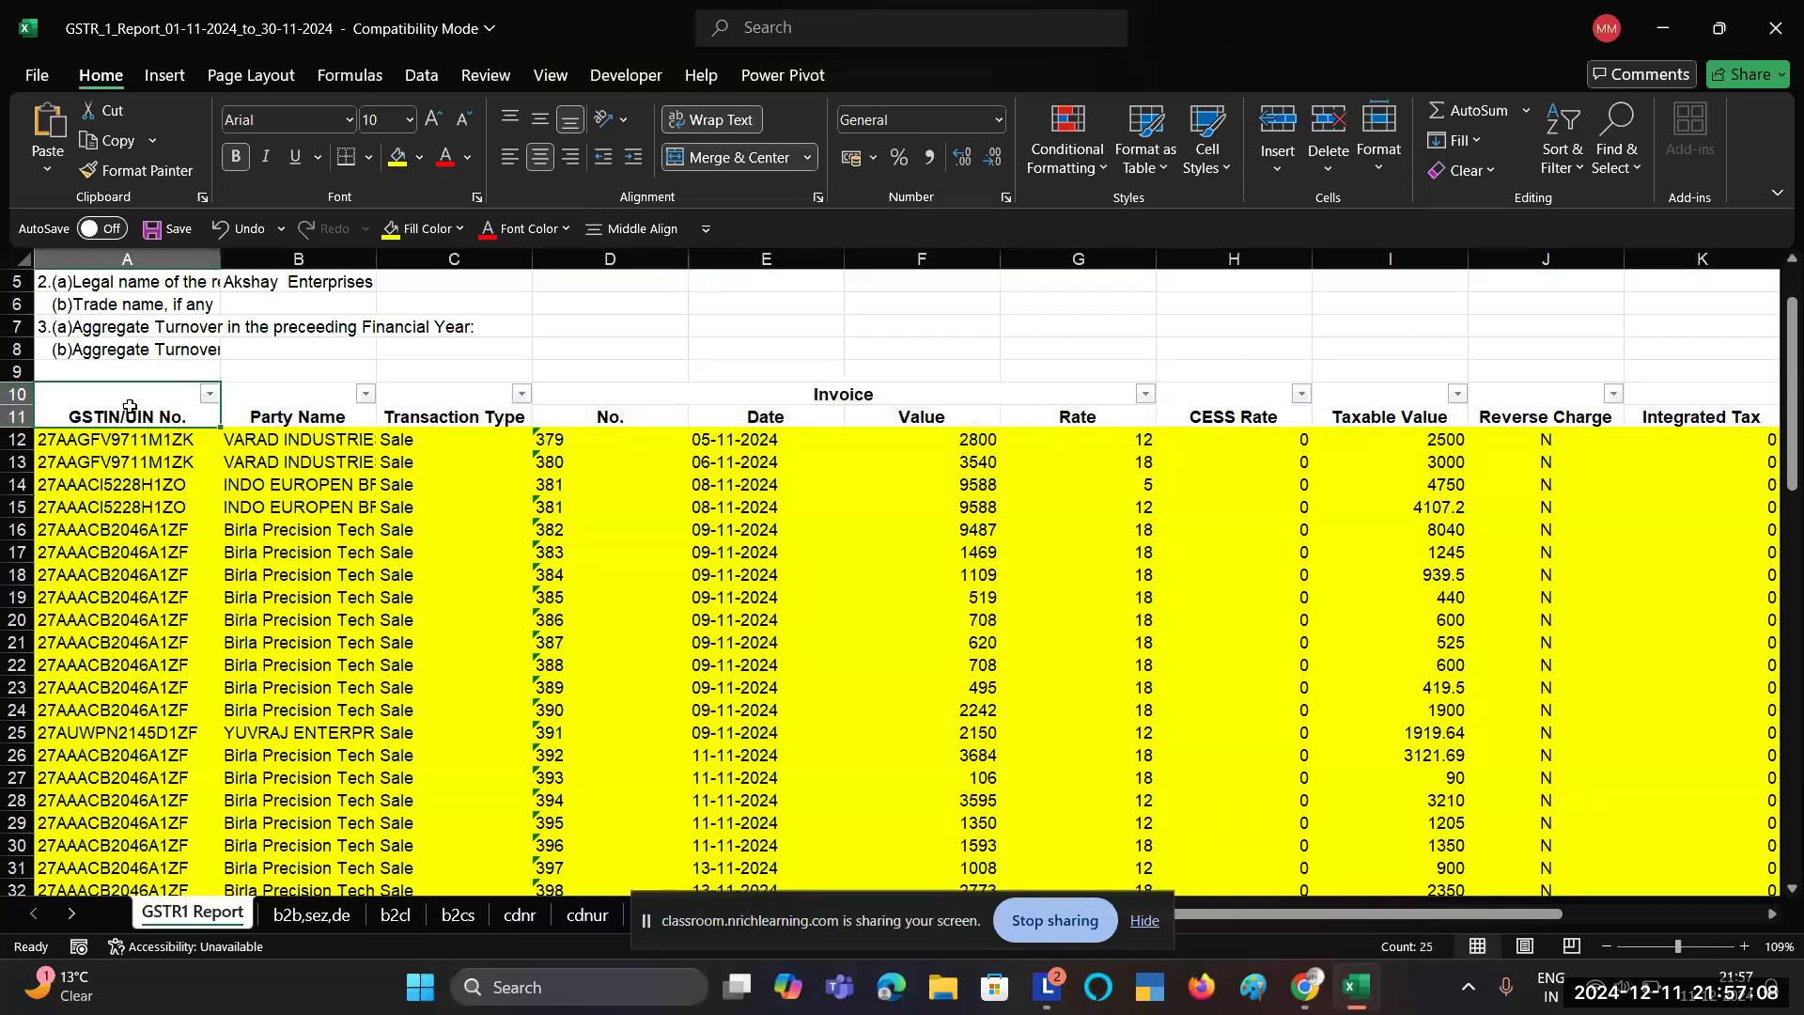
{"action": "key", "text": "alt+Tab"}
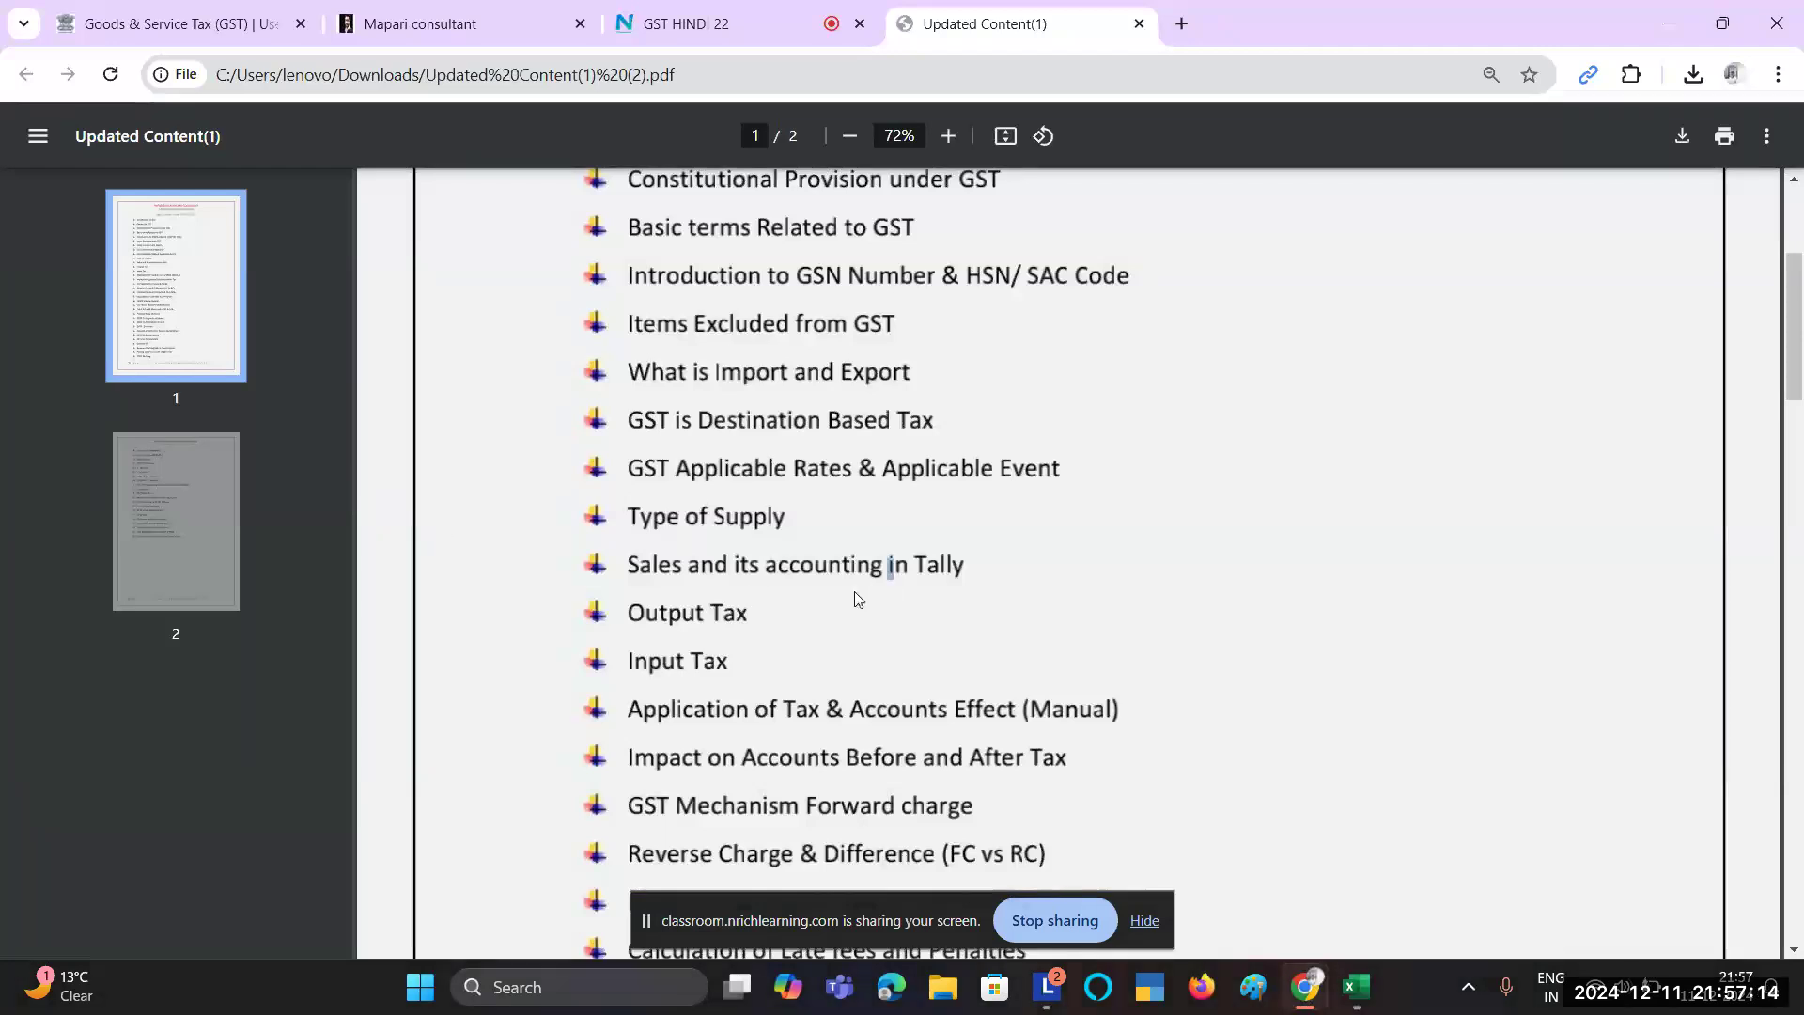
{"action": "key", "text": "alt+Tab"}
{"action": "key", "text": "alt+Tab"}
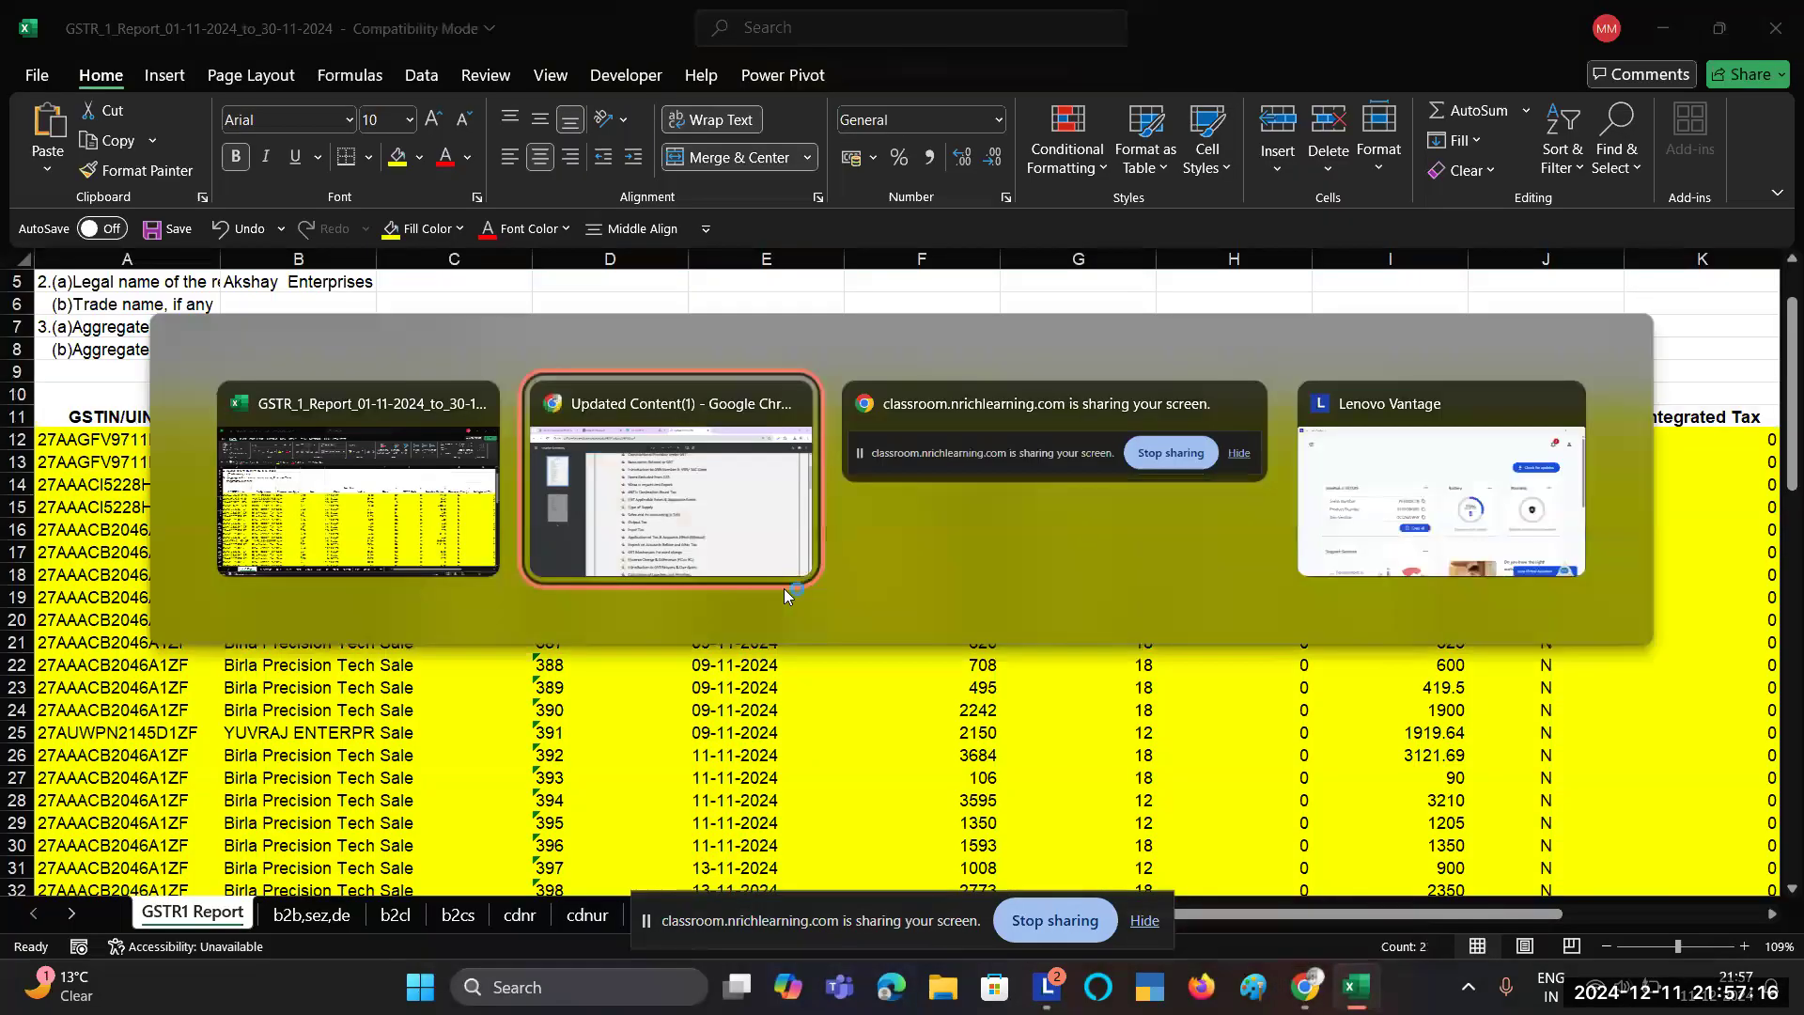
Step: Back out of the Add Invoice form and B2B summary to the tiles showing 55 B2B invoices
{"action": "left_click", "coordinate": [179, 23]}
{"action": "scroll", "coordinate": [1086, 570], "scroll_direction": "down", "scroll_amount": 1}
{"action": "scroll", "coordinate": [1087, 571], "scroll_direction": "up", "scroll_amount": 7}
{"action": "scroll", "coordinate": [1086, 571], "scroll_direction": "down", "scroll_amount": 1}
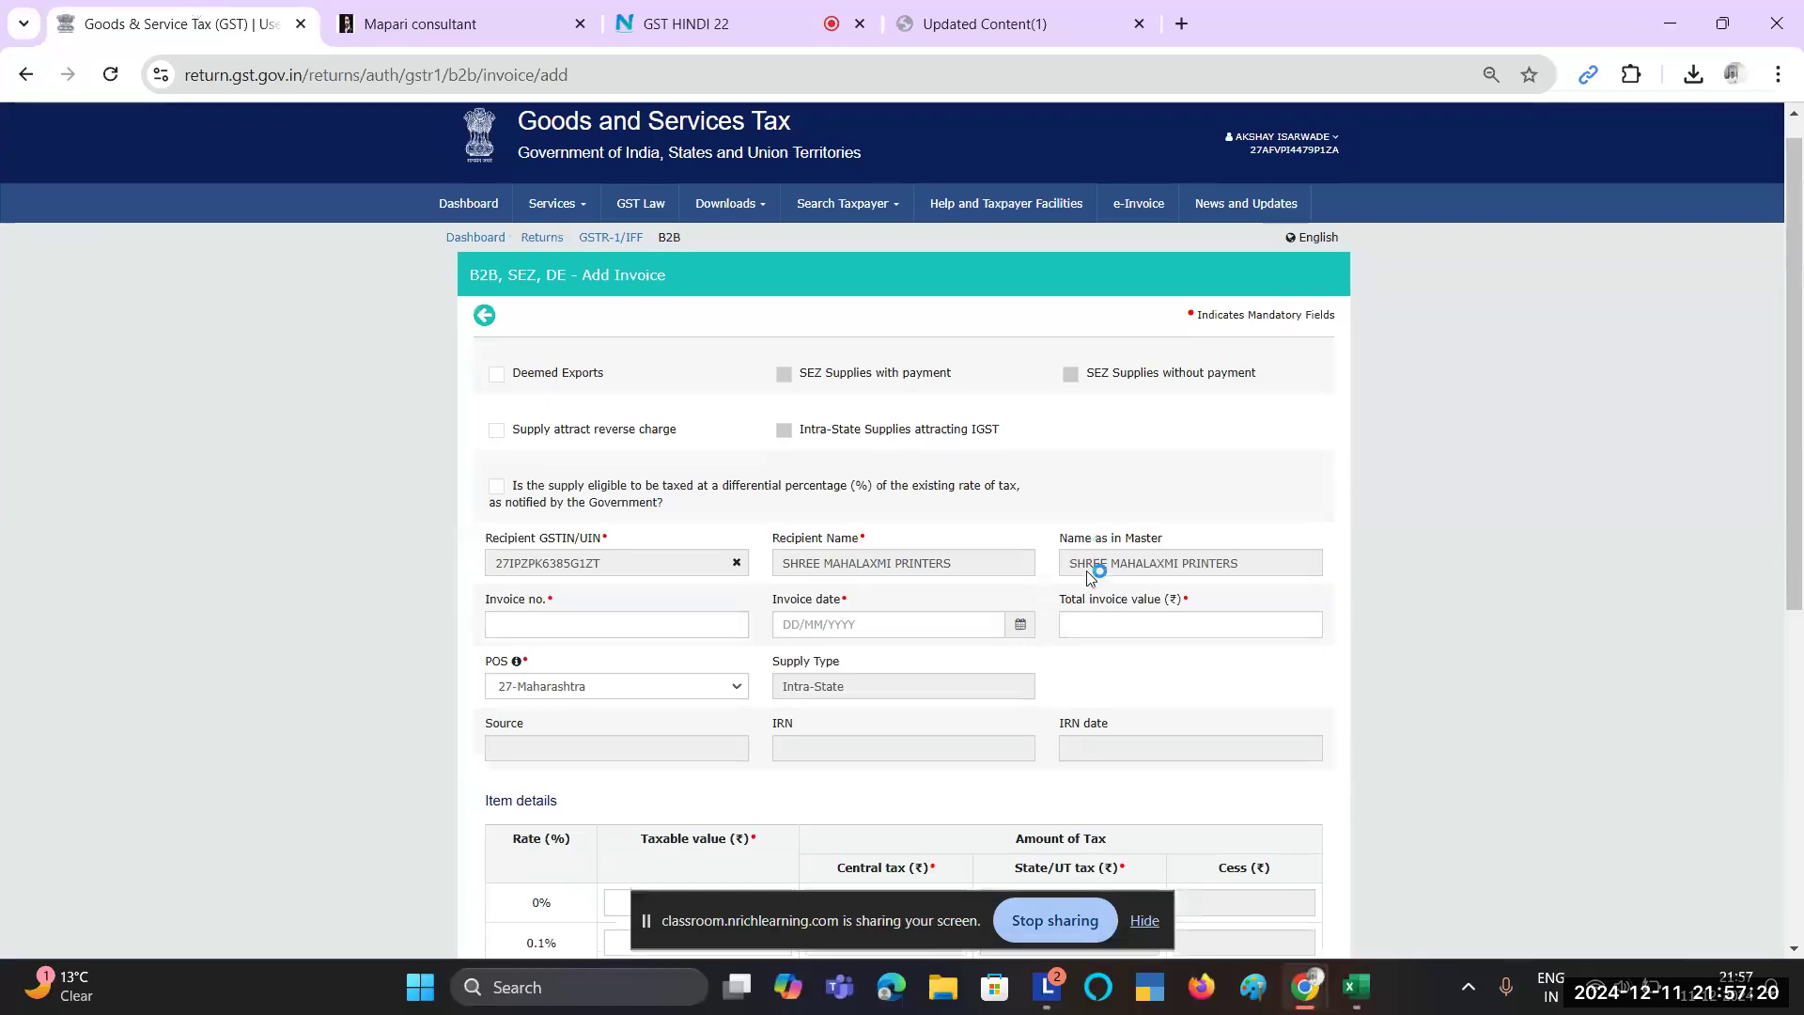
{"action": "scroll", "coordinate": [1087, 571], "scroll_direction": "down", "scroll_amount": 5}
{"action": "left_click", "coordinate": [1225, 842]}
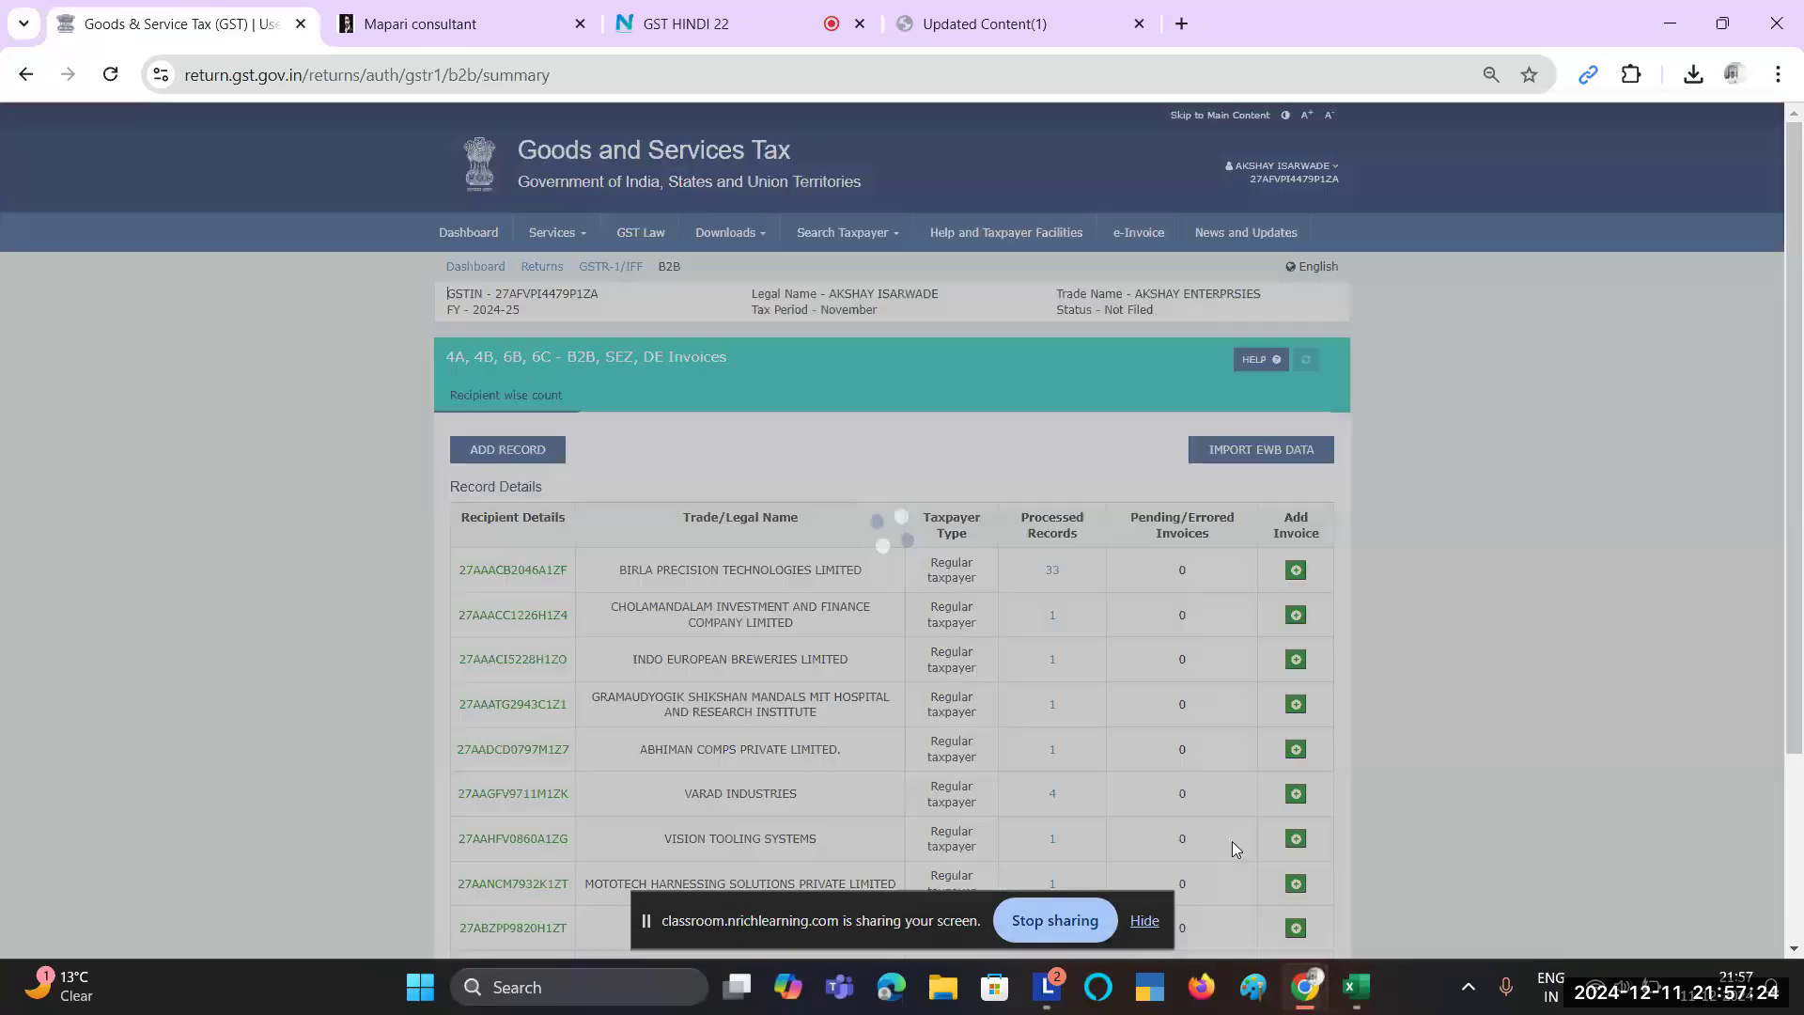
{"action": "scroll", "coordinate": [1232, 842], "scroll_direction": "down", "scroll_amount": 3}
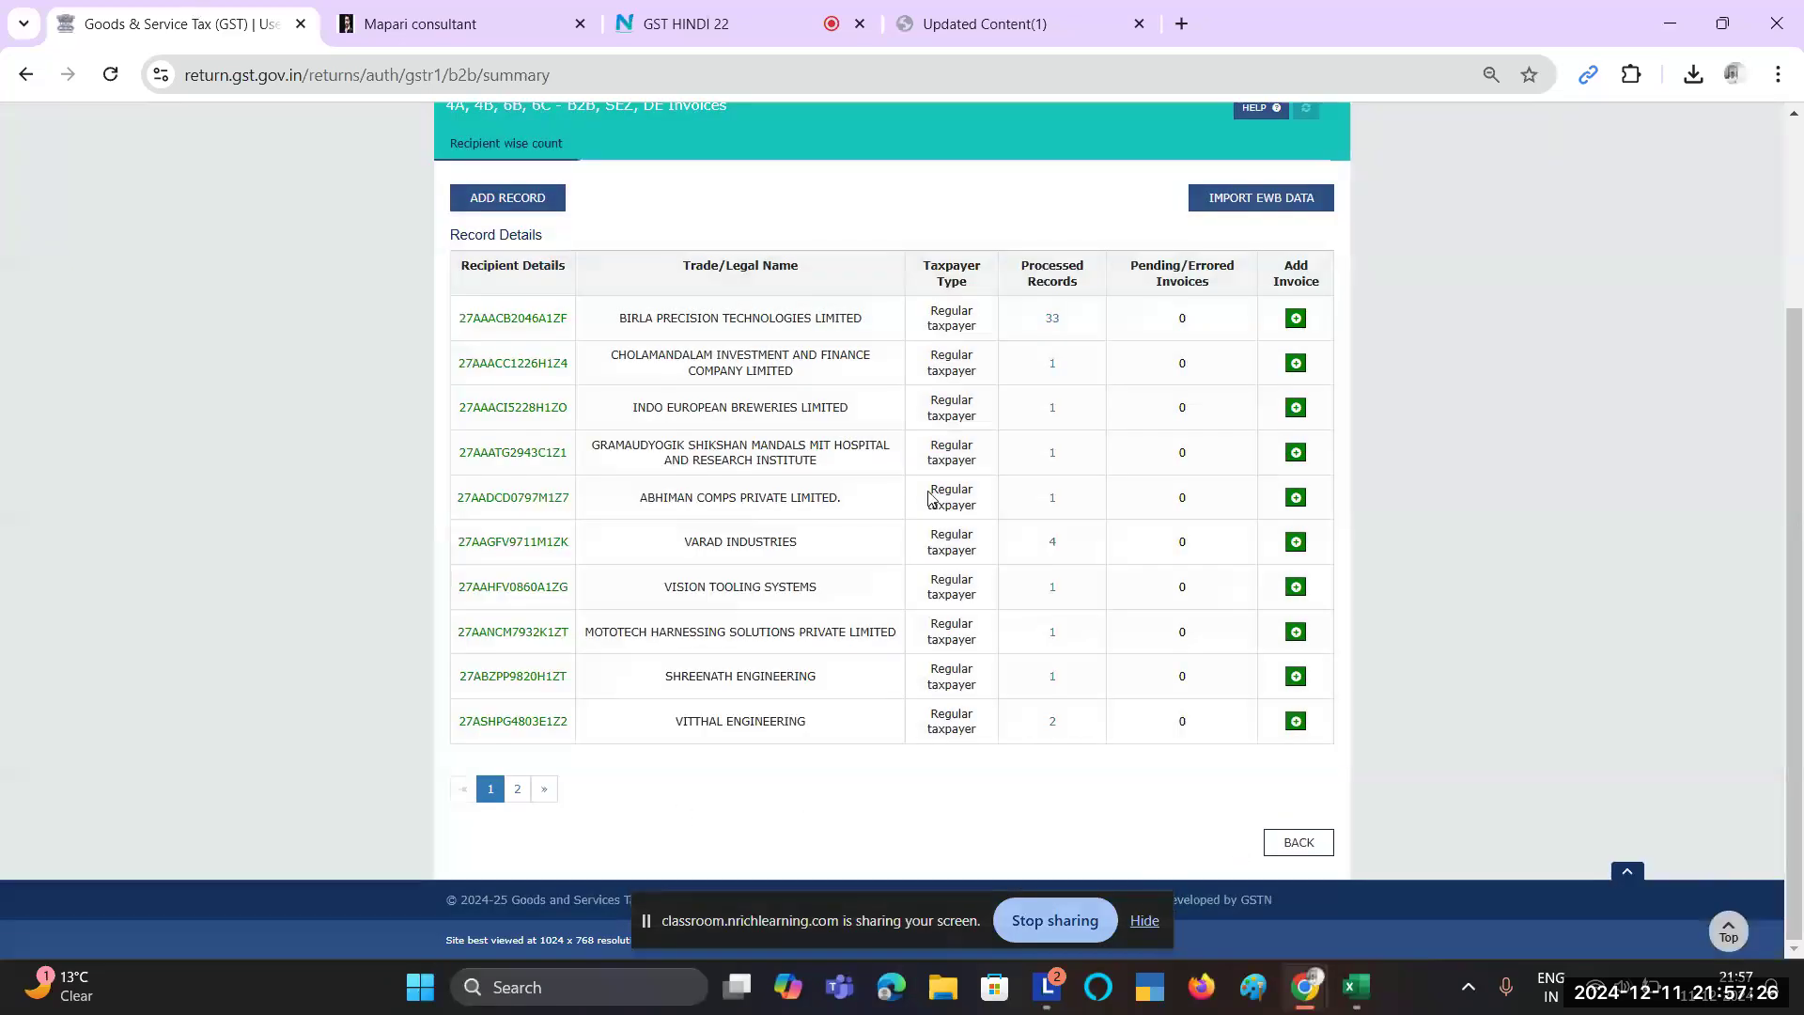
{"action": "scroll", "coordinate": [923, 357], "scroll_direction": "up", "scroll_amount": 3}
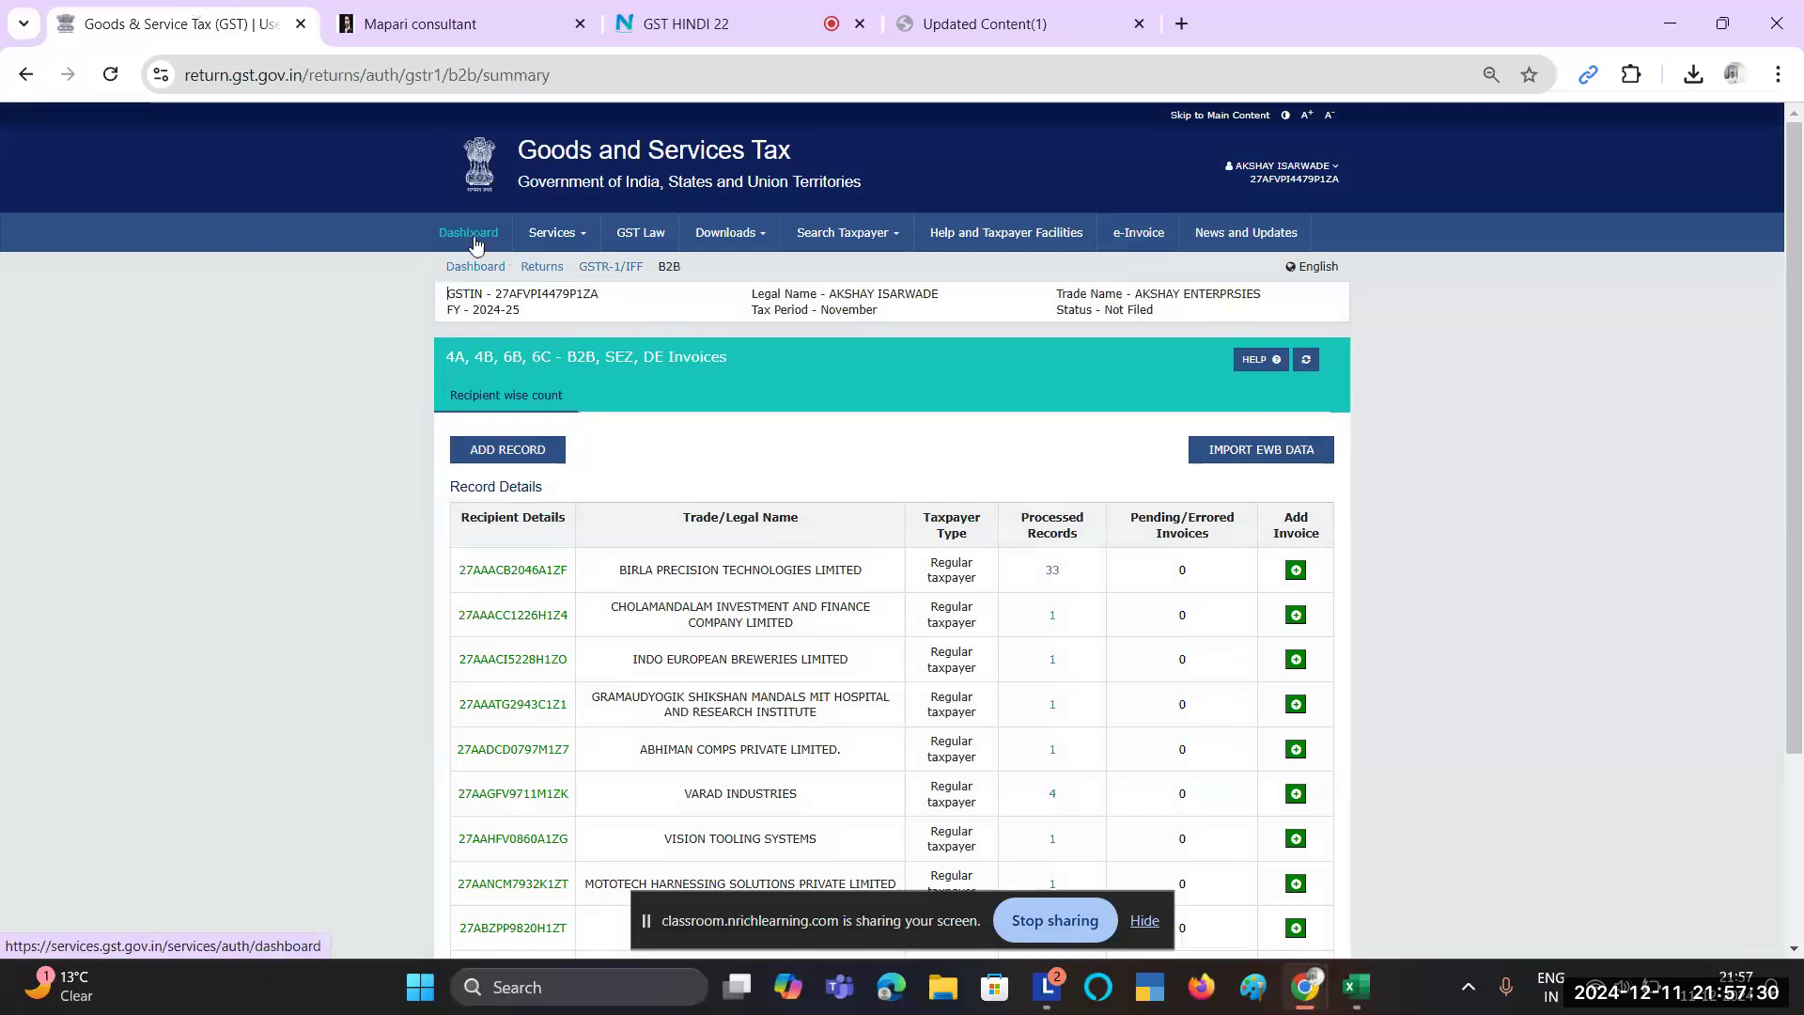
{"action": "scroll", "coordinate": [546, 488], "scroll_direction": "down", "scroll_amount": 3}
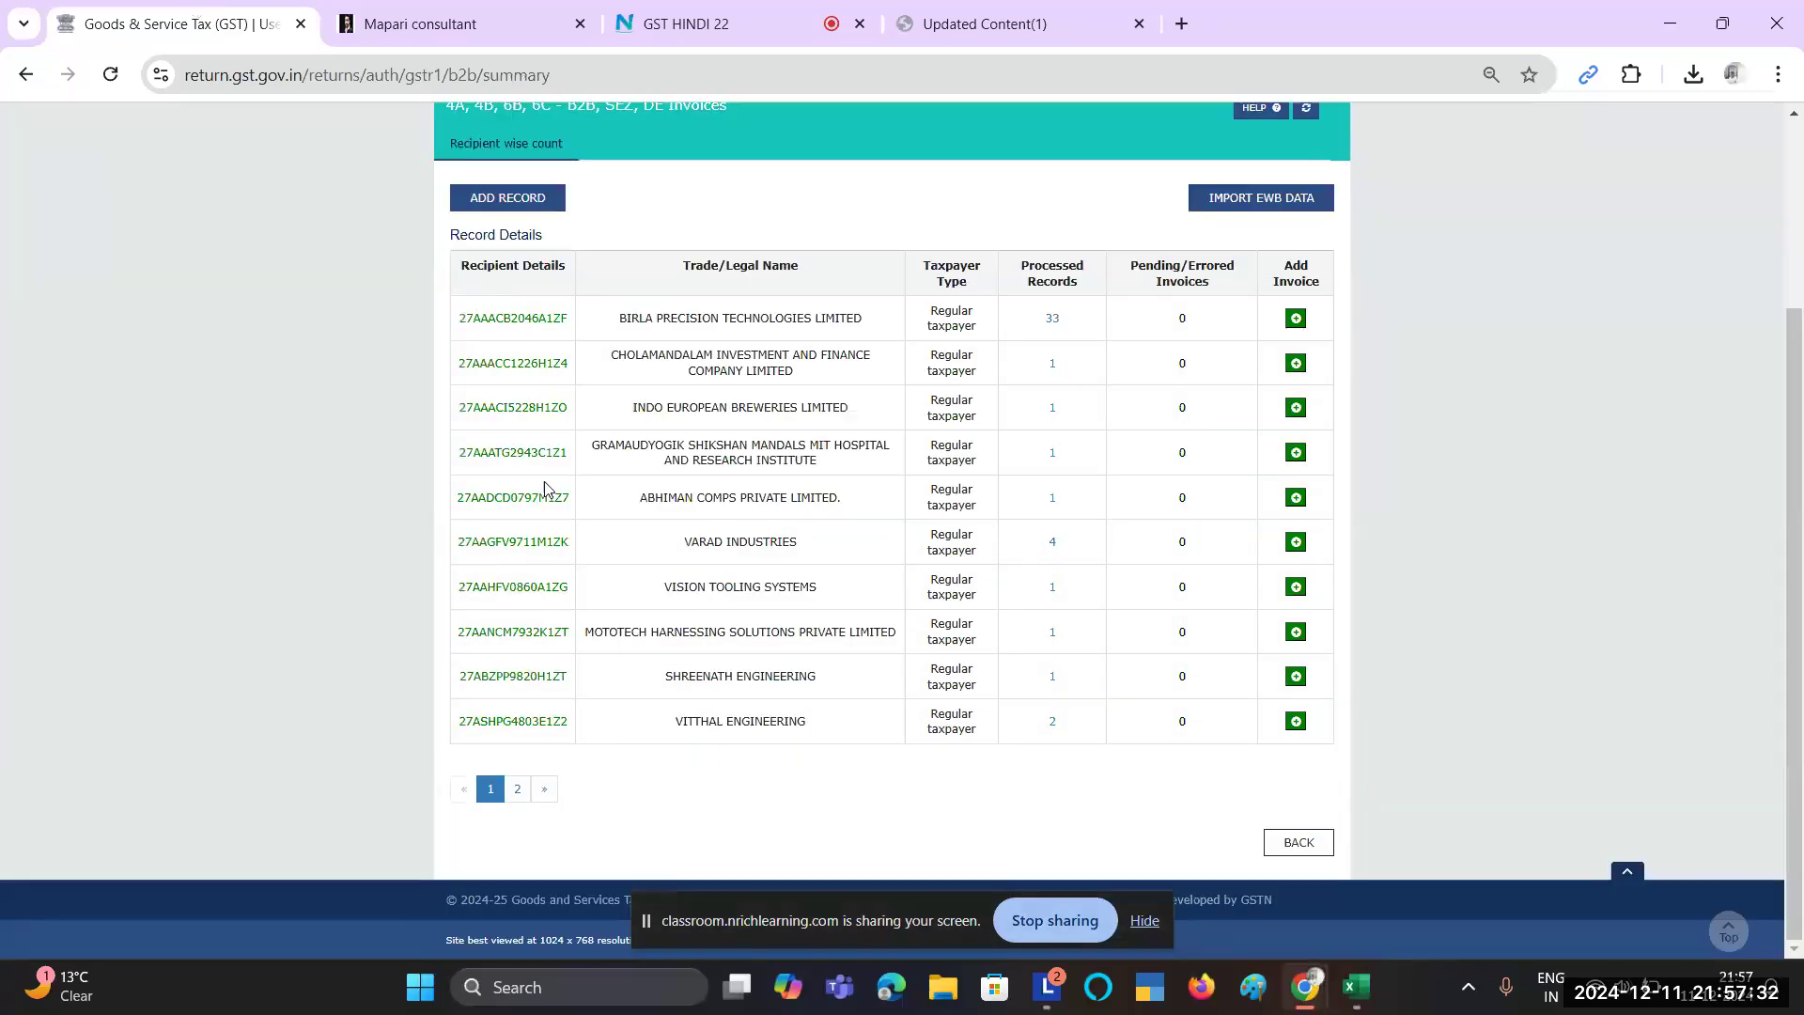
{"action": "left_click", "coordinate": [1318, 842]}
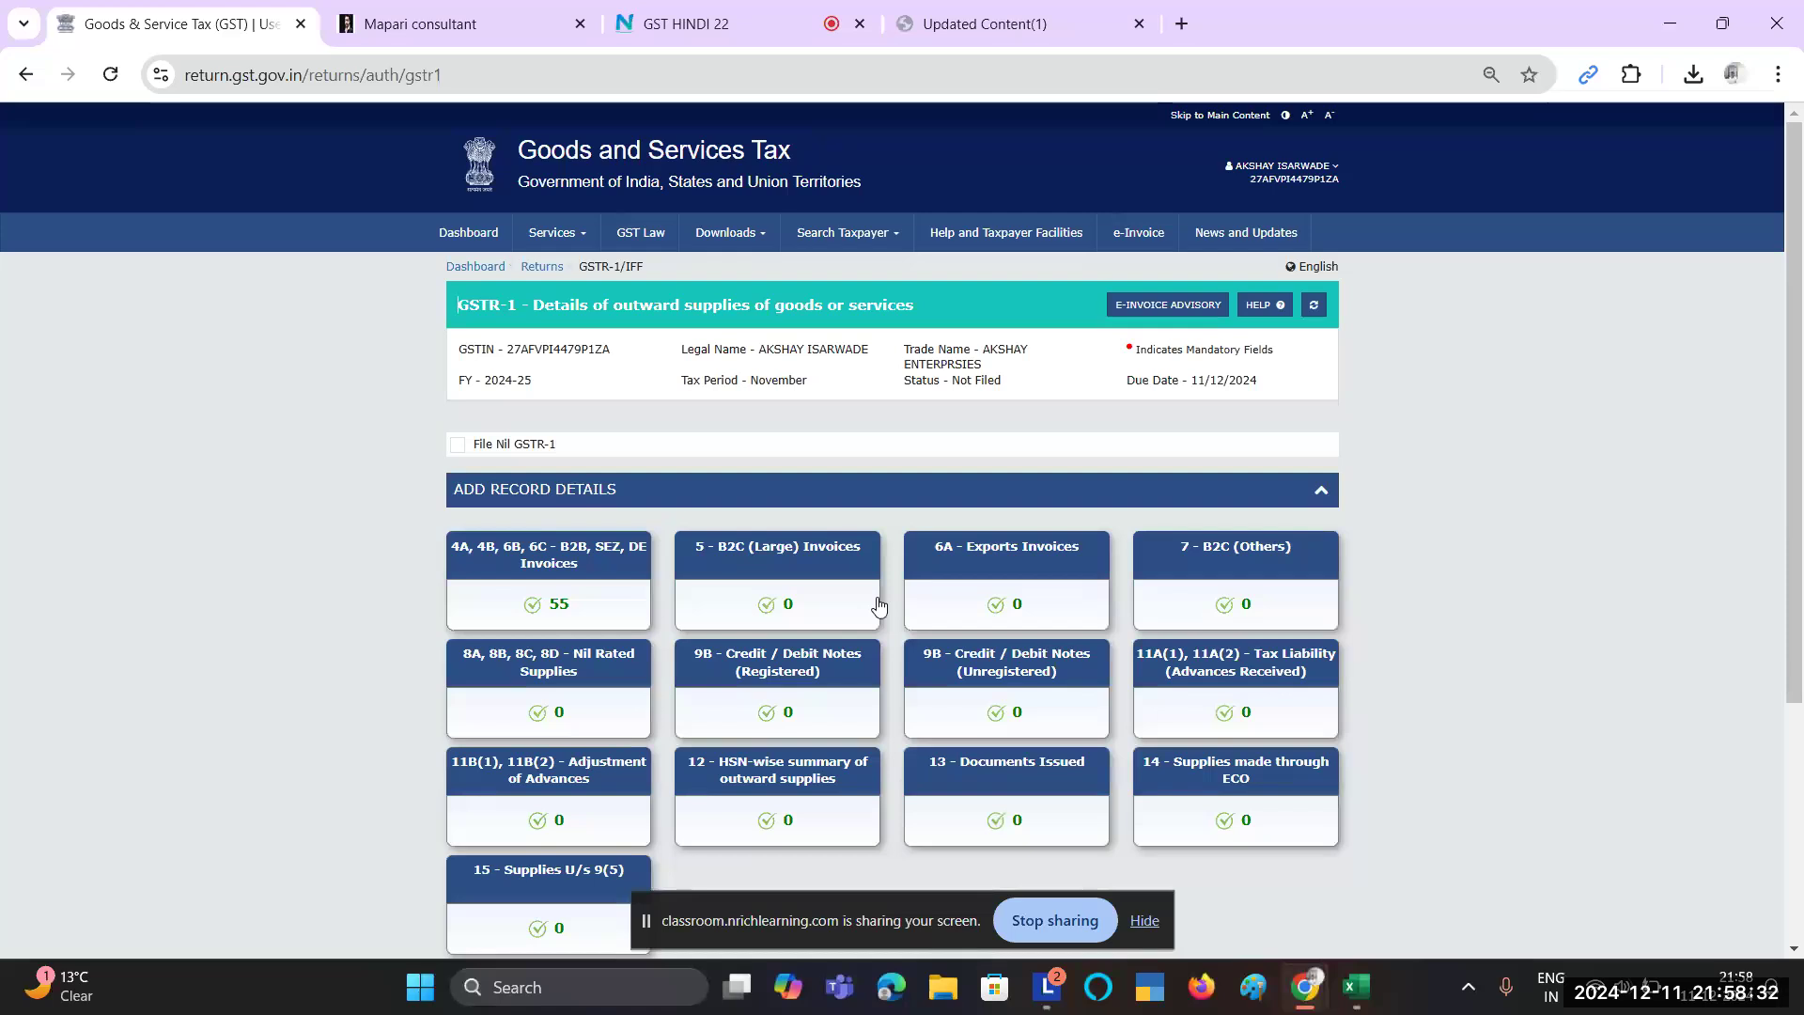
Step: Look at the 5 - B2C (Large) section, then open 7 - B2C (Others), which has no records
{"action": "left_click", "coordinate": [769, 551]}
{"action": "scroll", "coordinate": [767, 552], "scroll_direction": "left", "scroll_amount": 5}
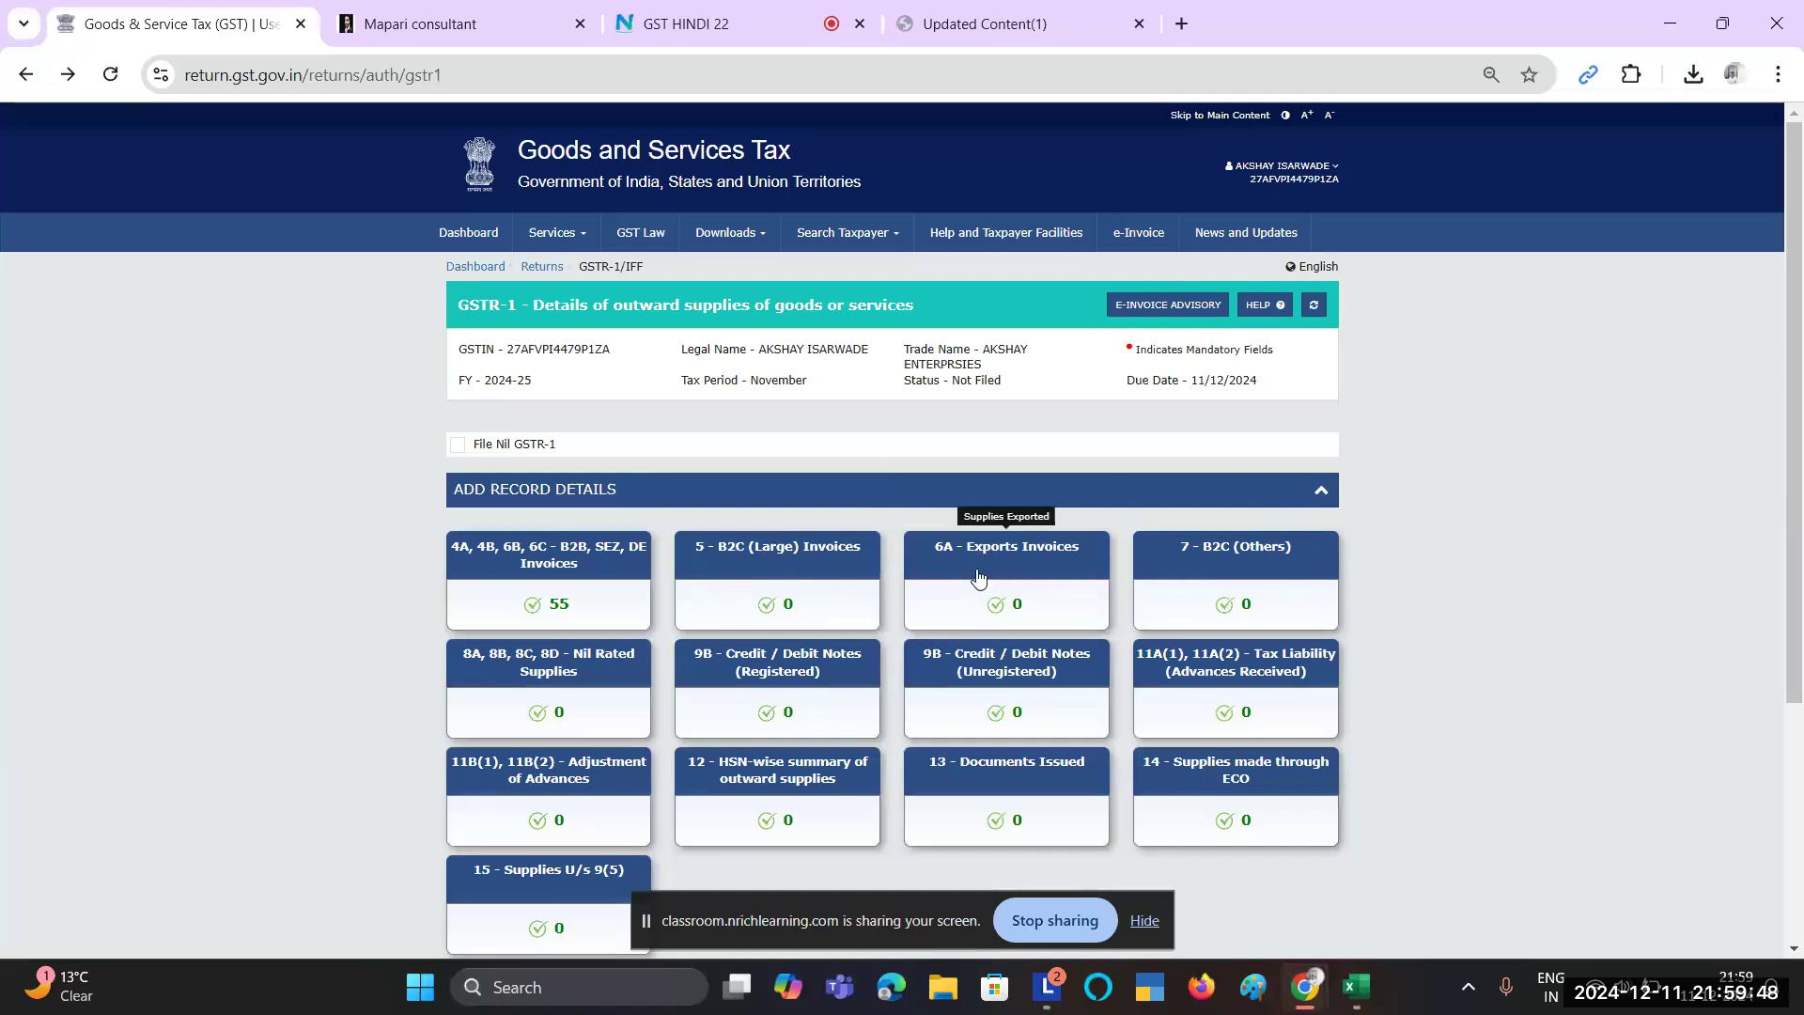
{"action": "left_click", "coordinate": [1230, 575]}
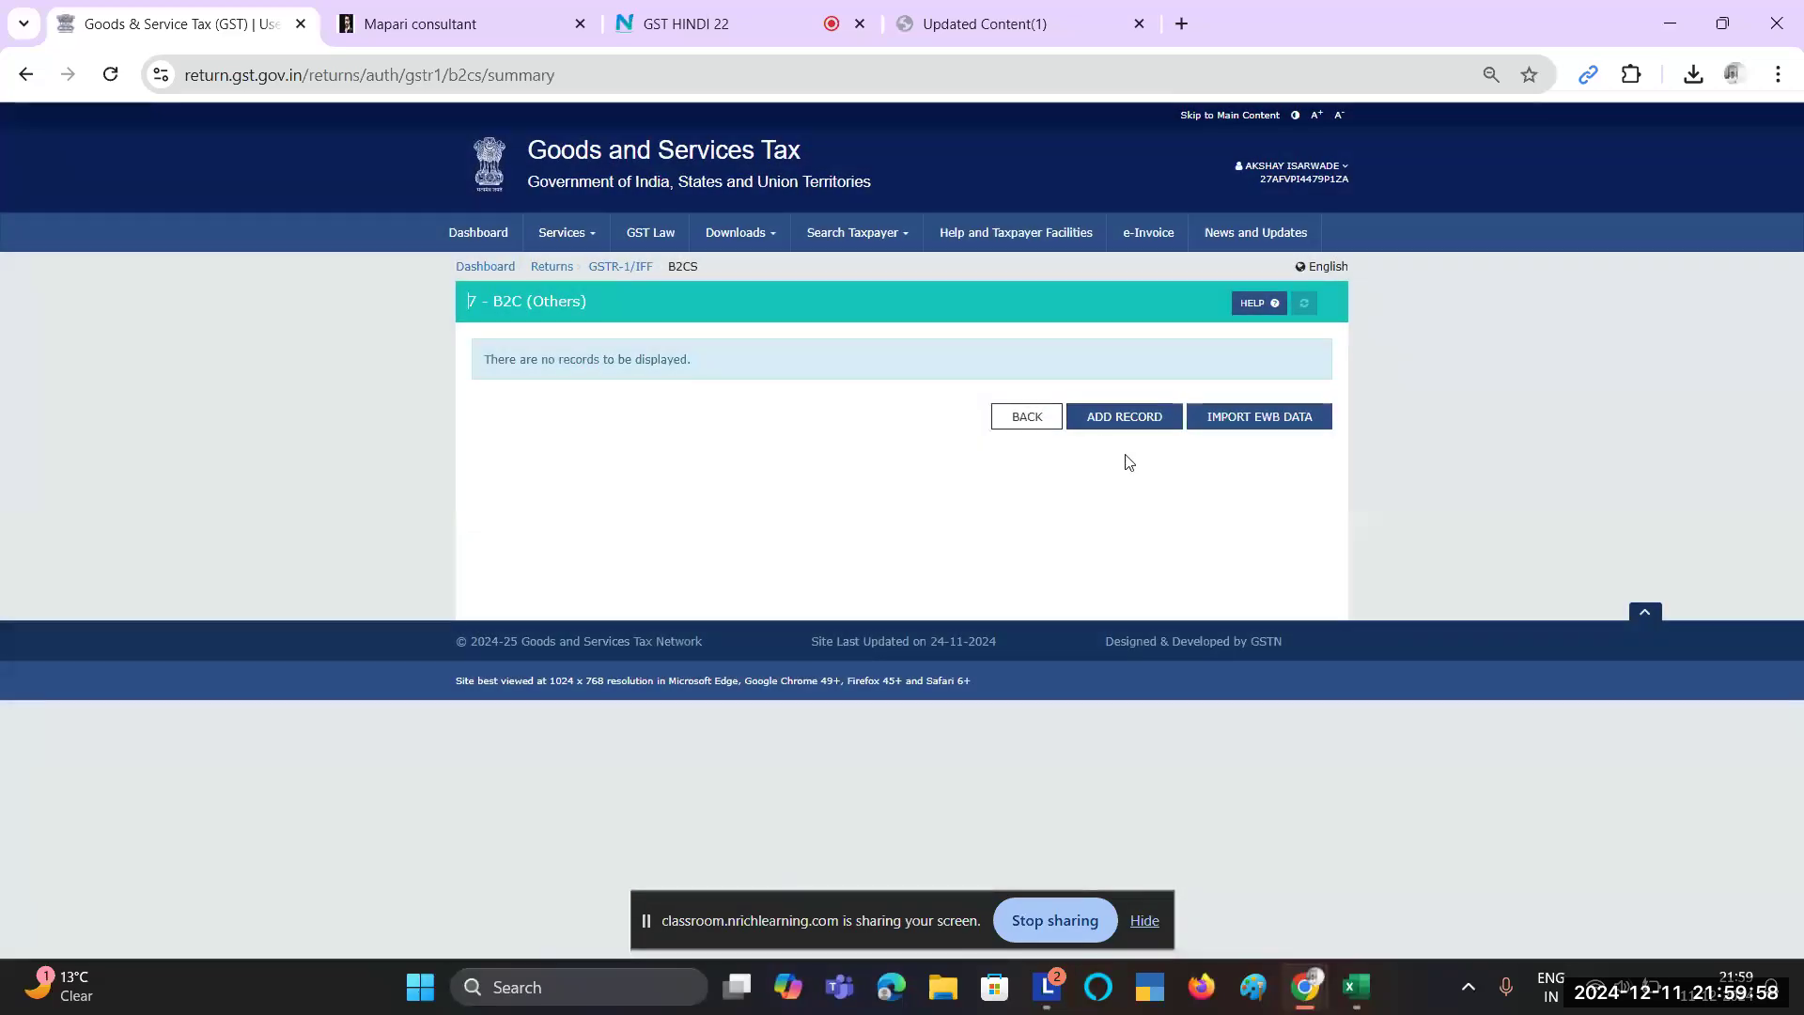
Step: Start a new record on the B2C (Others) page to get a blank B2CS Add Details form
{"action": "left_click", "coordinate": [1126, 428]}
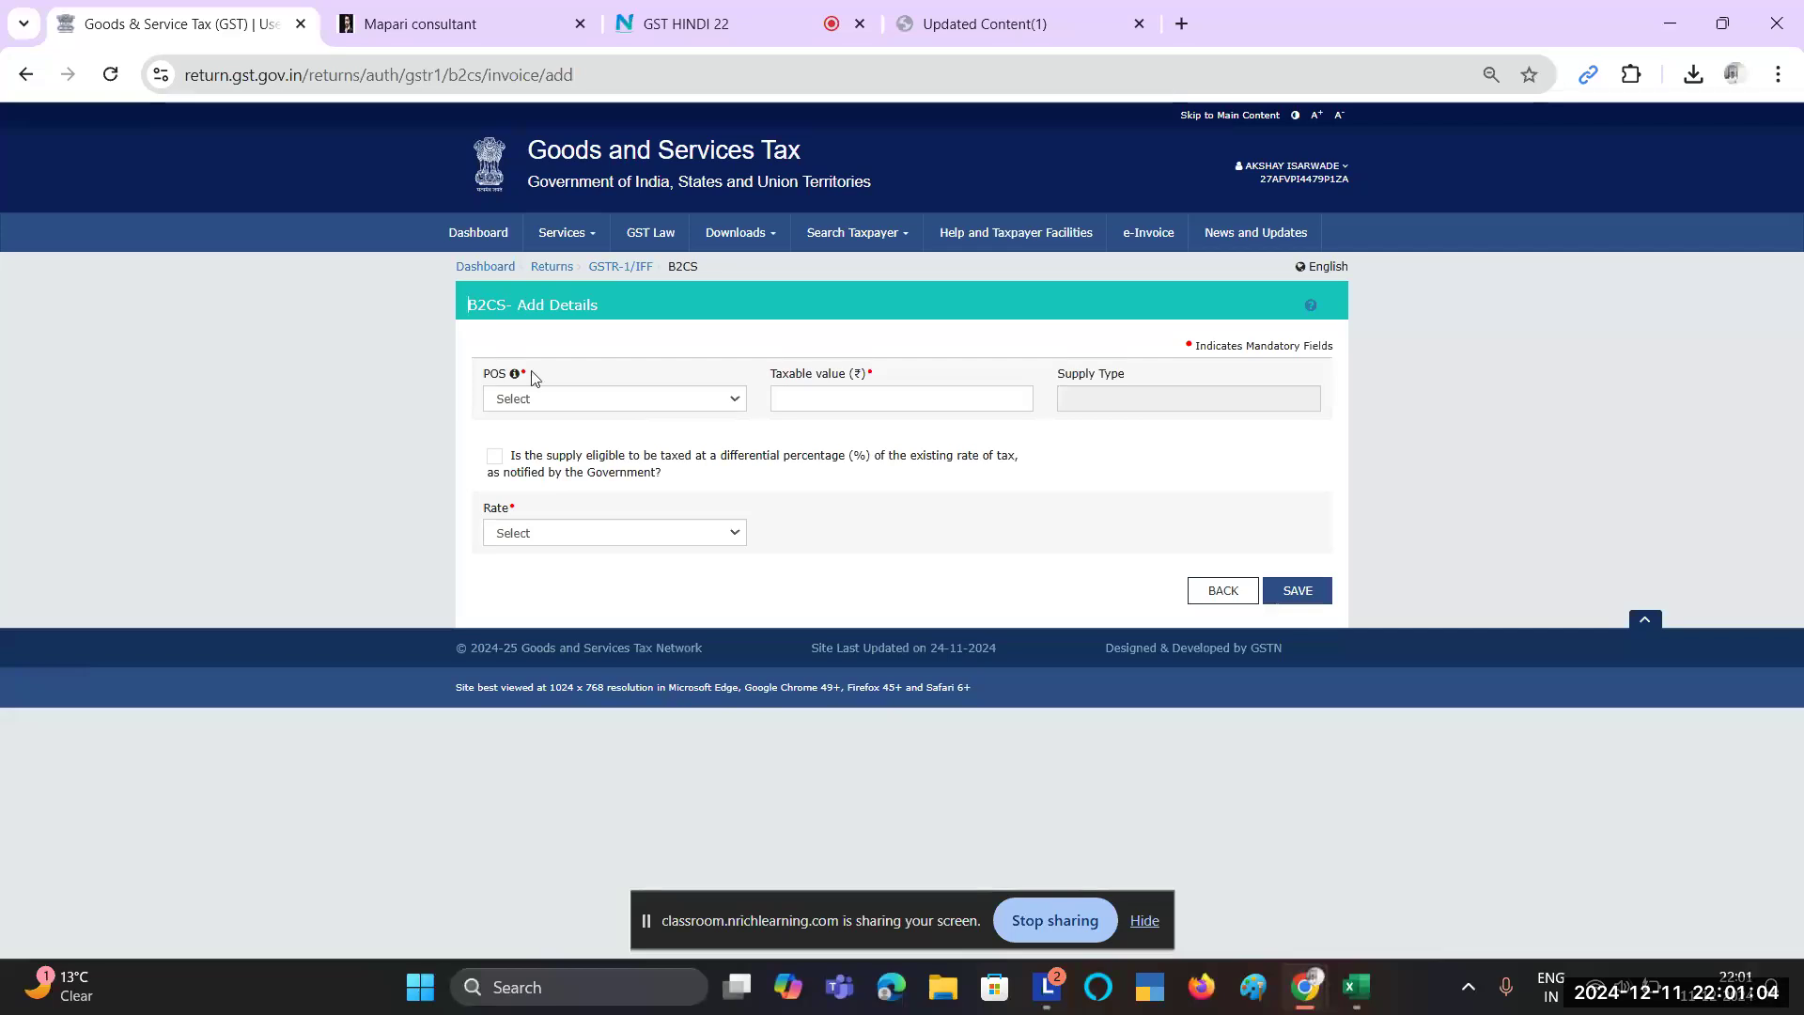
Step: Set the B2CS place of supply to 27-Maharashtra, confirming Intra-State supply matches GSTIN state code 27
{"action": "left_click", "coordinate": [538, 400]}
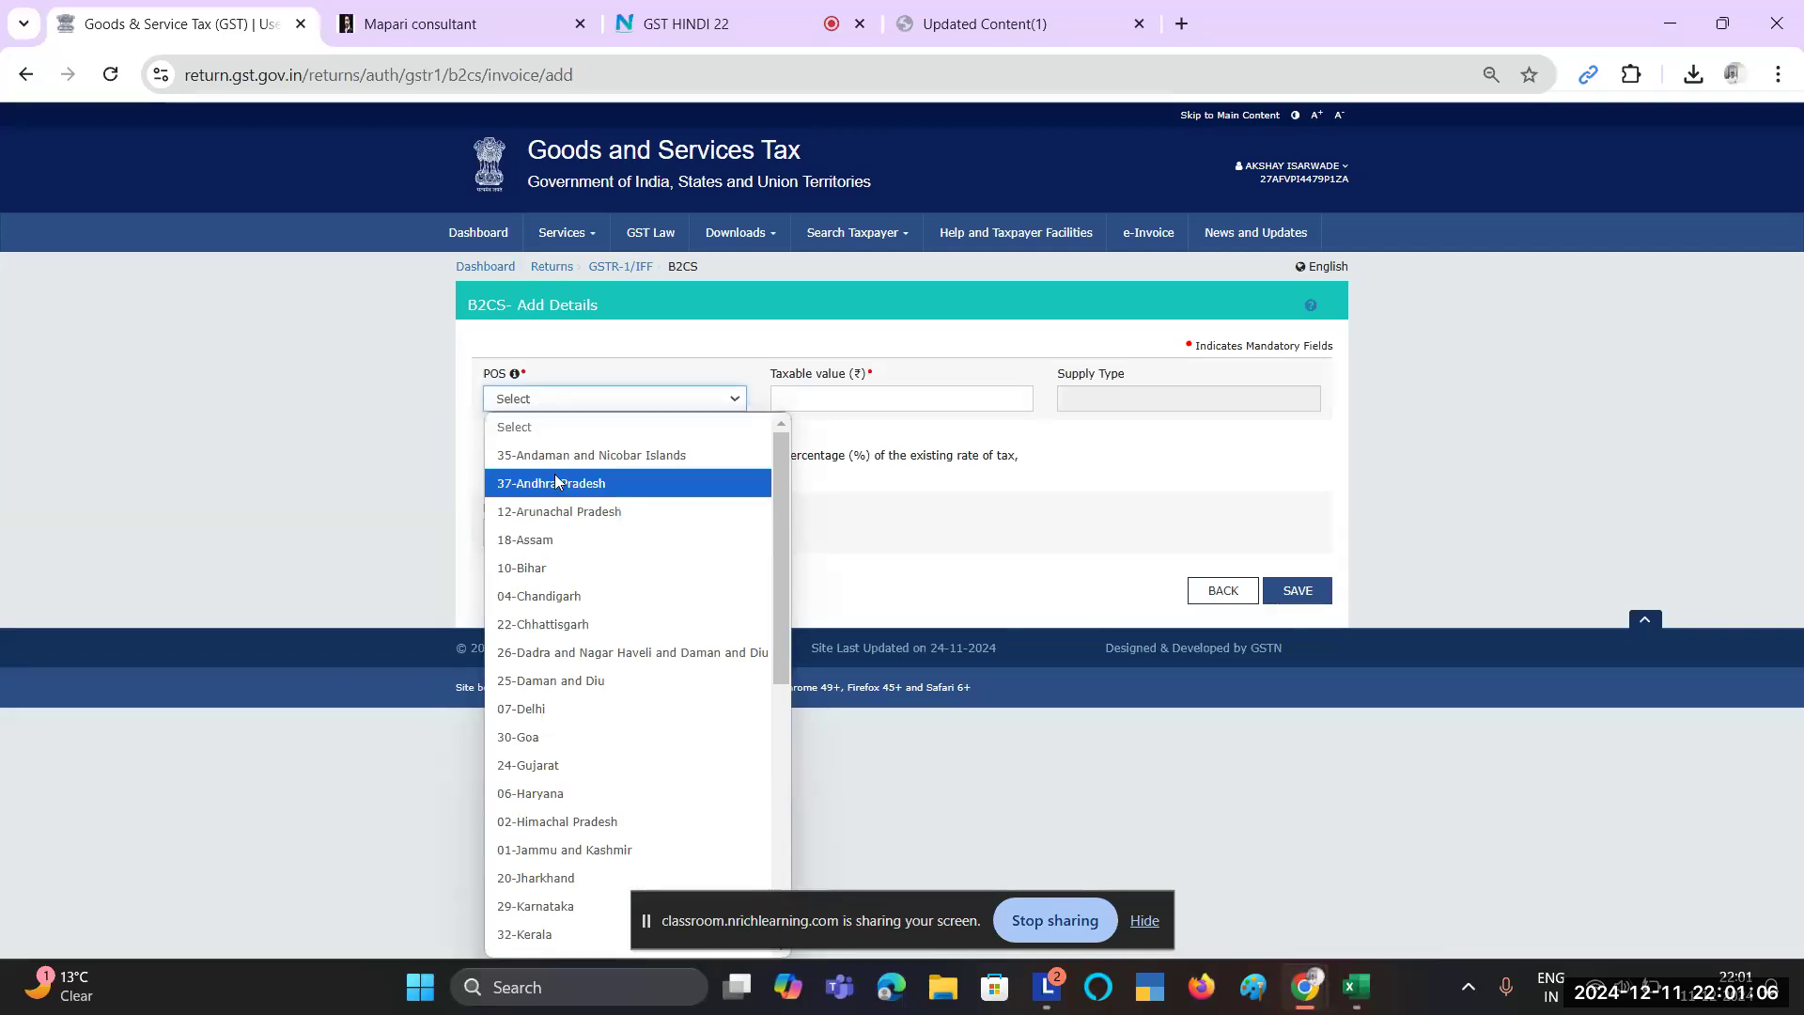
{"action": "scroll", "coordinate": [629, 770], "scroll_direction": "down", "scroll_amount": 3}
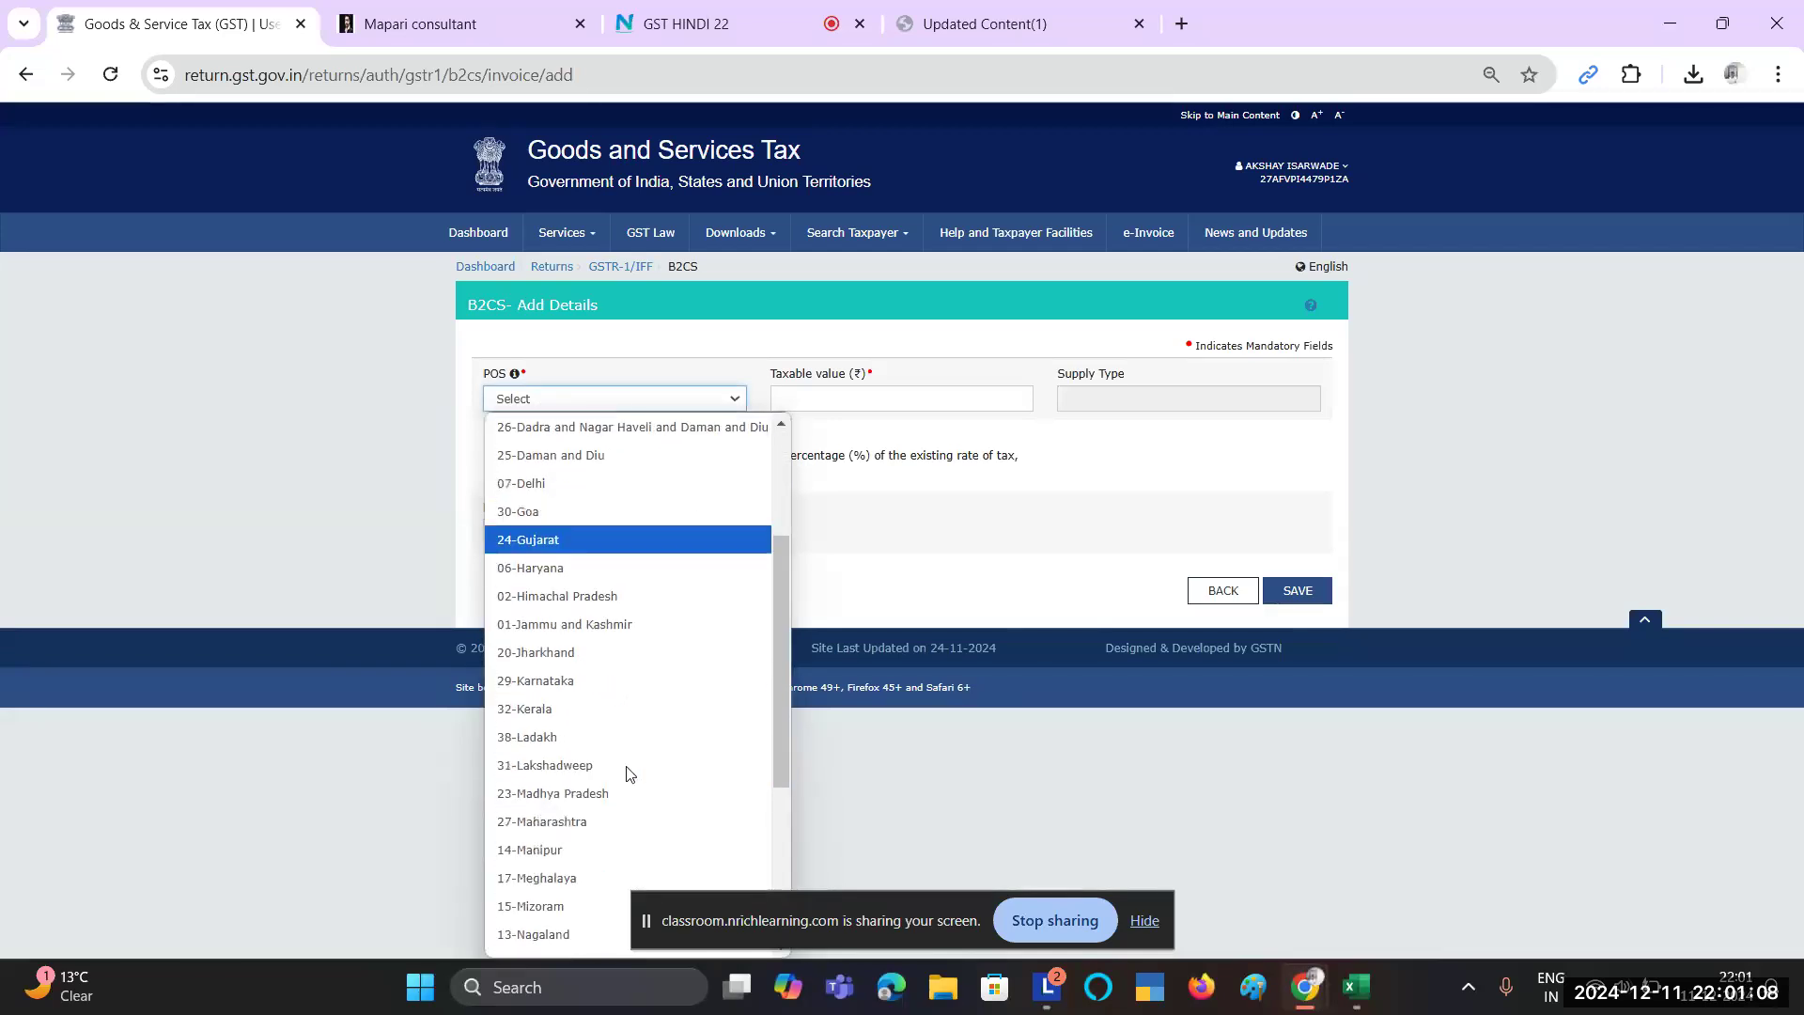
{"action": "left_click", "coordinate": [594, 828]}
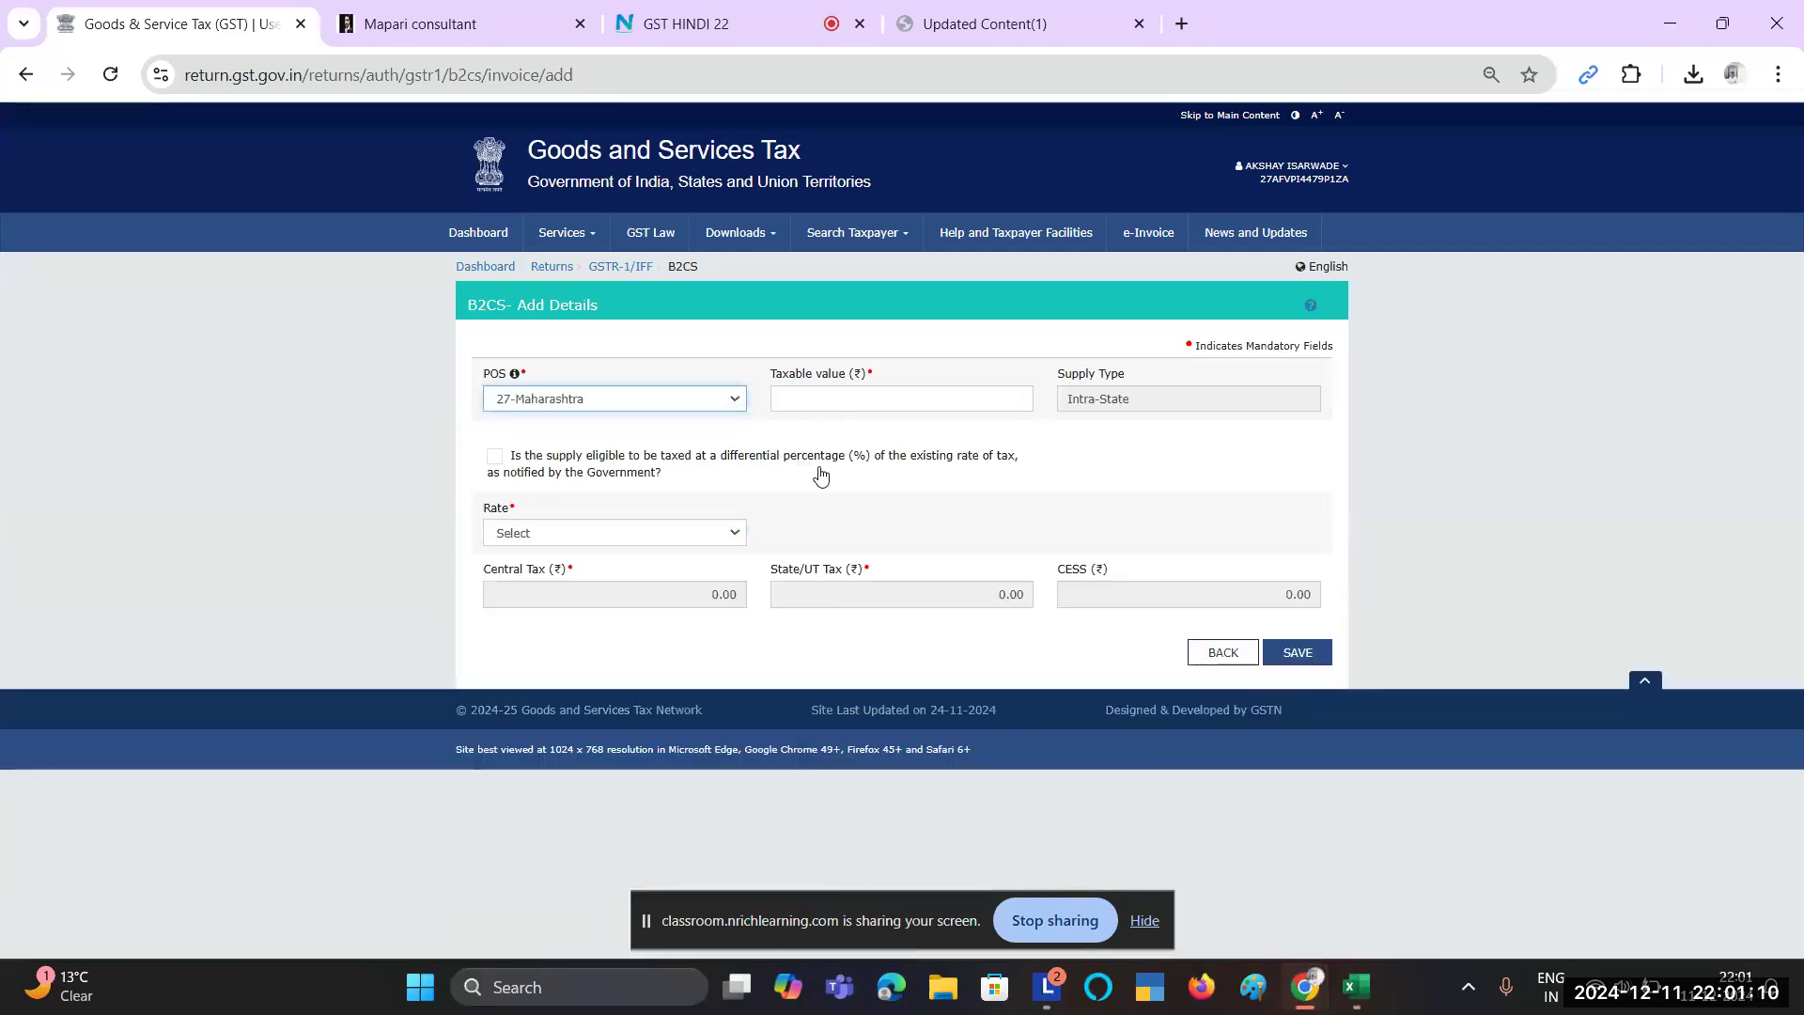
{"action": "left_click", "coordinate": [833, 389]}
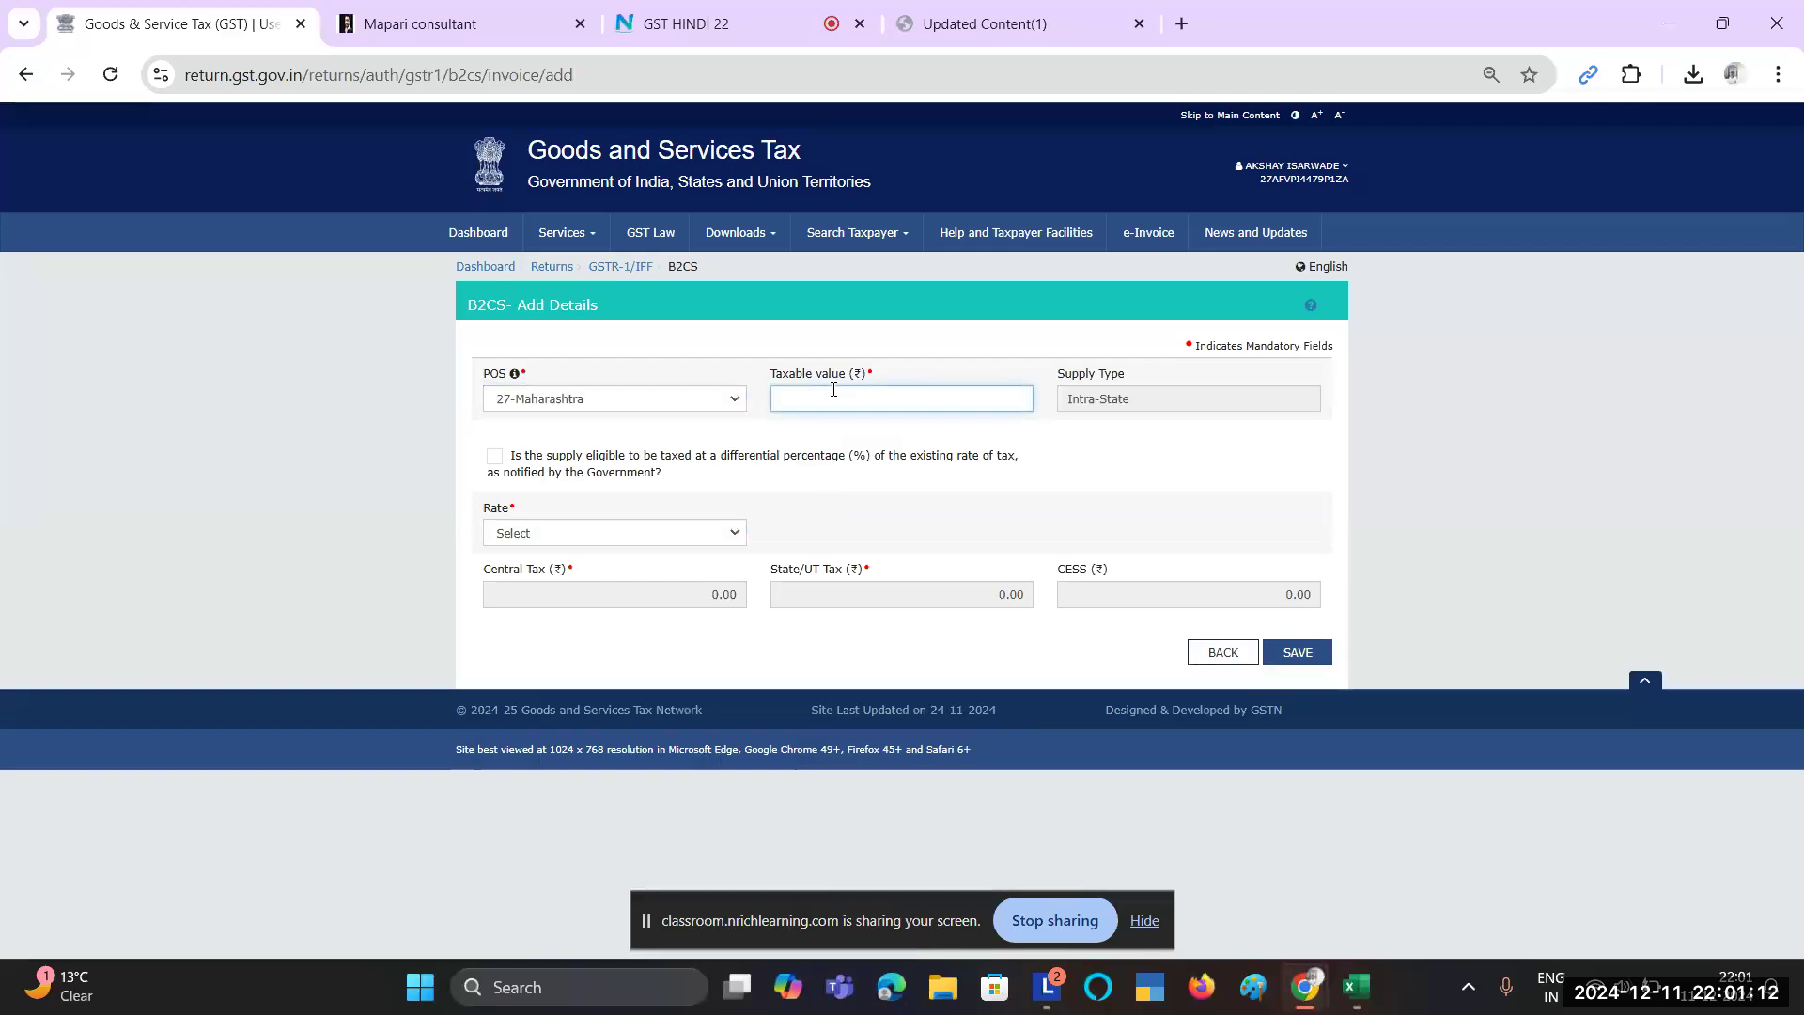
{"action": "triple_click", "coordinate": [1088, 396]}
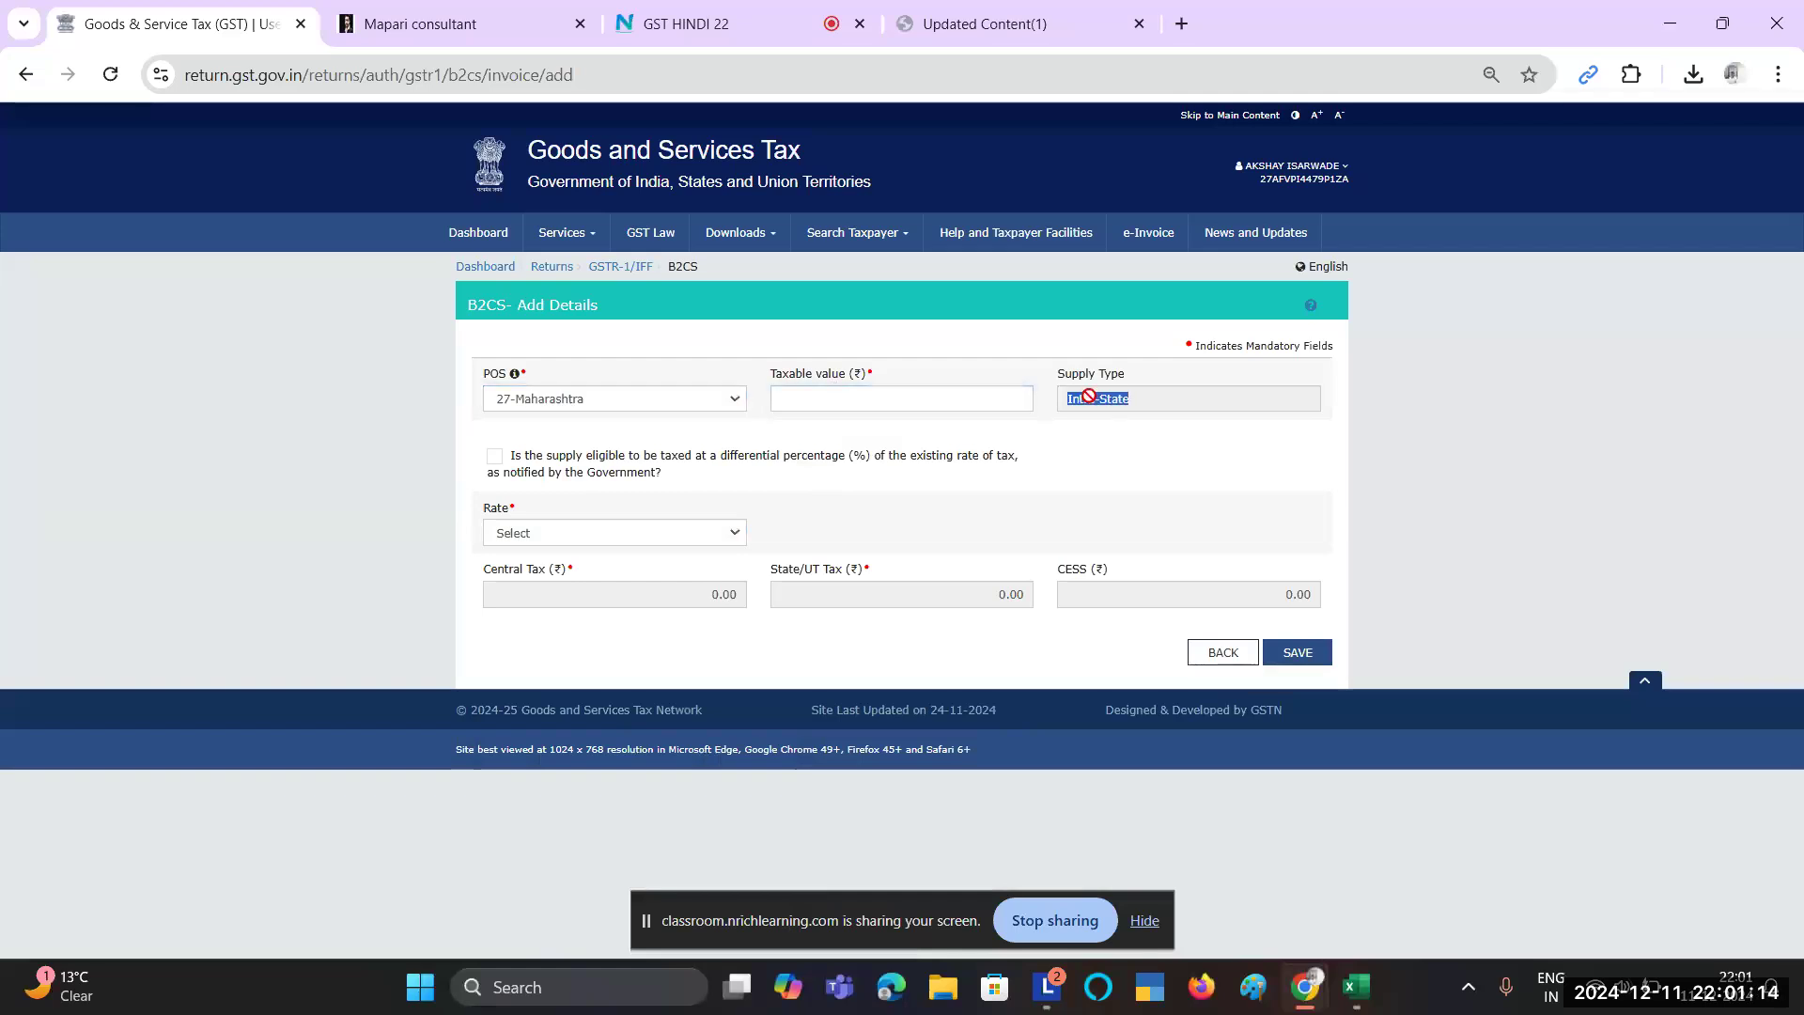
{"action": "left_click", "coordinate": [1139, 398]}
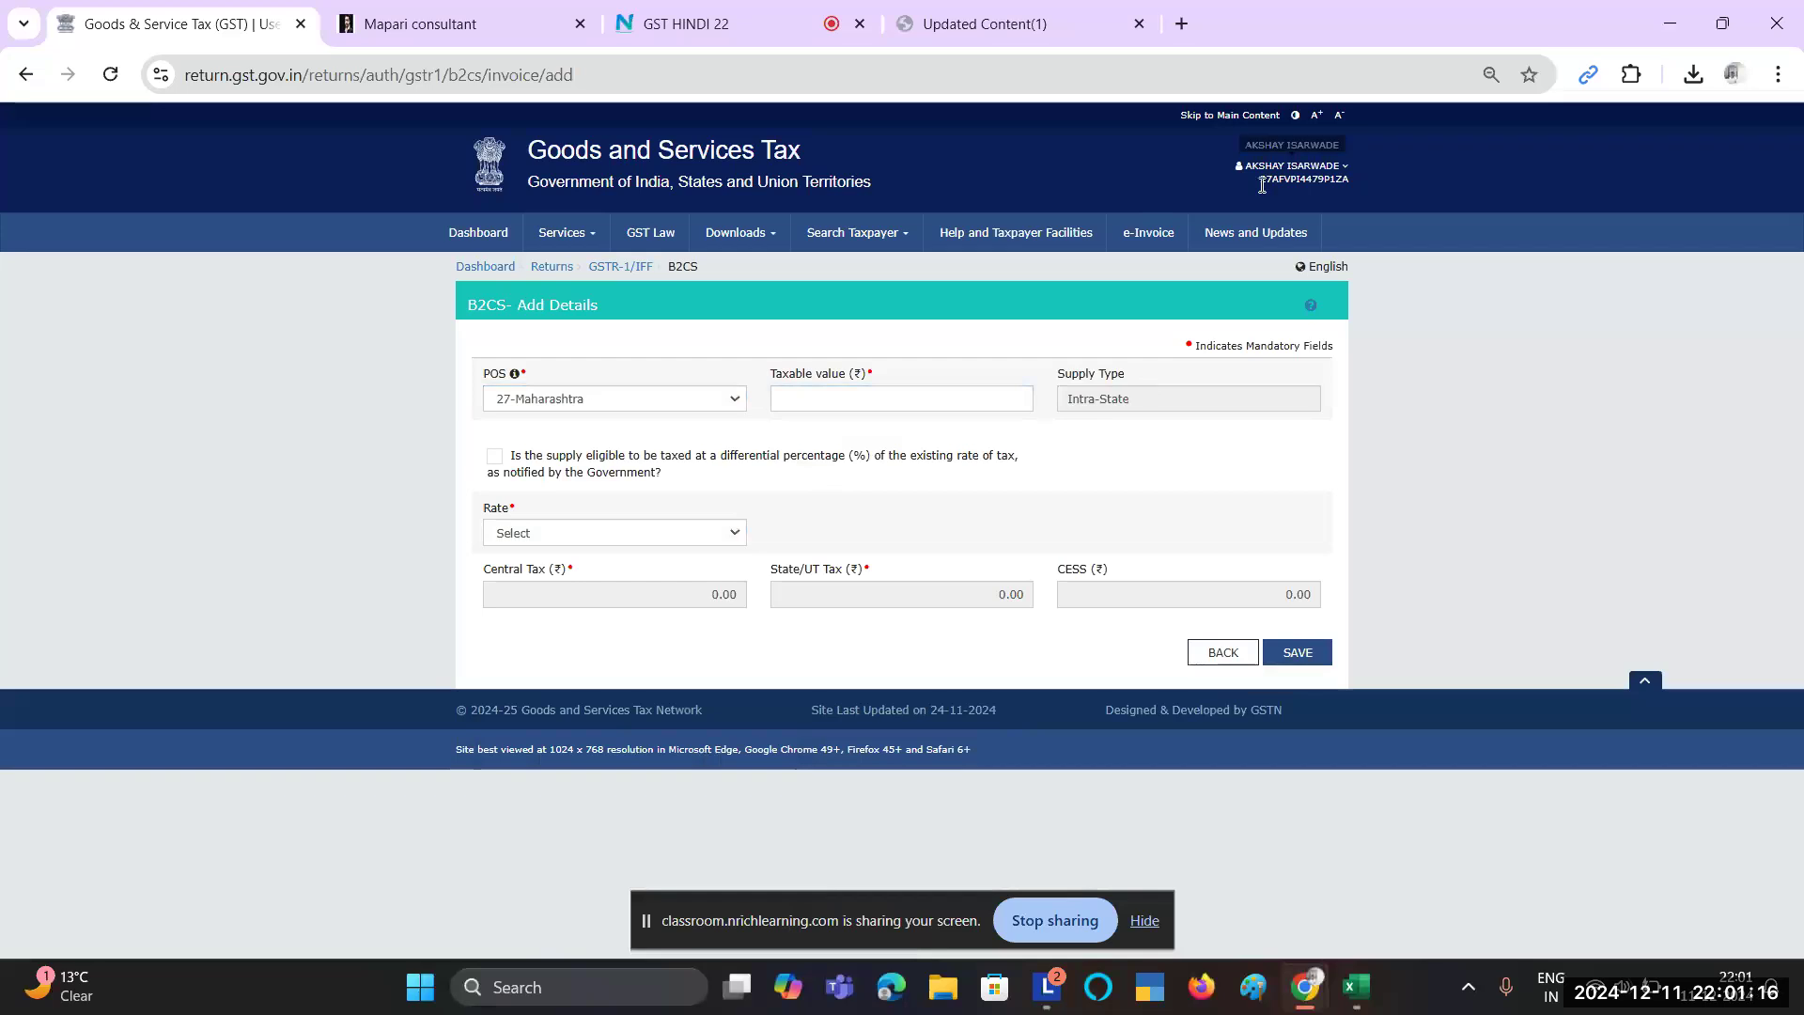
{"action": "left_click_drag", "start_coordinate": [1260, 180], "coordinate": [1273, 181]}
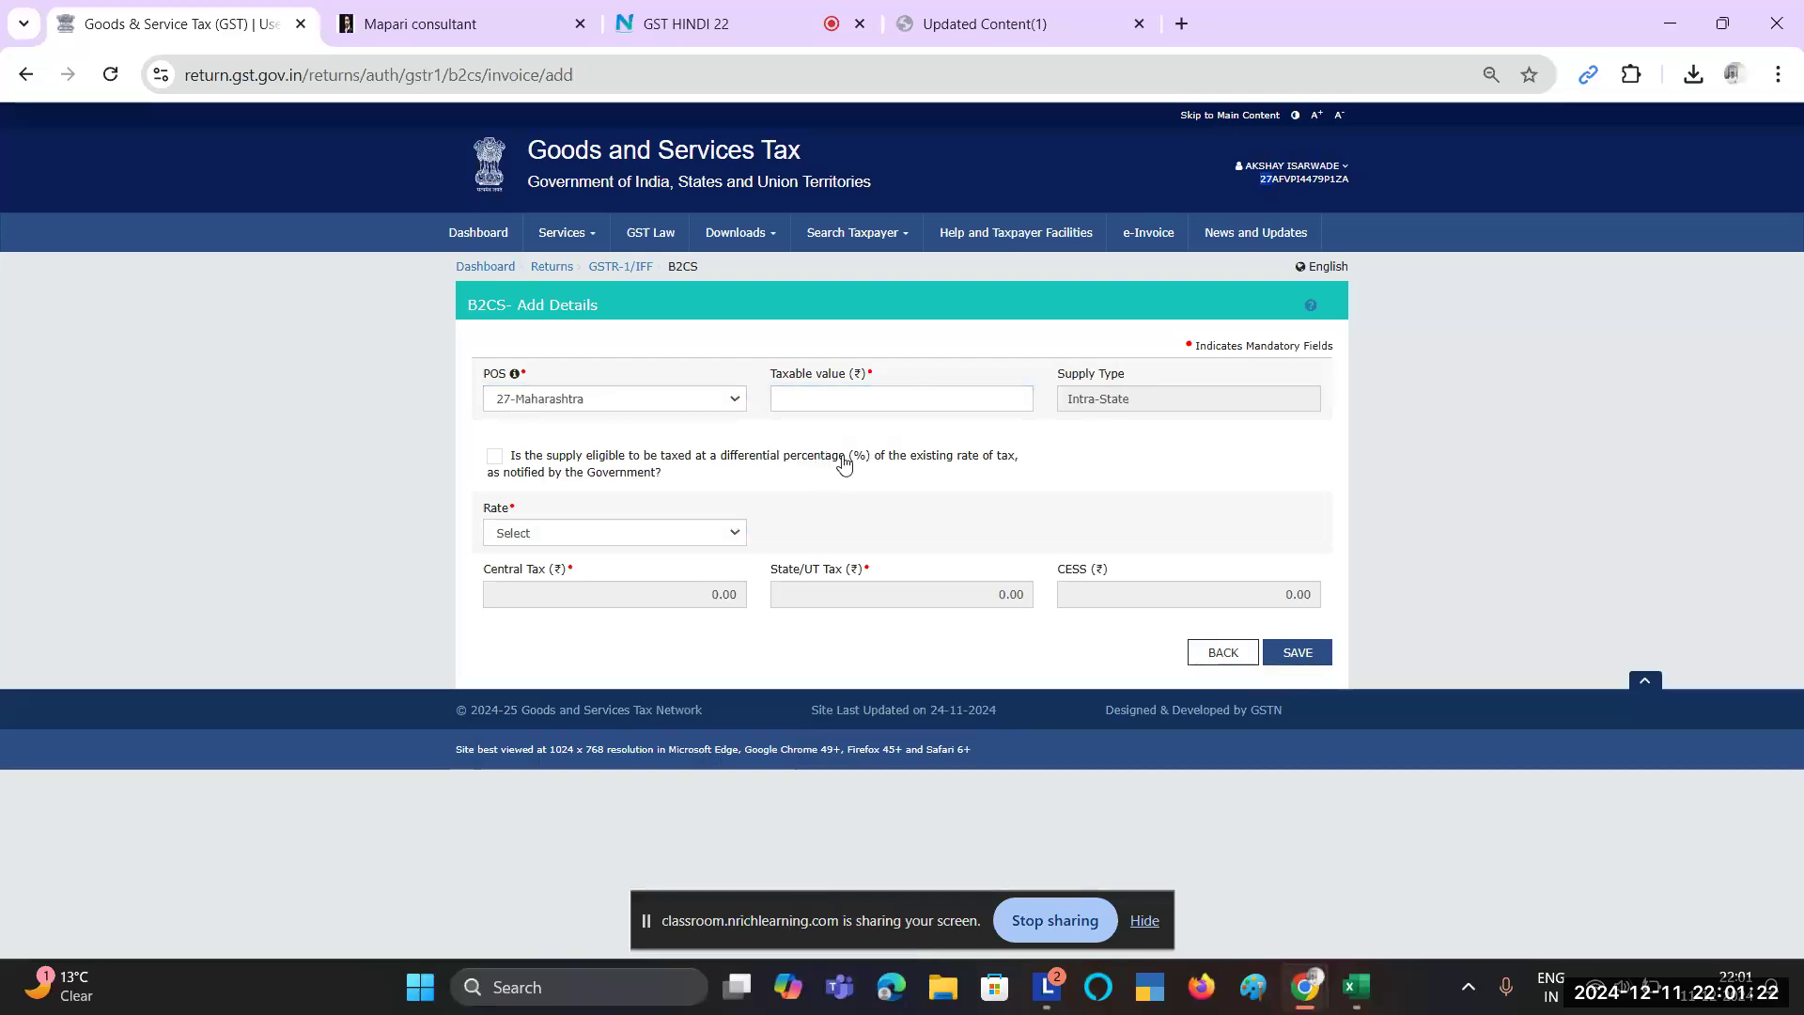
{"action": "left_click", "coordinate": [936, 393]}
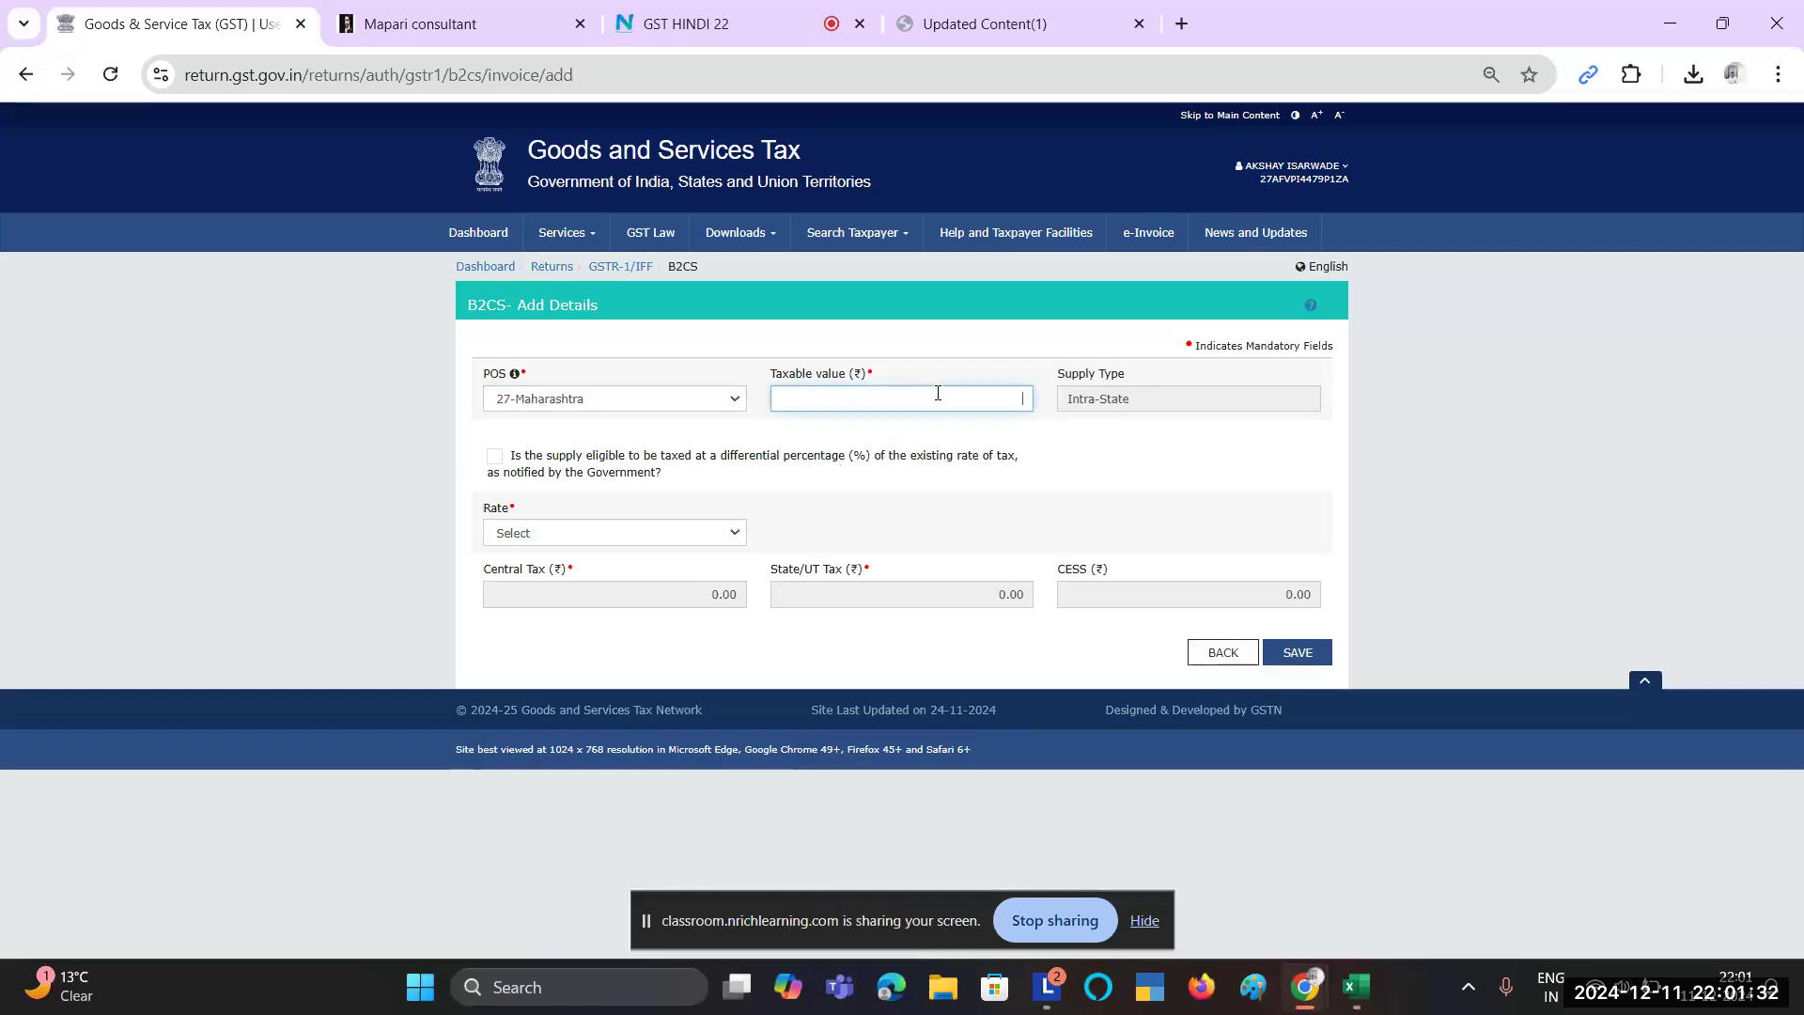
{"action": "key", "text": "alt+Tab"}
{"action": "left_click", "coordinate": [936, 392]}
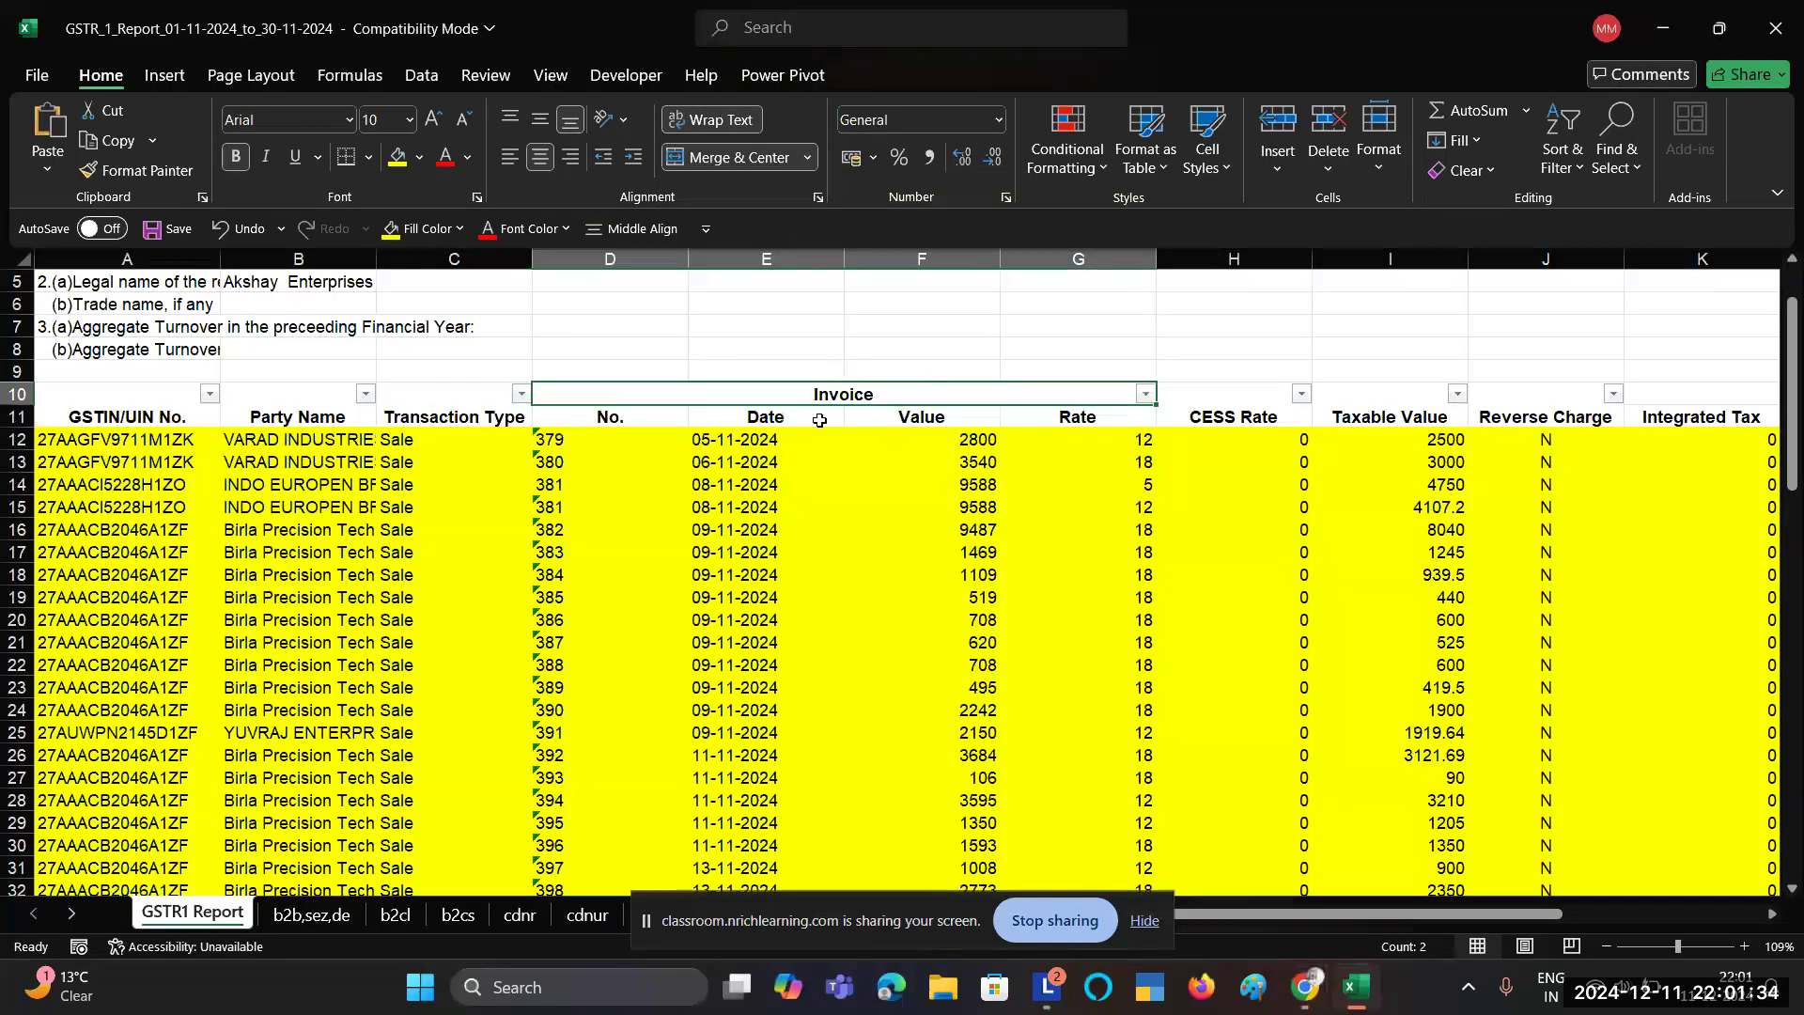
Step: Filter Party Name to Cash only and confirm the six Cash taxable values total 1500
{"action": "left_click", "coordinate": [319, 397]}
{"action": "left_click", "coordinate": [366, 393]}
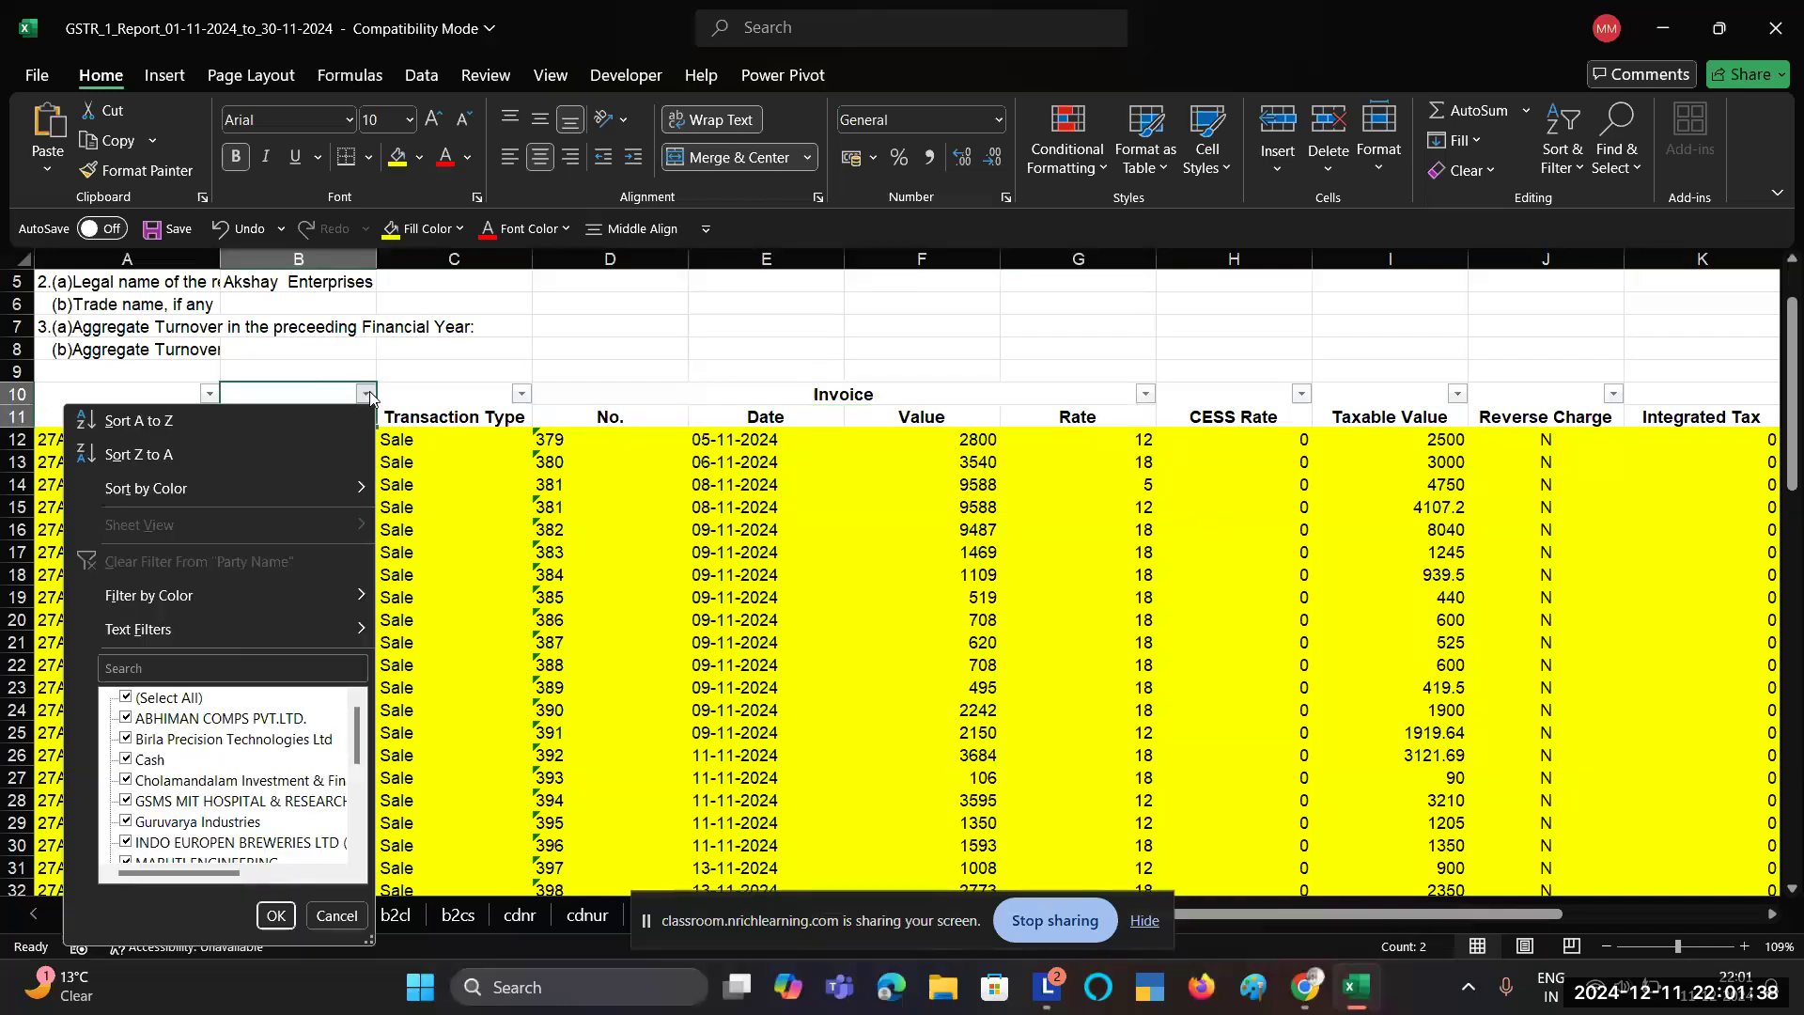
{"action": "left_click", "coordinate": [141, 698]}
{"action": "left_click", "coordinate": [141, 761]}
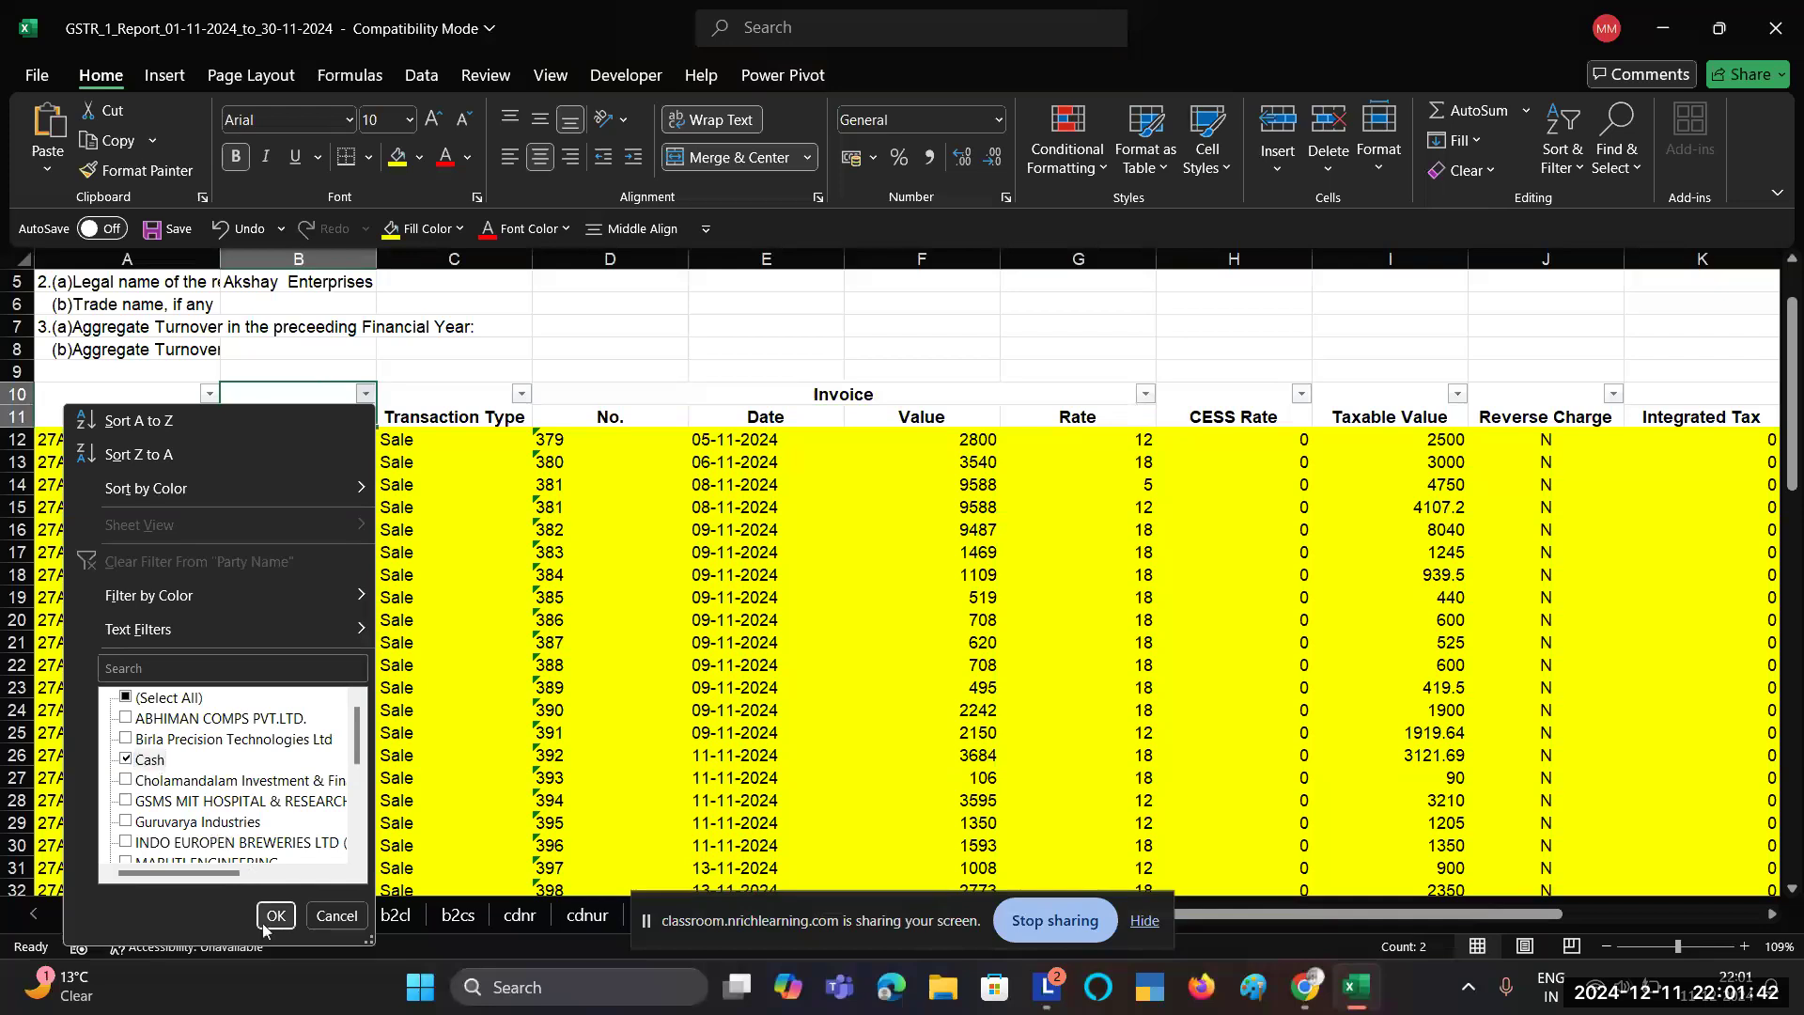
{"action": "left_click", "coordinate": [275, 915]}
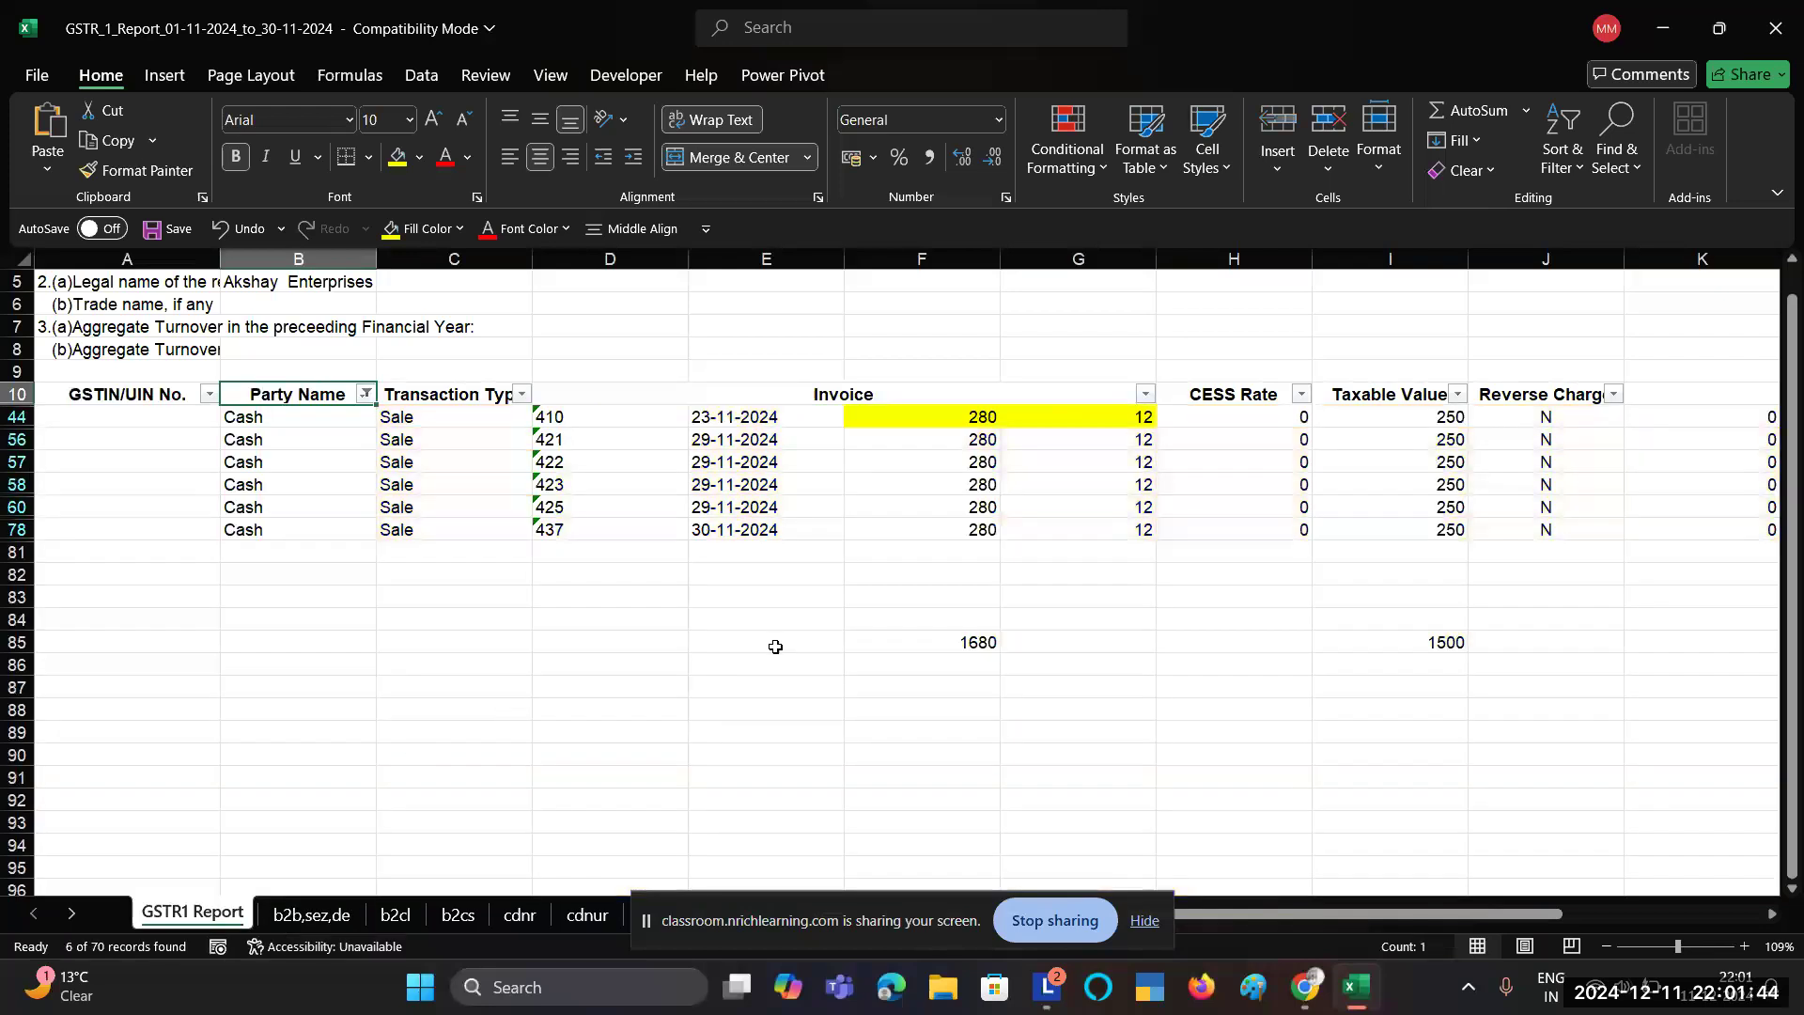
{"action": "left_click", "coordinate": [974, 424]}
{"action": "left_click_drag", "start_coordinate": [975, 424], "coordinate": [963, 532]}
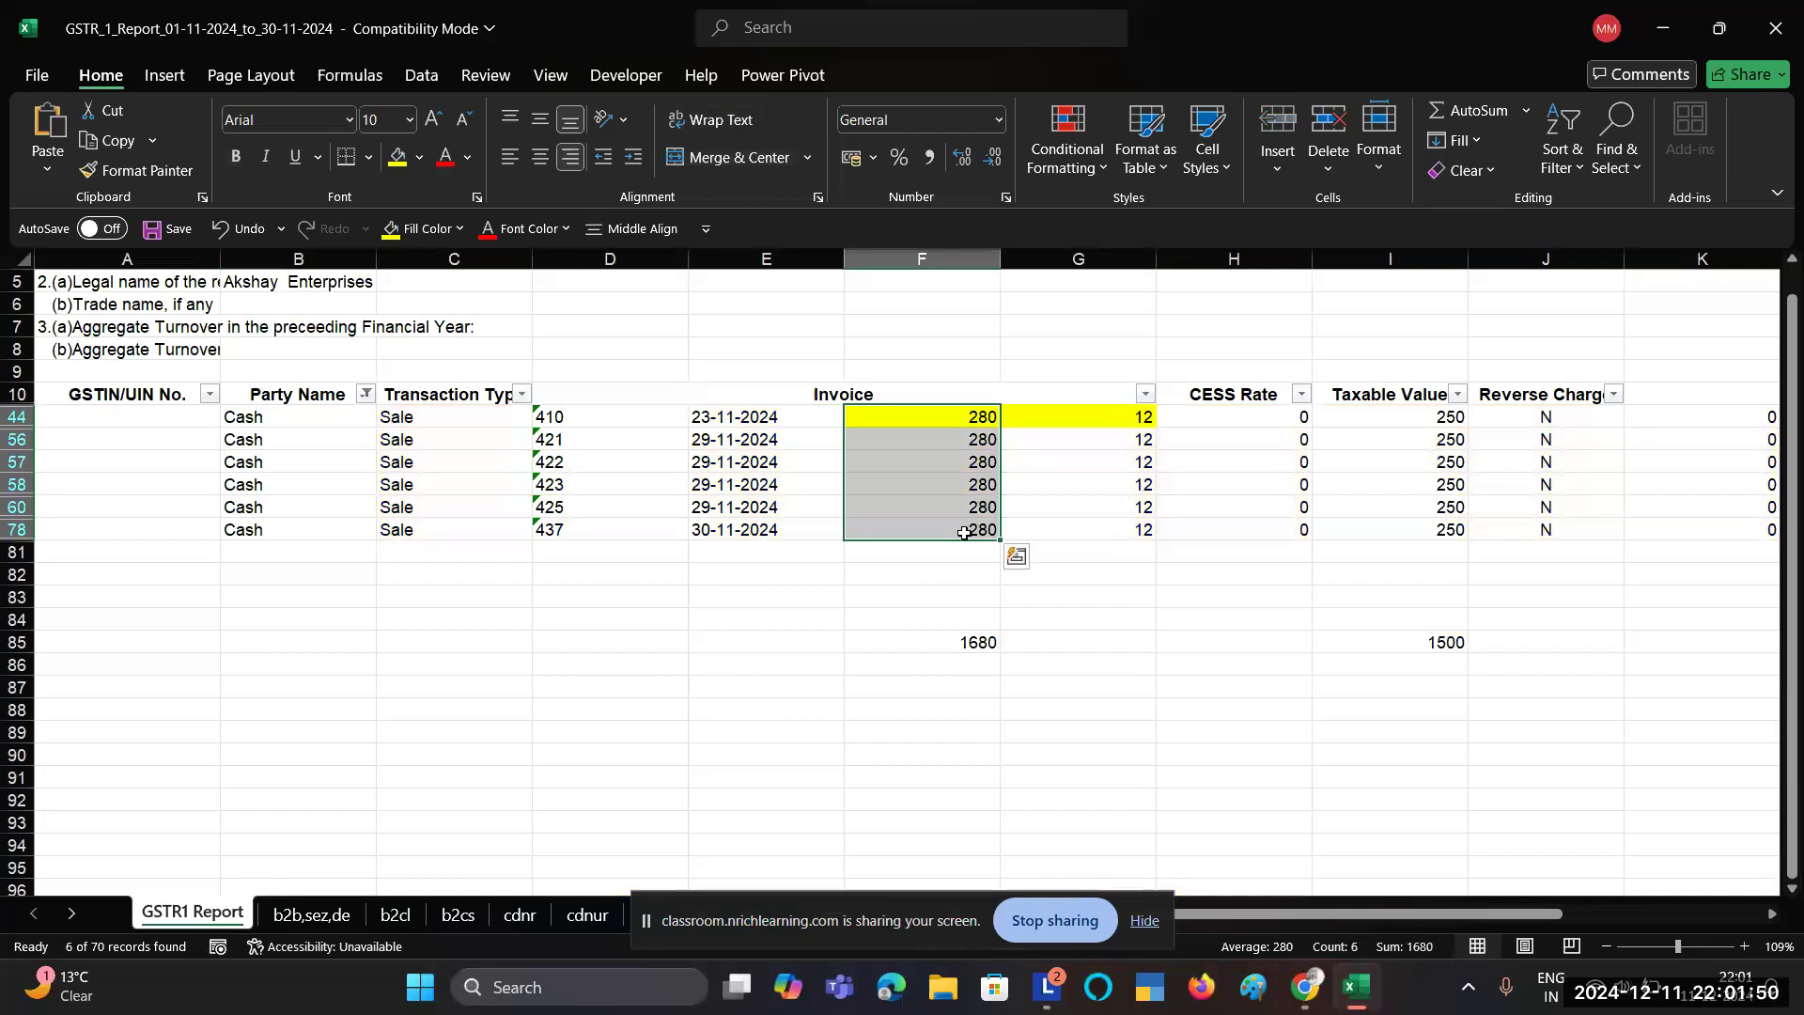
{"action": "left_click_drag", "start_coordinate": [1438, 414], "coordinate": [1425, 529]}
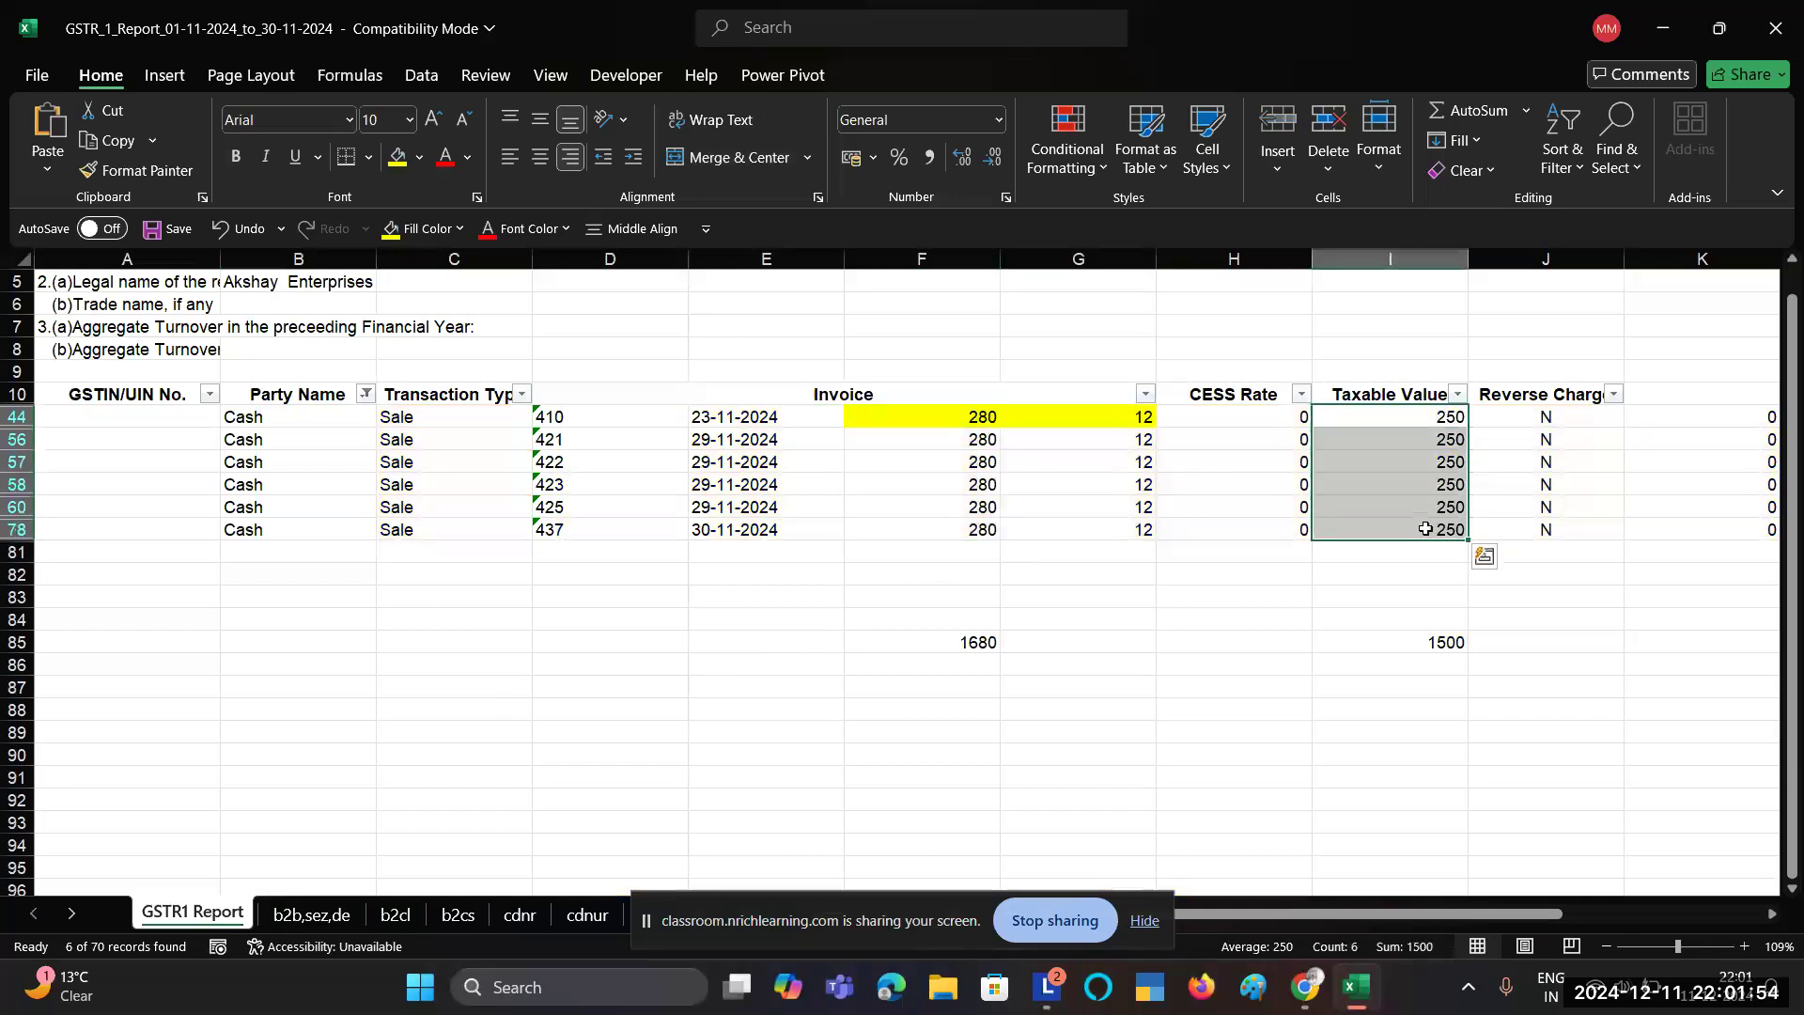
{"action": "key", "text": "alt+Tab"}
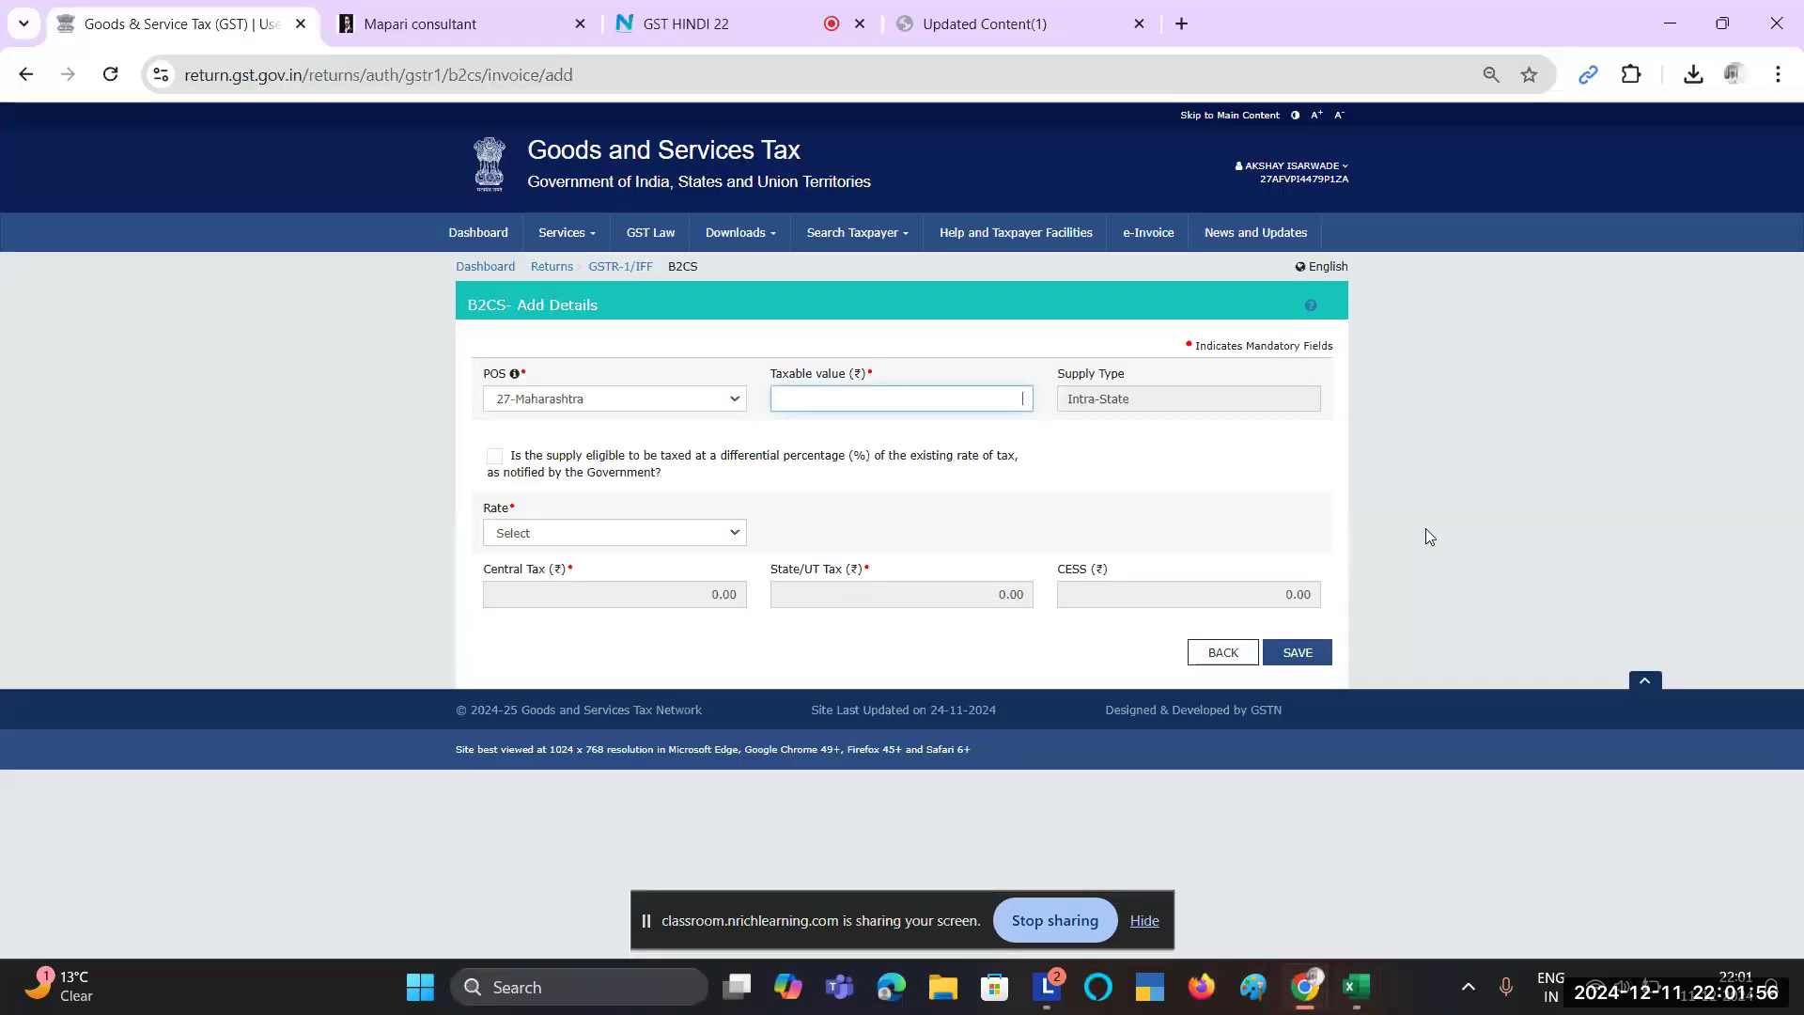
Step: Enter 1500 as the B2CS taxable value, cross-checking it against the Excel Cash total
{"action": "type", "text": "1500"}
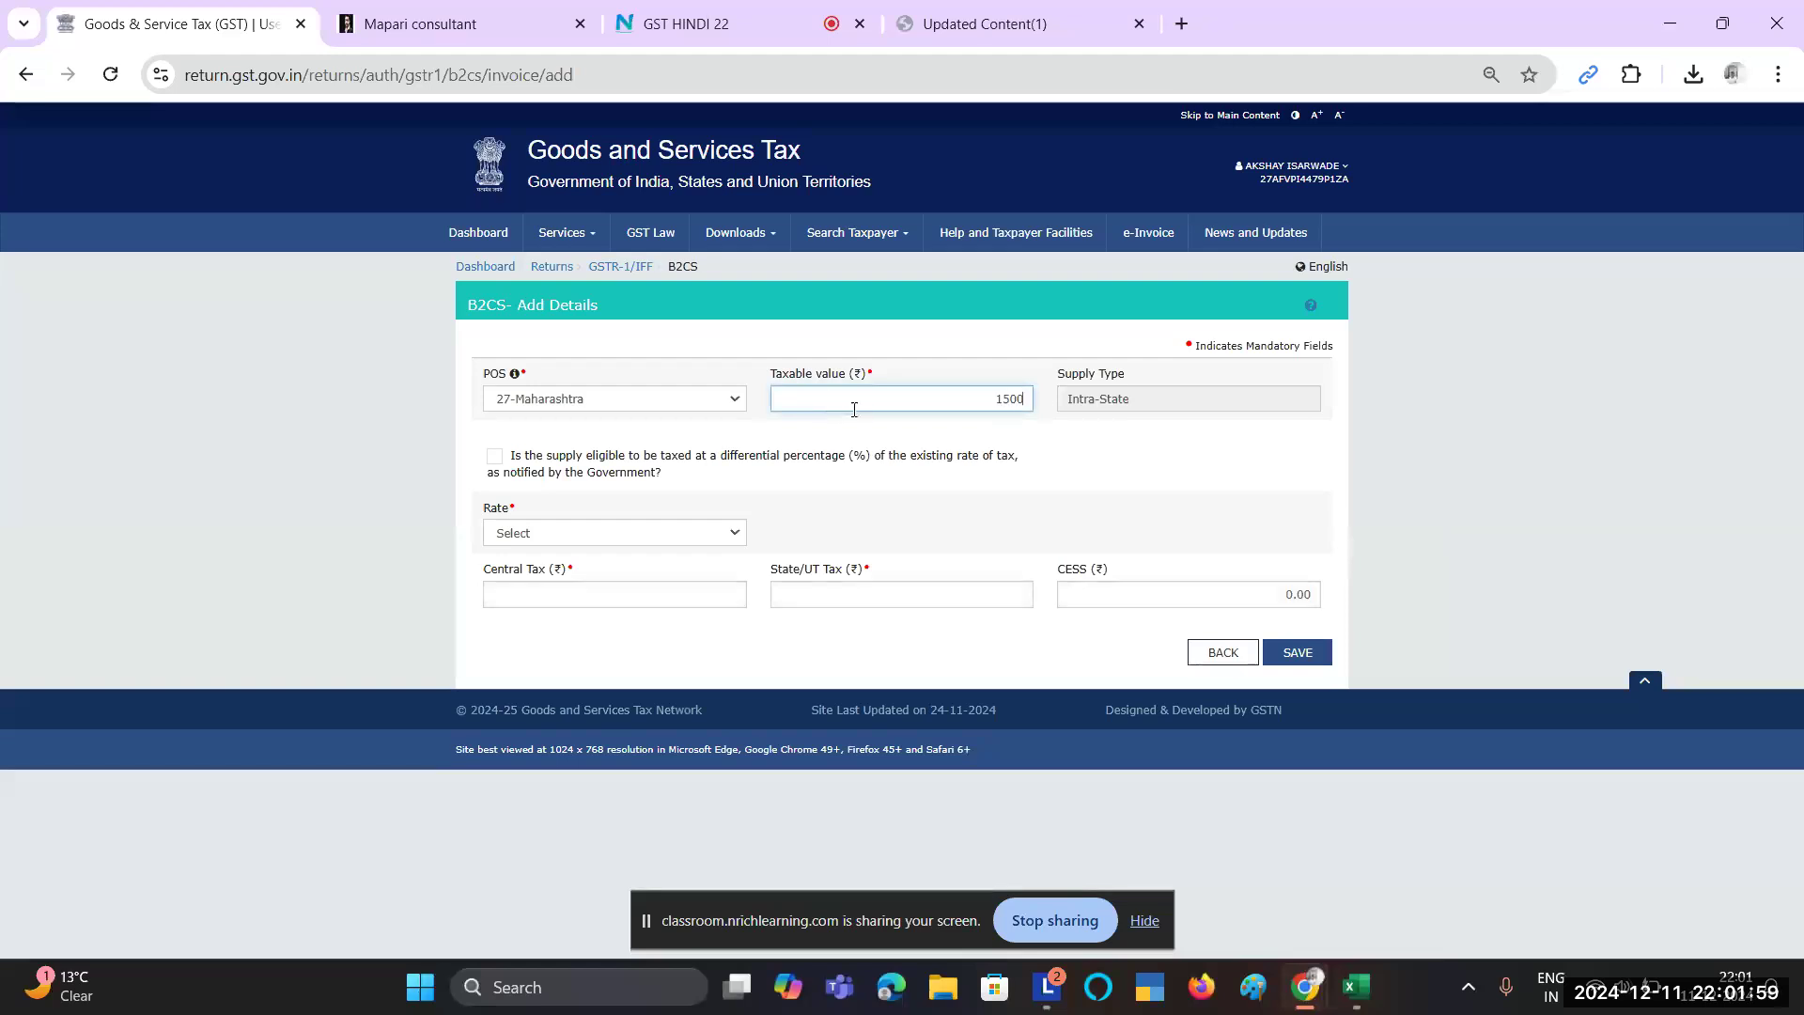
{"action": "left_click", "coordinate": [1112, 504]}
{"action": "key", "text": "alt+Tab"}
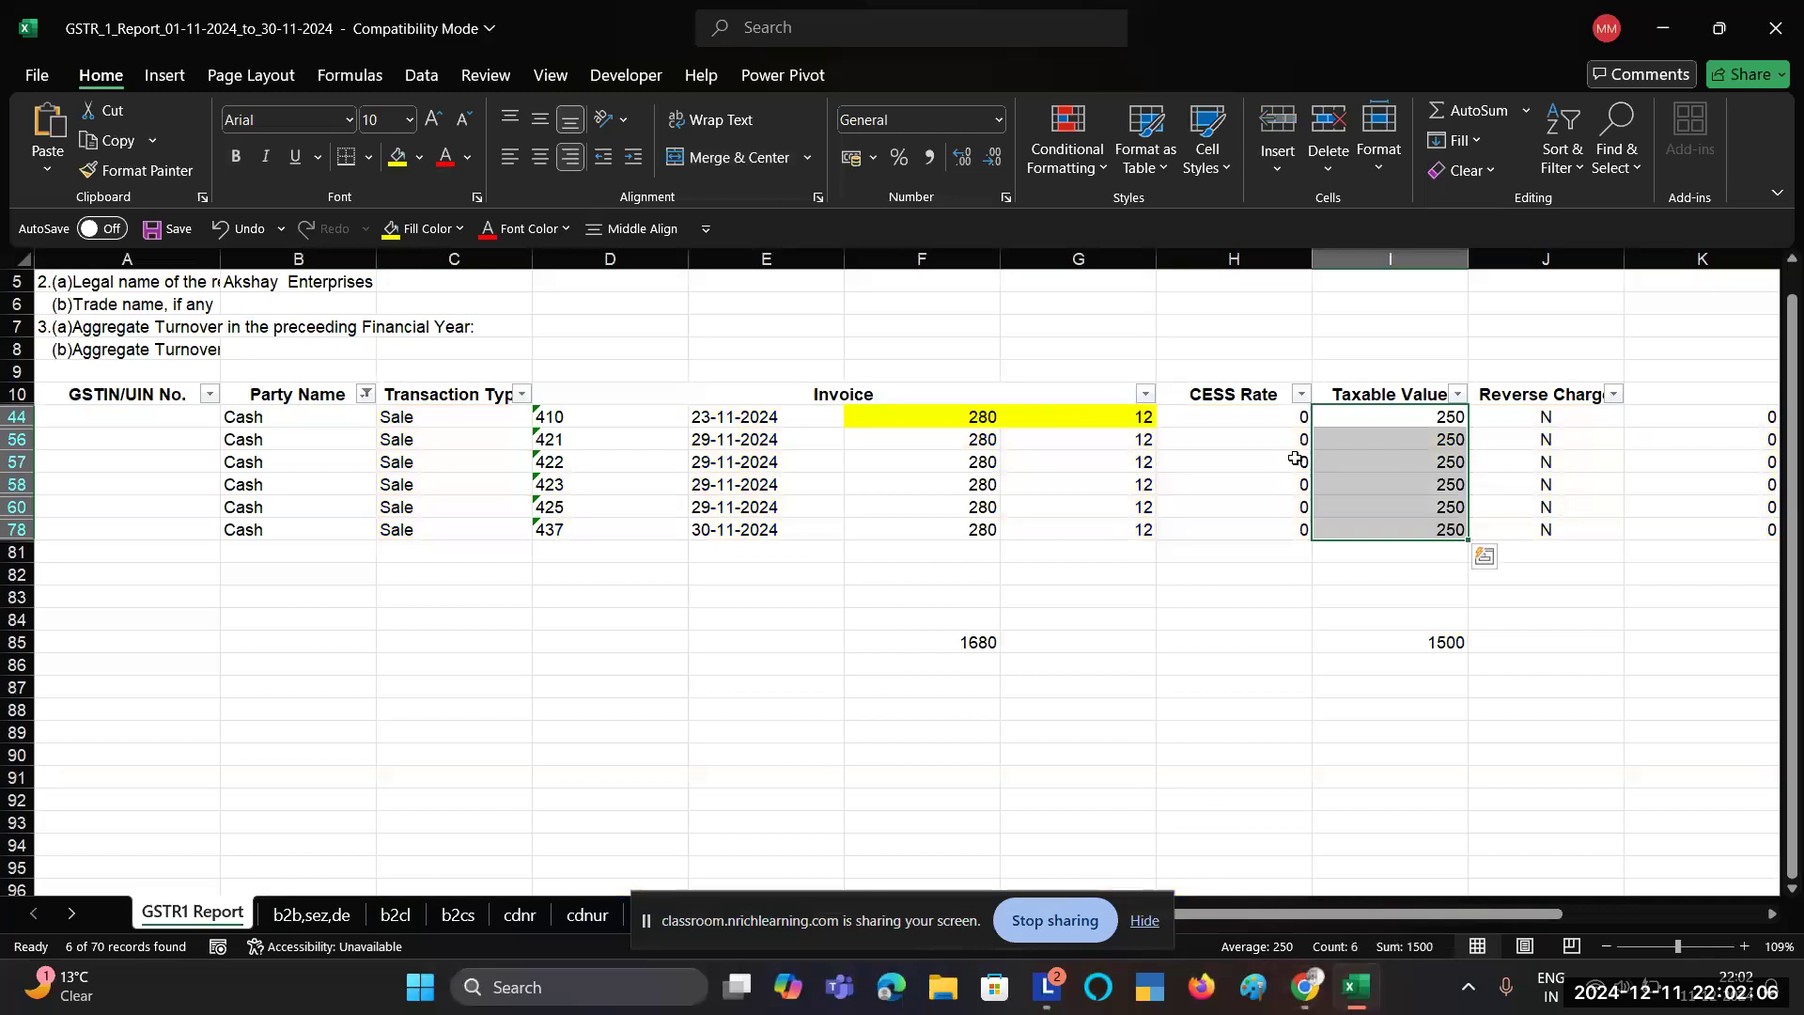
{"action": "key", "text": "alt+Tab"}
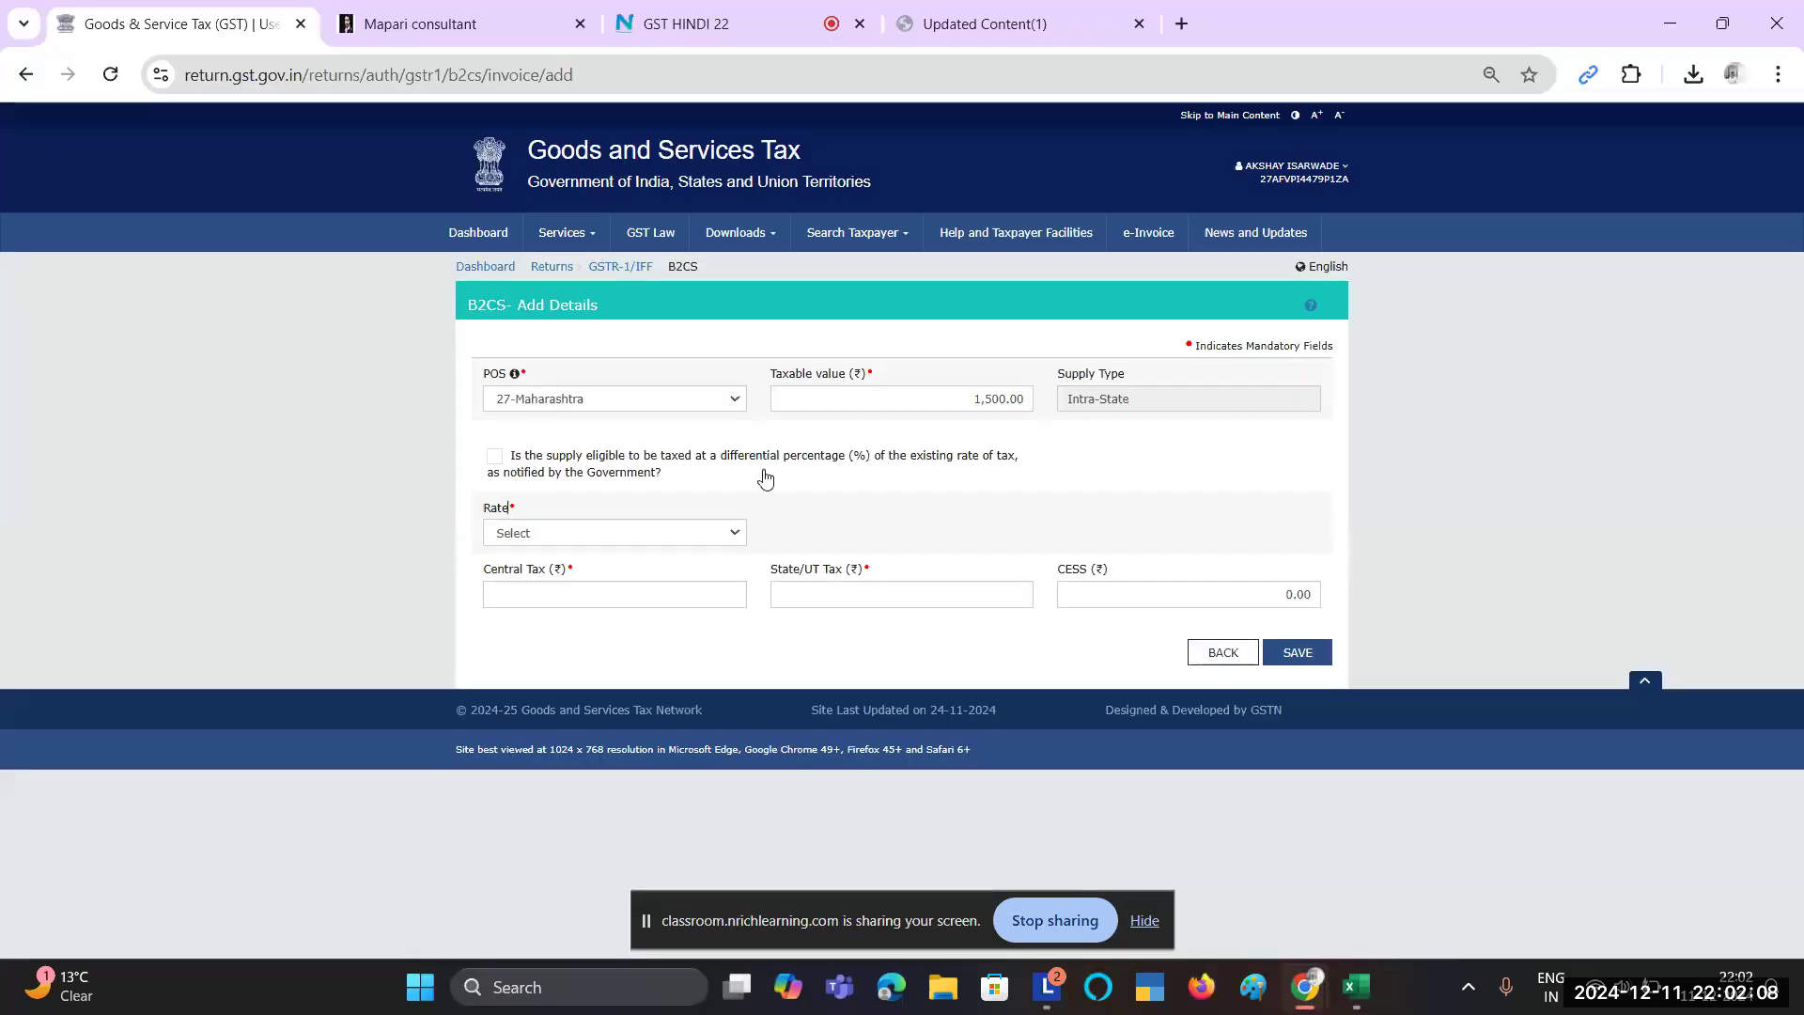
{"action": "key", "text": "alt+Tab"}
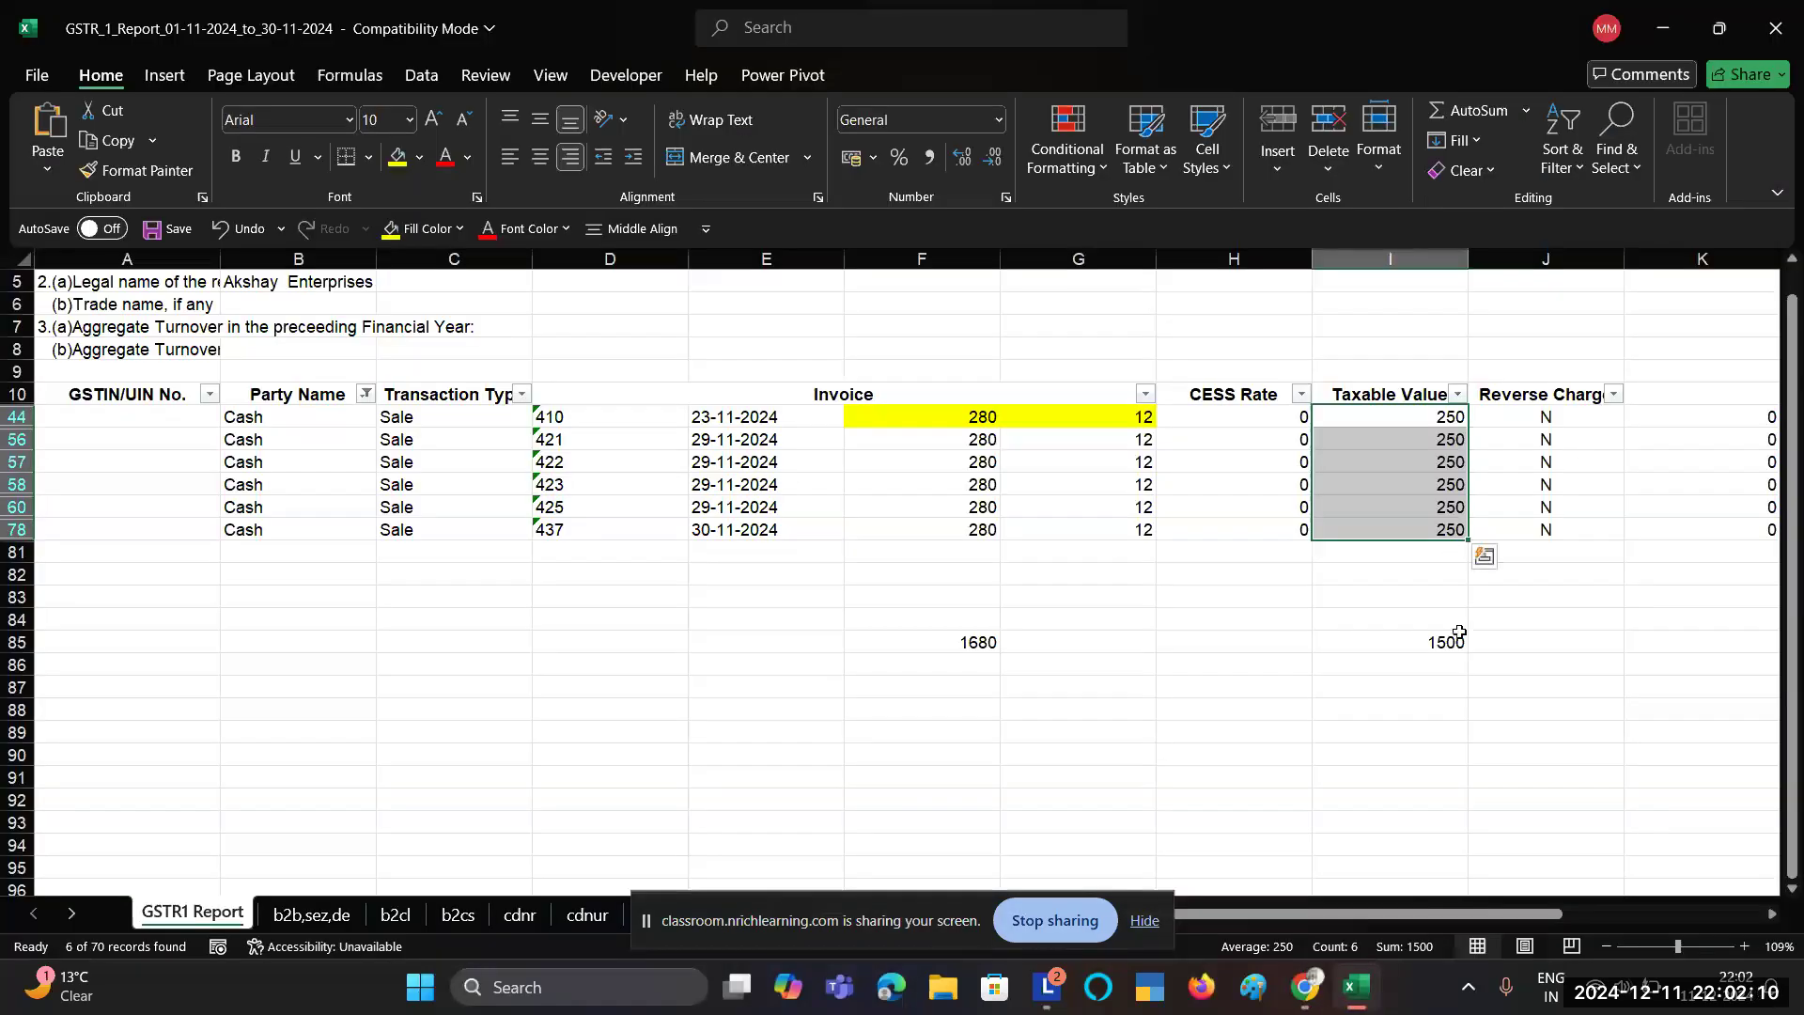
{"action": "key", "text": "alt+Tab"}
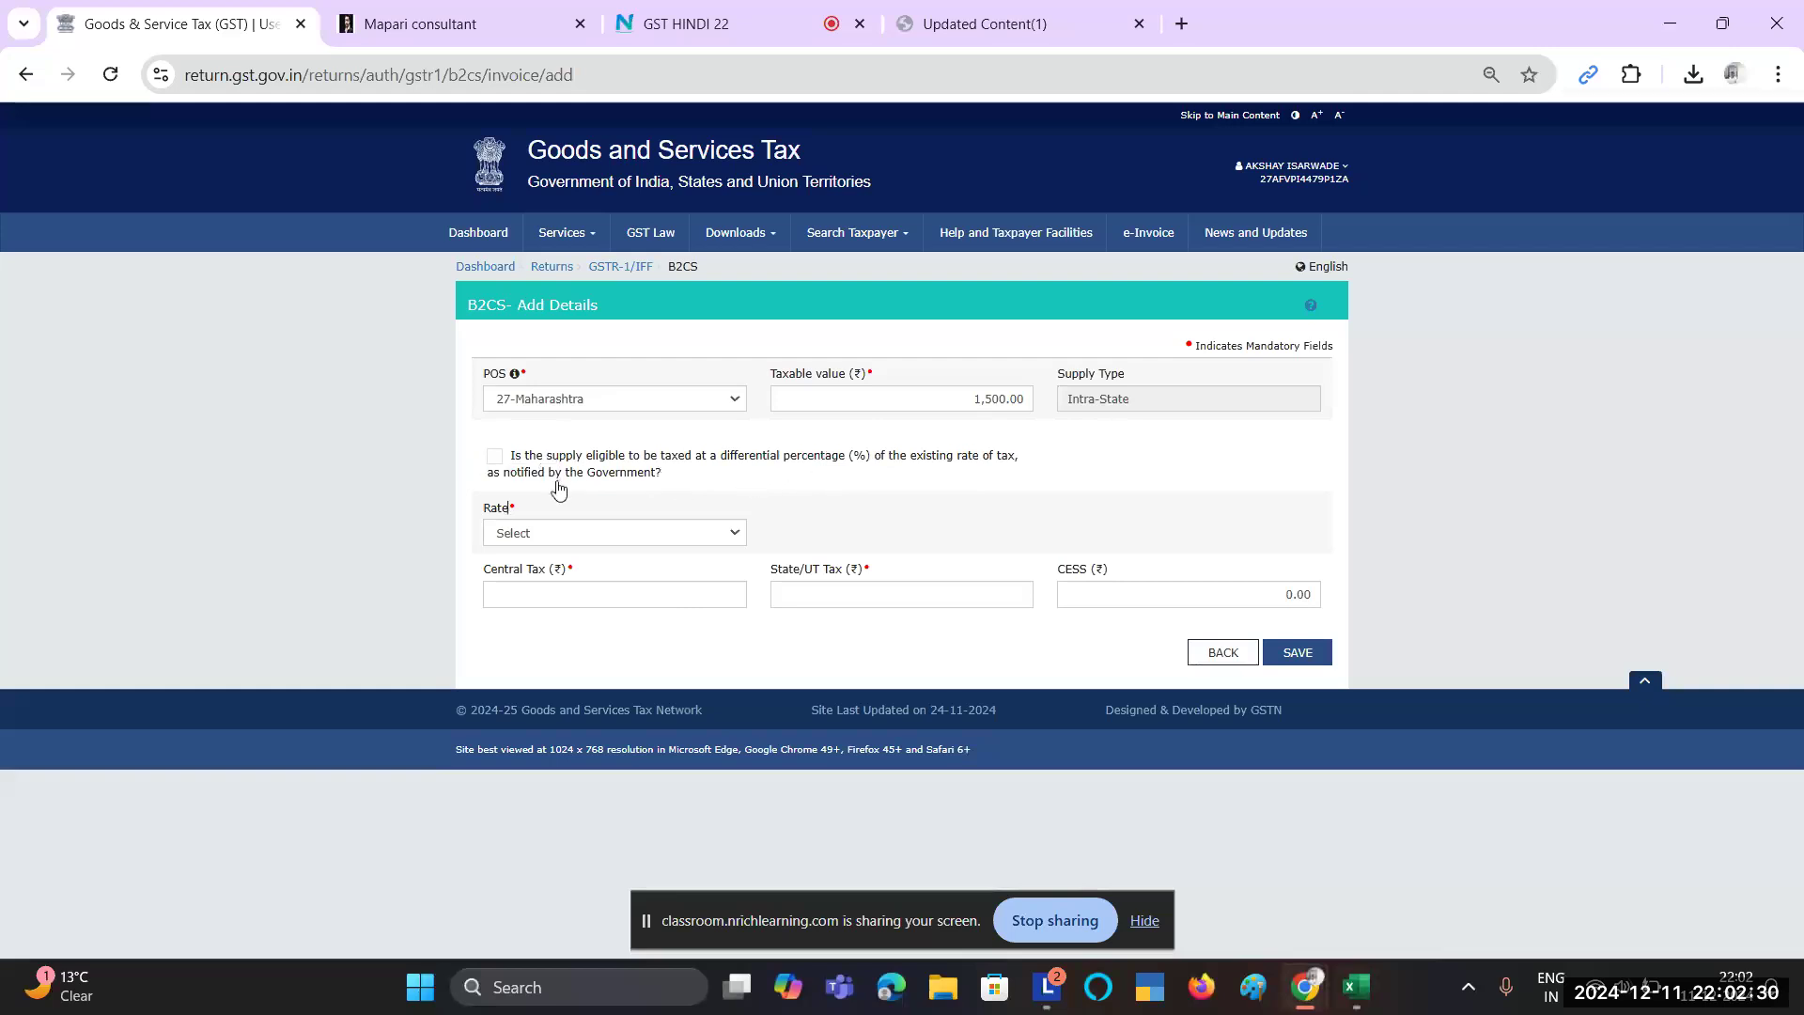
{"action": "left_click", "coordinate": [526, 532]}
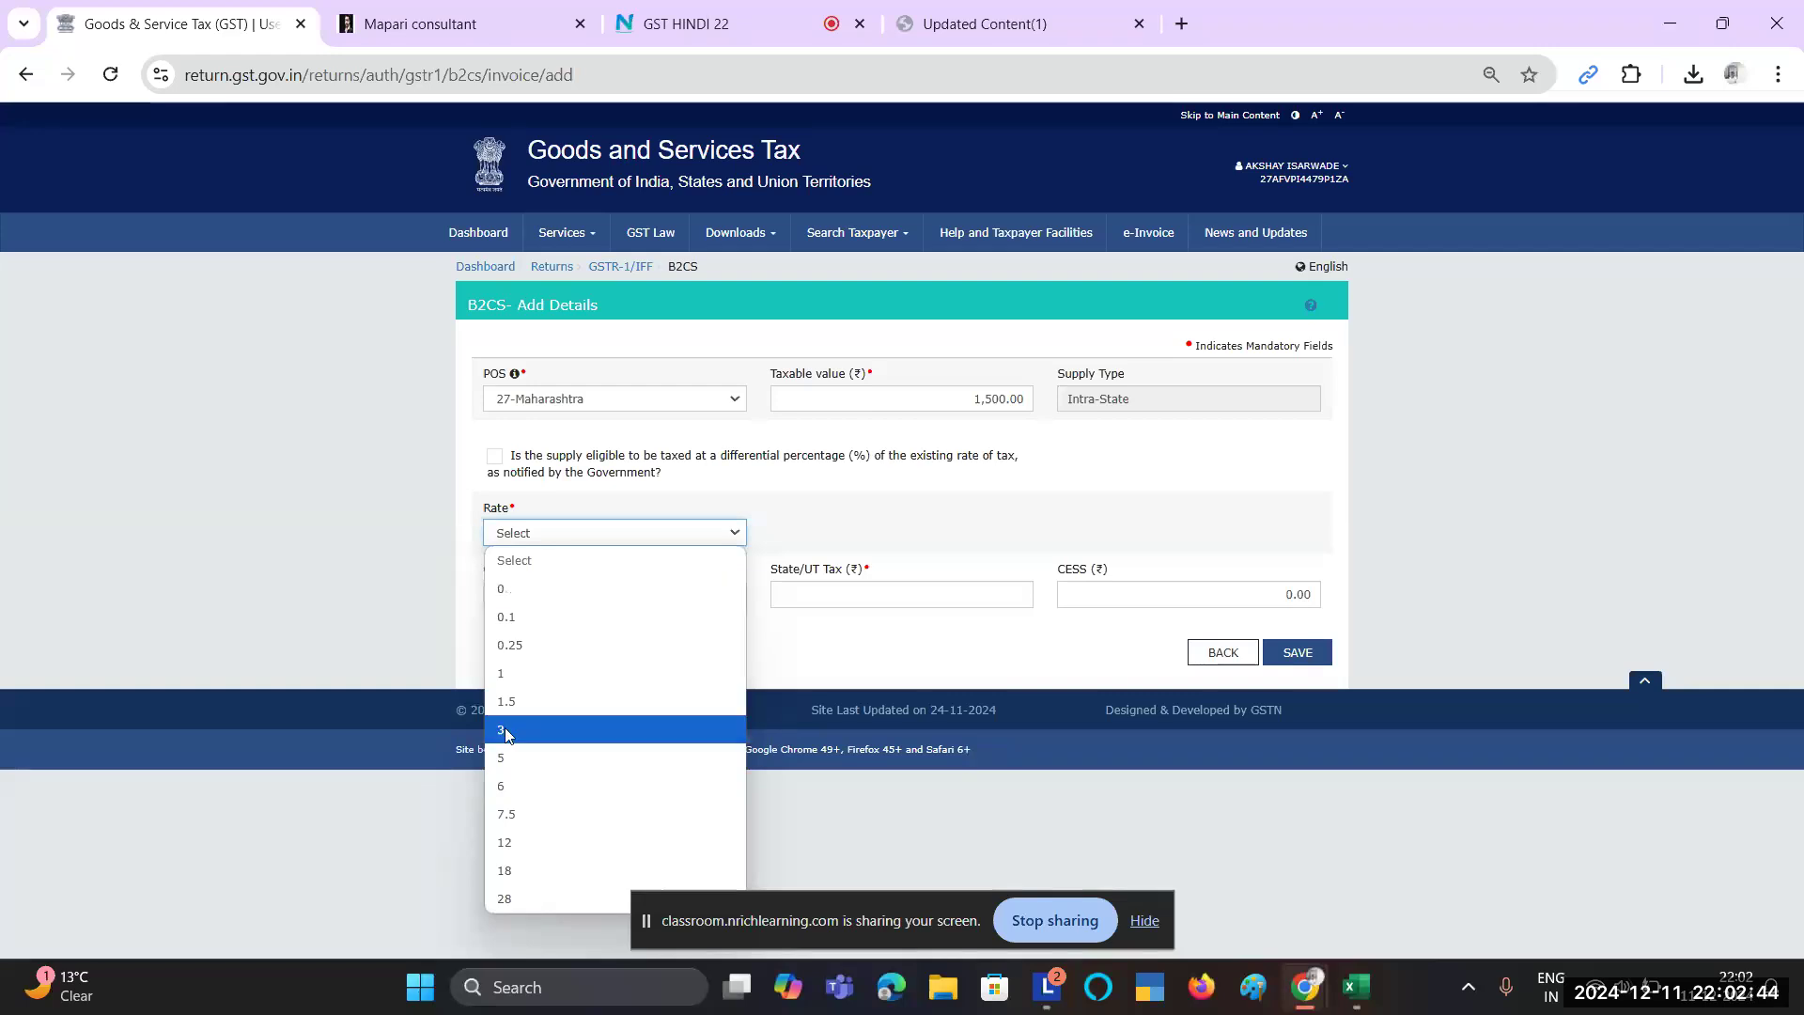
Step: Choose a 12% rate, giving Central Tax and State/UT Tax of 90.00 each
{"action": "left_click", "coordinate": [498, 843]}
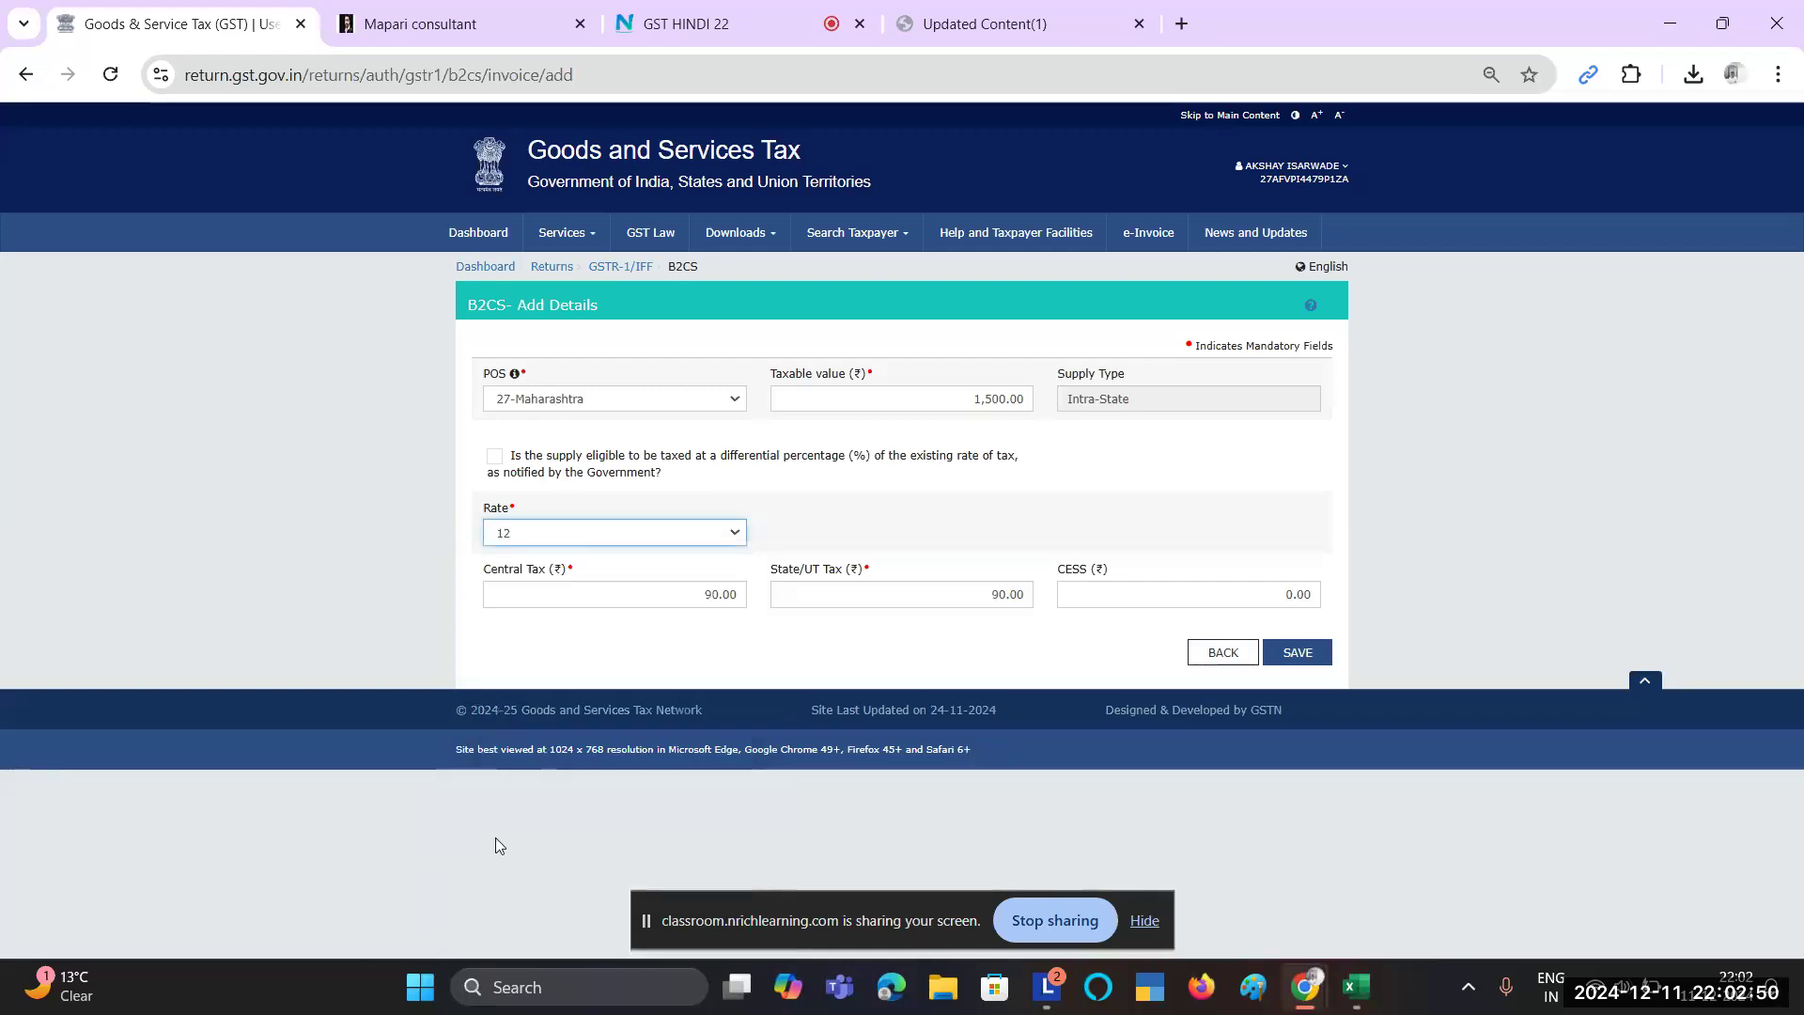
{"action": "left_click", "coordinate": [634, 595]}
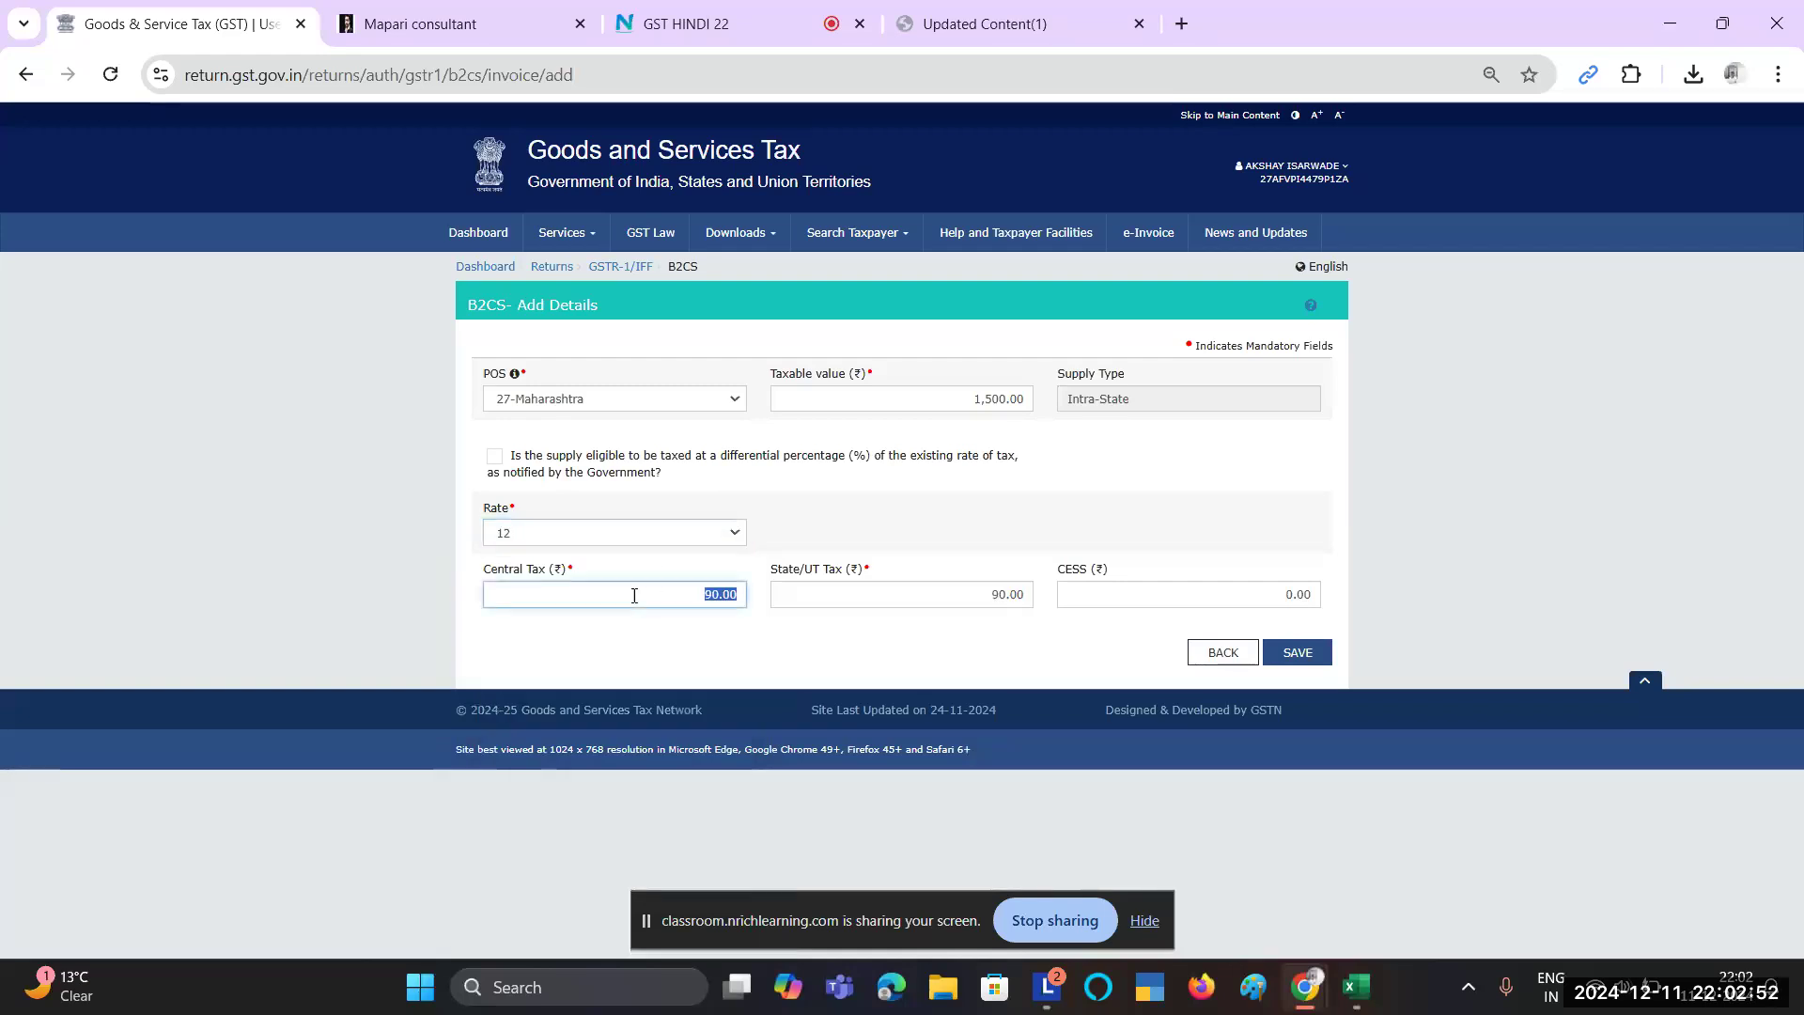
{"action": "left_click", "coordinate": [726, 615]}
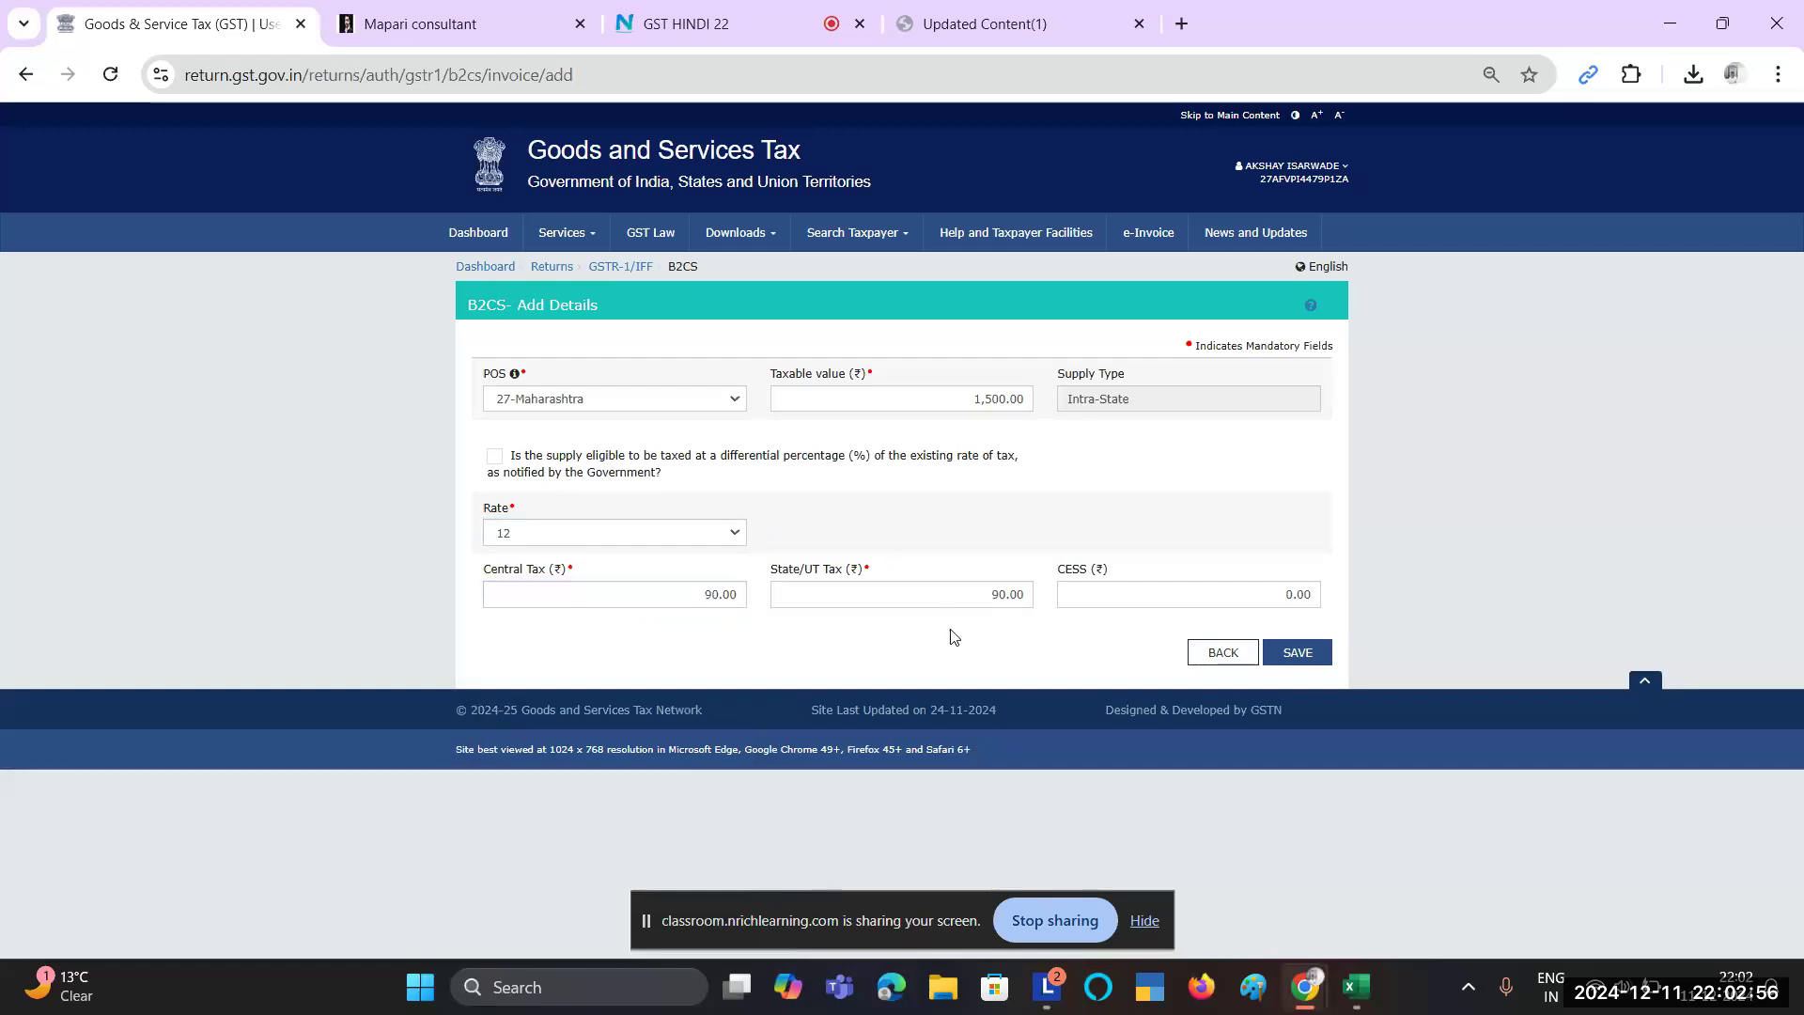
{"action": "key", "text": "alt+Tab"}
{"action": "left_click_drag", "start_coordinate": [1193, 573], "coordinate": [1080, 601]}
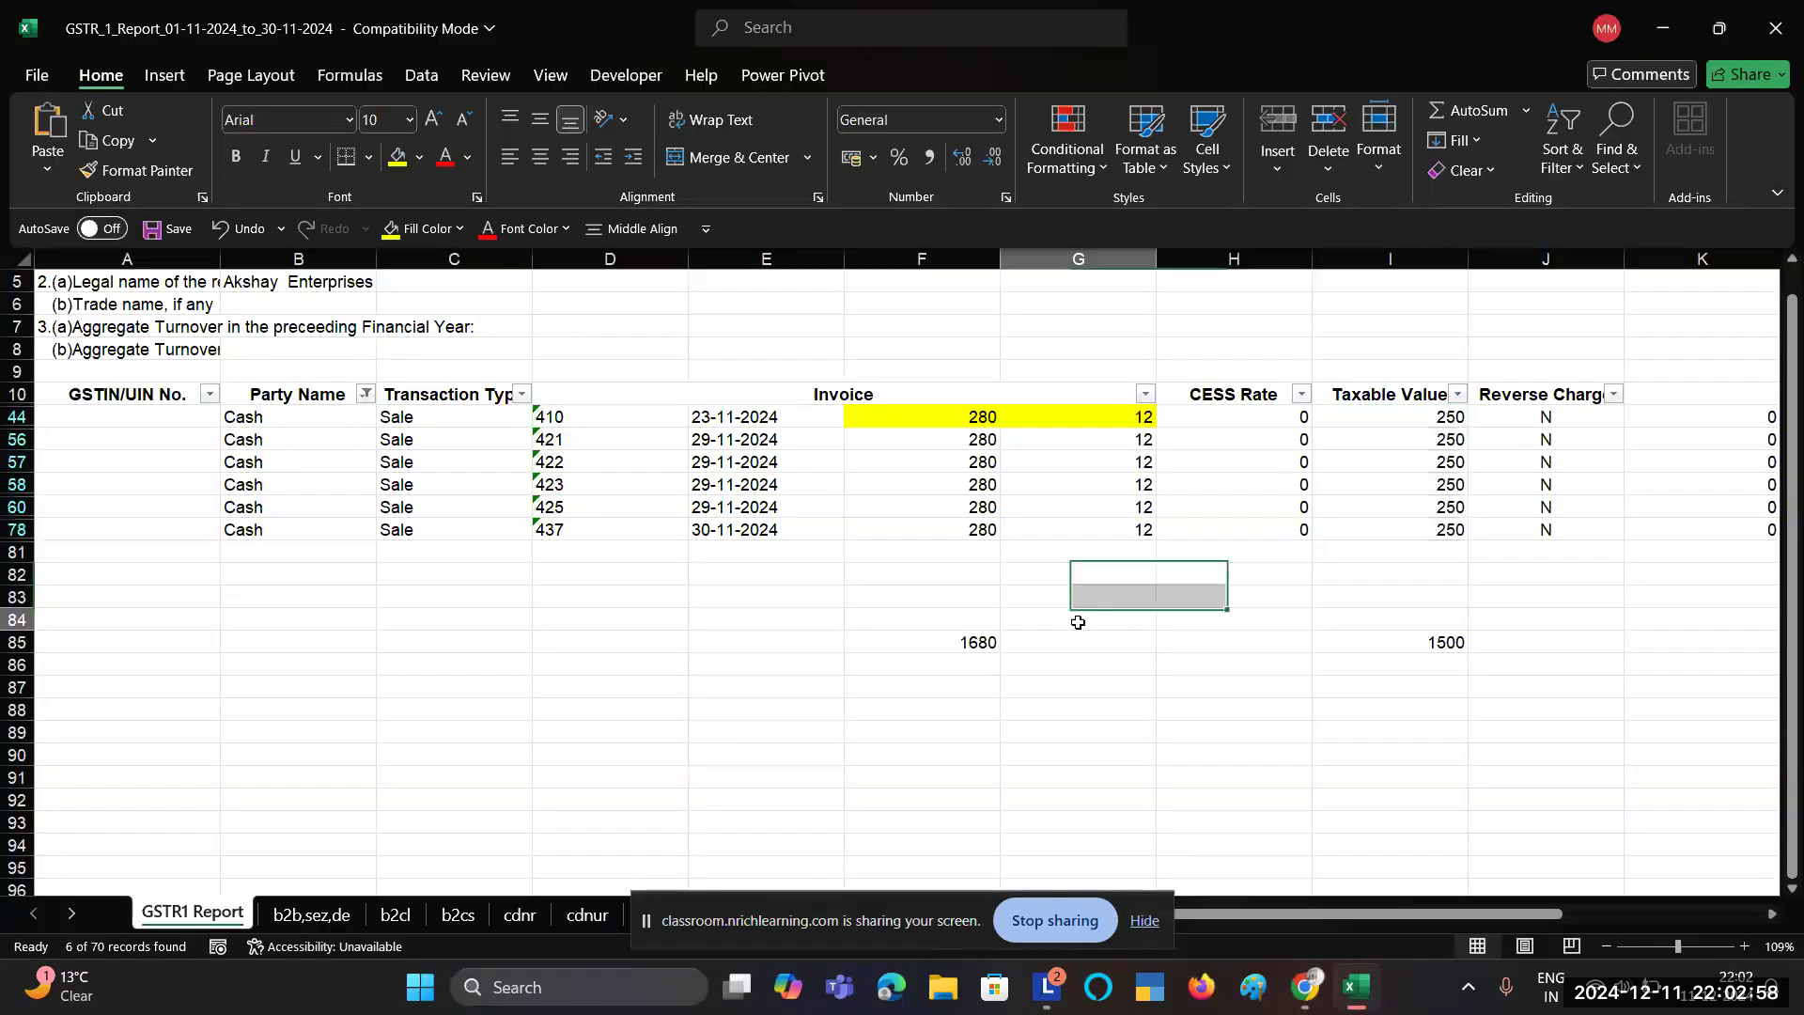
Step: Check the Cash rows' central and state tax totals in columns L and M (90)
{"action": "left_click", "coordinate": [1078, 622]}
{"action": "scroll", "coordinate": [1034, 623], "scroll_direction": "right", "scroll_amount": 4}
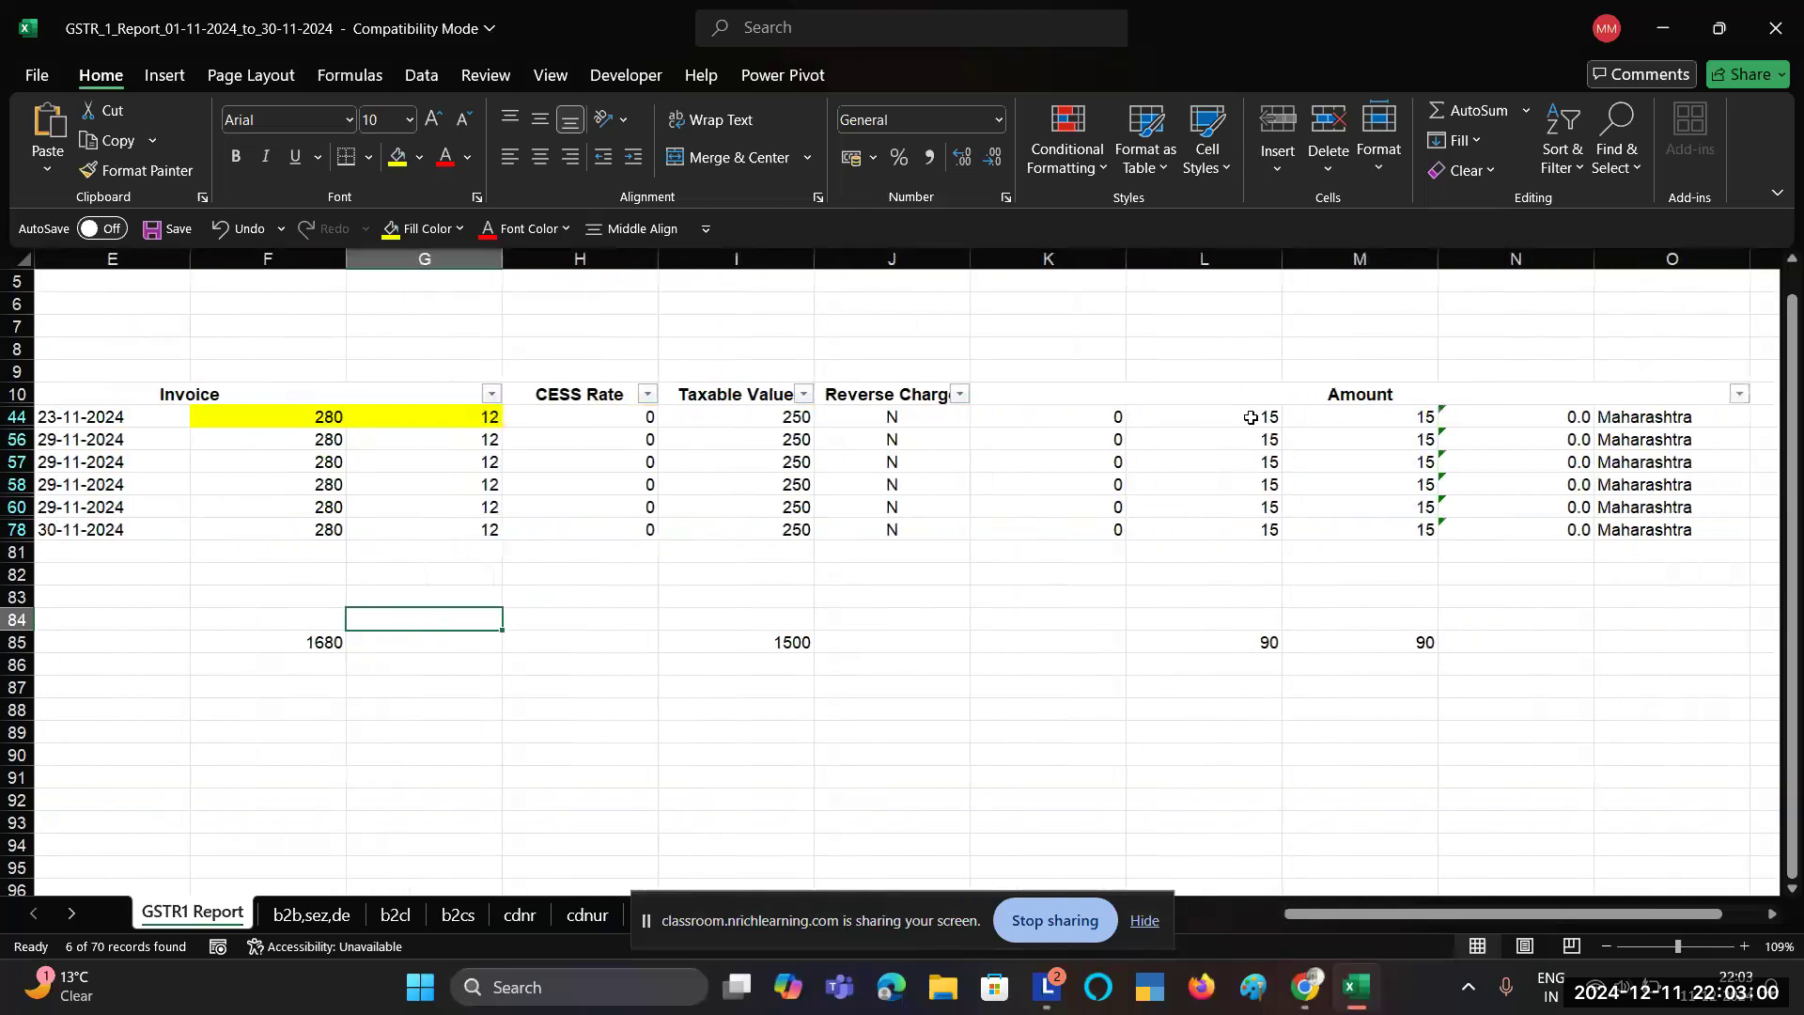
{"action": "left_click_drag", "start_coordinate": [1250, 417], "coordinate": [1264, 531]}
{"action": "left_click", "coordinate": [1407, 420]}
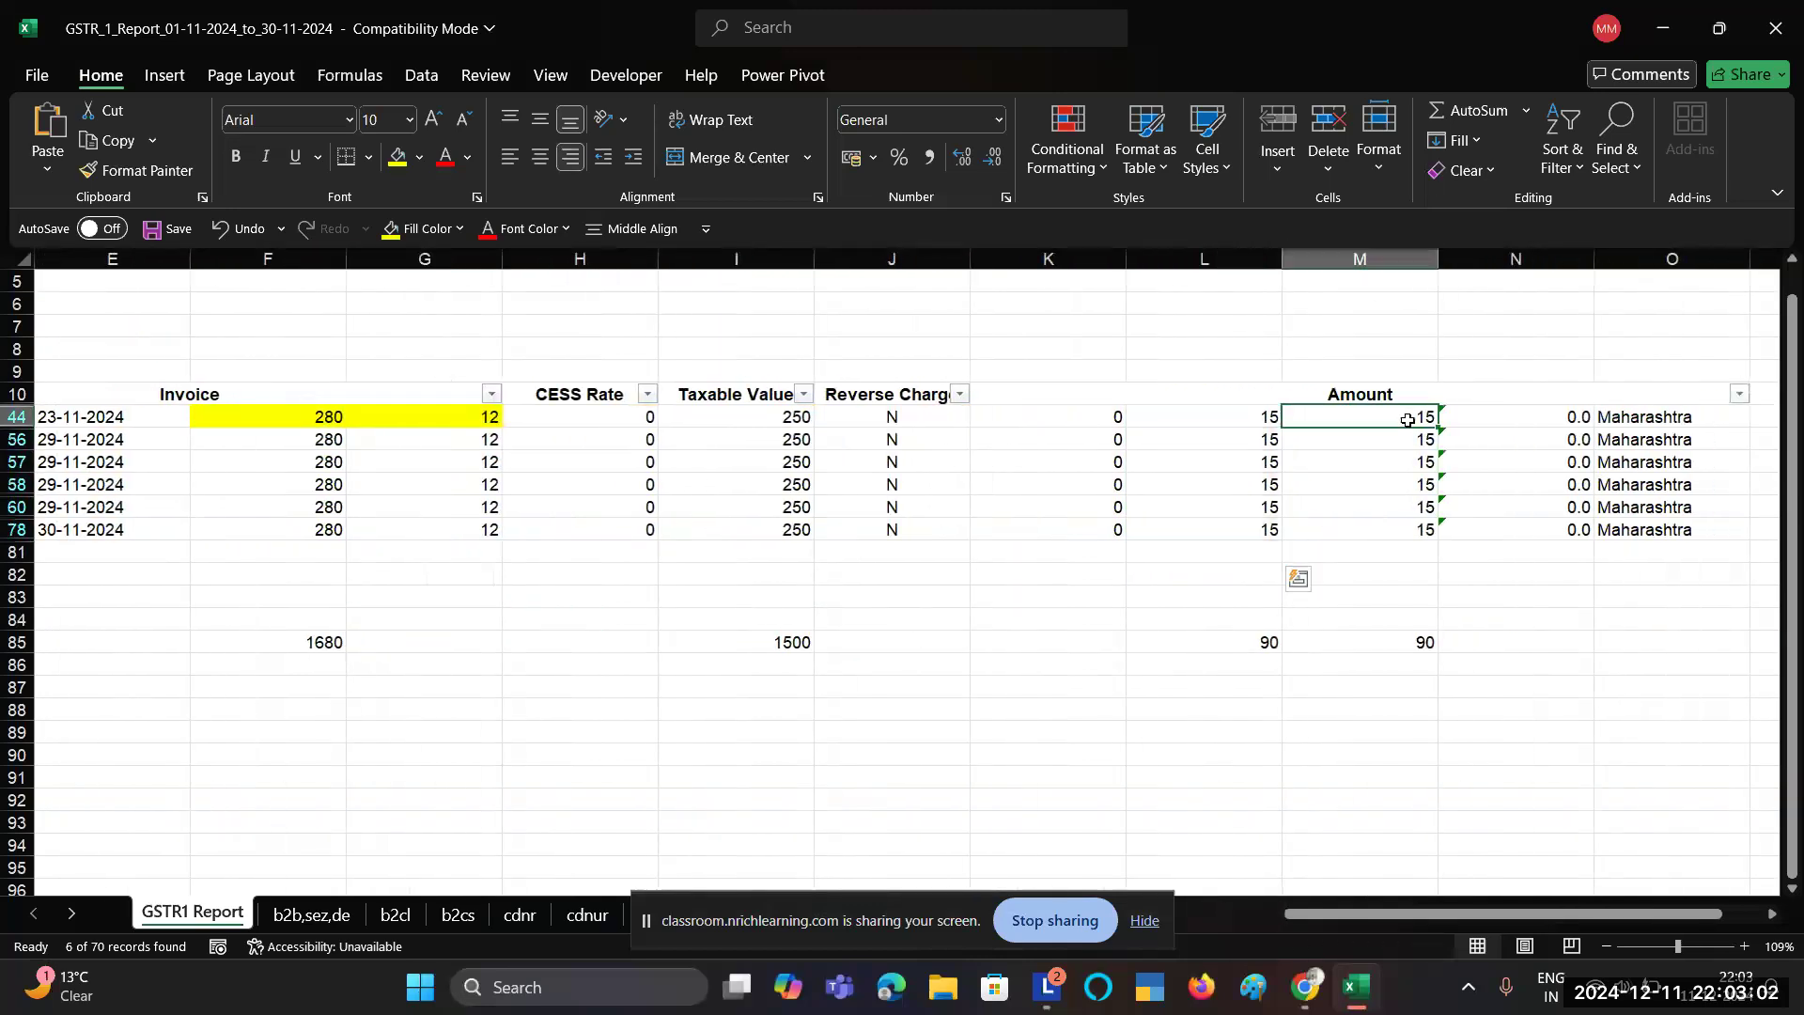
{"action": "left_click_drag", "start_coordinate": [1407, 420], "coordinate": [1422, 527]}
{"action": "left_click", "coordinate": [1256, 643]}
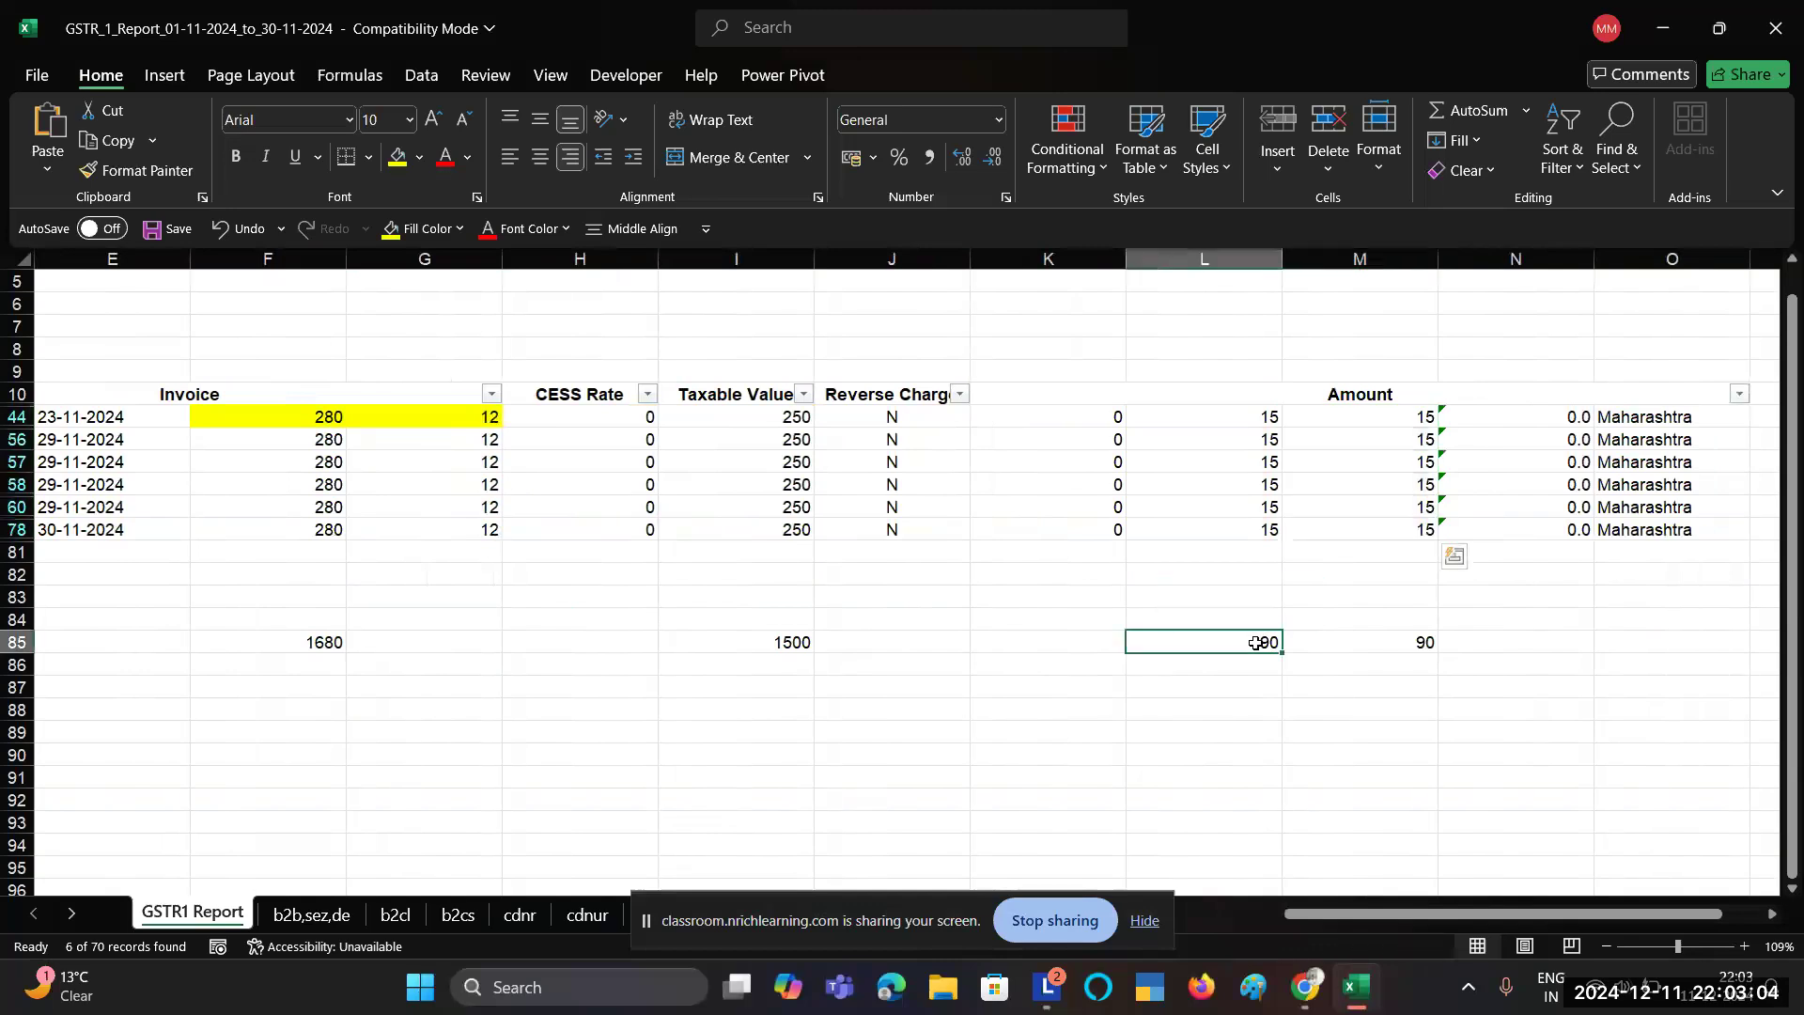
{"action": "double_click", "coordinate": [1256, 642]}
{"action": "key", "text": "Escape"}
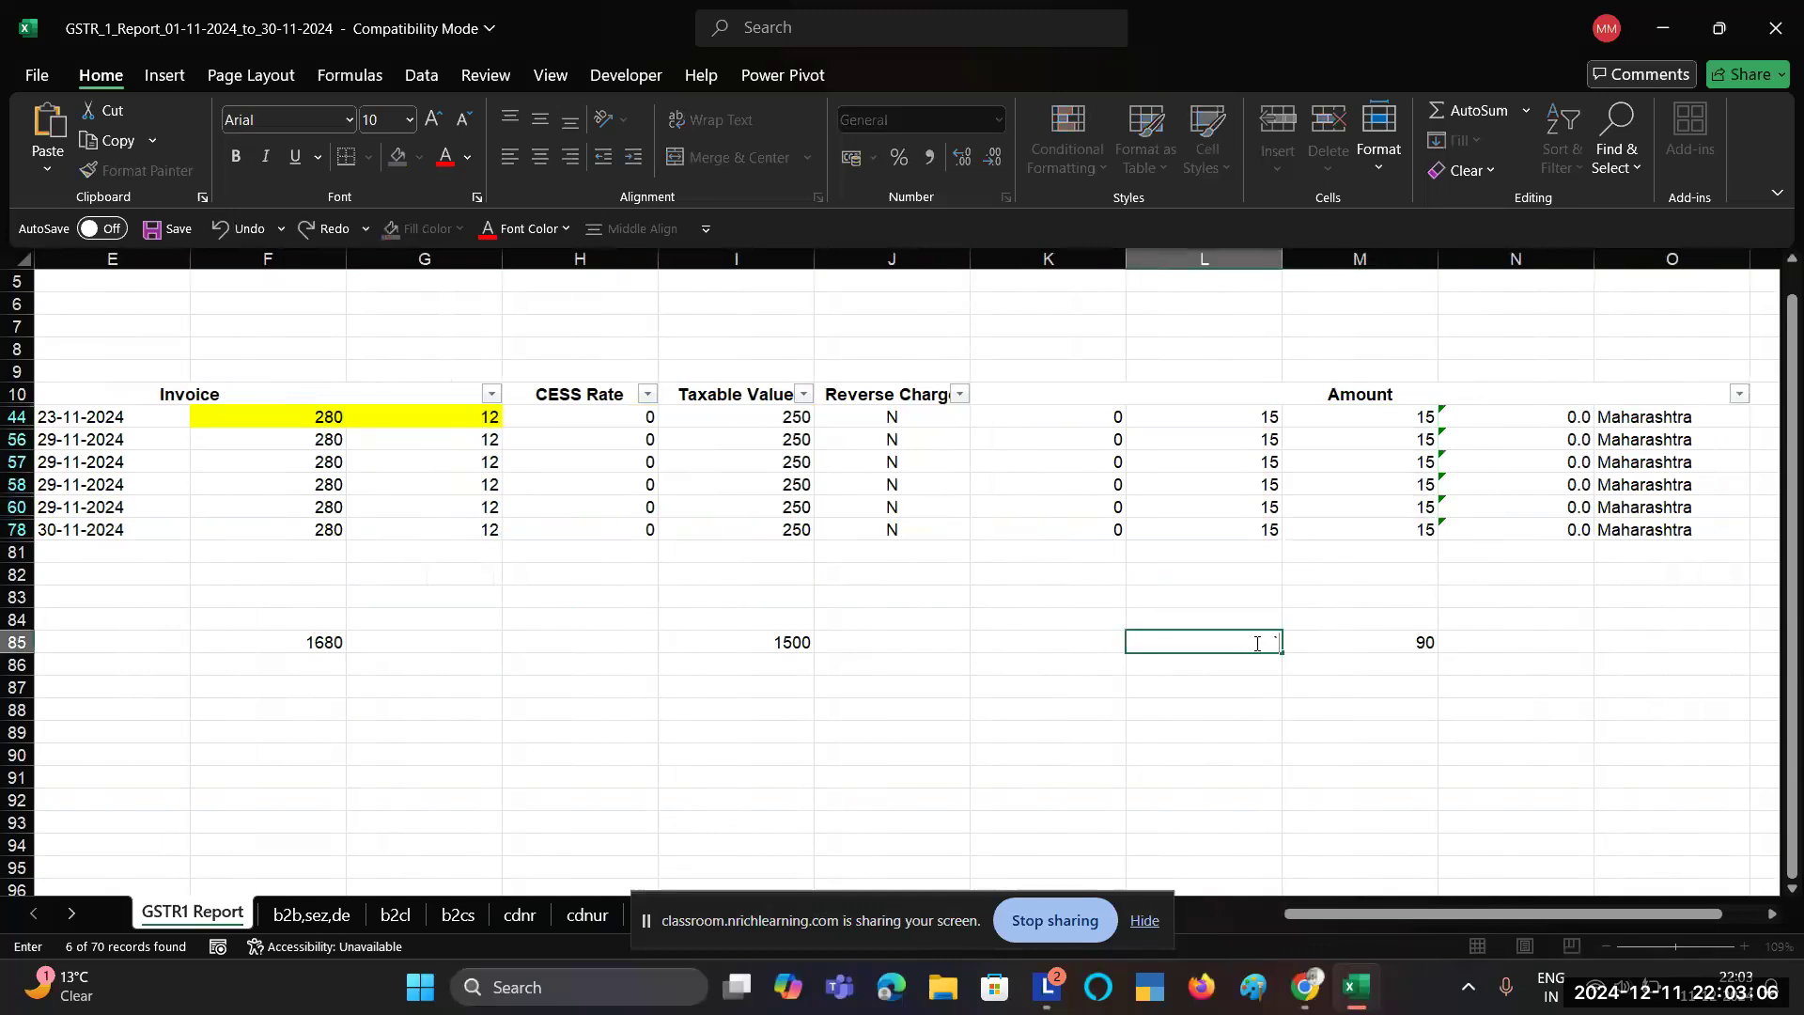
{"action": "left_click_drag", "start_coordinate": [1258, 423], "coordinate": [1270, 530]}
{"action": "key", "text": "alt+Tab"}
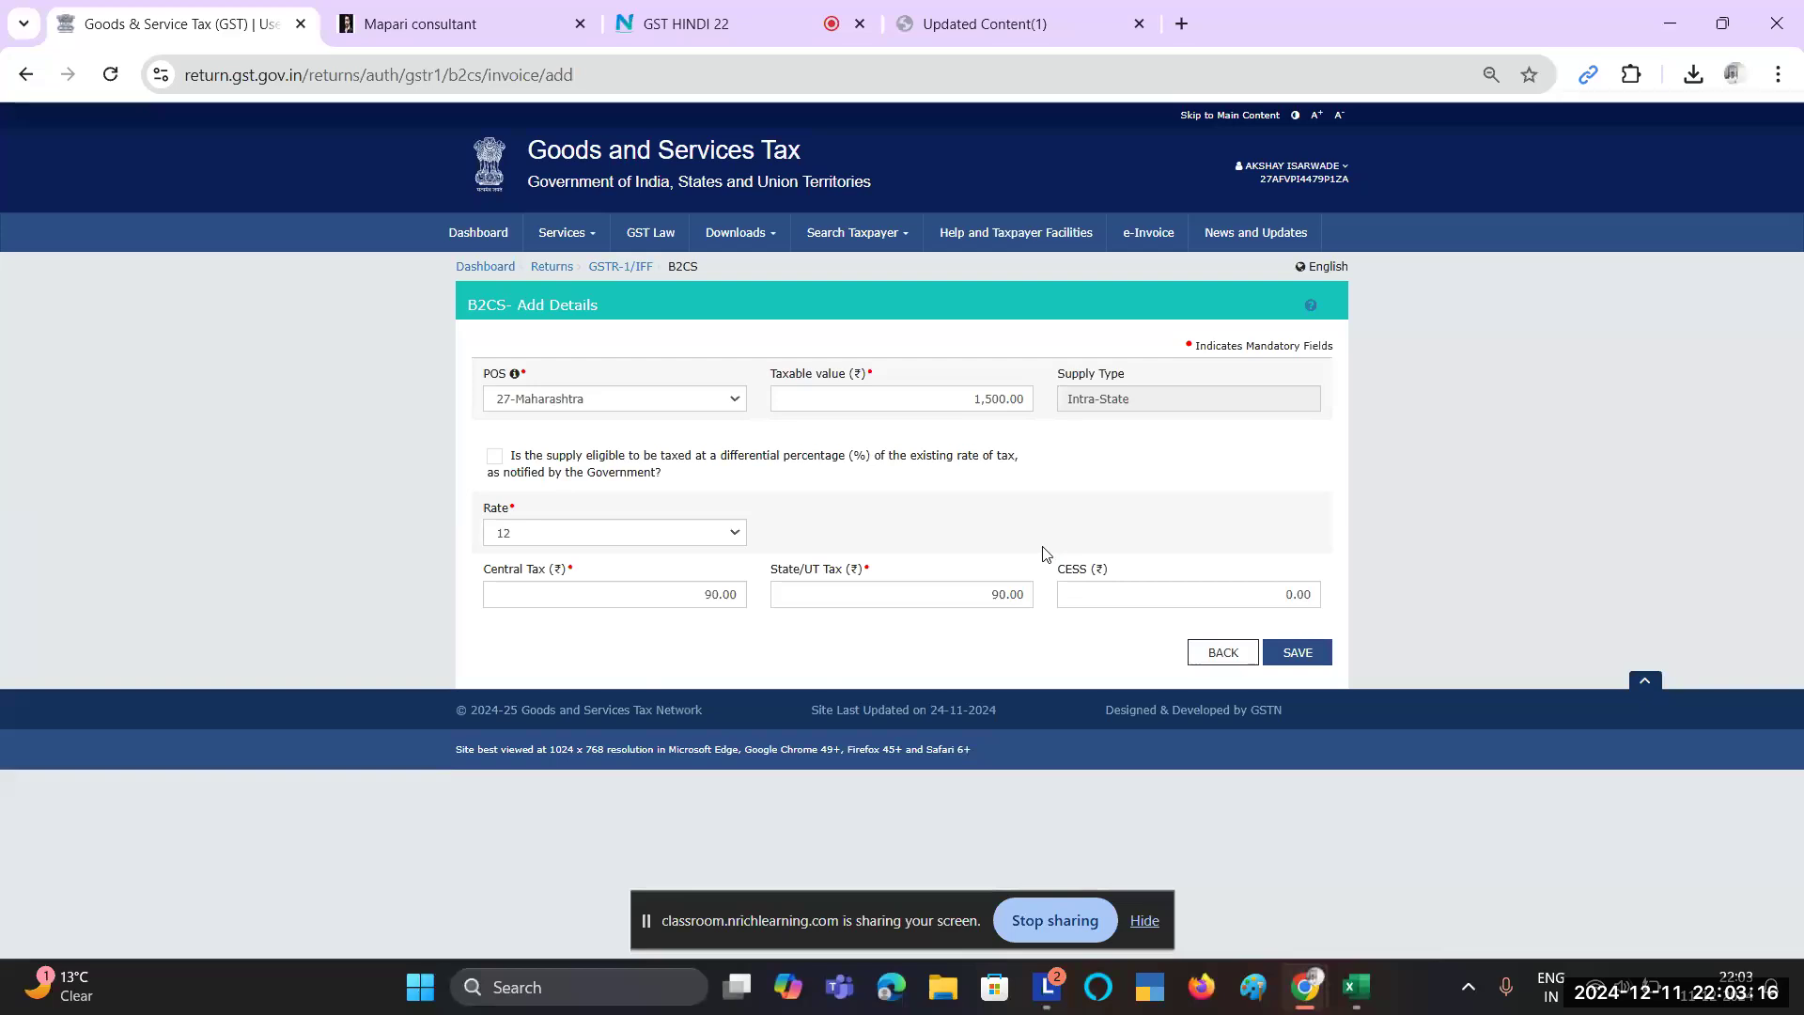
Step: Change invoice 437's rate in cell G78 to 18
{"action": "key", "text": "alt+Tab"}
{"action": "scroll", "coordinate": [497, 573], "scroll_direction": "left", "scroll_amount": 5}
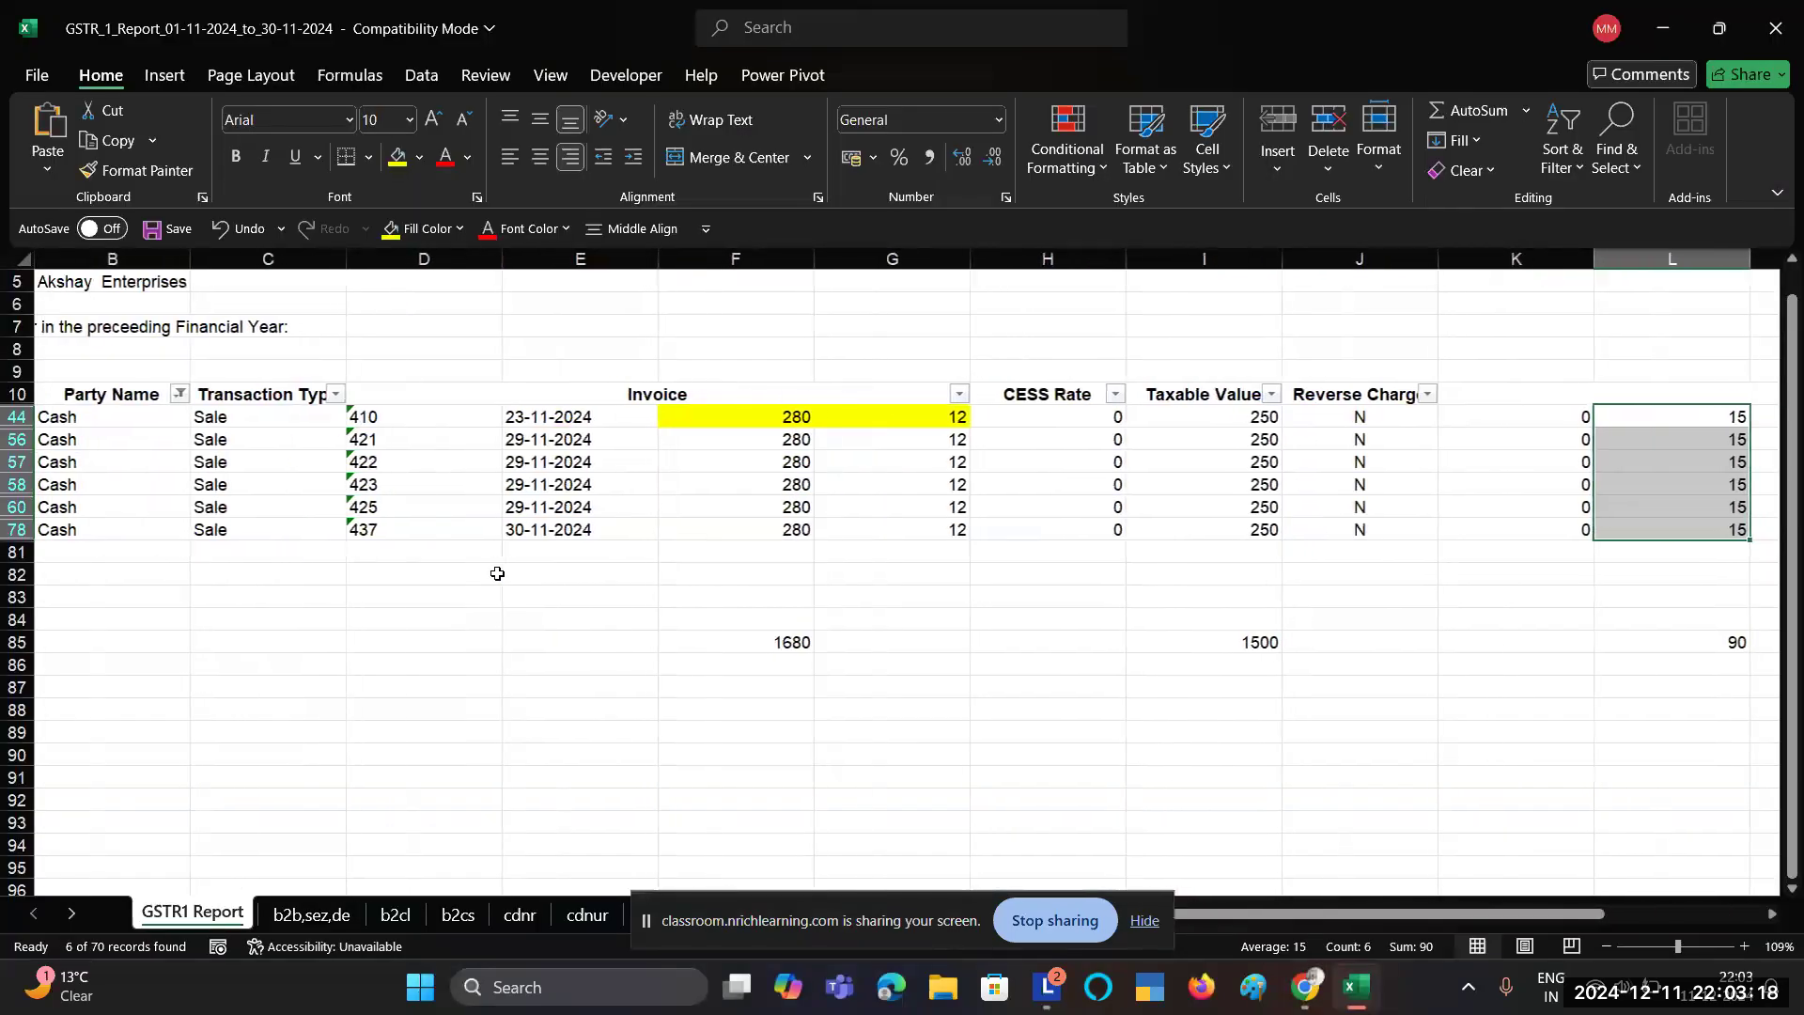
{"action": "left_click", "coordinate": [944, 529]}
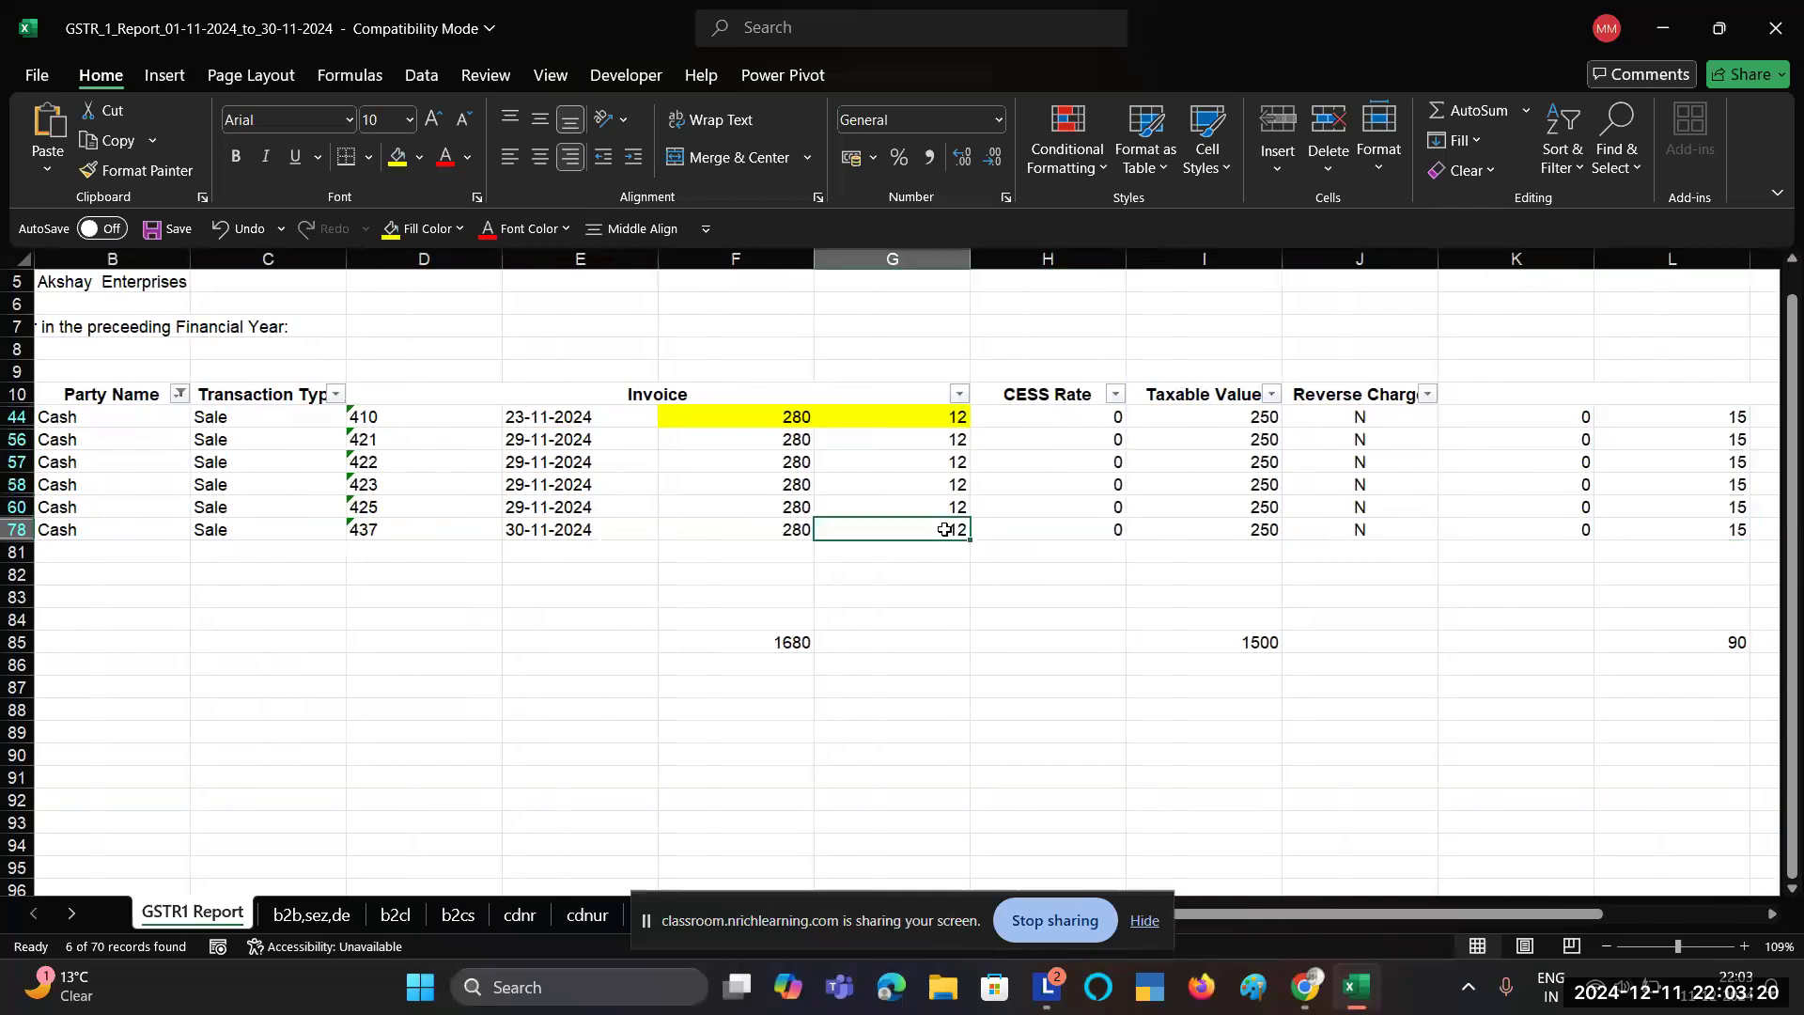
{"action": "type", "text": "18"}
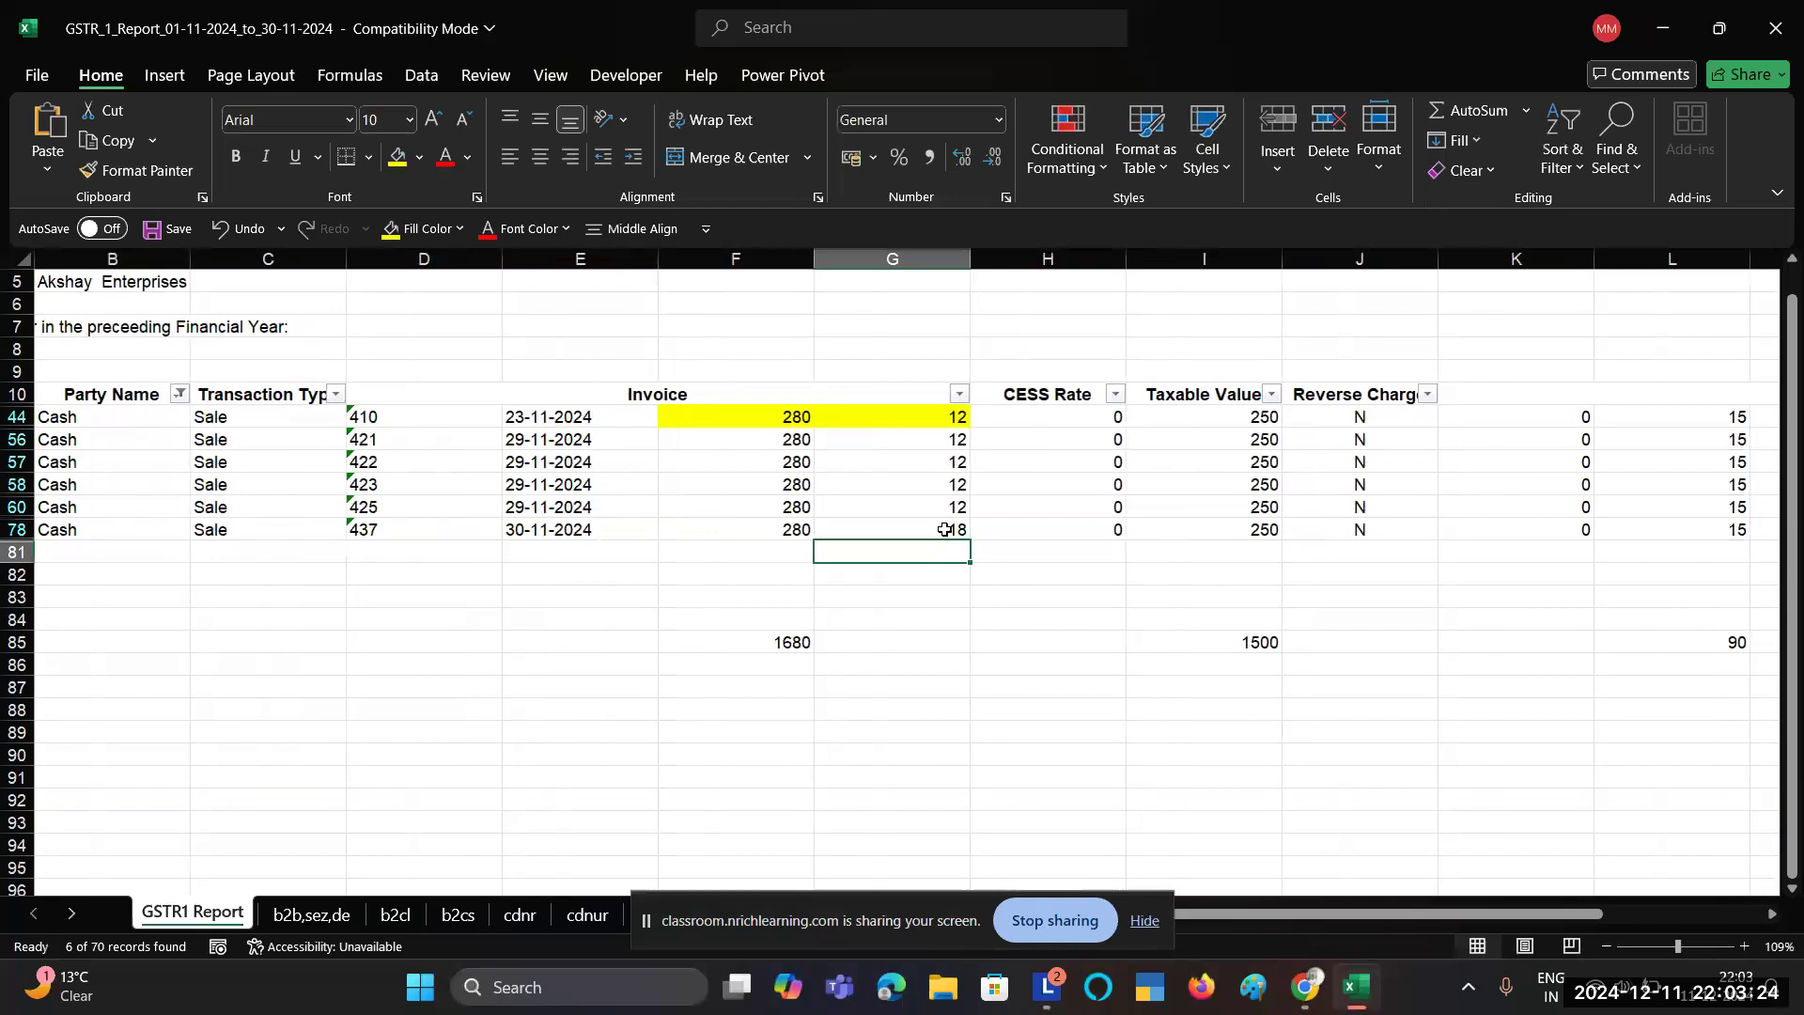
{"action": "key", "text": "alt+Tab"}
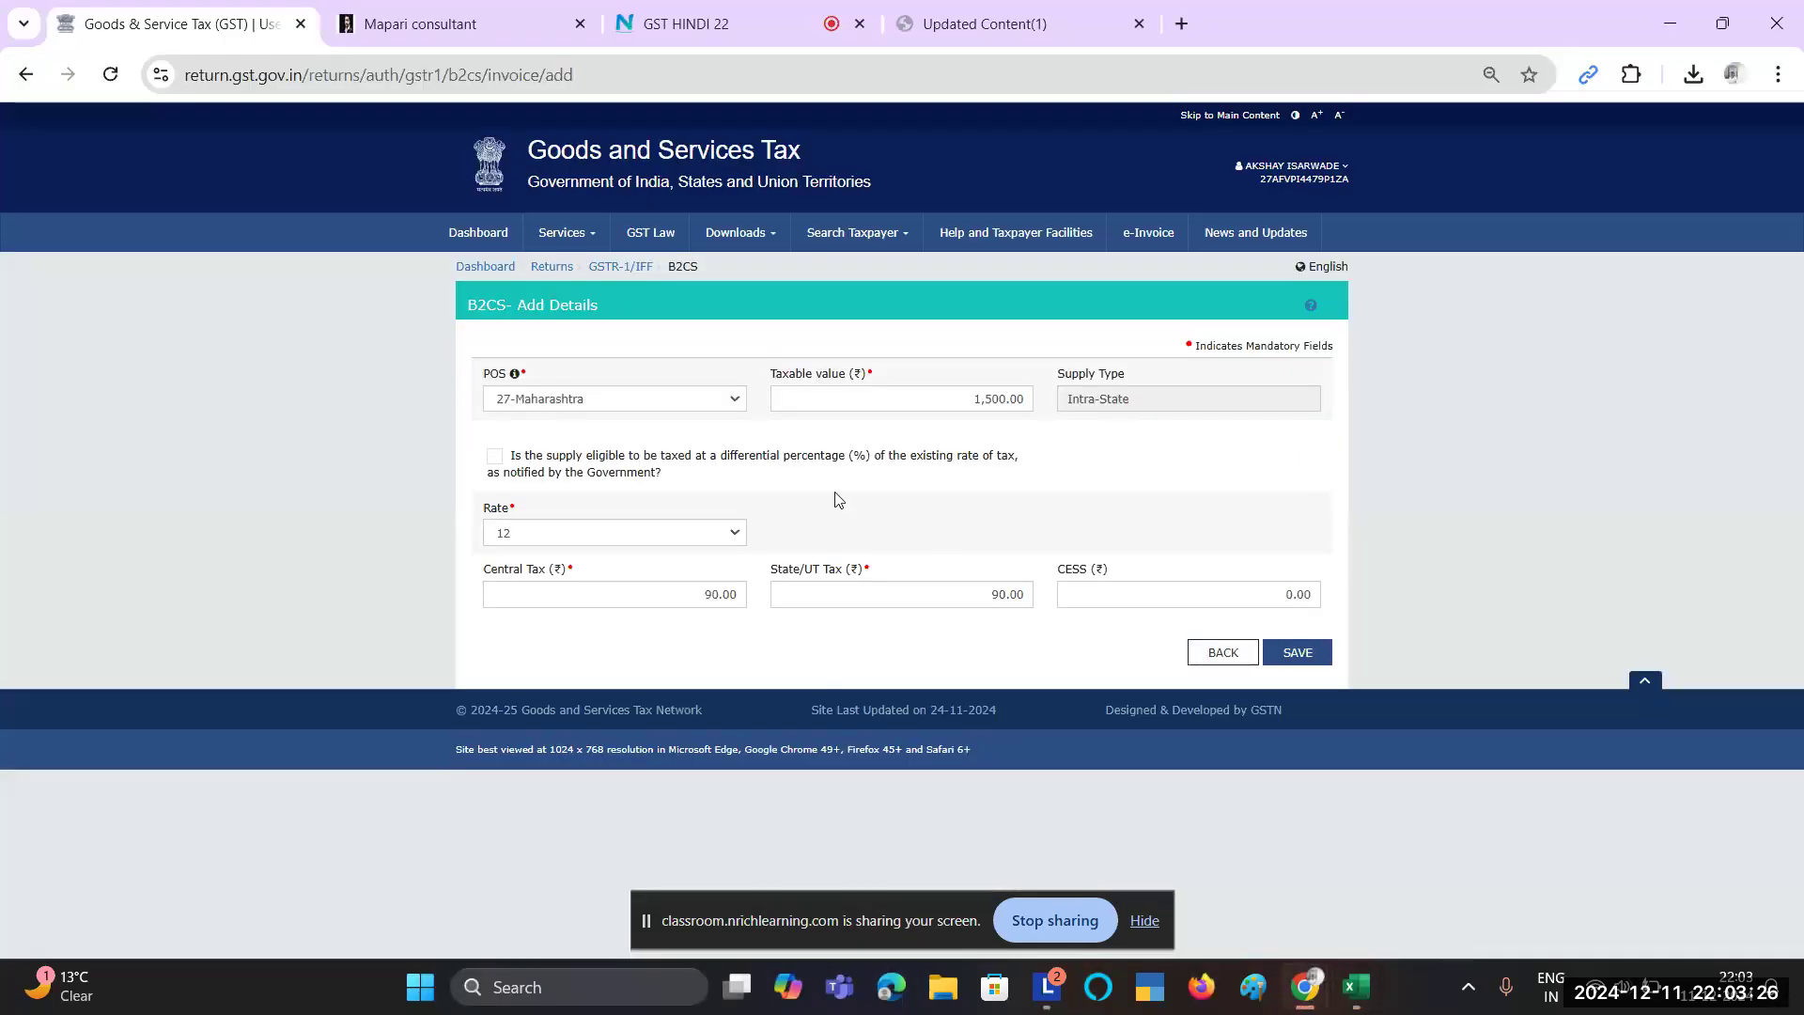
{"action": "key", "text": "alt+Tab"}
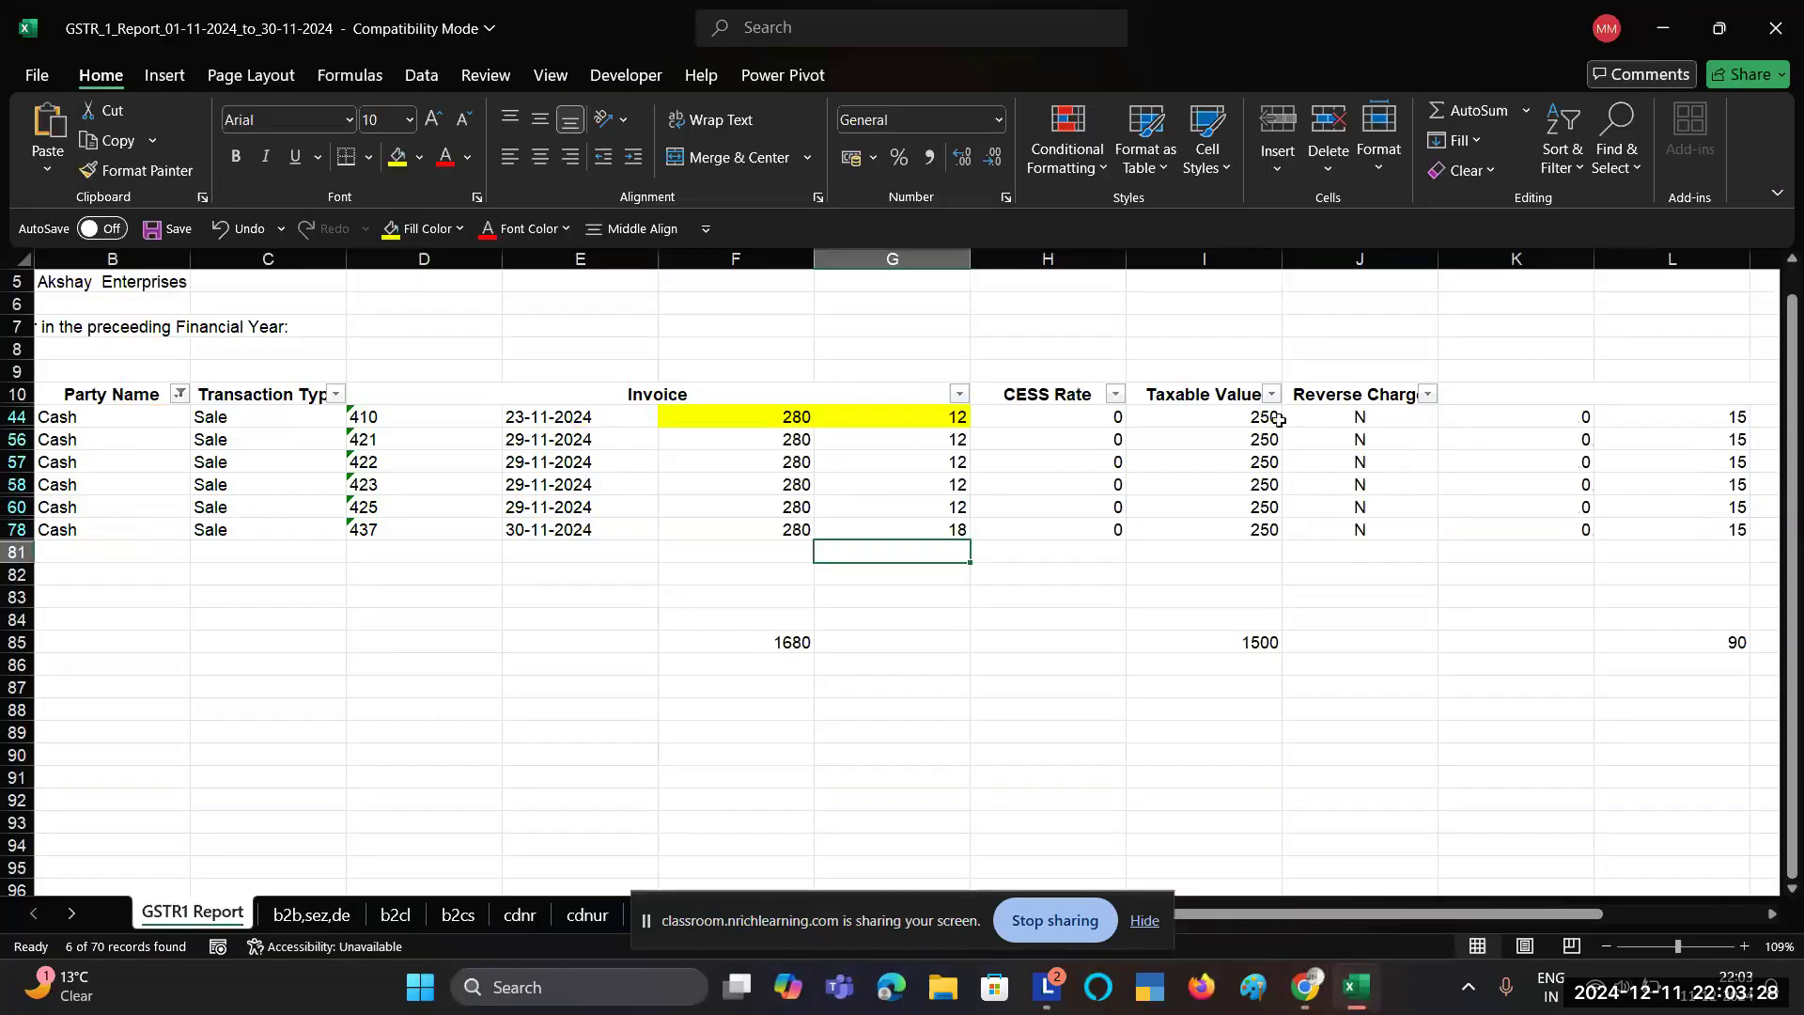
Step: Total the five 12% Cash taxable values and replace the B2CS taxable value with 1250
{"action": "left_click_drag", "start_coordinate": [1279, 420], "coordinate": [1288, 504]}
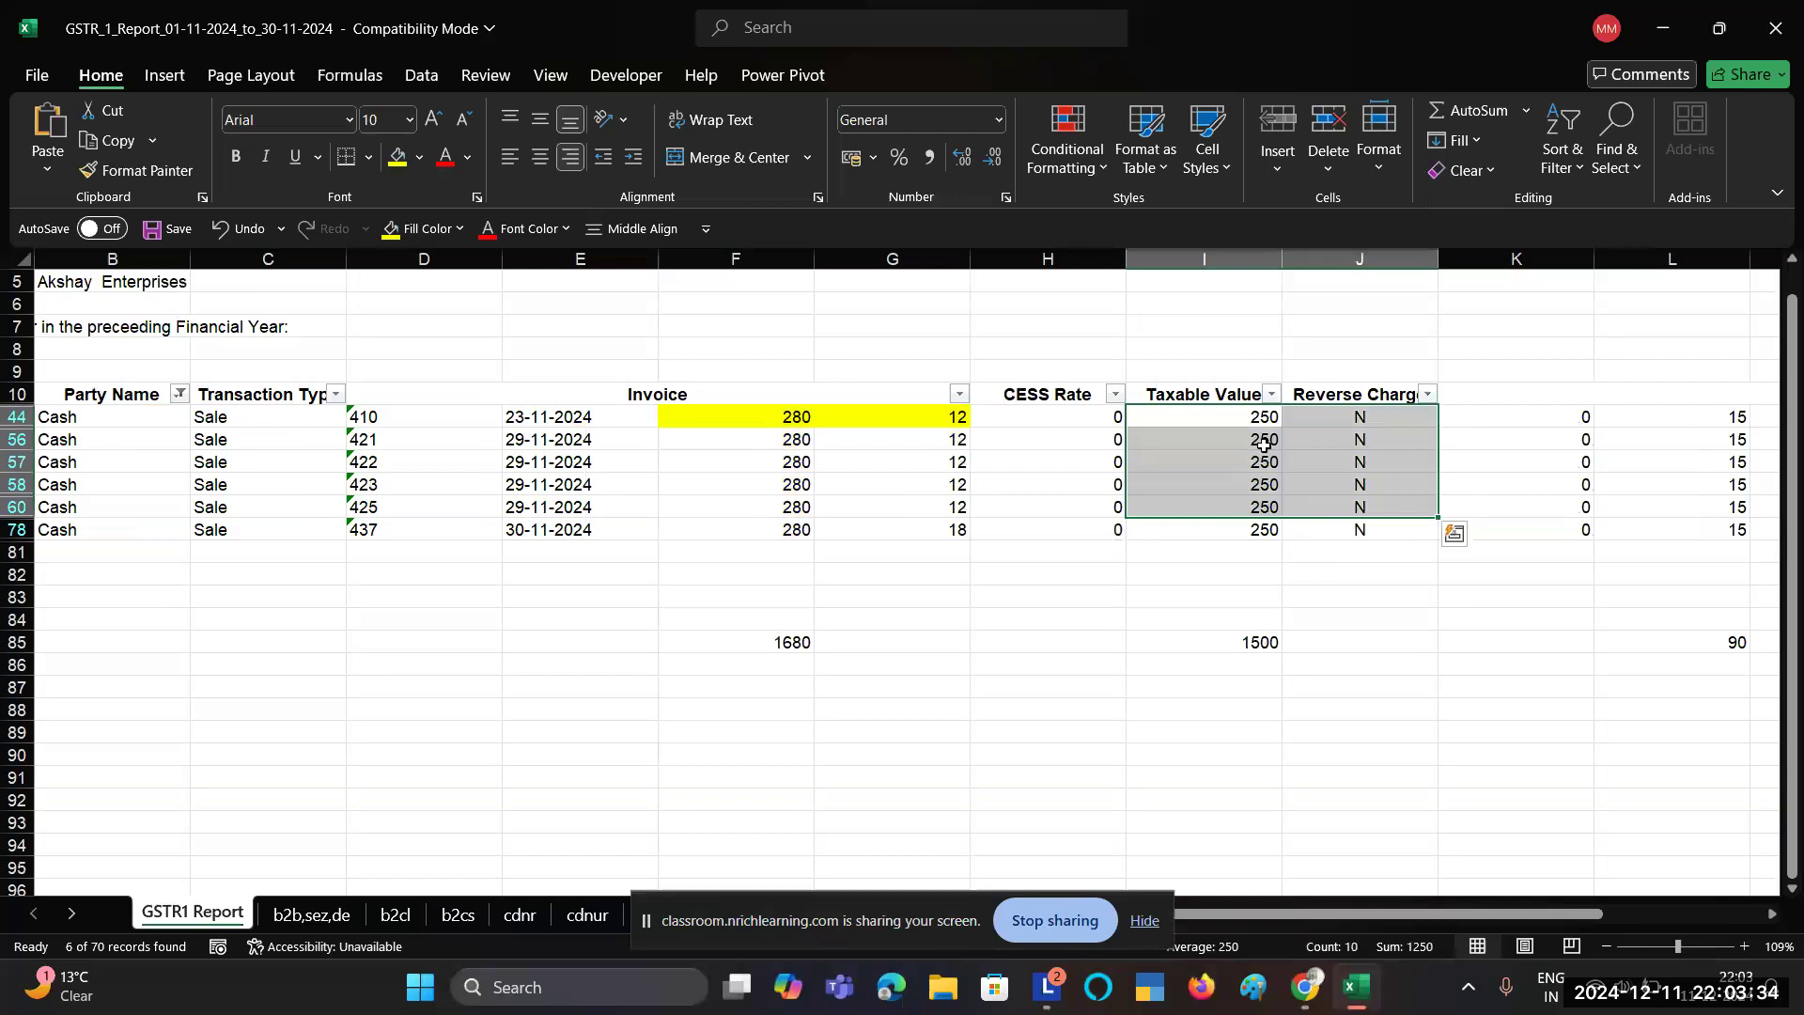
{"action": "left_click_drag", "start_coordinate": [1266, 419], "coordinate": [1271, 509]}
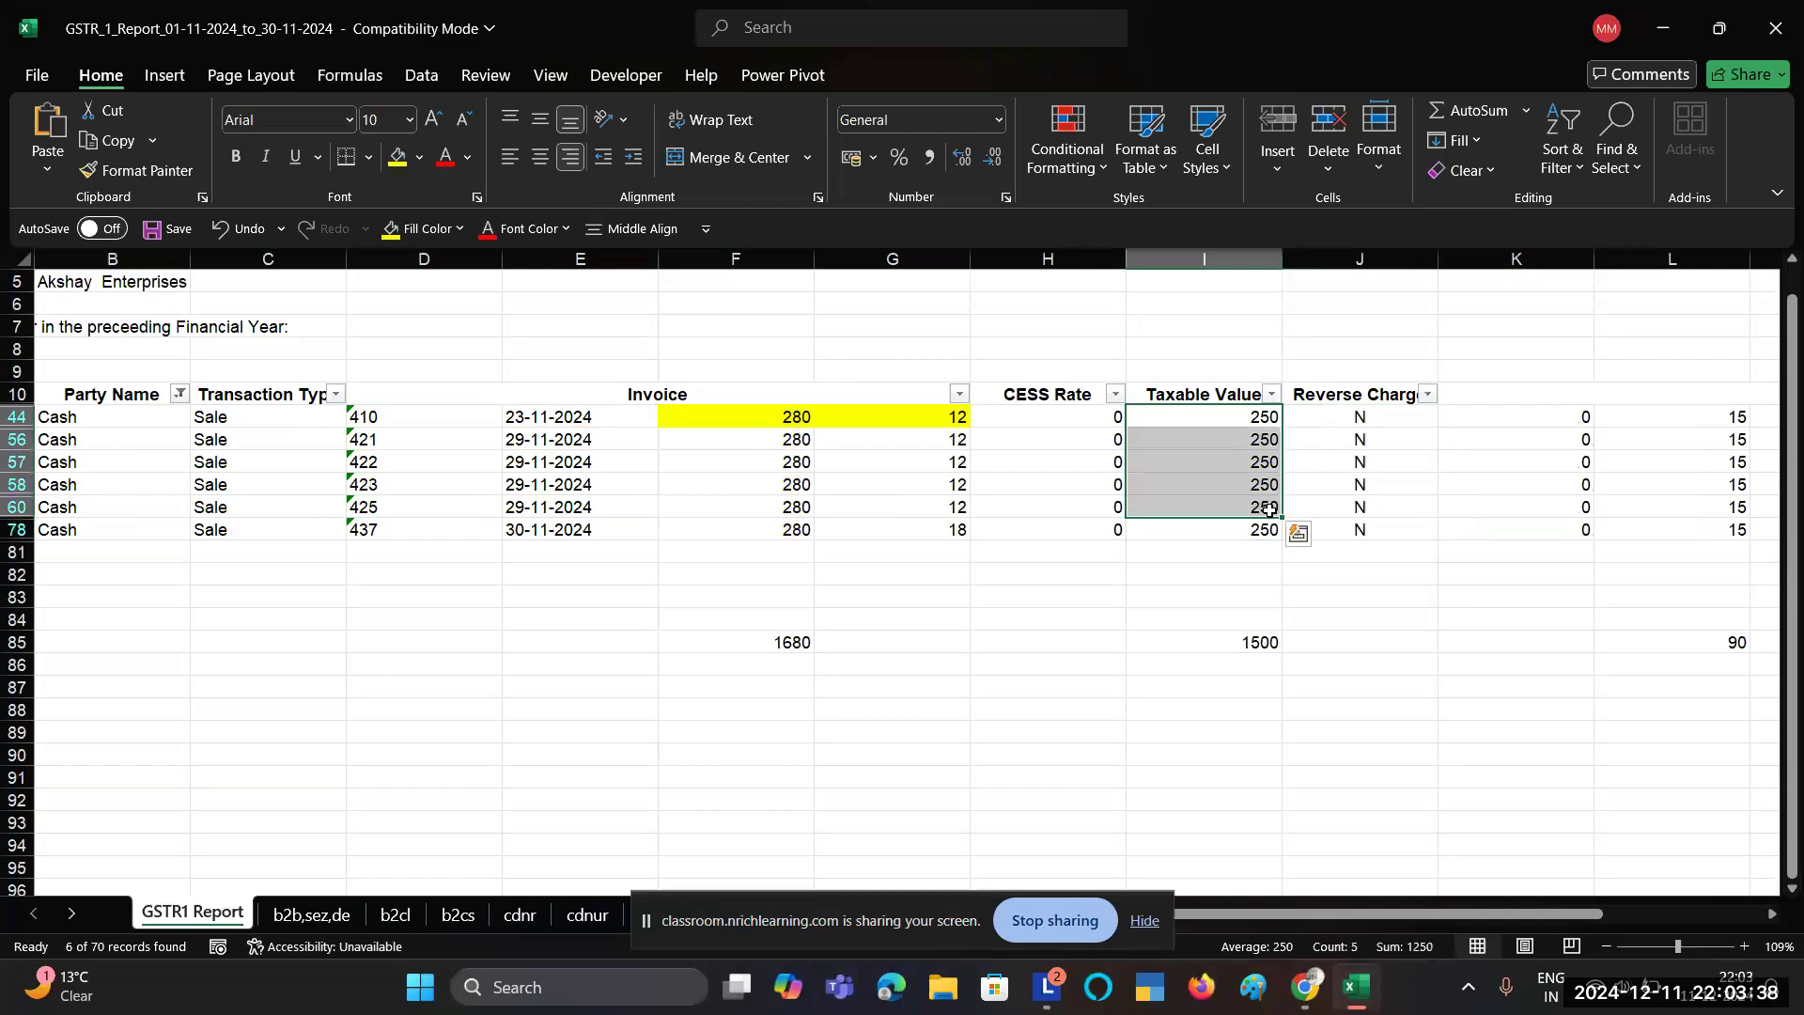
{"action": "key", "text": "alt+Tab"}
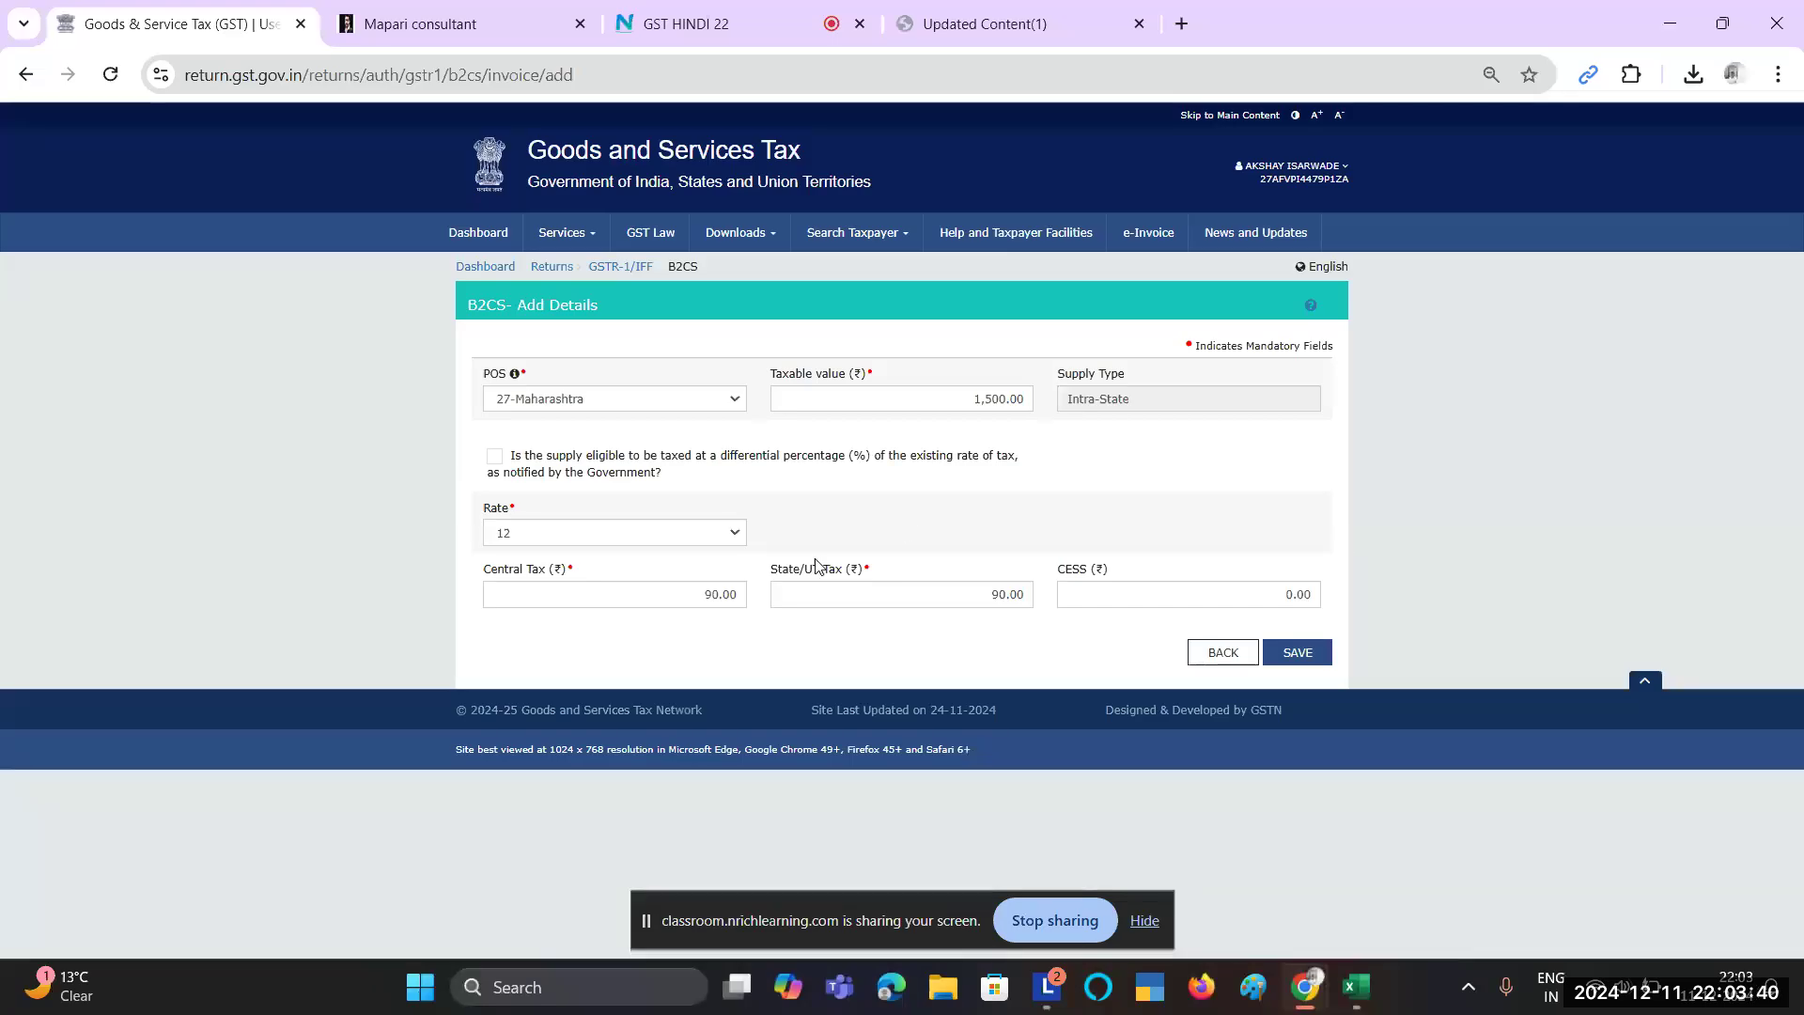
{"action": "double_click", "coordinate": [995, 396]}
{"action": "key", "text": "BackSpace"}
{"action": "type", "text": "1250"}
{"action": "key", "text": "alt+Tab"}
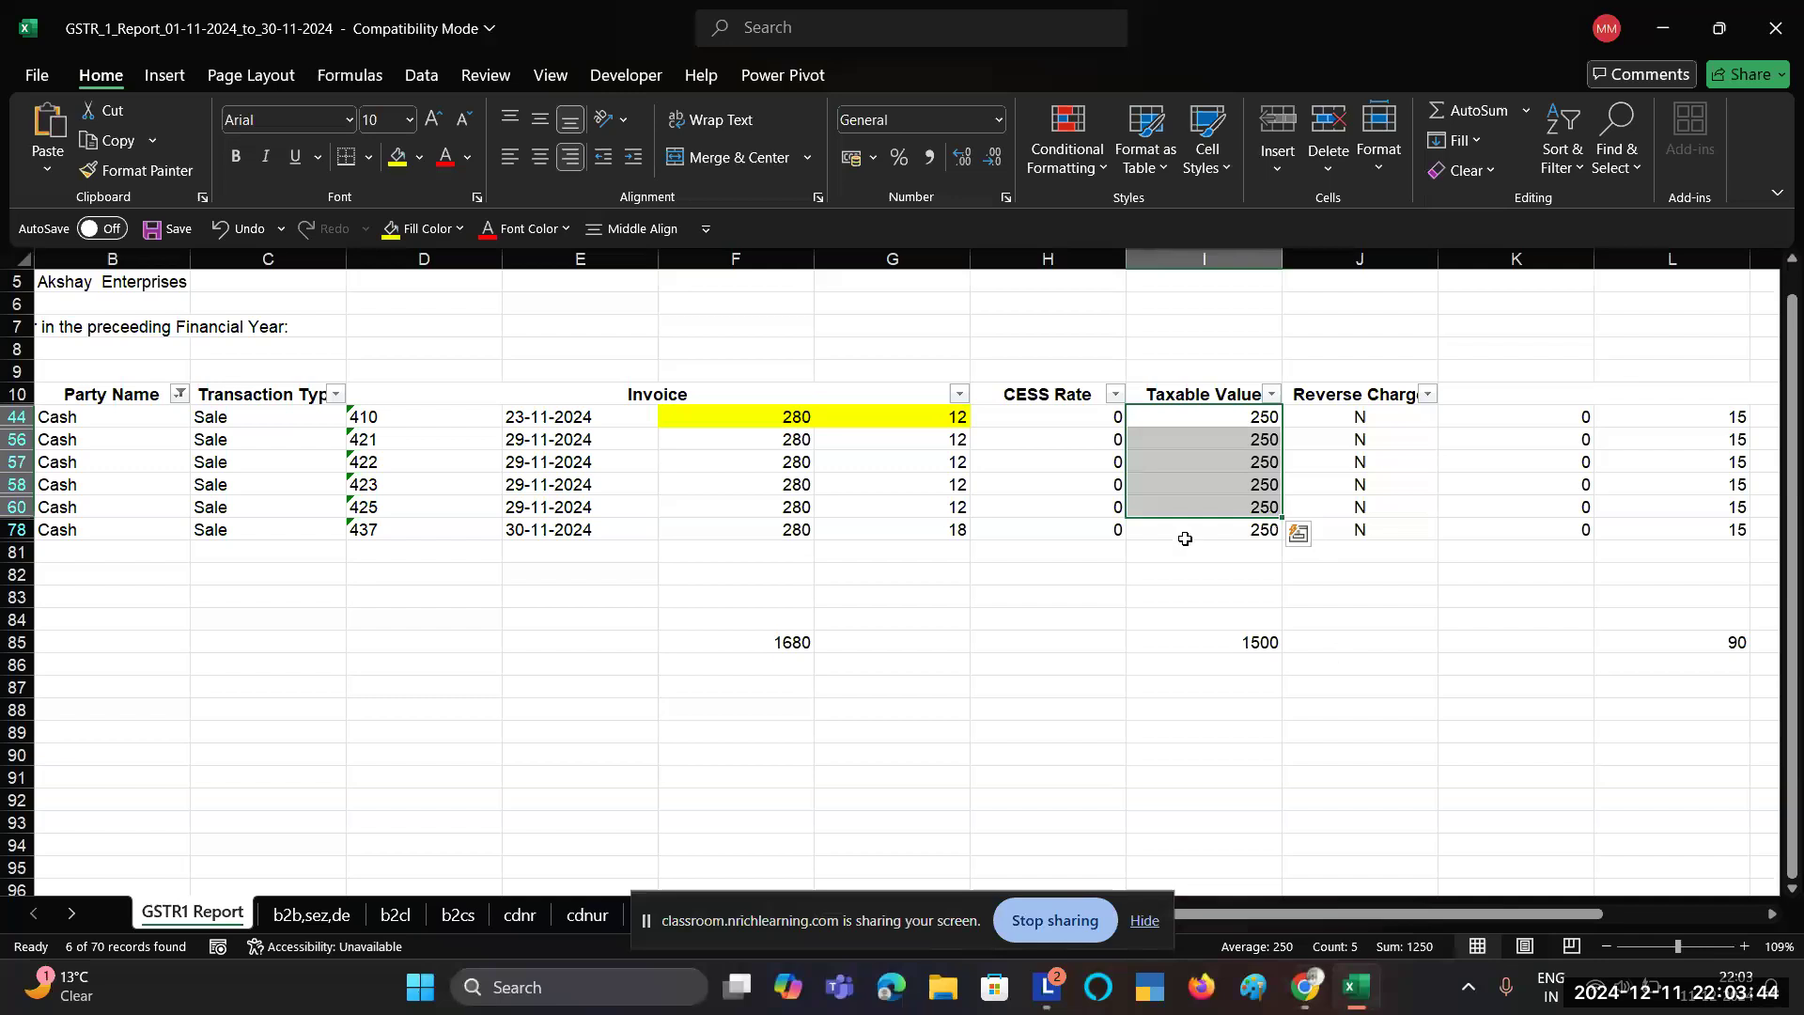
{"action": "left_click_drag", "start_coordinate": [926, 507], "coordinate": [1212, 545]}
{"action": "key", "text": "alt+Tab"}
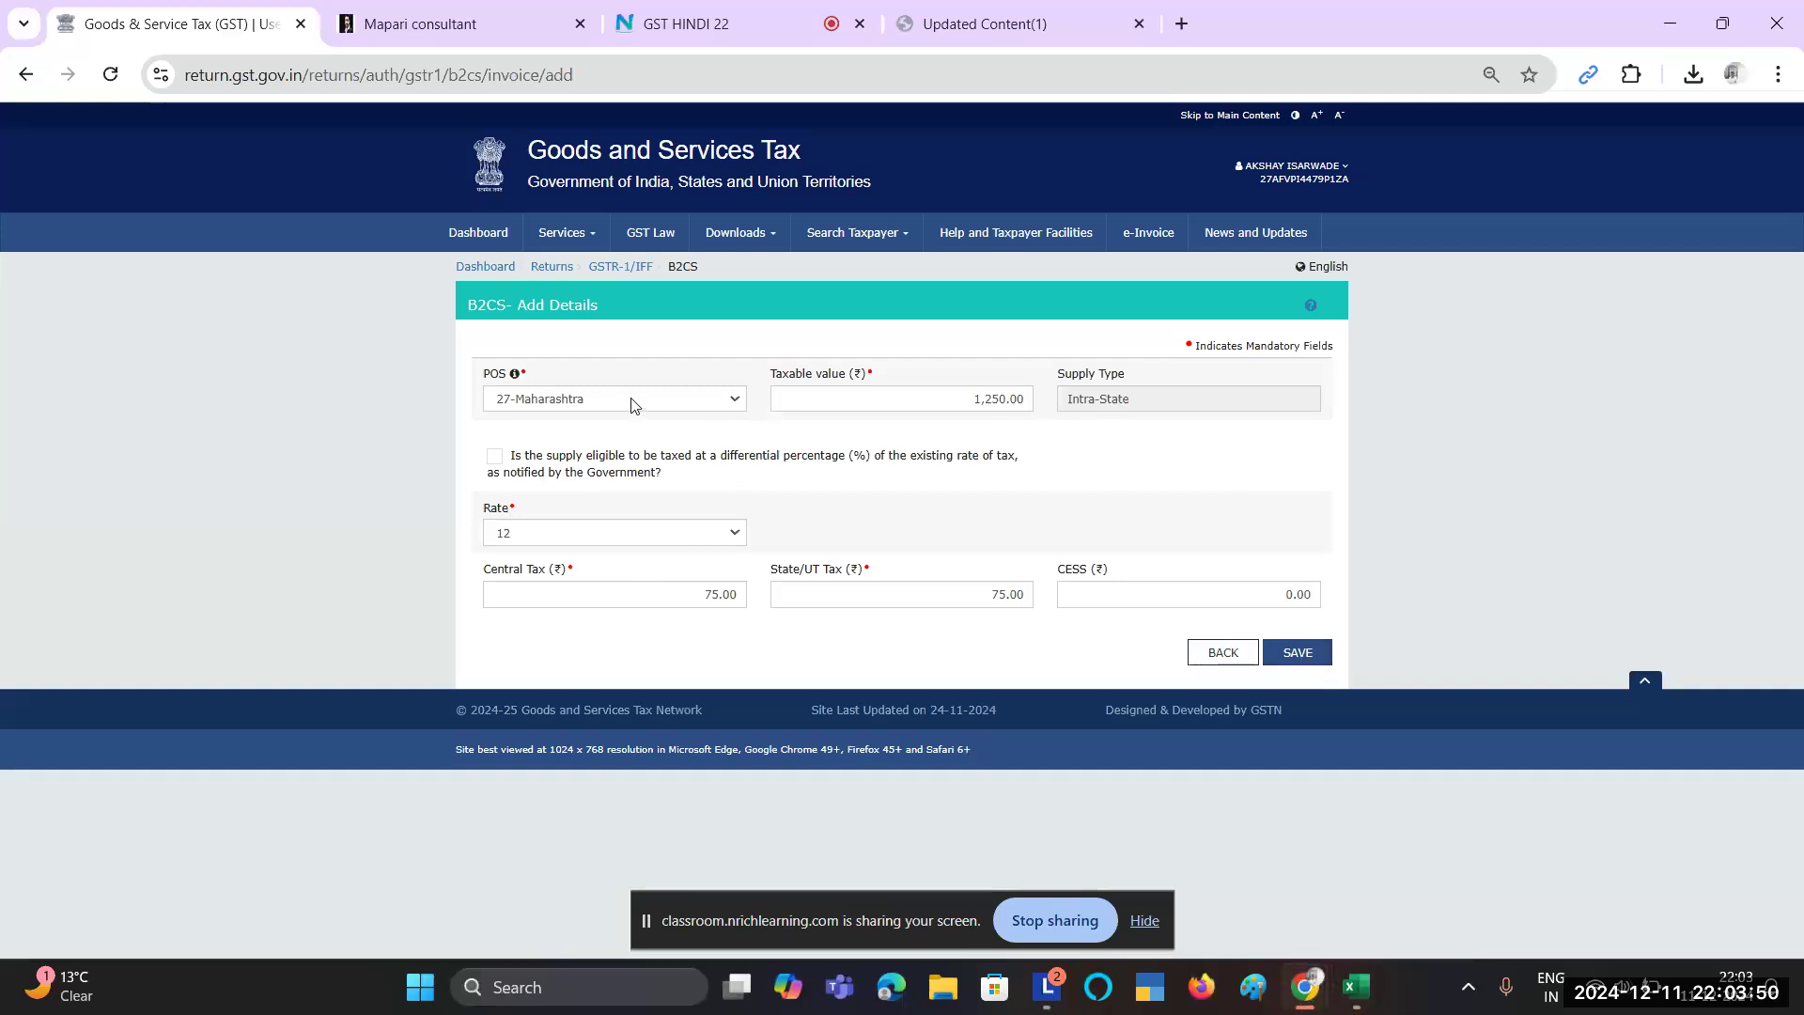
Step: Replace the taxable value with 250 and set the rate to 18%
{"action": "double_click", "coordinate": [970, 411]}
{"action": "key", "text": "BackSpace"}
{"action": "type", "text": "250"}
{"action": "left_click", "coordinate": [637, 536]}
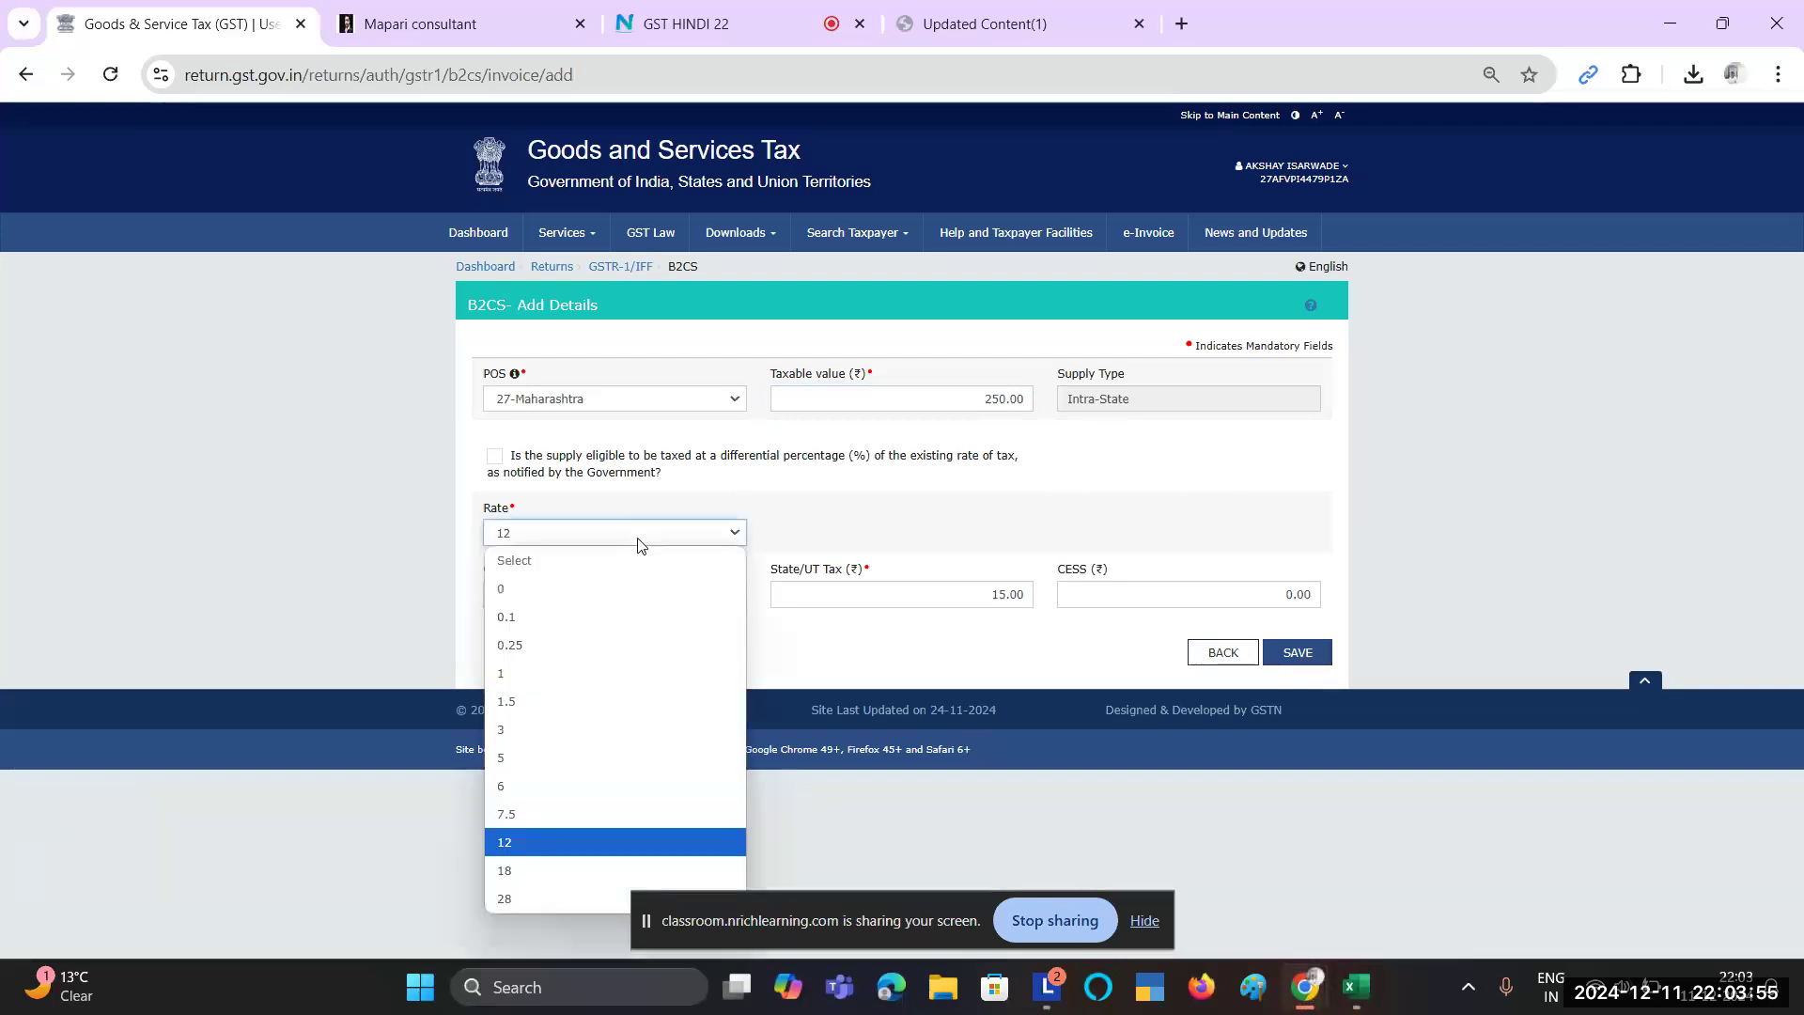
{"action": "left_click", "coordinate": [522, 871]}
{"action": "left_click", "coordinate": [1015, 648]}
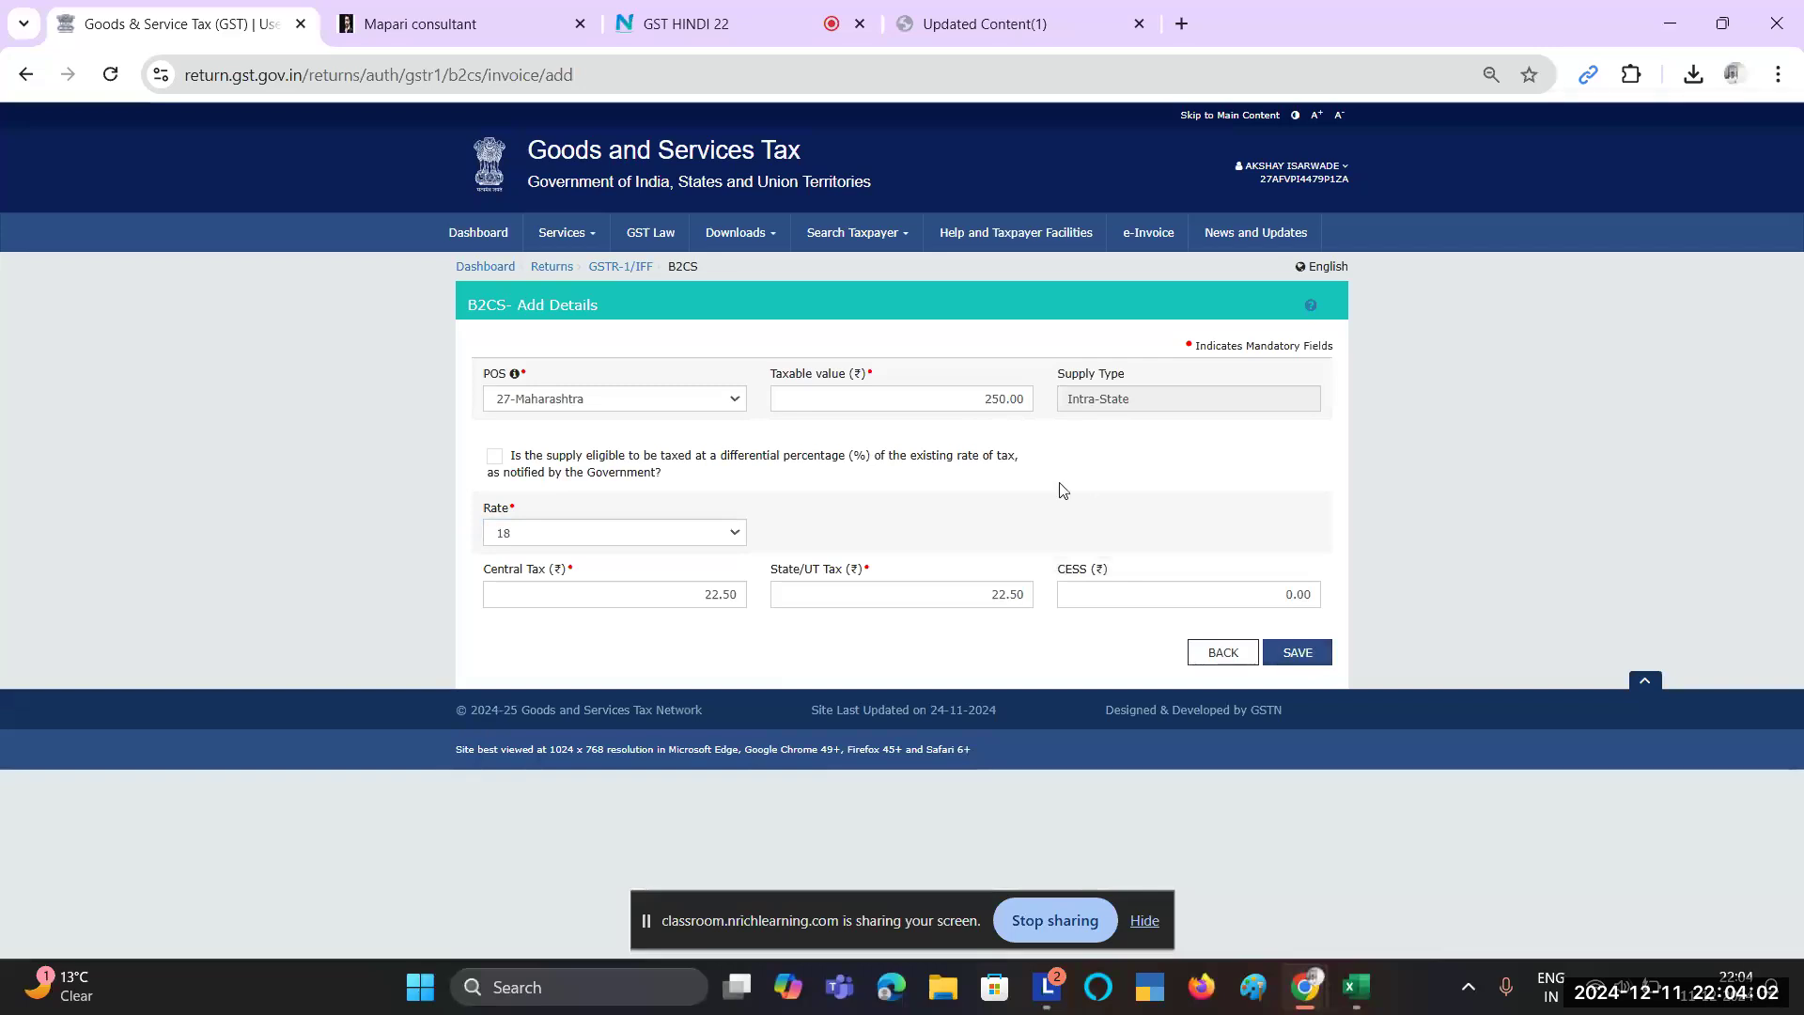
Step: Check that the place of supply stays 27-Maharashtra and the rate remains 18
{"action": "left_click", "coordinate": [726, 399]}
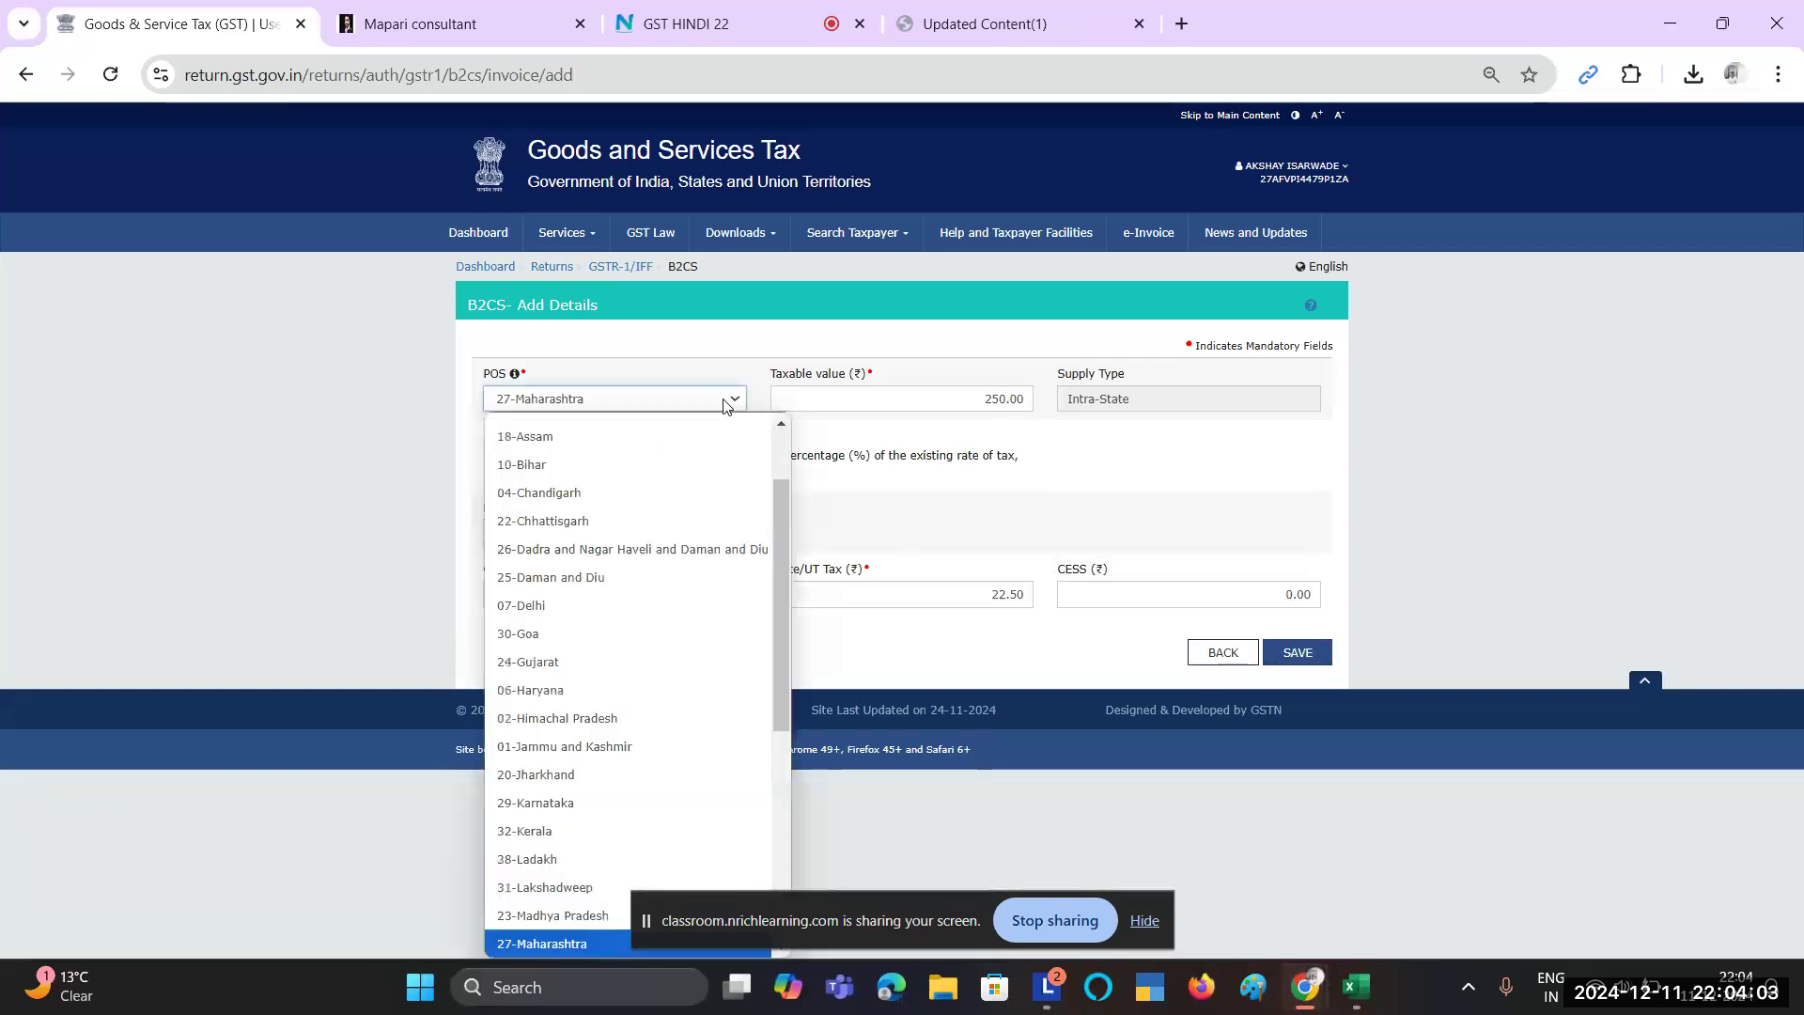
{"action": "left_click", "coordinate": [1013, 434]}
{"action": "left_click", "coordinate": [607, 546]}
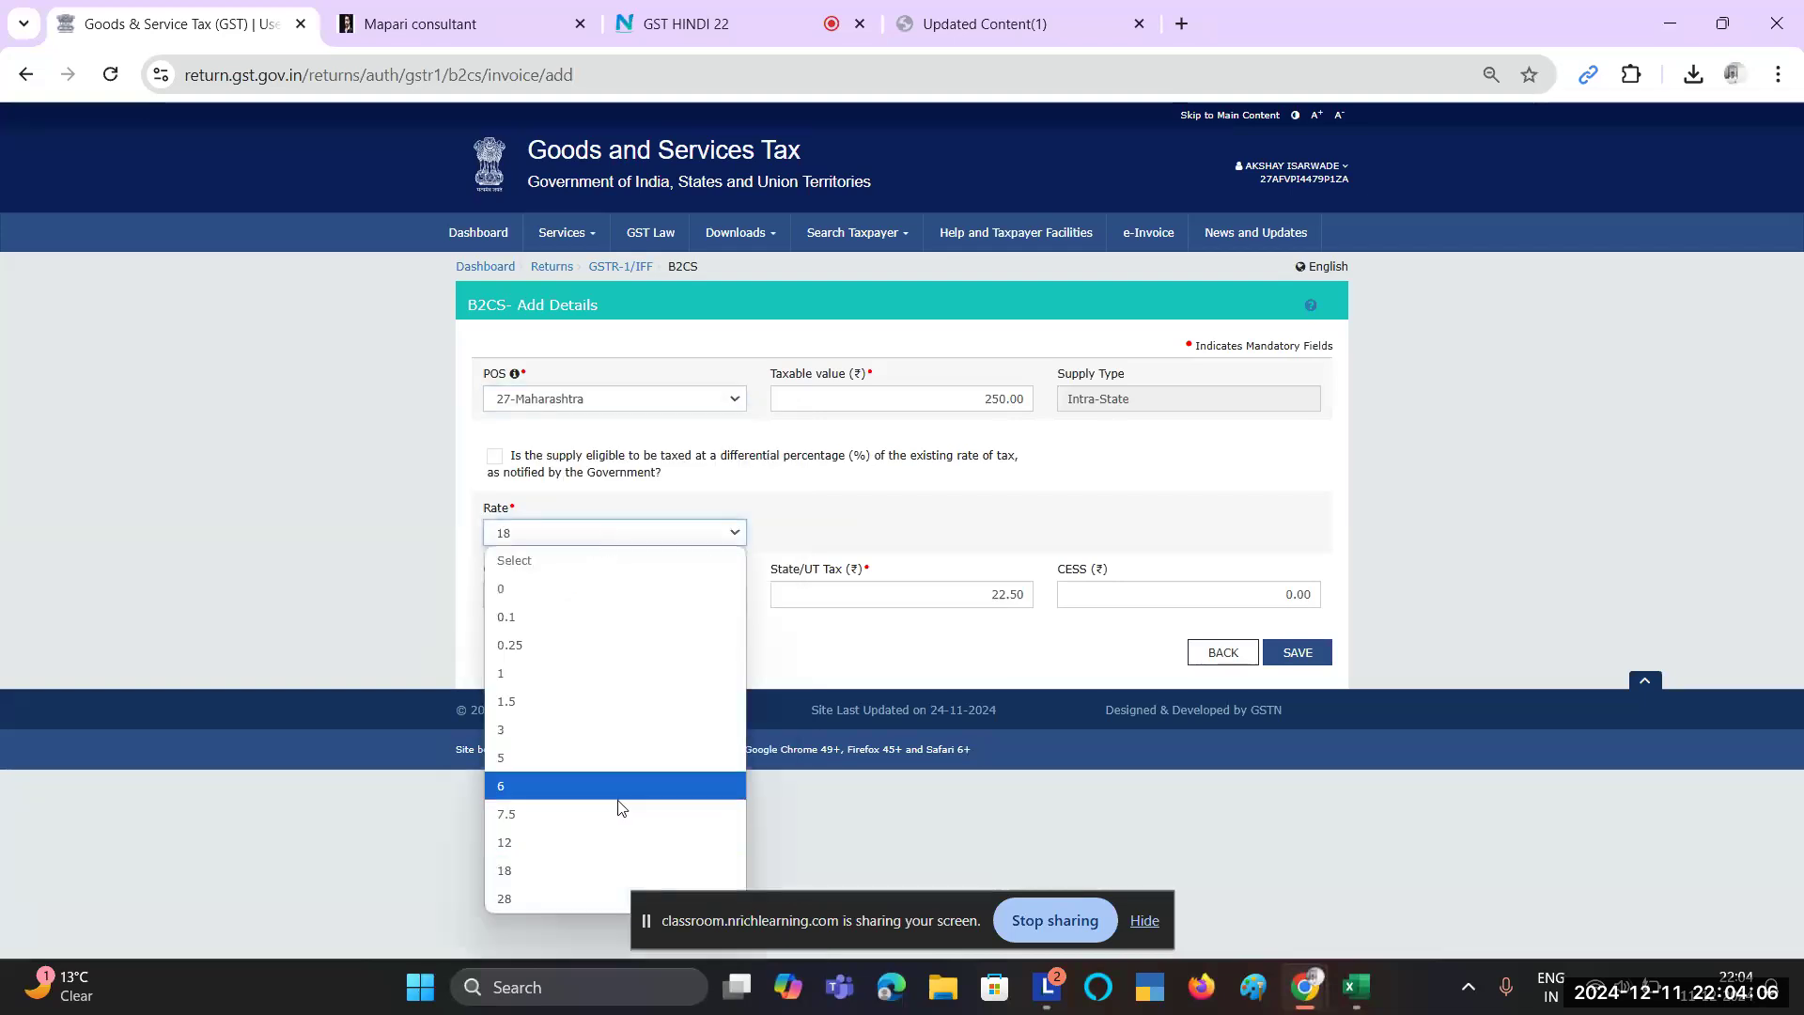
{"action": "left_click", "coordinate": [921, 540]}
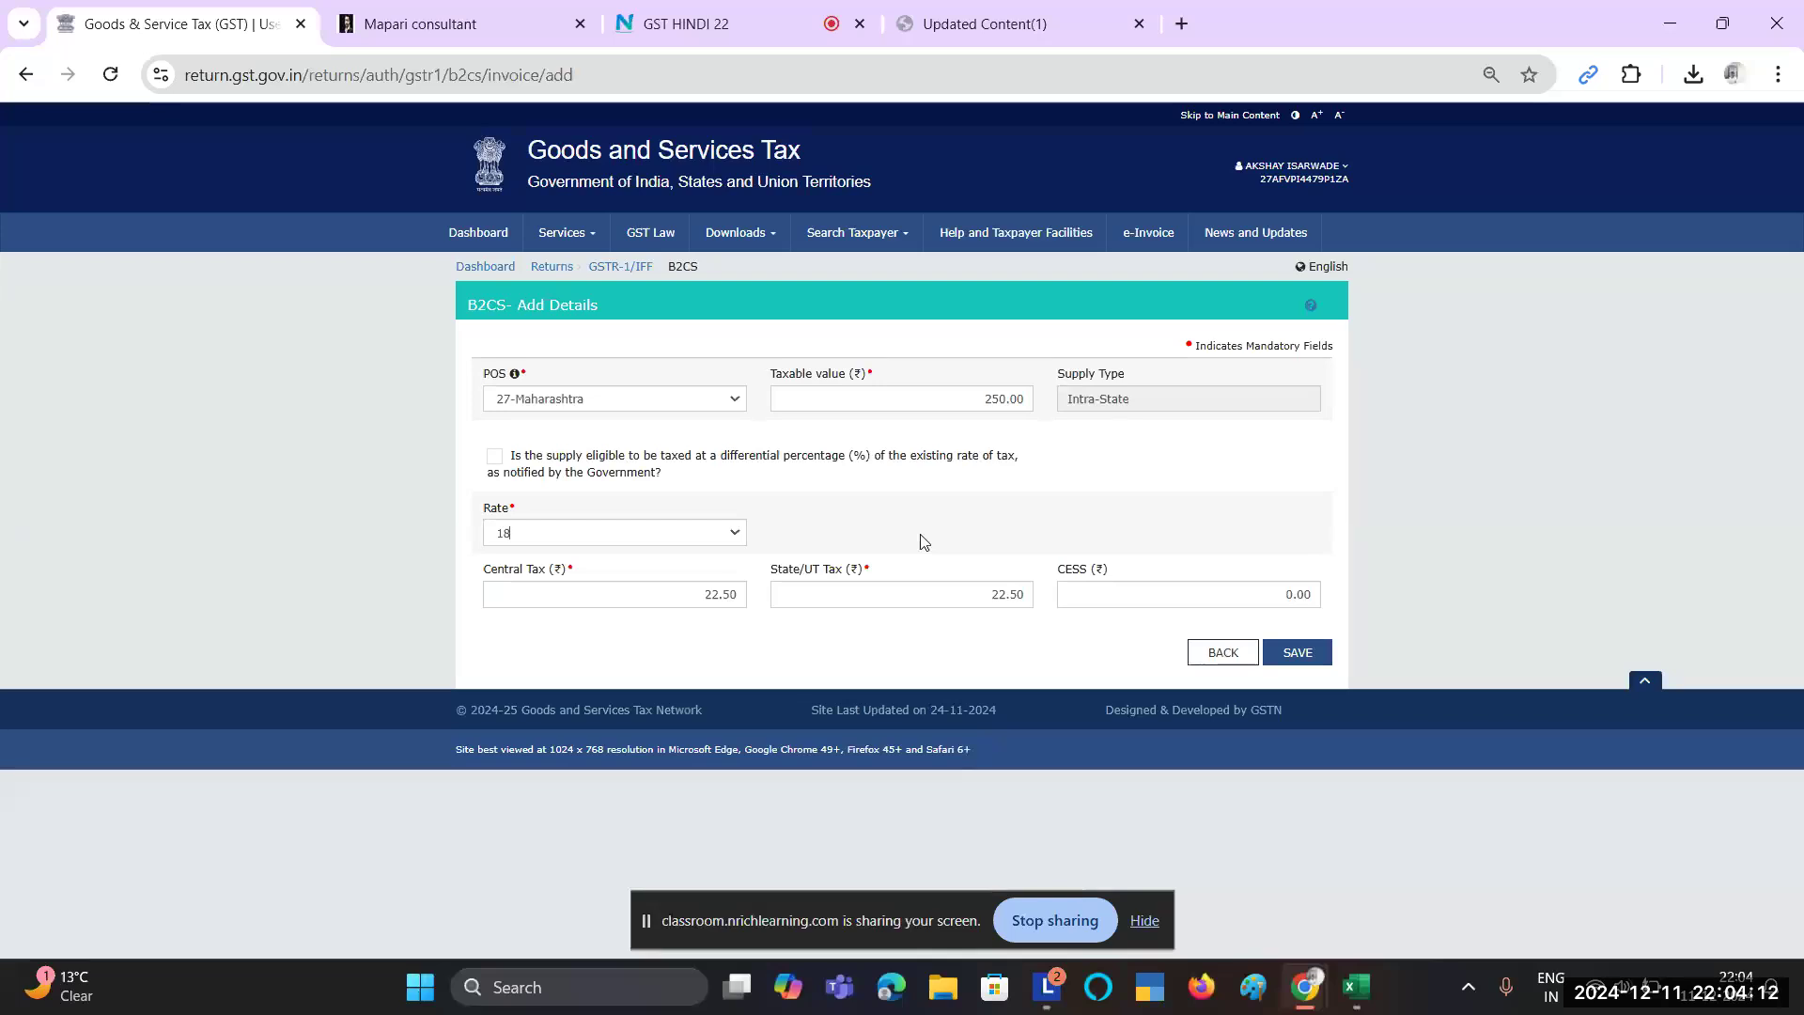
Step: Recheck the Excel report, then change the taxable value to 1500 and the rate to 12%
{"action": "key", "text": "alt+Tab"}
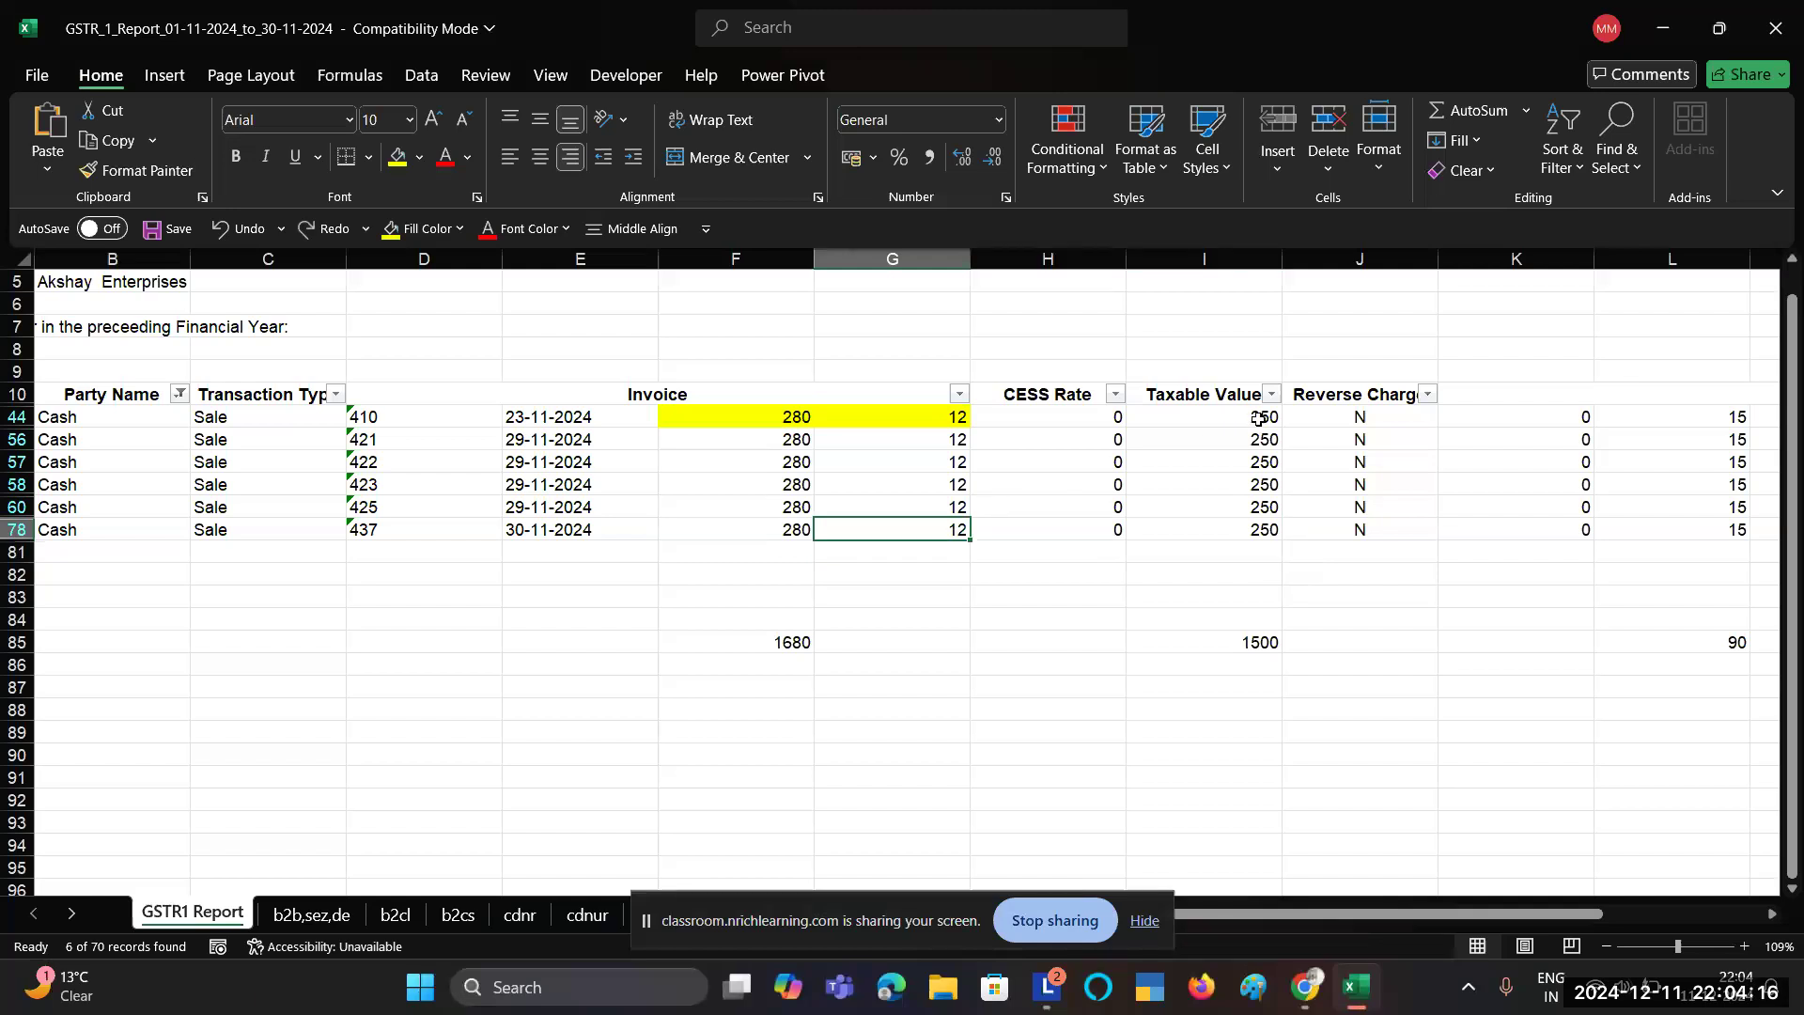
{"action": "left_click_drag", "start_coordinate": [1259, 419], "coordinate": [1262, 529]}
{"action": "key", "text": "alt+Tab"}
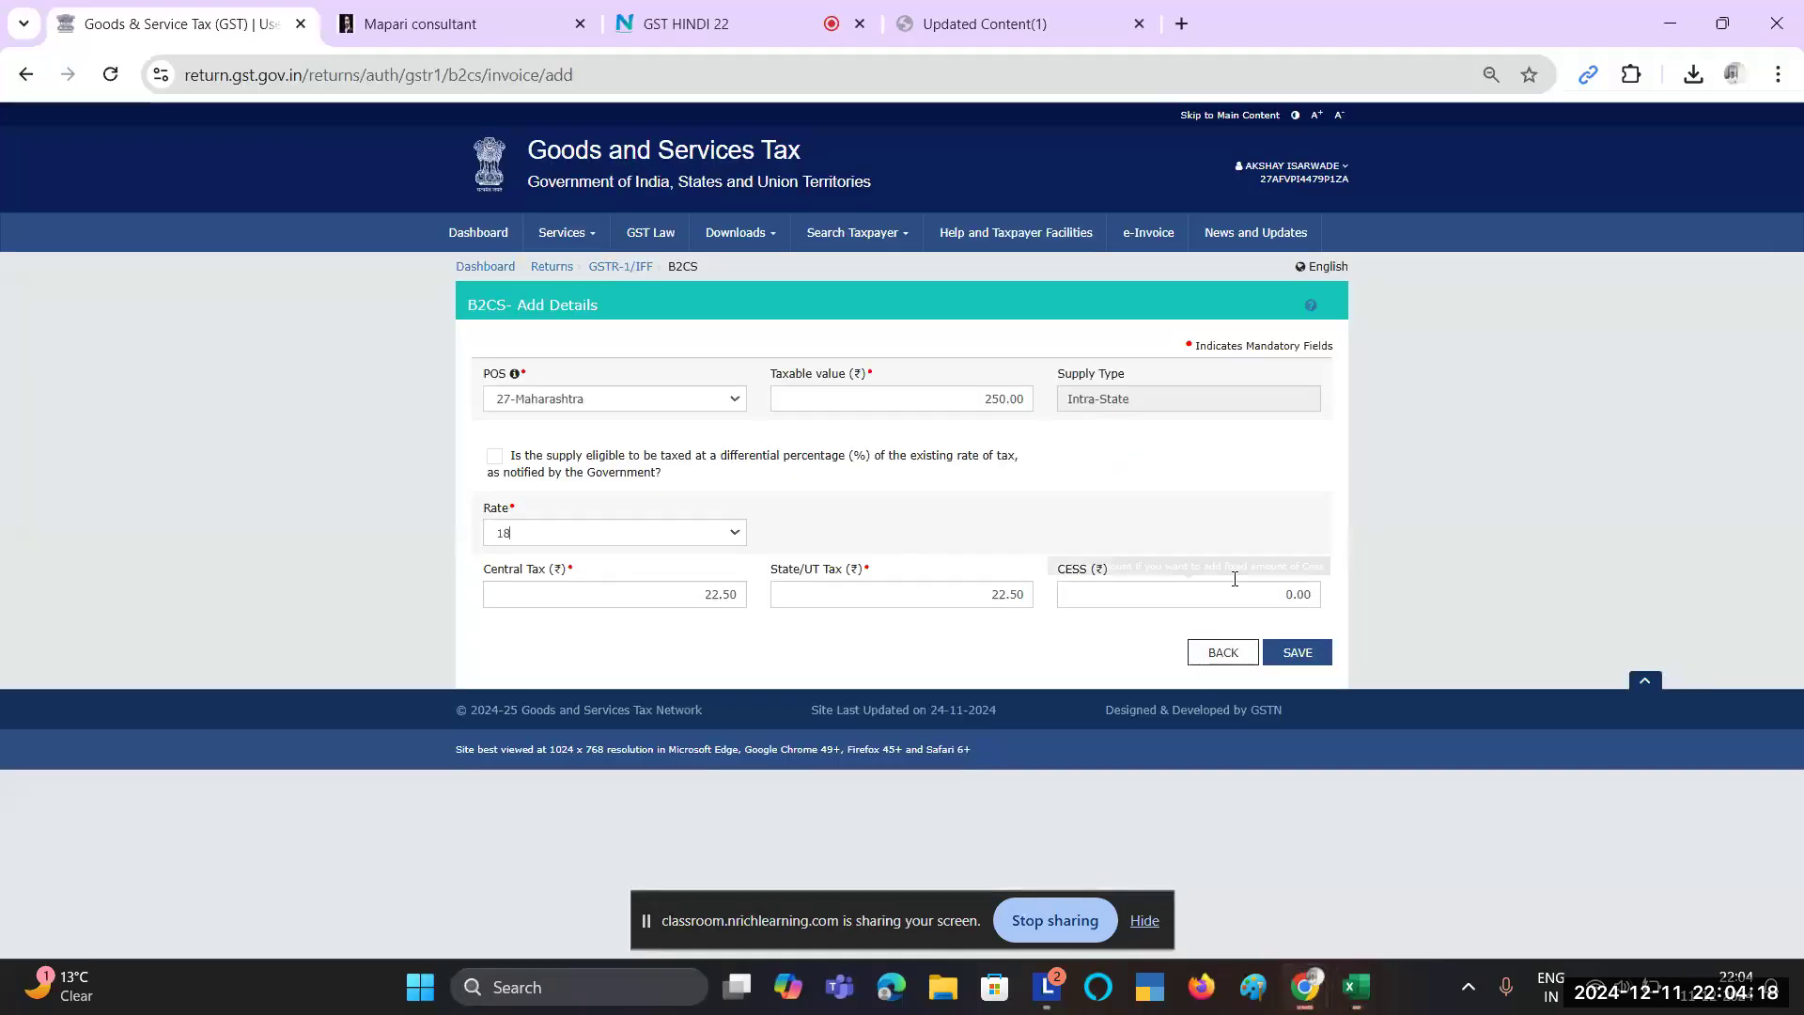
{"action": "double_click", "coordinate": [987, 398]}
{"action": "type", "text": "1500"}
{"action": "left_click", "coordinate": [1154, 521]}
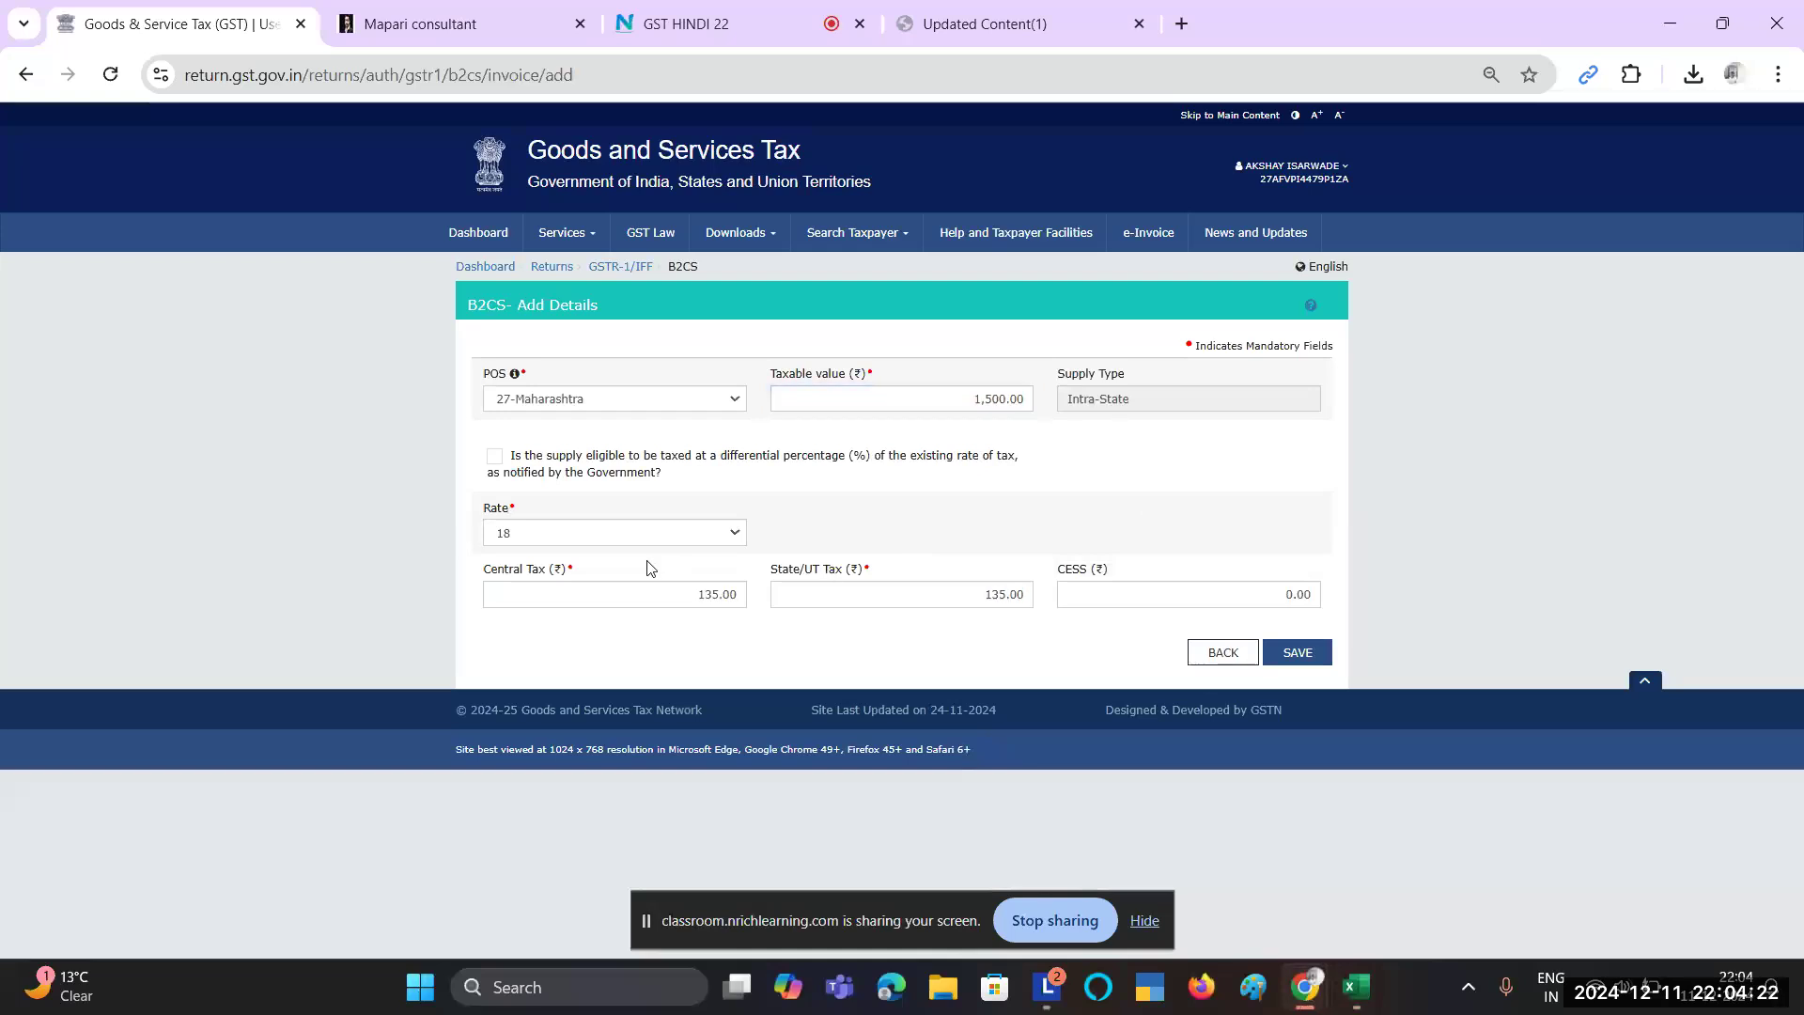
{"action": "left_click", "coordinate": [648, 536]}
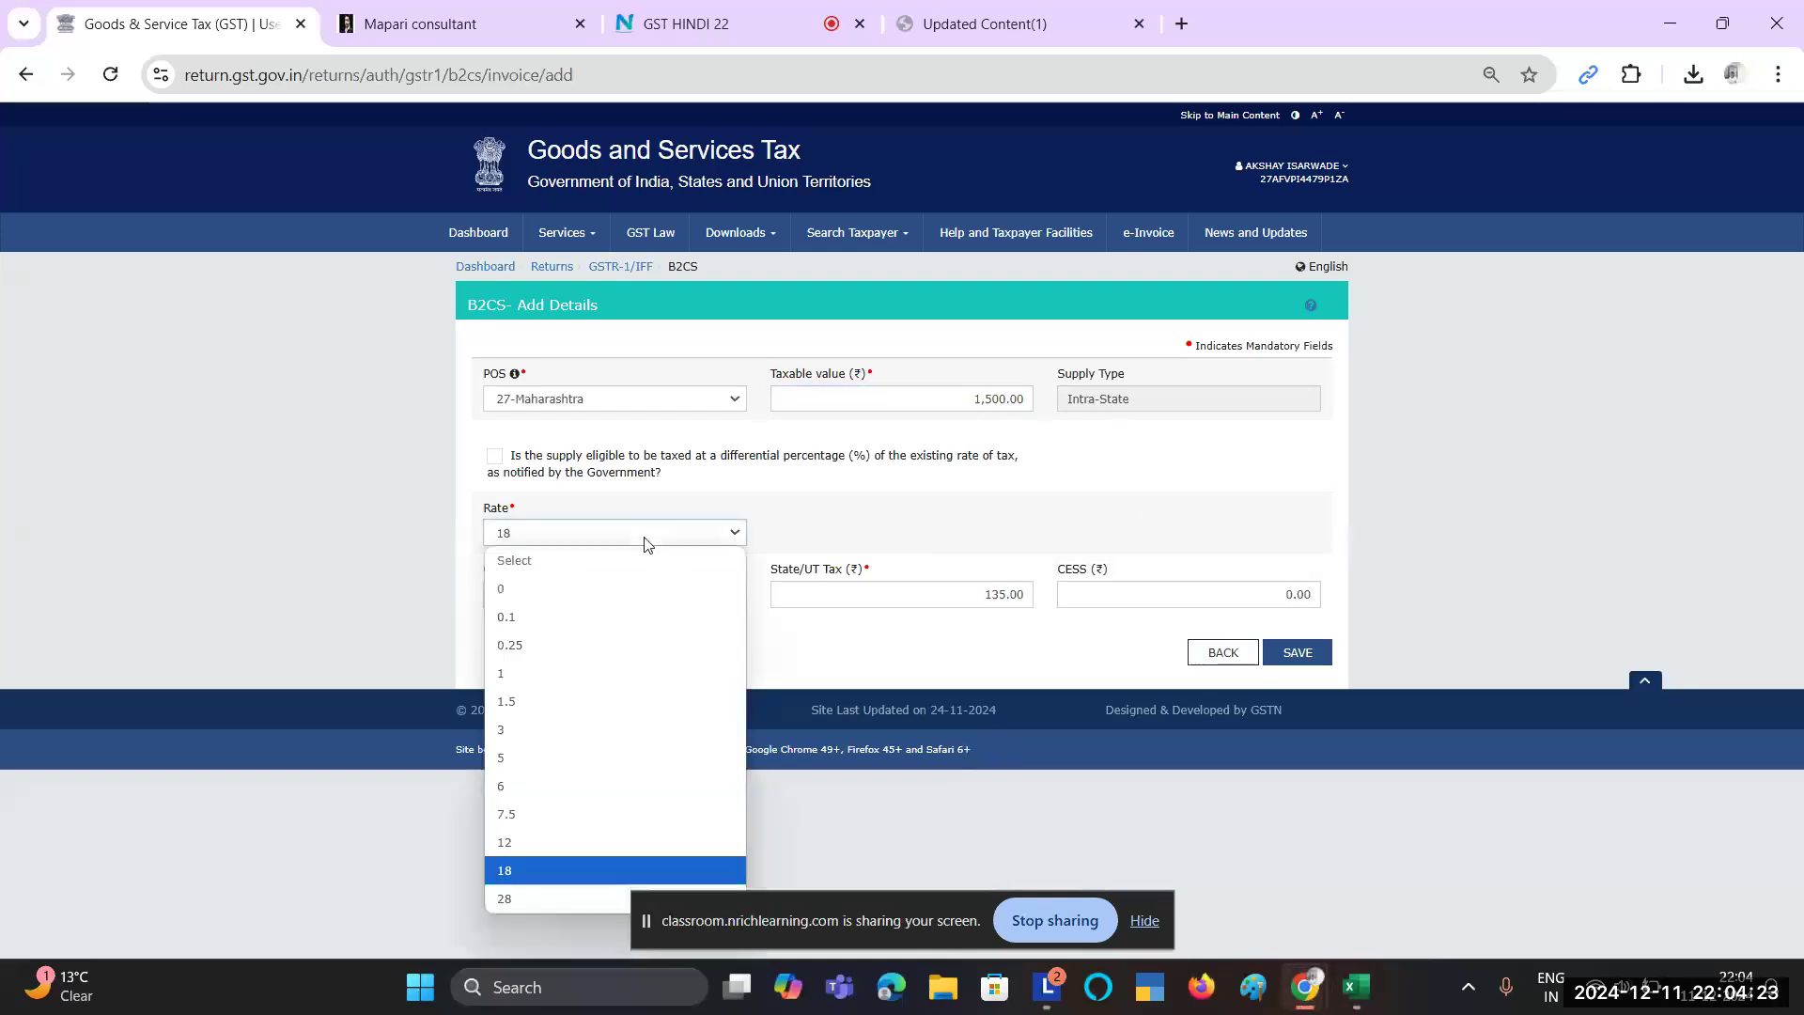
{"action": "left_click", "coordinate": [505, 844]}
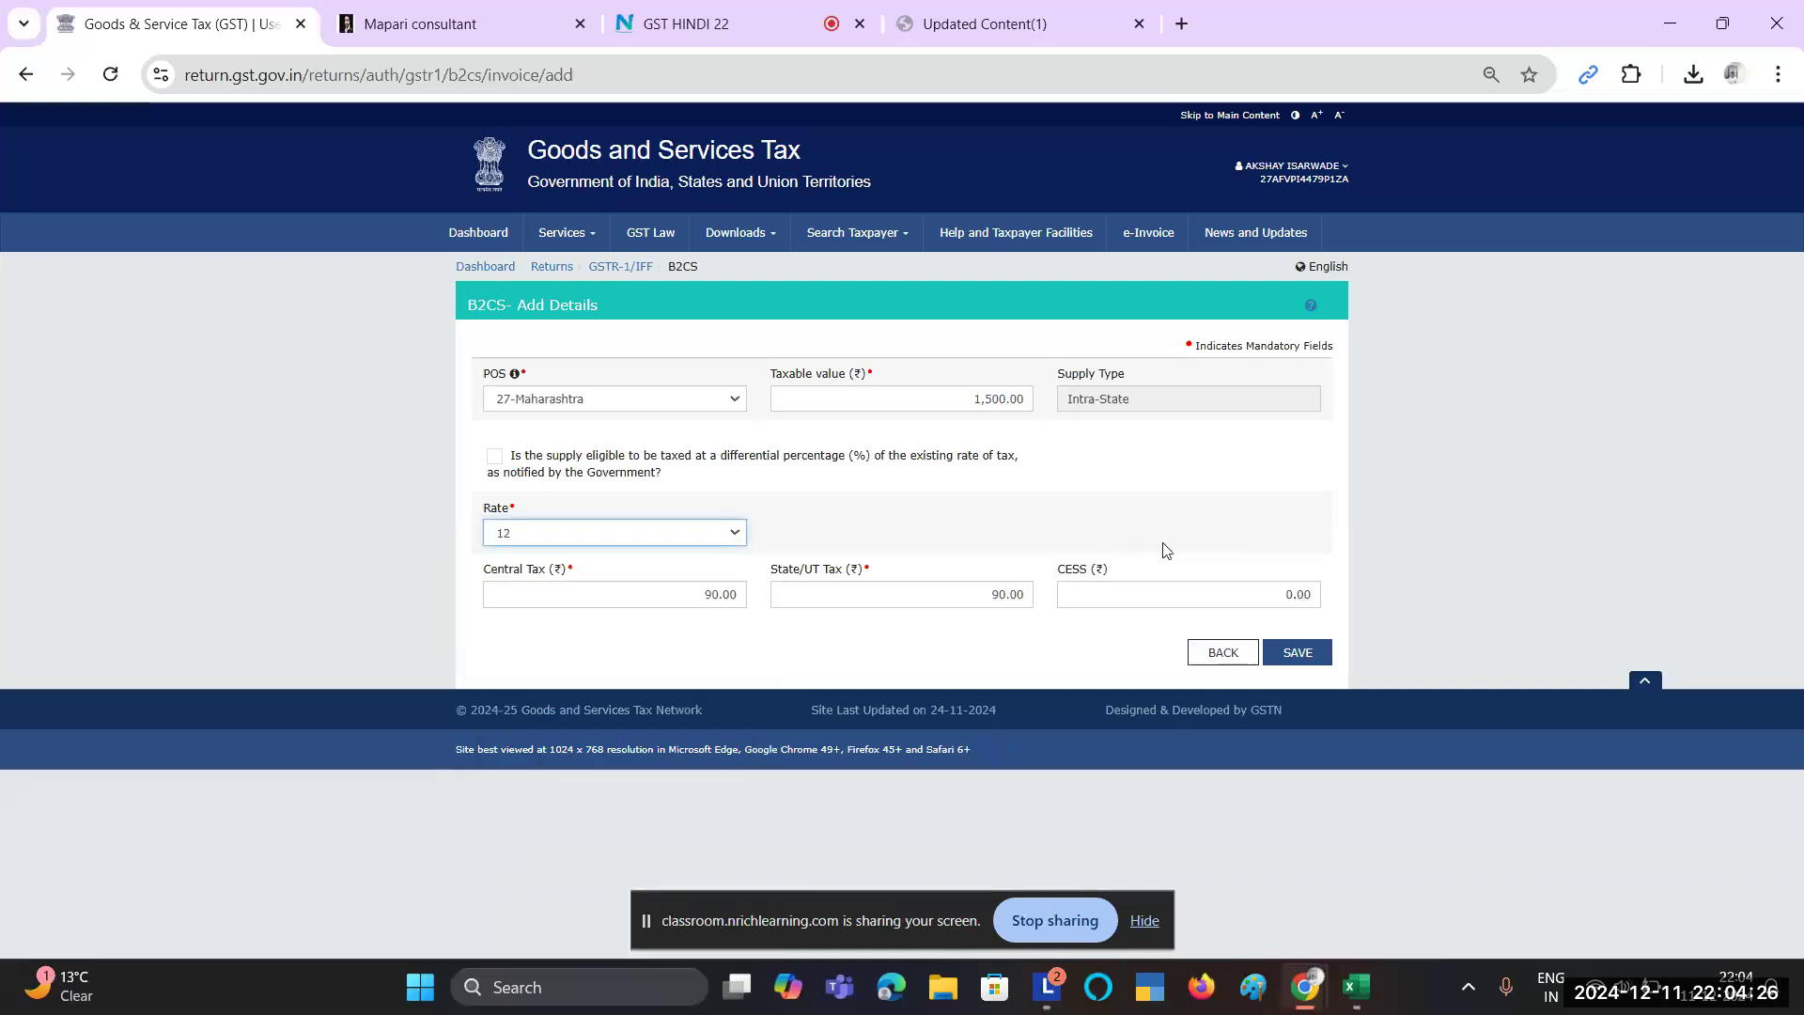
{"action": "key", "text": "alt+Tab"}
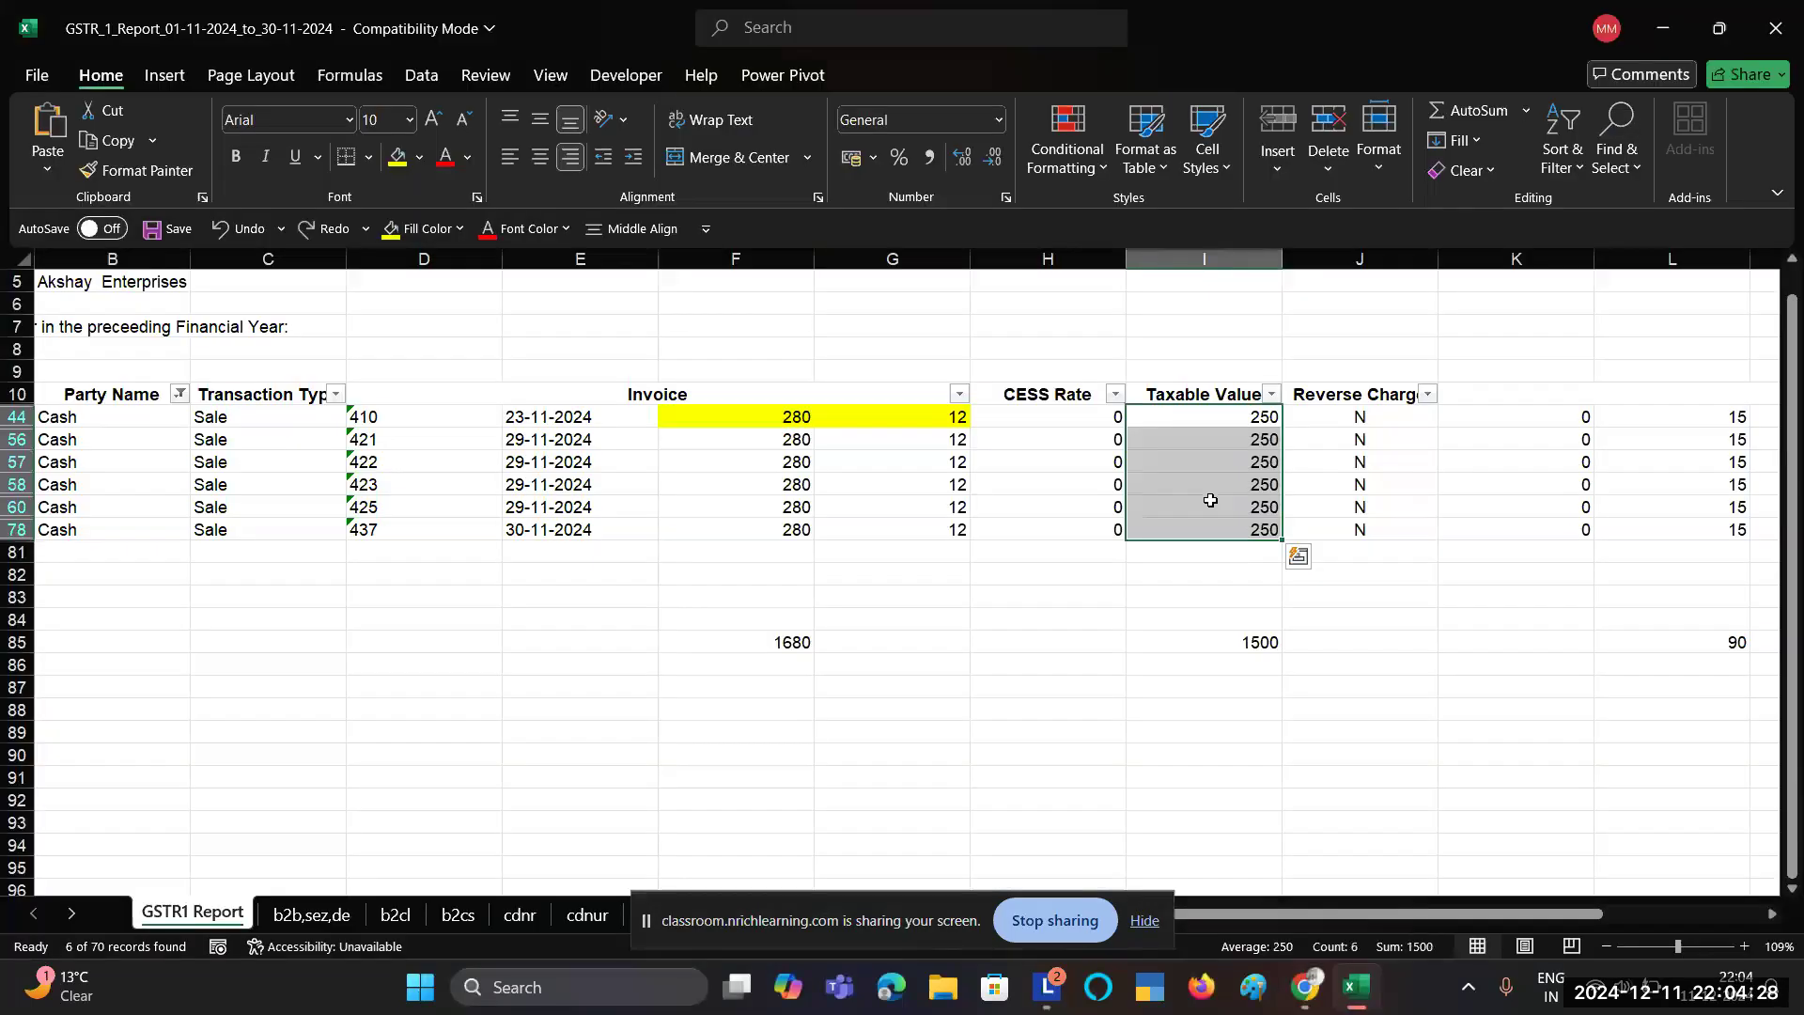
{"action": "scroll", "coordinate": [1289, 591], "scroll_direction": "left", "scroll_amount": 1}
{"action": "key", "text": "alt+Tab"}
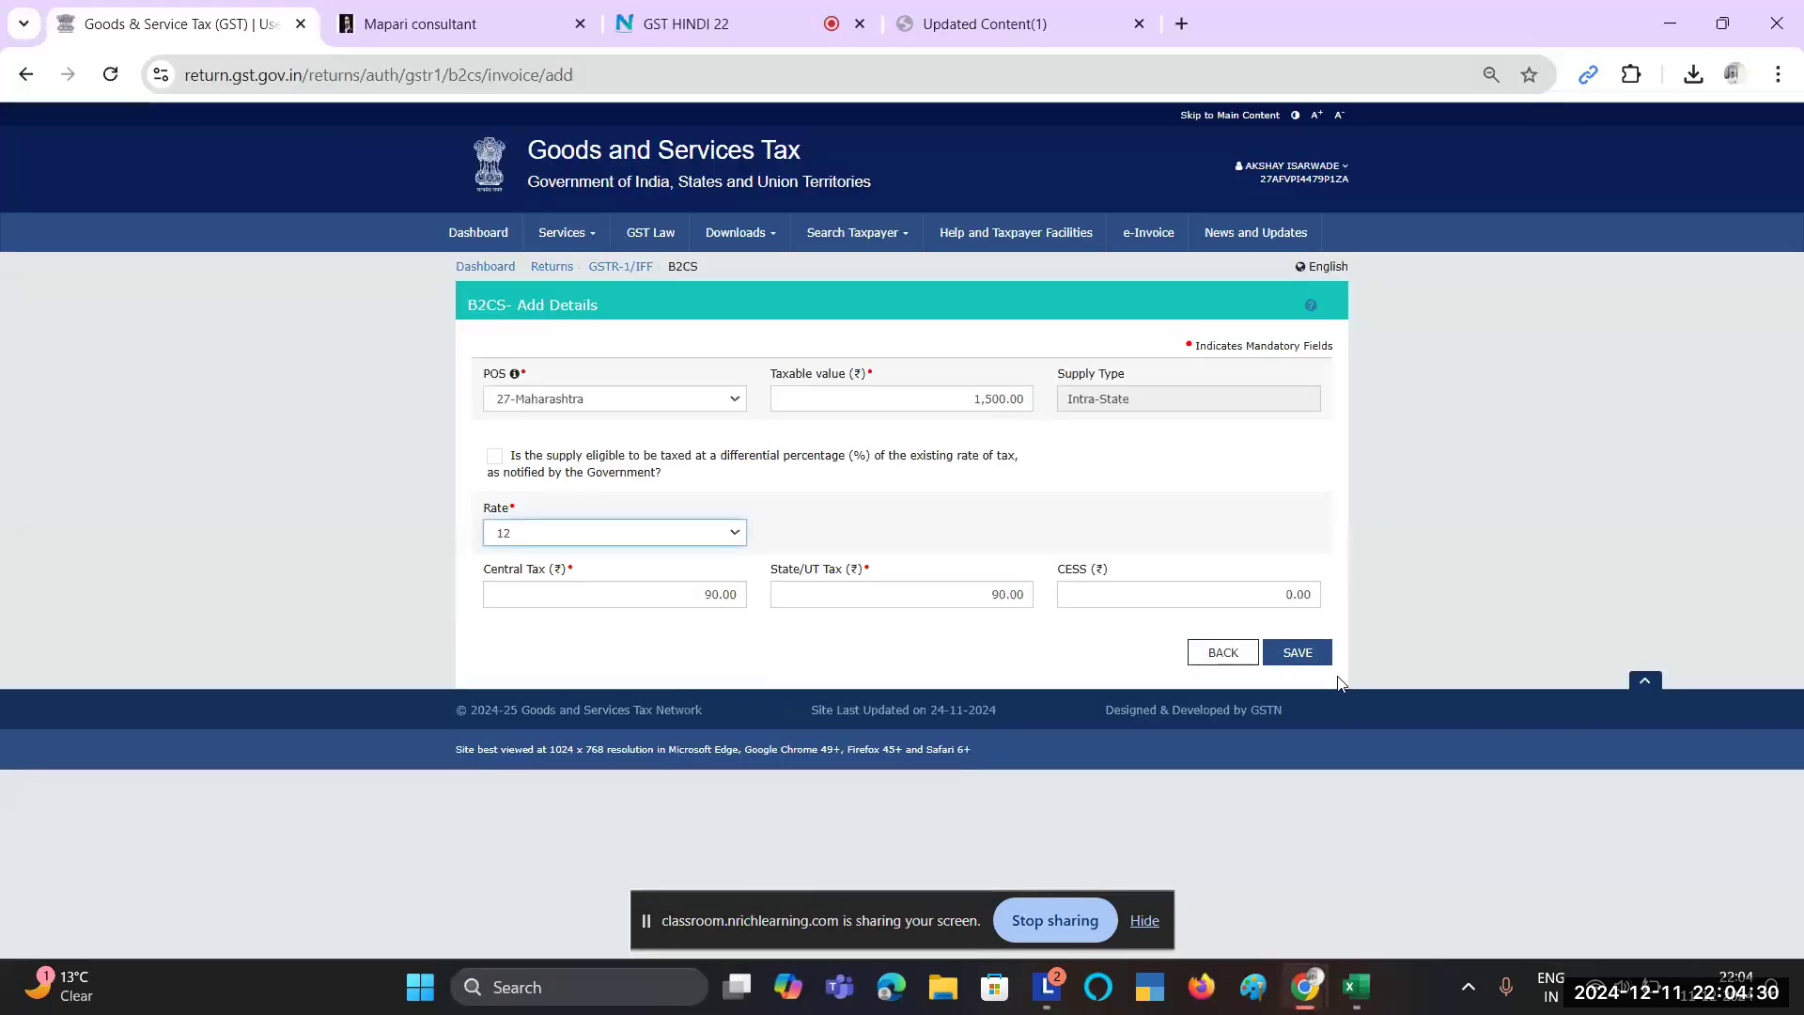
Step: Save the record and confirm Maharashtra, 12%, 1,500.00 and 90.00 taxes in the summary before returning to GSTR-1
{"action": "left_click", "coordinate": [1298, 652]}
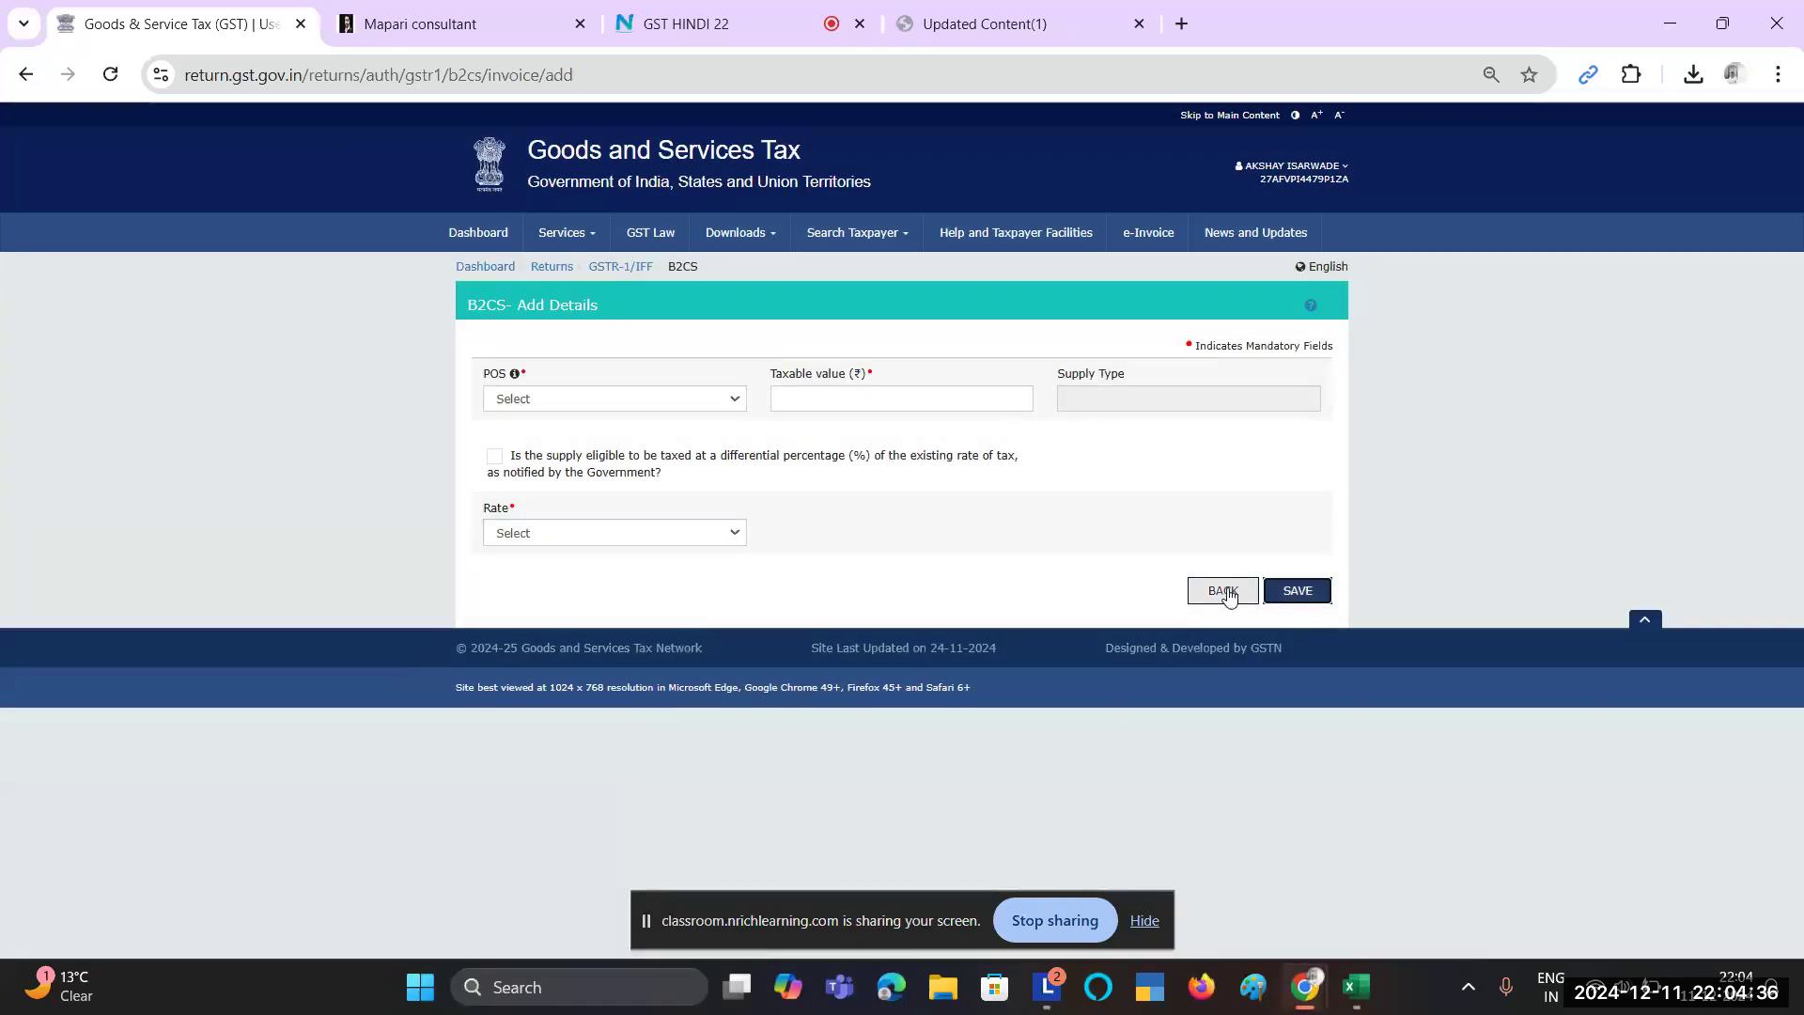
{"action": "left_click", "coordinate": [1223, 591]}
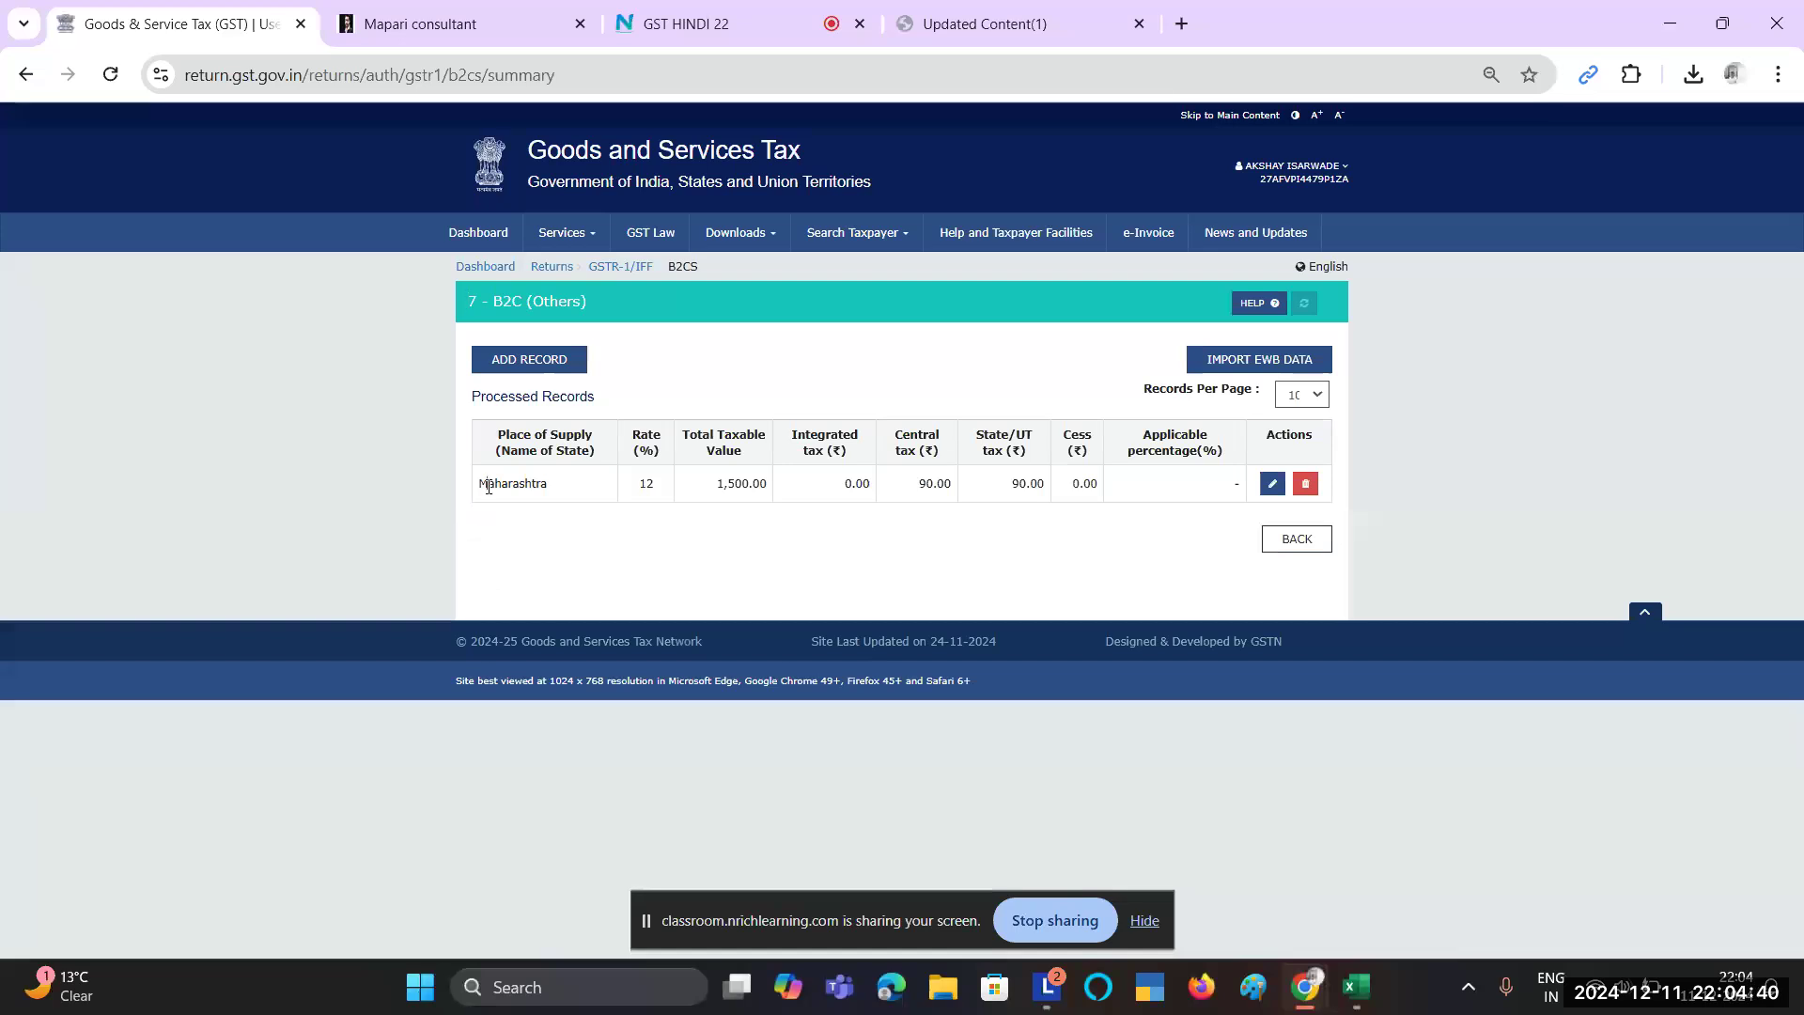
{"action": "double_click", "coordinate": [488, 487]}
{"action": "left_click_drag", "start_coordinate": [637, 483], "coordinate": [720, 479]}
{"action": "double_click", "coordinate": [720, 481]}
{"action": "left_click_drag", "start_coordinate": [917, 483], "coordinate": [1044, 499]}
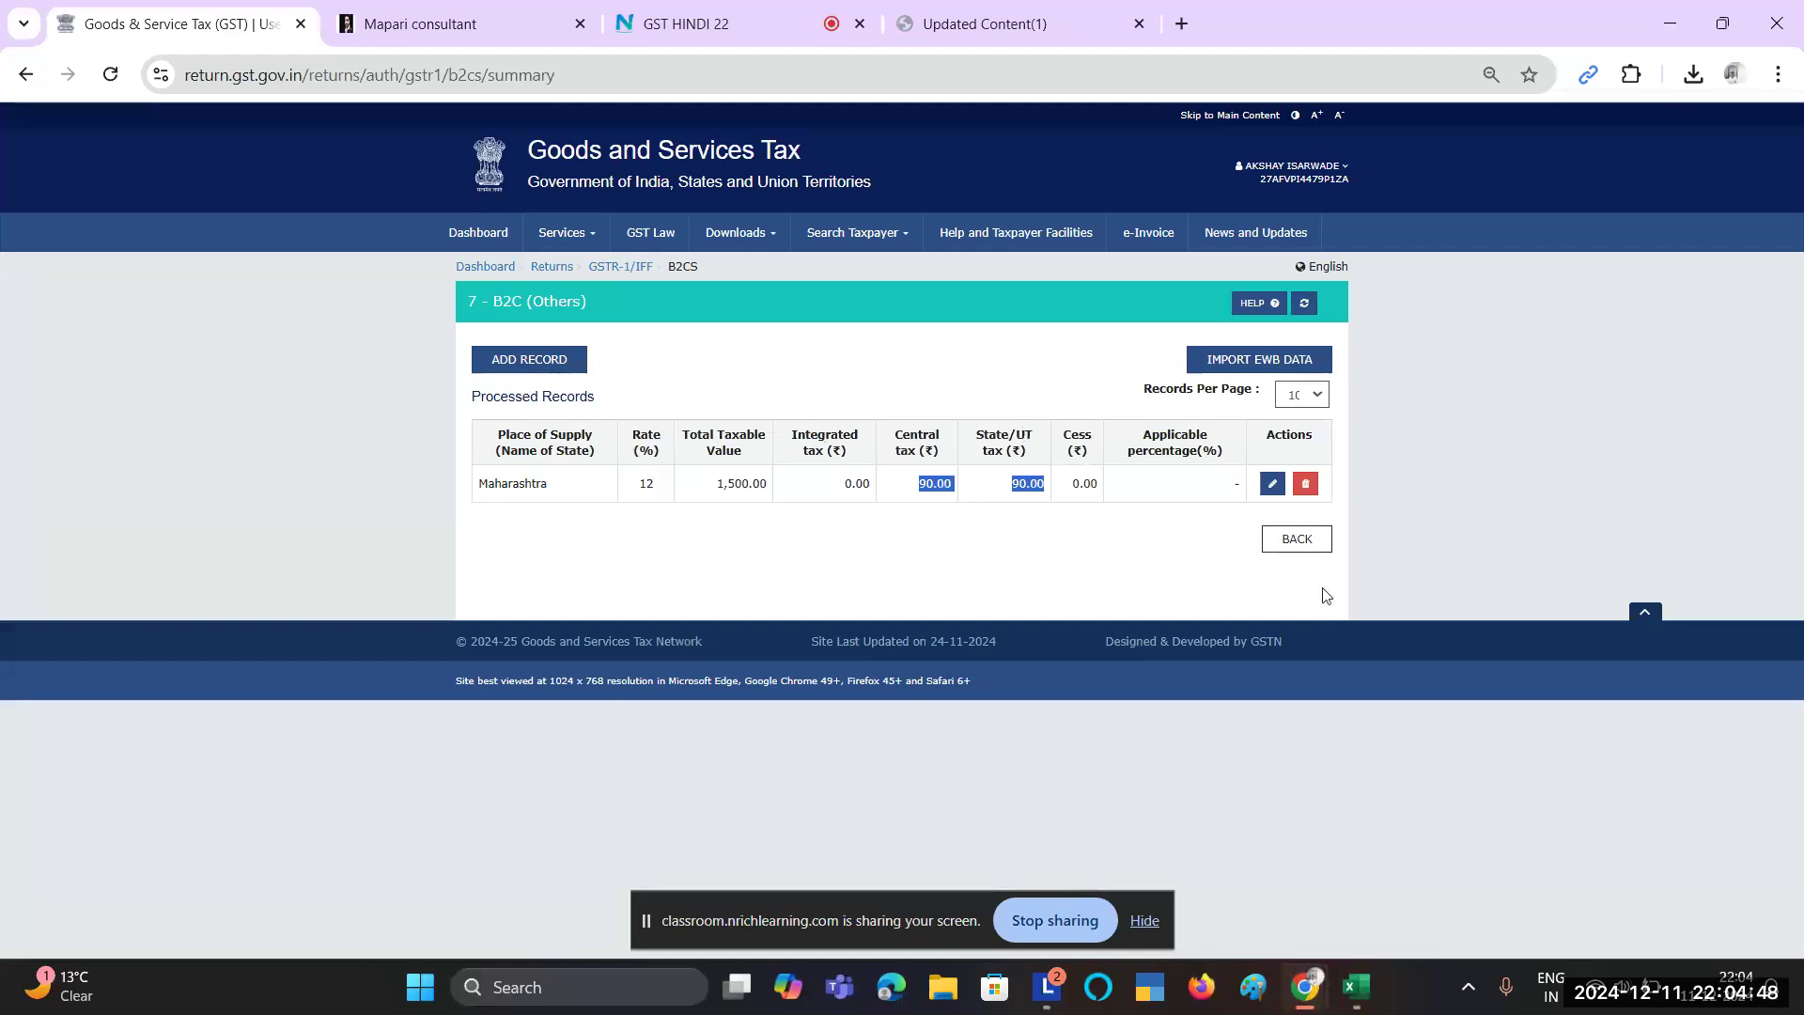
{"action": "left_click", "coordinate": [1302, 539]}
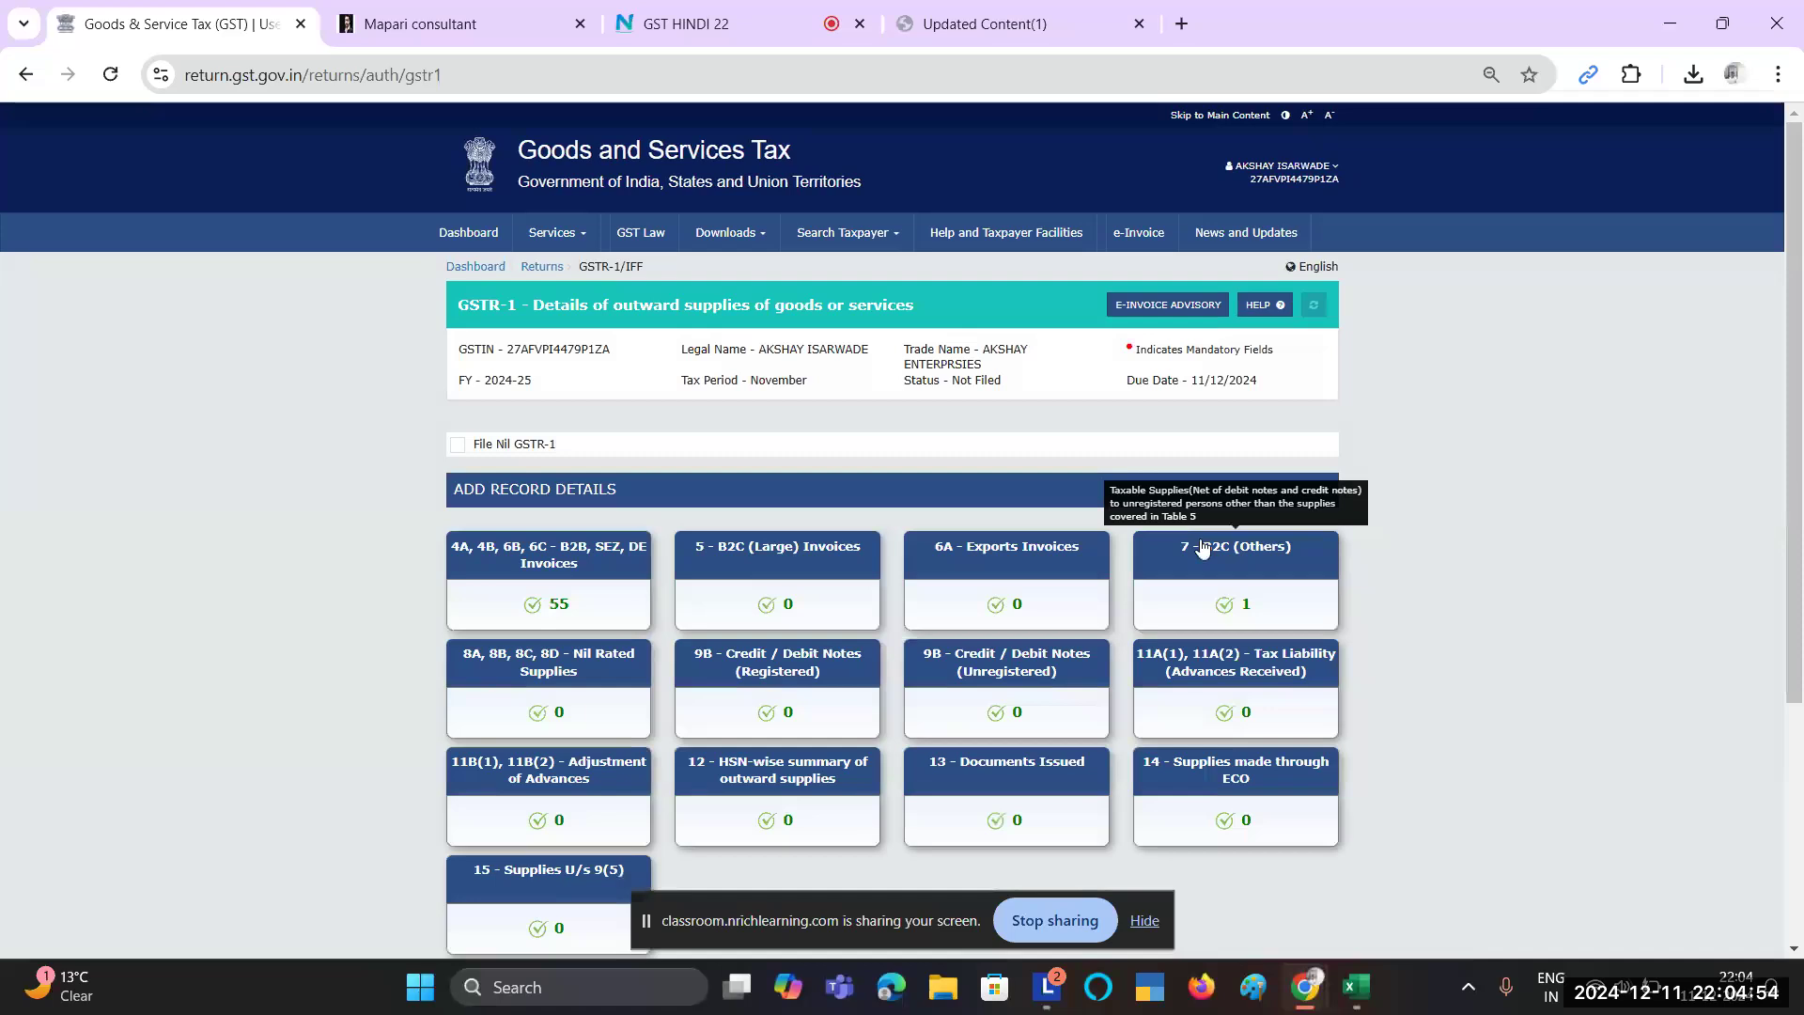
{"action": "scroll", "coordinate": [1203, 547], "scroll_direction": "down", "scroll_amount": 3}
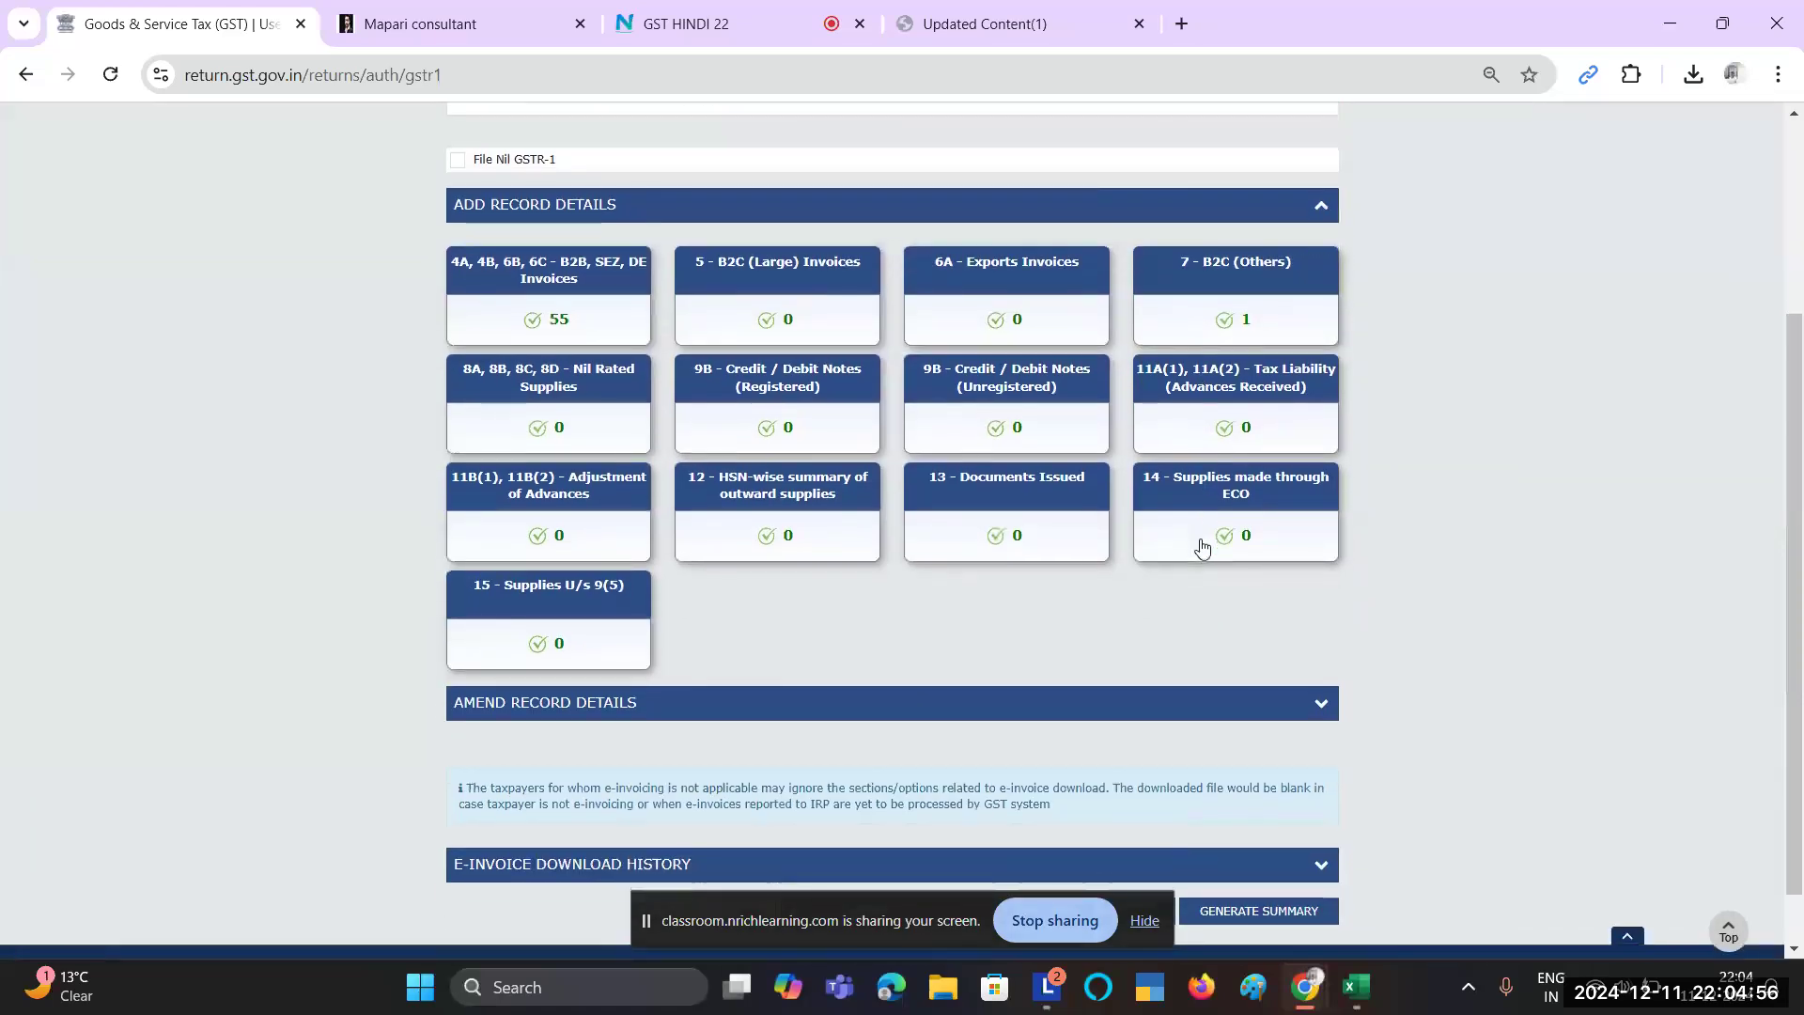
{"action": "key", "text": "alt+Tab"}
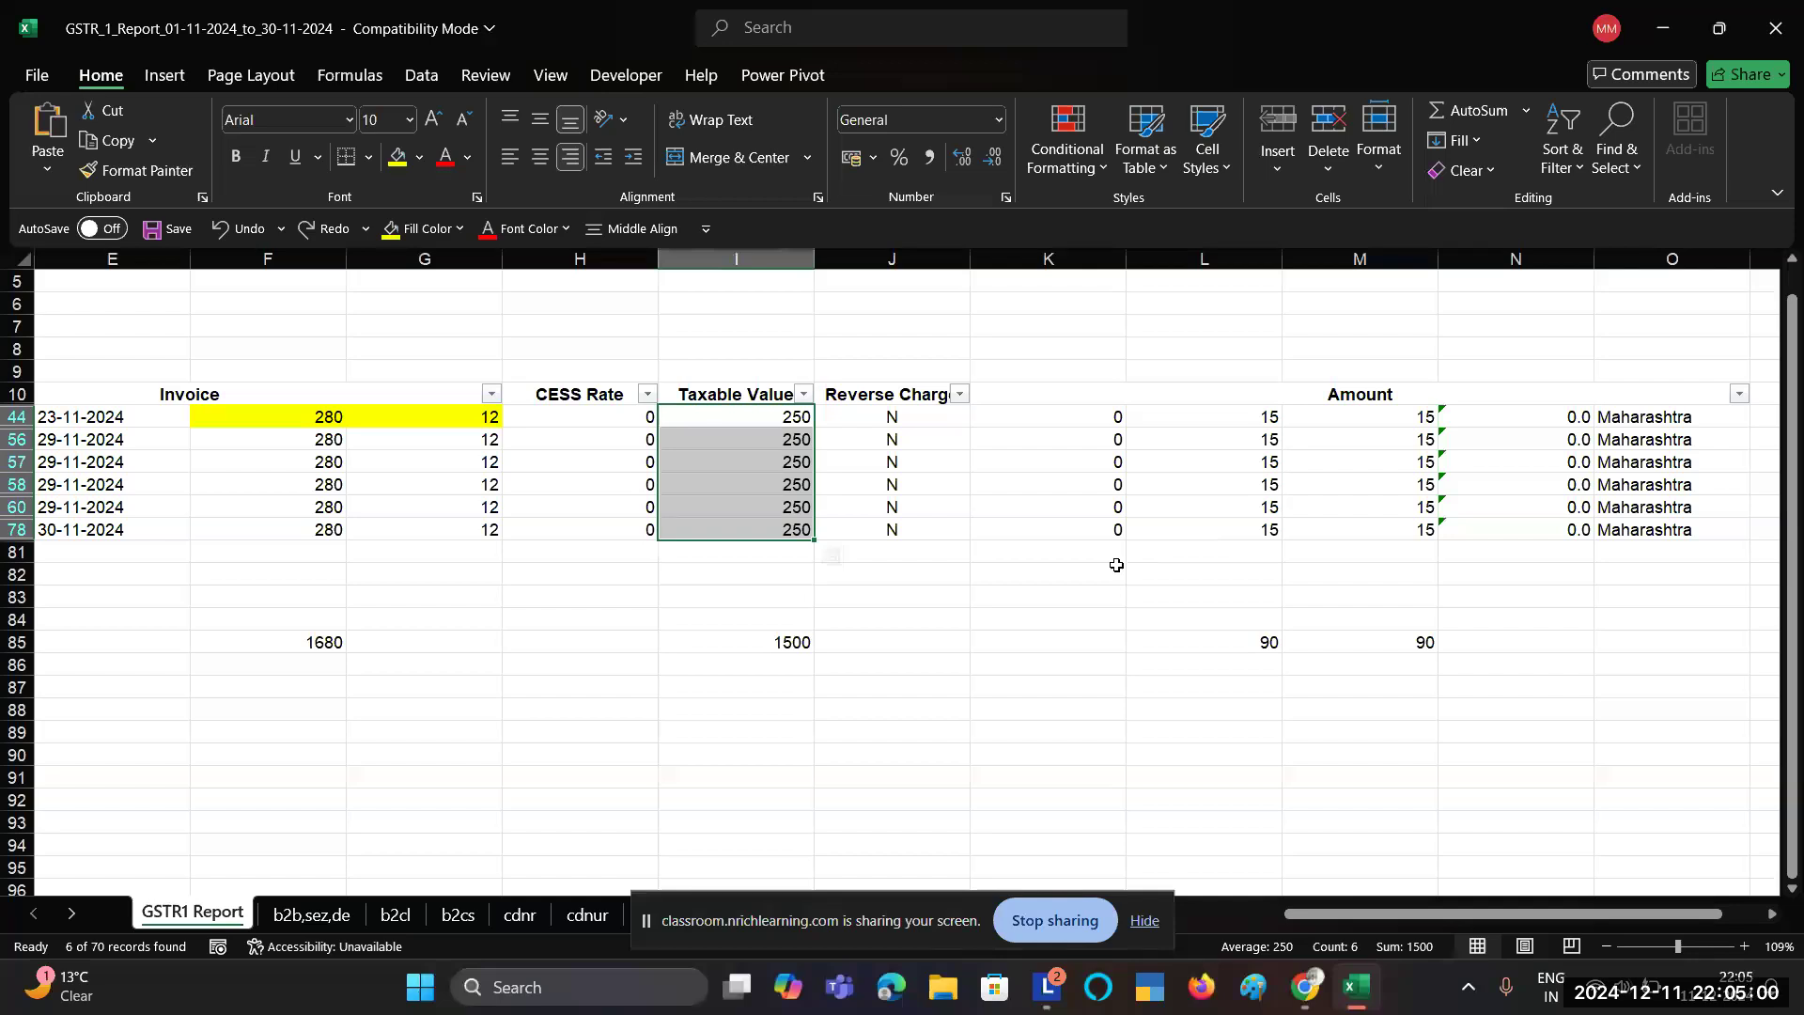
{"action": "key", "text": "alt+Tab"}
{"action": "scroll", "coordinate": [830, 562], "scroll_direction": "up", "scroll_amount": 1}
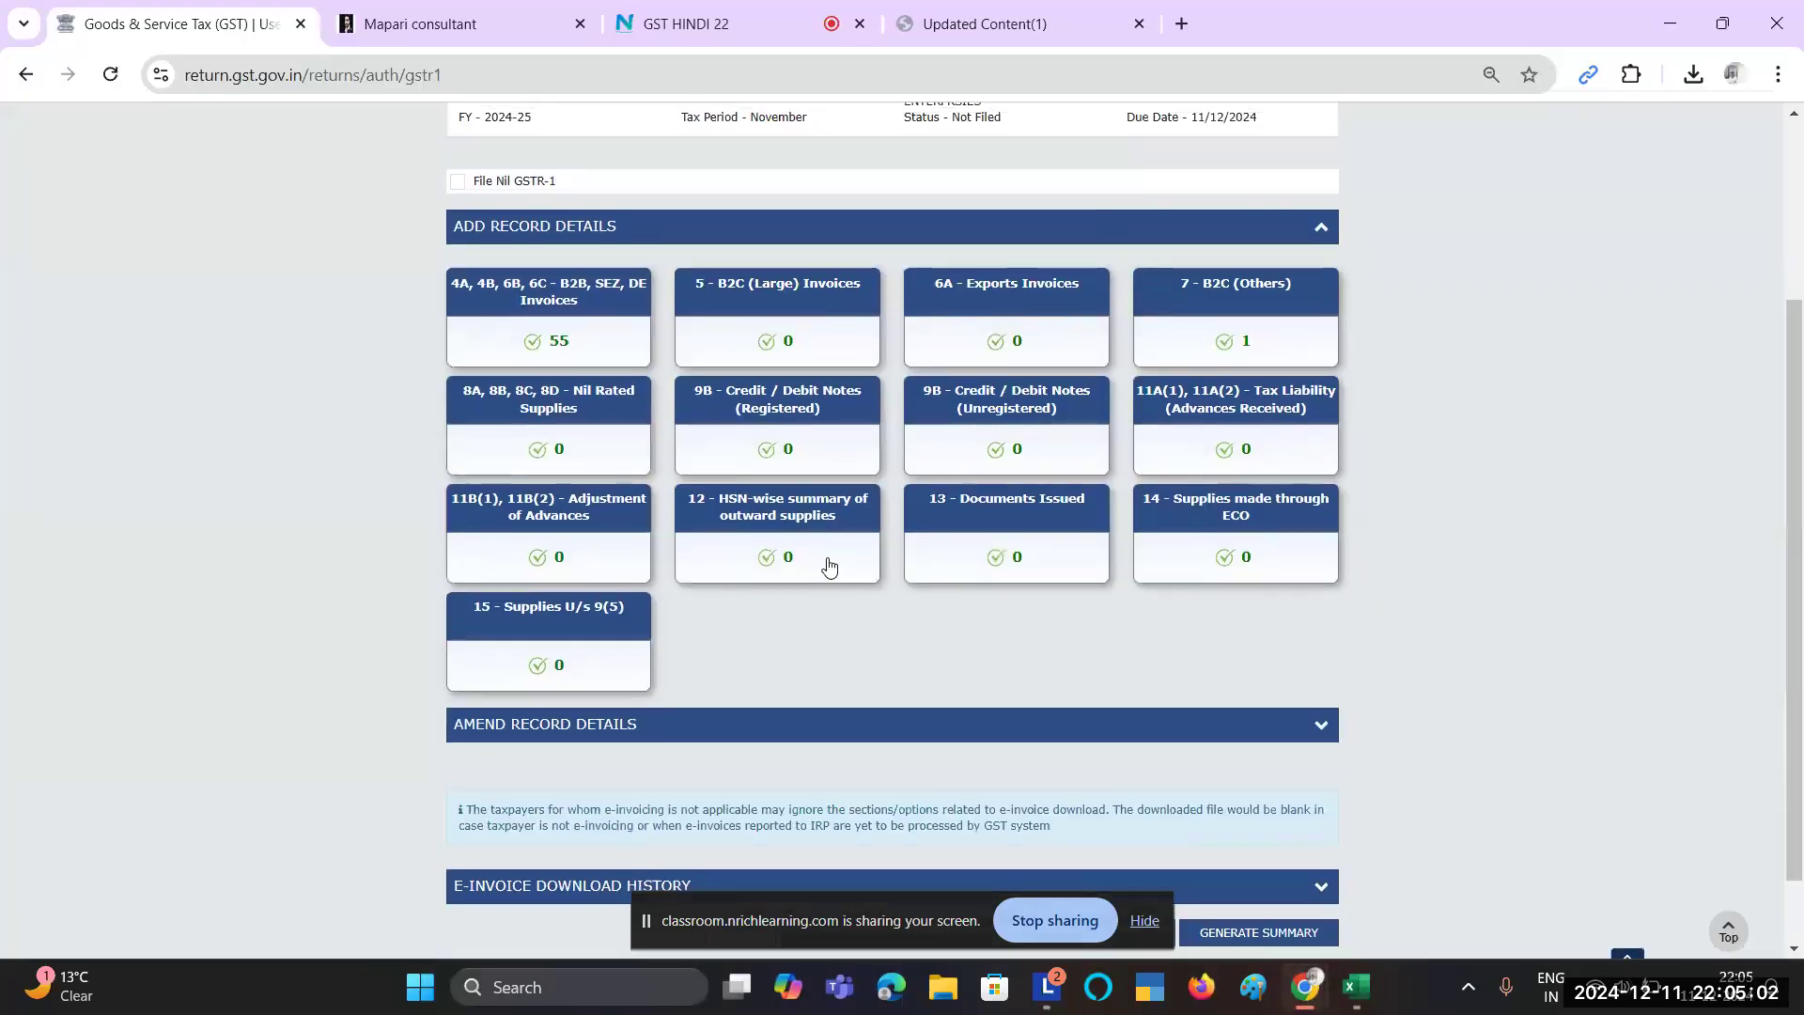
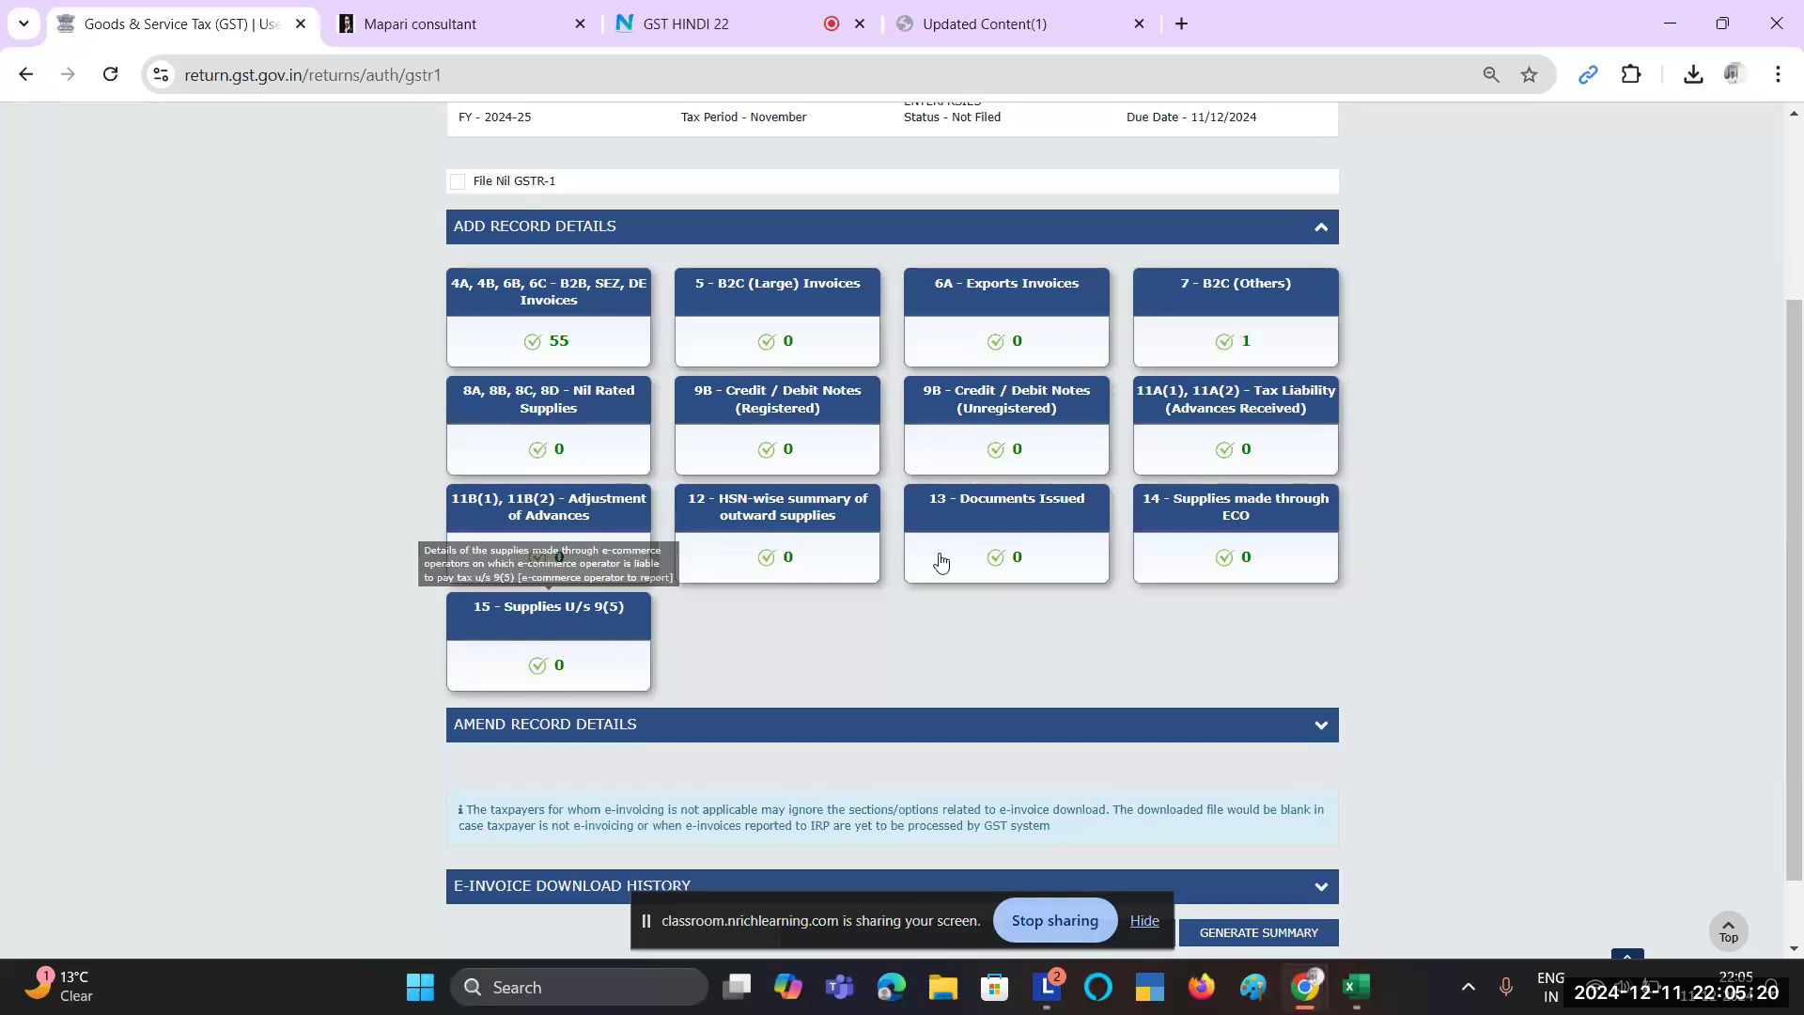
Step: Look through the amended record details, then open the 13 - Documents Issued table
{"action": "scroll", "coordinate": [785, 616], "scroll_direction": "down", "scroll_amount": 1}
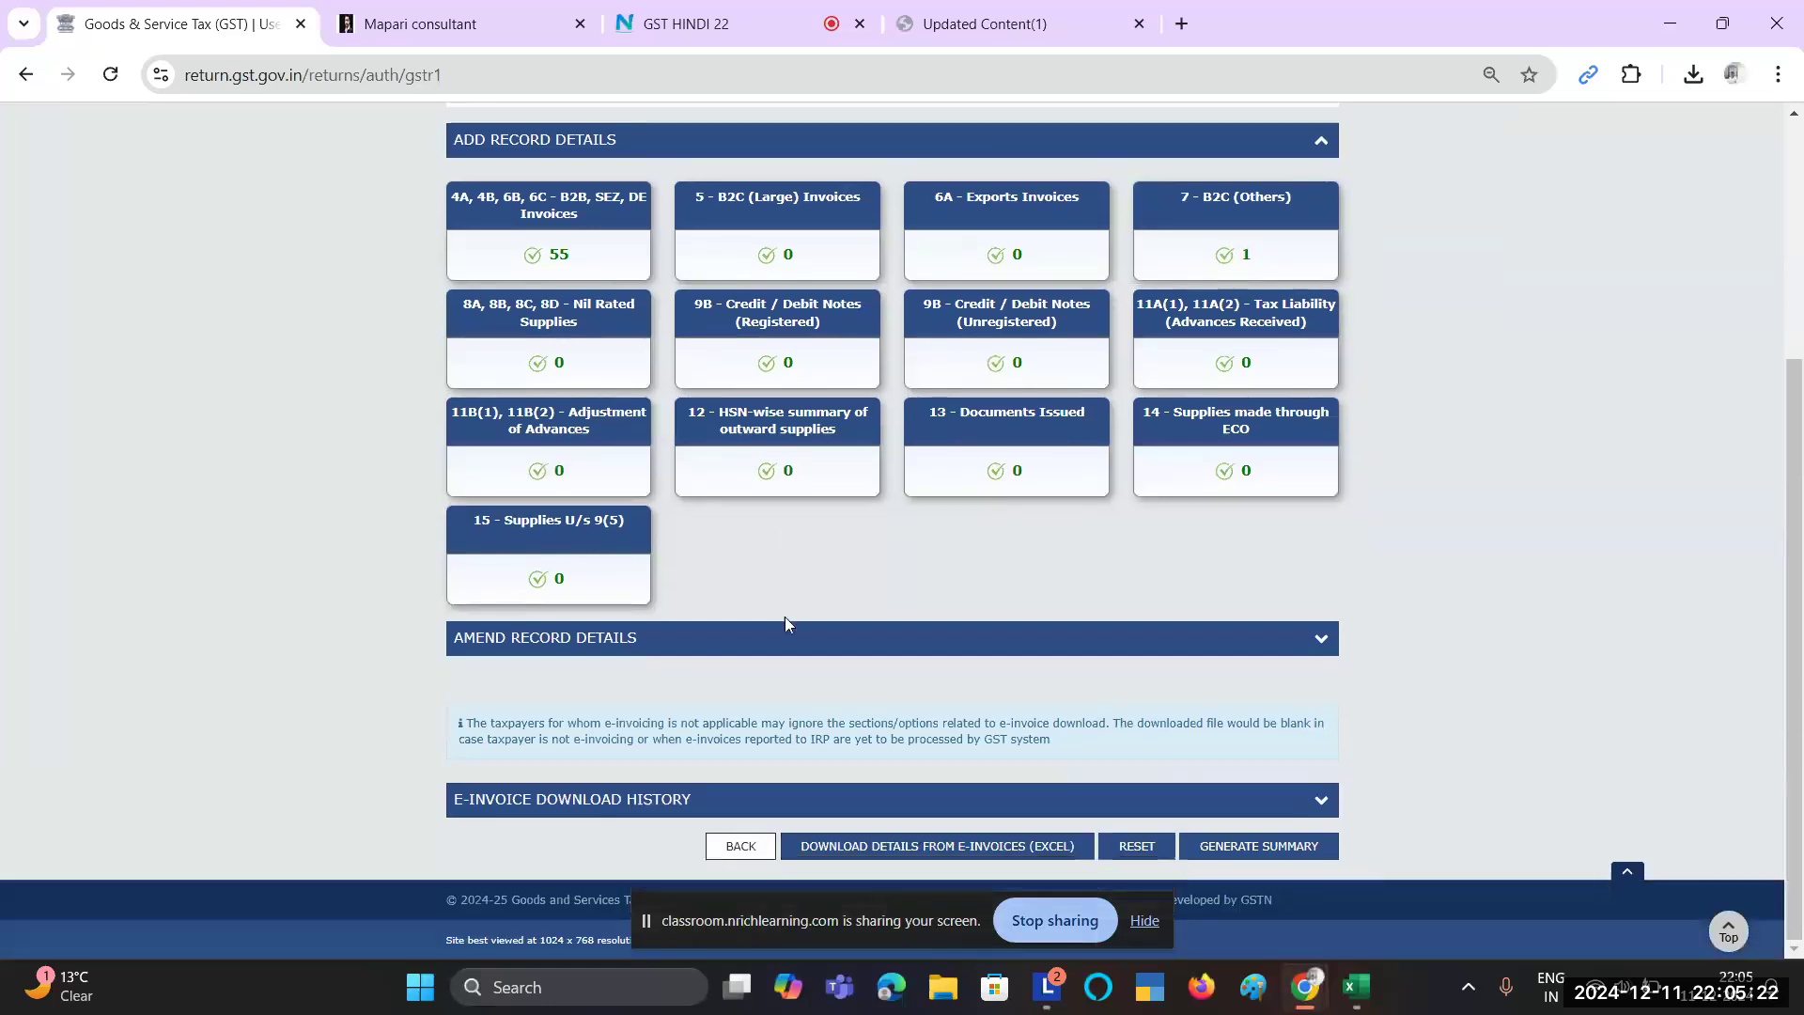
{"action": "left_click", "coordinate": [643, 639]}
{"action": "scroll", "coordinate": [639, 647], "scroll_direction": "down", "scroll_amount": 3}
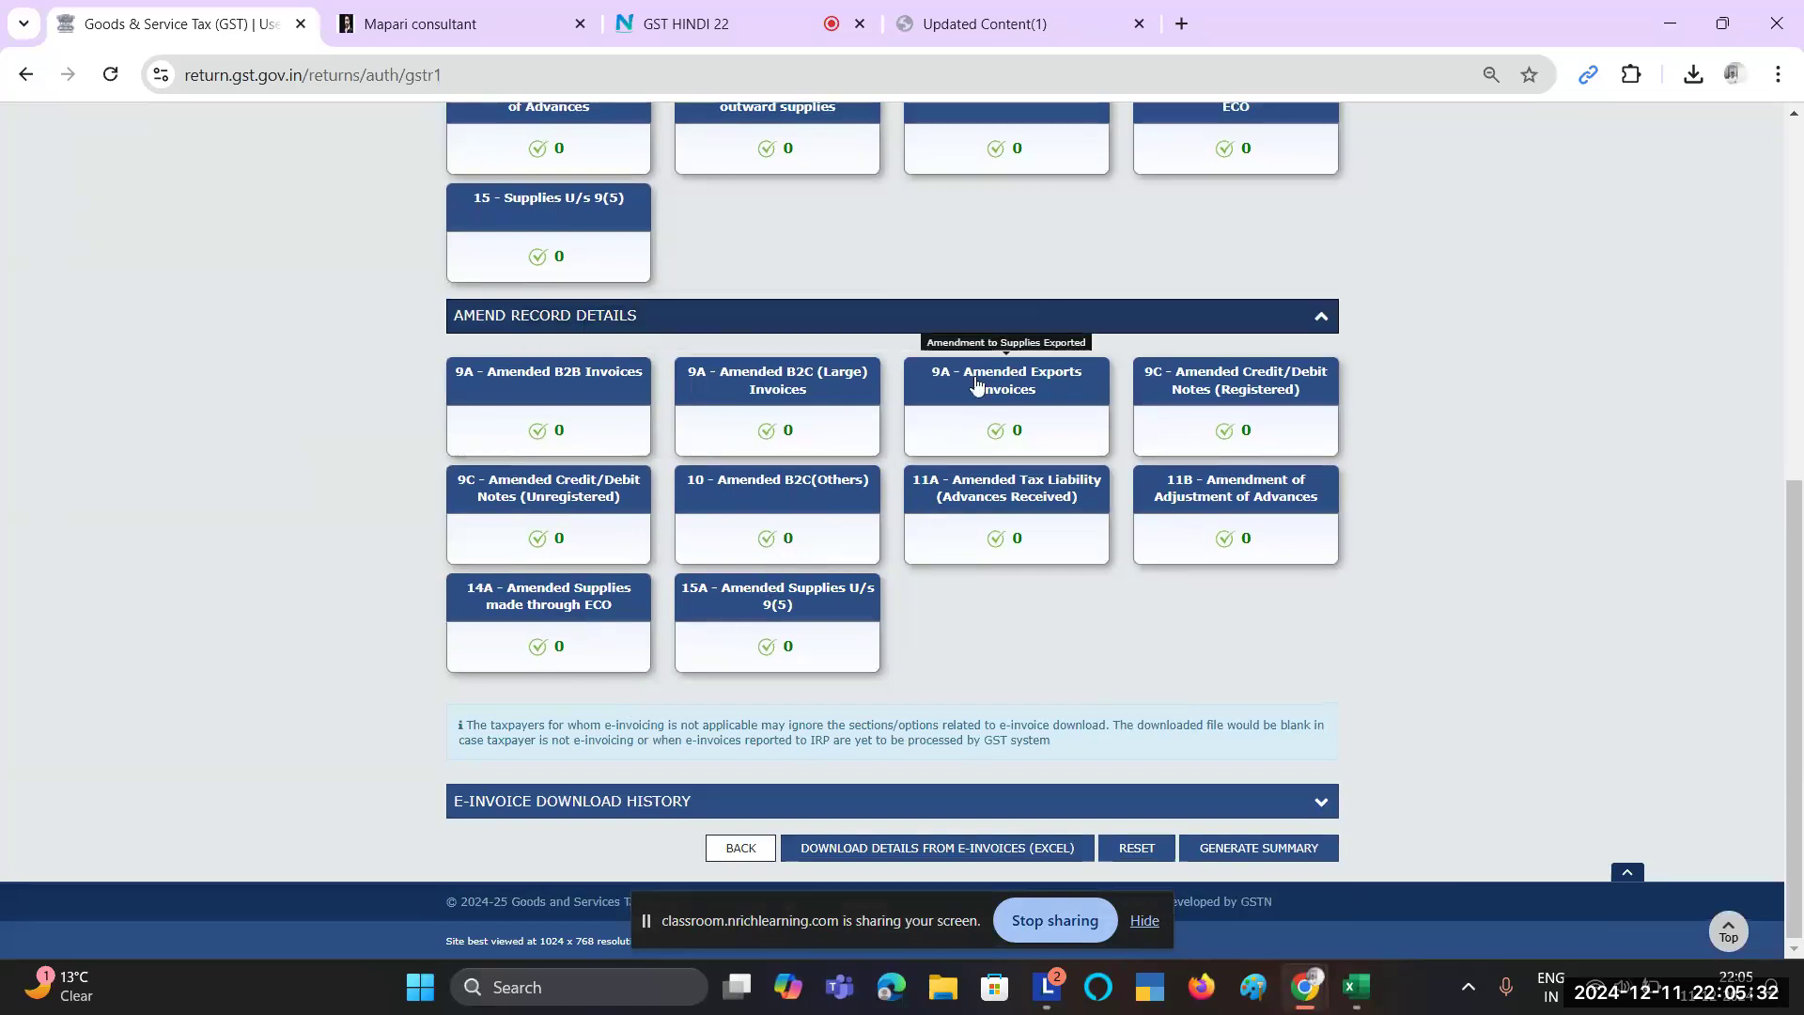
{"action": "scroll", "coordinate": [931, 371], "scroll_direction": "up", "scroll_amount": 1}
{"action": "left_click", "coordinate": [866, 355]}
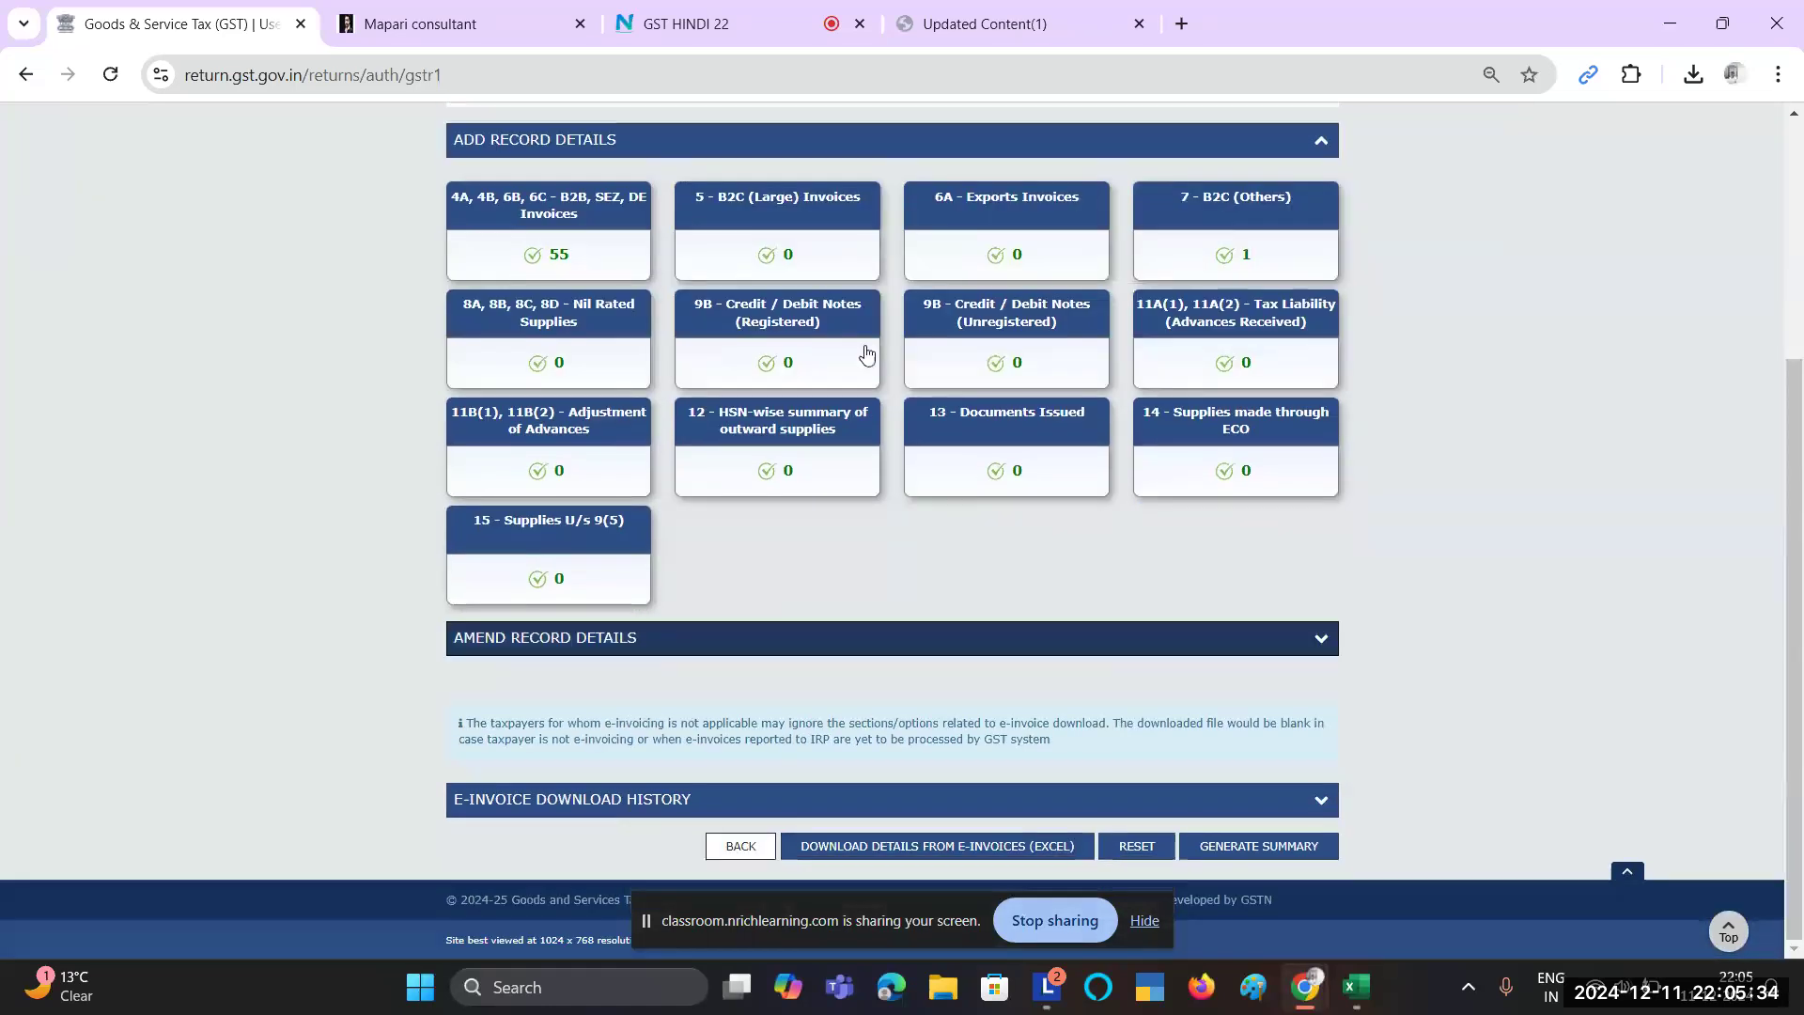
{"action": "scroll", "coordinate": [866, 355], "scroll_direction": "up", "scroll_amount": 2}
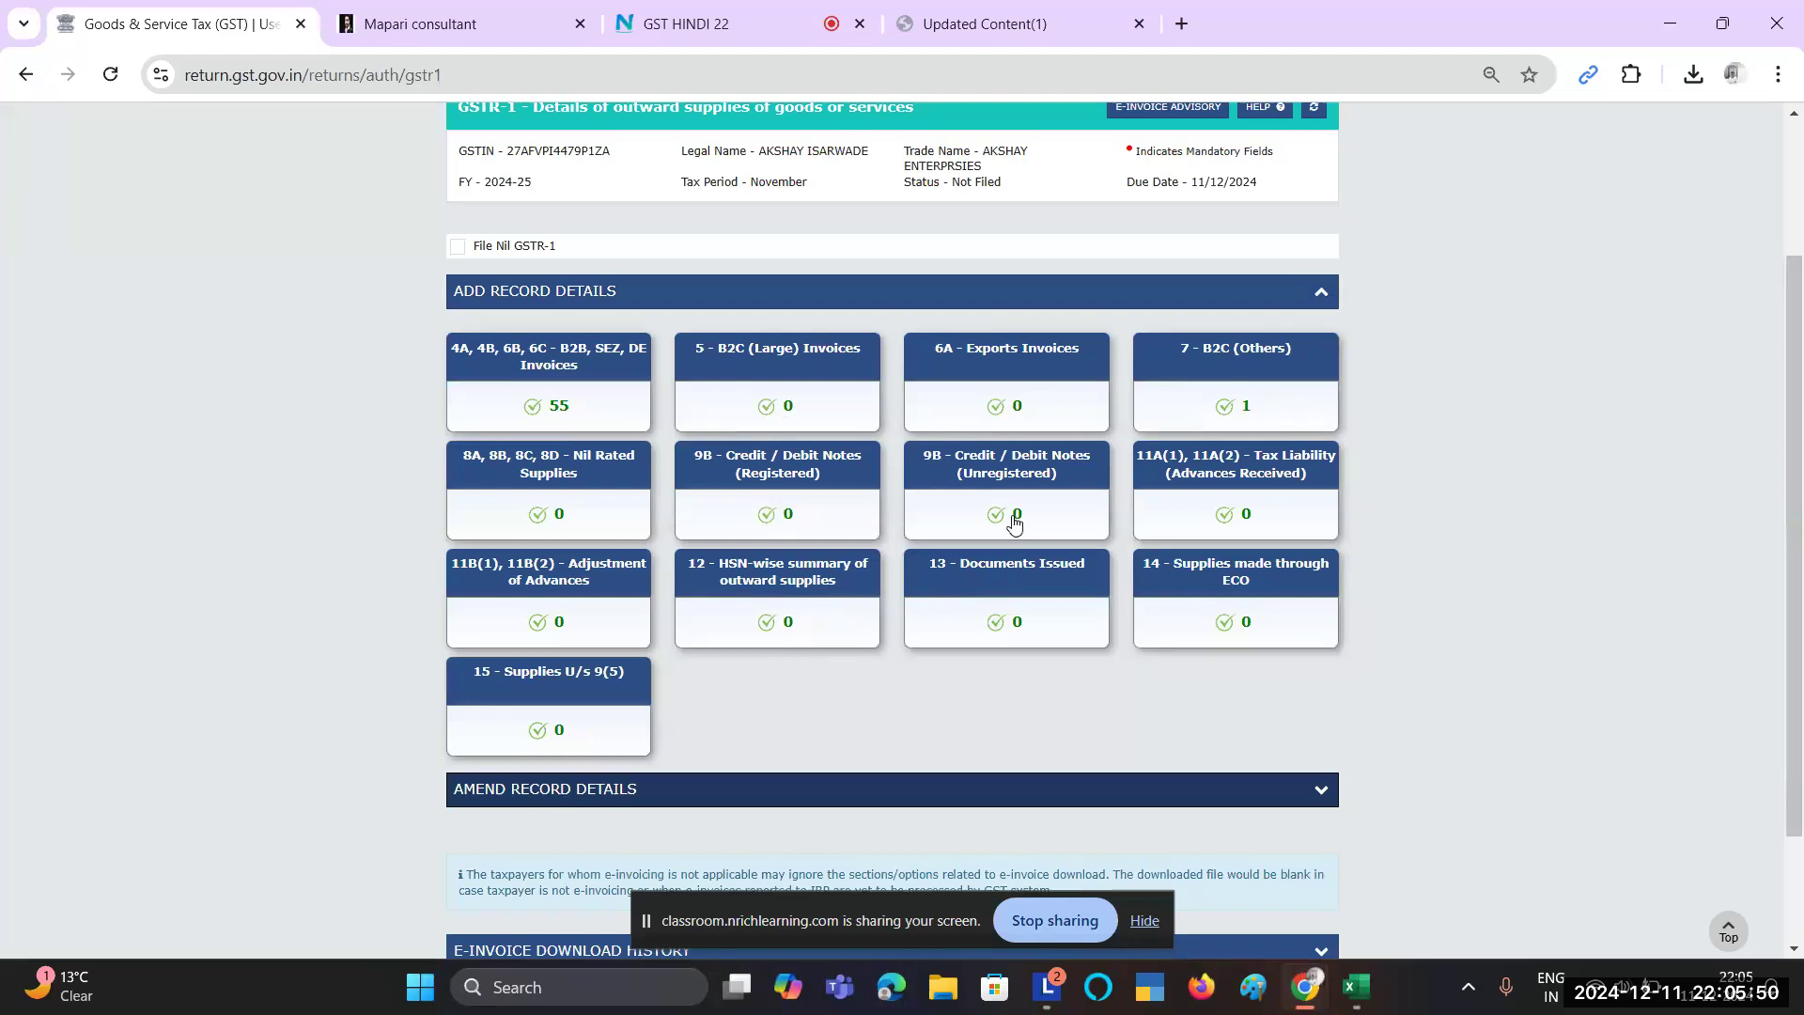
{"action": "left_click", "coordinate": [1018, 591]}
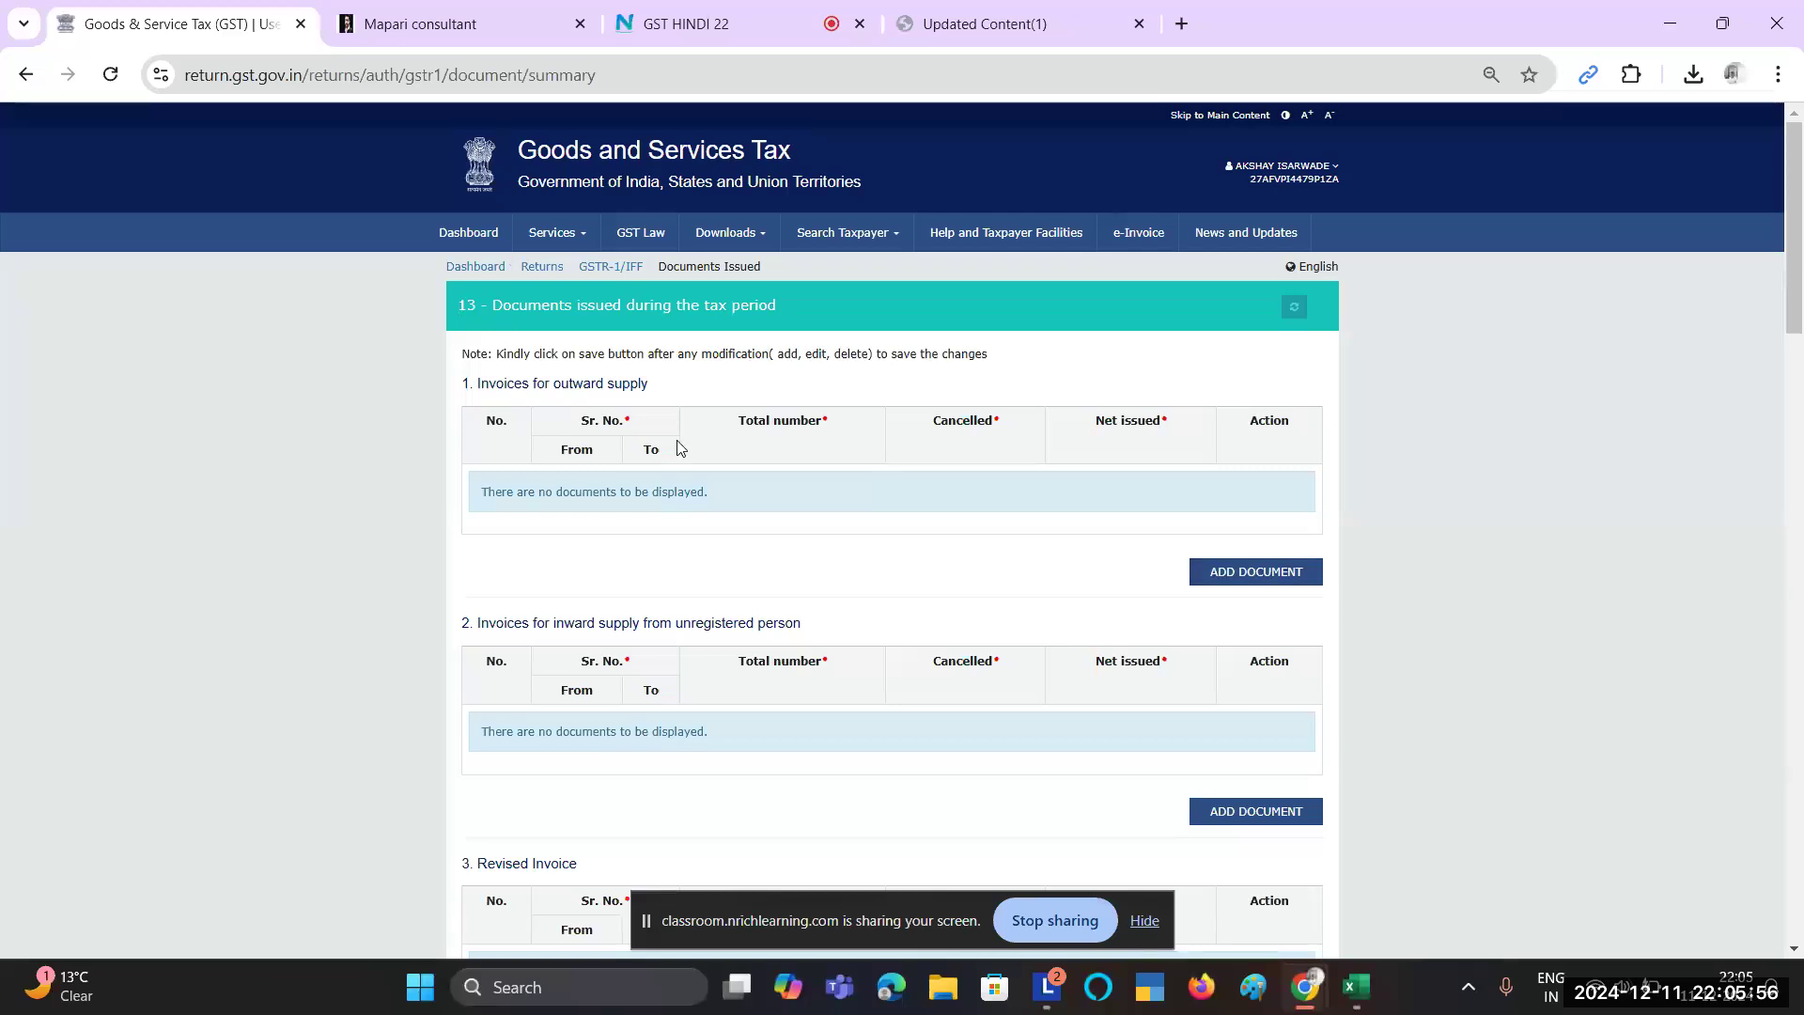
Step: Add an outward-supply invoices row and enter From serial 379, checked against the Excel report
{"action": "left_click_drag", "start_coordinate": [487, 384], "coordinate": [630, 384]}
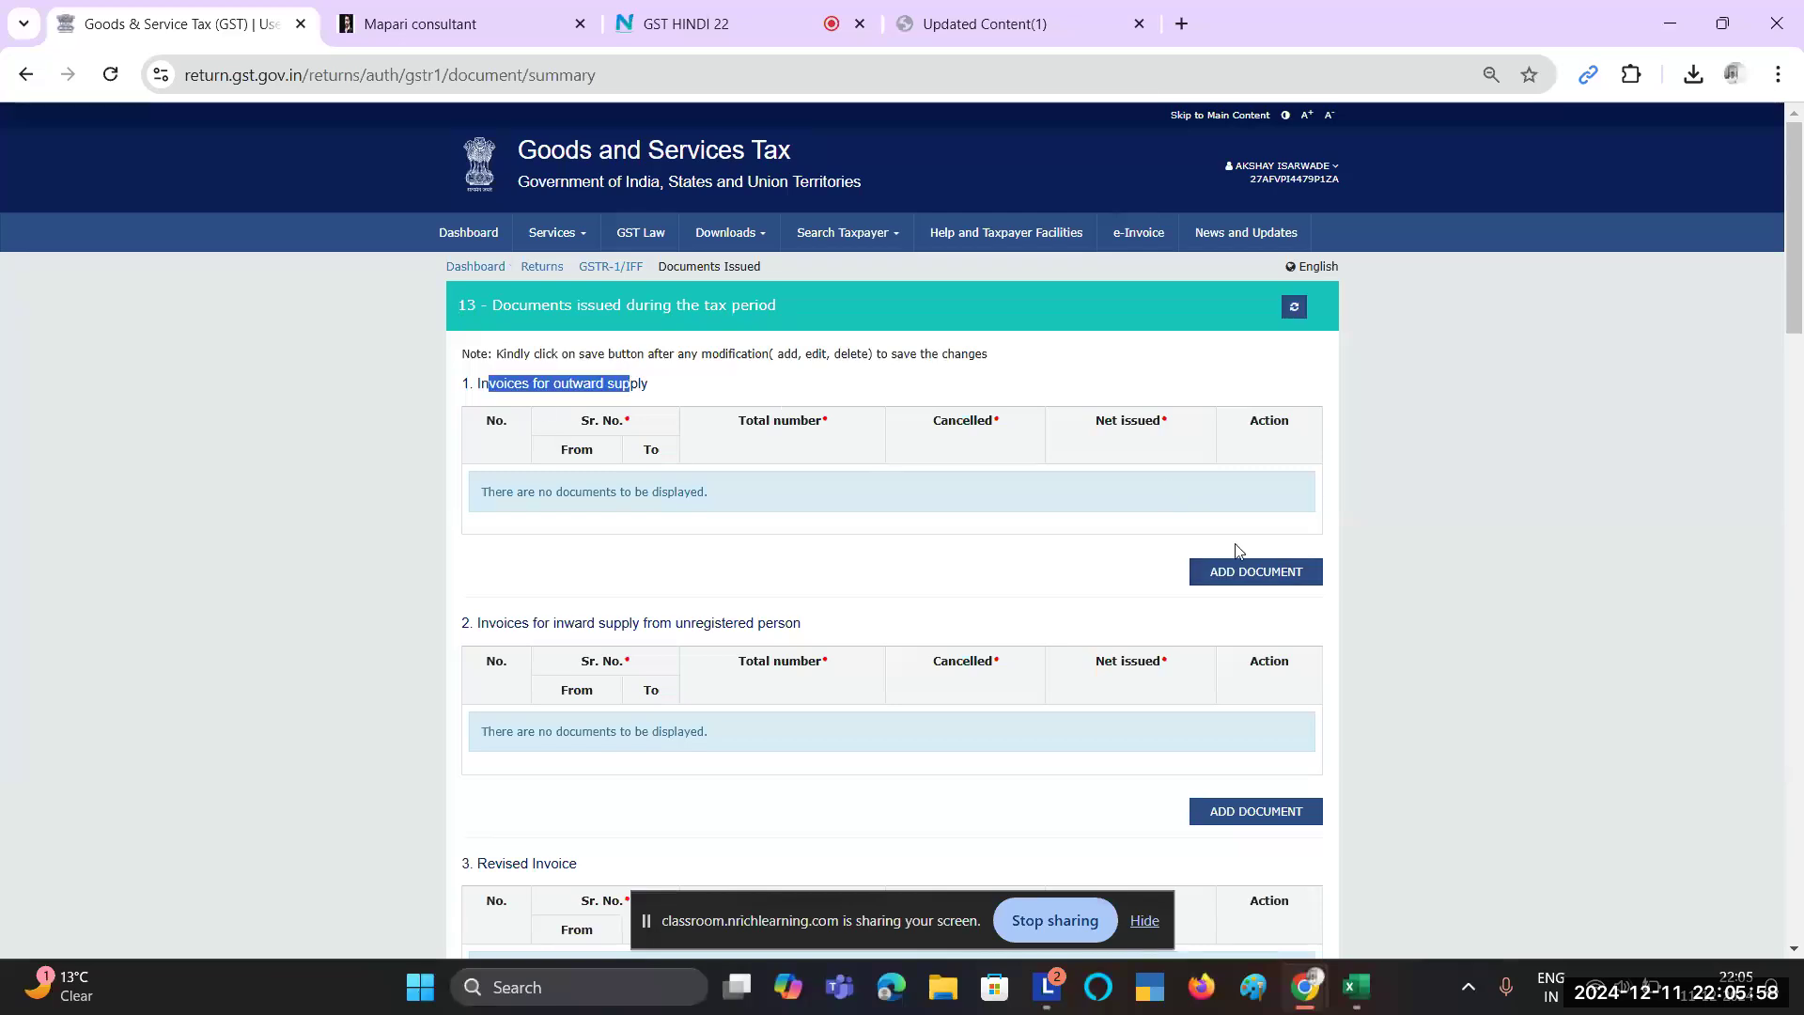
{"action": "left_click", "coordinate": [1221, 573]}
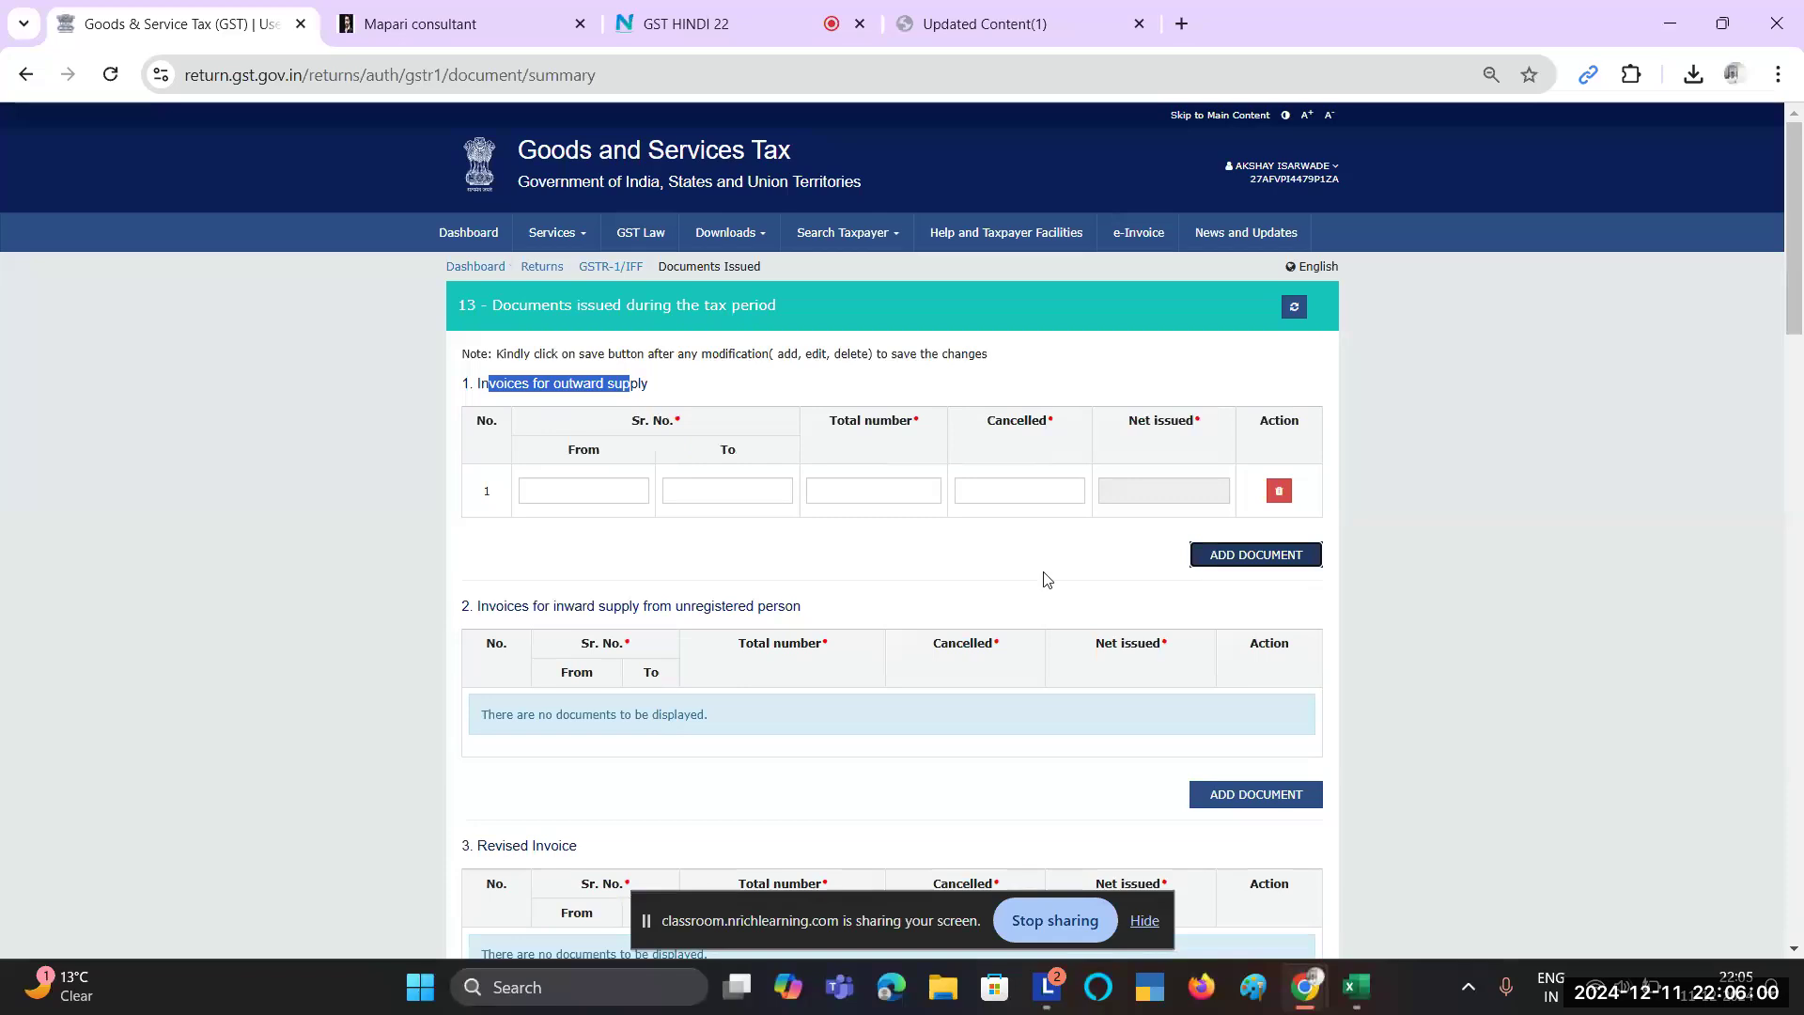
{"action": "left_click", "coordinate": [622, 489]}
{"action": "key", "text": "alt+Tab"}
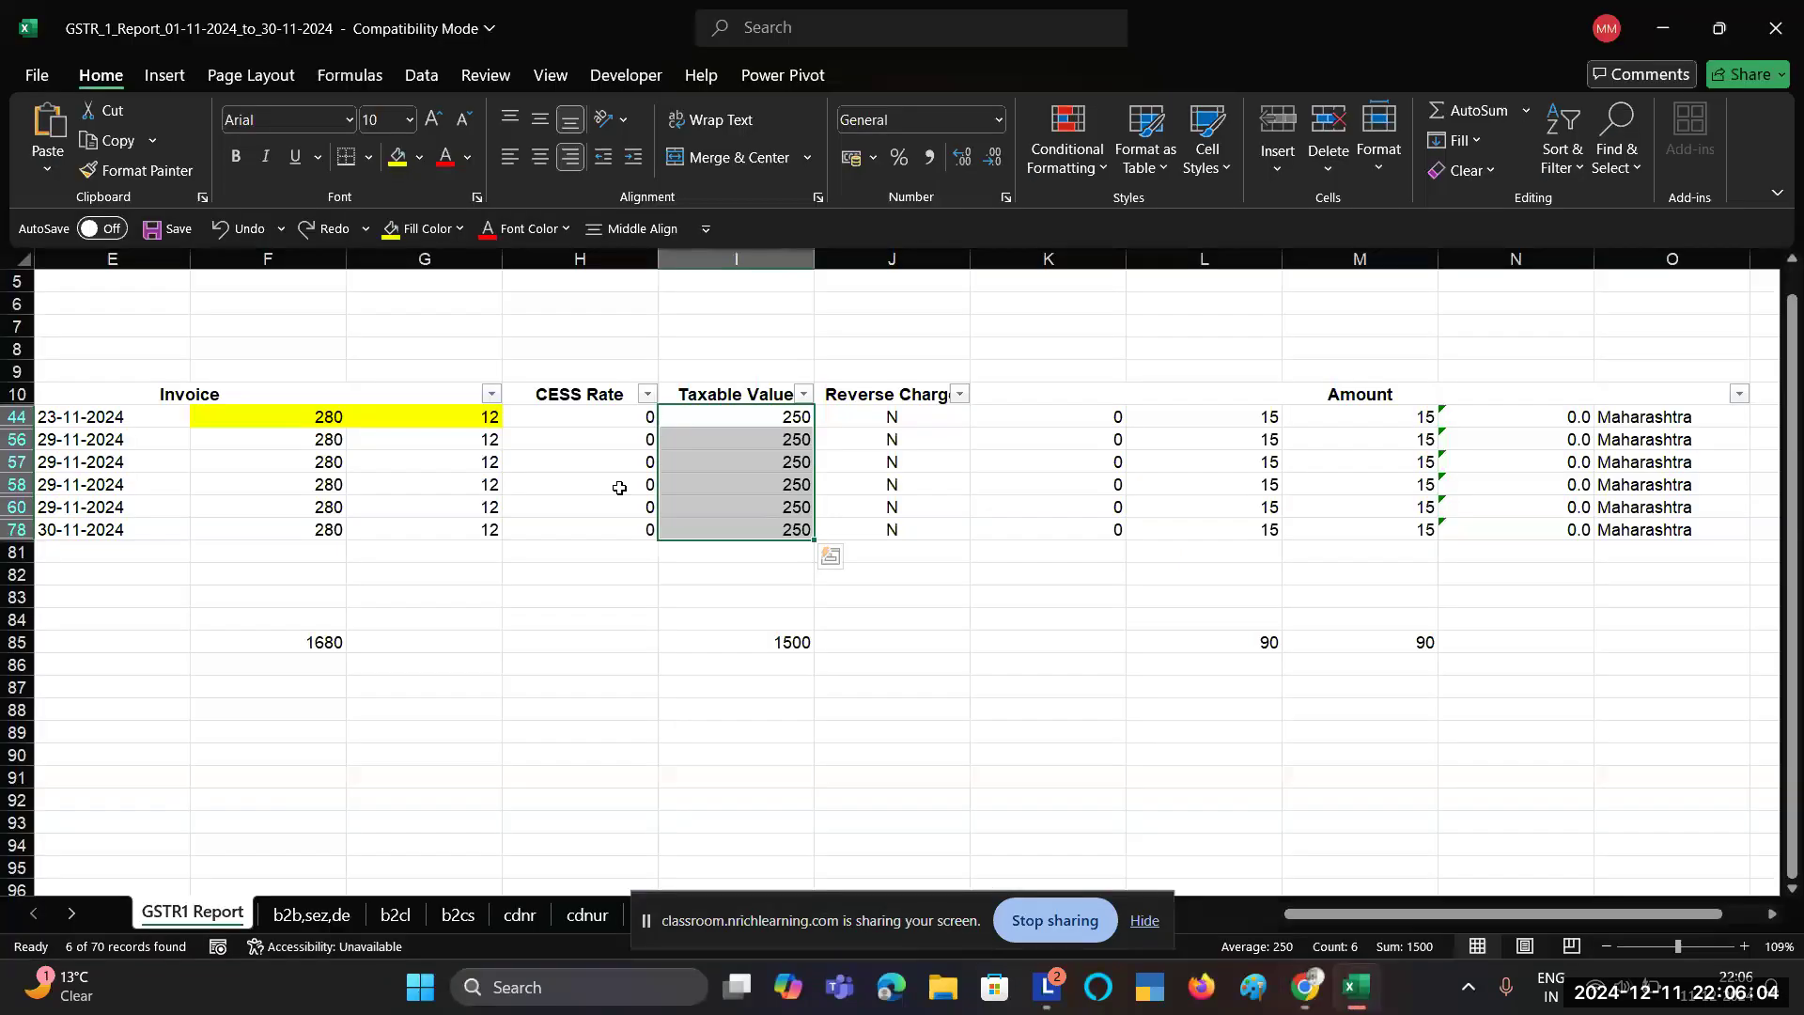
{"action": "left_click", "coordinate": [622, 530]}
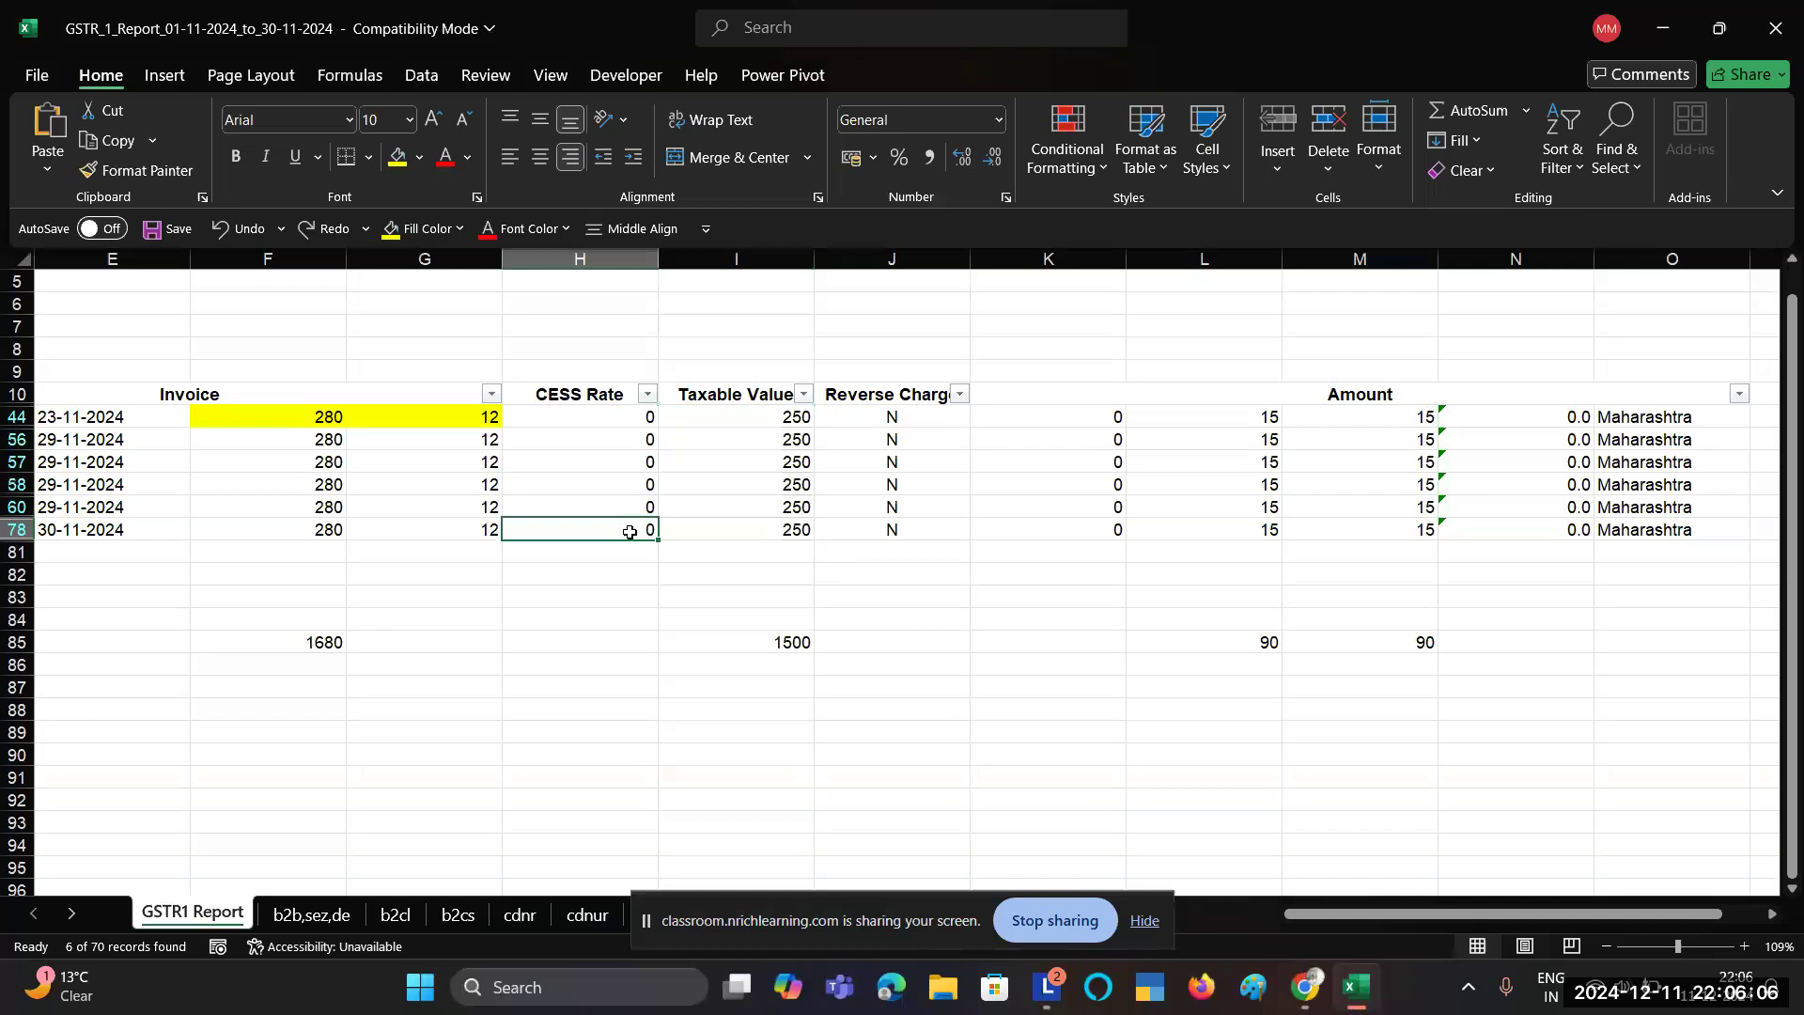
{"action": "key", "text": "ctrl+shift+l"}
{"action": "scroll", "coordinate": [413, 523], "scroll_direction": "left", "scroll_amount": 5}
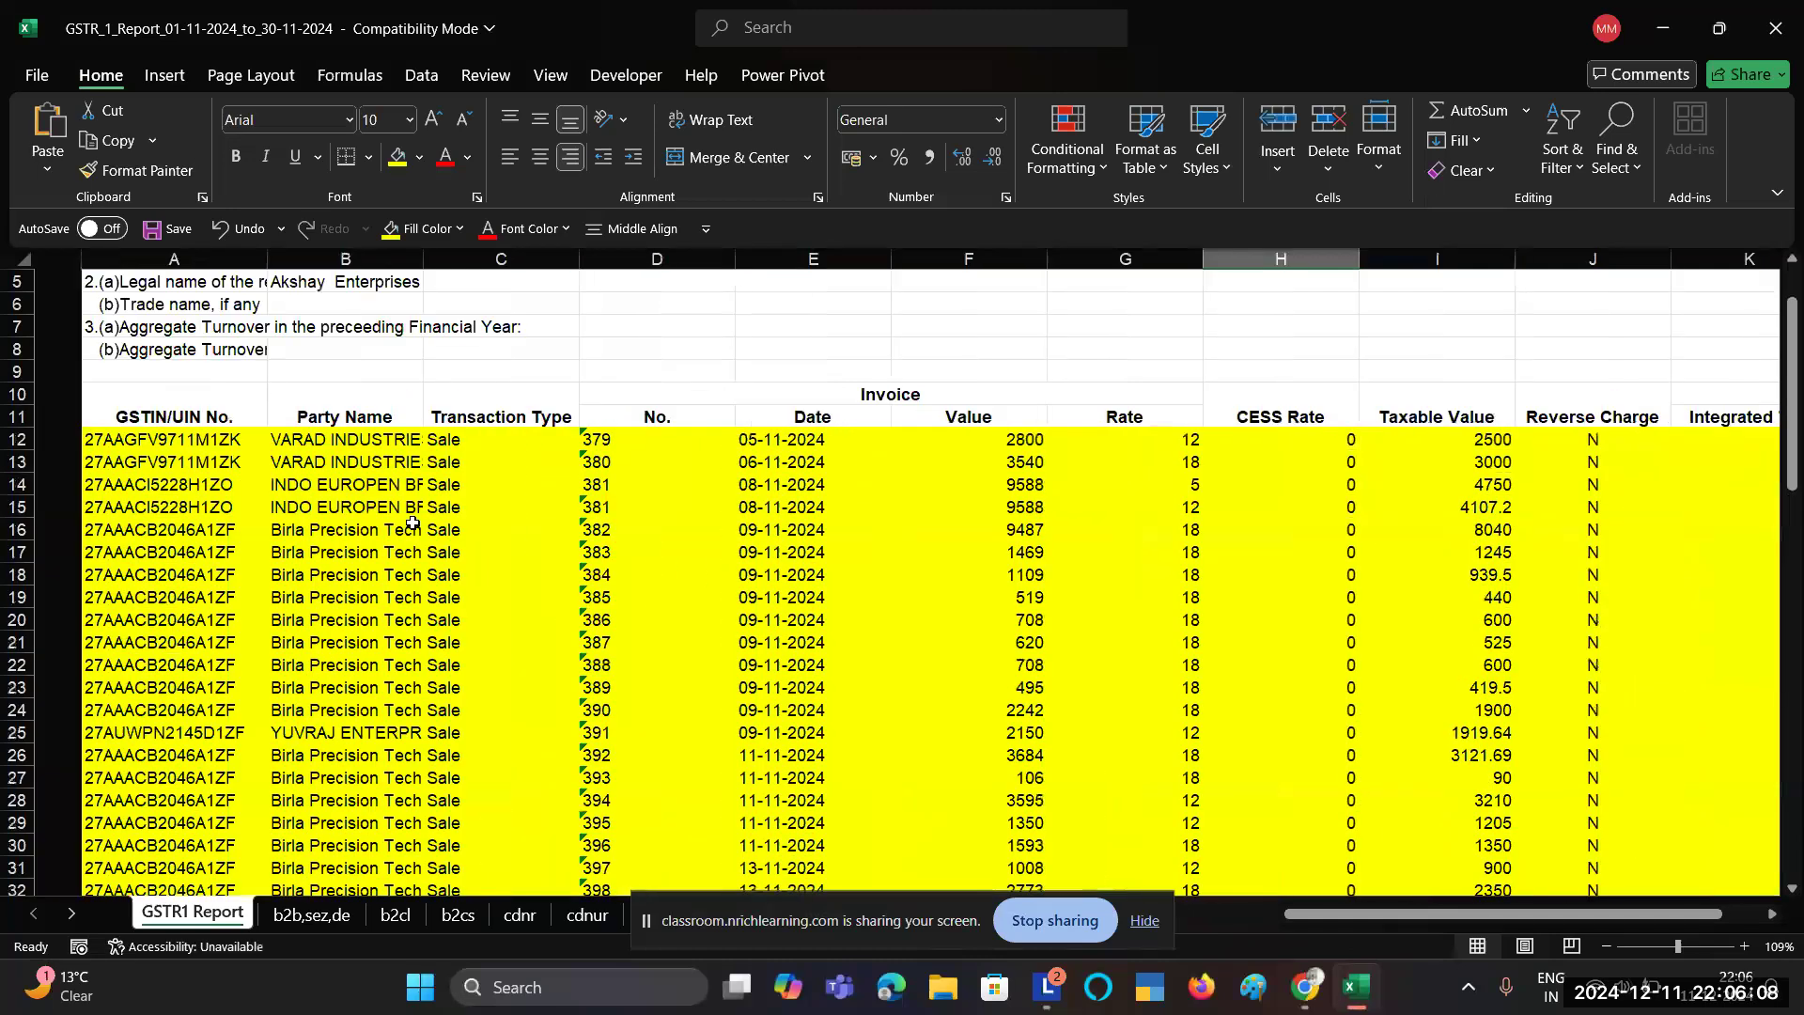
{"action": "left_click", "coordinate": [554, 442]}
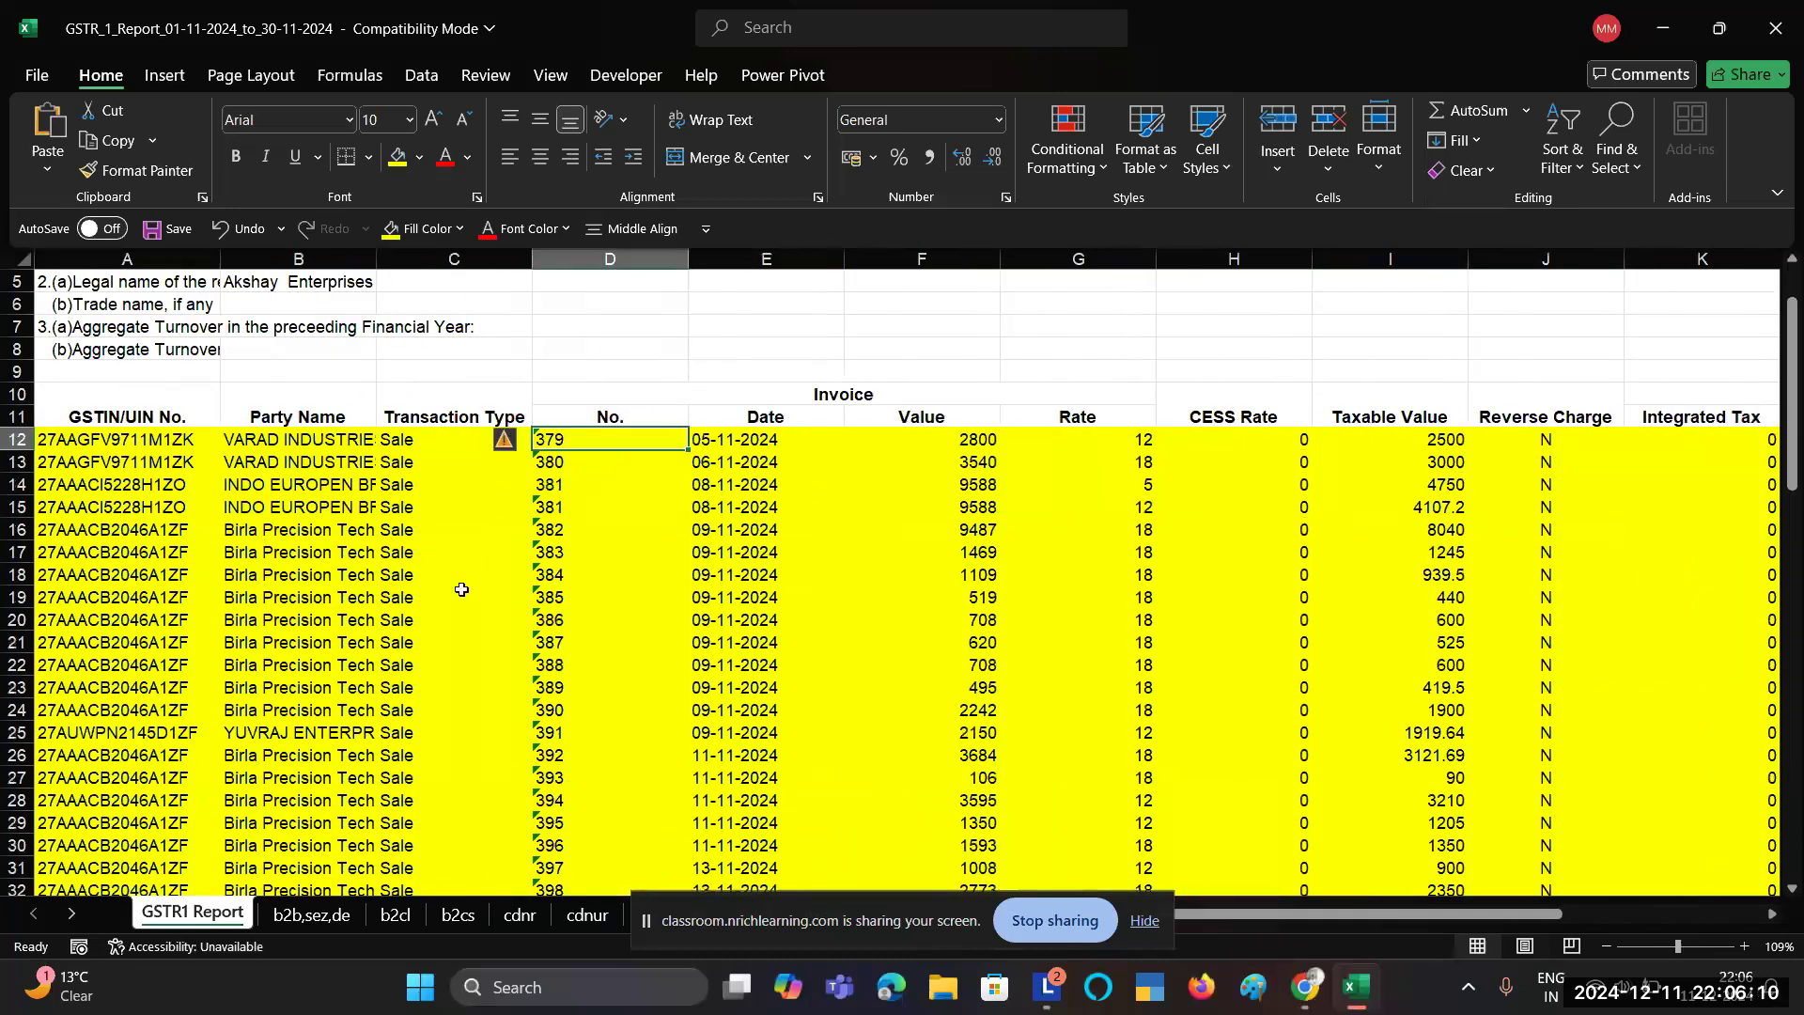
{"action": "key", "text": "alt+Tab"}
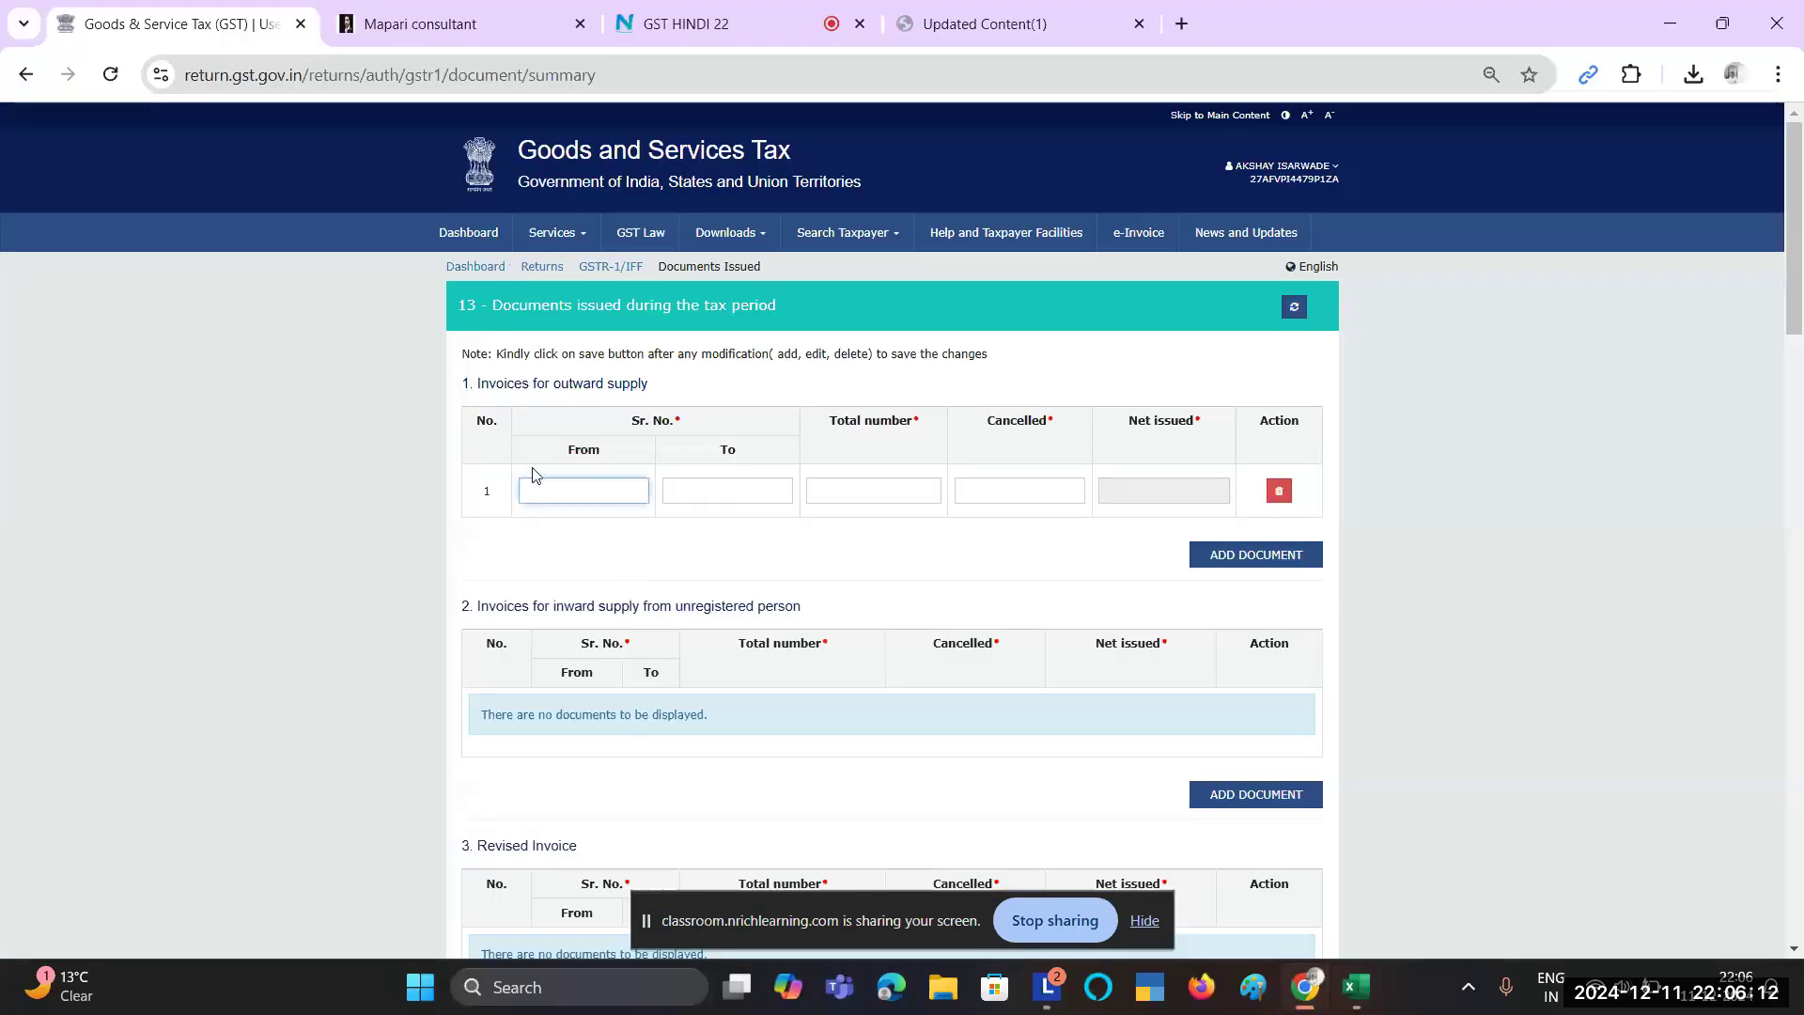
Step: Enter To serial 439 after confirming the last invoice number in Excel
{"action": "left_click", "coordinate": [717, 491]}
{"action": "key", "text": "alt+Tab"}
{"action": "scroll", "coordinate": [490, 586], "scroll_direction": "down", "scroll_amount": 20}
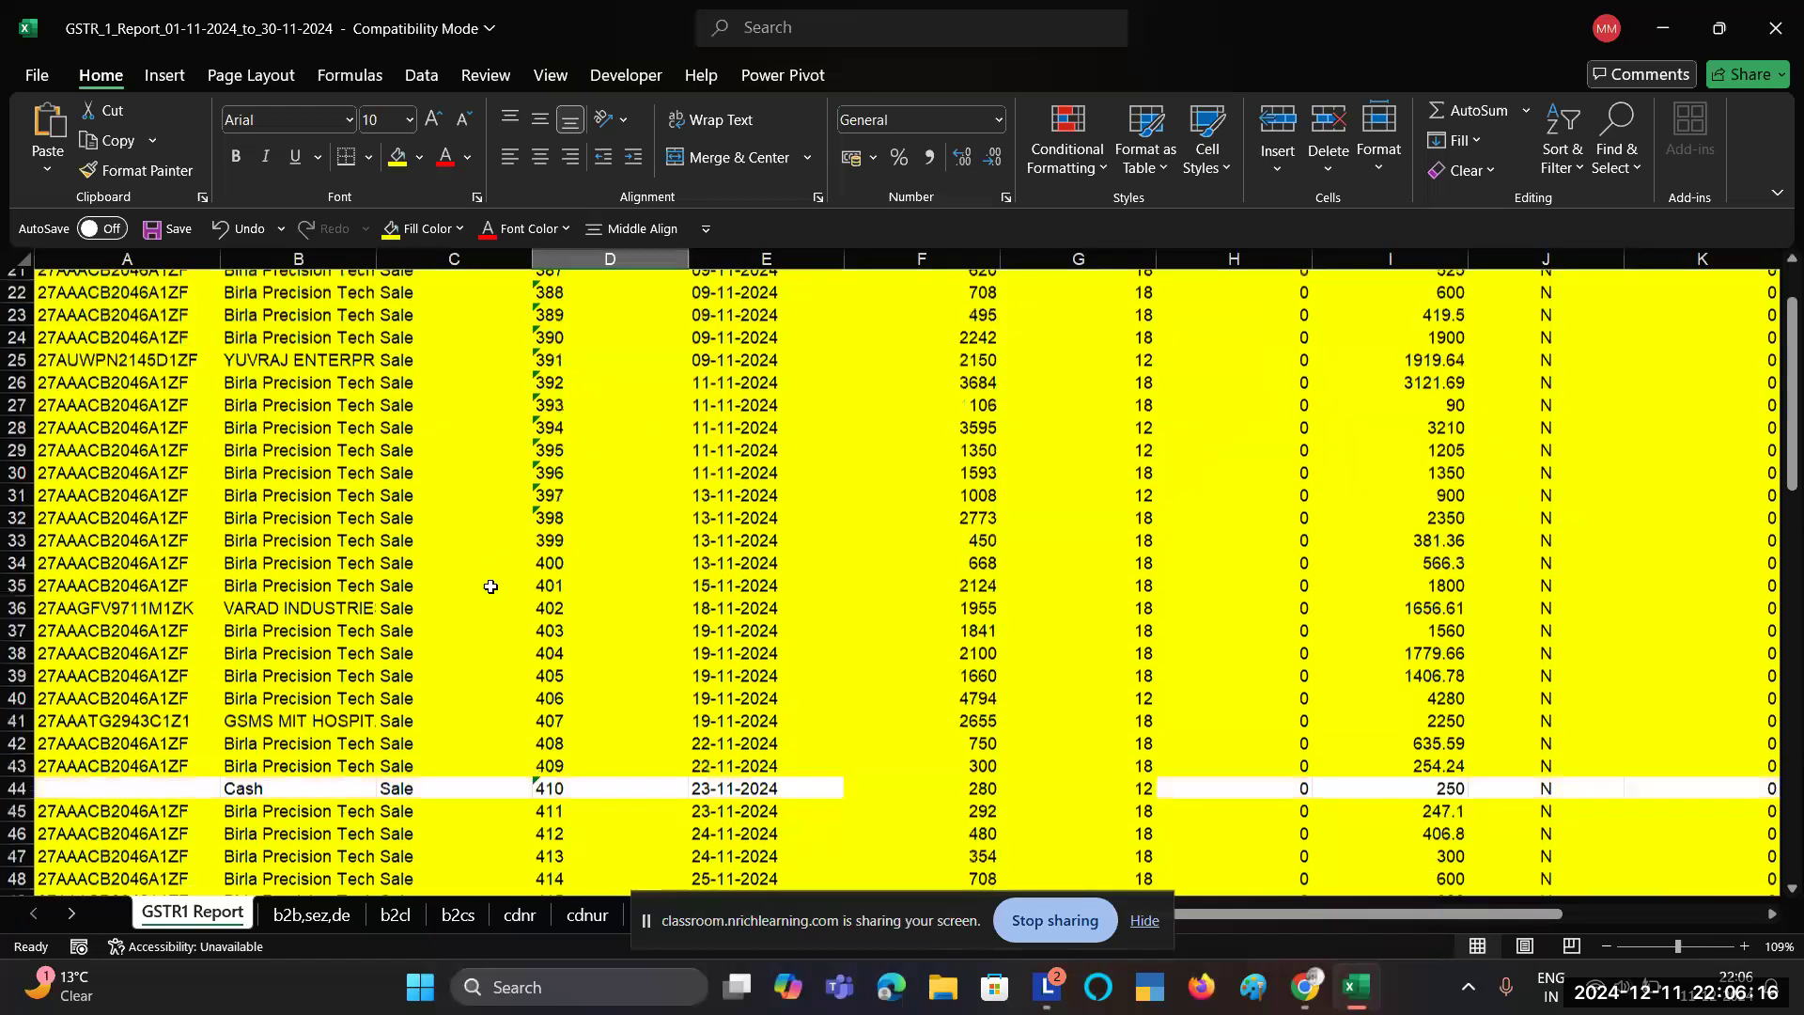
{"action": "scroll", "coordinate": [490, 587], "scroll_direction": "up", "scroll_amount": 1}
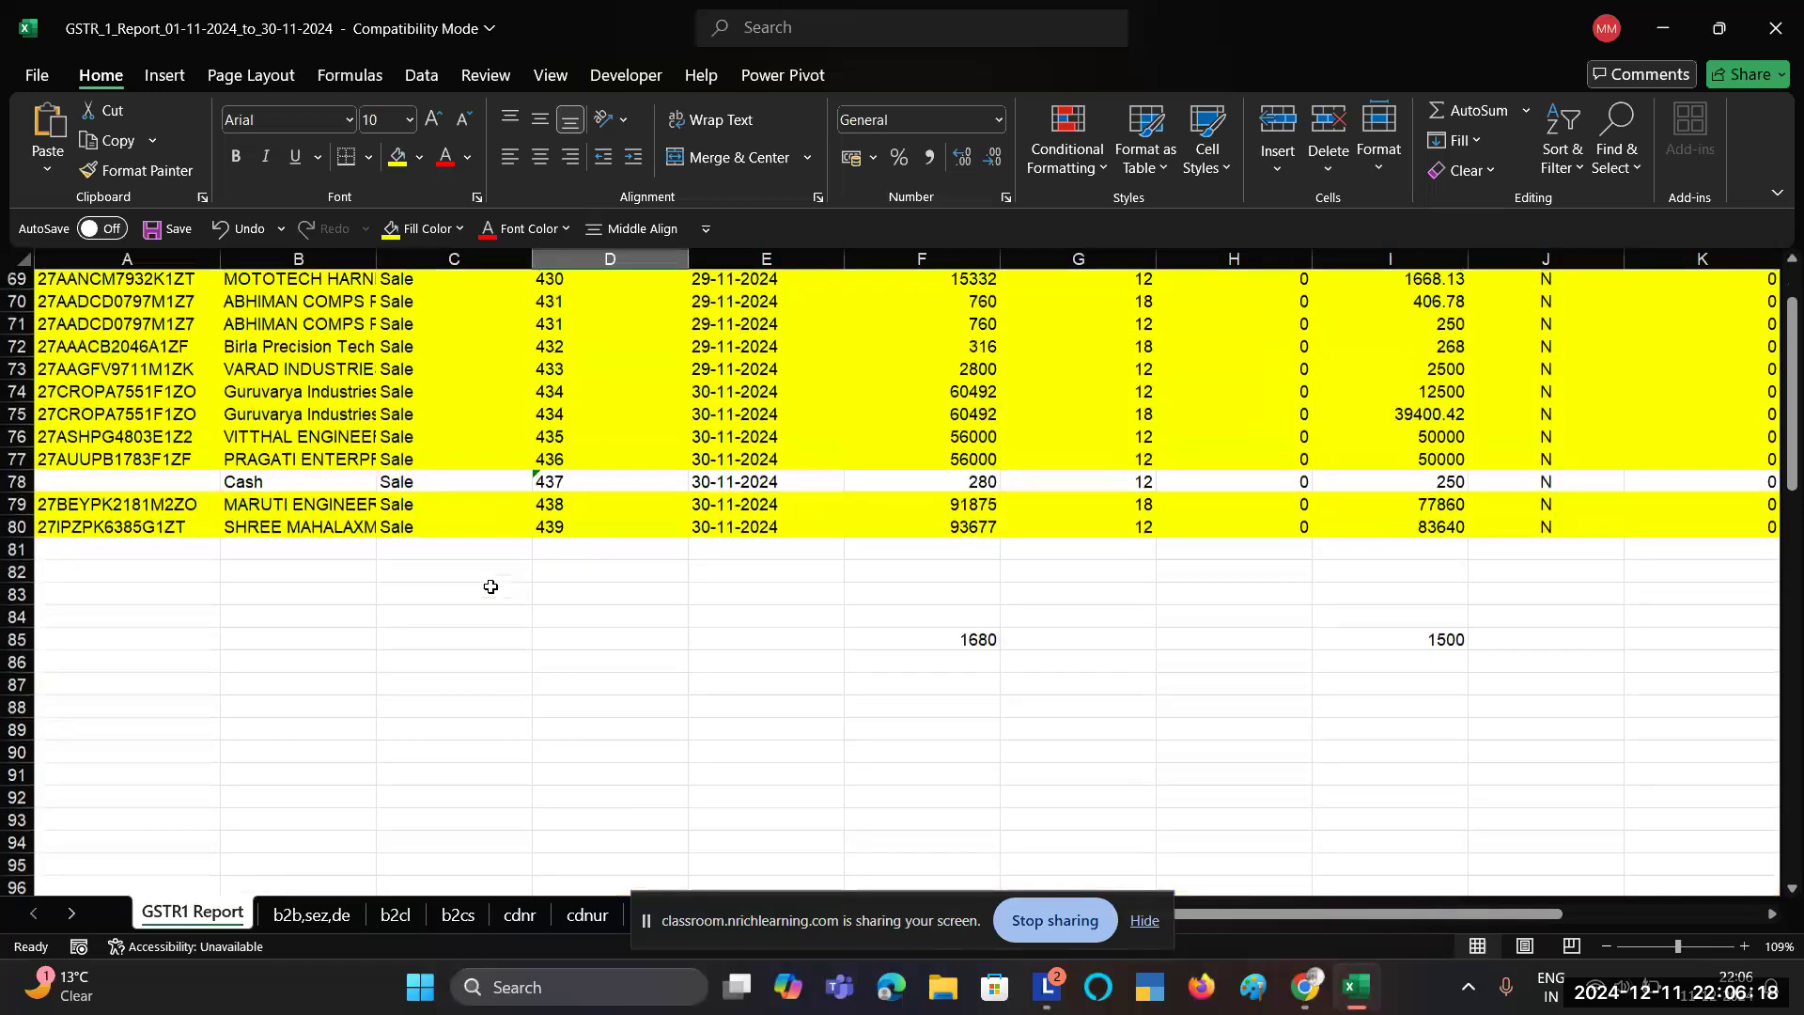
{"action": "left_click", "coordinate": [561, 551]}
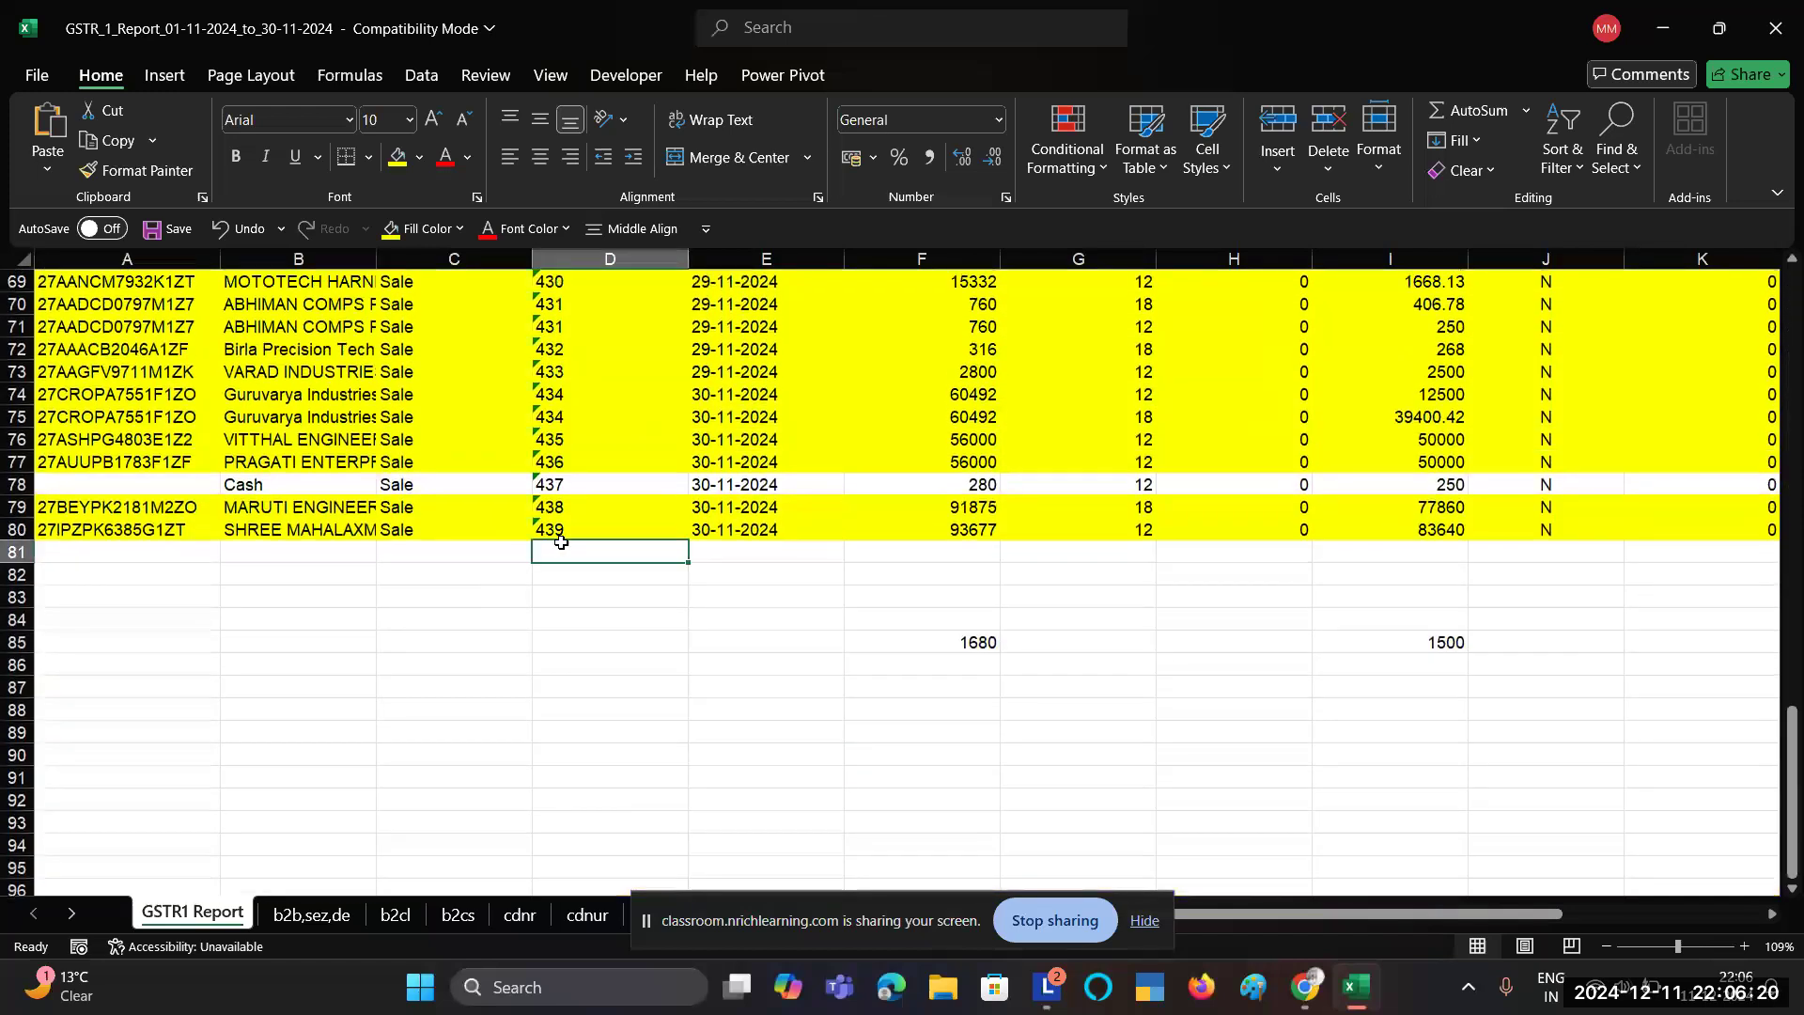
{"action": "left_click", "coordinate": [575, 531]}
{"action": "key", "text": "alt+Tab"}
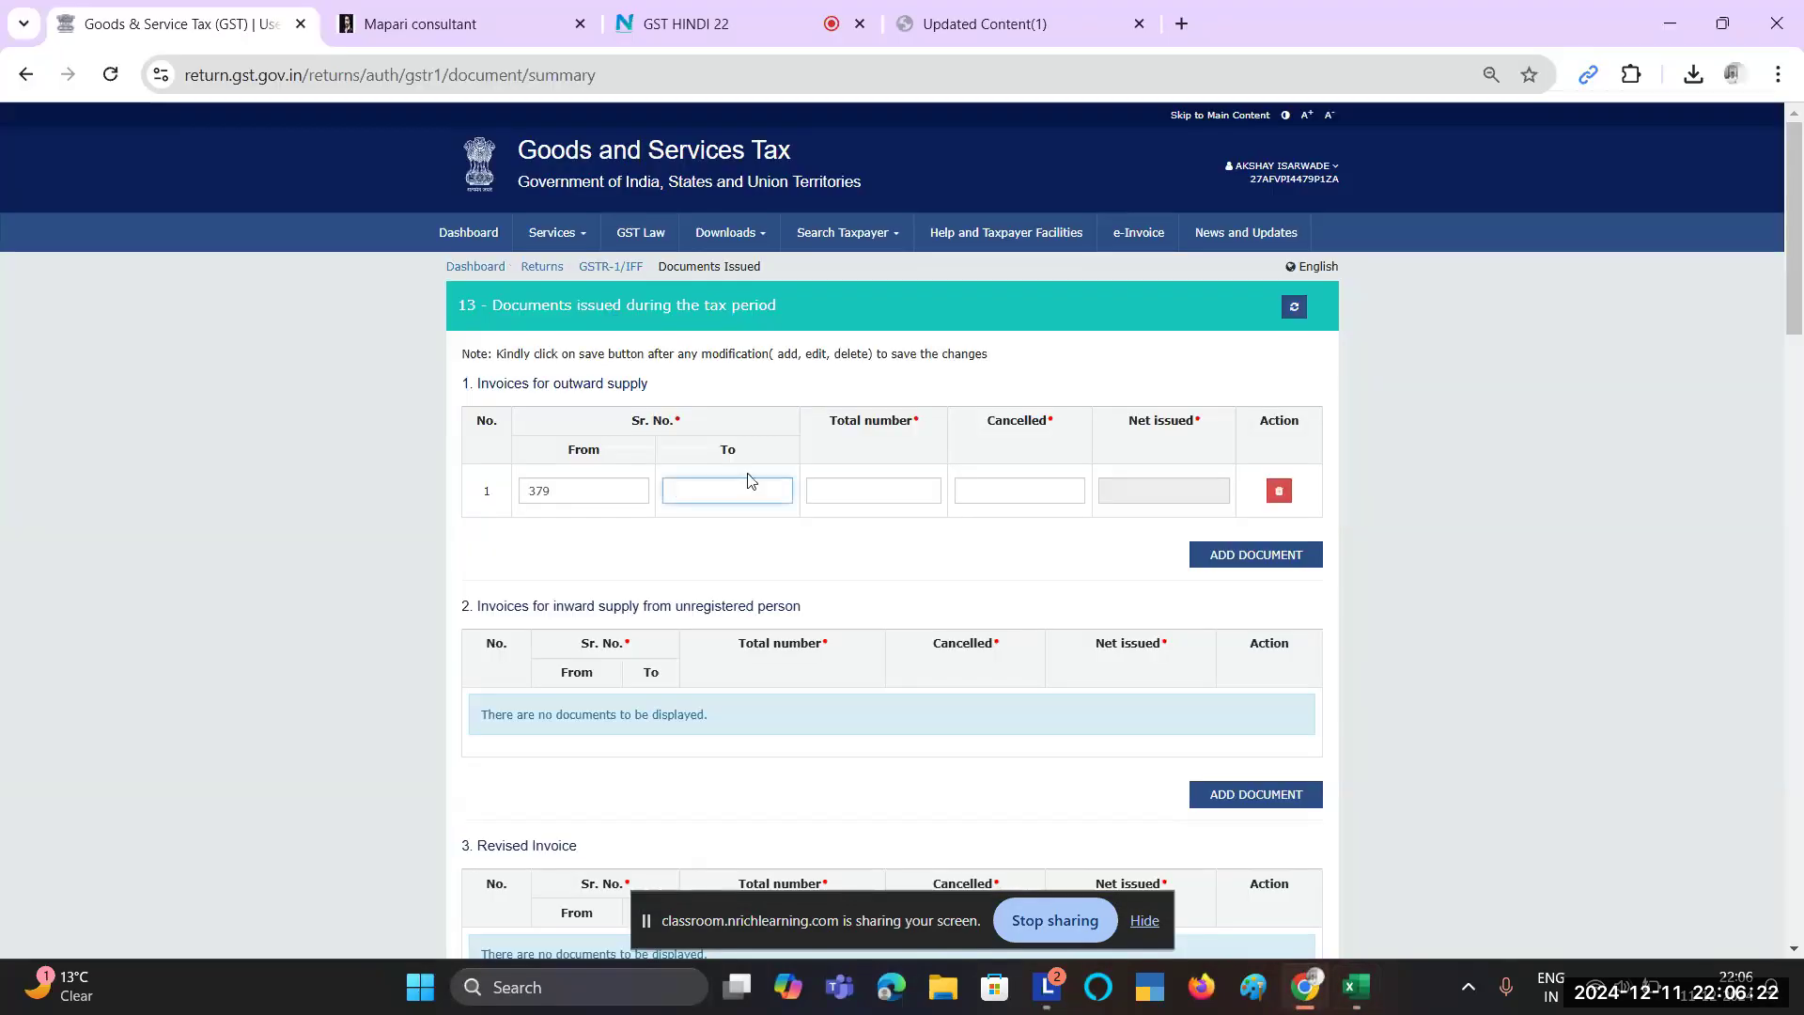
{"action": "left_click", "coordinate": [860, 530]}
{"action": "key", "text": "alt+Tab"}
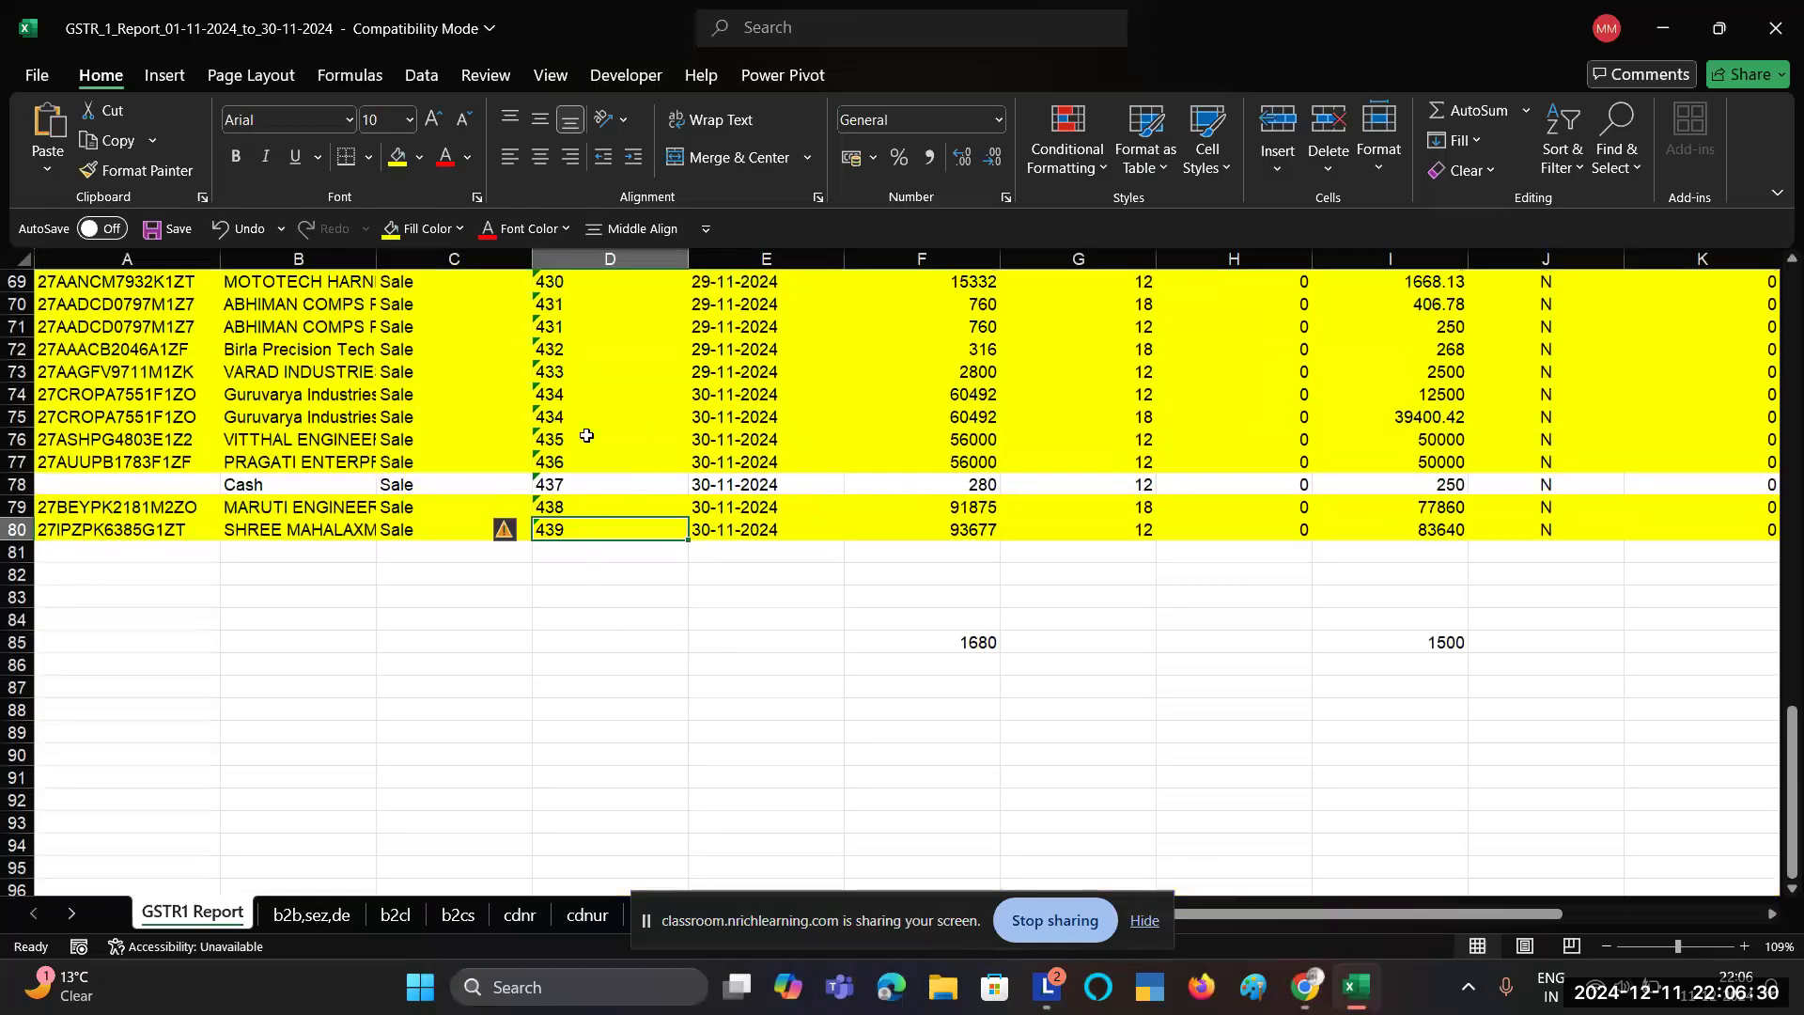
Step: Enter =439-379 in Excel cell F7 to count the invoices in the range (60)
{"action": "scroll", "coordinate": [586, 435], "scroll_direction": "up", "scroll_amount": 20}
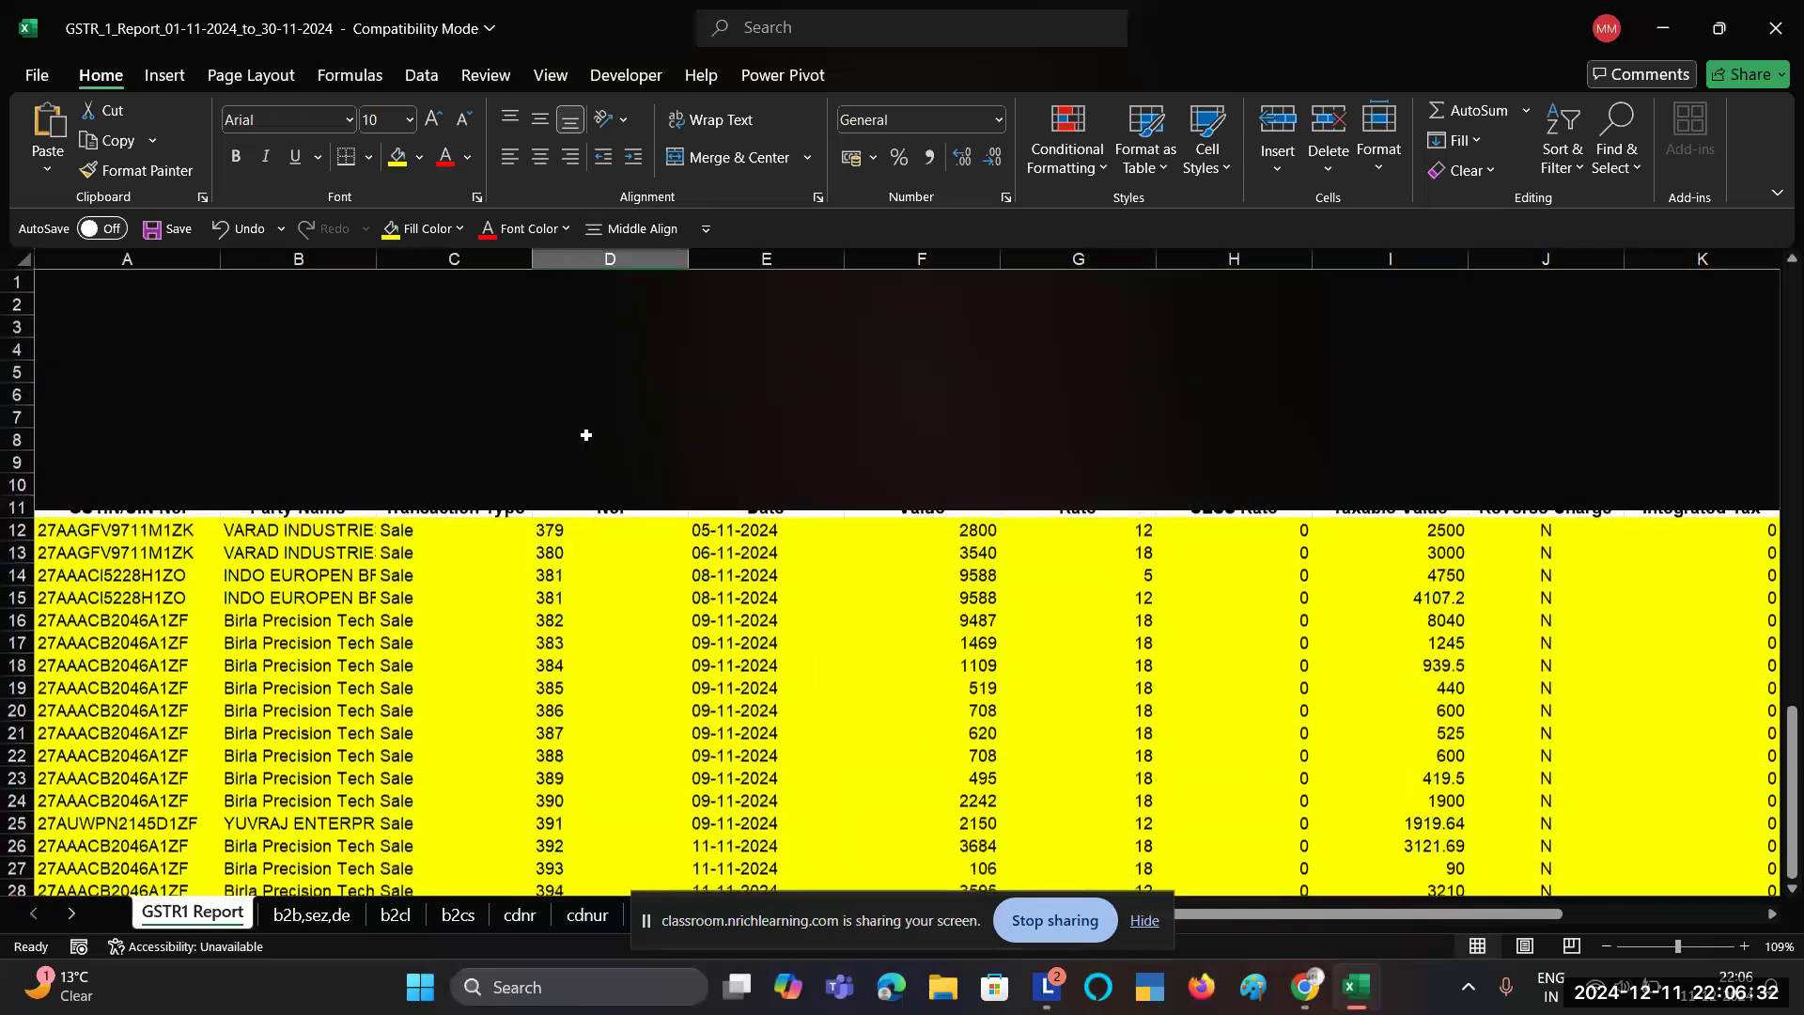
{"action": "key", "text": "alt+Tab"}
{"action": "key", "text": "alt+Tab"}
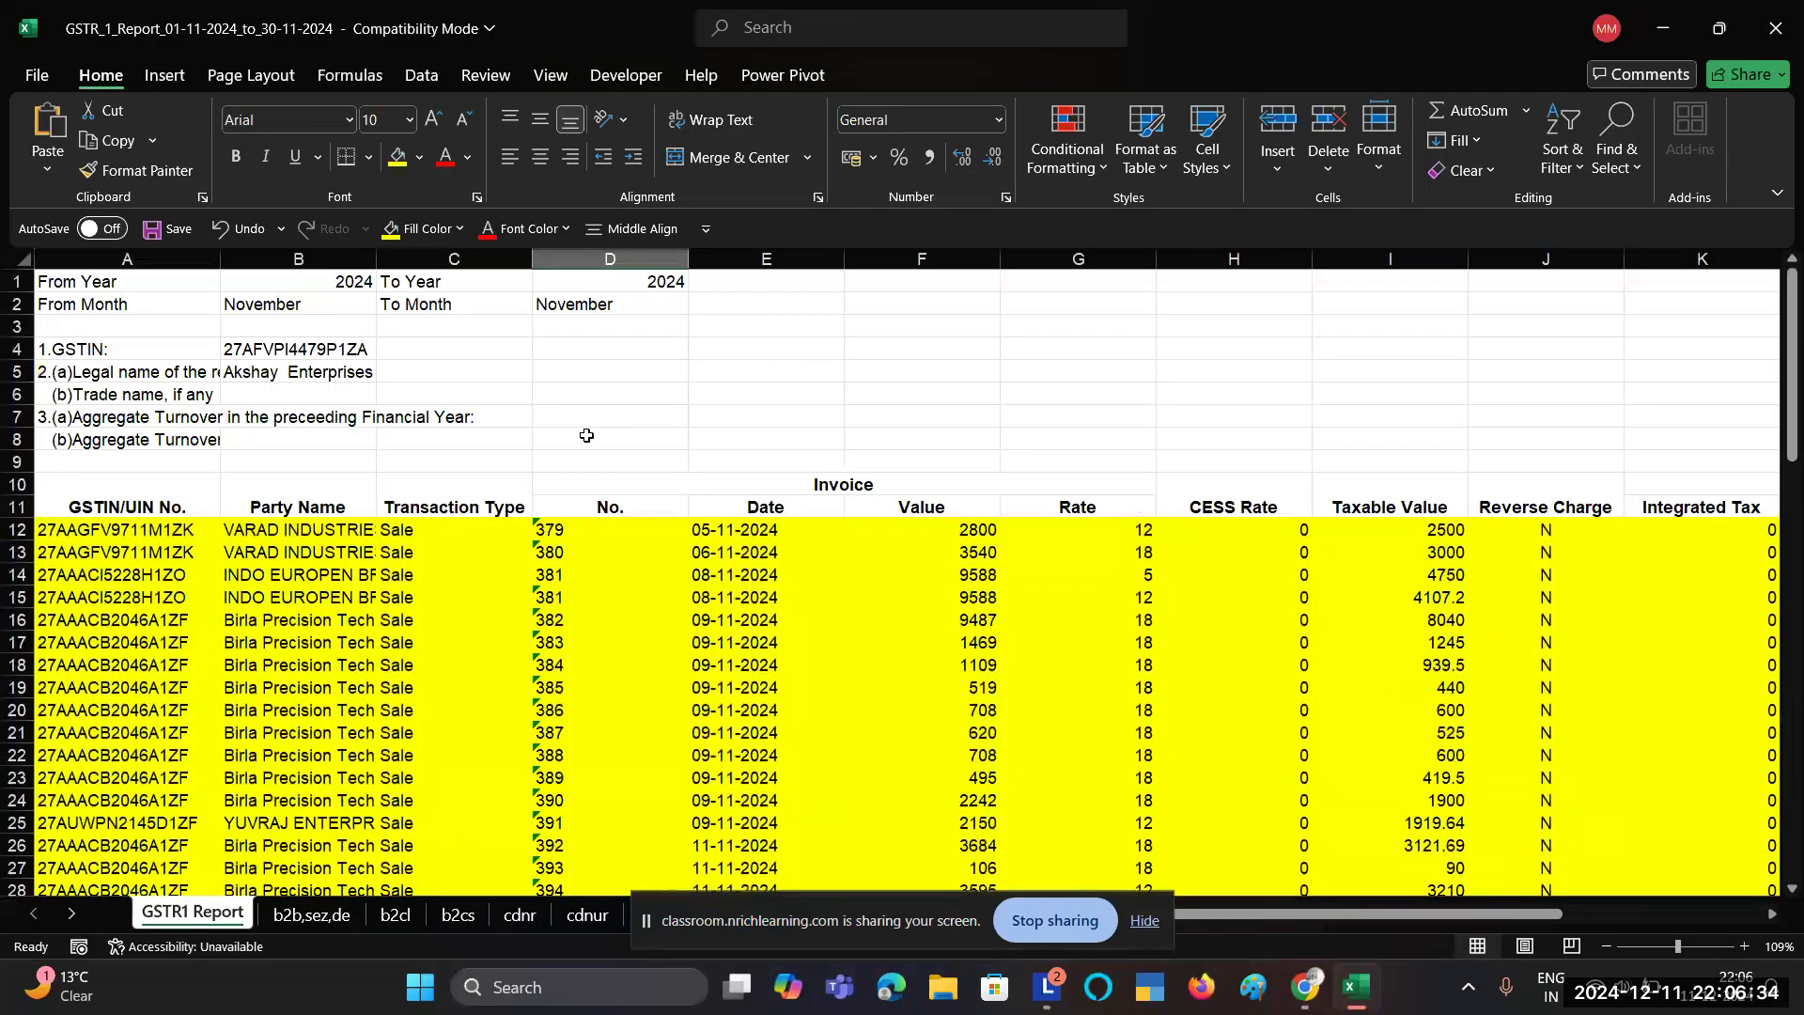
{"action": "left_click", "coordinate": [929, 406]}
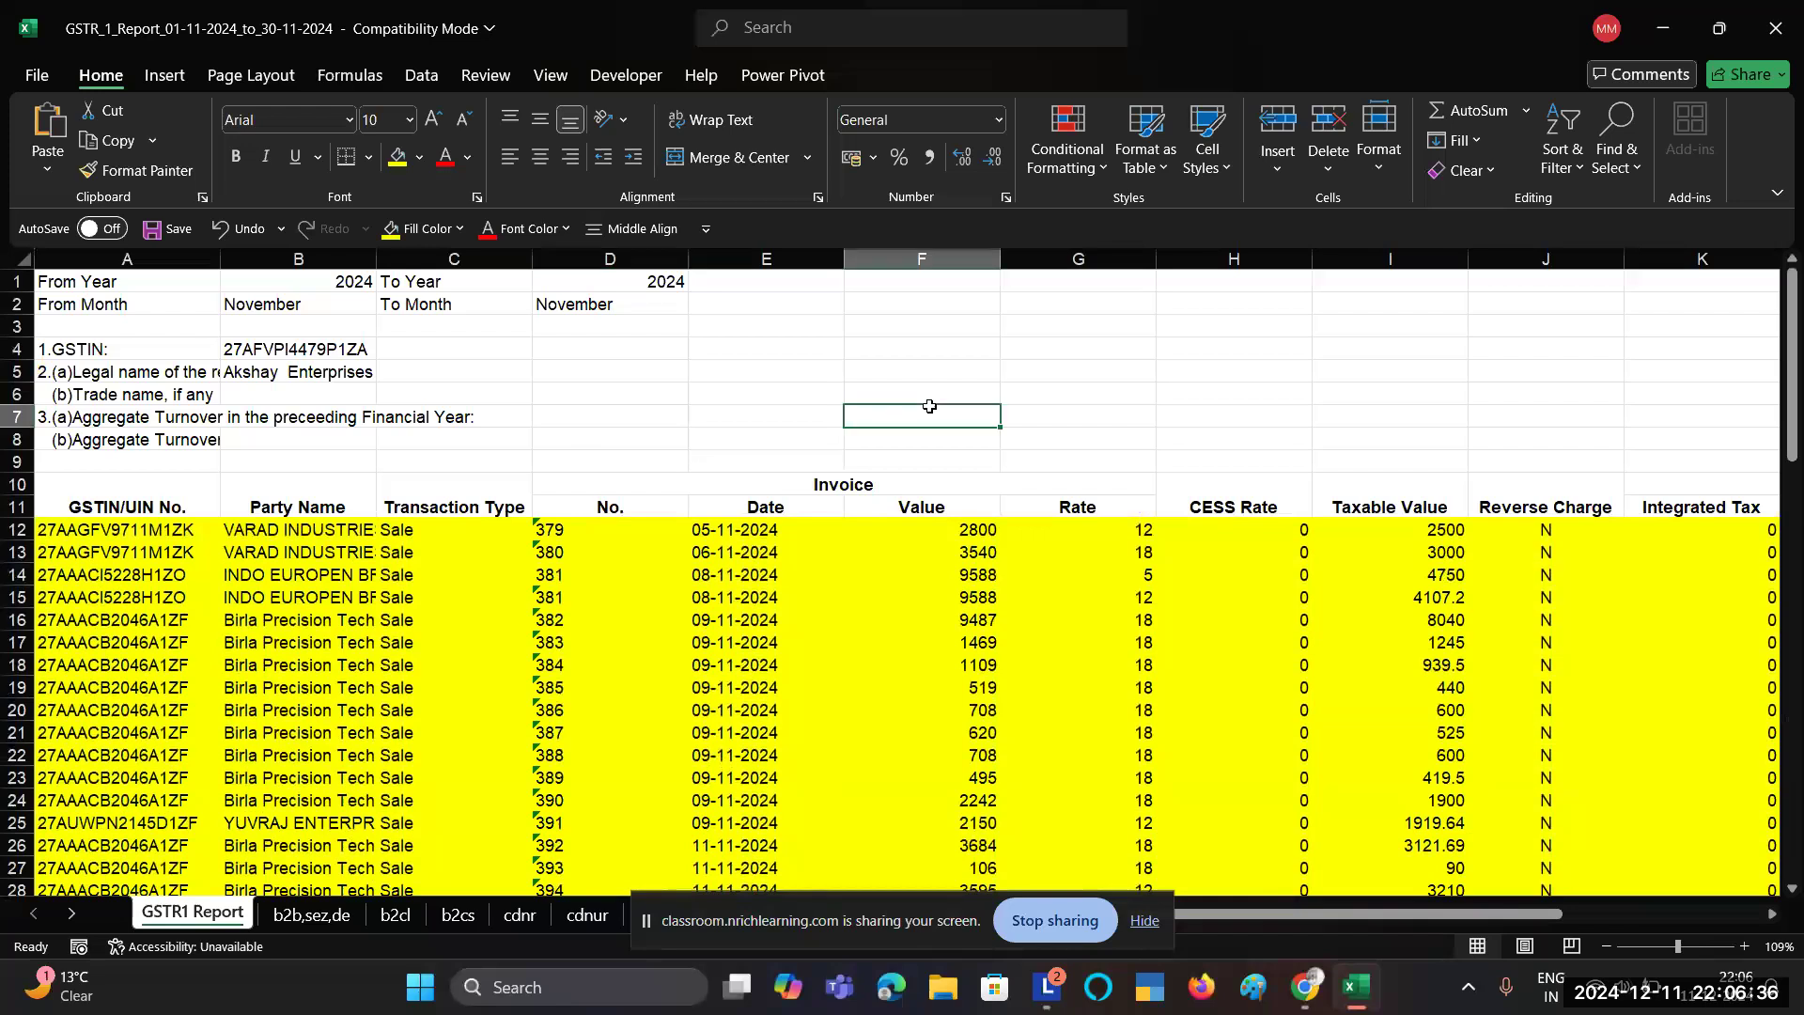
{"action": "type", "text": "="}
{"action": "key", "text": "alt+Tab"}
{"action": "key", "text": "alt+Tab"}
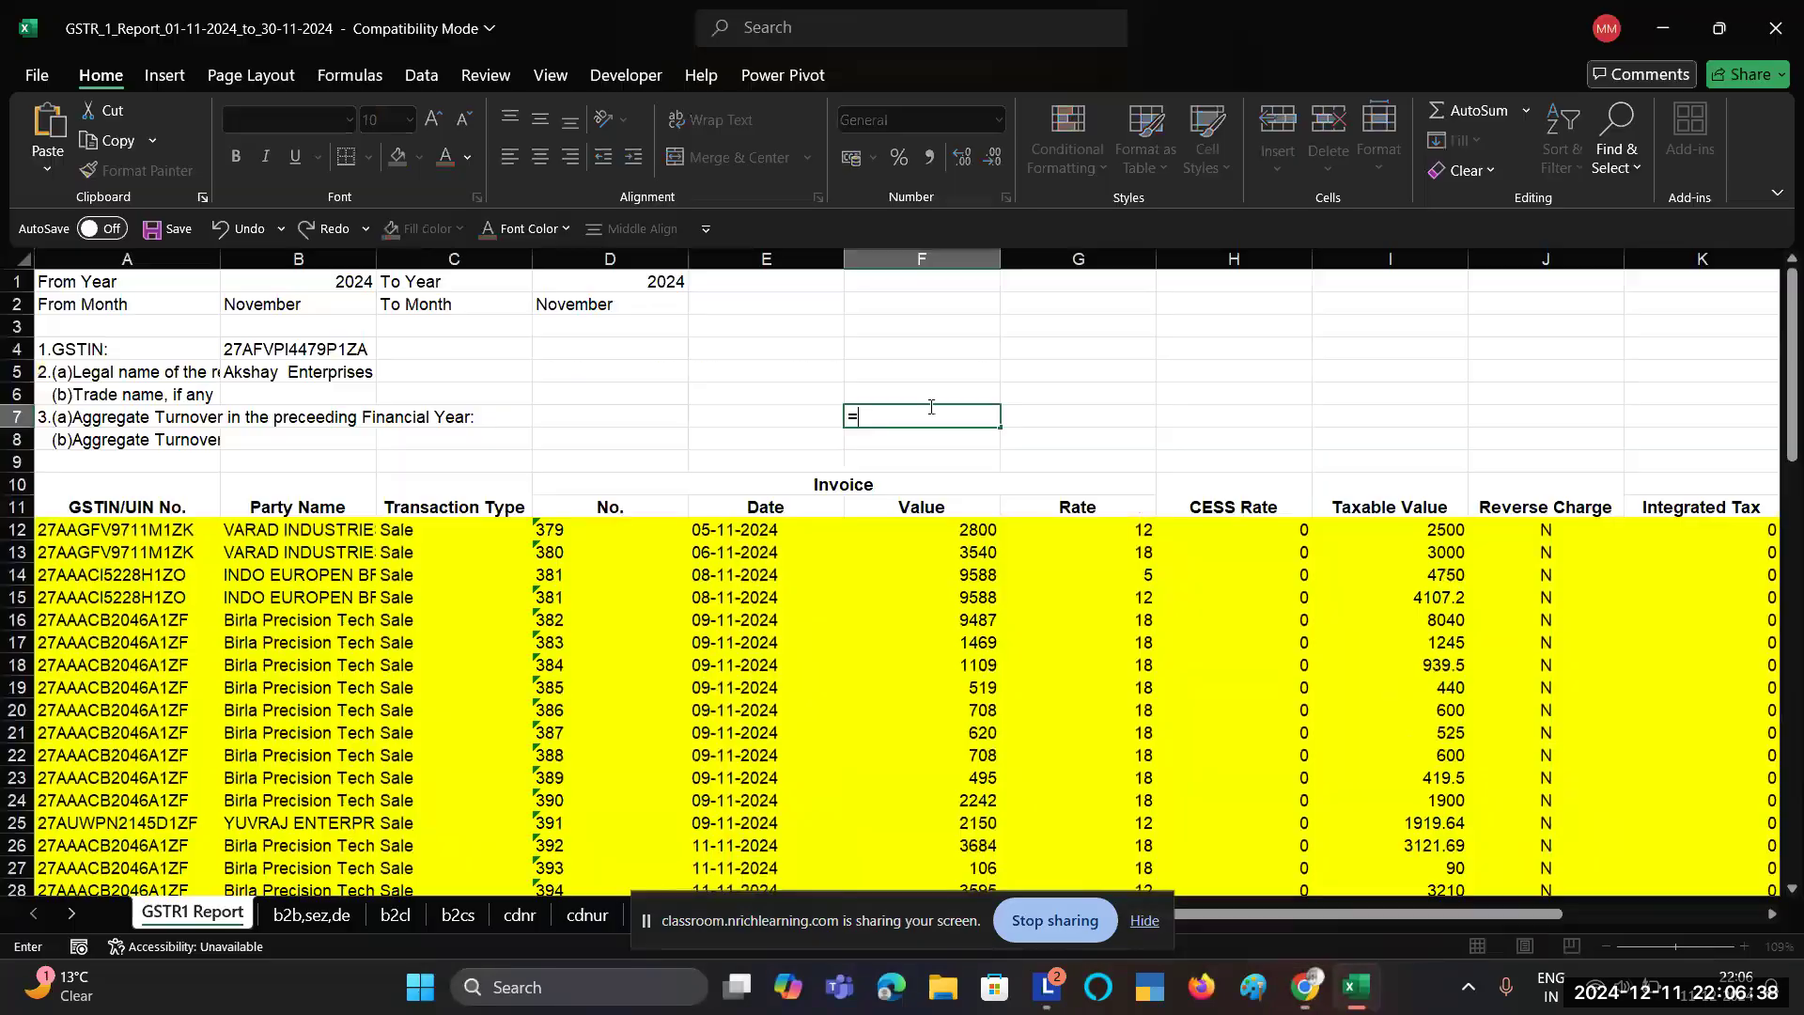
{"action": "key", "text": "alt+Tab"}
{"action": "key", "text": "alt+Tab"}
{"action": "type", "text": "9"}
{"action": "key", "text": "Return"}
{"action": "key", "text": "alt+Tab"}
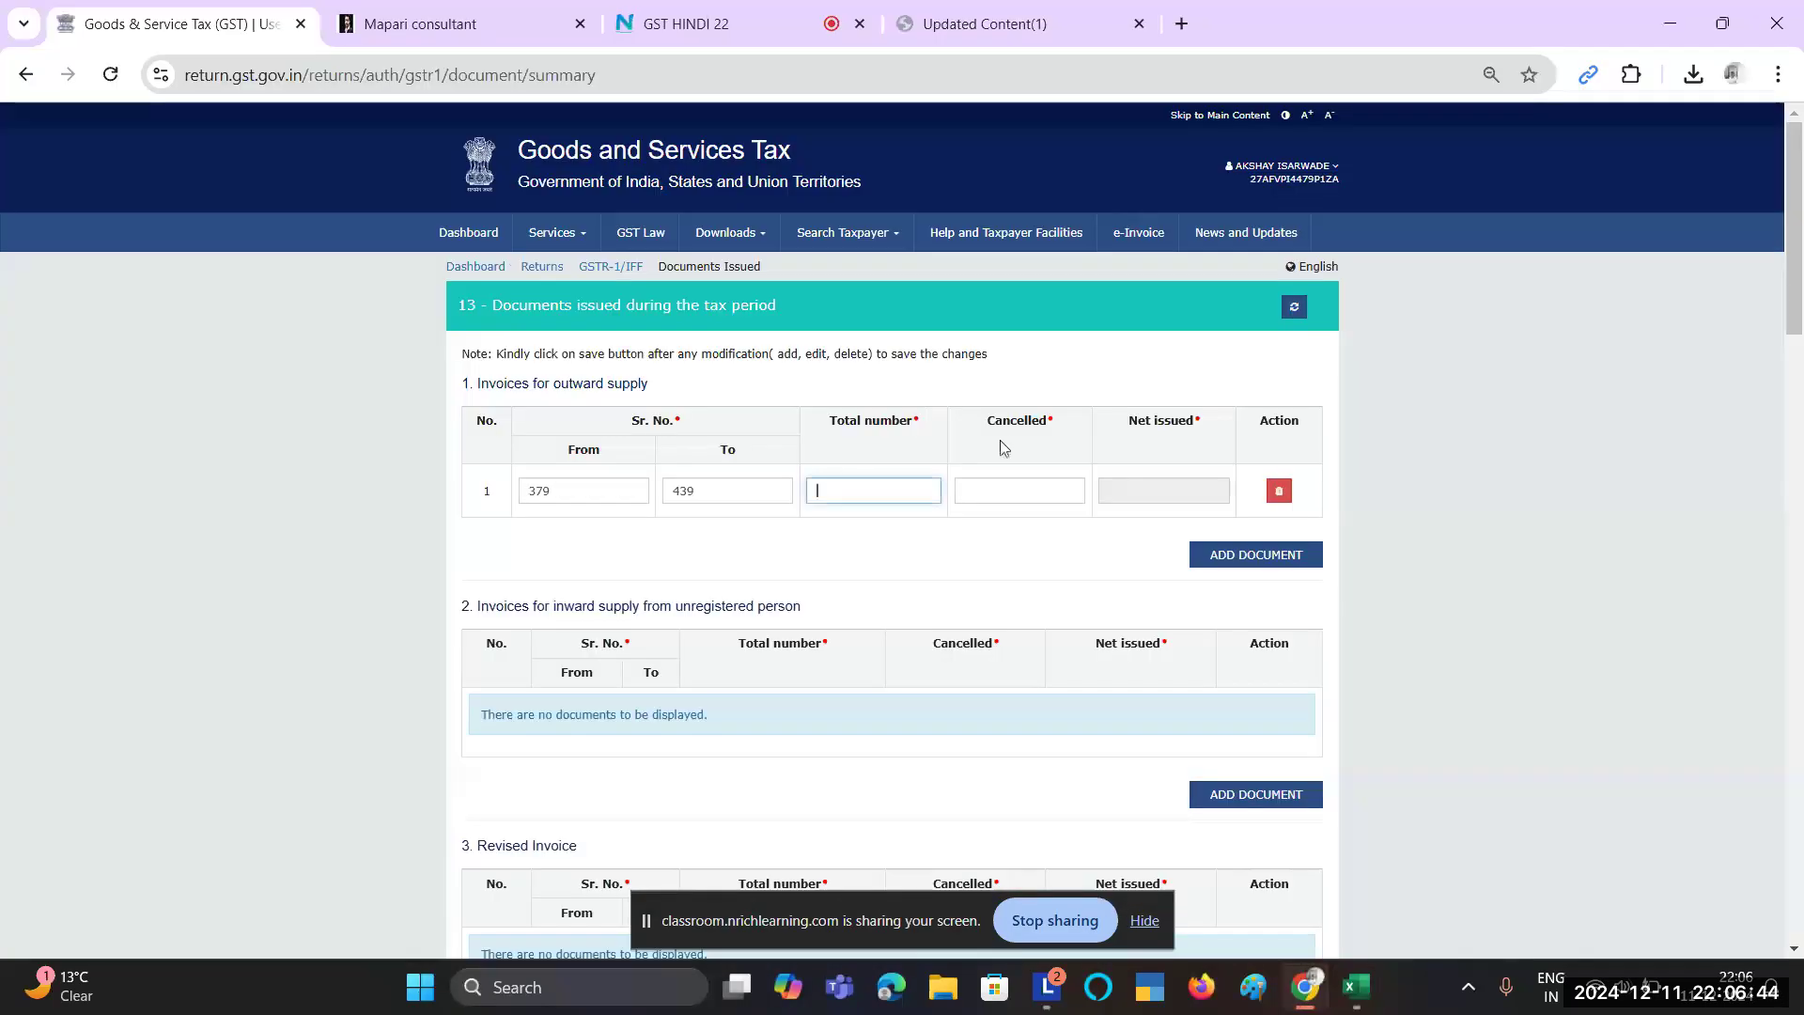
Step: Record 60 as the total documents and 0 as cancelled, then recheck serial 439
{"action": "type", "text": "60"}
{"action": "left_click", "coordinate": [1053, 581]}
{"action": "left_click", "coordinate": [1006, 486]}
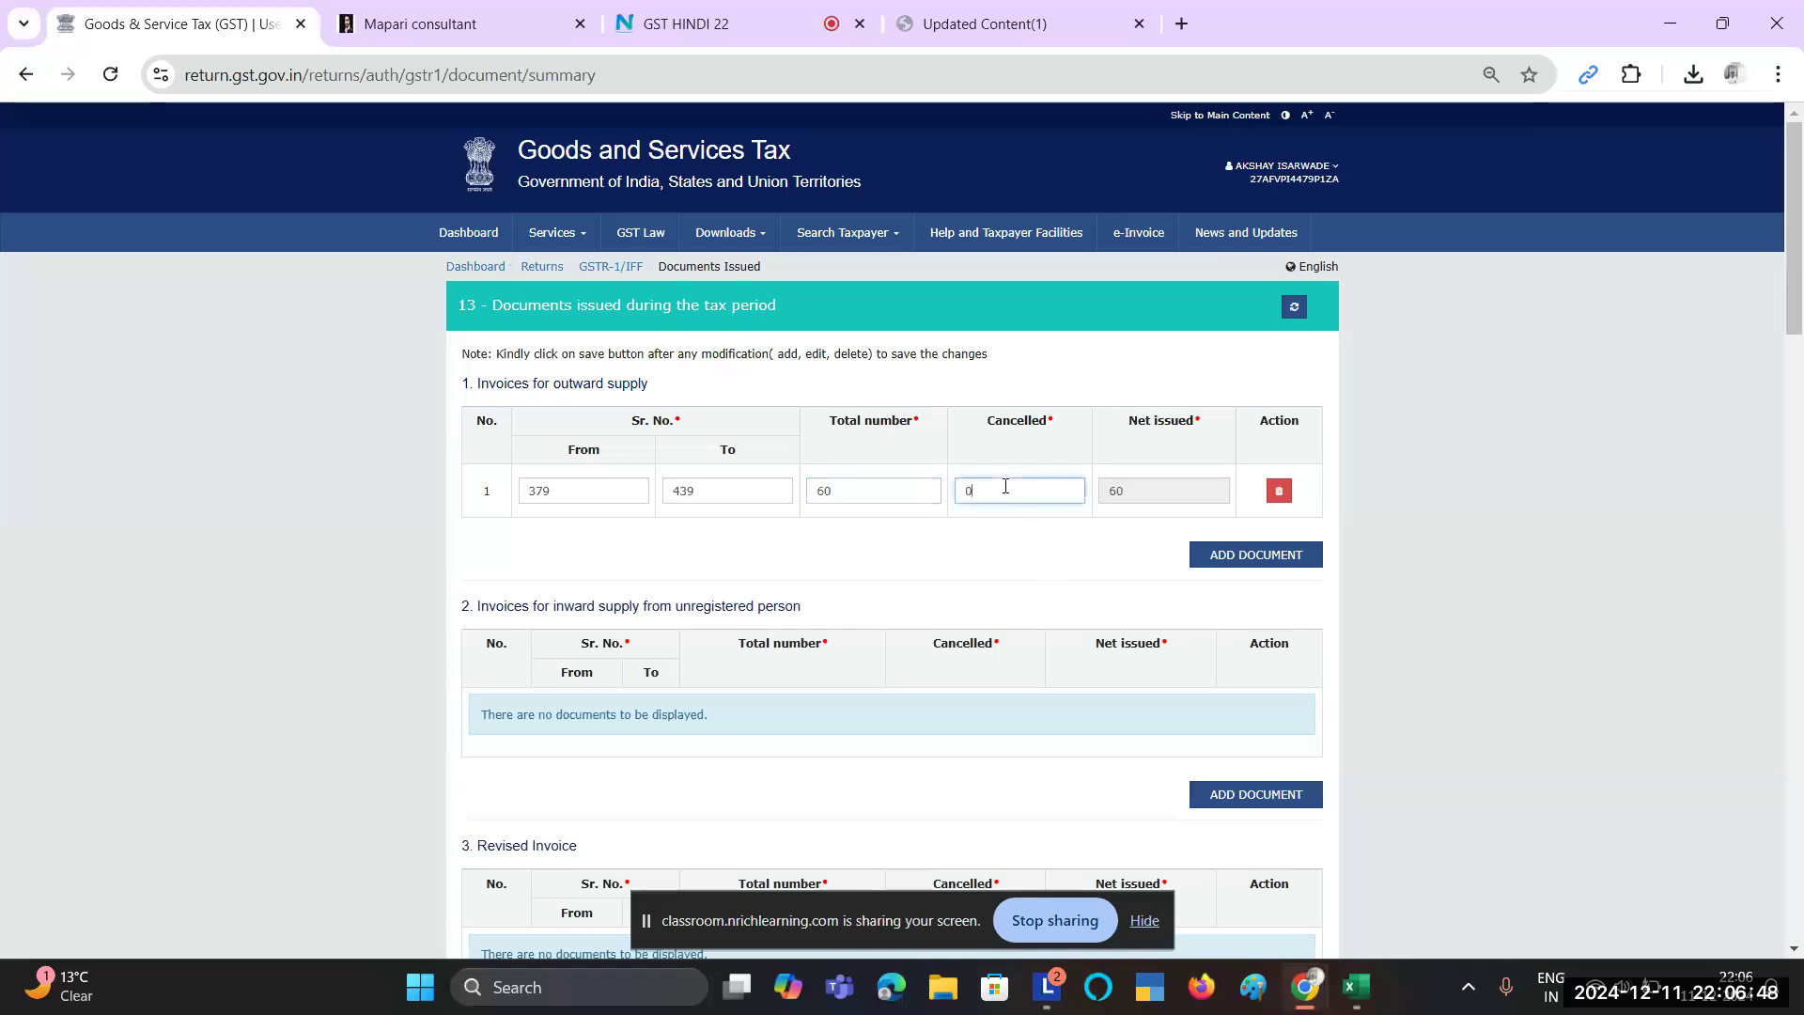
{"action": "left_click", "coordinate": [1071, 596]}
{"action": "left_click", "coordinate": [850, 543]}
{"action": "left_click", "coordinate": [747, 498]}
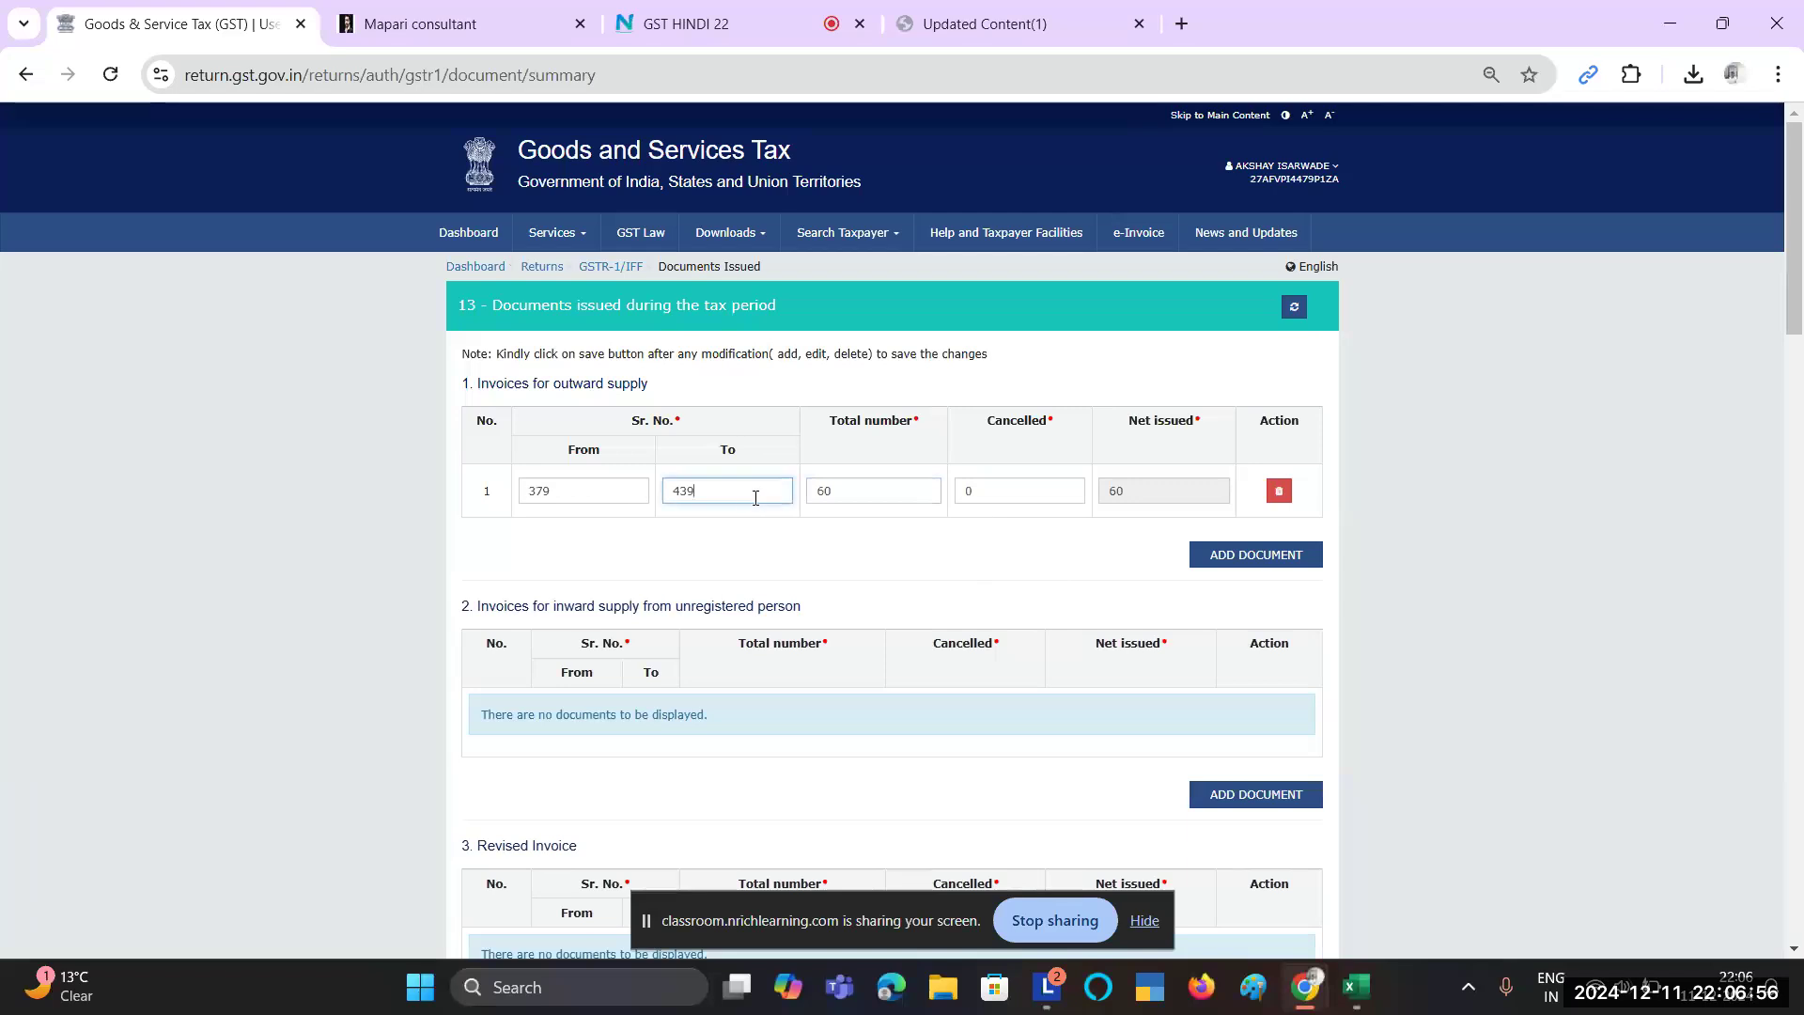
{"action": "key", "text": "alt+Tab"}
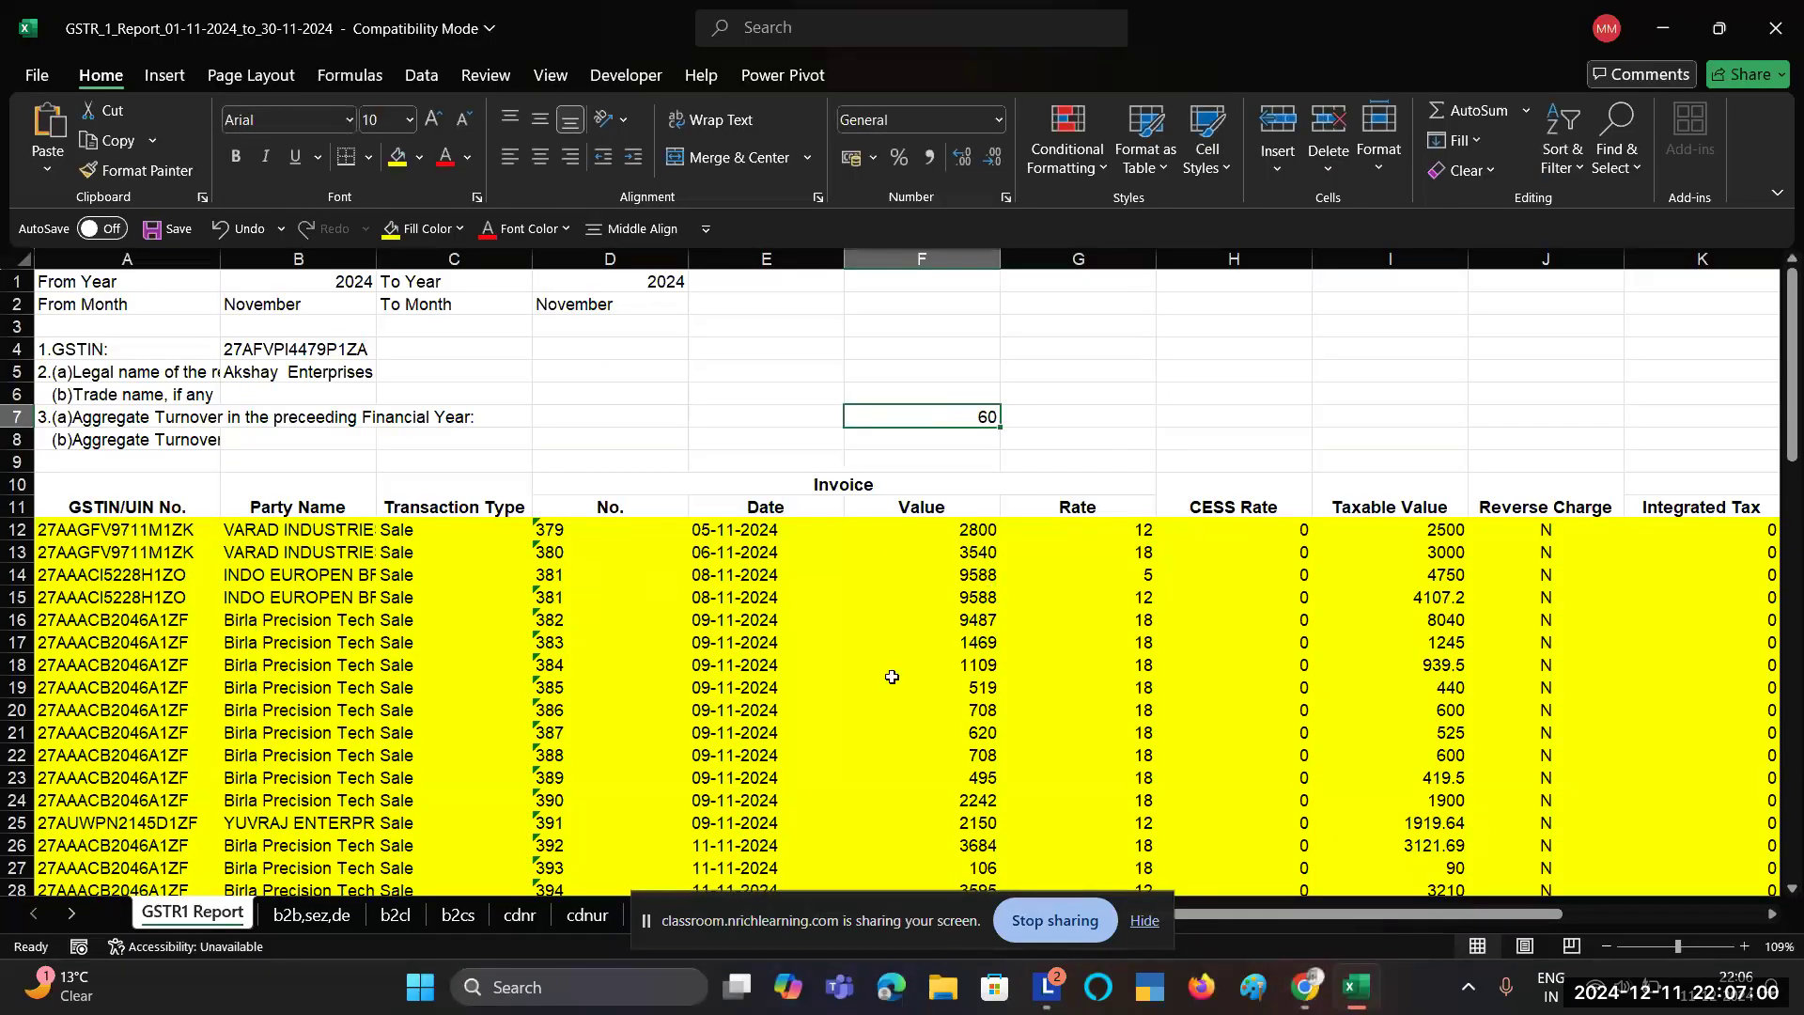
Step: Put 379 in A89 and a +1 formula in A90 to start the serial list
{"action": "scroll", "coordinate": [891, 676], "scroll_direction": "down", "scroll_amount": 20}
{"action": "scroll", "coordinate": [891, 677], "scroll_direction": "down", "scroll_amount": 1}
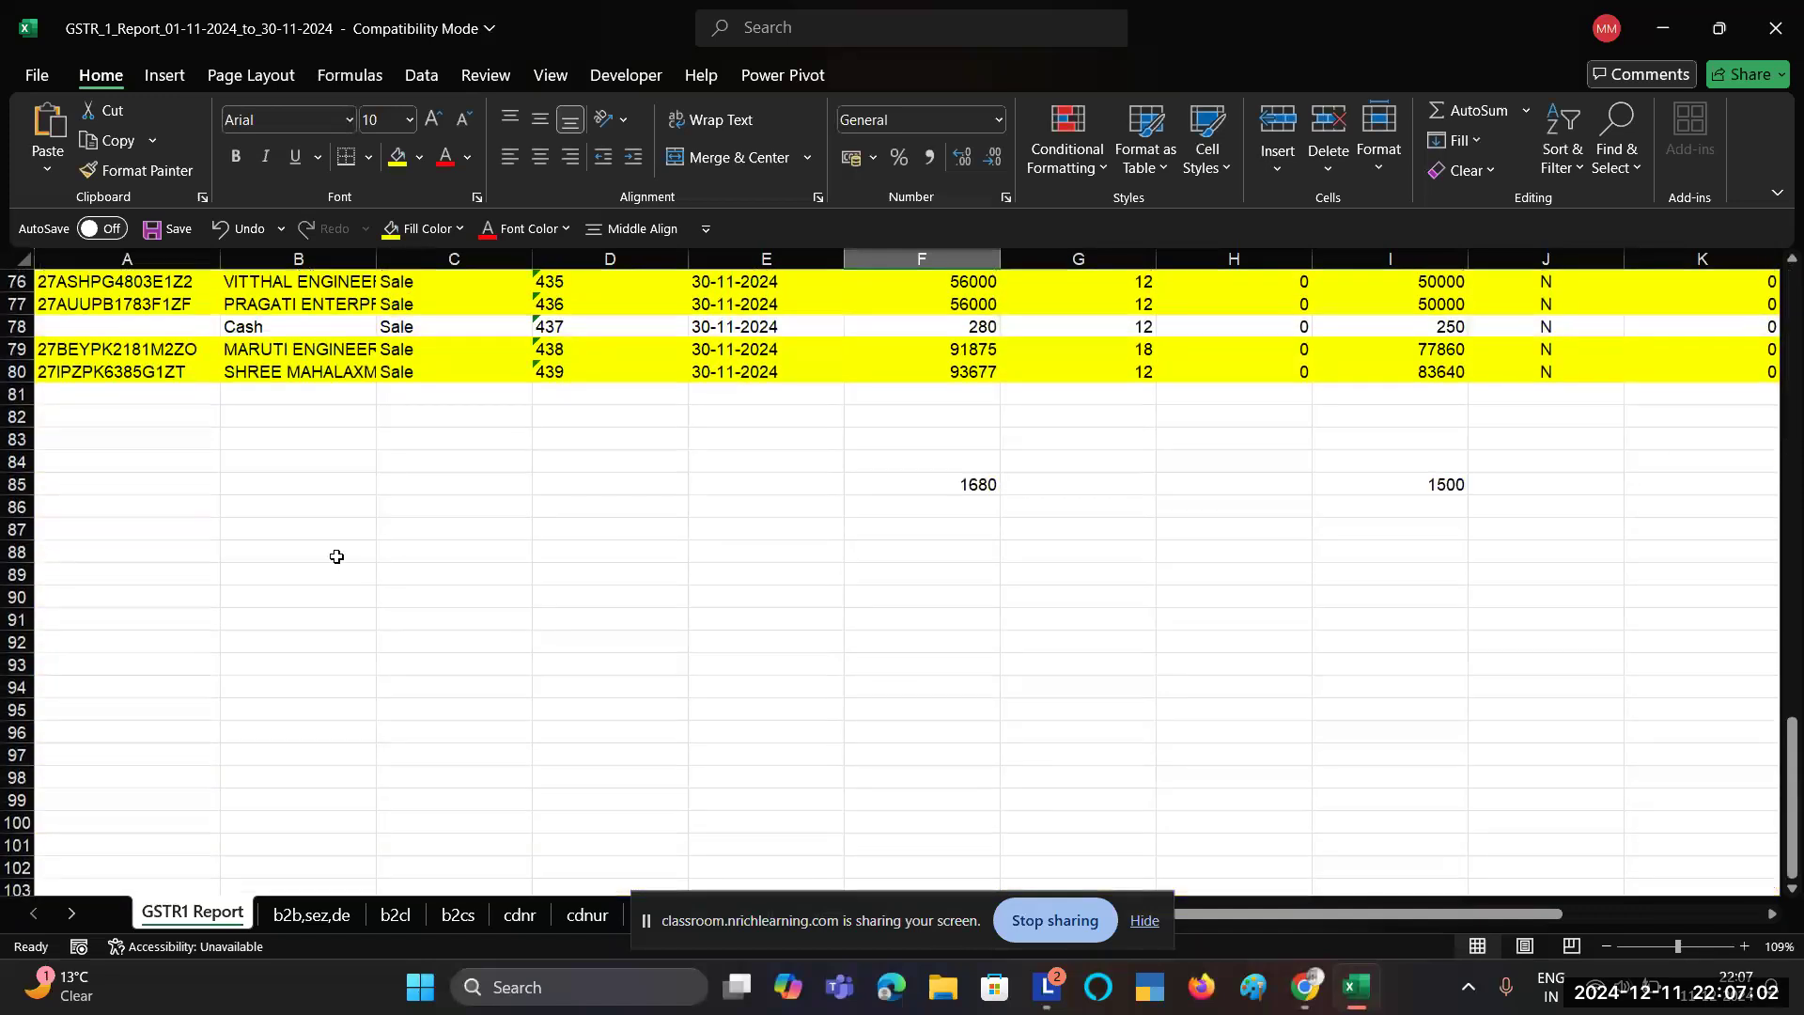
{"action": "left_click", "coordinate": [174, 575]}
{"action": "type", "text": "379"}
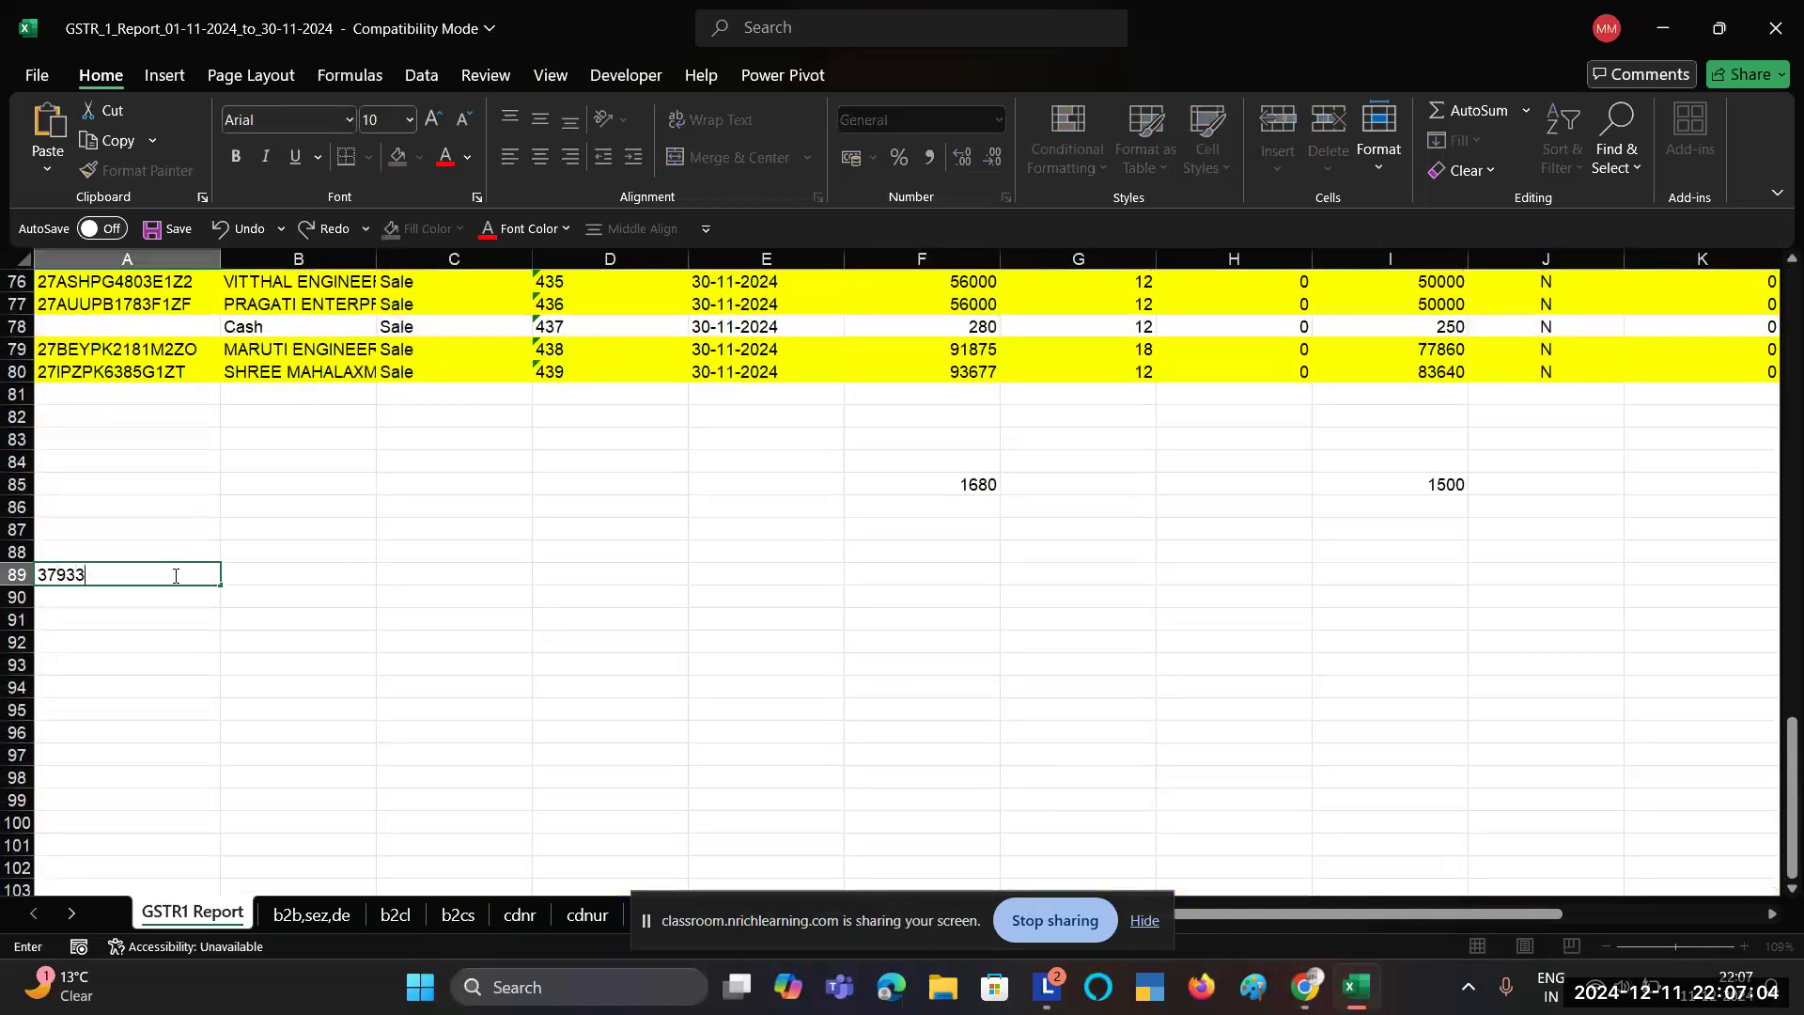
{"action": "type", "text": "3"}
{"action": "key", "text": "BackSpace"}
{"action": "key", "text": "Return"}
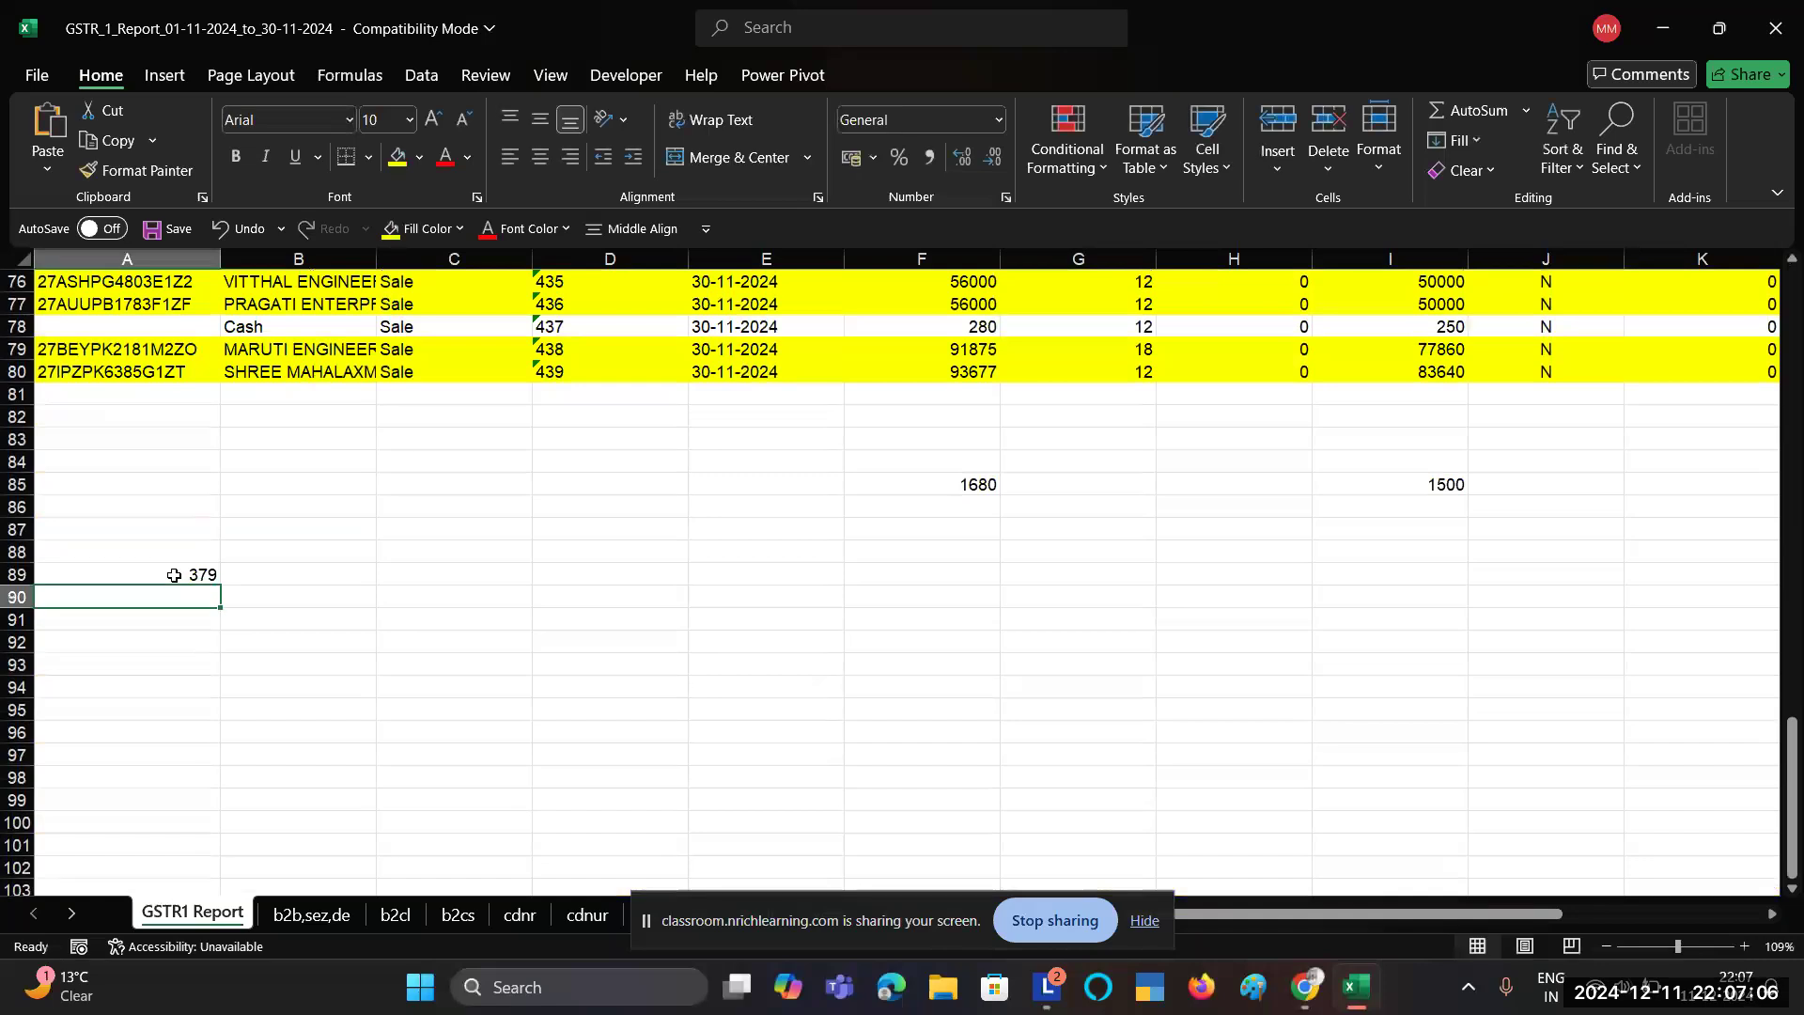
{"action": "type", "text": "+"}
{"action": "left_click", "coordinate": [174, 575]}
{"action": "type", "text": "+1"}
{"action": "key", "text": "Return"}
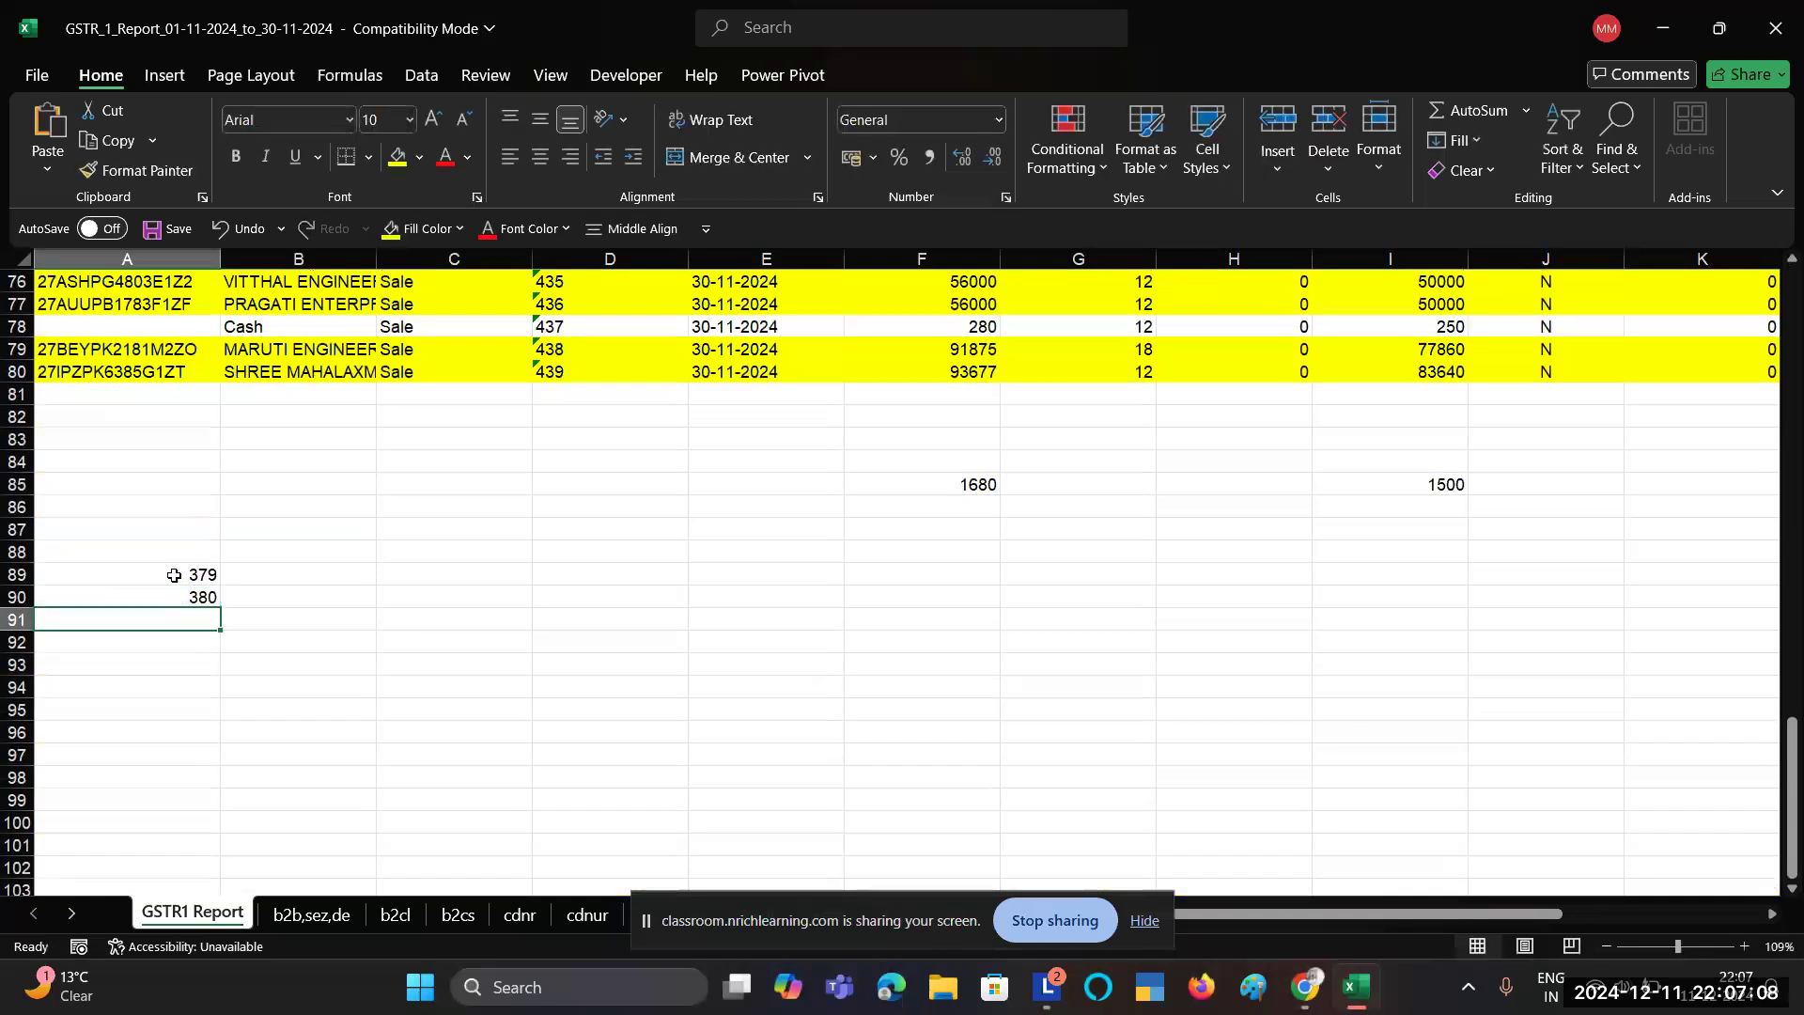
{"action": "key", "text": "Up"}
Step: Copy the +1 formula down through row 149 so the list reaches 439
{"action": "key", "text": "ctrl+c"}
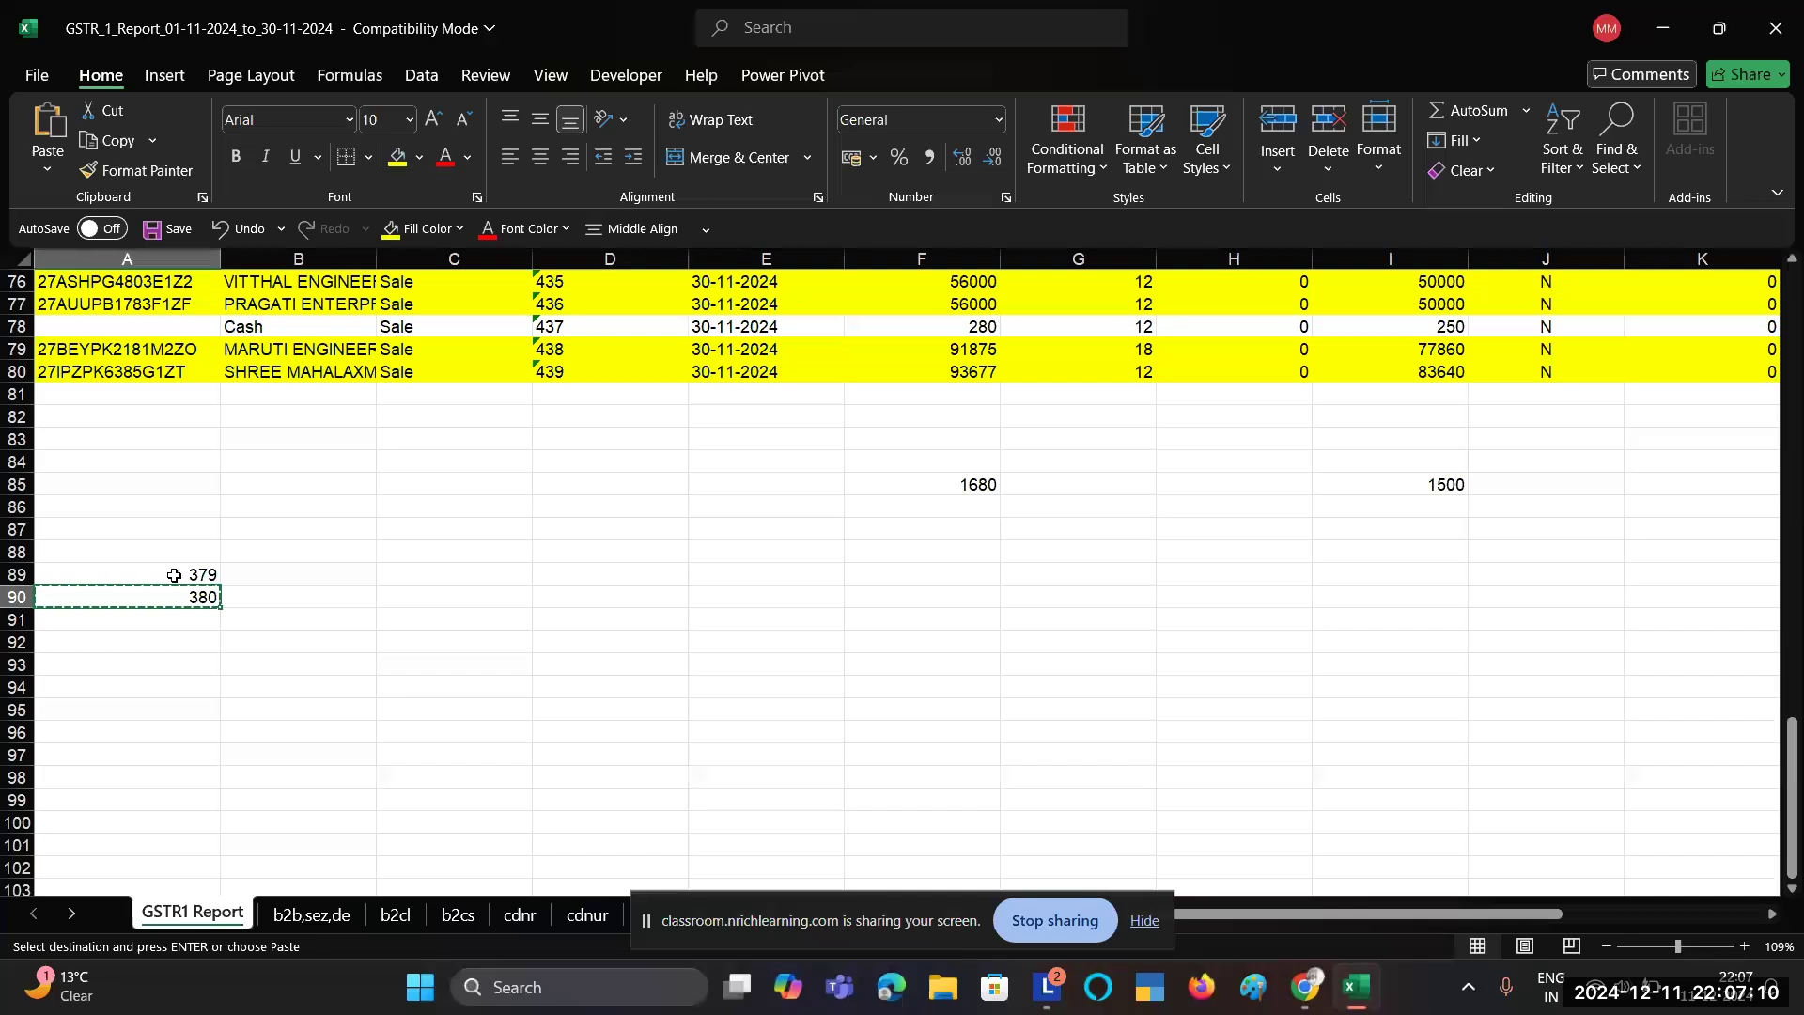
{"action": "key", "text": "shift+Down"}
{"action": "key", "text": "shift+Down"}
{"action": "key", "text": "shift+Down"}
{"action": "key", "text": "shift+Down"}
{"action": "key", "text": "shift+Down"}
{"action": "key", "text": "shift+Down"}
{"action": "key", "text": "shift+Down"}
{"action": "key", "text": "shift+Down"}
{"action": "key", "text": "shift+Down"}
{"action": "key", "text": "shift+Down"}
{"action": "key", "text": "shift+Down"}
{"action": "key", "text": "shift+Down"}
{"action": "key", "text": "shift+Down"}
{"action": "key", "text": "shift+Down"}
{"action": "key", "text": "shift+Down"}
{"action": "key", "text": "shift+Down"}
{"action": "key", "text": "shift+Down"}
{"action": "key", "text": "shift+Down"}
{"action": "key", "text": "shift+Down"}
{"action": "key", "text": "shift+Down"}
{"action": "key", "text": "shift+Down"}
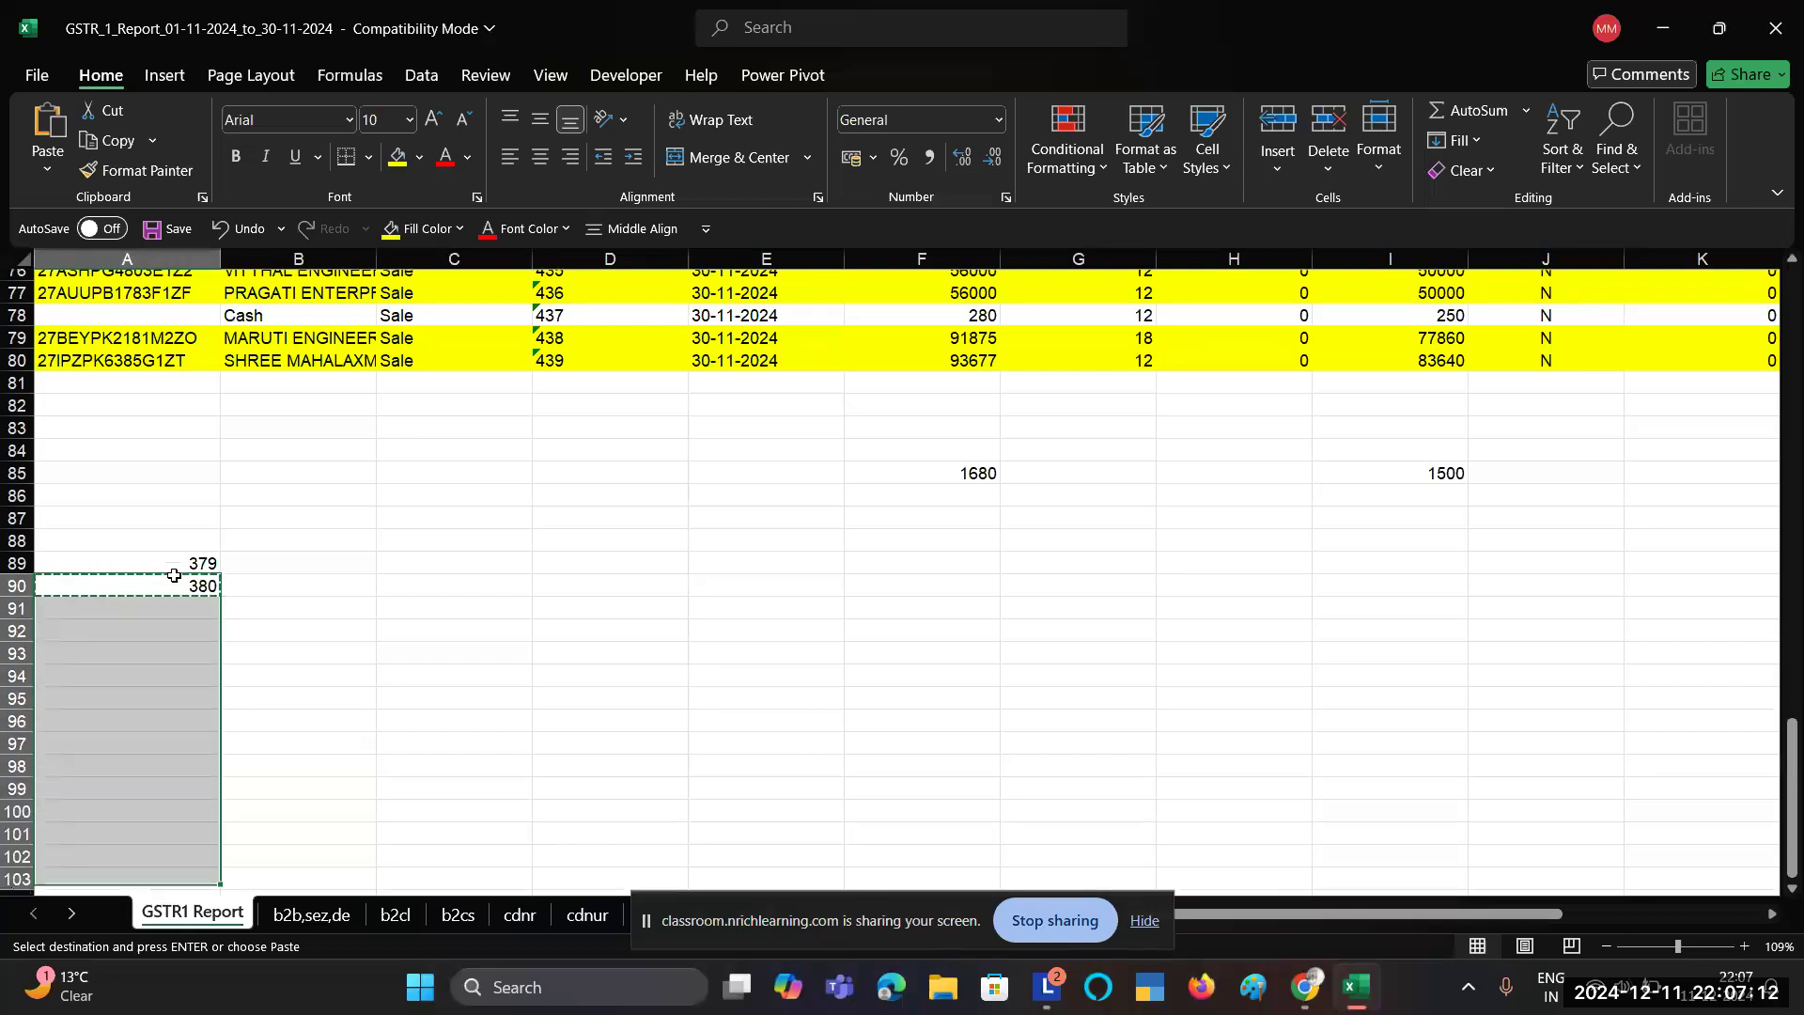
{"action": "key", "text": "Return"}
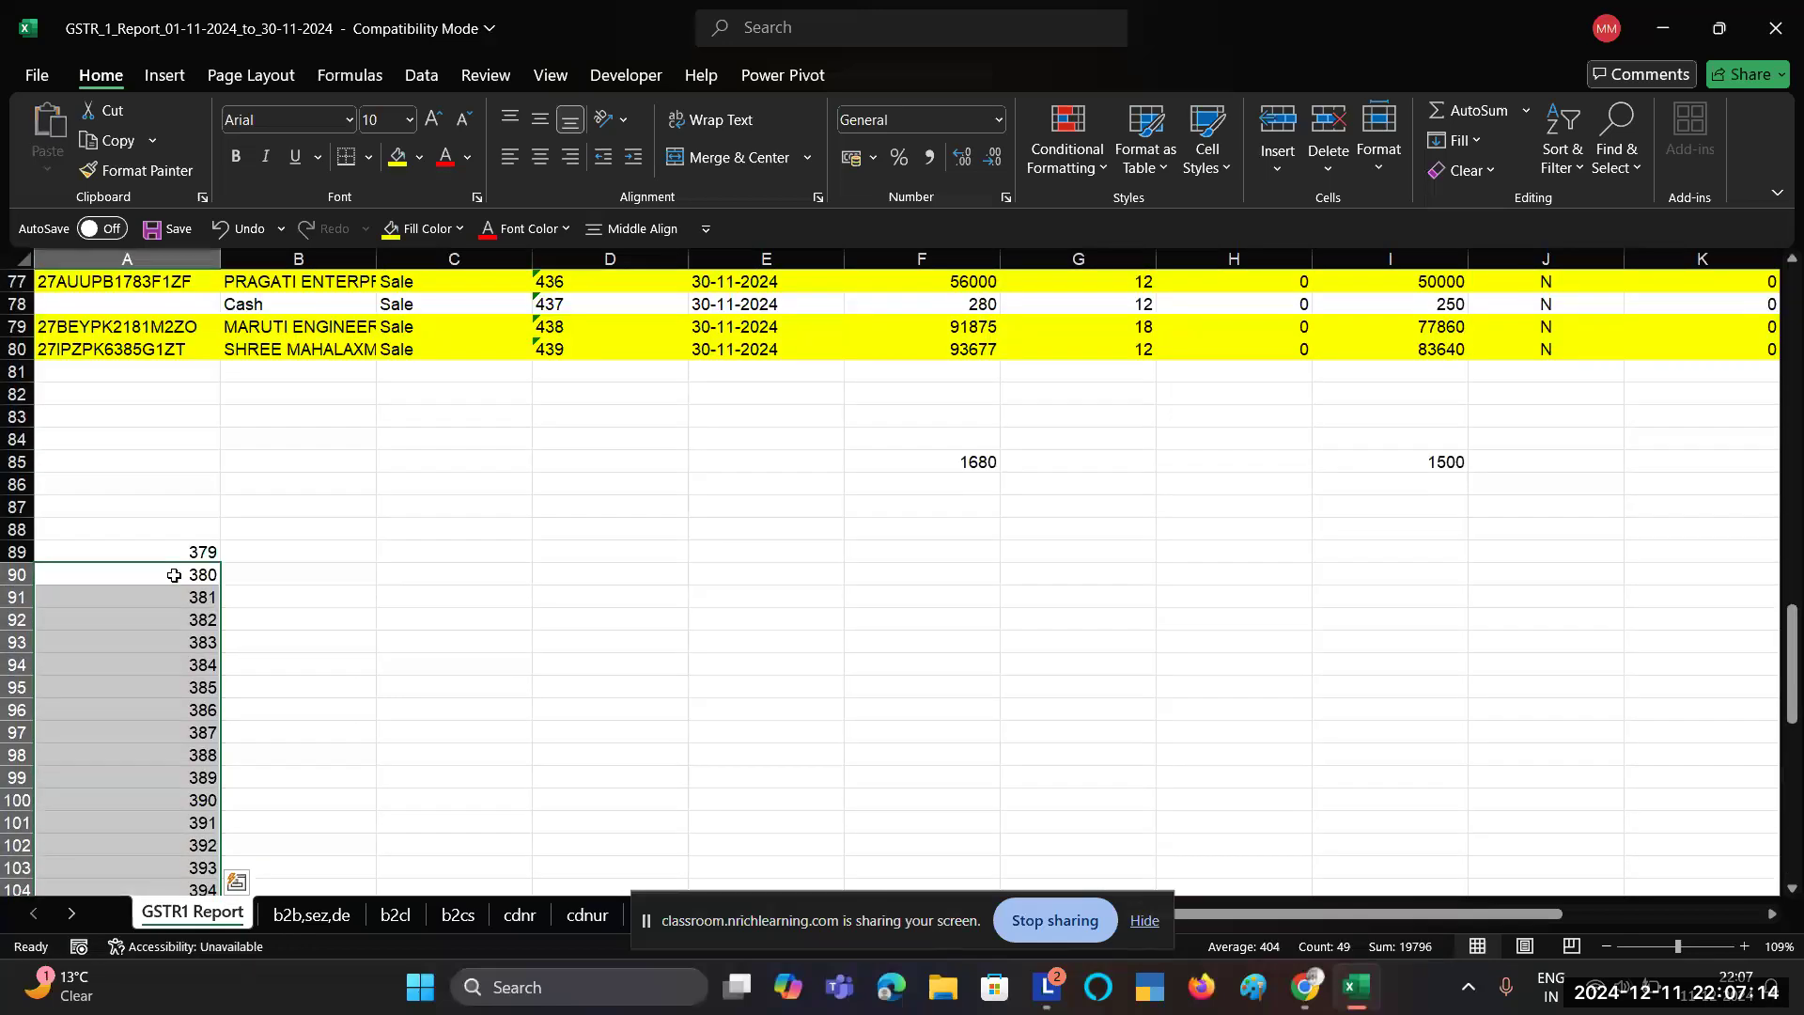
{"action": "key", "text": "Up"}
{"action": "key", "text": "ctrl+shift+Down"}
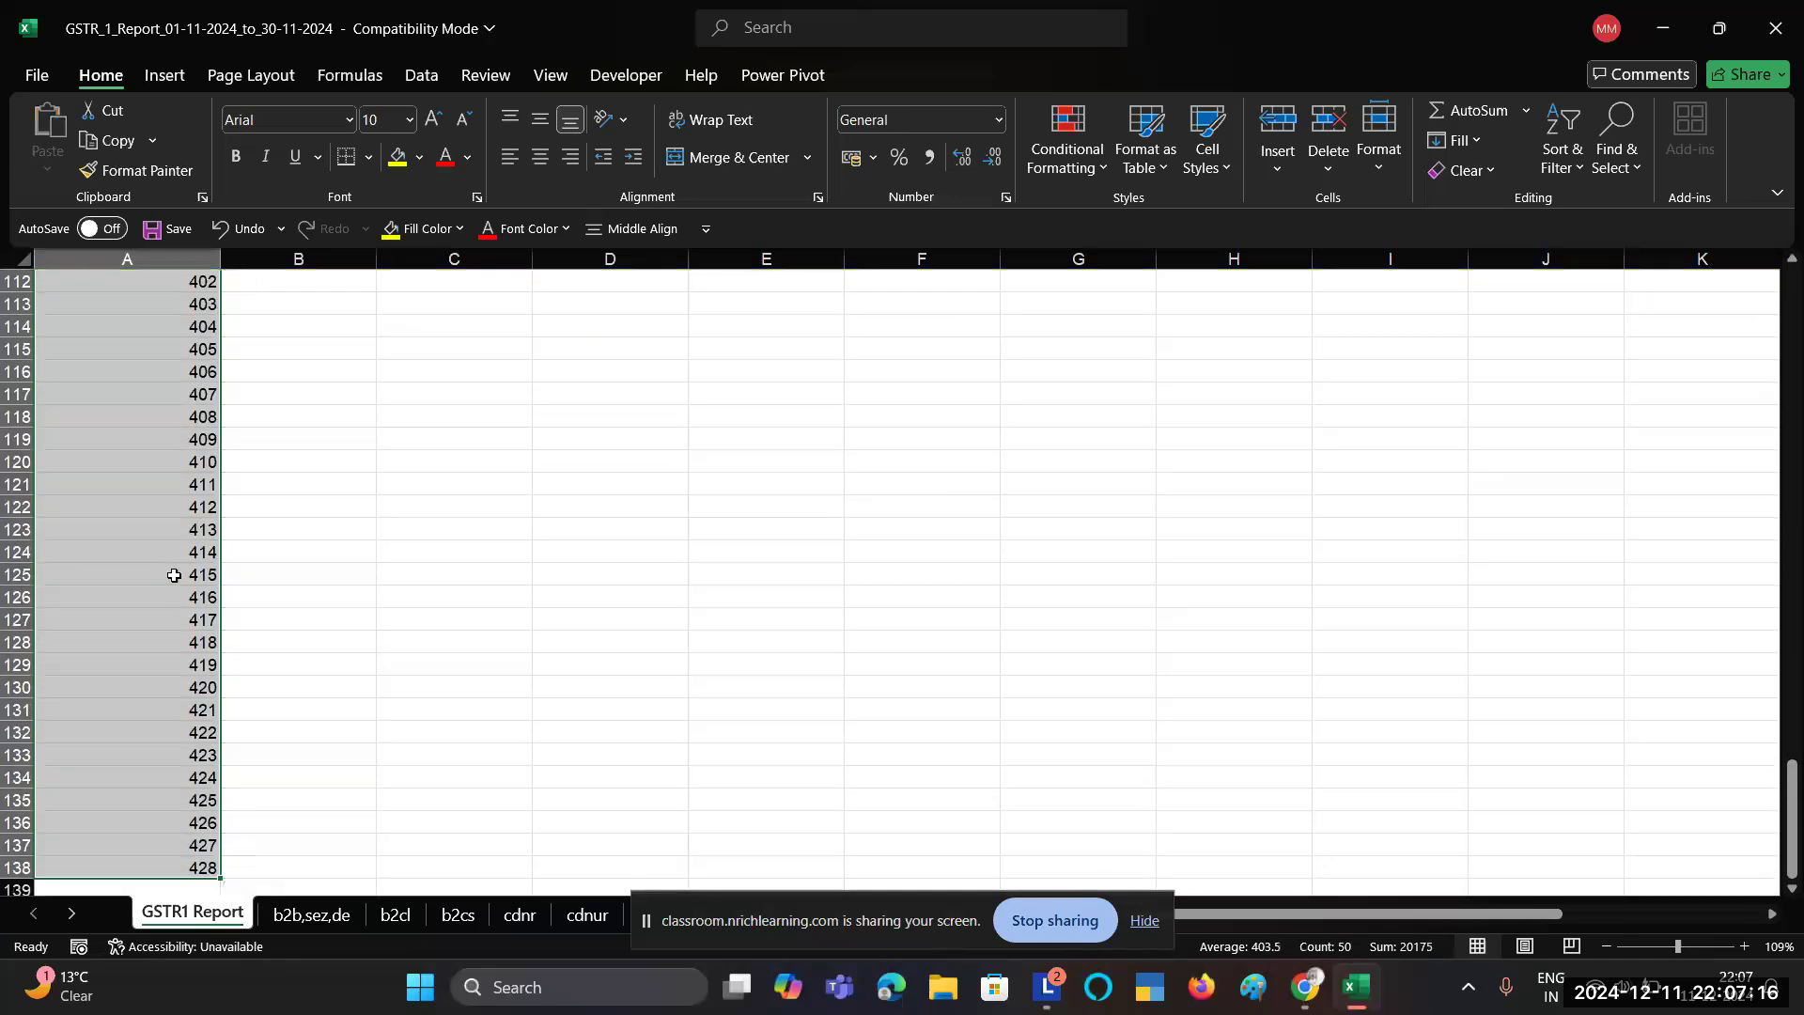
{"action": "key", "text": "ctrl+Down"}
{"action": "key", "text": "ctrl+c"}
{"action": "key", "text": "shift+Down"}
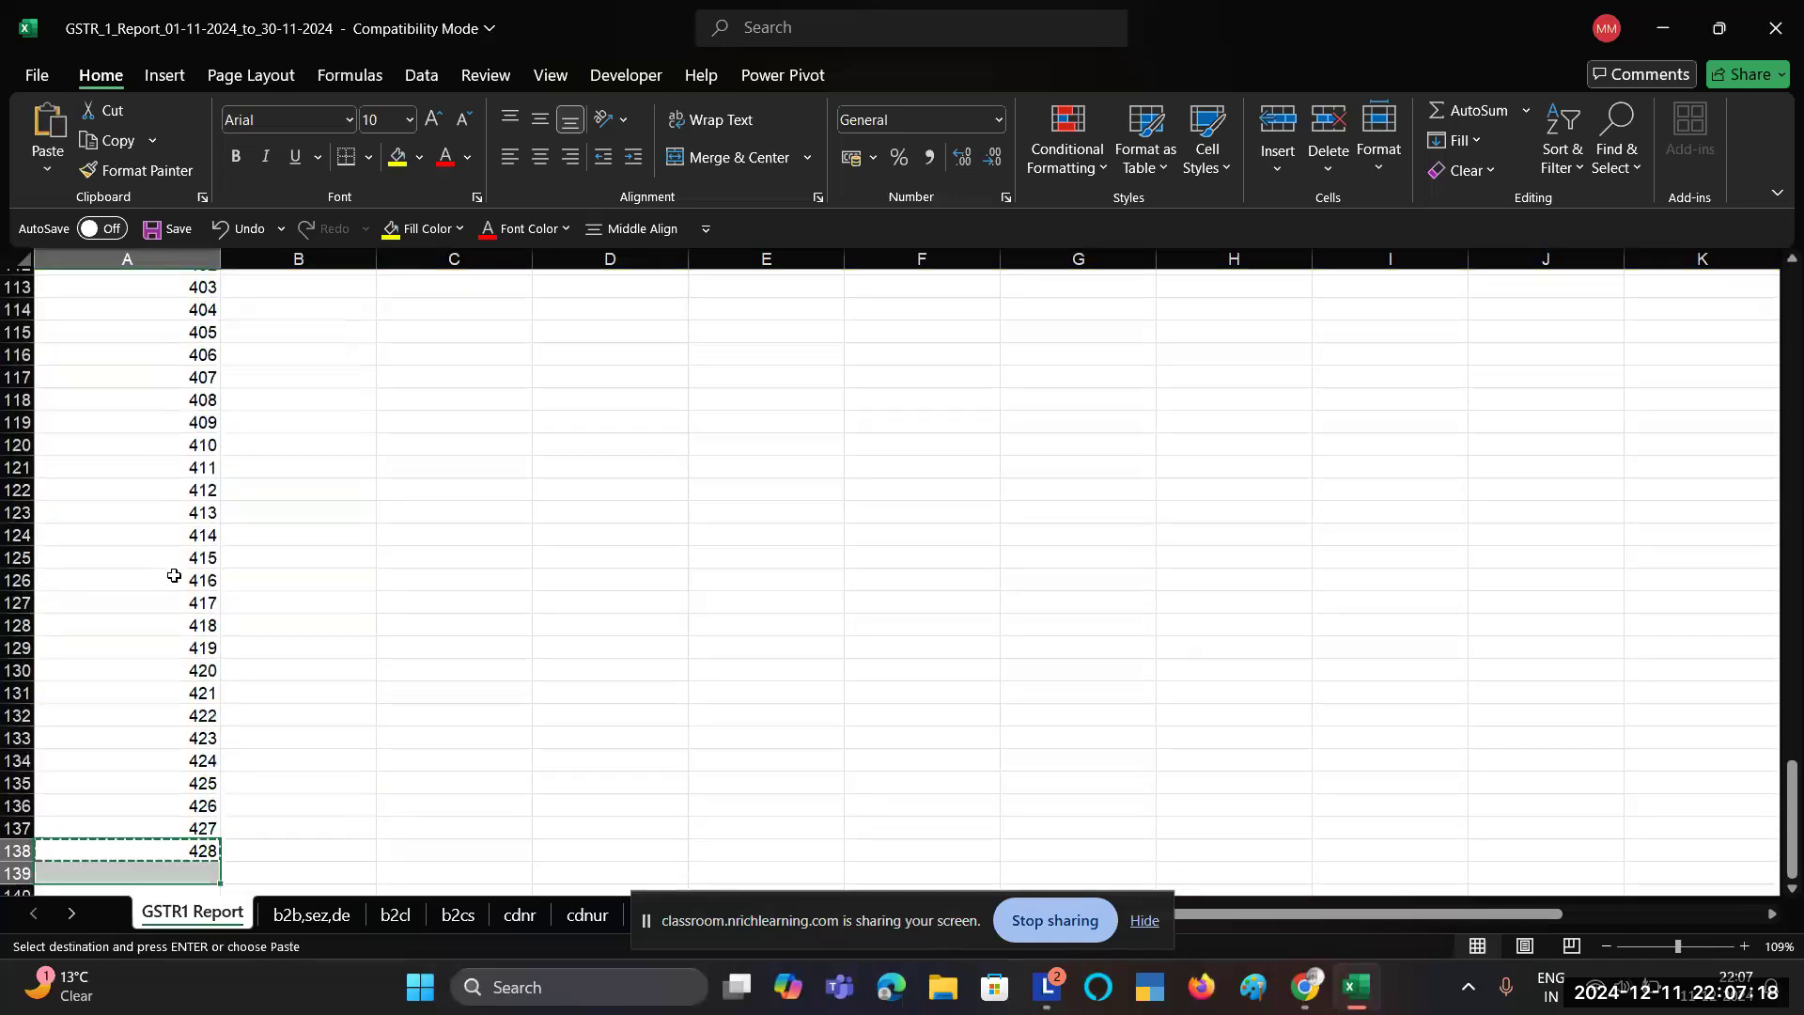
{"action": "key", "text": "shift+Down"}
{"action": "key", "text": "shift+Down"}
{"action": "key", "text": "shift+Down"}
{"action": "key", "text": "shift+Down"}
{"action": "key", "text": "shift+Down"}
{"action": "key", "text": "shift+Down"}
{"action": "key", "text": "shift+Down"}
{"action": "key", "text": "shift+Down"}
{"action": "key", "text": "shift+Down"}
{"action": "key", "text": "shift+Down"}
{"action": "key", "text": "Return"}
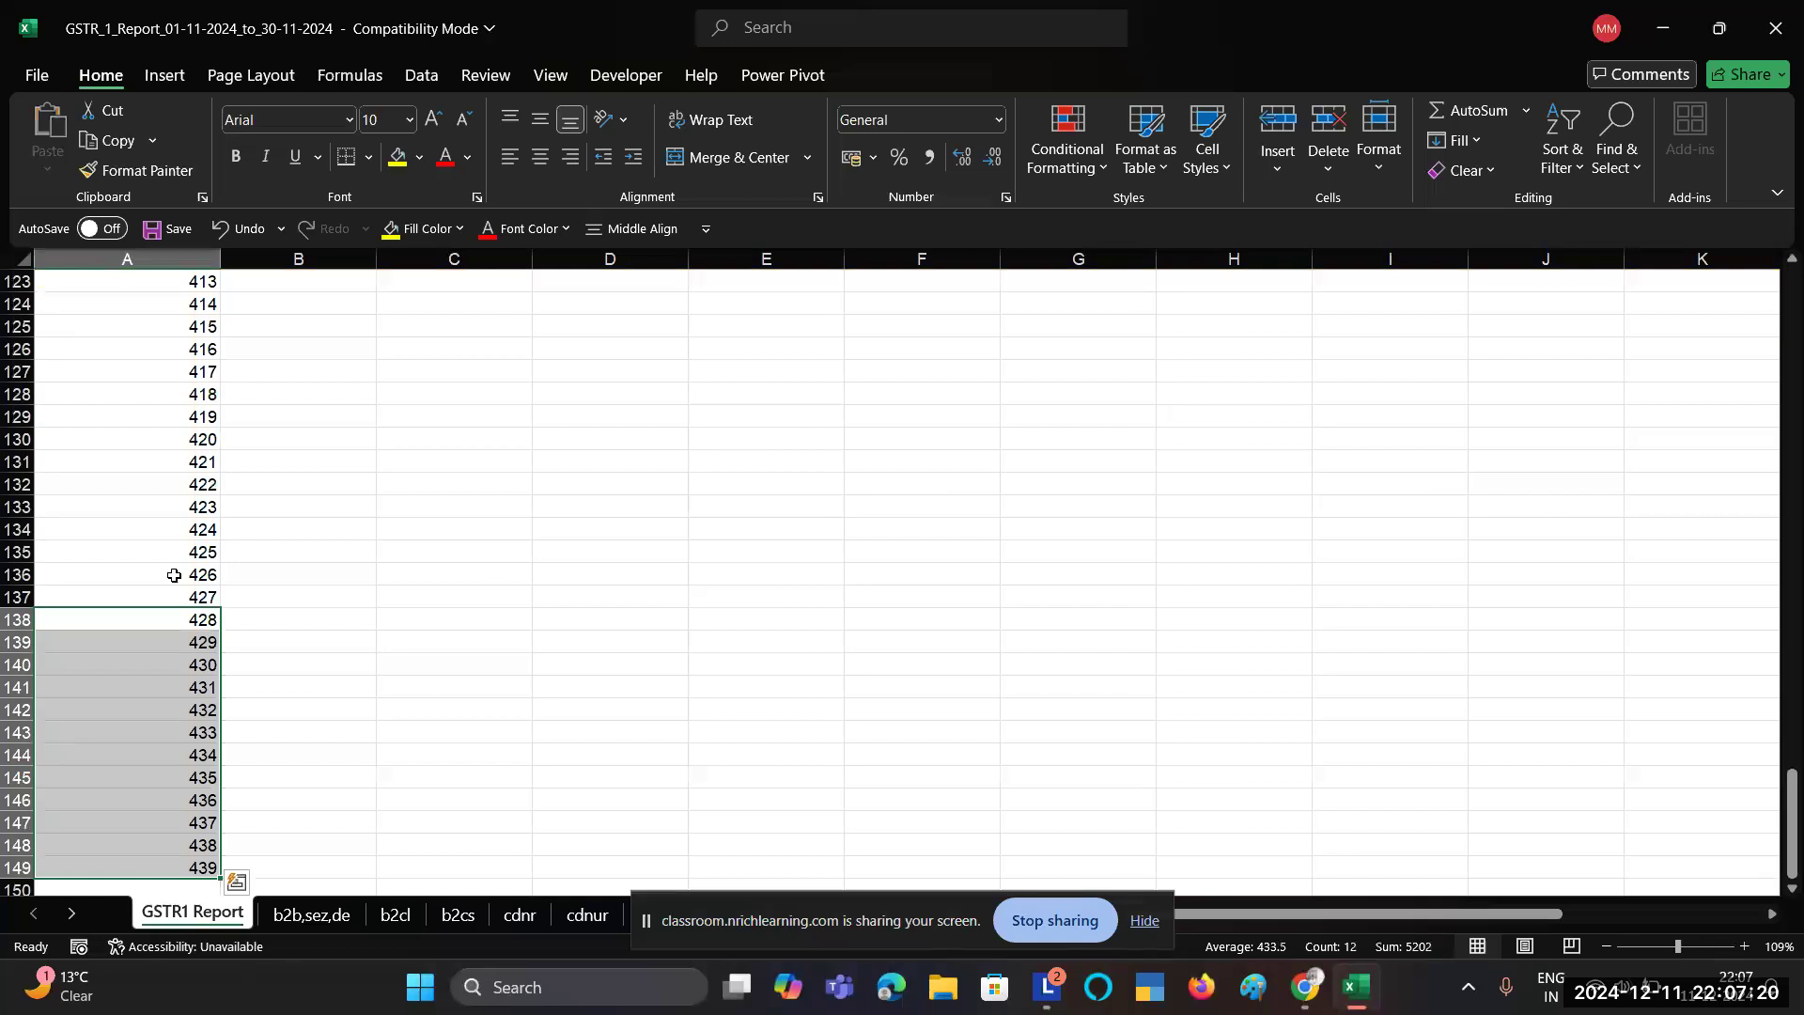
Step: Select A89:A149 to confirm the range holds 61 invoice numbers
{"action": "key", "text": "Up"}
{"action": "key", "text": "ctrl+Up"}
{"action": "key", "text": "ctrl+shift+Down"}
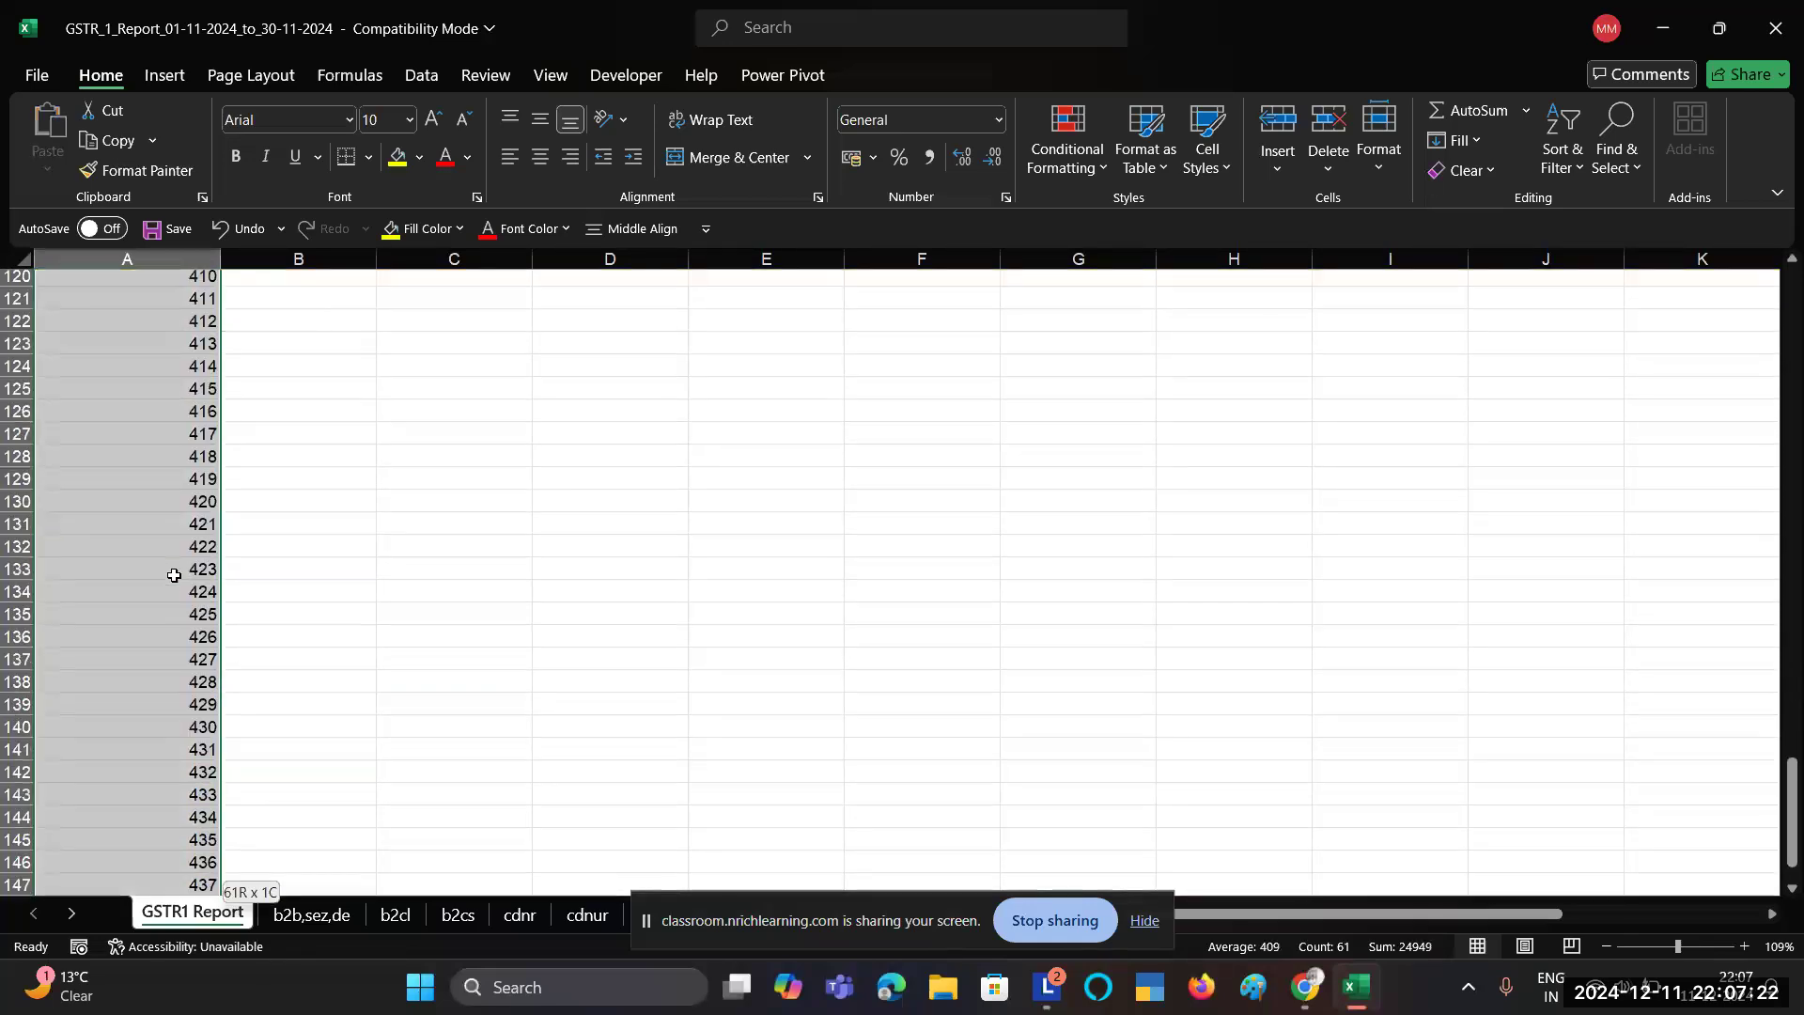
{"action": "key", "text": "Up"}
{"action": "key", "text": "Down"}
{"action": "key", "text": "ctrl+shift+Down"}
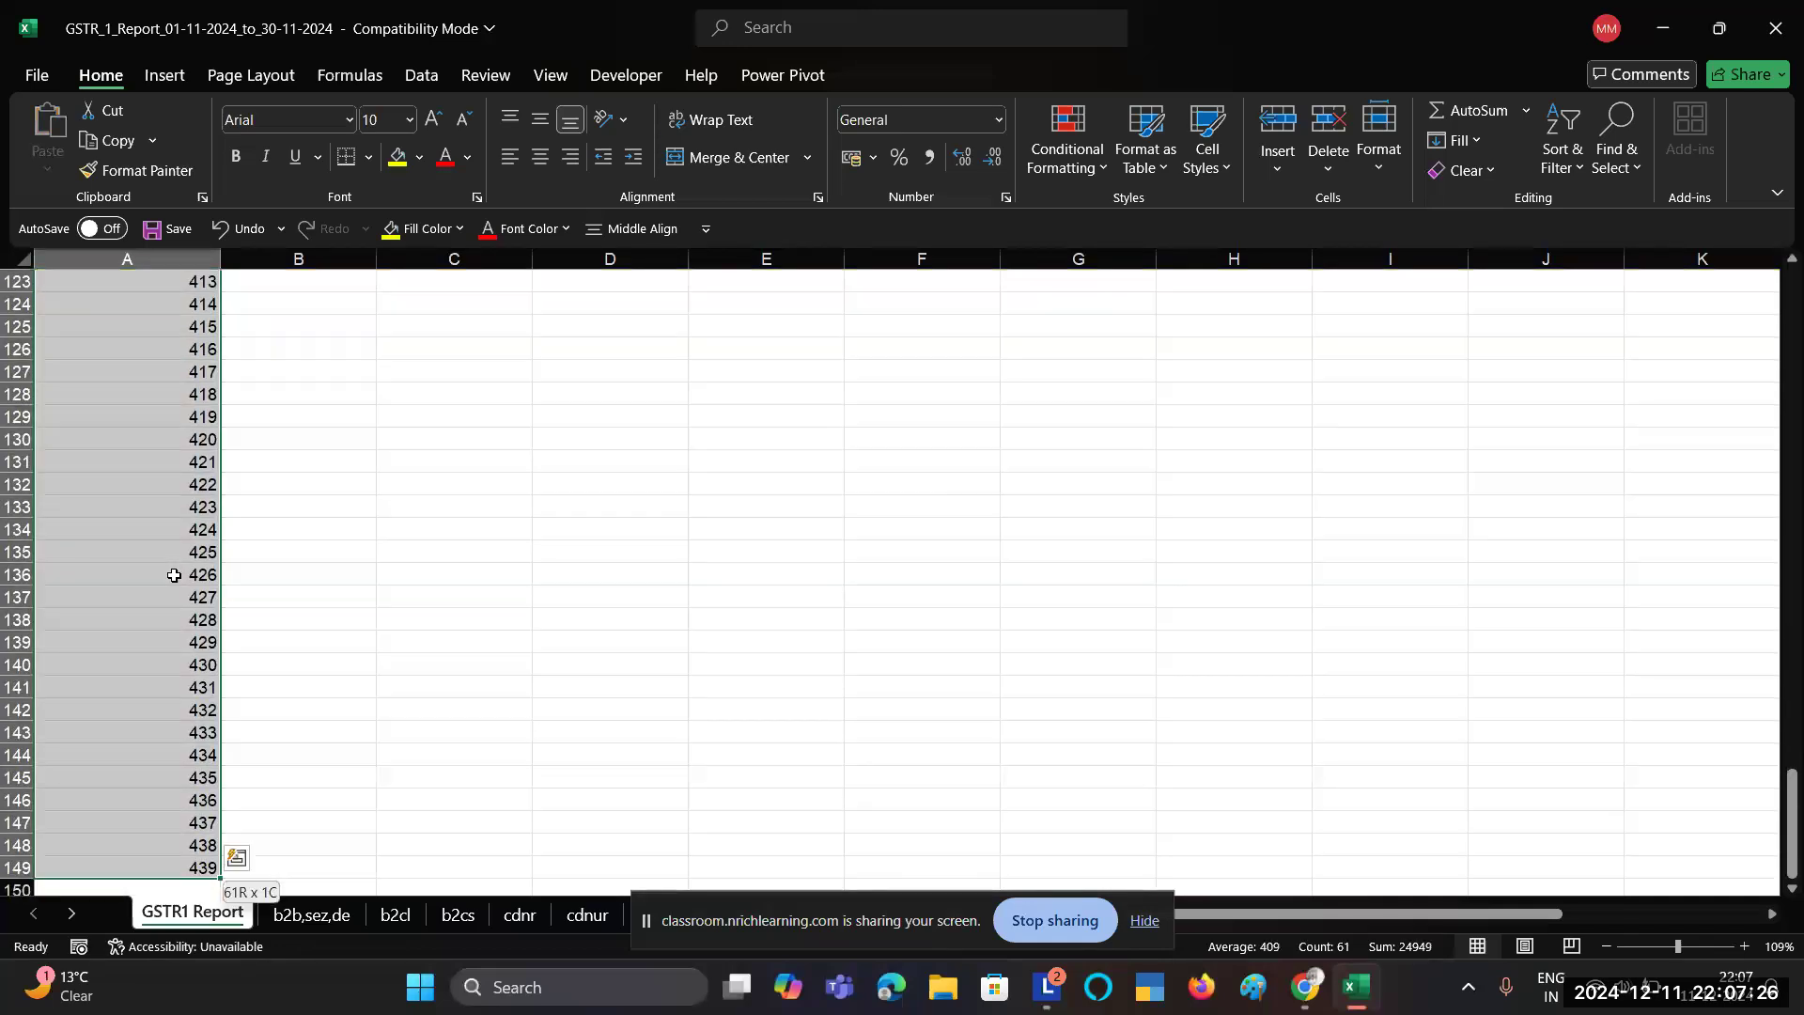
{"action": "key", "text": "alt+Tab"}
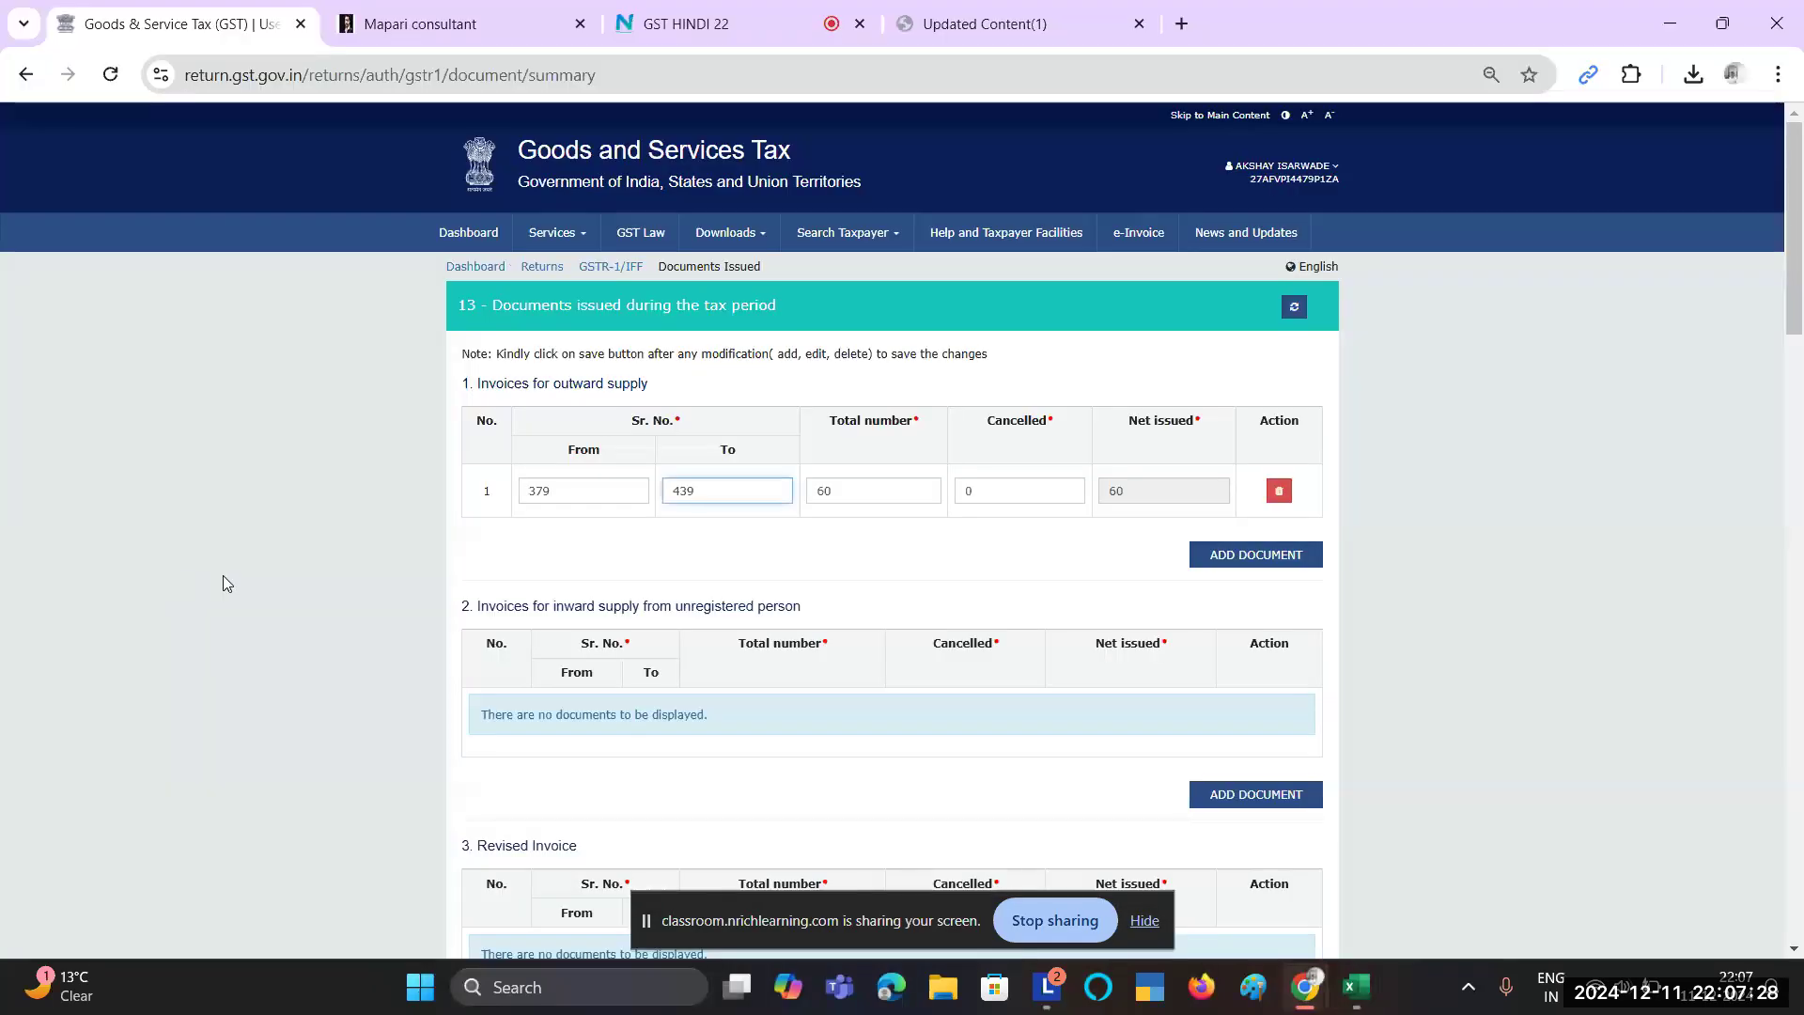
Step: Change the total number to 61 and keep Cancelled at 0, giving 61 net issued
{"action": "key", "text": "alt+Tab"}
{"action": "key", "text": "alt+Tab"}
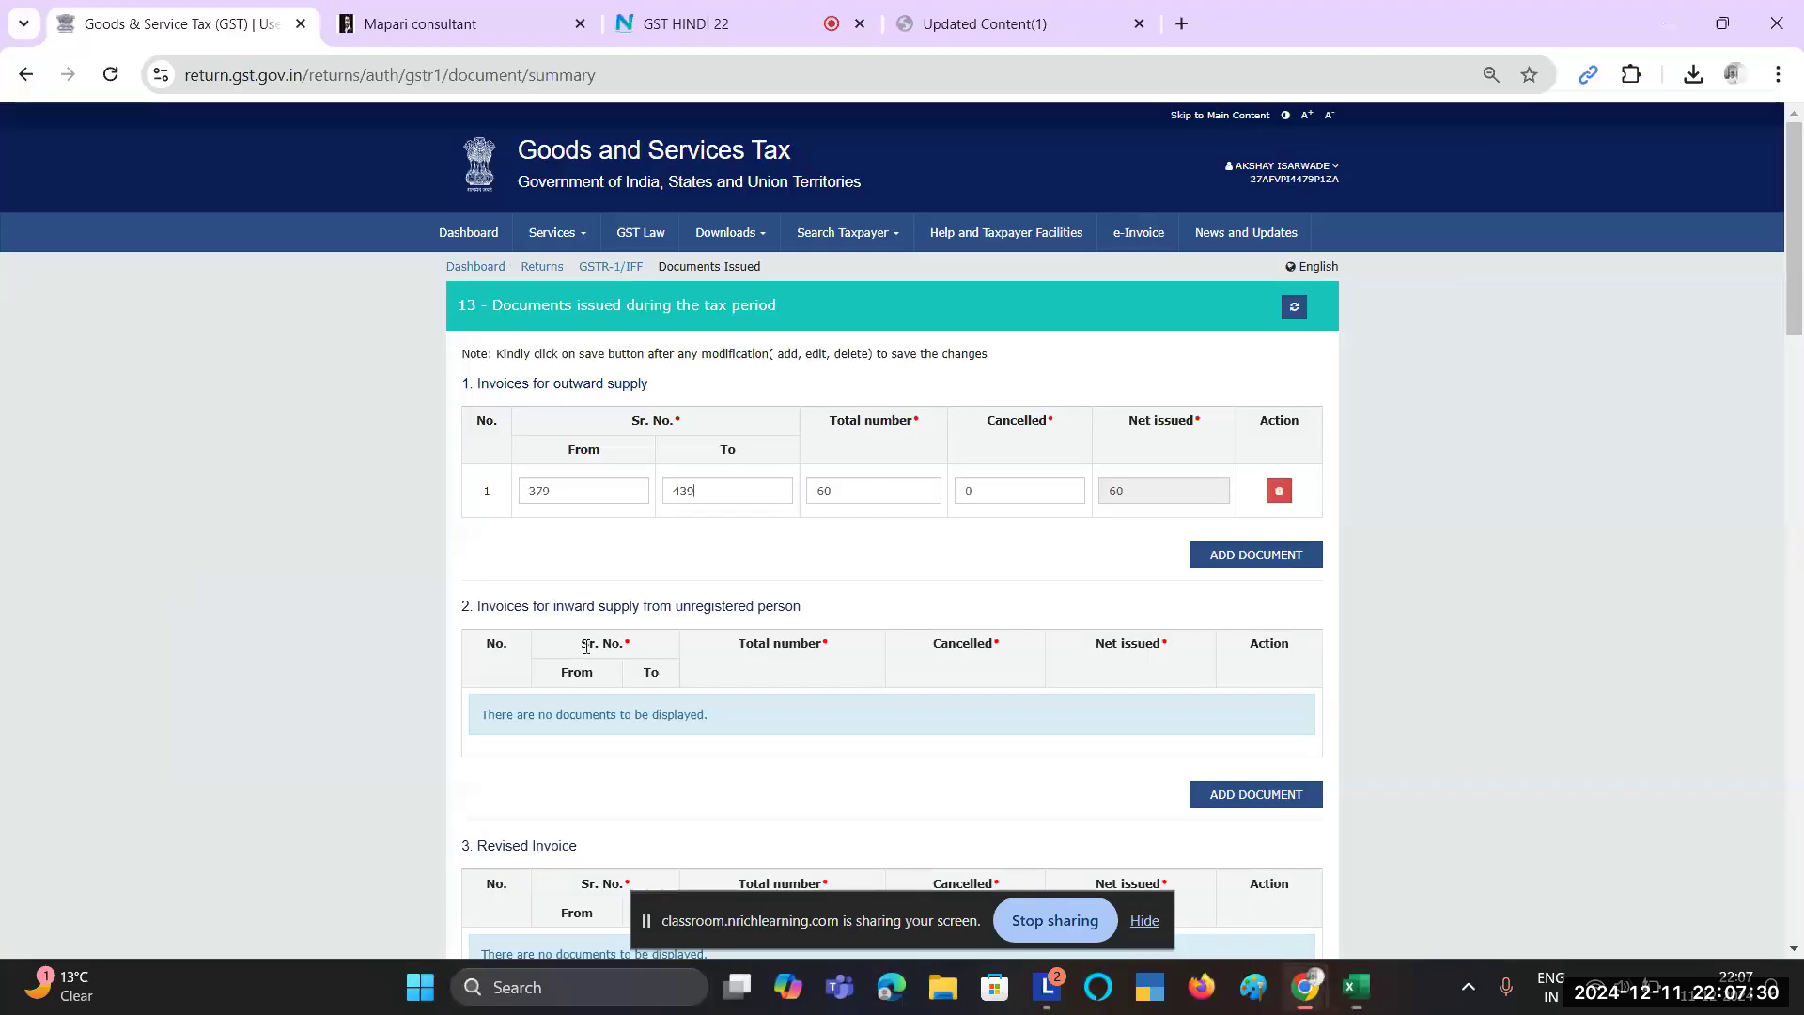
{"action": "double_click", "coordinate": [850, 495]}
{"action": "type", "text": "61"}
{"action": "left_click", "coordinate": [1015, 538]}
{"action": "left_click", "coordinate": [1016, 504]}
{"action": "double_click", "coordinate": [1011, 498]}
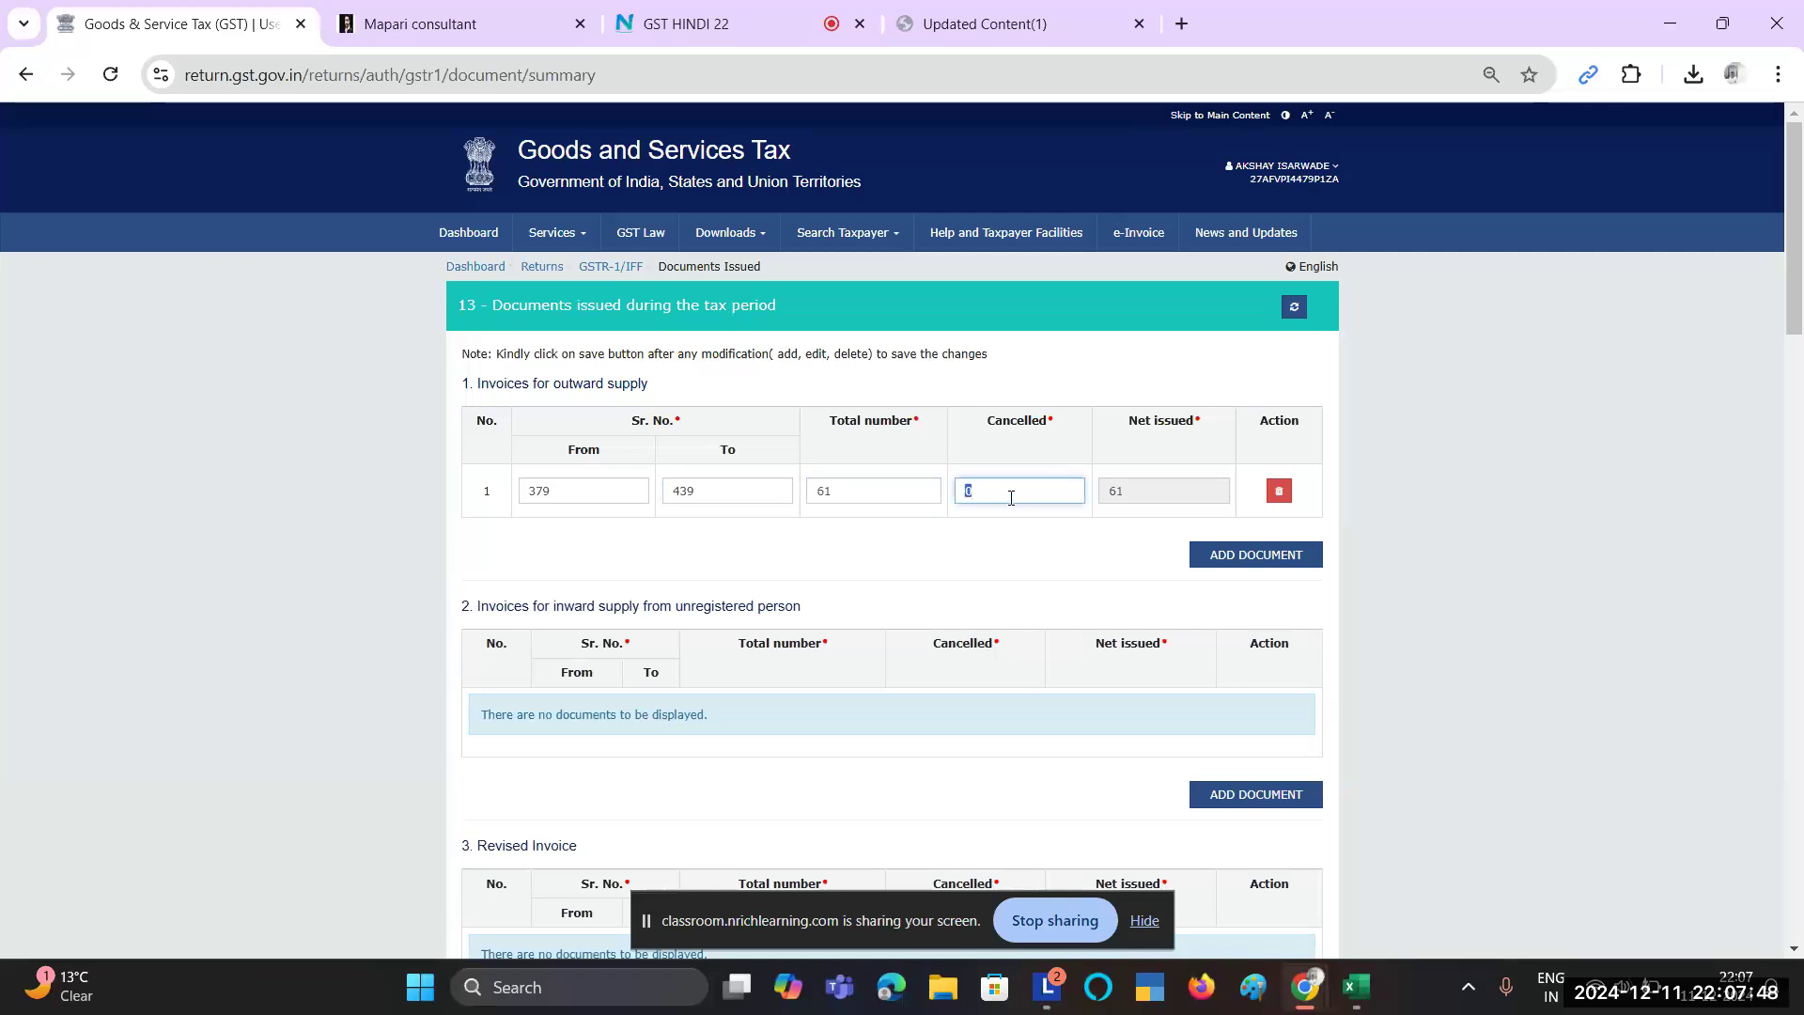
{"action": "type", "text": "2"}
{"action": "key", "text": "BackSpace"}
{"action": "left_click", "coordinate": [1133, 600]}
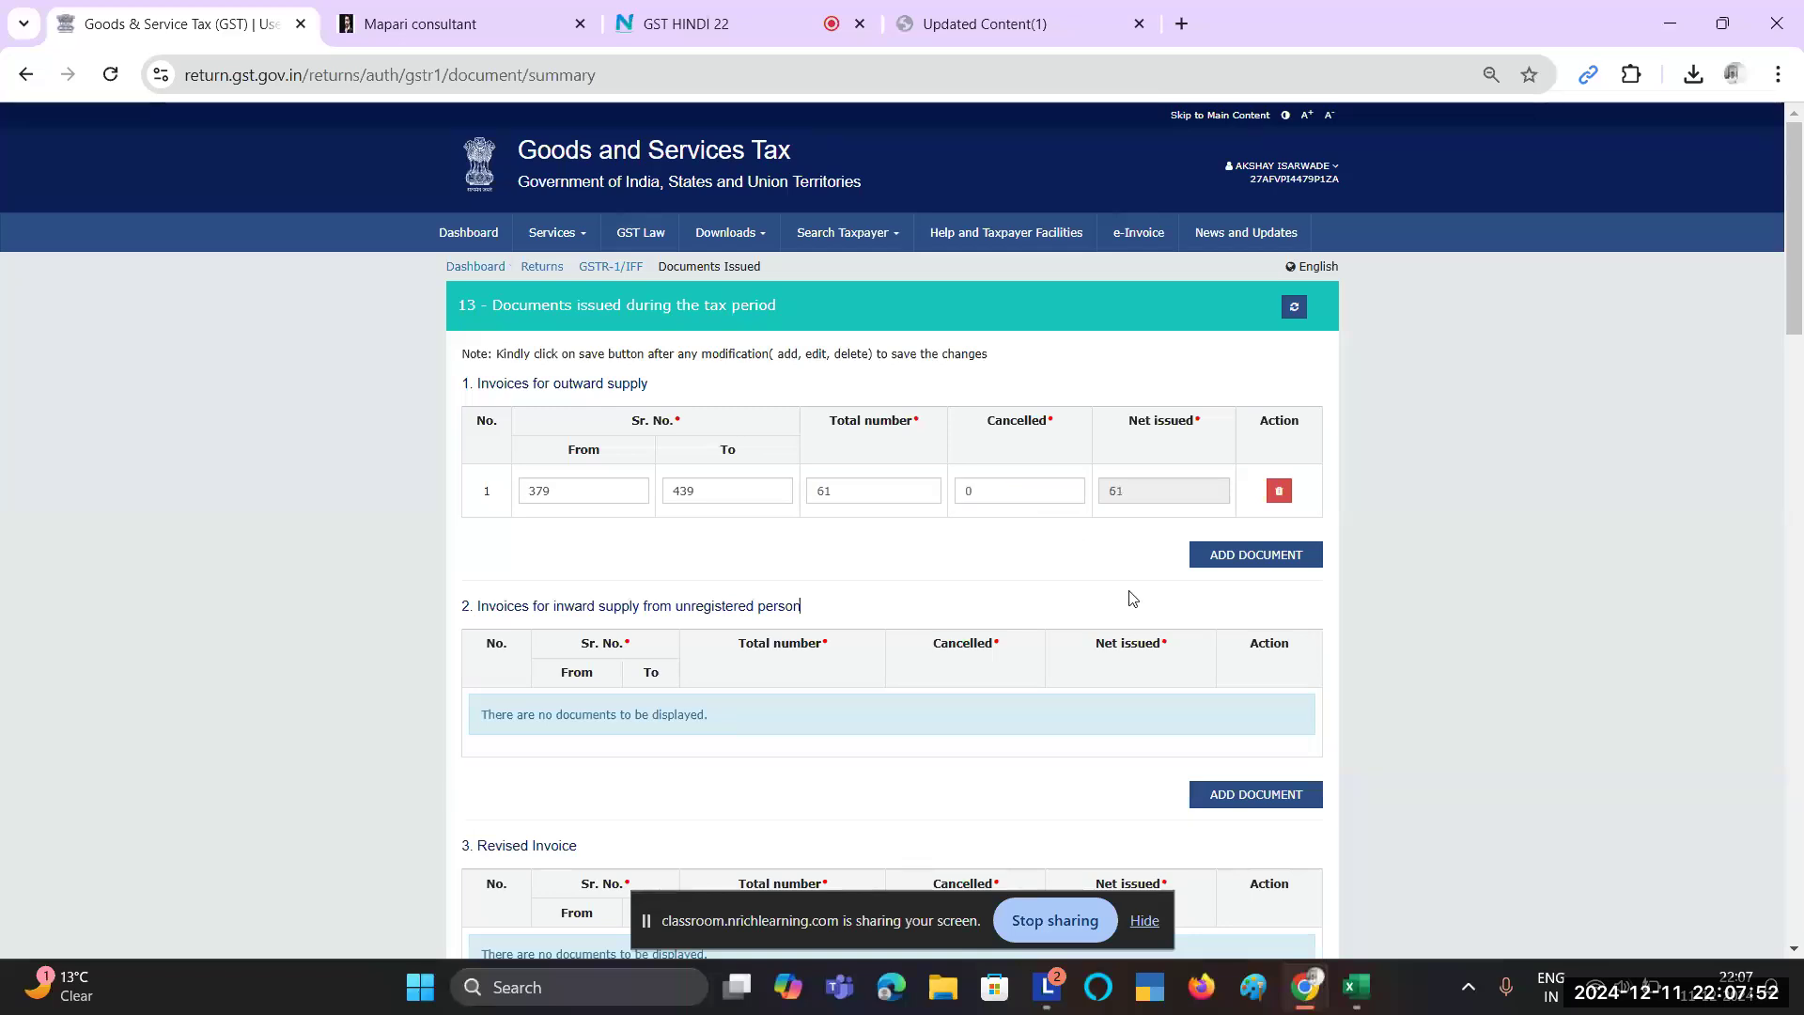
{"action": "scroll", "coordinate": [893, 605], "scroll_direction": "down", "scroll_amount": 15}
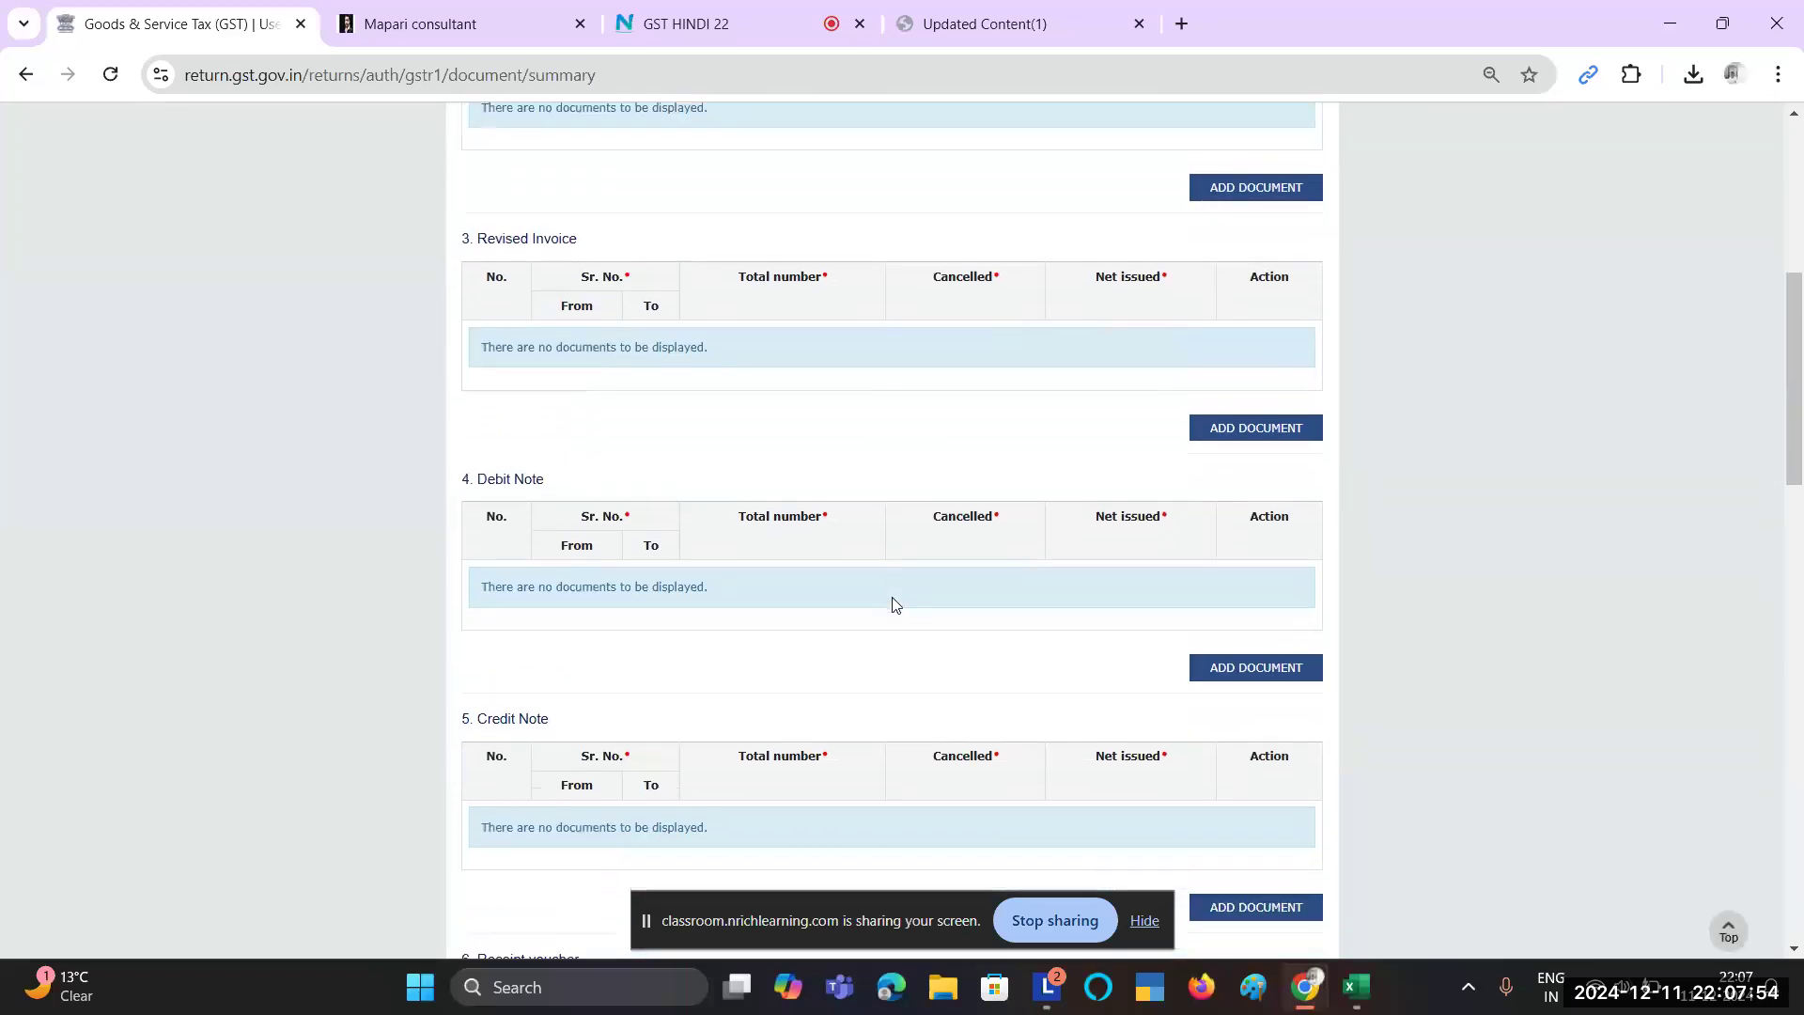
{"action": "scroll", "coordinate": [893, 605], "scroll_direction": "down", "scroll_amount": 10}
{"action": "scroll", "coordinate": [893, 605], "scroll_direction": "up", "scroll_amount": 20}
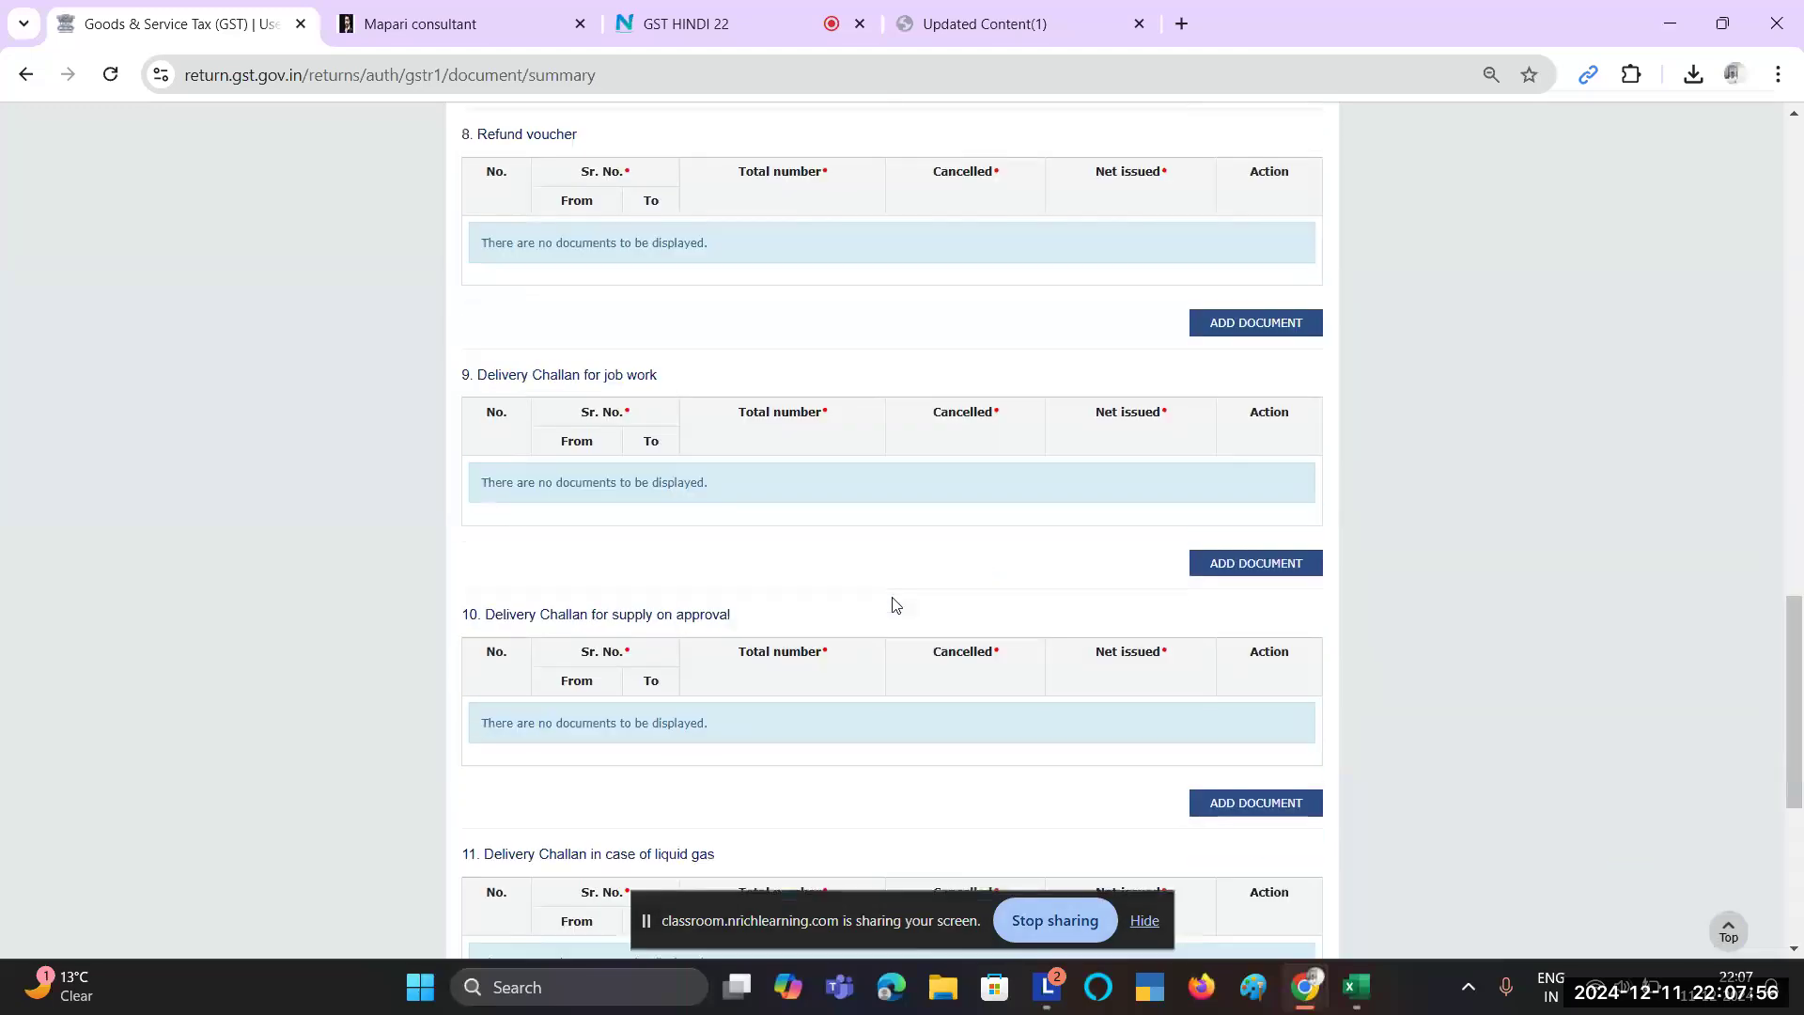
{"action": "scroll", "coordinate": [693, 723], "scroll_direction": "down", "scroll_amount": 5}
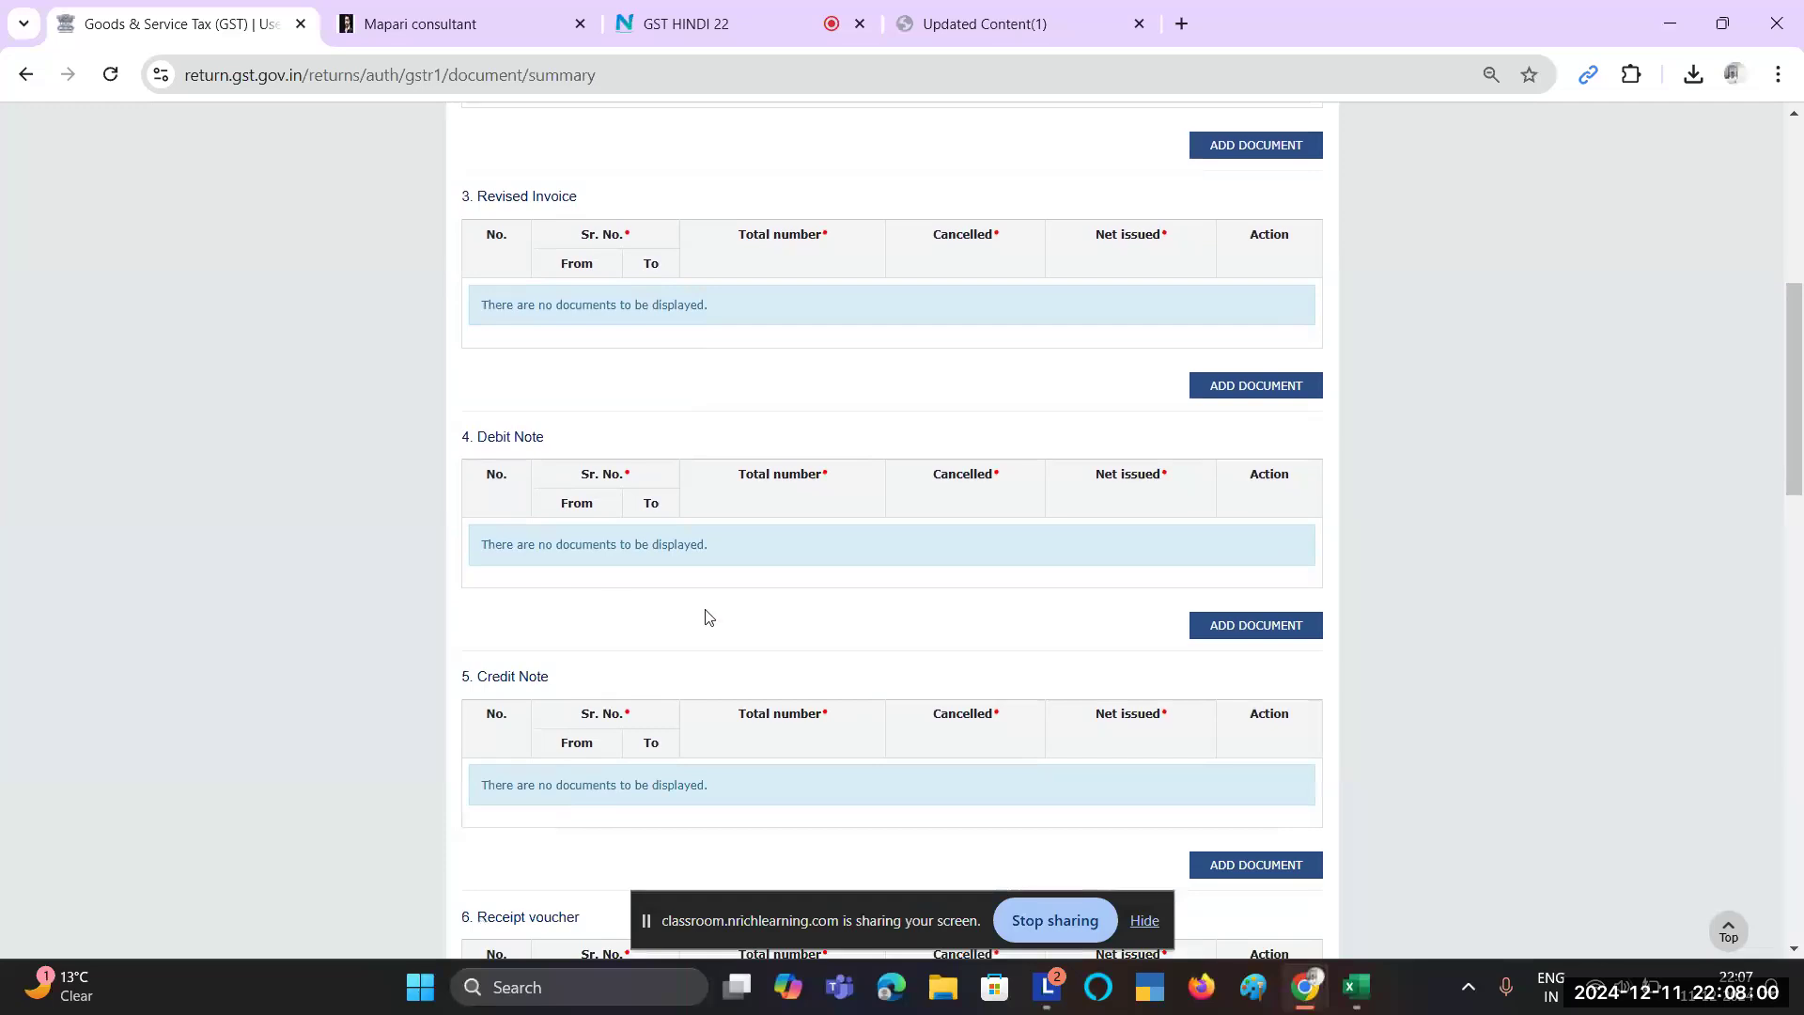
{"action": "scroll", "coordinate": [638, 658], "scroll_direction": "down", "scroll_amount": 3}
{"action": "scroll", "coordinate": [588, 629], "scroll_direction": "down", "scroll_amount": 2}
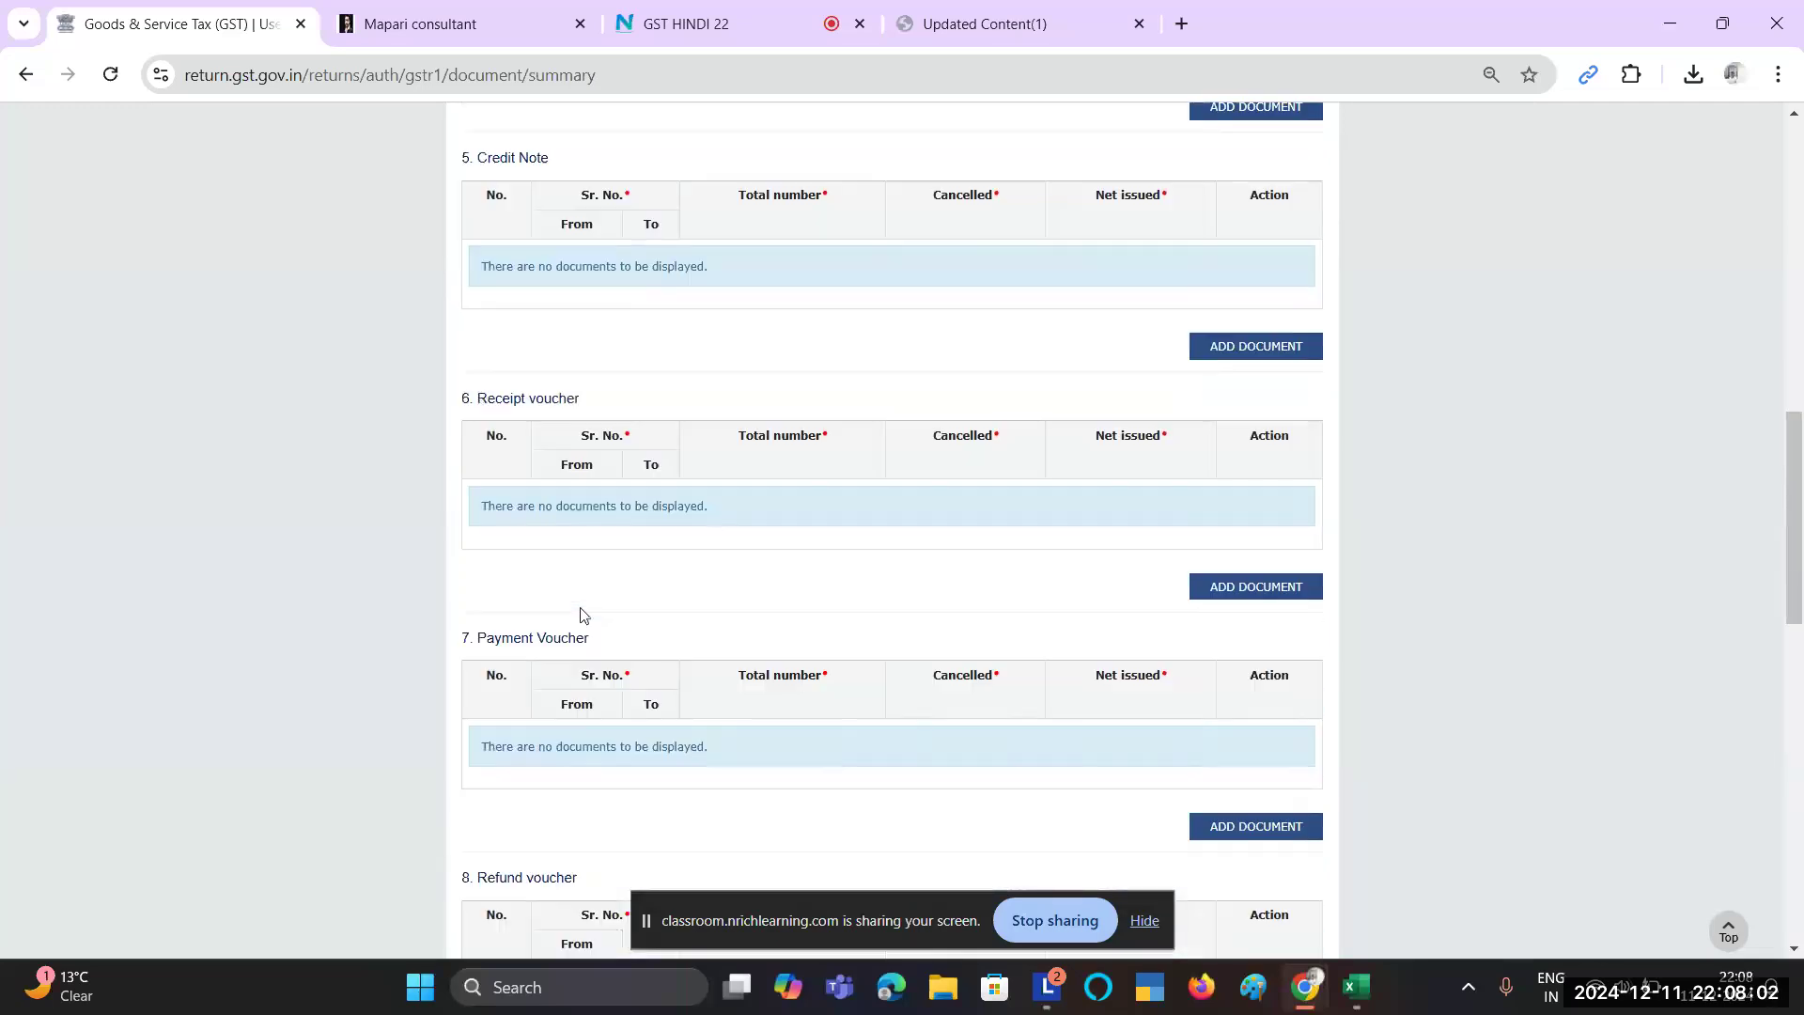
{"action": "scroll", "coordinate": [595, 737], "scroll_direction": "down", "scroll_amount": 2}
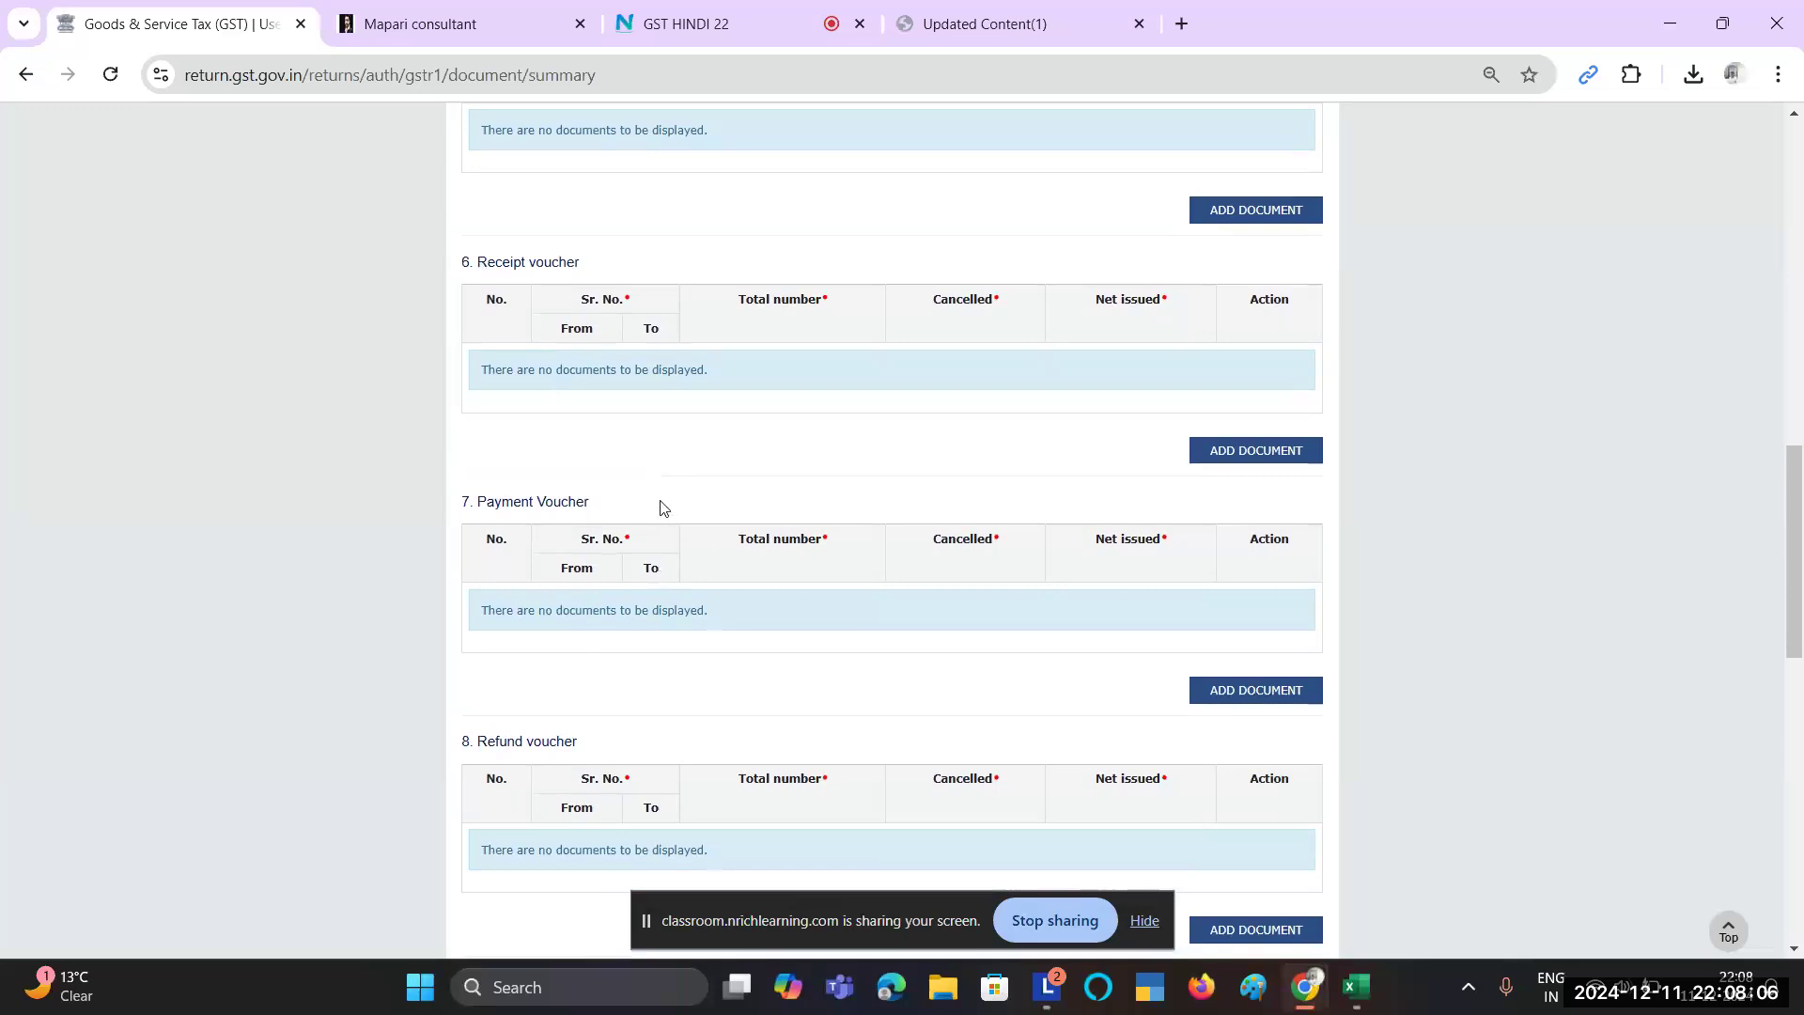
{"action": "scroll", "coordinate": [660, 527], "scroll_direction": "down", "scroll_amount": 3}
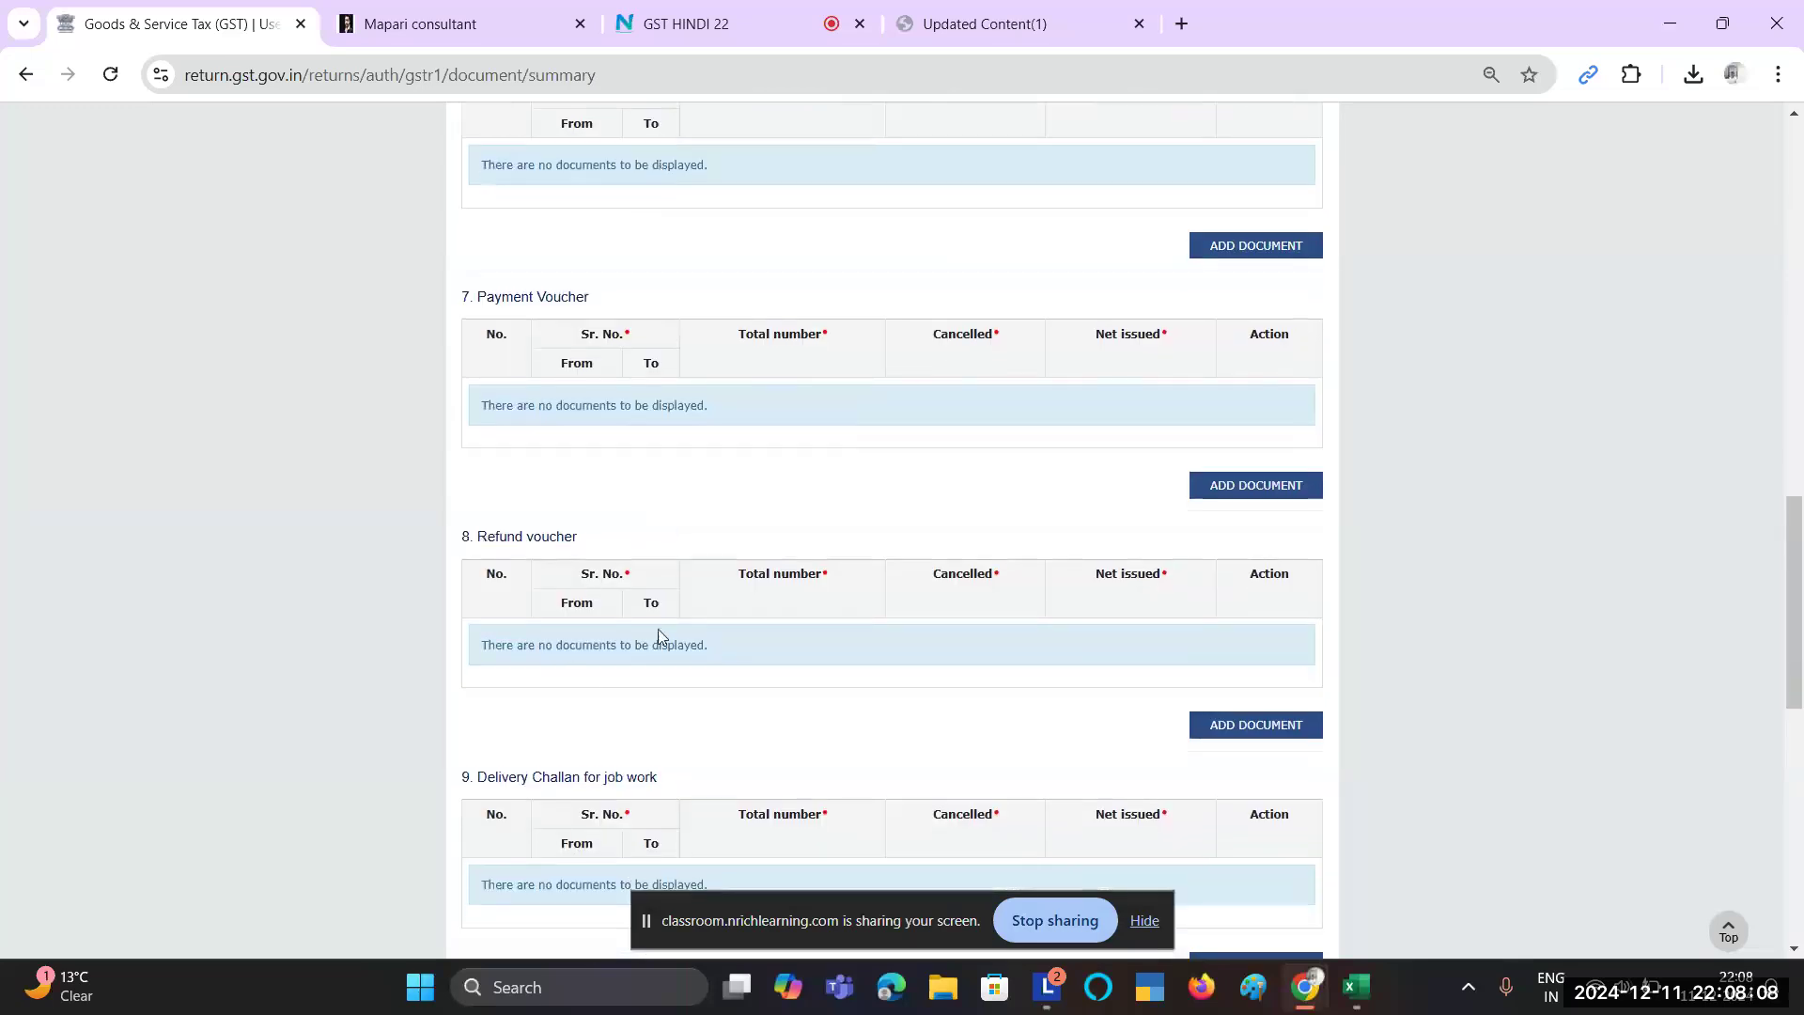
{"action": "scroll", "coordinate": [658, 634], "scroll_direction": "down", "scroll_amount": 5}
{"action": "scroll", "coordinate": [825, 603], "scroll_direction": "down", "scroll_amount": 5}
{"action": "scroll", "coordinate": [825, 603], "scroll_direction": "up", "scroll_amount": 20}
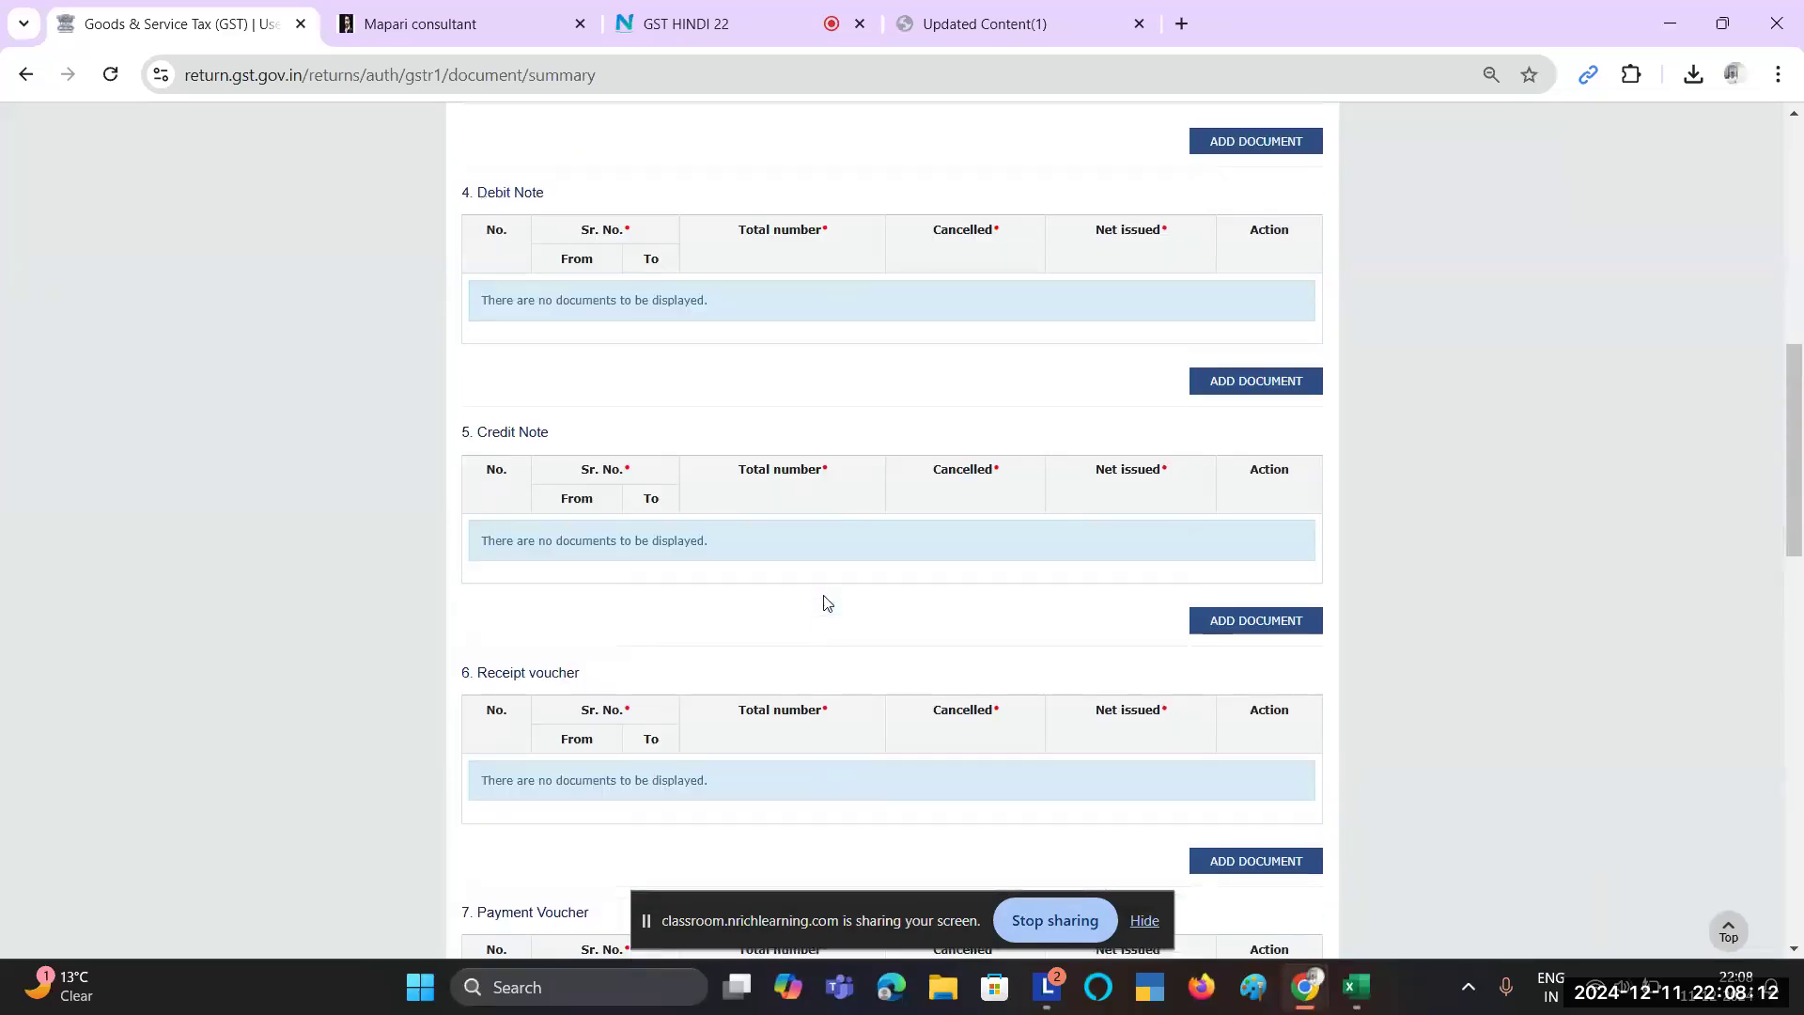
{"action": "scroll", "coordinate": [825, 603], "scroll_direction": "up", "scroll_amount": 6}
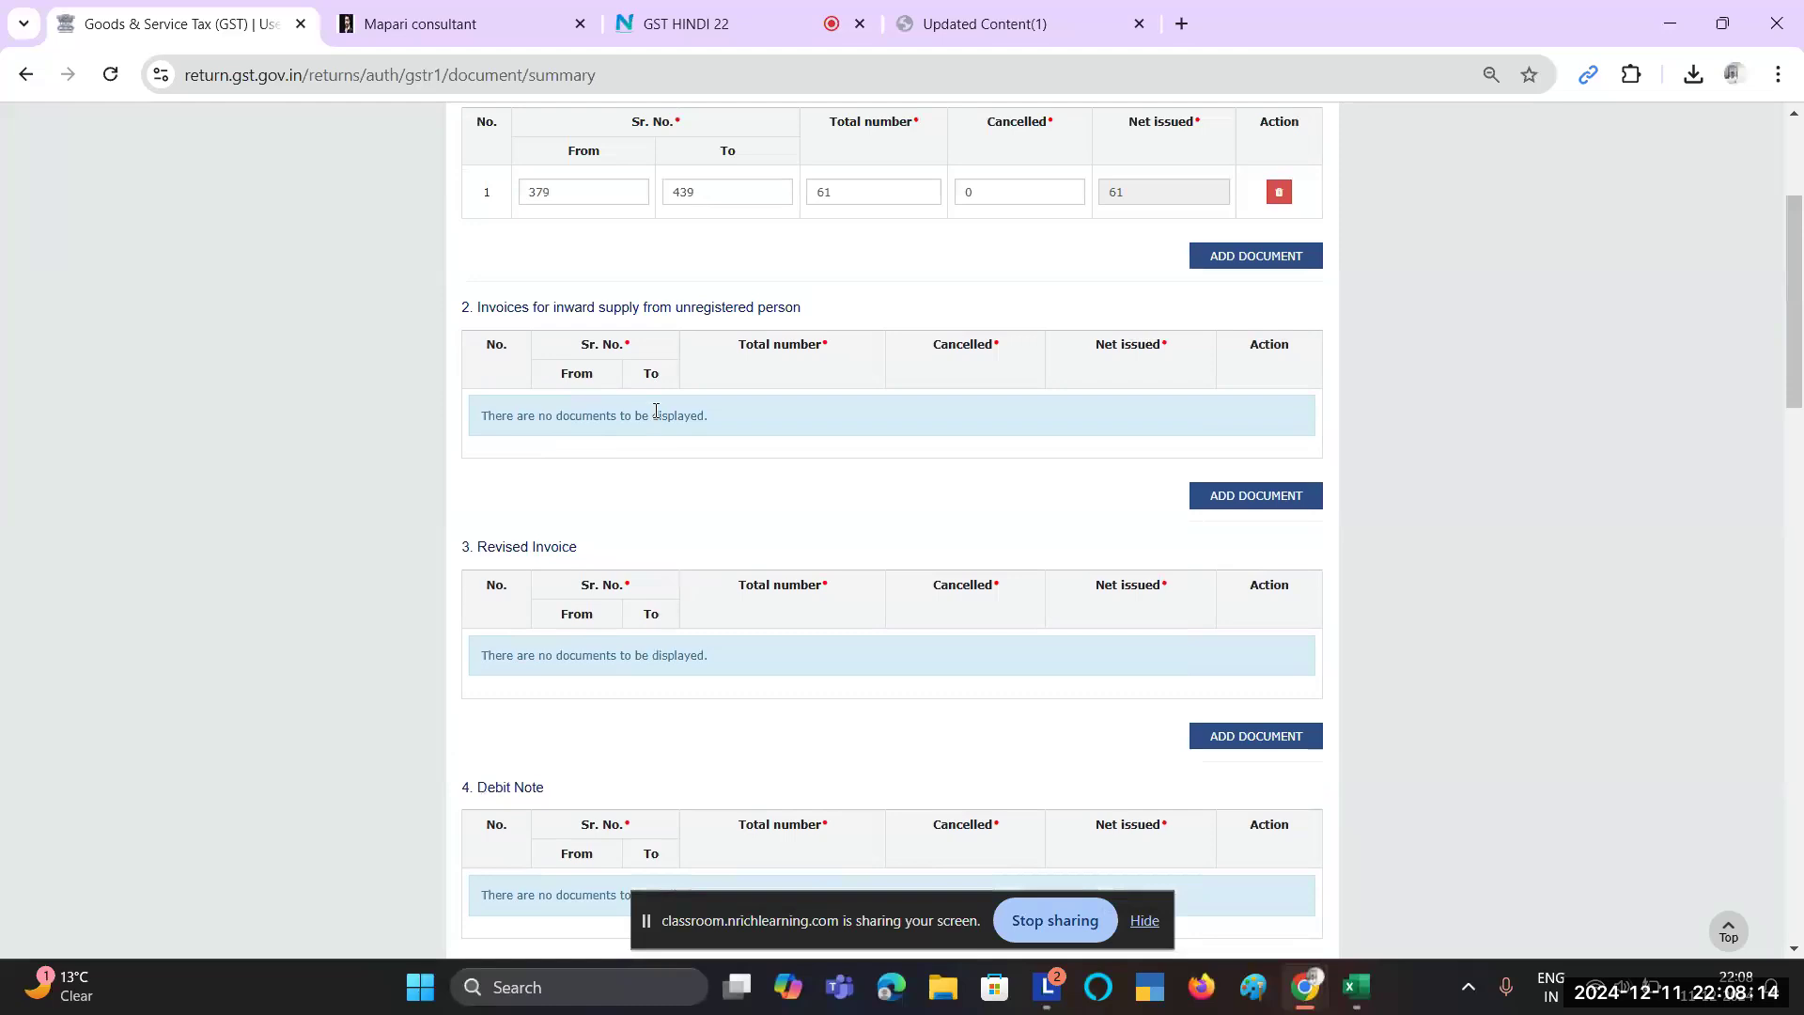
{"action": "scroll", "coordinate": [656, 411], "scroll_direction": "up", "scroll_amount": 2}
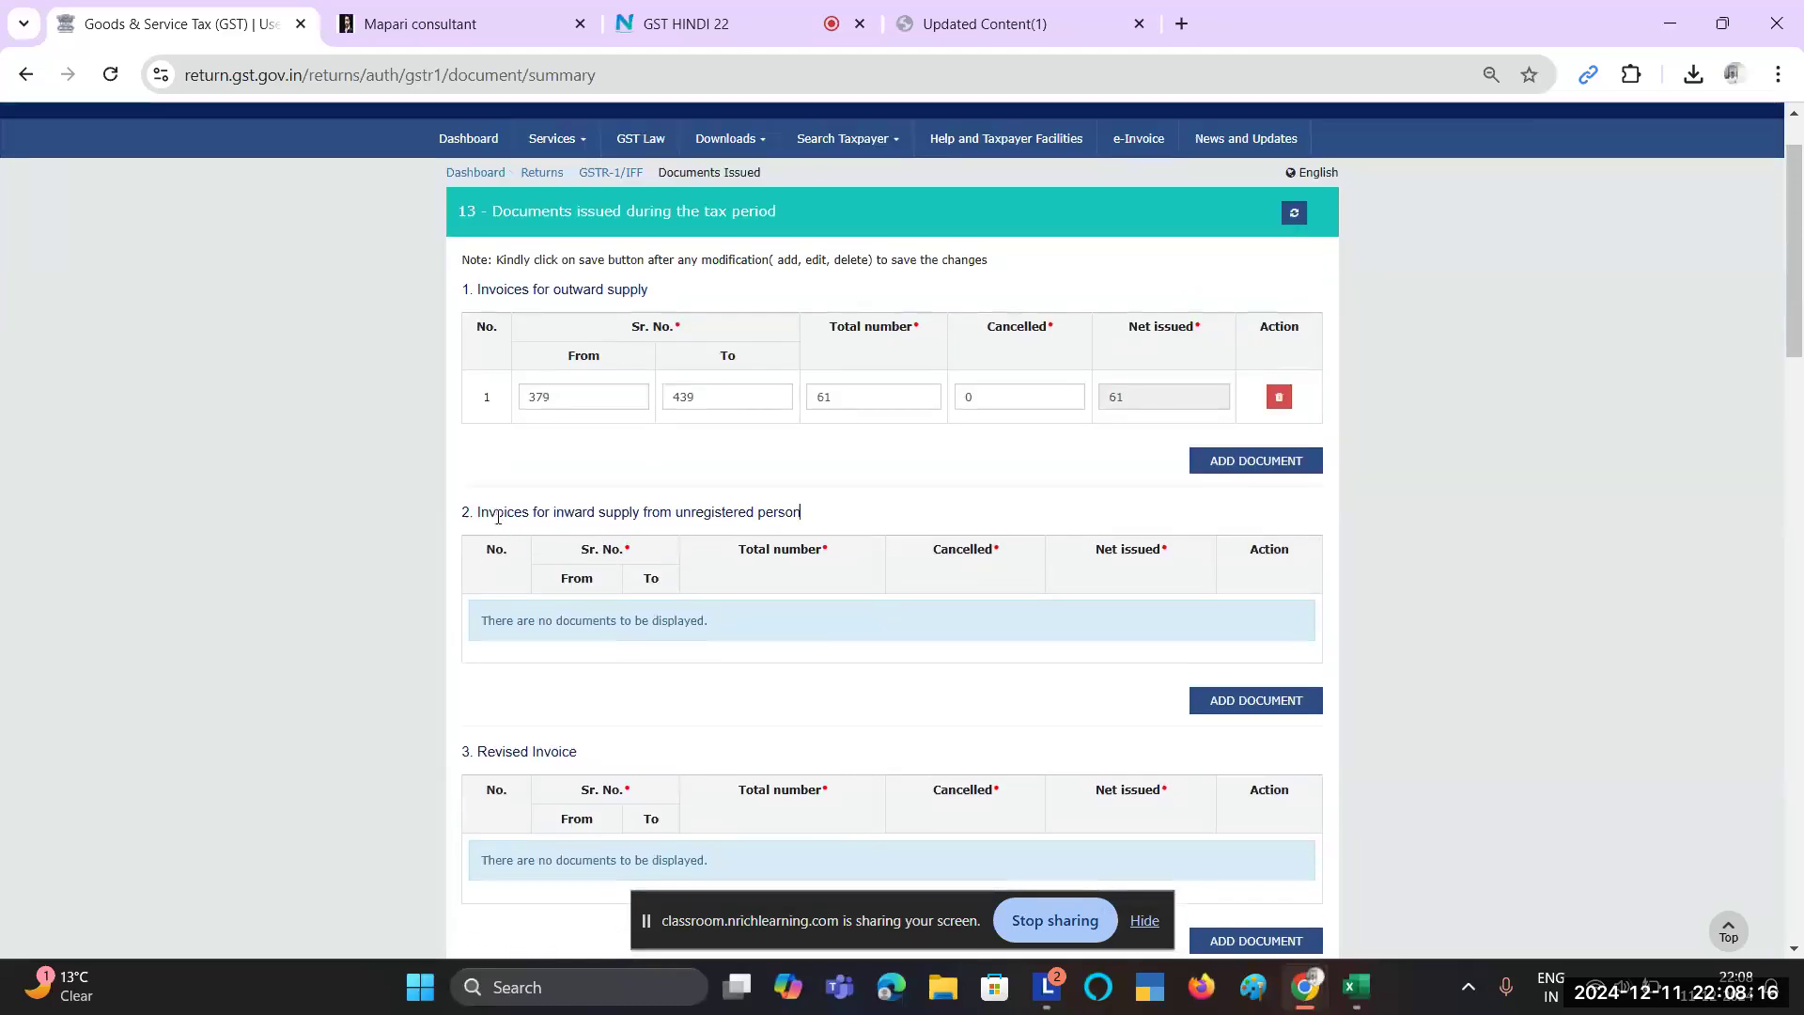
{"action": "left_click_drag", "start_coordinate": [503, 515], "coordinate": [810, 518]}
{"action": "left_click", "coordinate": [826, 518]}
{"action": "left_click_drag", "start_coordinate": [576, 515], "coordinate": [875, 589]}
{"action": "left_click", "coordinate": [1015, 594]}
Step: Remove the extra empty row from the outward-supply invoices table
{"action": "left_click", "coordinate": [1252, 461]}
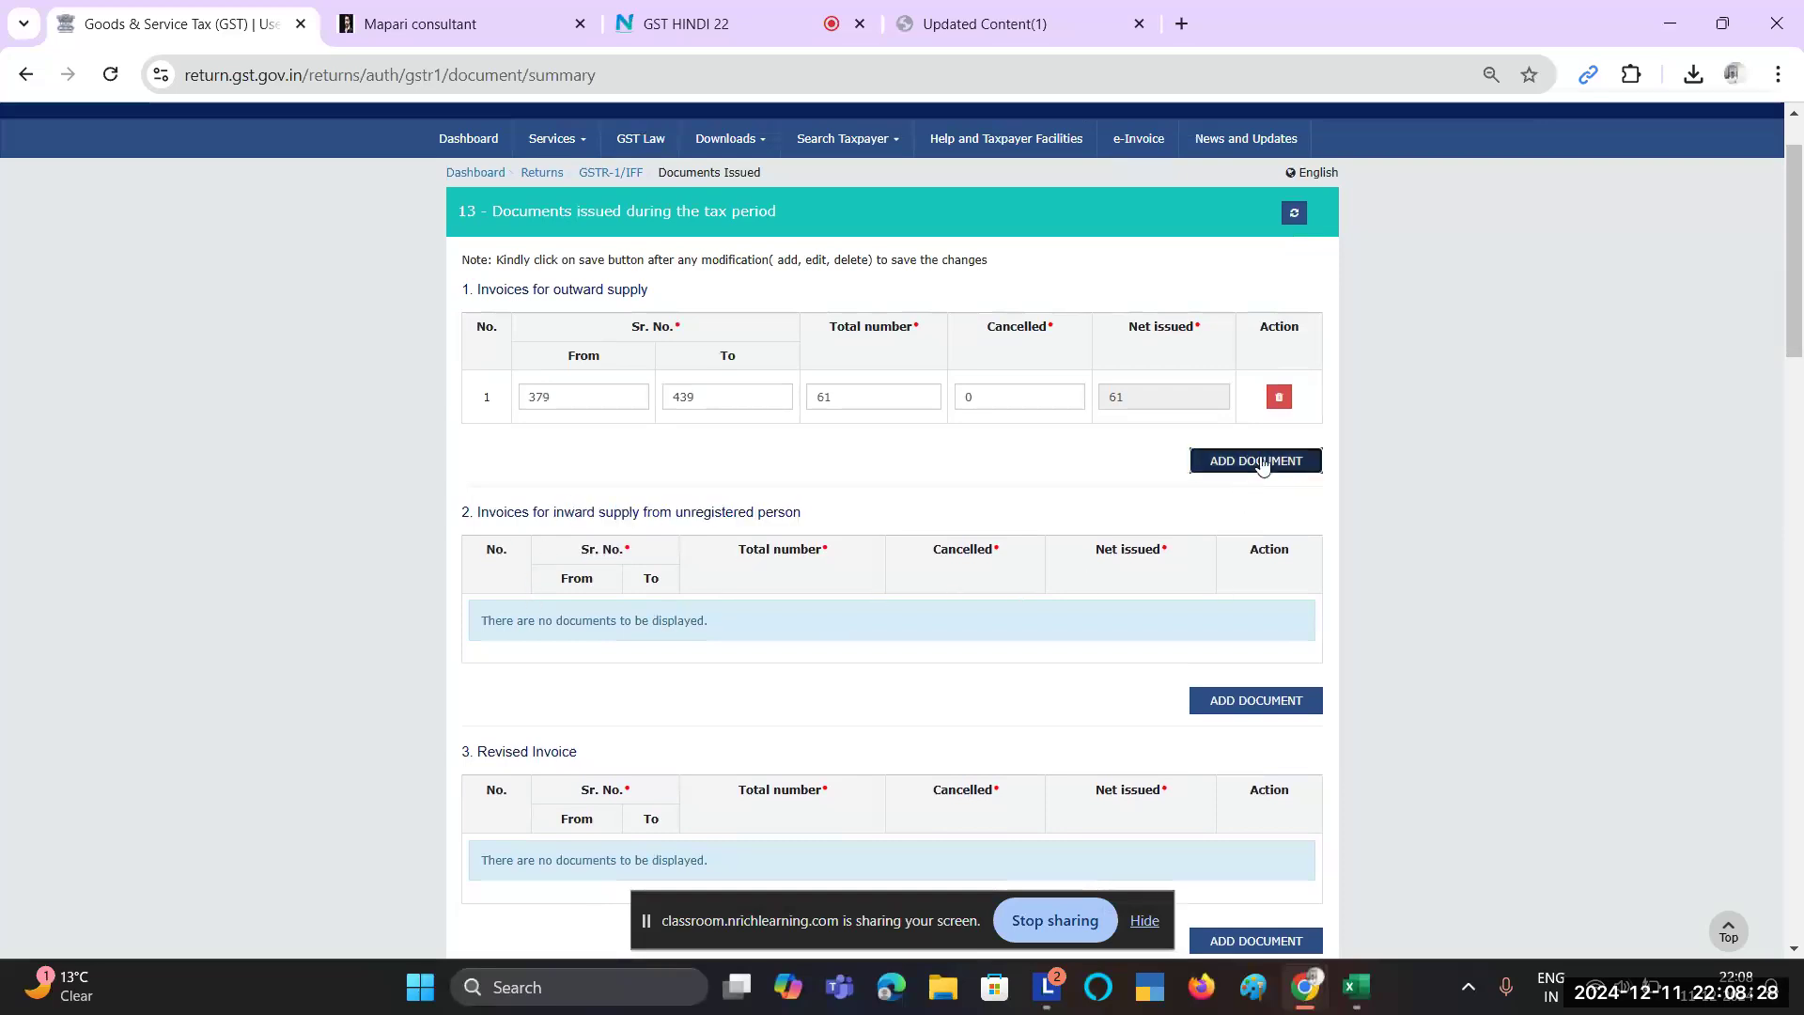
{"action": "left_click", "coordinate": [1280, 449]}
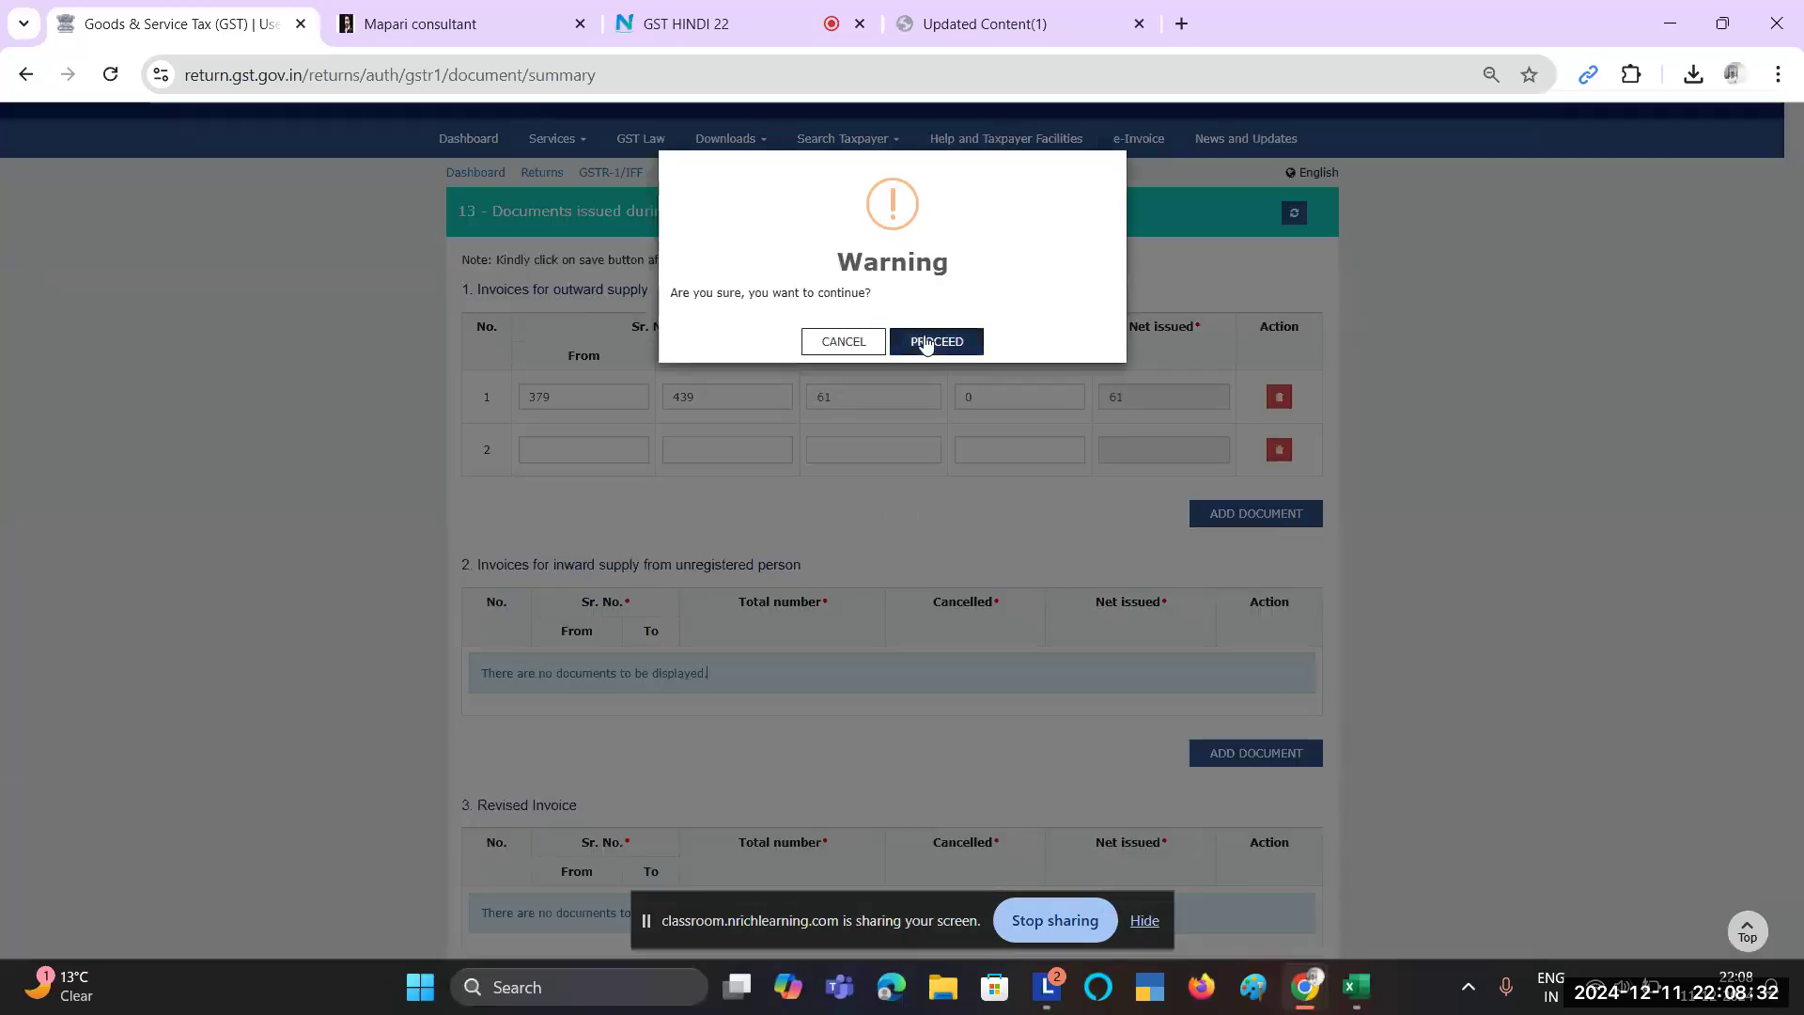
{"action": "left_click", "coordinate": [936, 341]}
Step: Save the Documents Issued details and check the request-accepted message
{"action": "scroll", "coordinate": [978, 527], "scroll_direction": "down", "scroll_amount": 5}
{"action": "scroll", "coordinate": [981, 529], "scroll_direction": "down", "scroll_amount": 15}
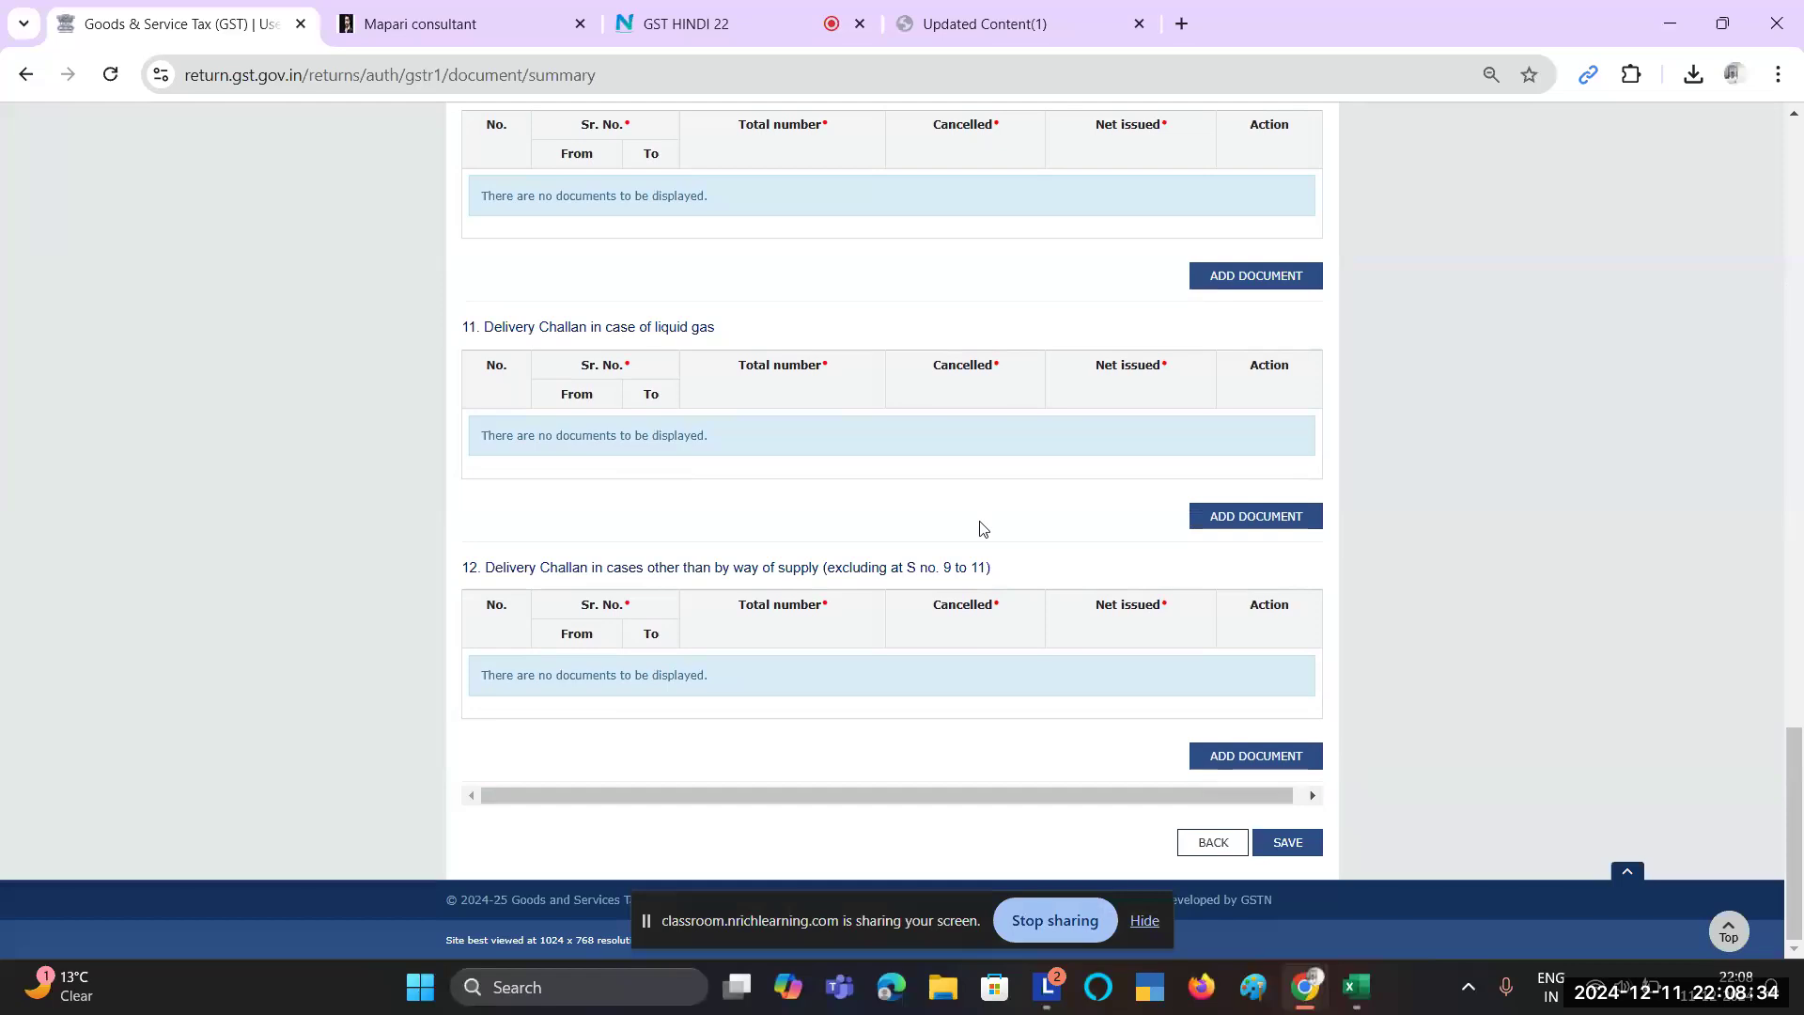
{"action": "left_click", "coordinate": [1285, 843]}
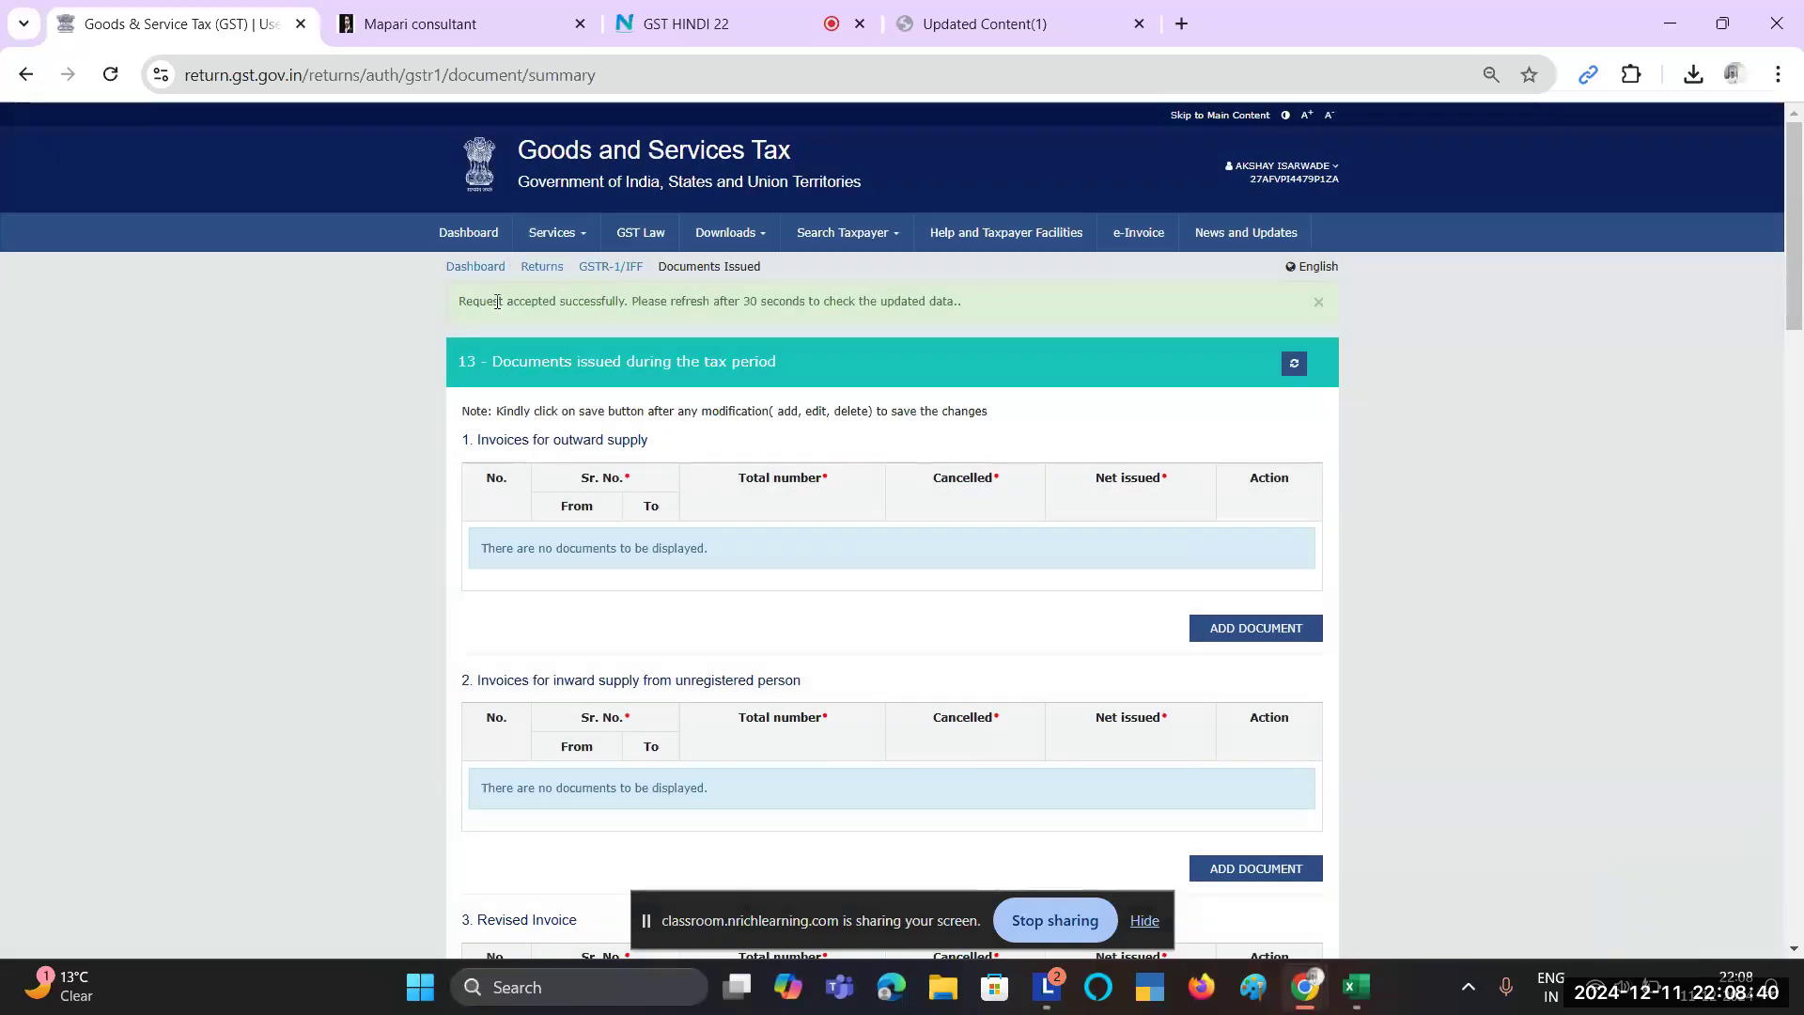
{"action": "left_click_drag", "start_coordinate": [498, 301], "coordinate": [963, 297]}
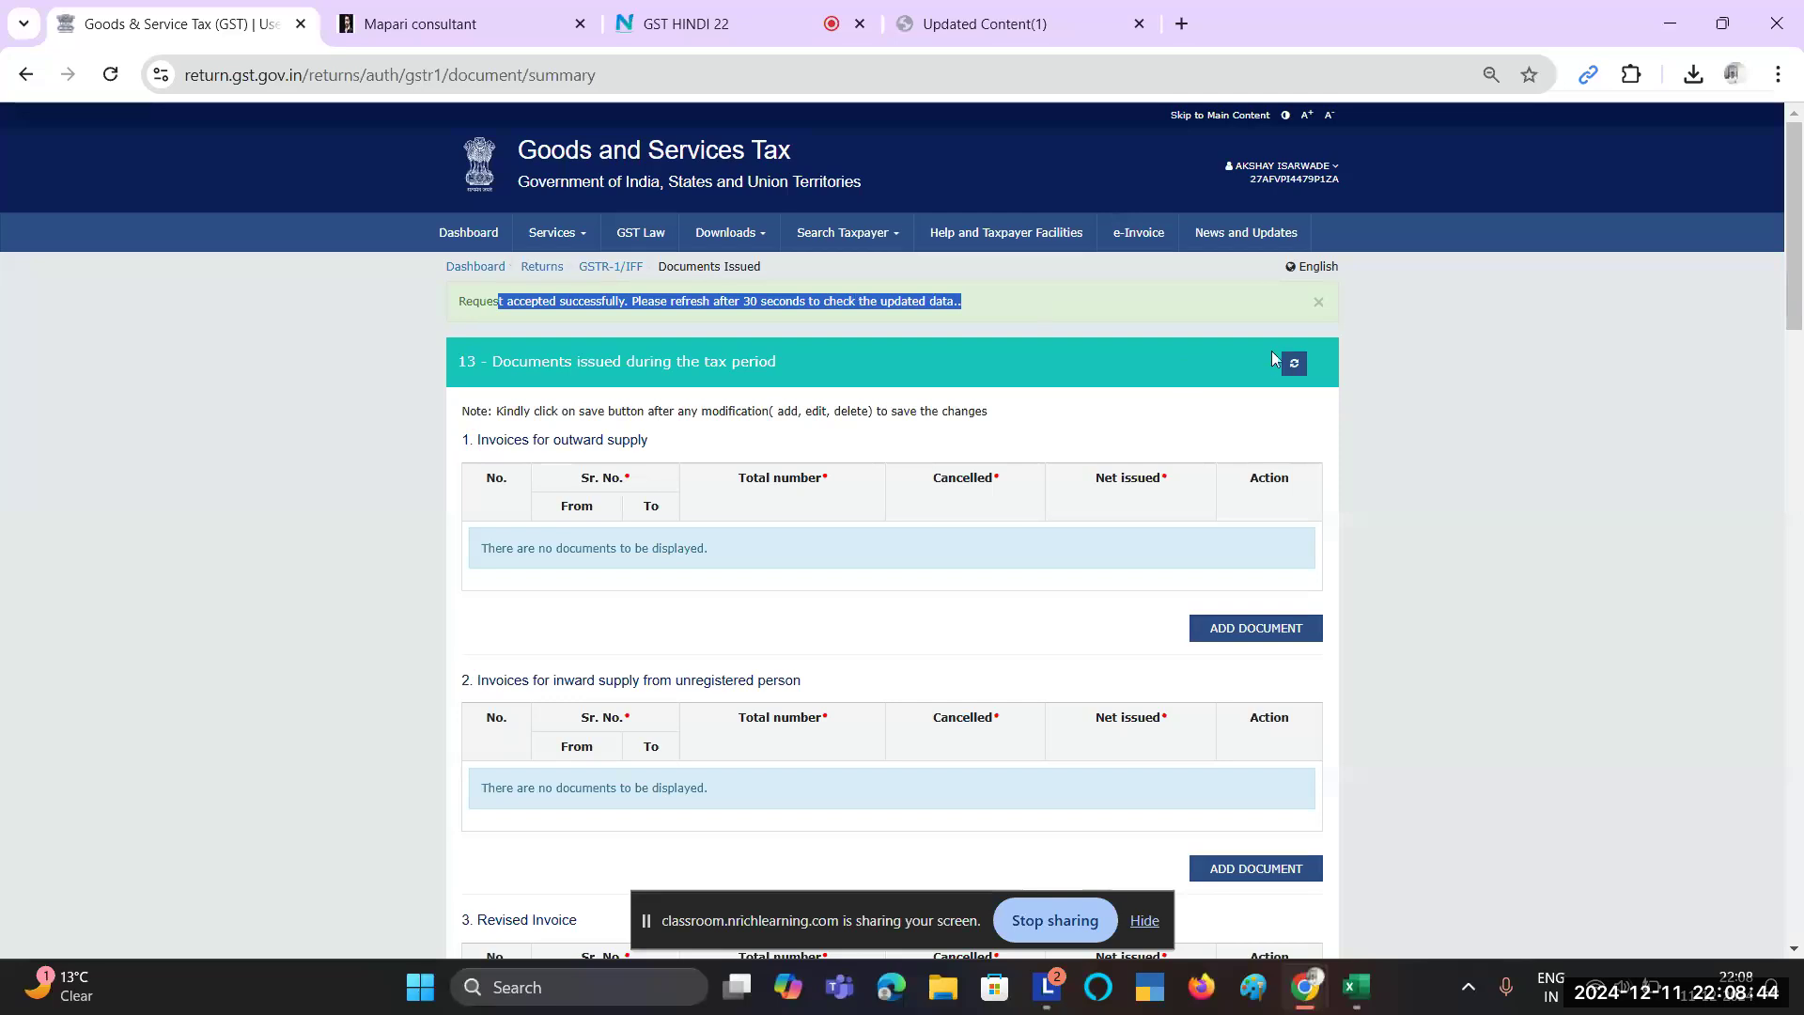
{"action": "left_click", "coordinate": [1323, 311]}
{"action": "scroll", "coordinate": [1077, 562], "scroll_direction": "down", "scroll_amount": 20}
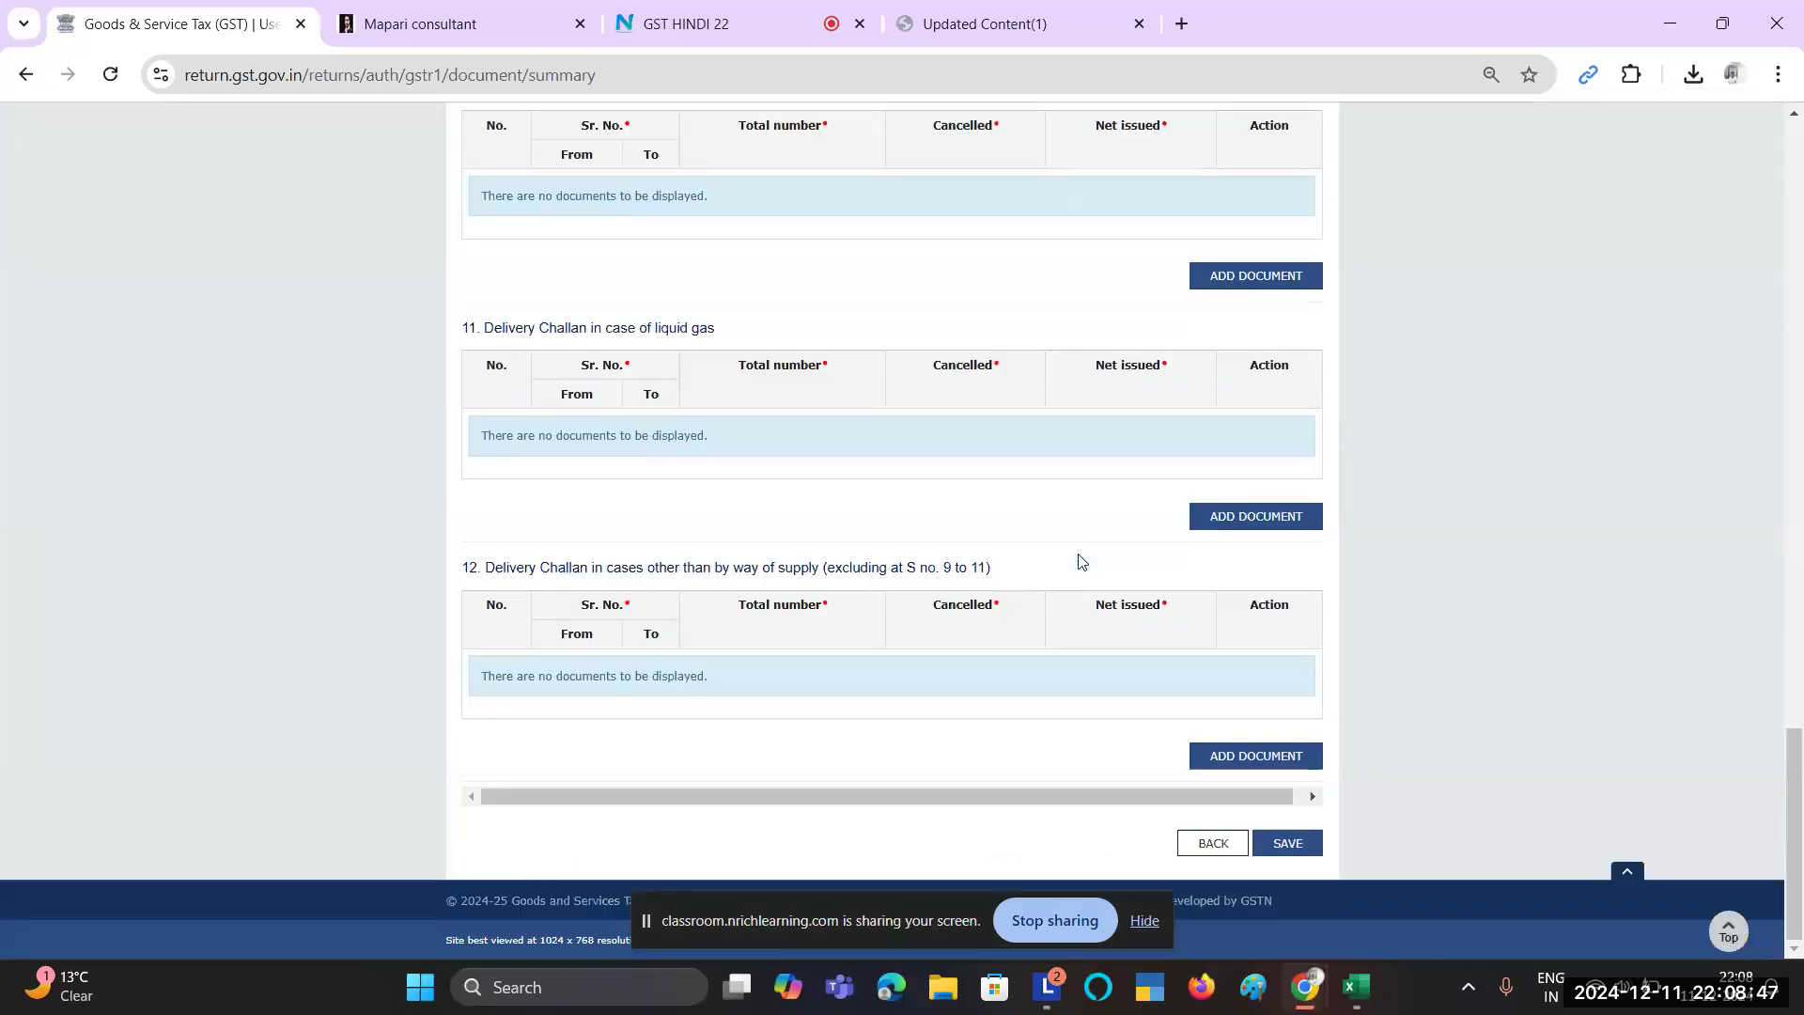
Step: From the GSTR-1 tiles, review the saved 379–439 Documents Issued entry, then return
{"action": "left_click", "coordinate": [1201, 839]}
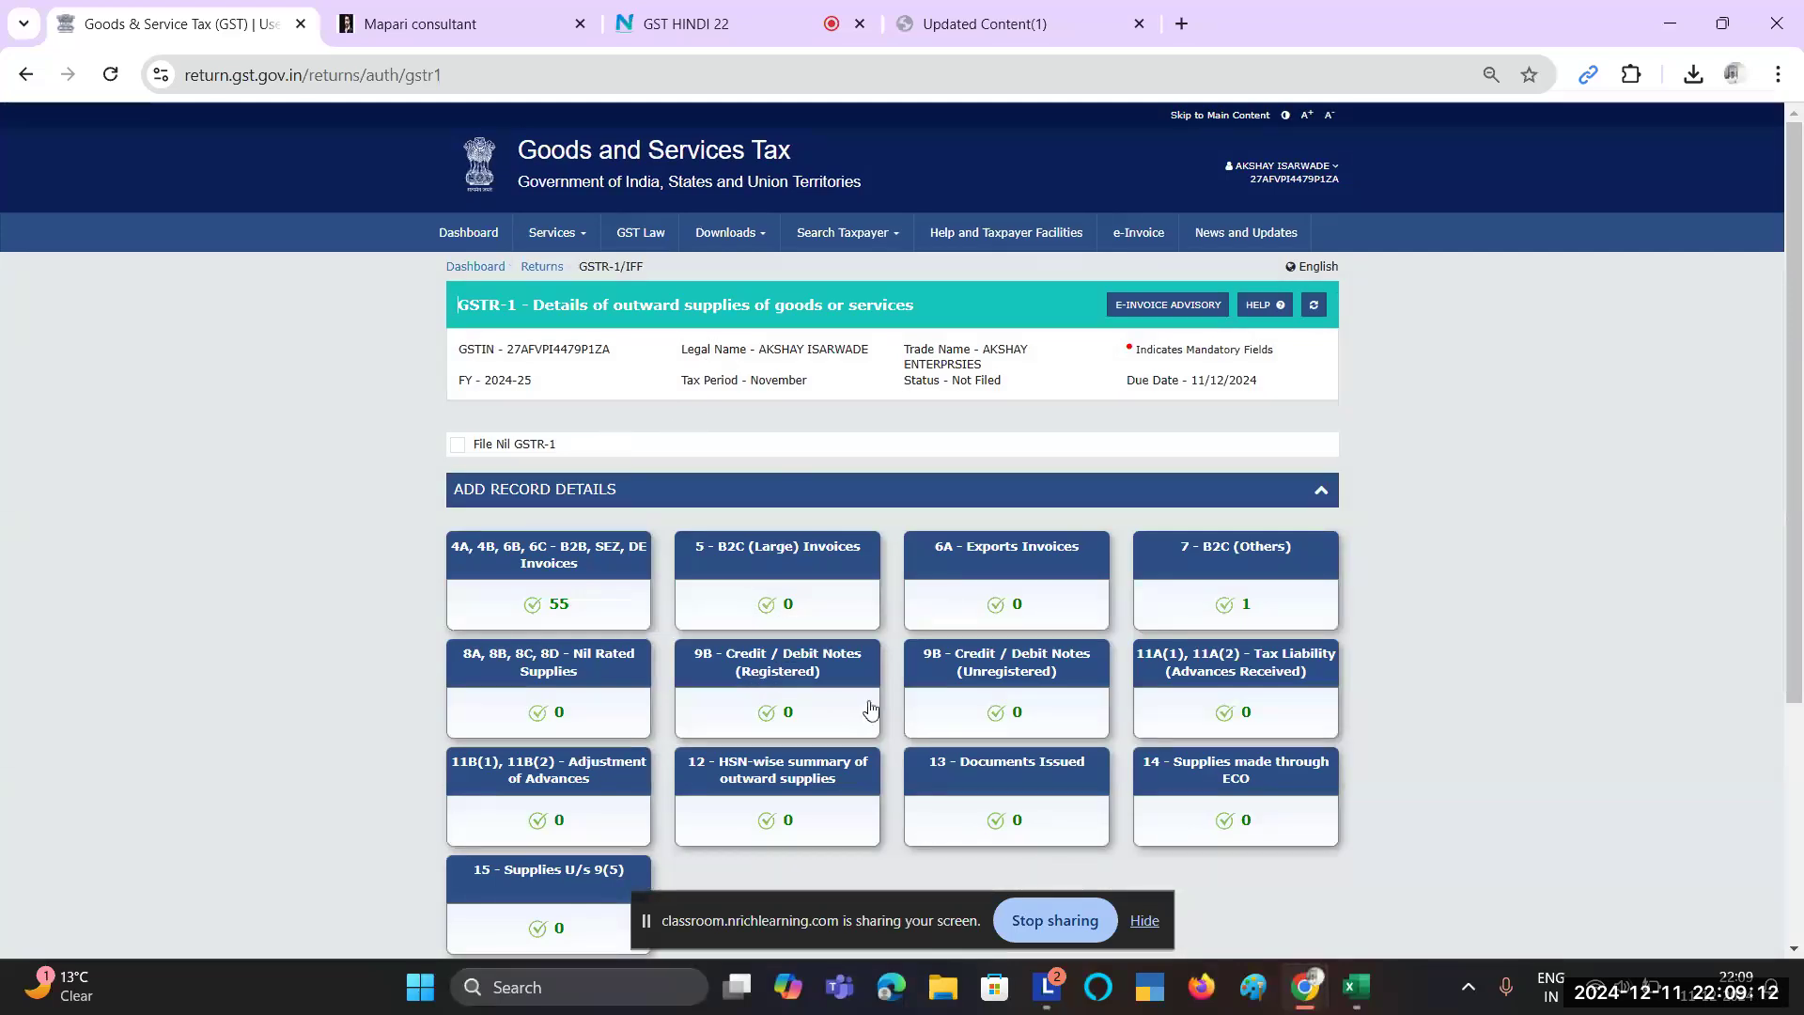
{"action": "left_click", "coordinate": [969, 806]}
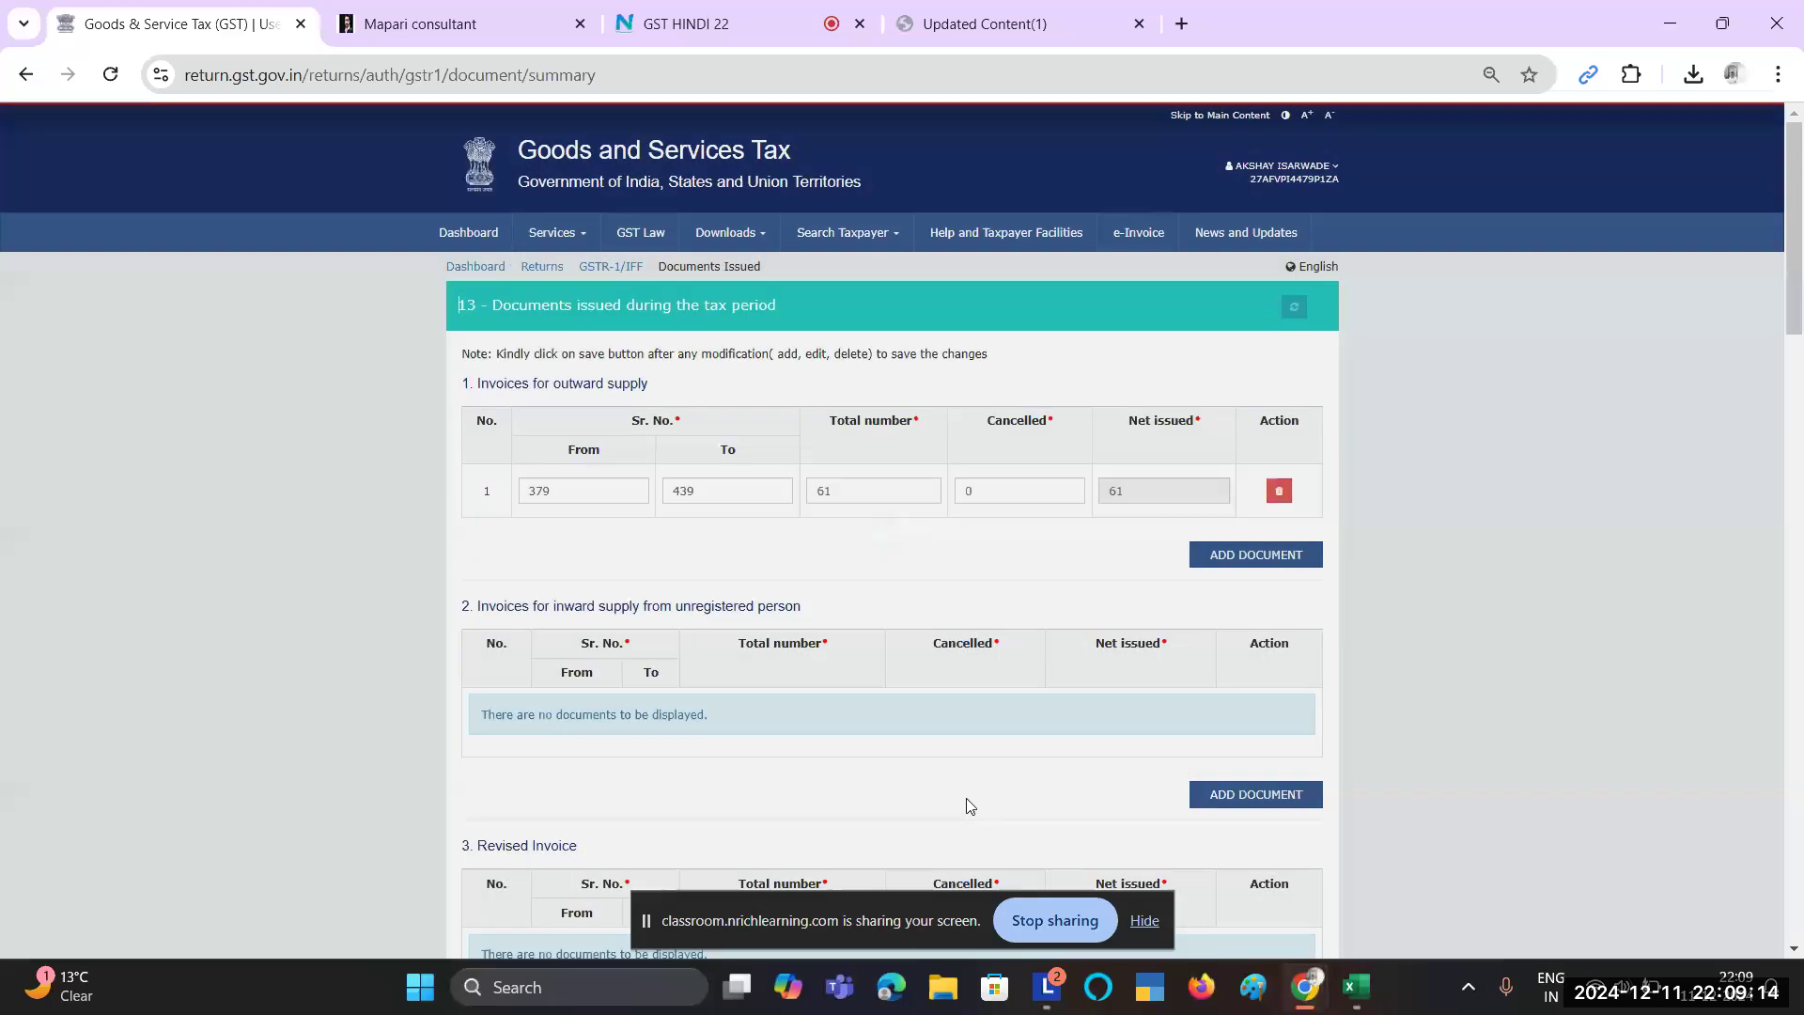
{"action": "scroll", "coordinate": [1367, 675], "scroll_direction": "down", "scroll_amount": 8}
{"action": "scroll", "coordinate": [1365, 669], "scroll_direction": "down", "scroll_amount": 15}
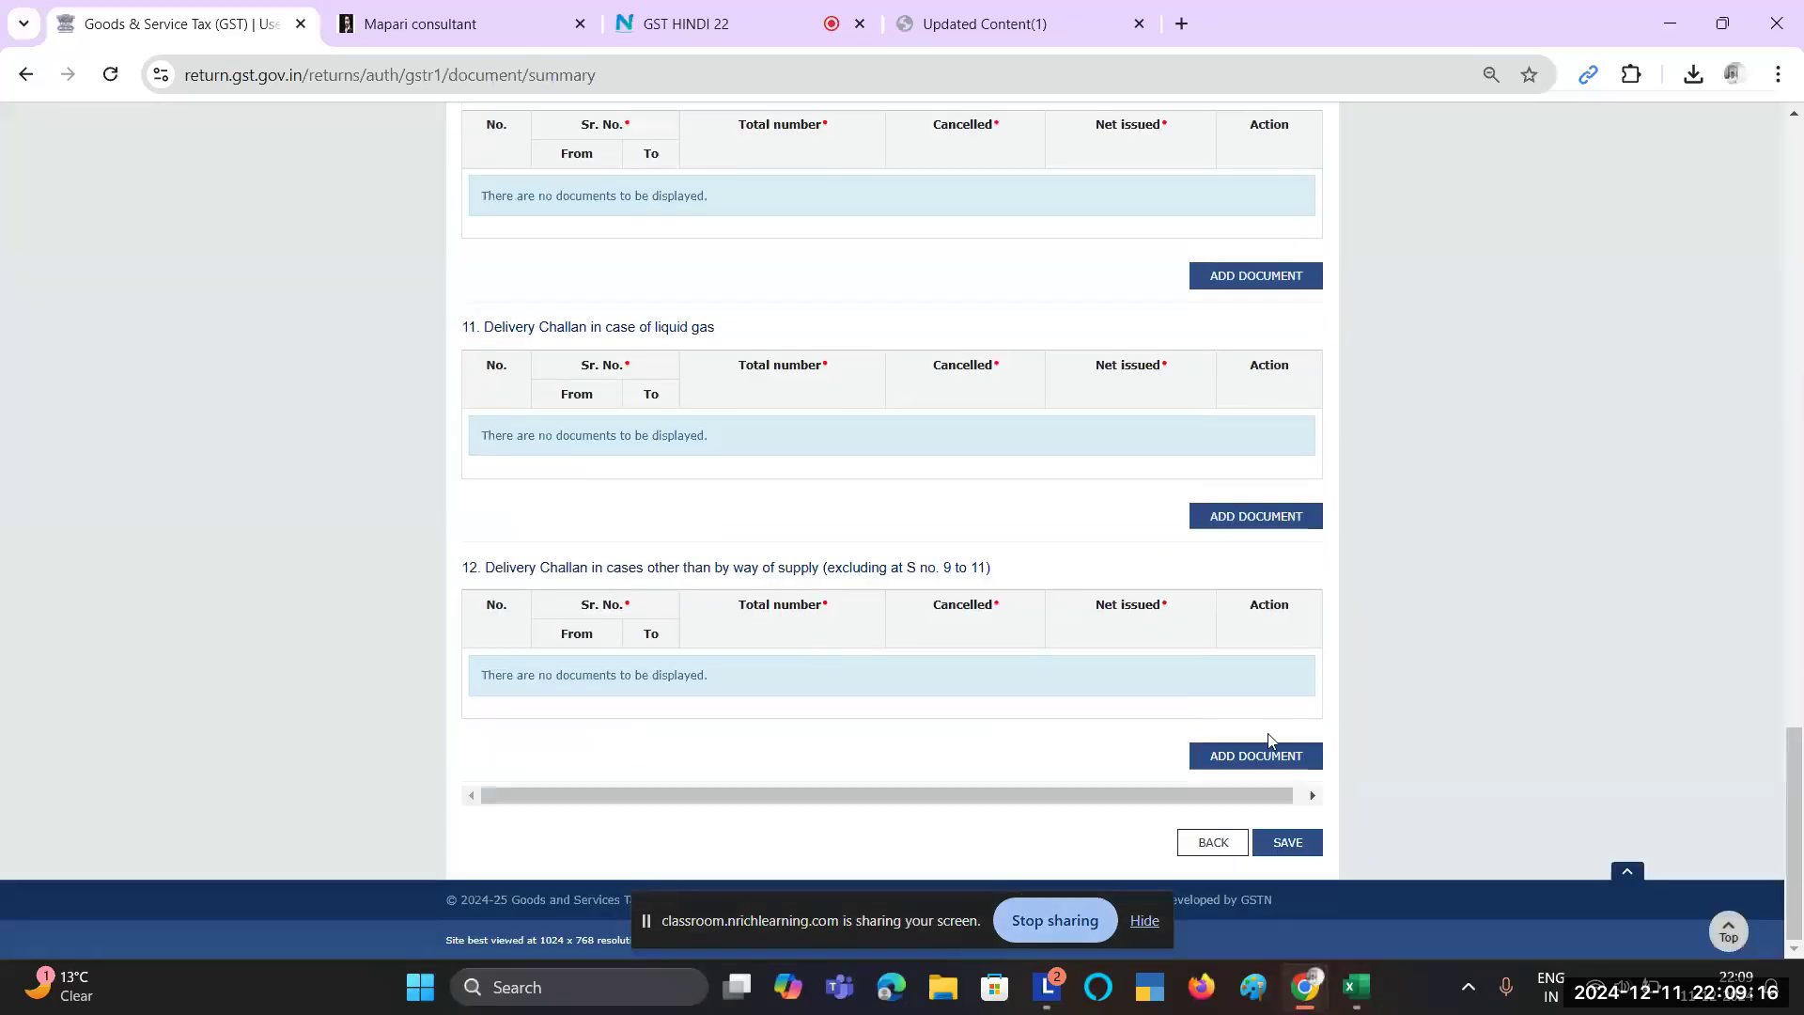
{"action": "left_click", "coordinate": [1224, 844]}
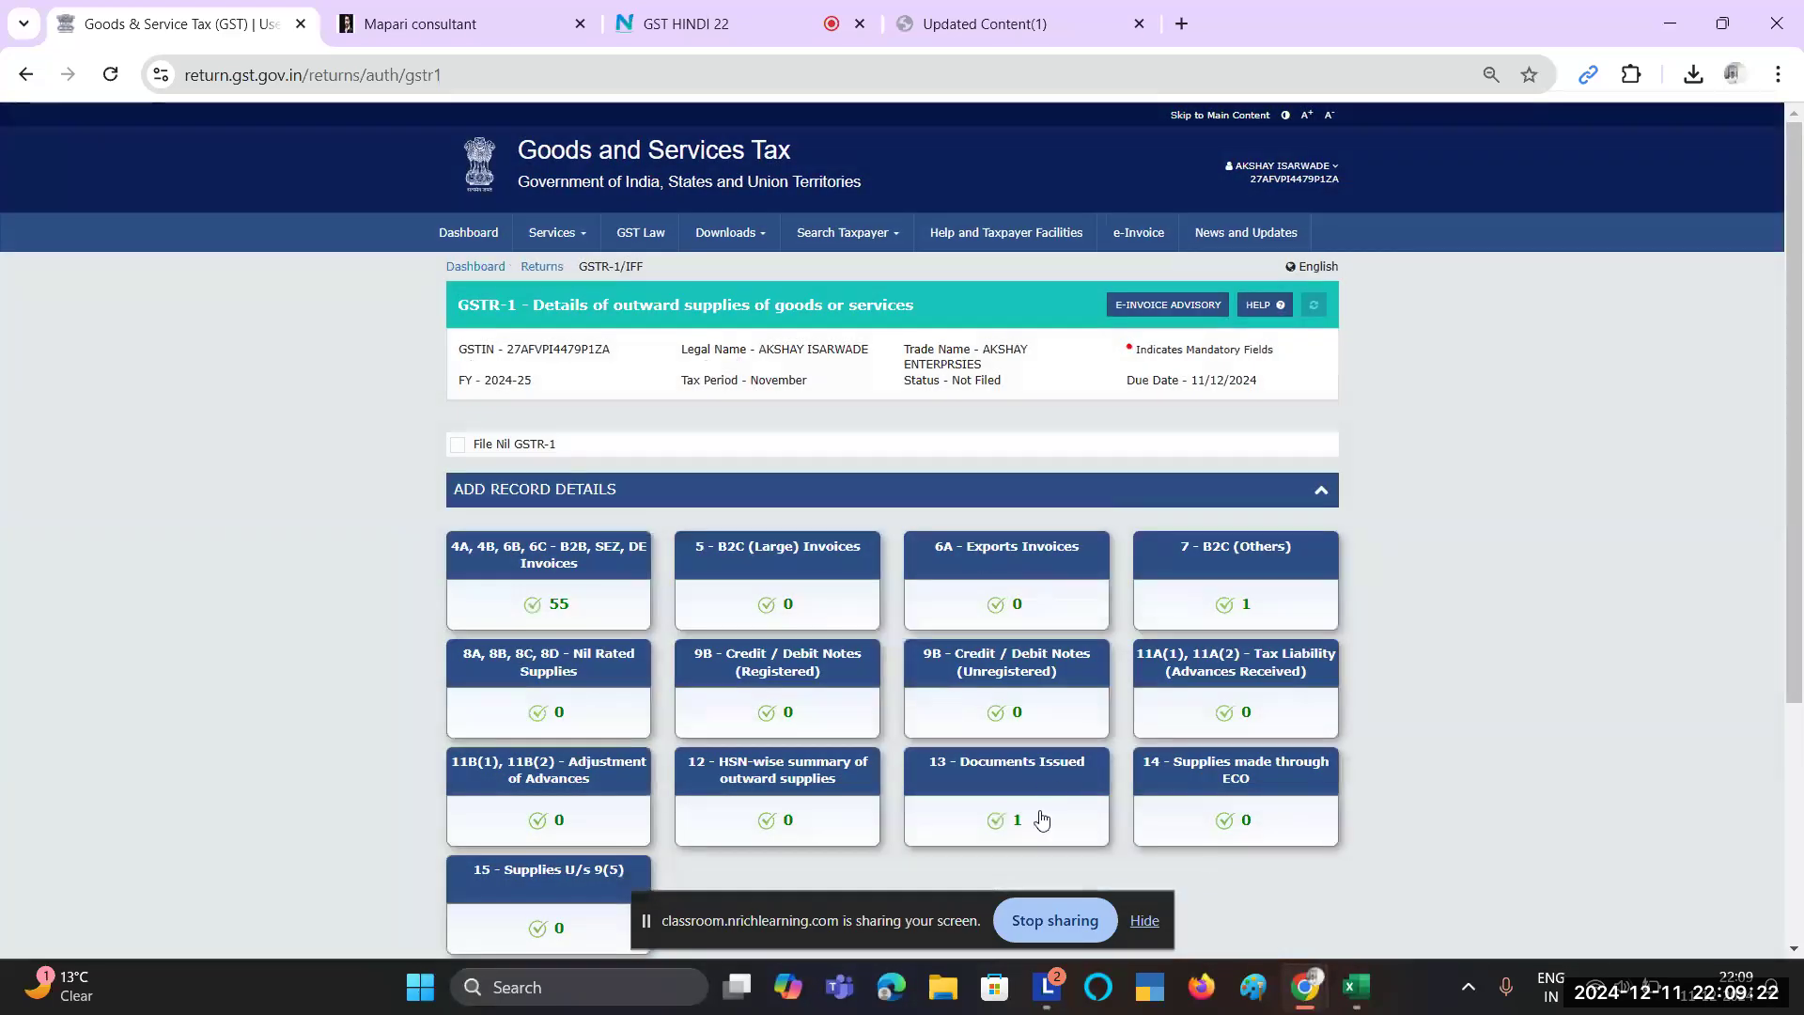
Step: Generate the GSTR-1 summary, requesting it a second time
{"action": "scroll", "coordinate": [1039, 818], "scroll_direction": "down", "scroll_amount": 2}
{"action": "scroll", "coordinate": [1039, 818], "scroll_direction": "up", "scroll_amount": 2}
{"action": "scroll", "coordinate": [1041, 820], "scroll_direction": "down", "scroll_amount": 3}
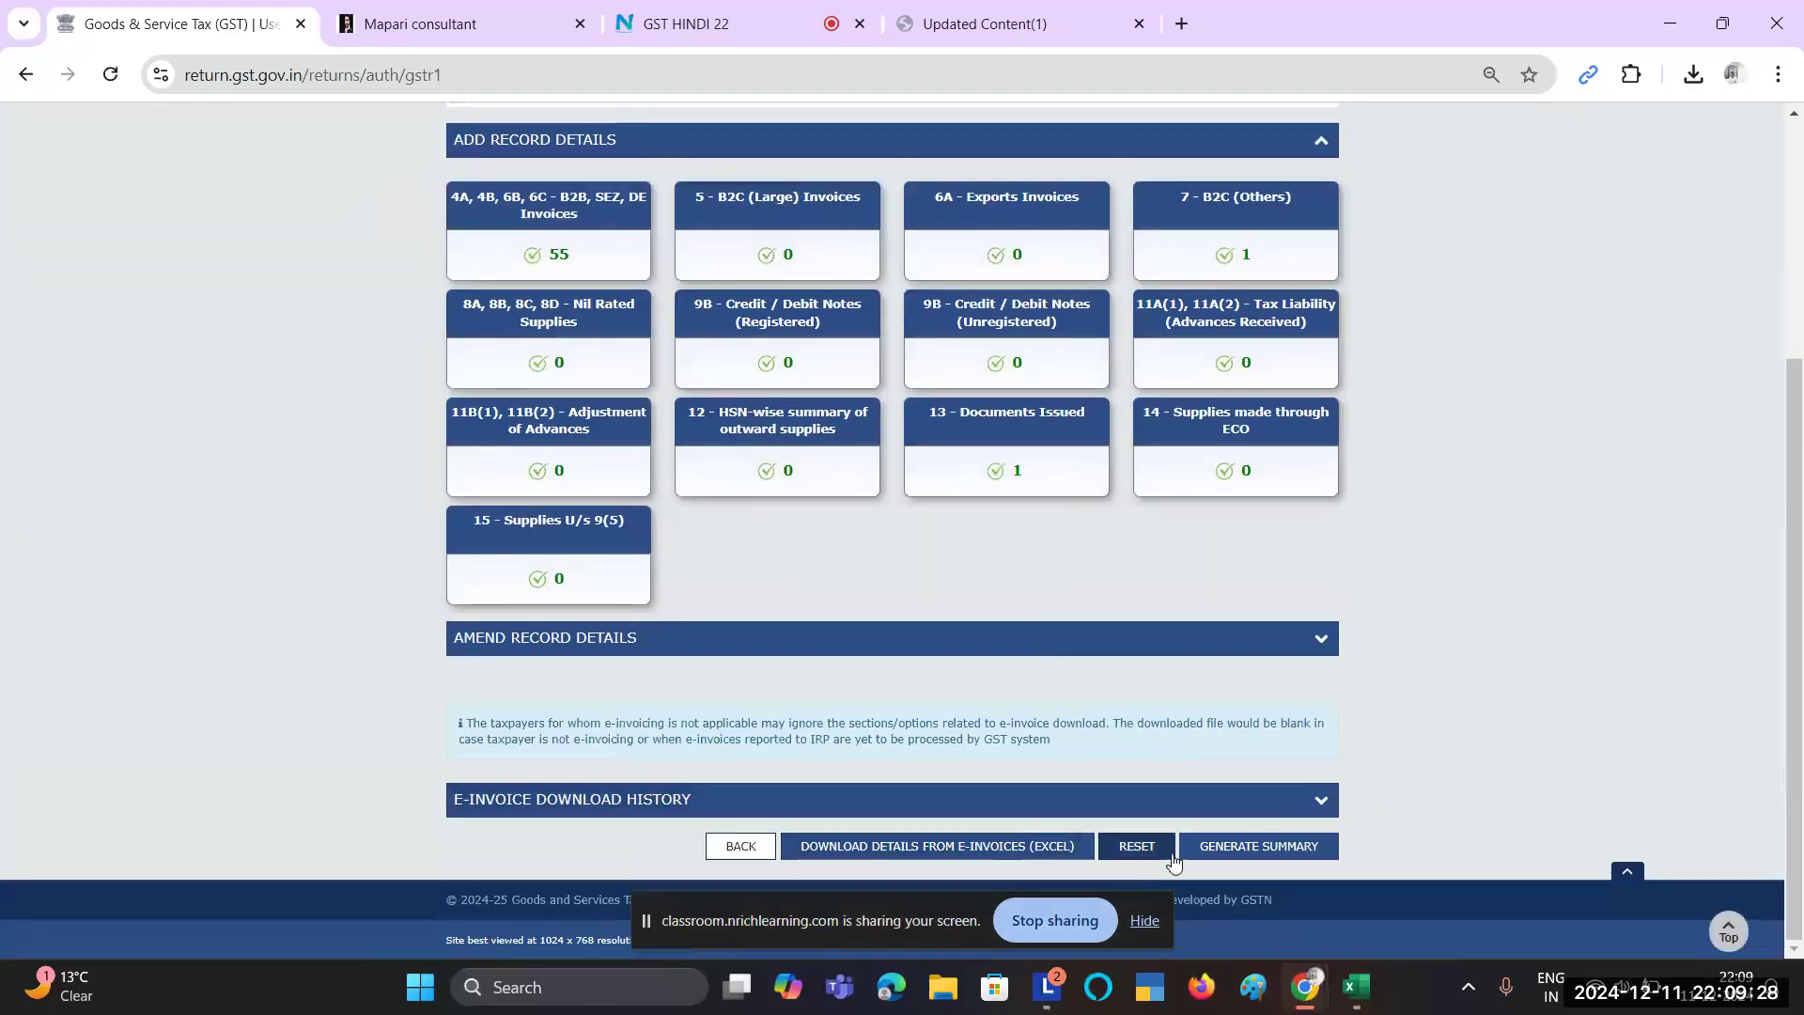
{"action": "left_click", "coordinate": [1259, 847]}
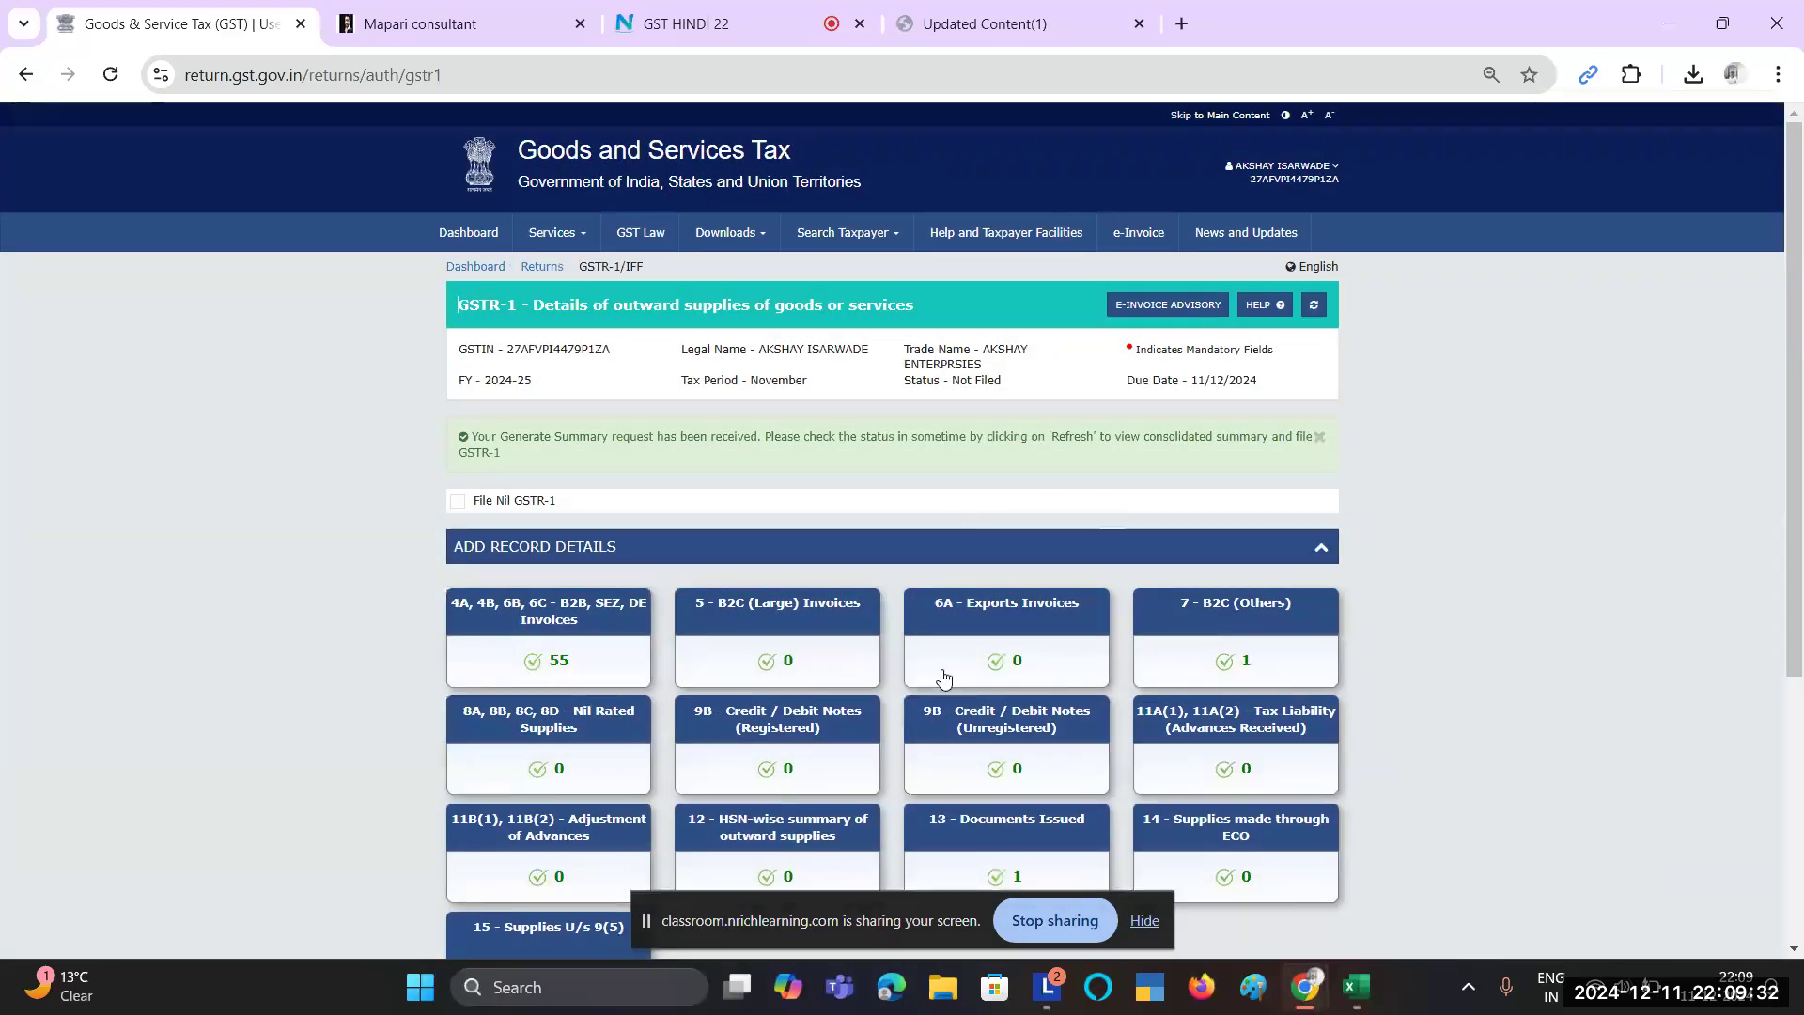
{"action": "scroll", "coordinate": [944, 677], "scroll_direction": "down", "scroll_amount": 5}
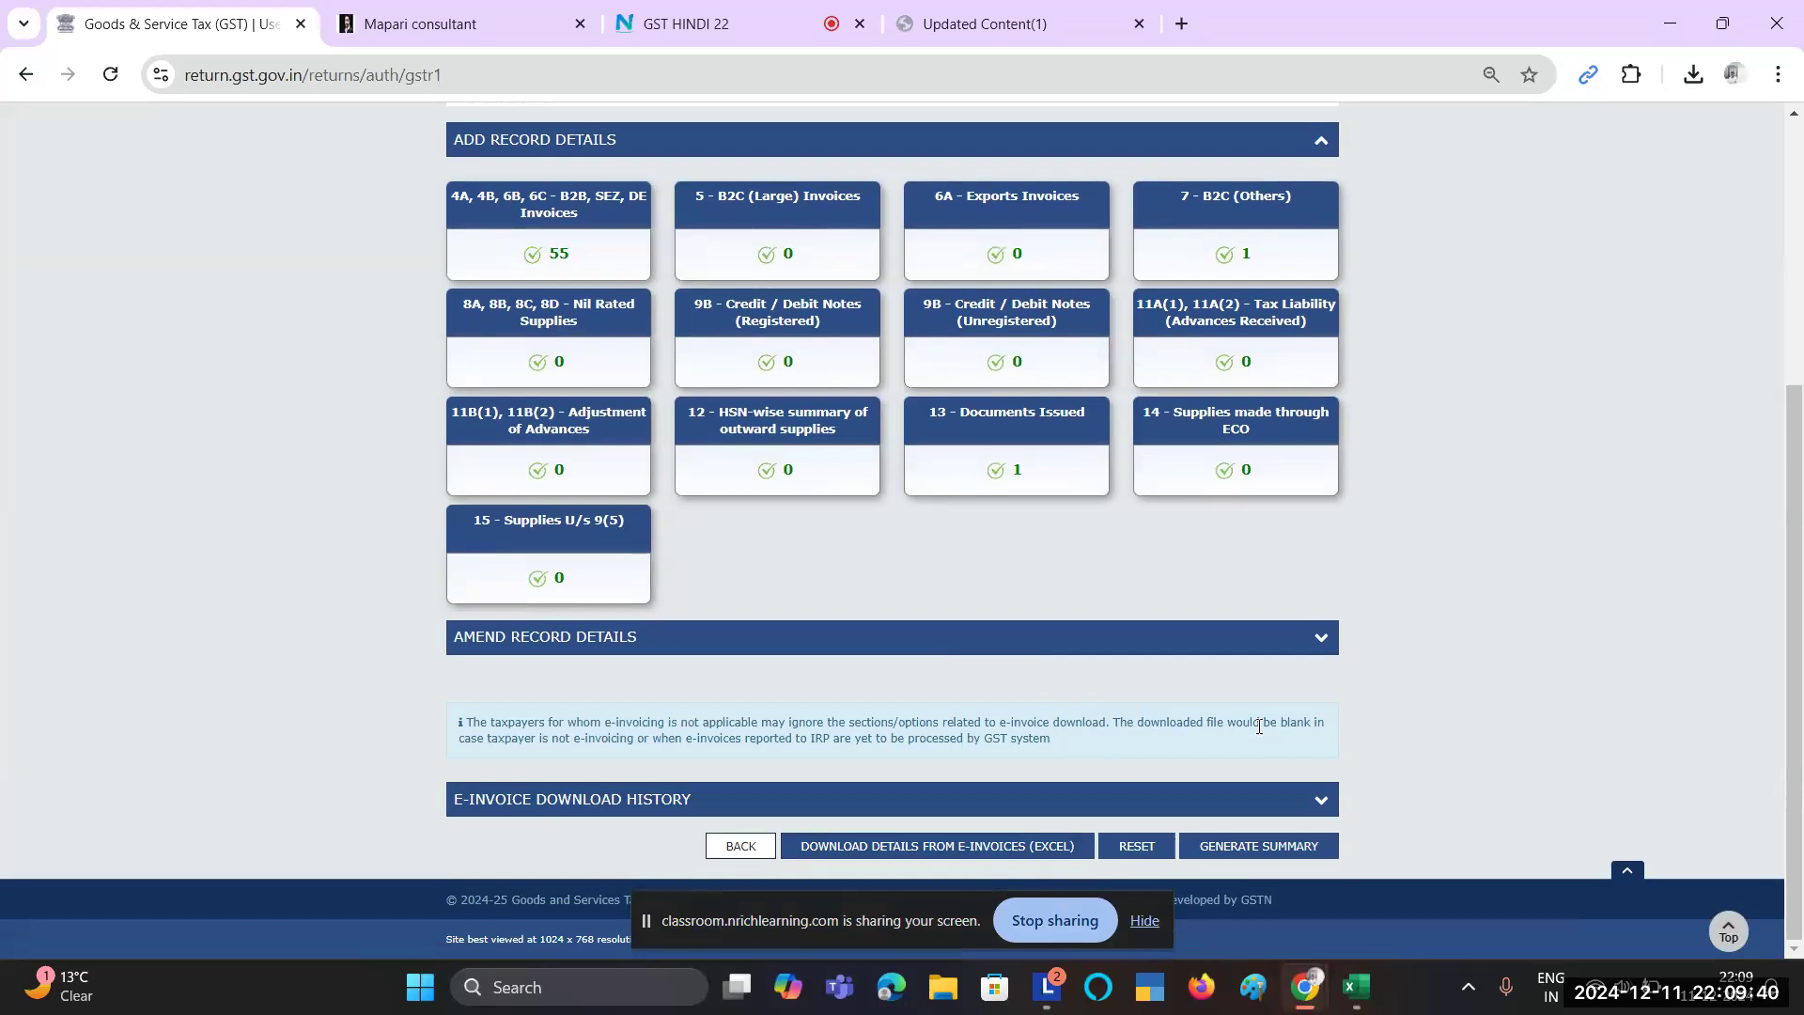
{"action": "scroll", "coordinate": [1259, 726], "scroll_direction": "up", "scroll_amount": 5}
{"action": "scroll", "coordinate": [1259, 726], "scroll_direction": "down", "scroll_amount": 5}
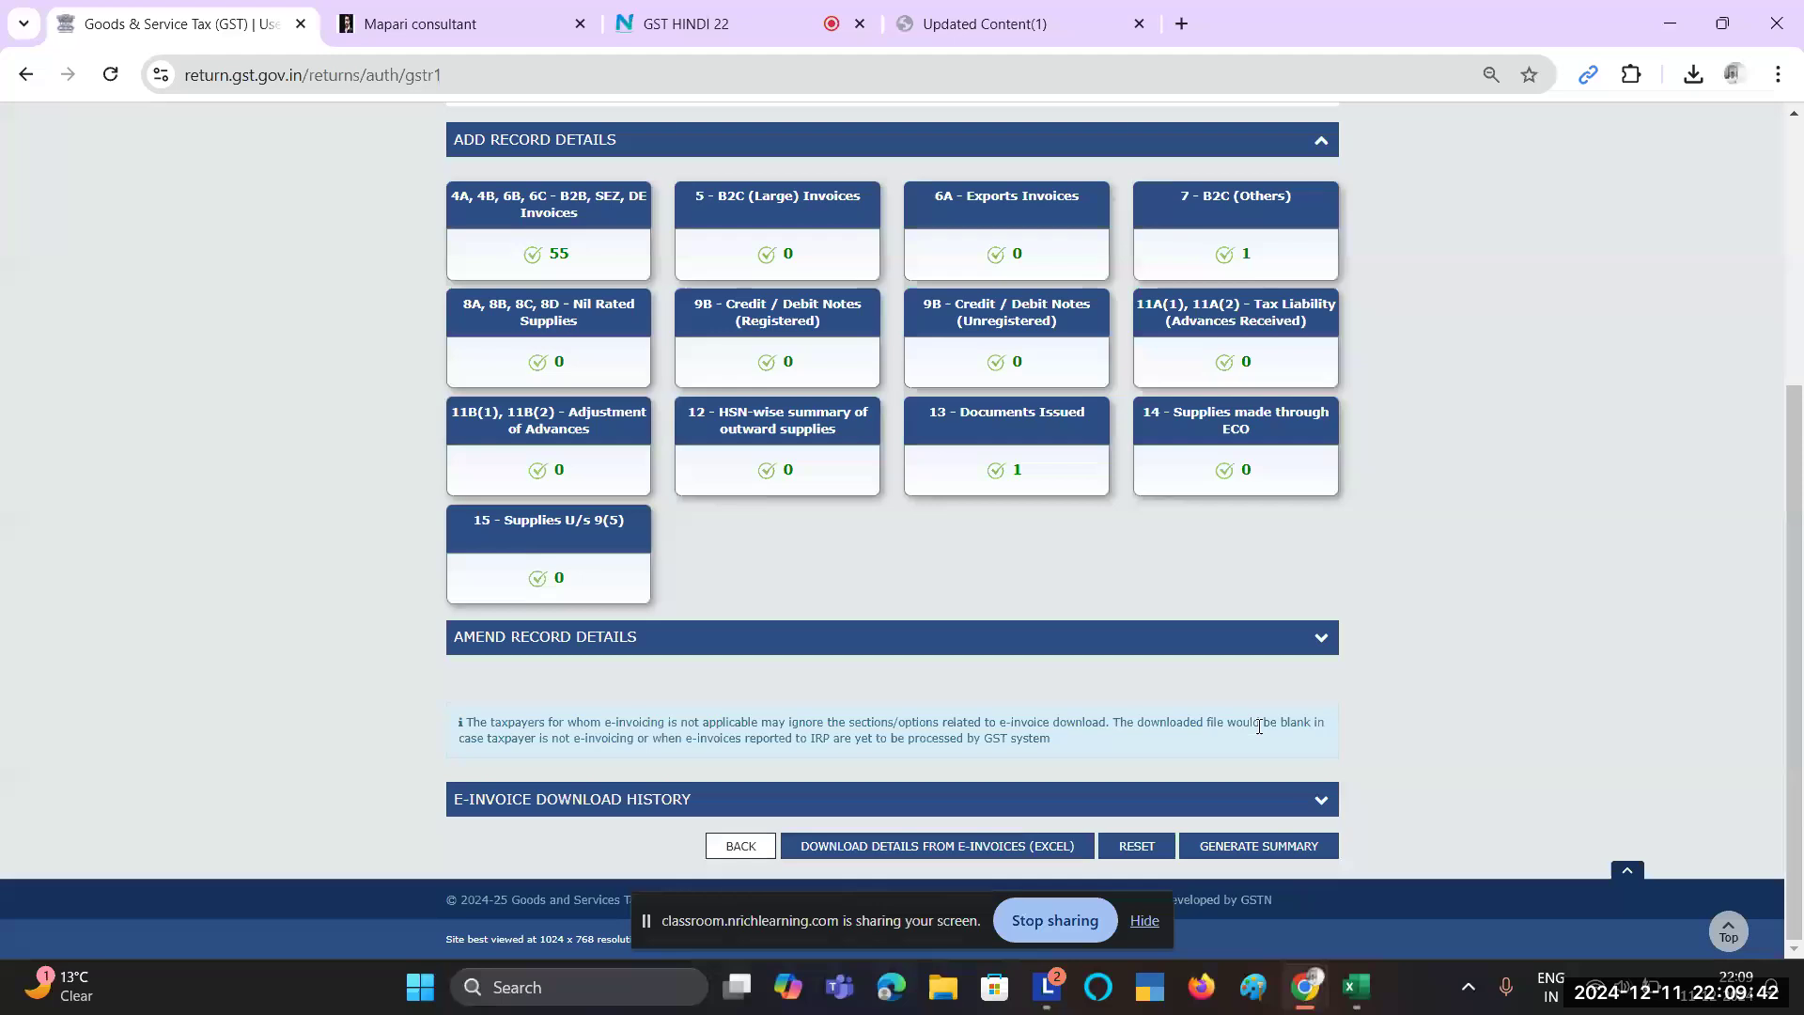
{"action": "left_click", "coordinate": [1275, 855]}
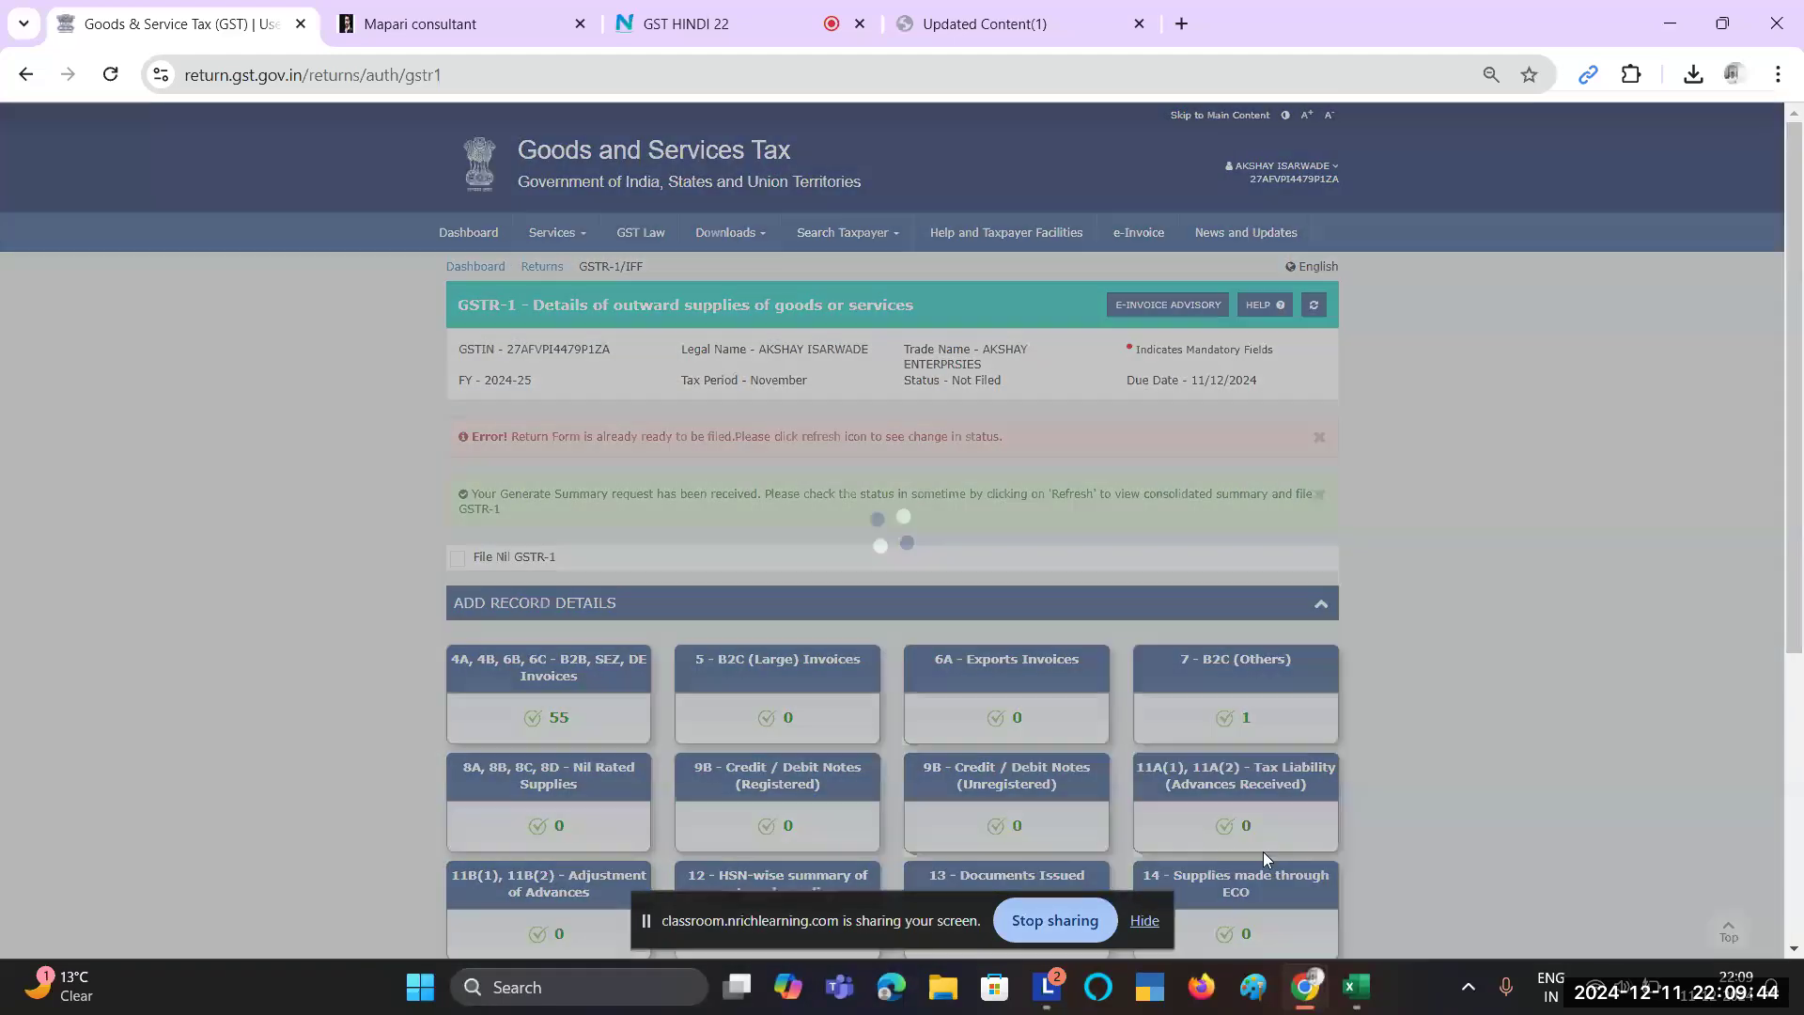
Step: Go back to the Returns filing dashboard
{"action": "scroll", "coordinate": [1263, 852], "scroll_direction": "down", "scroll_amount": 5}
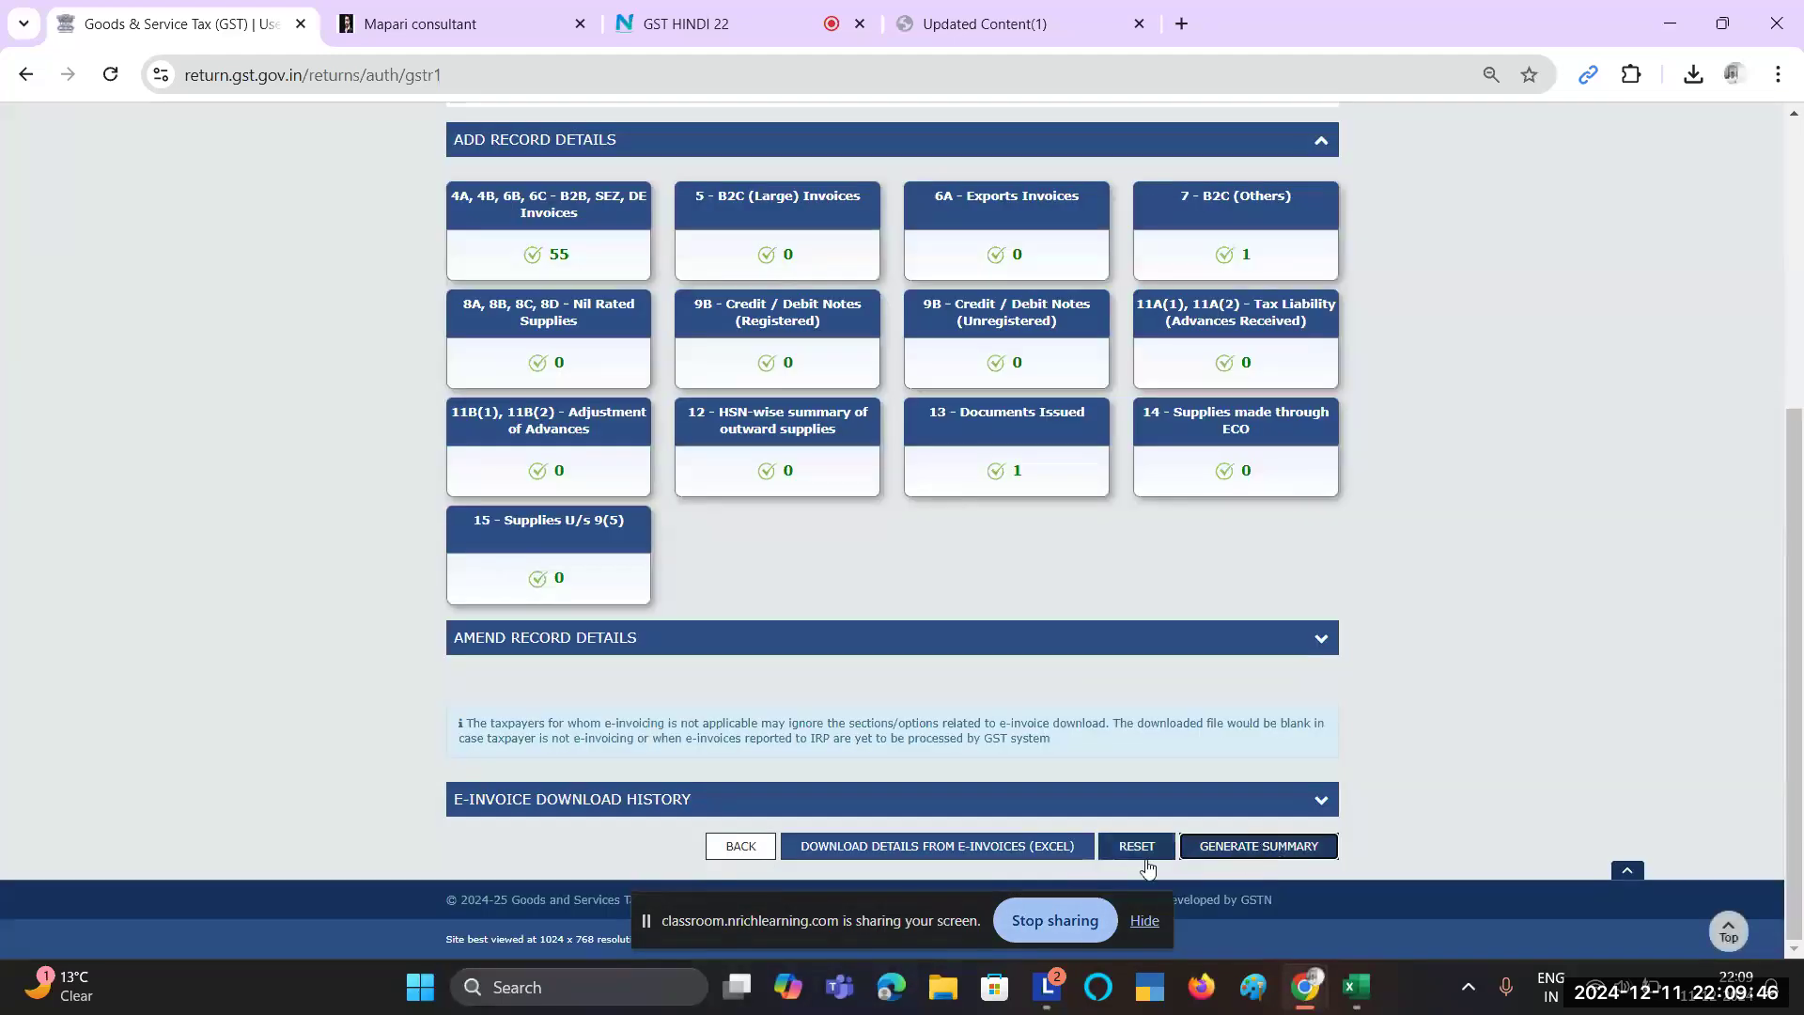
{"action": "scroll", "coordinate": [1051, 757], "scroll_direction": "up", "scroll_amount": 5}
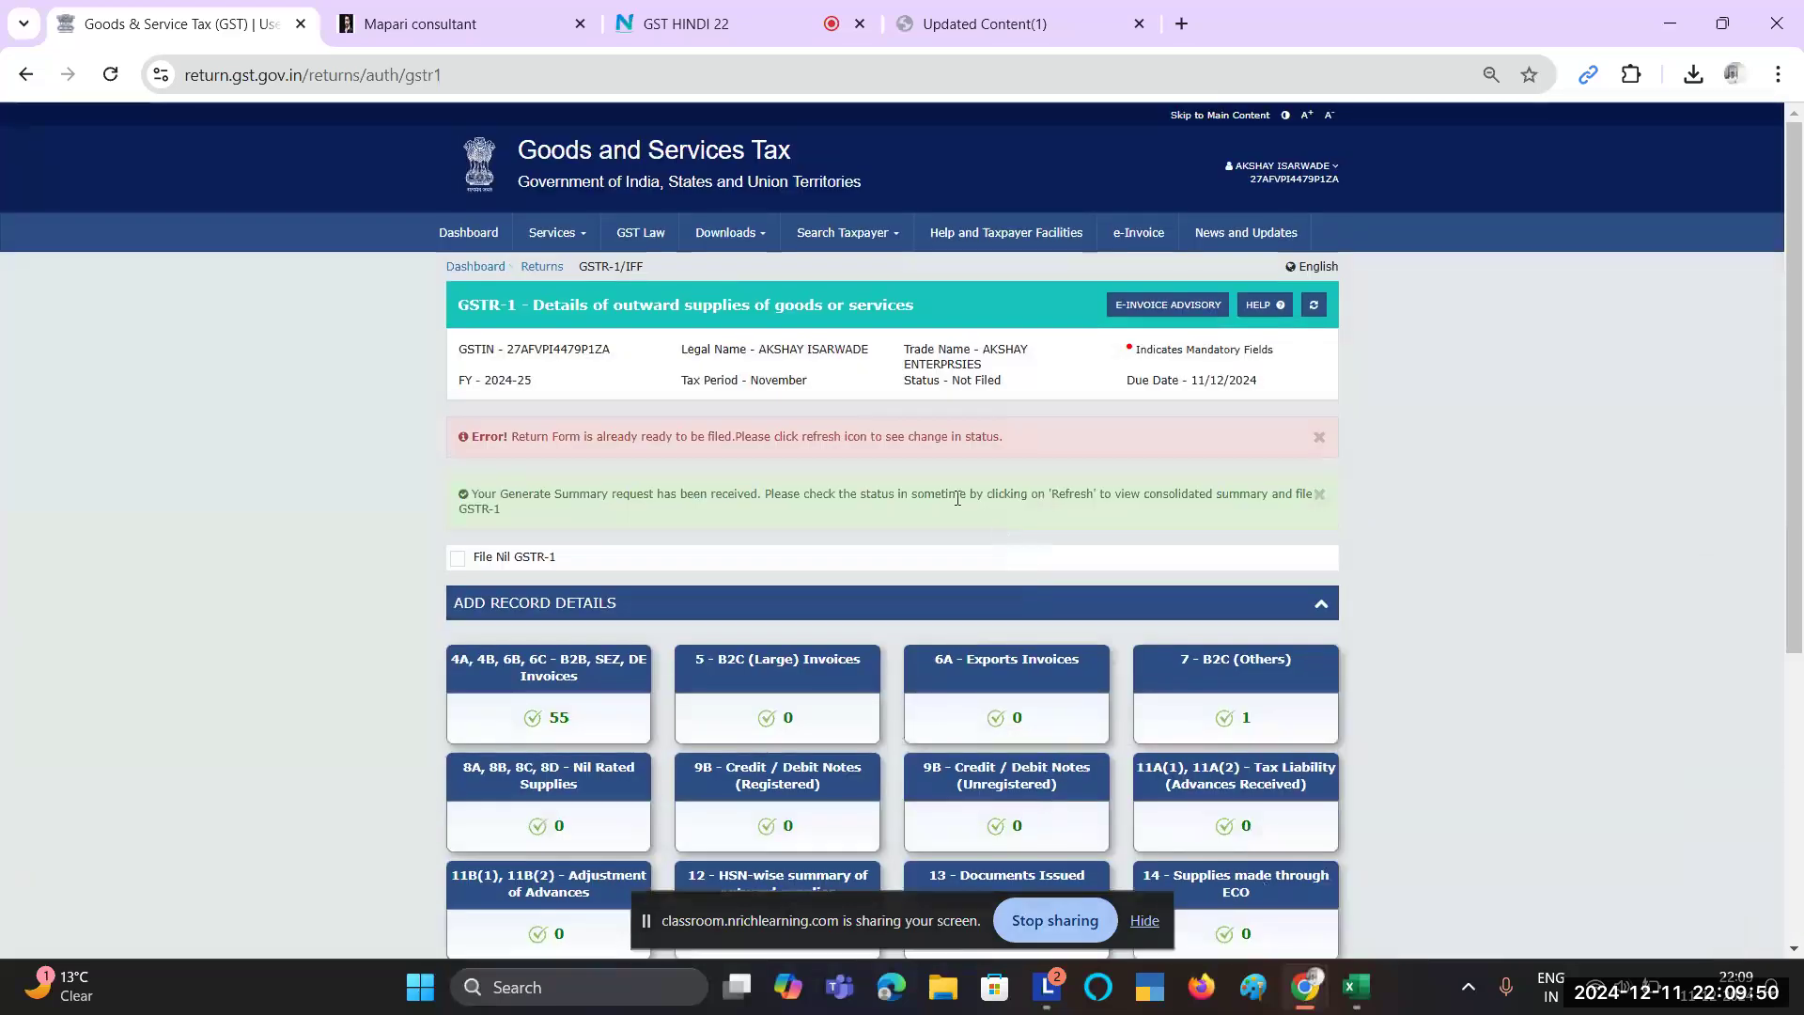
{"action": "left_click", "coordinate": [551, 267]}
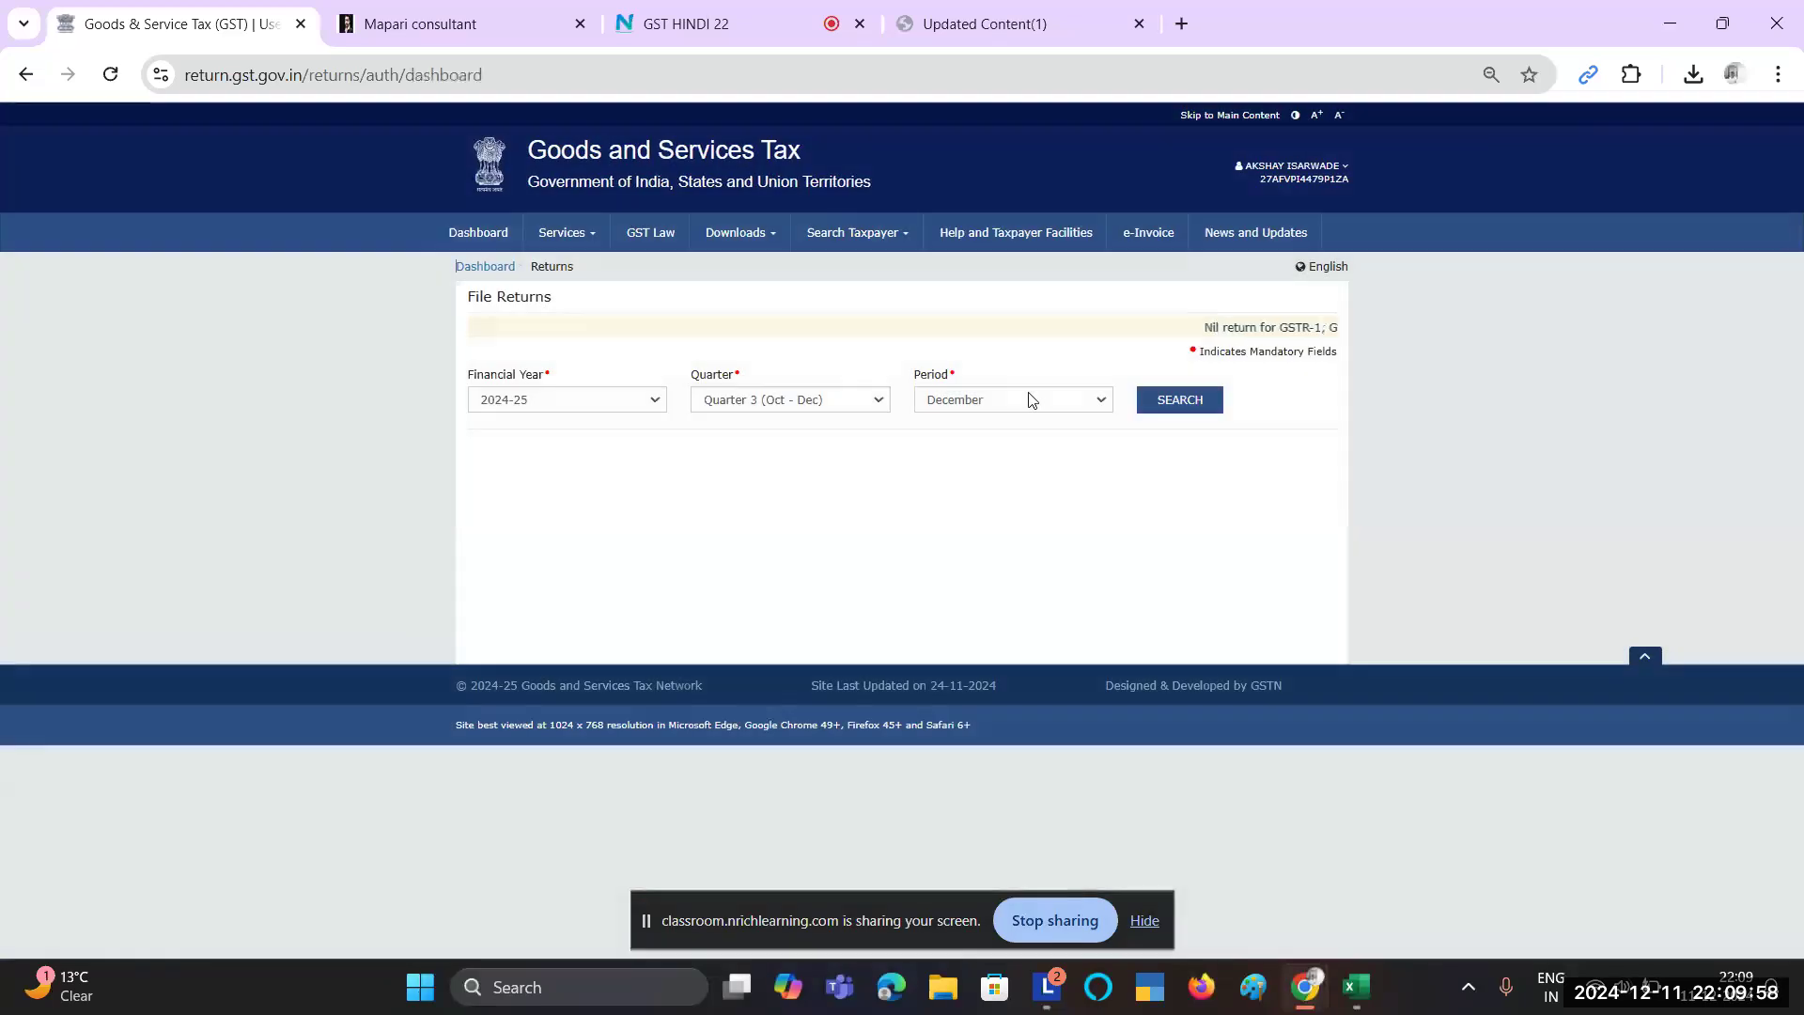
Step: Search returns for November 2024-25 and note GSTR1 is Ready to File
{"action": "left_click", "coordinate": [1028, 399]}
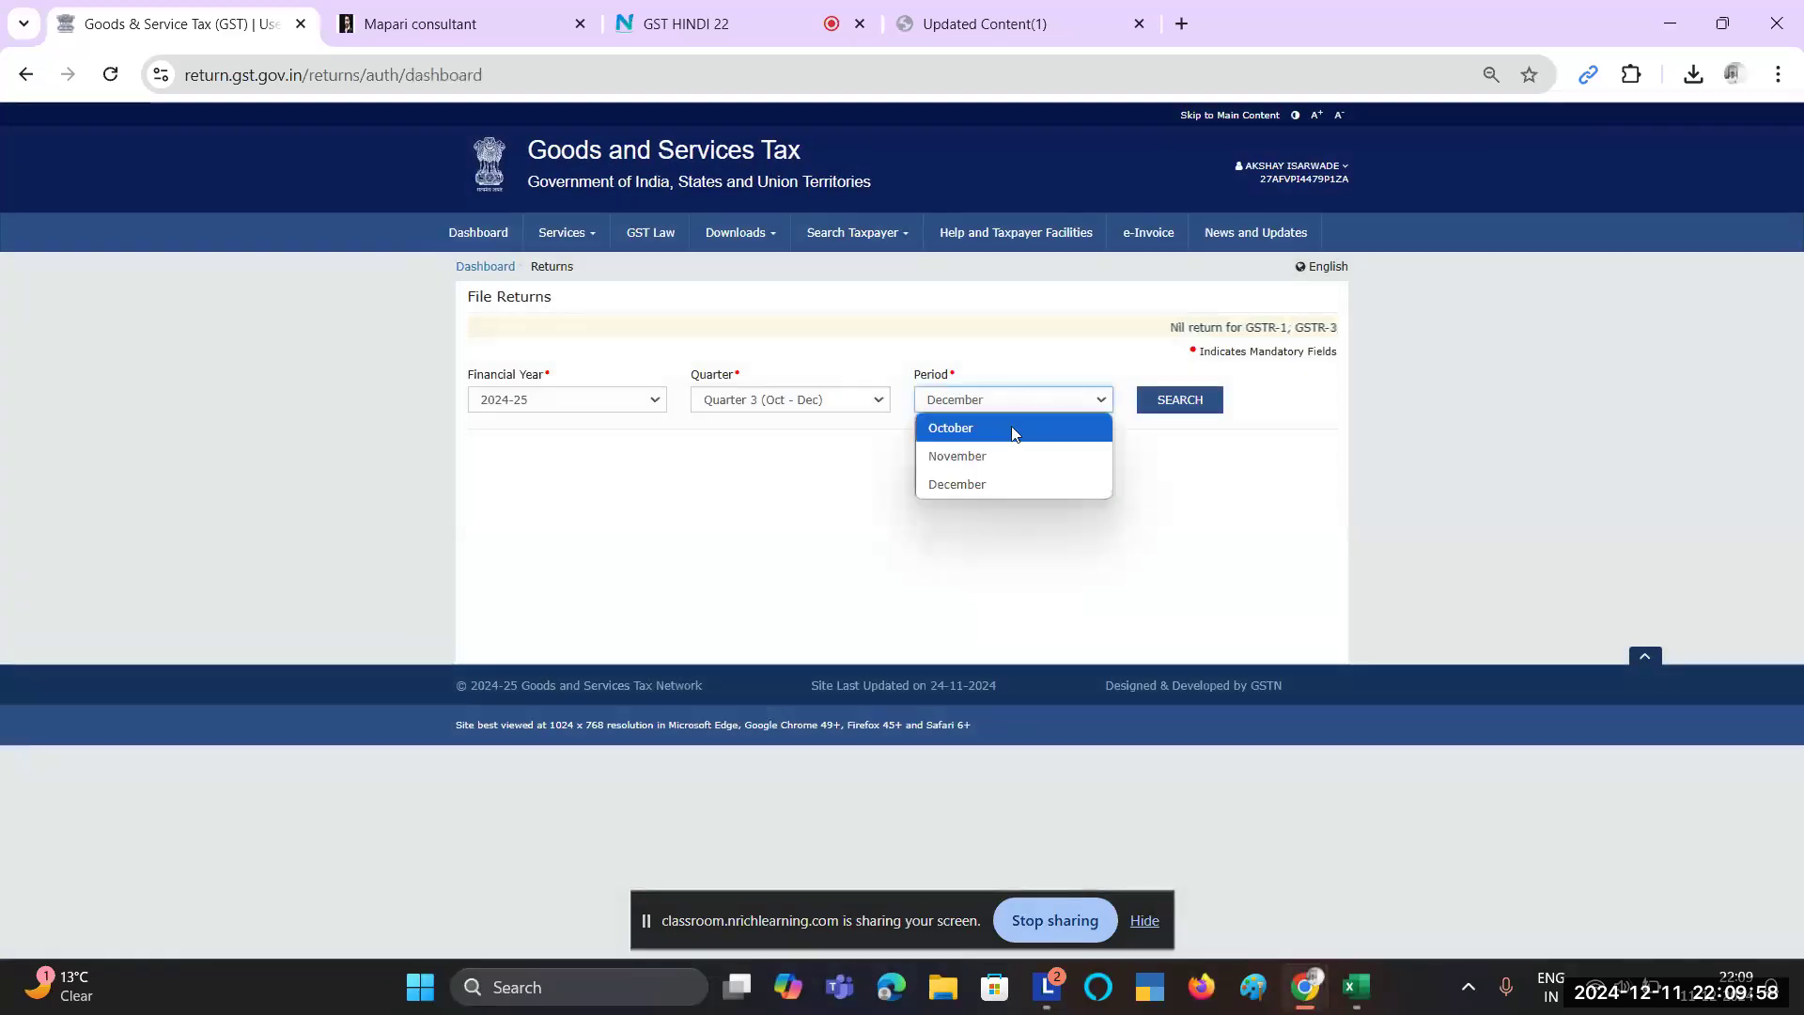
{"action": "left_click", "coordinate": [1008, 459]}
{"action": "left_click", "coordinate": [1188, 402]}
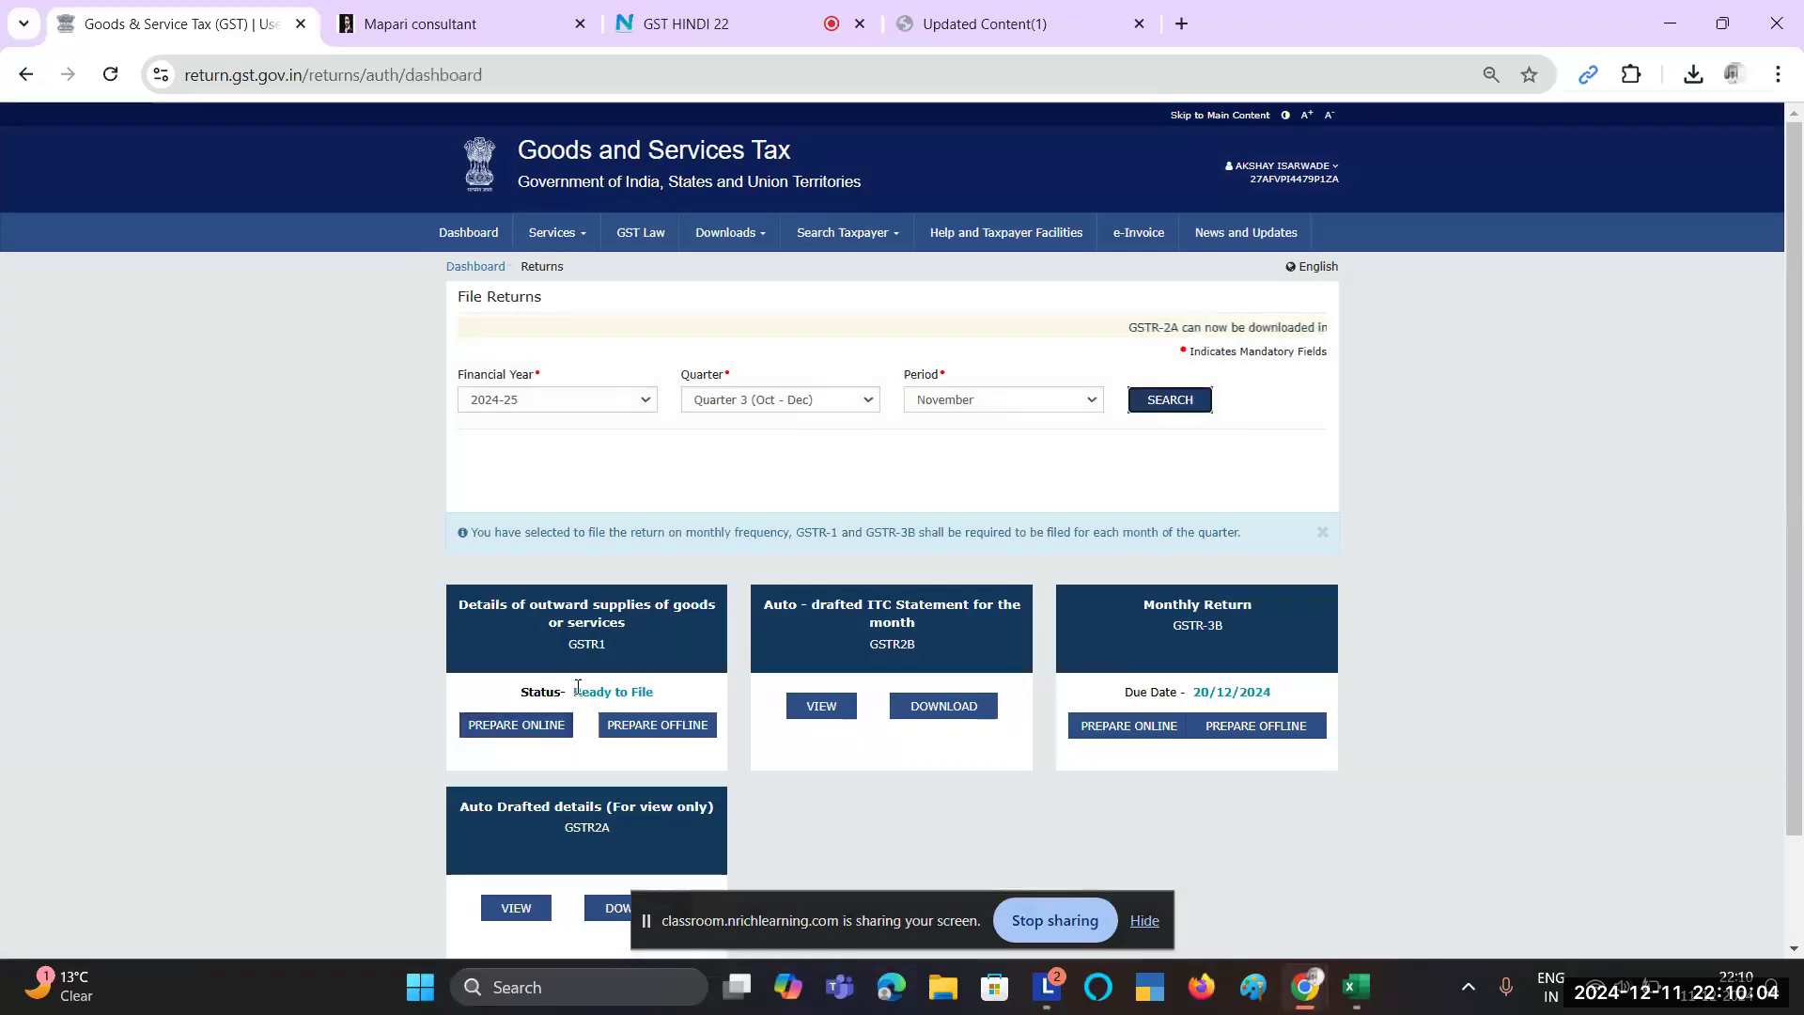
{"action": "left_click_drag", "start_coordinate": [574, 693], "coordinate": [662, 689]}
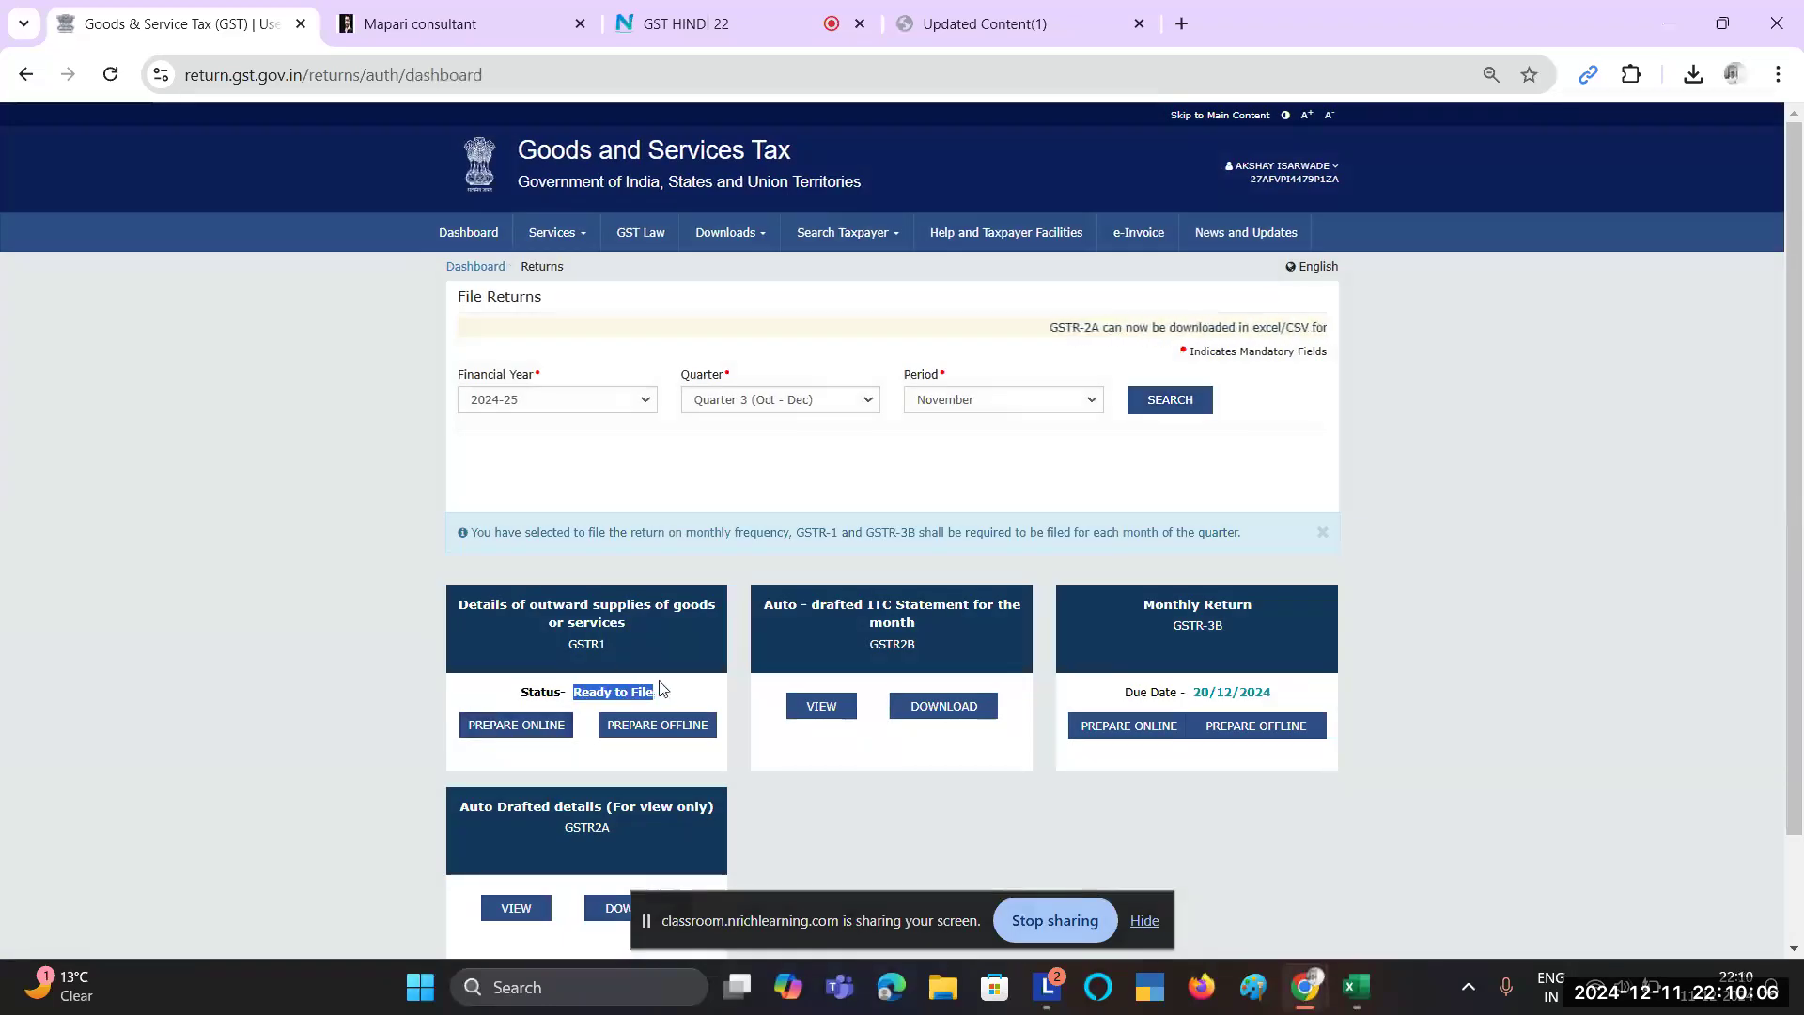
Step: Prepare GSTR-1 online and proceed to its consolidated filing summary
{"action": "left_click", "coordinate": [502, 727]}
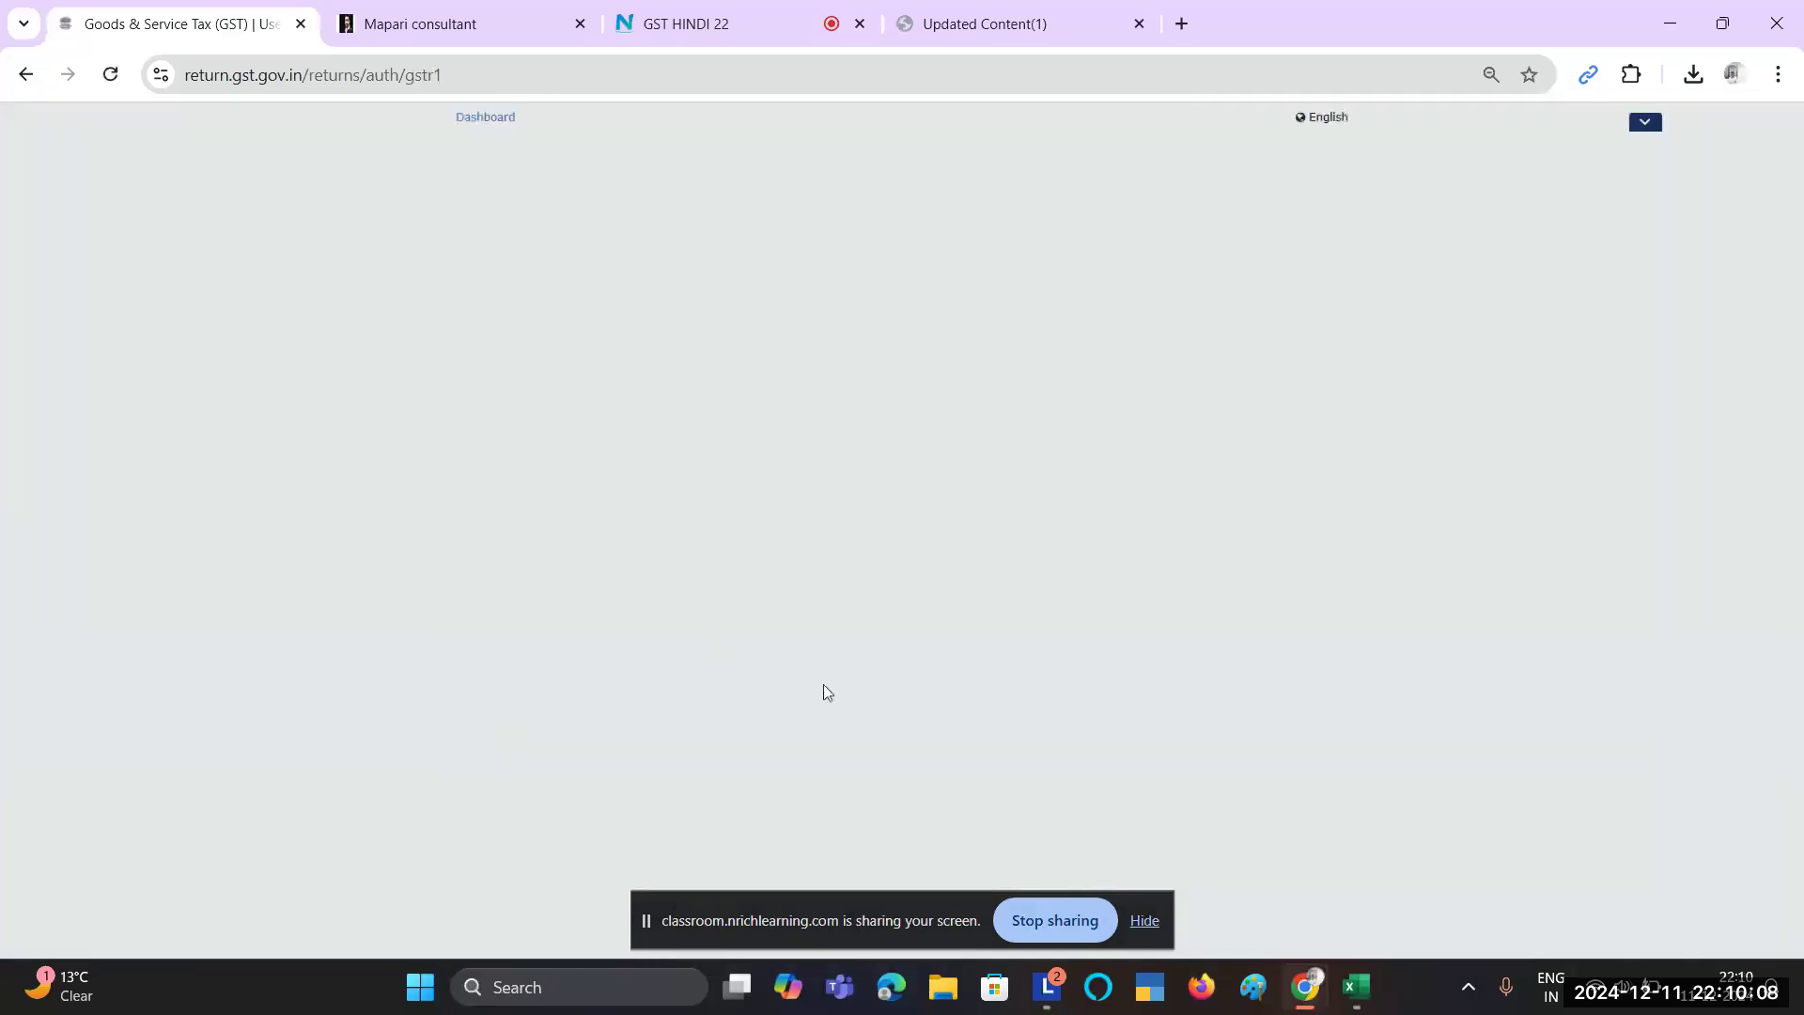
{"action": "scroll", "coordinate": [1140, 748], "scroll_direction": "down", "scroll_amount": 4}
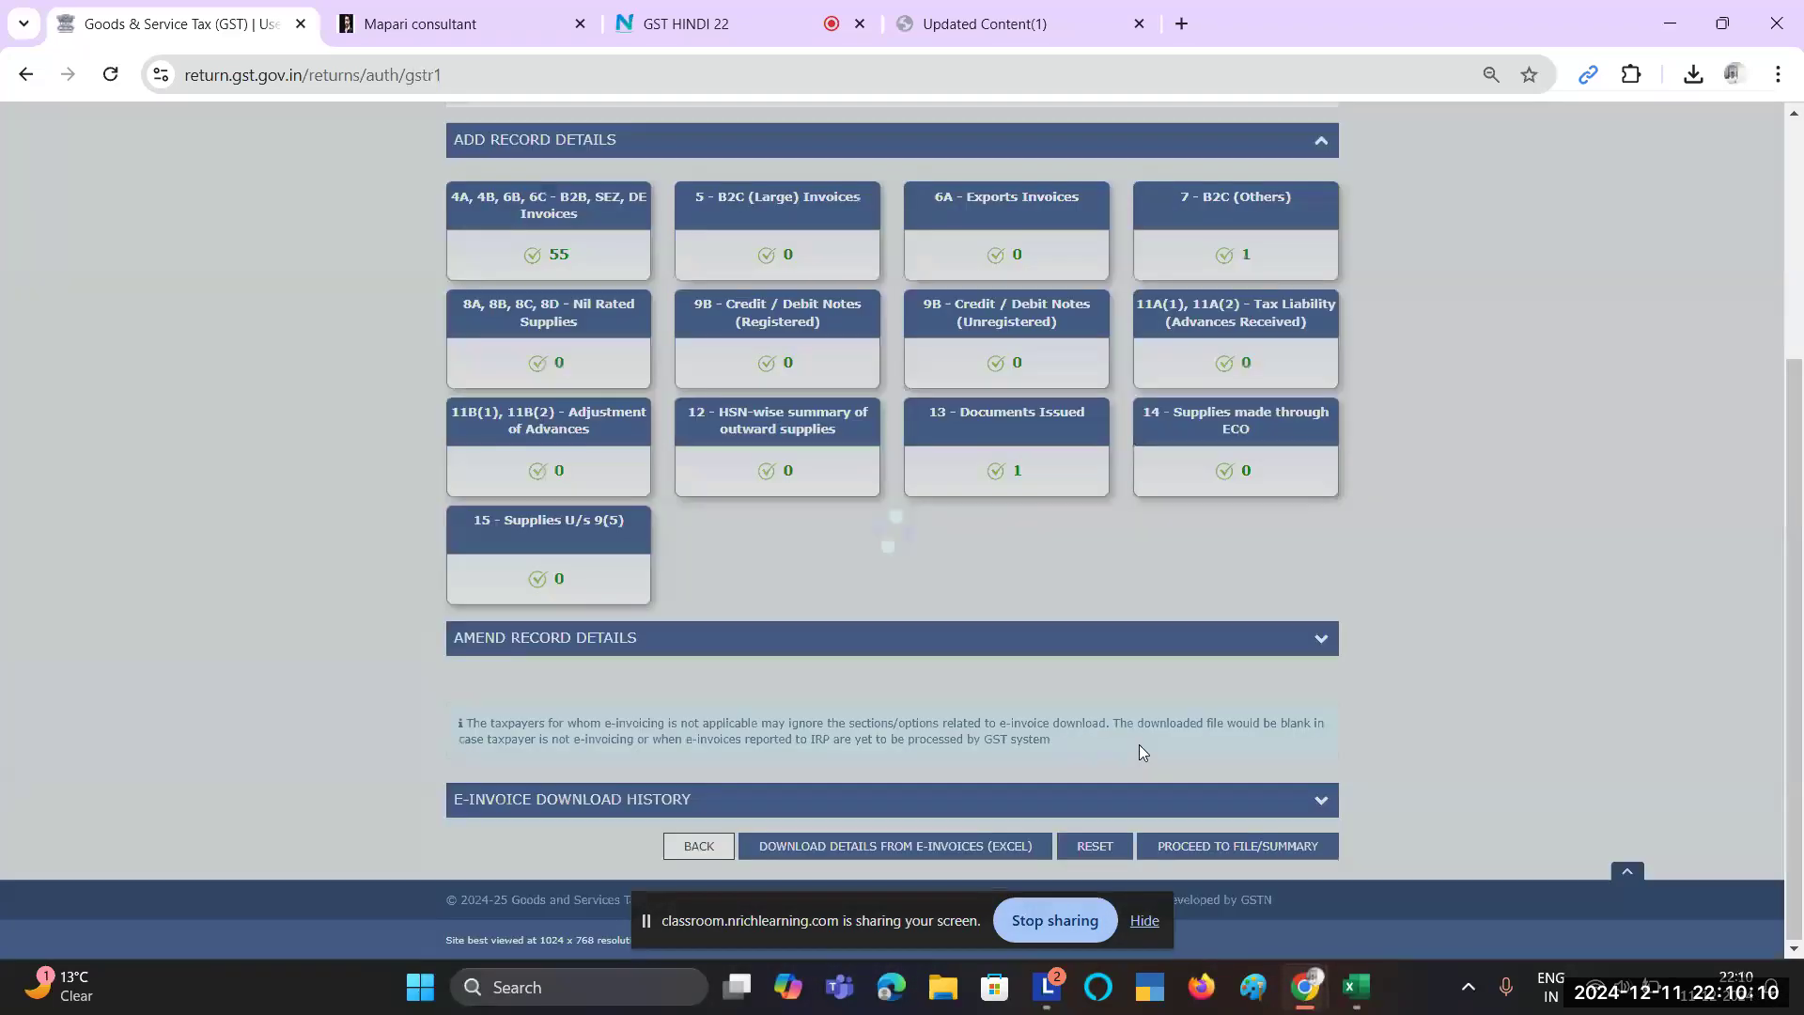
{"action": "left_click", "coordinate": [1223, 848]}
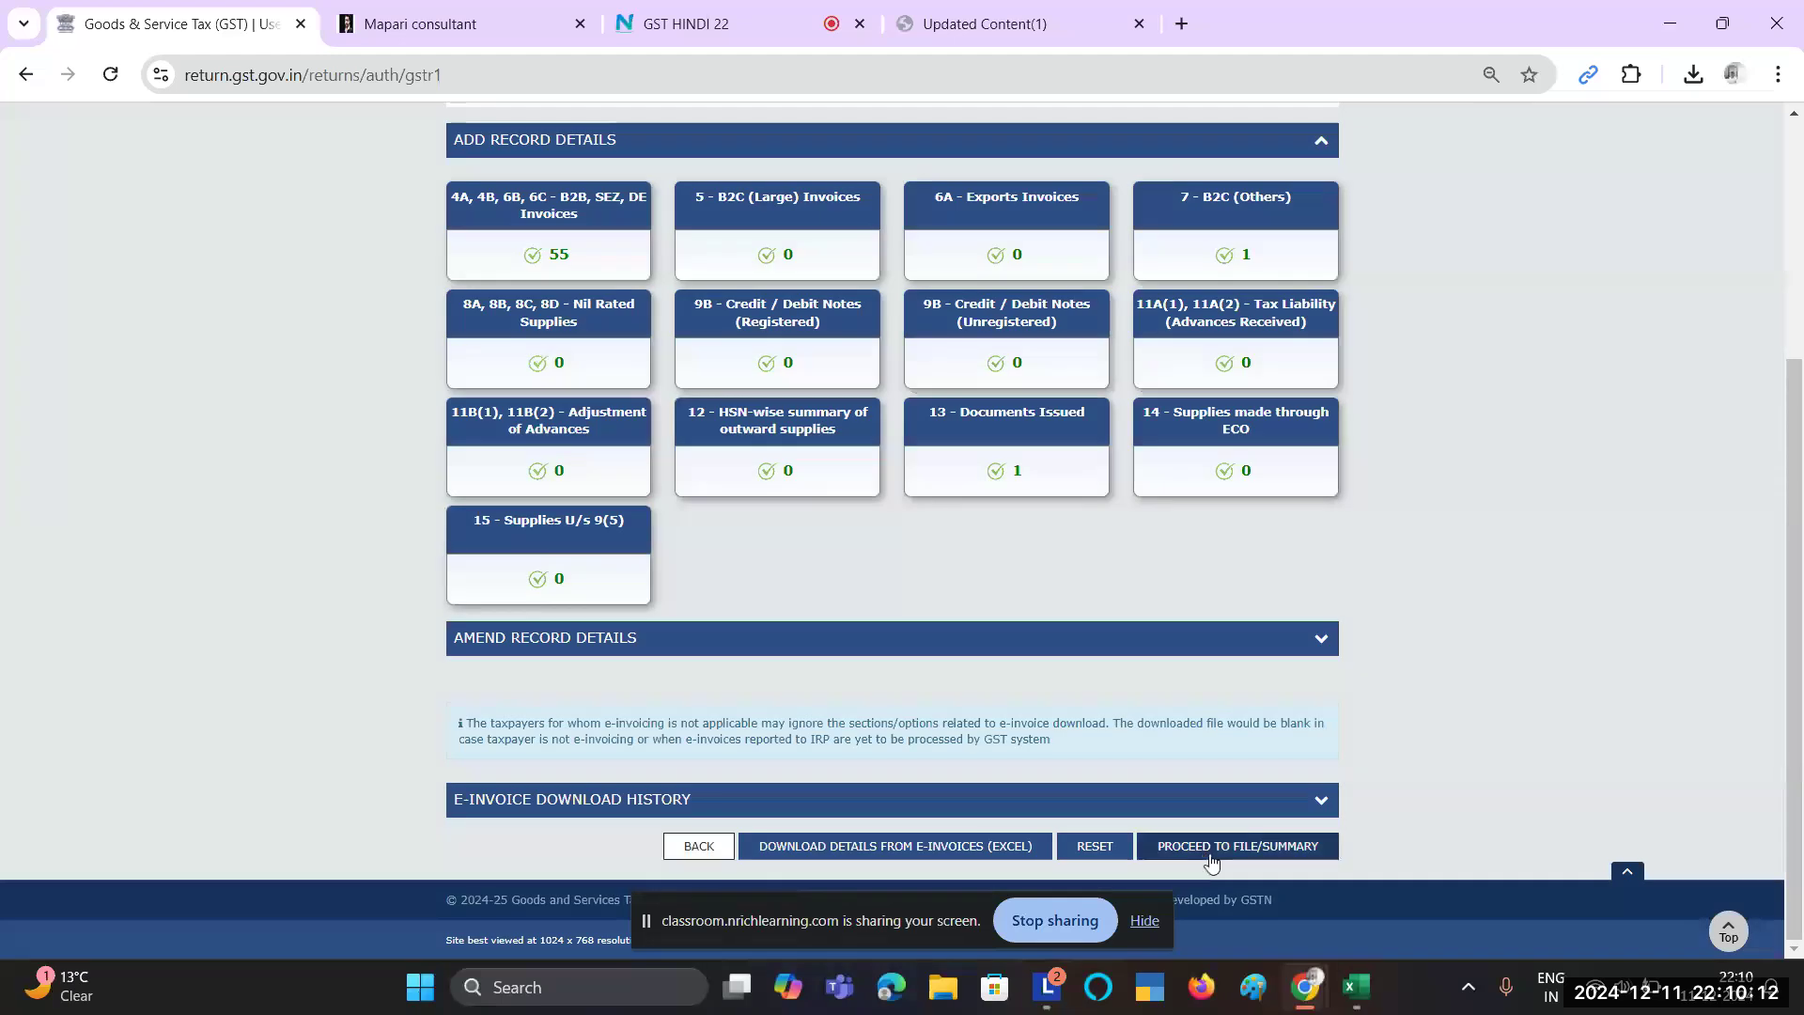
{"action": "left_click", "coordinate": [1223, 850]}
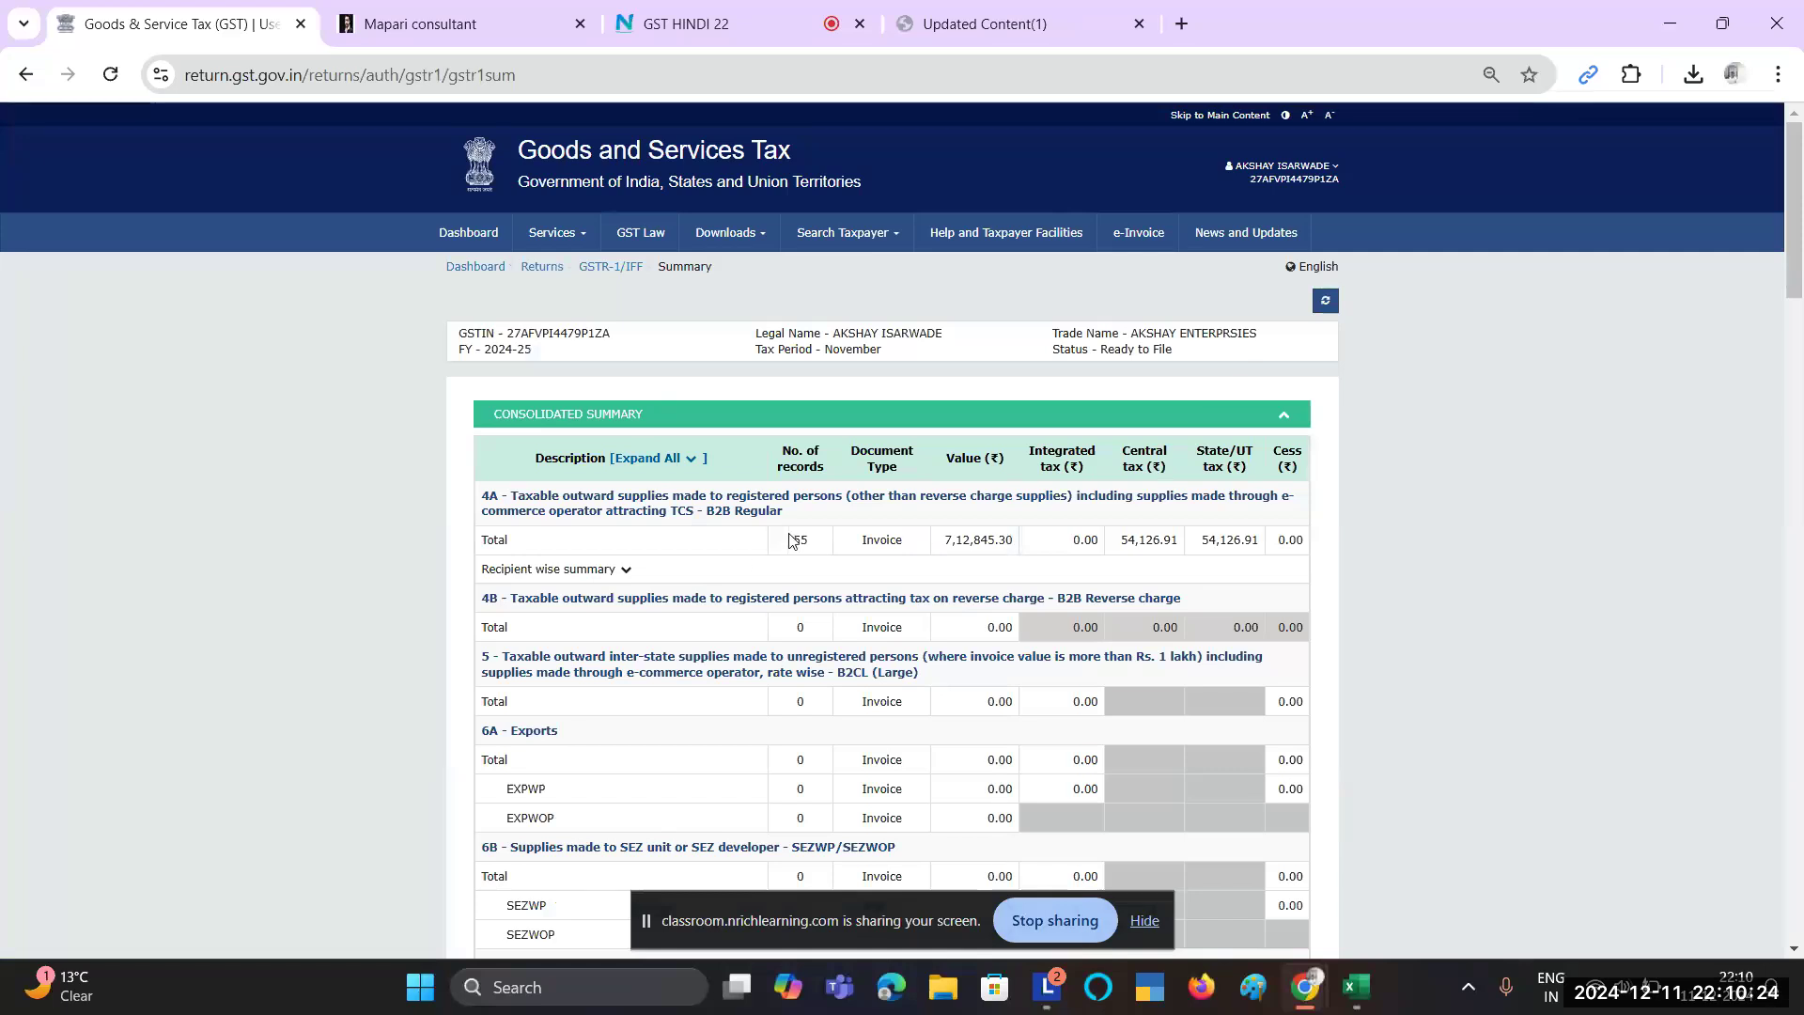
Step: Check the 4A figures: 55 records, 7,12,845.30 value, 54,126.91 each central and state tax
{"action": "left_click_drag", "start_coordinate": [788, 536], "coordinate": [837, 548]}
{"action": "double_click", "coordinate": [974, 539]}
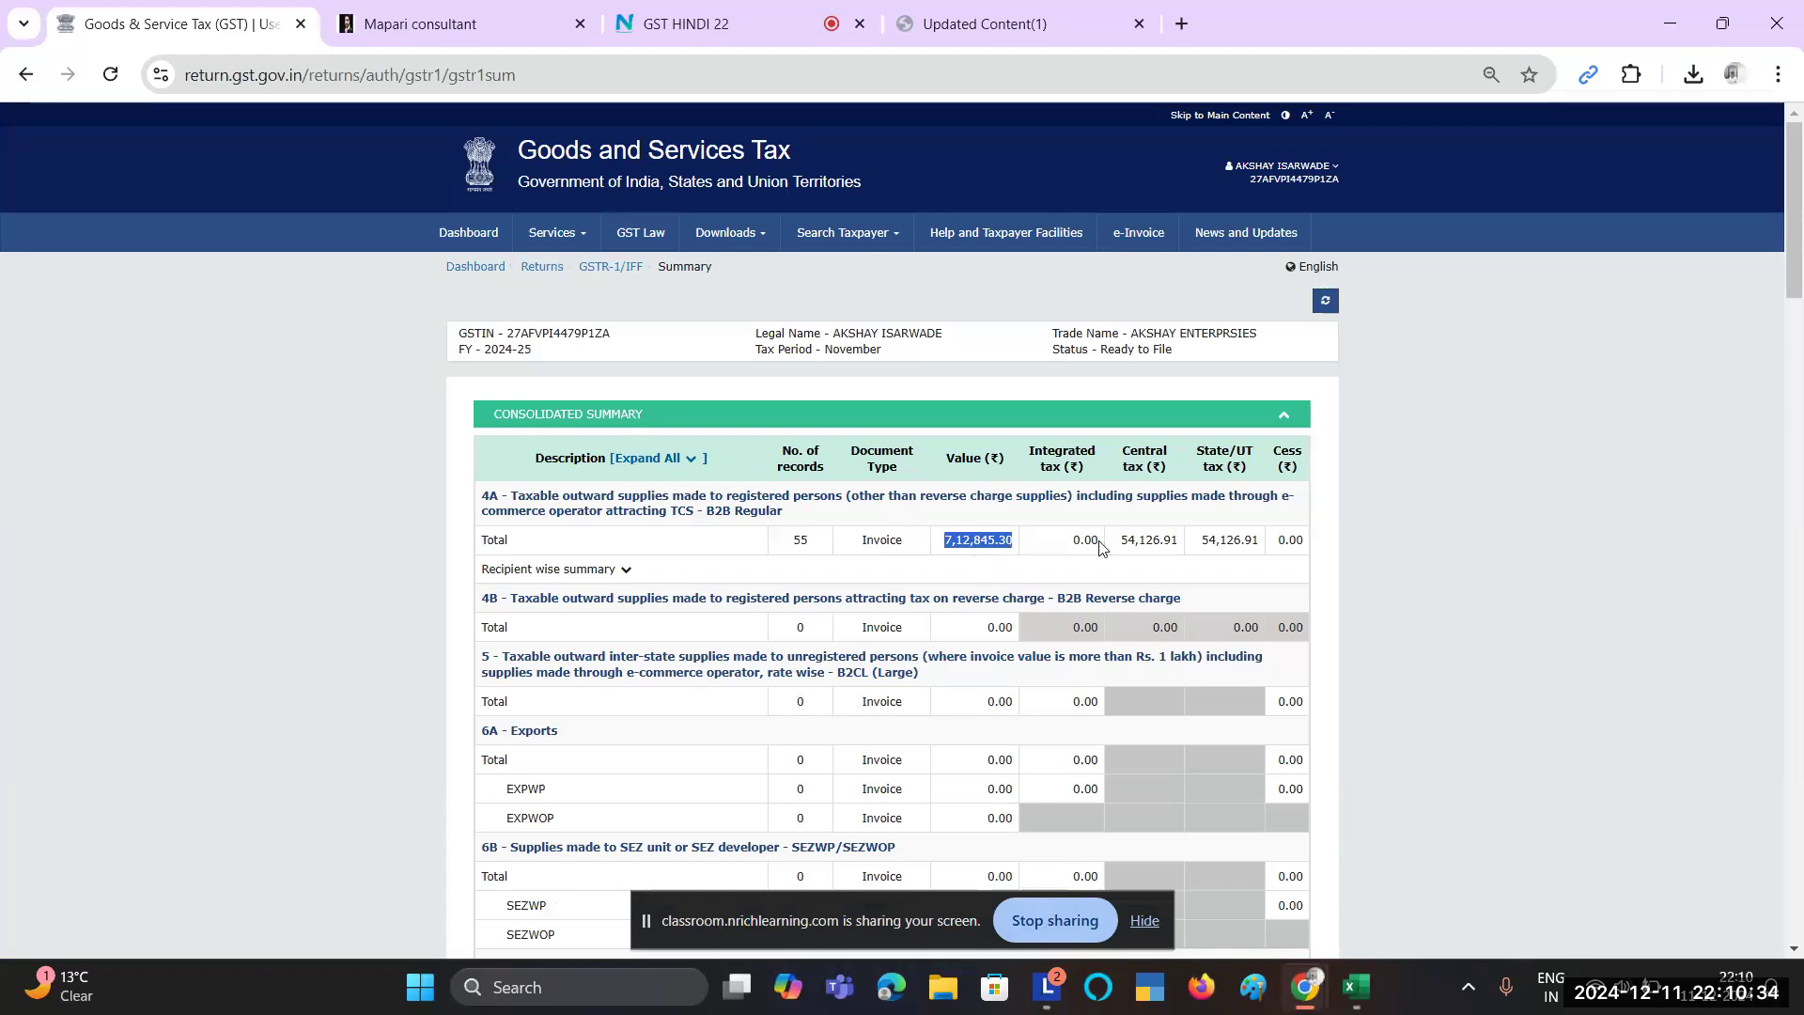
{"action": "double_click", "coordinate": [1148, 539]}
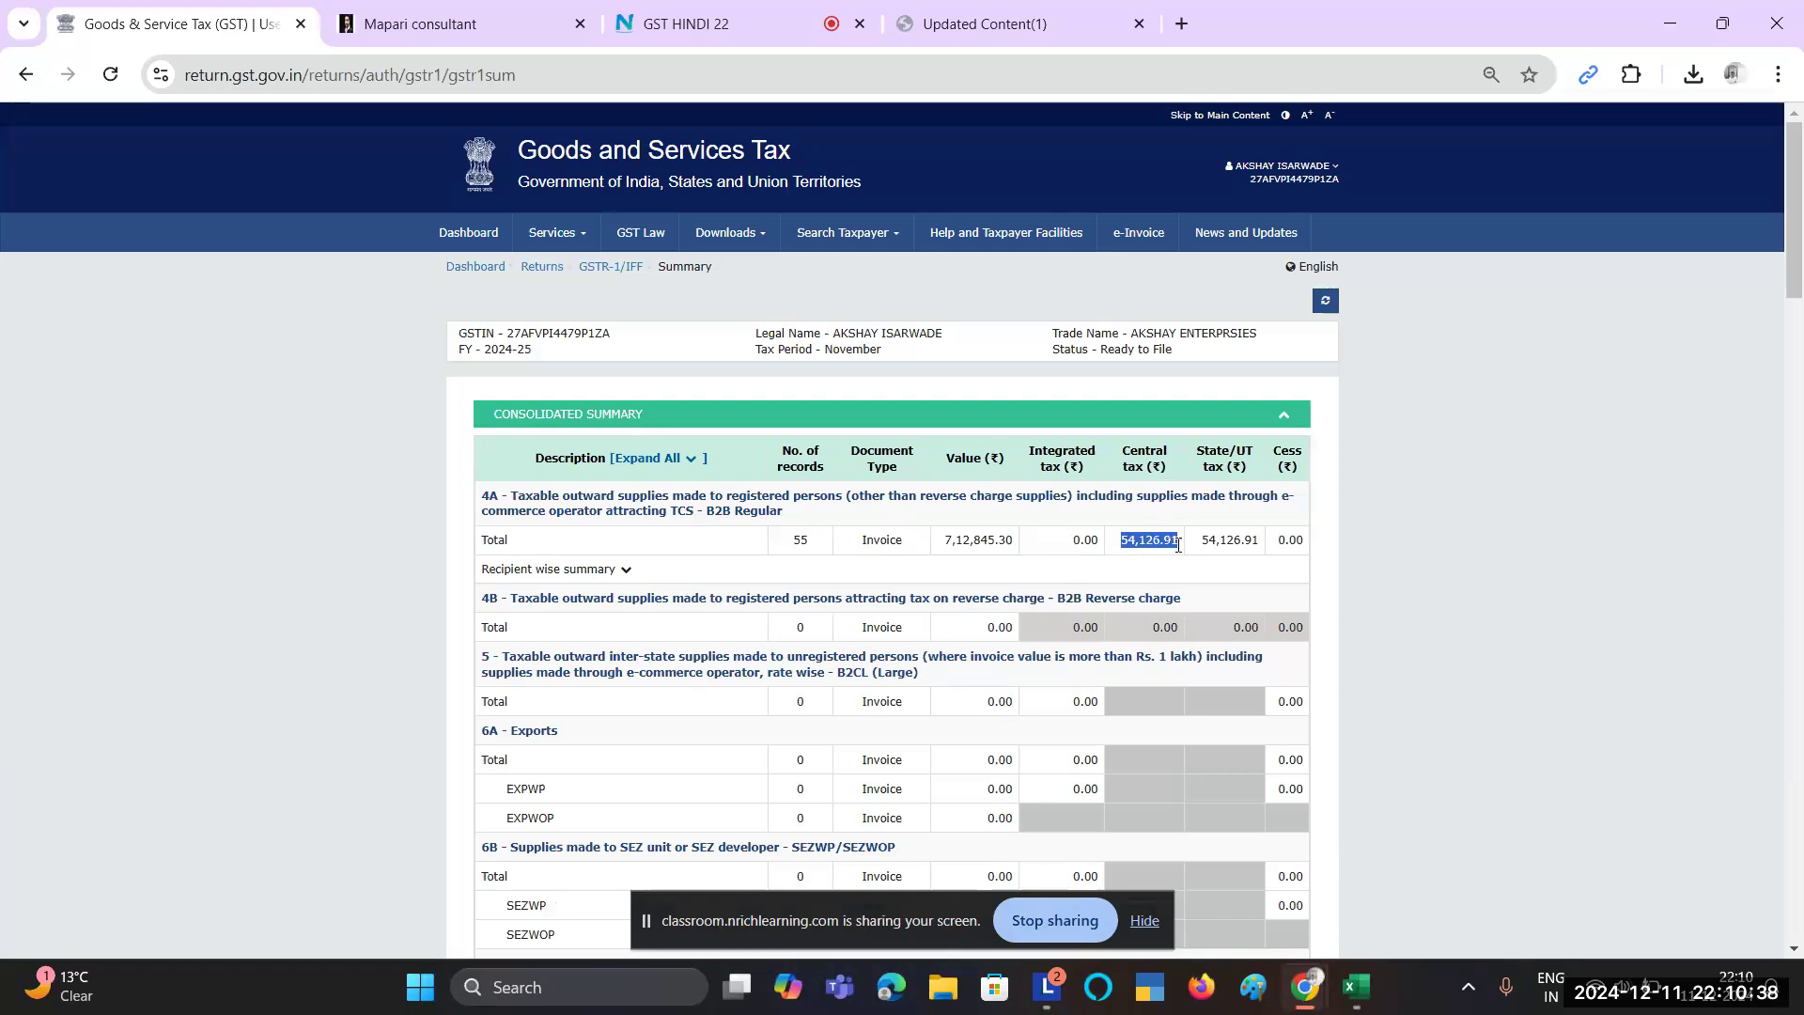
{"action": "double_click", "coordinate": [1226, 538]}
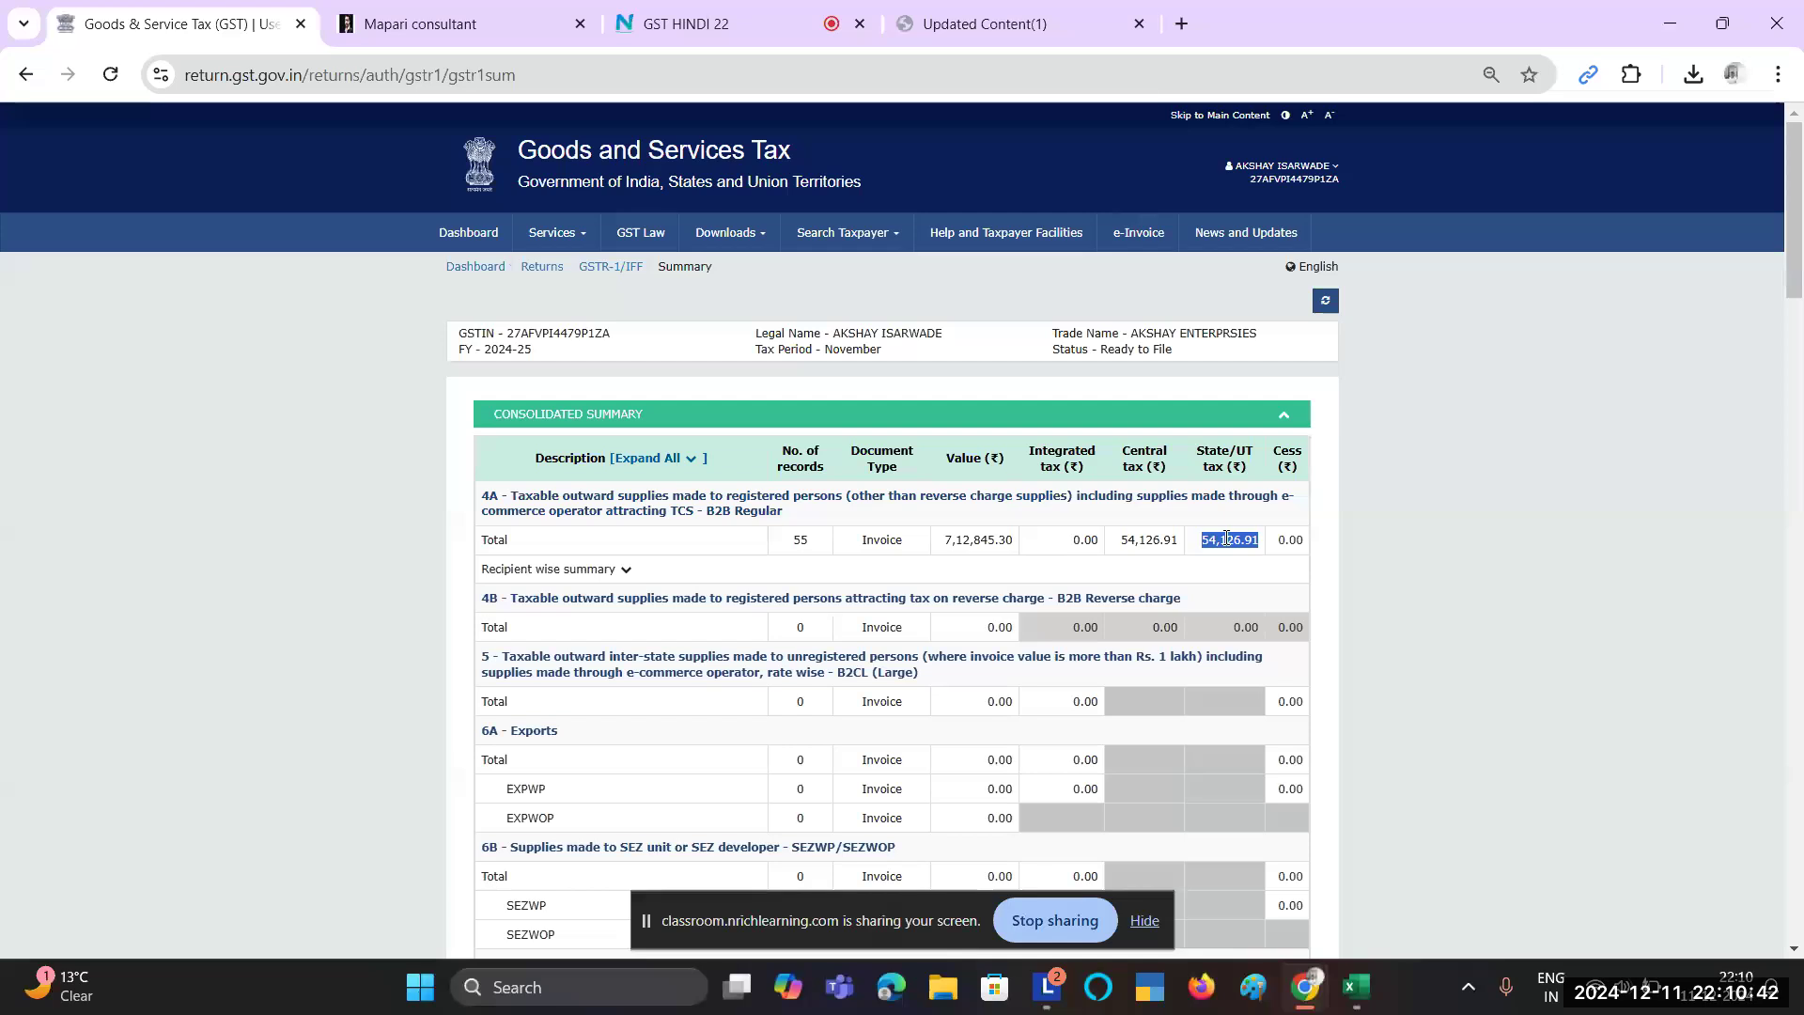
Step: Review the zero 4B totals and the section 7 total value of 1,500.00
{"action": "scroll", "coordinate": [1124, 562], "scroll_direction": "down", "scroll_amount": 1}
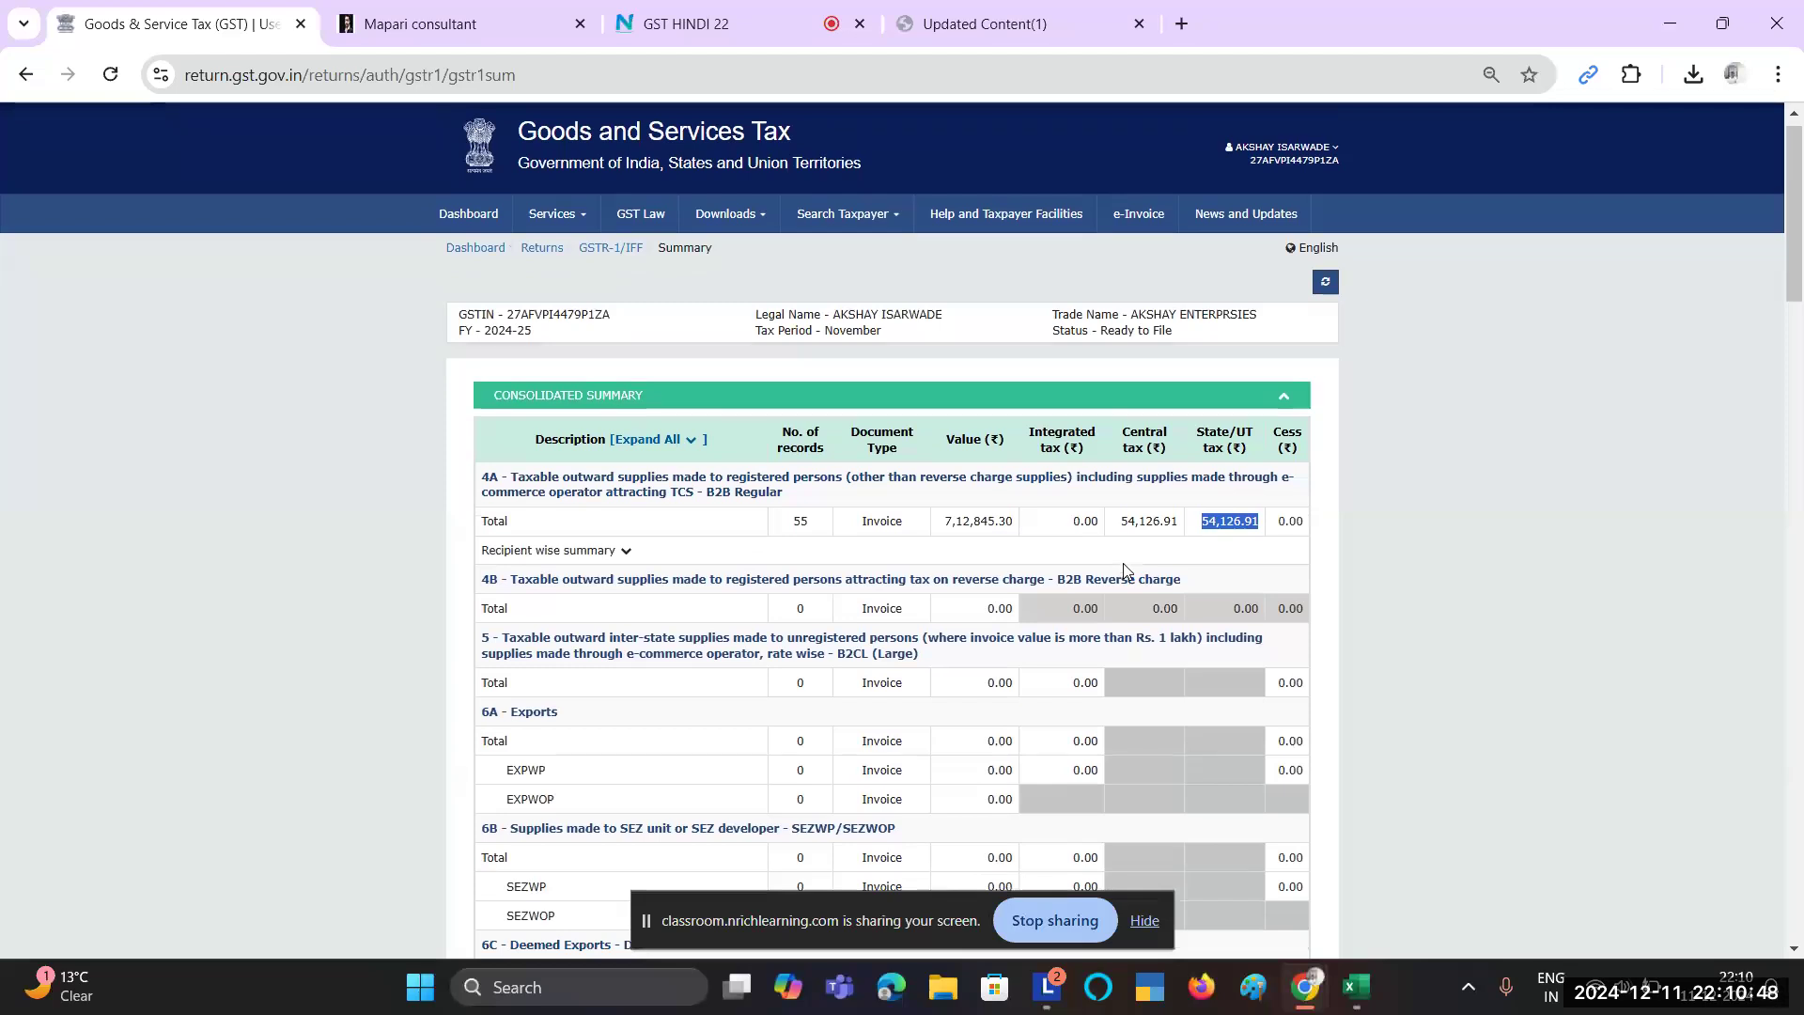
{"action": "scroll", "coordinate": [1124, 566], "scroll_direction": "down", "scroll_amount": 1}
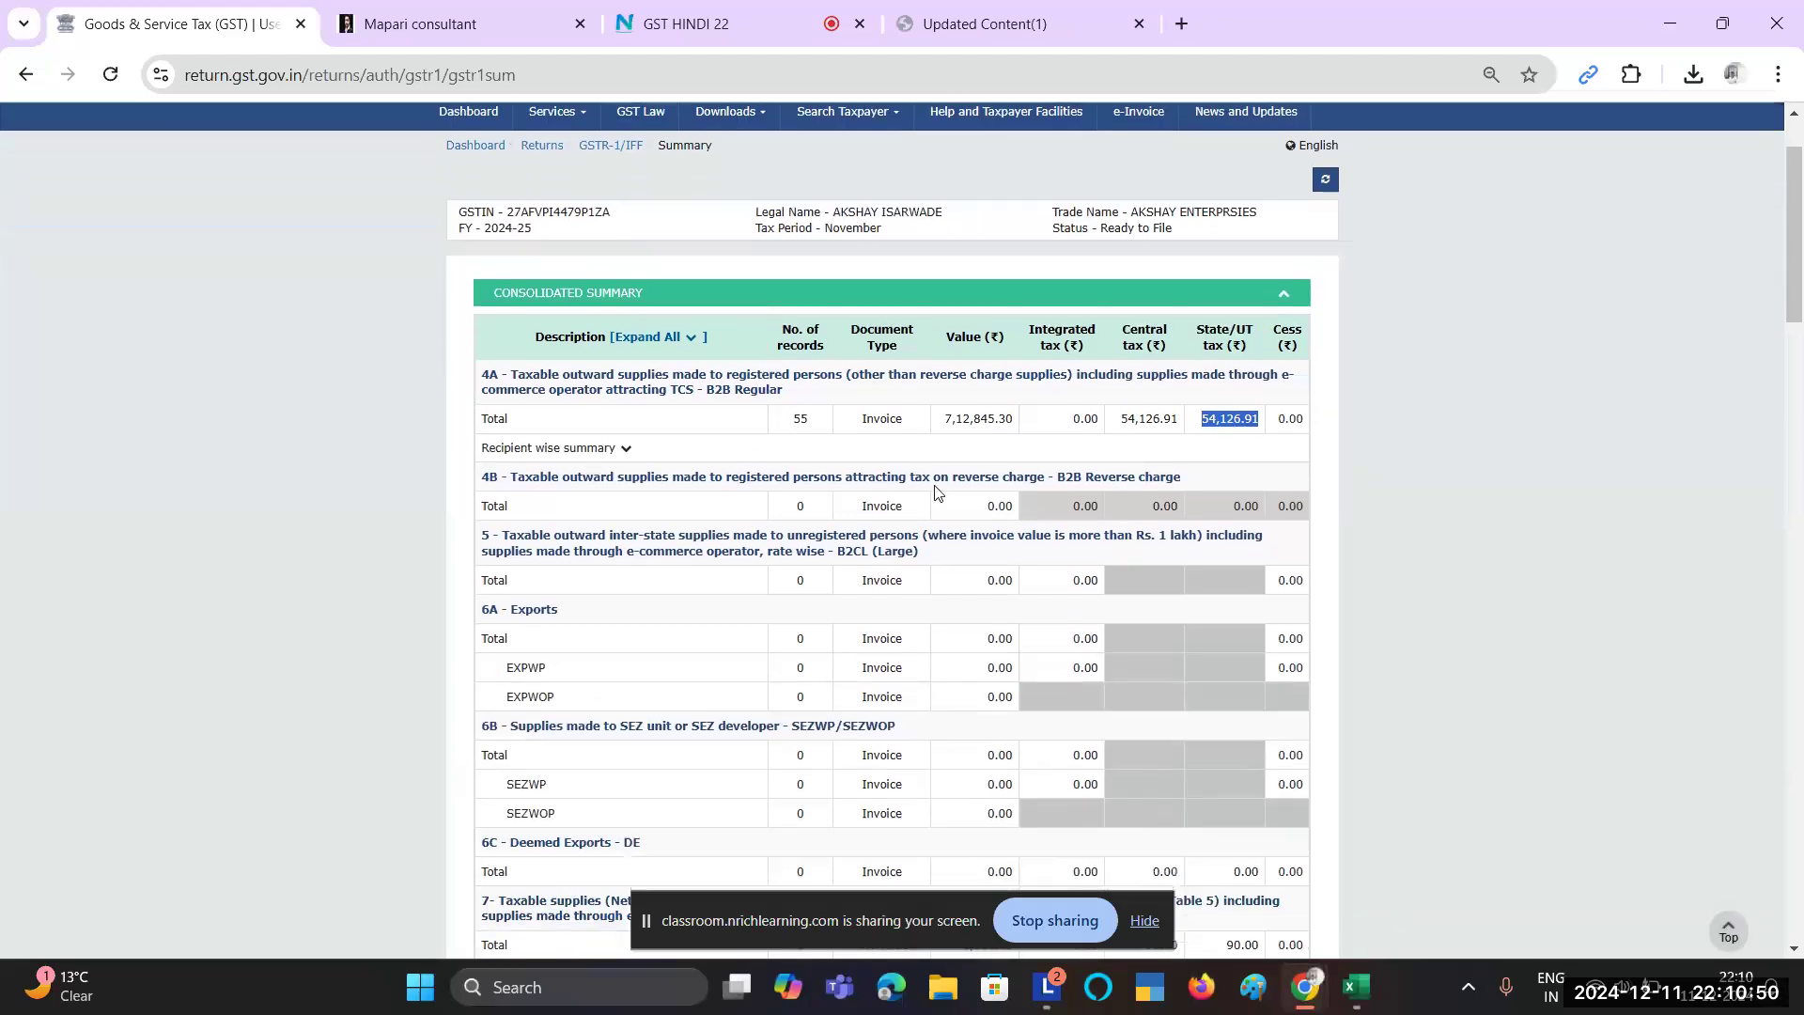
{"action": "left_click_drag", "start_coordinate": [994, 505], "coordinate": [1249, 501]}
{"action": "scroll", "coordinate": [1248, 499], "scroll_direction": "down", "scroll_amount": 2}
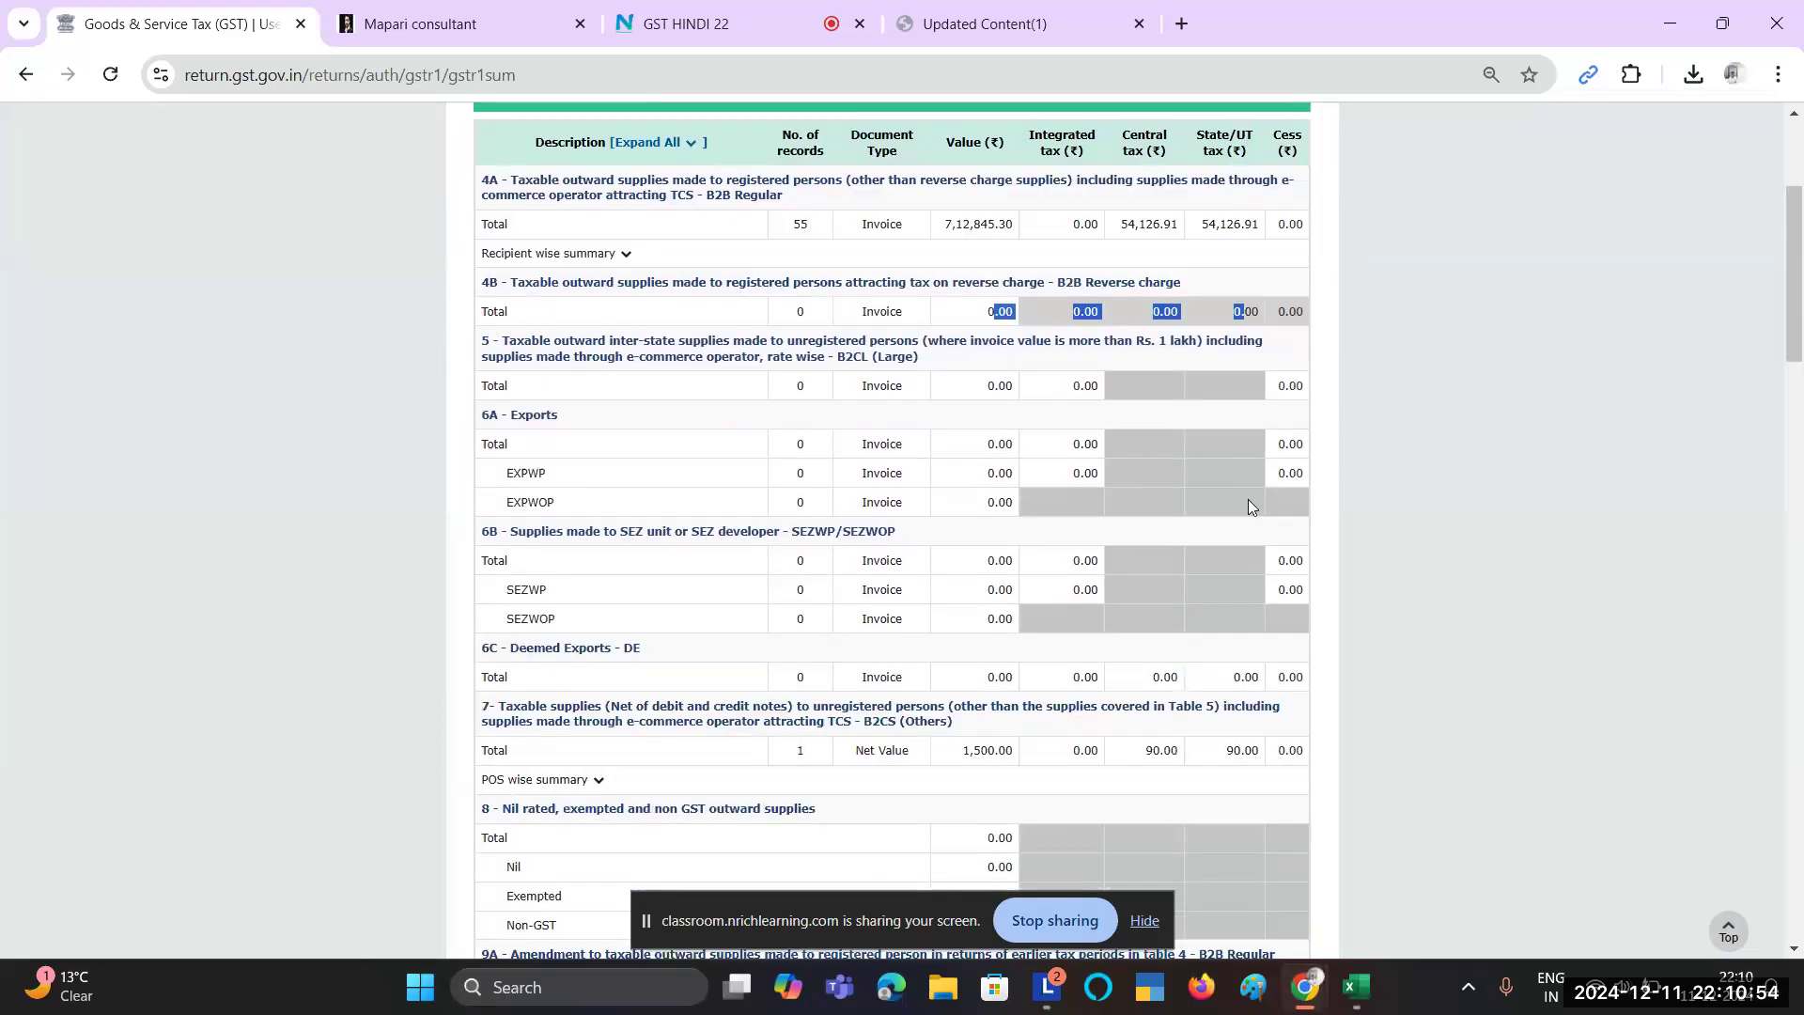
{"action": "scroll", "coordinate": [883, 555], "scroll_direction": "down", "scroll_amount": 1}
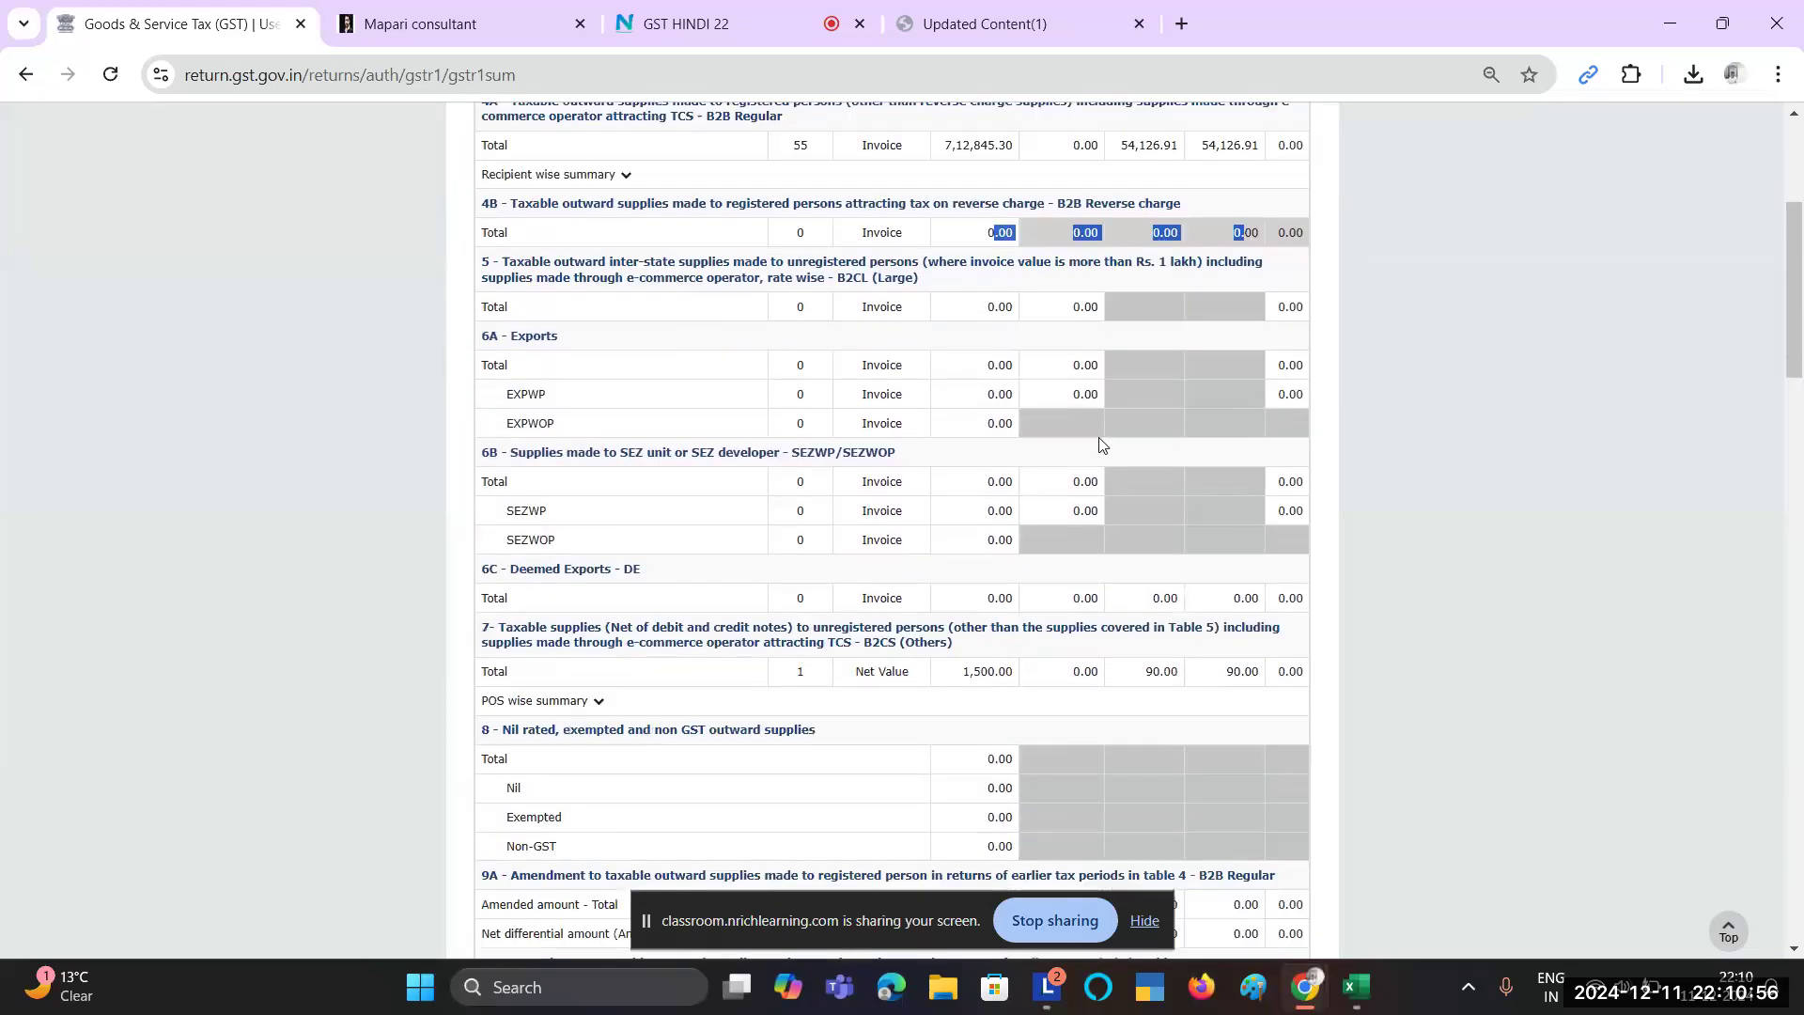
{"action": "scroll", "coordinate": [1101, 445], "scroll_direction": "down", "scroll_amount": 1}
{"action": "scroll", "coordinate": [700, 427], "scroll_direction": "down", "scroll_amount": 2}
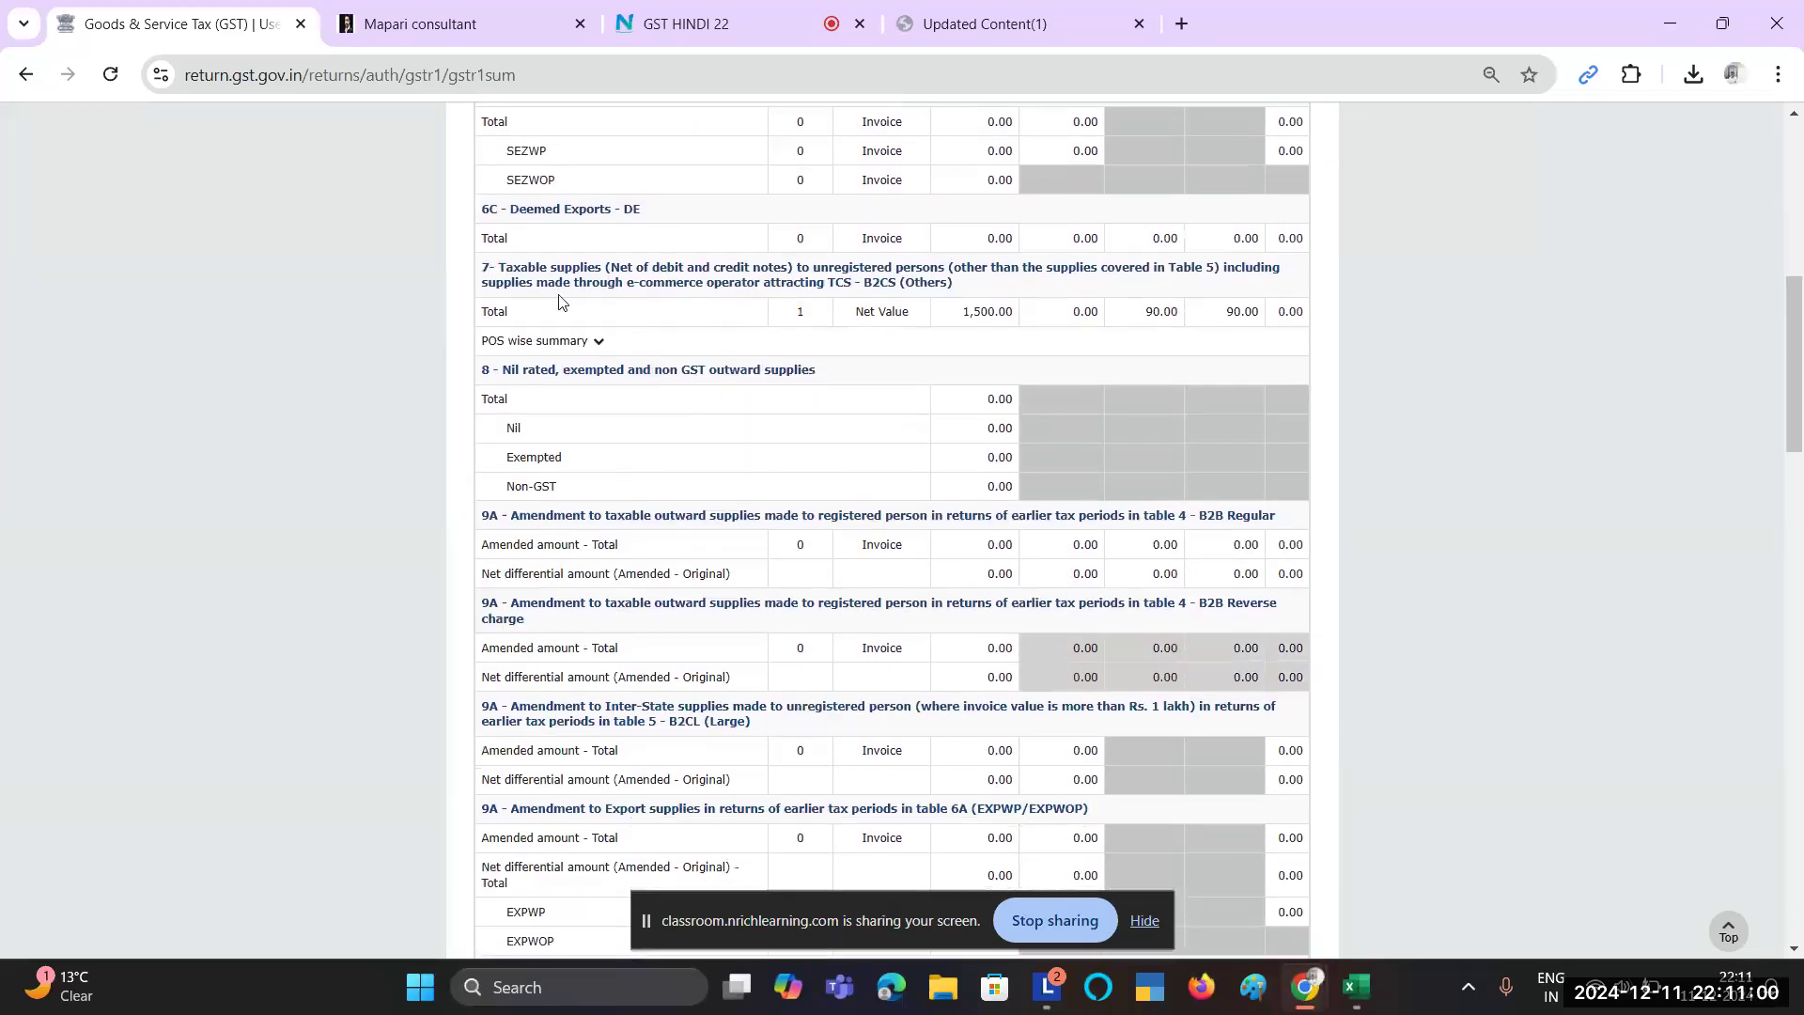
{"action": "left_click_drag", "start_coordinate": [526, 266], "coordinate": [663, 279]}
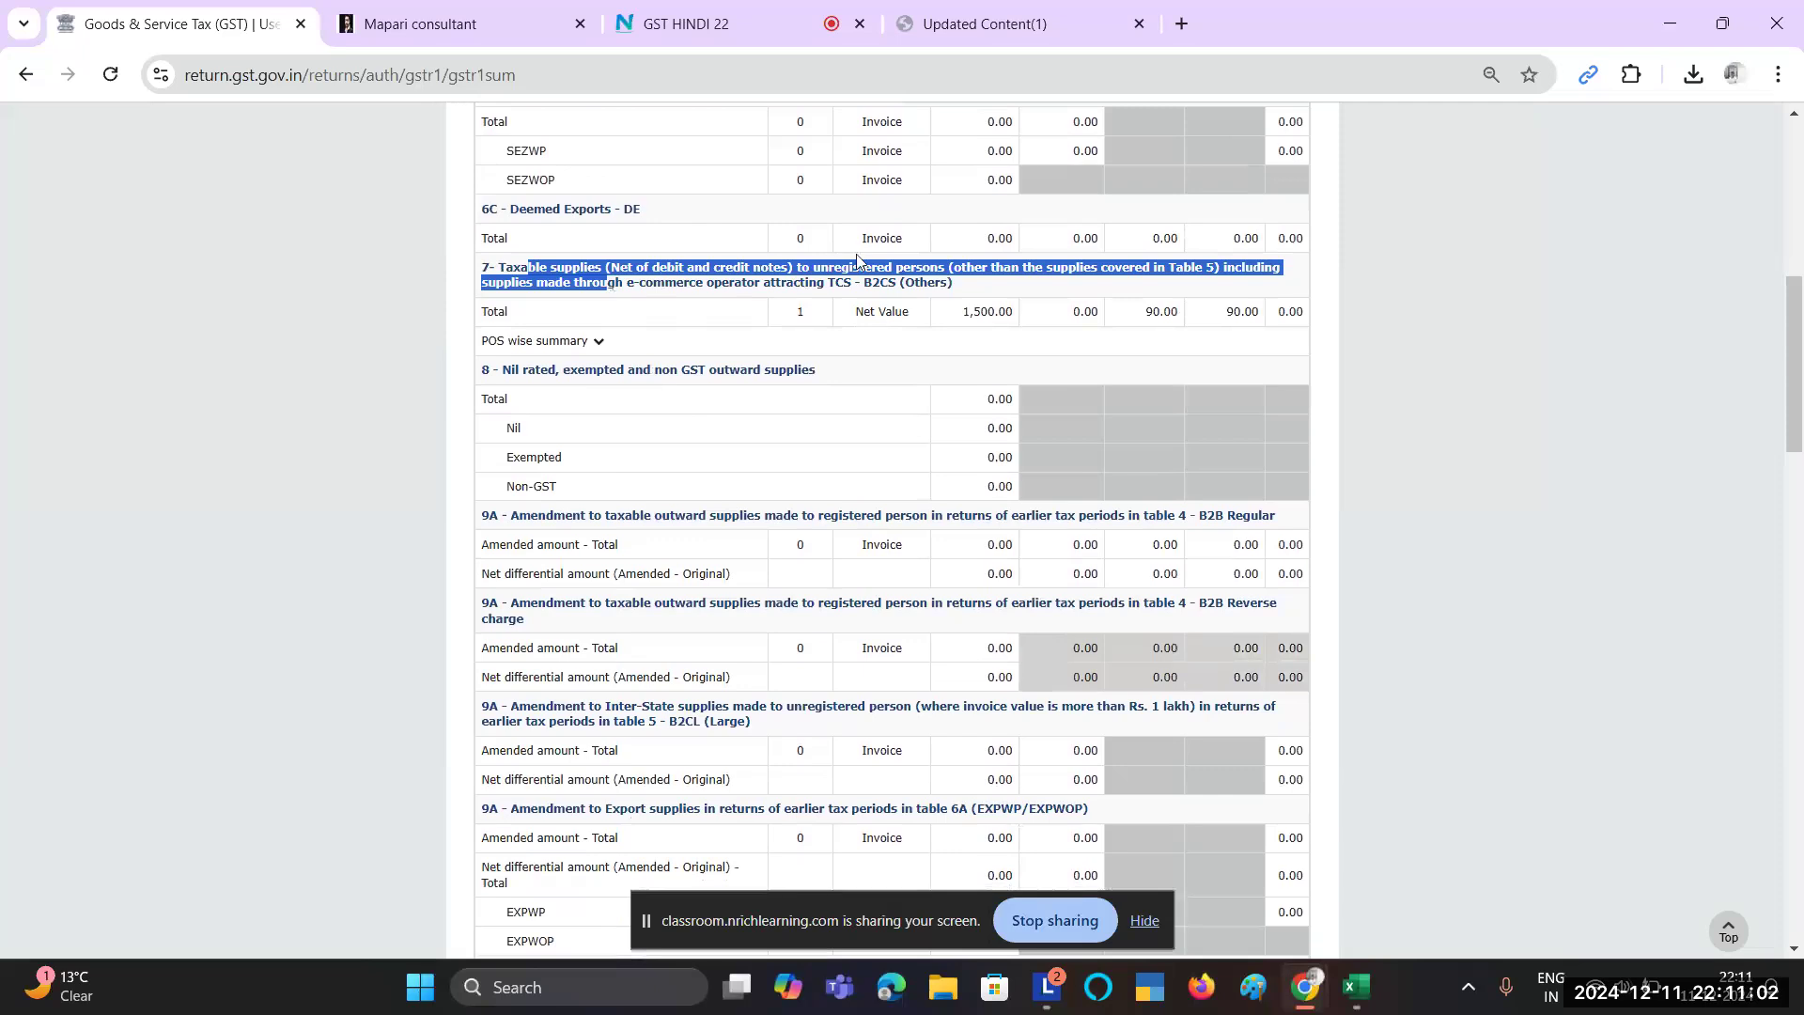
{"action": "double_click", "coordinate": [970, 311]}
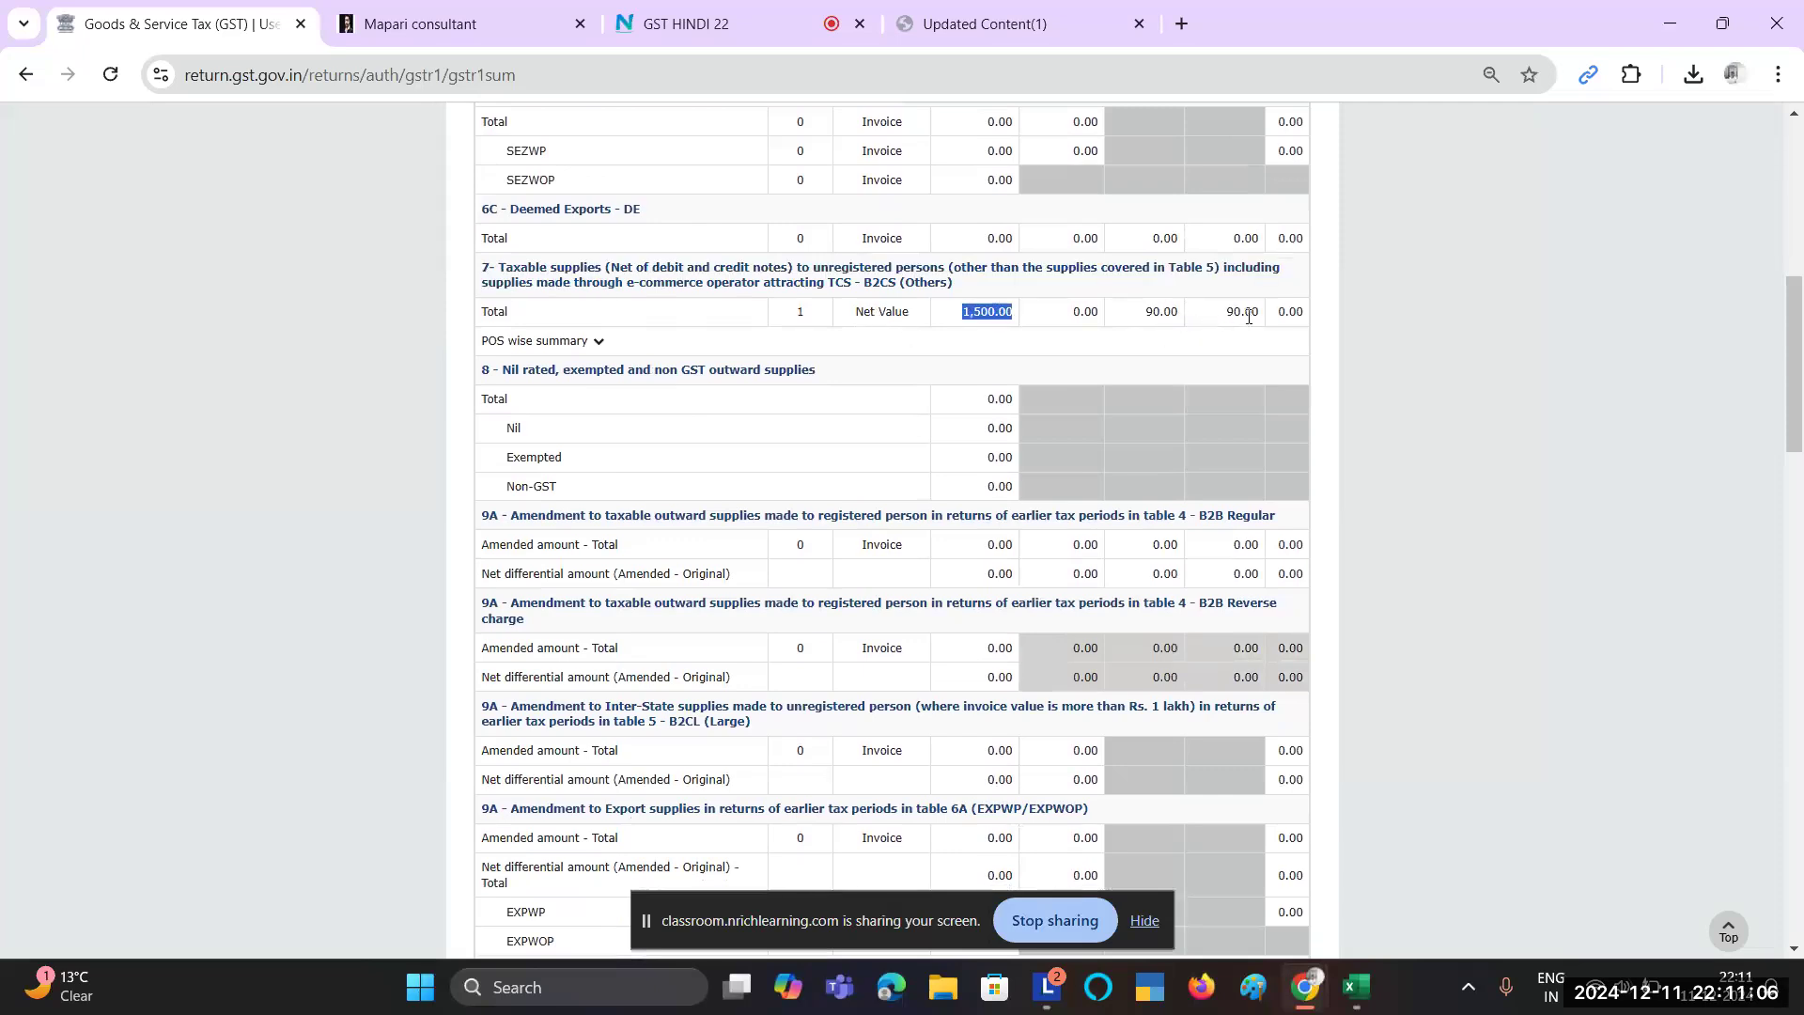
Step: Scroll down to the Total Liability row and check its 54,216.91 tax total
{"action": "scroll", "coordinate": [1253, 823], "scroll_direction": "down", "scroll_amount": 6}
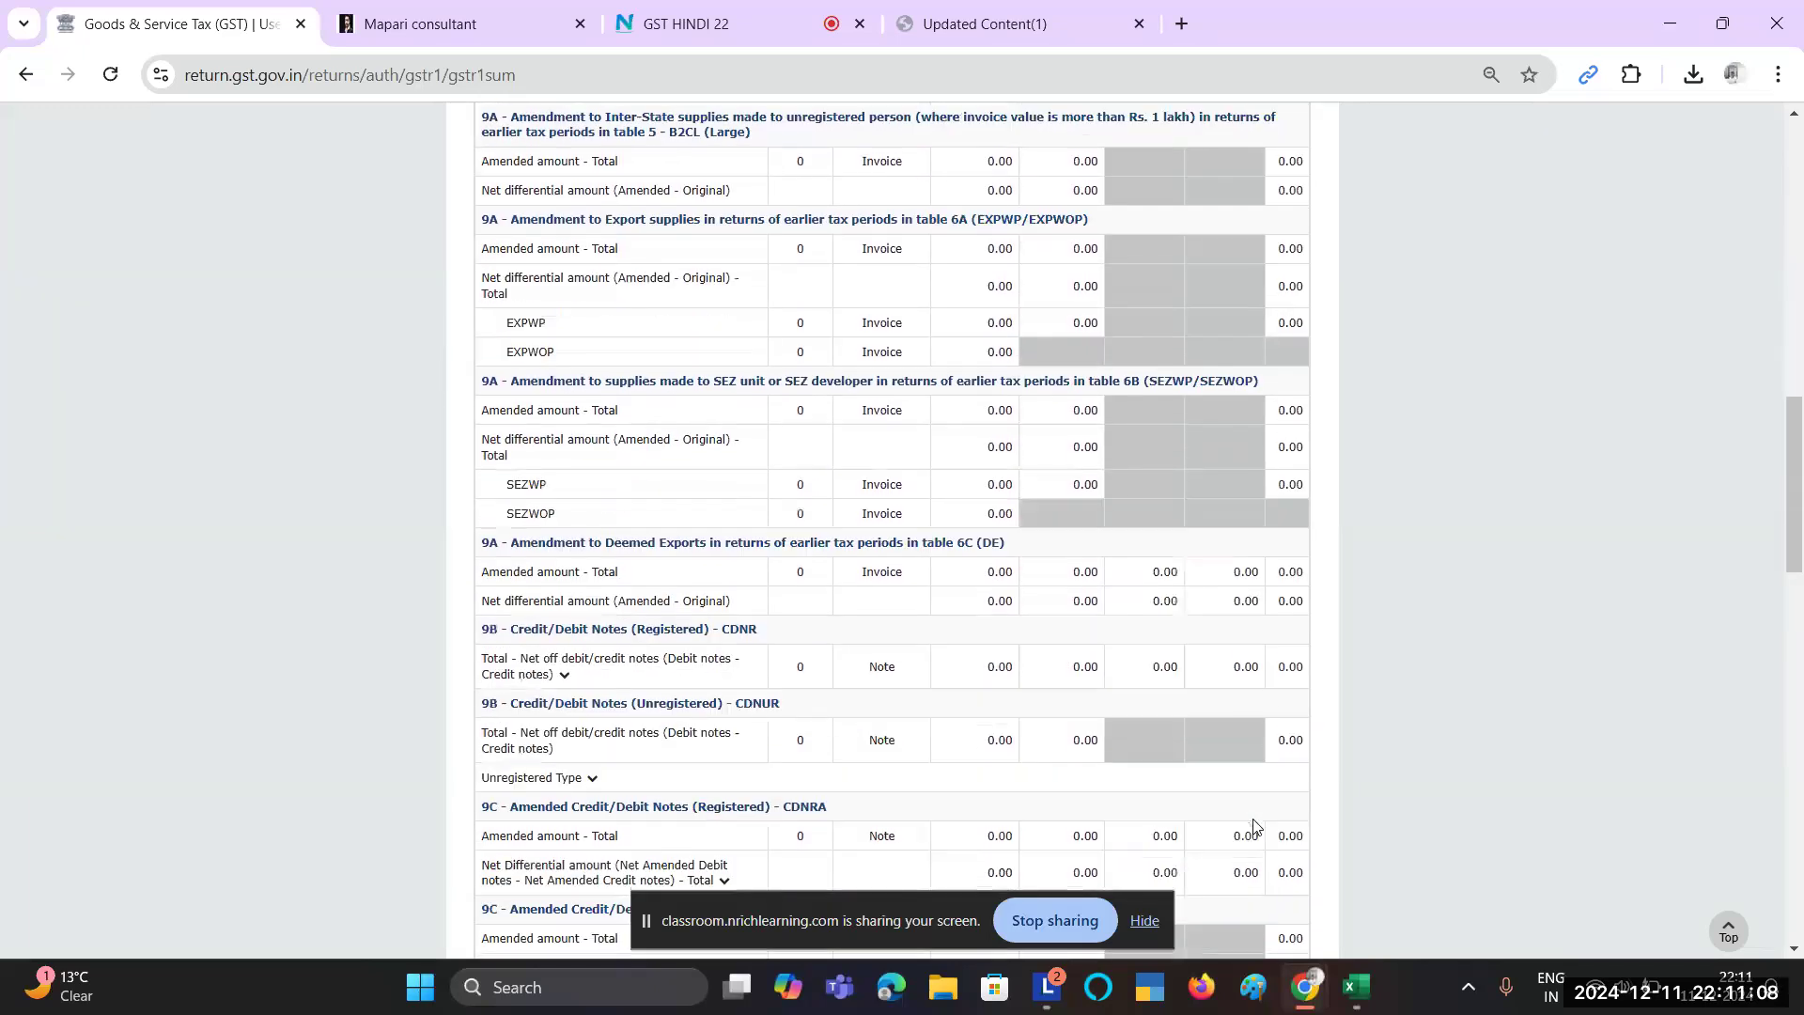
{"action": "scroll", "coordinate": [1253, 824], "scroll_direction": "down", "scroll_amount": 6}
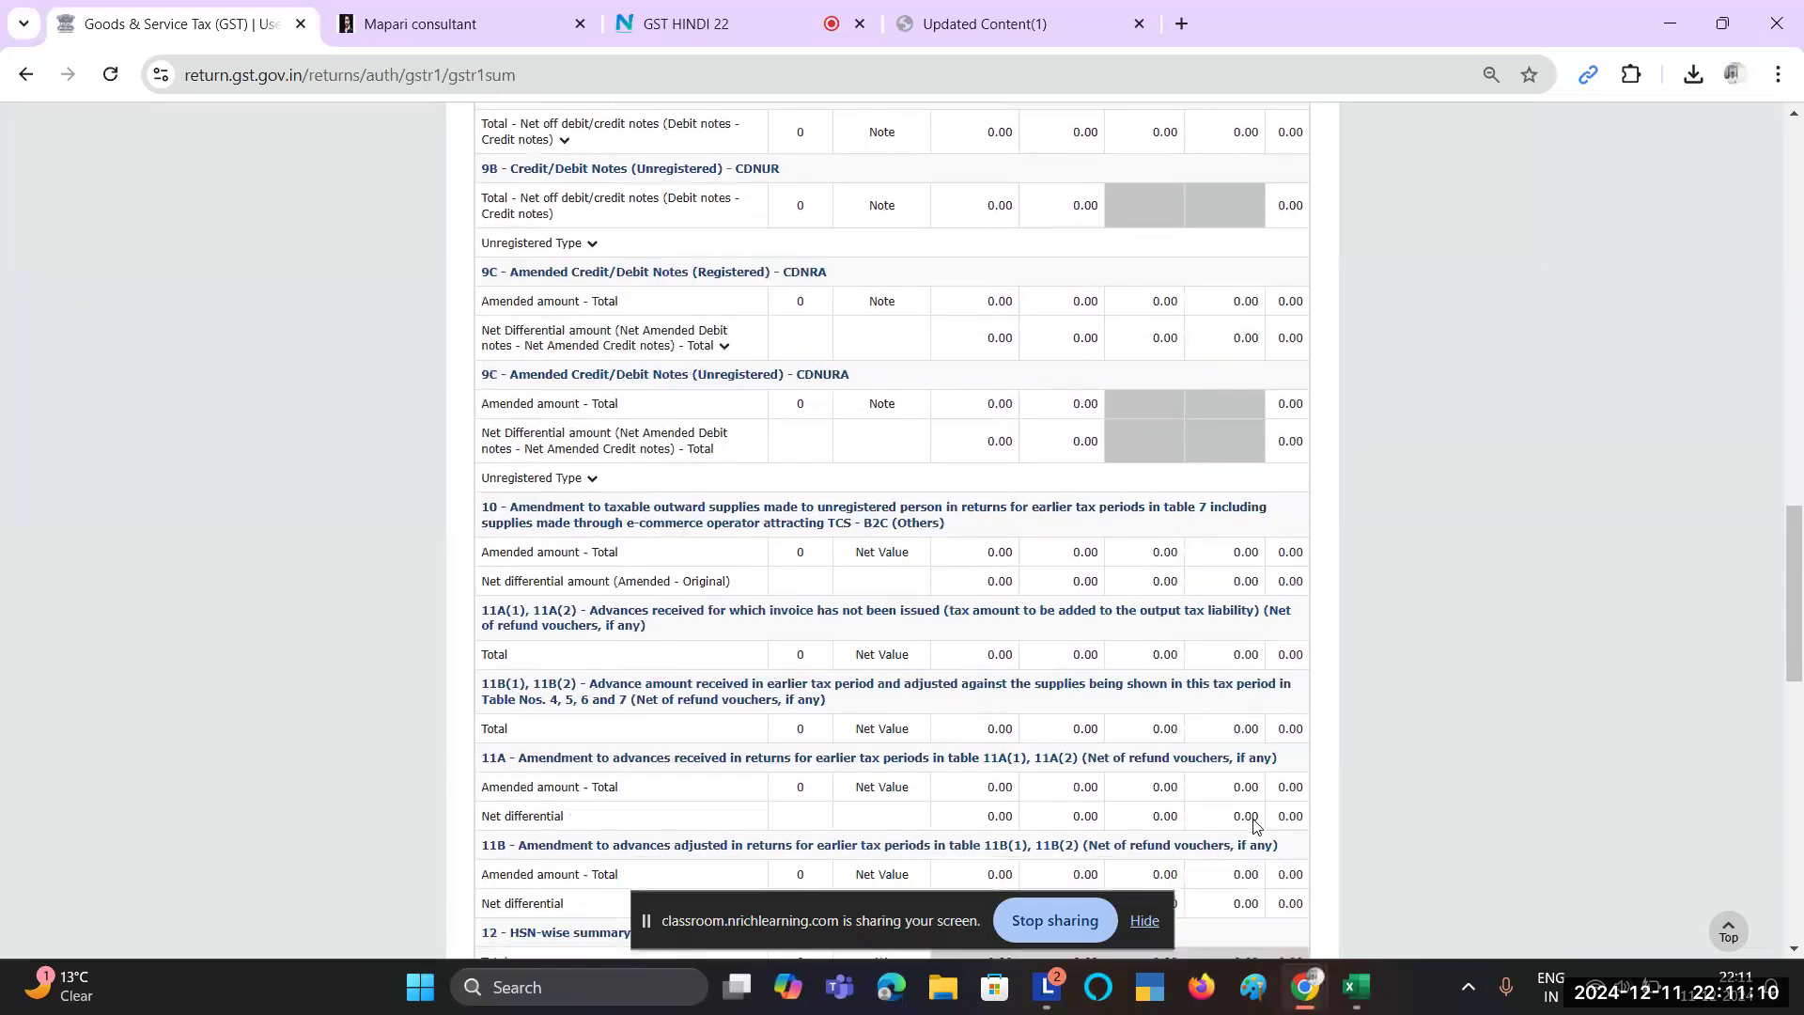
{"action": "scroll", "coordinate": [1254, 824], "scroll_direction": "down", "scroll_amount": 4}
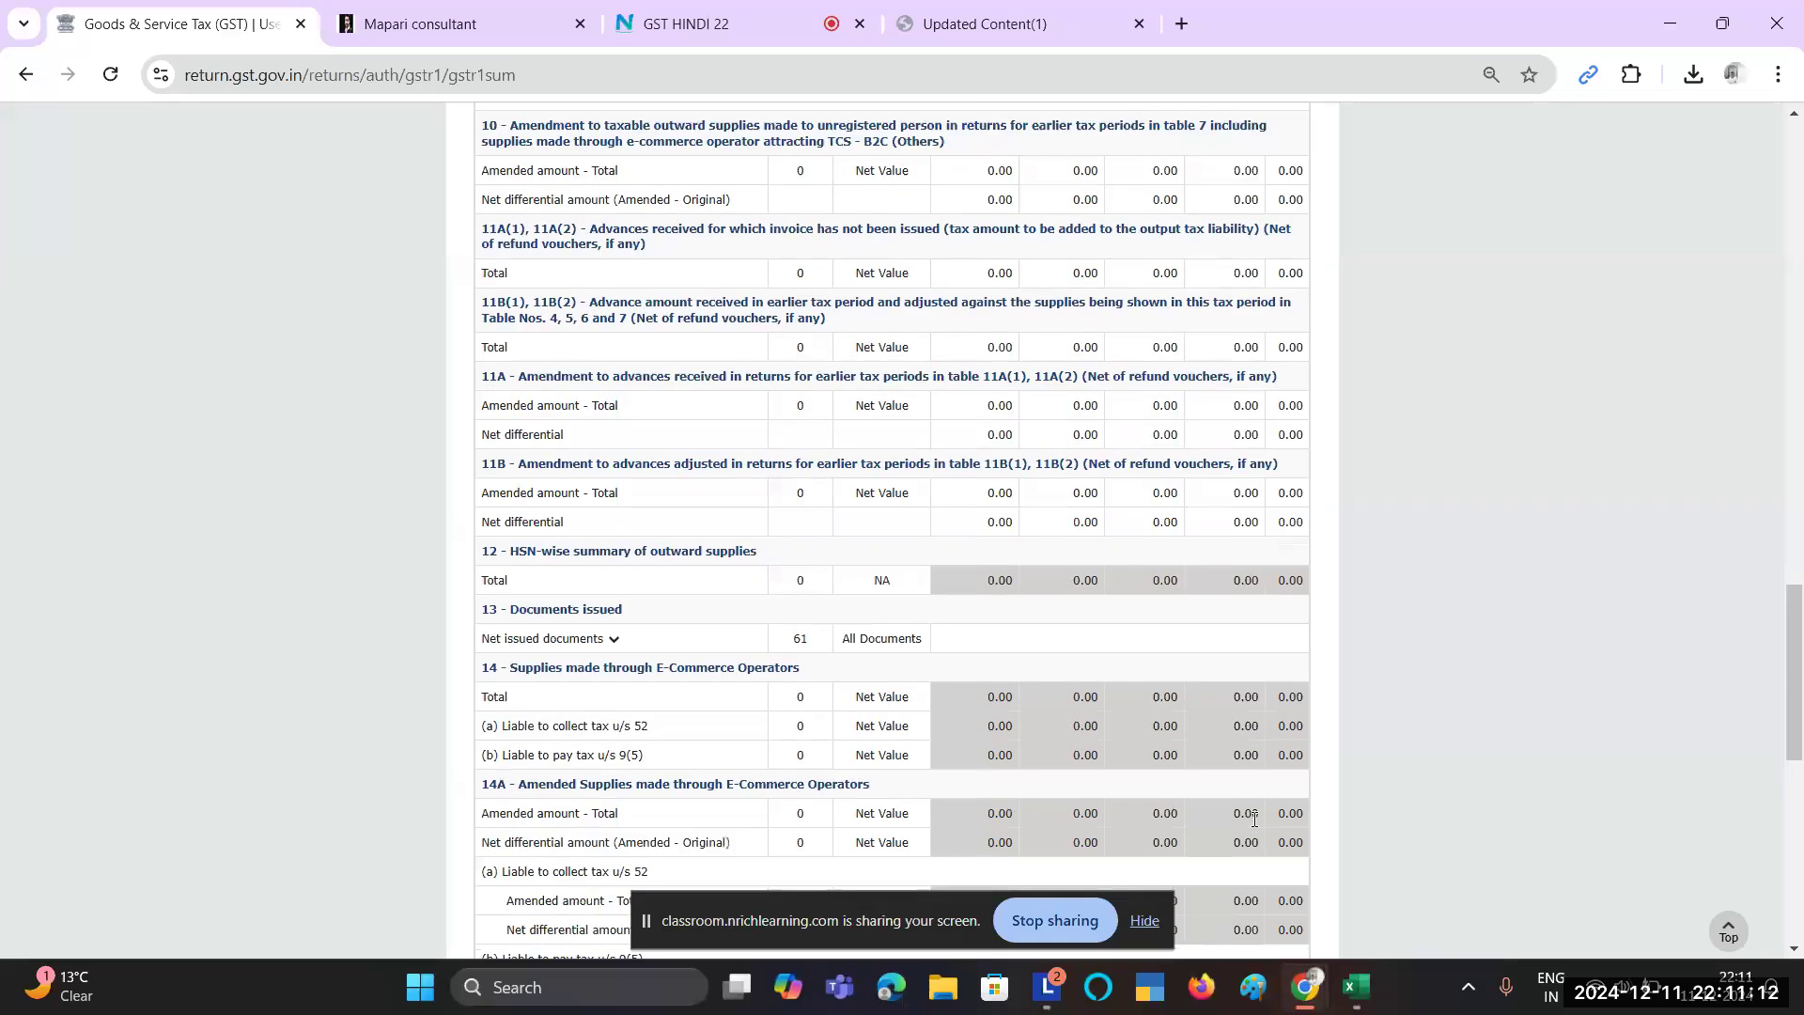
{"action": "scroll", "coordinate": [1253, 819], "scroll_direction": "down", "scroll_amount": 3}
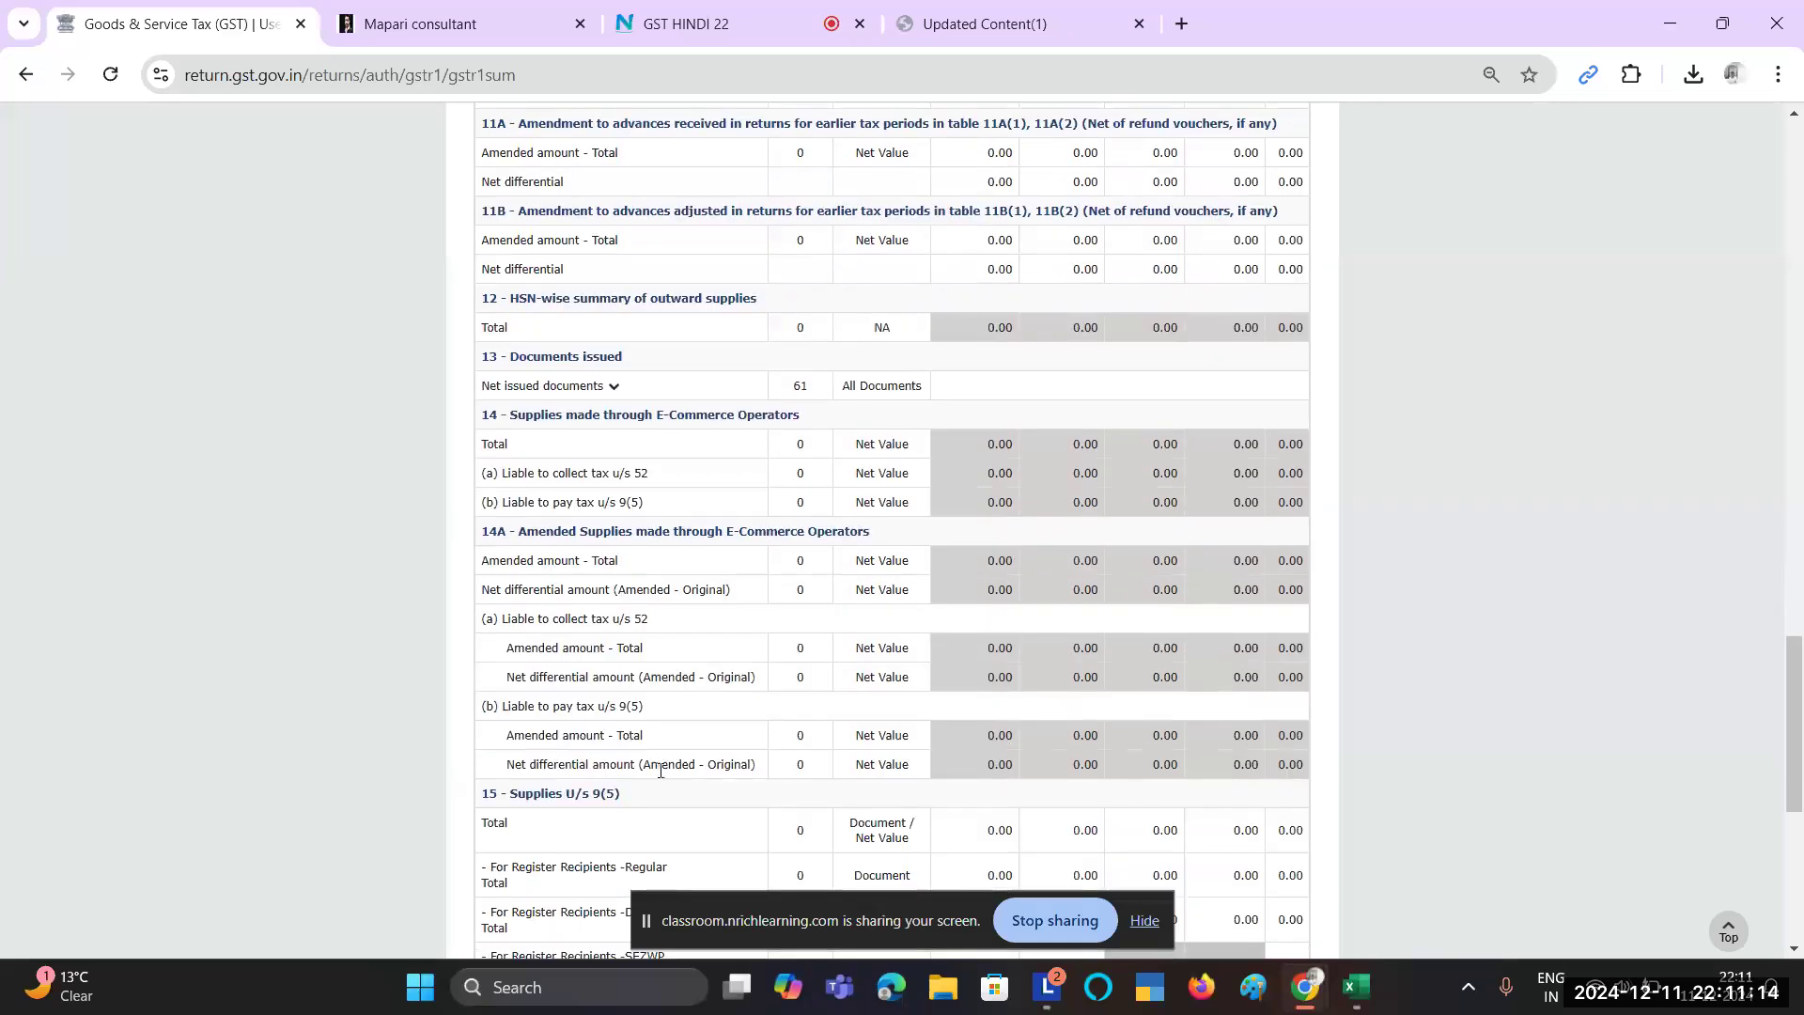
{"action": "scroll", "coordinate": [619, 615], "scroll_direction": "up", "scroll_amount": 2}
{"action": "scroll", "coordinate": [619, 615], "scroll_direction": "down", "scroll_amount": 5}
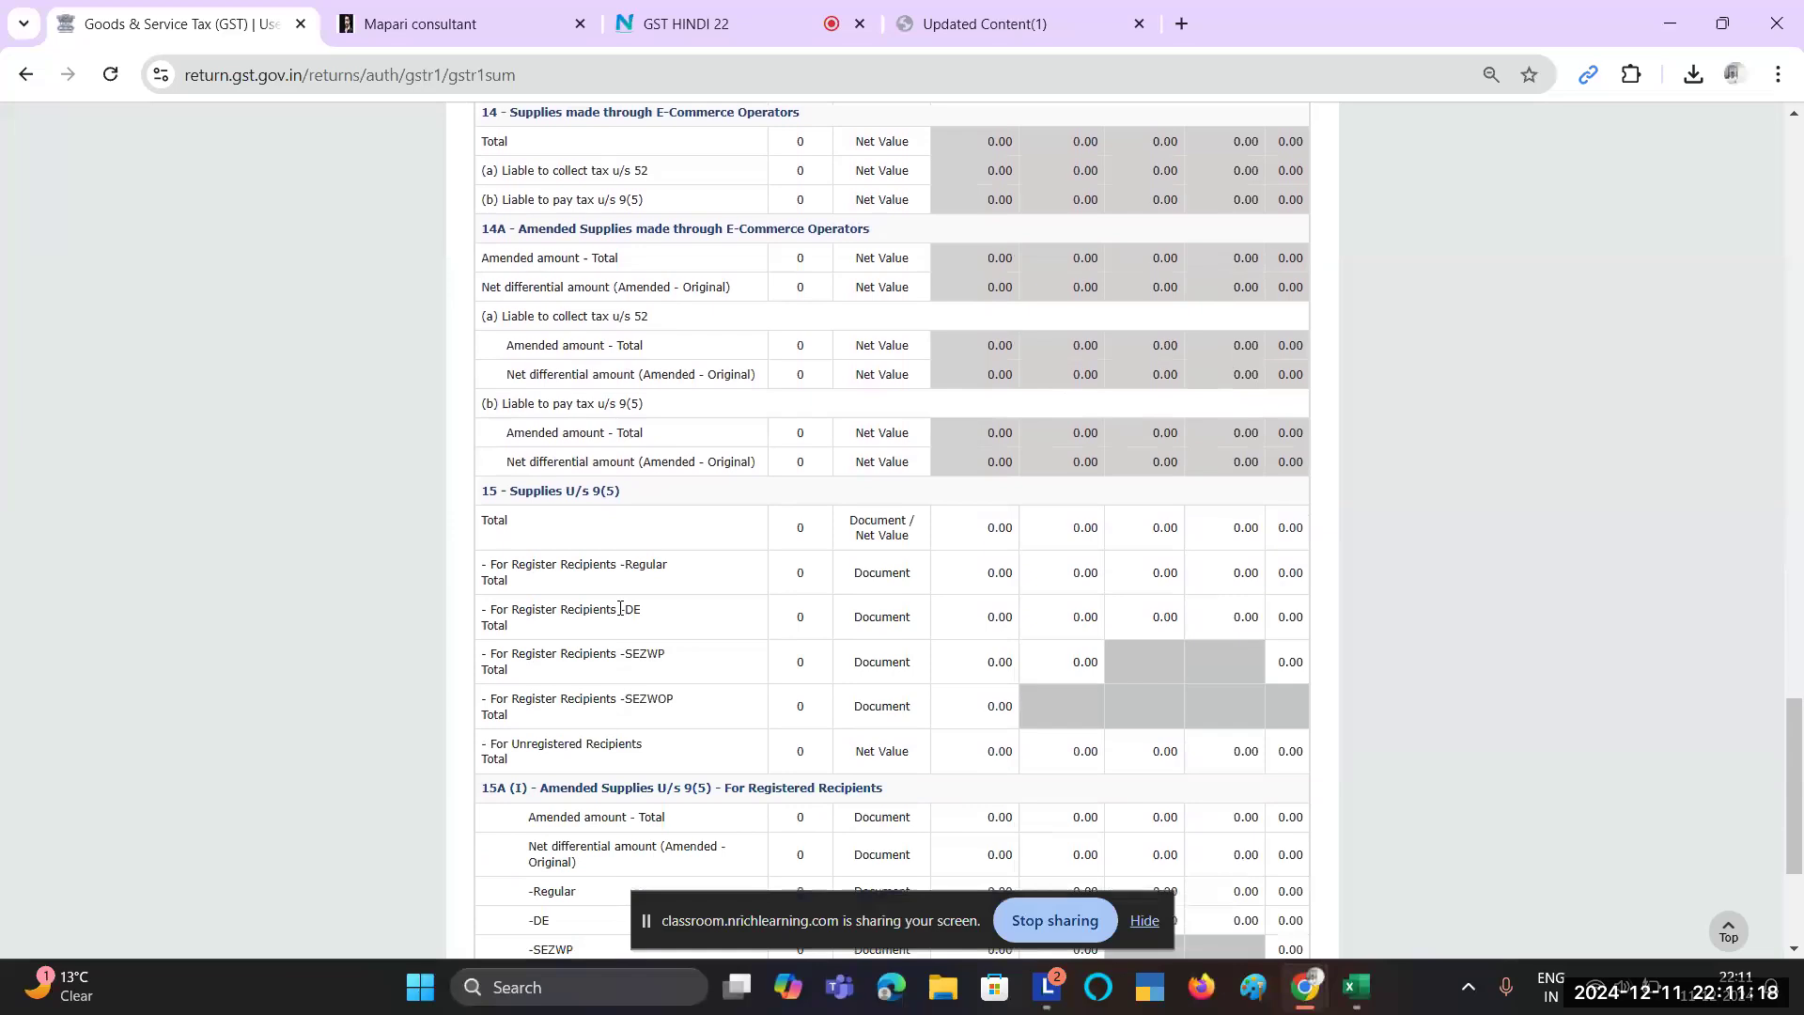
{"action": "scroll", "coordinate": [619, 611], "scroll_direction": "down", "scroll_amount": 3}
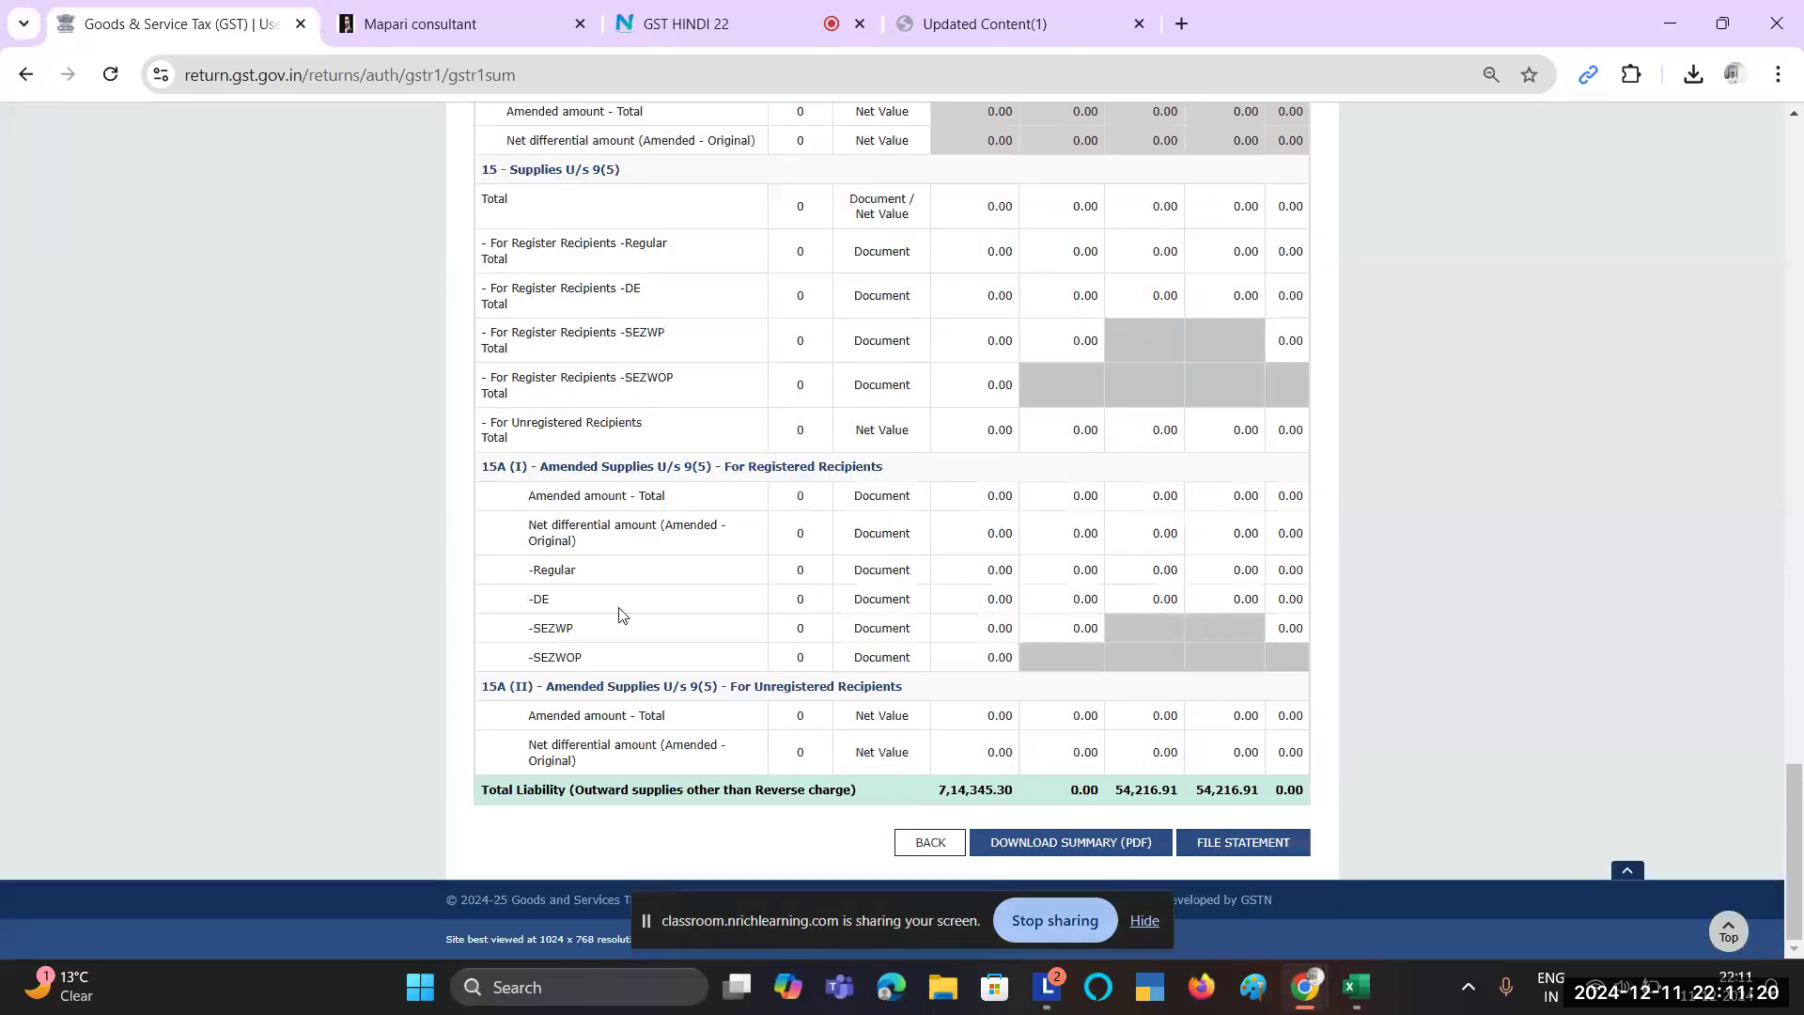
{"action": "double_click", "coordinate": [1143, 790]}
{"action": "left_click", "coordinate": [1074, 786]}
Step: In Excel, AutoSum the Taxable Value column into I81, totalling 714345.48
{"action": "key", "text": "alt+Tab"}
{"action": "scroll", "coordinate": [722, 604], "scroll_direction": "up", "scroll_amount": 7}
{"action": "scroll", "coordinate": [721, 604], "scroll_direction": "up", "scroll_amount": 11}
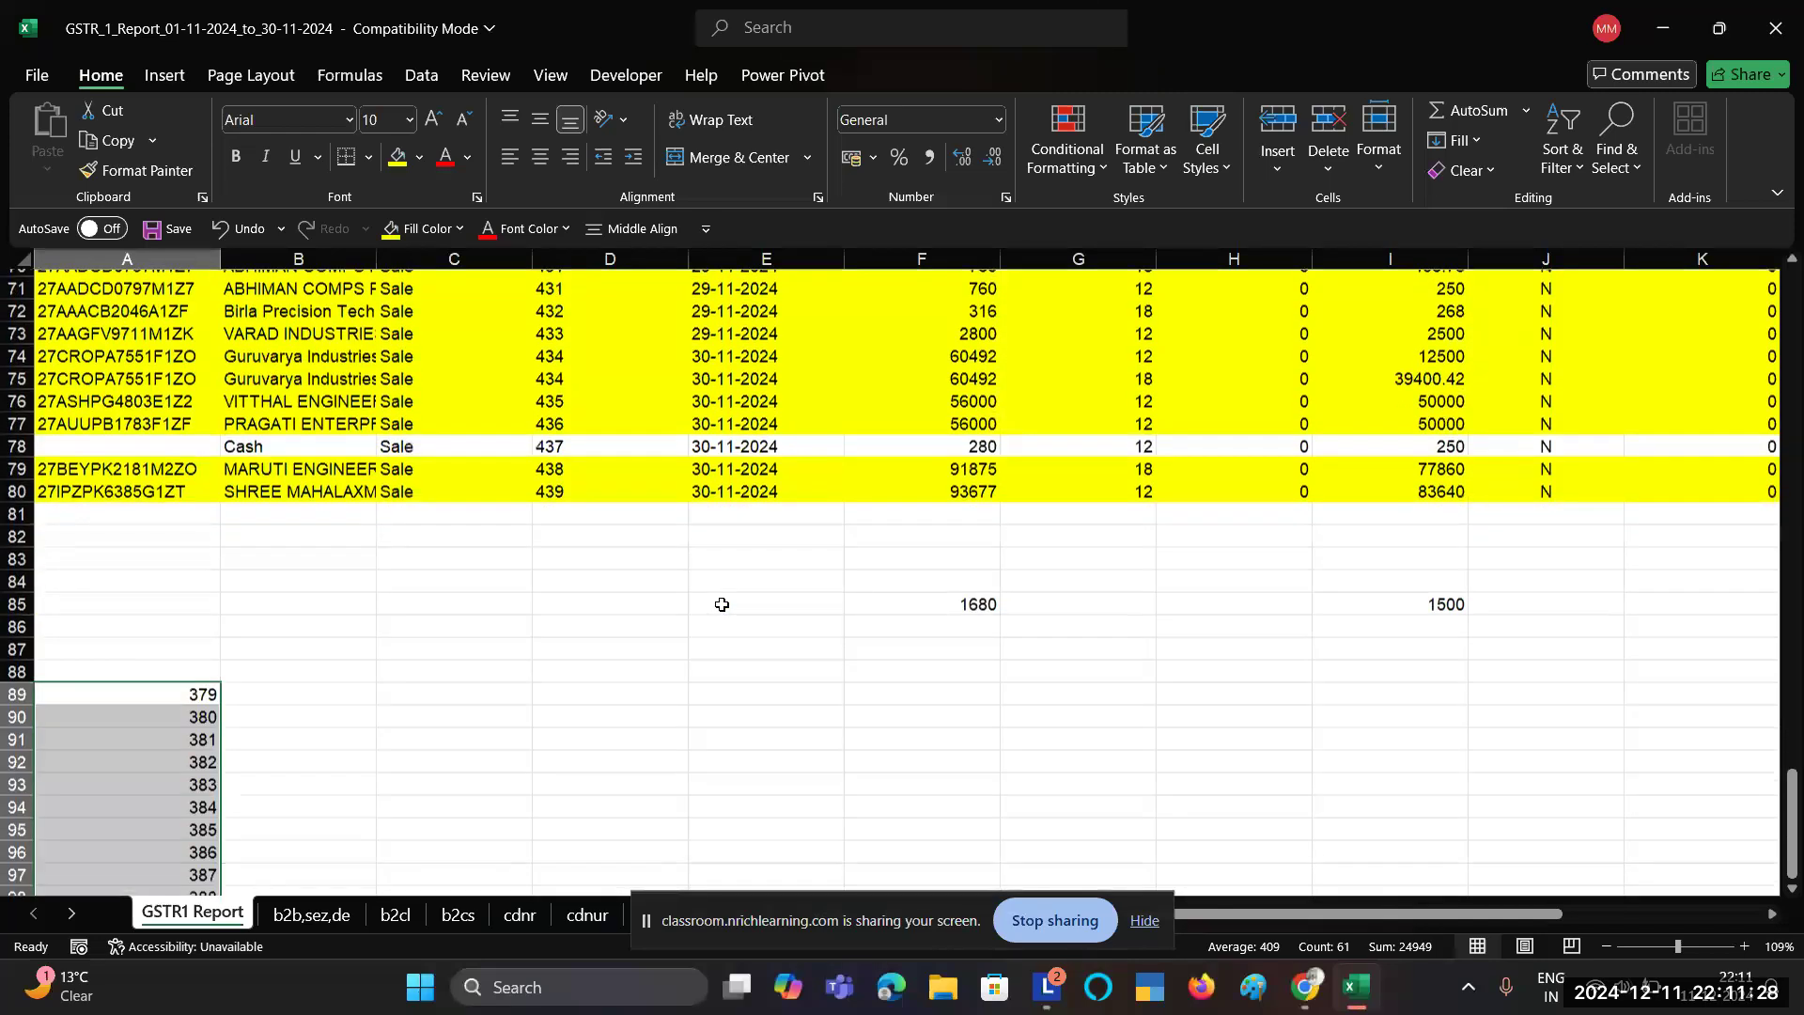
{"action": "scroll", "coordinate": [722, 605], "scroll_direction": "right", "scroll_amount": 2}
{"action": "scroll", "coordinate": [722, 604], "scroll_direction": "right", "scroll_amount": 5}
{"action": "scroll", "coordinate": [722, 604], "scroll_direction": "up", "scroll_amount": 1}
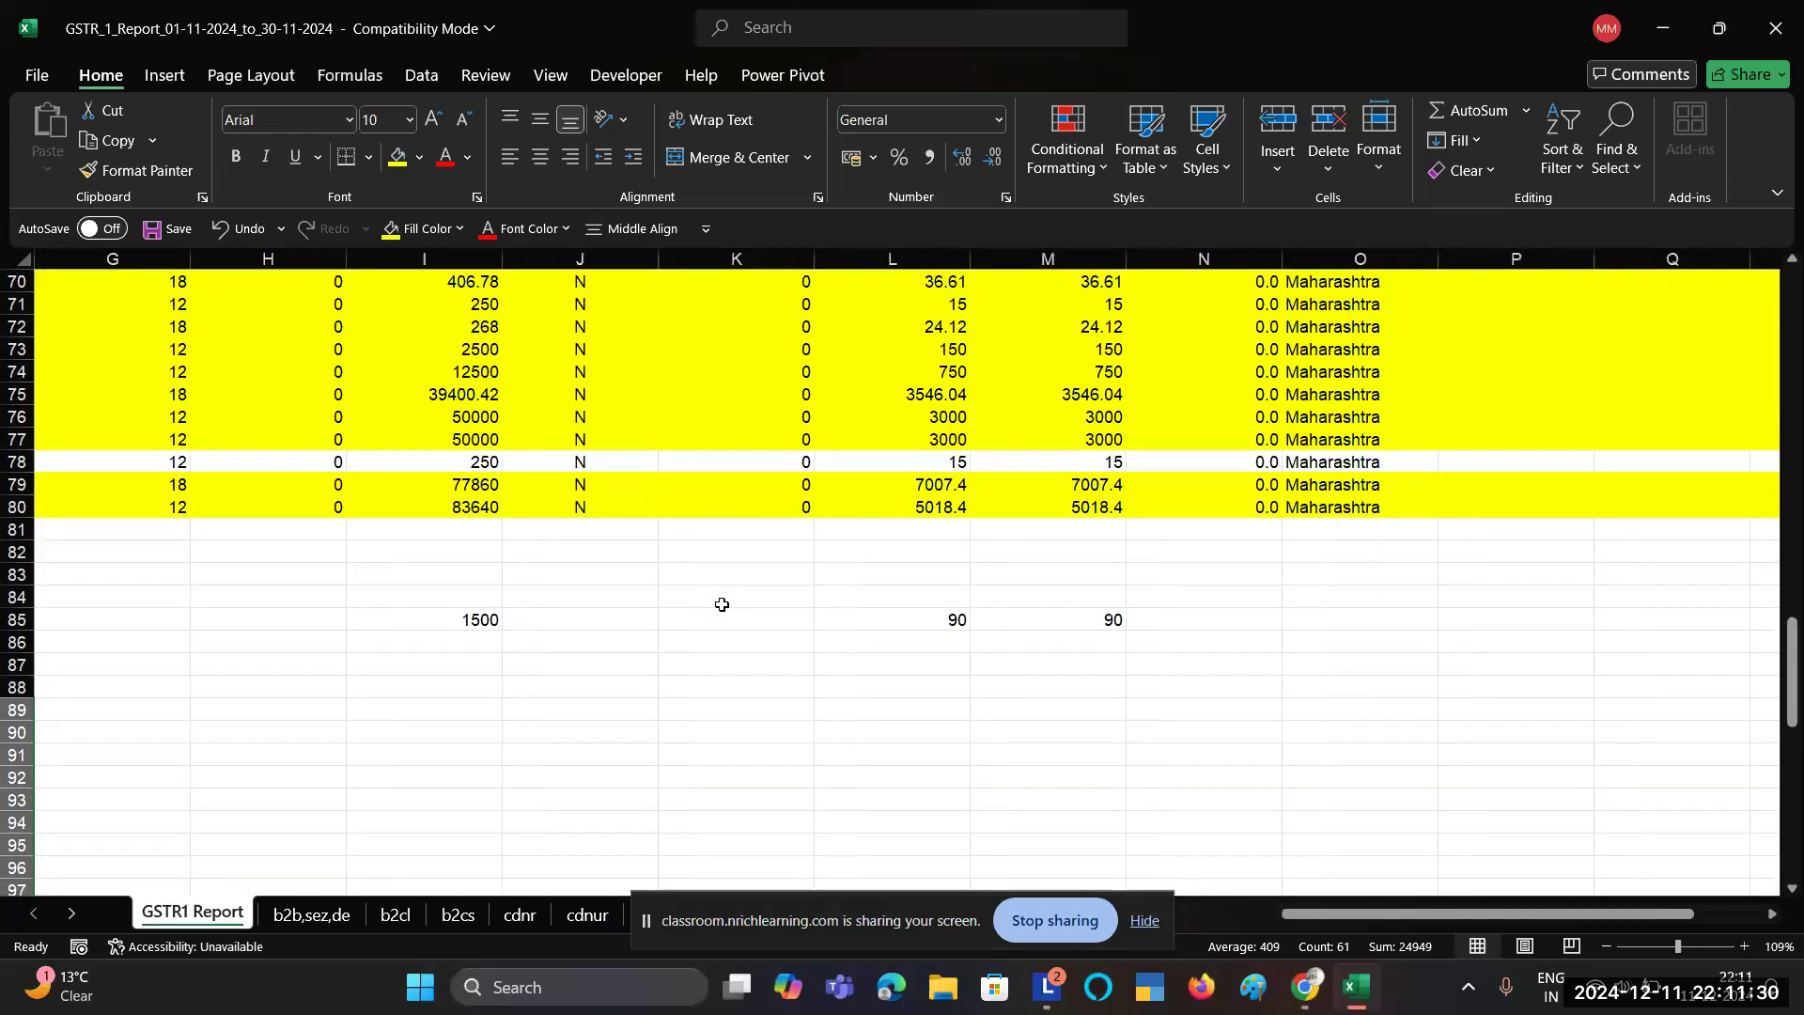
{"action": "scroll", "coordinate": [521, 510], "scroll_direction": "up", "scroll_amount": 20}
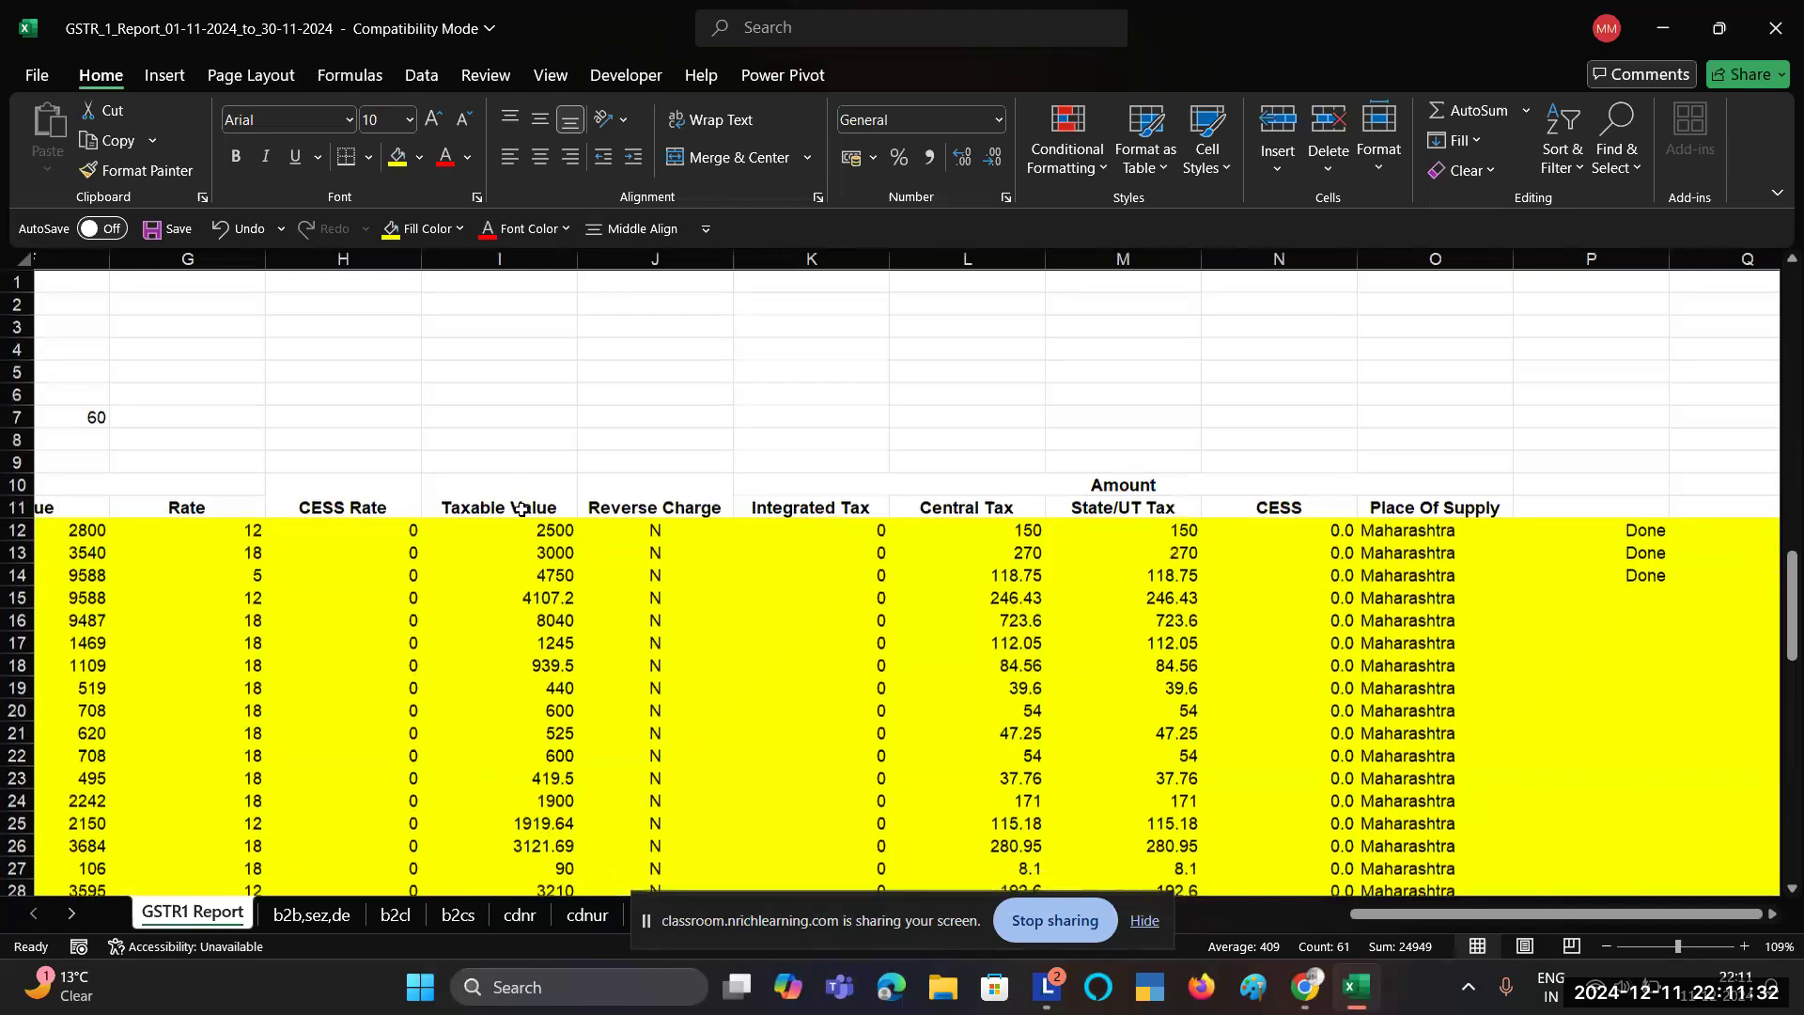
{"action": "left_click", "coordinate": [482, 564]}
{"action": "key", "text": "ctrl+Down"}
{"action": "key", "text": "Down"}
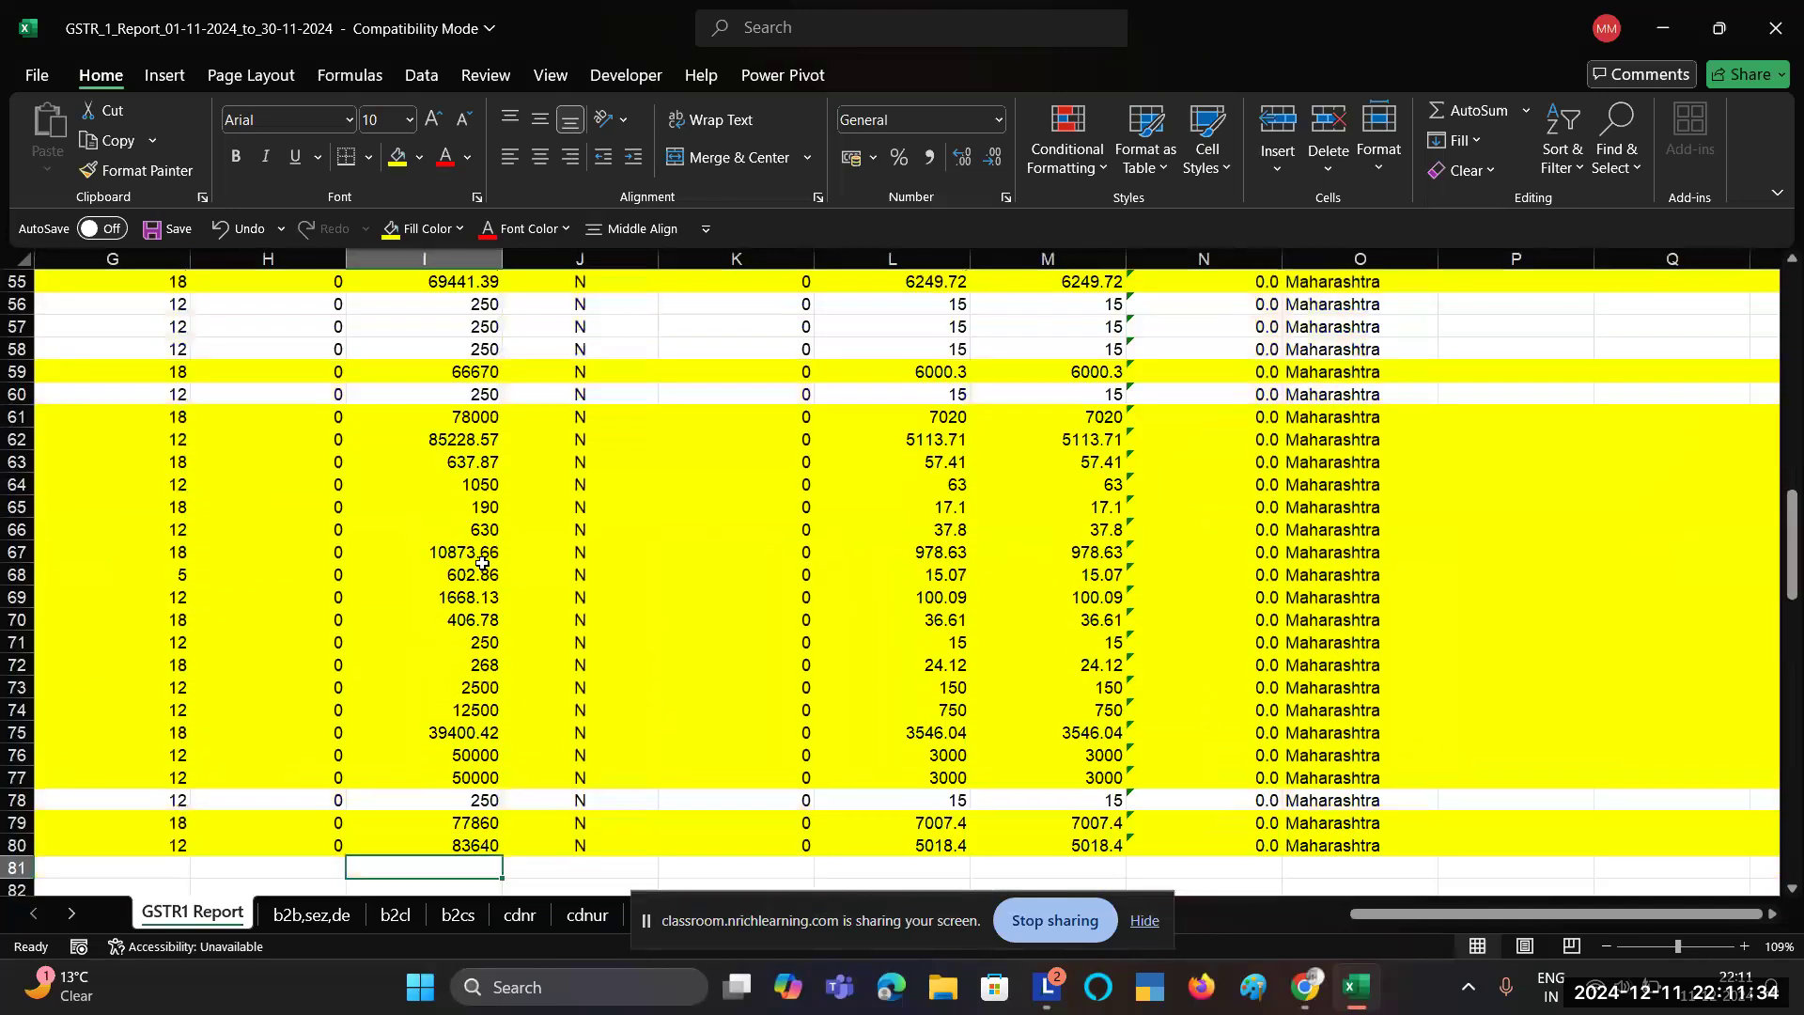
{"action": "key", "text": "alt"}
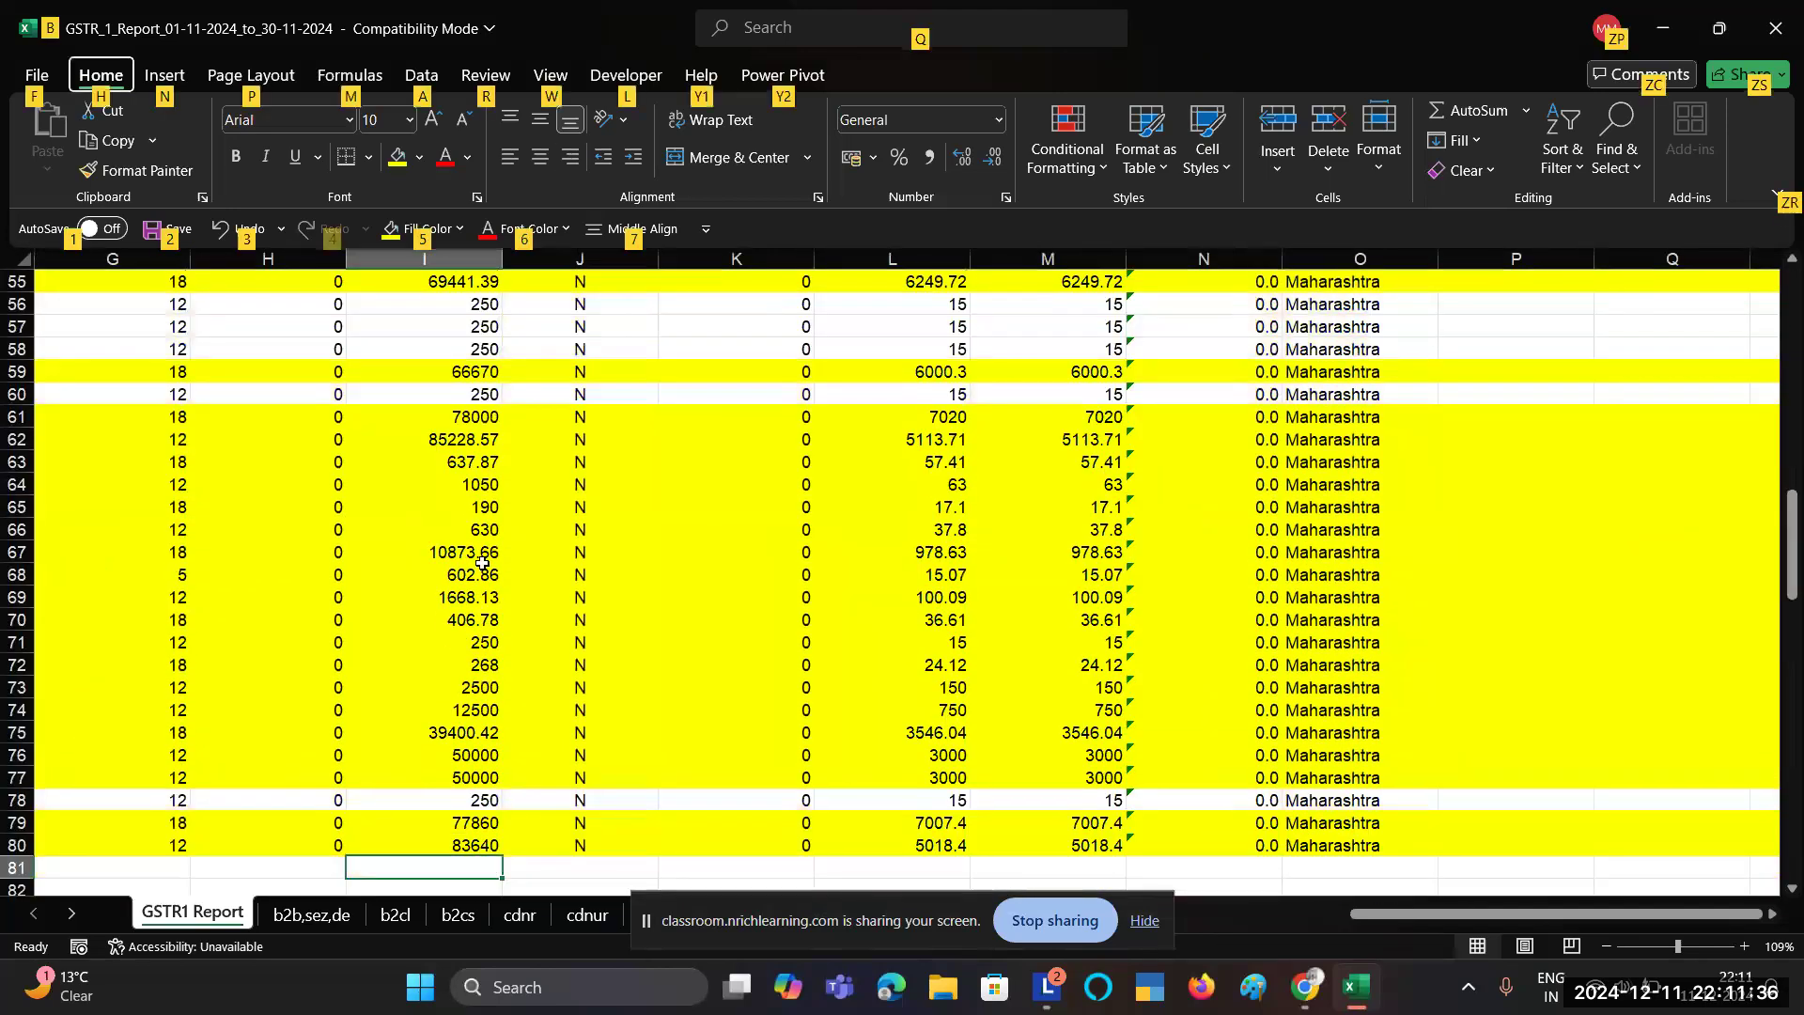
{"action": "key", "text": "Escape"}
{"action": "key", "text": "alt+equal"}
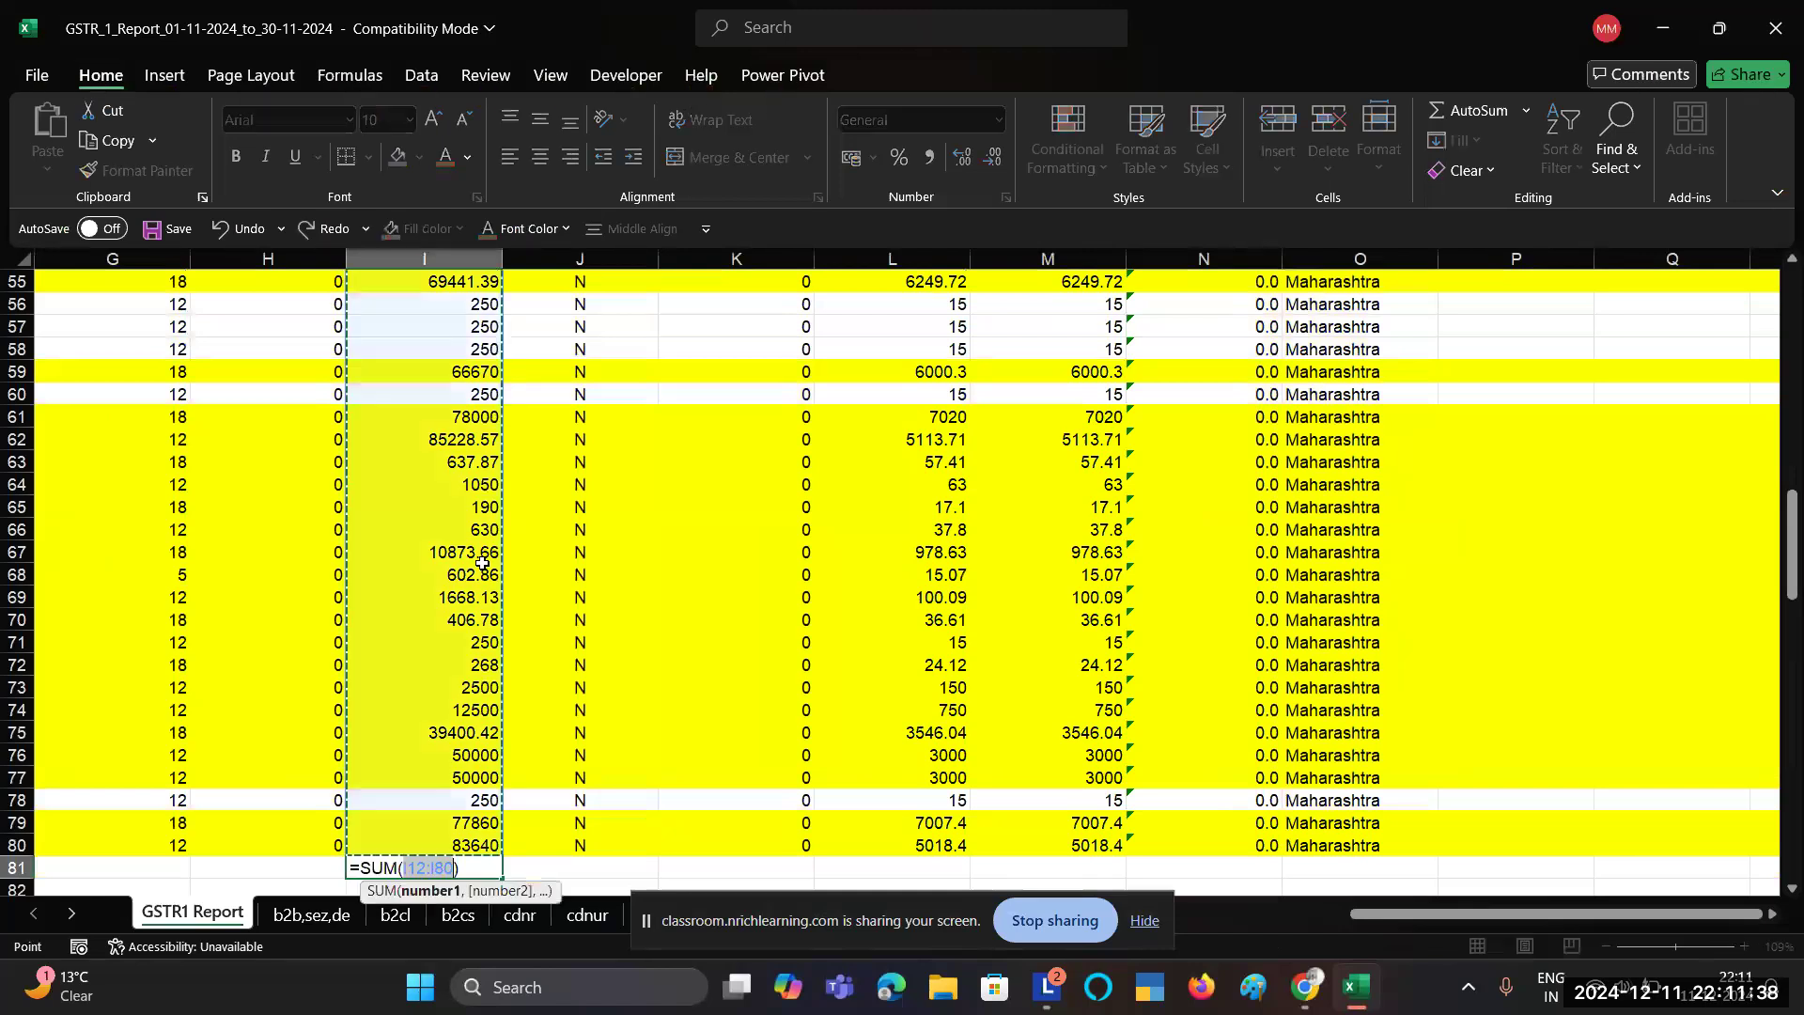
{"action": "key", "text": "Return"}
{"action": "key", "text": "Up"}
Step: Copy the sum into L81 and M81, then compare the 54216.91 tax totals with the portal summary
{"action": "key", "text": "ctrl+c"}
{"action": "key", "text": "Right"}
{"action": "key", "text": "Right"}
{"action": "key", "text": "Right"}
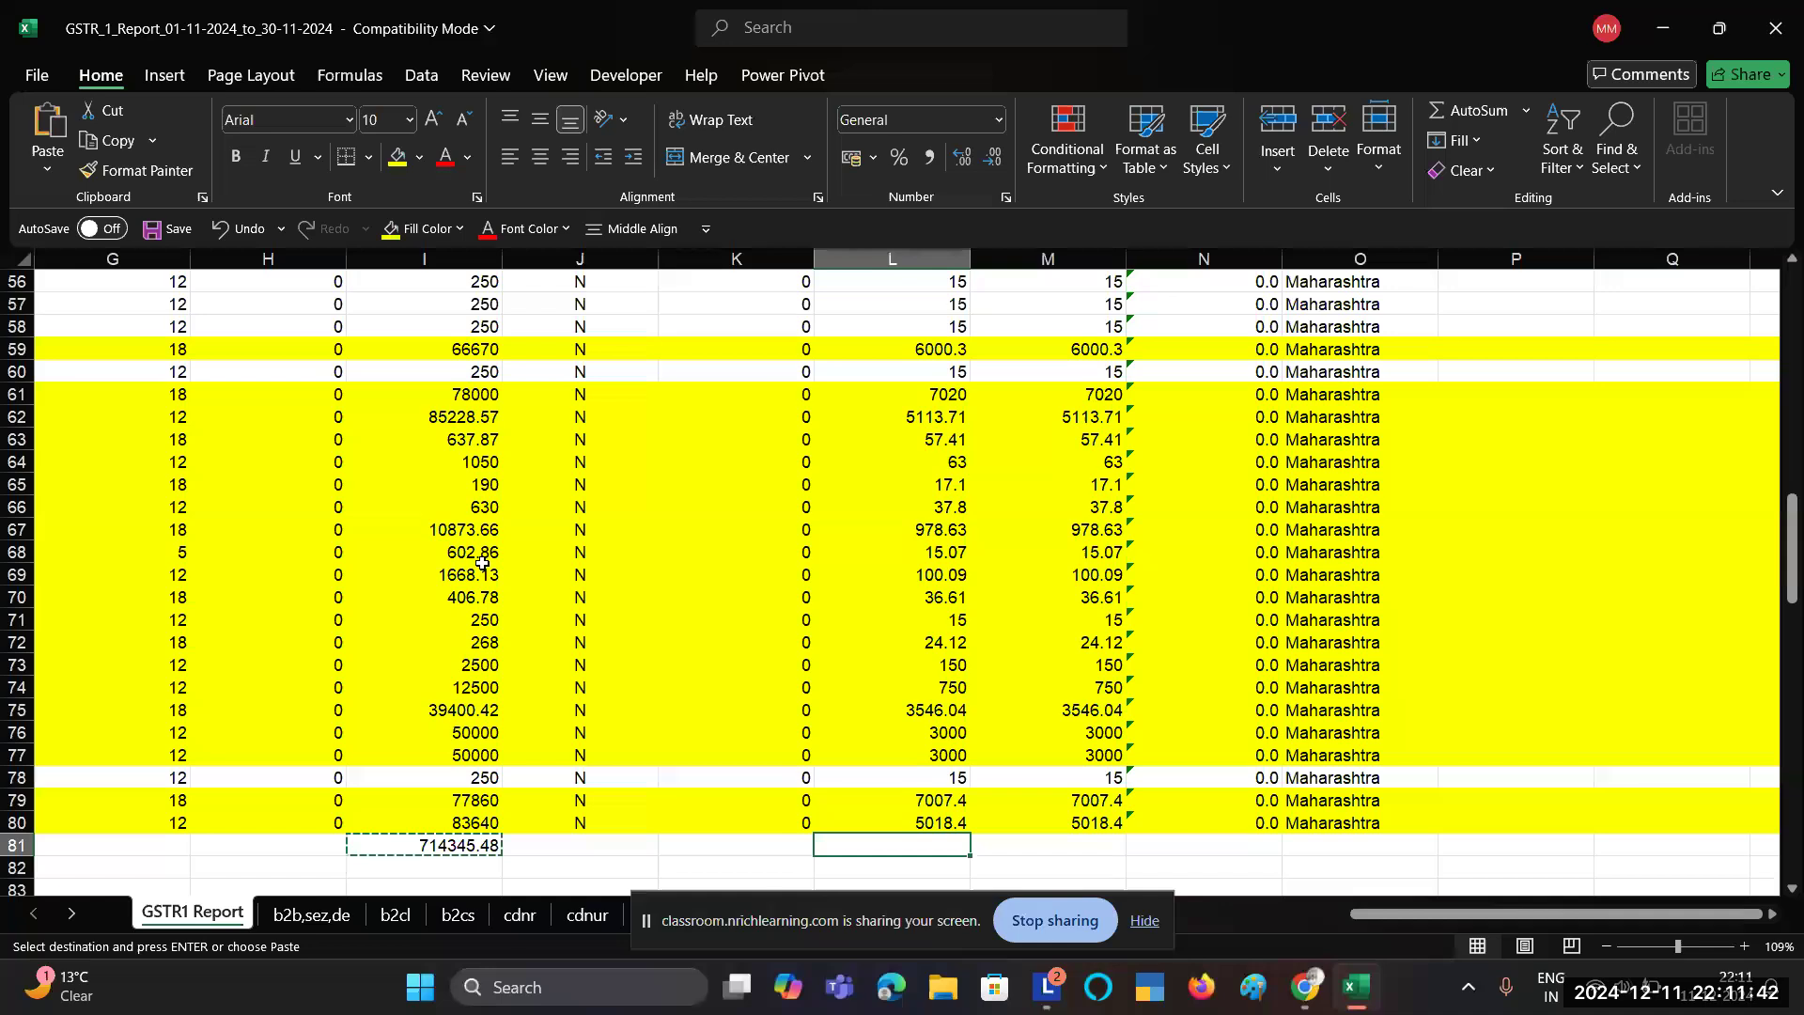
{"action": "key", "text": "ctrl+v"}
{"action": "key", "text": "Right"}
{"action": "key", "text": "ctrl+v"}
{"action": "key", "text": "alt+Tab"}
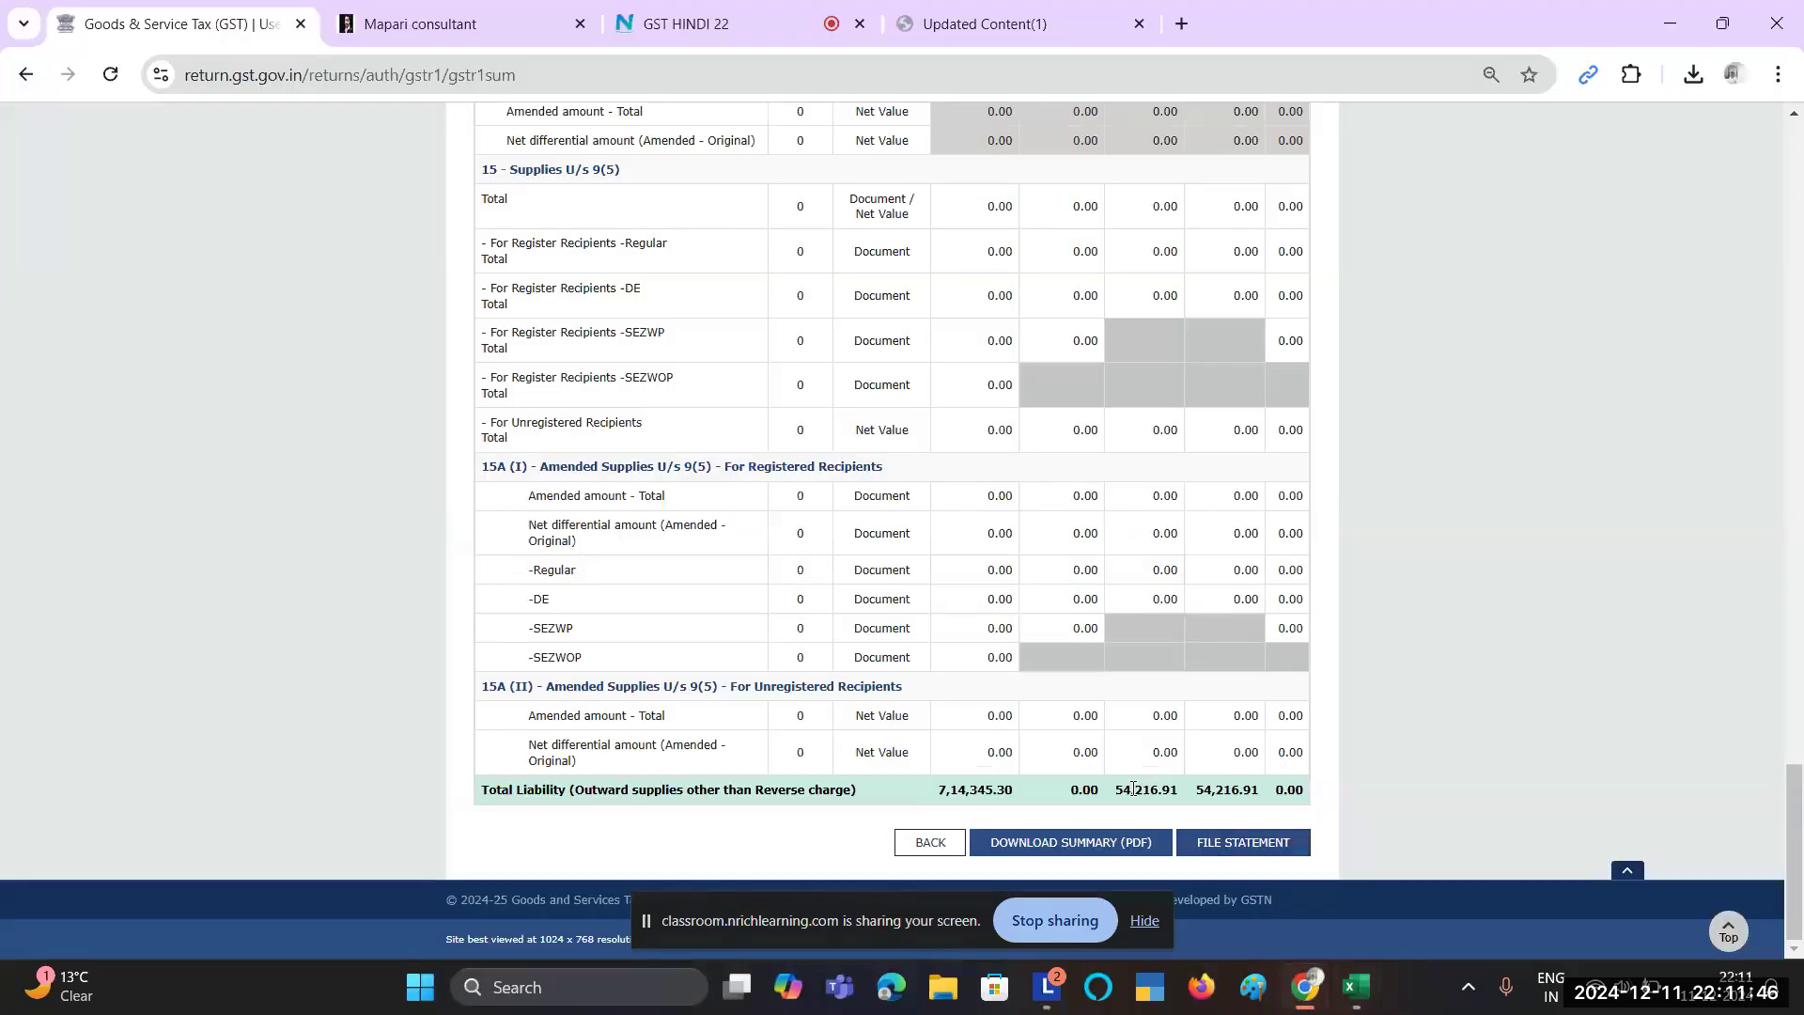
{"action": "key", "text": "alt+Tab"}
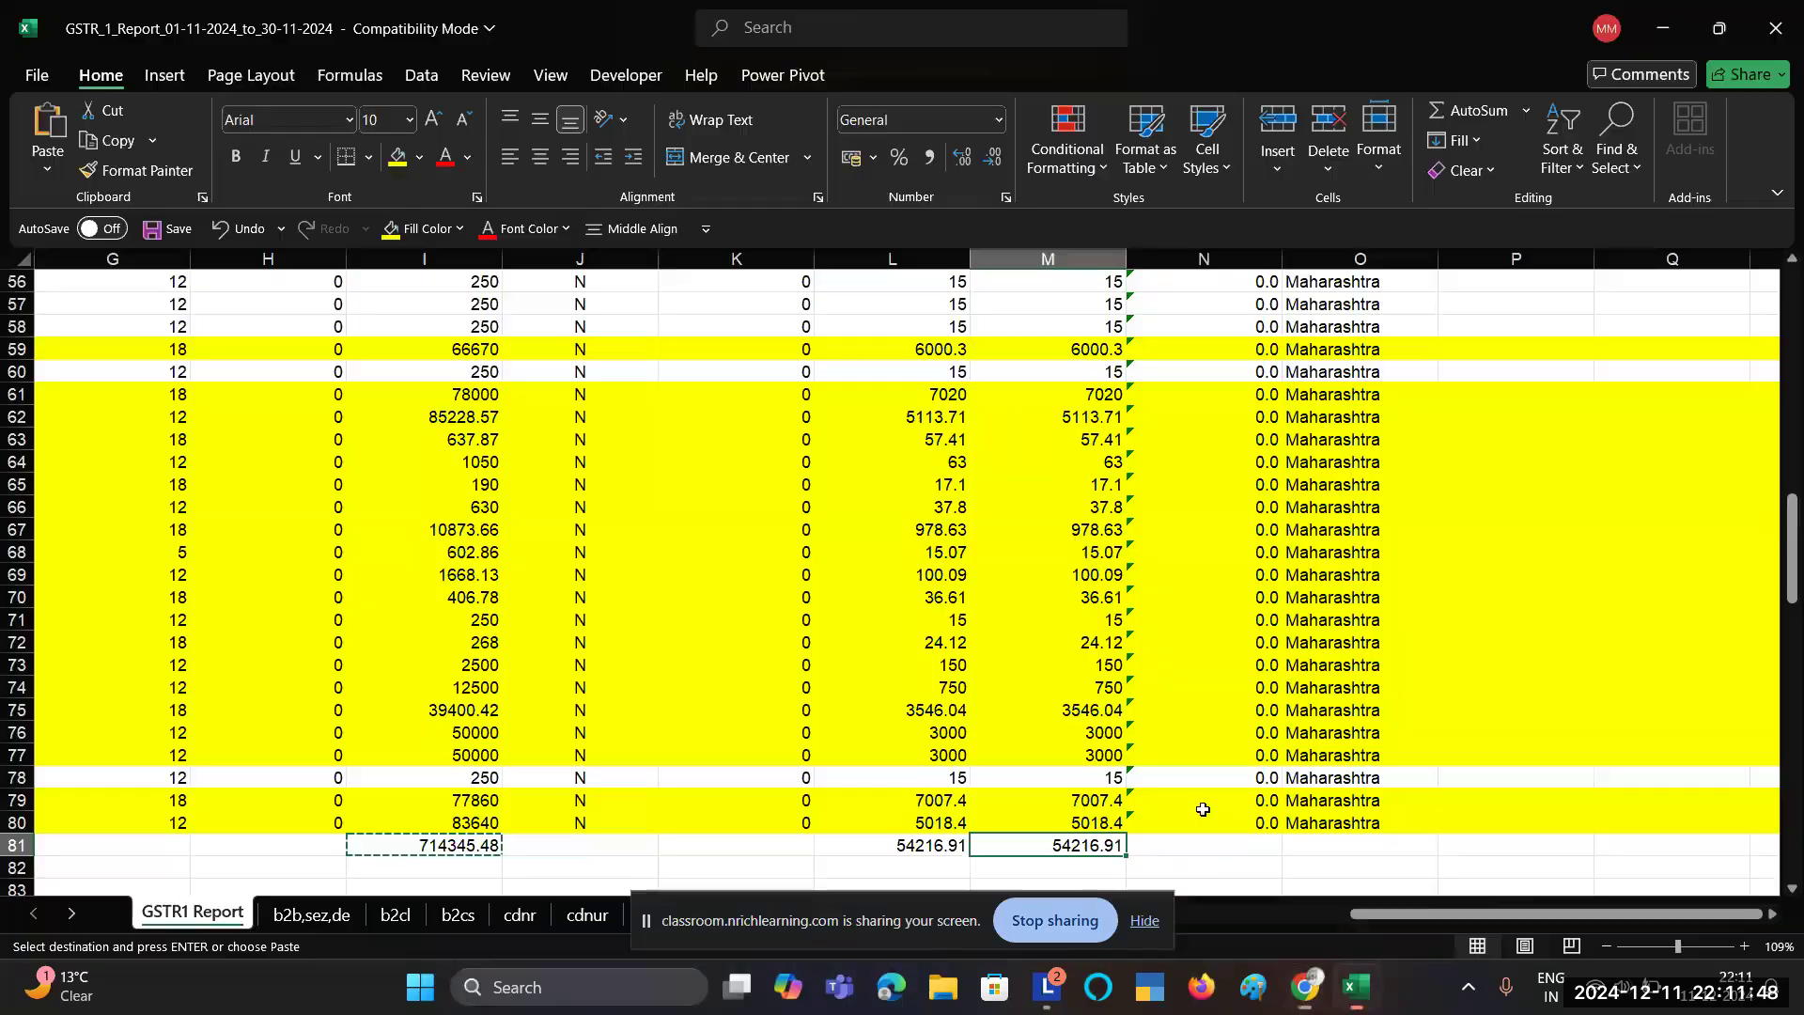
{"action": "left_click_drag", "start_coordinate": [911, 847], "coordinate": [1061, 845]}
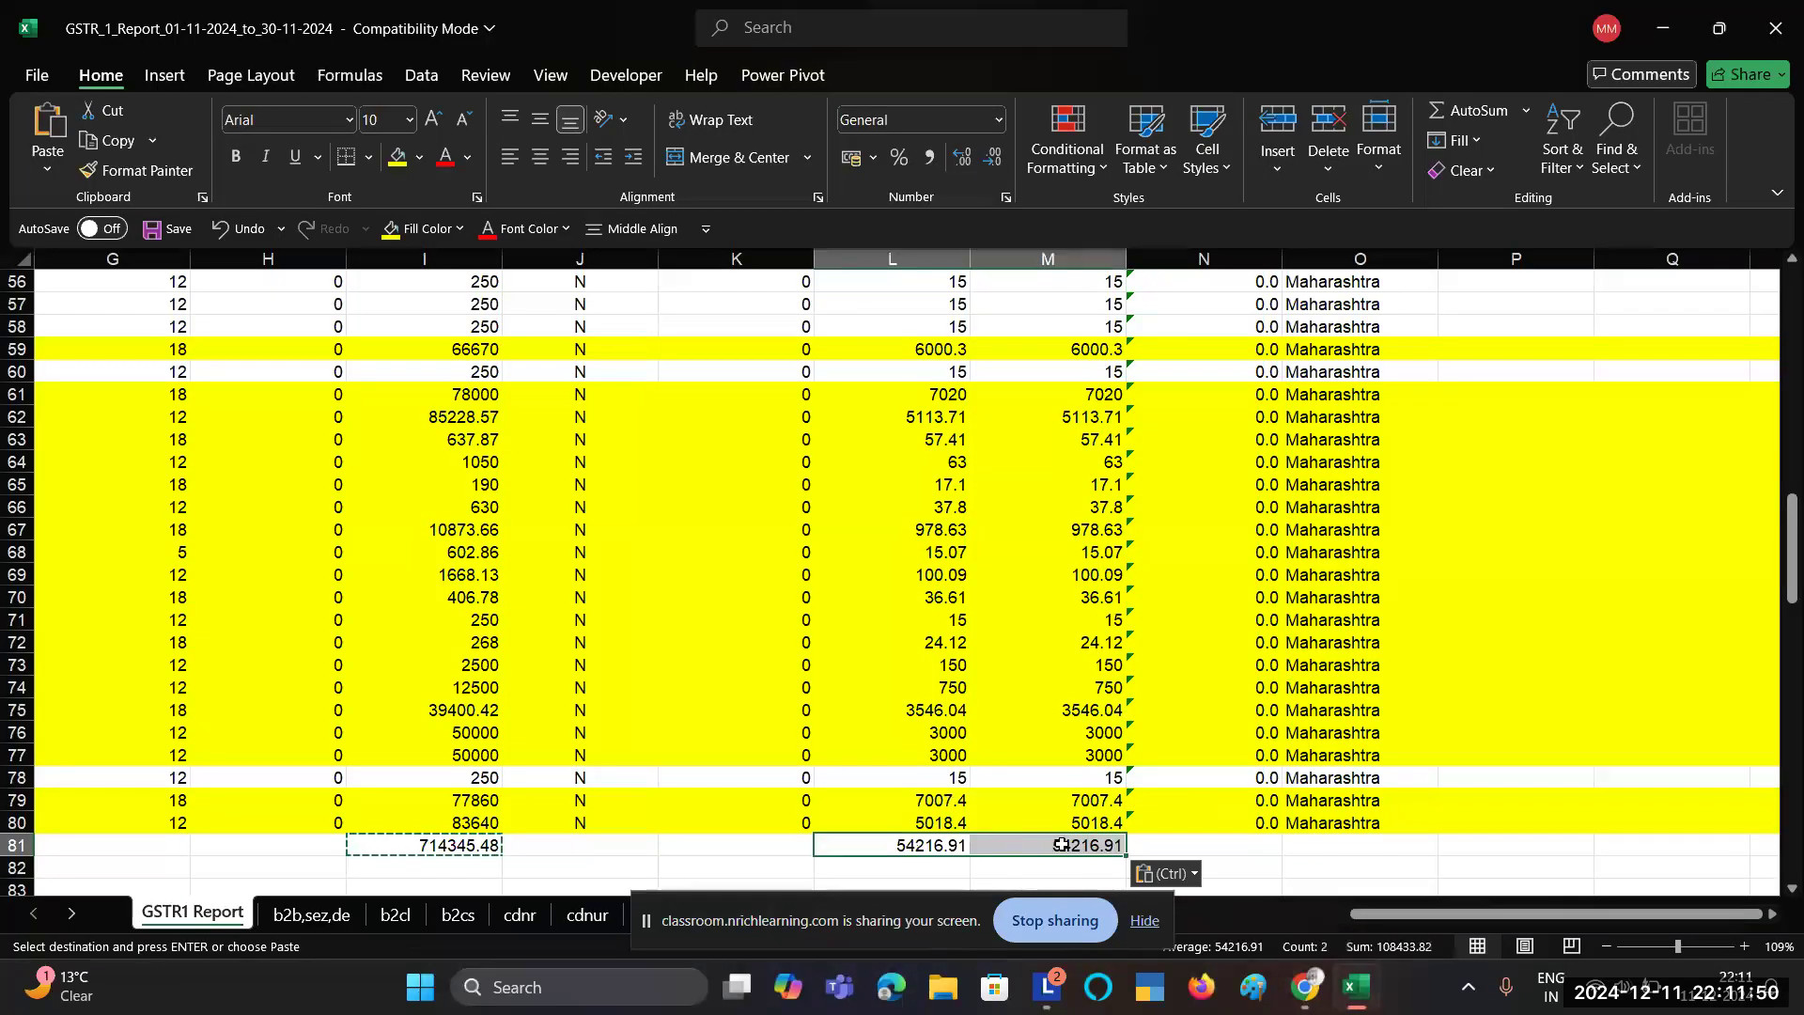
{"action": "key", "text": "alt+Tab"}
{"action": "key", "text": "alt+Tab"}
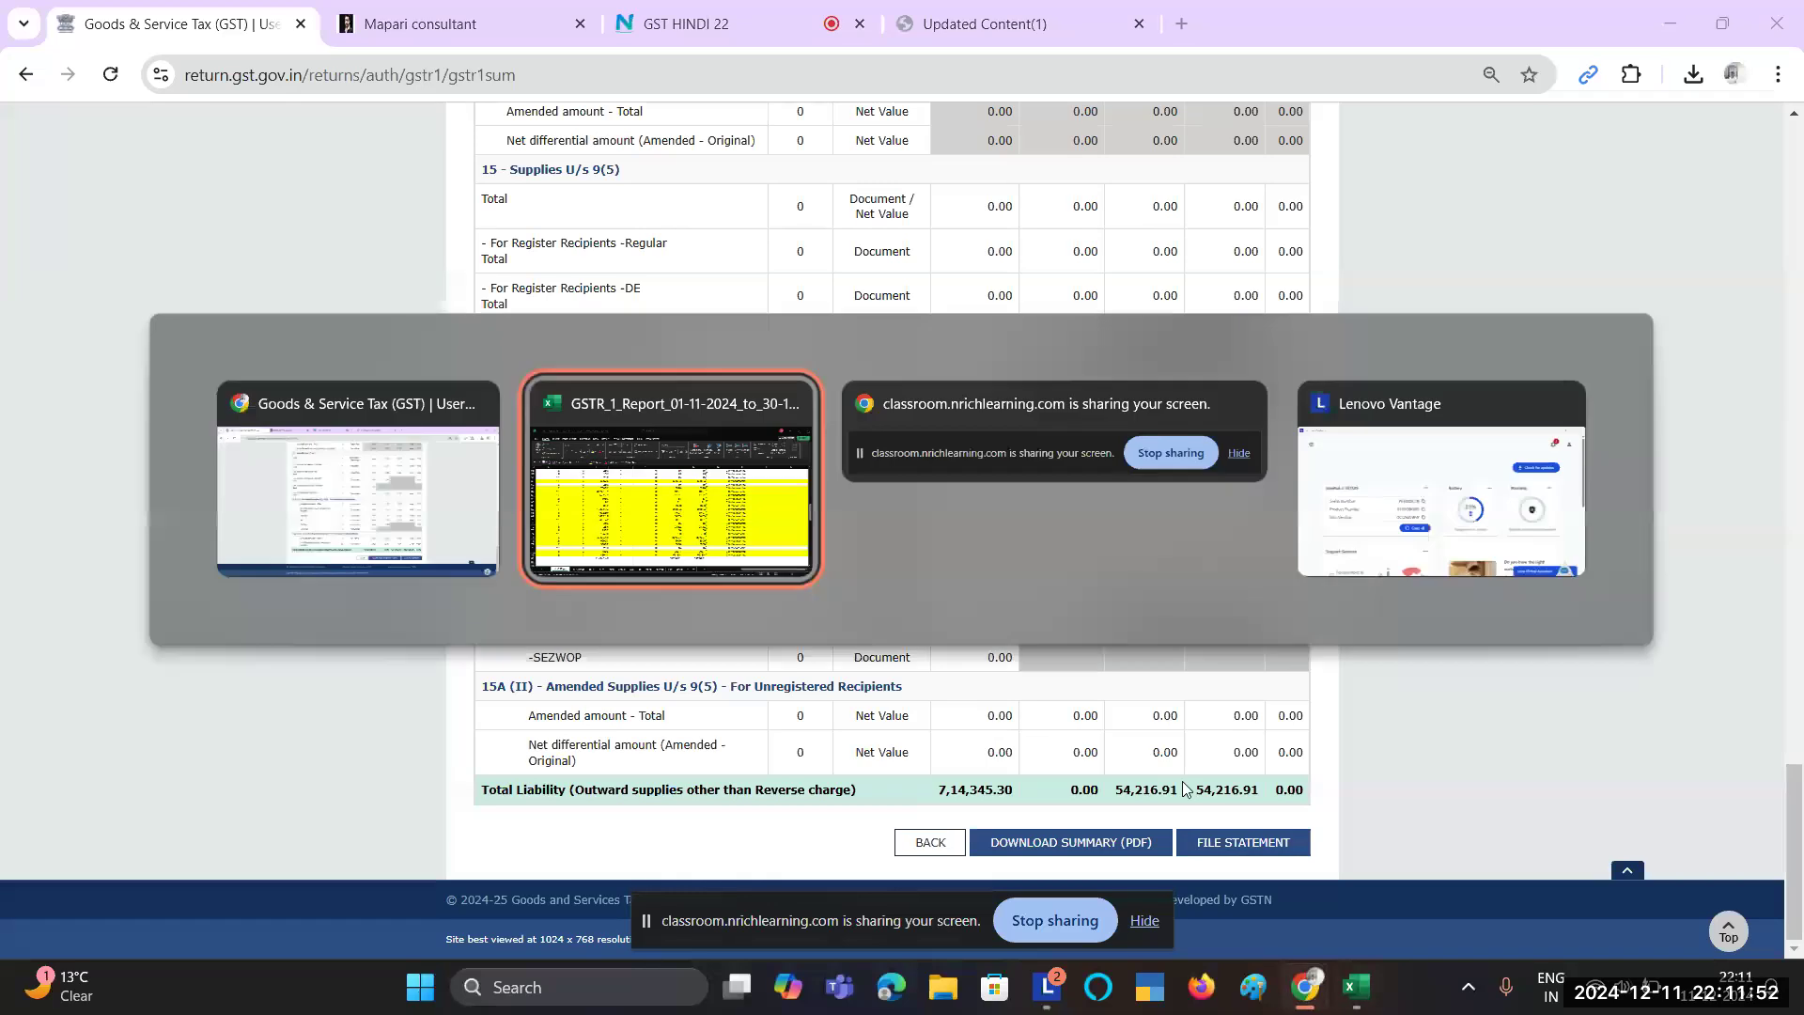
{"action": "key", "text": "alt+Tab"}
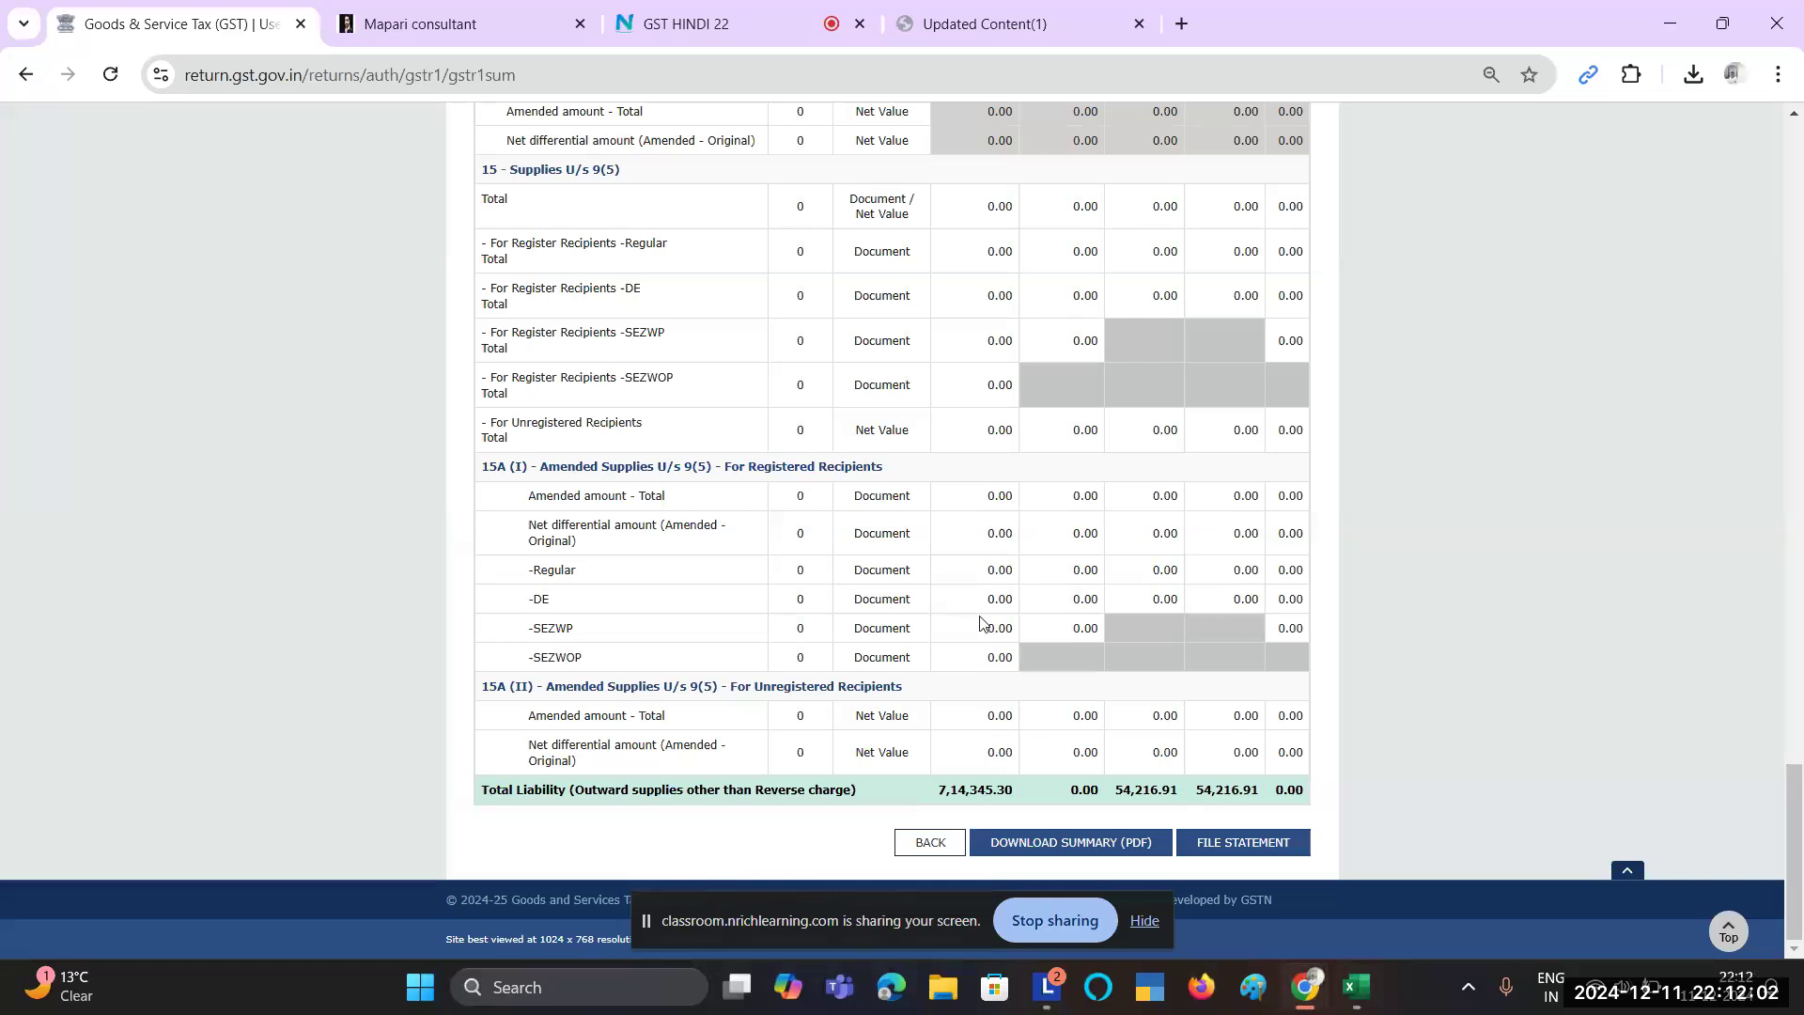
Step: Download the GSTR-1 summary PDF and proceed to file the statement
{"action": "left_click", "coordinate": [1128, 844]}
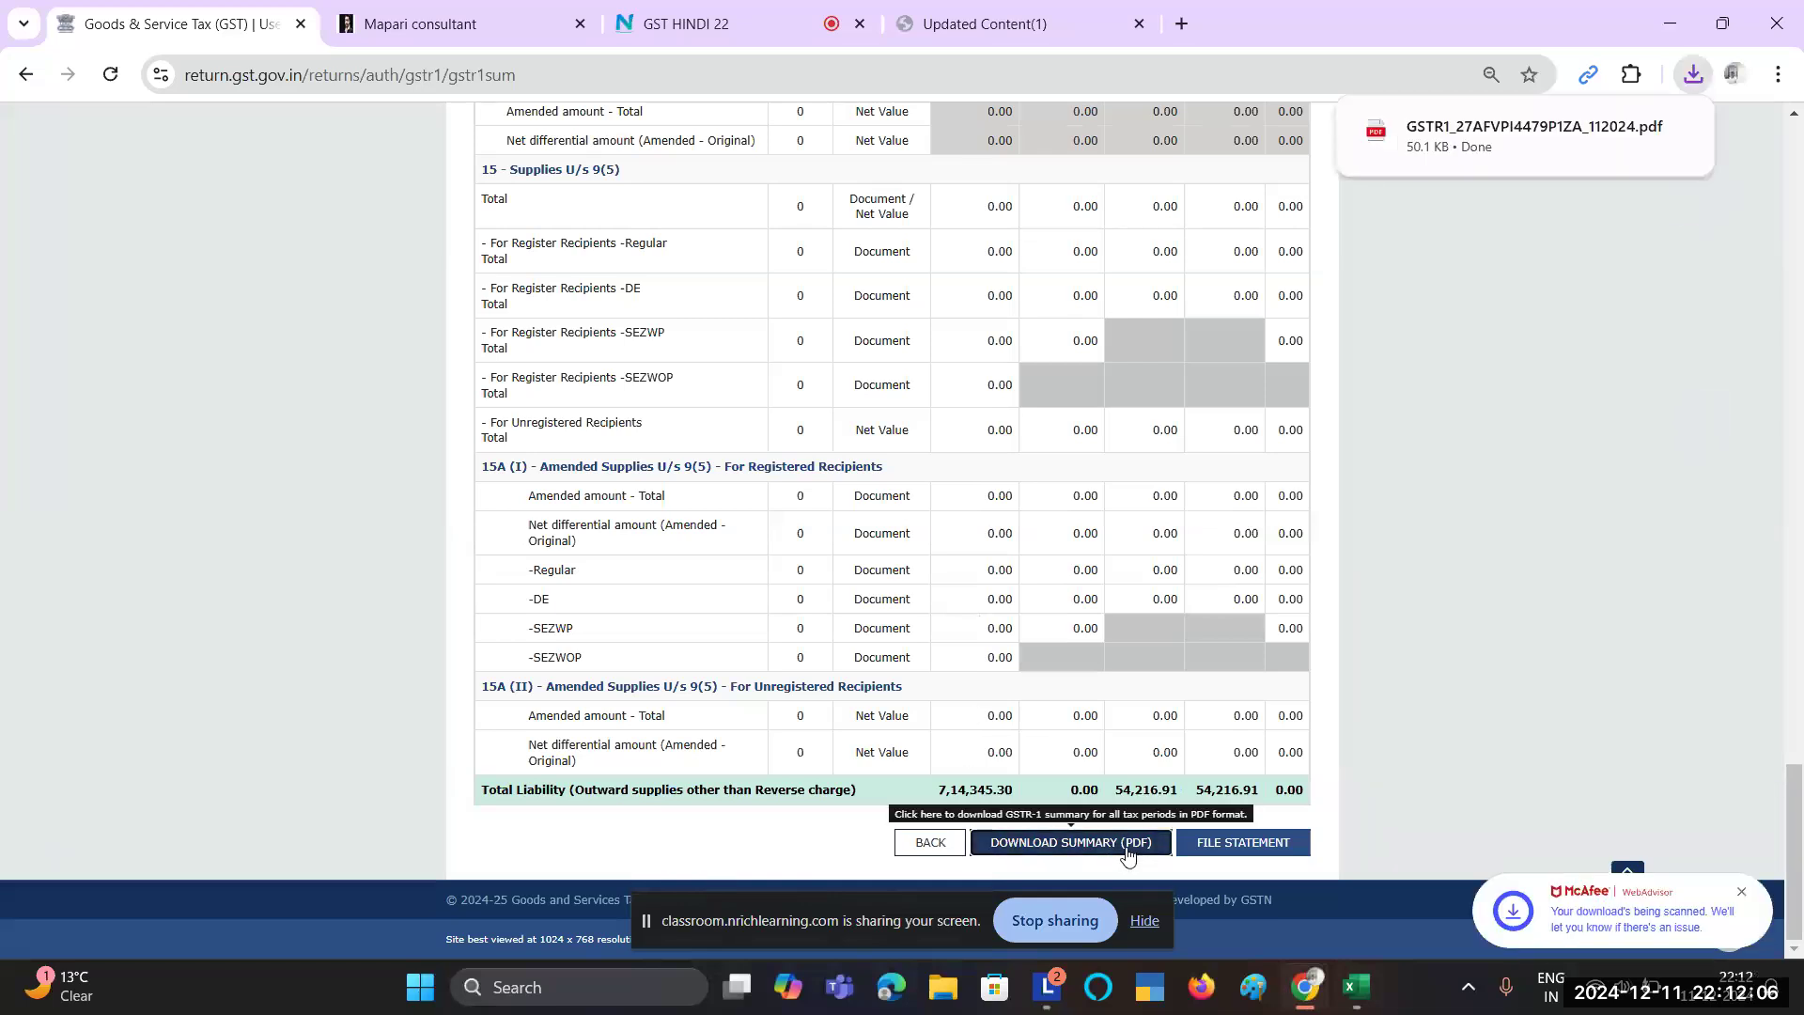
{"action": "left_click", "coordinate": [1224, 851]}
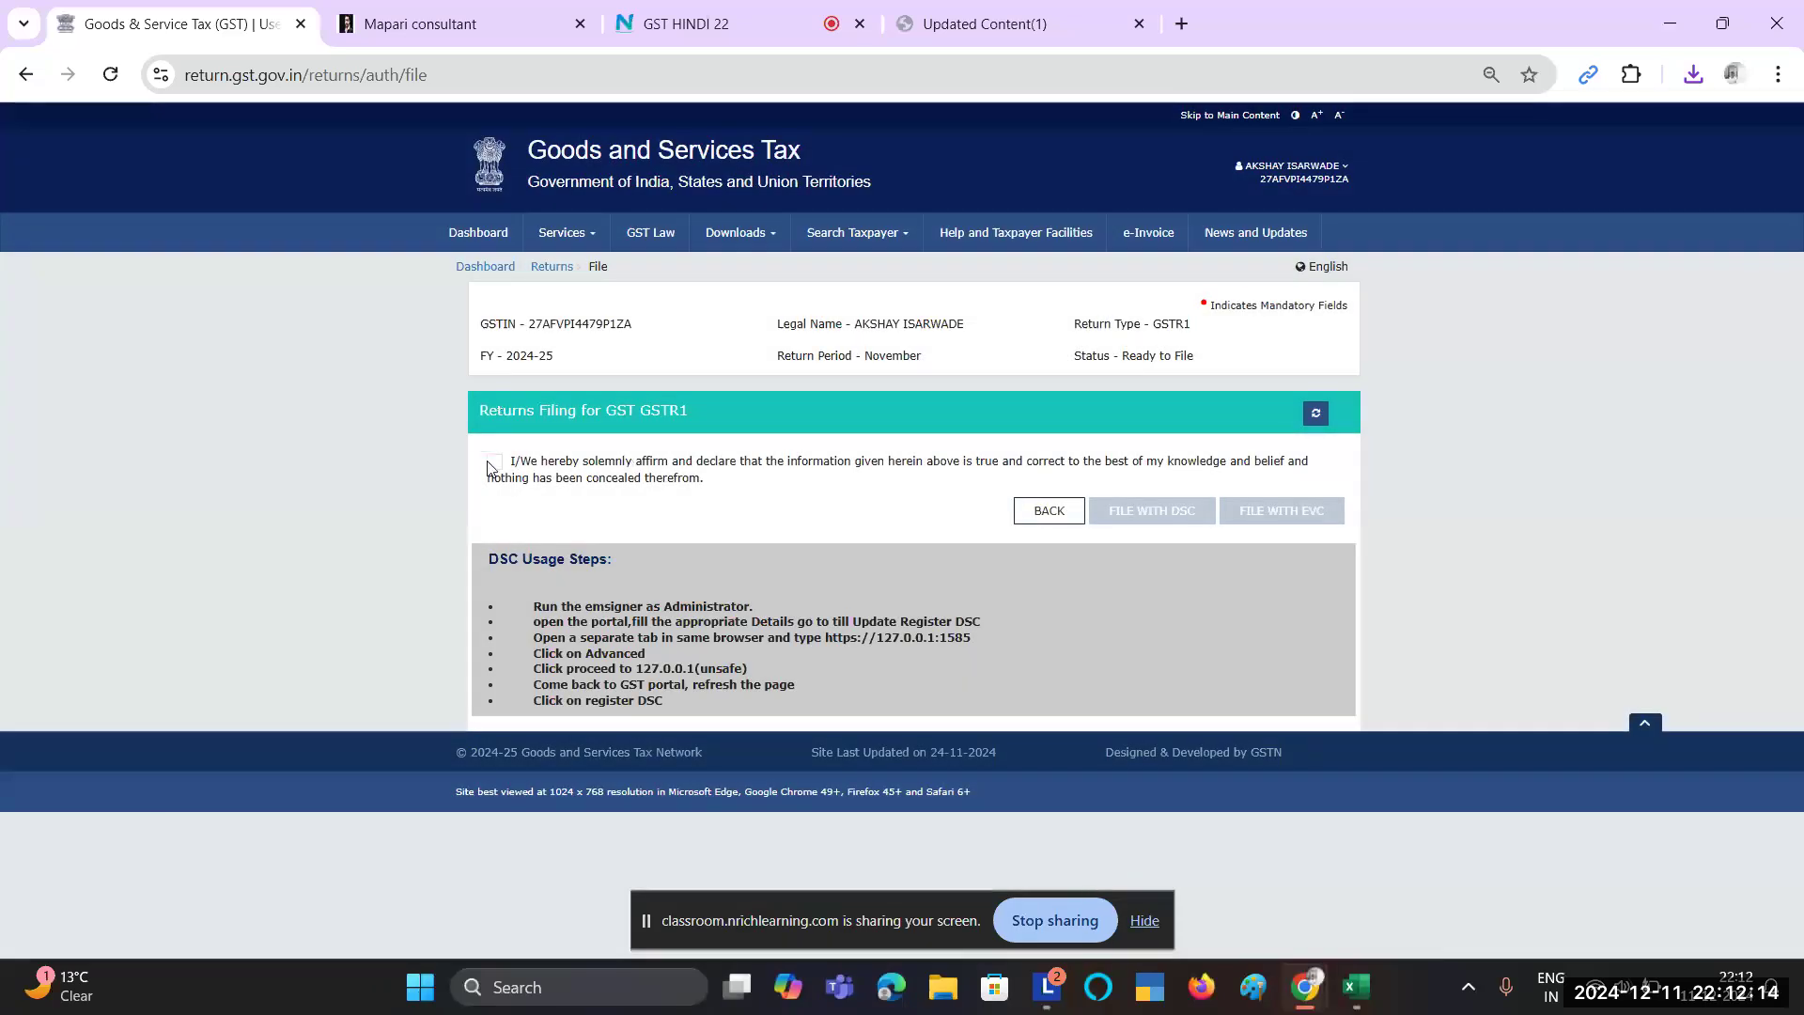
Step: Accept the declaration, choose the authorised signatory, and file with EVC
{"action": "left_click", "coordinate": [492, 463]}
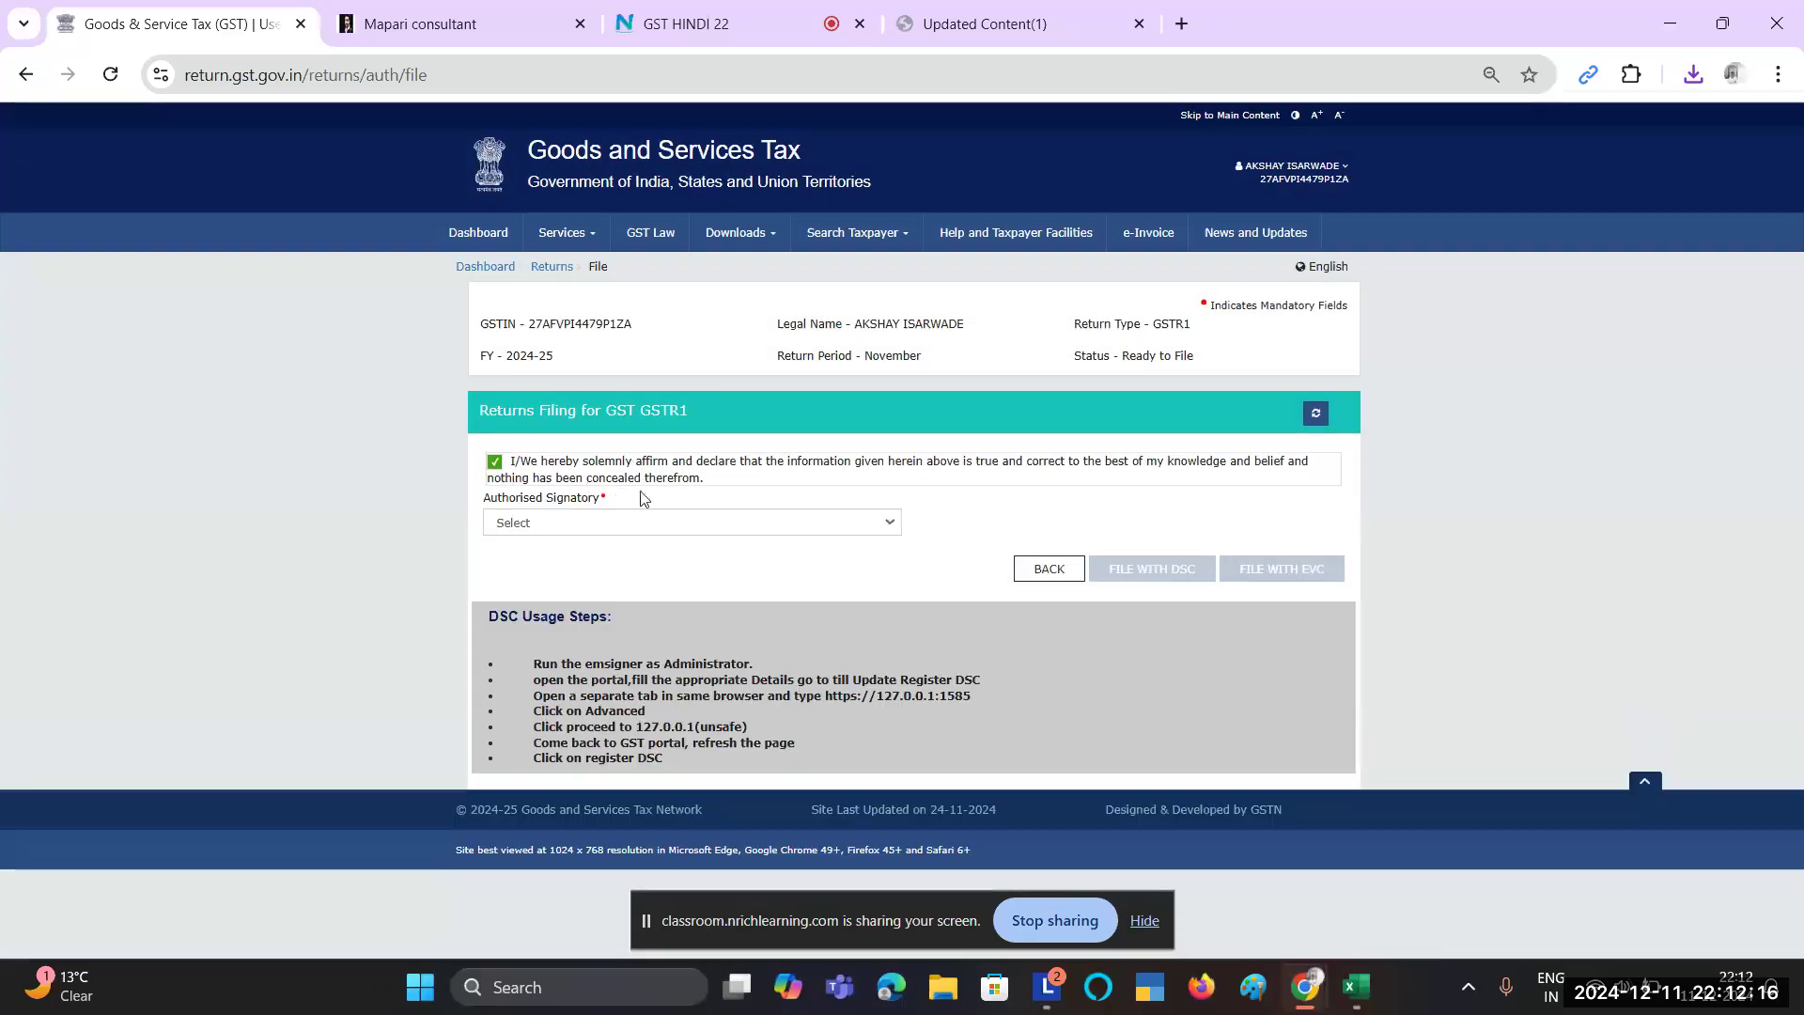
{"action": "left_click", "coordinate": [696, 532]}
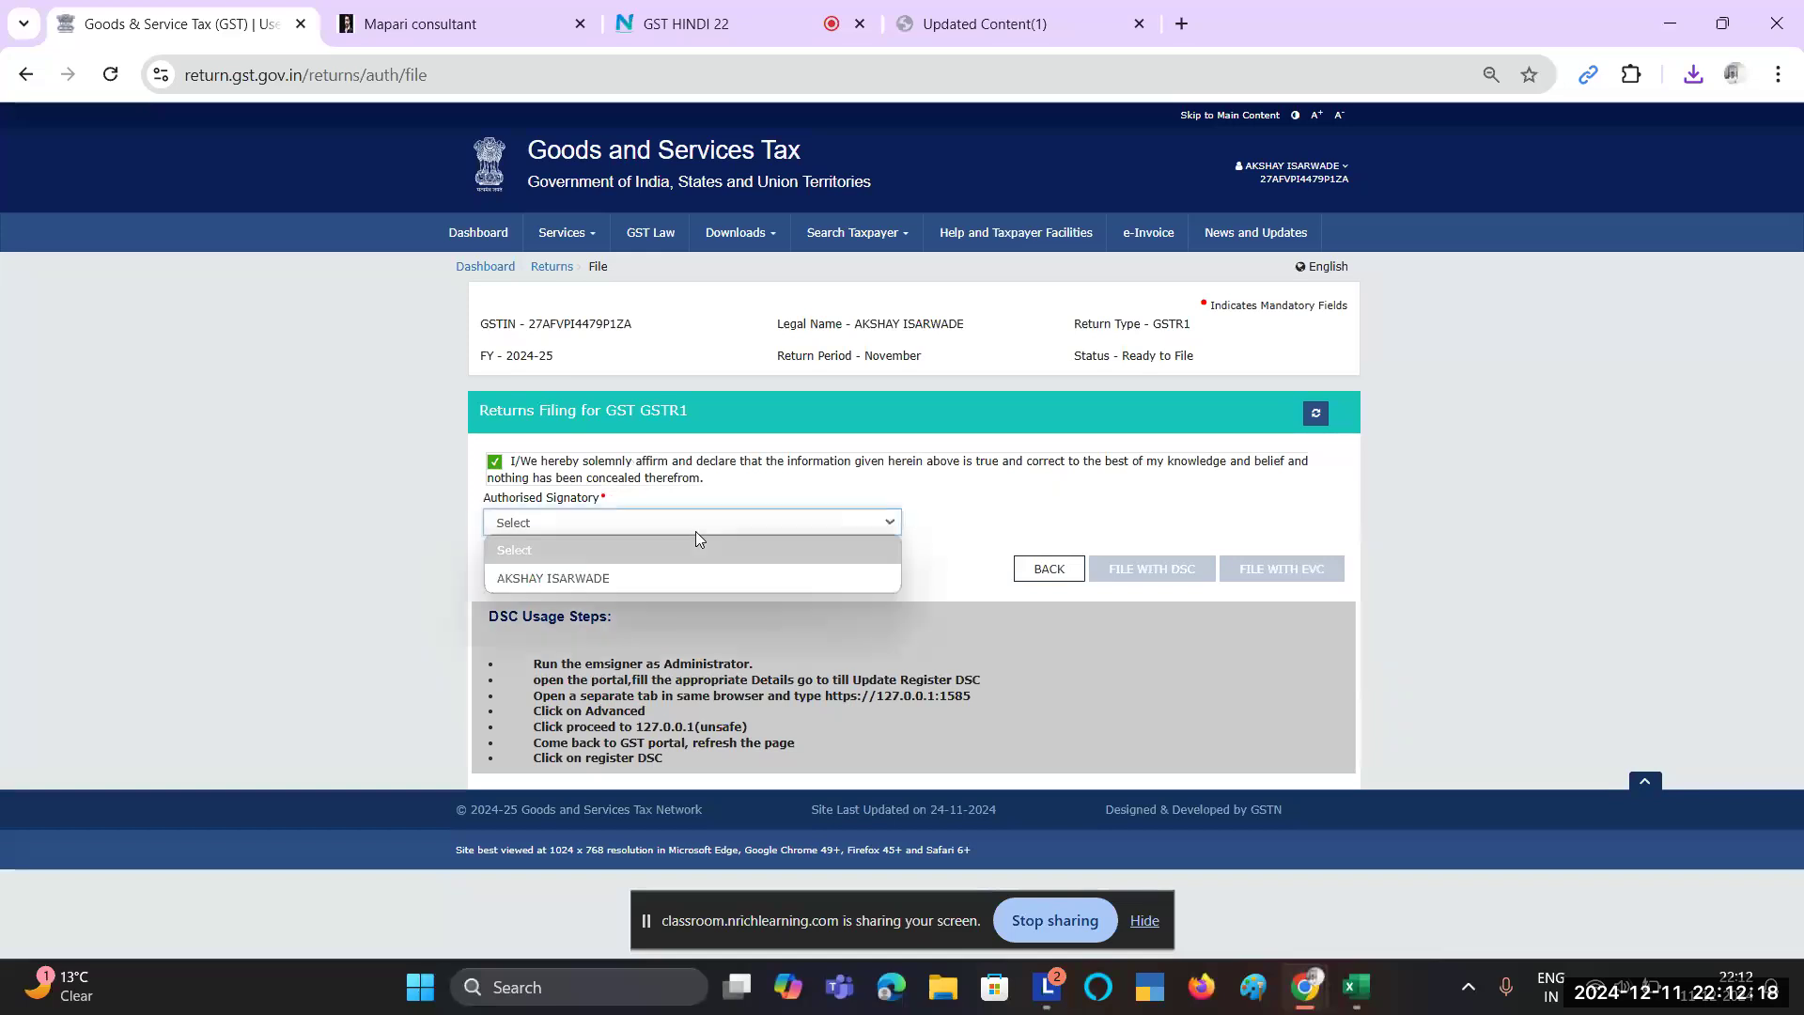
{"action": "left_click", "coordinate": [665, 575]}
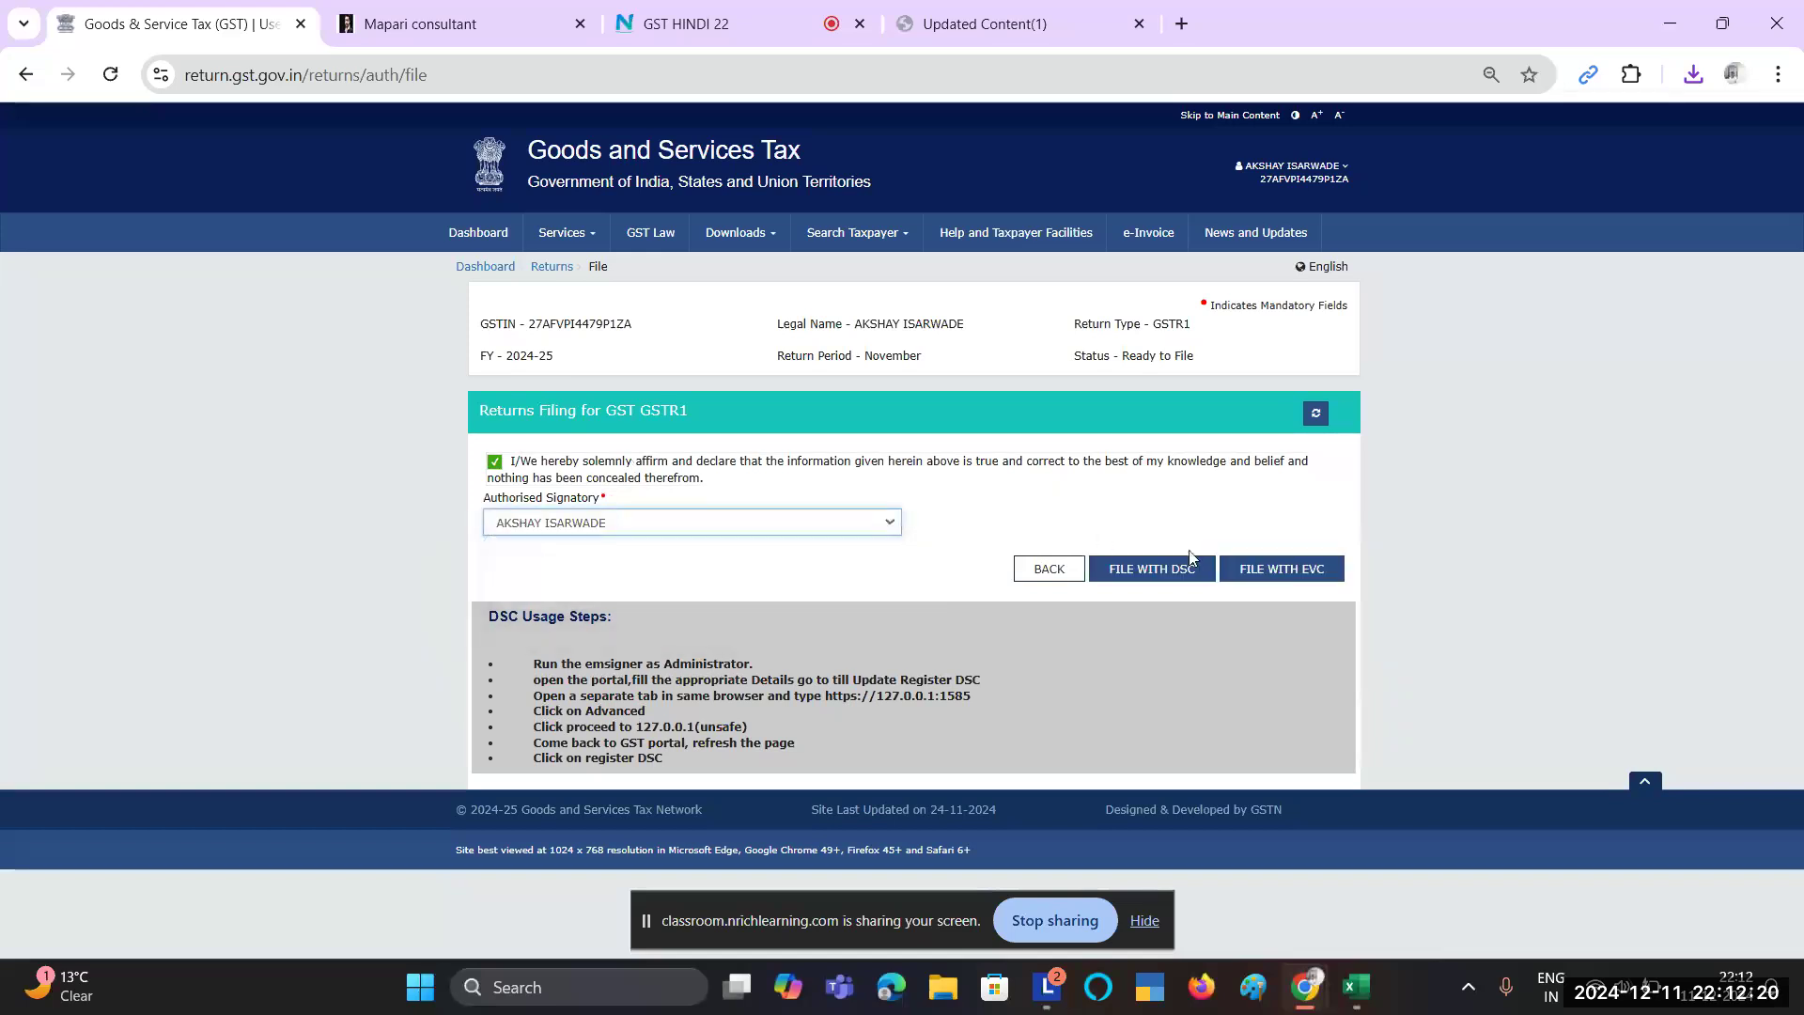
{"action": "left_click", "coordinate": [1302, 580]}
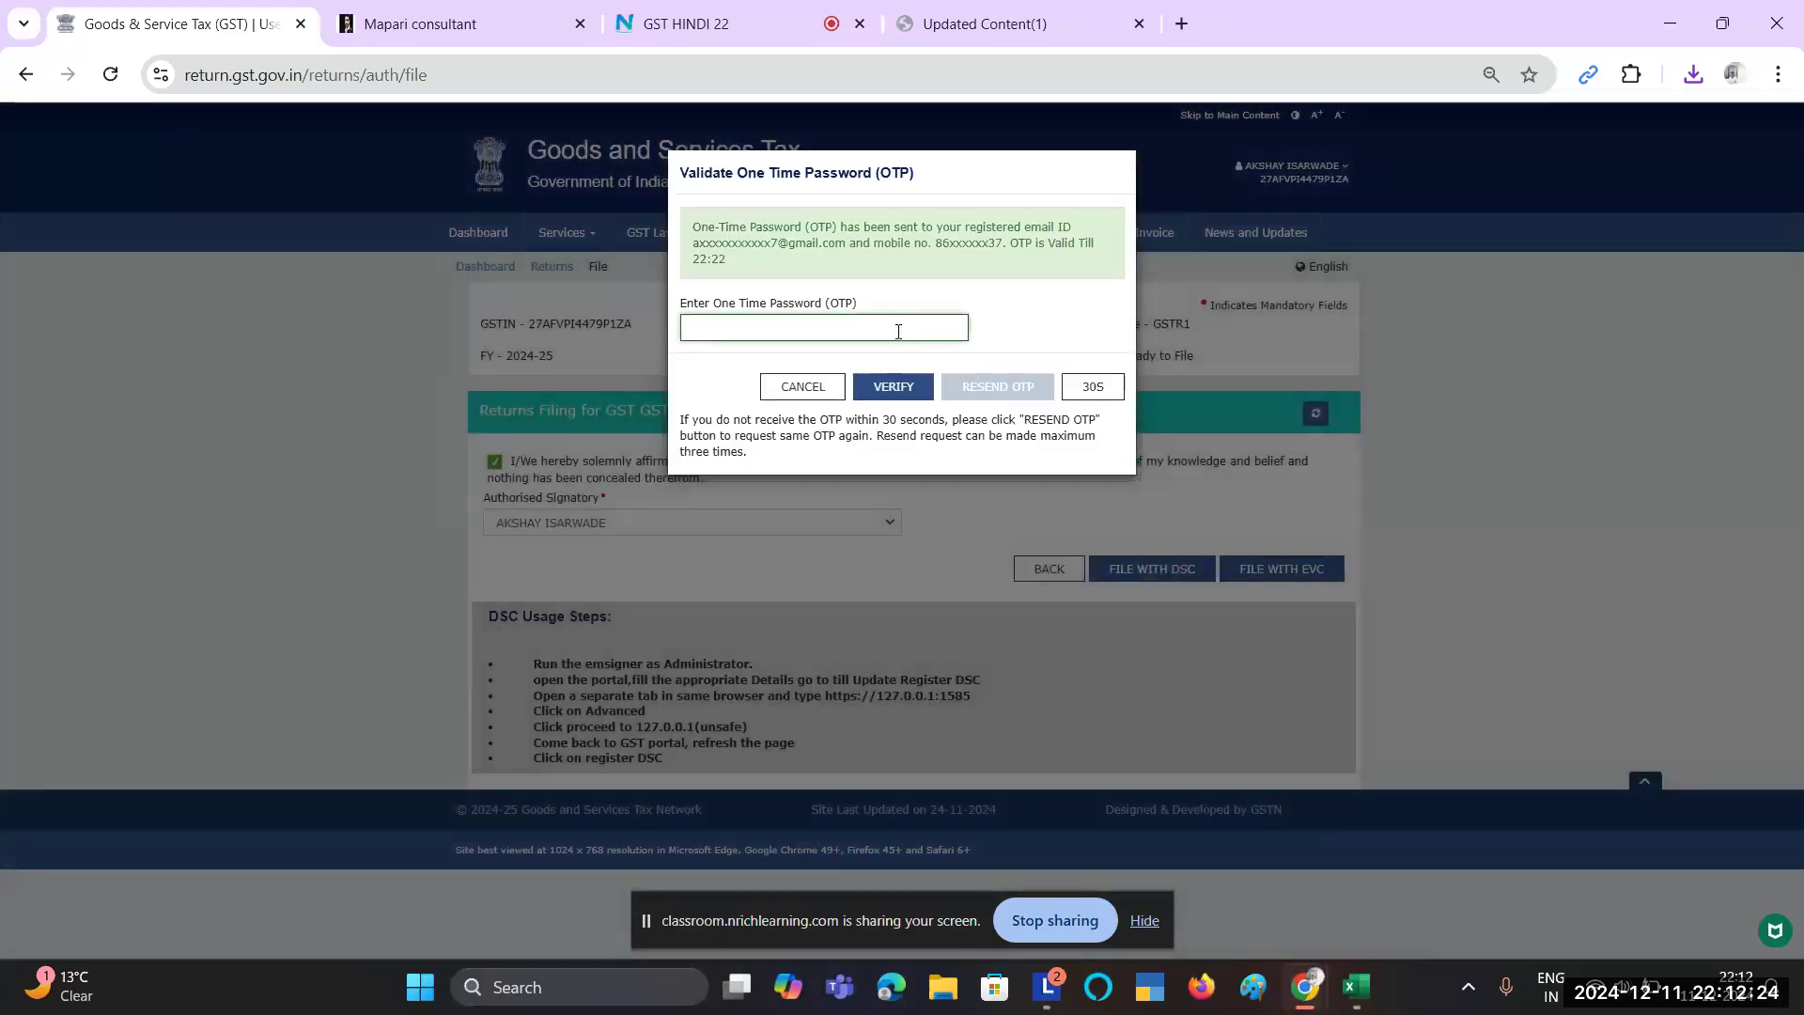
Step: Enter and verify the one-time password, review the success message, then go to Returns
{"action": "left_click", "coordinate": [898, 330]}
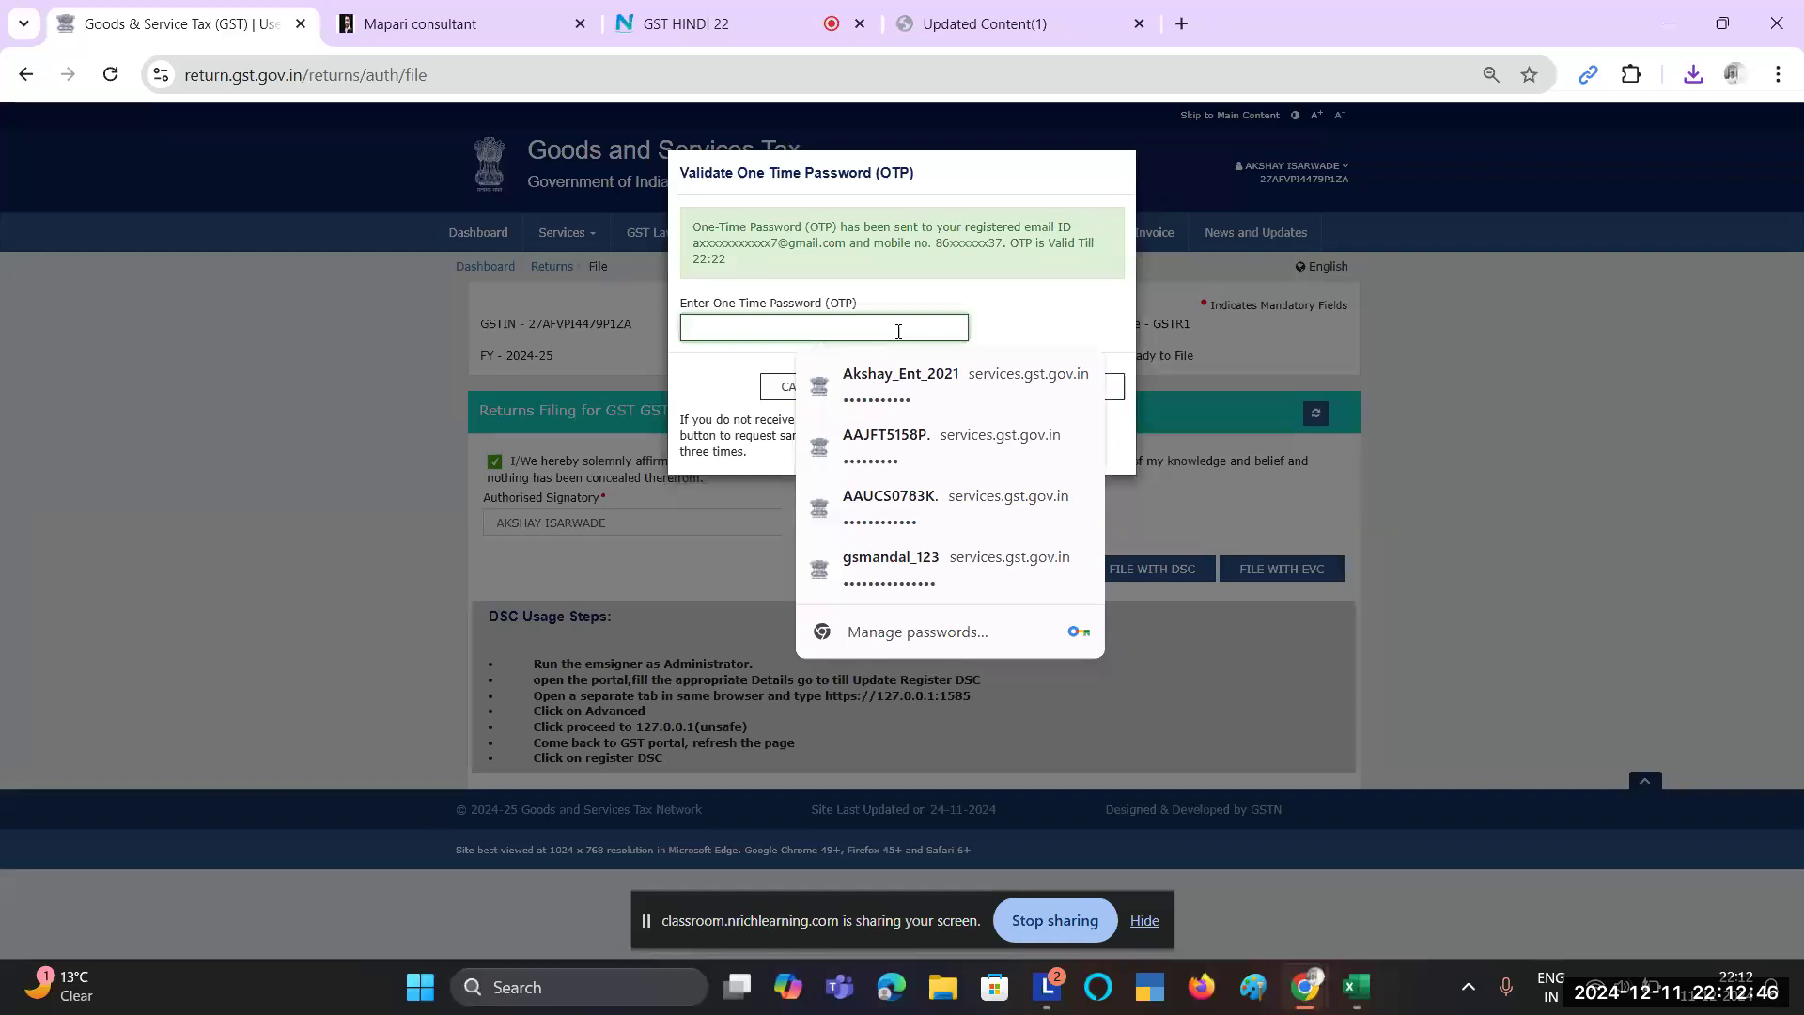
{"action": "type", "text": "1"}
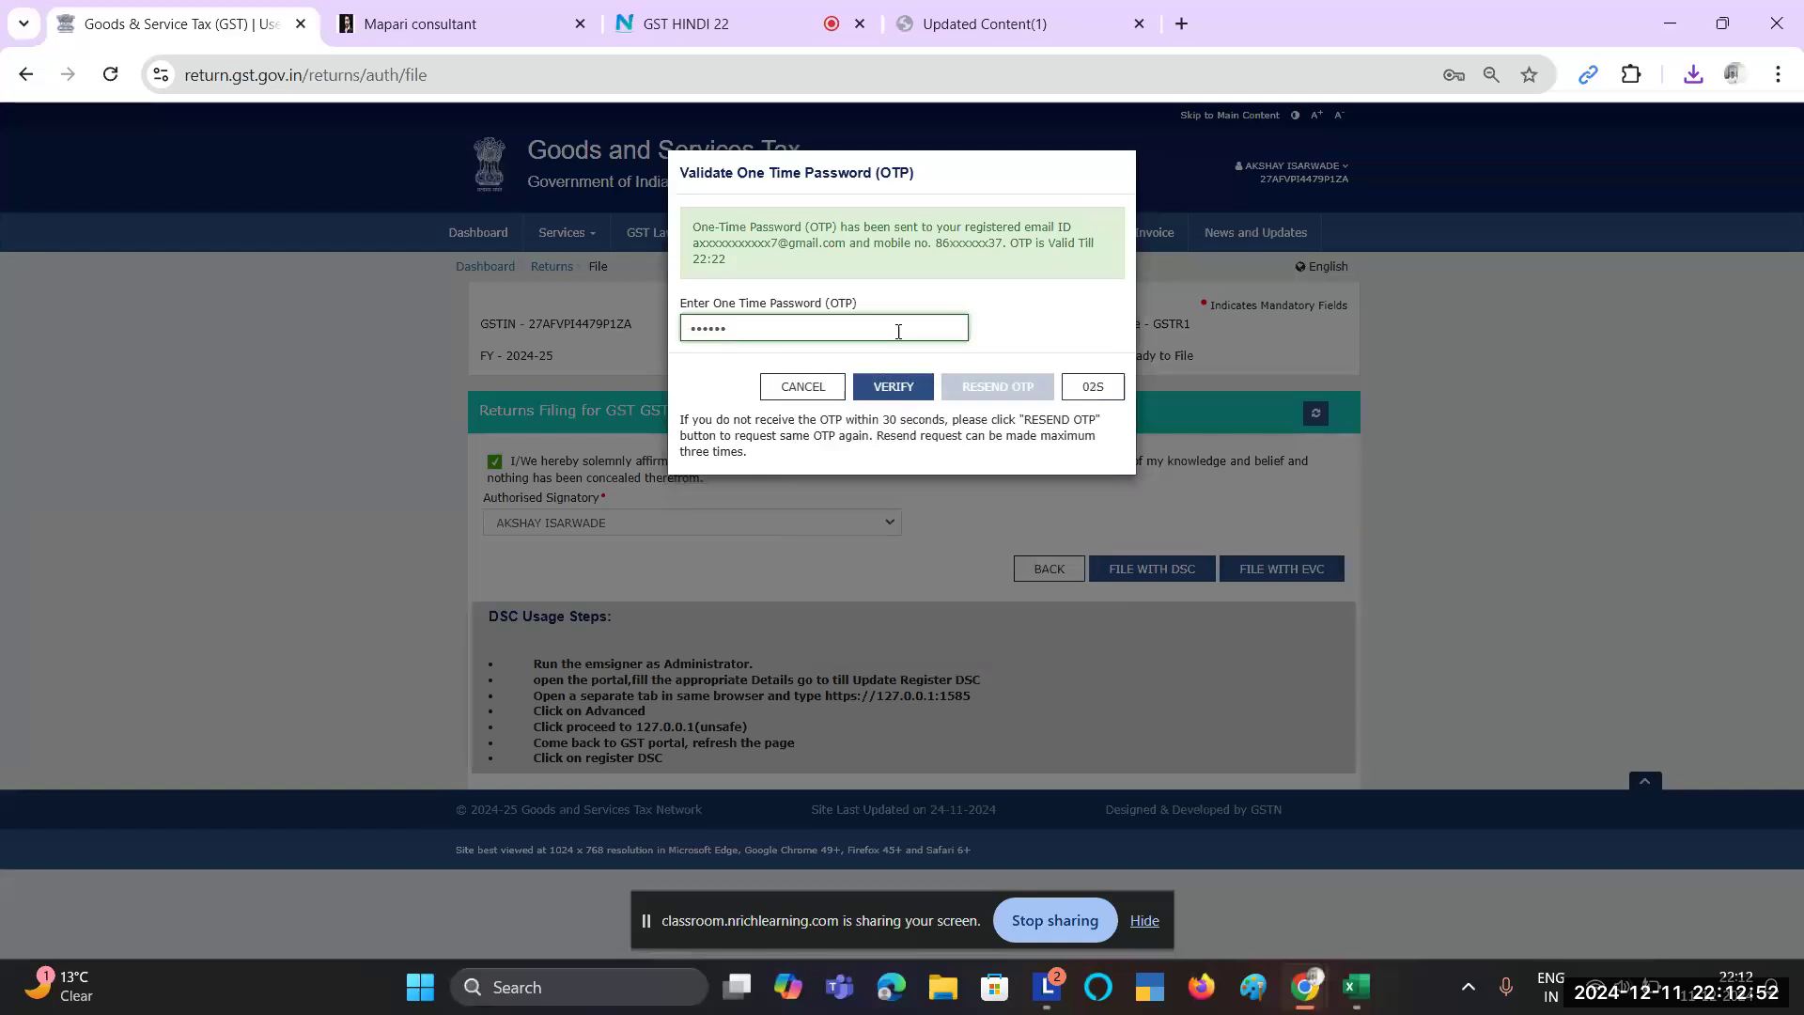
{"action": "left_click", "coordinate": [904, 392]}
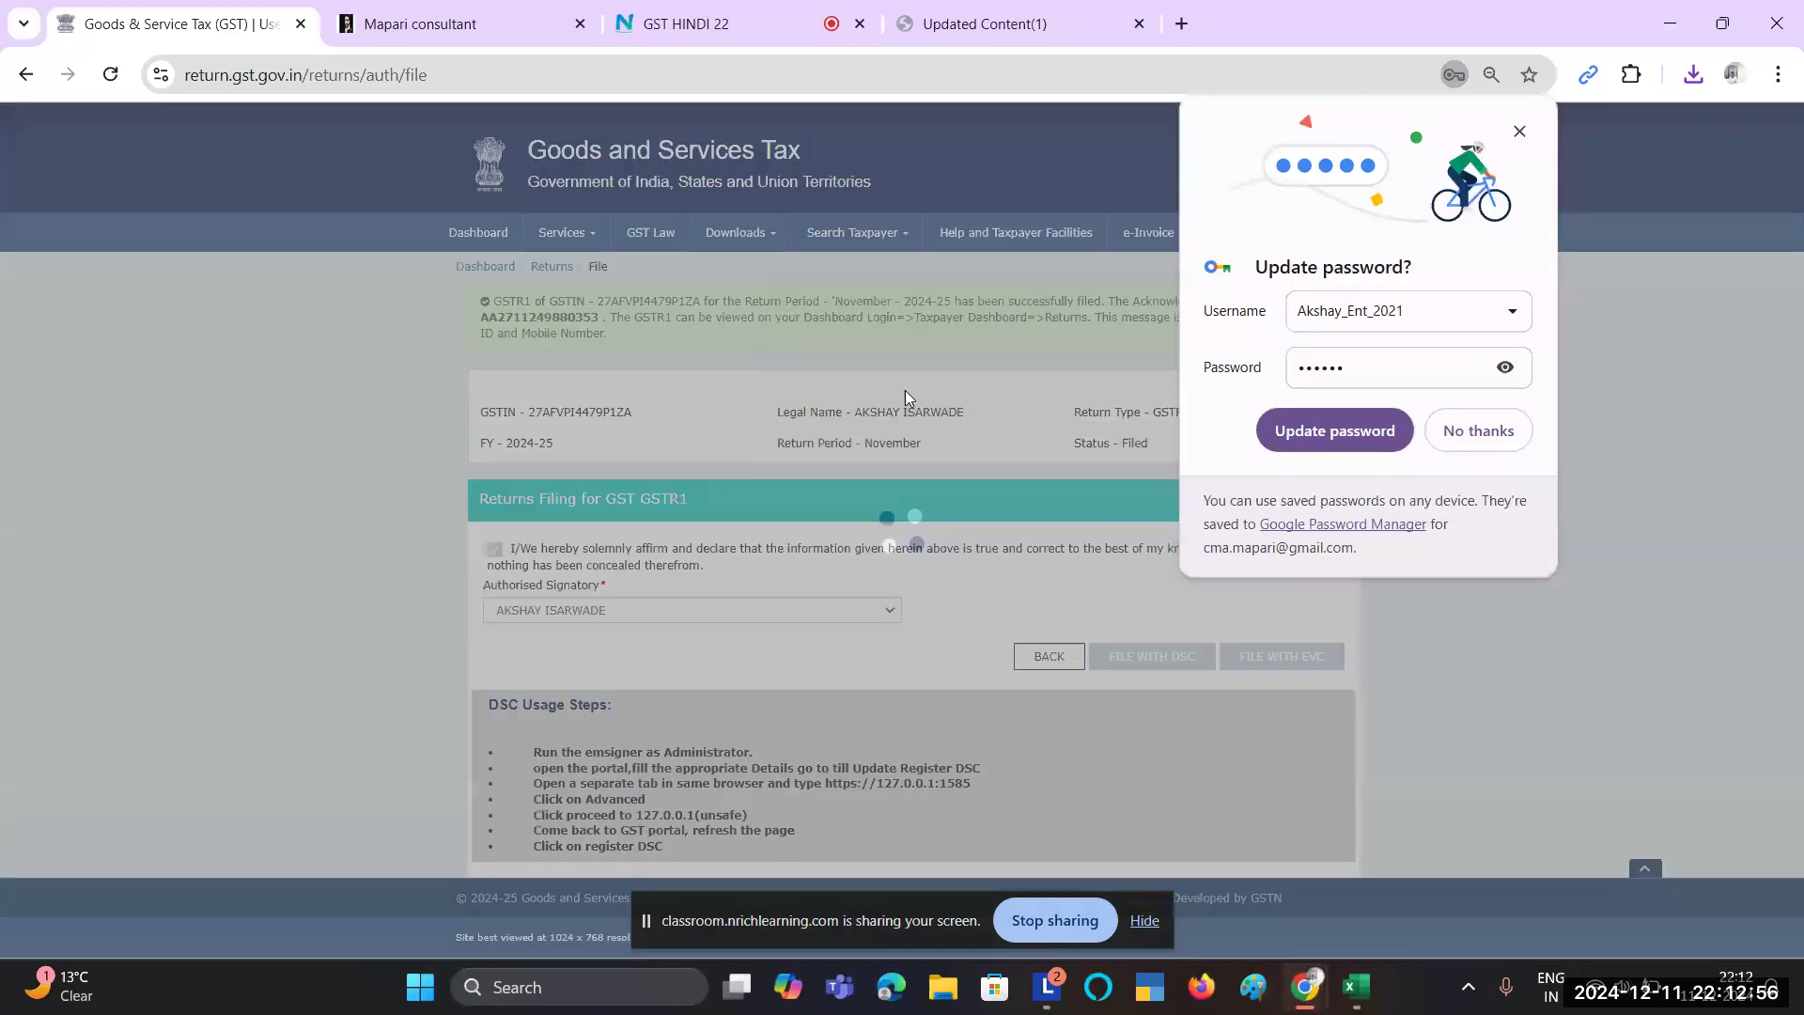
{"action": "left_click", "coordinate": [1470, 427]}
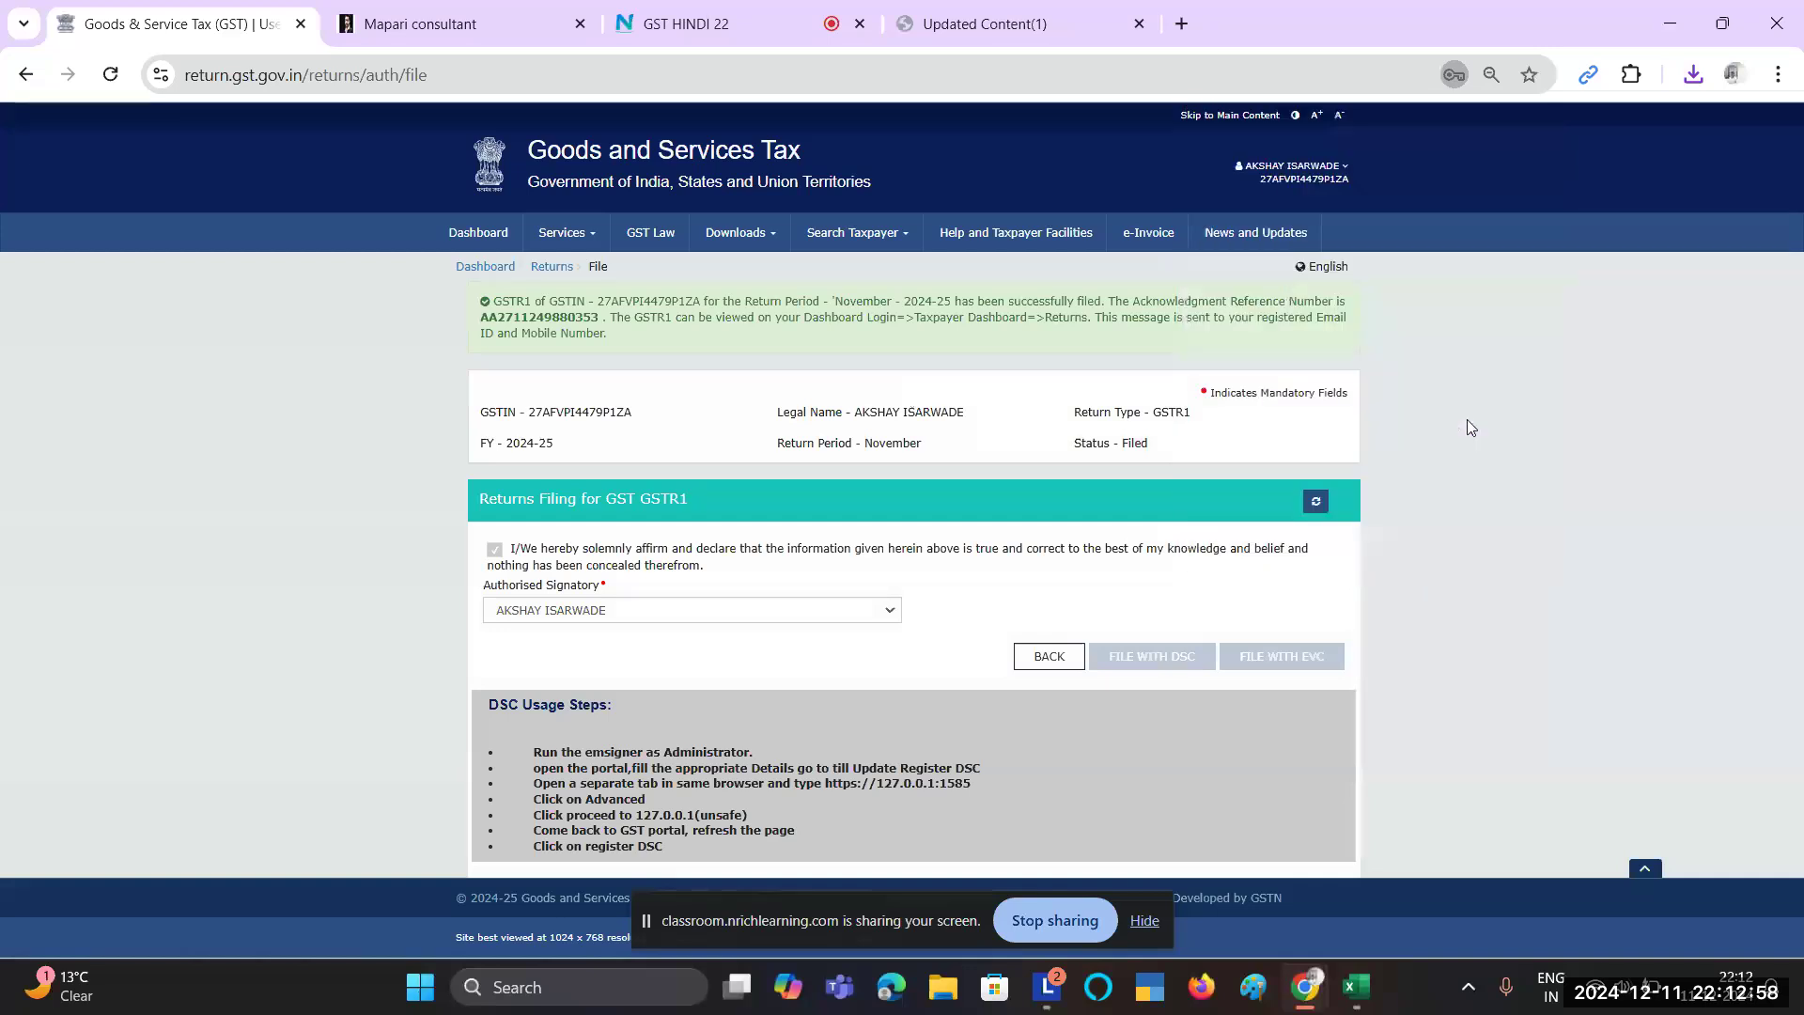
{"action": "left_click_drag", "start_coordinate": [495, 302], "coordinate": [631, 333]}
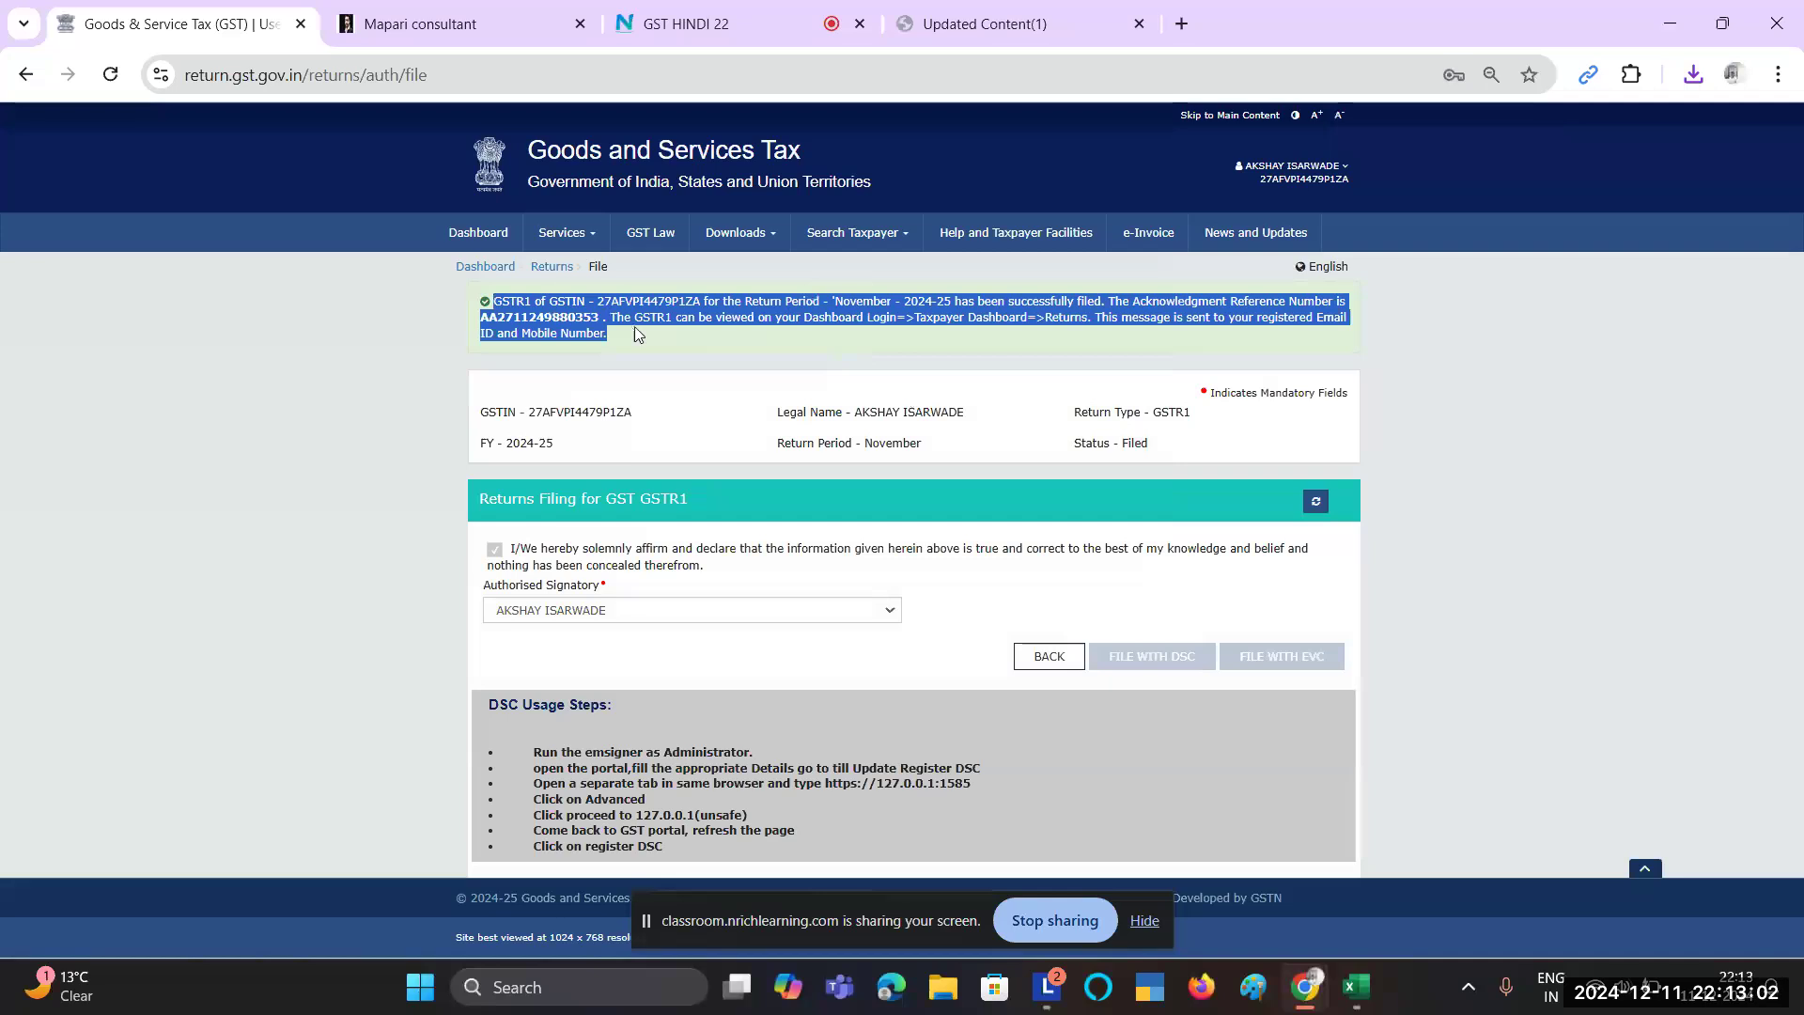
{"action": "left_click", "coordinate": [916, 322]}
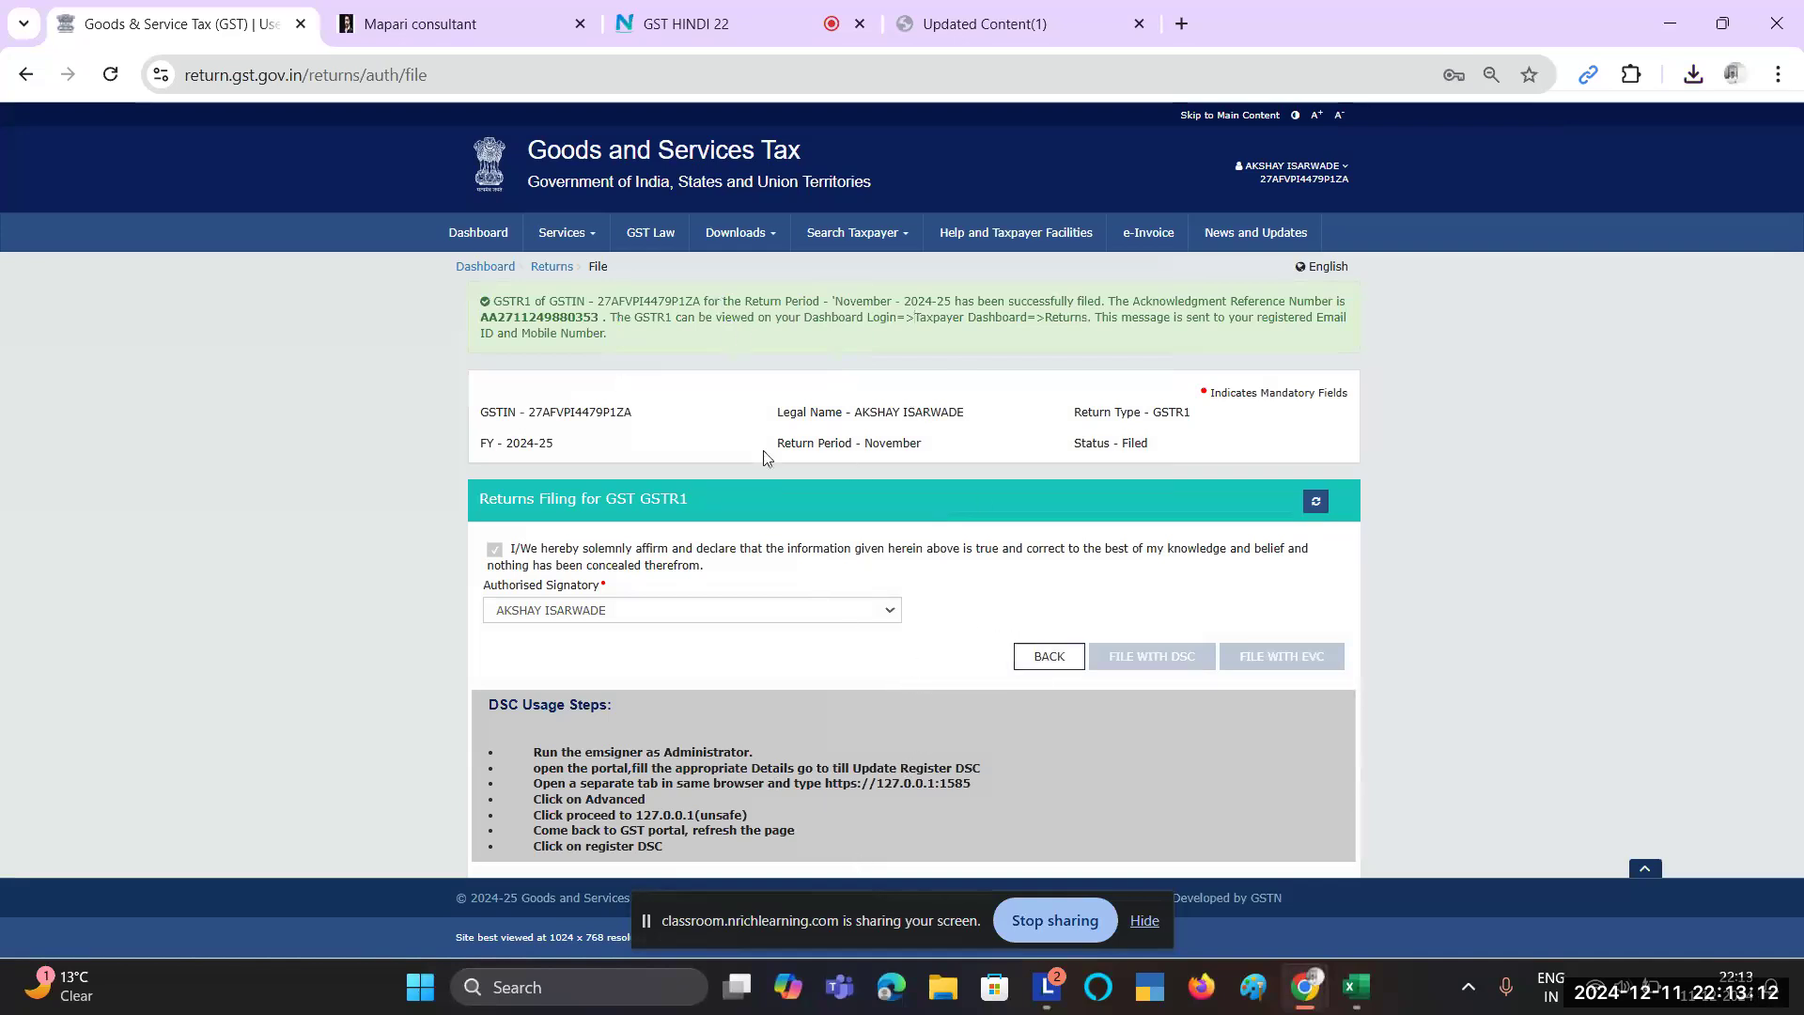
{"action": "left_click", "coordinate": [540, 270]}
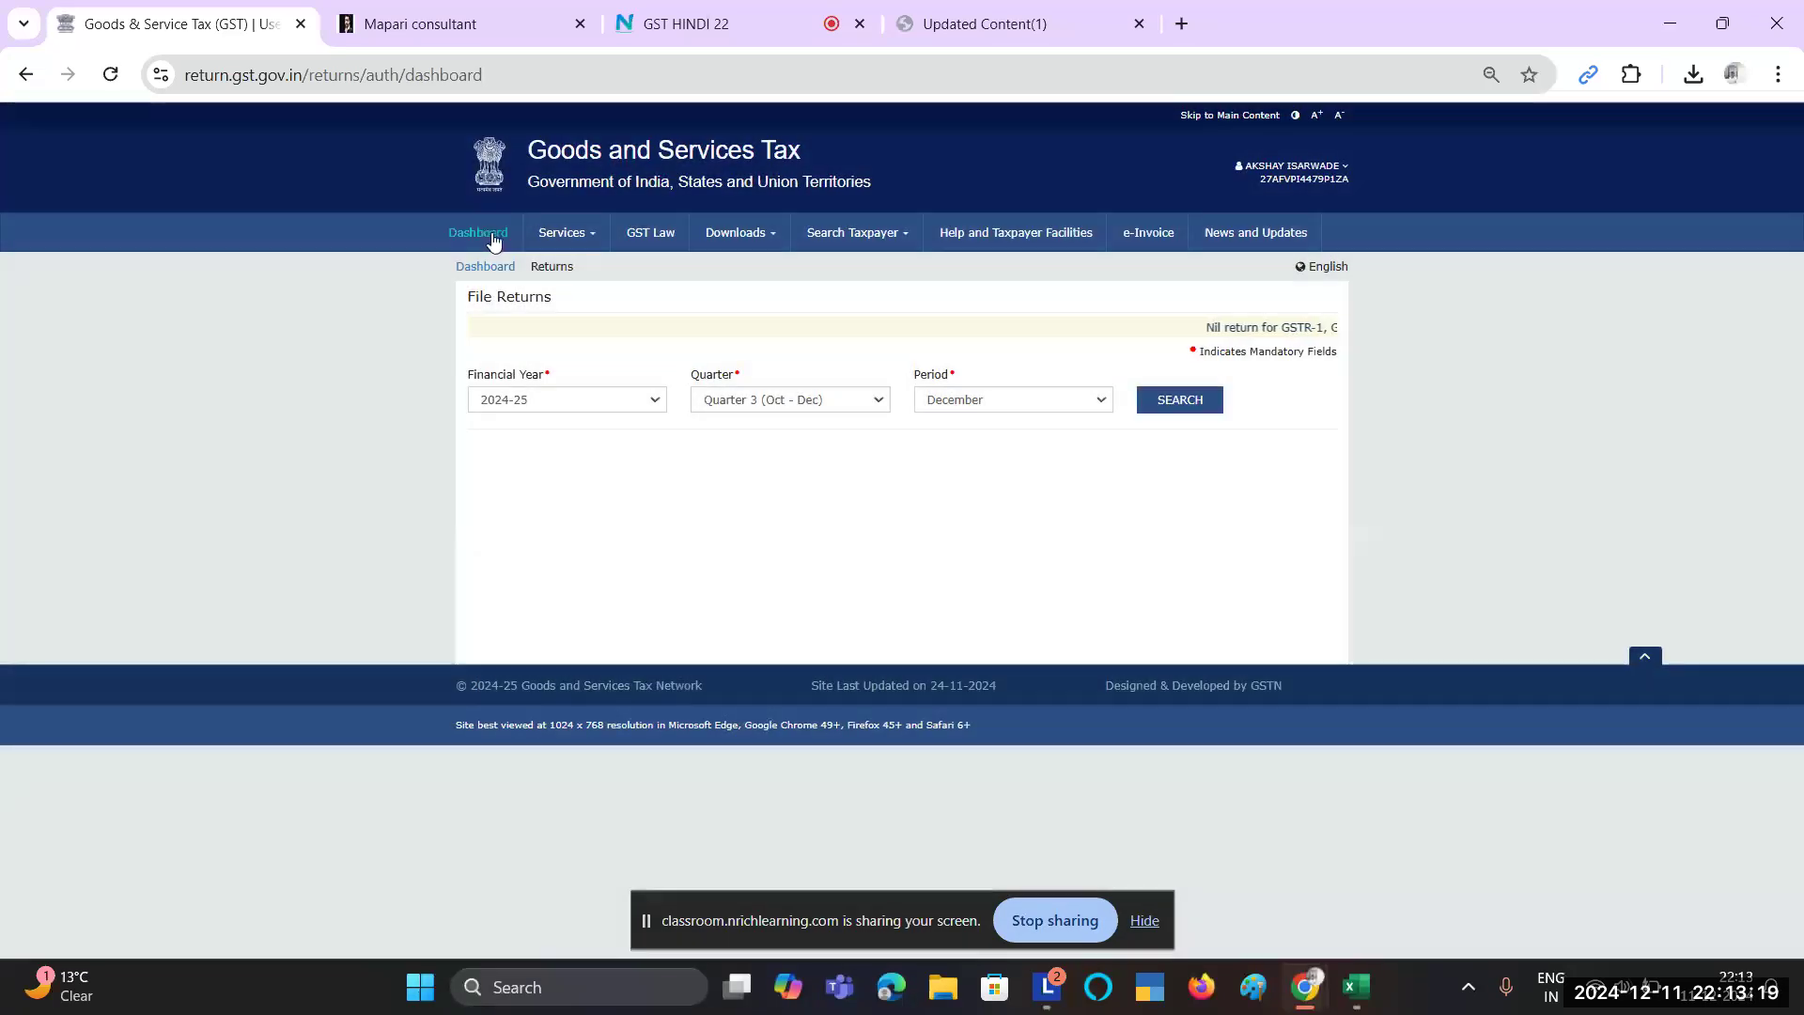
Step: From the taxpayer dashboard, go through Services > Returns to View Filed Returns
{"action": "left_click", "coordinate": [492, 242]}
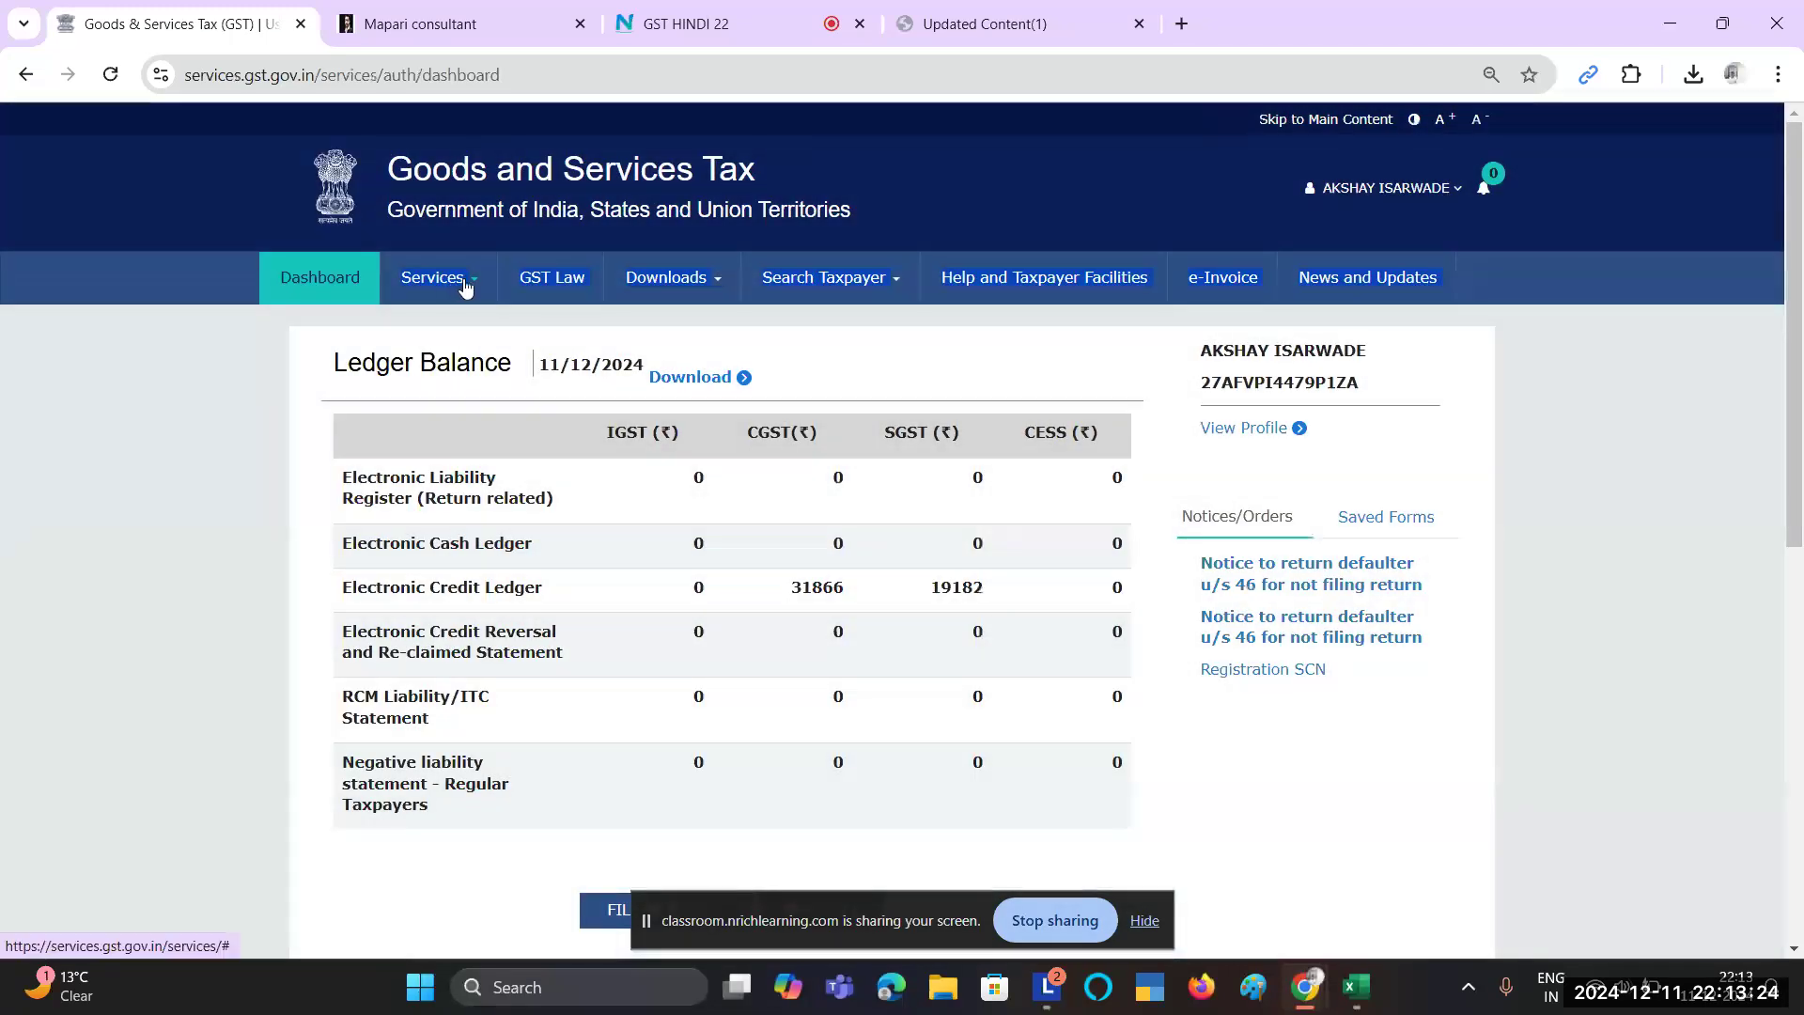
{"action": "left_click", "coordinate": [464, 284]}
{"action": "mouse_move", "coordinate": [453, 326]}
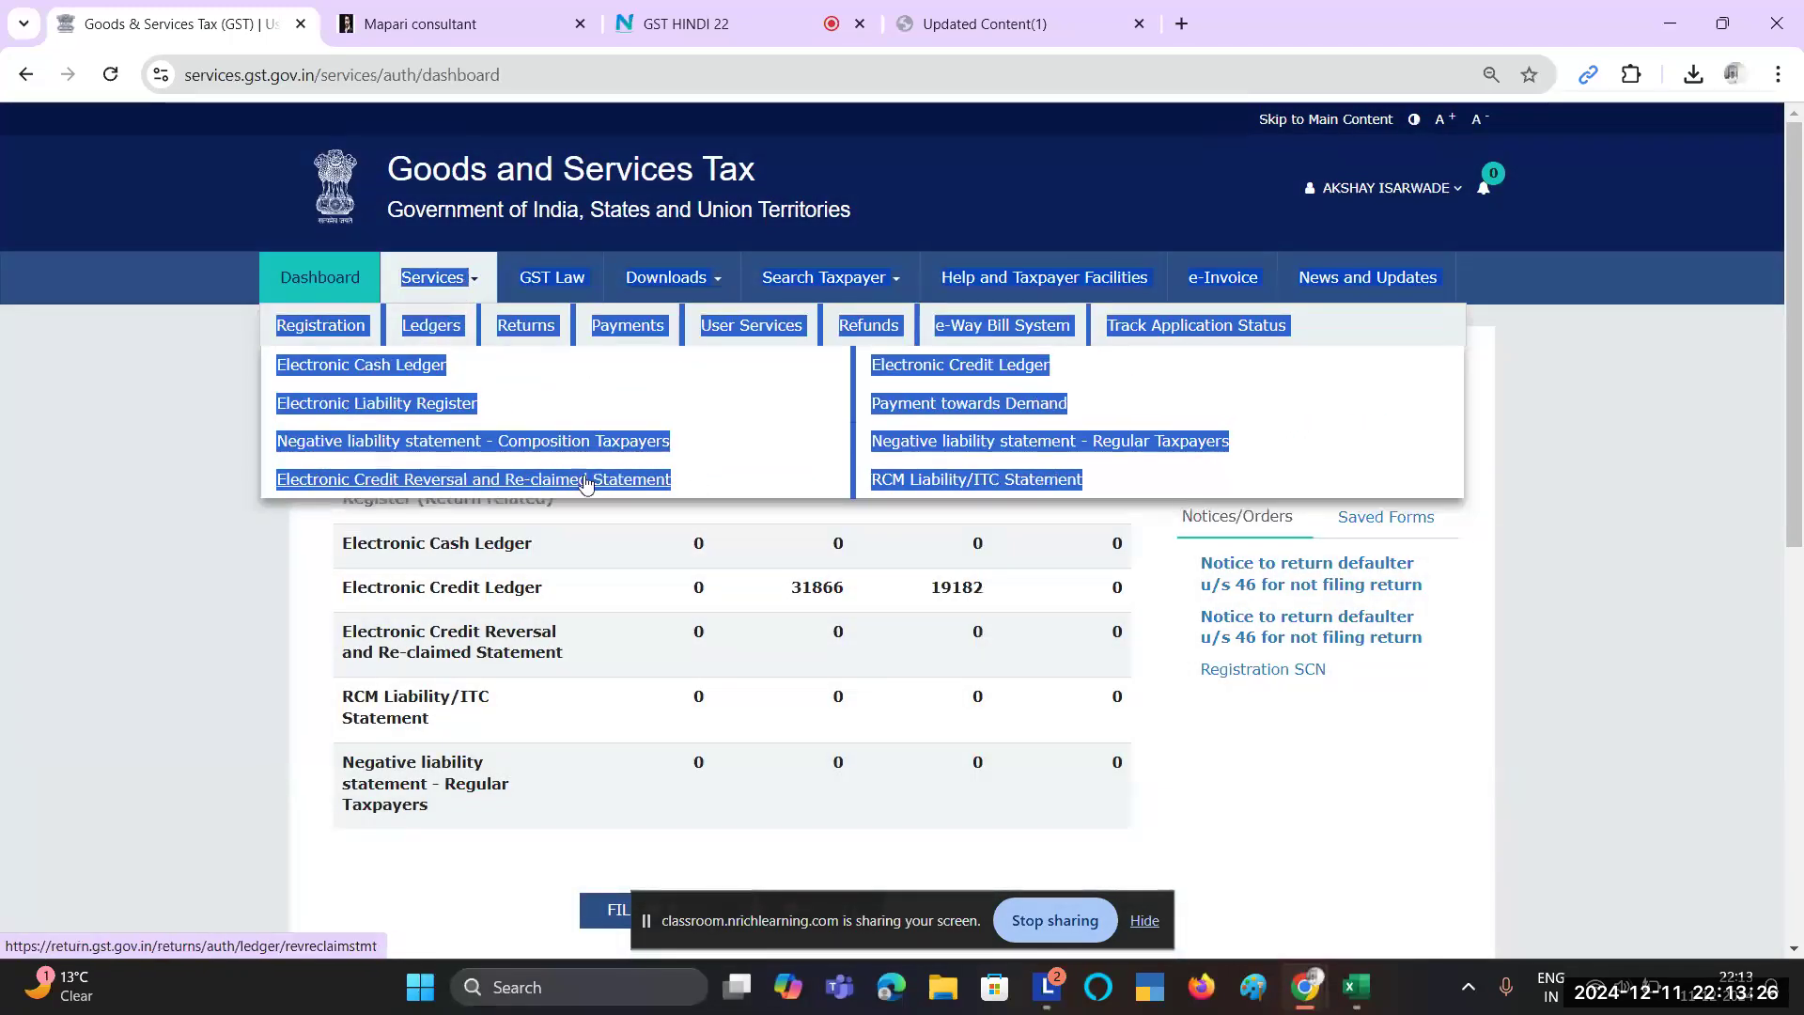
{"action": "left_click", "coordinate": [527, 602]}
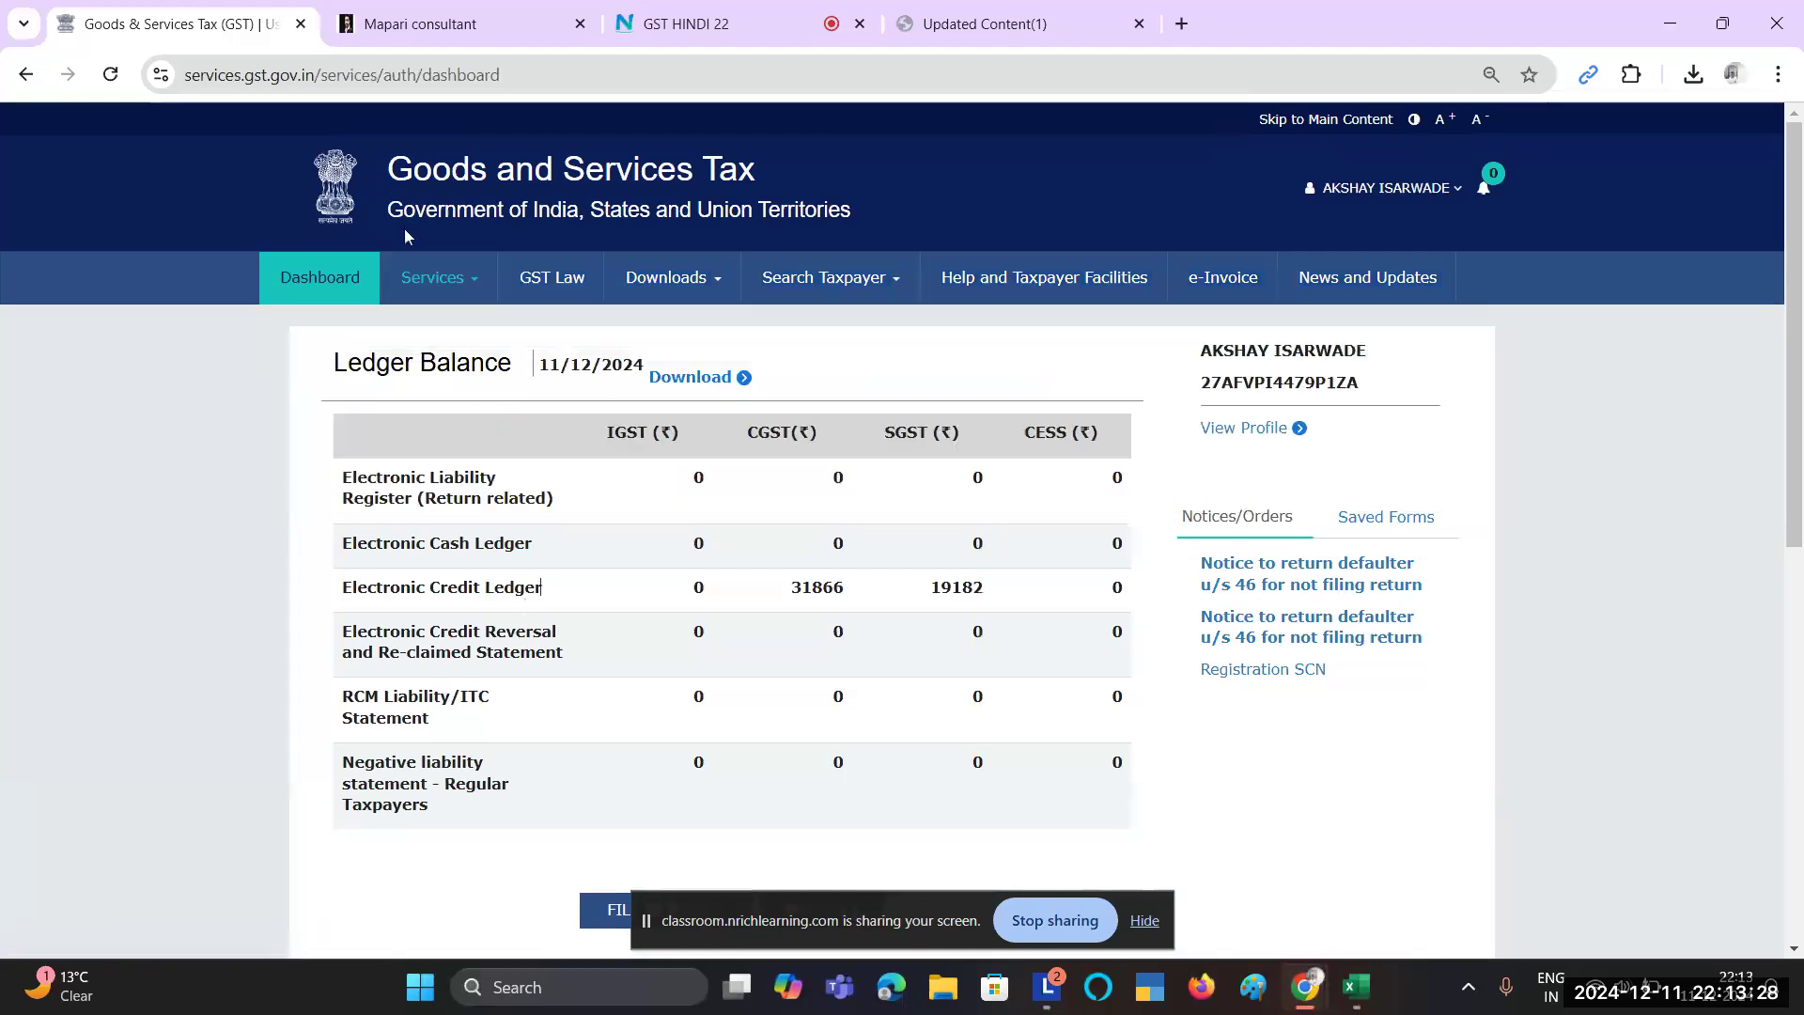
{"action": "left_click", "coordinate": [432, 284]}
{"action": "mouse_move", "coordinate": [508, 336]}
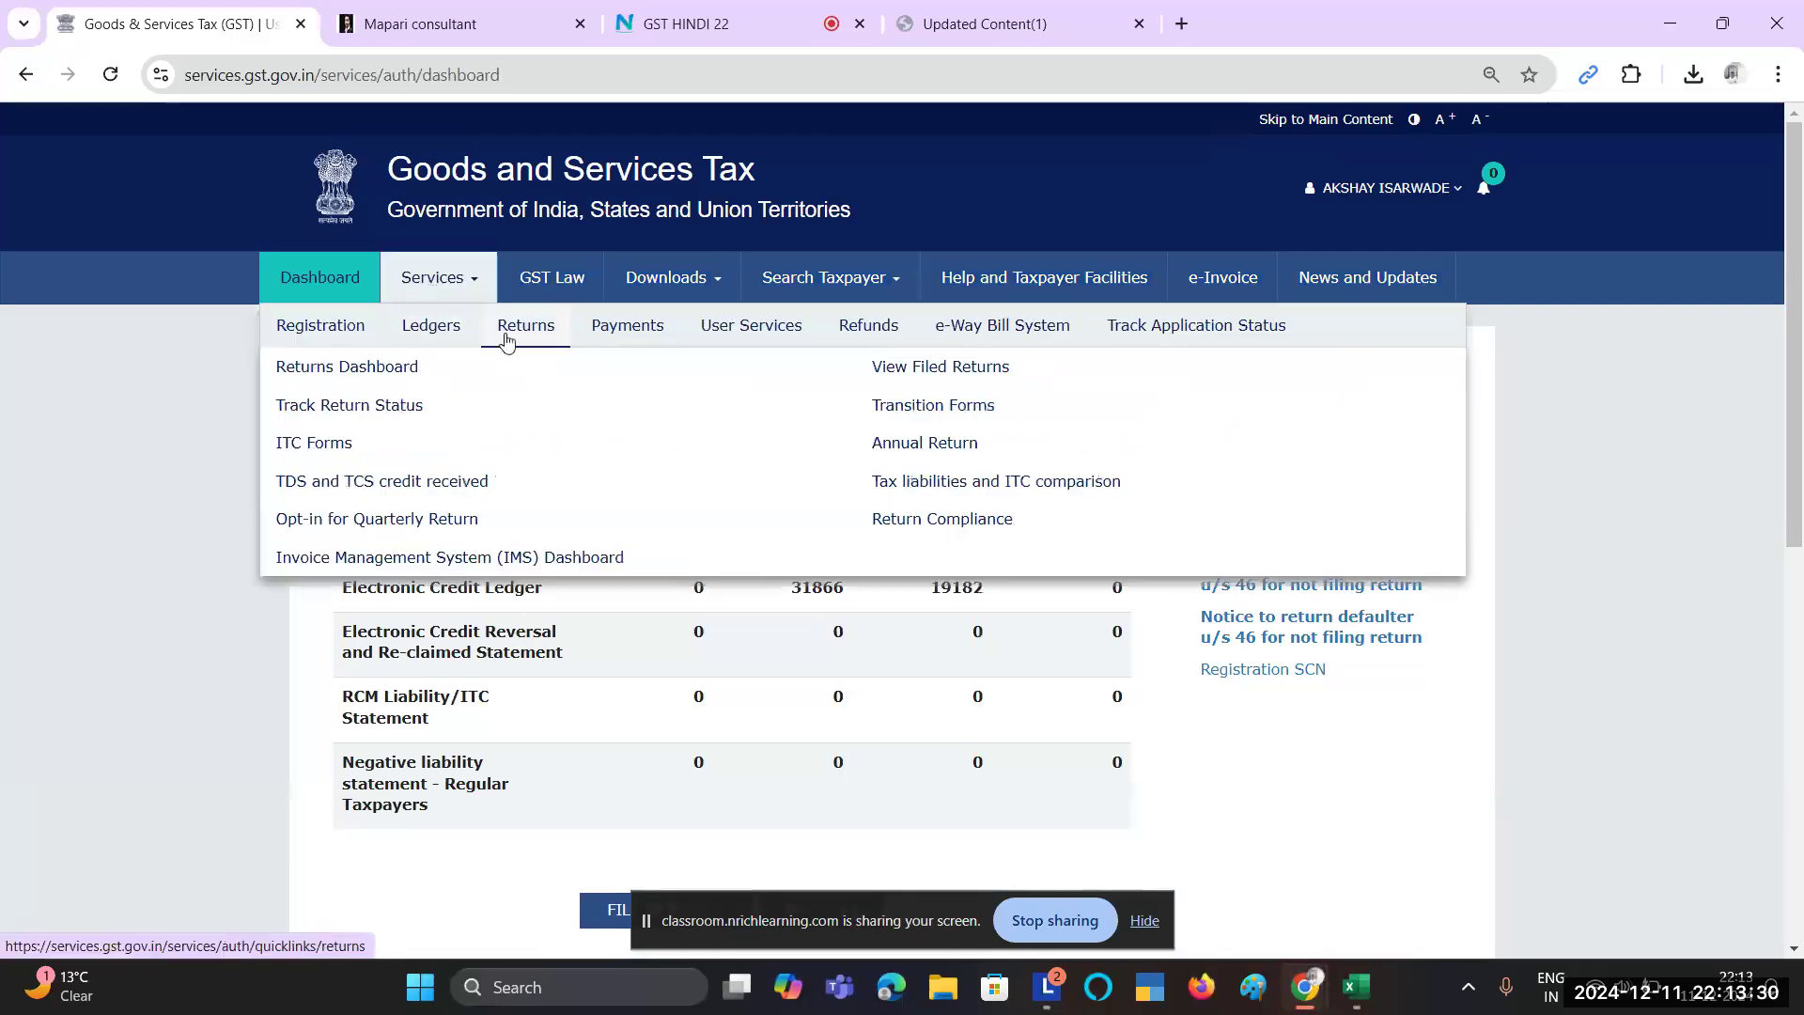
{"action": "left_click", "coordinate": [408, 373]}
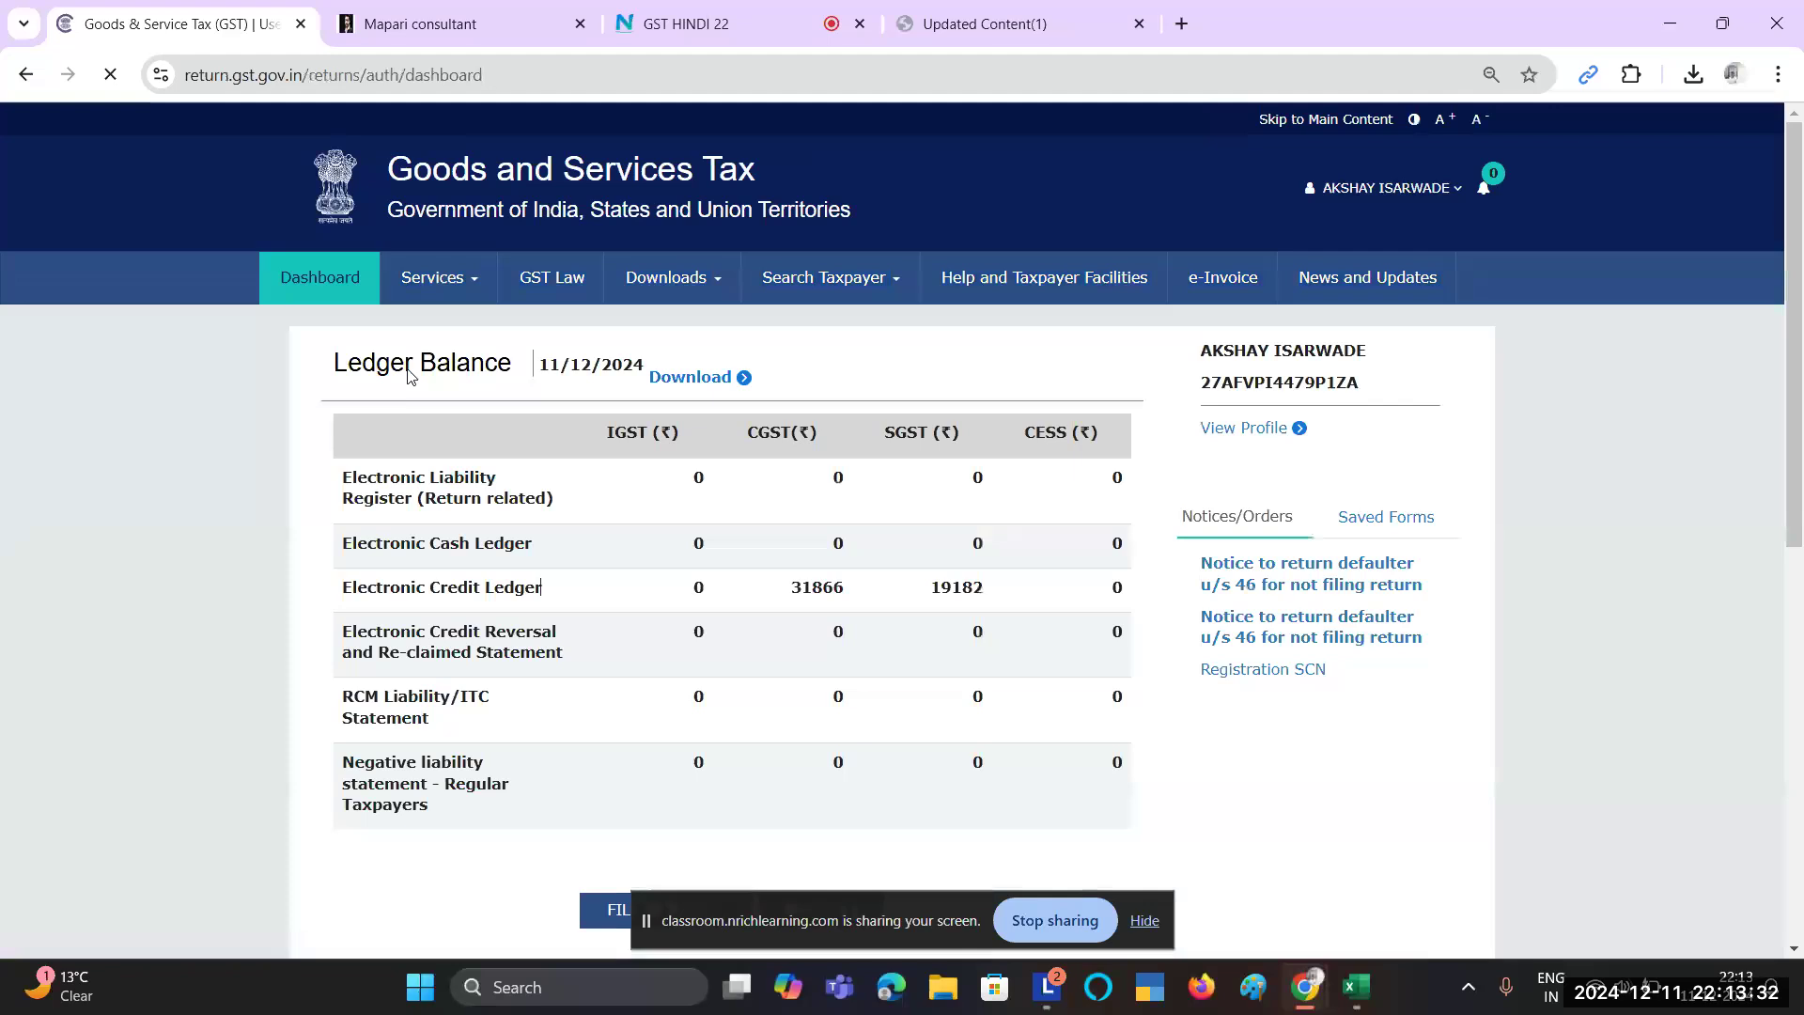
{"action": "scroll", "coordinate": [525, 363], "scroll_direction": "left", "scroll_amount": 5}
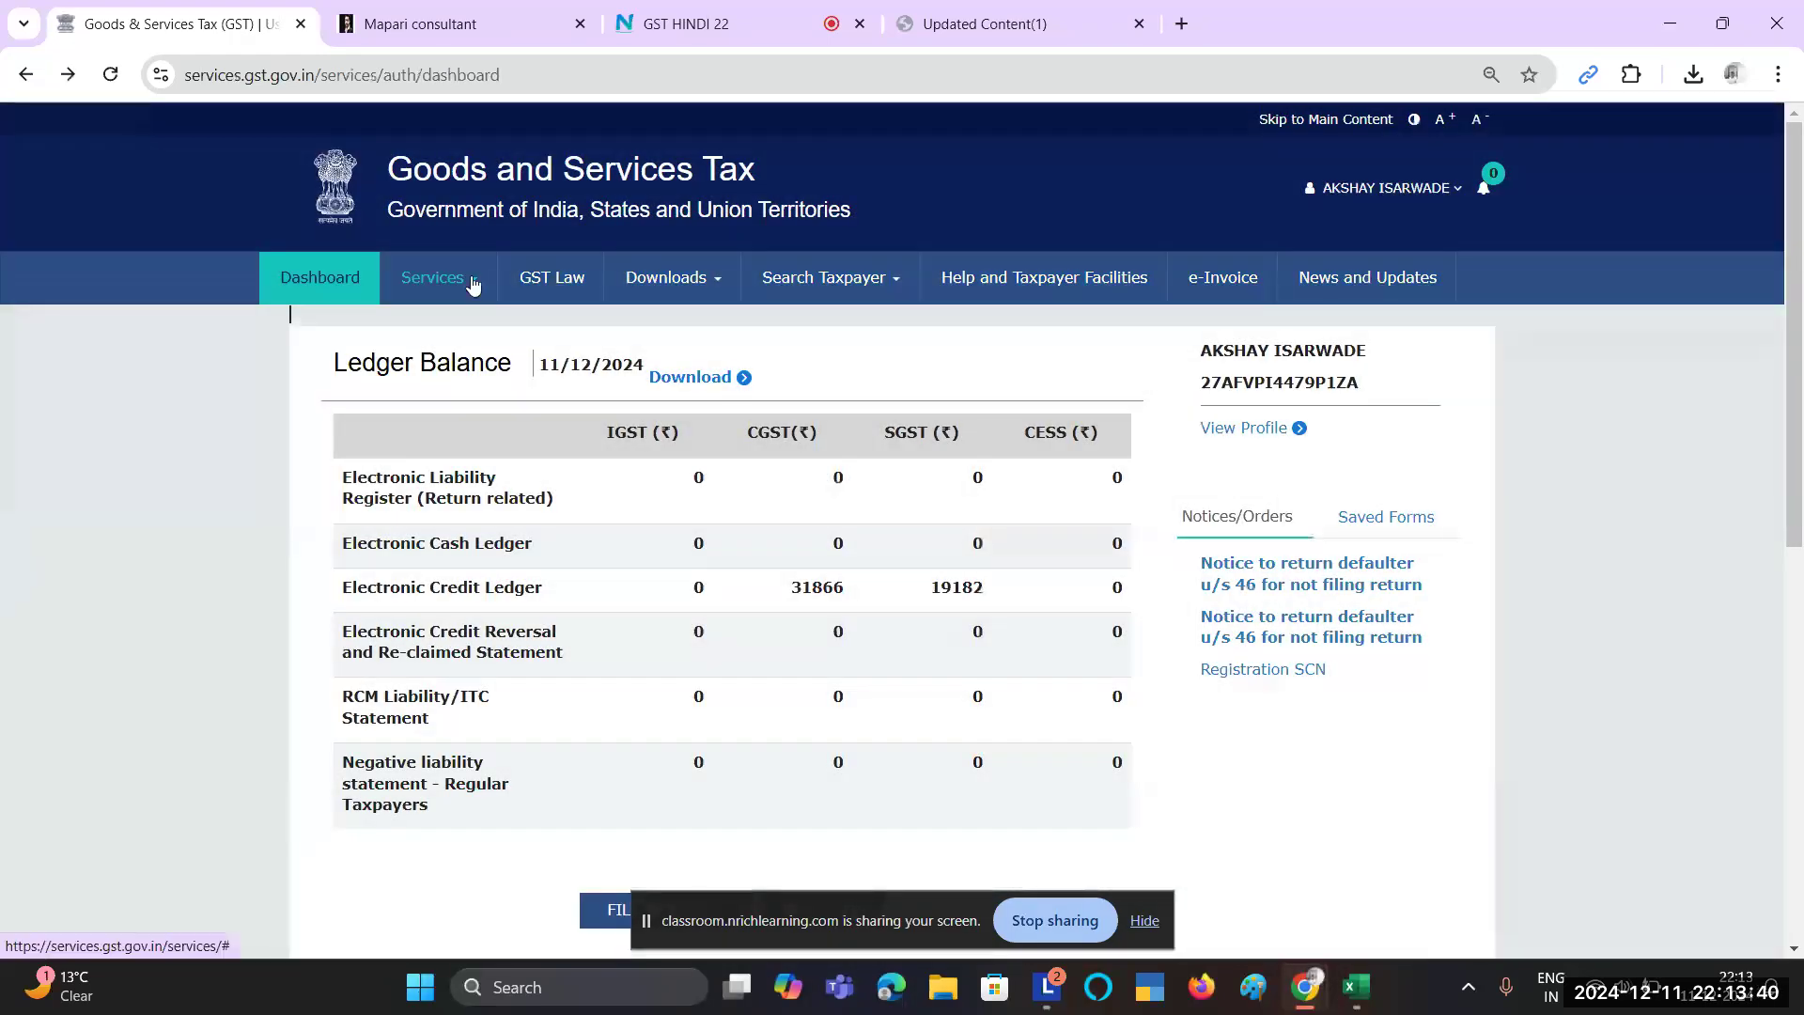
{"action": "left_click", "coordinate": [473, 279]}
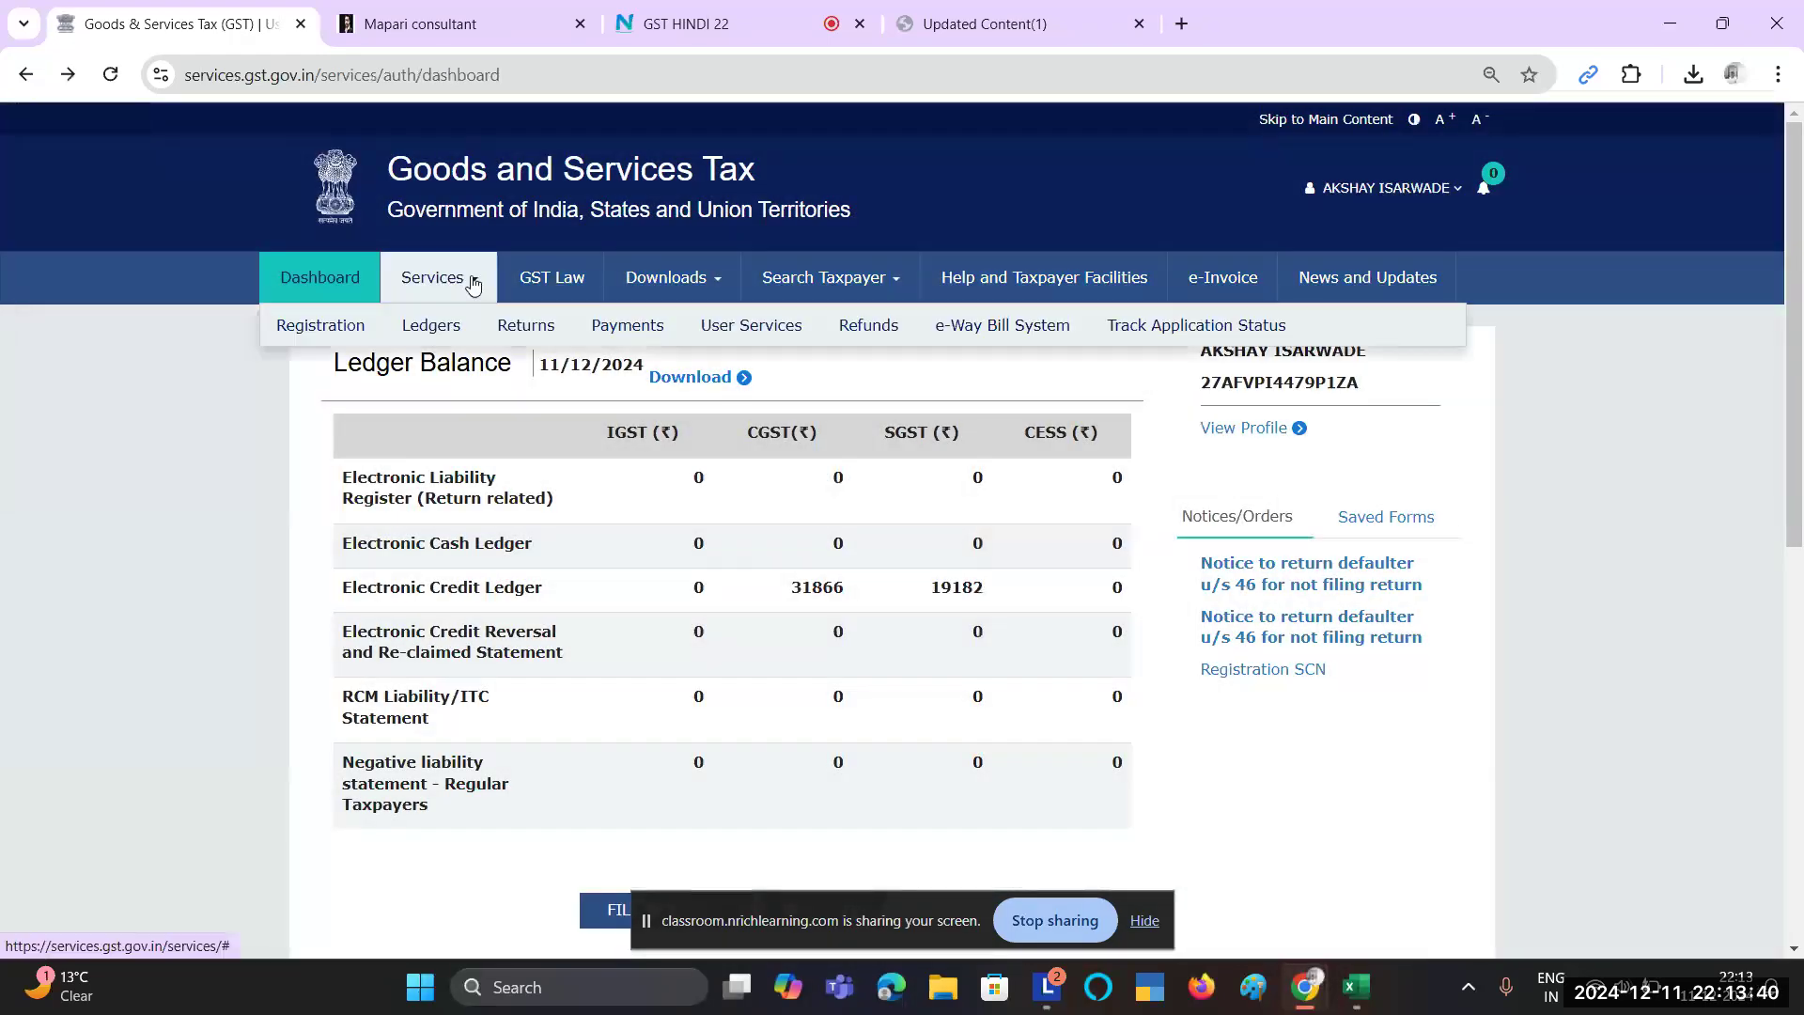
{"action": "mouse_move", "coordinate": [489, 347]}
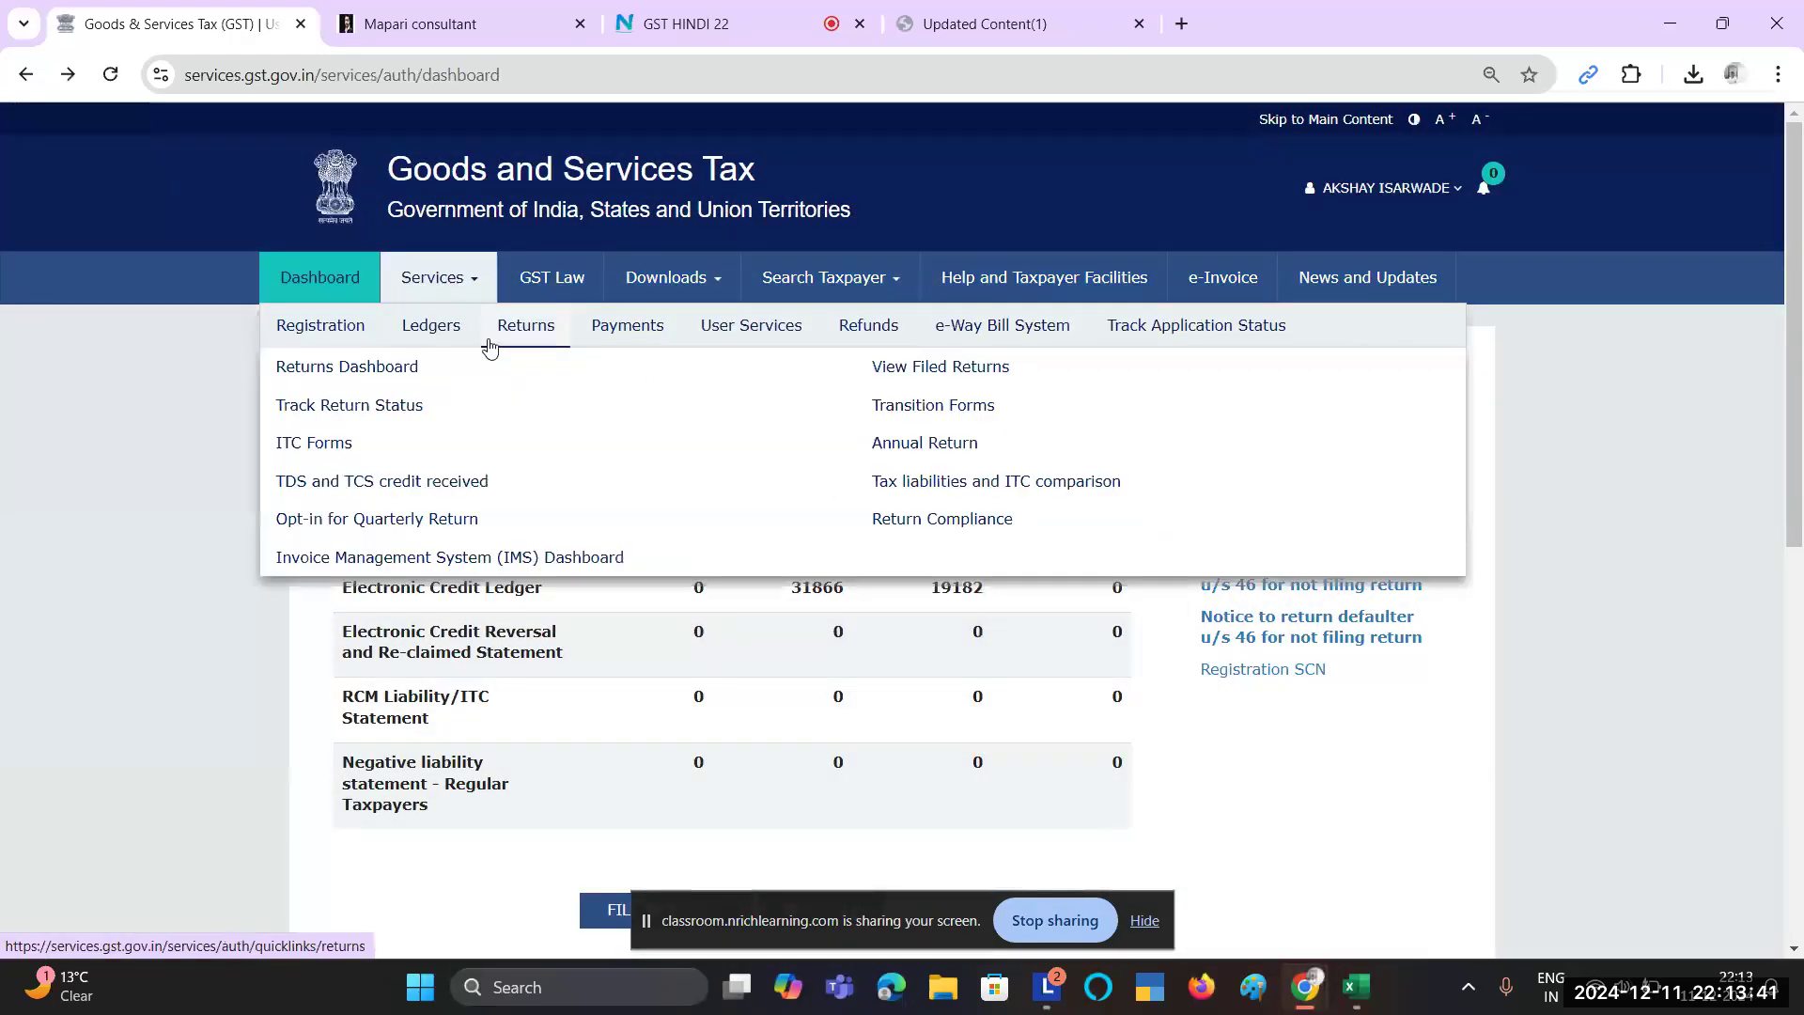
{"action": "left_click", "coordinate": [958, 369]}
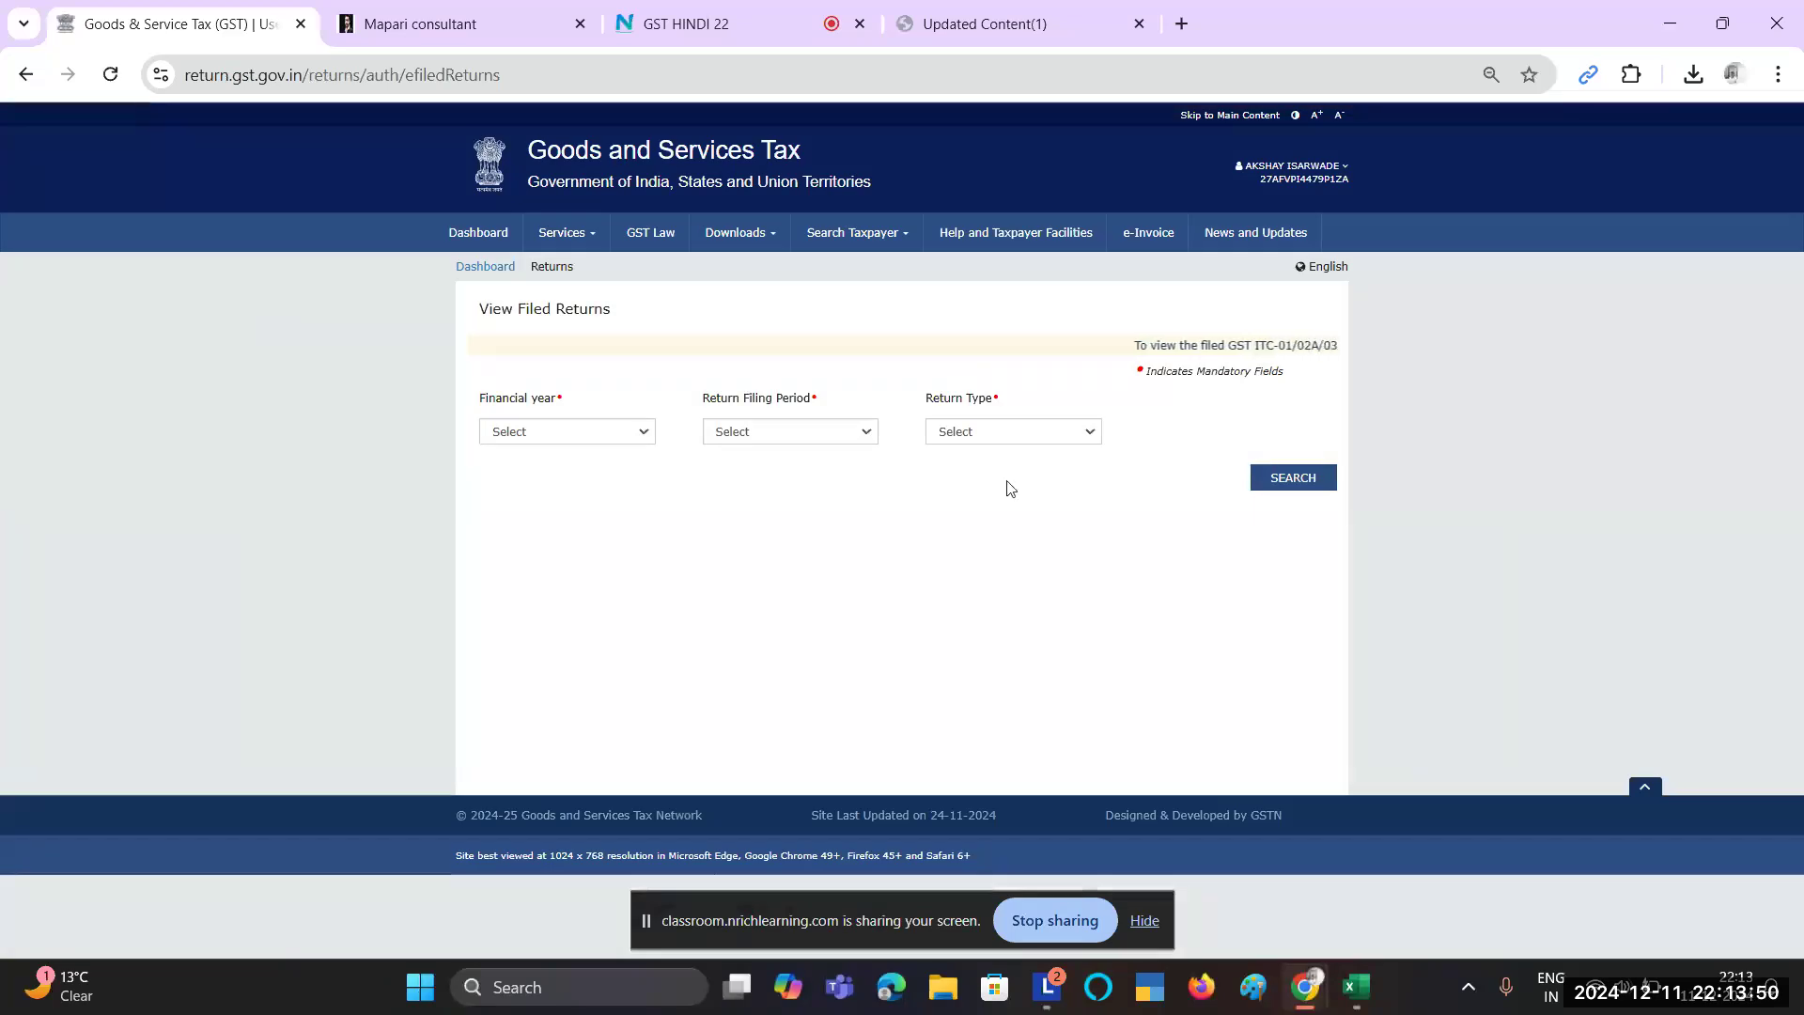
Step: Search filed returns for 2024-25, Monthly, November, GSTR-1/IFF/GSTR-1A
{"action": "left_click", "coordinate": [626, 433]}
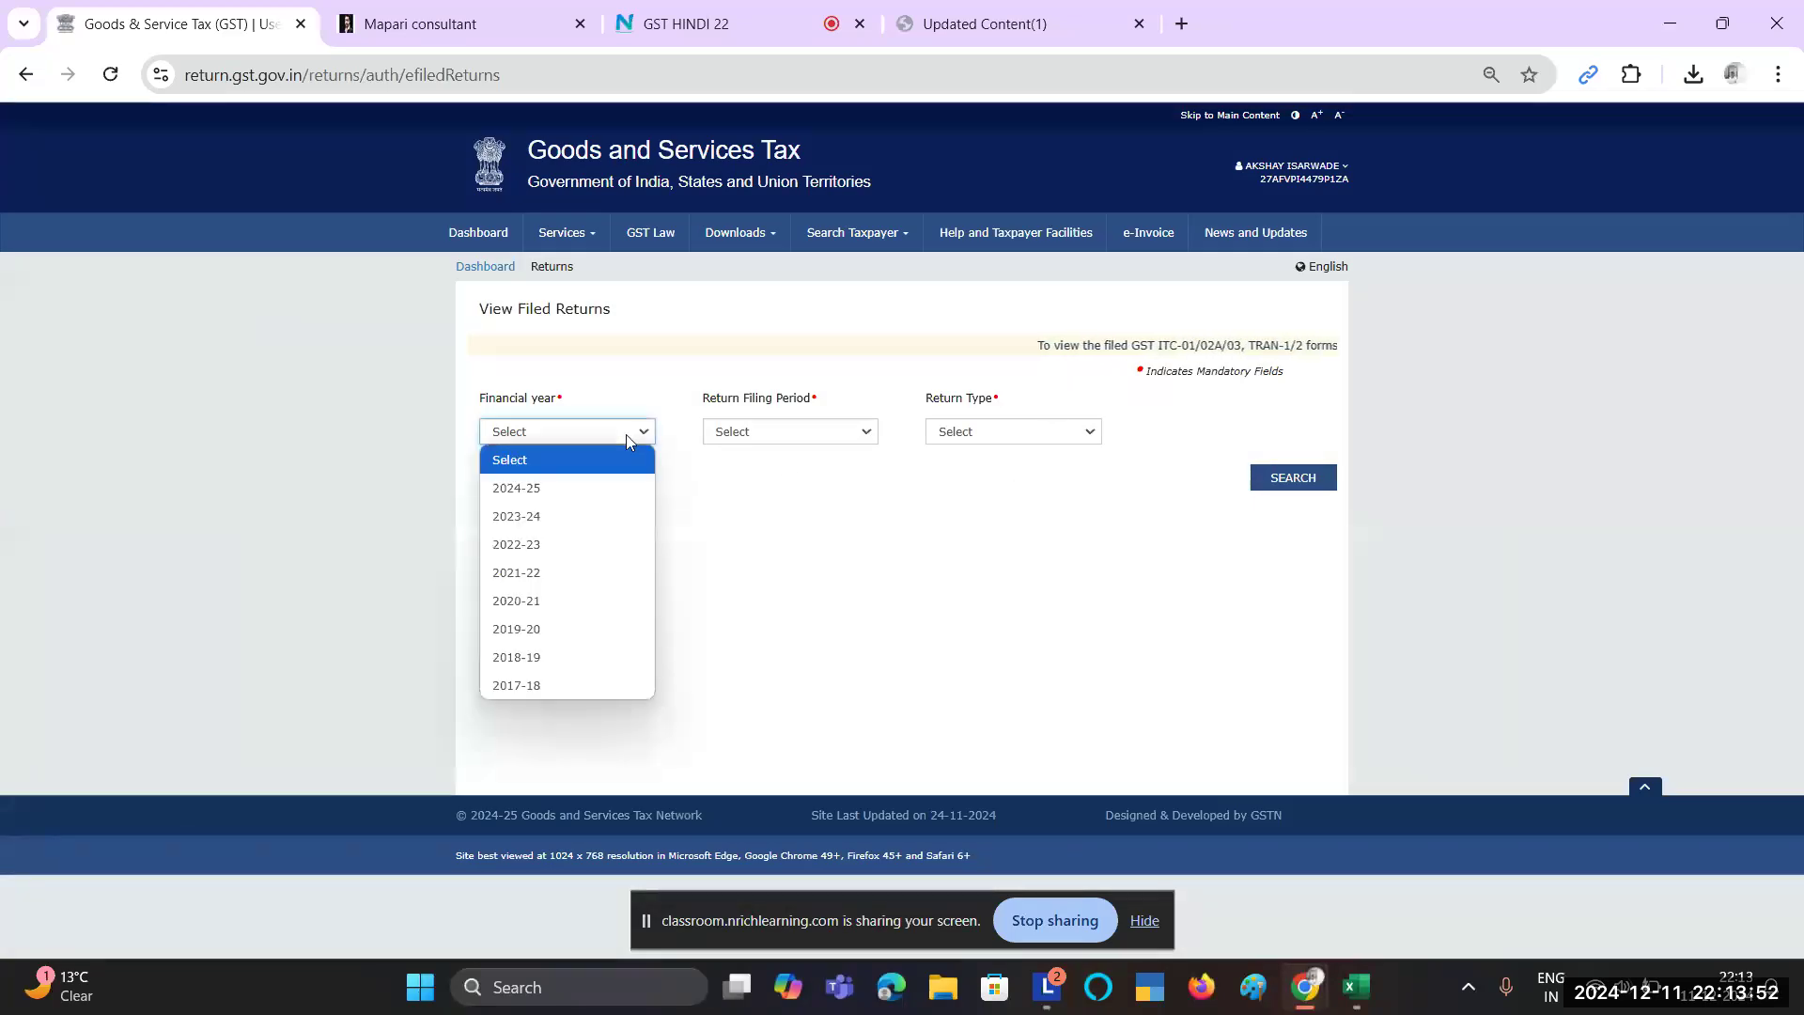
{"action": "left_click", "coordinate": [624, 488]}
{"action": "left_click", "coordinate": [789, 429]}
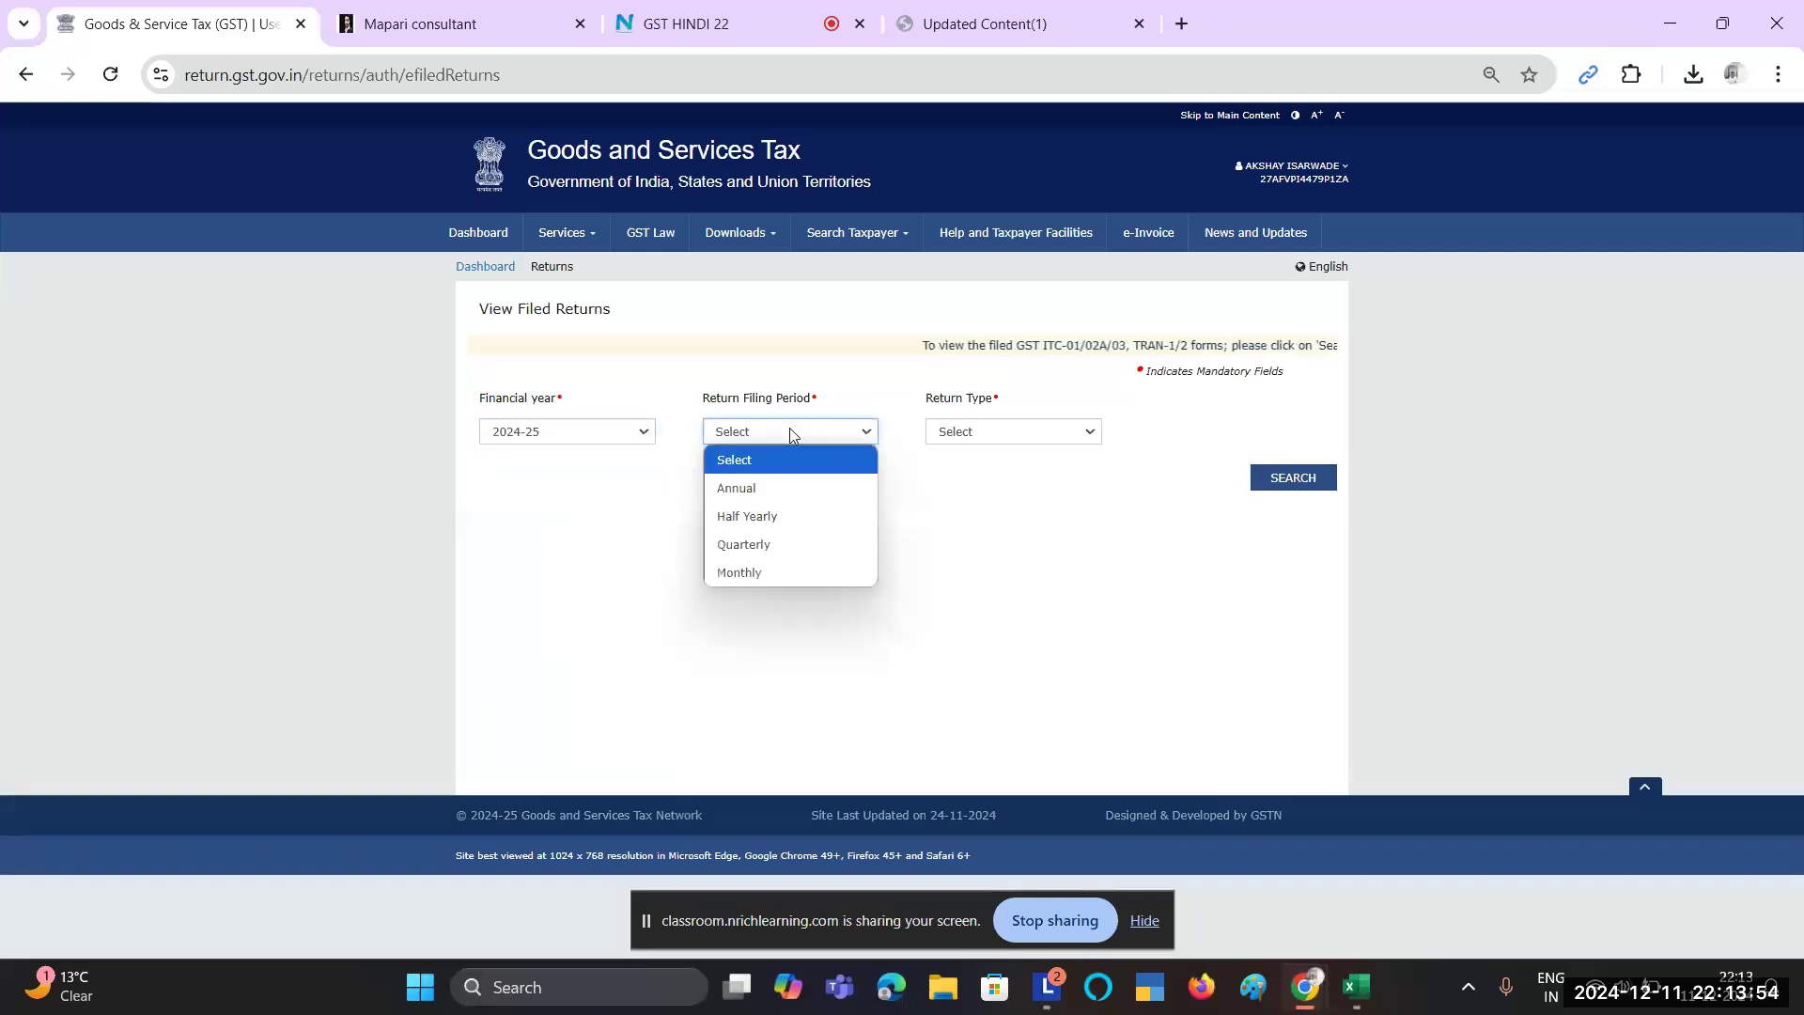
{"action": "left_click", "coordinate": [764, 569]}
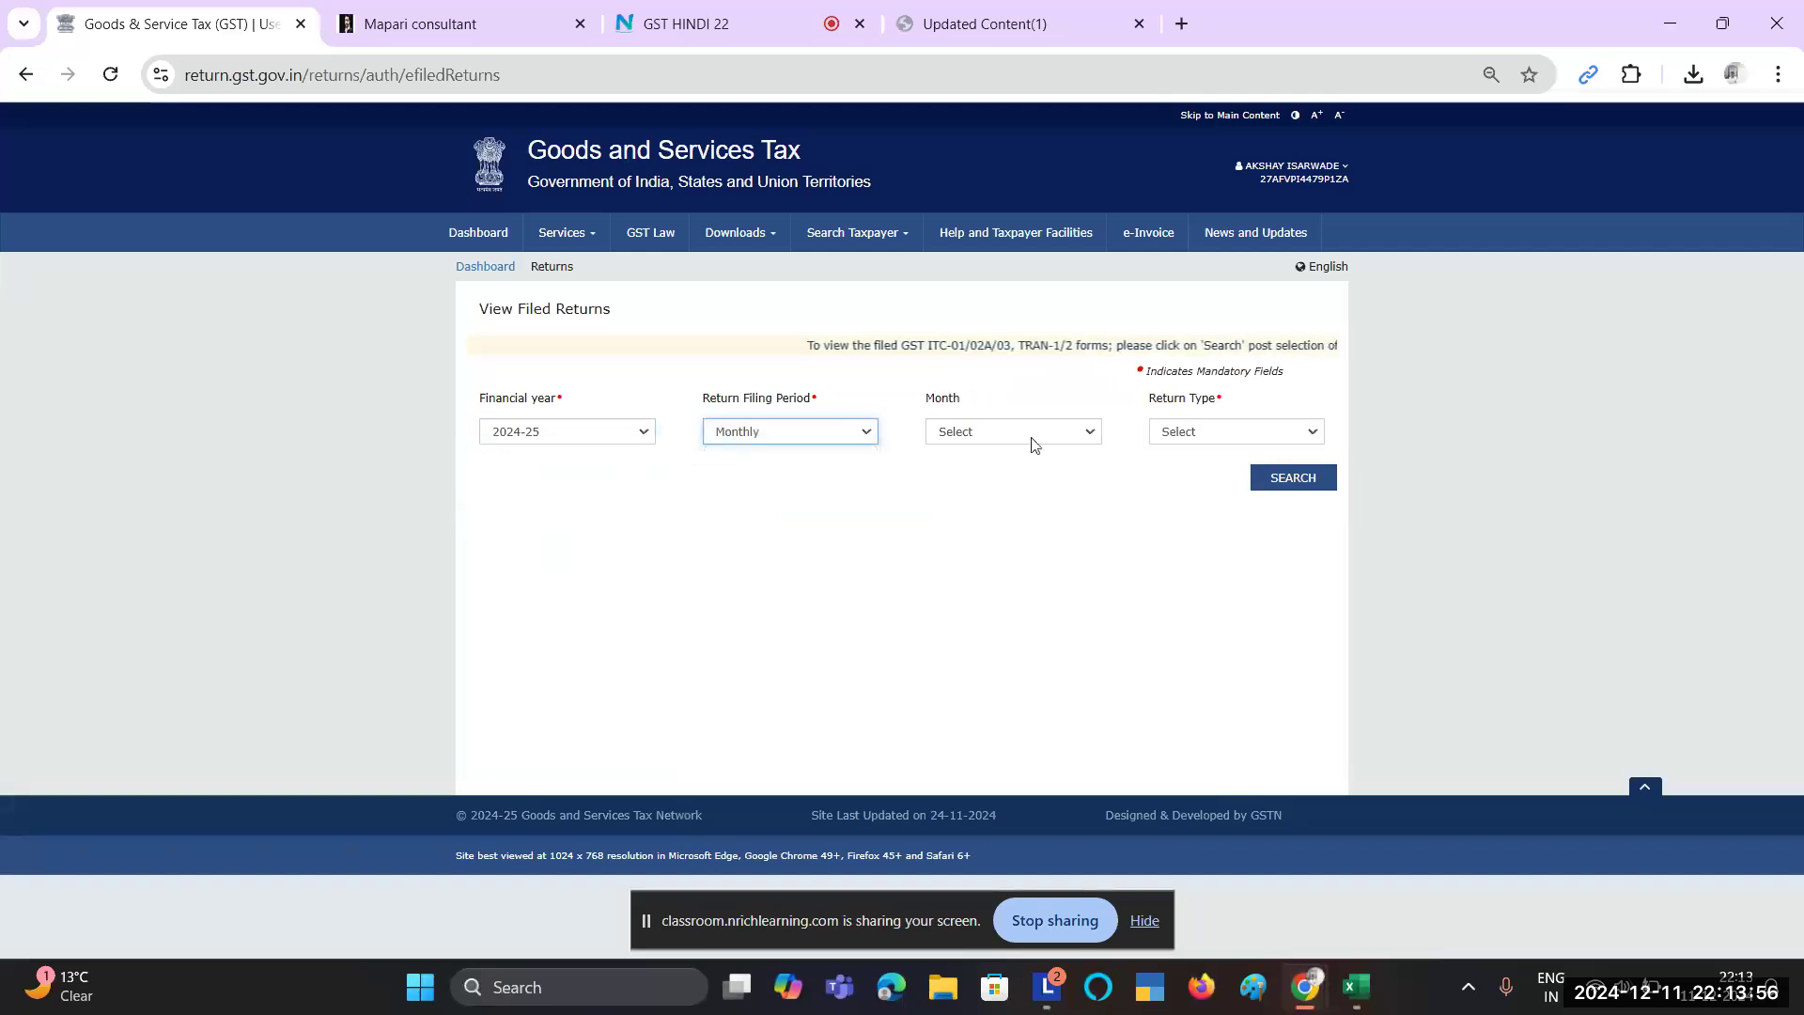
{"action": "left_click", "coordinate": [1034, 434]}
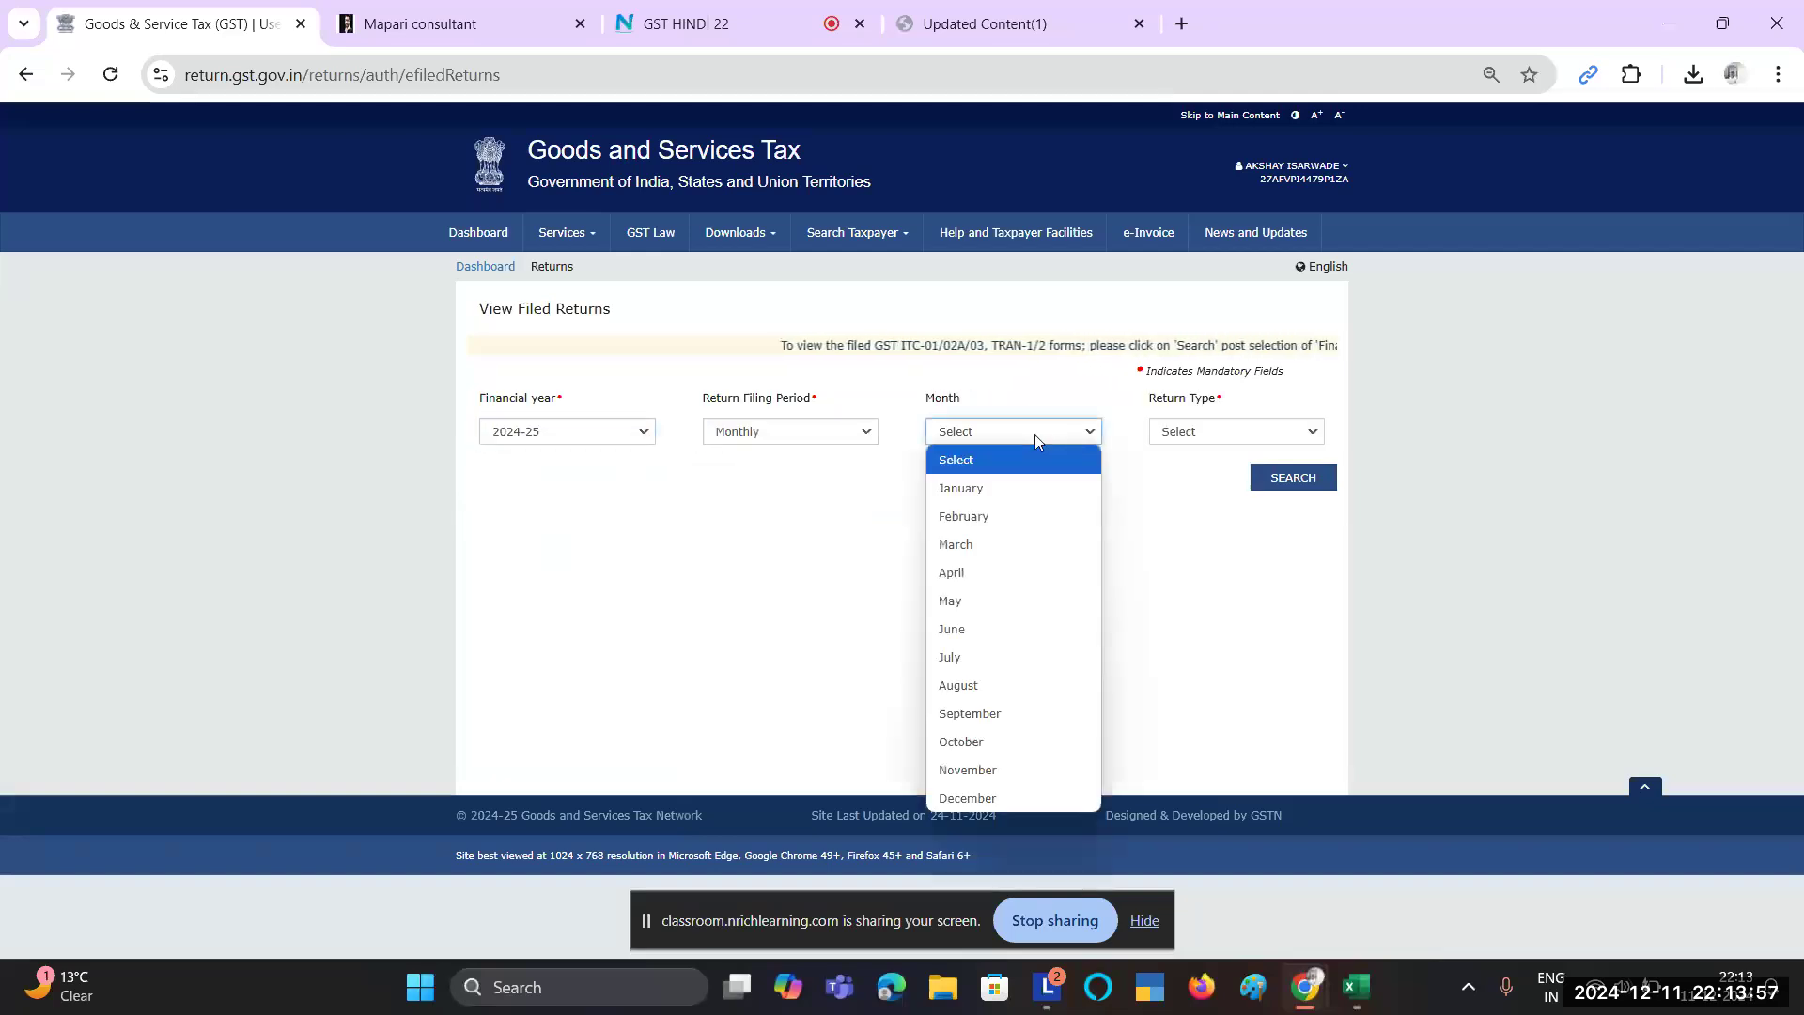
{"action": "left_click", "coordinate": [1001, 770]}
{"action": "left_click", "coordinate": [1233, 428]}
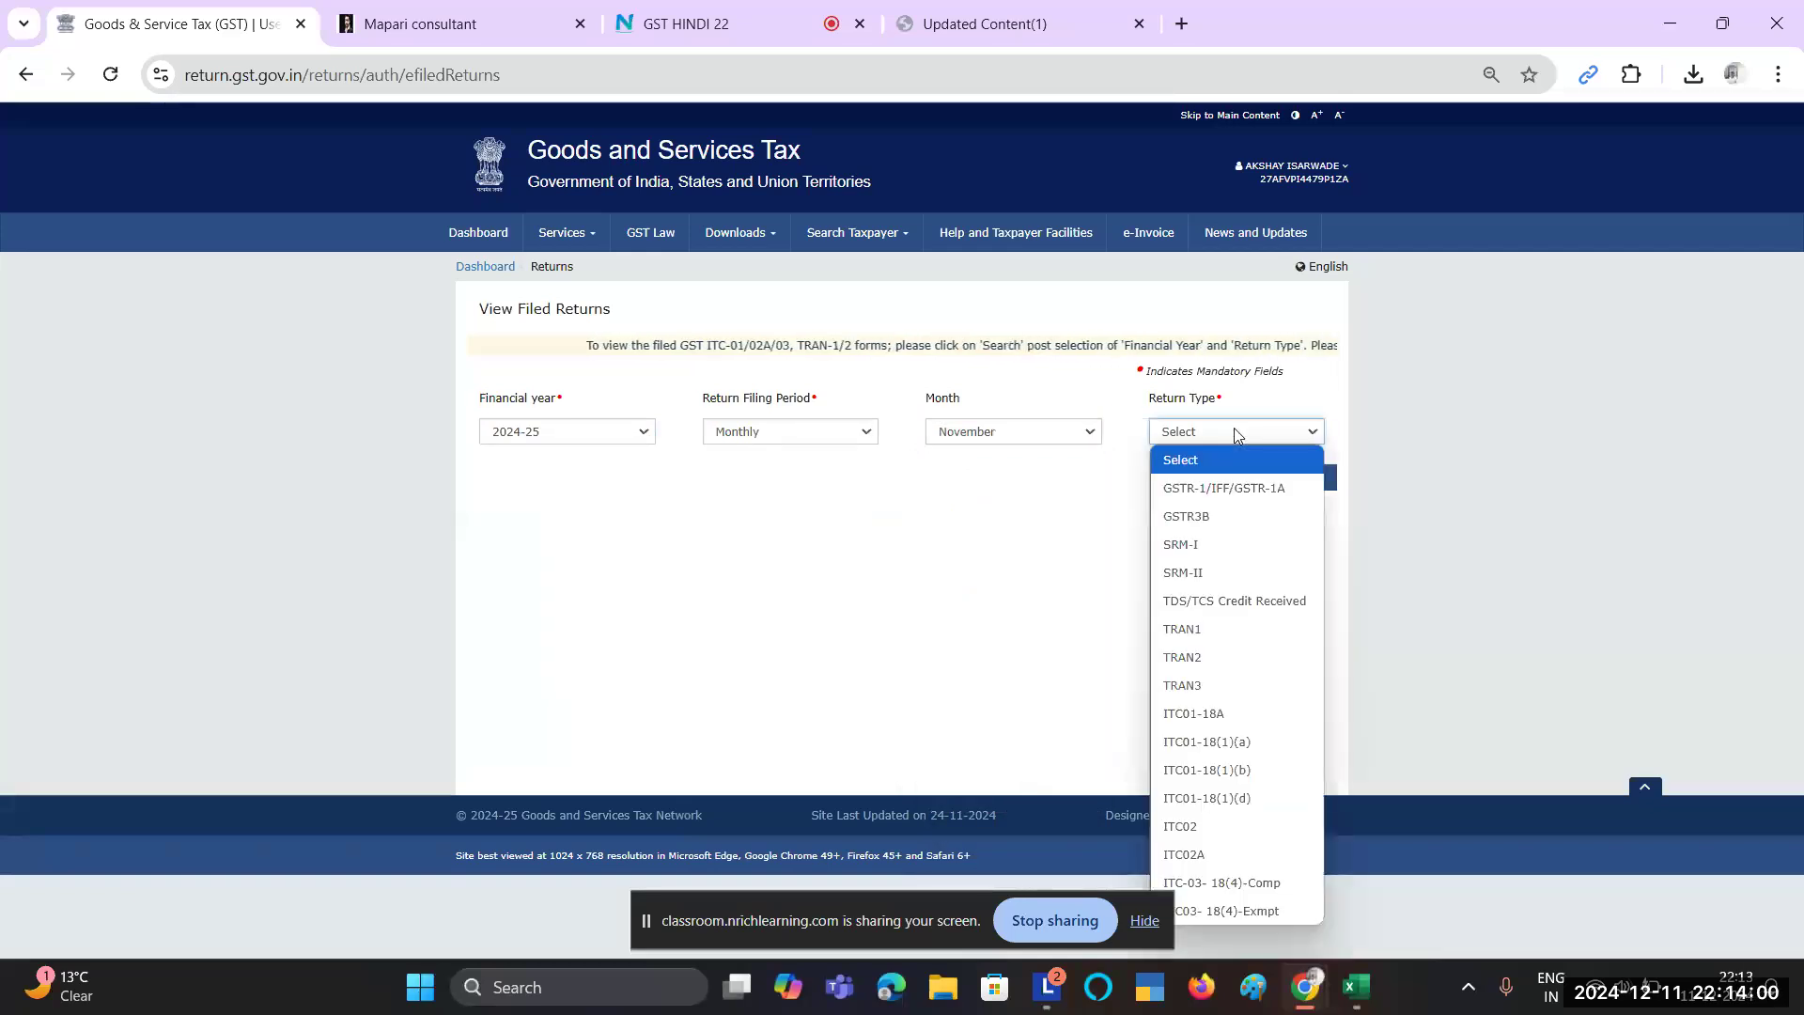
{"action": "left_click", "coordinate": [1227, 488]}
{"action": "left_click", "coordinate": [1271, 489]}
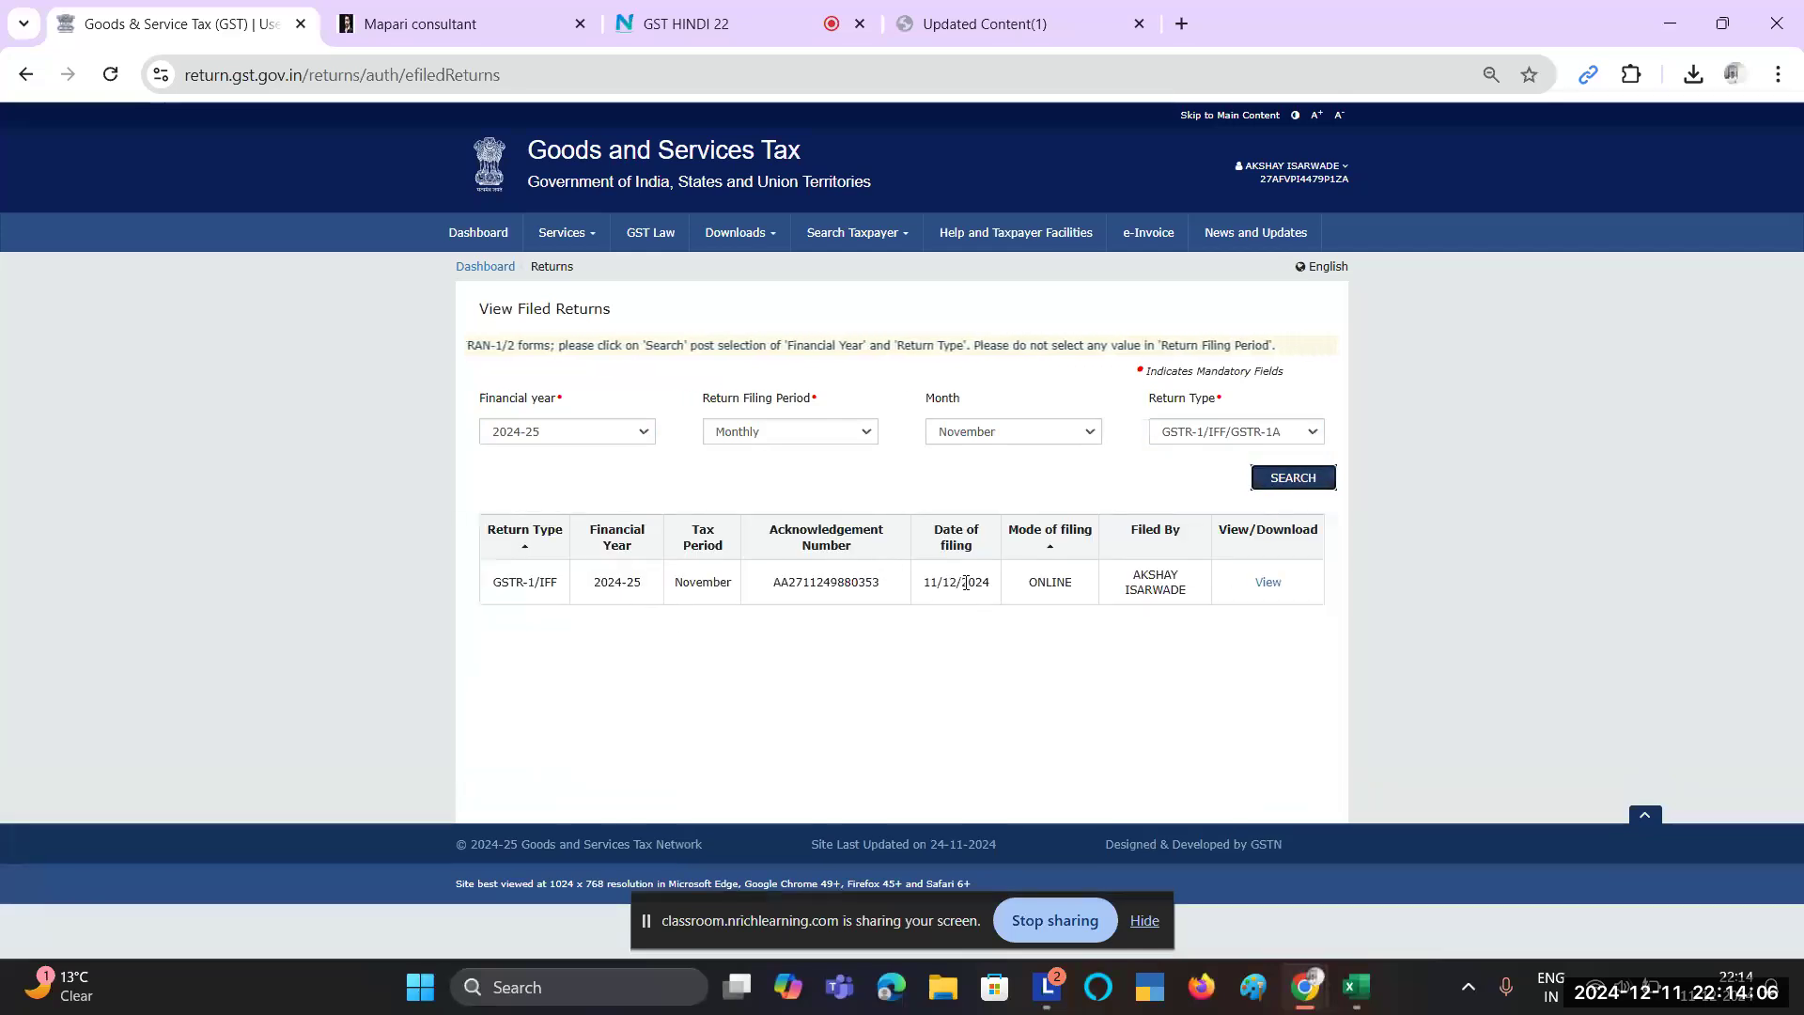
Step: Confirm the 11/12/2024 filing date, view the return, then go back to Returns
{"action": "triple_click", "coordinate": [941, 585]}
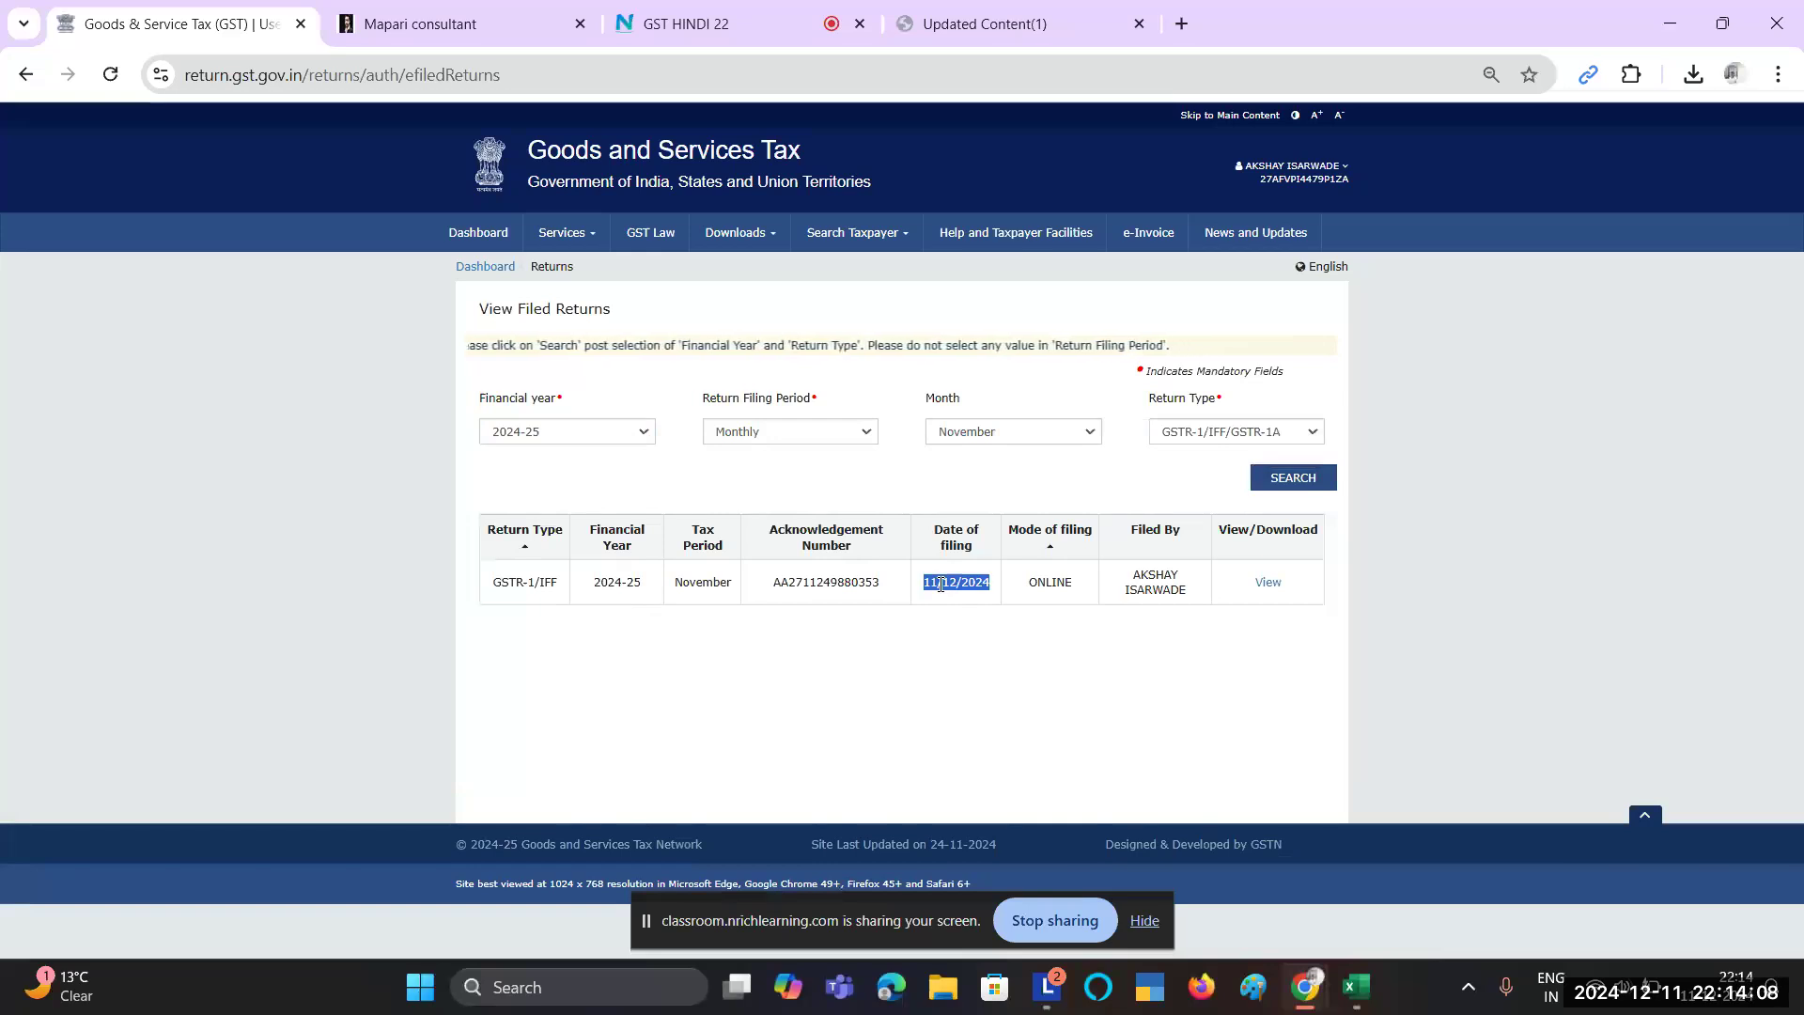
{"action": "left_click", "coordinate": [1269, 584]}
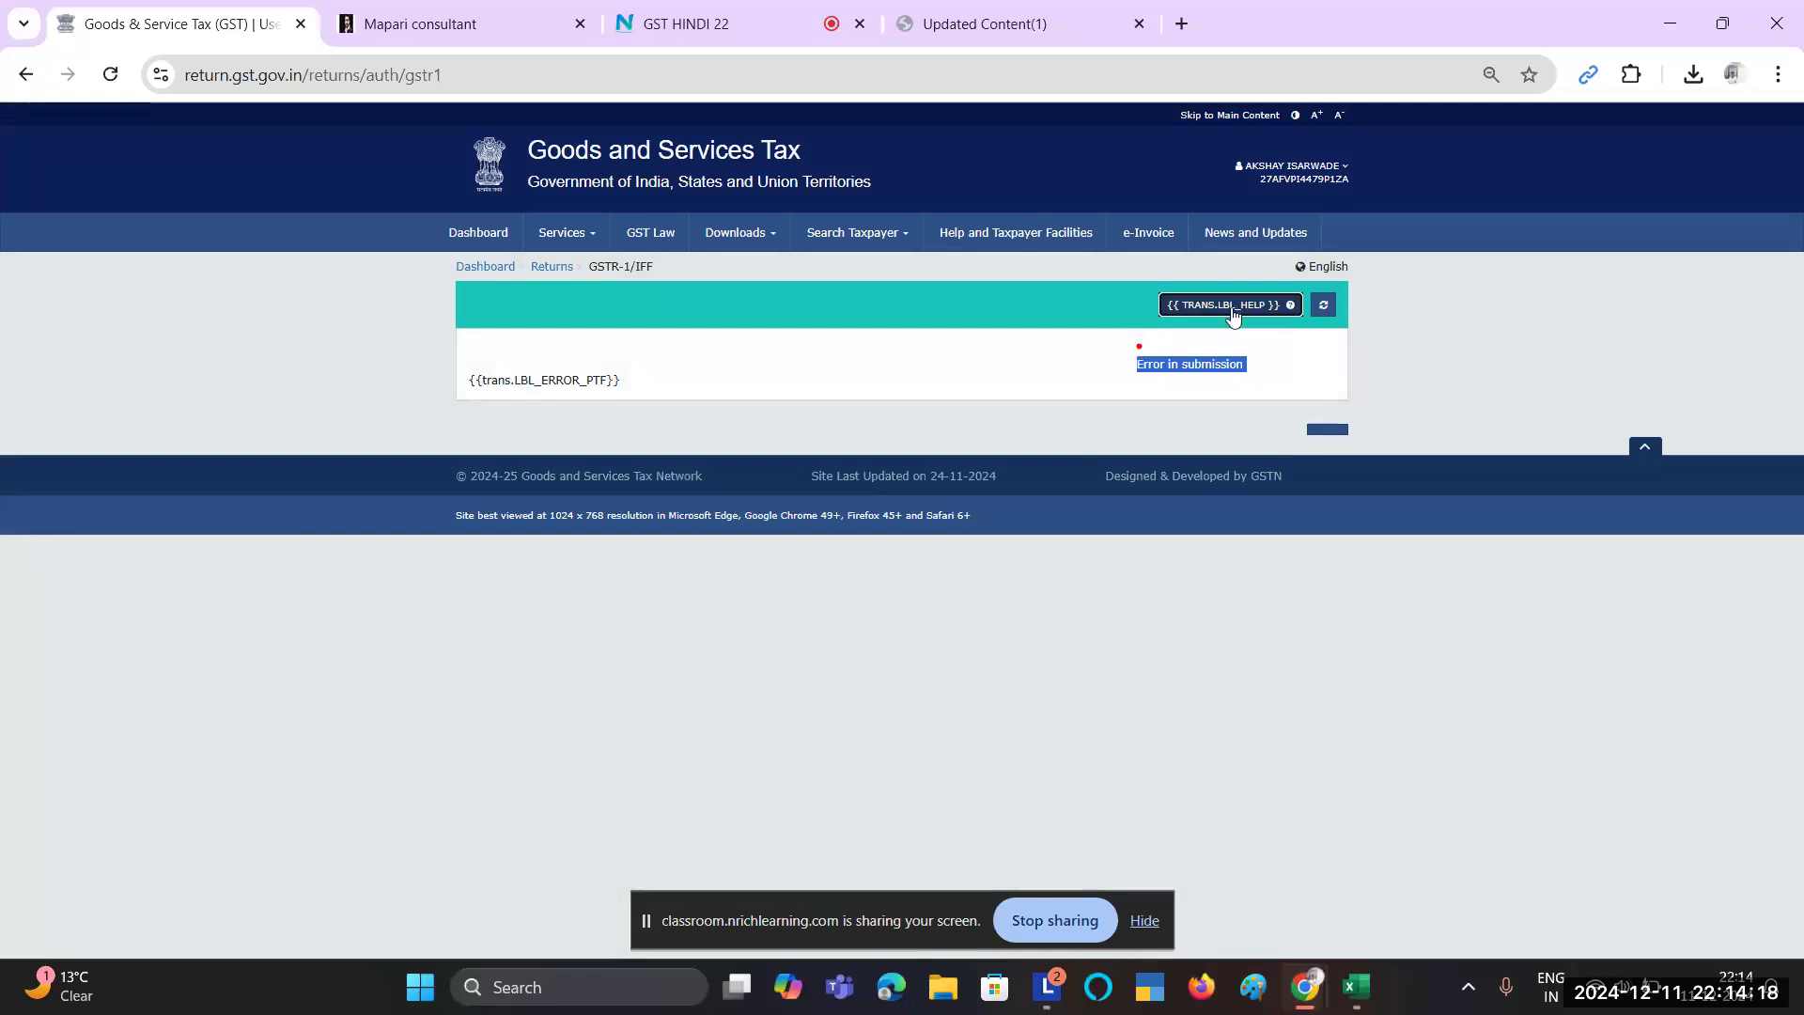
{"action": "left_click", "coordinate": [558, 394]}
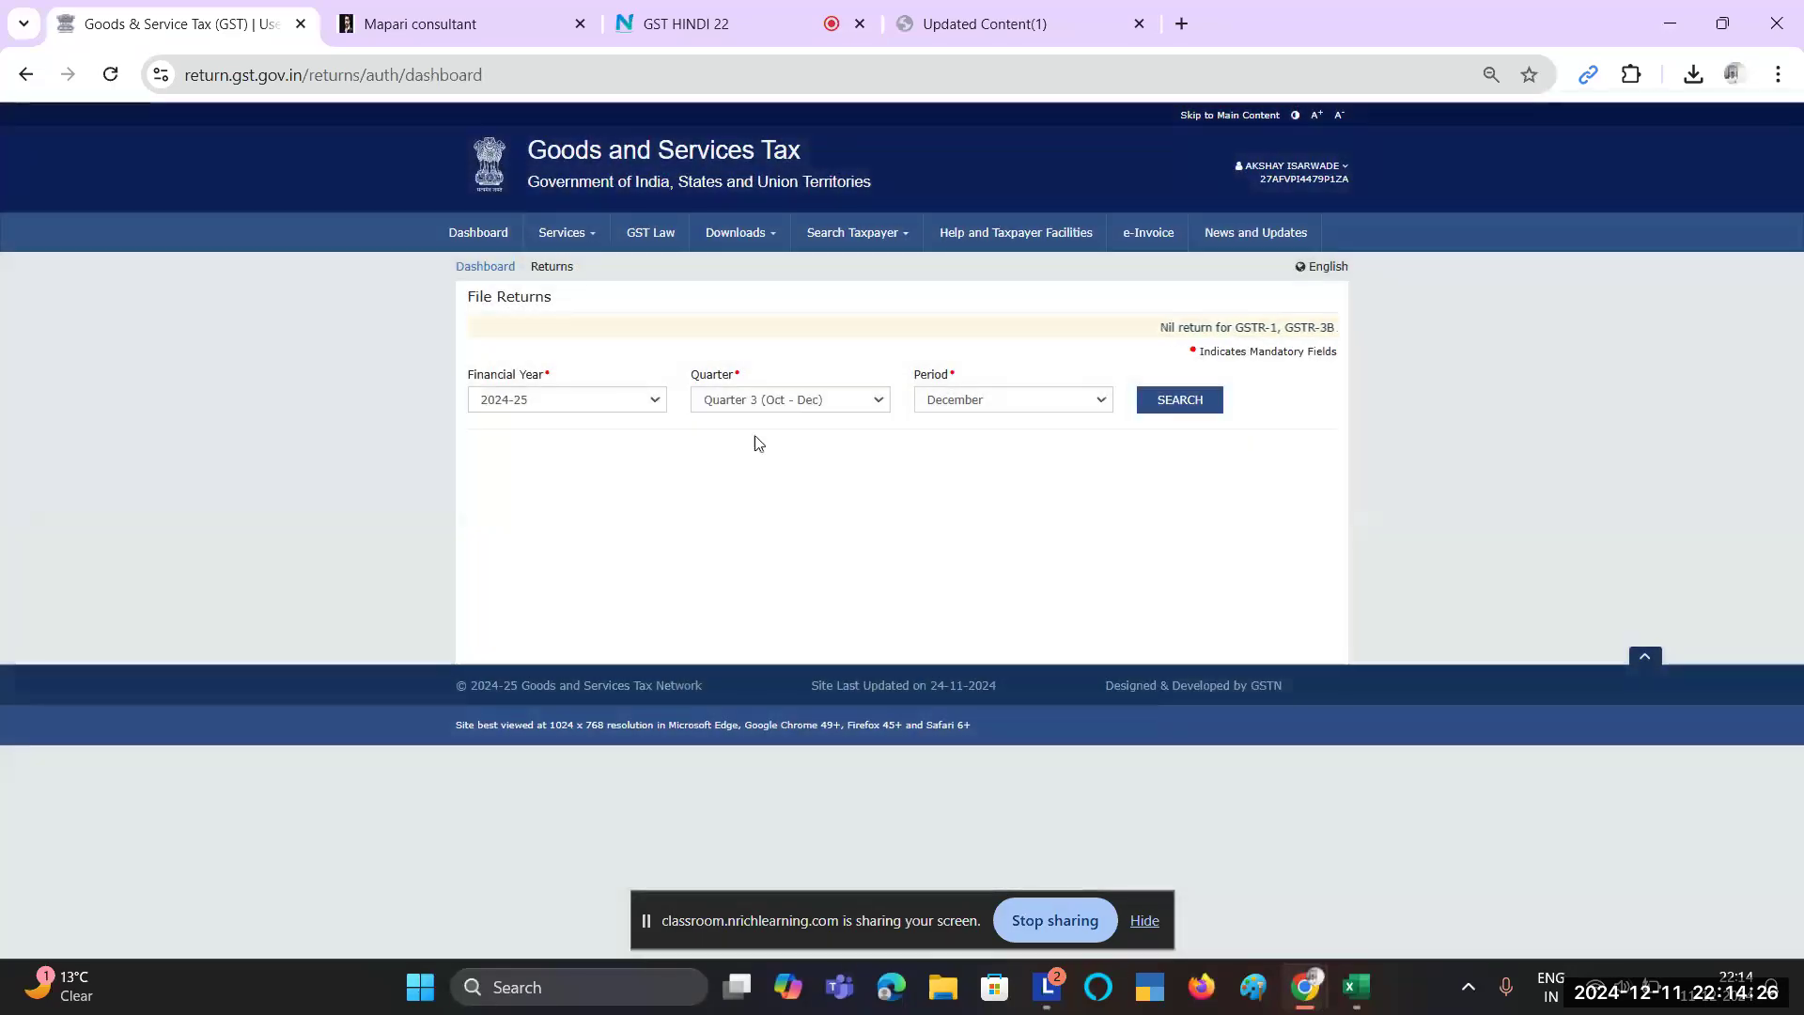
Step: Load November's return tiles and briefly open the GSTR-1 offline download page
{"action": "left_click", "coordinate": [998, 402]}
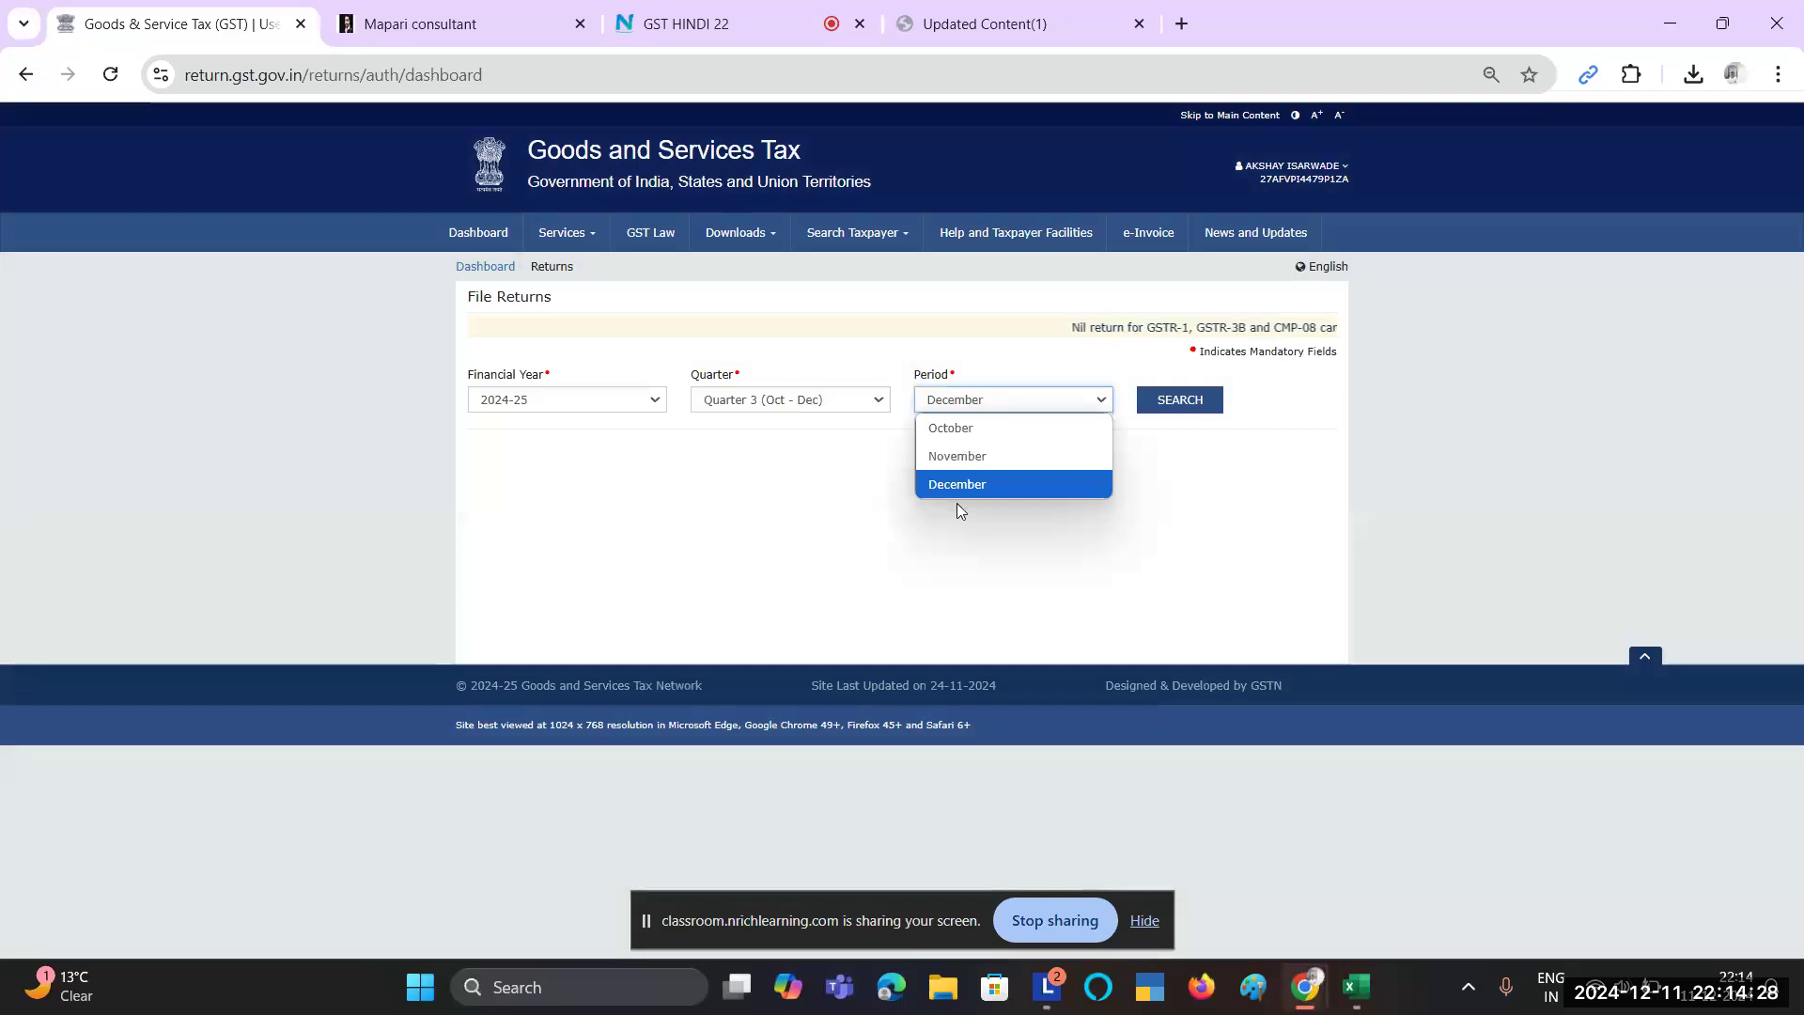
{"action": "left_click", "coordinate": [968, 455]}
{"action": "left_click", "coordinate": [1196, 402]}
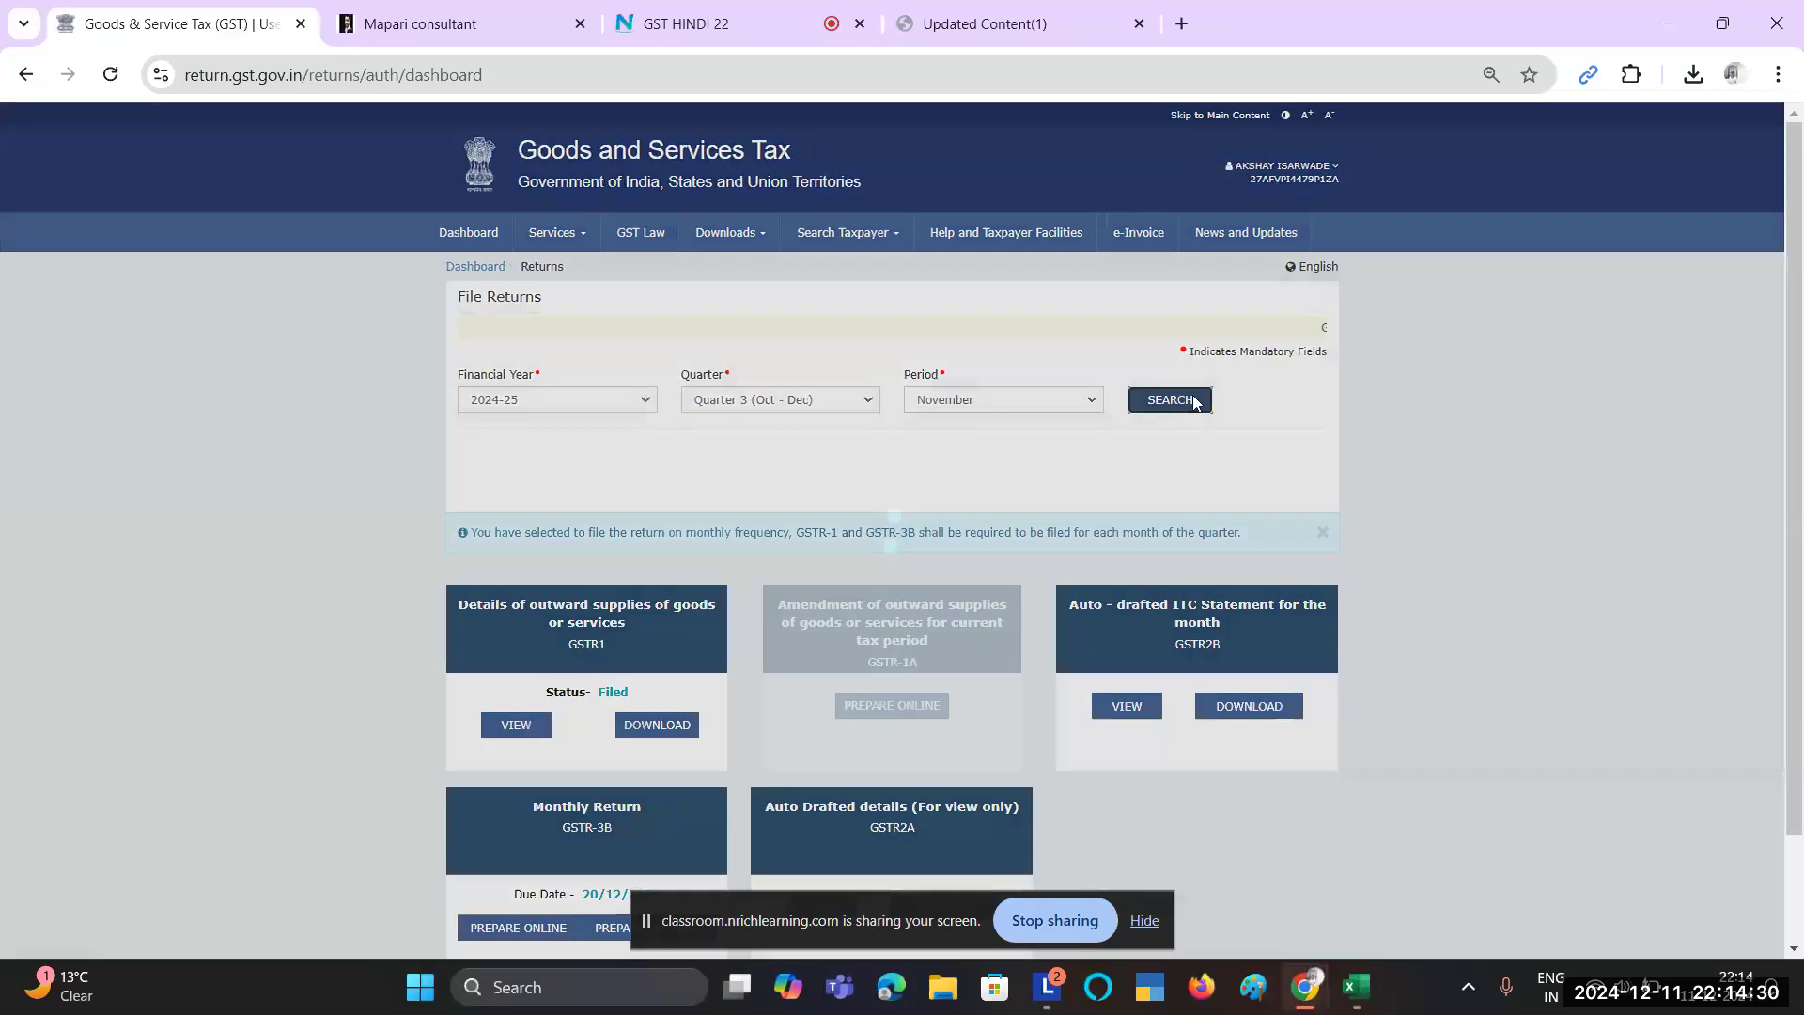
{"action": "scroll", "coordinate": [776, 696], "scroll_direction": "down", "scroll_amount": 2}
{"action": "left_click", "coordinate": [658, 601]}
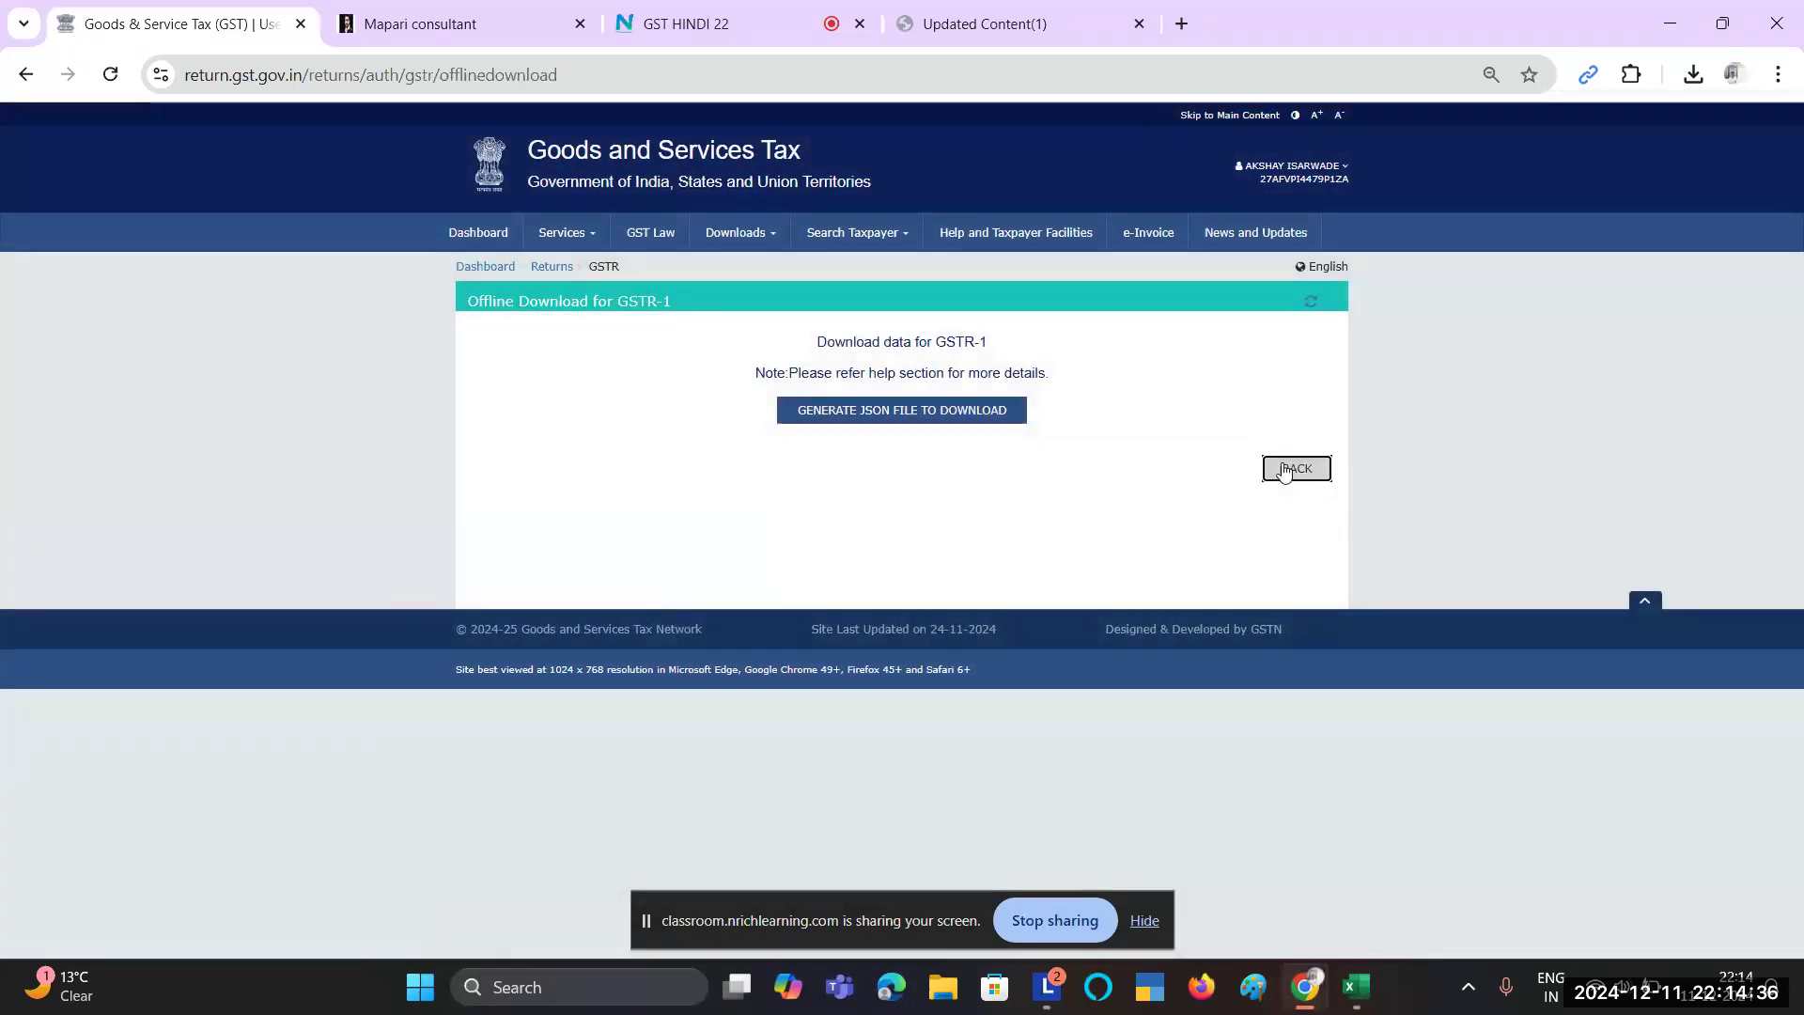
{"action": "left_click", "coordinate": [1286, 470]}
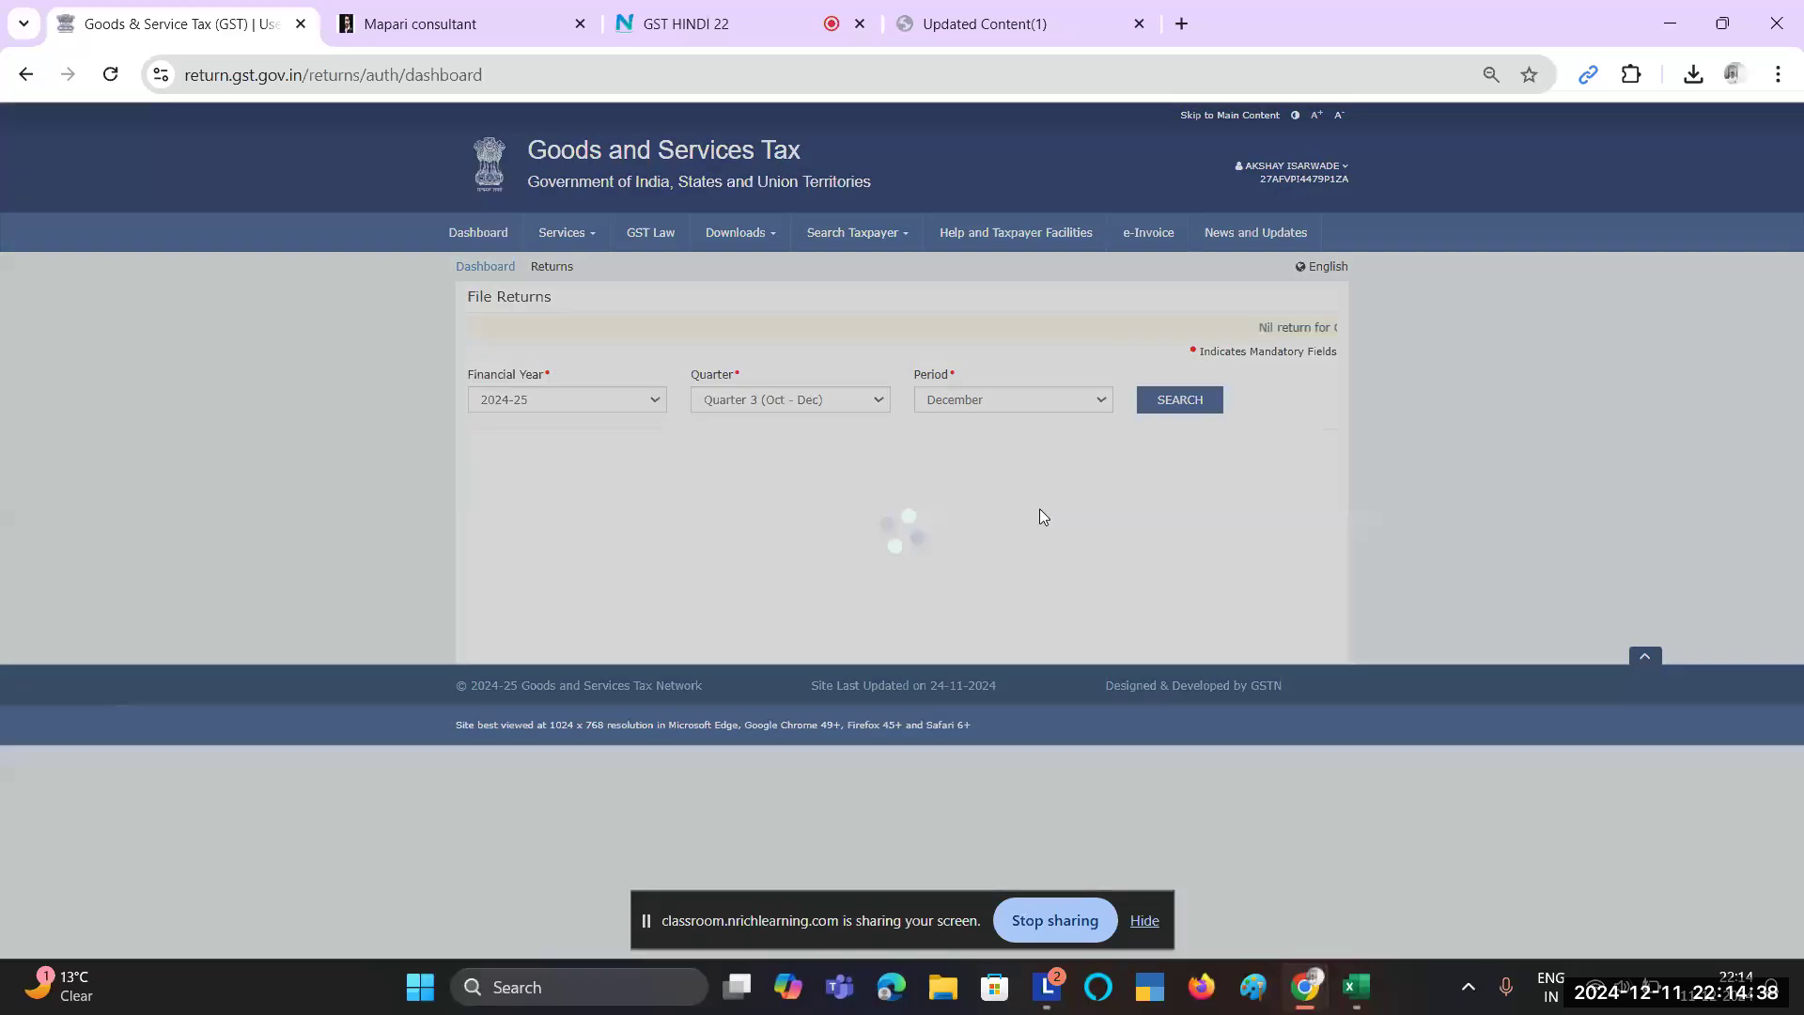
Step: Reload November's tiles, confirm GSTR1 shows Filed, and switch to the GST HINDI 22 meeting
{"action": "left_click", "coordinate": [1087, 399]}
{"action": "left_click", "coordinate": [981, 453]}
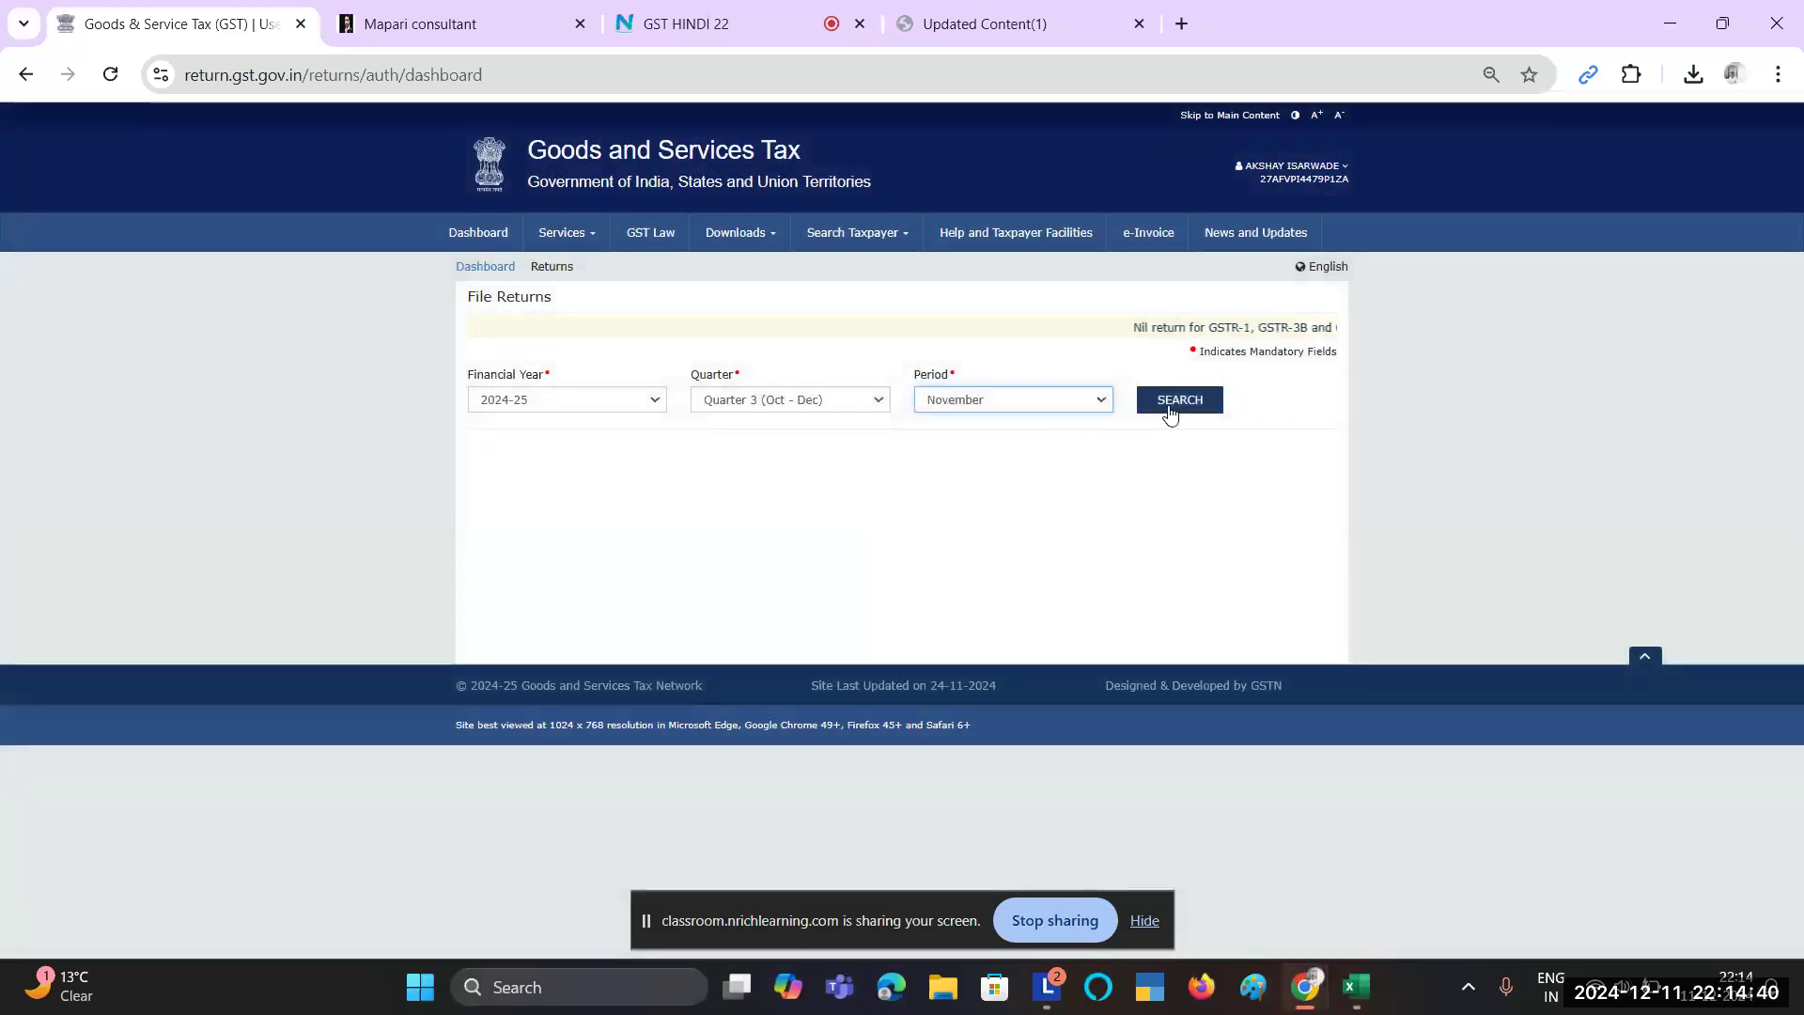
{"action": "left_click", "coordinate": [1170, 402]}
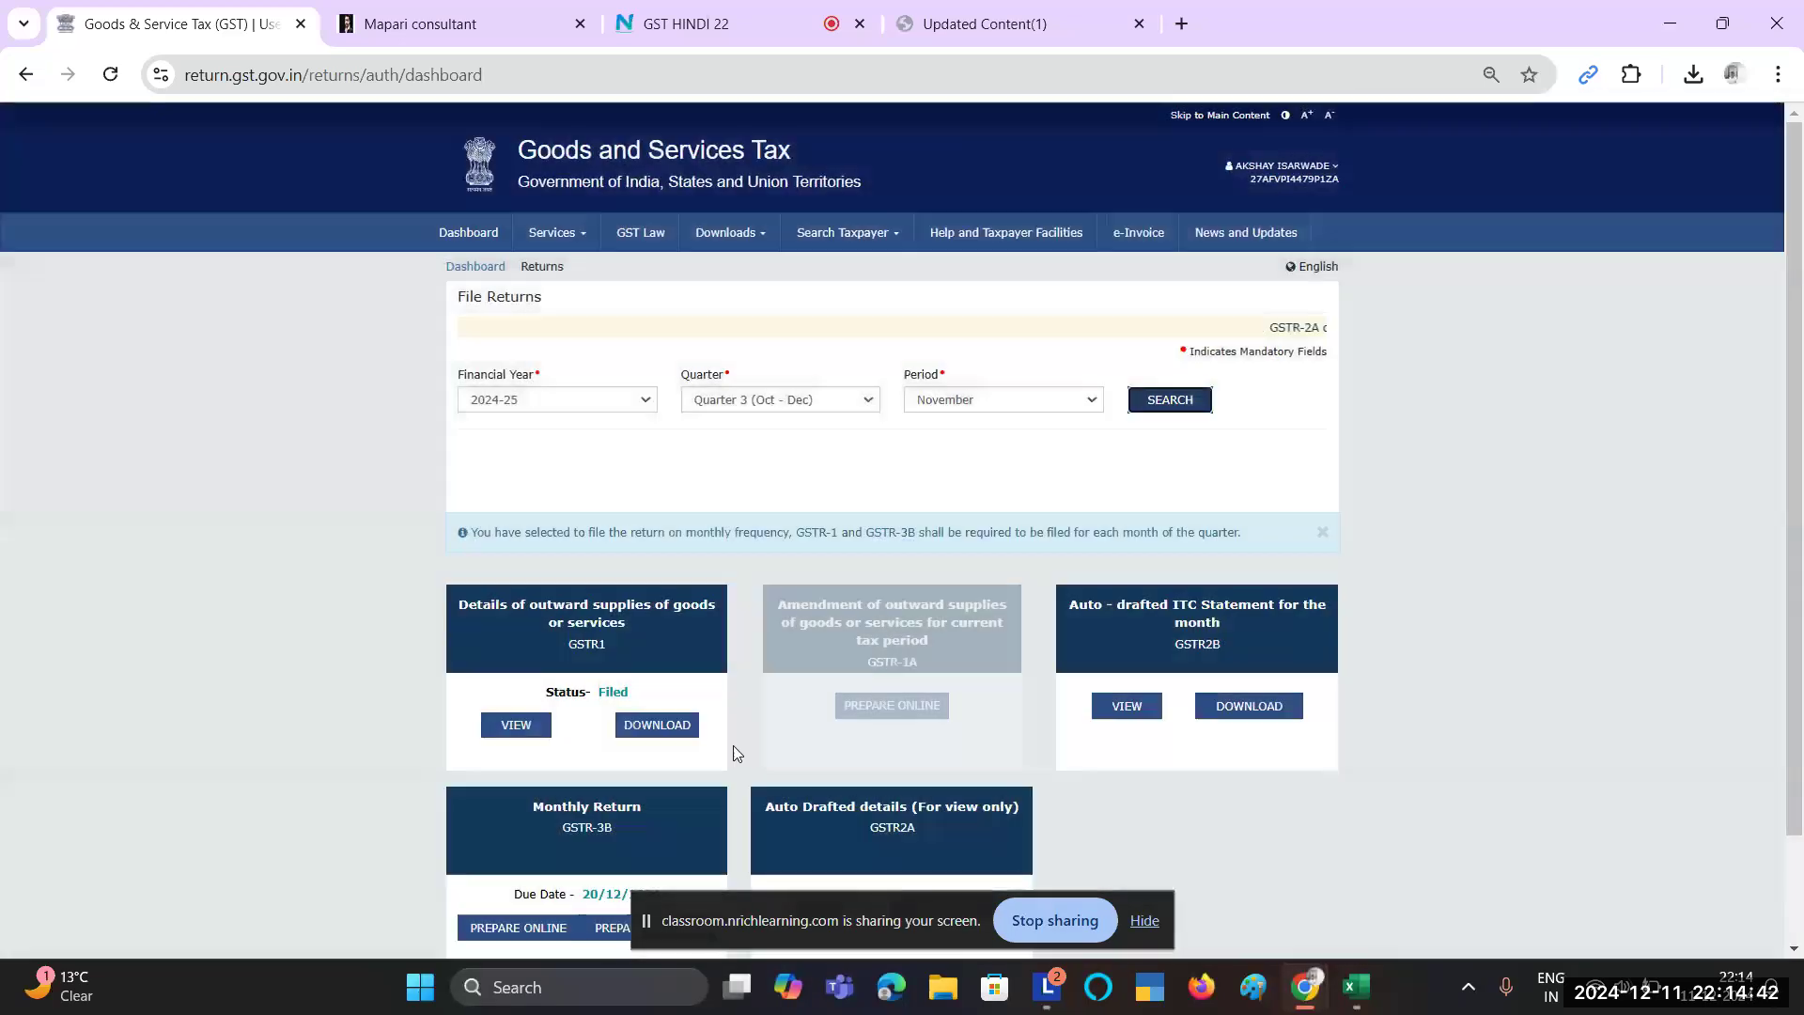
{"action": "scroll", "coordinate": [734, 751], "scroll_direction": "up", "scroll_amount": 5, "text": "ctrl"}
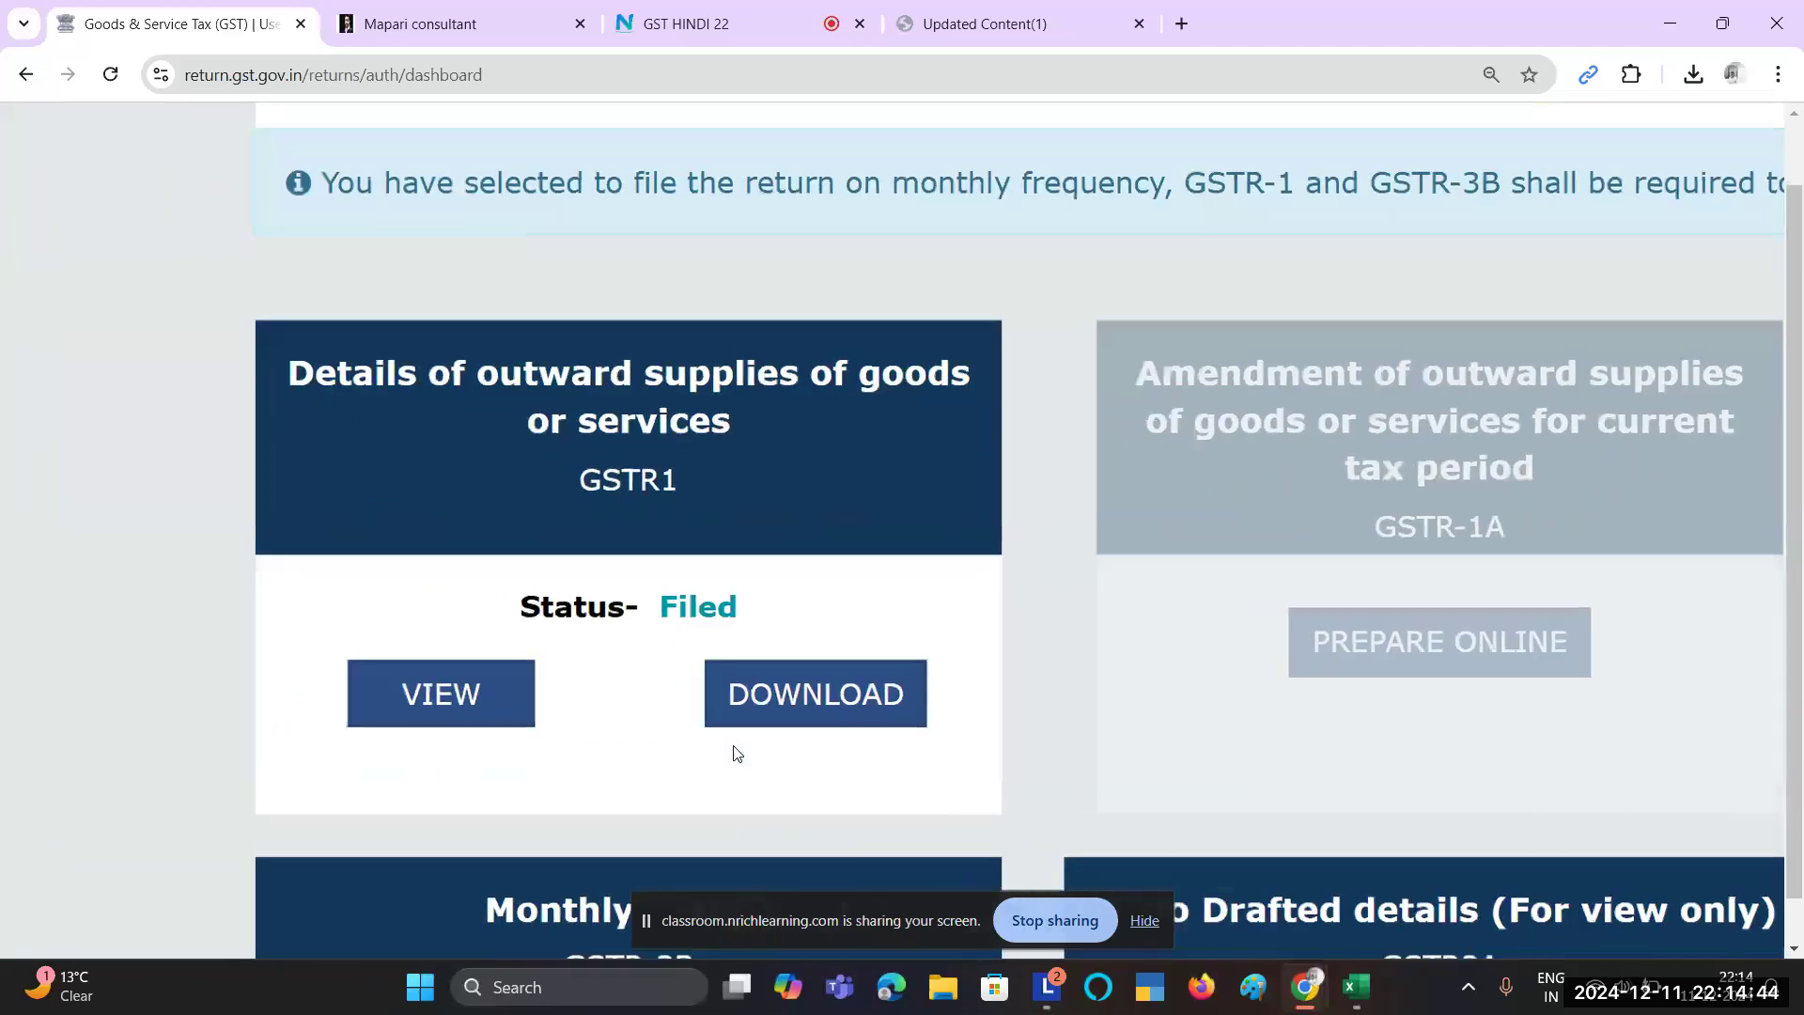
{"action": "scroll", "coordinate": [735, 751], "scroll_direction": "up", "scroll_amount": 2, "text": "ctrl"}
{"action": "left_click_drag", "start_coordinate": [426, 512], "coordinate": [742, 486]}
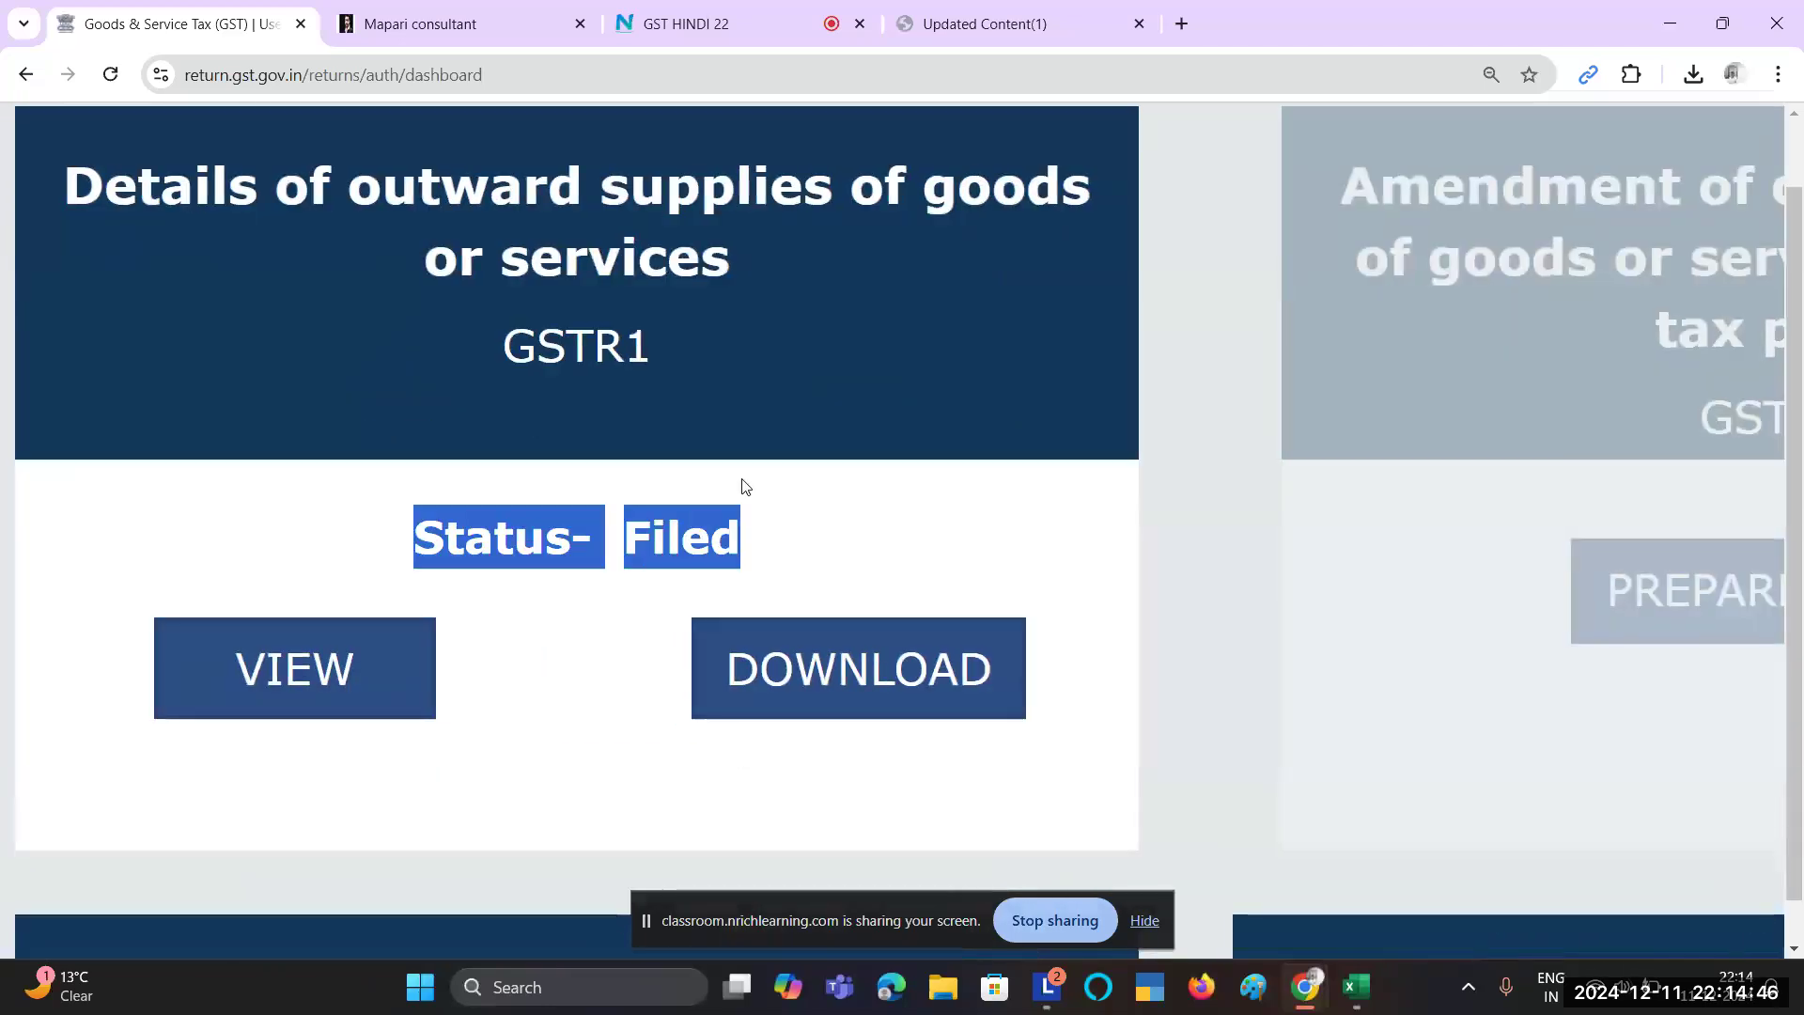
{"action": "left_click", "coordinate": [745, 486]}
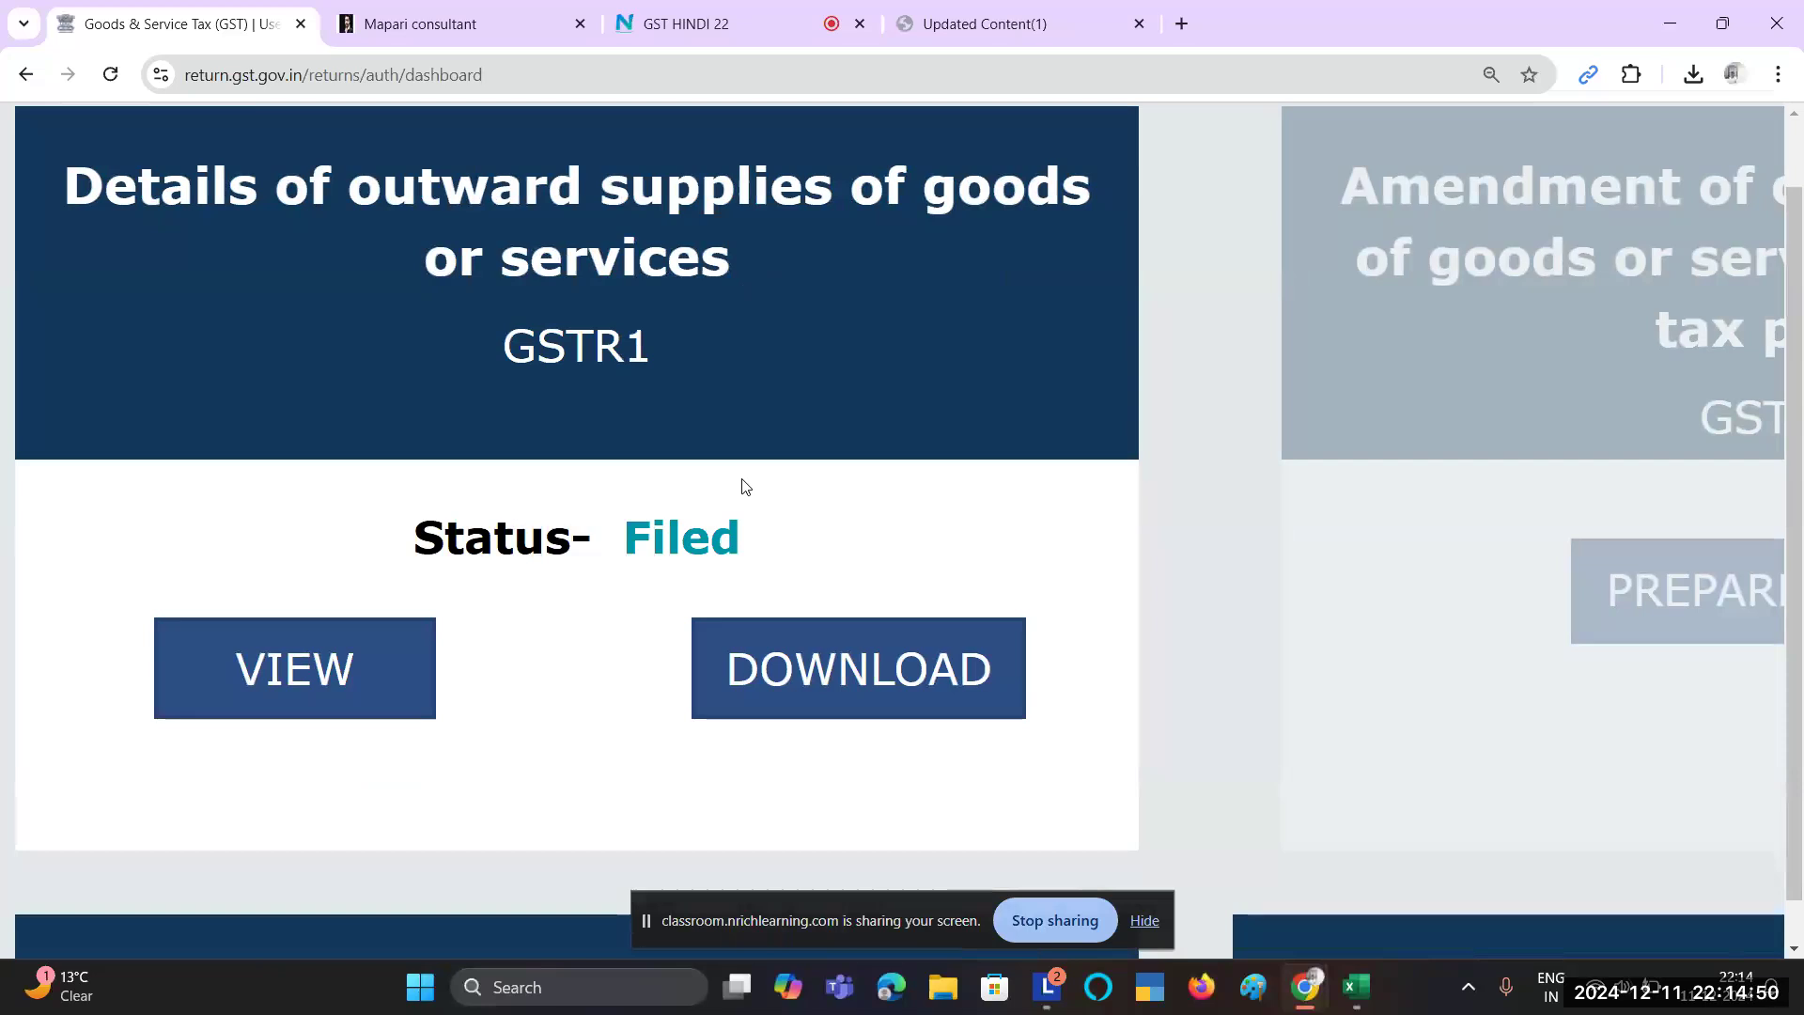
{"action": "scroll", "coordinate": [745, 486], "scroll_direction": "down", "scroll_amount": 3, "text": "ctrl"}
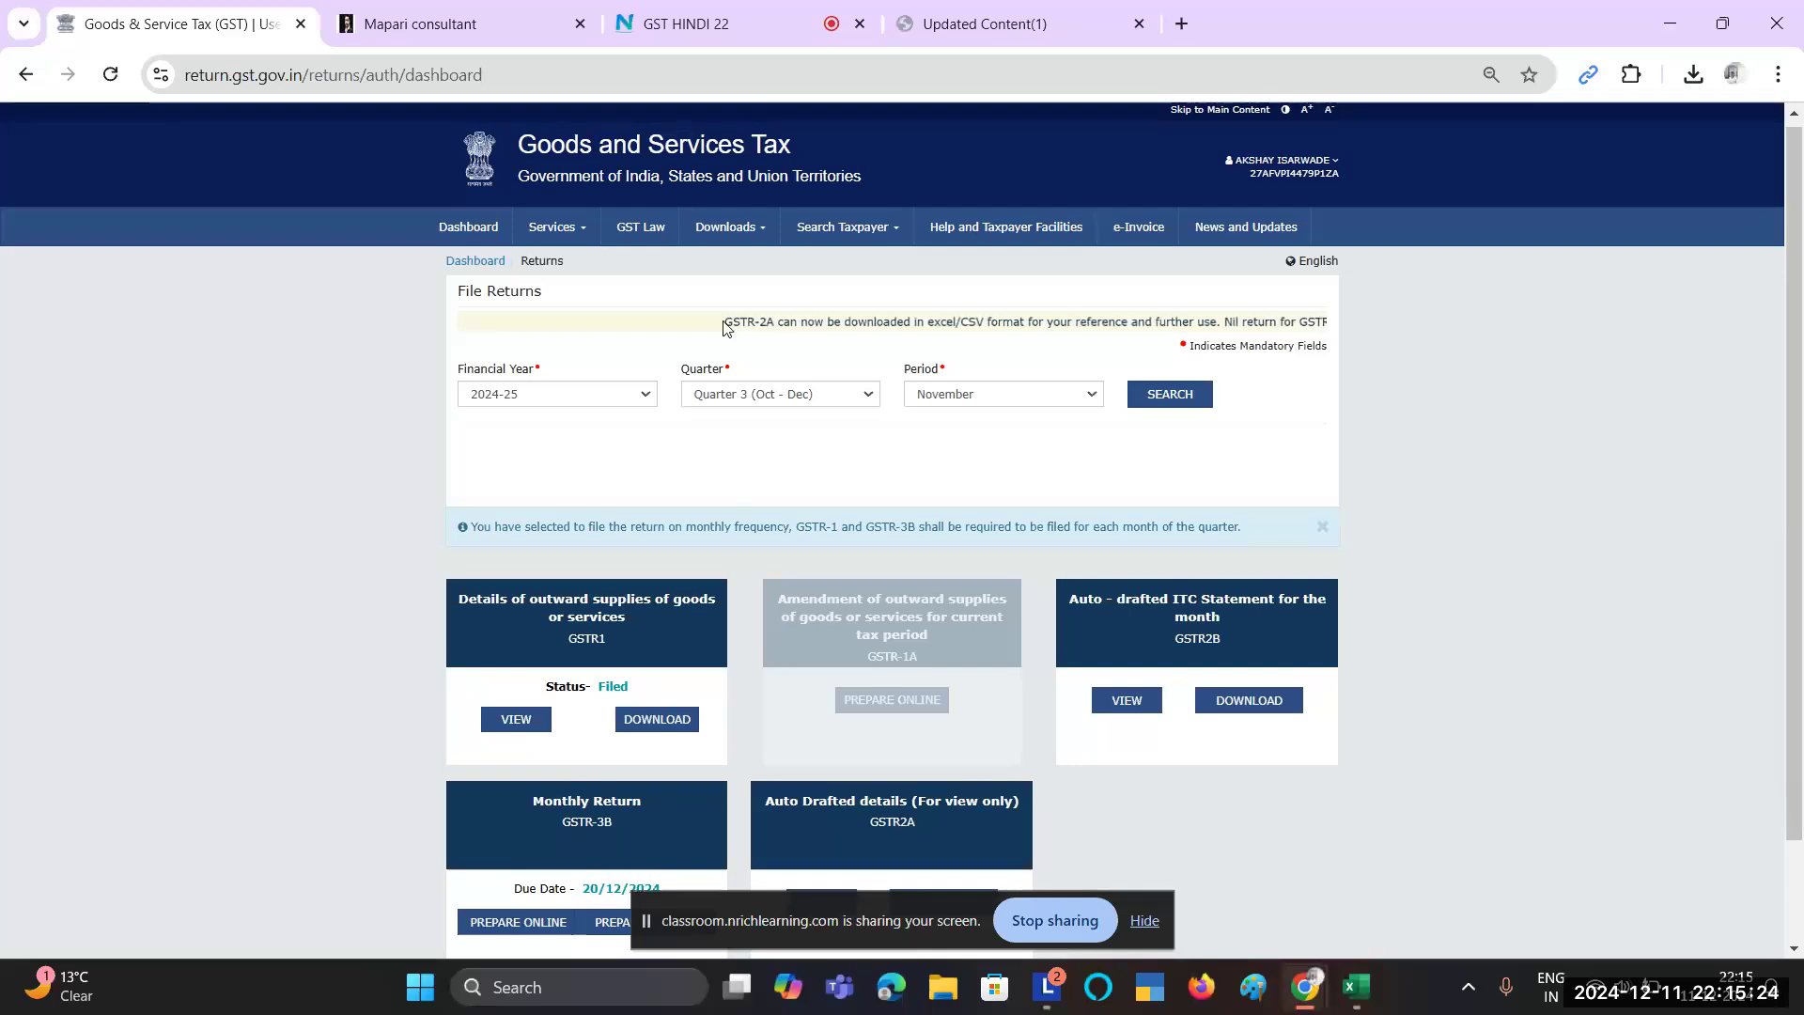
{"action": "left_click", "coordinate": [689, 9]}
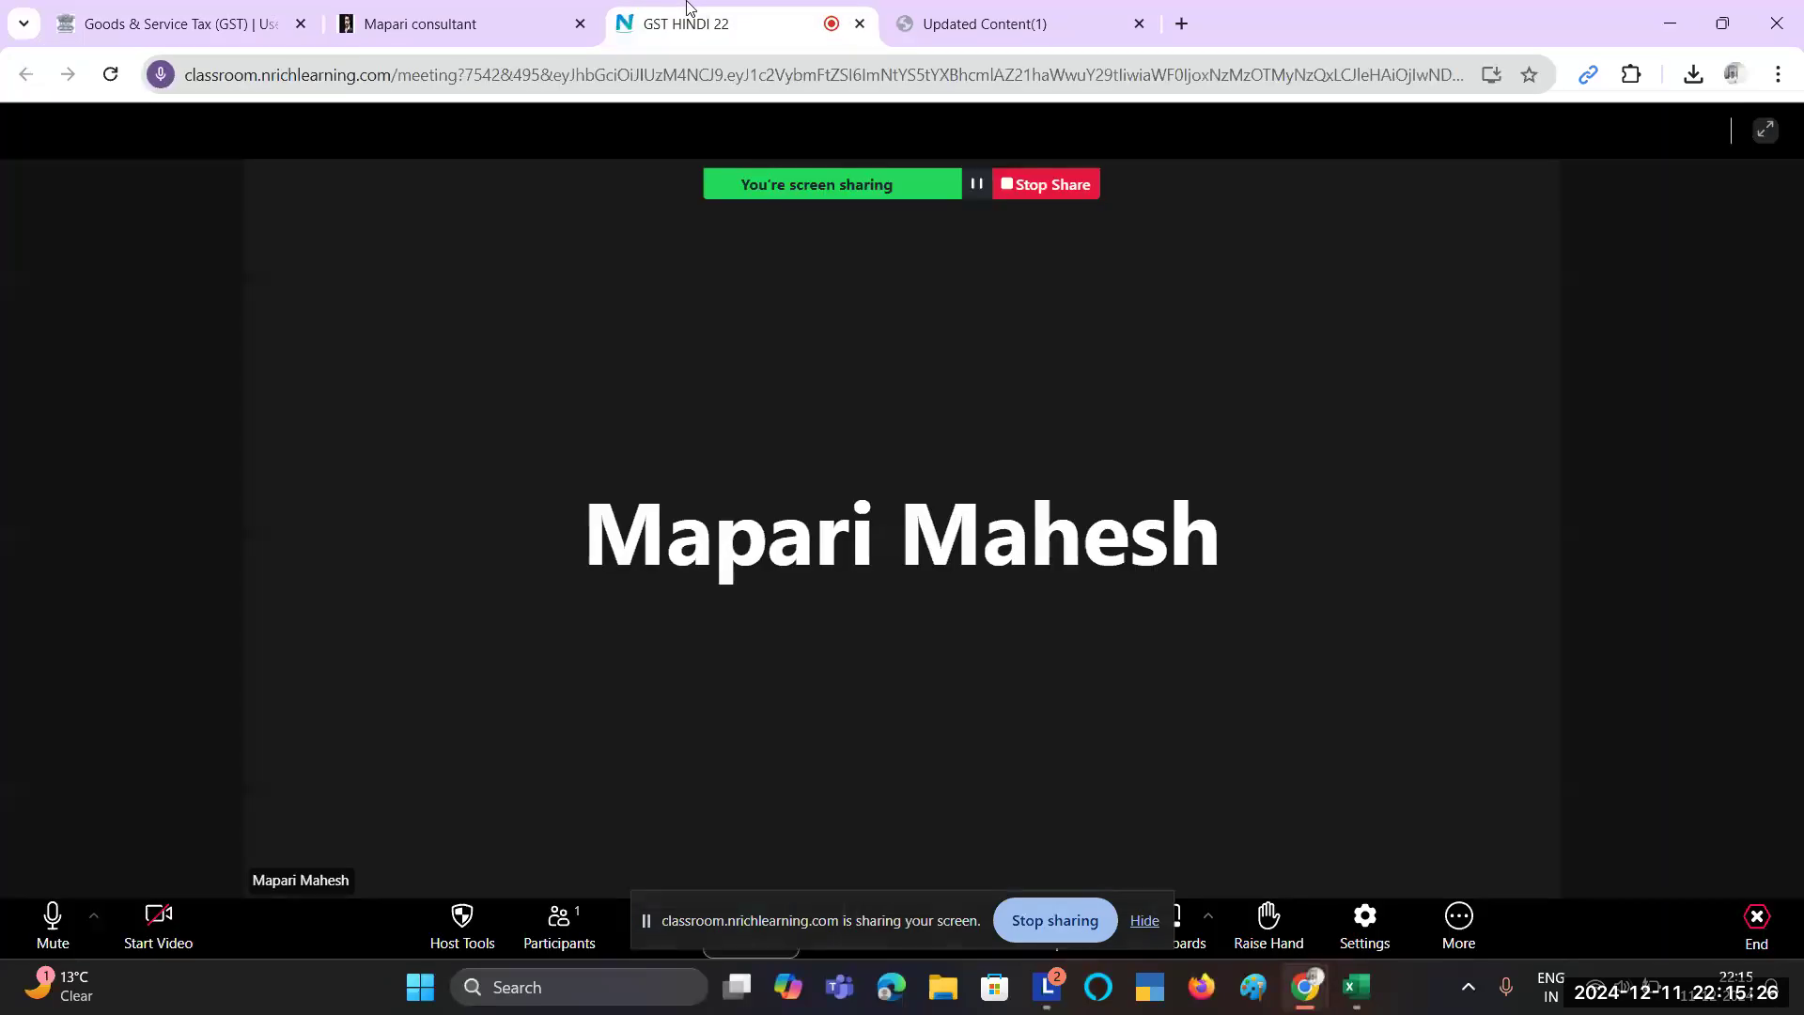